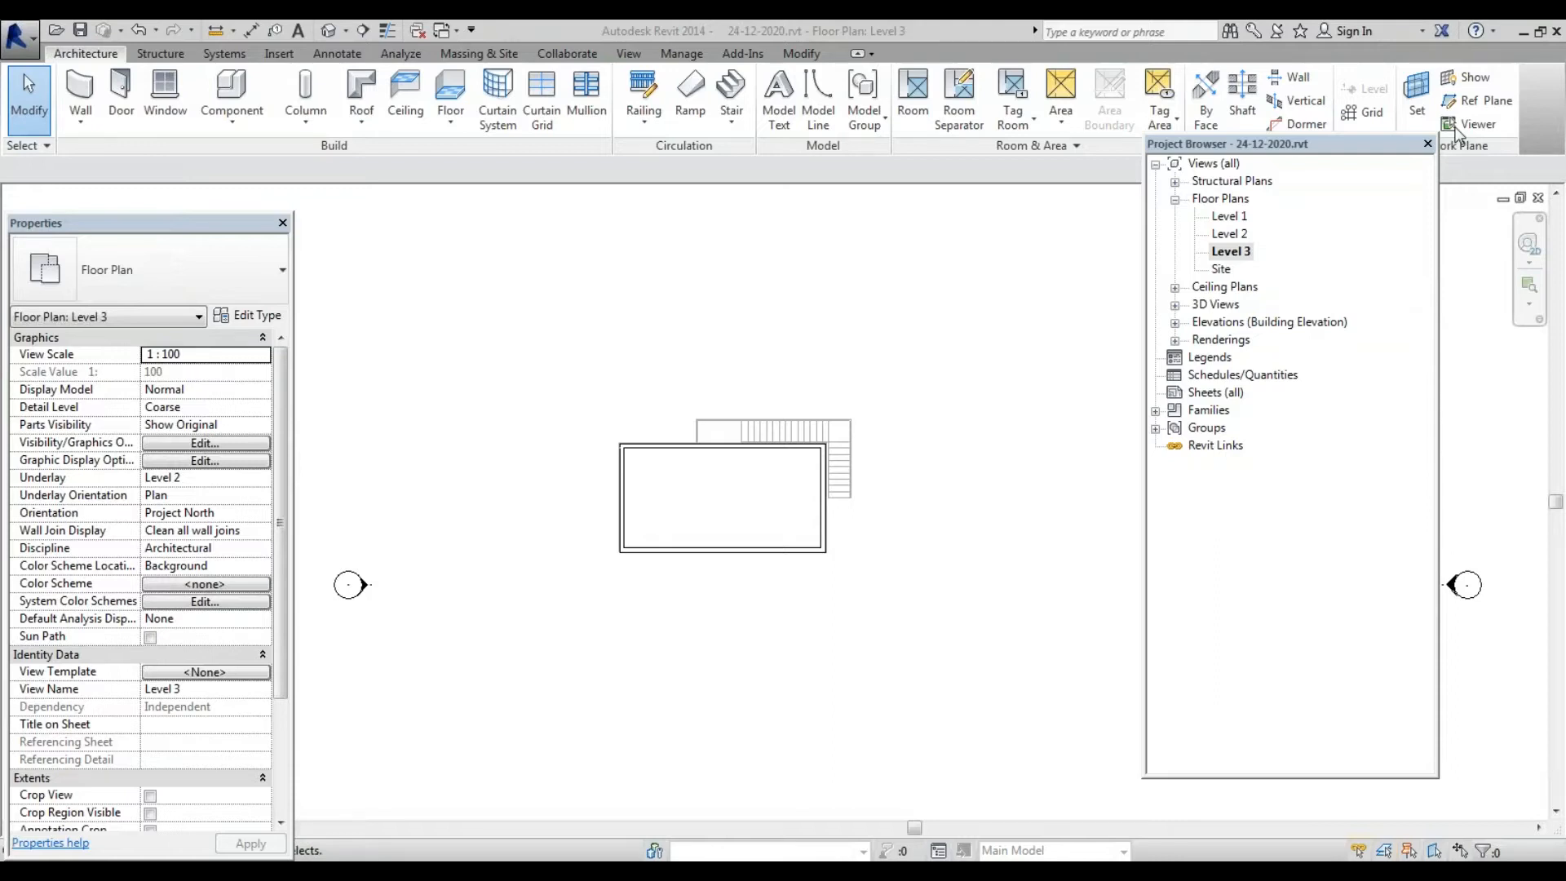
# Move the Project Browser further right and open the Level 1 floor plan
pyautogui.moveTo(1353, 140); pyautogui.dragTo(1435, 142)
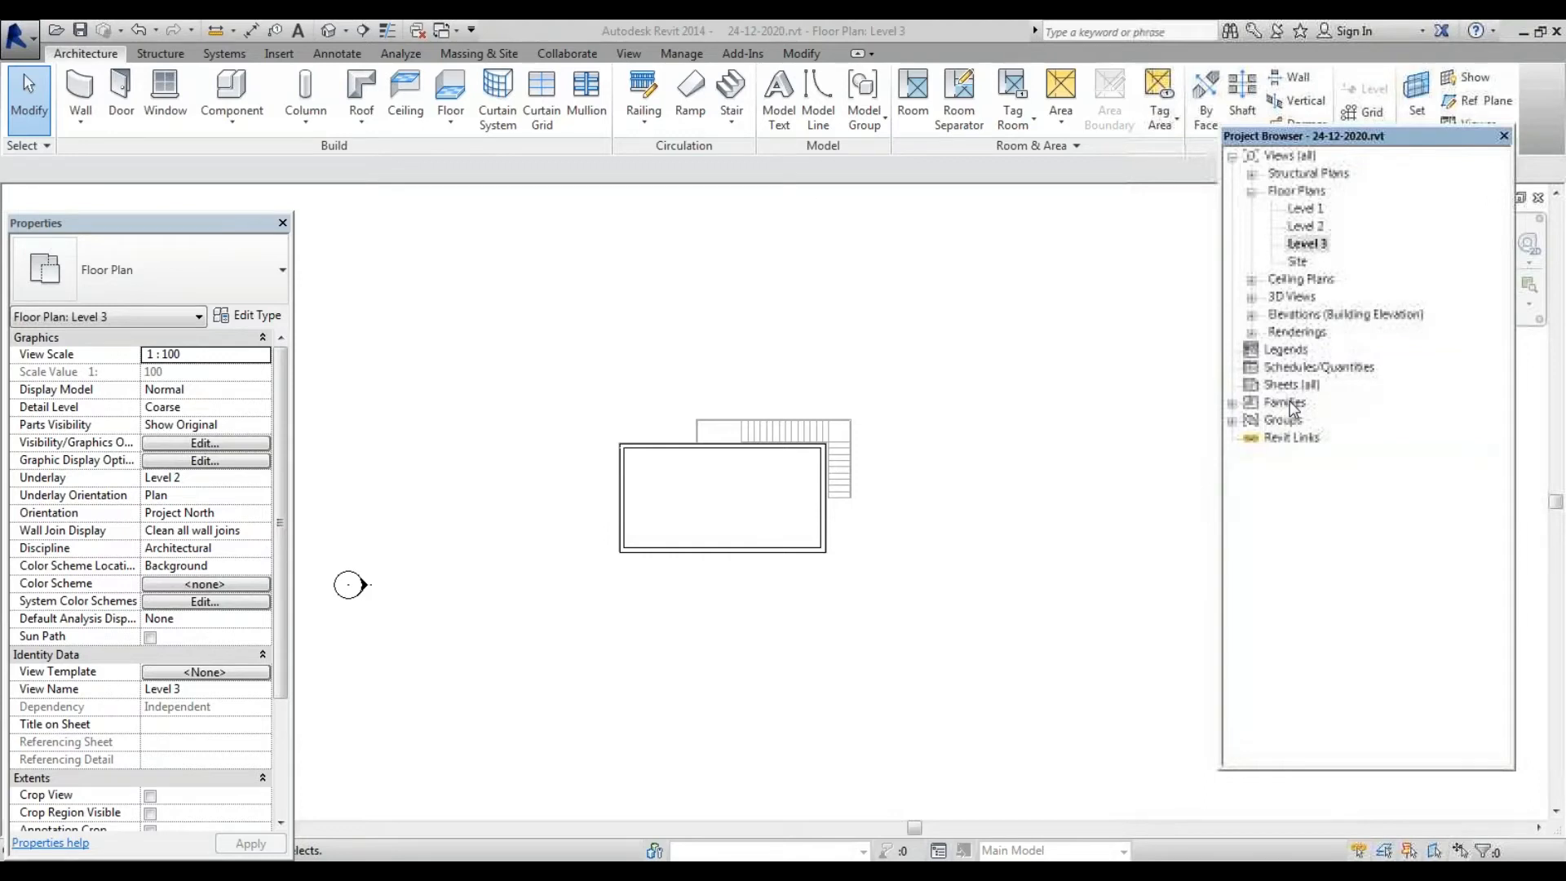
pyautogui.doubleClick(1308, 209)
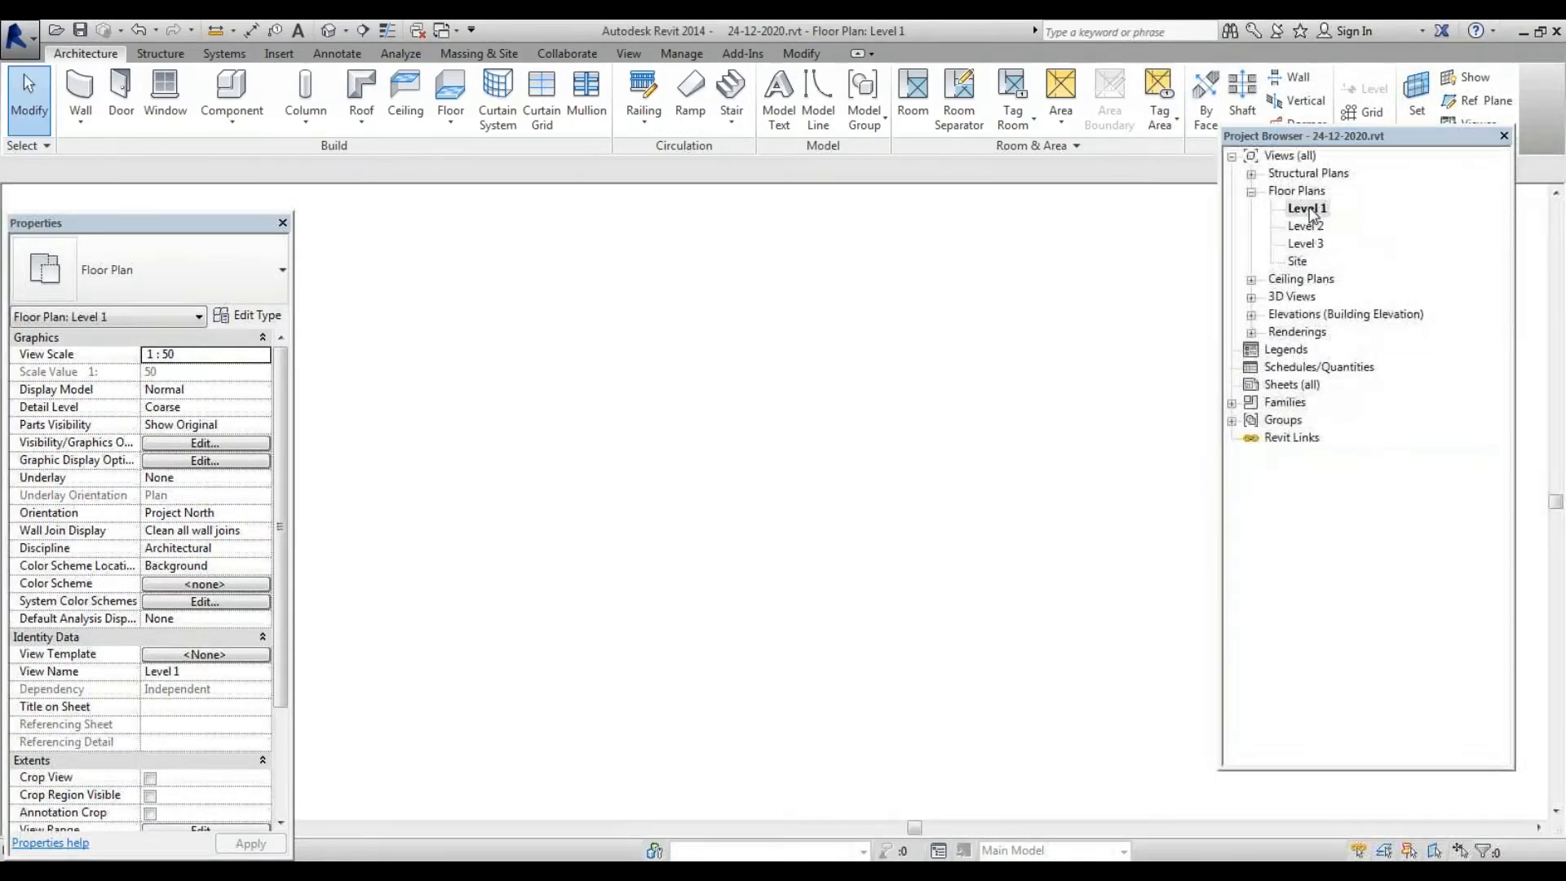
pyautogui.scroll(-4, 1073, 486)
pyautogui.scroll(3, 760, 461)
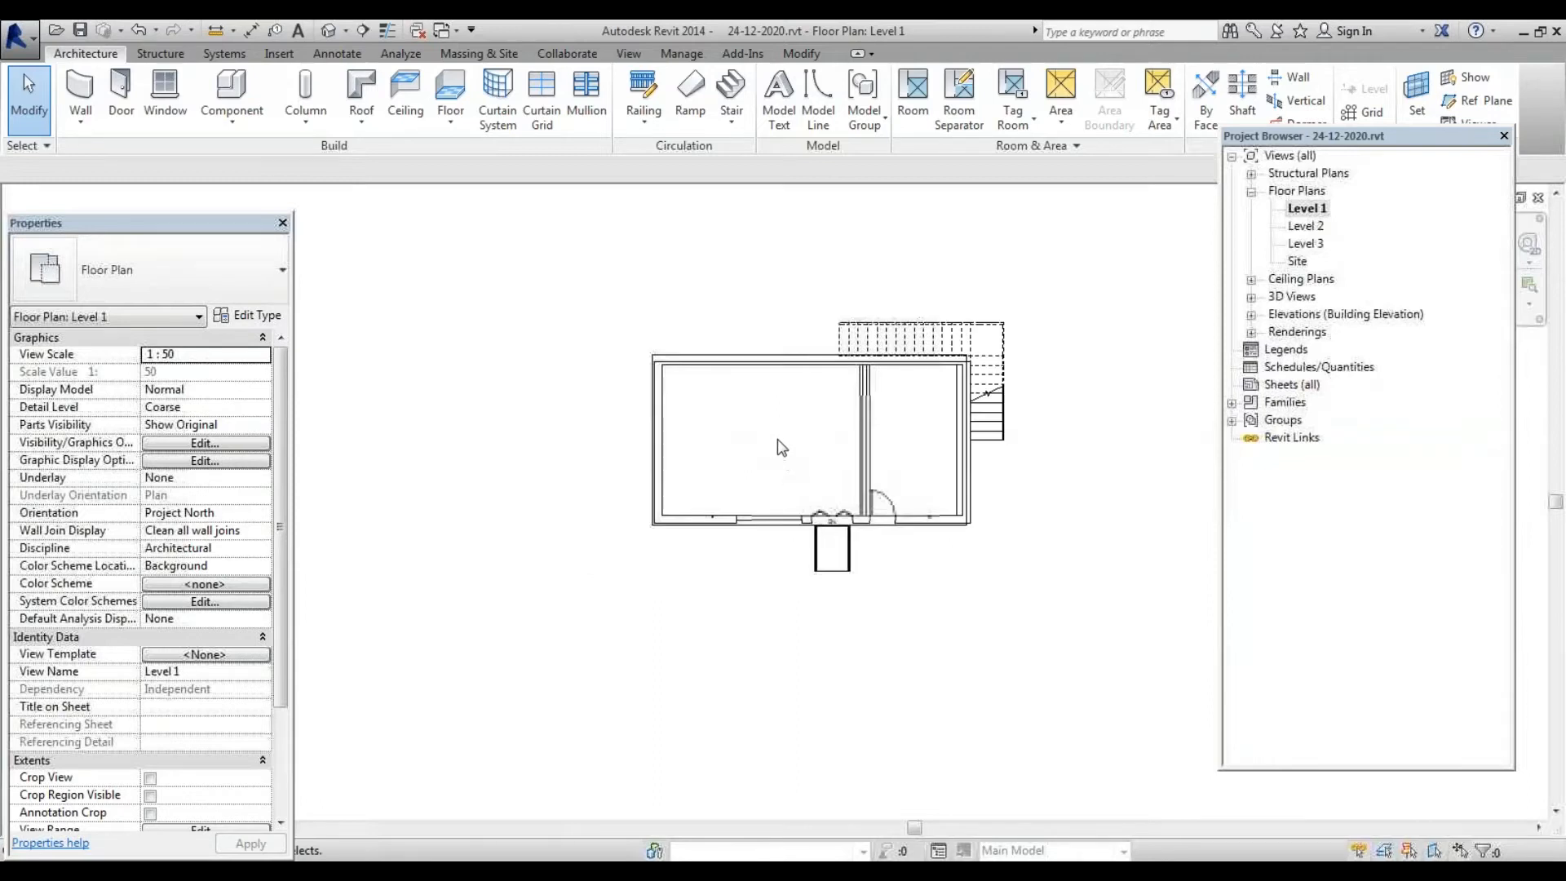
pyautogui.scroll(-3, 778, 440)
pyautogui.scroll(2, 869, 450)
pyautogui.scroll(4, 803, 526)
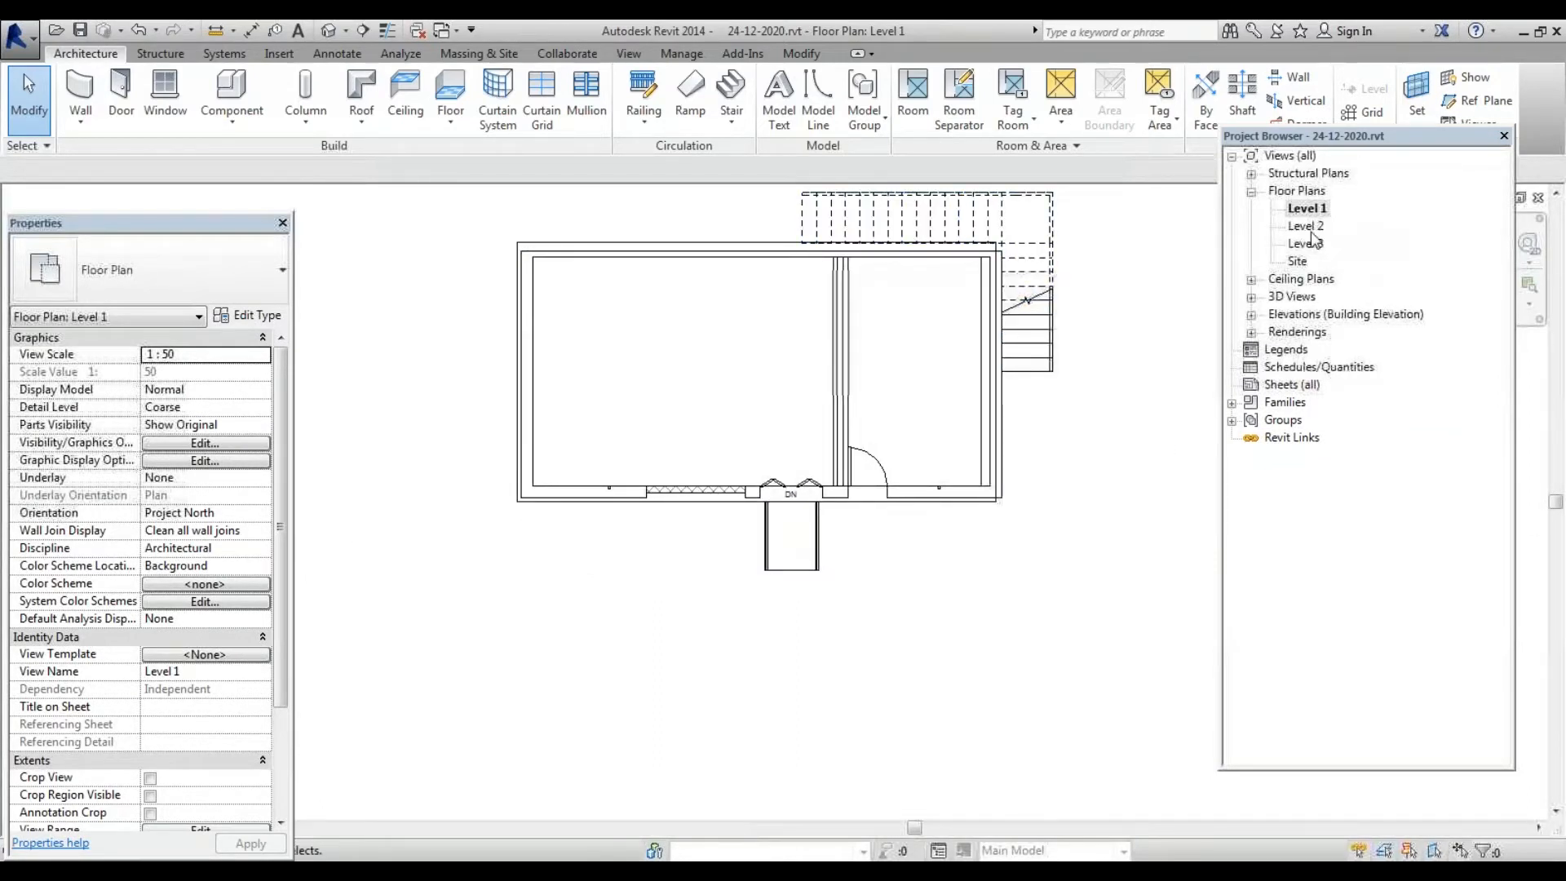
# Flip through the Level 2, Level 3, Level 1 and Level 2 plans, ending on Level 3
pyautogui.doubleClick(1307, 227)
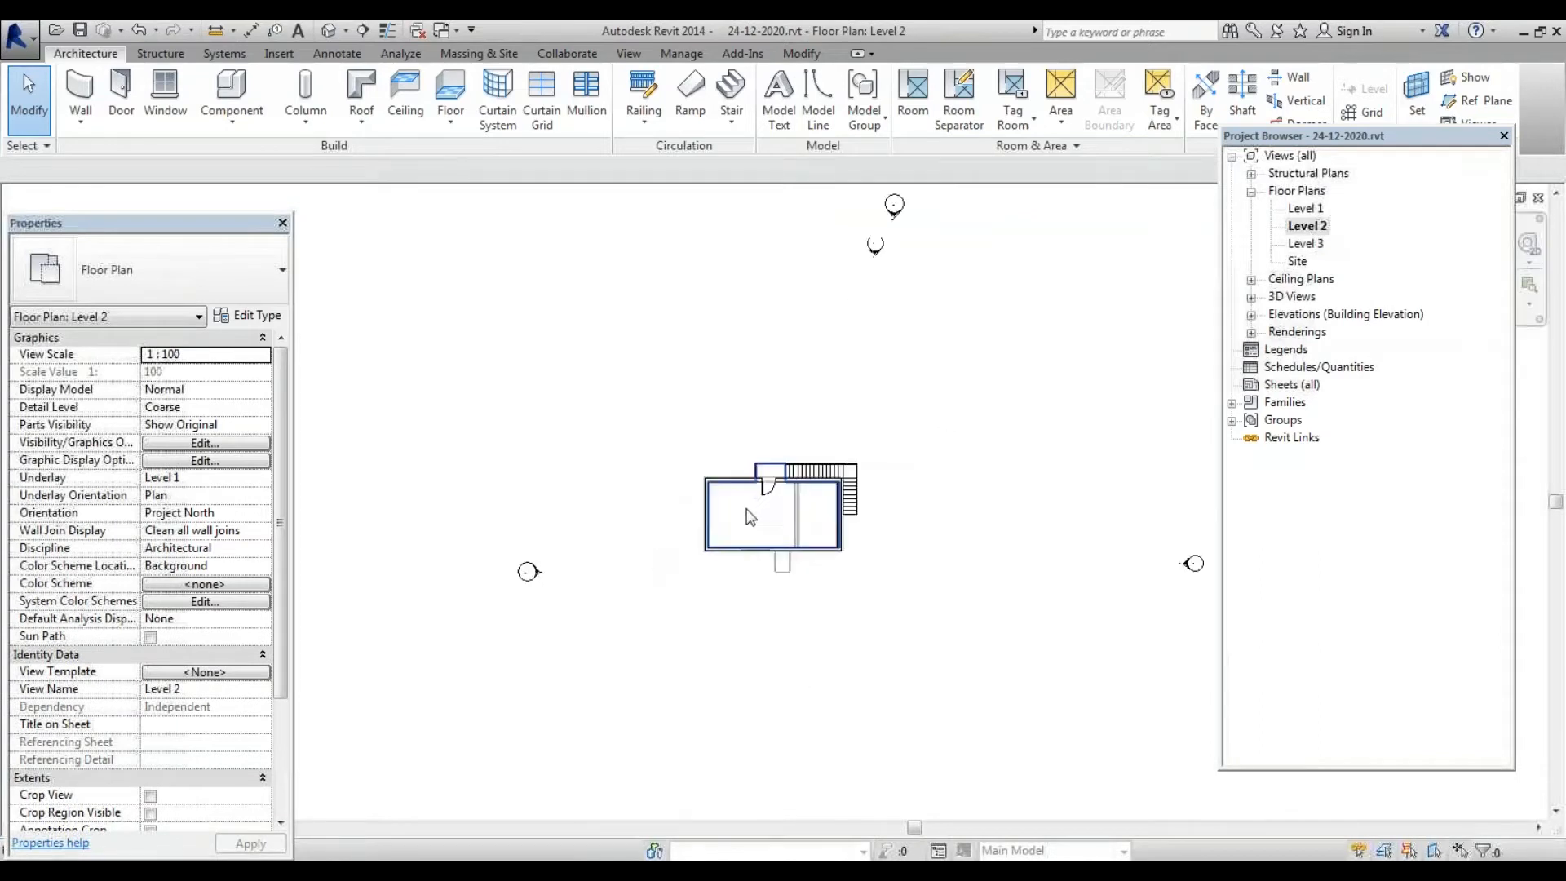
pyautogui.scroll(2, 866, 452)
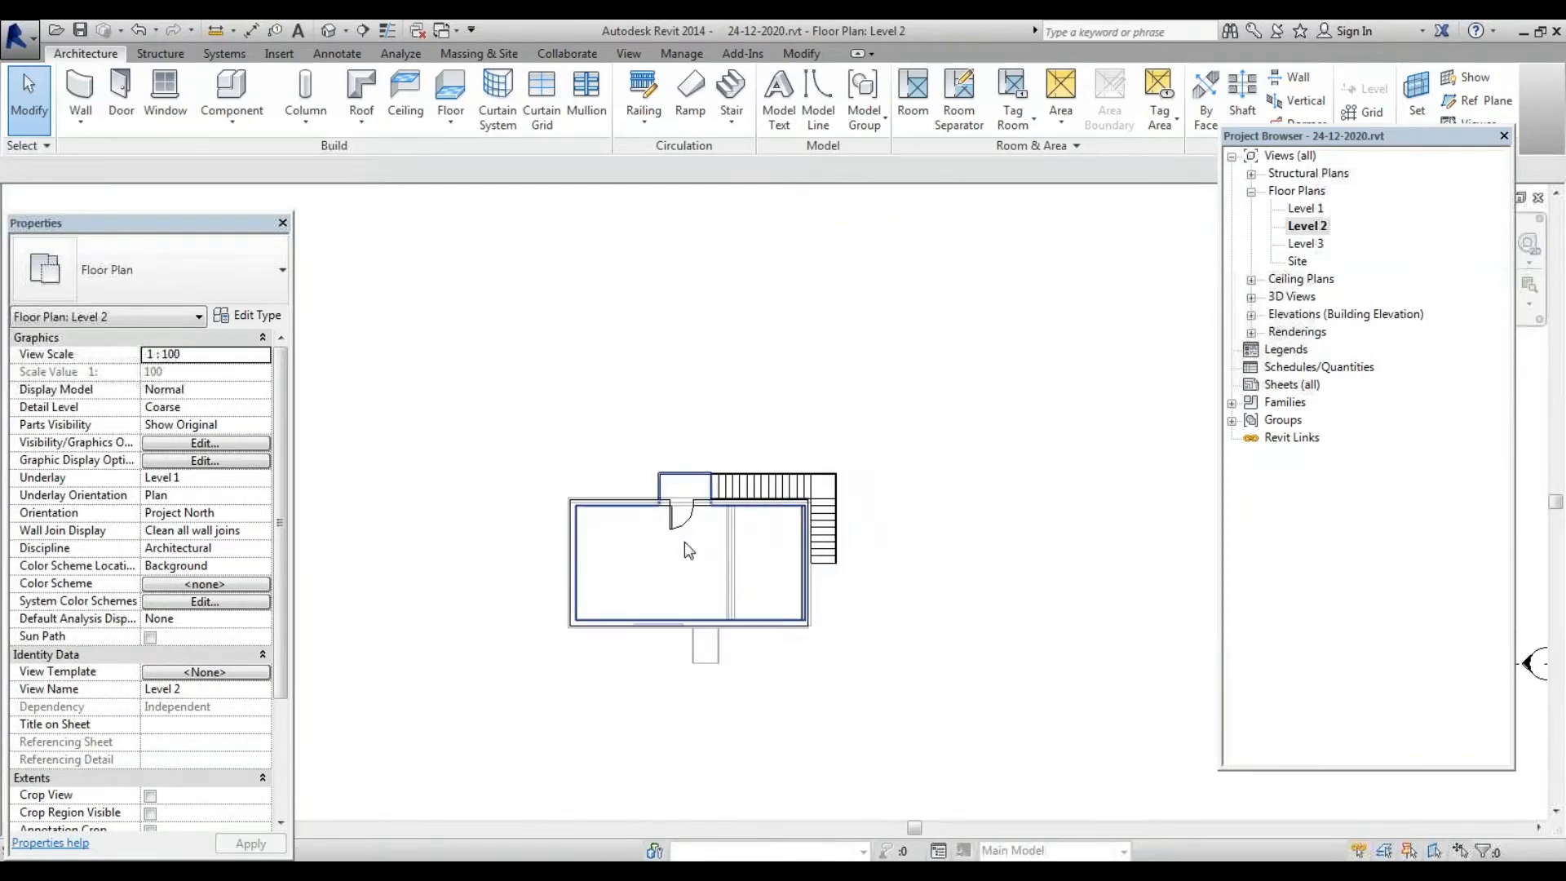
pyautogui.scroll(-2, 897, 493)
pyautogui.scroll(3, 739, 630)
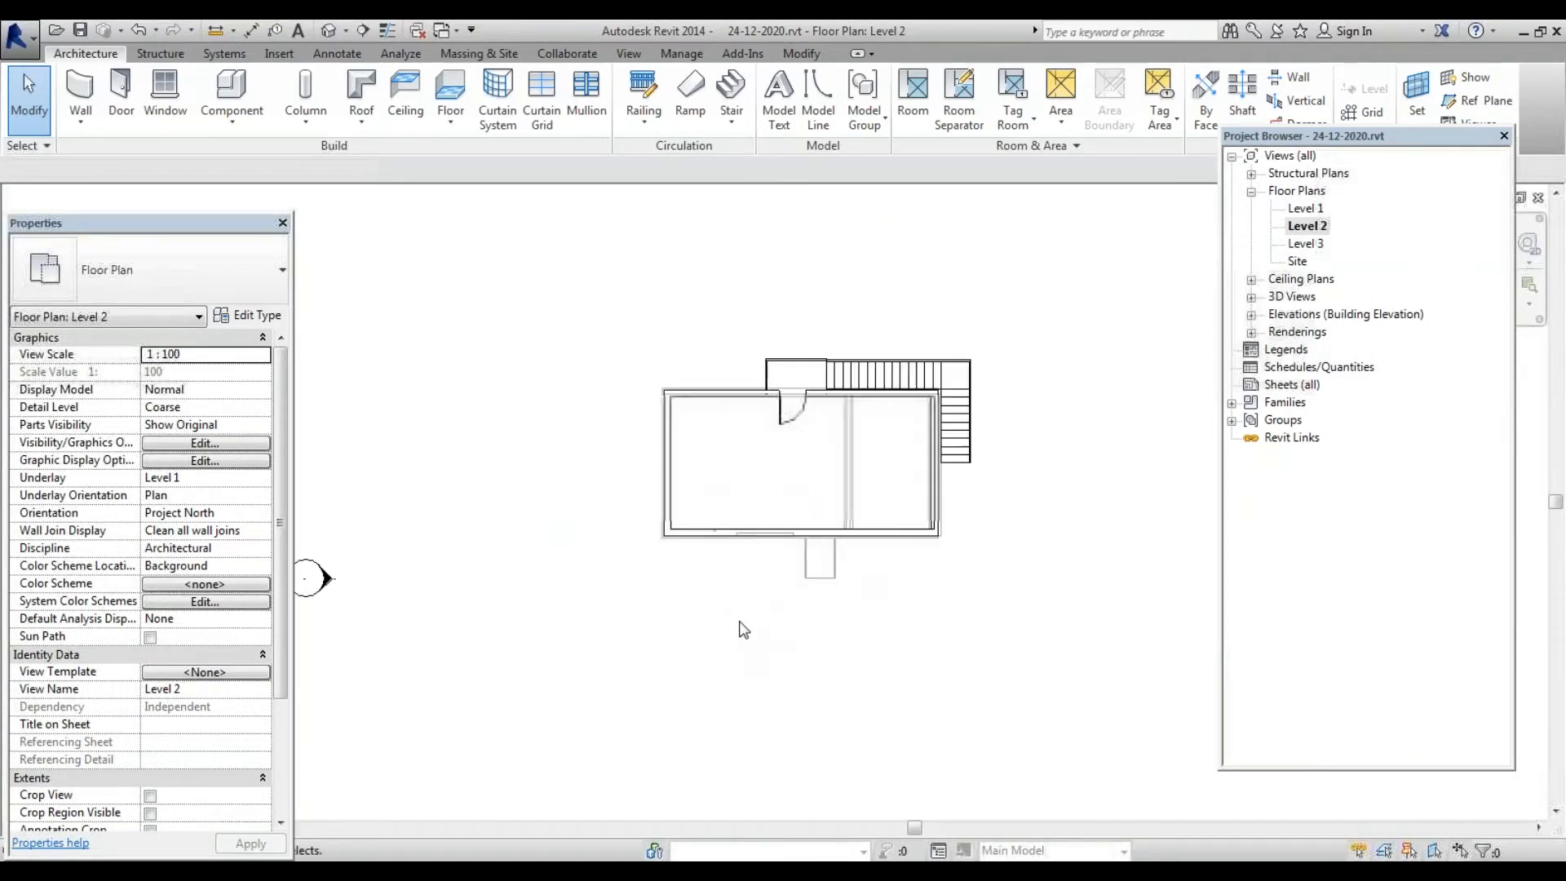
pyautogui.doubleClick(1308, 244)
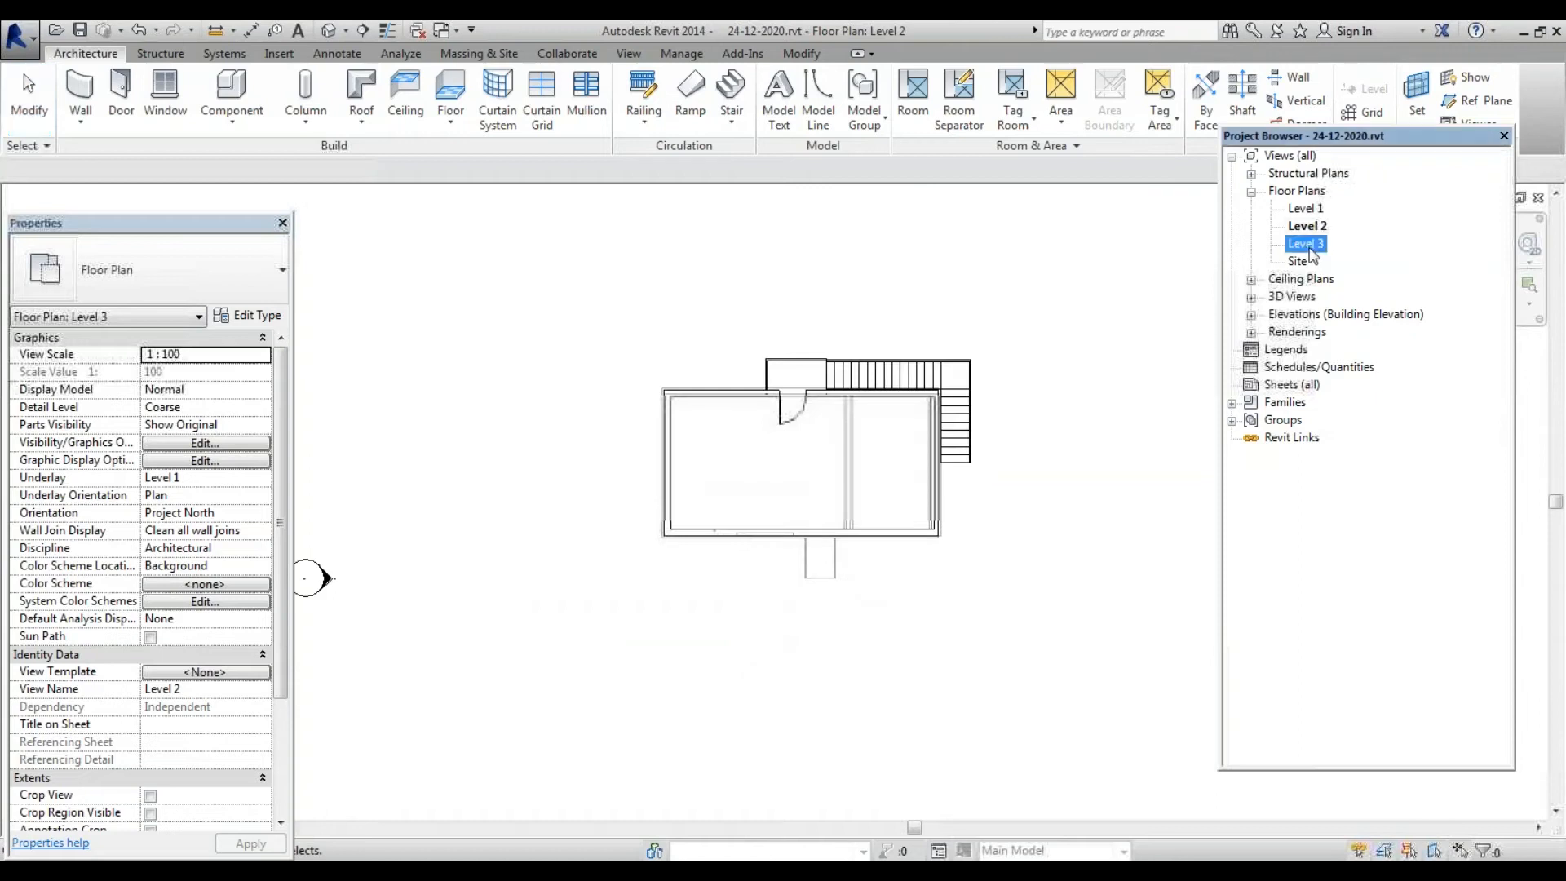
pyautogui.doubleClick(1309, 209)
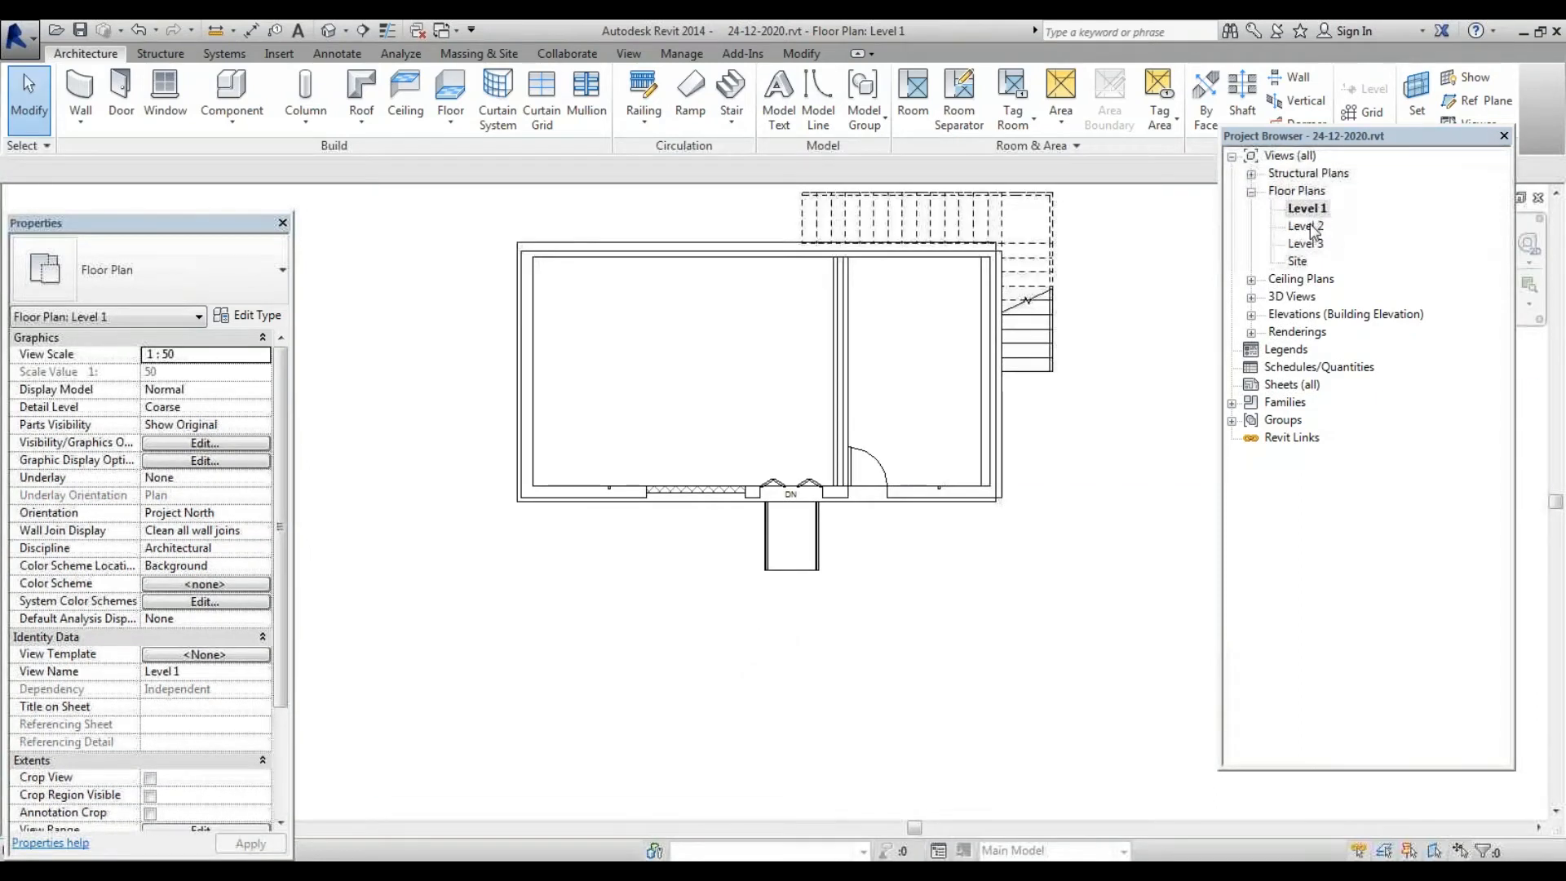
pyautogui.doubleClick(1308, 225)
pyautogui.doubleClick(1307, 243)
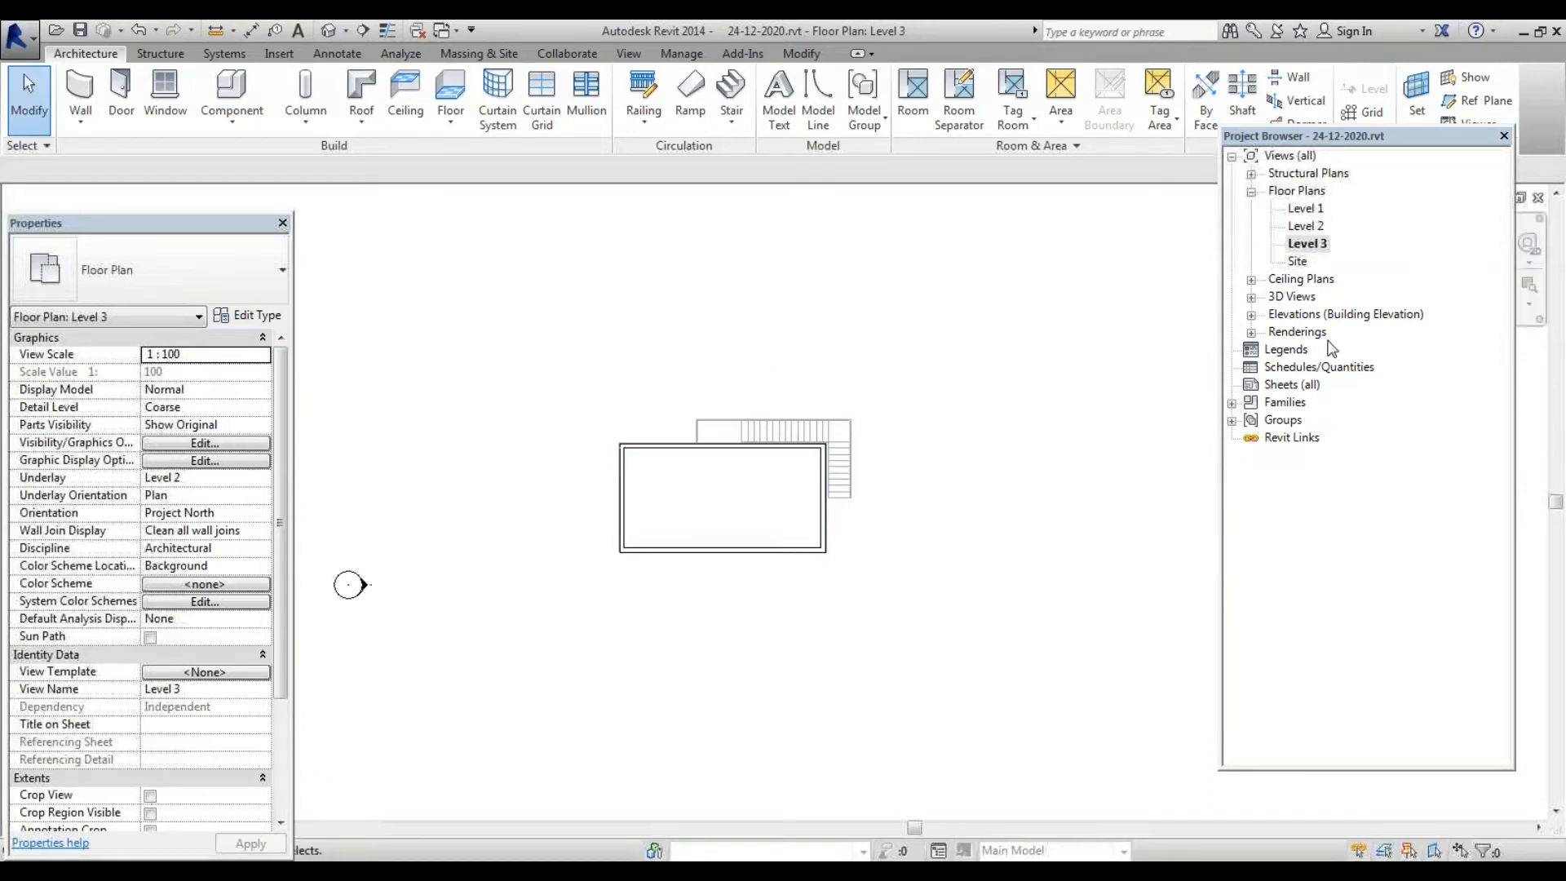
# Expand Elevations and view East, North, South and West in turn, ending on East
pyautogui.doubleClick(1295, 316)
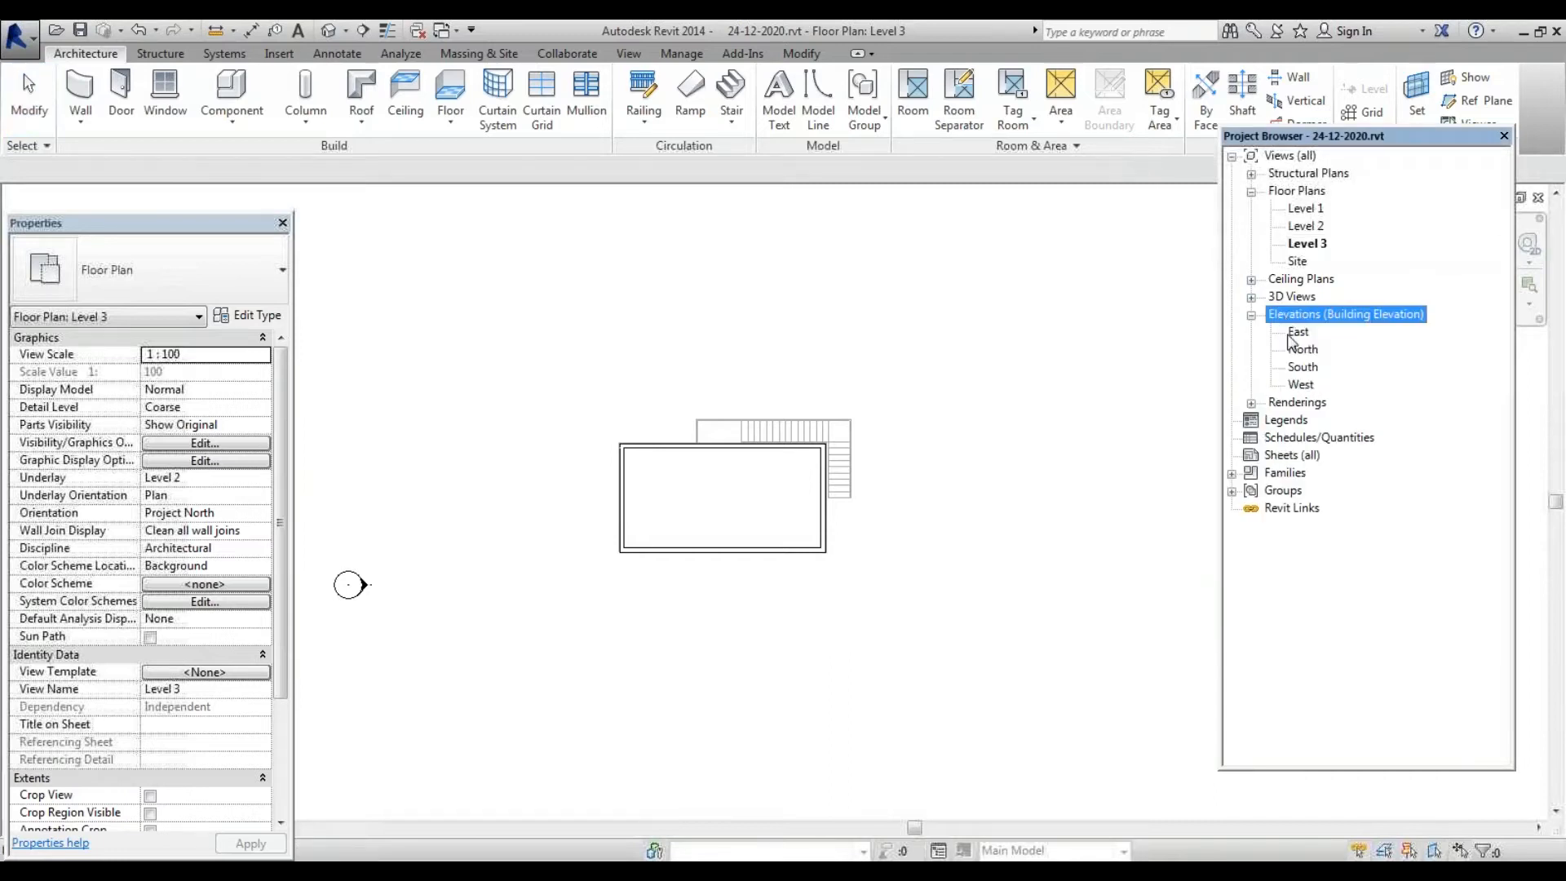
pyautogui.doubleClick(1295, 333)
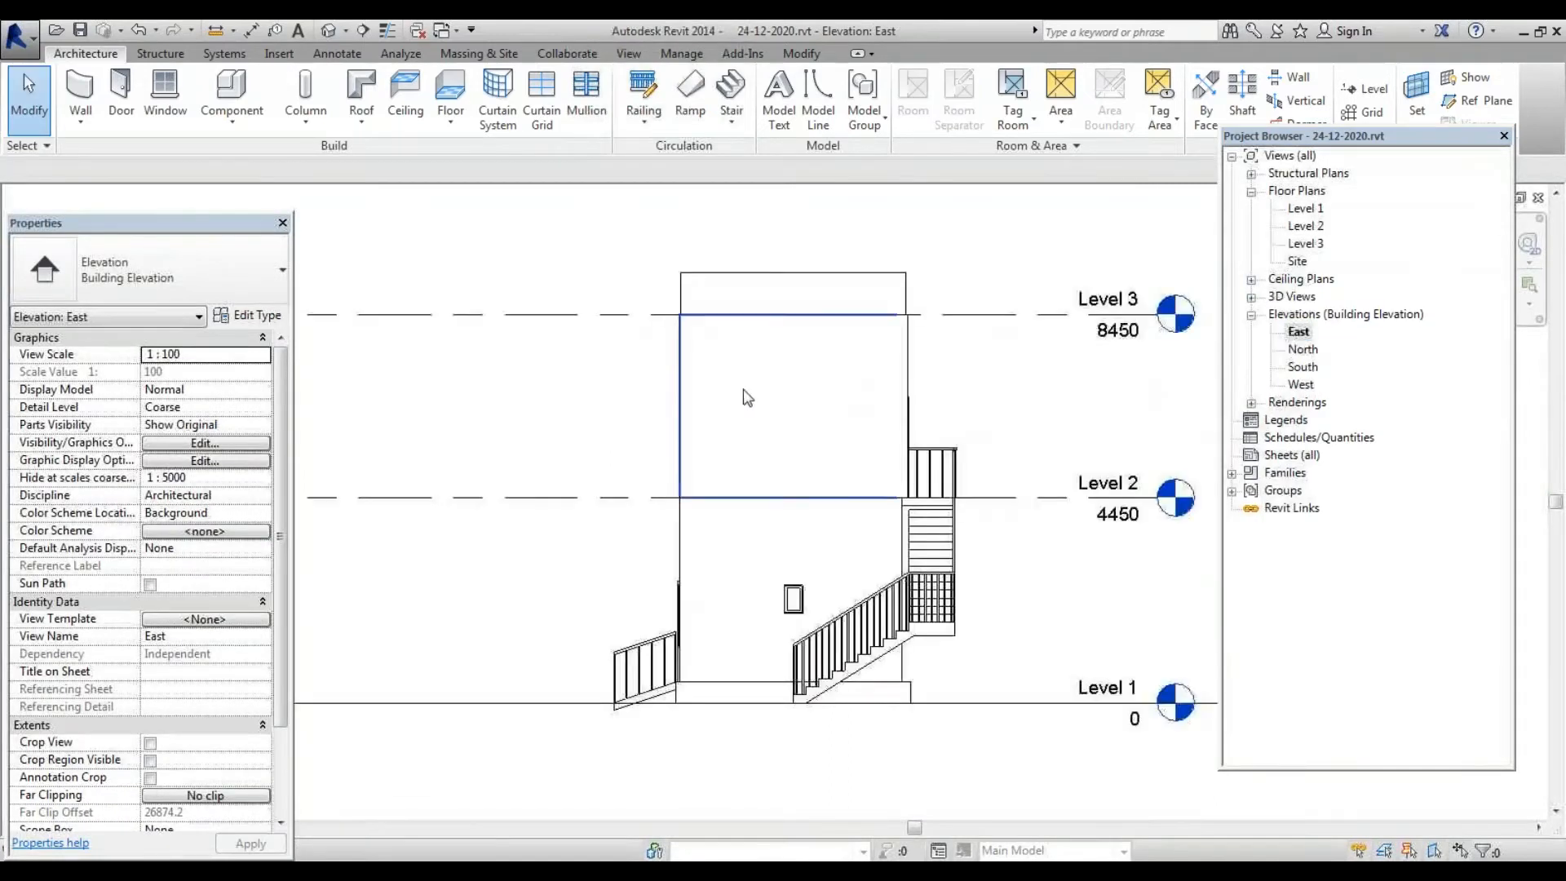
pyautogui.doubleClick(1302, 349)
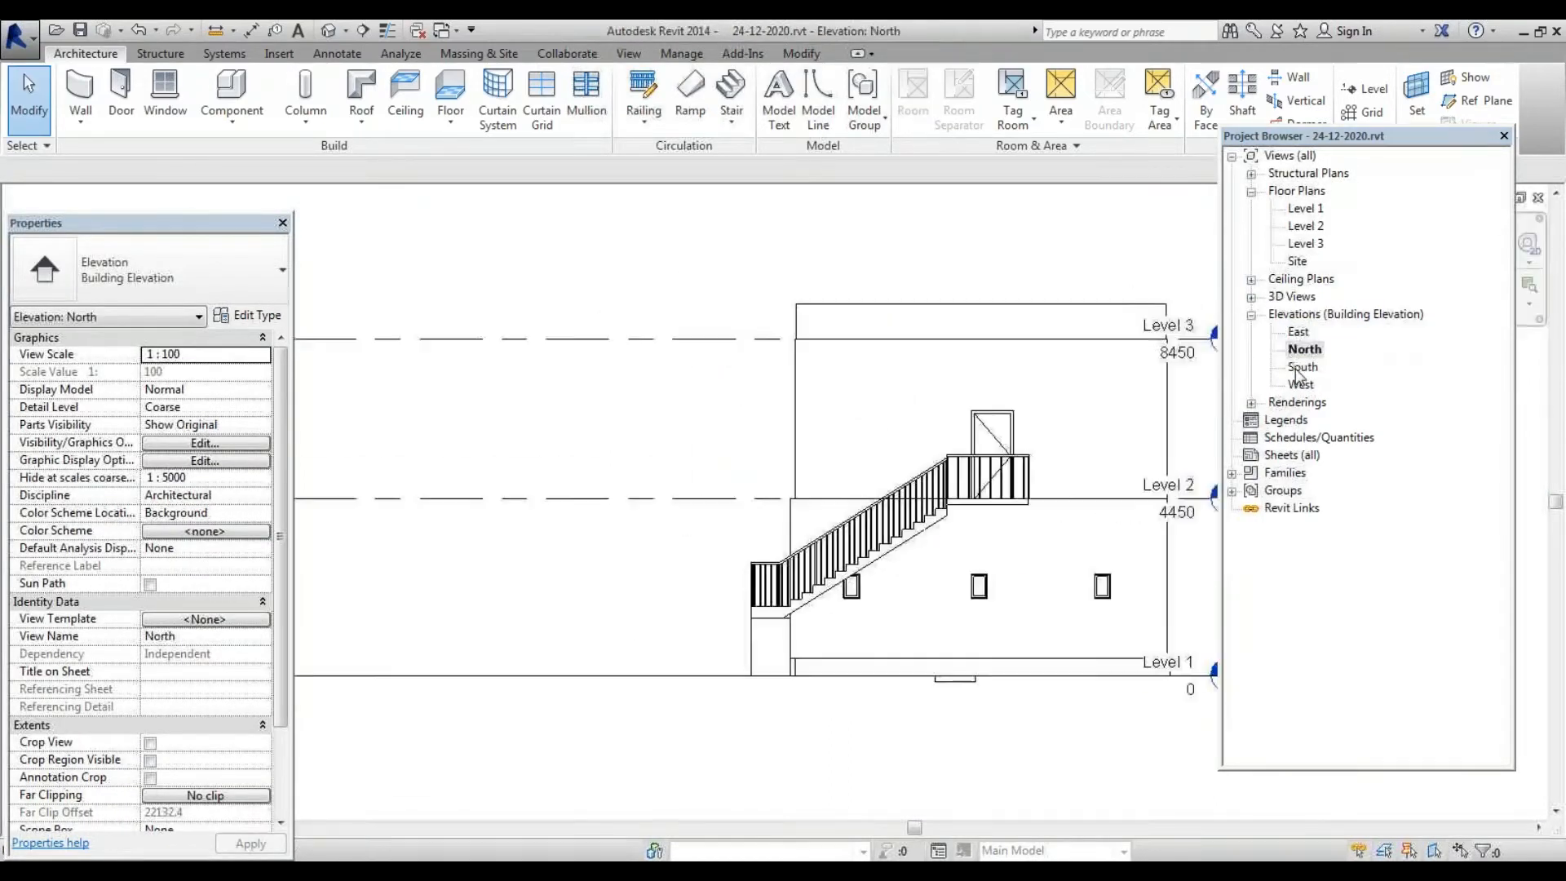
pyautogui.doubleClick(1300, 367)
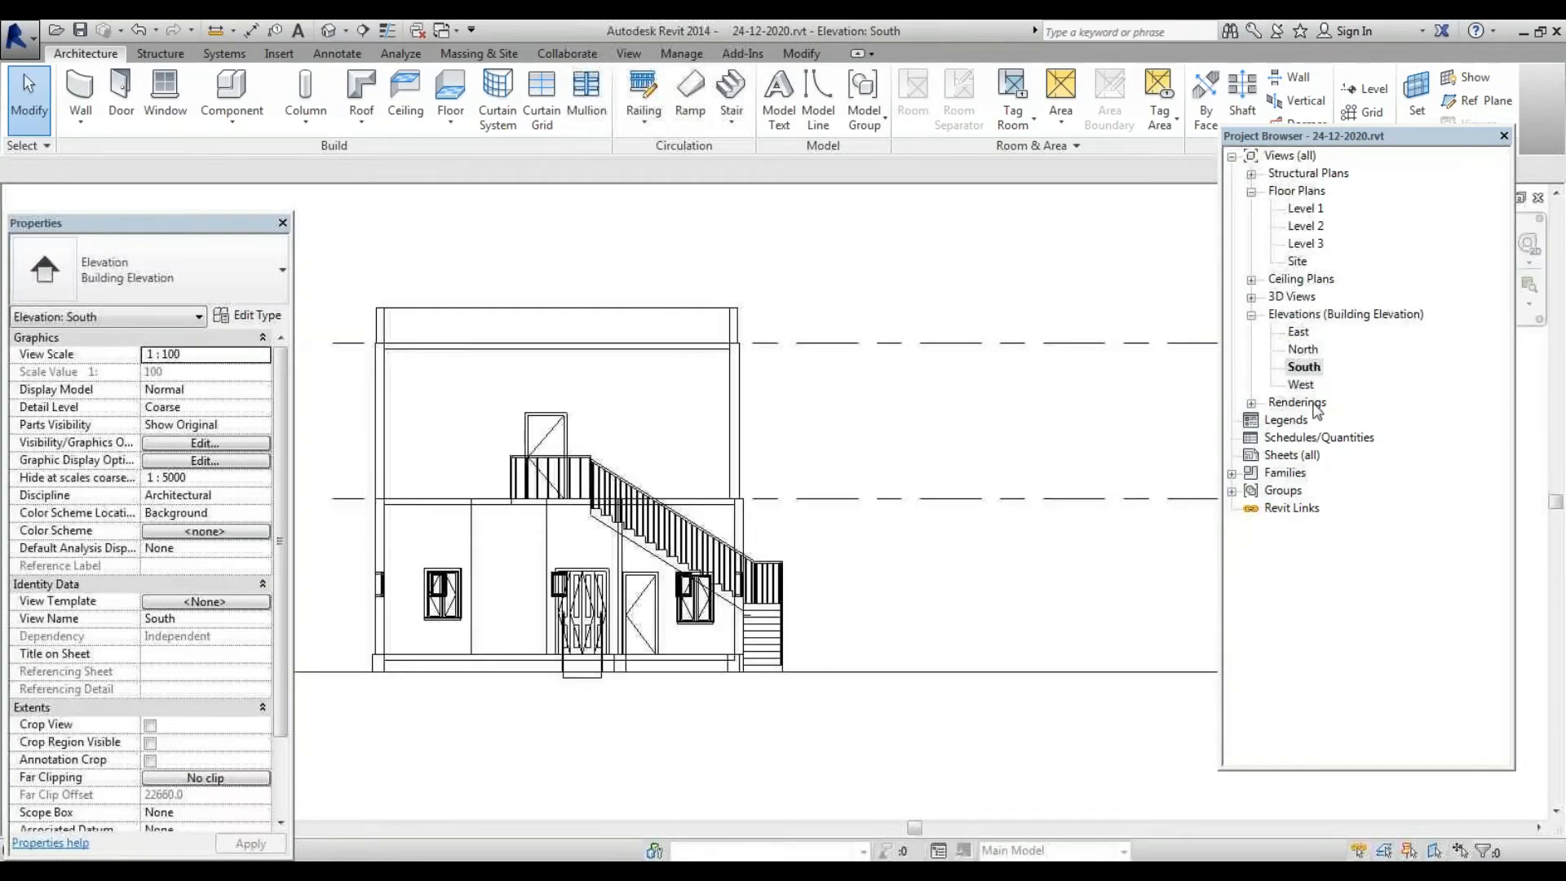
pyautogui.doubleClick(1303, 385)
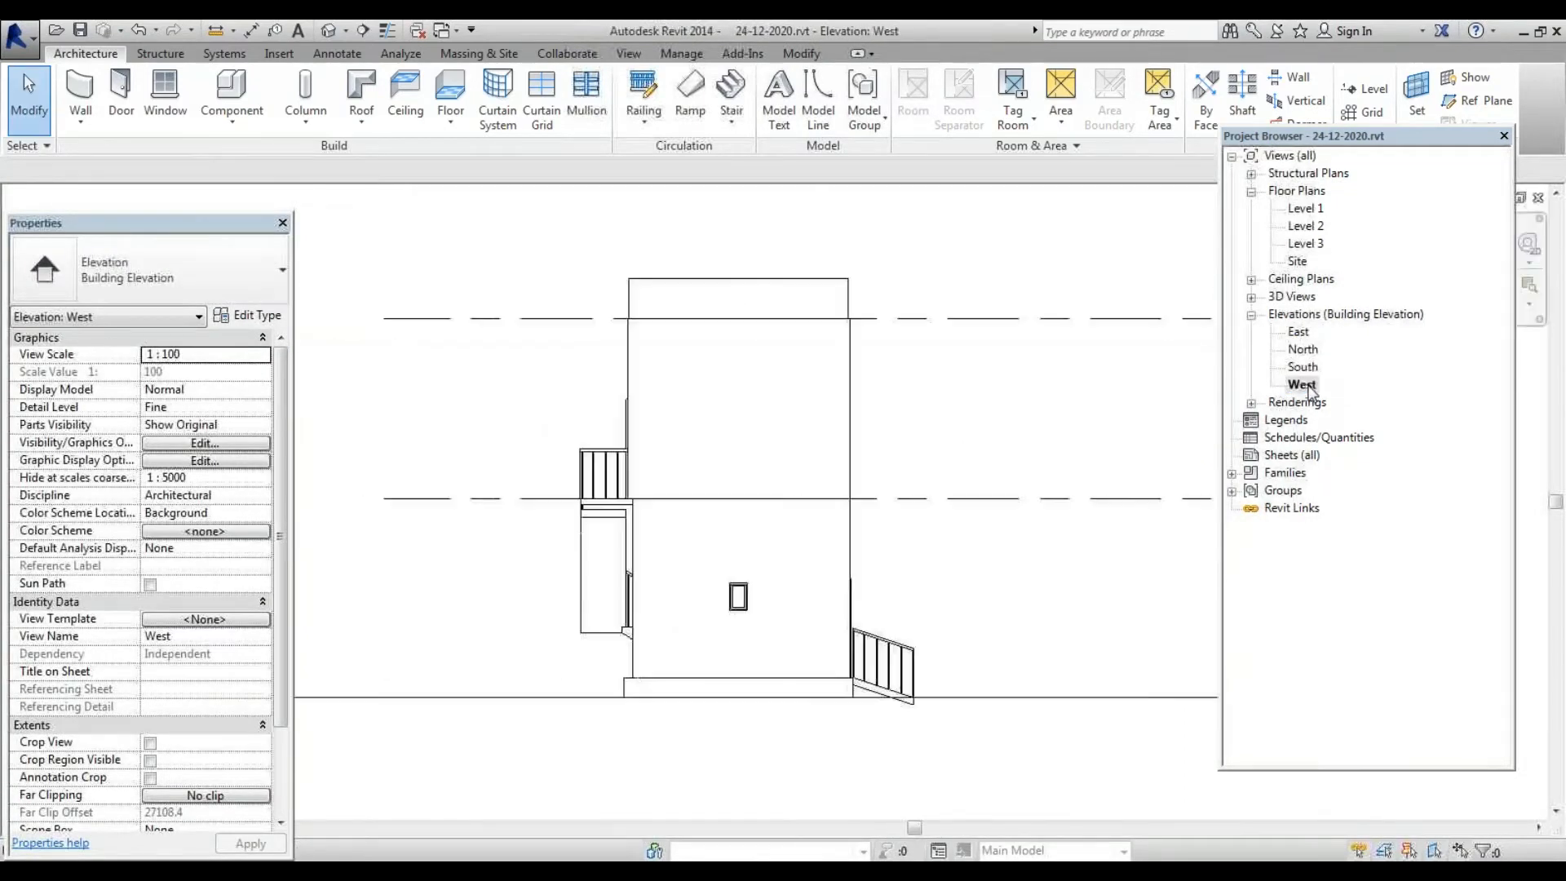
pyautogui.doubleClick(1302, 367)
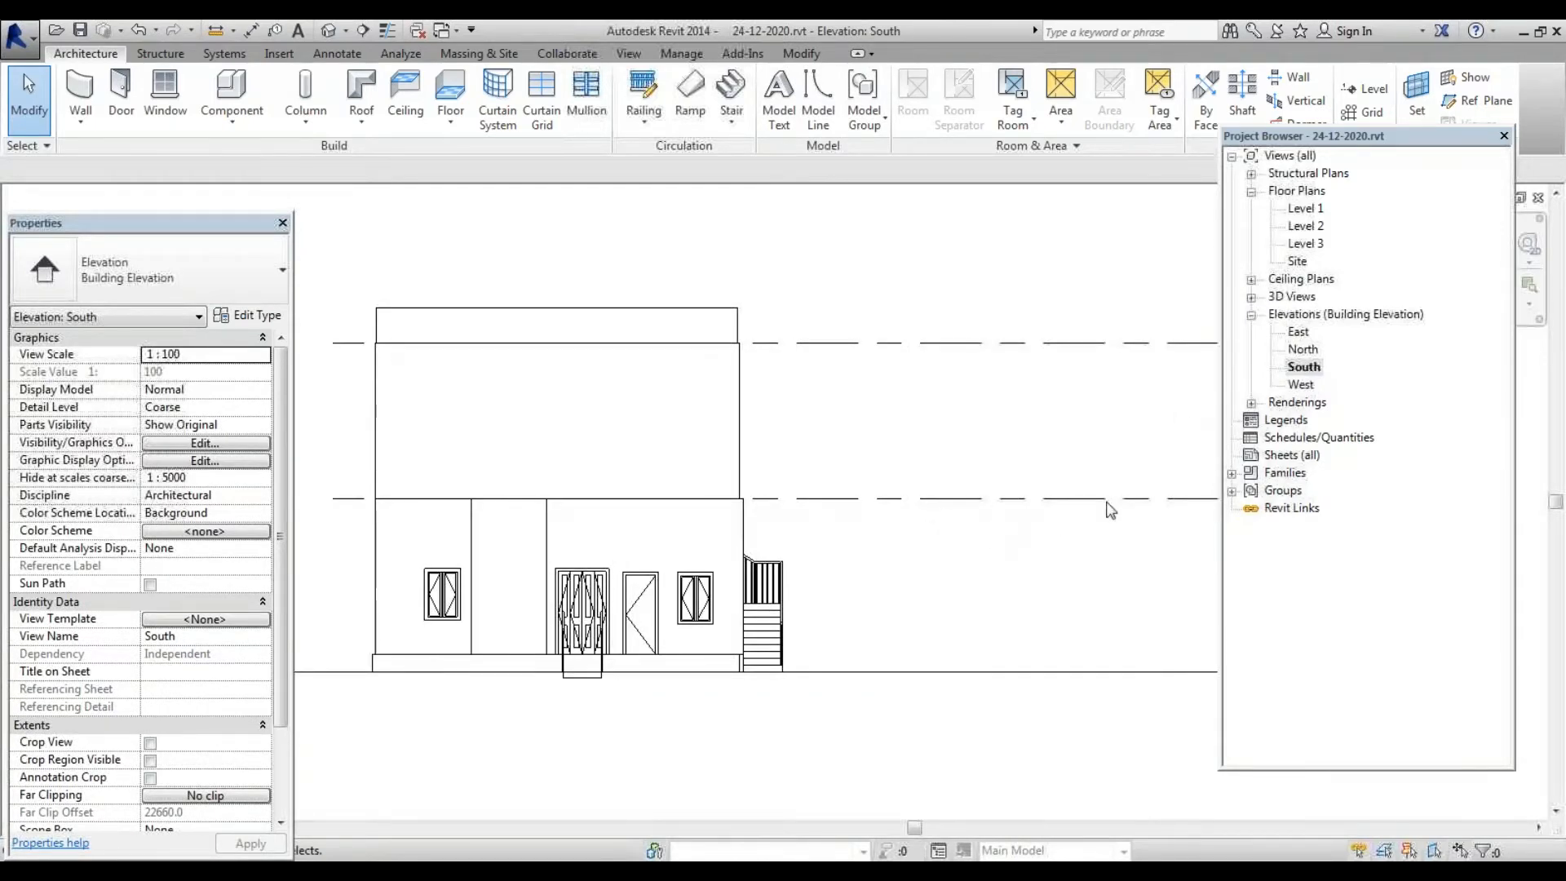
pyautogui.doubleClick(1305, 351)
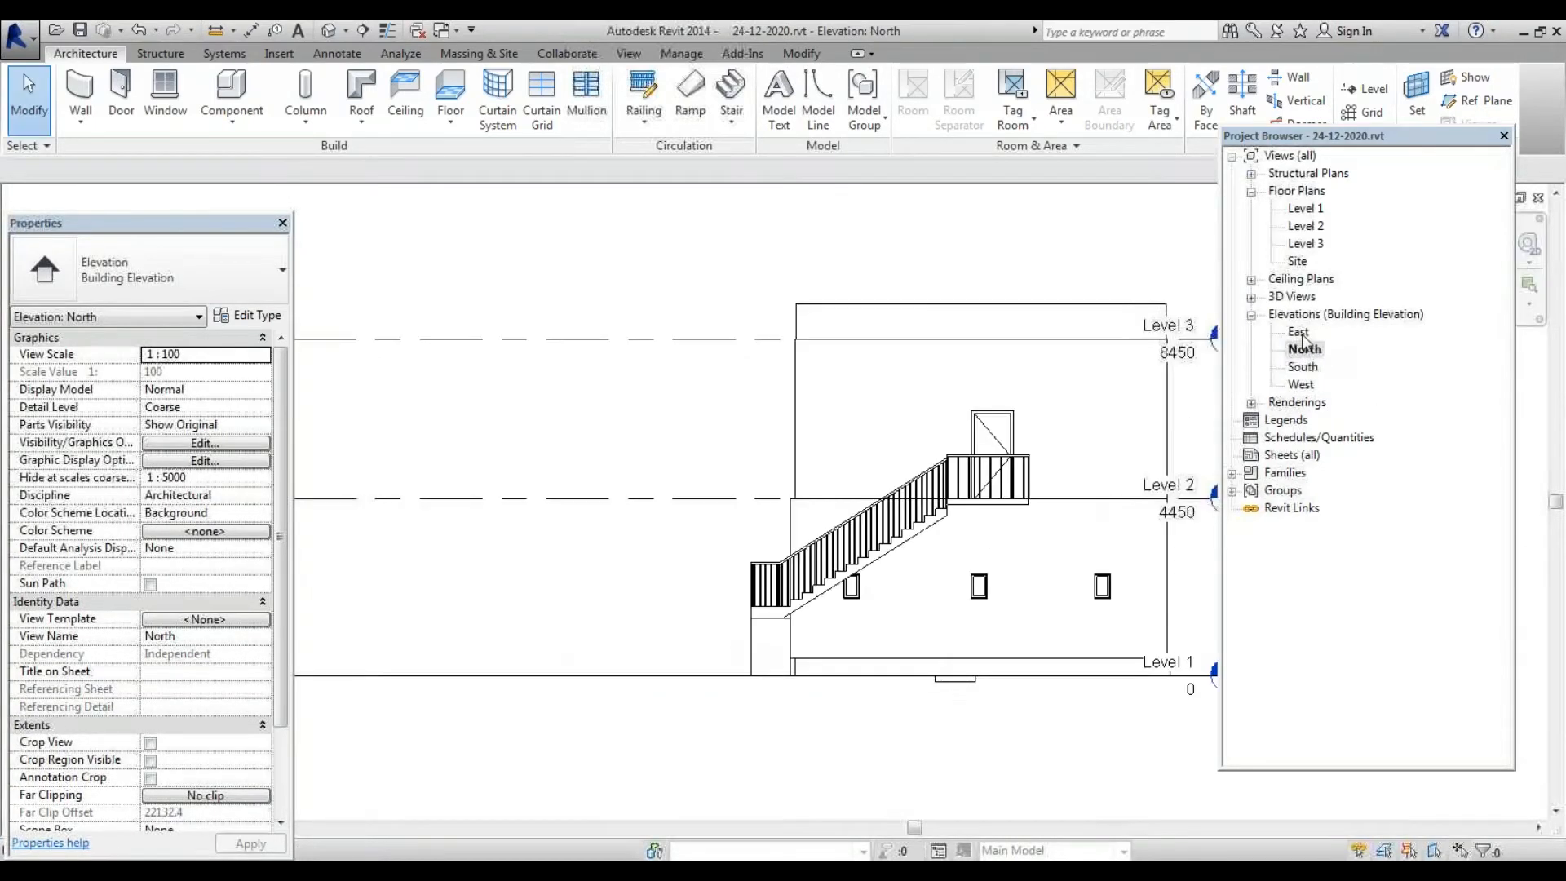
pyautogui.click(1303, 335)
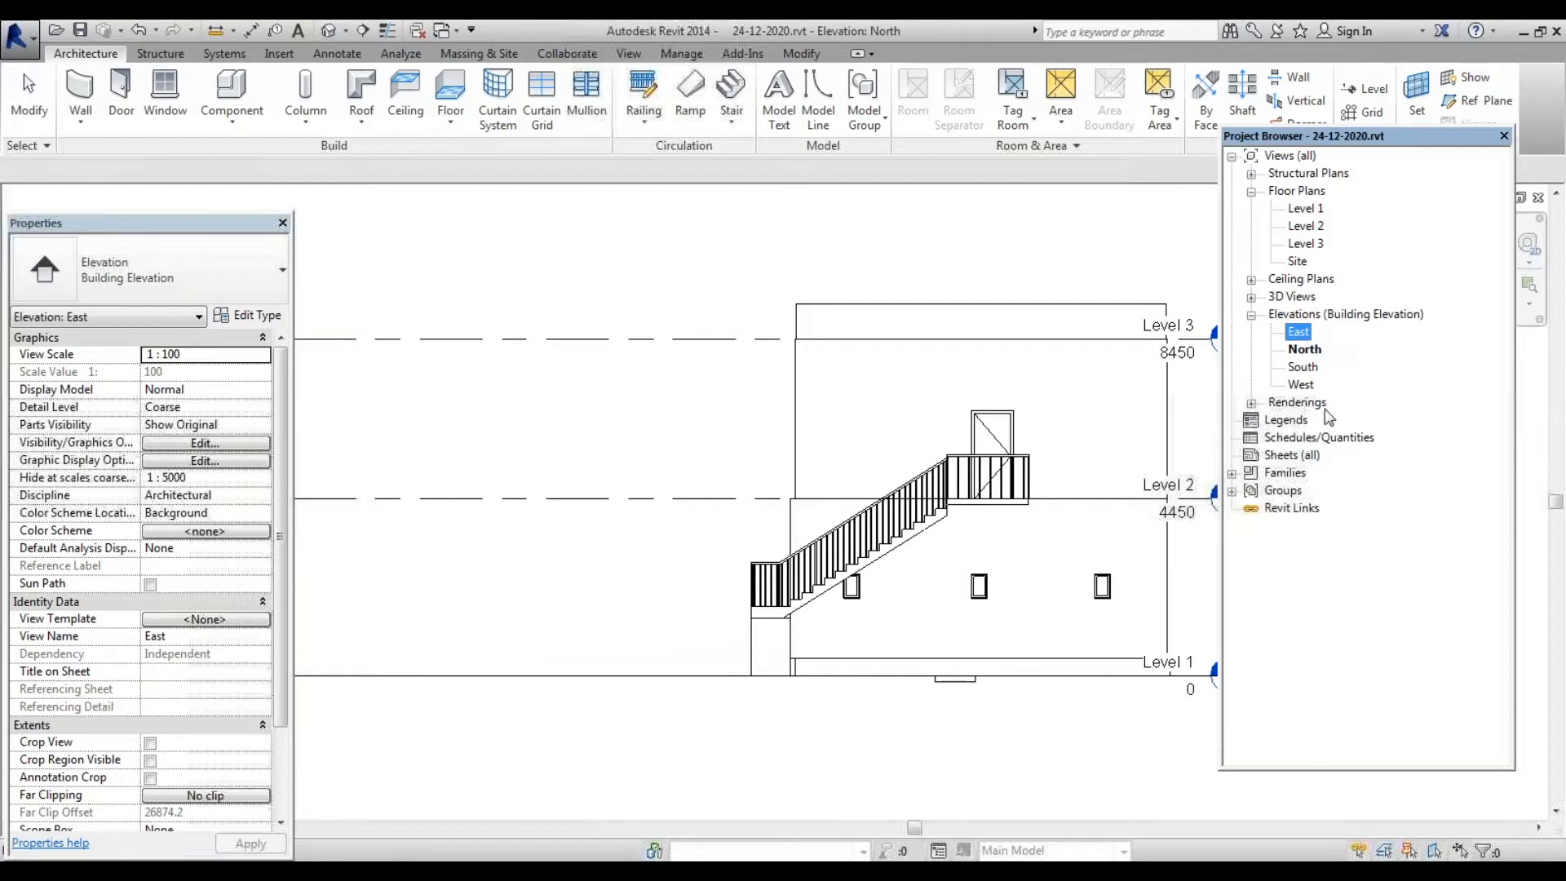
pyautogui.doubleClick(1301, 384)
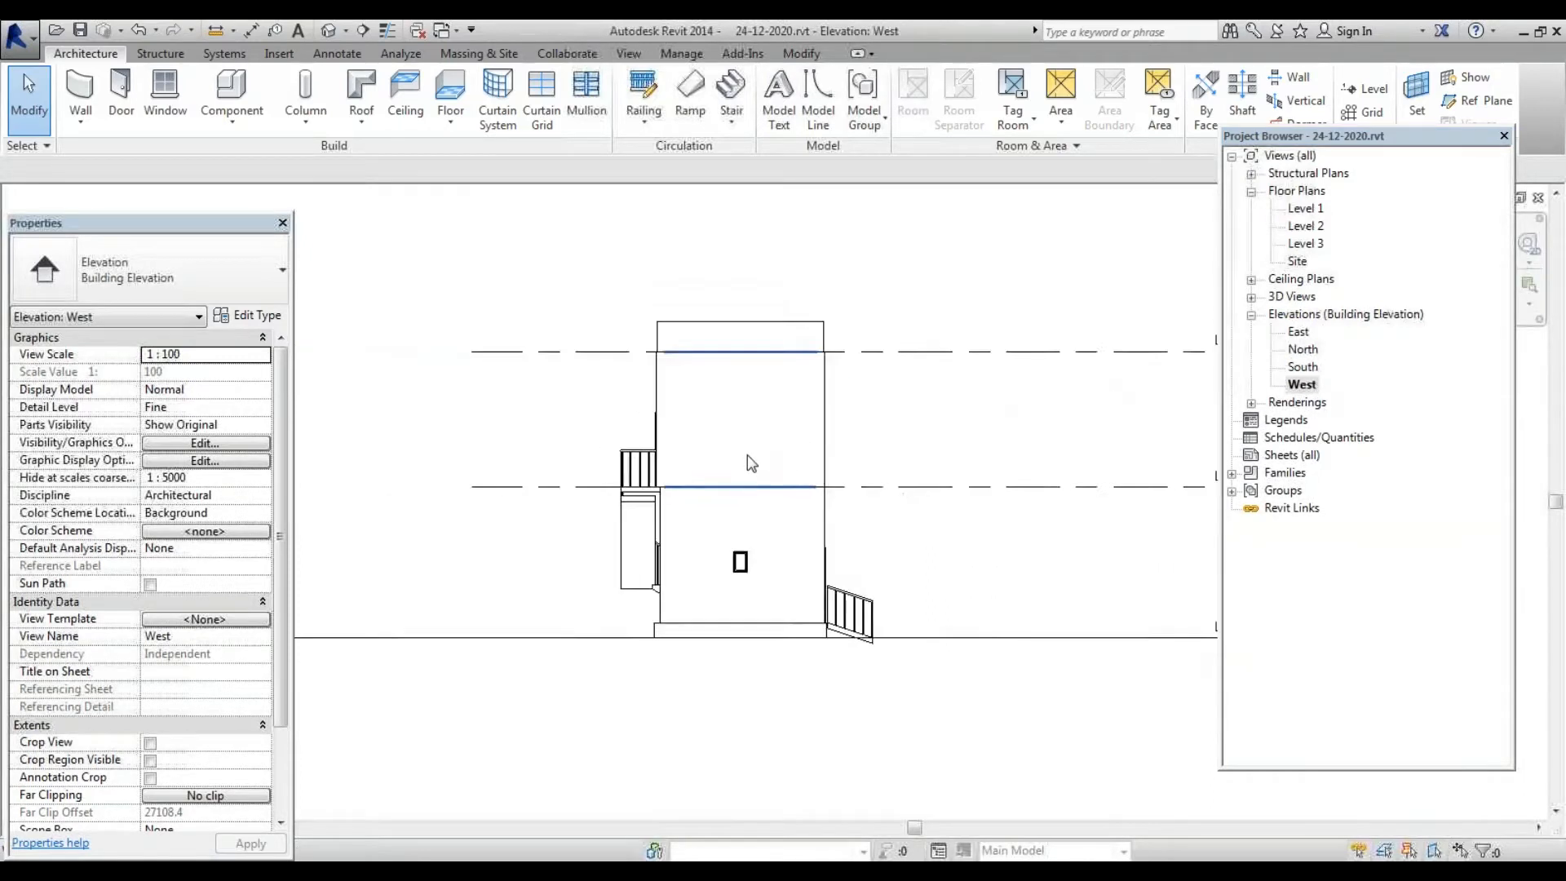
pyautogui.doubleClick(1298, 331)
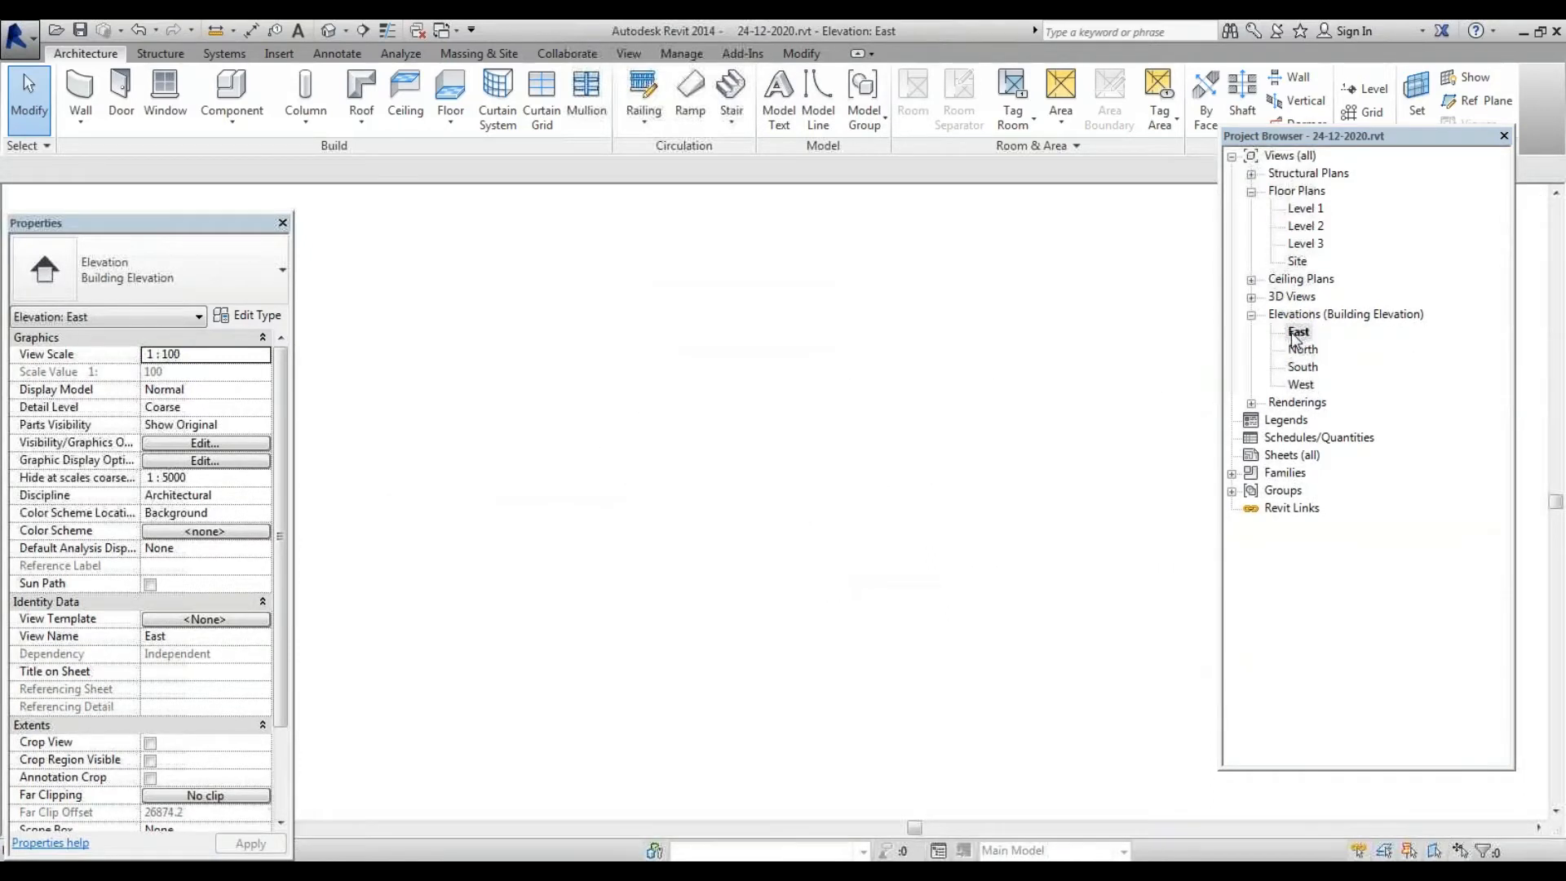
pyautogui.scroll(-2, 731, 414)
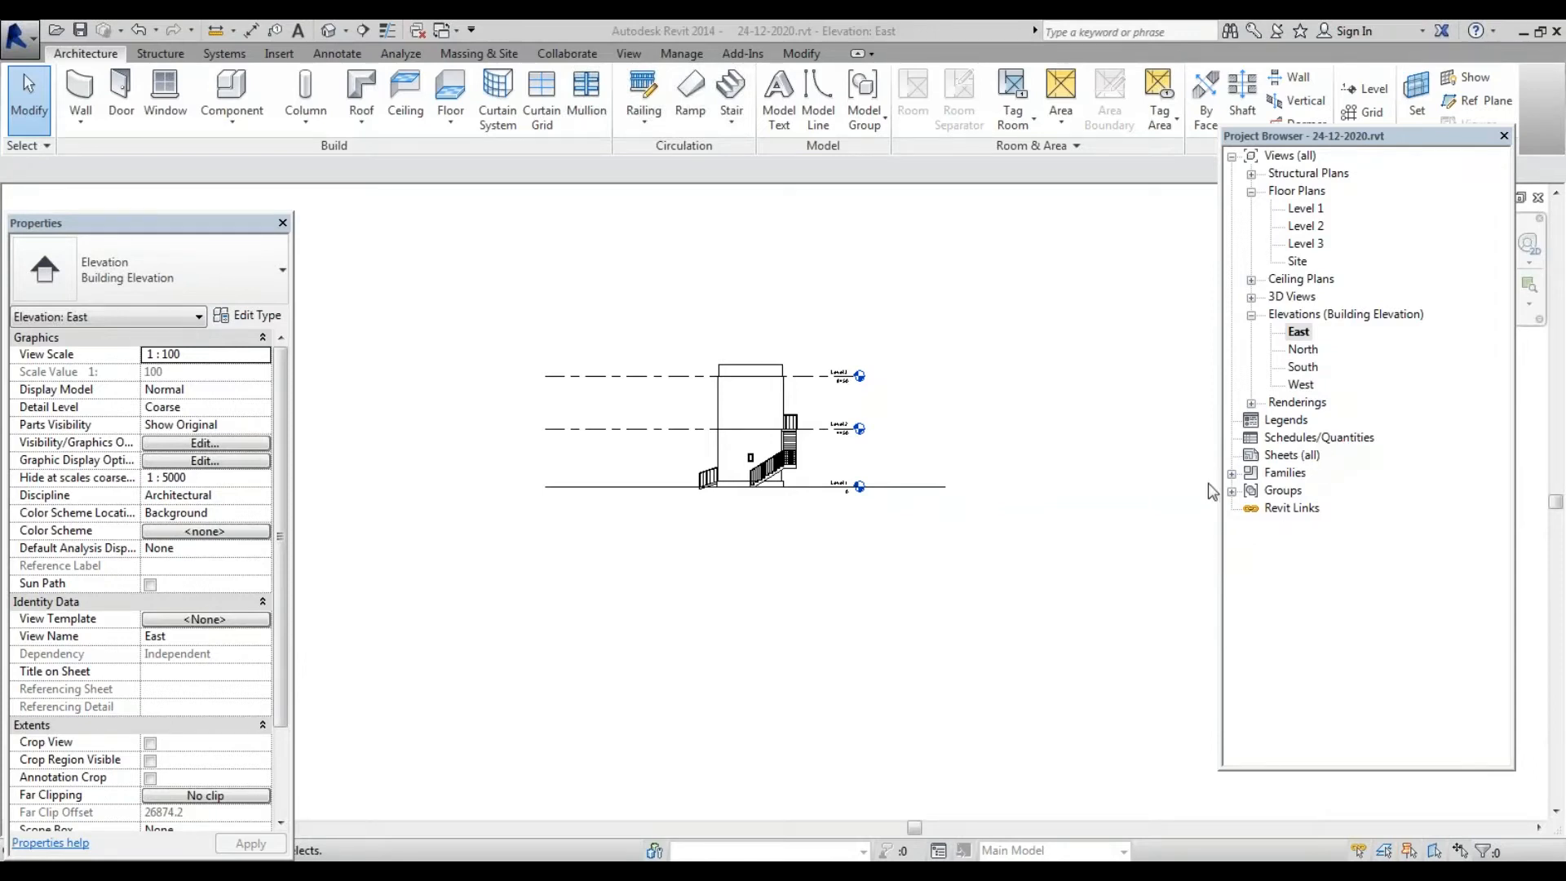
# Collapse the Elevations and Floor Plans lists, then expand both again
pyautogui.click(1250, 315)
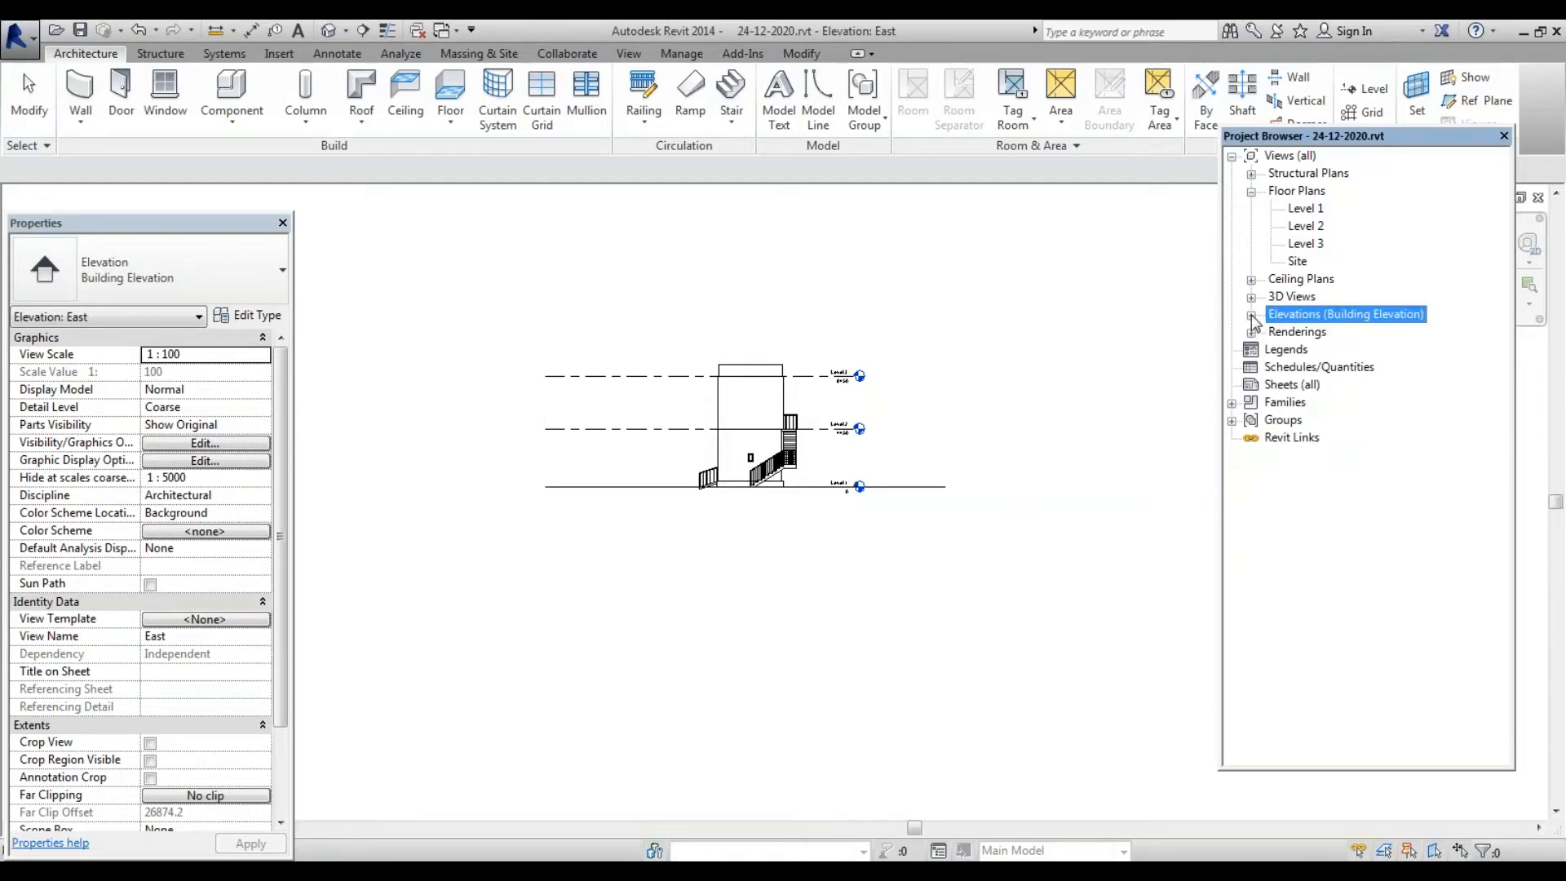
pyautogui.click(1251, 192)
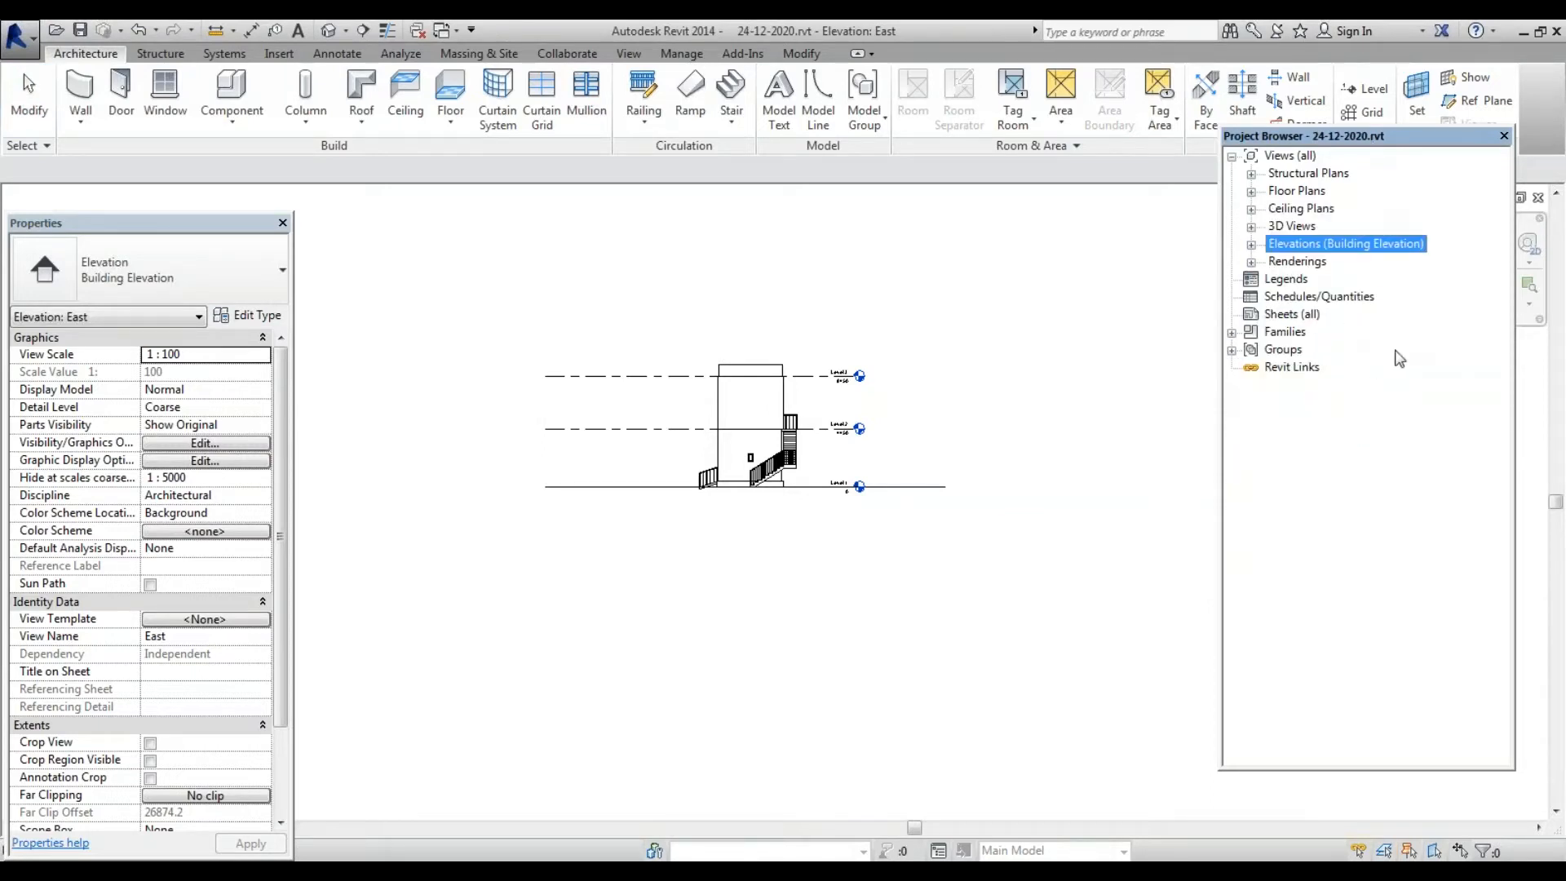
pyautogui.click(1301, 196)
pyautogui.doubleClick(1300, 196)
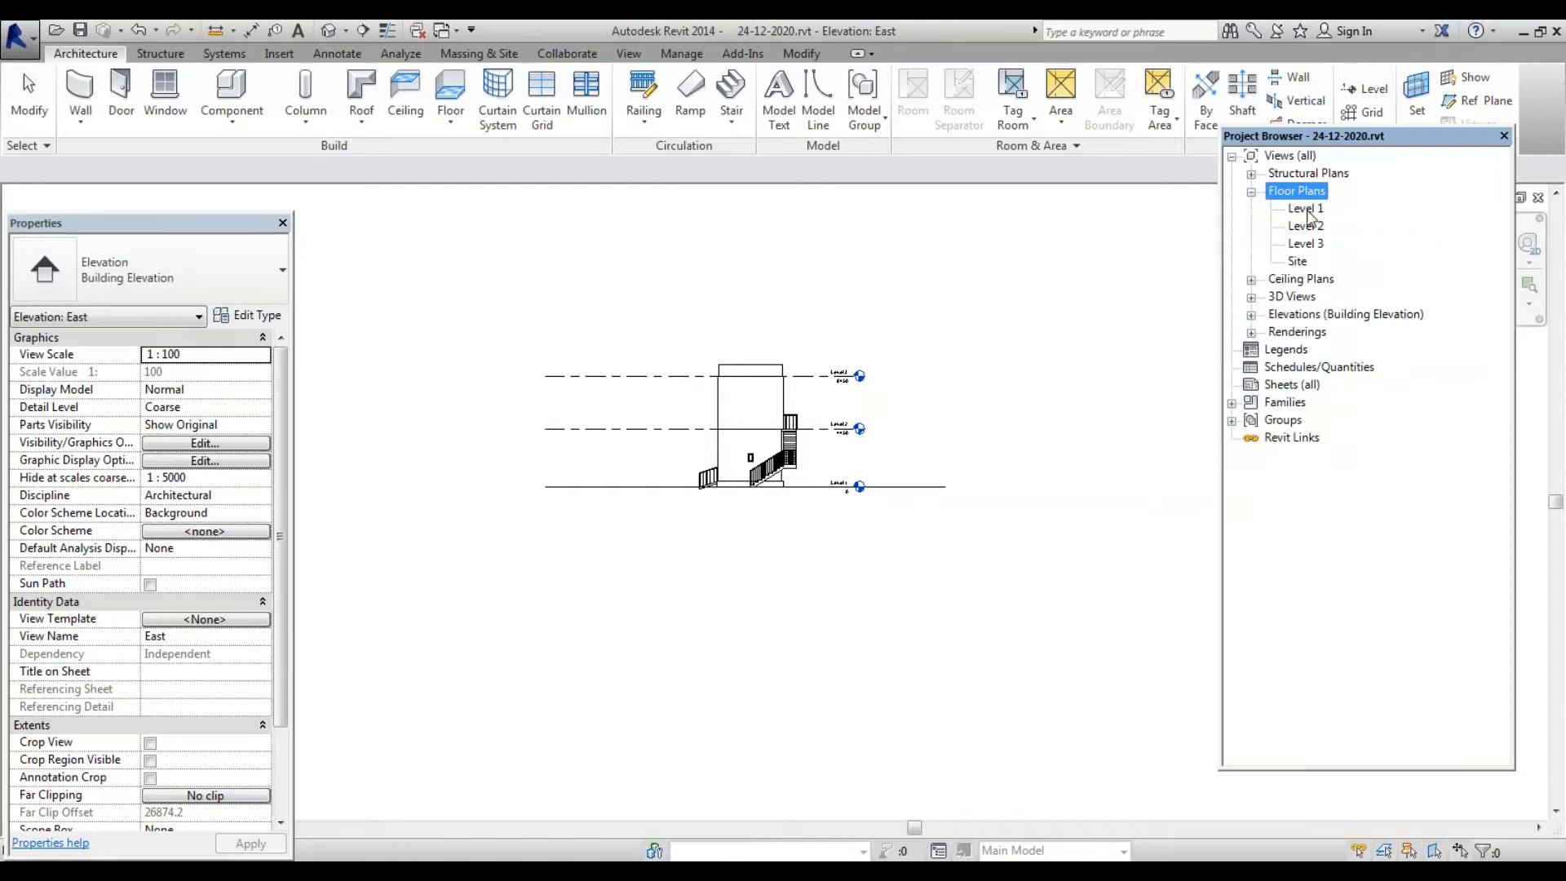
pyautogui.click(1251, 316)
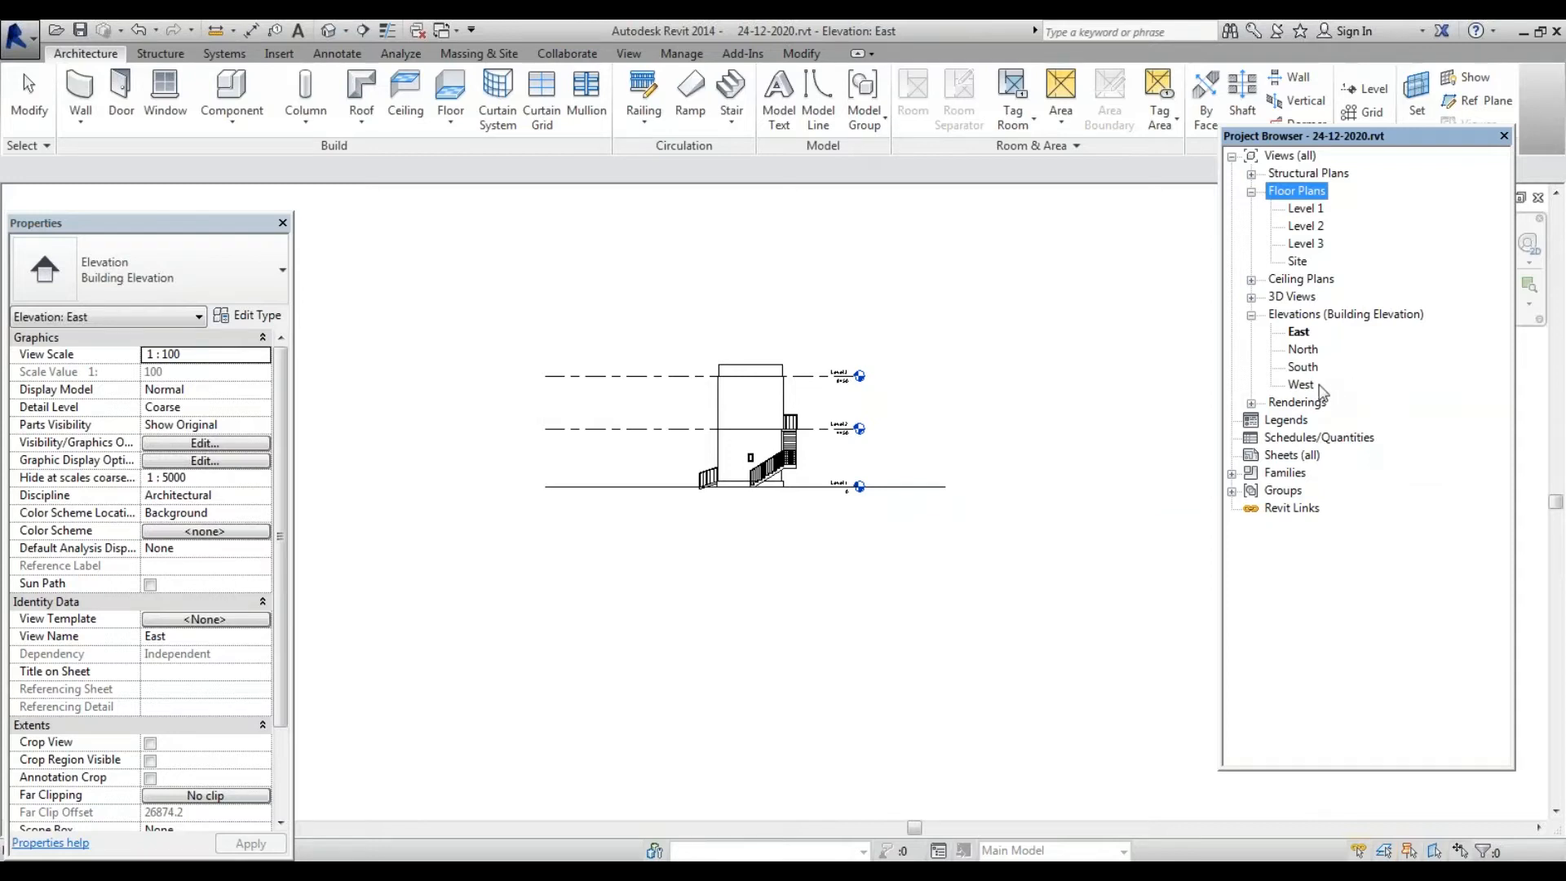
# Expand the 3D Views list and look at 3D View 1, 2 and 3
pyautogui.doubleClick(1292, 297)
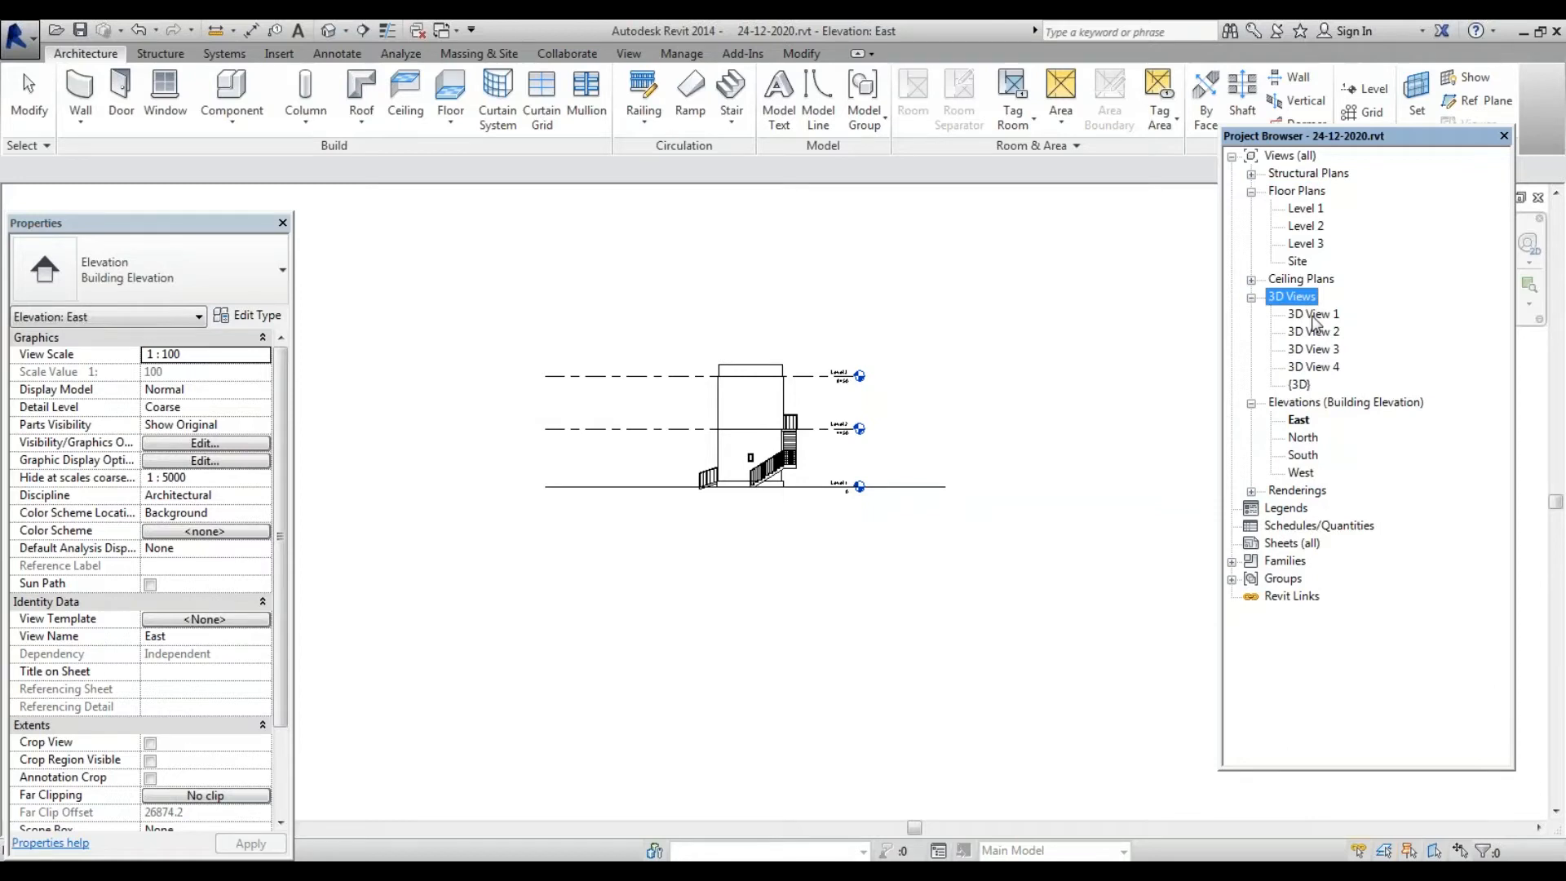
pyautogui.click(1298, 385)
pyautogui.doubleClick(1329, 315)
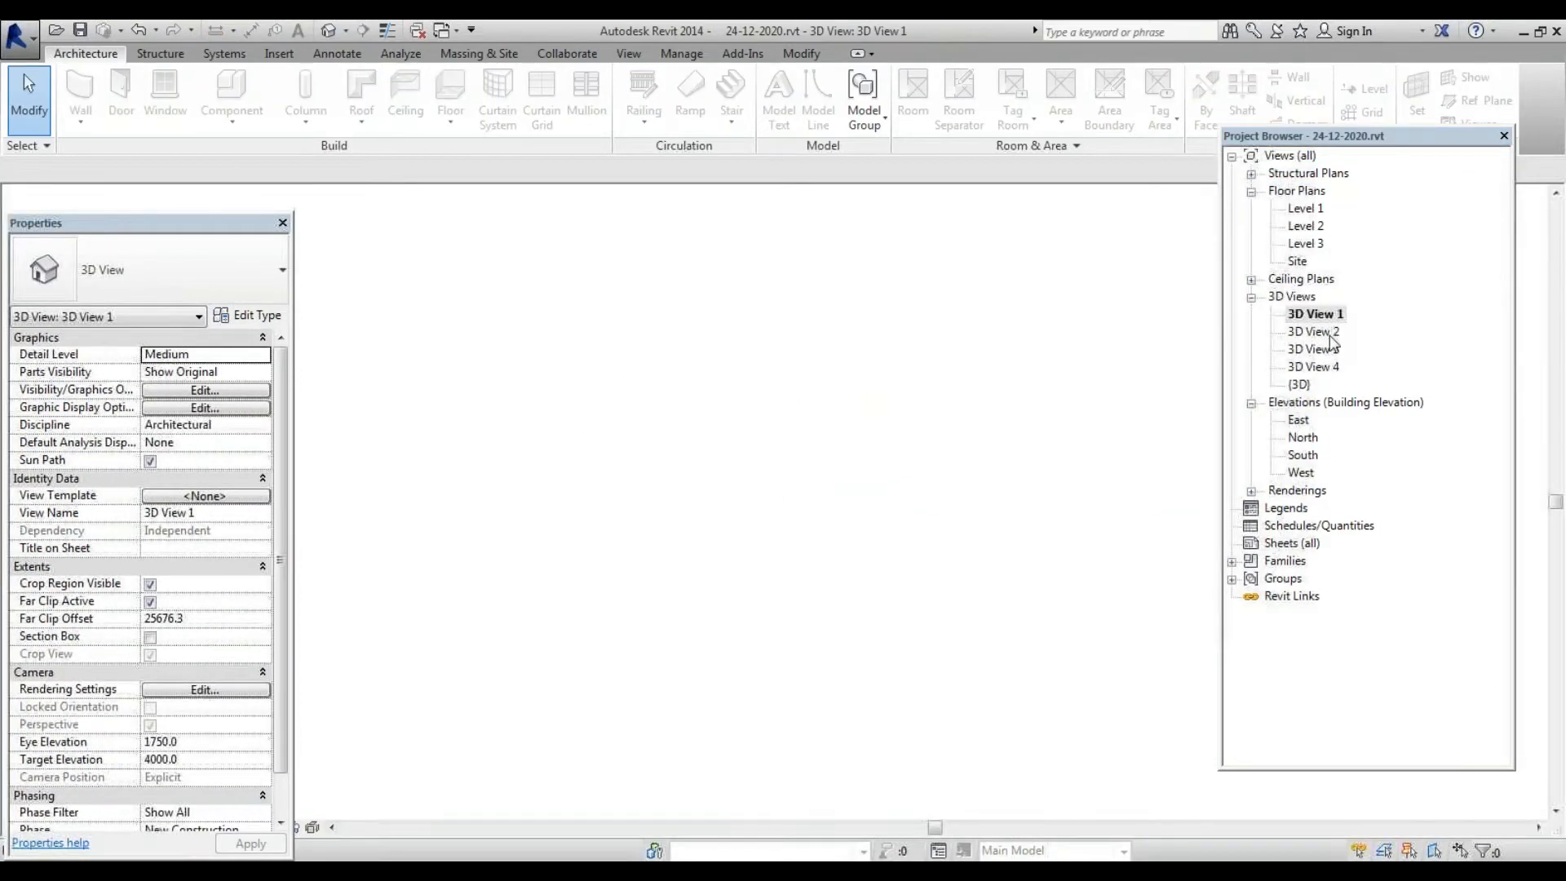
pyautogui.doubleClick(1325, 332)
pyautogui.doubleClick(1327, 352)
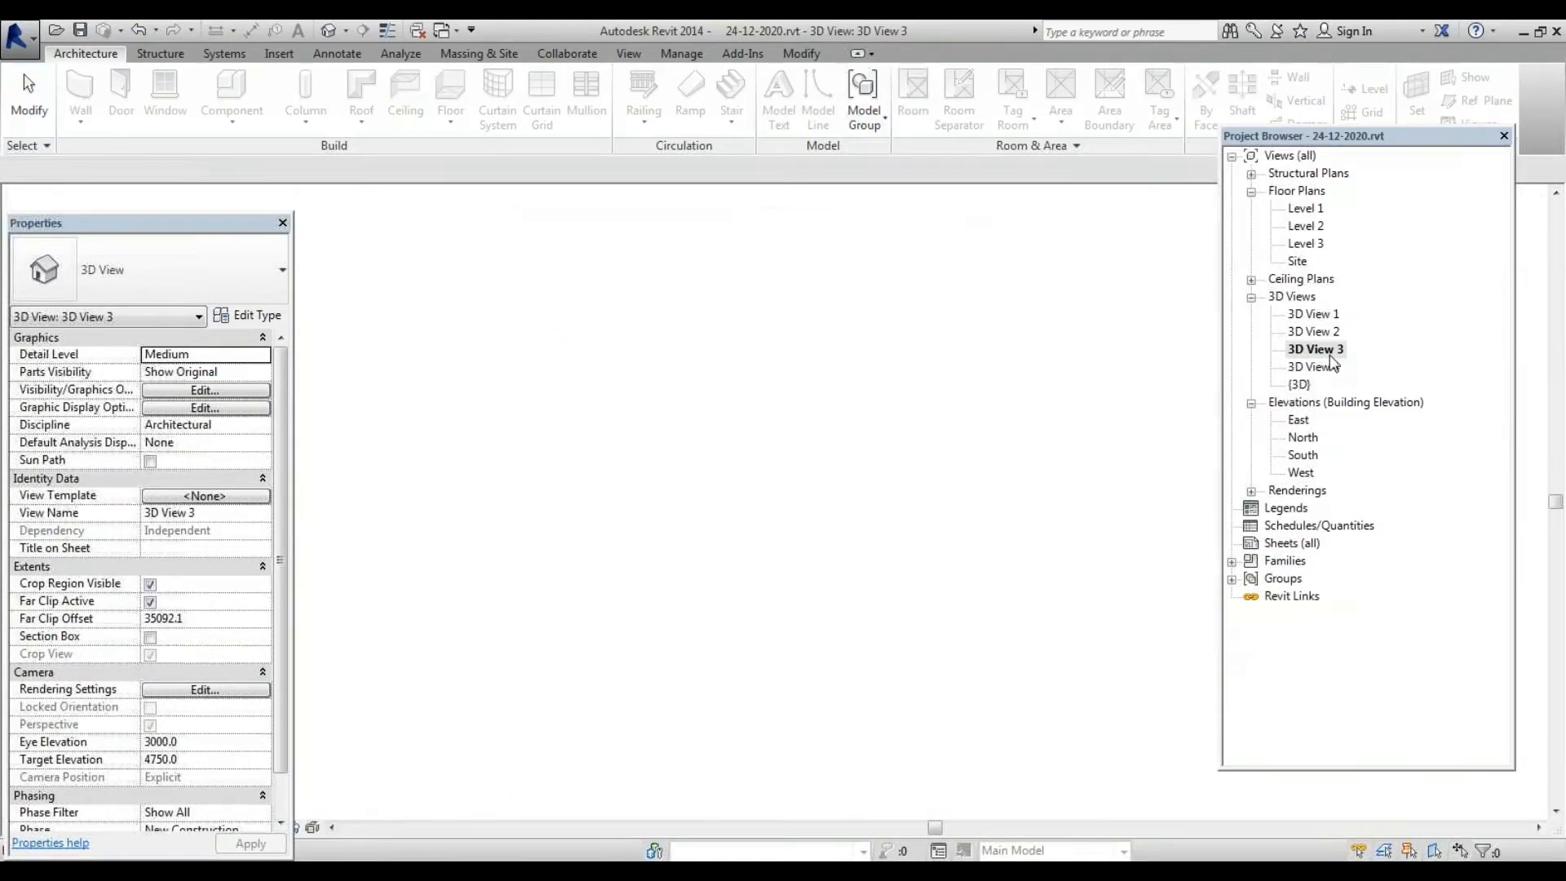
pyautogui.click(1301, 367)
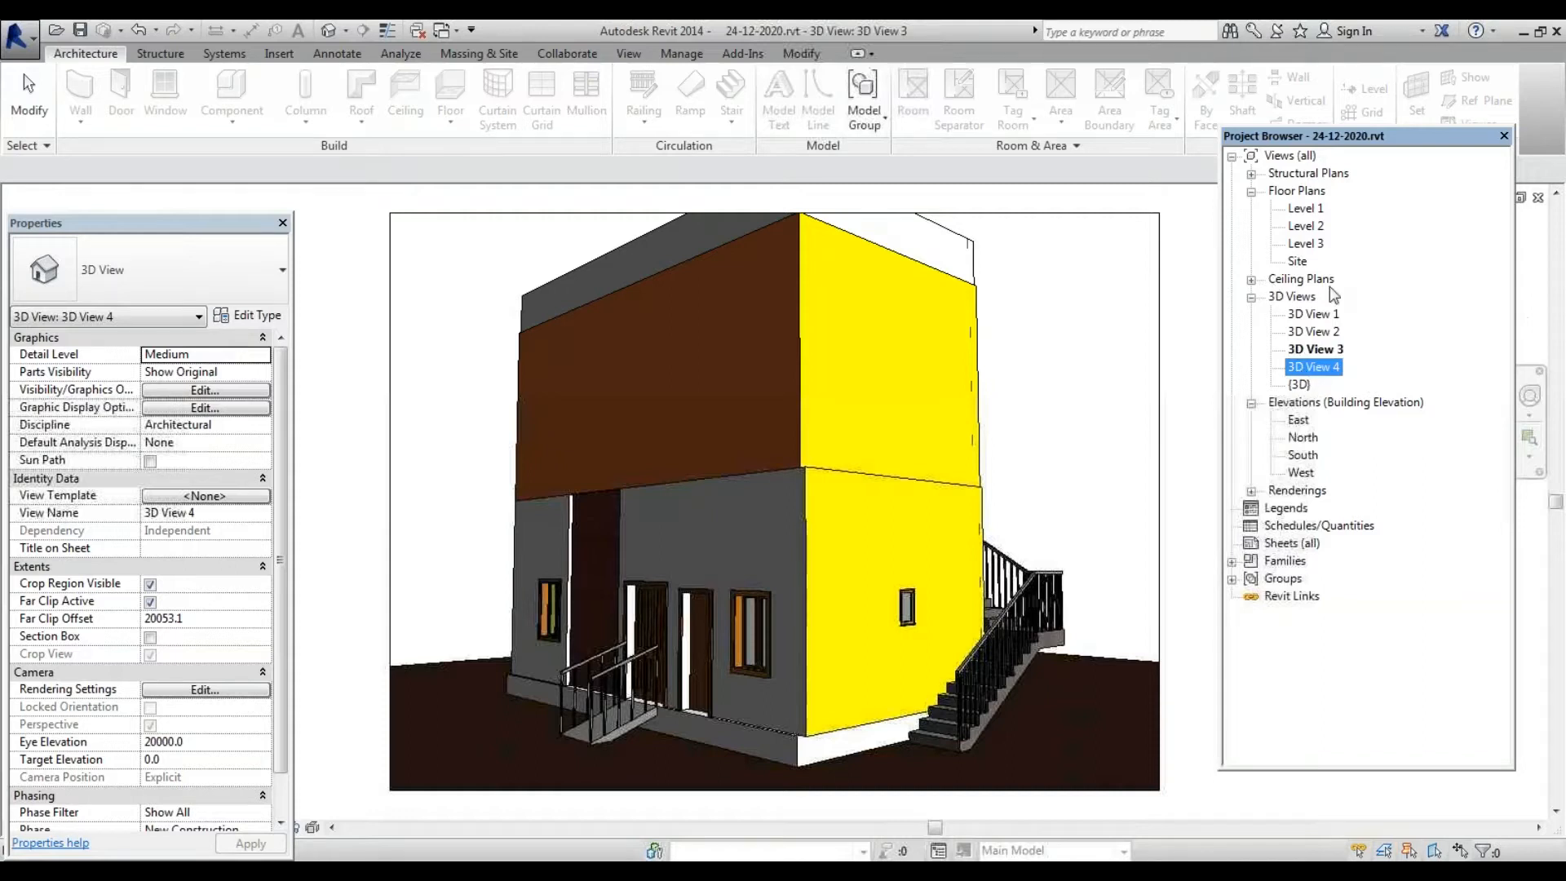
# Open the renderings 3D View 1_1 and 3D View 1_2, then the Level 1 plan
pyautogui.click(1250, 490)
pyautogui.doubleClick(1307, 508)
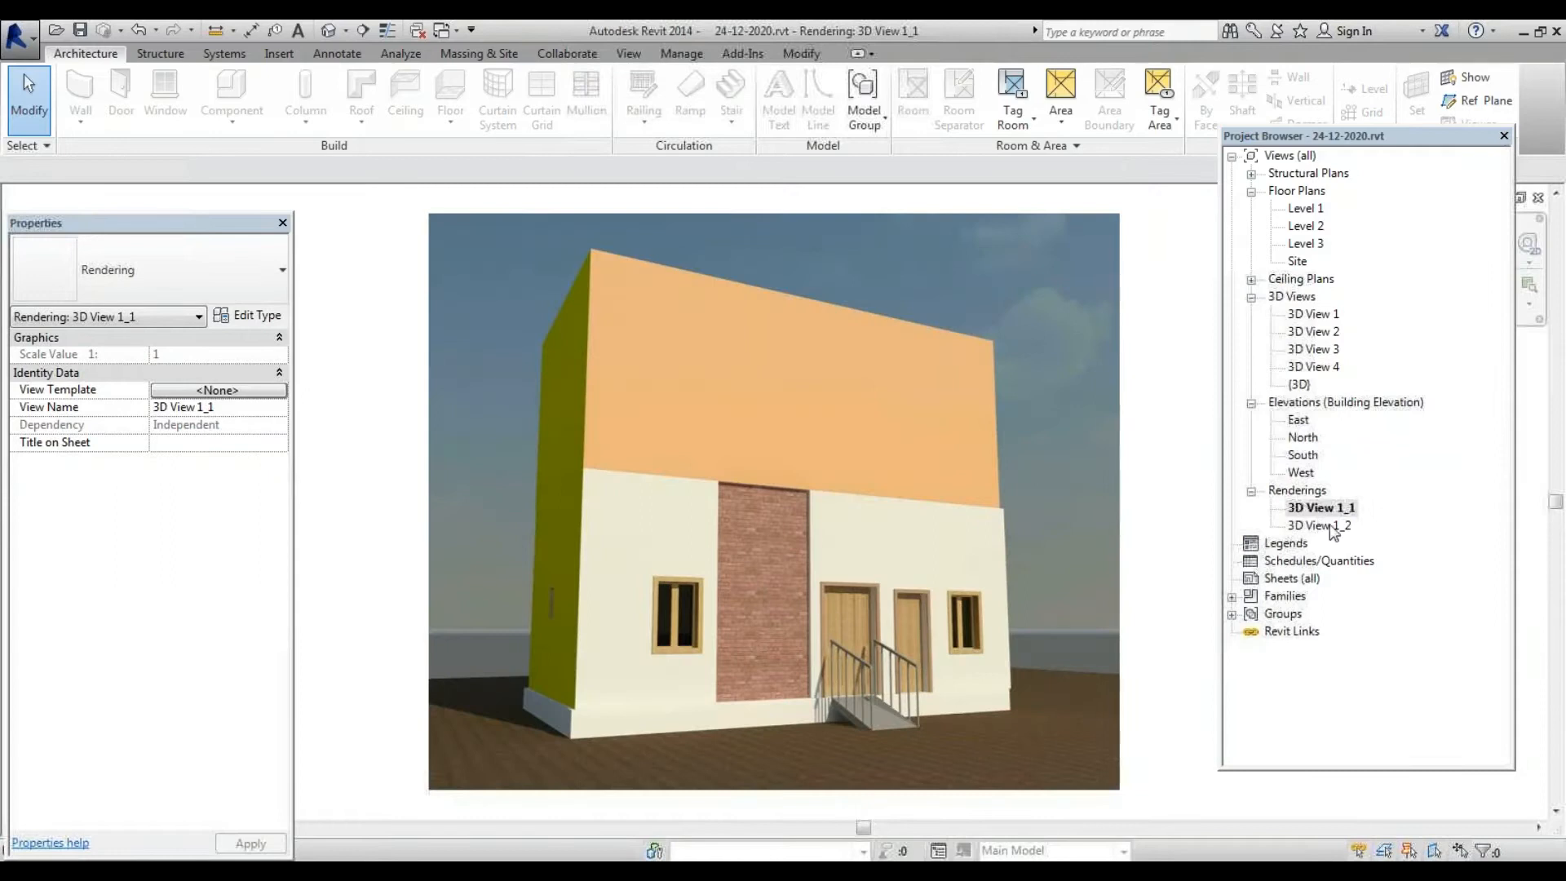
pyautogui.click(1331, 526)
pyautogui.doubleClick(1332, 527)
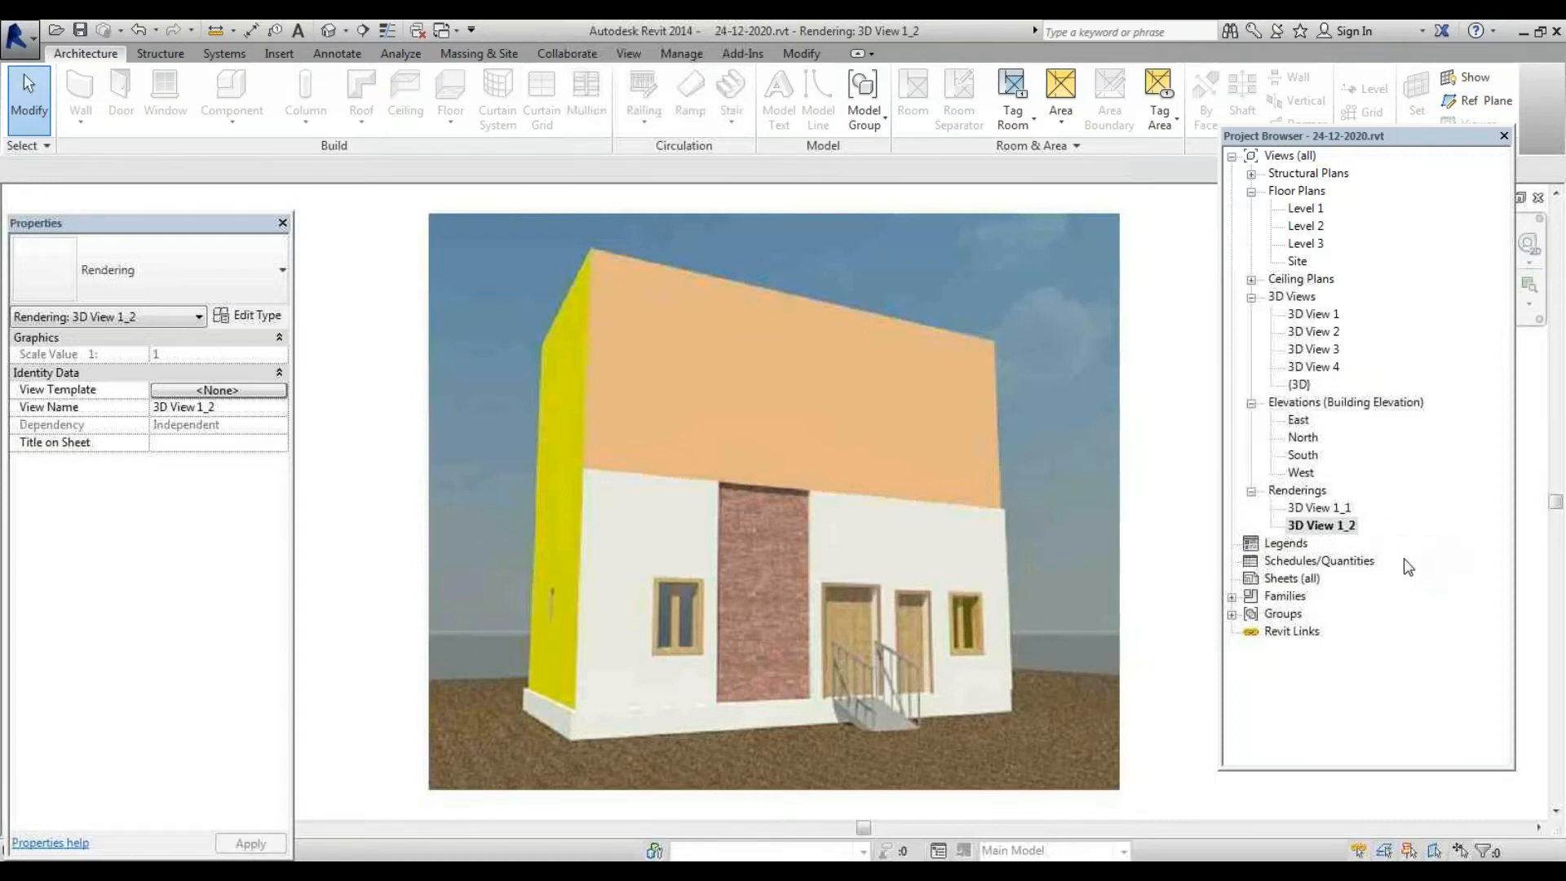
pyautogui.doubleClick(1308, 209)
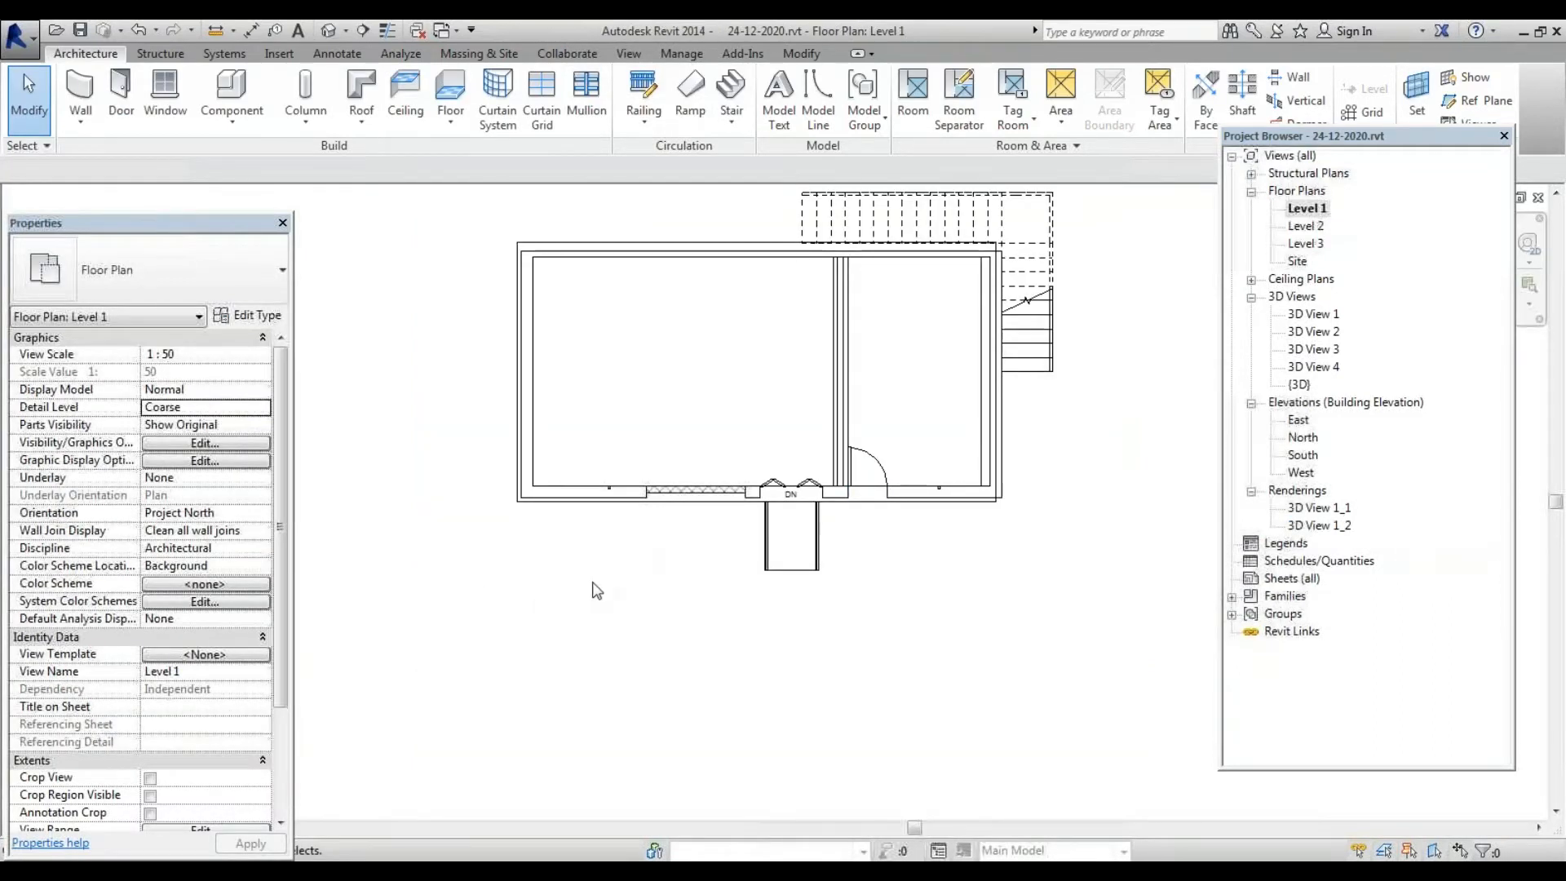
# Draw Section 1 left-to-right across the Level 1 plan and lower its crop region's top edge
pyautogui.scroll(-2, 485, 564)
pyautogui.scroll(1, 414, 301)
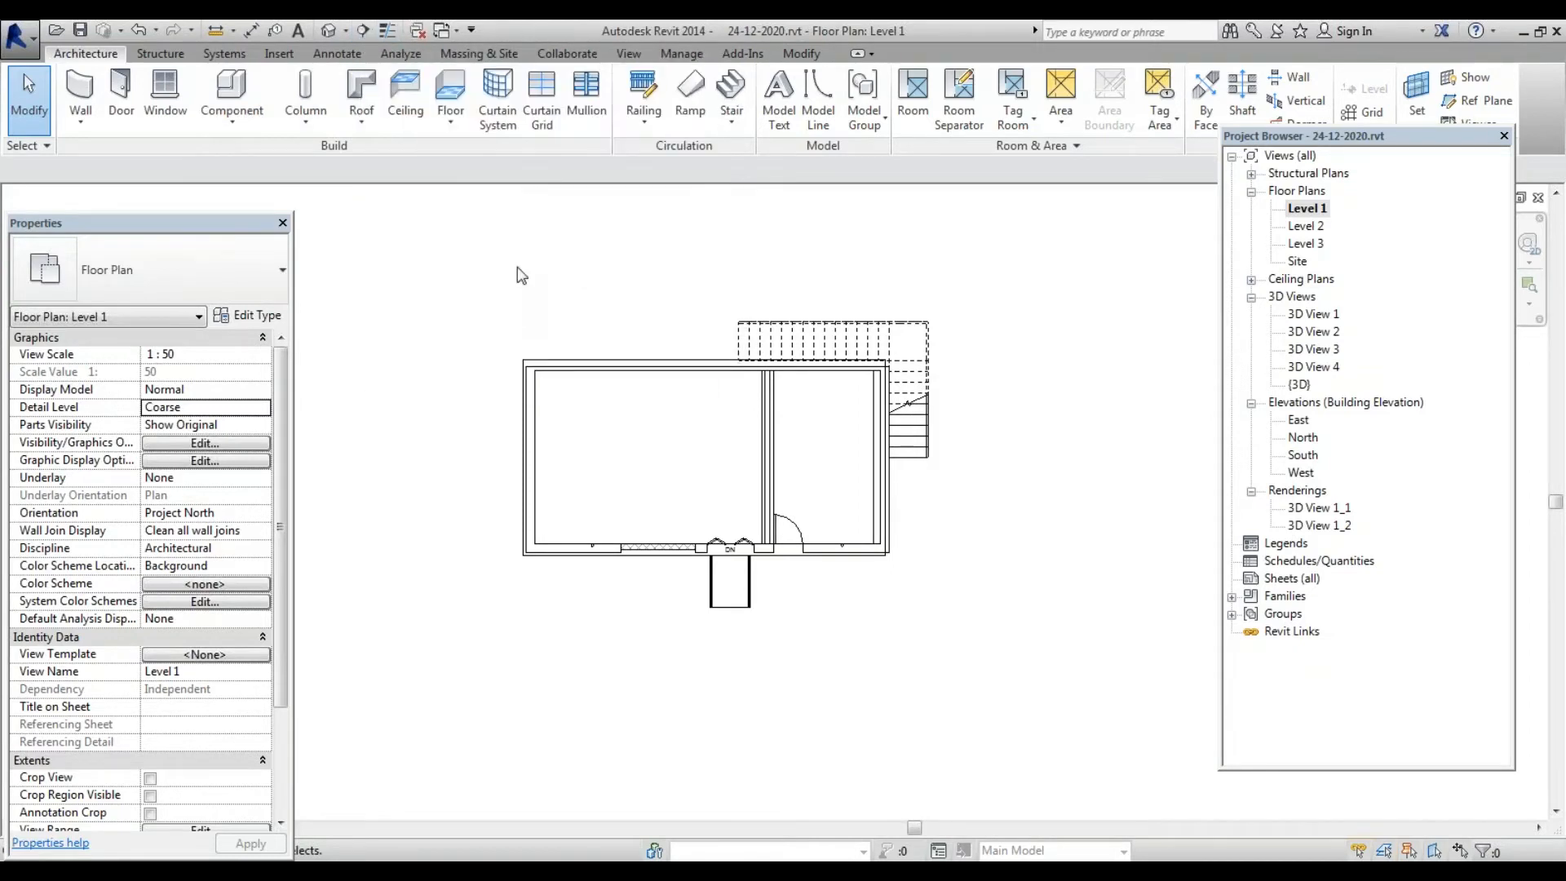
pyautogui.click(363, 31)
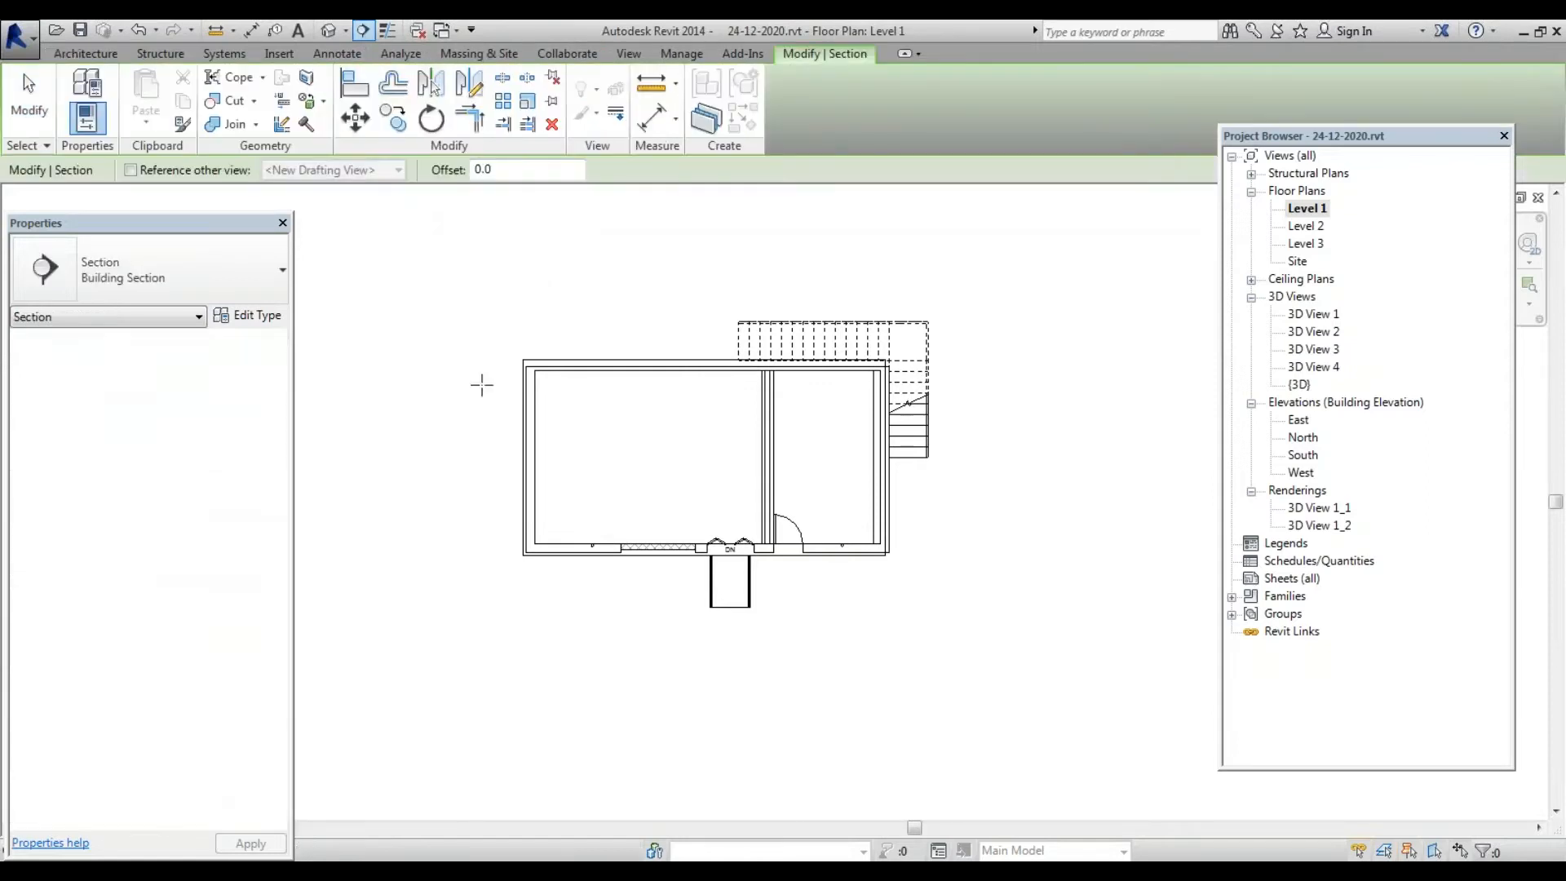
pyautogui.click(460, 466)
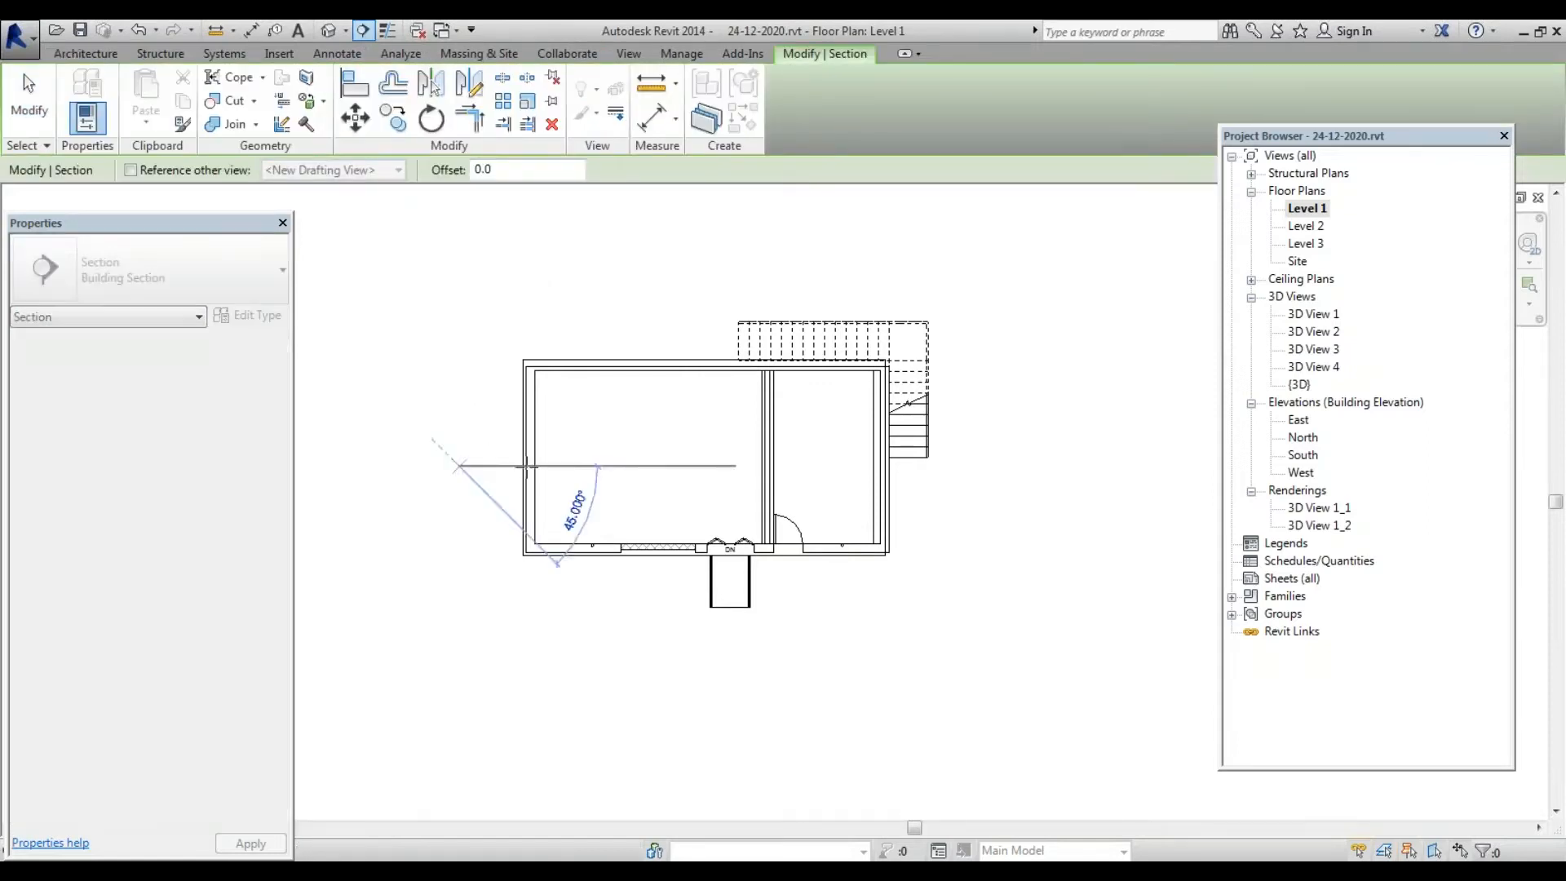
pyautogui.click(1077, 467)
pyautogui.press('Escape')
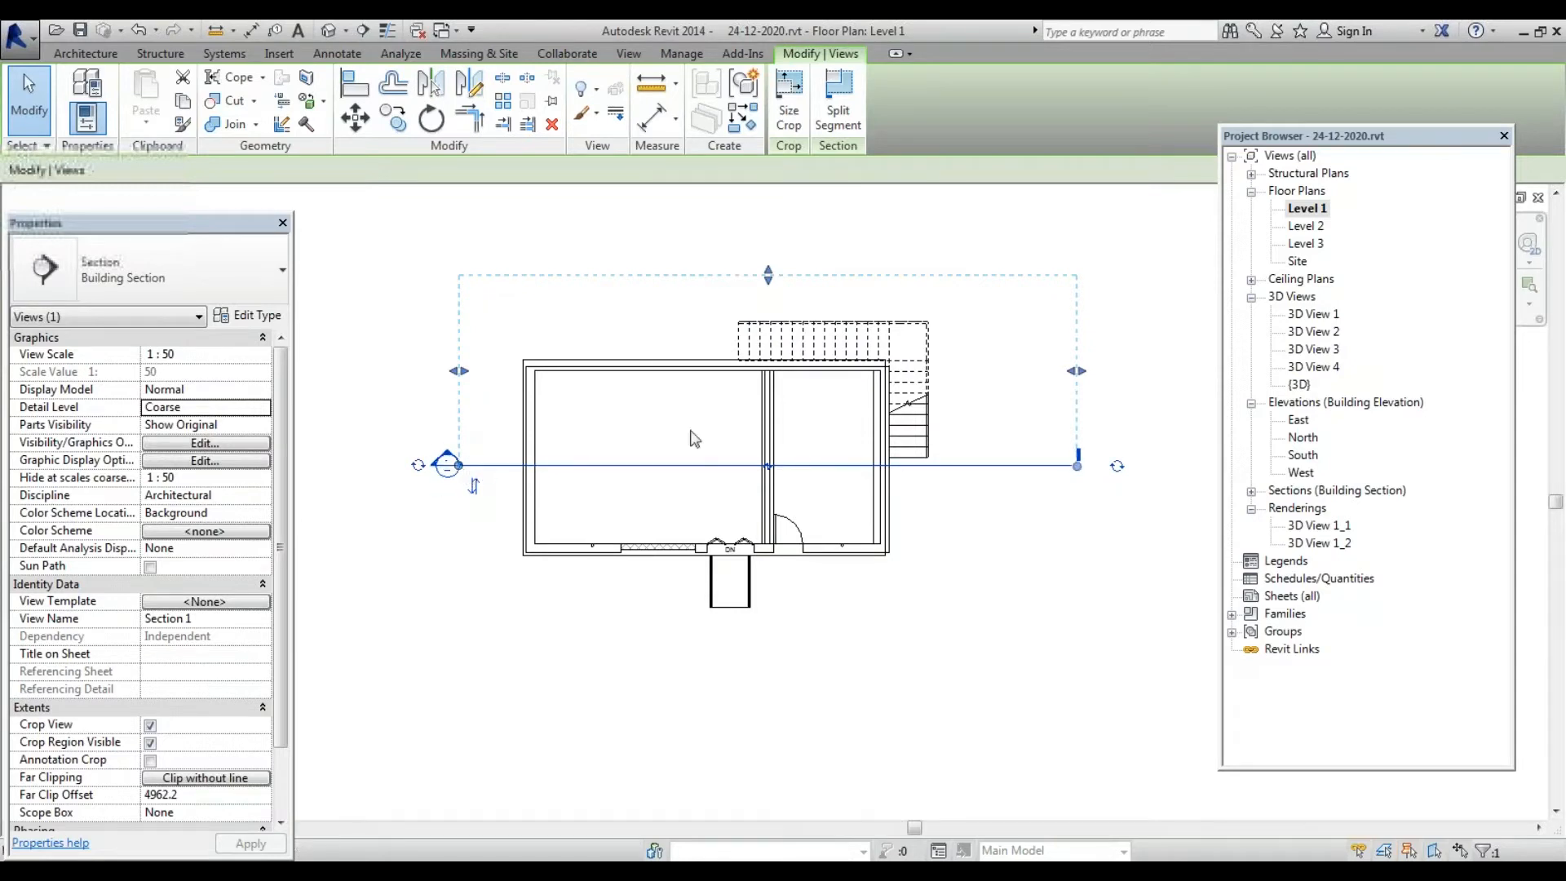
pyautogui.moveTo(770, 286)
pyautogui.mouseDown()
pyautogui.moveTo(767, 412)
pyautogui.moveTo(768, 277)
pyautogui.mouseUp()
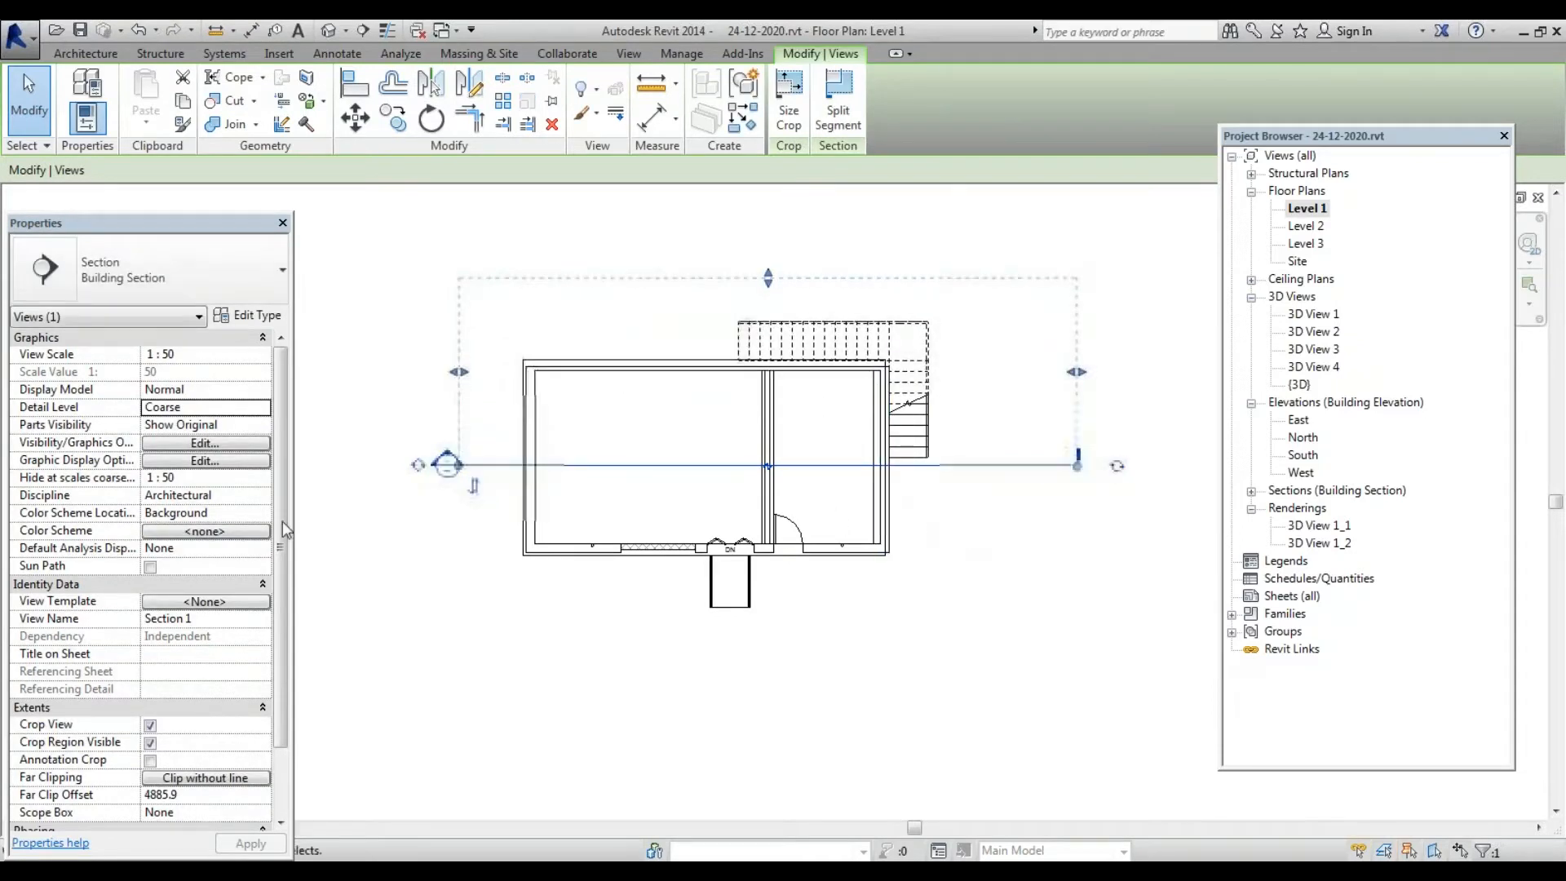
pyautogui.scroll(-2, 371, 526)
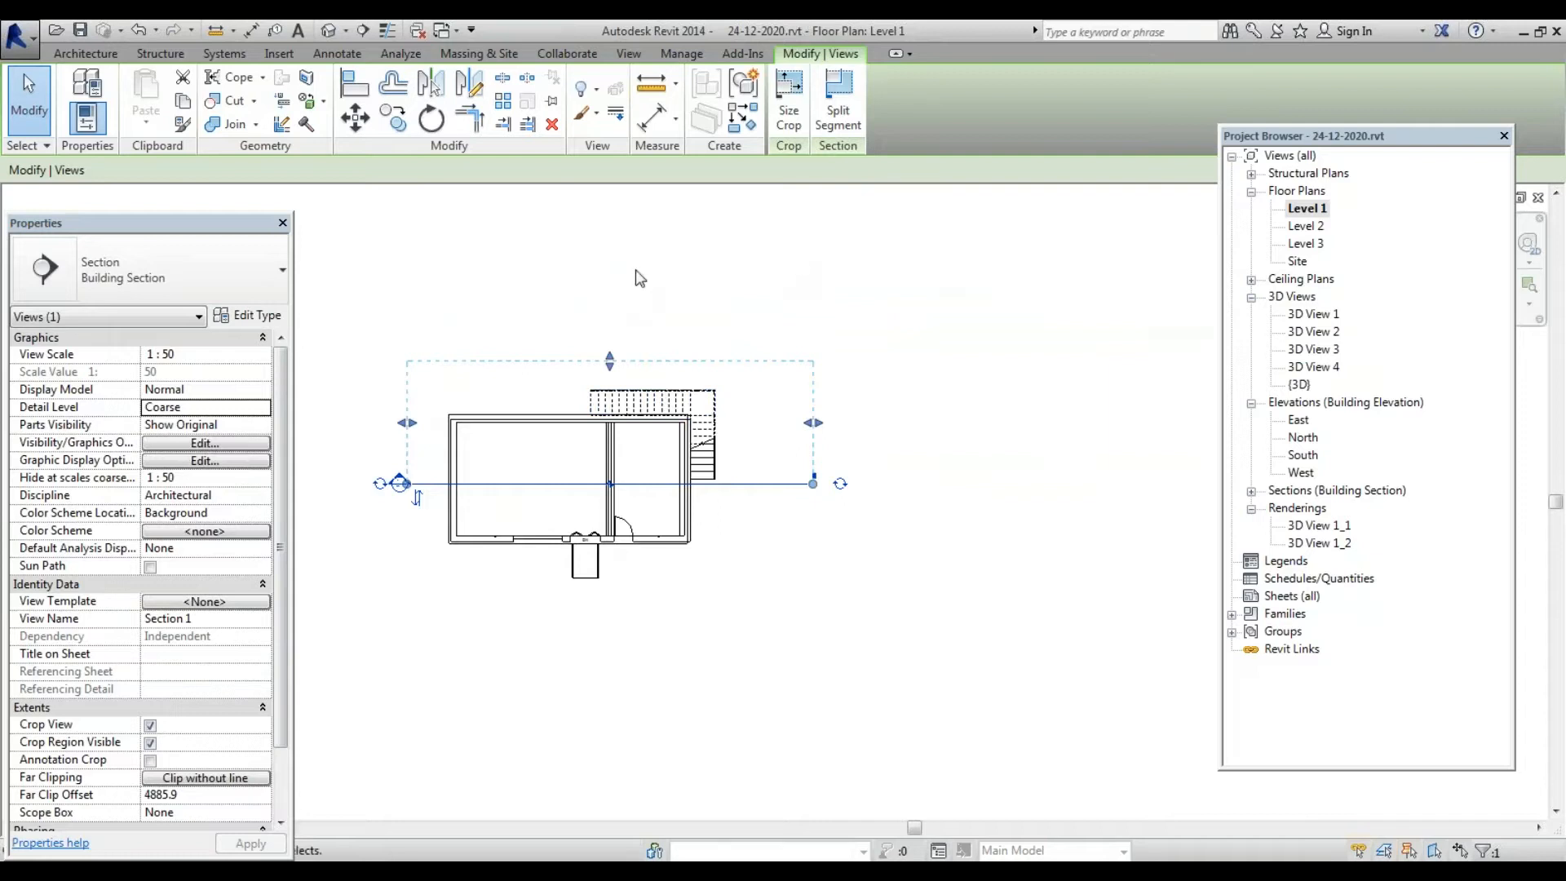
# Draw a vertical Section 2 from above to below the plan near the stair
pyautogui.click(631, 57)
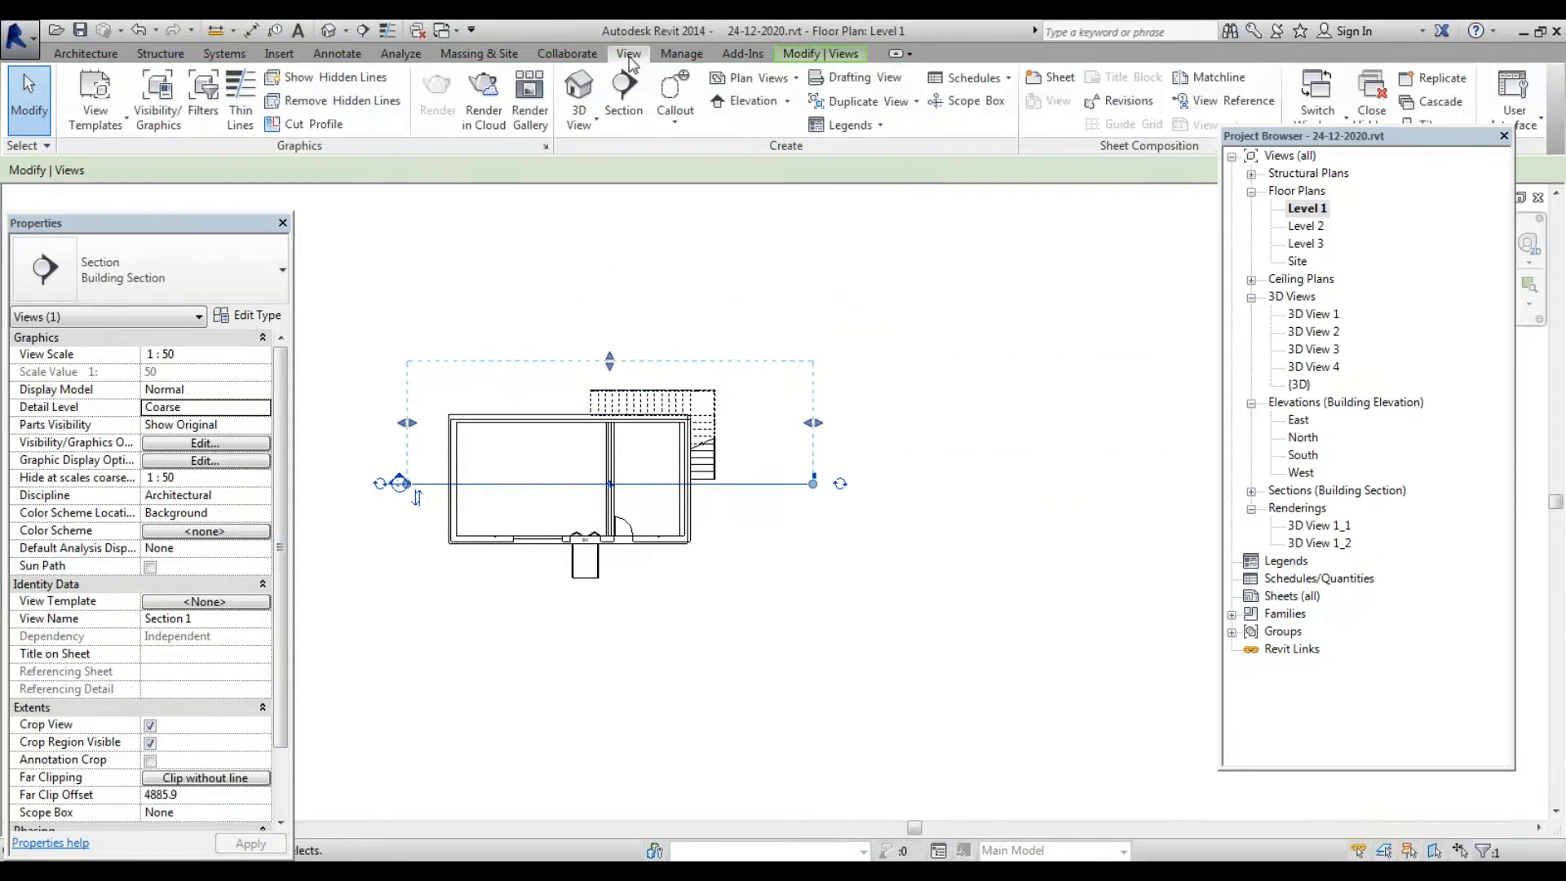
pyautogui.click(625, 118)
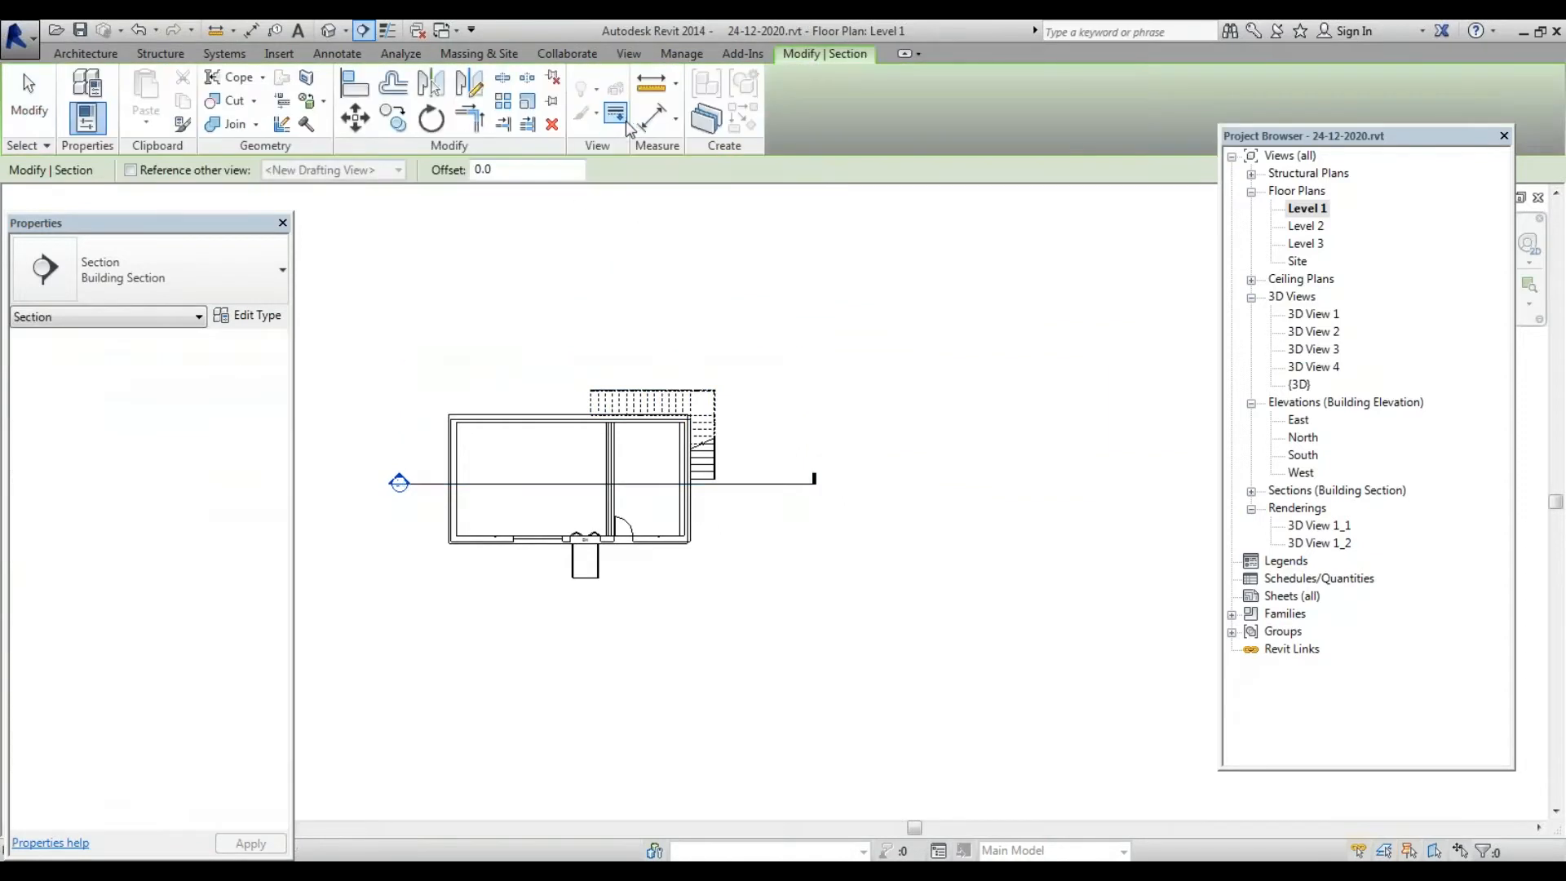
pyautogui.click(549, 324)
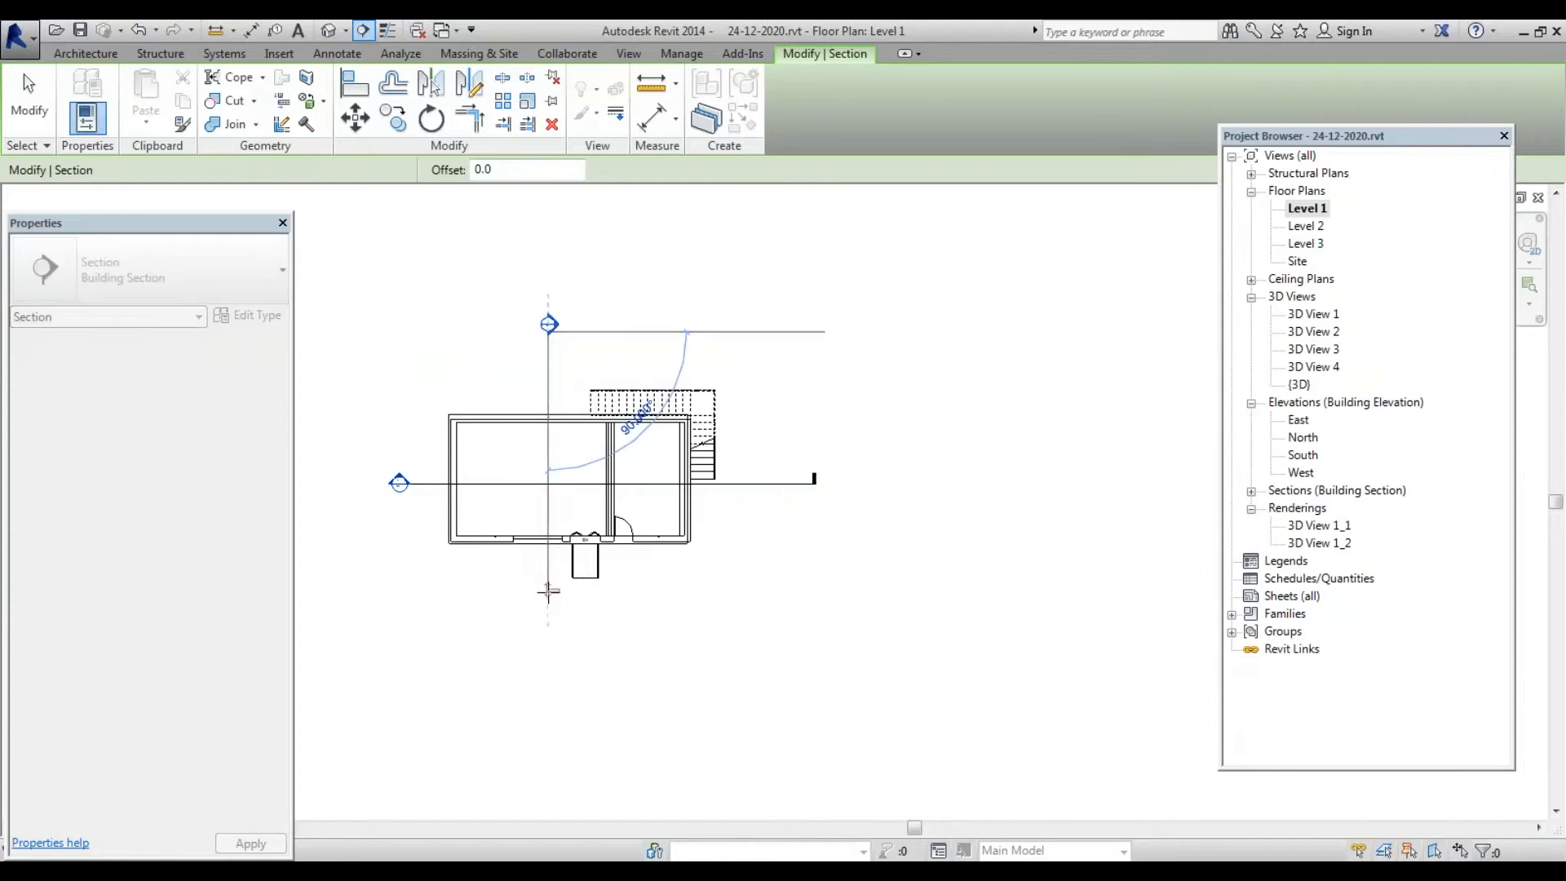
pyautogui.click(601, 615)
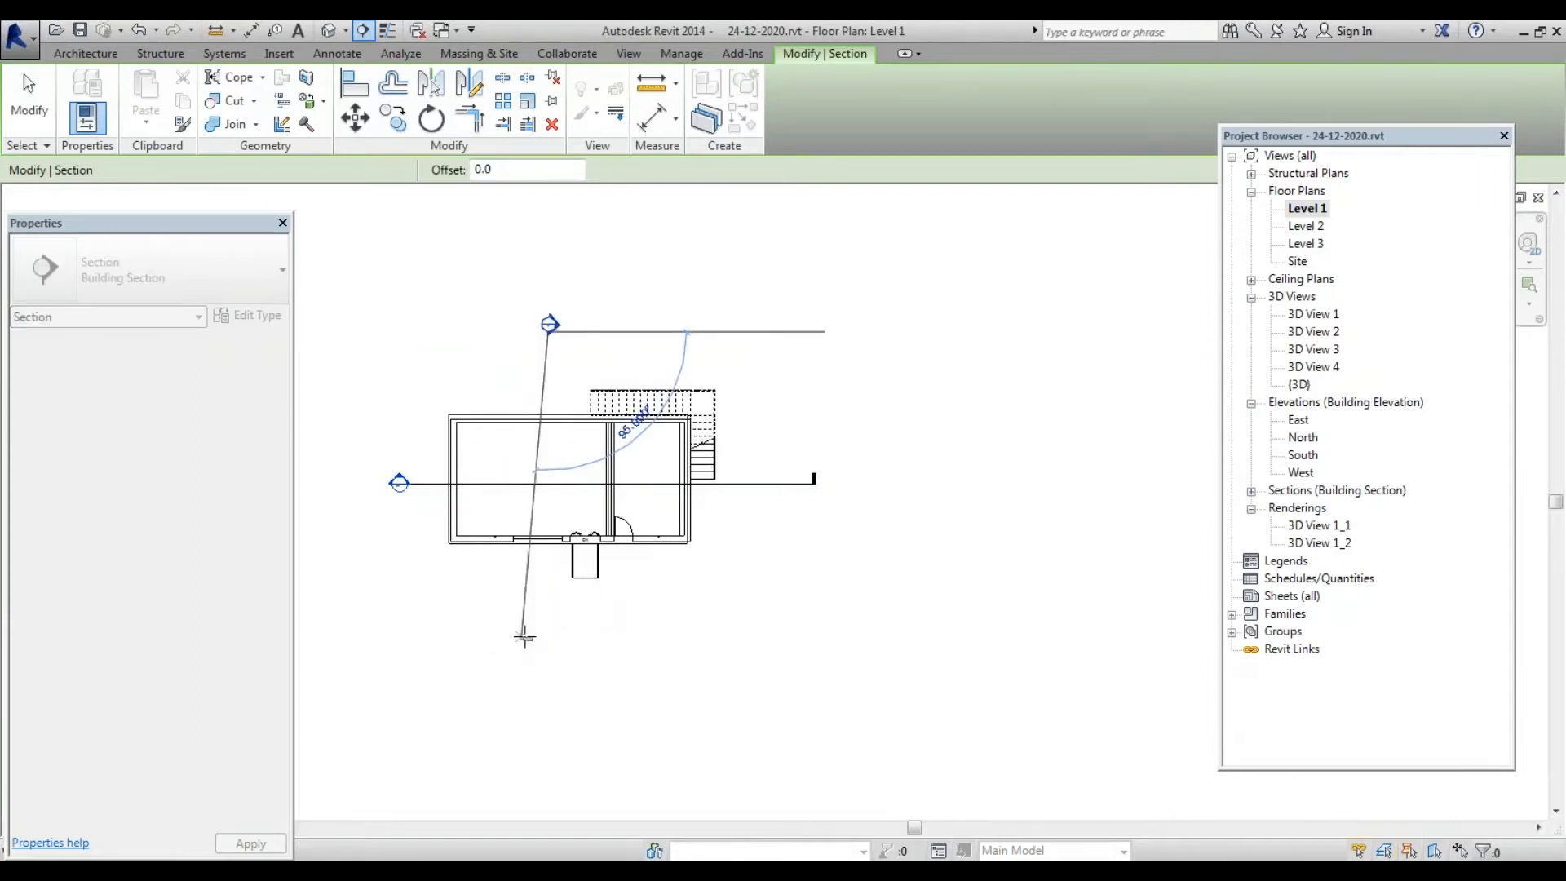
pyautogui.click(547, 627)
pyautogui.press('Escape')
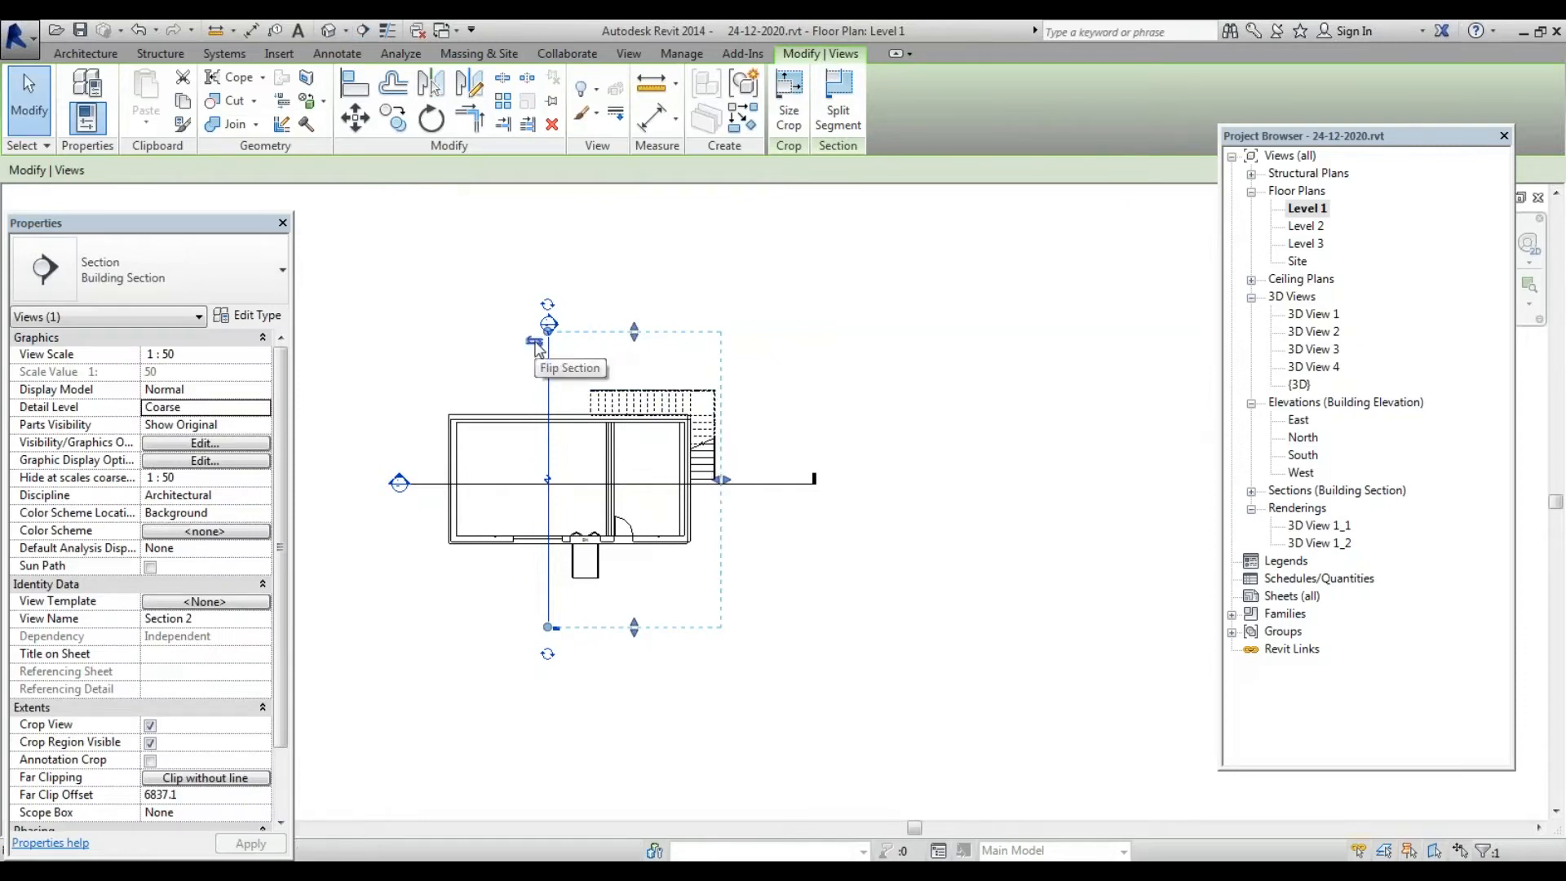
# Flip Section 2, shift it further right, and expand the Sections list
pyautogui.click(535, 343)
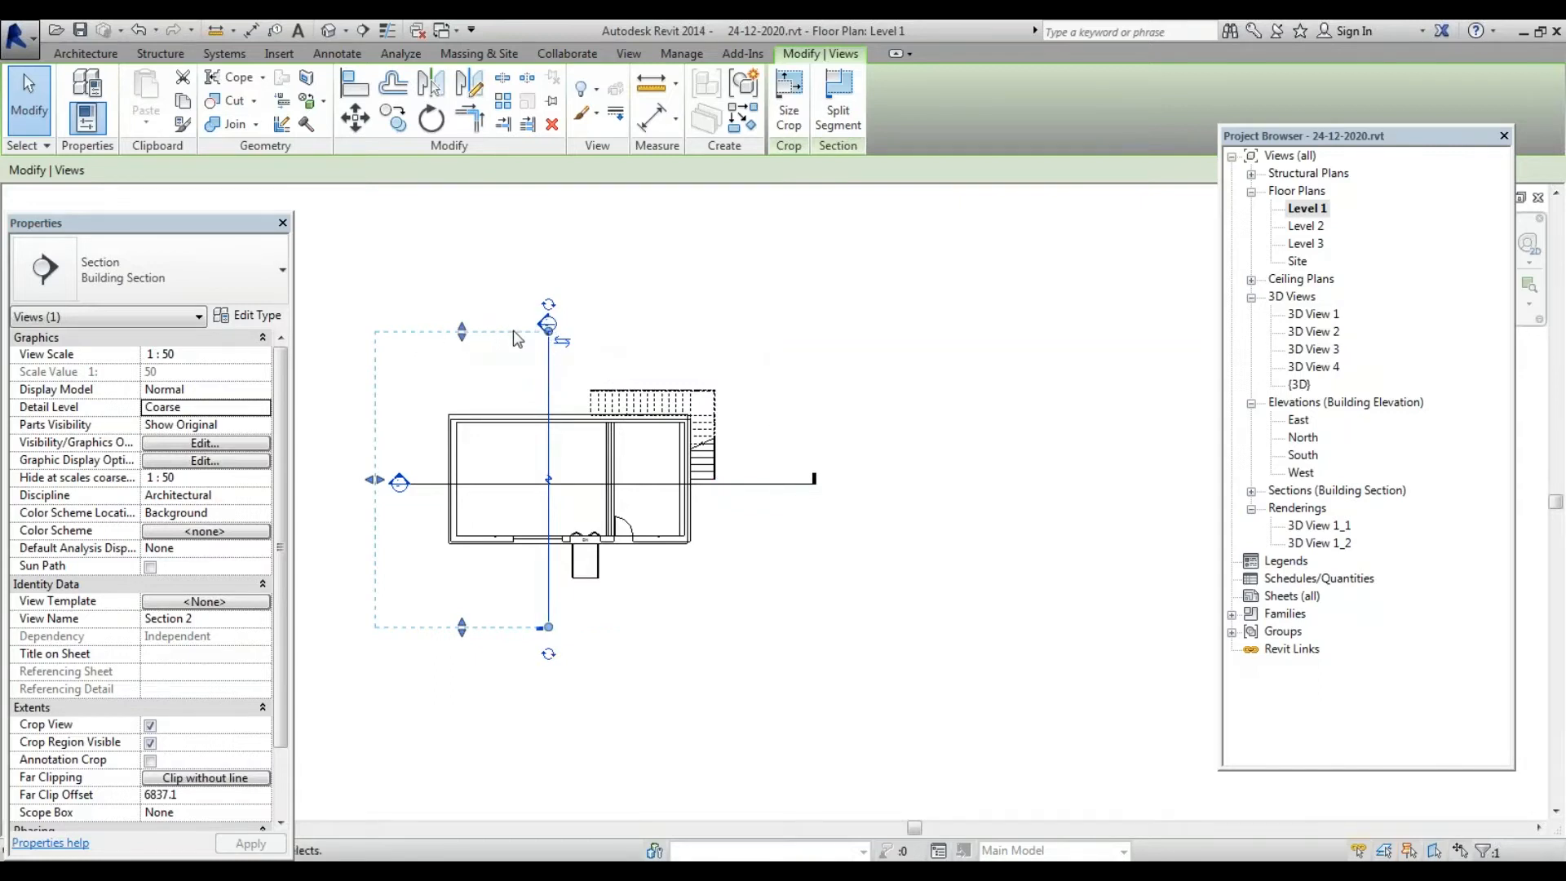
pyautogui.click(517, 338)
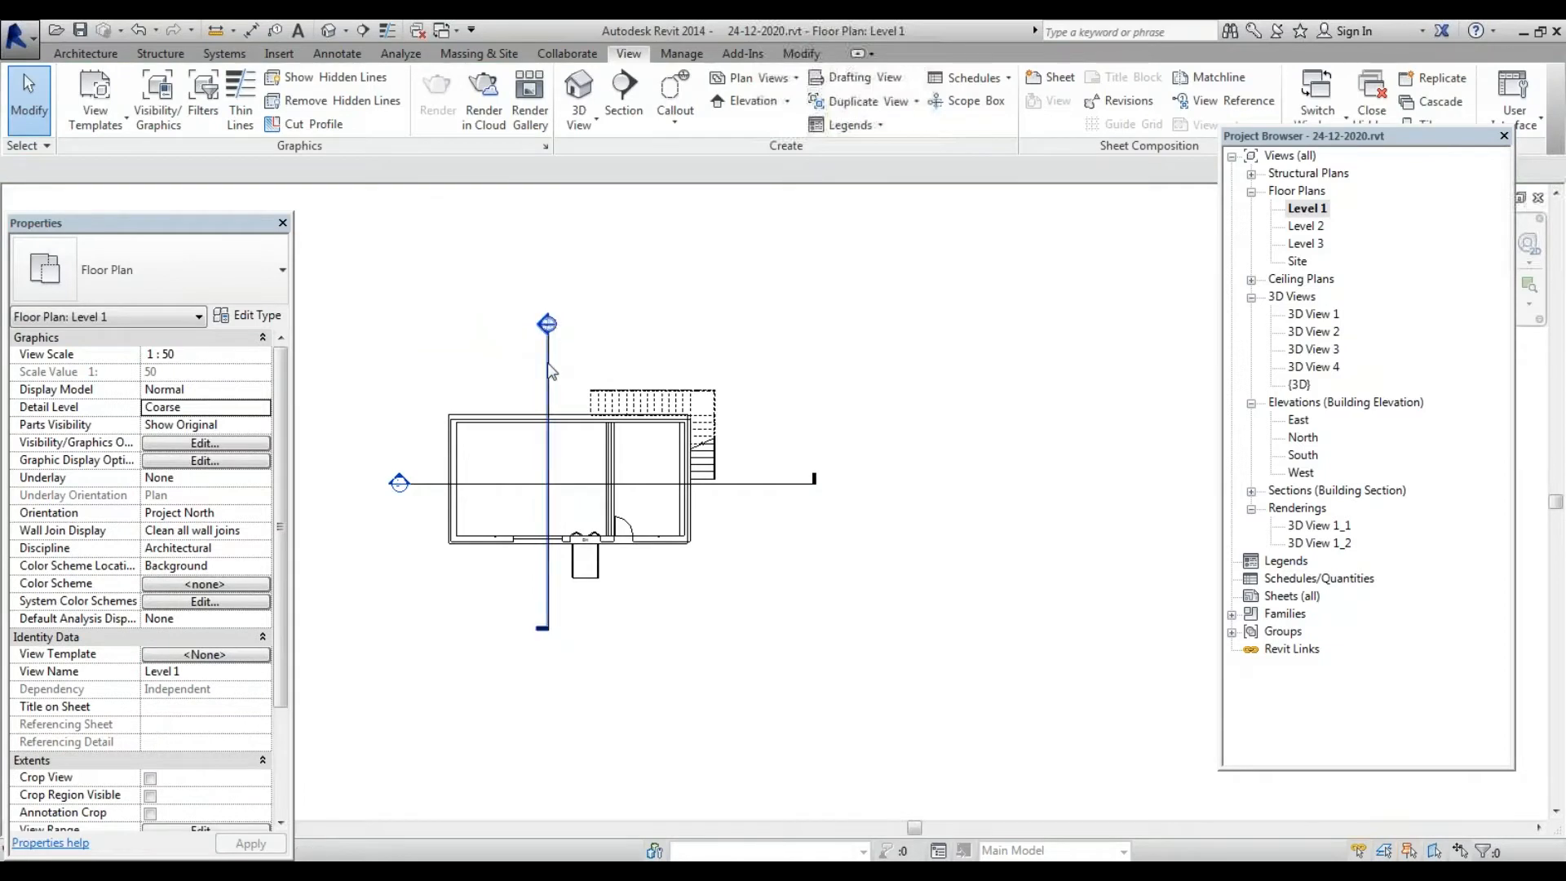
pyautogui.click(549, 371)
pyautogui.moveTo(710, 371)
pyautogui.mouseDown()
pyautogui.moveTo(754, 363)
pyautogui.moveTo(729, 362)
pyautogui.mouseUp()
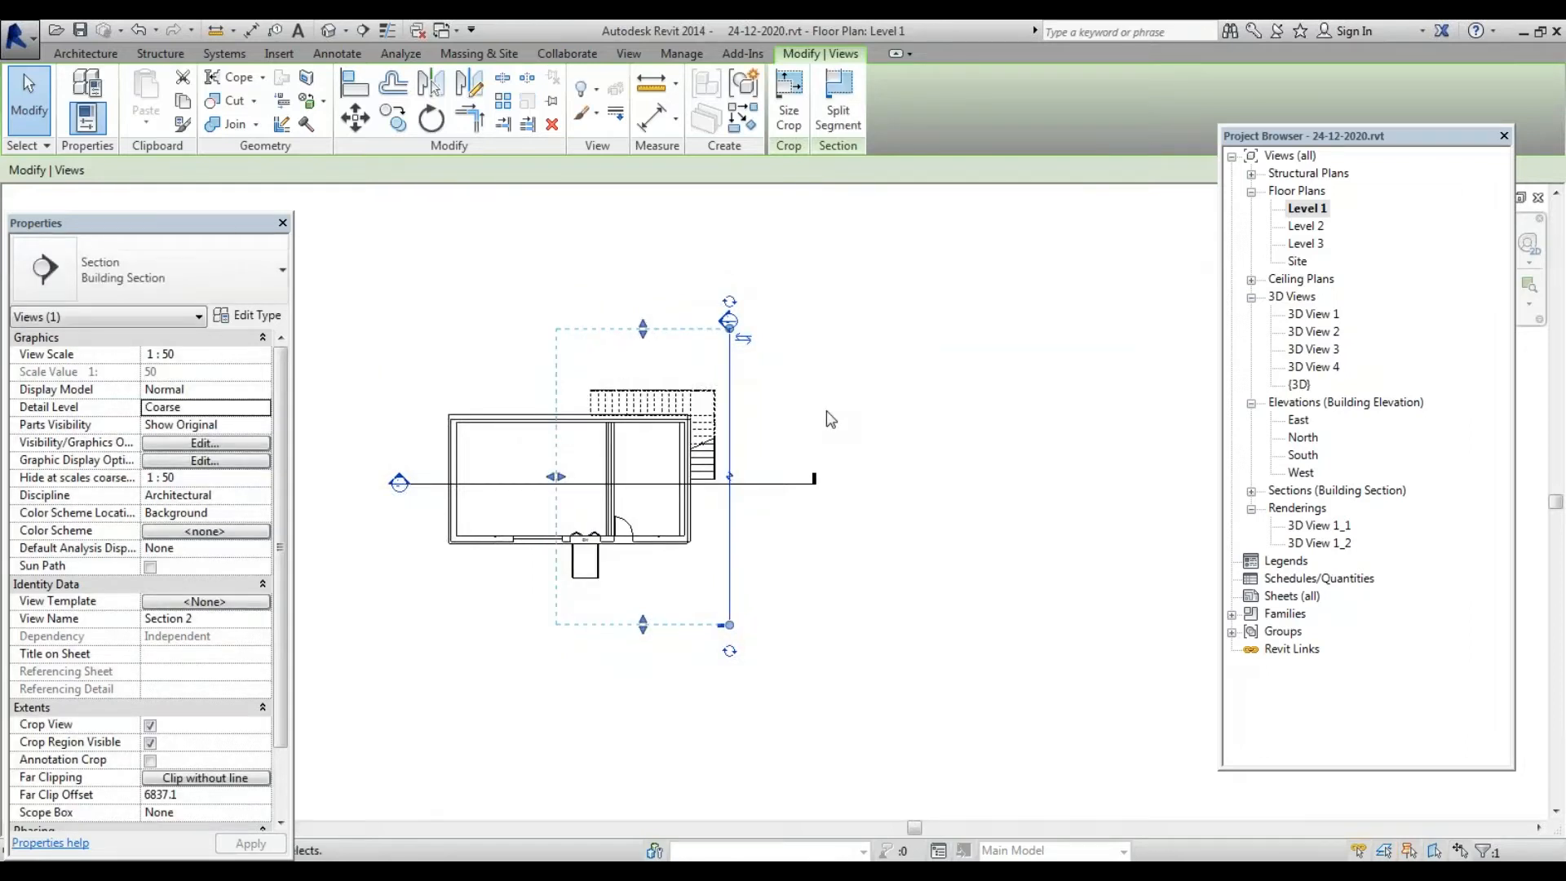
pyautogui.click(1251, 492)
pyautogui.click(1251, 491)
pyautogui.click(1251, 491)
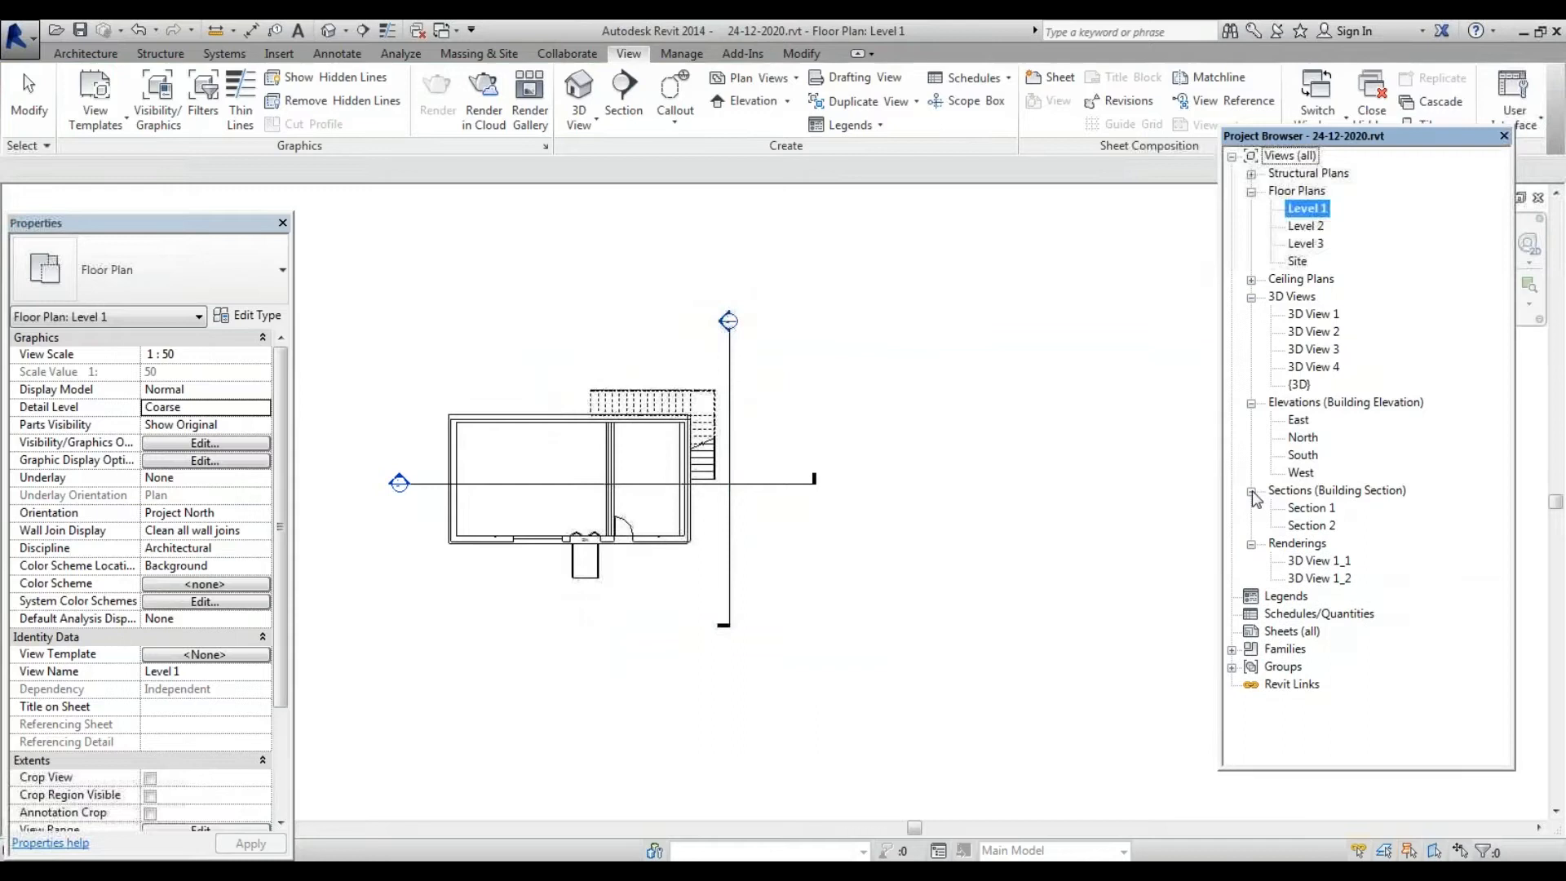
pyautogui.doubleClick(1313, 508)
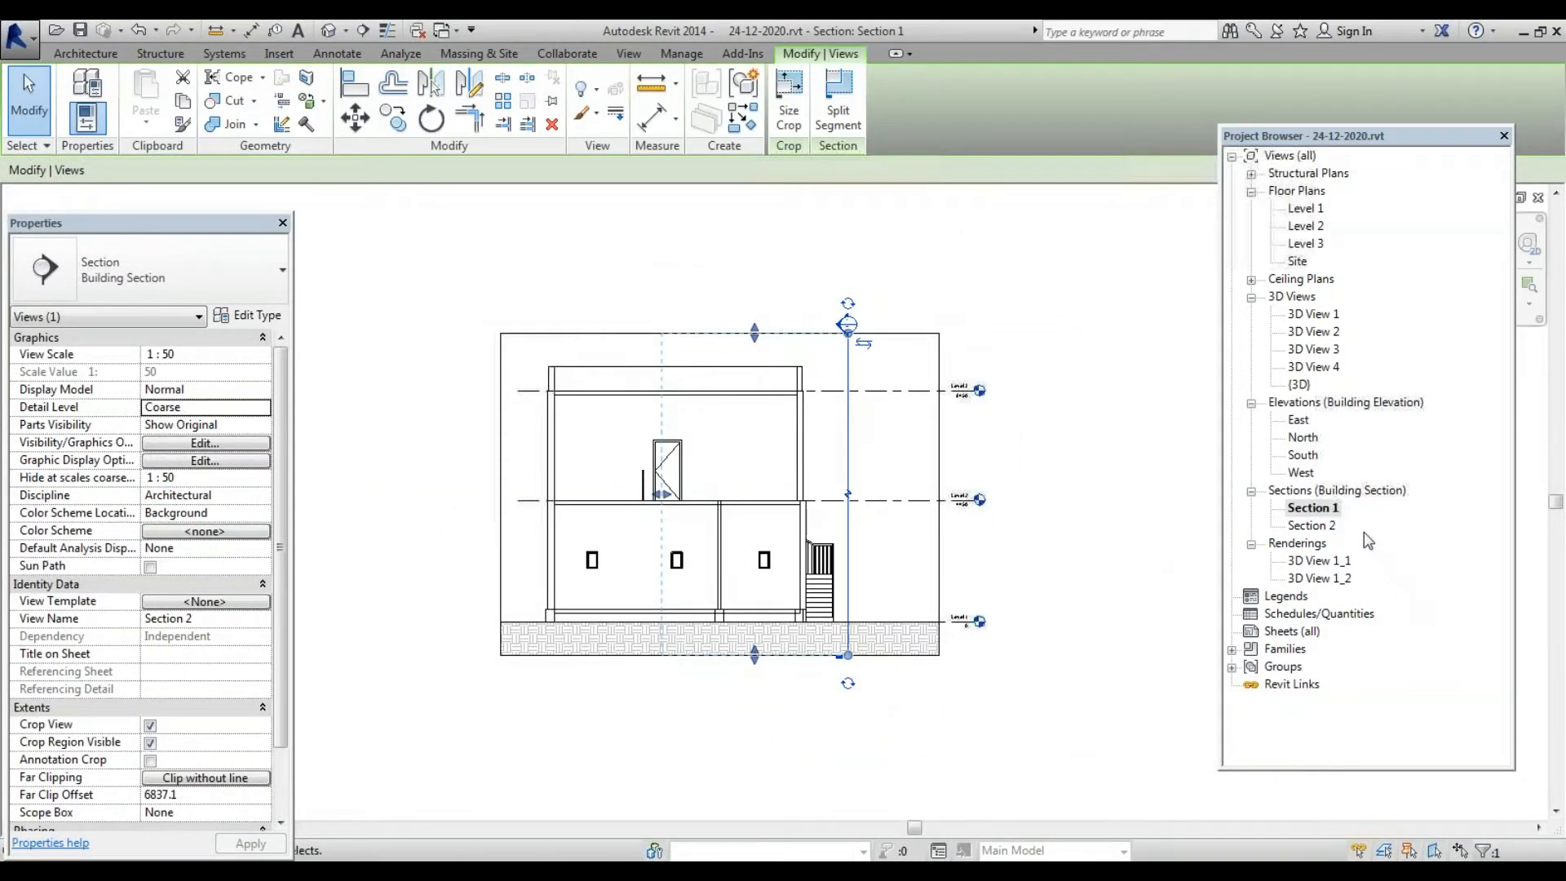
pyautogui.doubleClick(1315, 528)
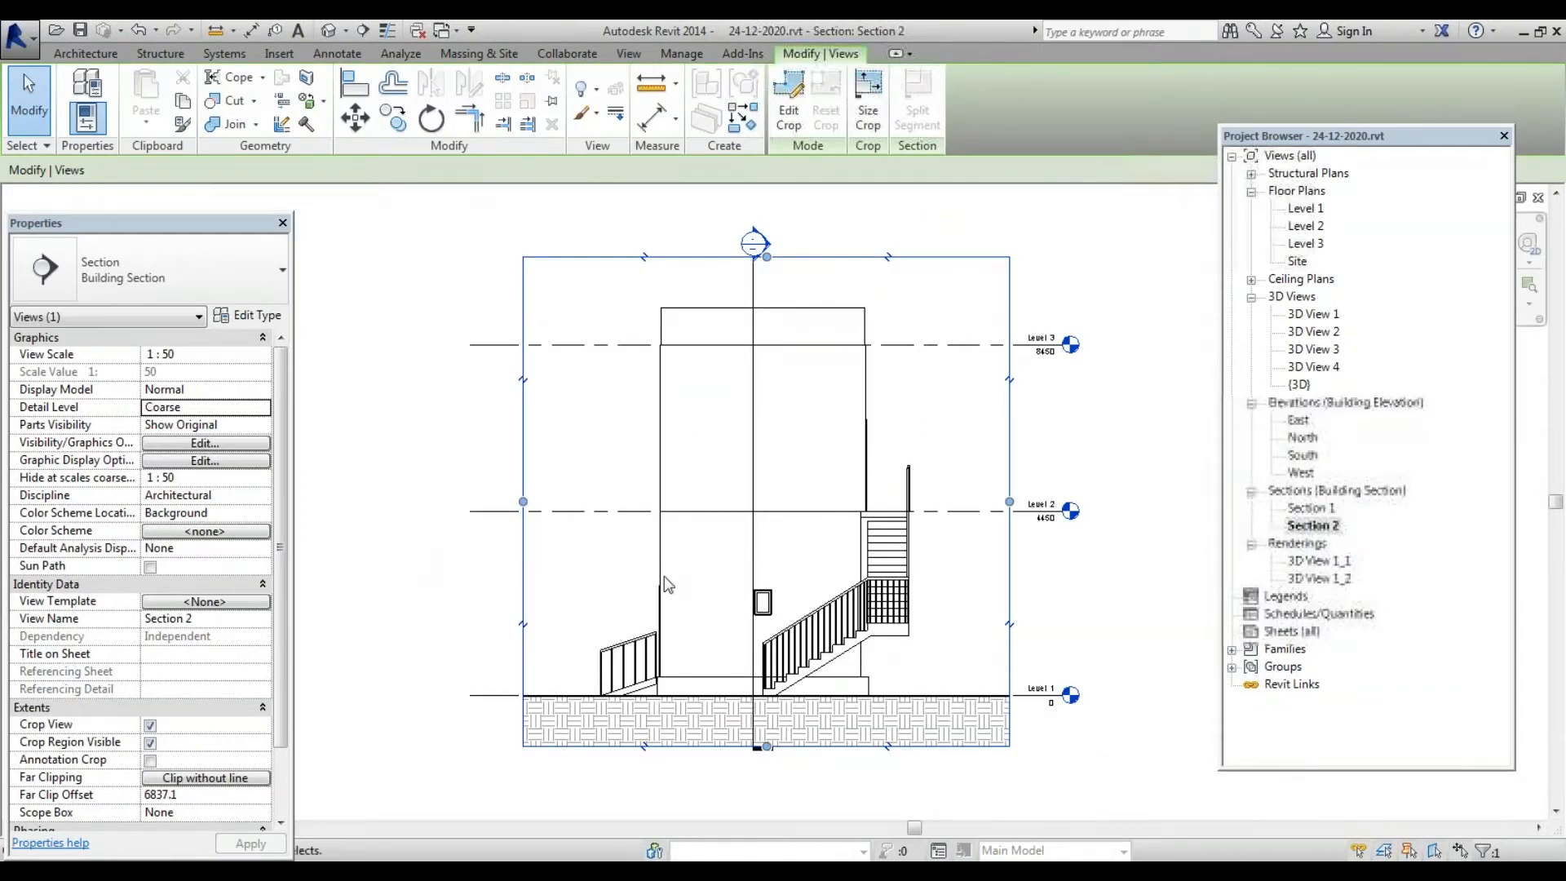
pyautogui.scroll(2, 796, 678)
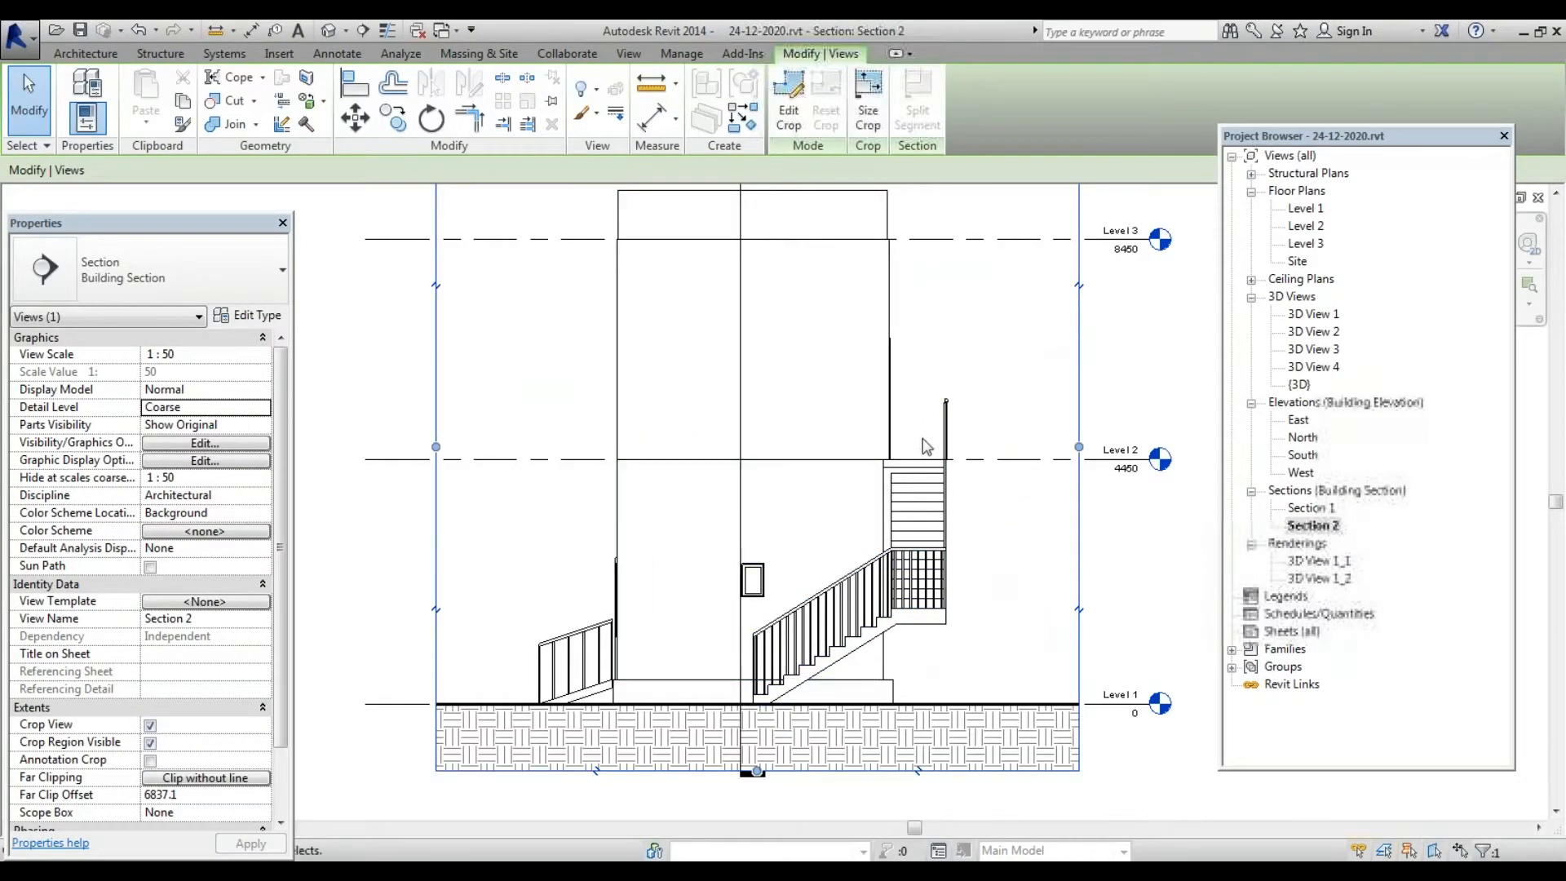
pyautogui.scroll(-1, 618, 627)
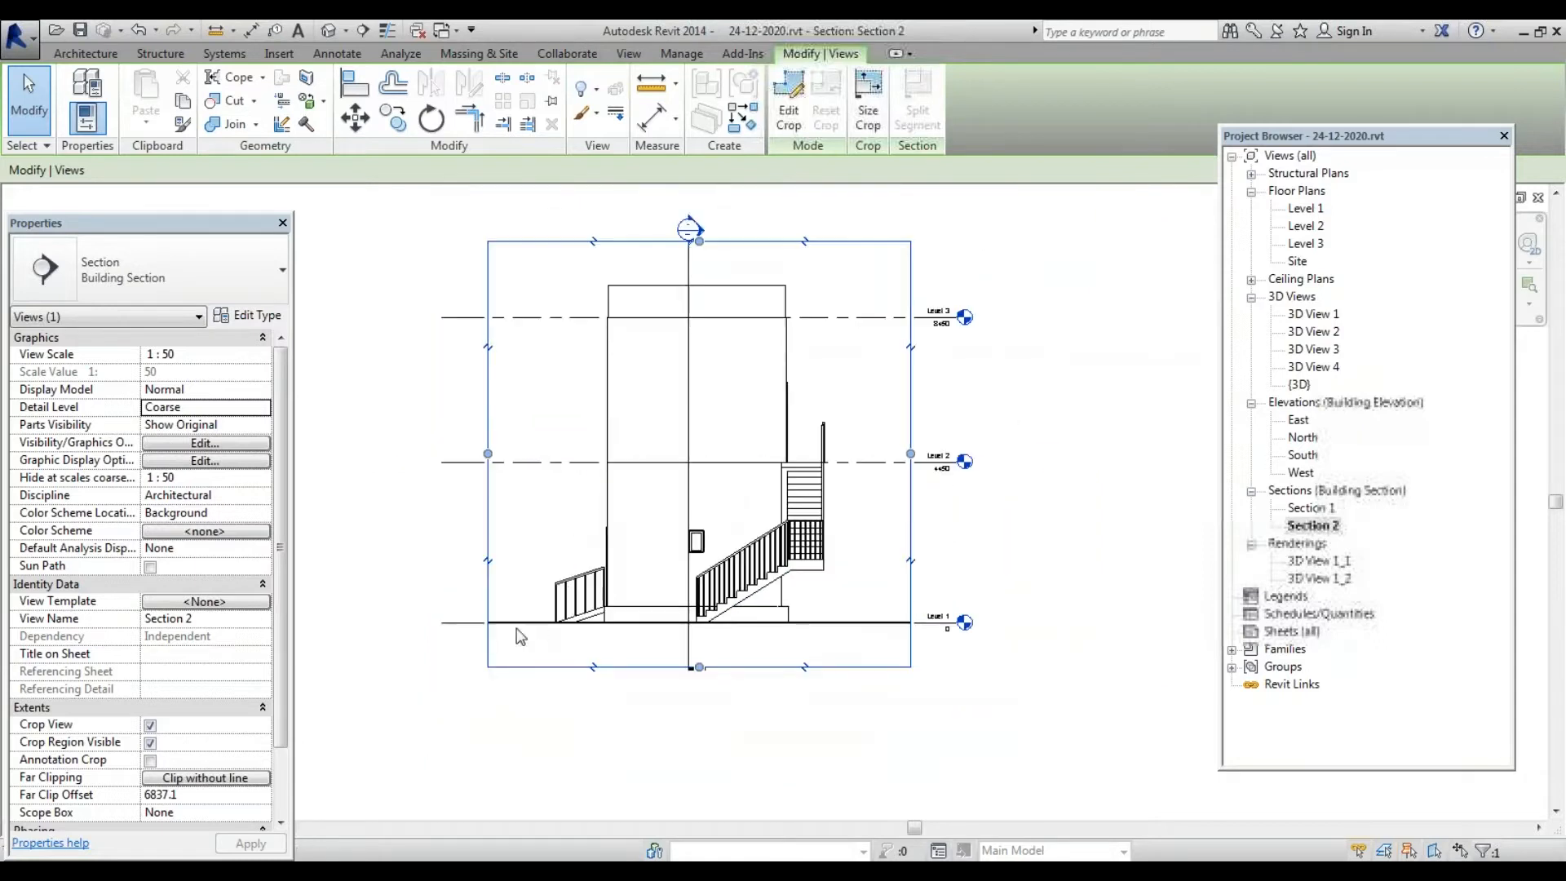
pyautogui.scroll(2, 617, 627)
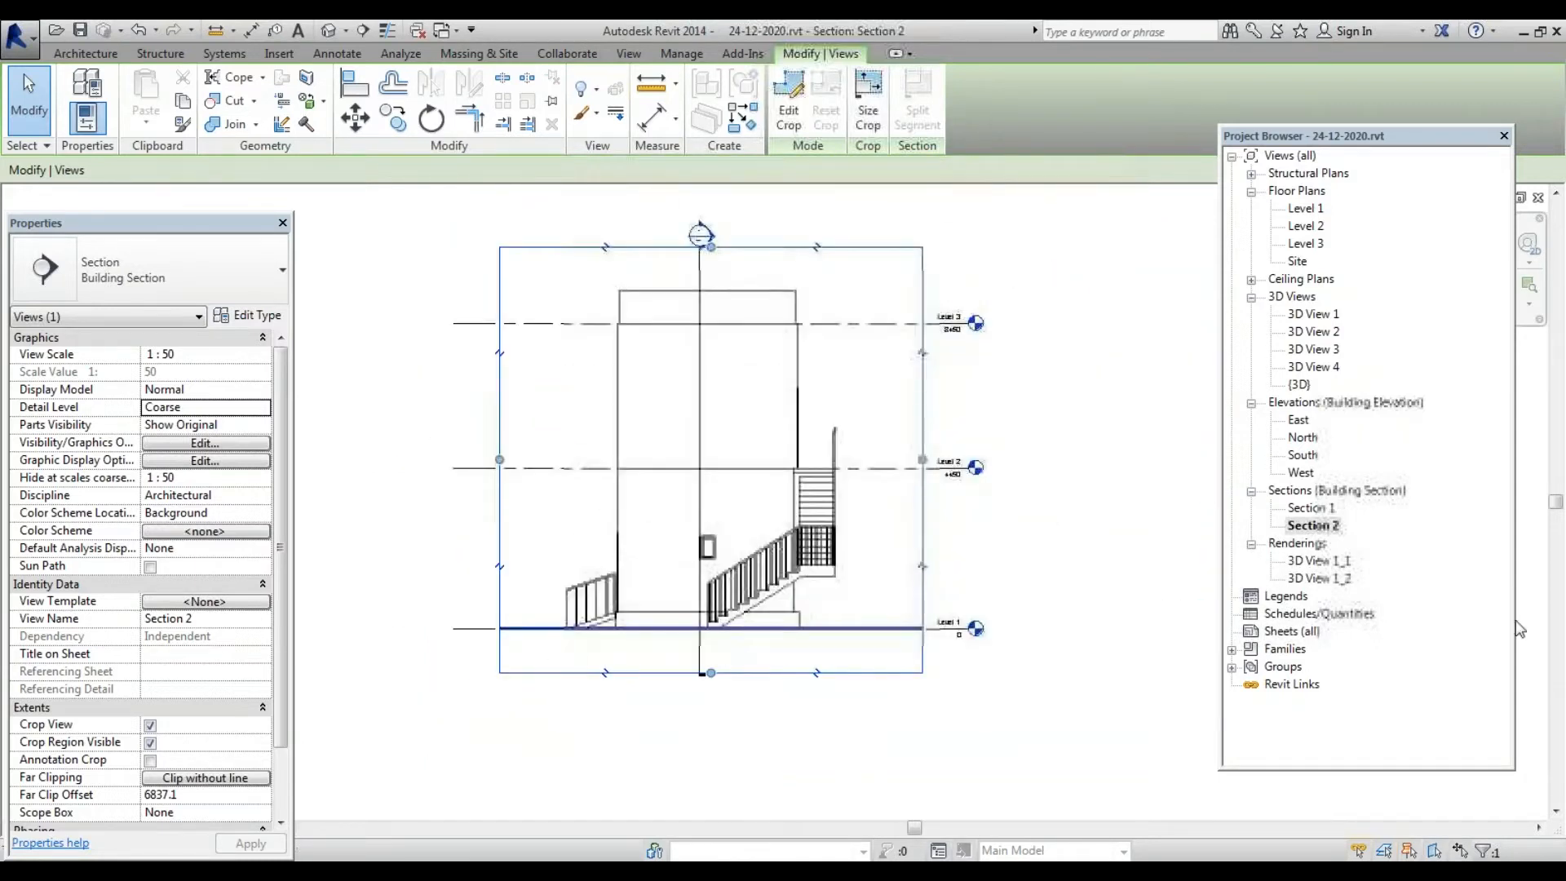
pyautogui.scroll(-2, 542, 651)
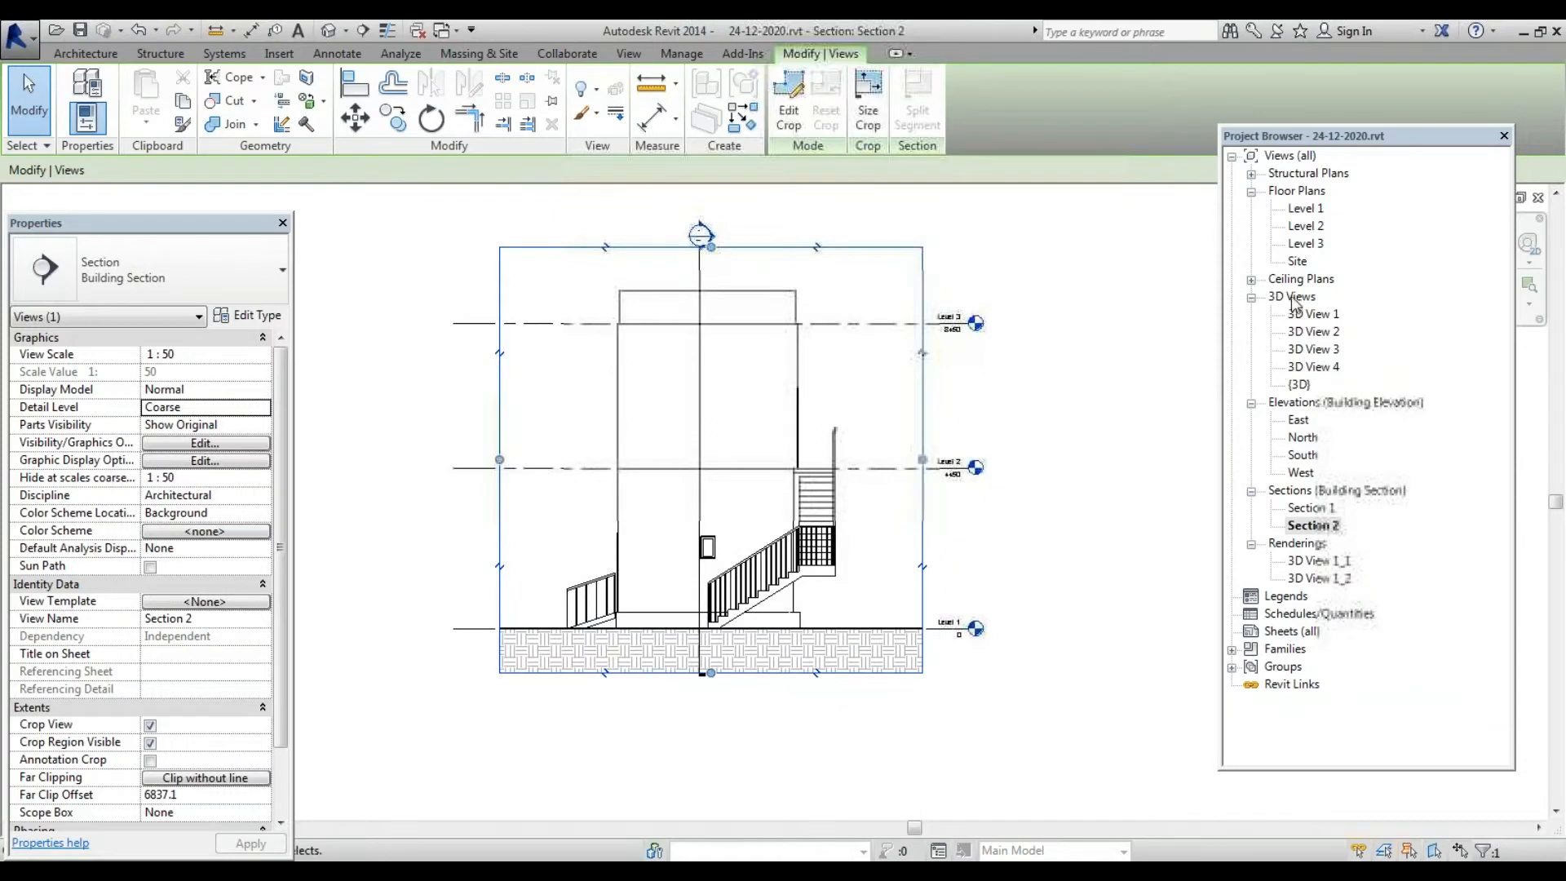
pyautogui.doubleClick(1315, 209)
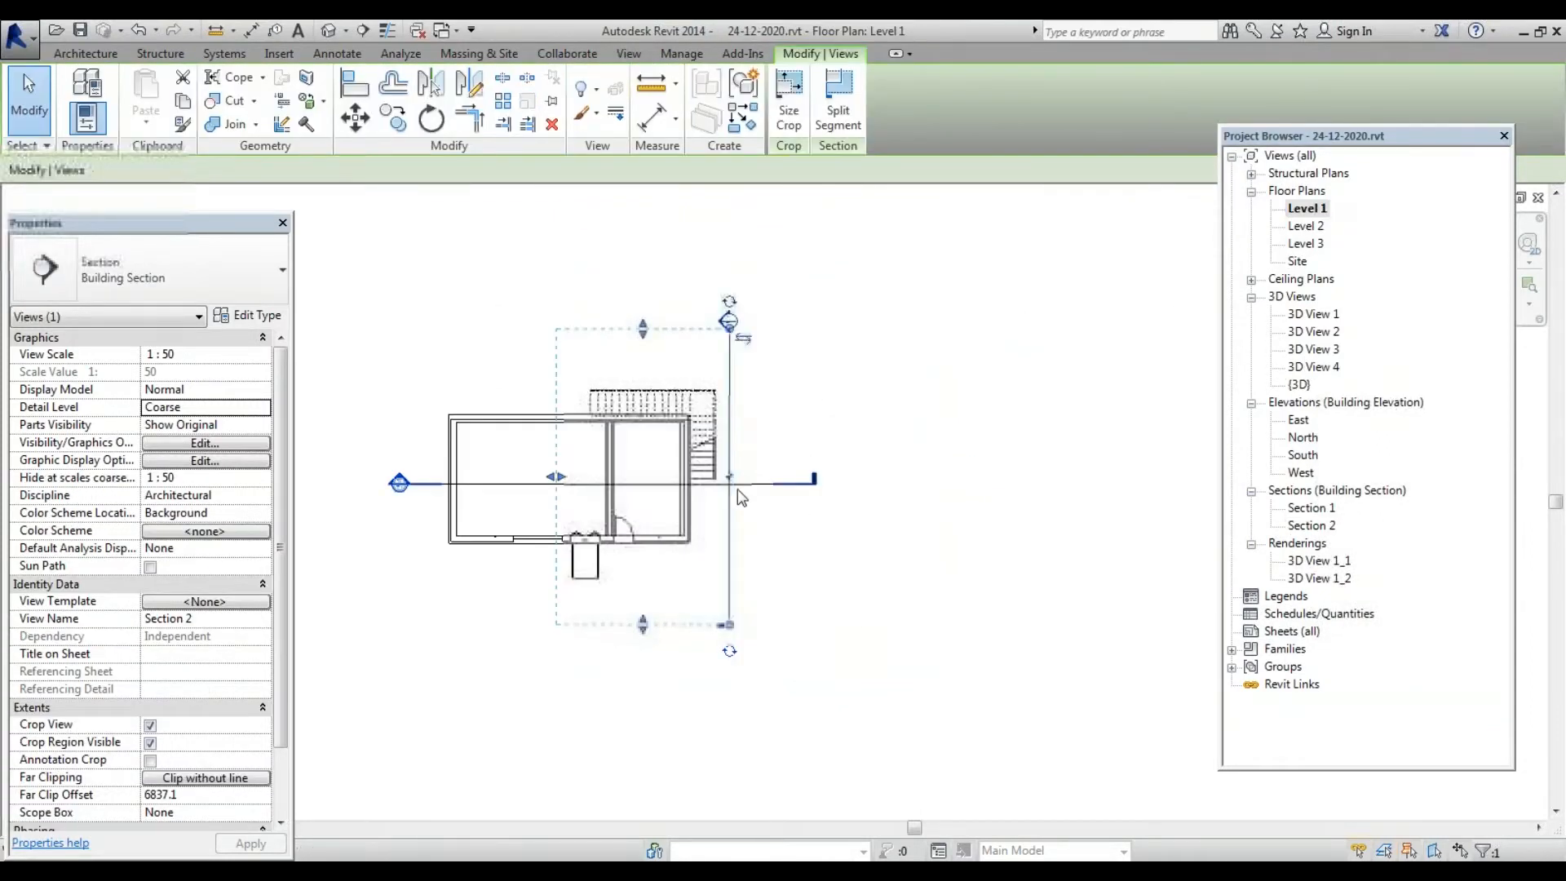
pyautogui.click(762, 485)
pyautogui.scroll(-2, 808, 563)
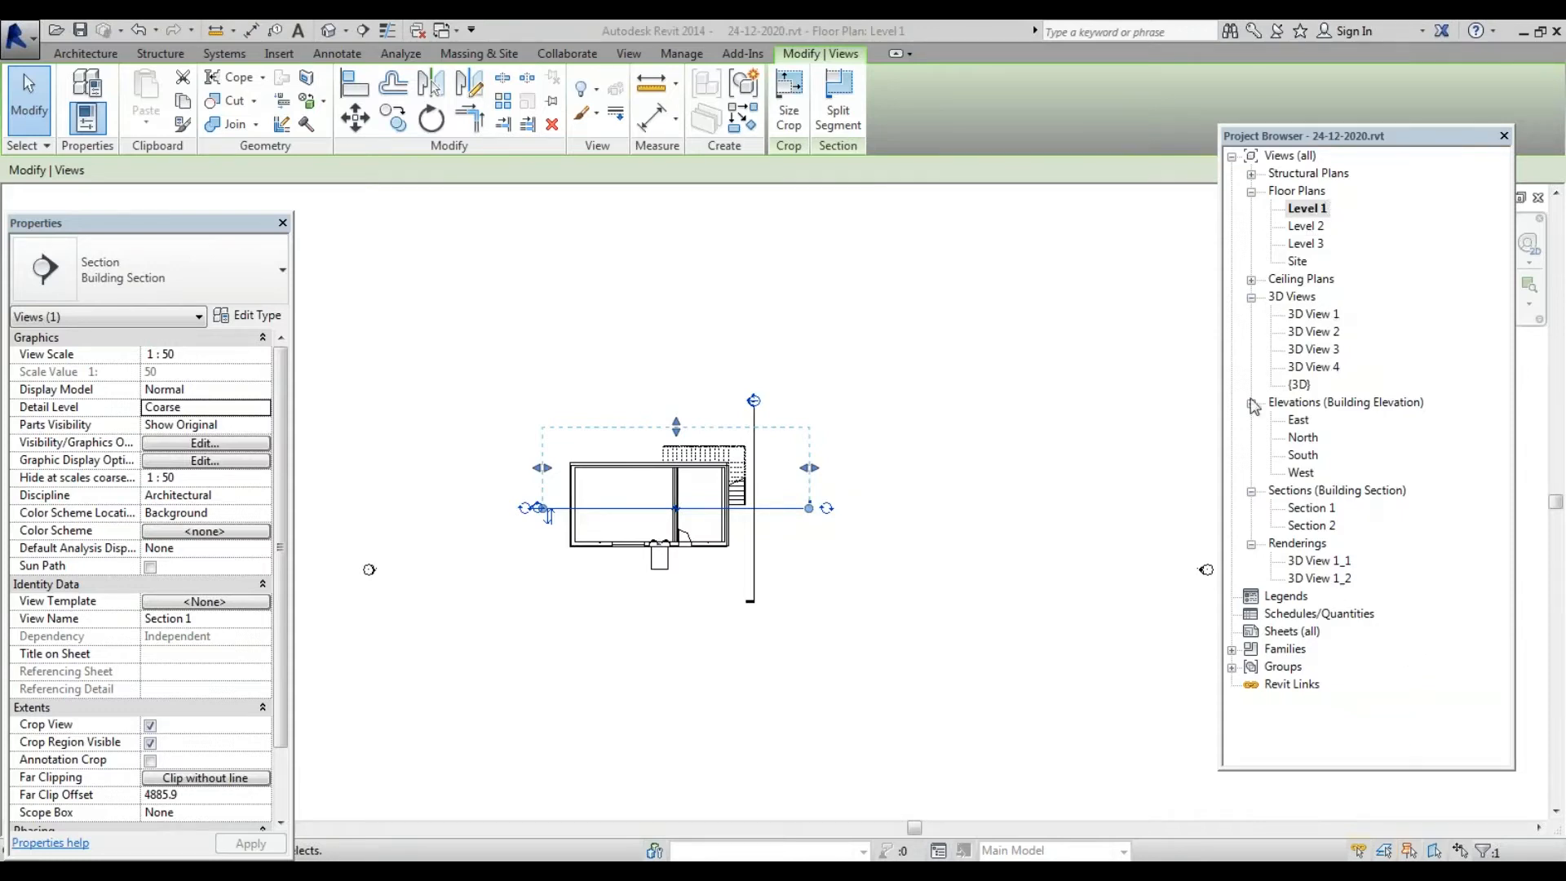
# View 3D Views 4, 3, 2 and 1, then the South elevation
pyautogui.doubleClick(1313, 367)
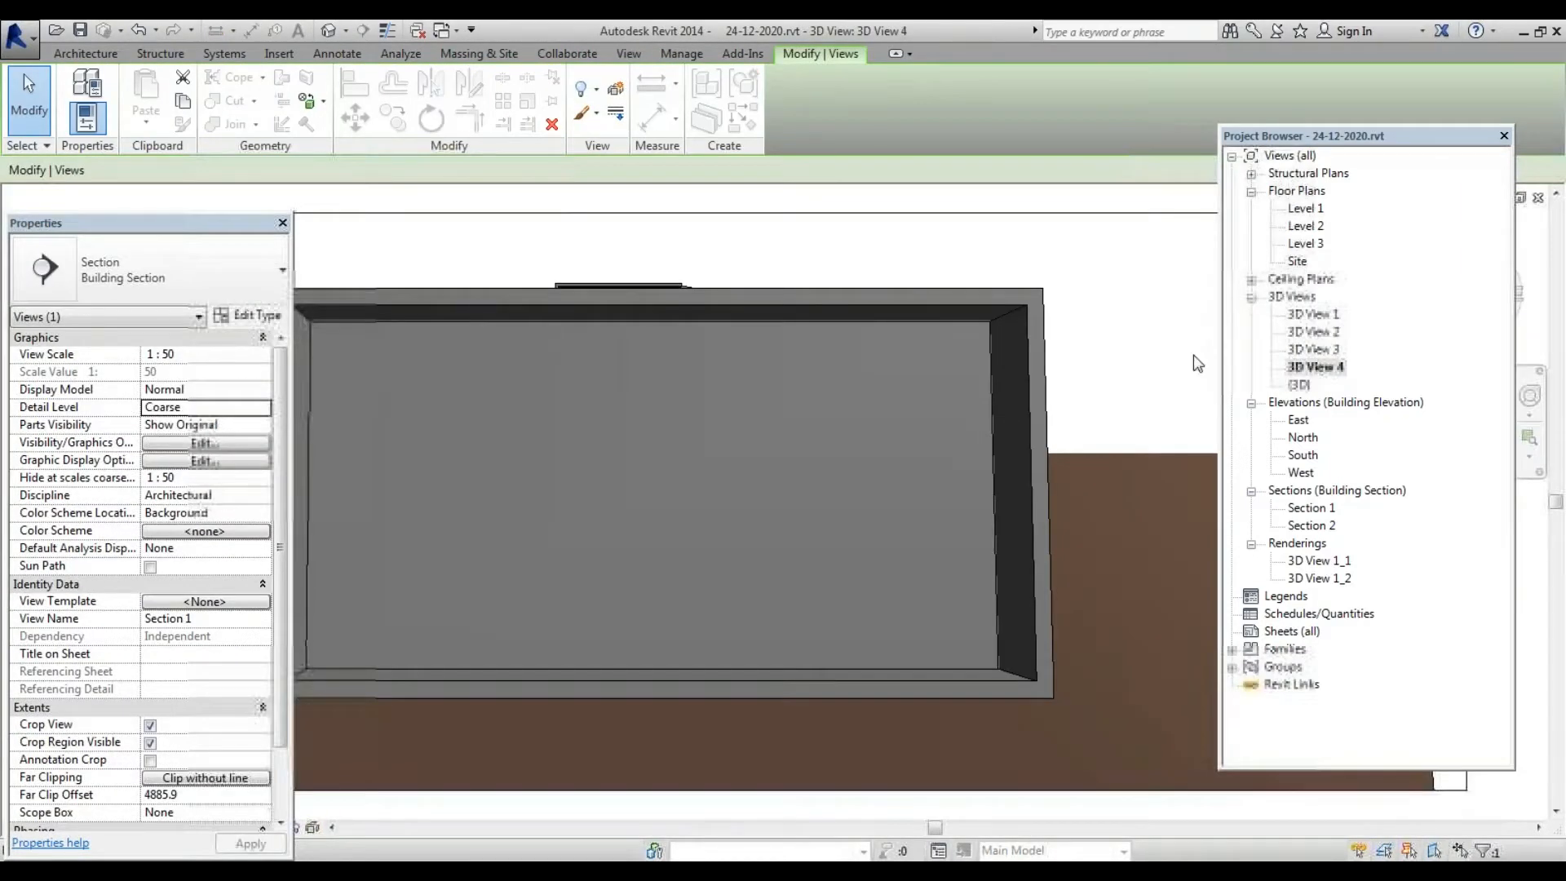
pyautogui.doubleClick(1313, 349)
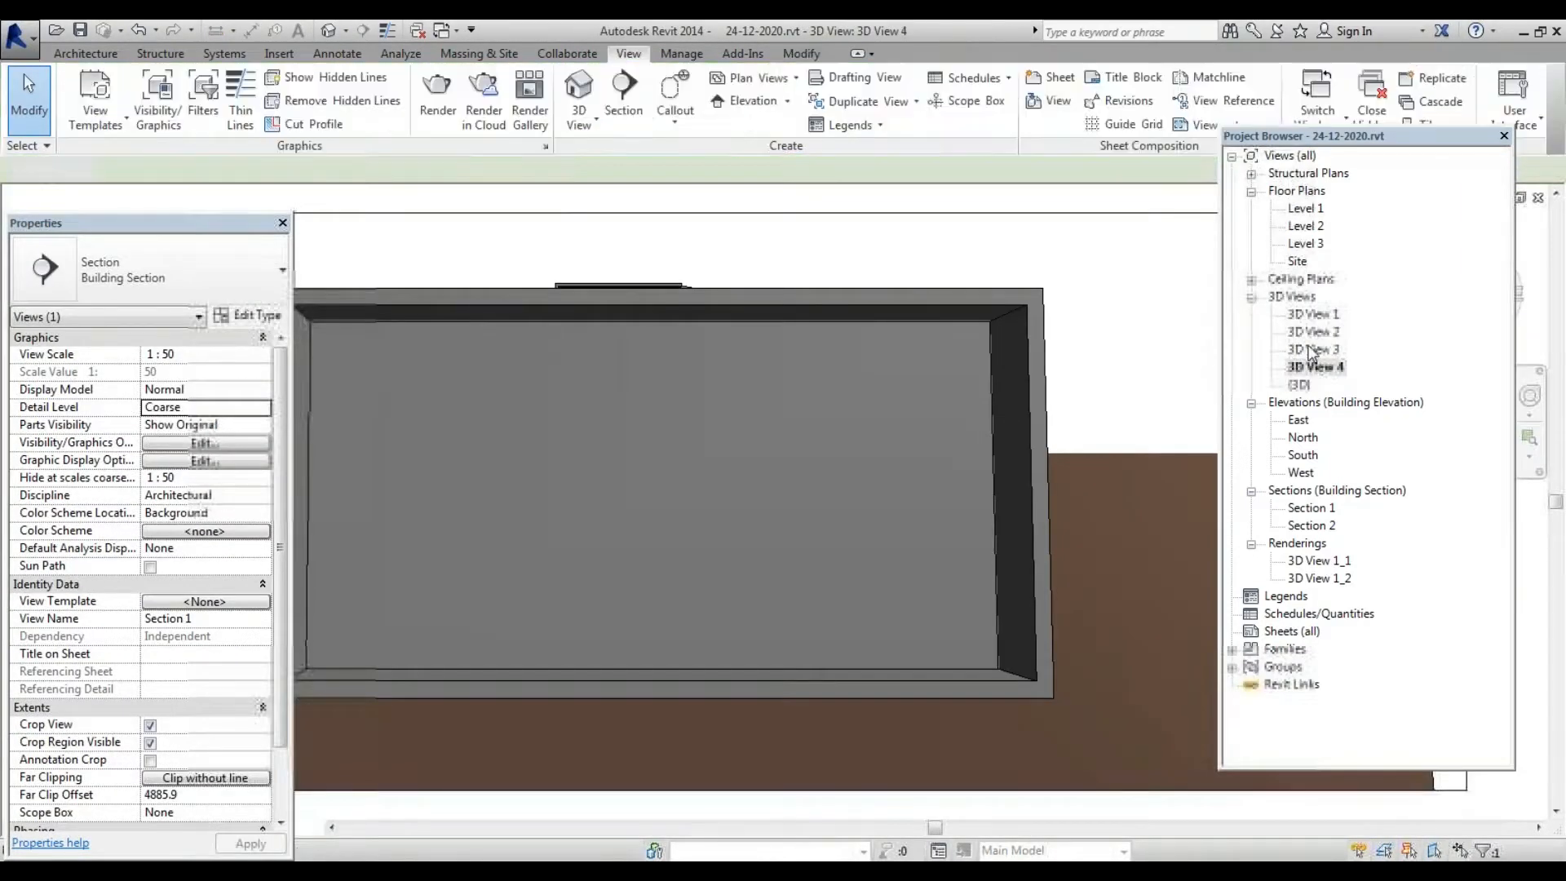
pyautogui.click(1311, 332)
pyautogui.doubleClick(1312, 332)
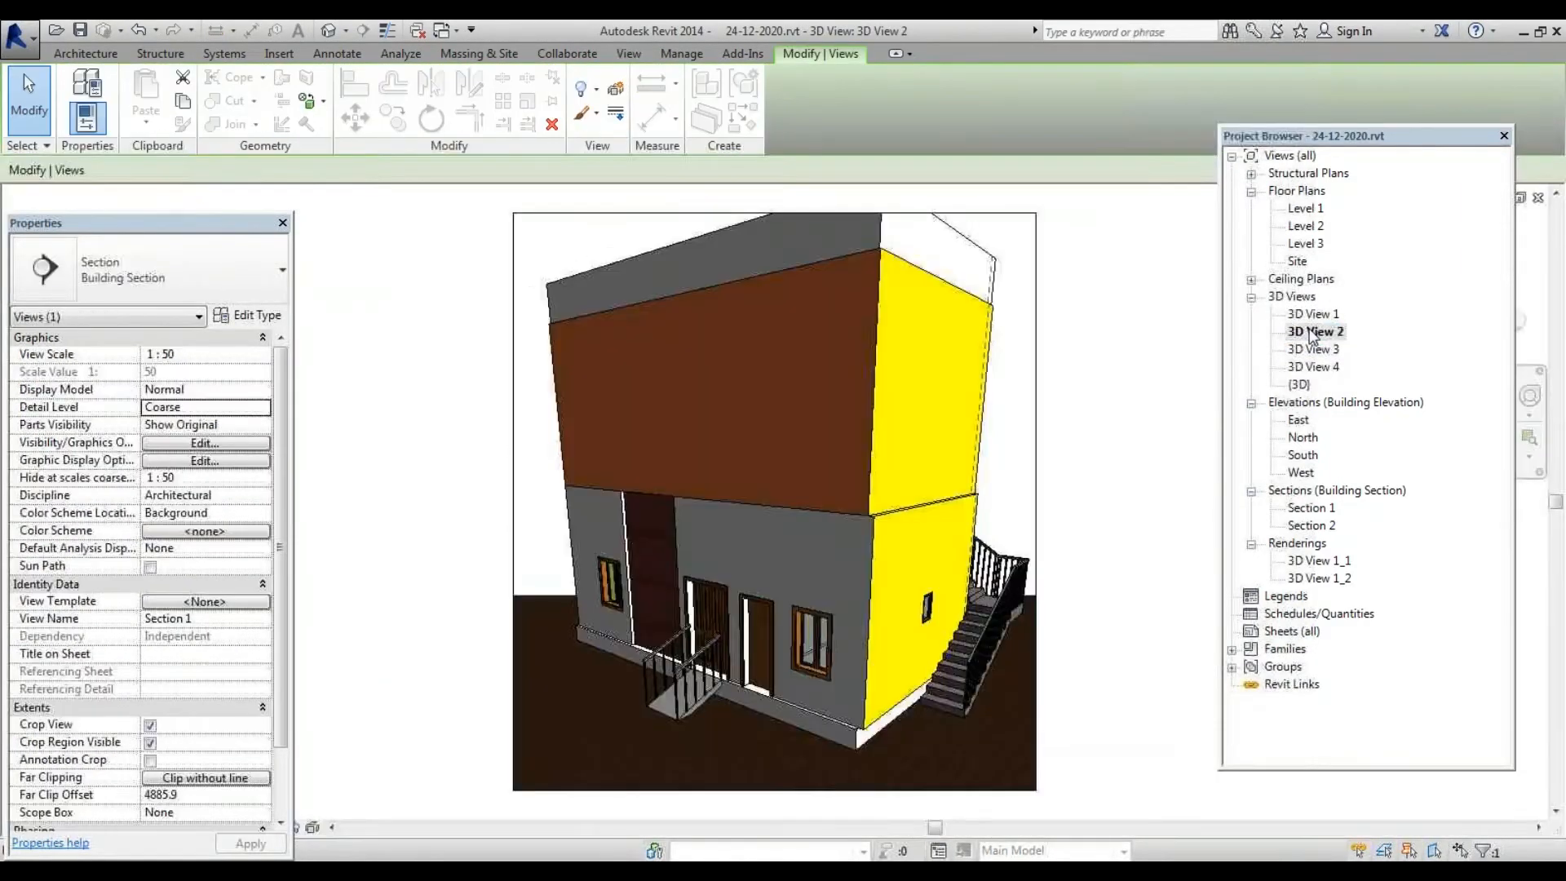
pyautogui.doubleClick(1313, 315)
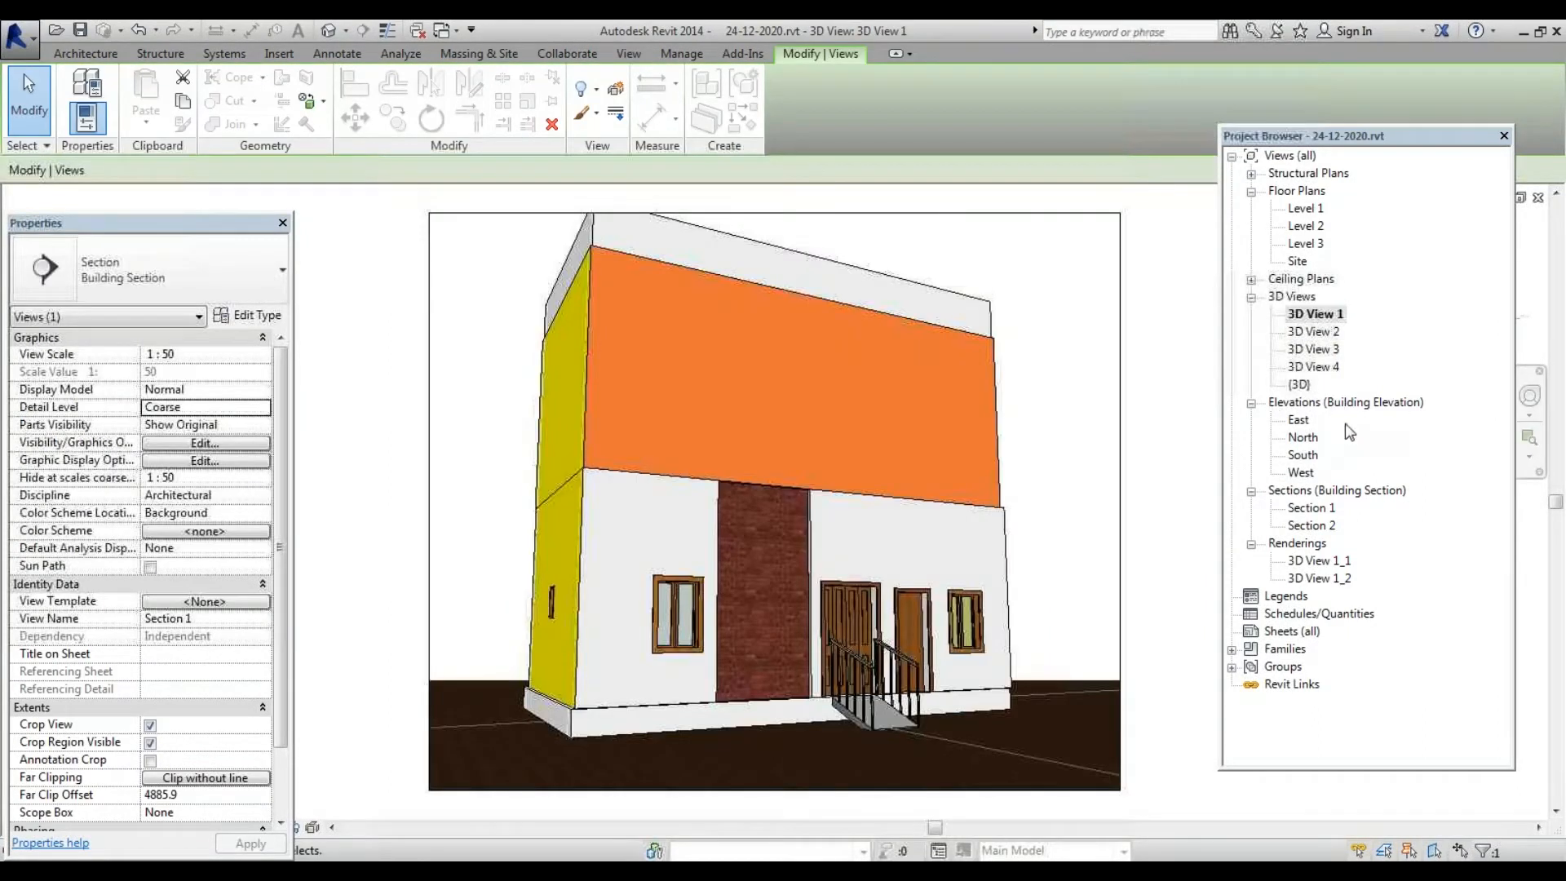
pyautogui.doubleClick(1303, 455)
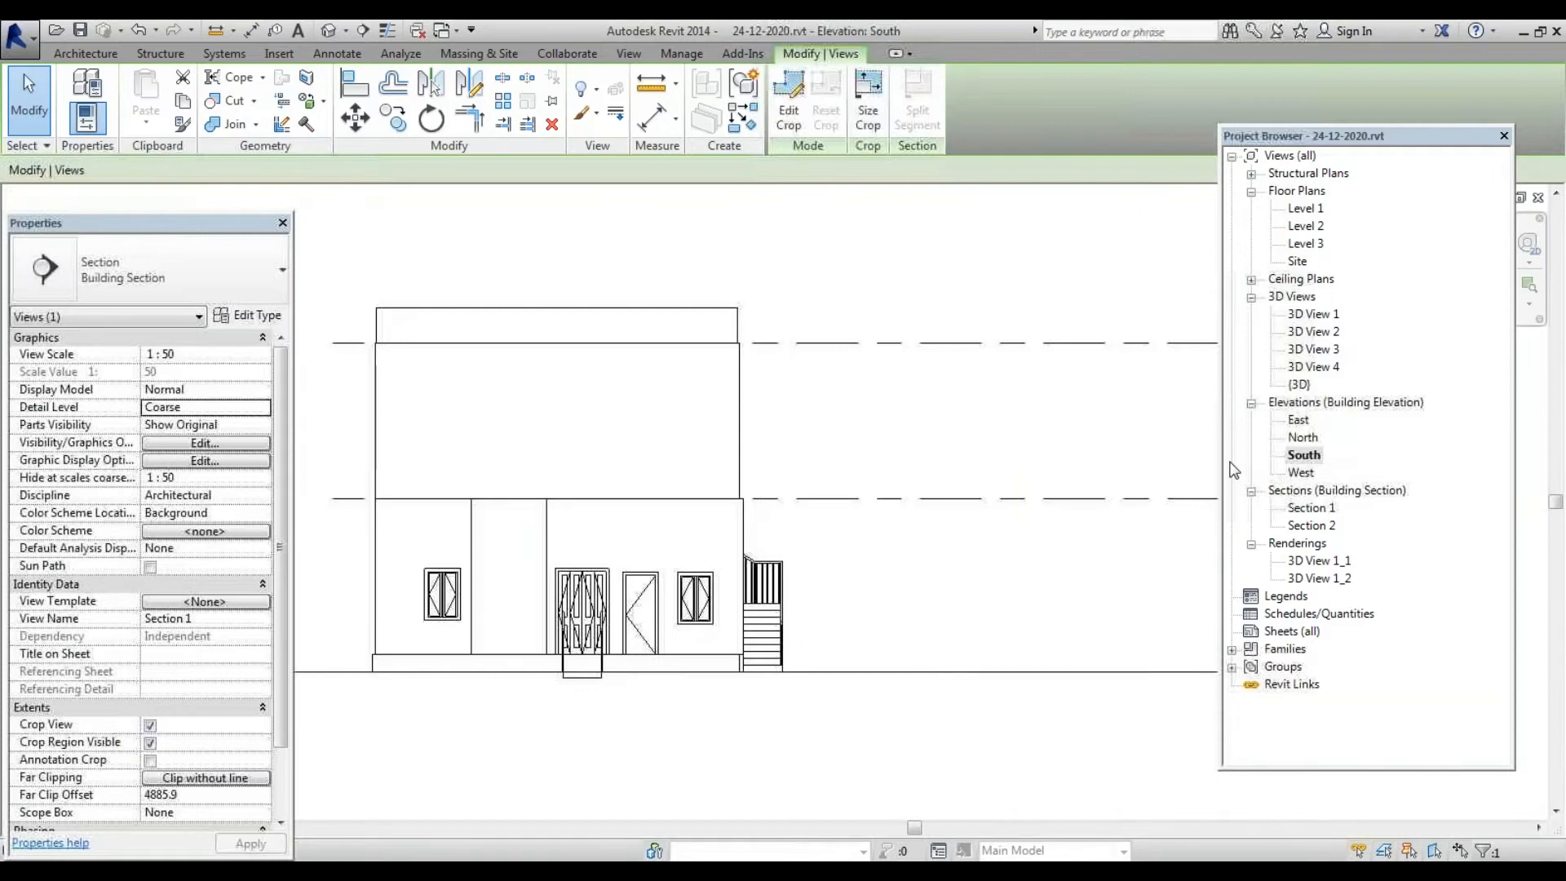
# Open the 3D View 1_1 rendering, then switch between 3D View 2 and 3D View 1
pyautogui.doubleClick(1319, 562)
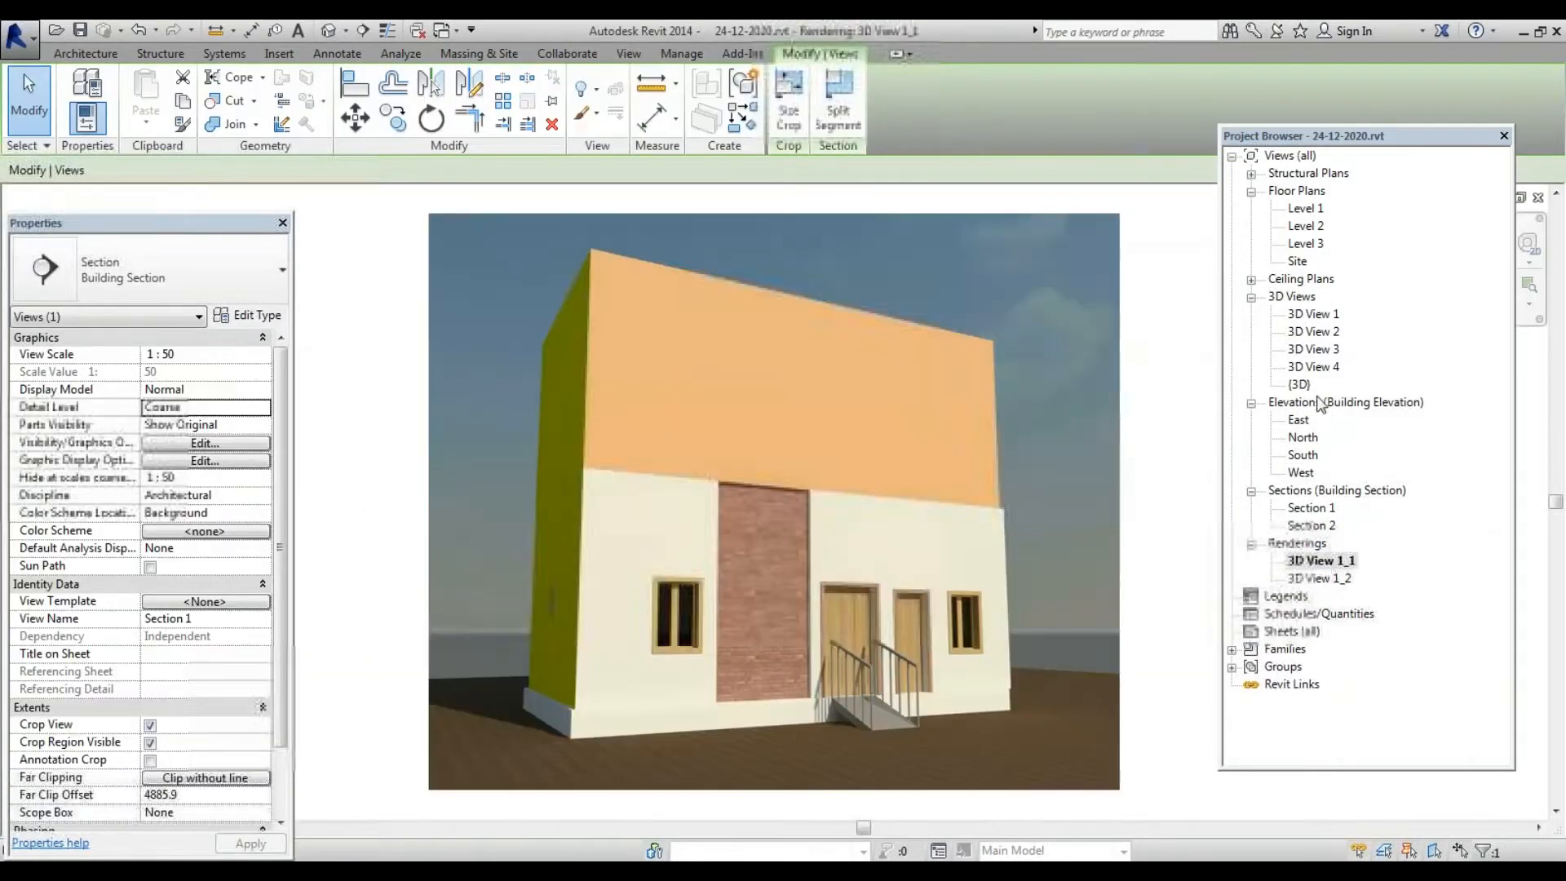
pyautogui.doubleClick(1322, 333)
pyautogui.doubleClick(1315, 315)
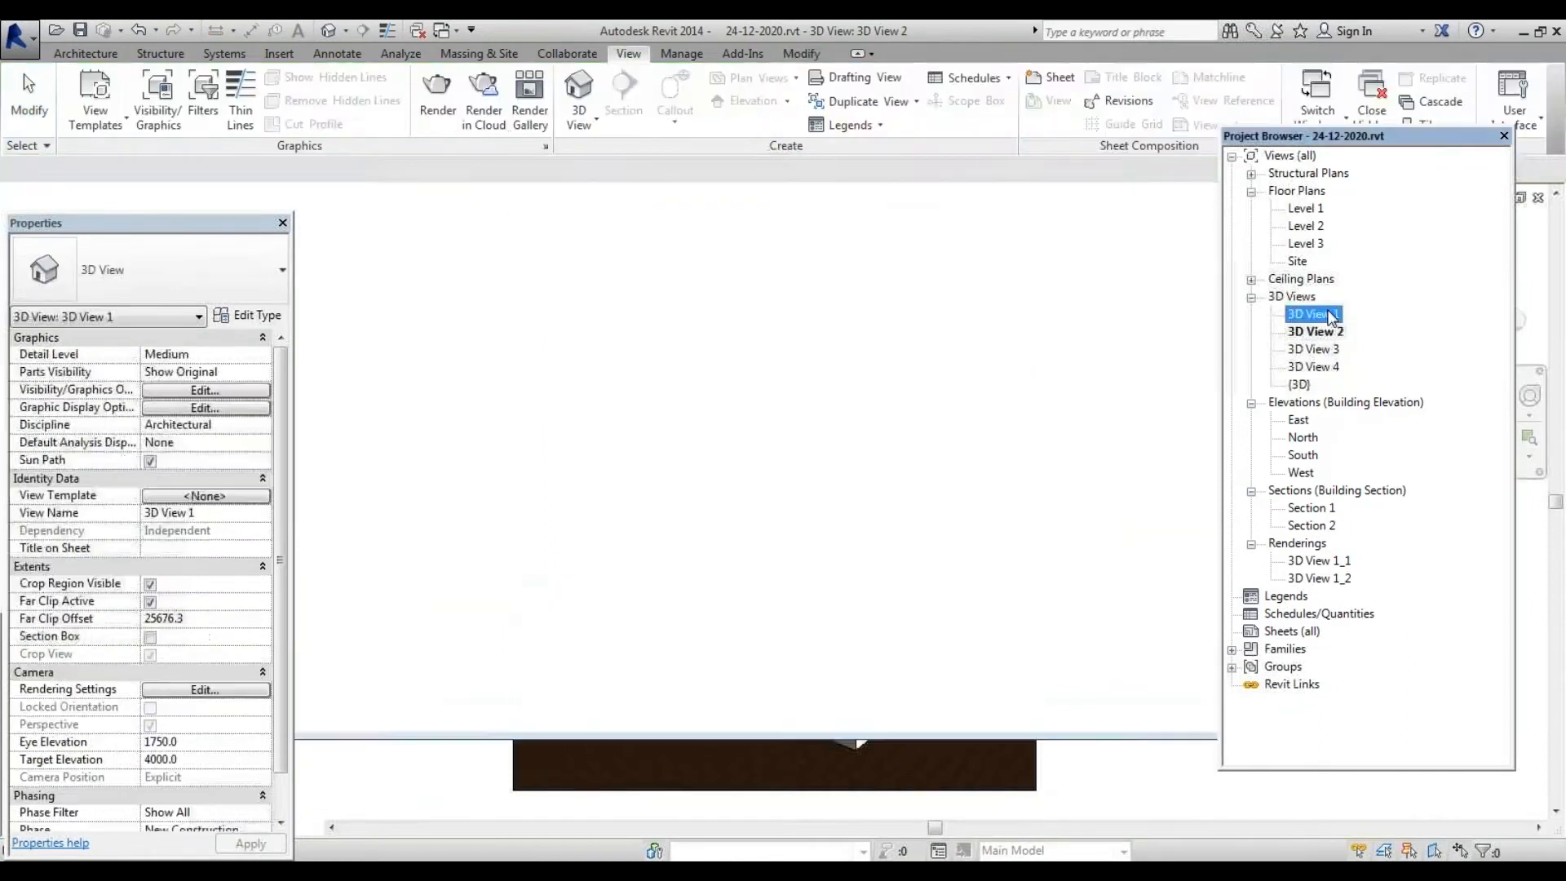
pyautogui.doubleClick(1334, 334)
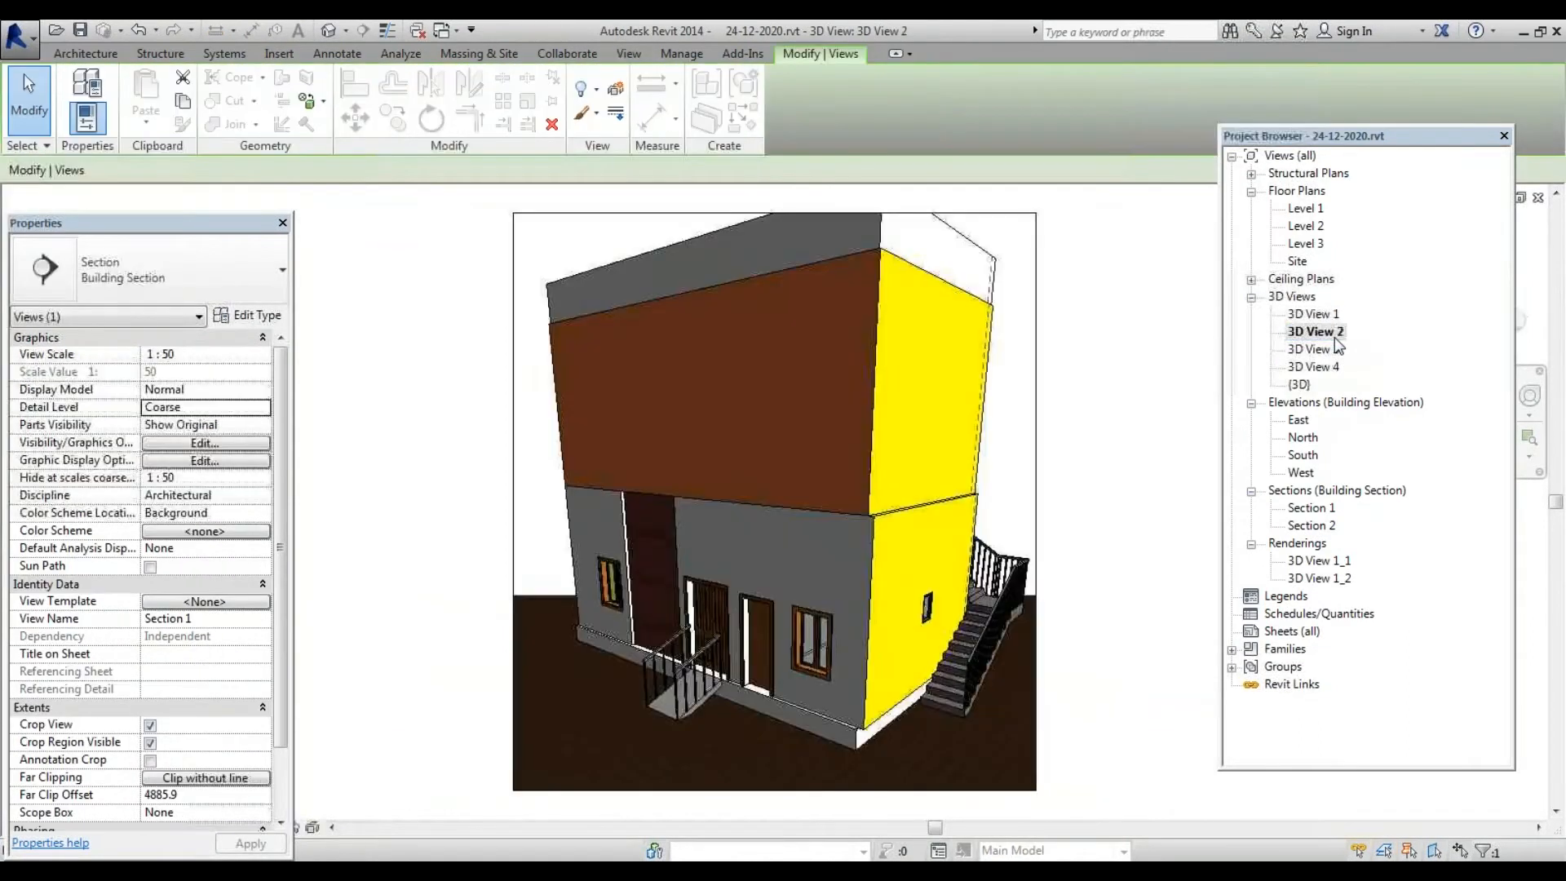
# Compare the 3D View 1_2 and 1_1 renderings, ending on 1_2, then select Sheets (all)
pyautogui.doubleClick(1325, 575)
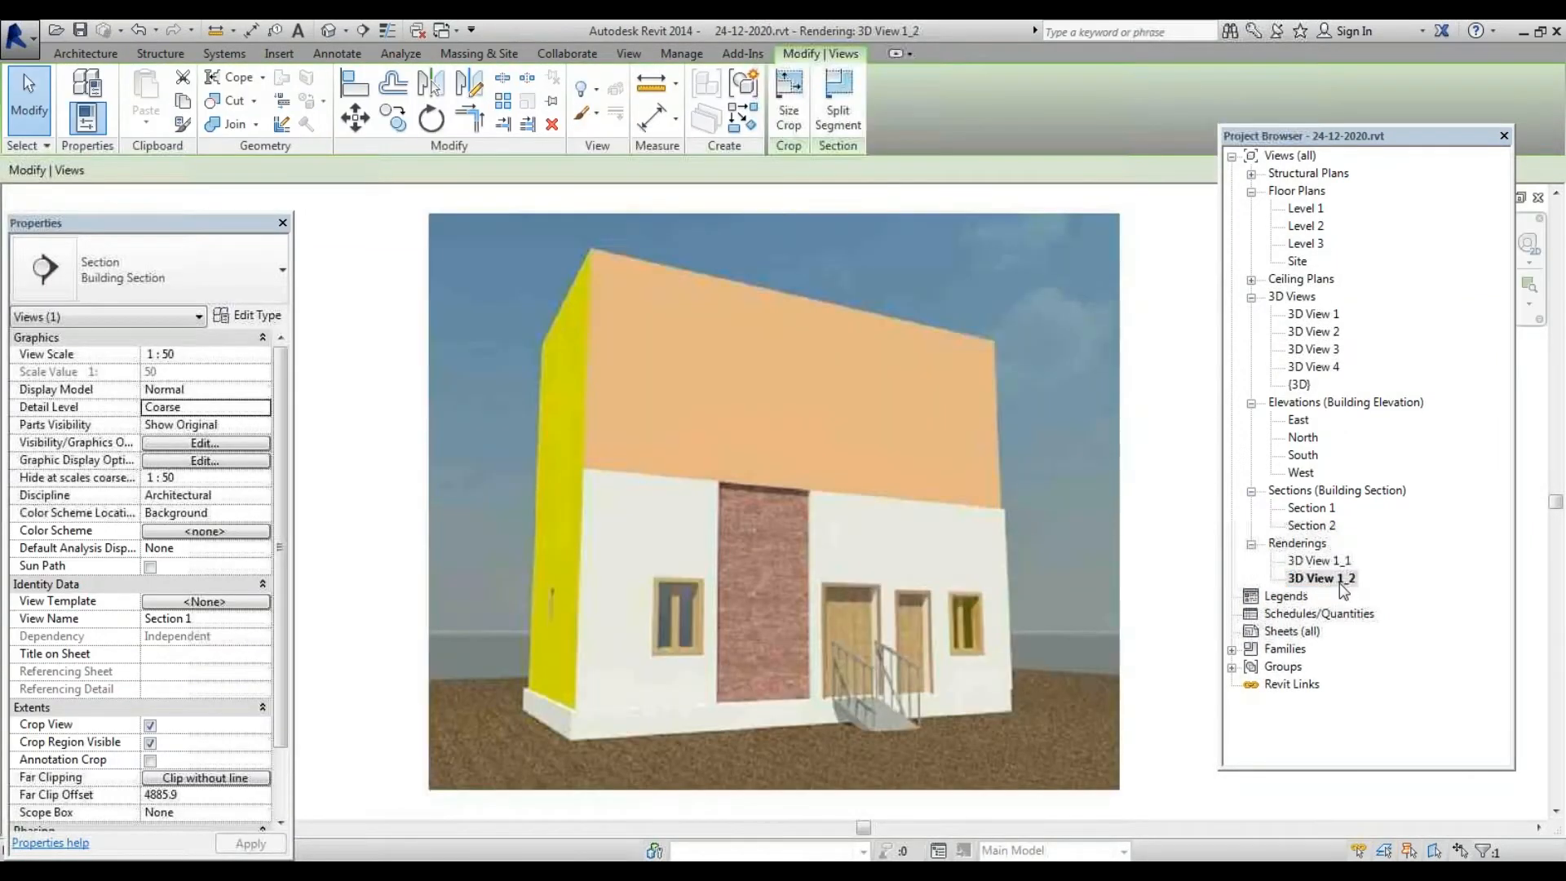
pyautogui.click(1309, 563)
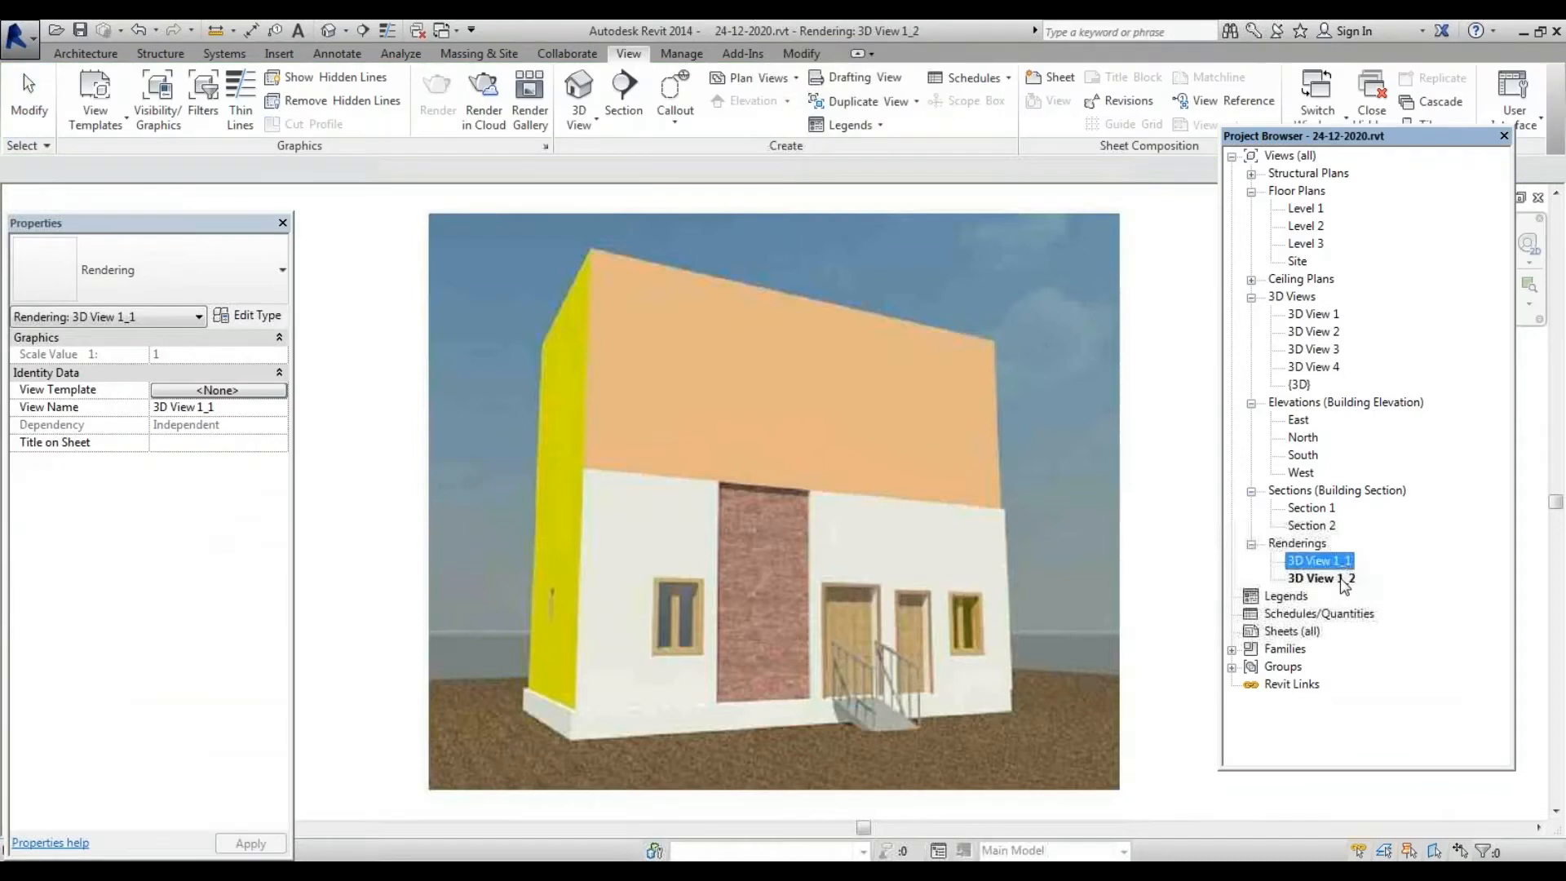
pyautogui.doubleClick(1338, 566)
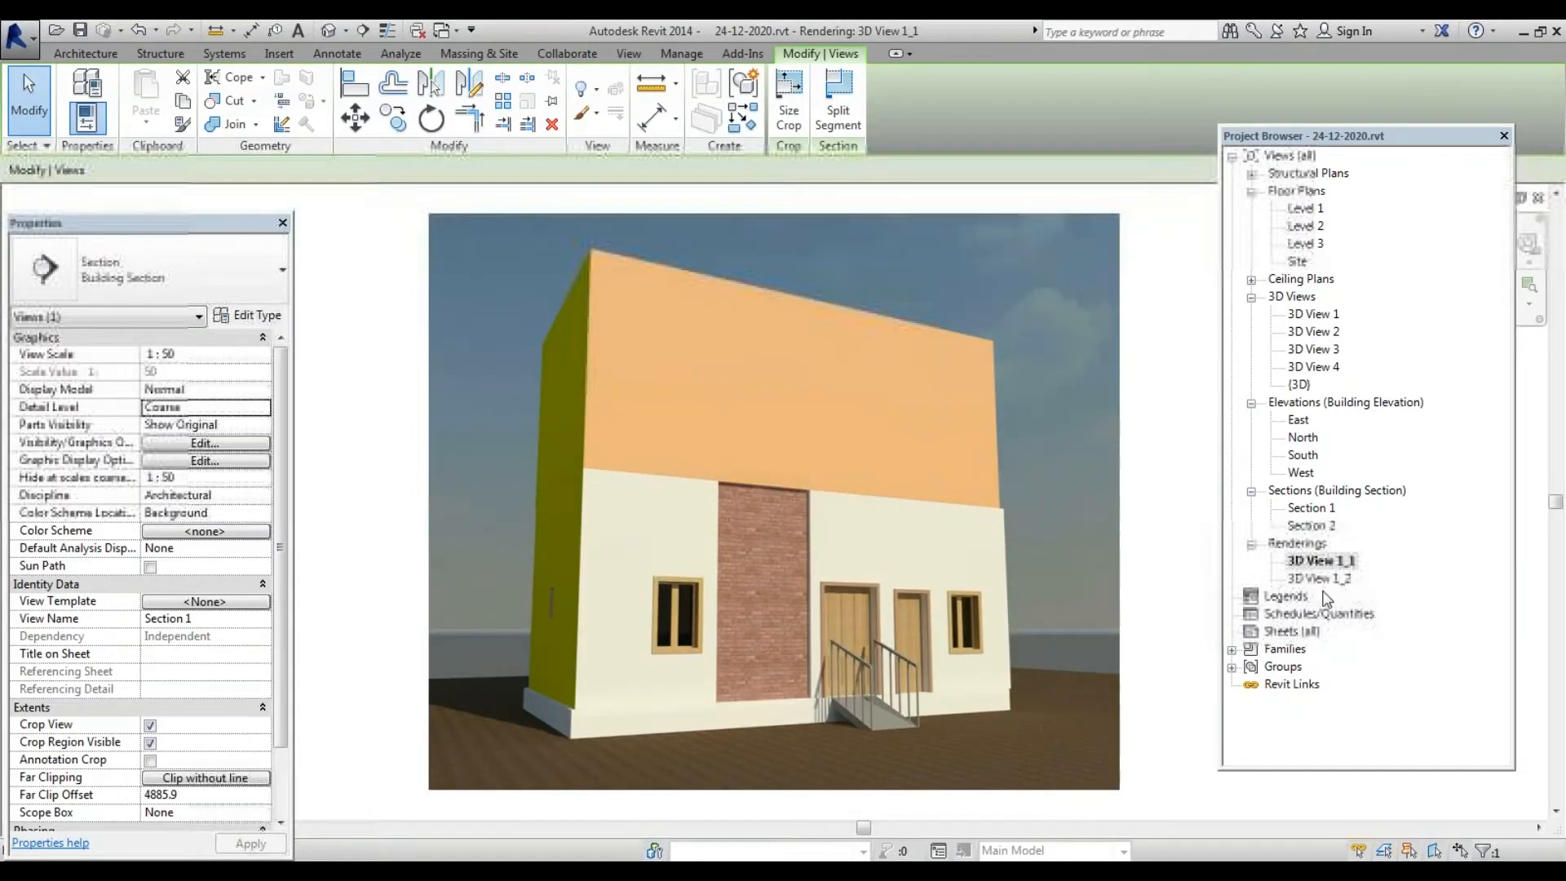
pyautogui.doubleClick(1343, 577)
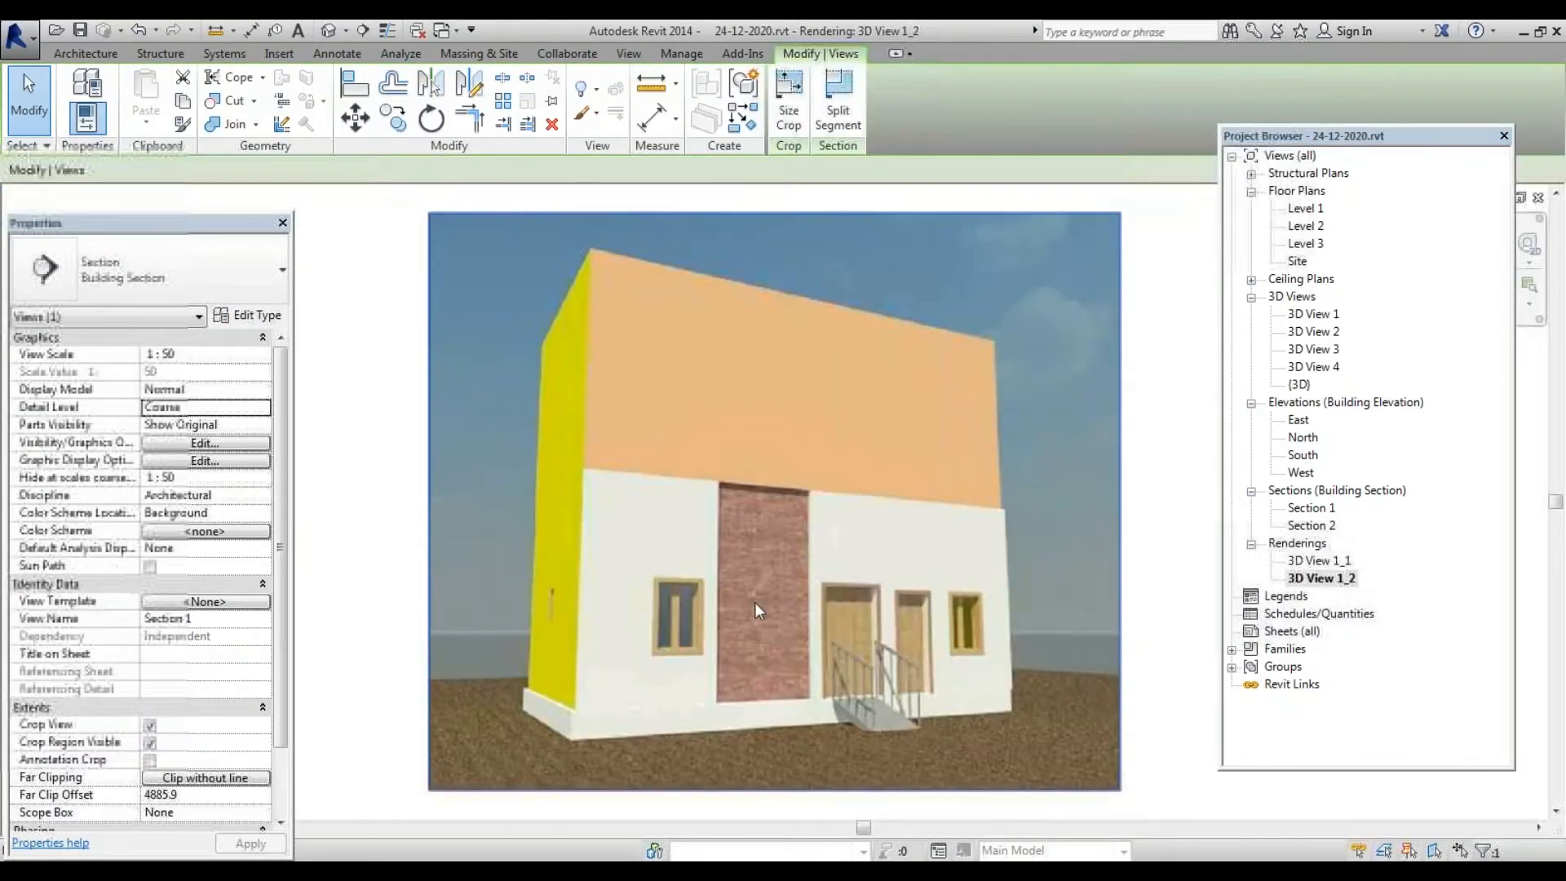
pyautogui.scroll(5, 755, 602)
pyautogui.scroll(-3, 755, 602)
pyautogui.scroll(-2, 814, 579)
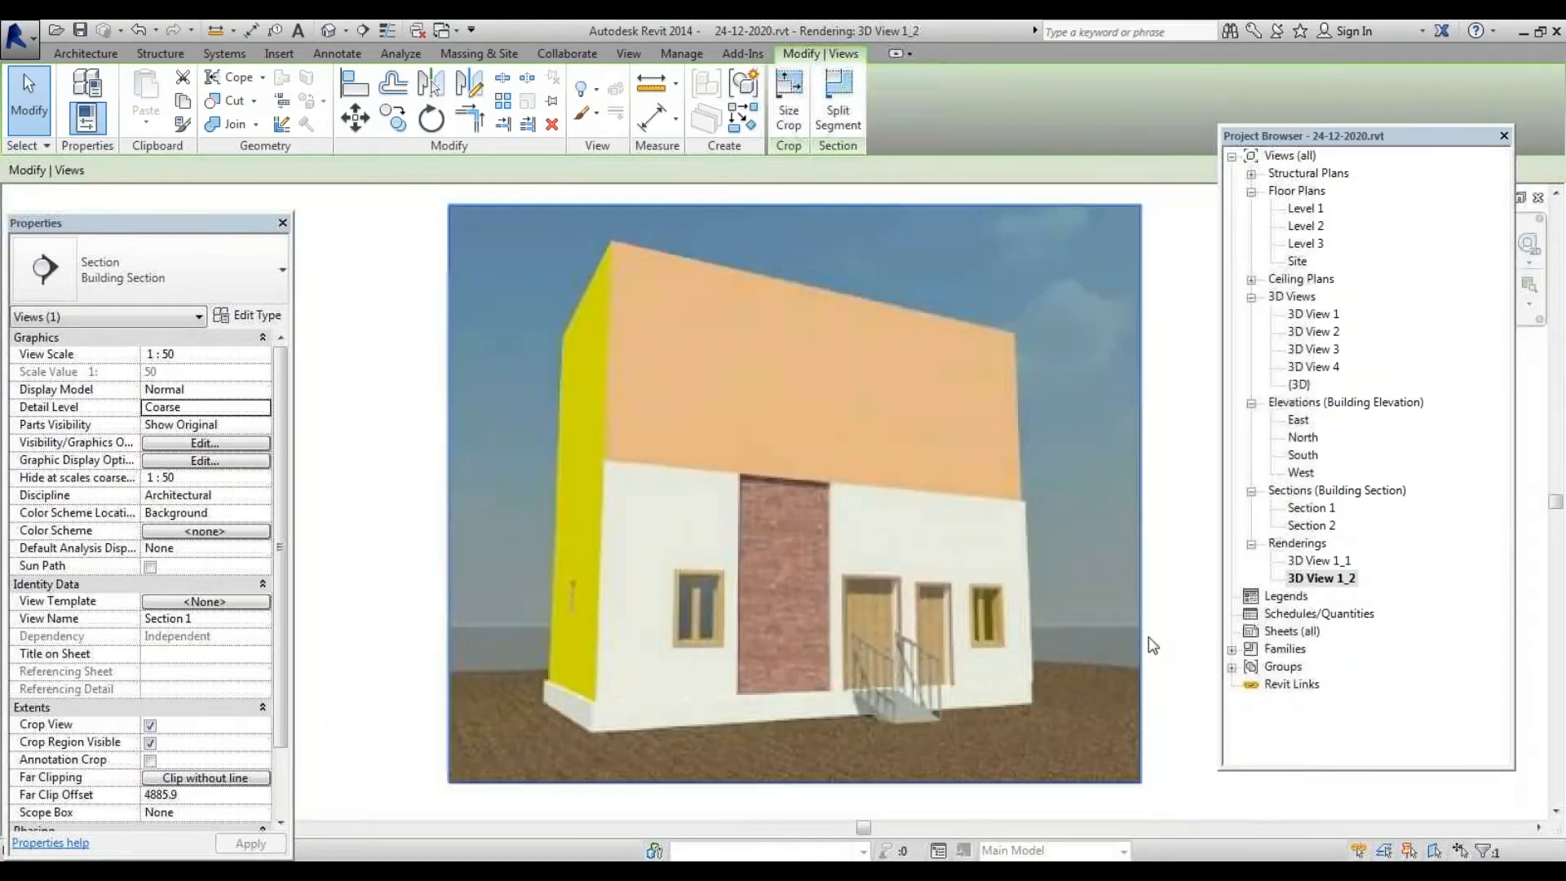
pyautogui.click(1346, 713)
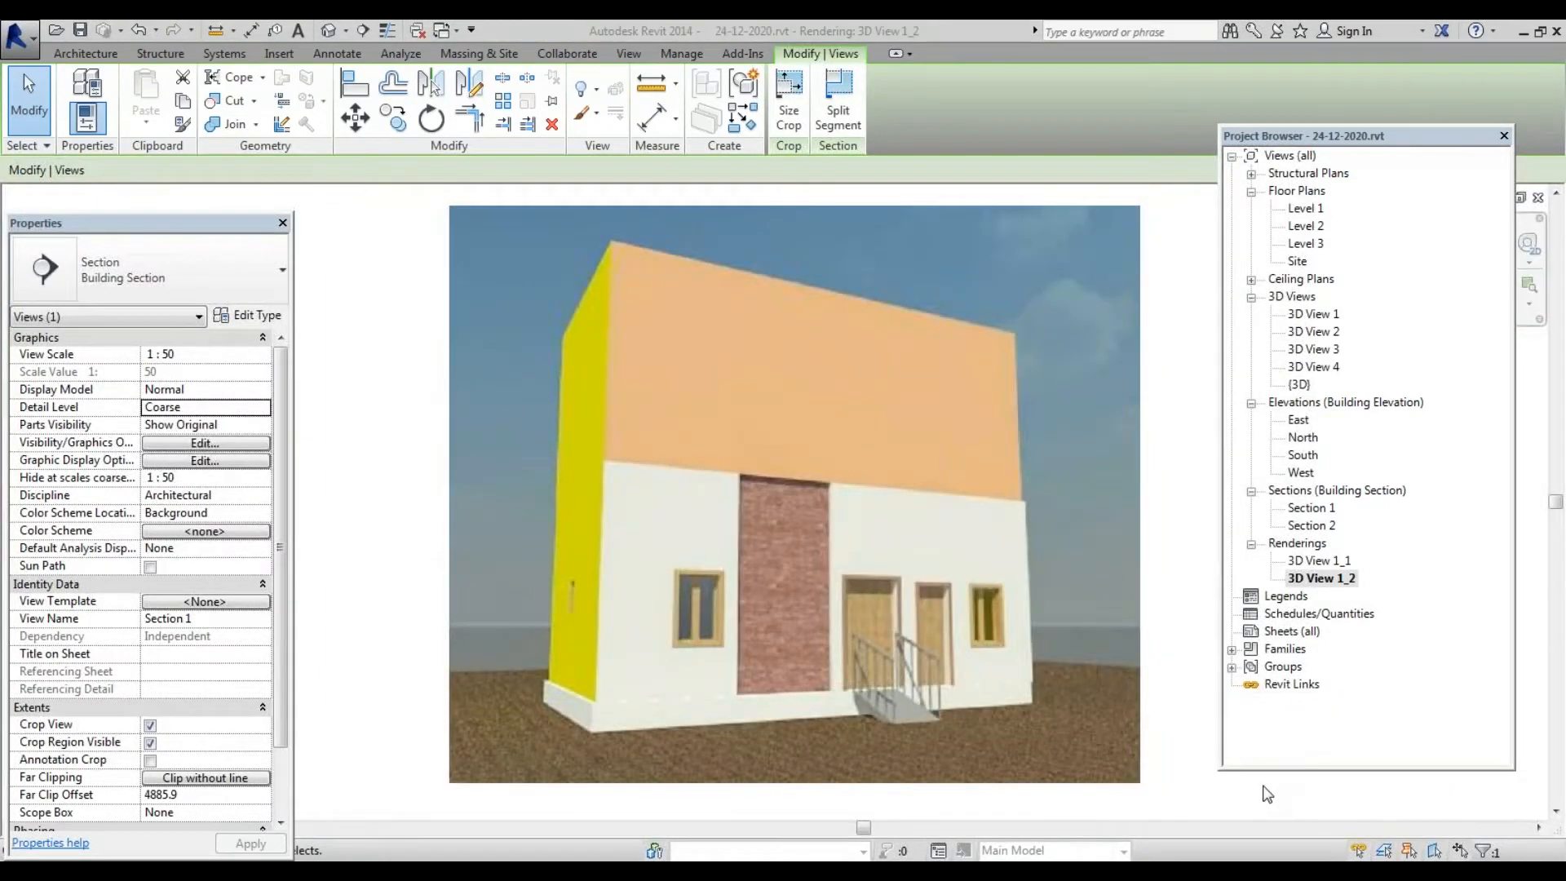
pyautogui.click(1284, 635)
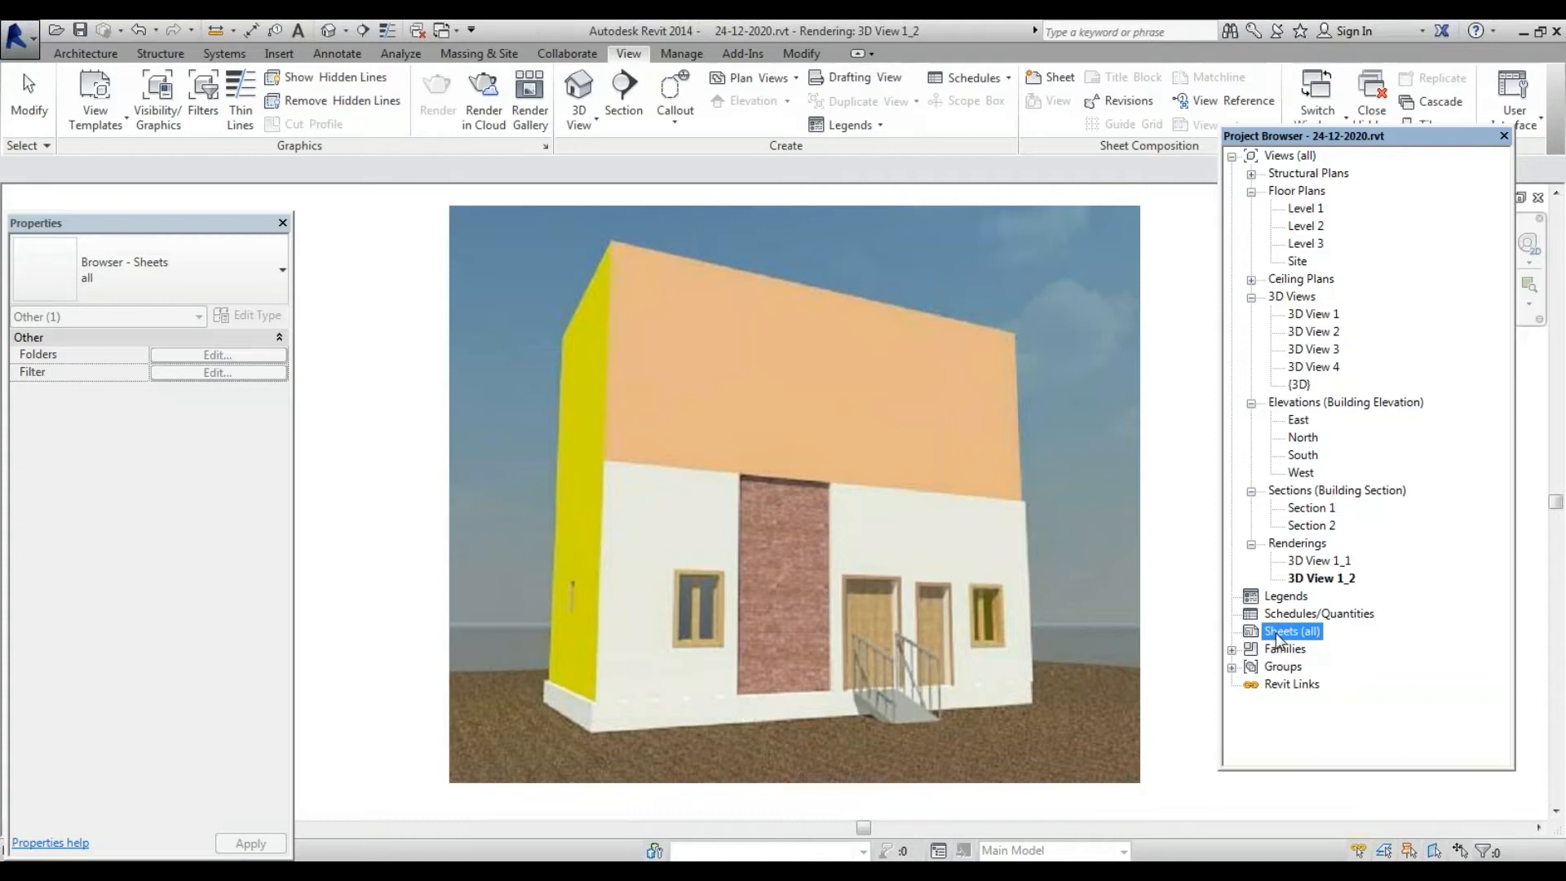
# Start a new sheet from Sheets (all), pick A4 metric titleblock, and open Load Family
pyautogui.rightClick(1278, 638)
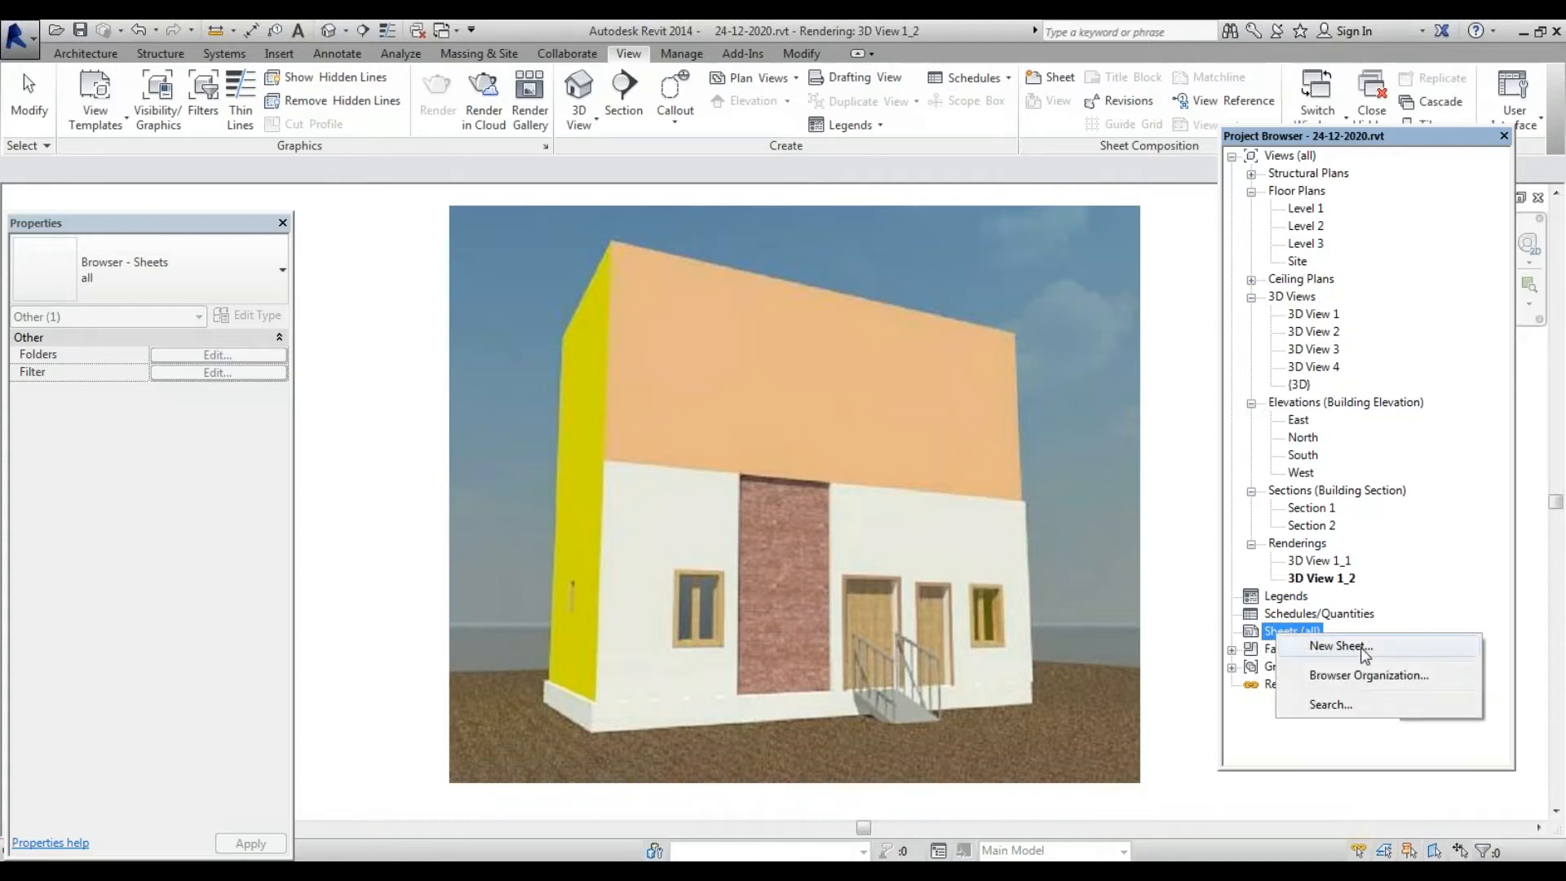
pyautogui.click(1340, 646)
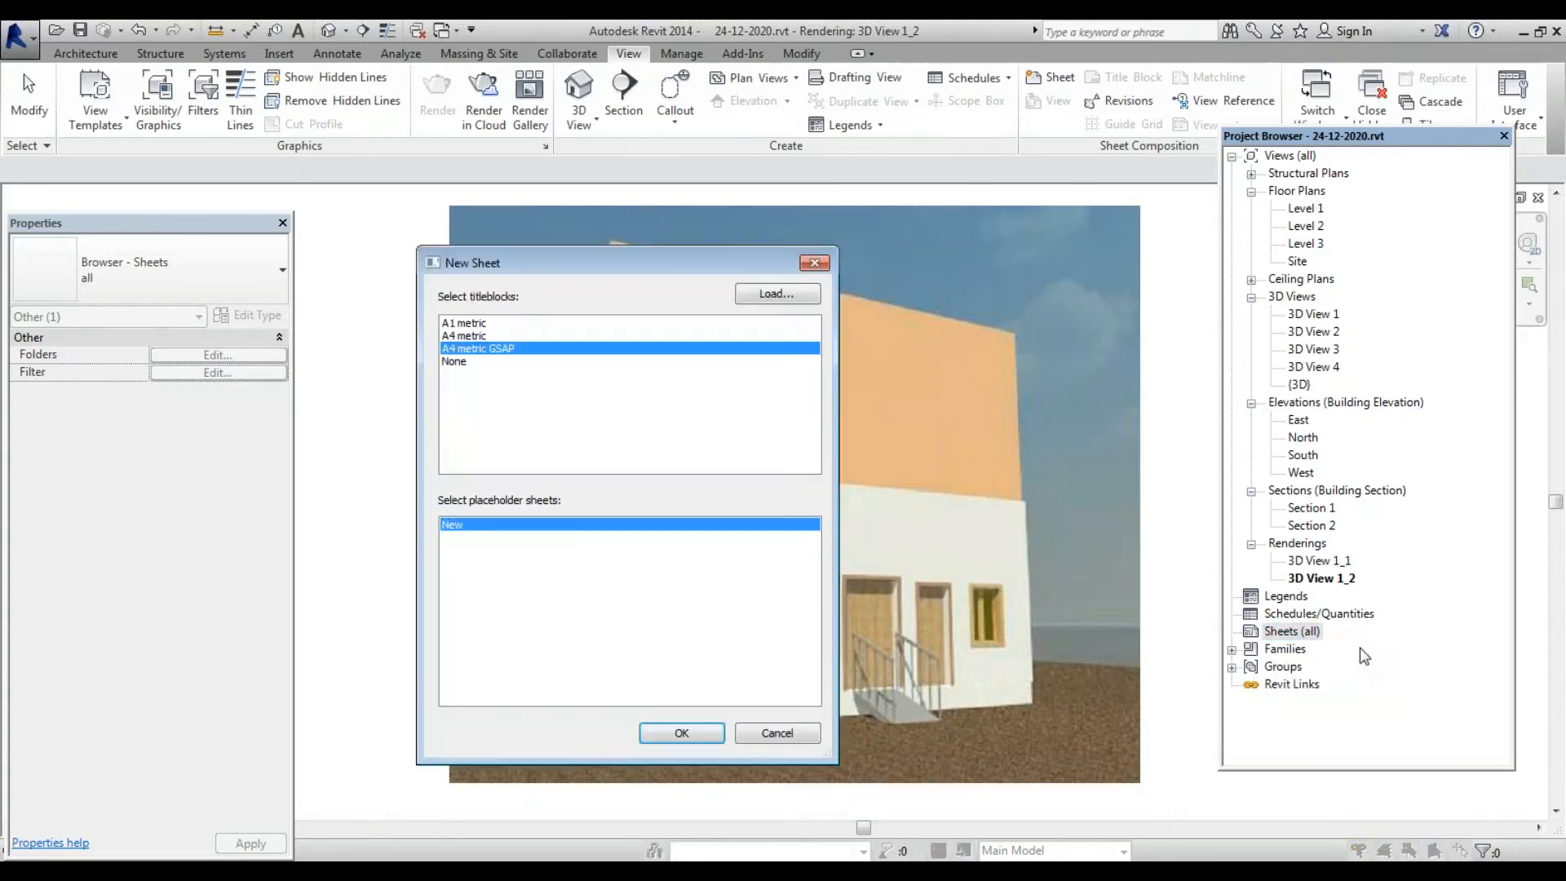
pyautogui.click(492, 337)
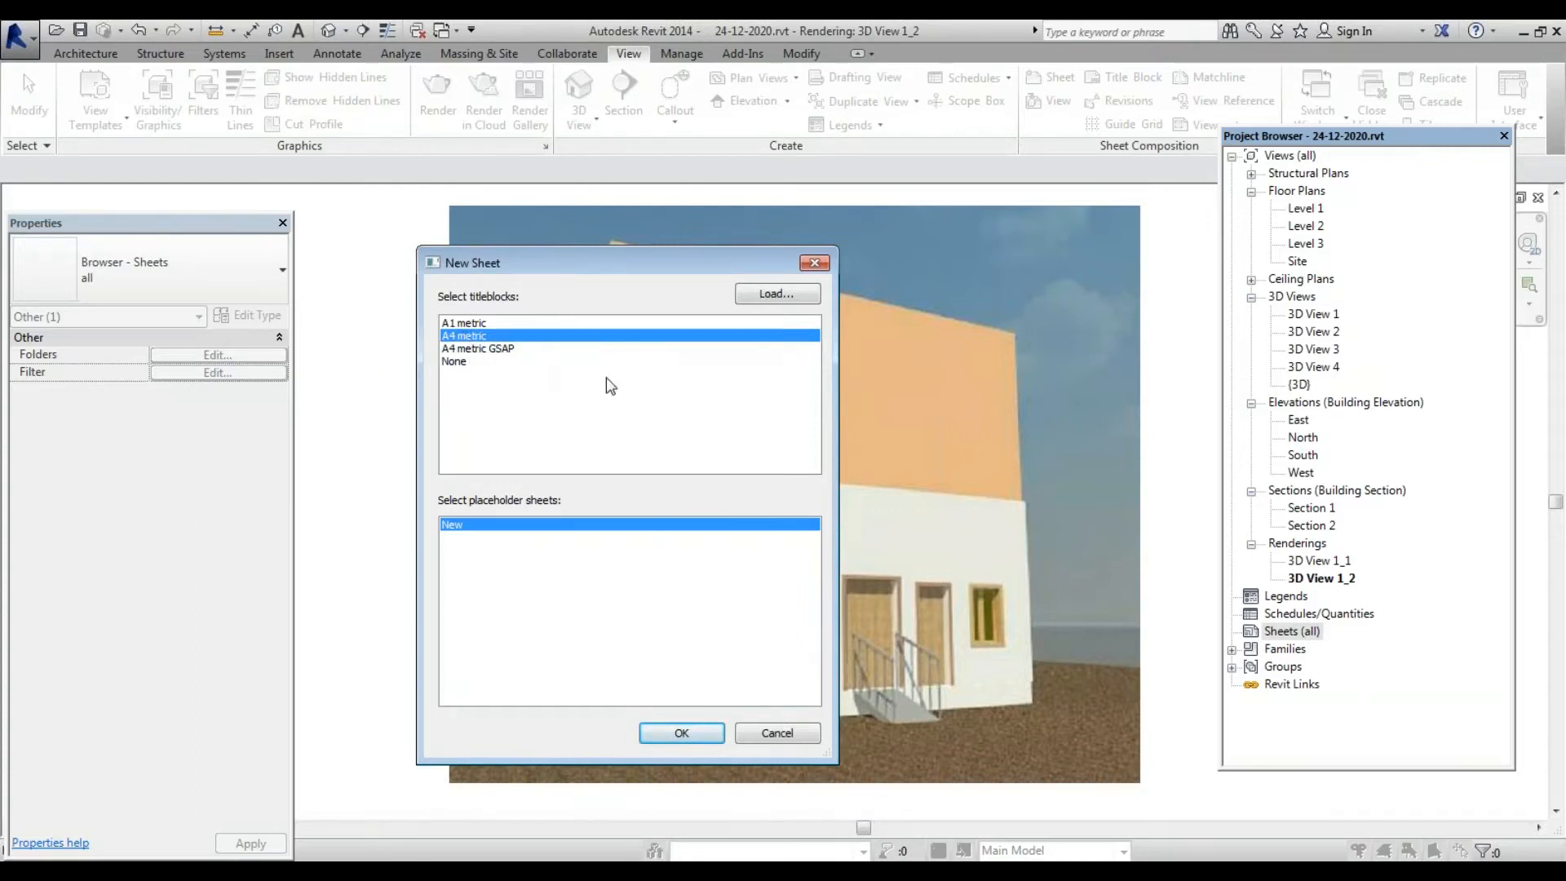
pyautogui.click(771, 297)
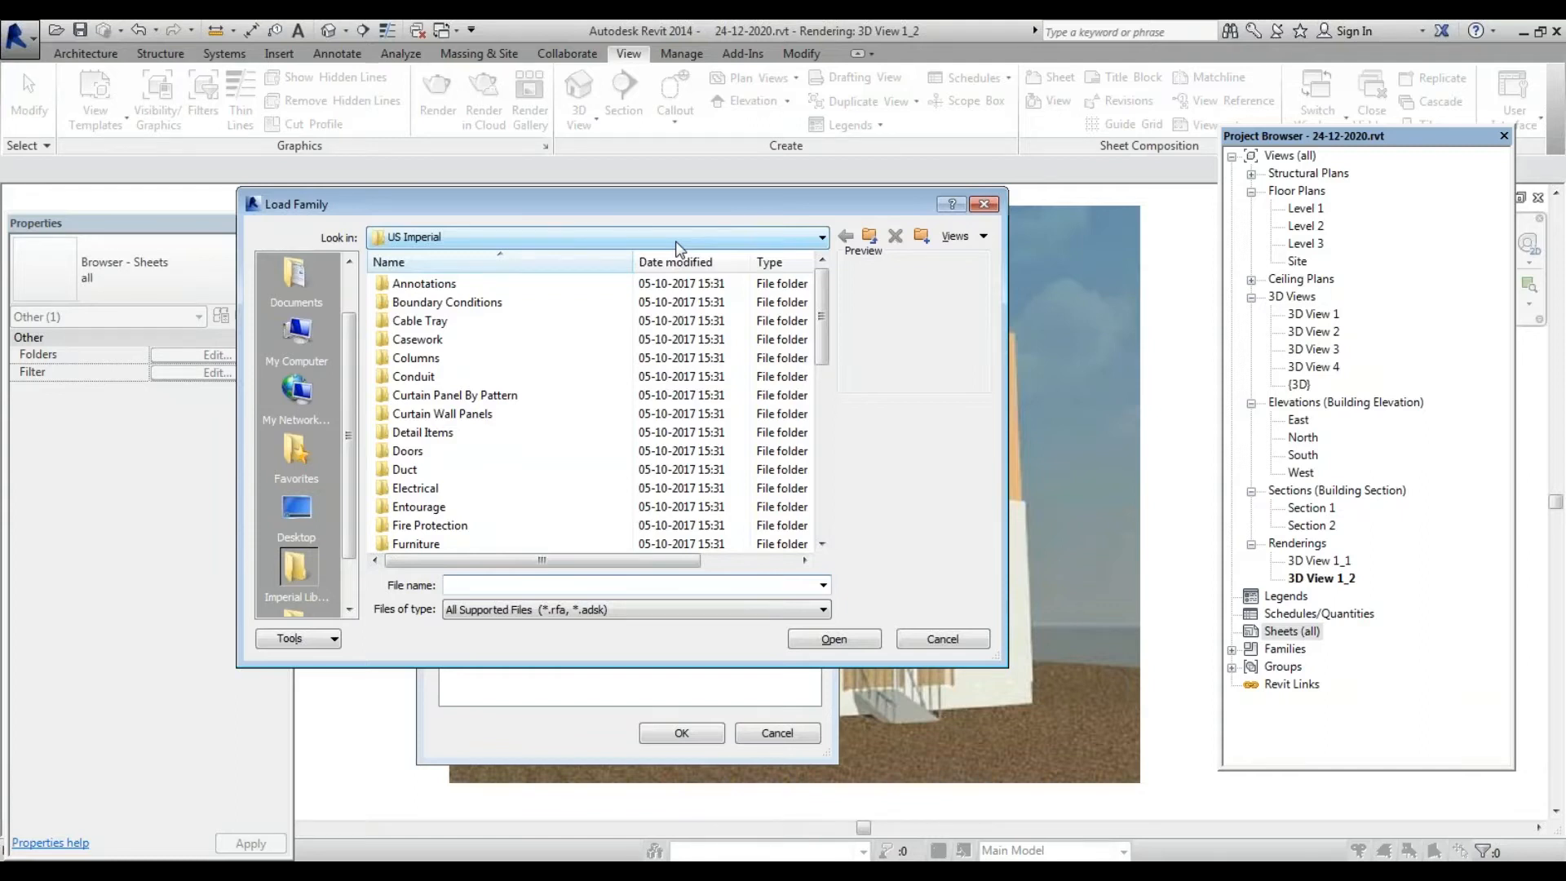
# Use the Look in list to go up to Libraries and select the India folder
pyautogui.click(675, 238)
pyautogui.scroll(8, 643, 305)
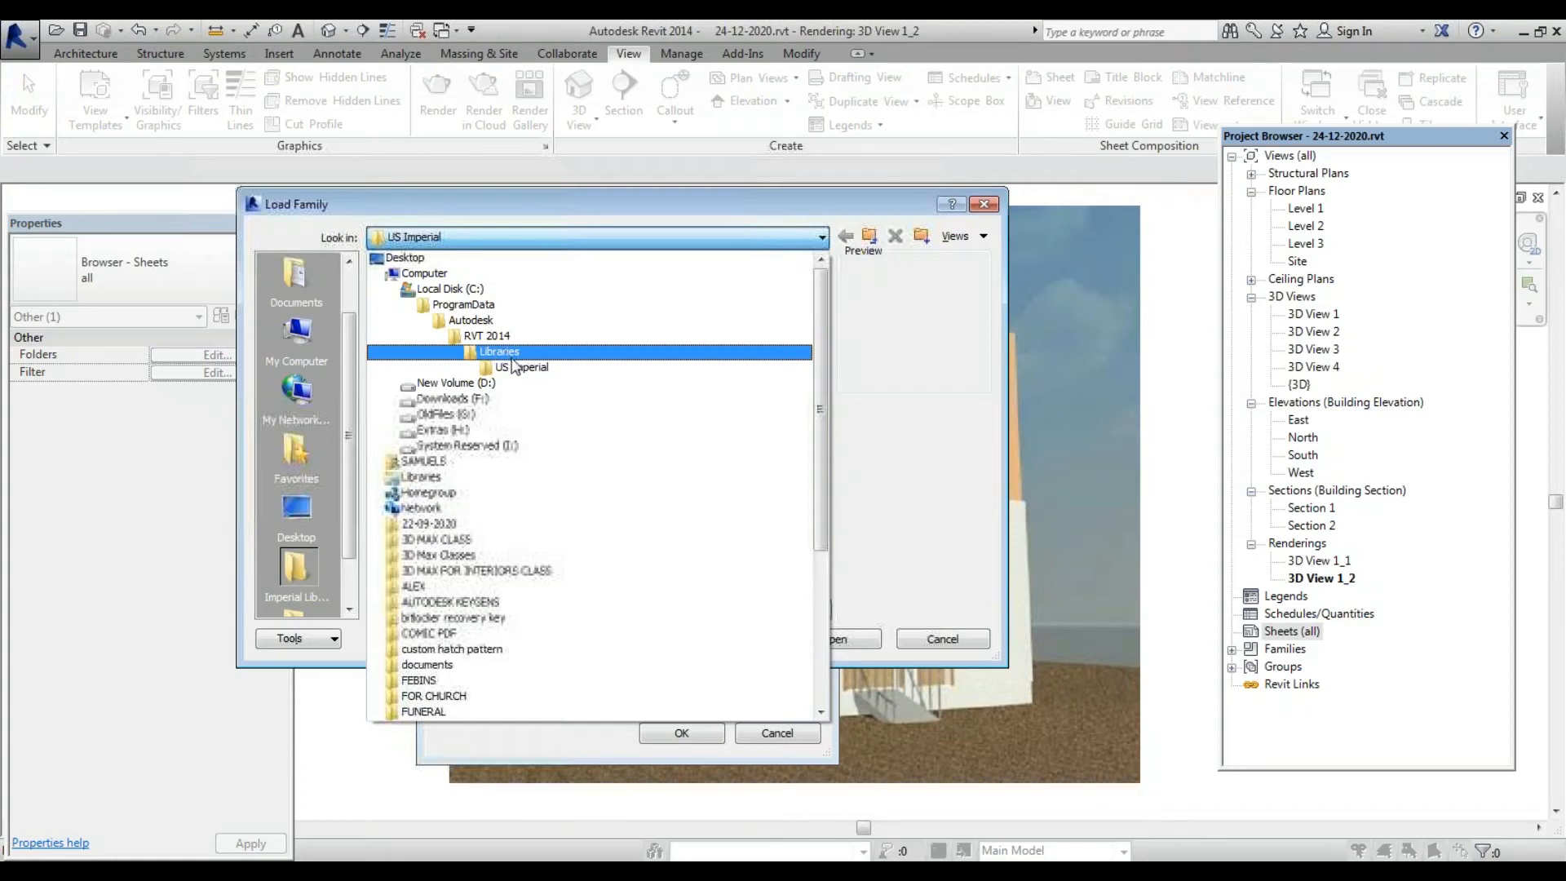
pyautogui.click(511, 358)
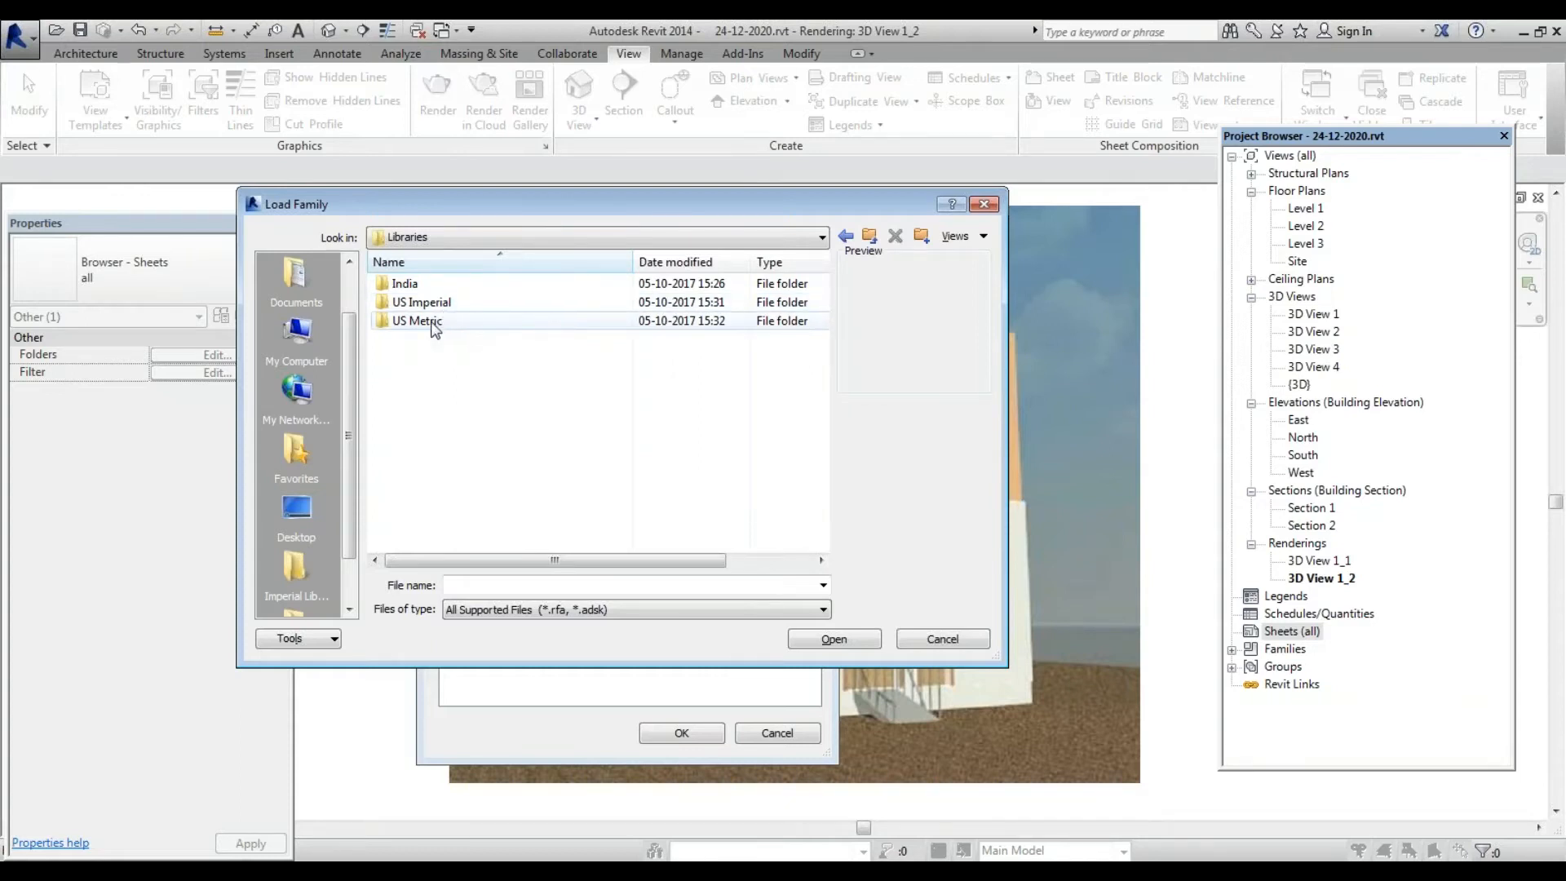
pyautogui.click(432, 290)
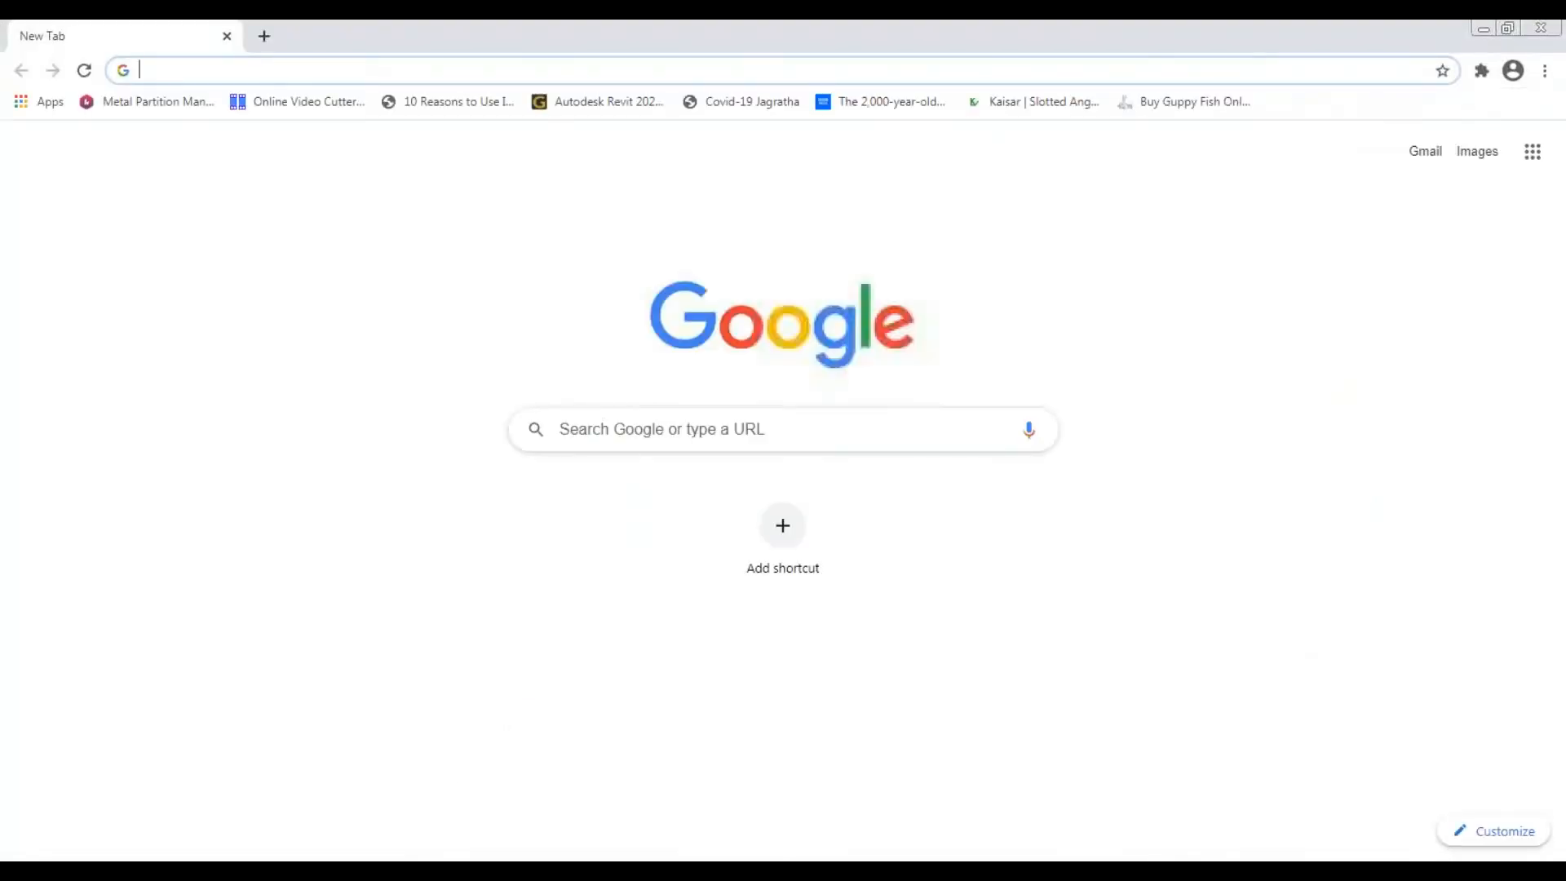
# Search Google for 'AUTODESK 2021 CONTENT LIBRARY', correcting the misspelled last word
pyautogui.write('AU')
pyautogui.write('E')
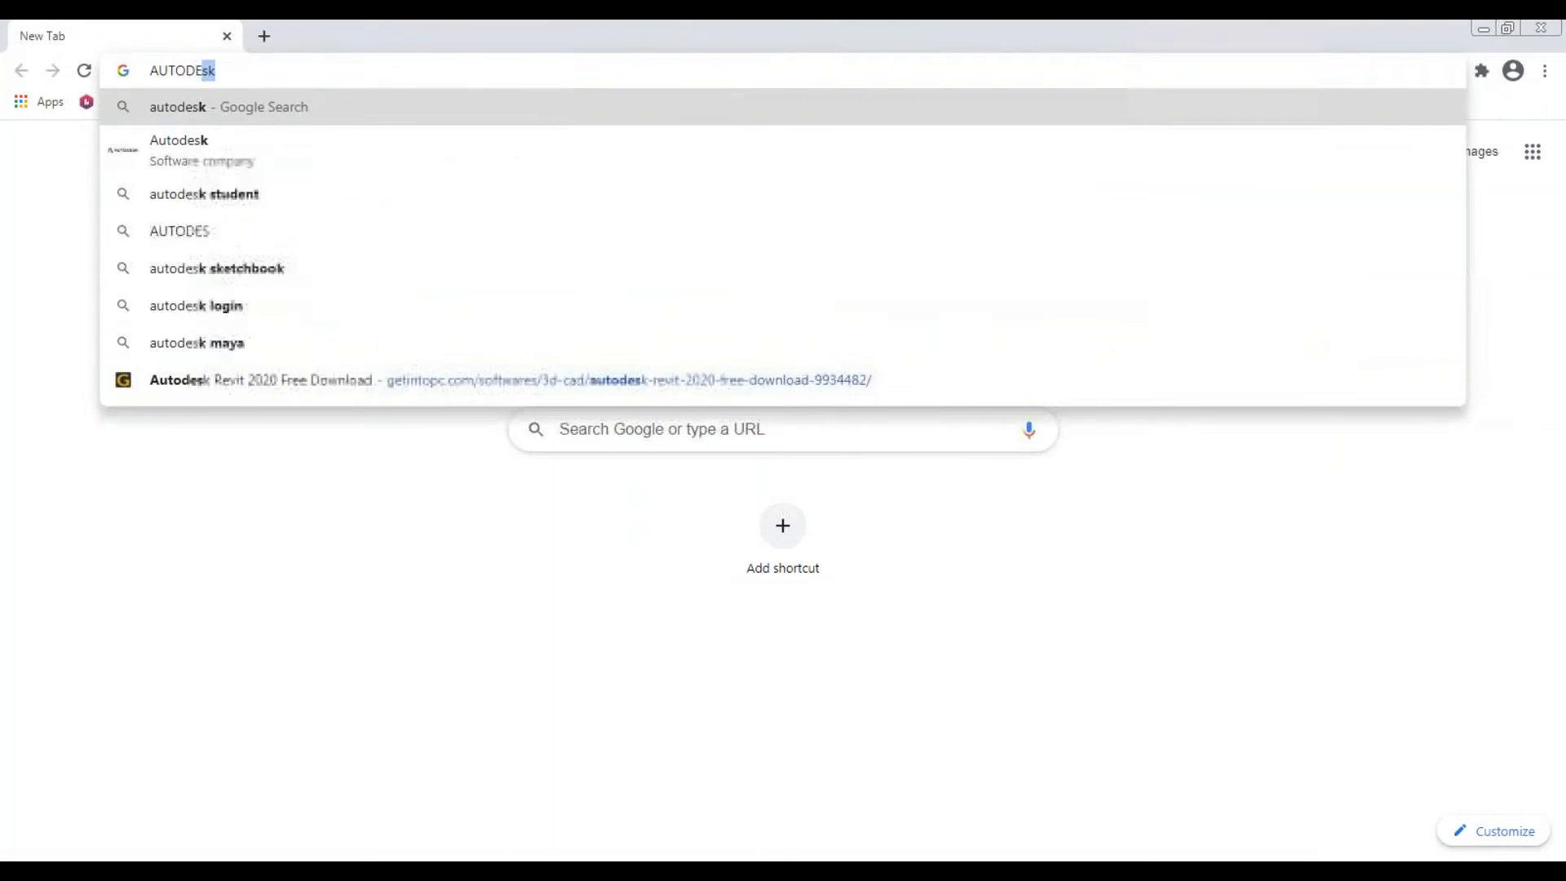
pyautogui.write('SK 2021')
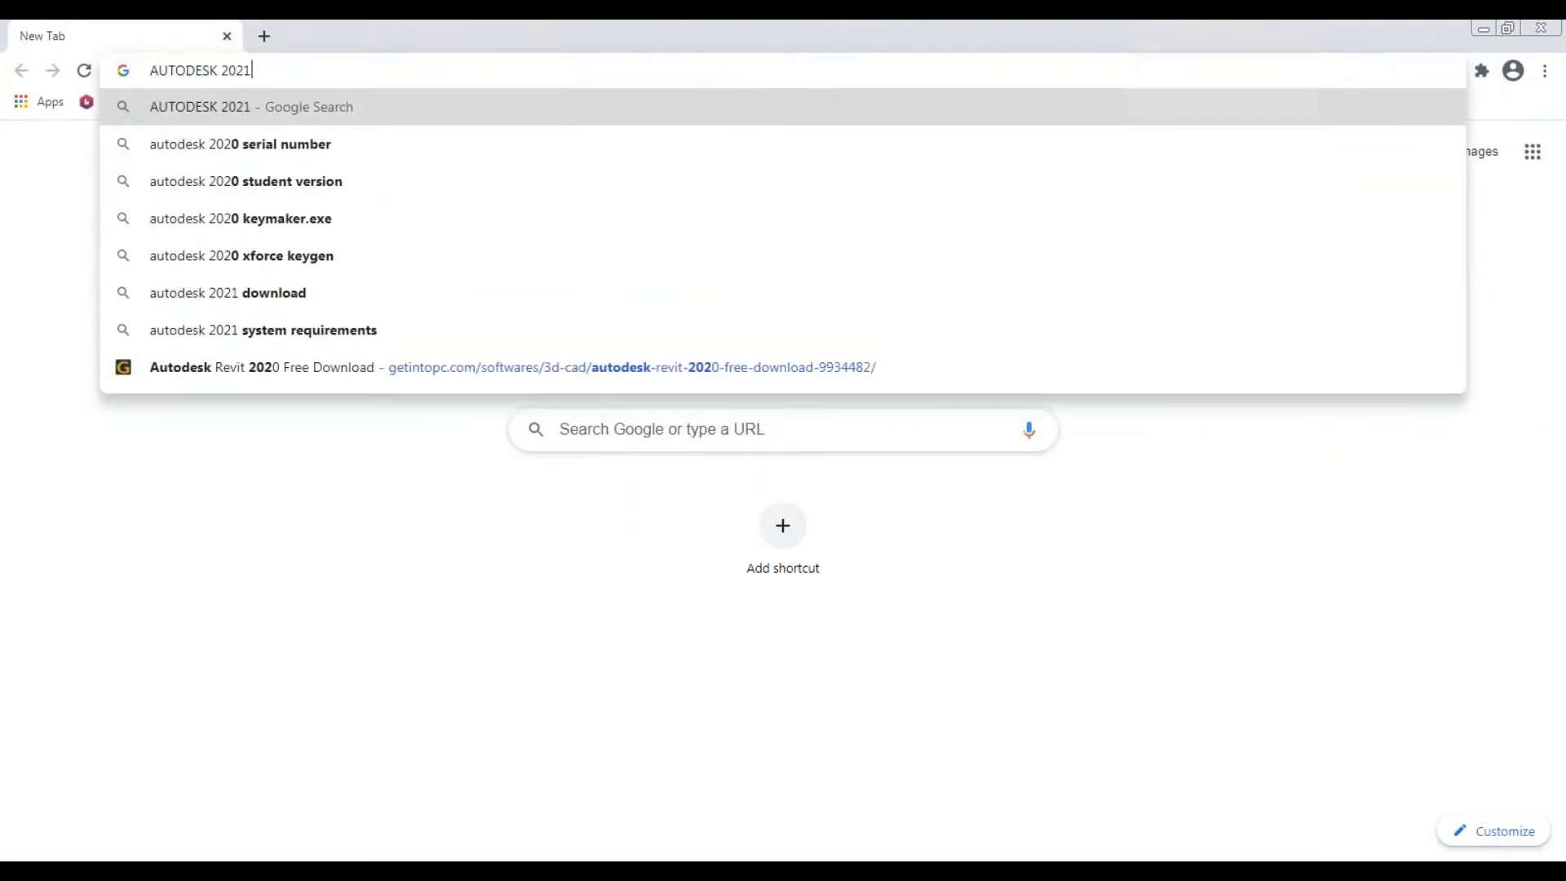
pyautogui.write(' CONTENT ')
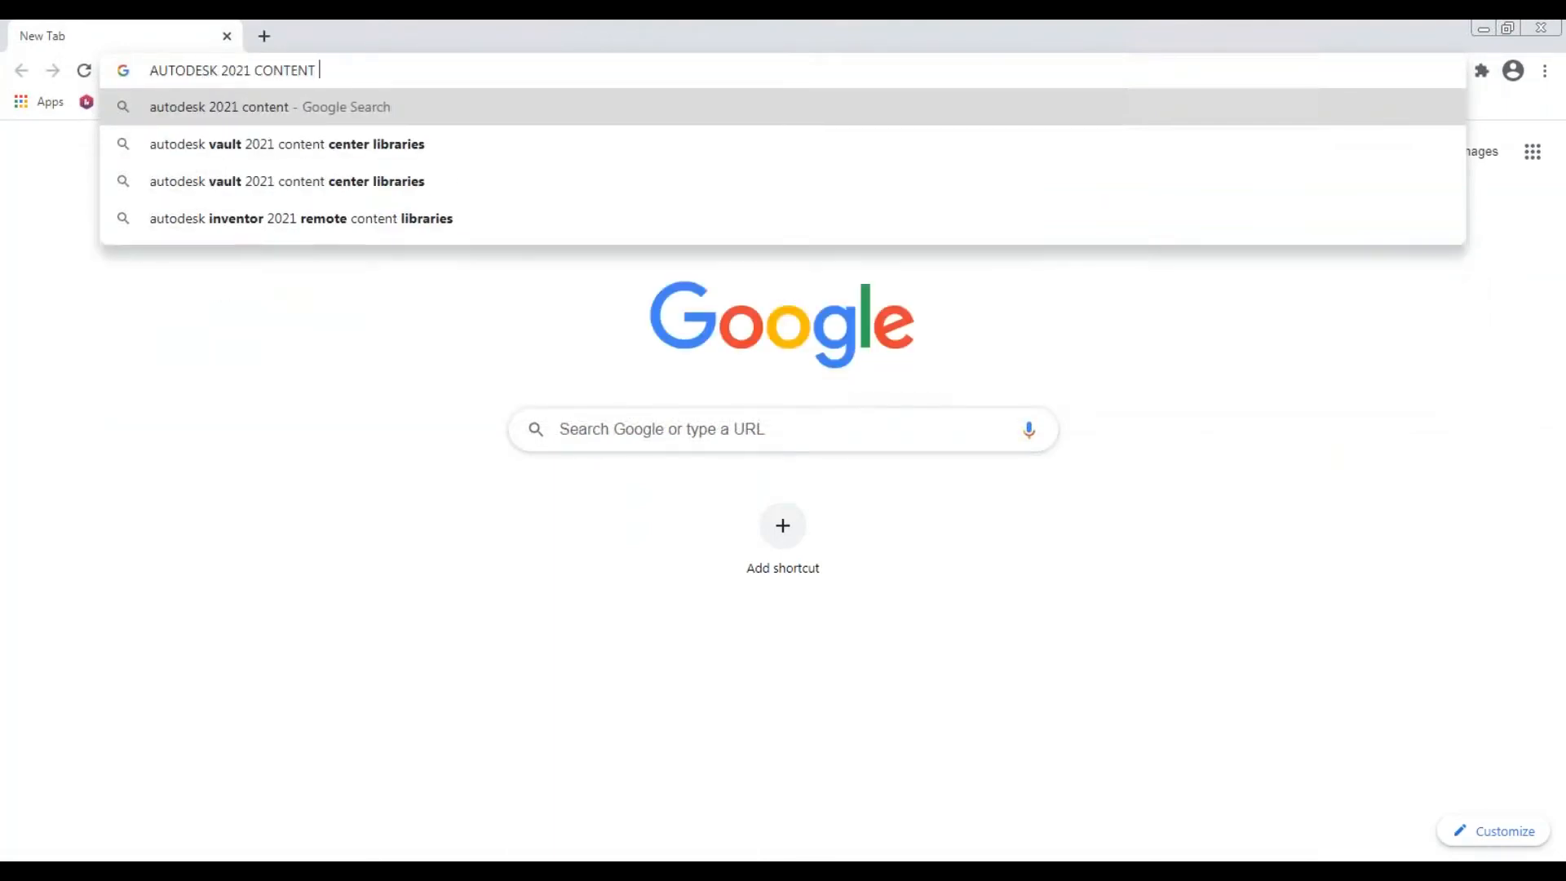
pyautogui.write('LIBRAEY')
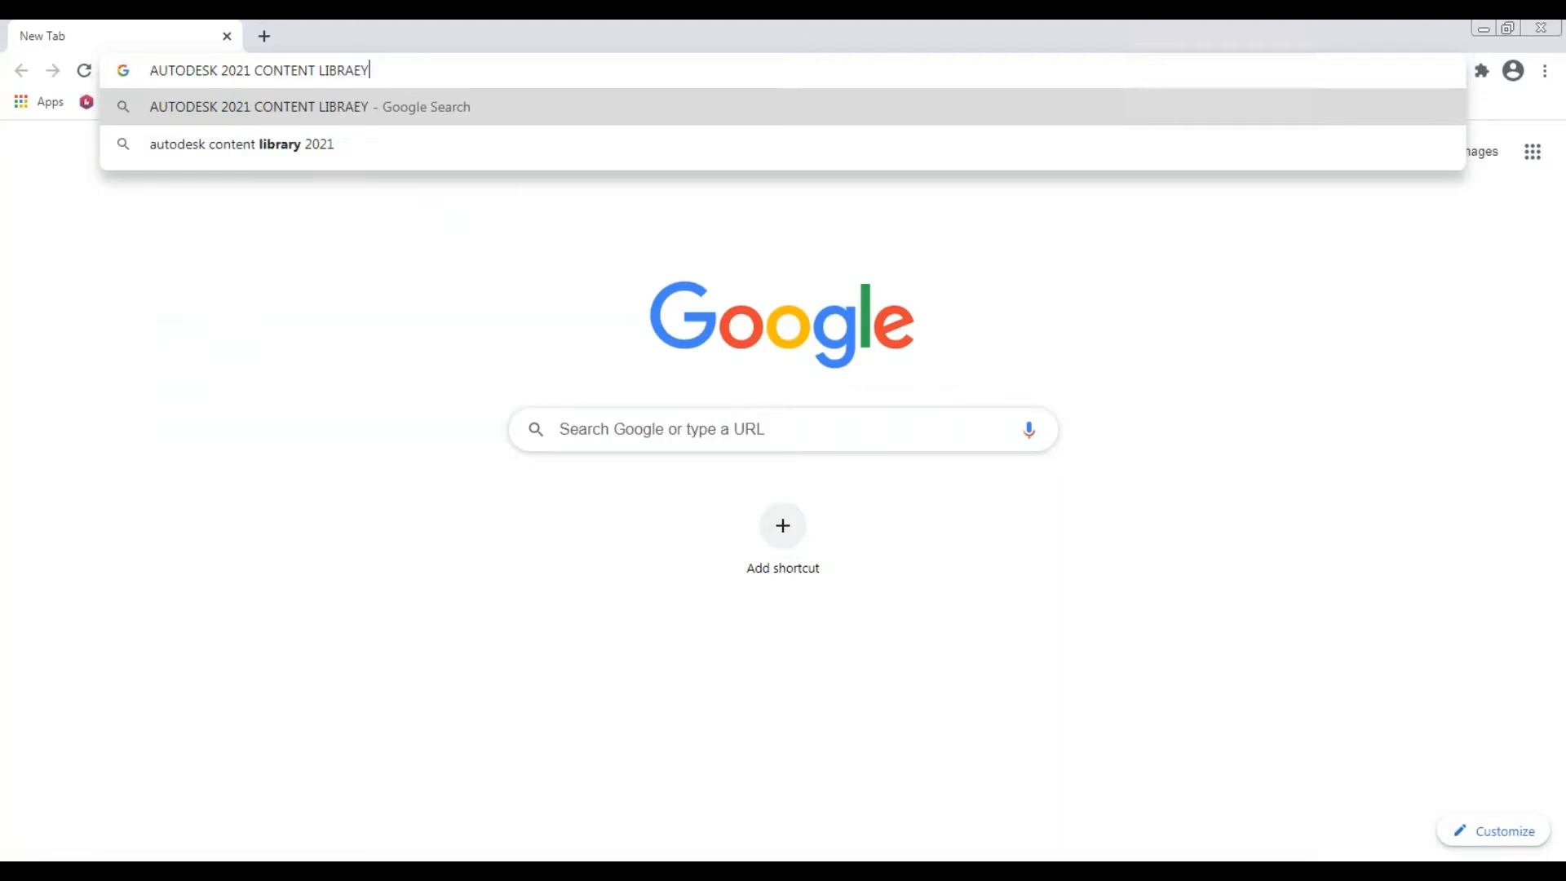
pyautogui.press('BackSpace')
pyautogui.press('BackSpace')
pyautogui.press('BackSpace')
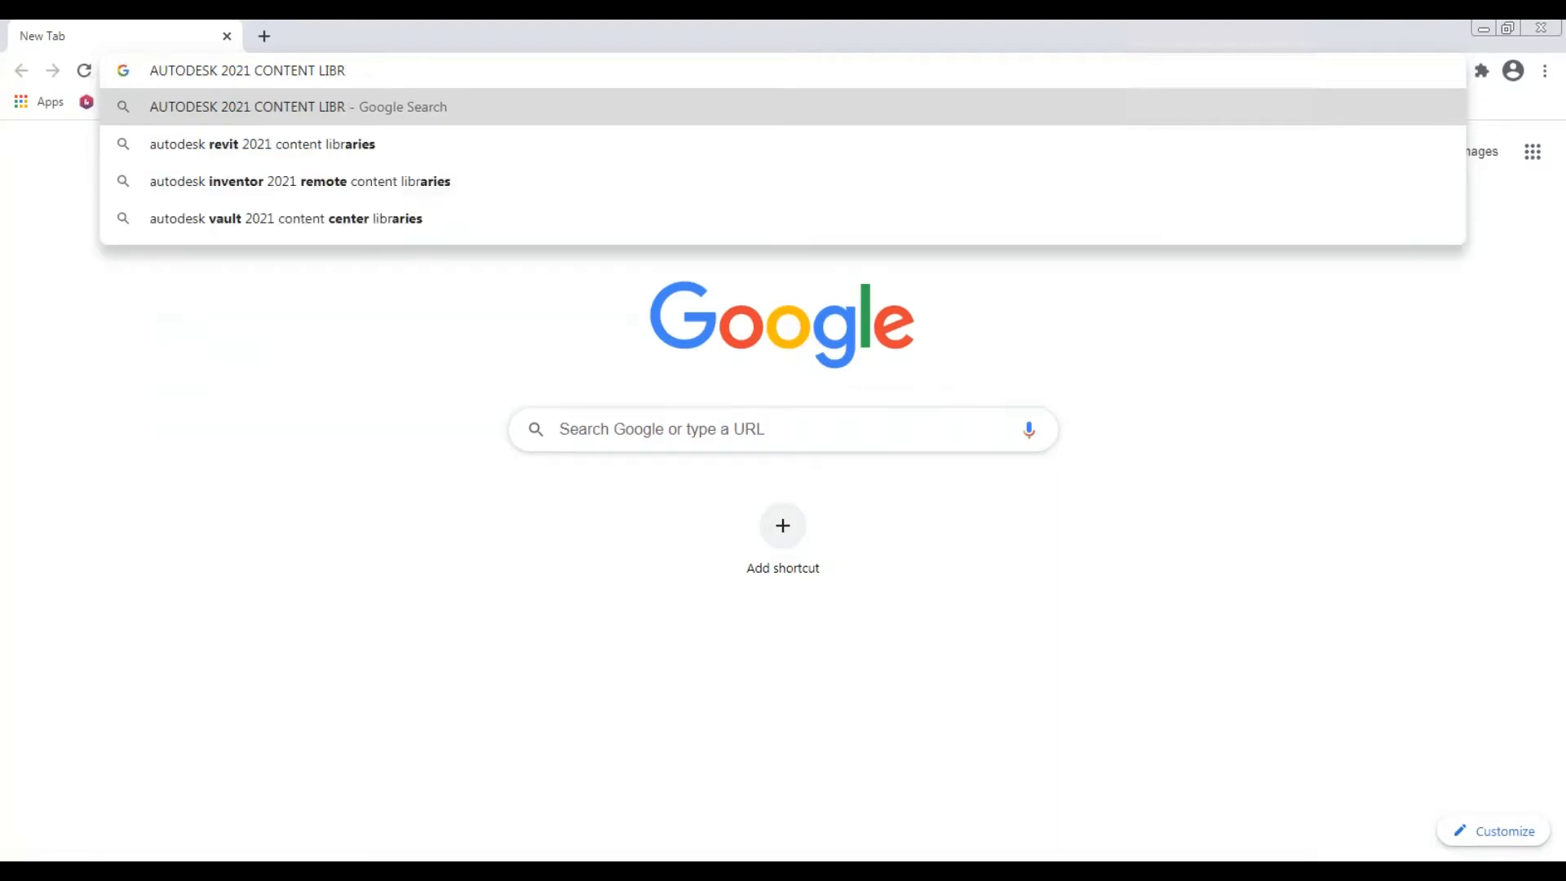
pyautogui.write('ARY')
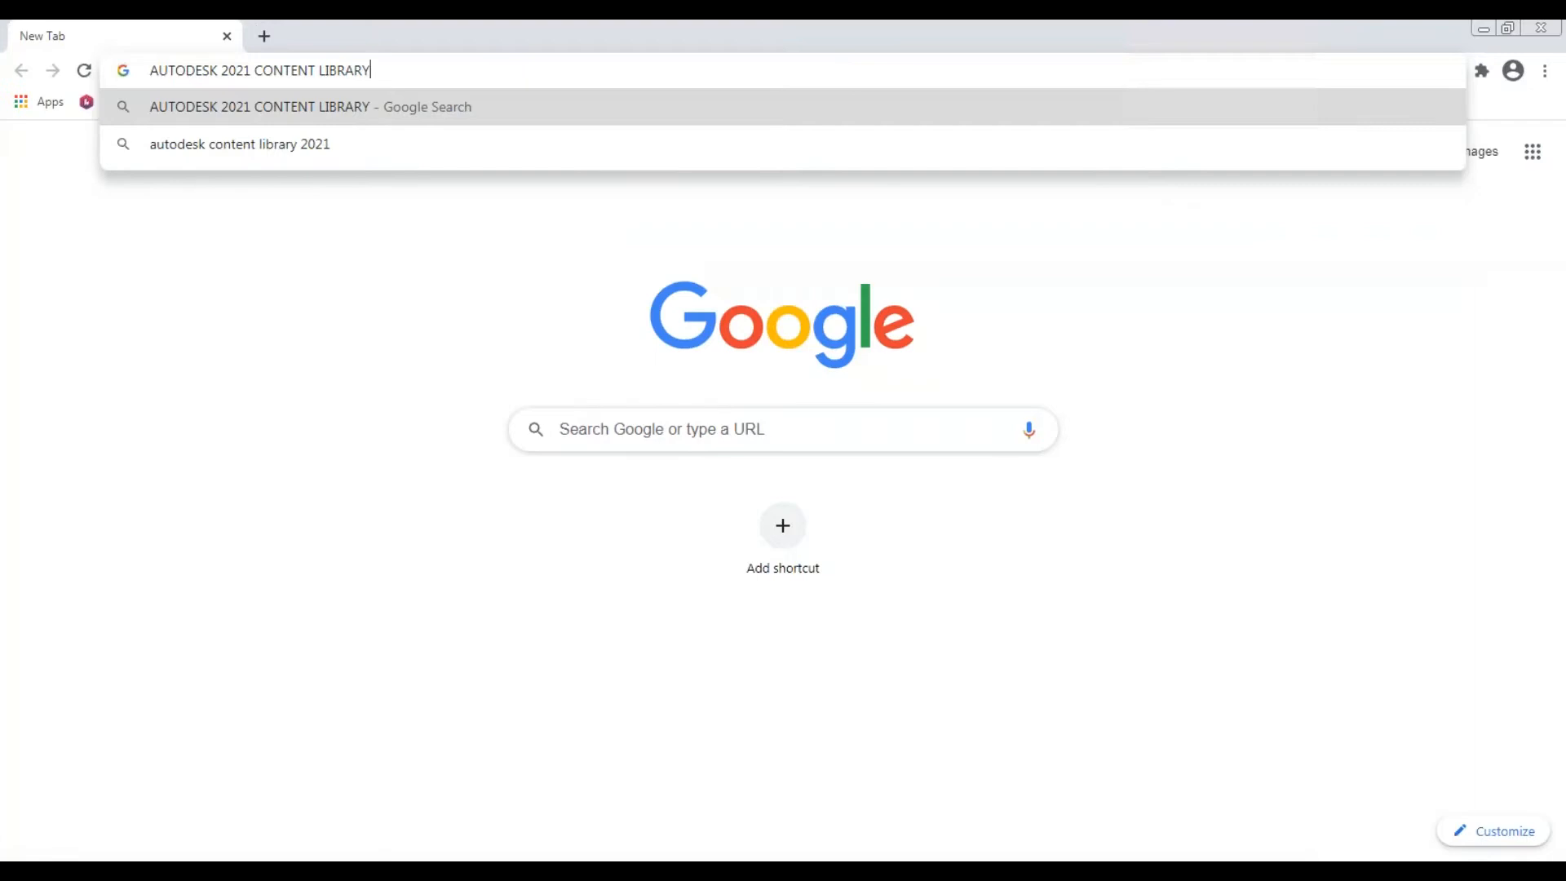
pyautogui.press('Return')
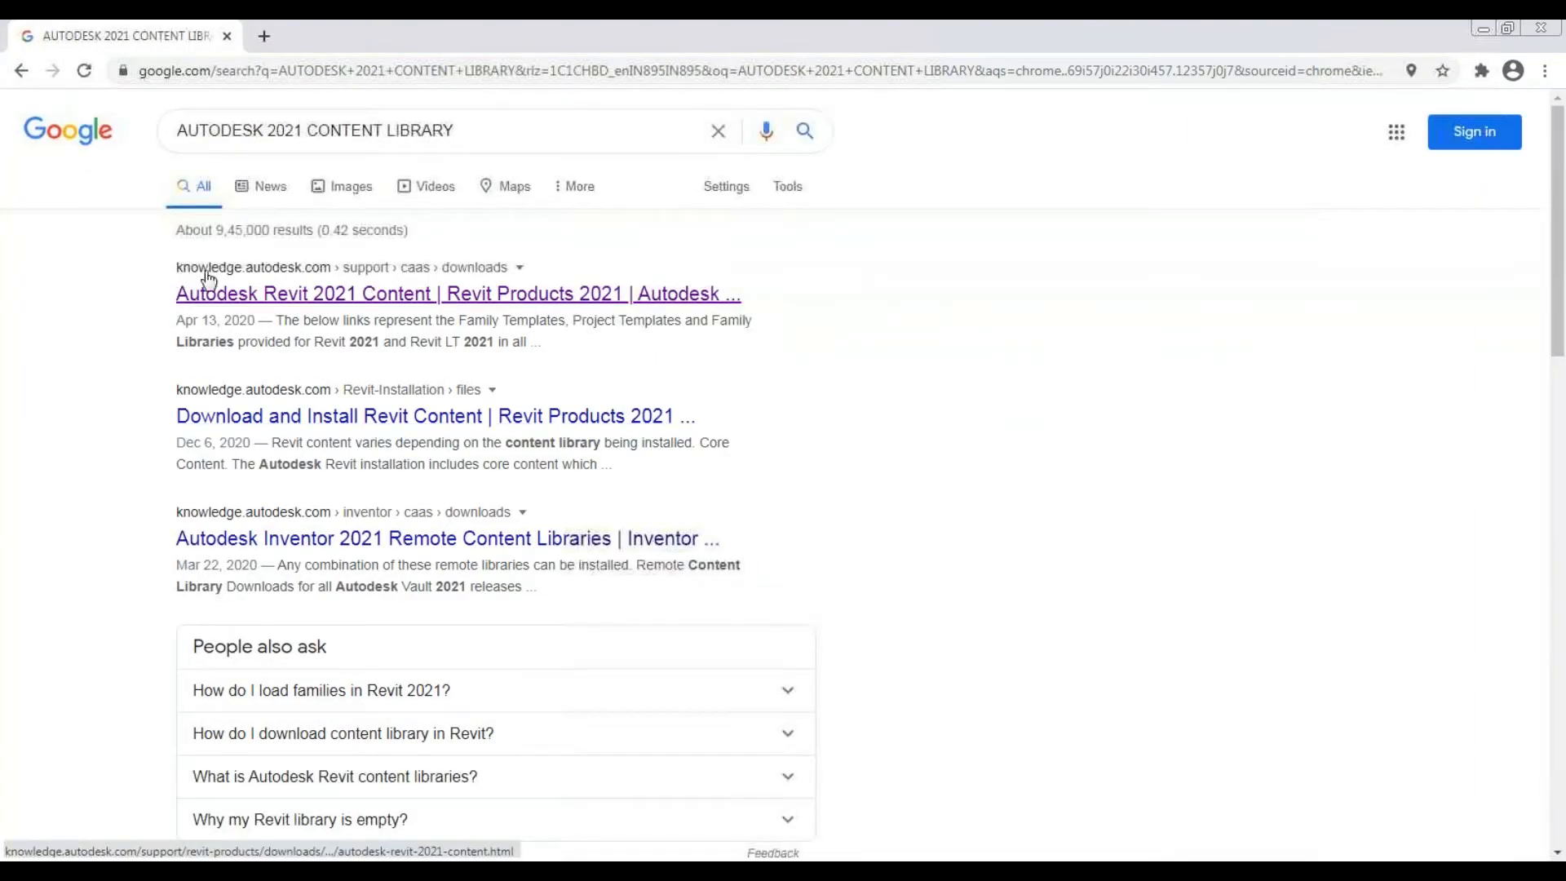
# Open Autodesk's Revit 2021 Content page and download the English - India RVT2021_IND_Libraries.exe installer
pyautogui.click(337, 296)
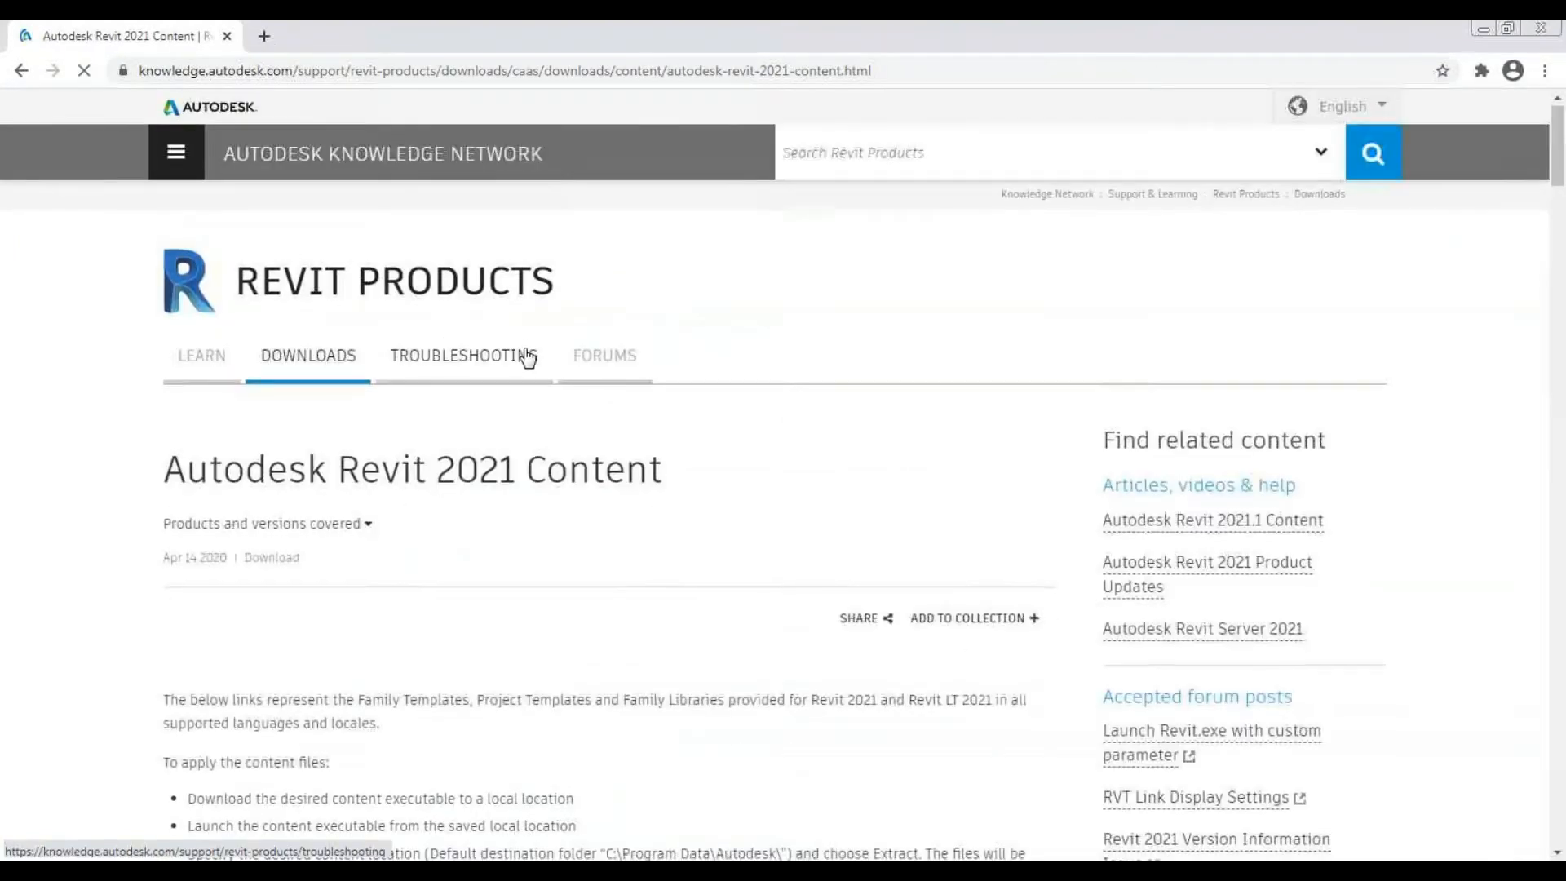
pyautogui.scroll(-5, 619, 456)
pyautogui.scroll(-8, 634, 488)
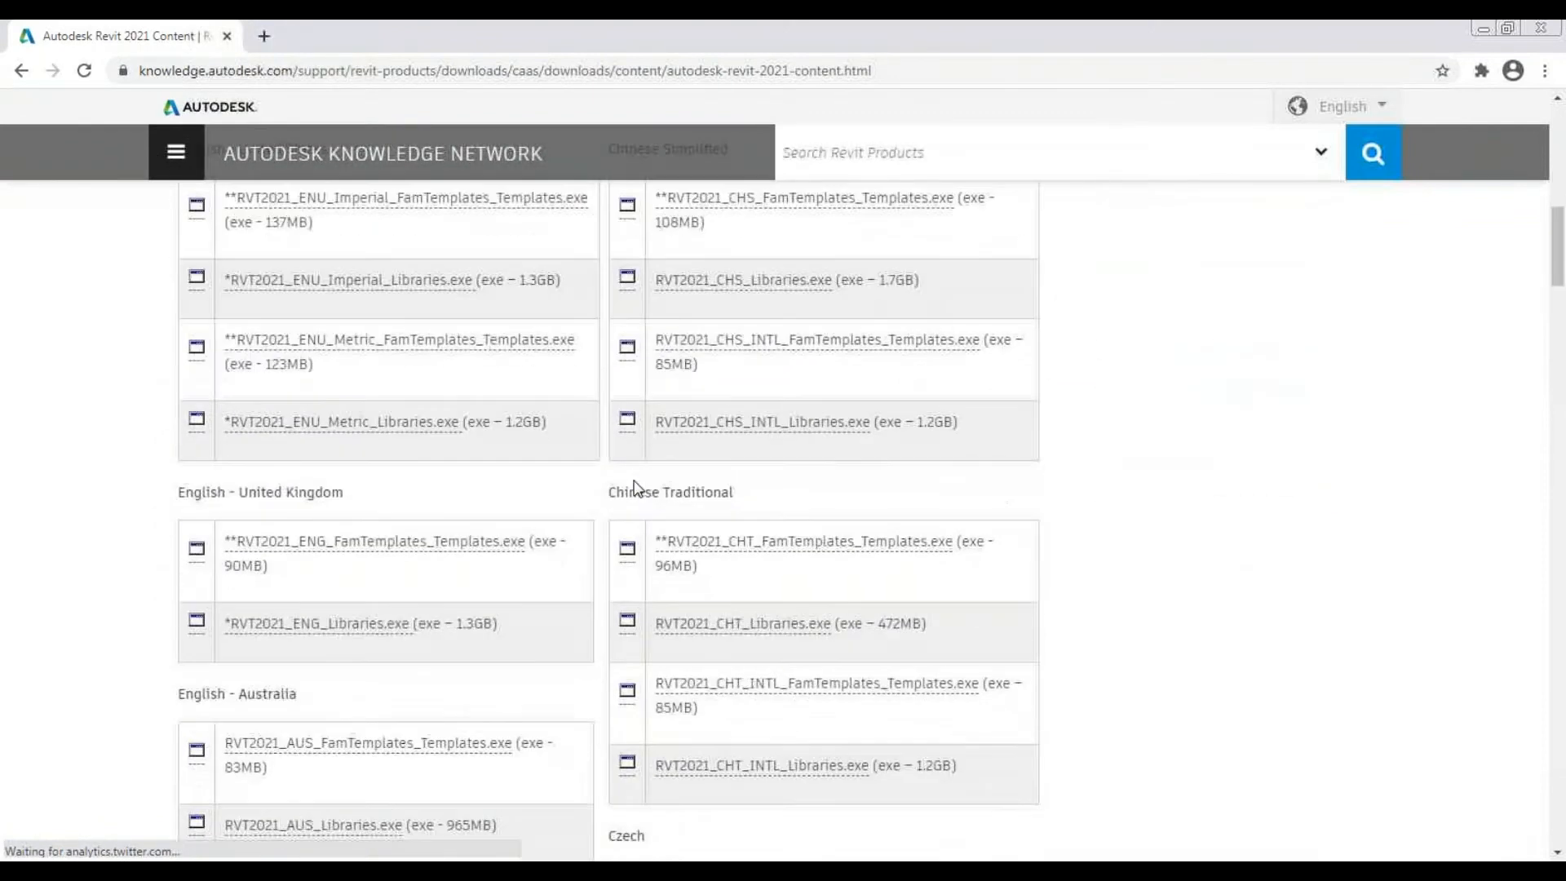
pyautogui.scroll(5, 633, 490)
pyautogui.scroll(-1, 616, 505)
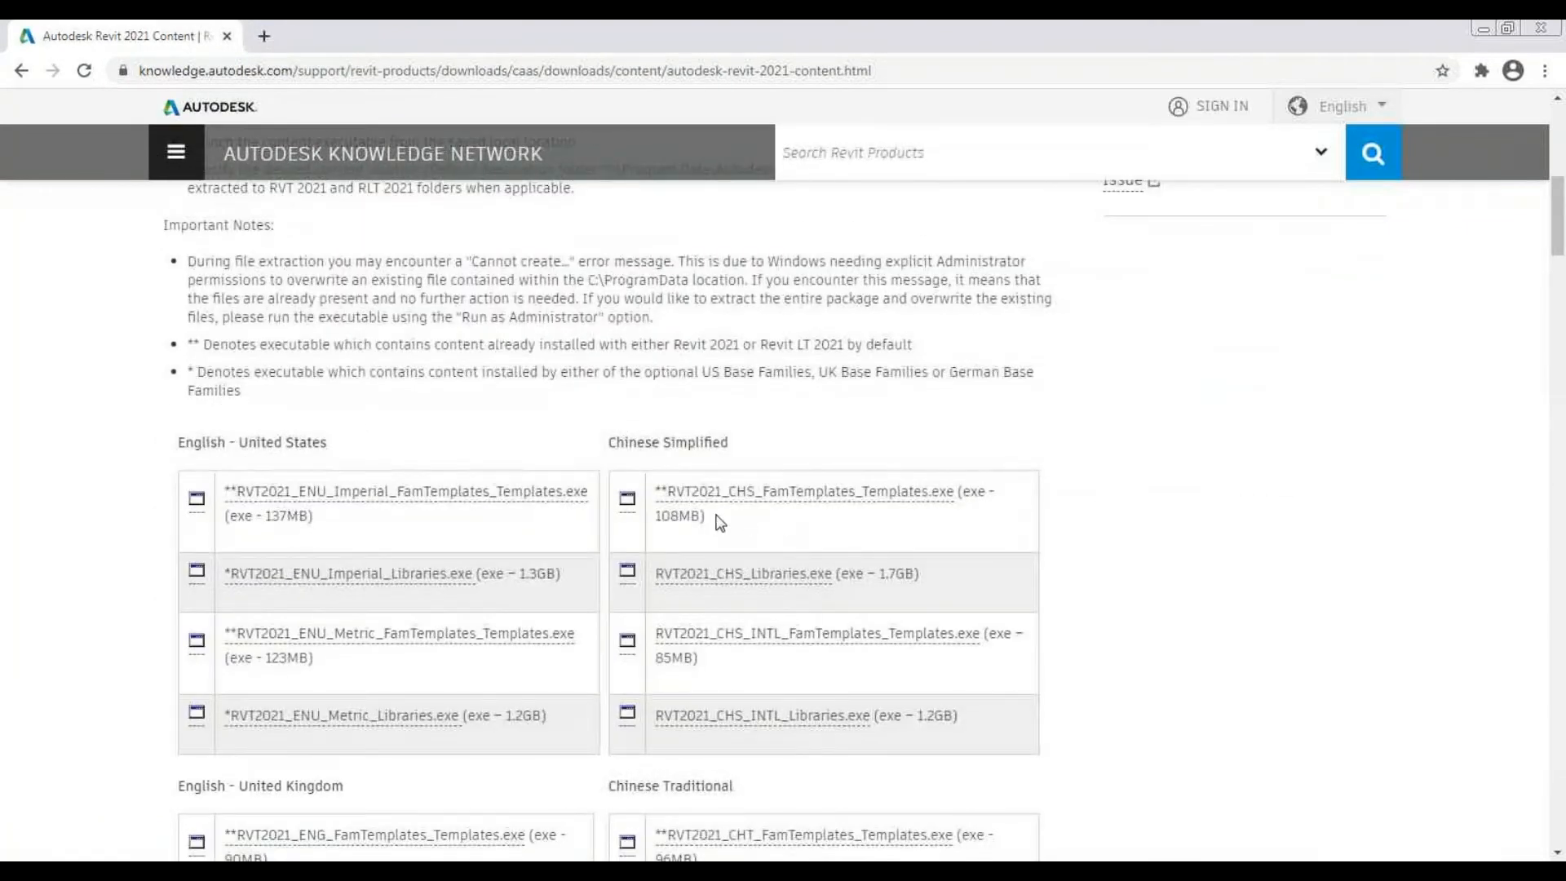
pyautogui.scroll(-2, 713, 516)
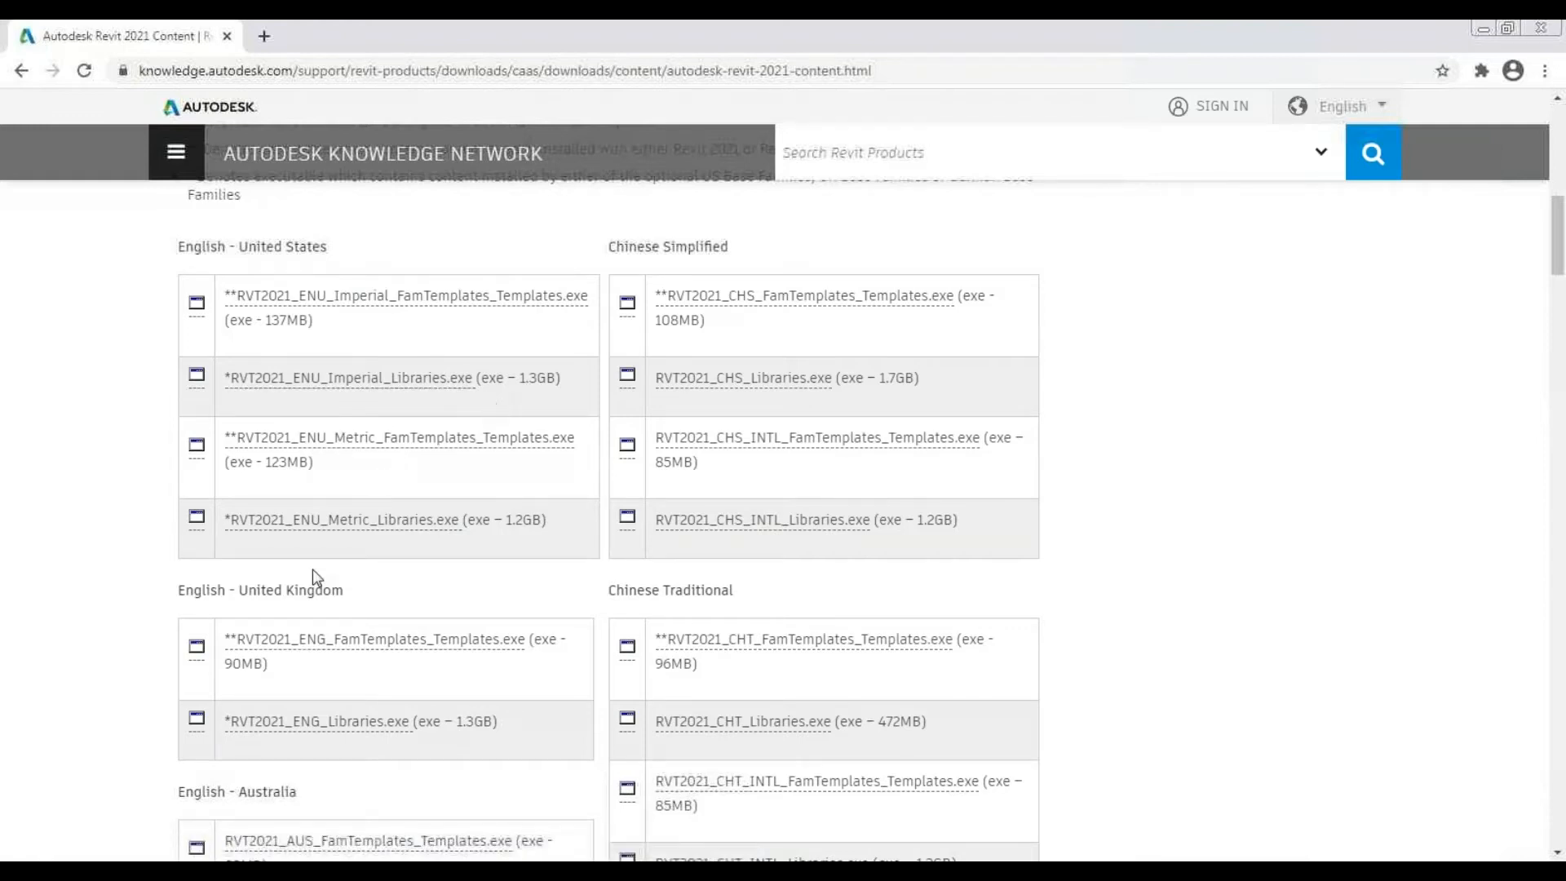
pyautogui.scroll(-7, 483, 514)
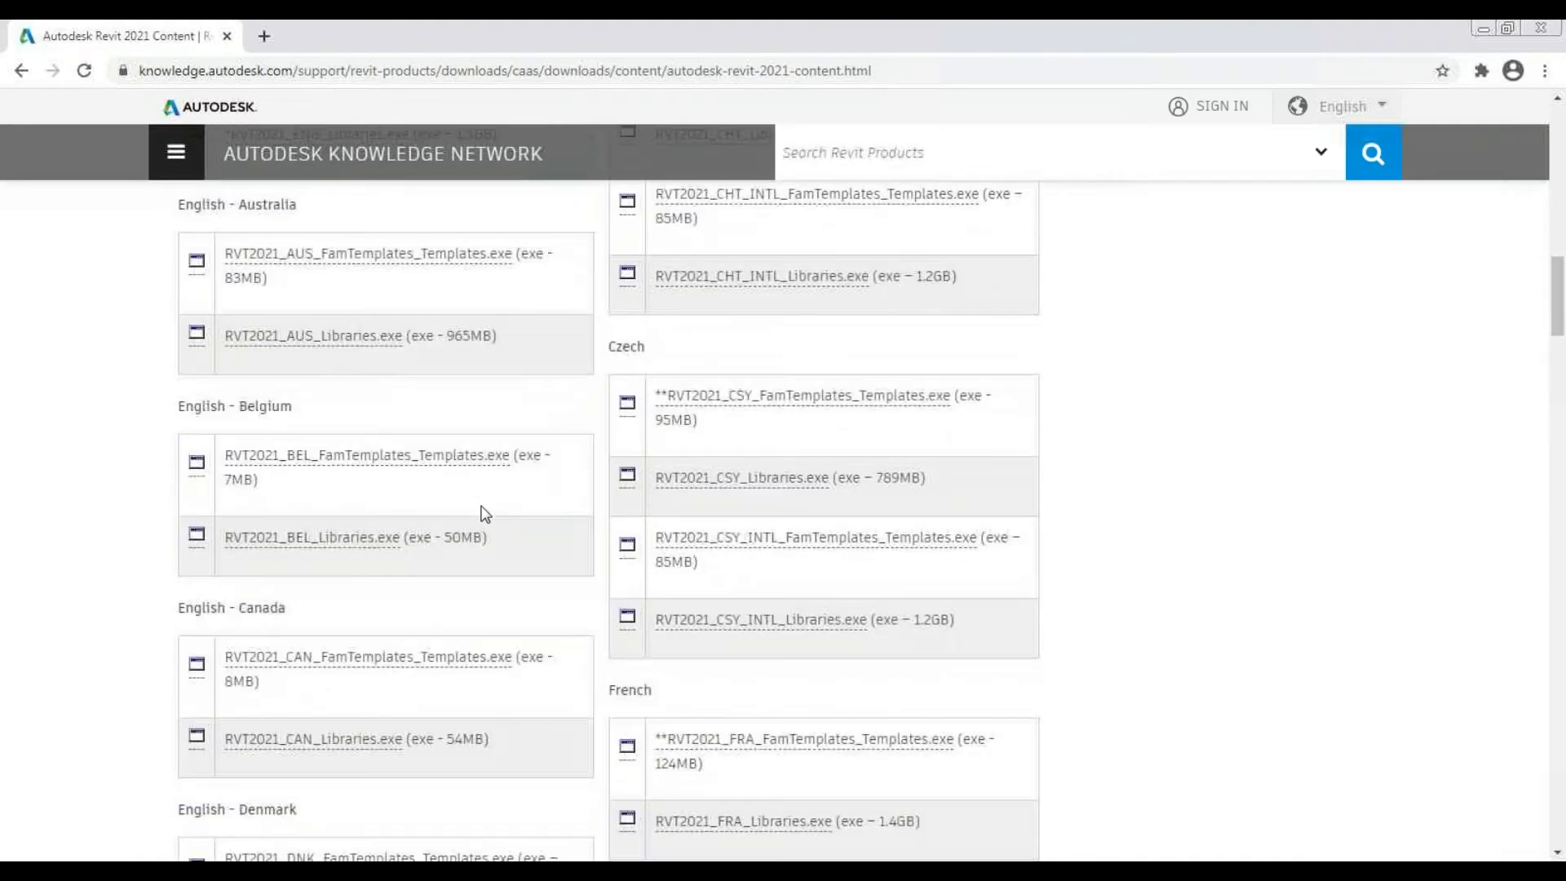
pyautogui.scroll(-2, 629, 540)
pyautogui.scroll(-6, 795, 534)
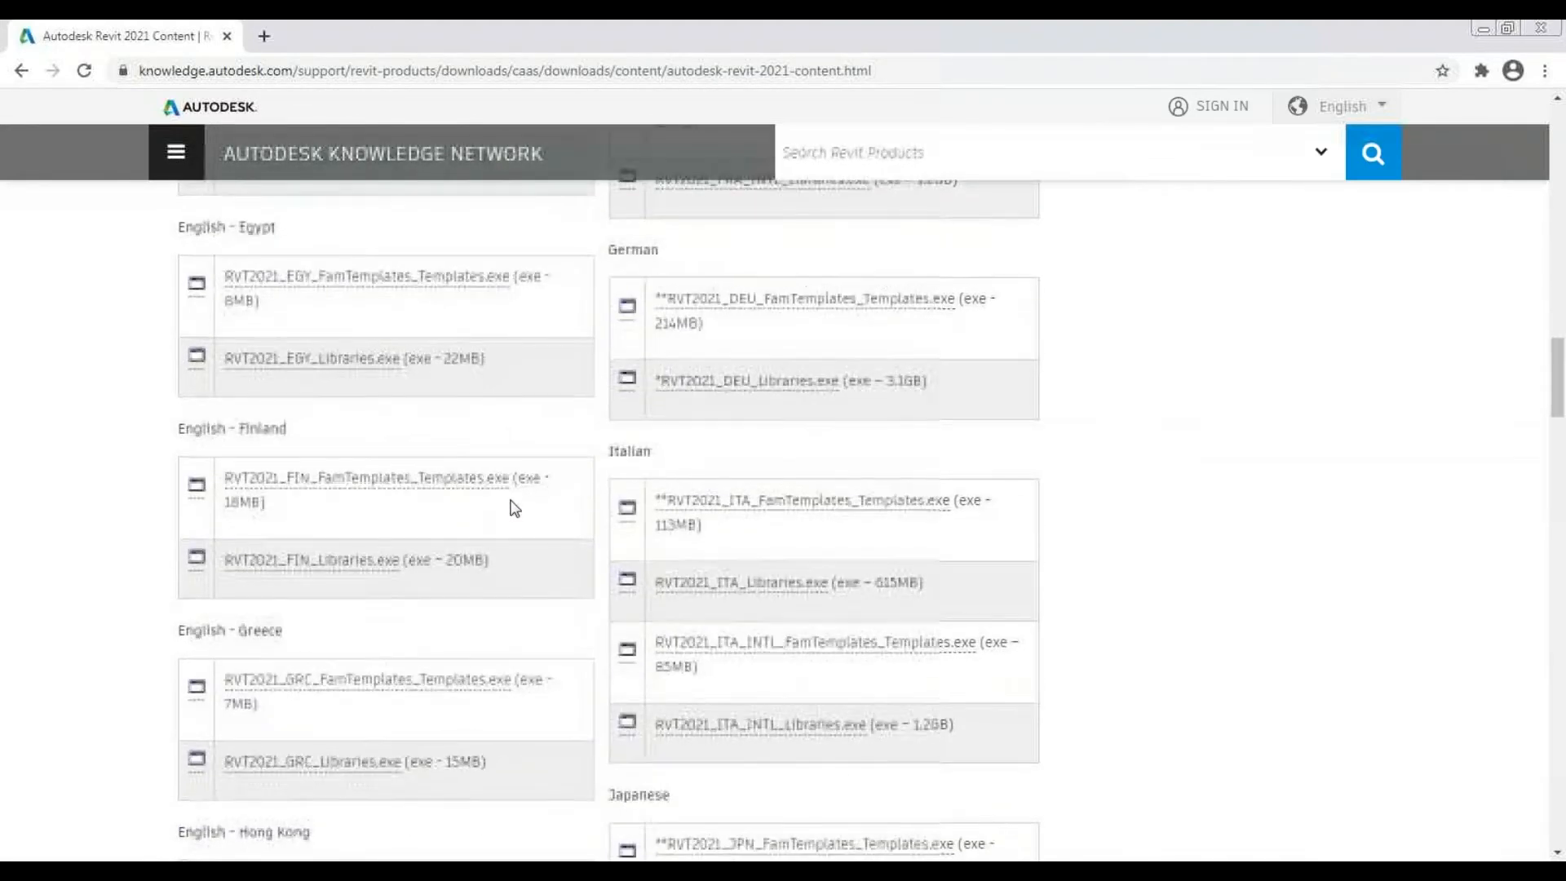
pyautogui.scroll(-3, 514, 522)
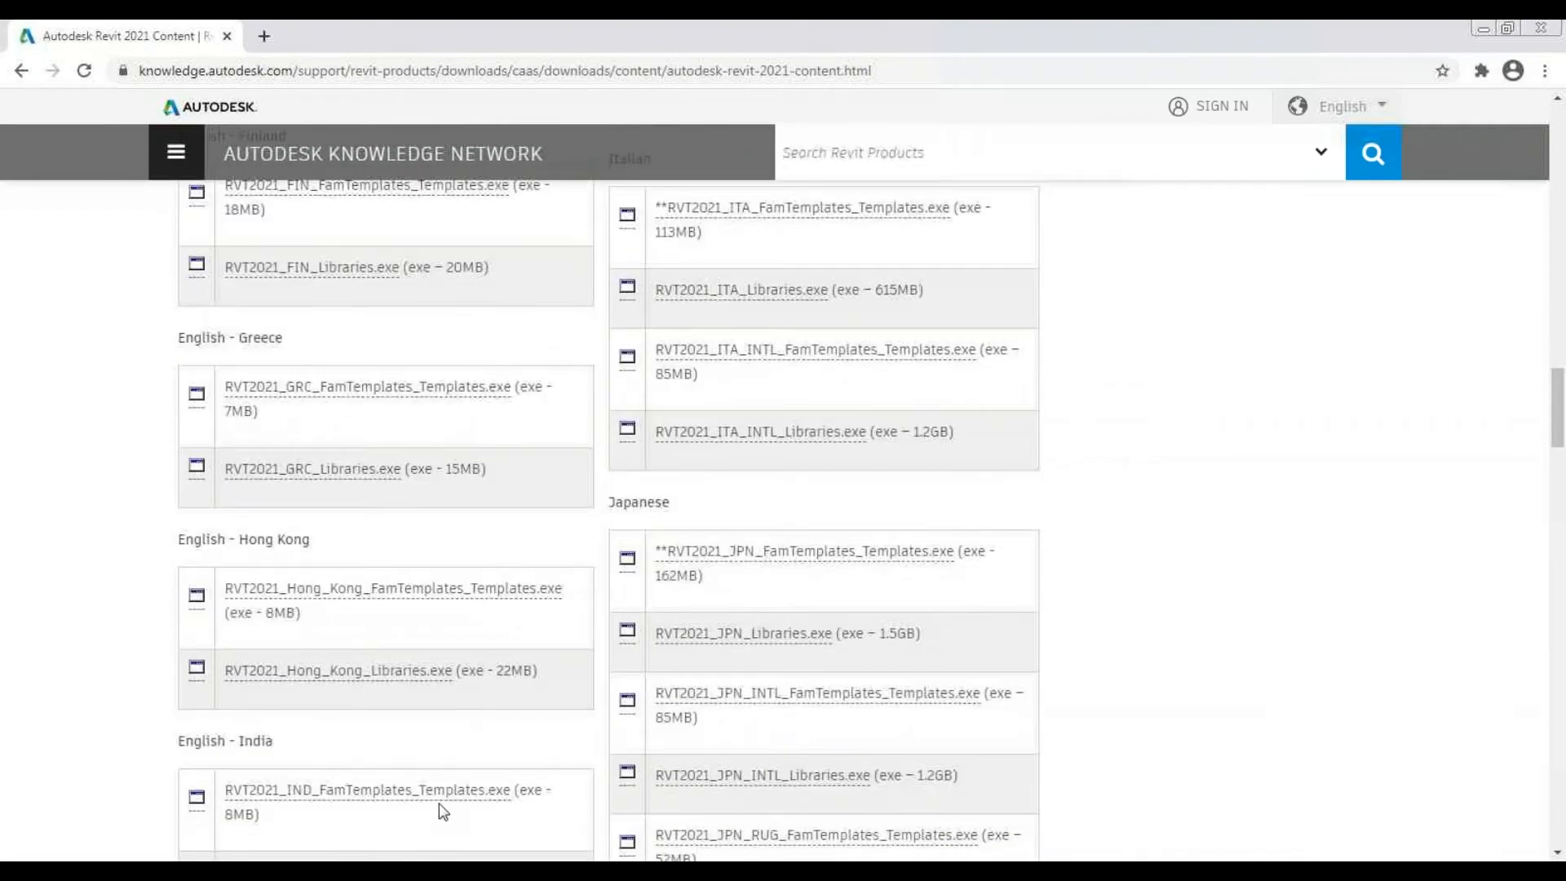
pyautogui.scroll(-2, 297, 705)
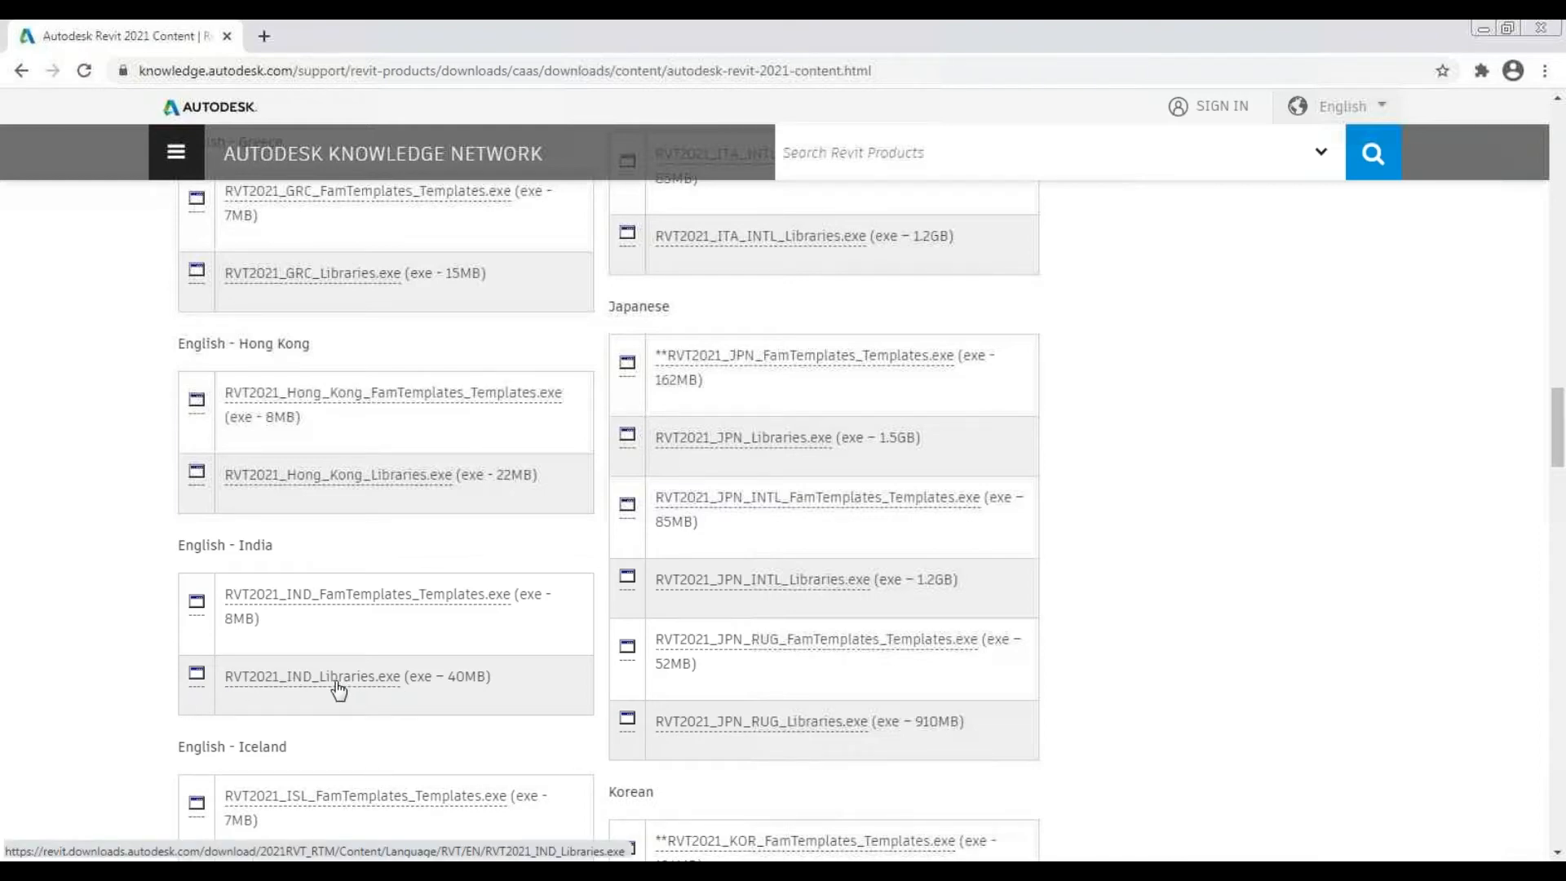
pyautogui.click(335, 683)
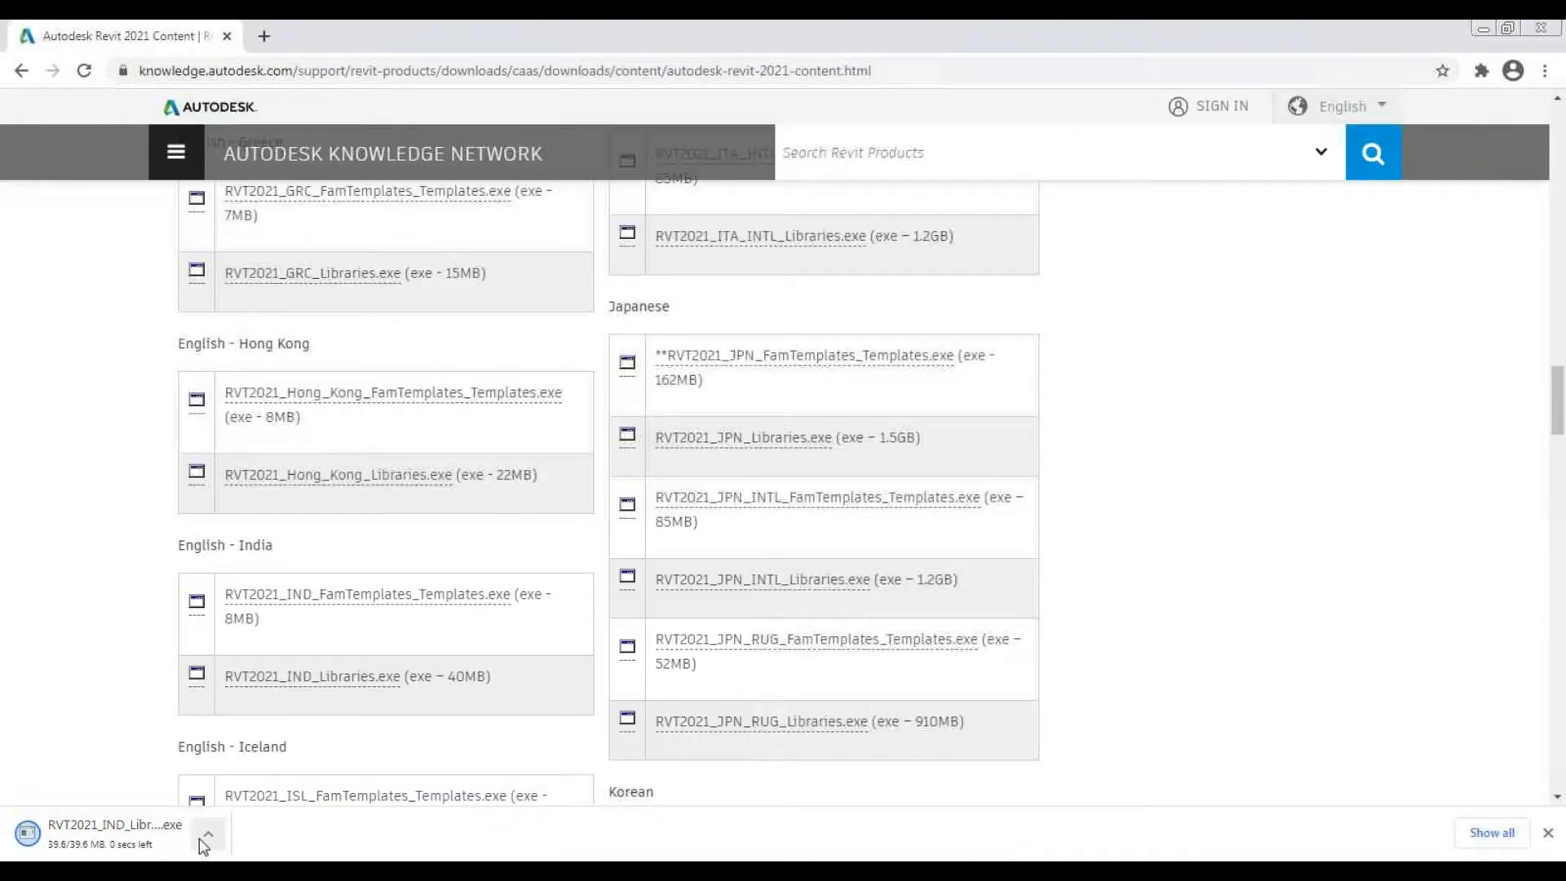
pyautogui.click(204, 840)
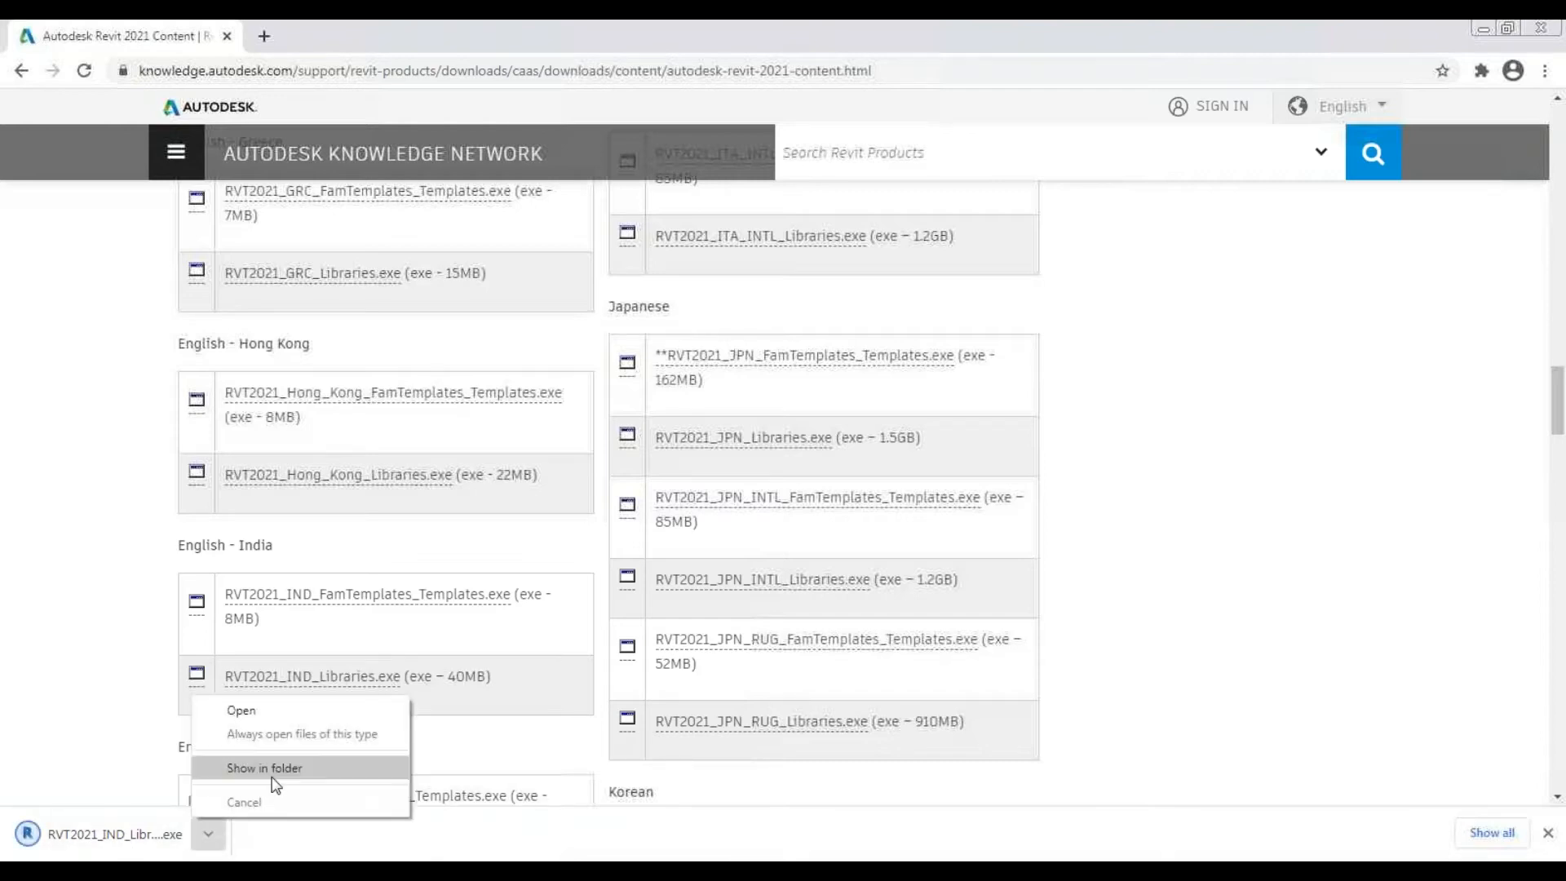
pyautogui.click(271, 767)
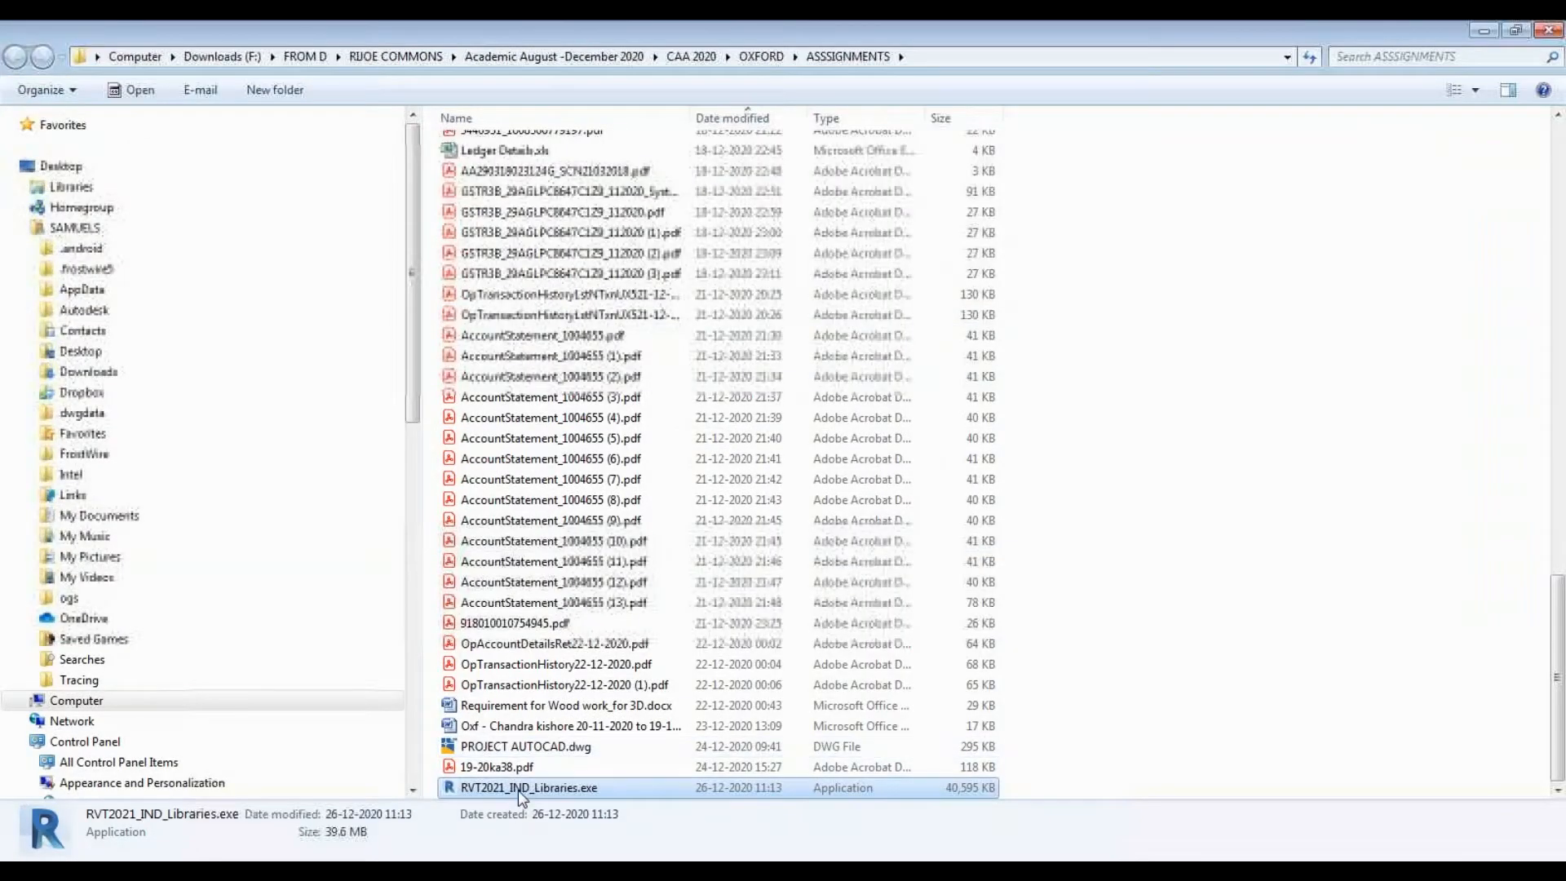
pyautogui.doubleClick(516, 788)
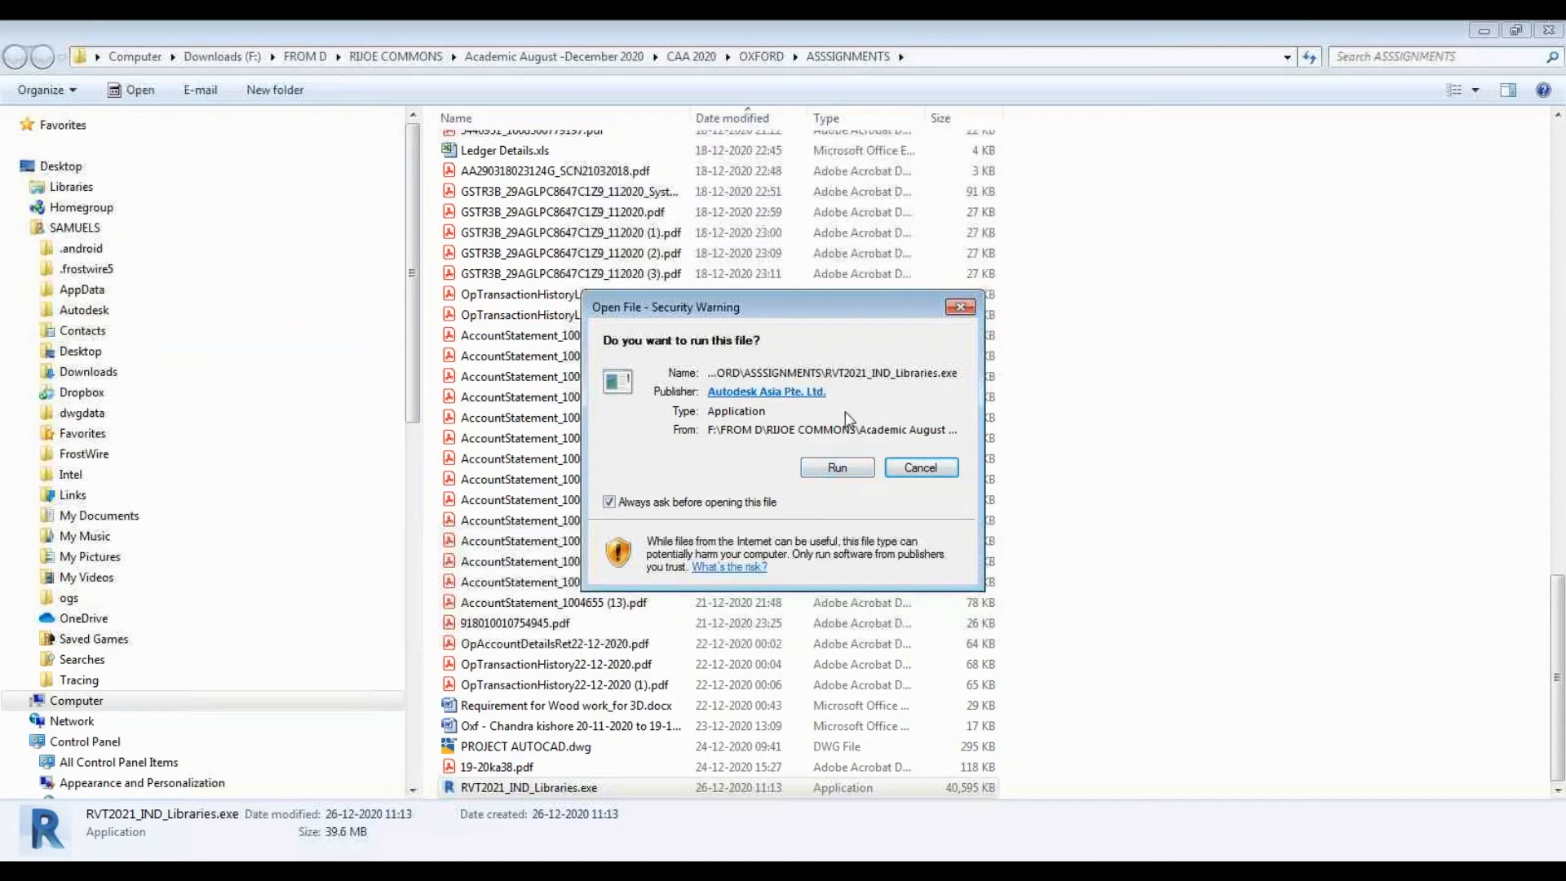
pyautogui.click(933, 472)
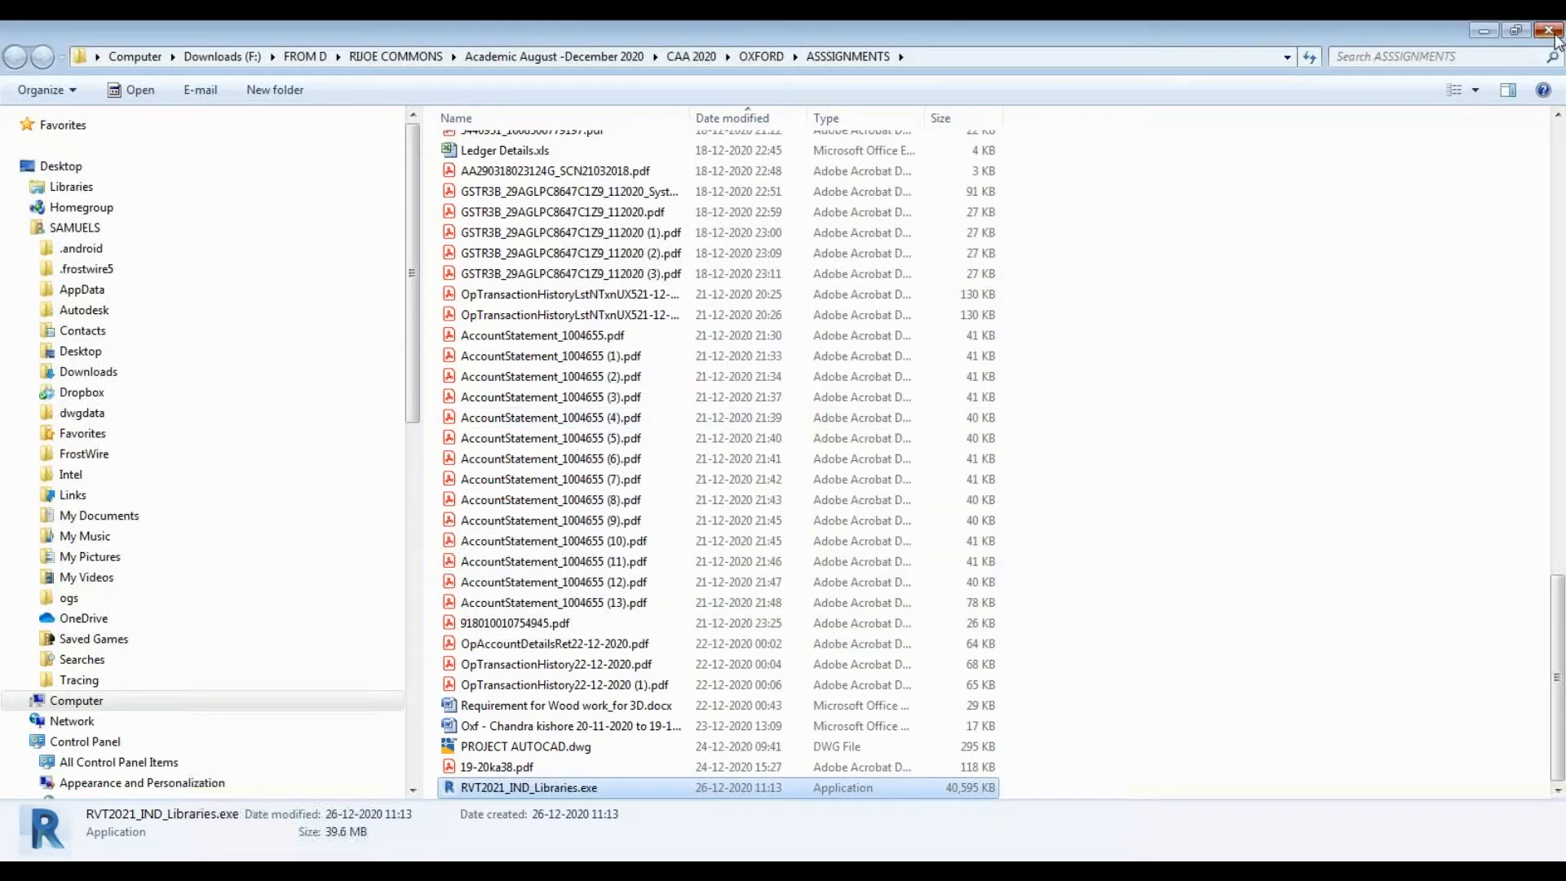
pyautogui.click(1548, 30)
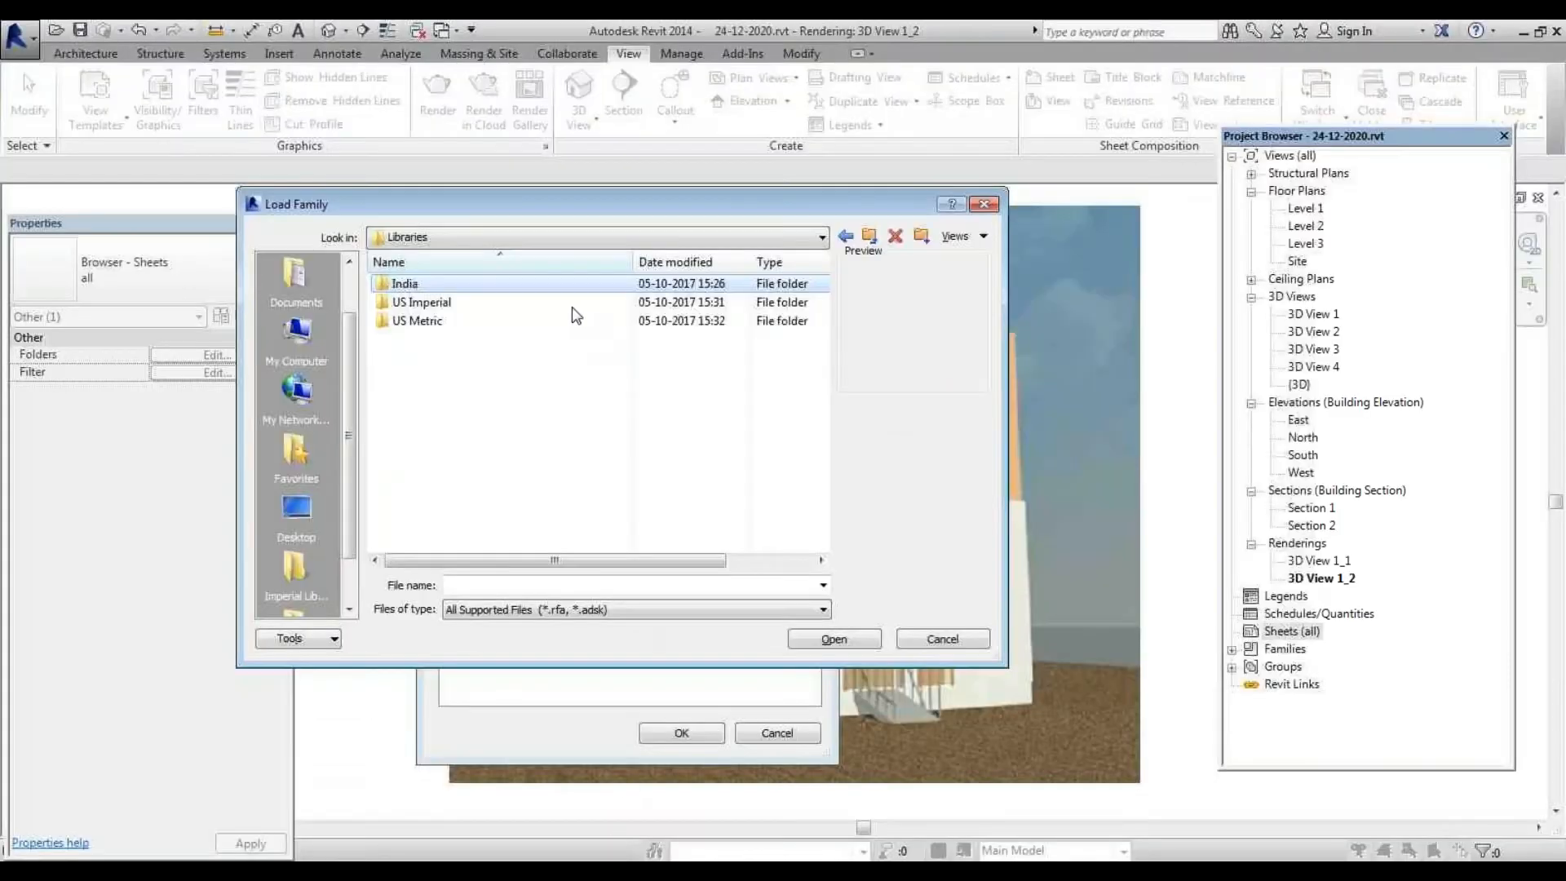
# In Load Family, browse to the Autodesk folder under ProgramData through the Look in list
pyautogui.click(577, 243)
pyautogui.scroll(2, 547, 326)
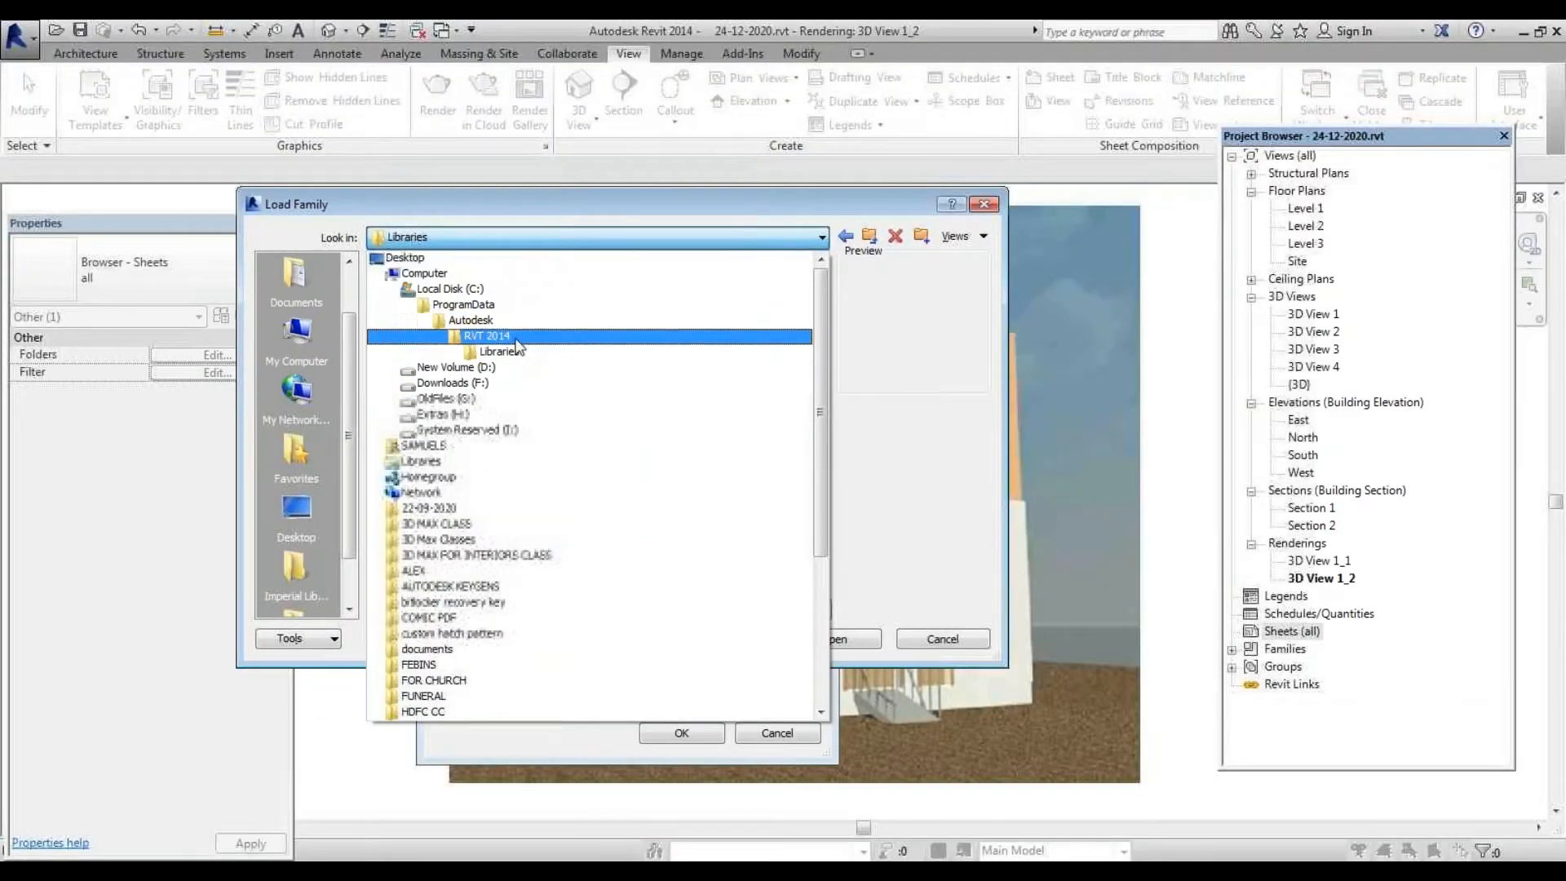
pyautogui.click(479, 321)
pyautogui.scroll(-3, 460, 490)
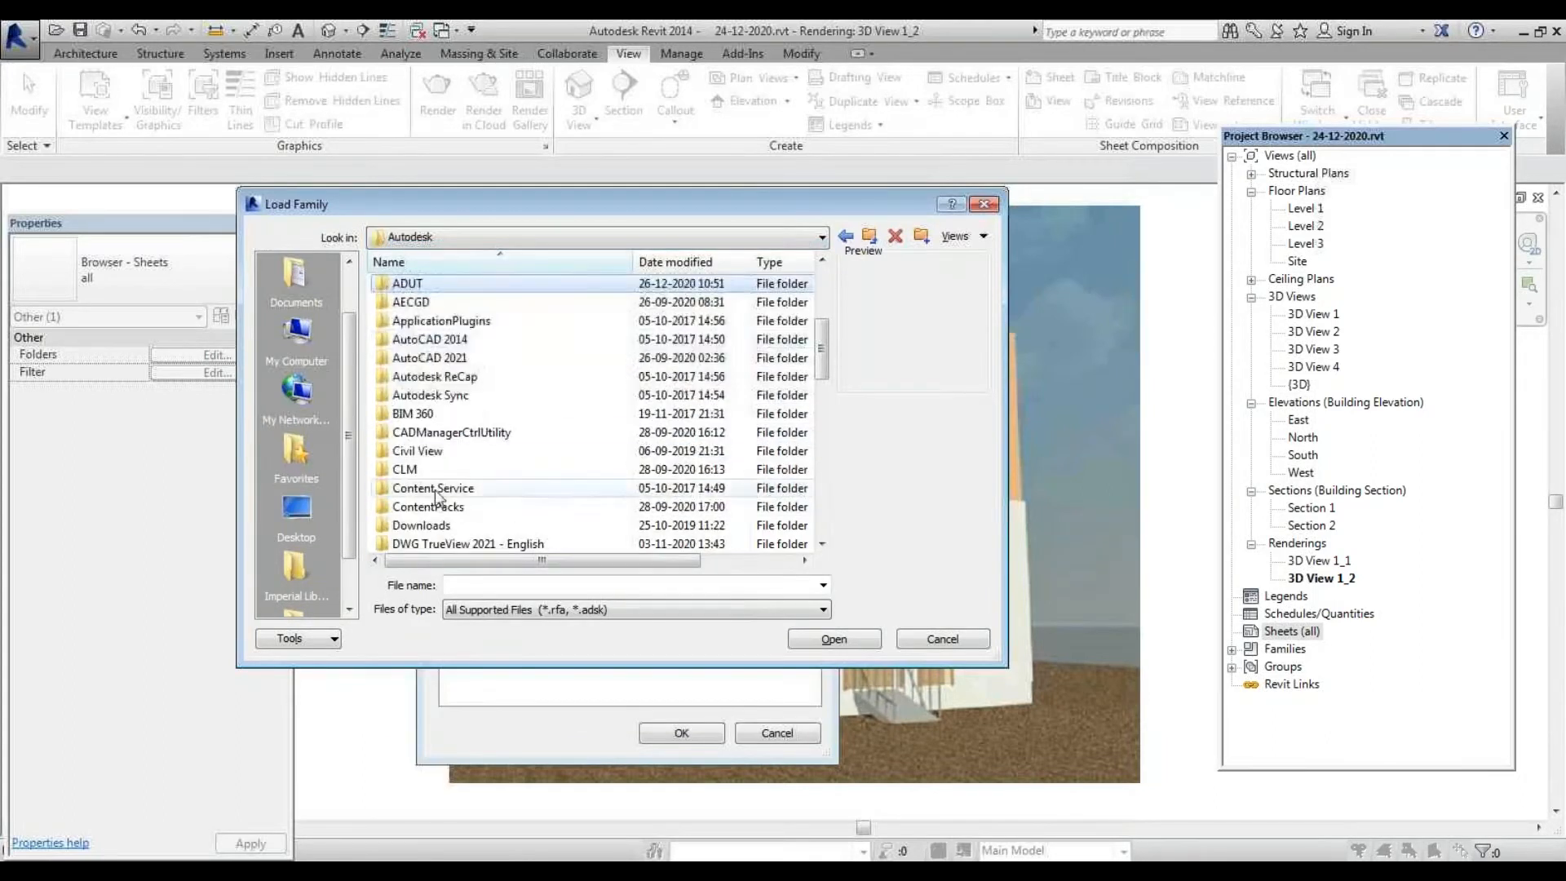
pyautogui.scroll(1, 438, 495)
pyautogui.doubleClick(497, 414)
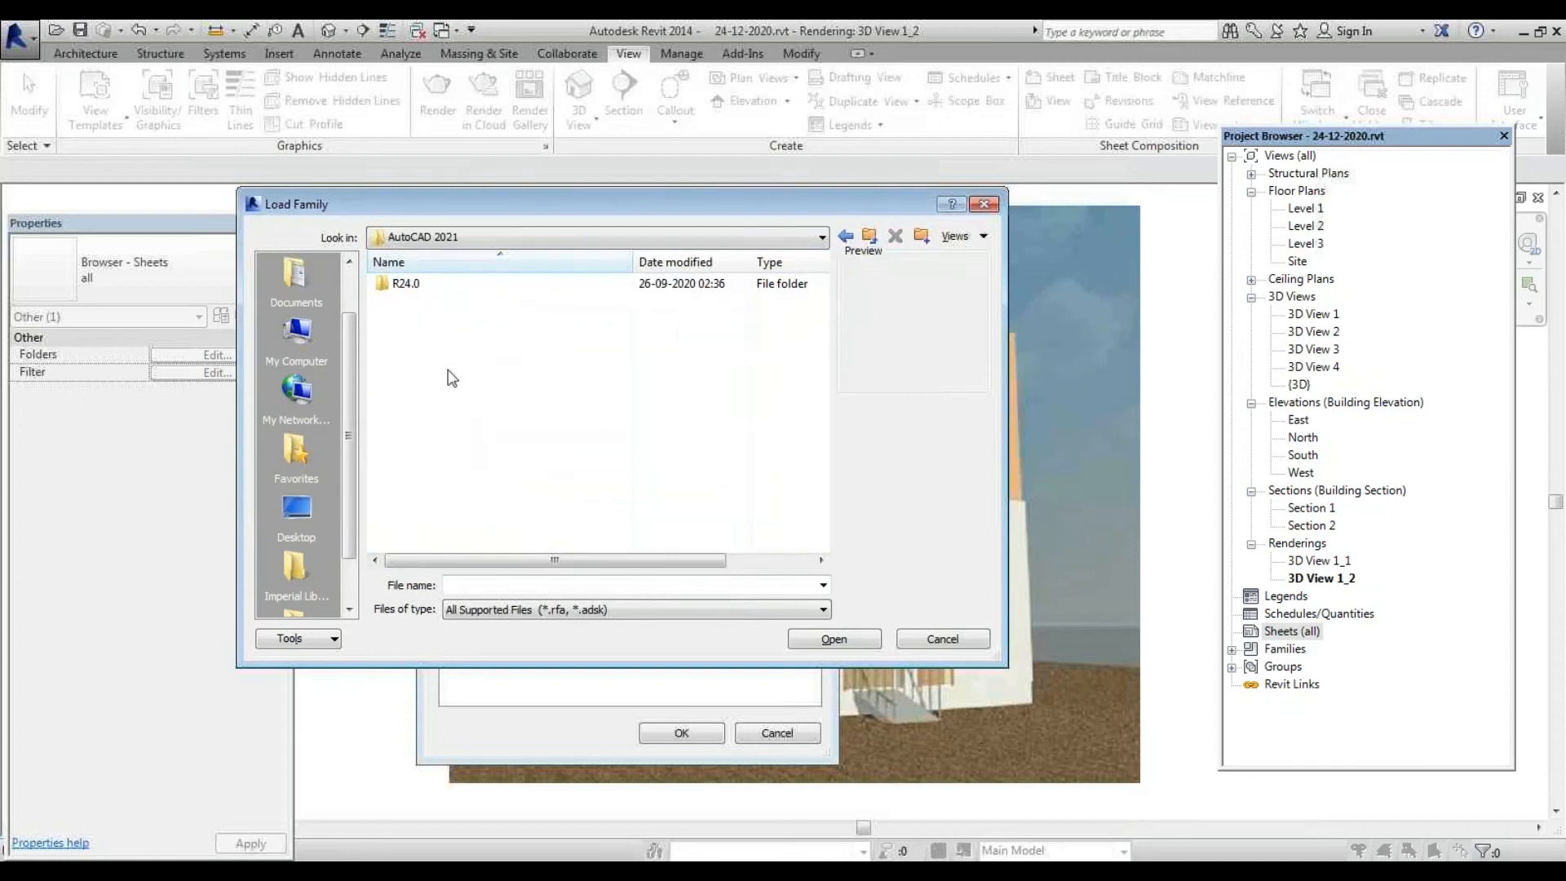
# Return to the Autodesk folder and open RVT 2021 > Libraries to view its language folders
pyautogui.click(540, 237)
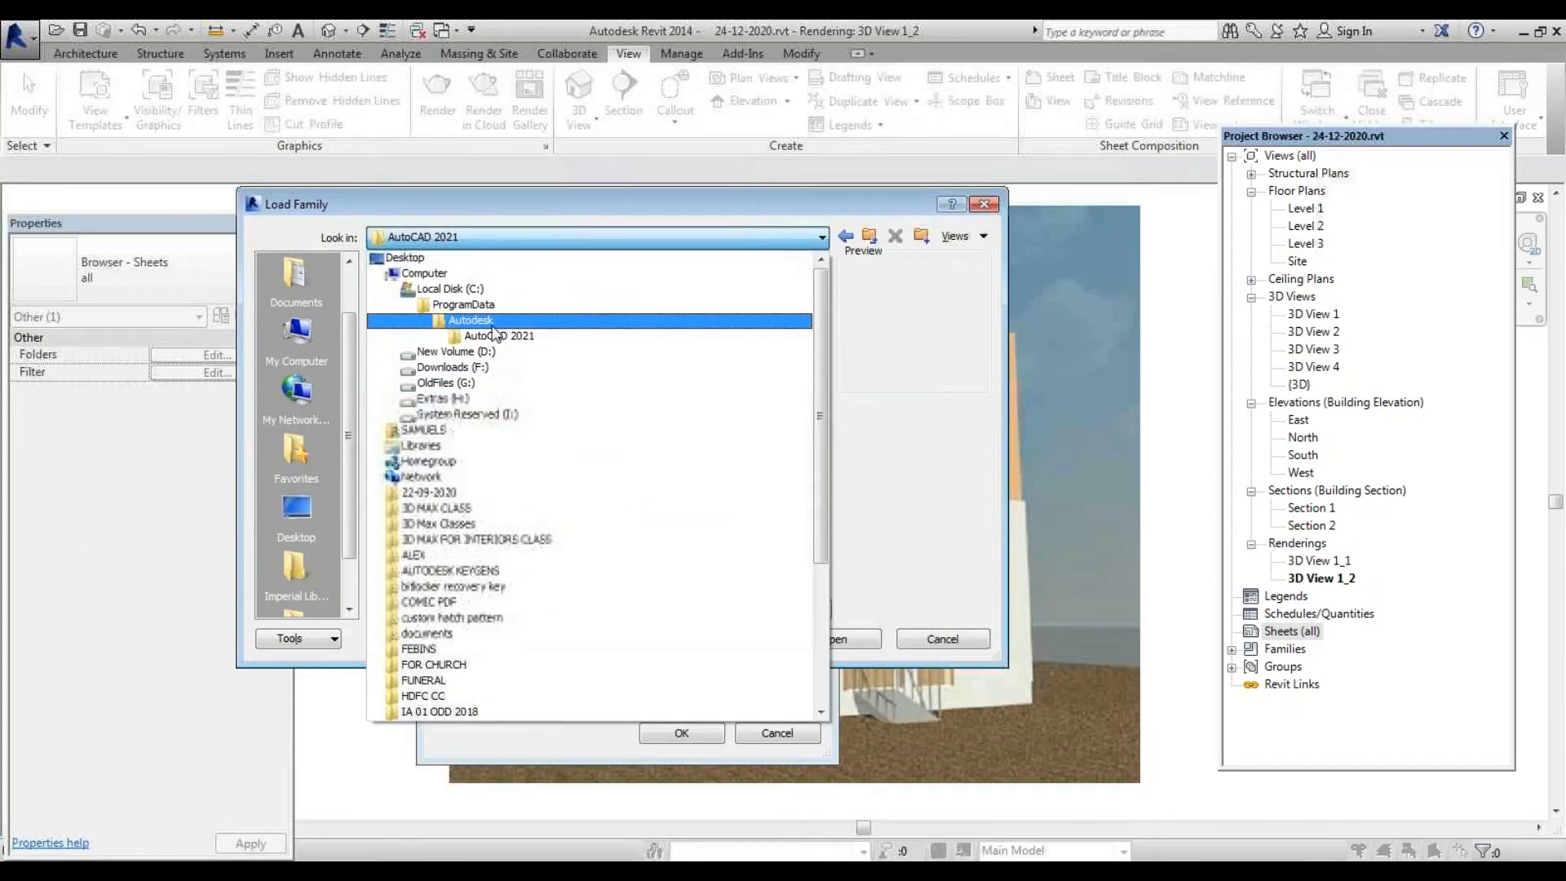
pyautogui.click(492, 322)
pyautogui.scroll(-5, 434, 542)
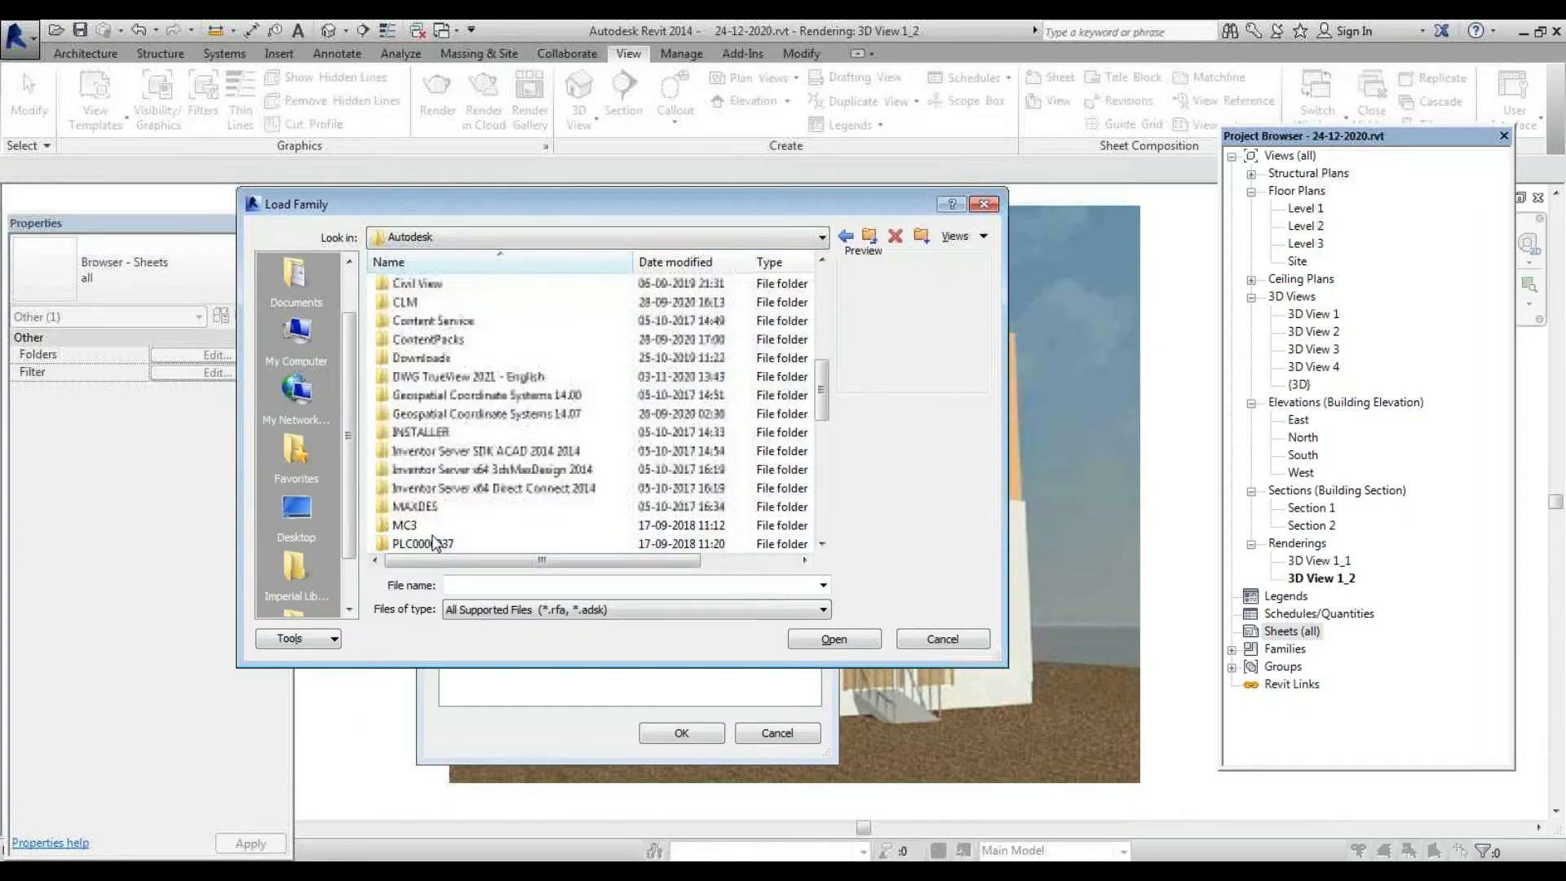
pyautogui.scroll(-8, 428, 539)
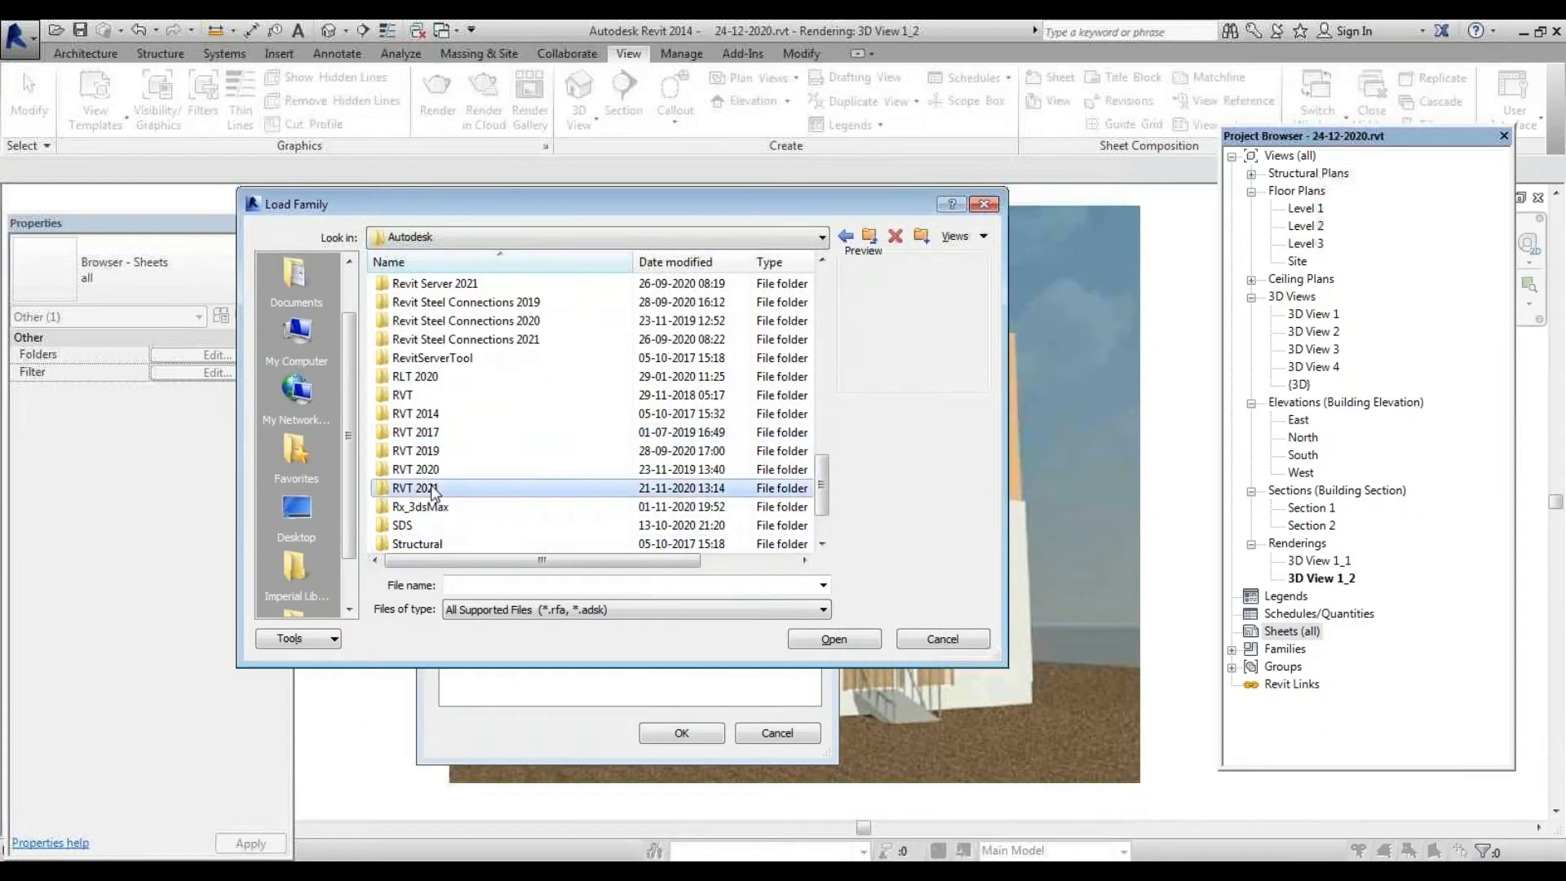
pyautogui.doubleClick(433, 490)
pyautogui.doubleClick(420, 341)
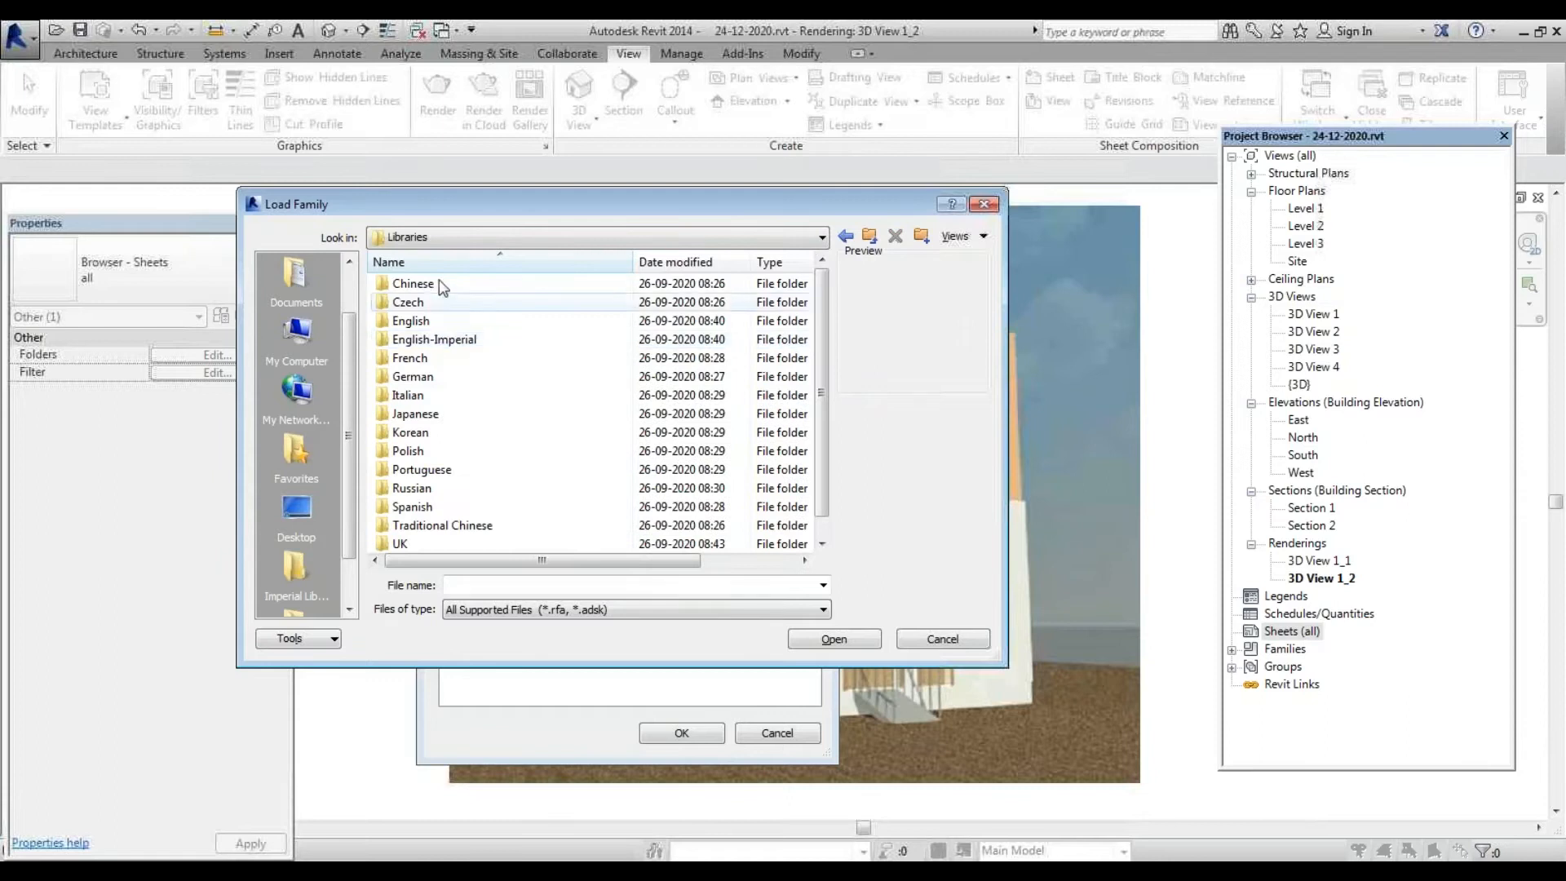
pyautogui.scroll(-1, 454, 449)
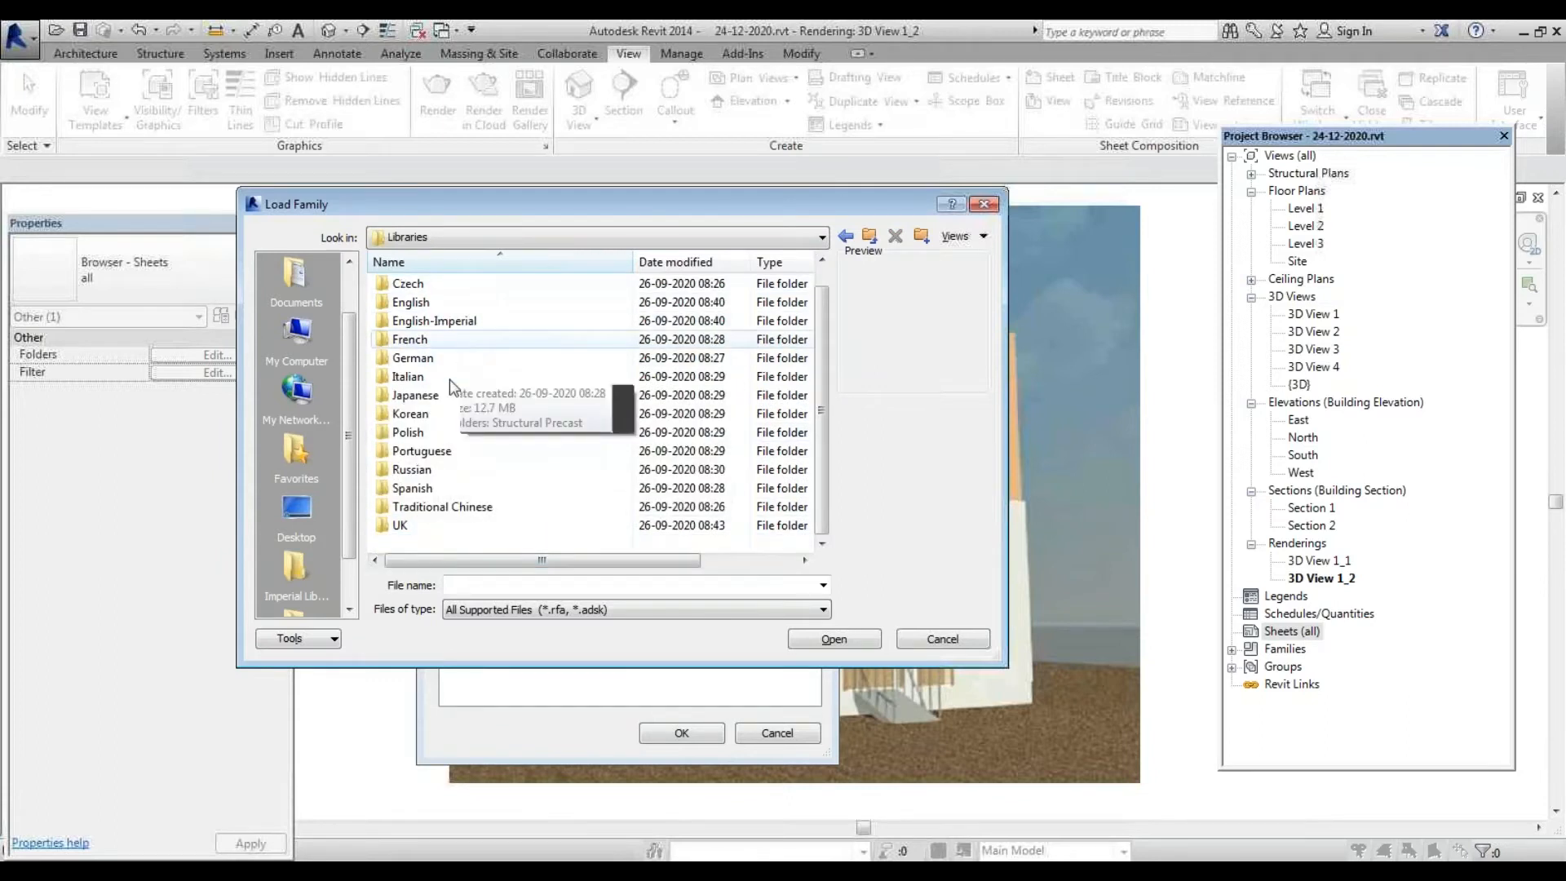
pyautogui.scroll(1, 445, 416)
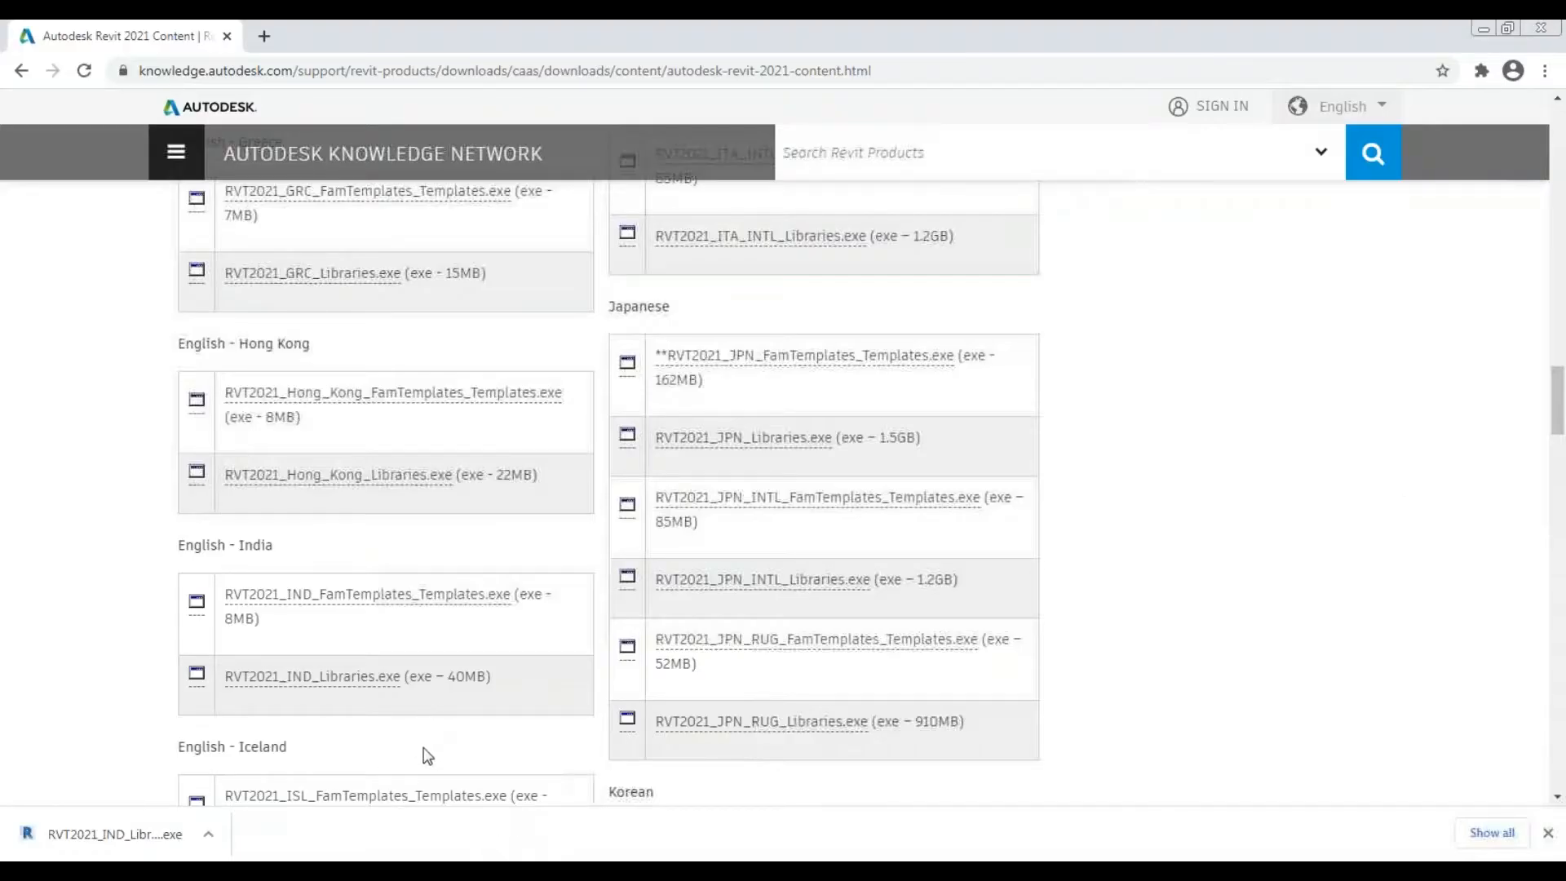
# Run the downloaded RVT2021_IND_Libraries.exe and extract it to C:\ProgramData\Autodesk
pyautogui.click(208, 834)
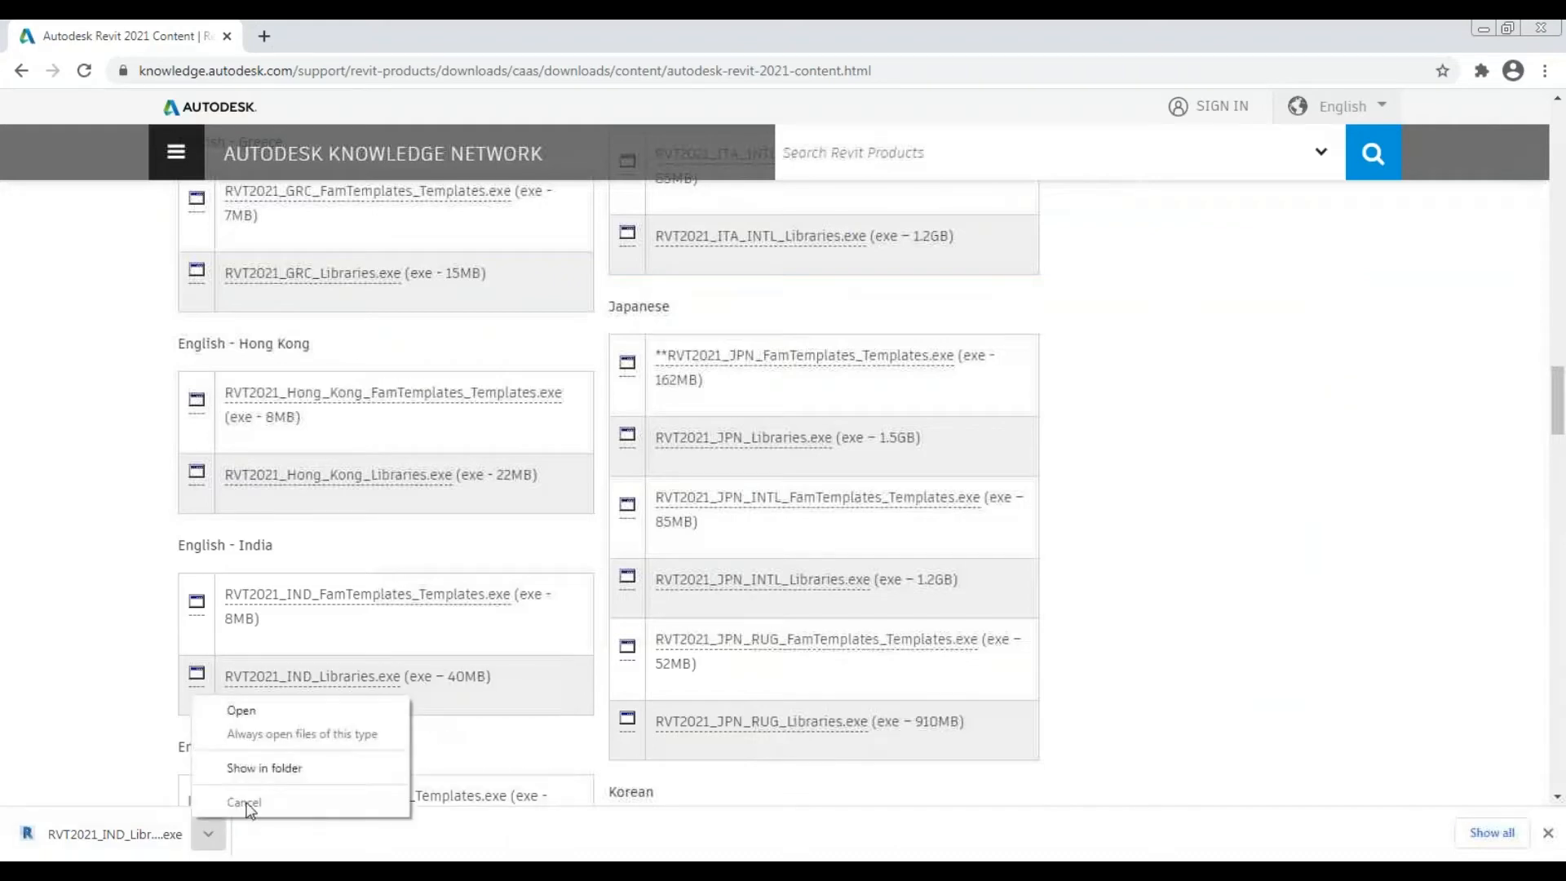
pyautogui.click(287, 760)
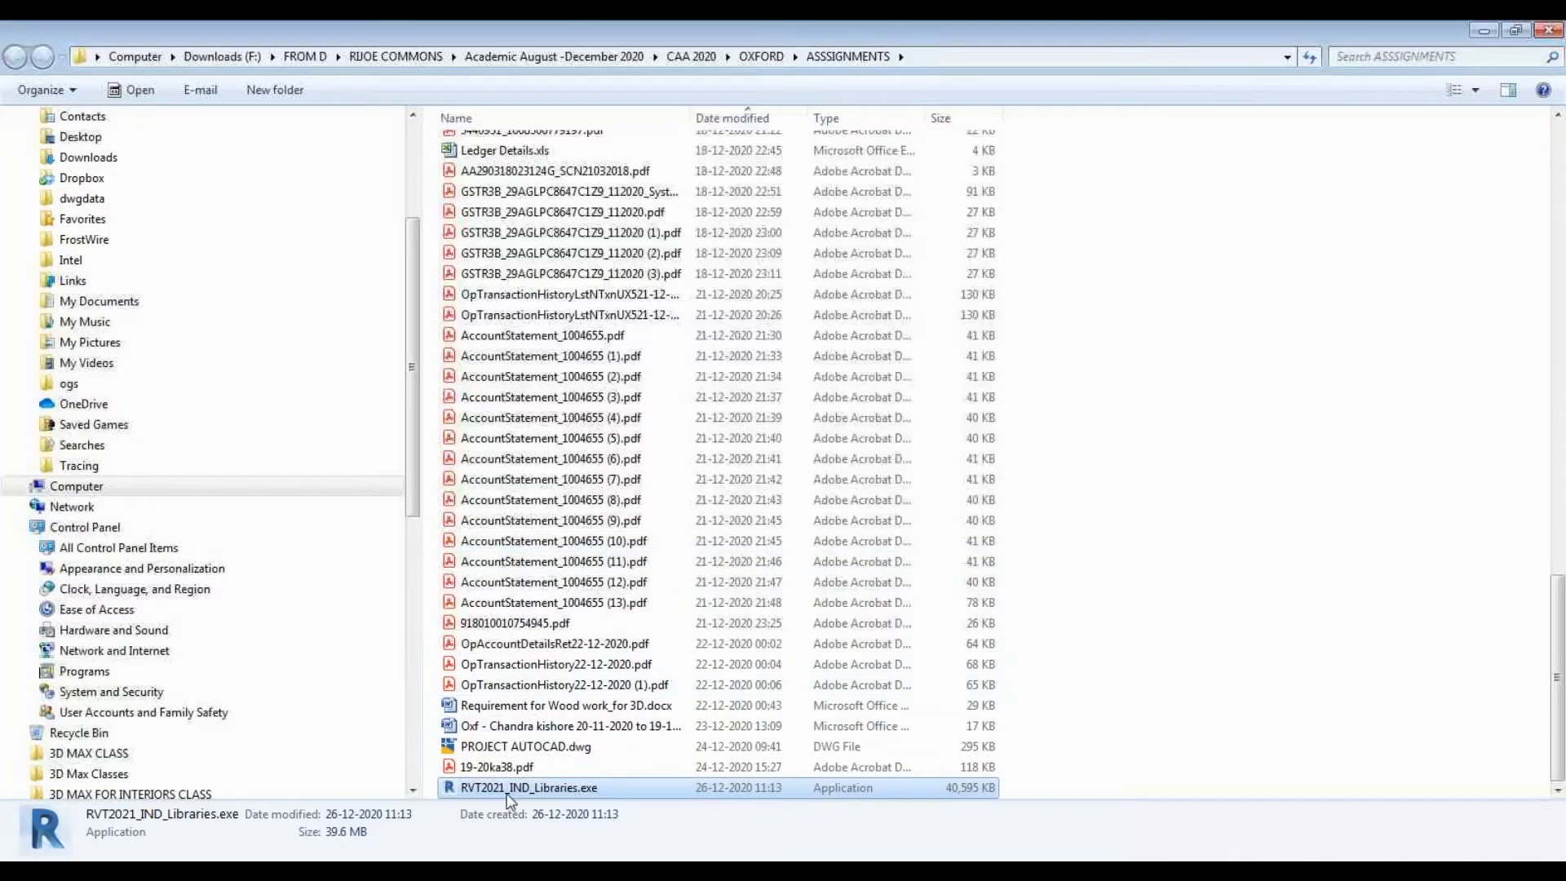
pyautogui.doubleClick(508, 789)
pyautogui.click(840, 463)
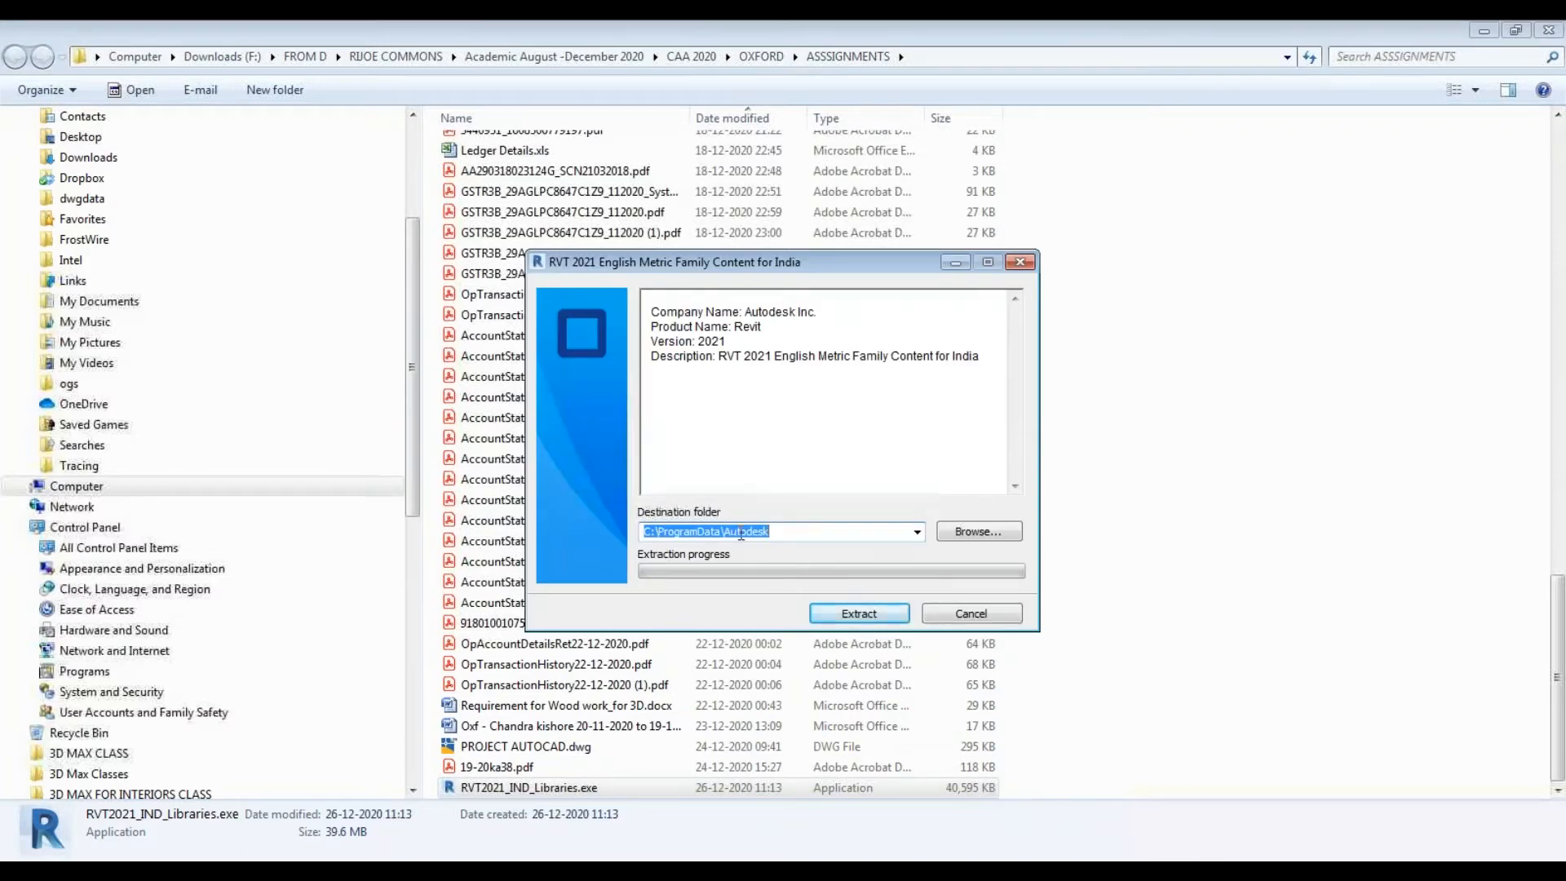
pyautogui.click(892, 619)
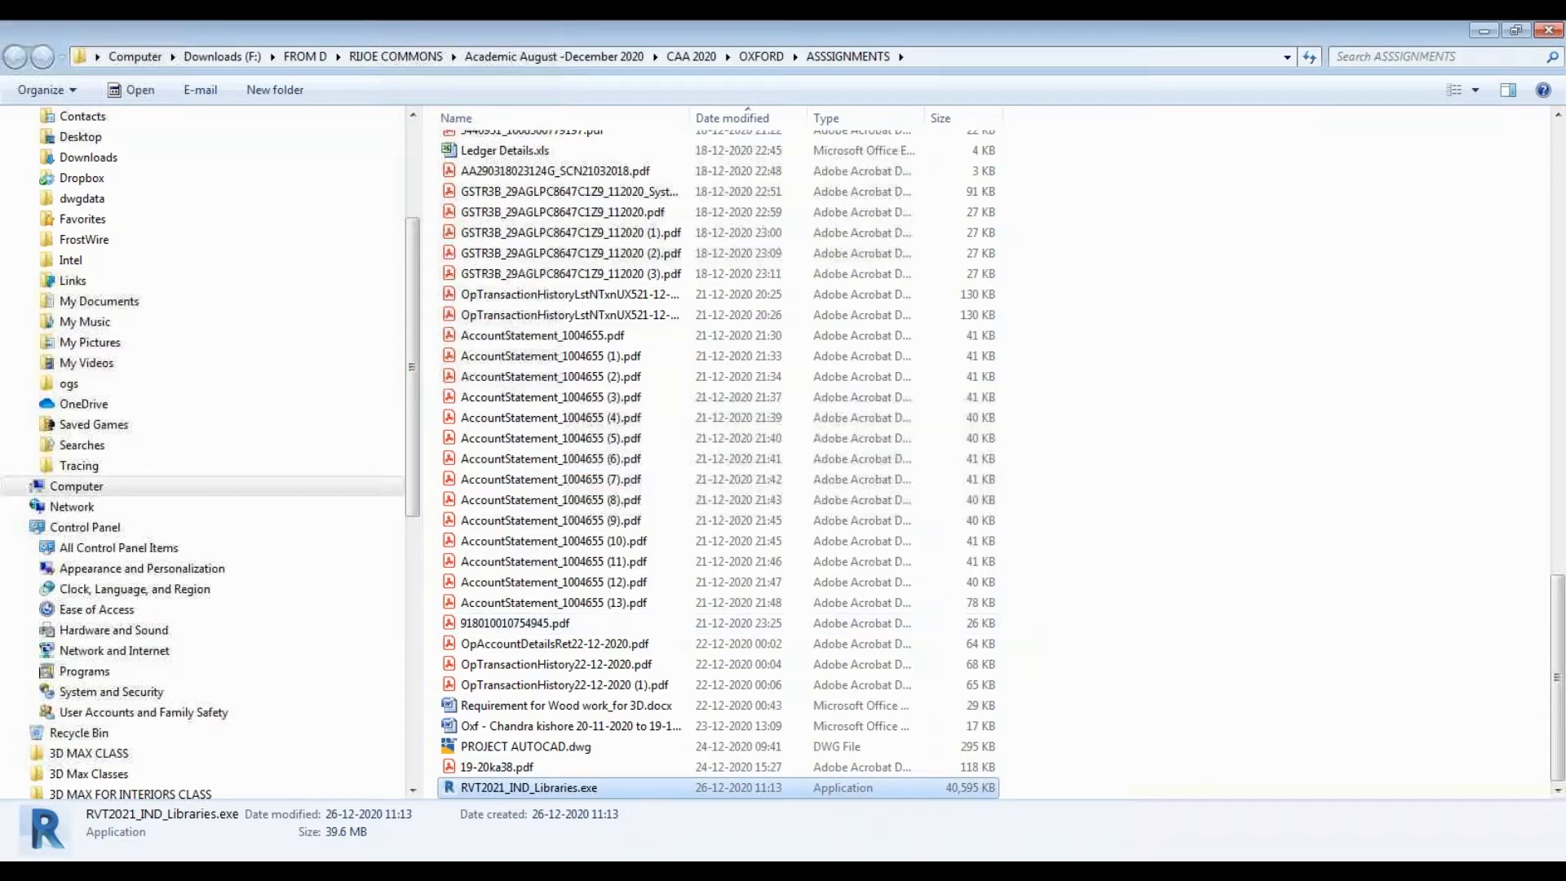
# Back in Revit, refresh the Libraries listing in Load Family and open the new India folder
pyautogui.moveTo(572, 872)
pyautogui.click(571, 836)
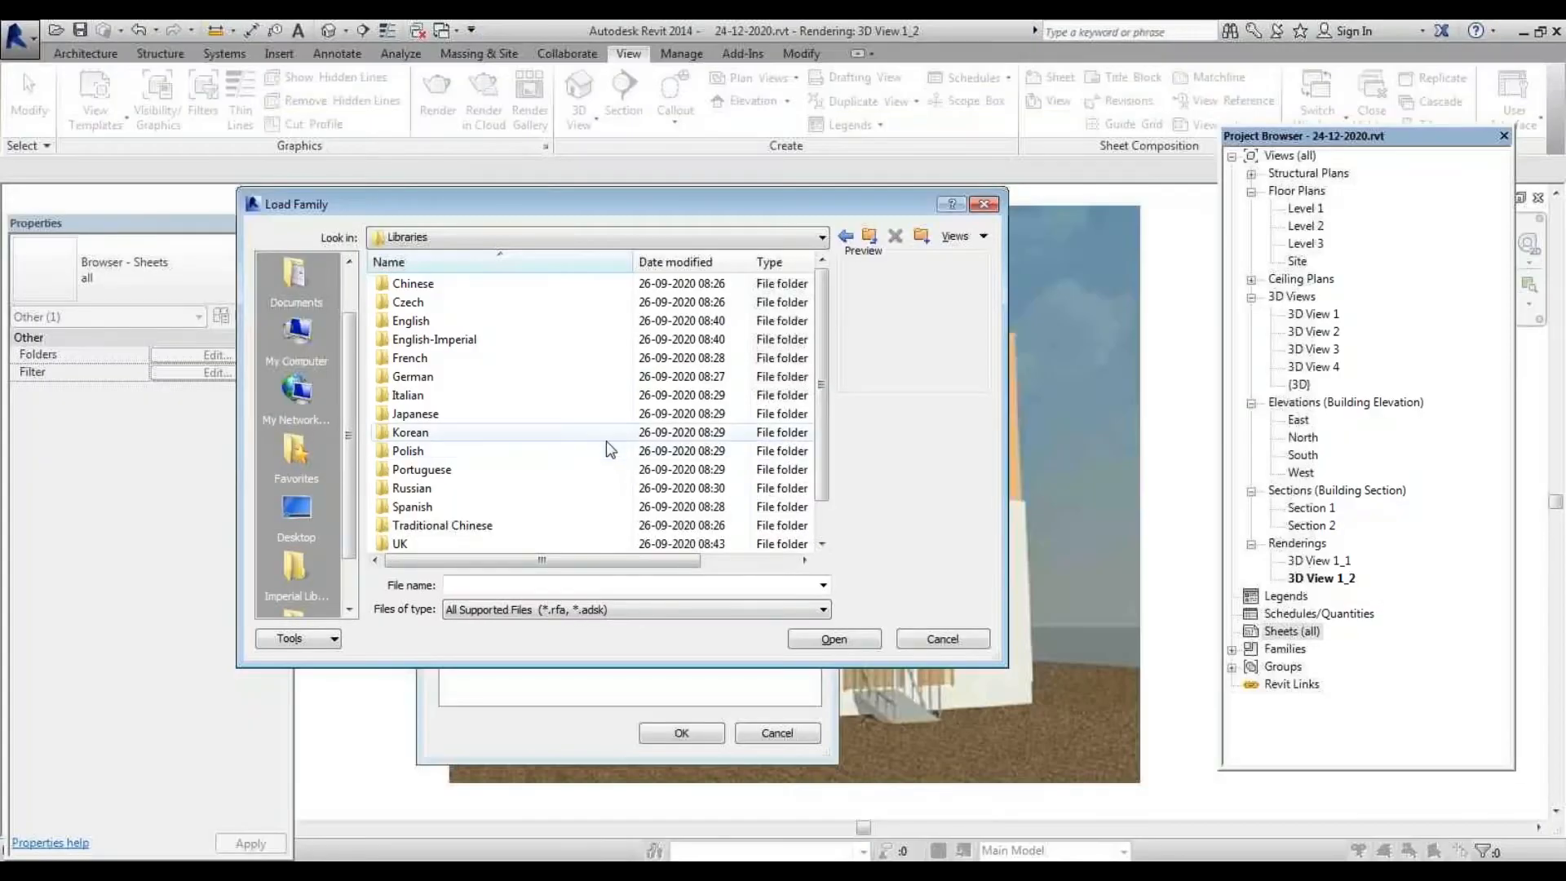
pyautogui.rightClick(544, 411)
pyautogui.click(616, 509)
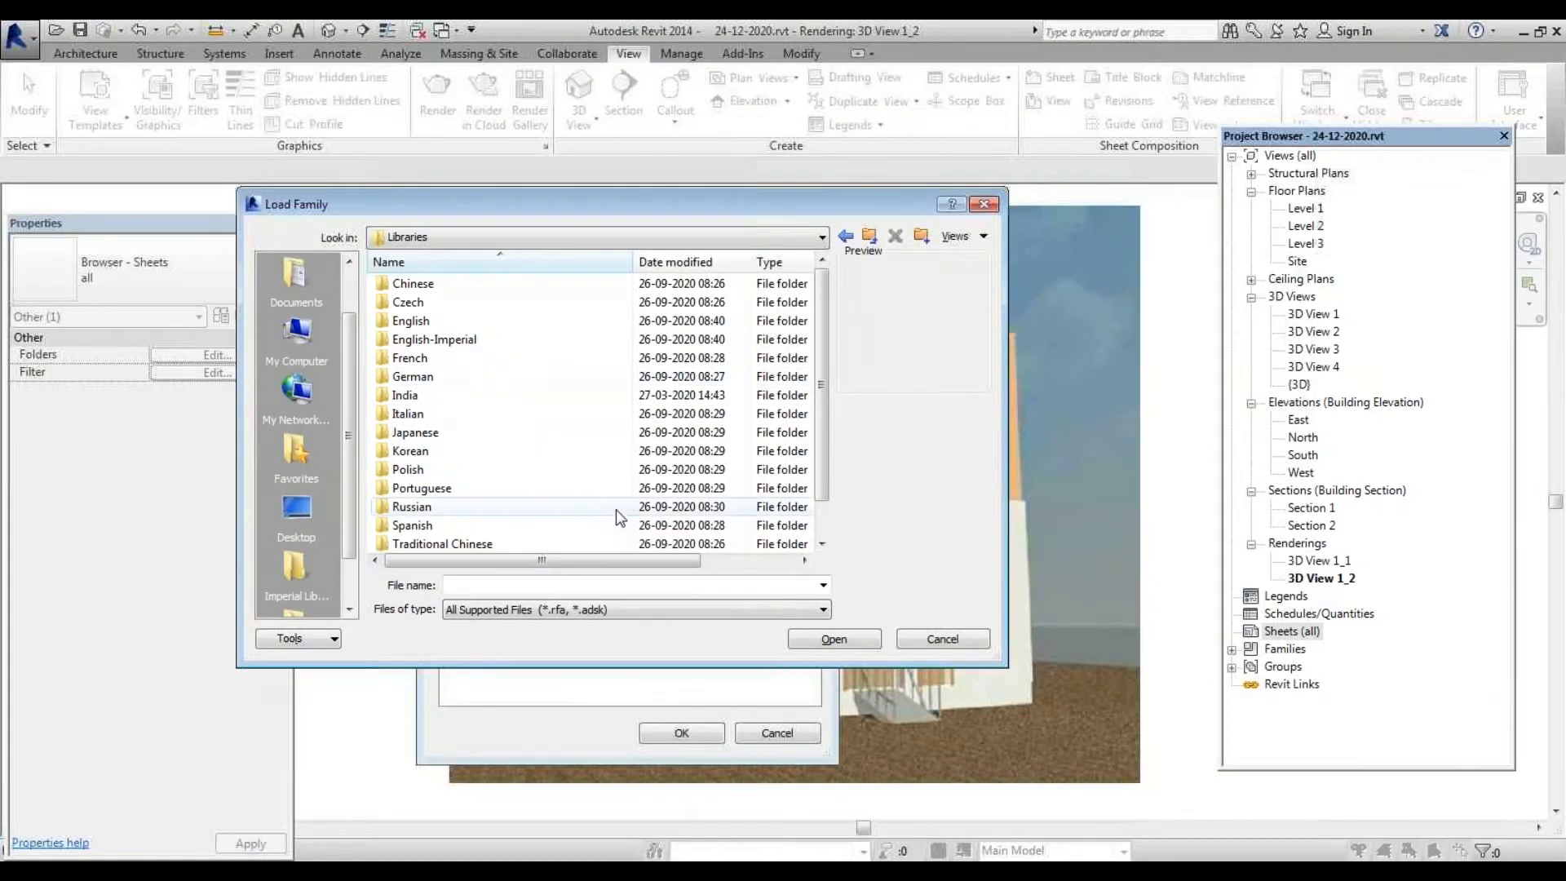
pyautogui.click(405, 395)
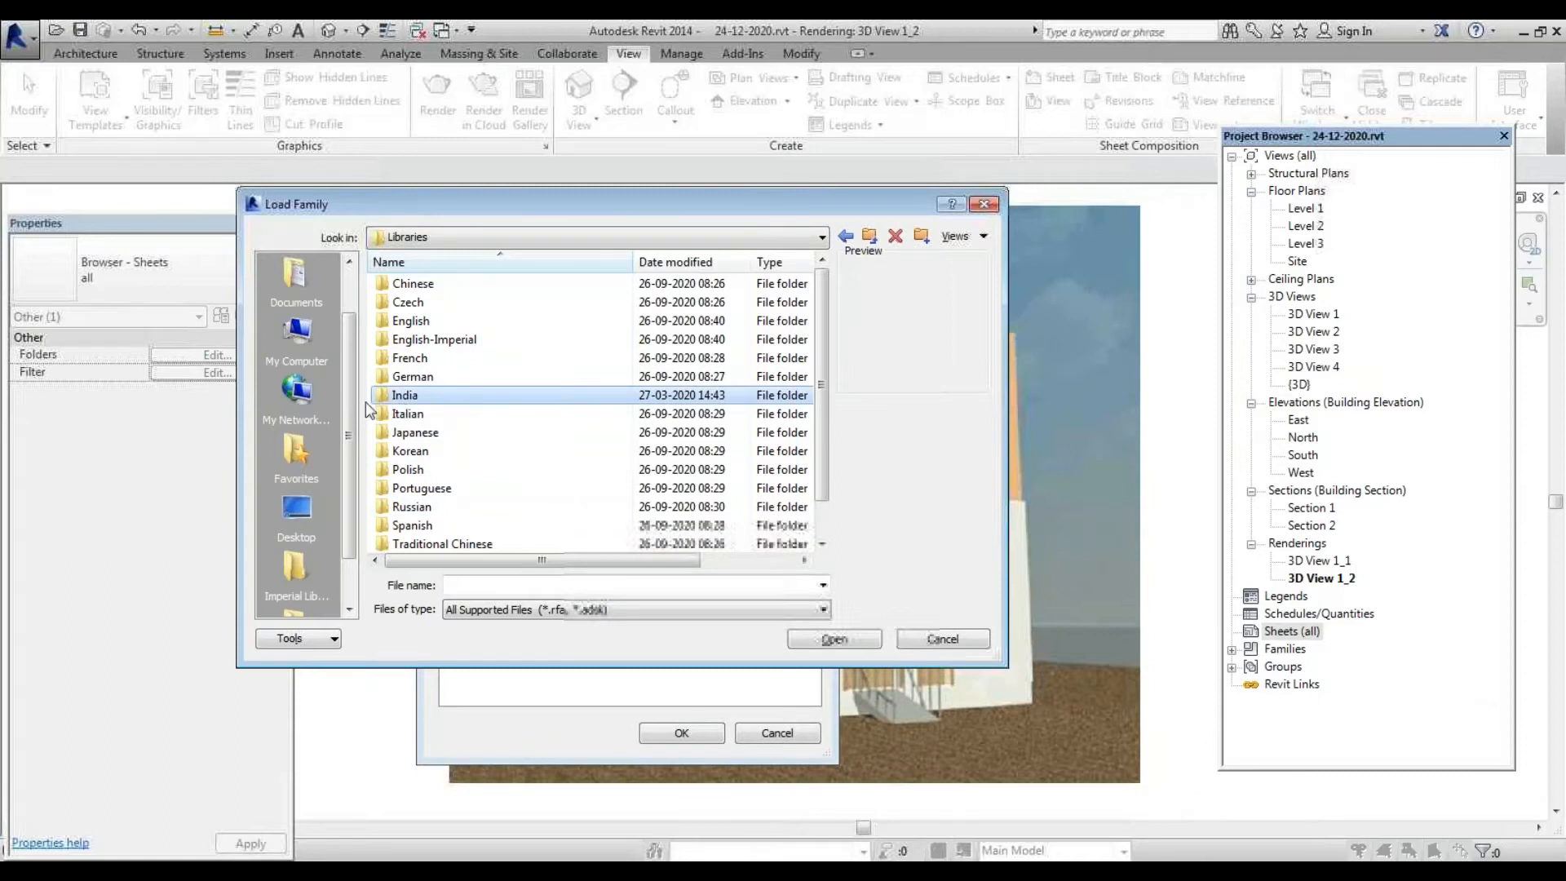
pyautogui.doubleClick(390, 396)
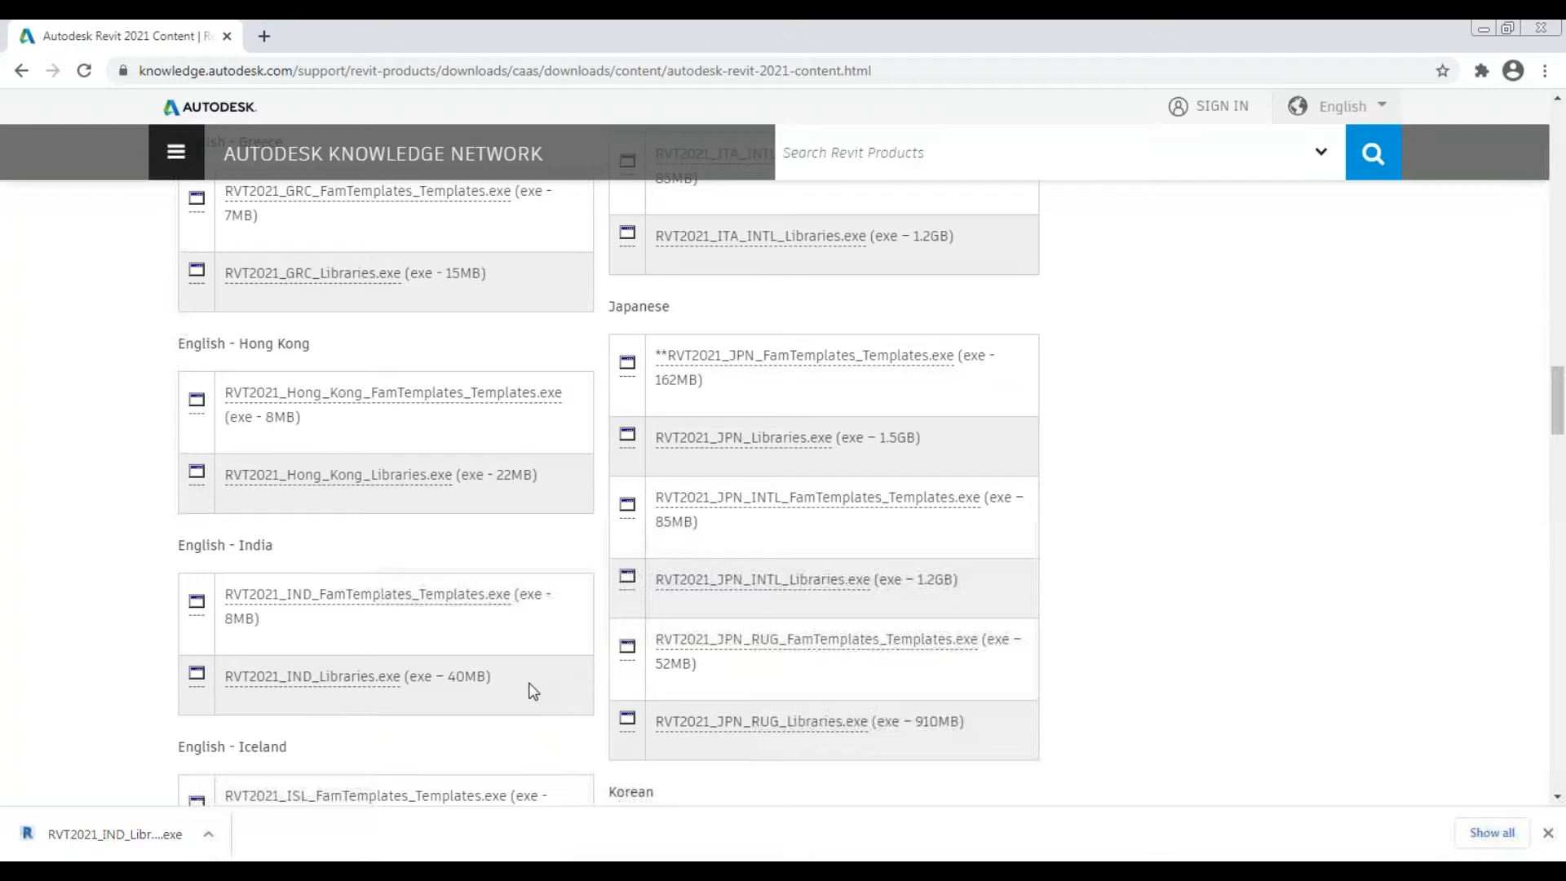
pyautogui.scroll(12, 533, 690)
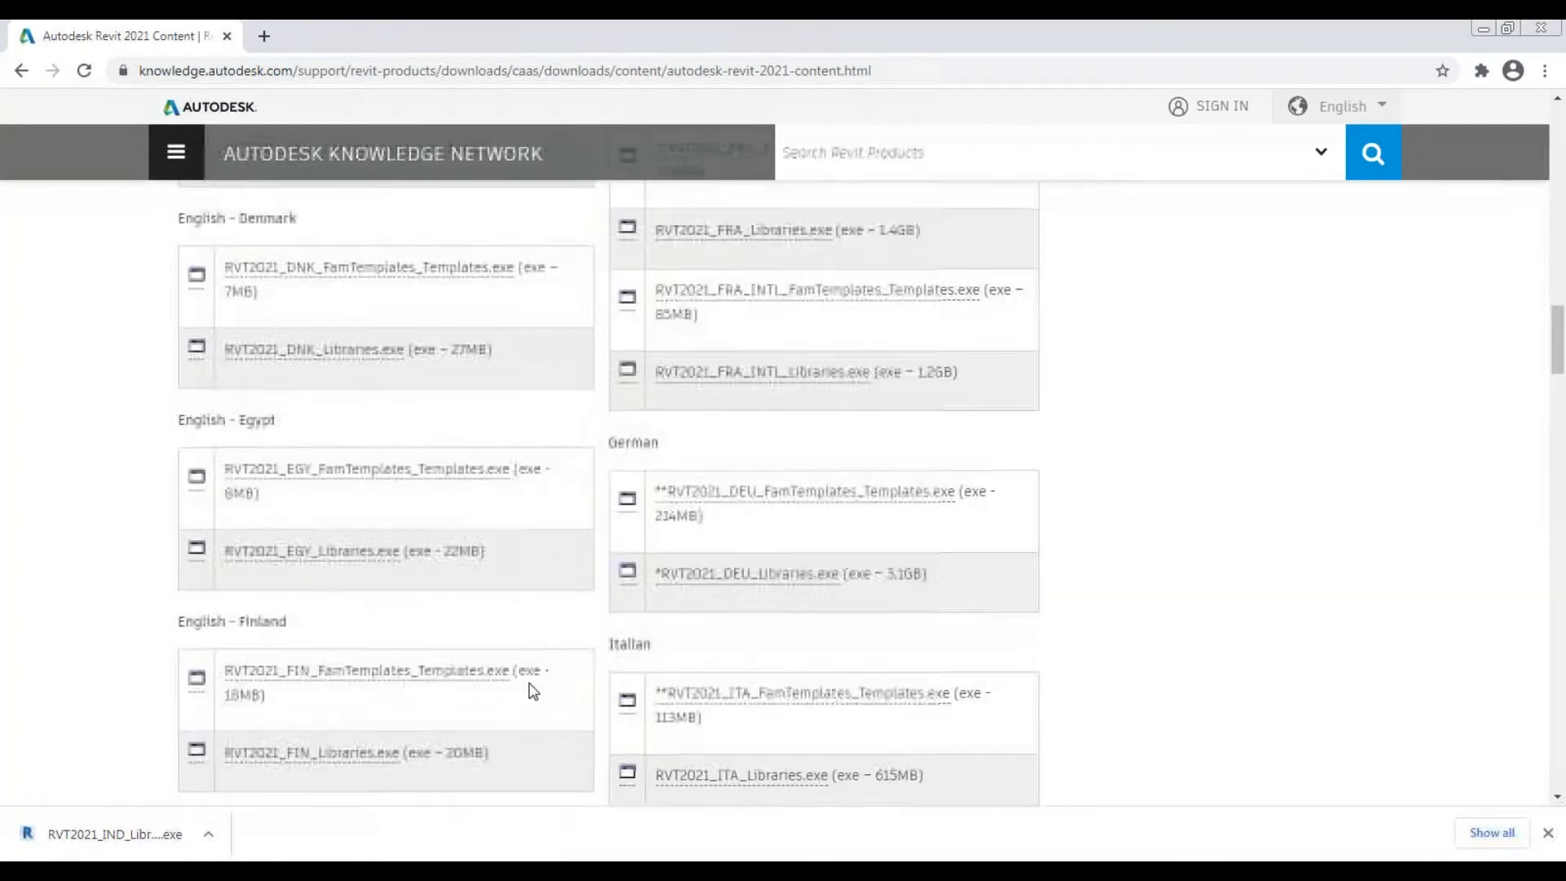
pyautogui.scroll(10, 463, 589)
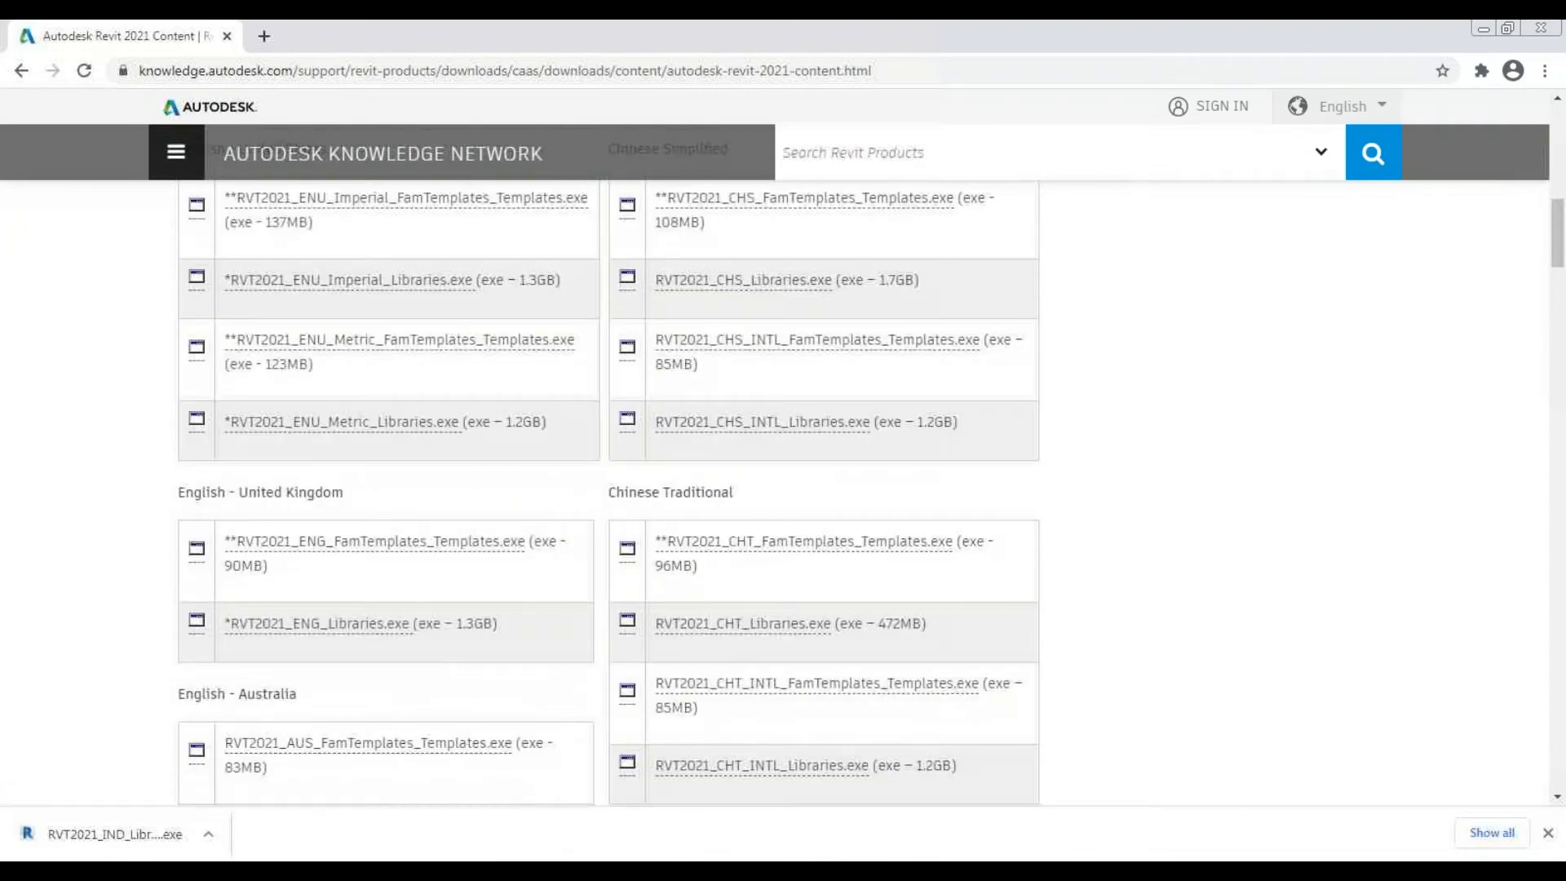
pyautogui.scroll(3, 390, 617)
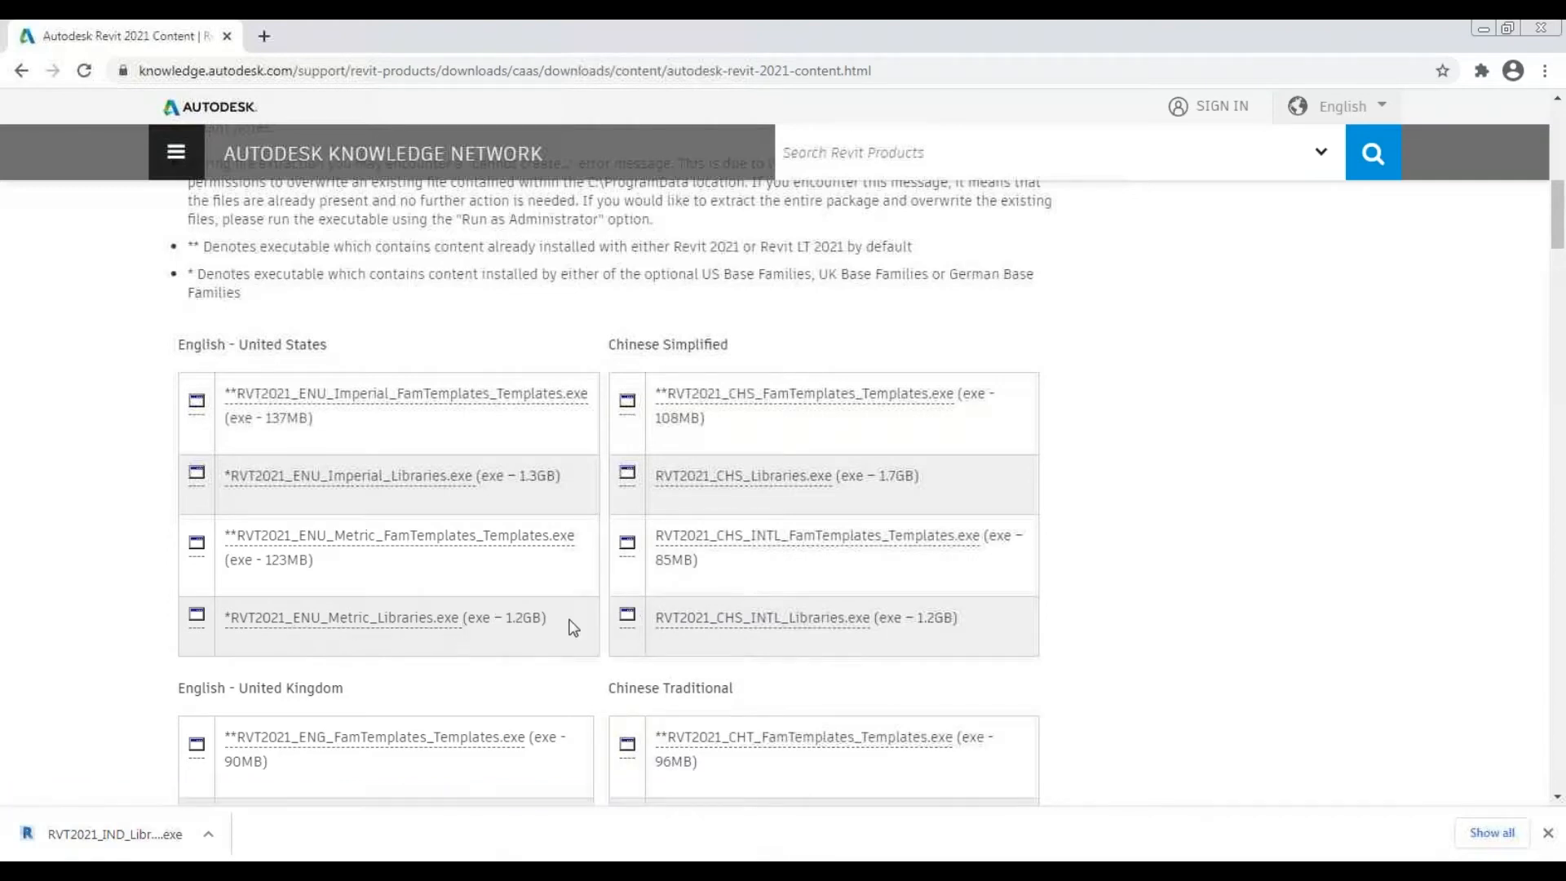
pyautogui.scroll(-2, 573, 626)
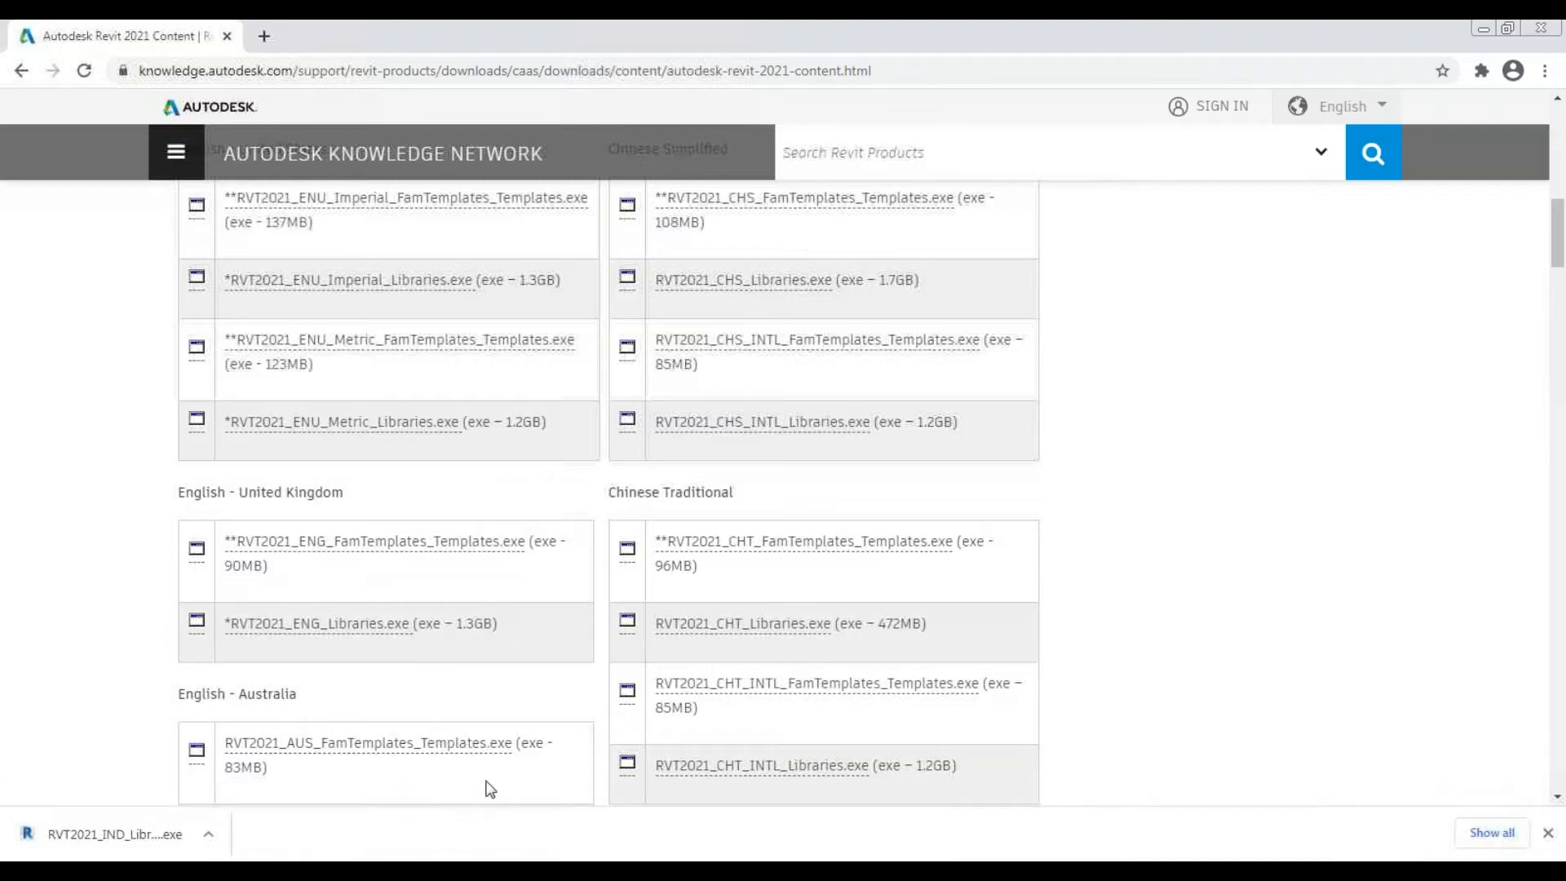
pyautogui.moveTo(571, 871)
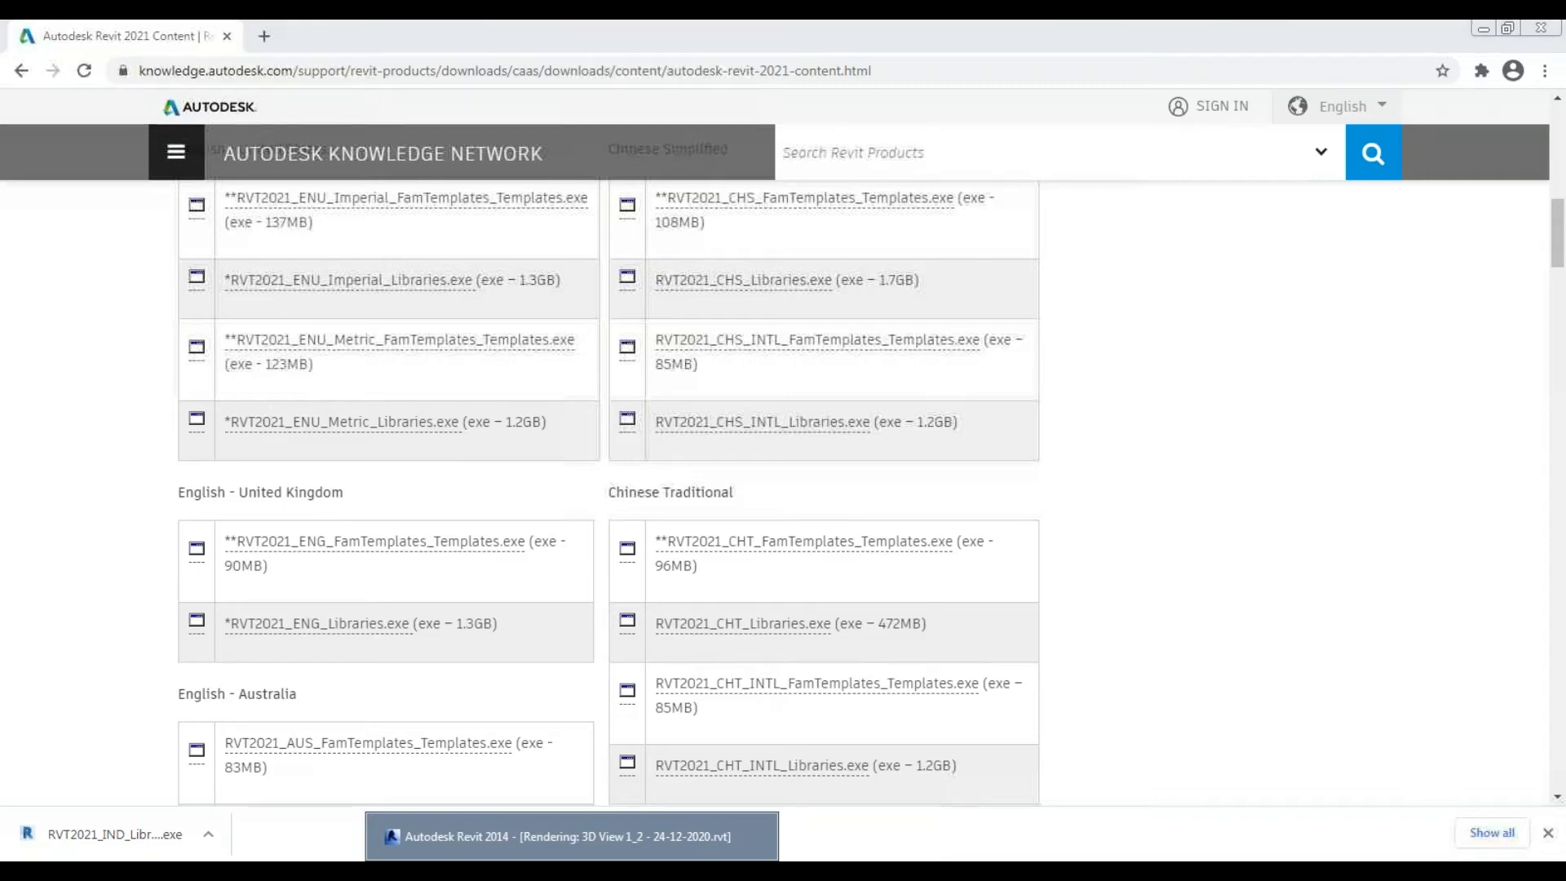
# In Revit's Load Family dialog, browse to RVT 2014 > Libraries > India
pyautogui.click(667, 825)
pyautogui.click(548, 236)
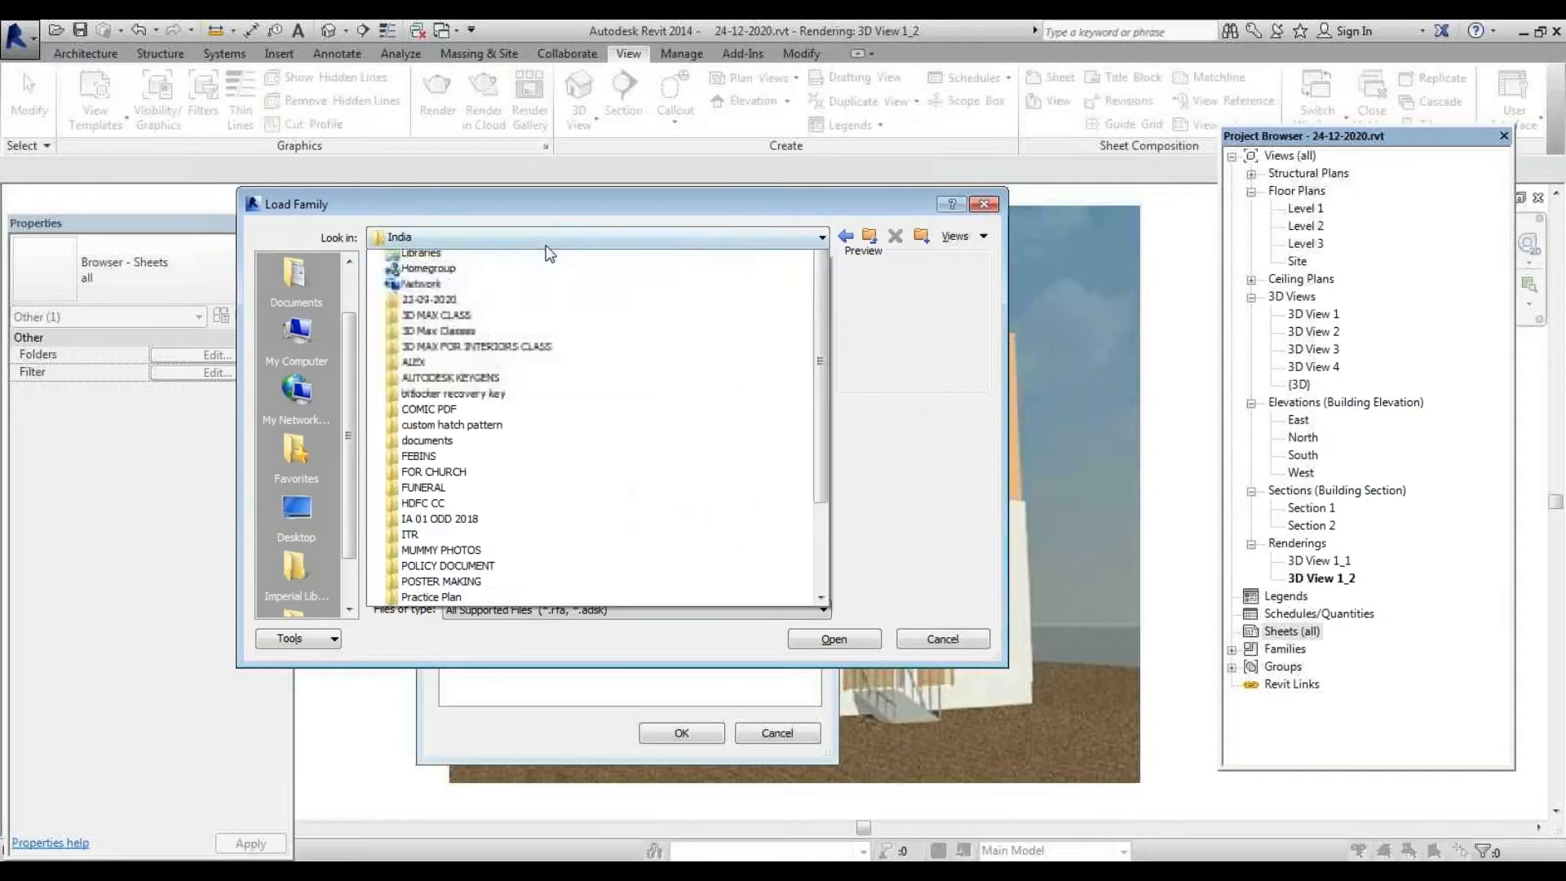
pyautogui.scroll(5, 545, 248)
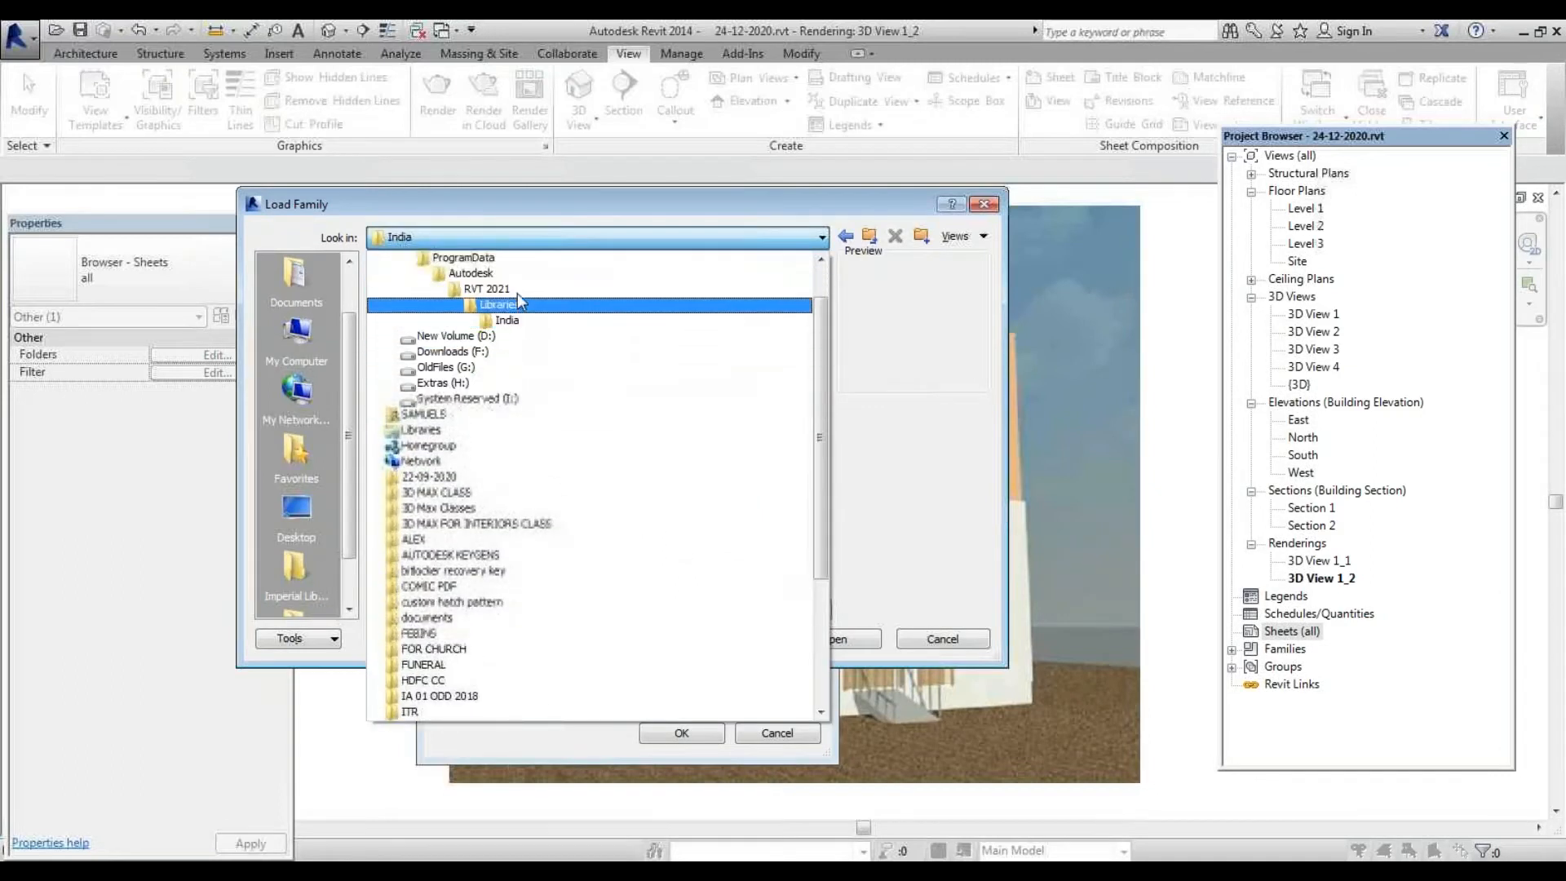
pyautogui.click(515, 285)
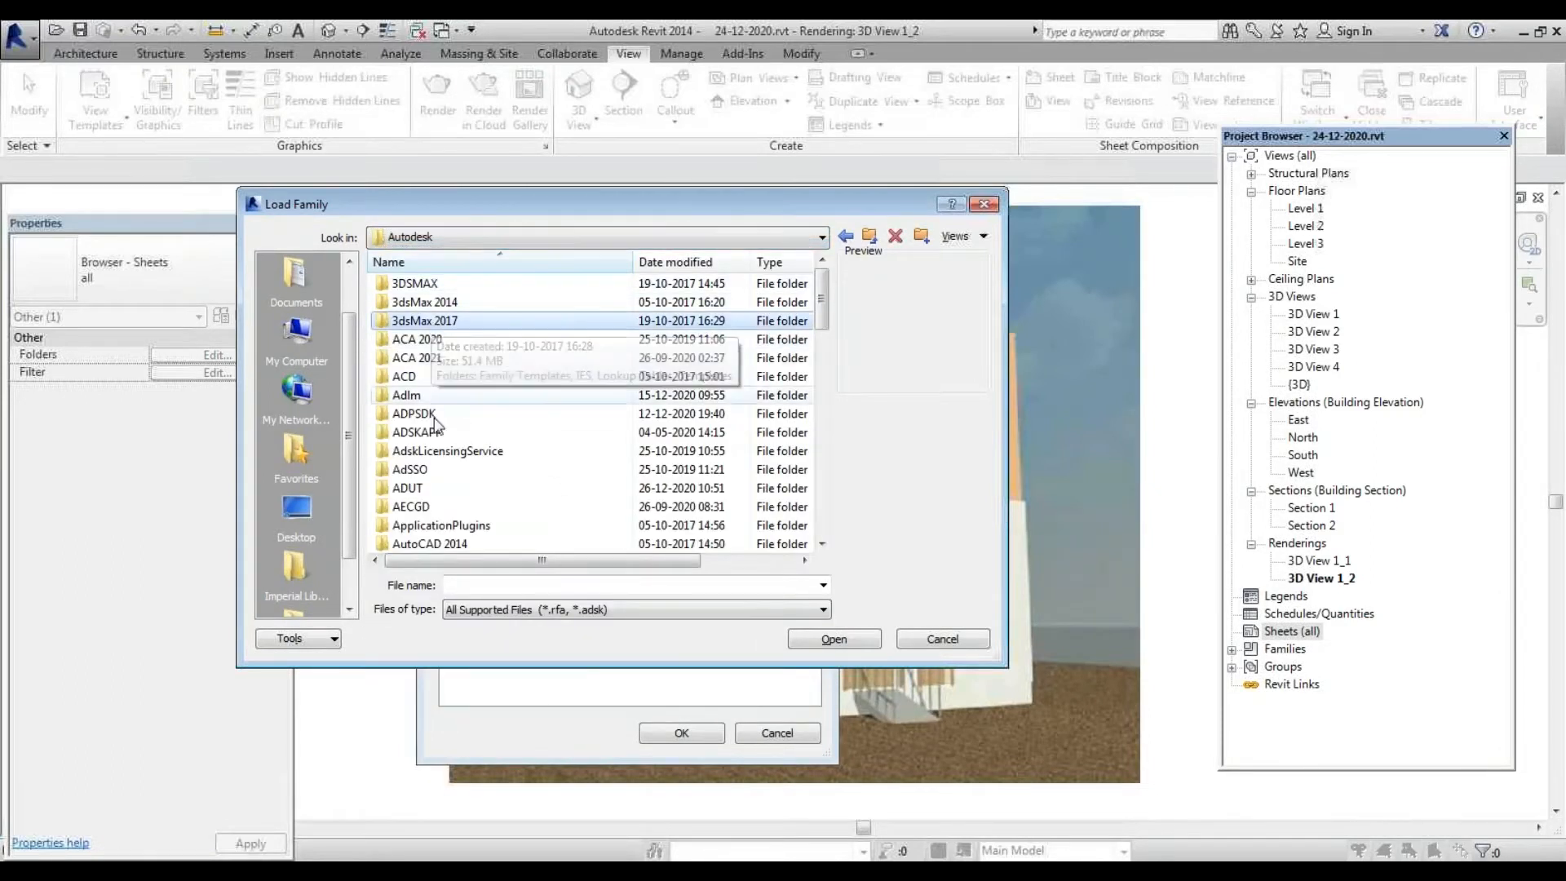
pyautogui.scroll(-2, 441, 489)
pyautogui.scroll(-1, 441, 493)
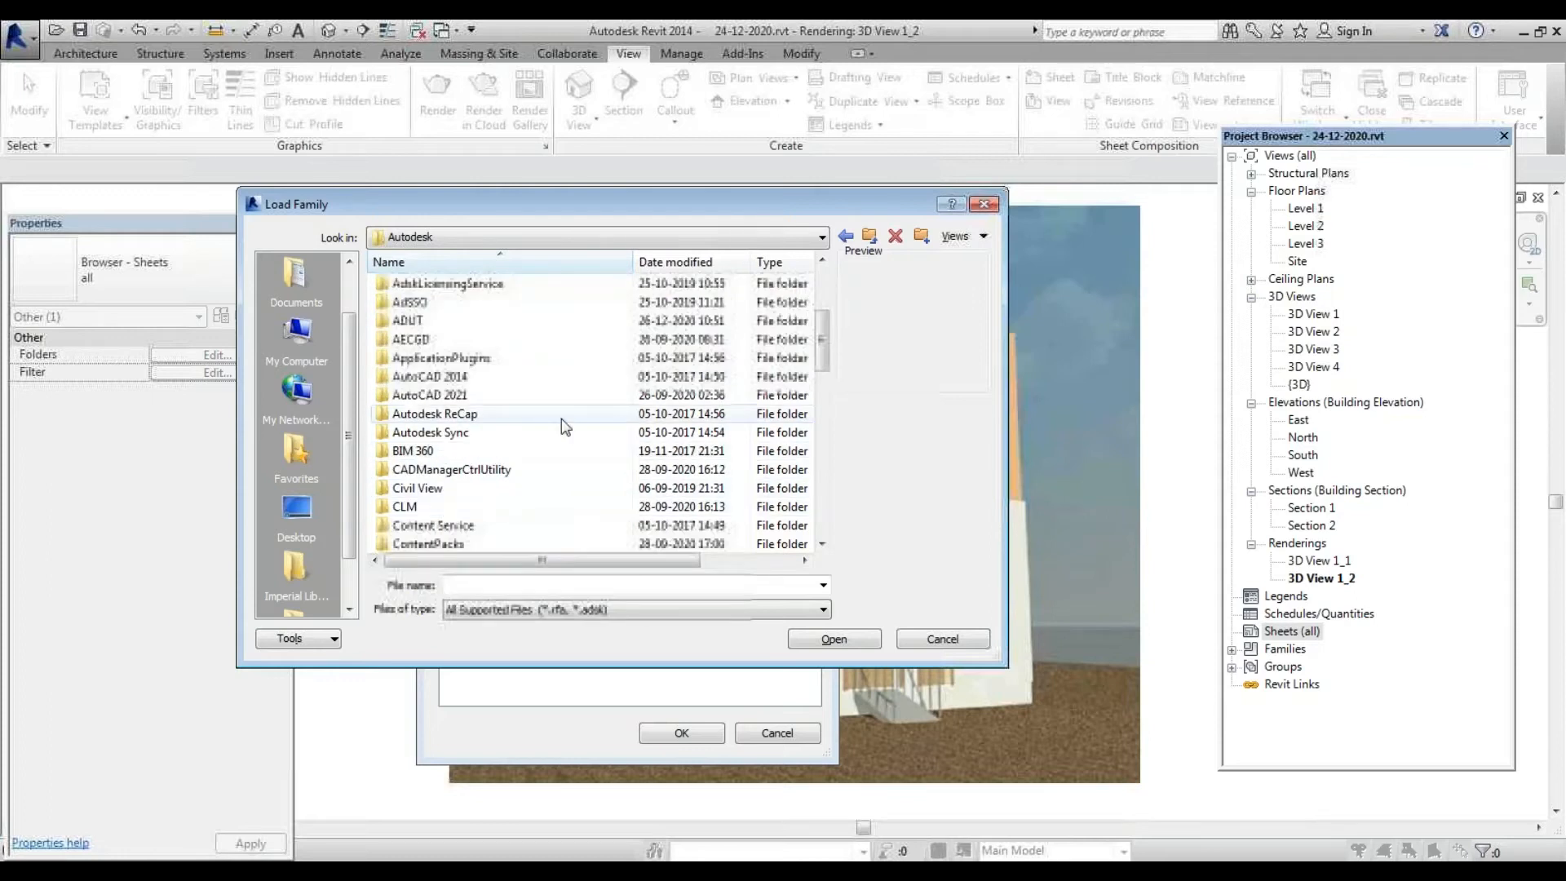
pyautogui.scroll(2, 442, 469)
pyautogui.scroll(-12, 445, 432)
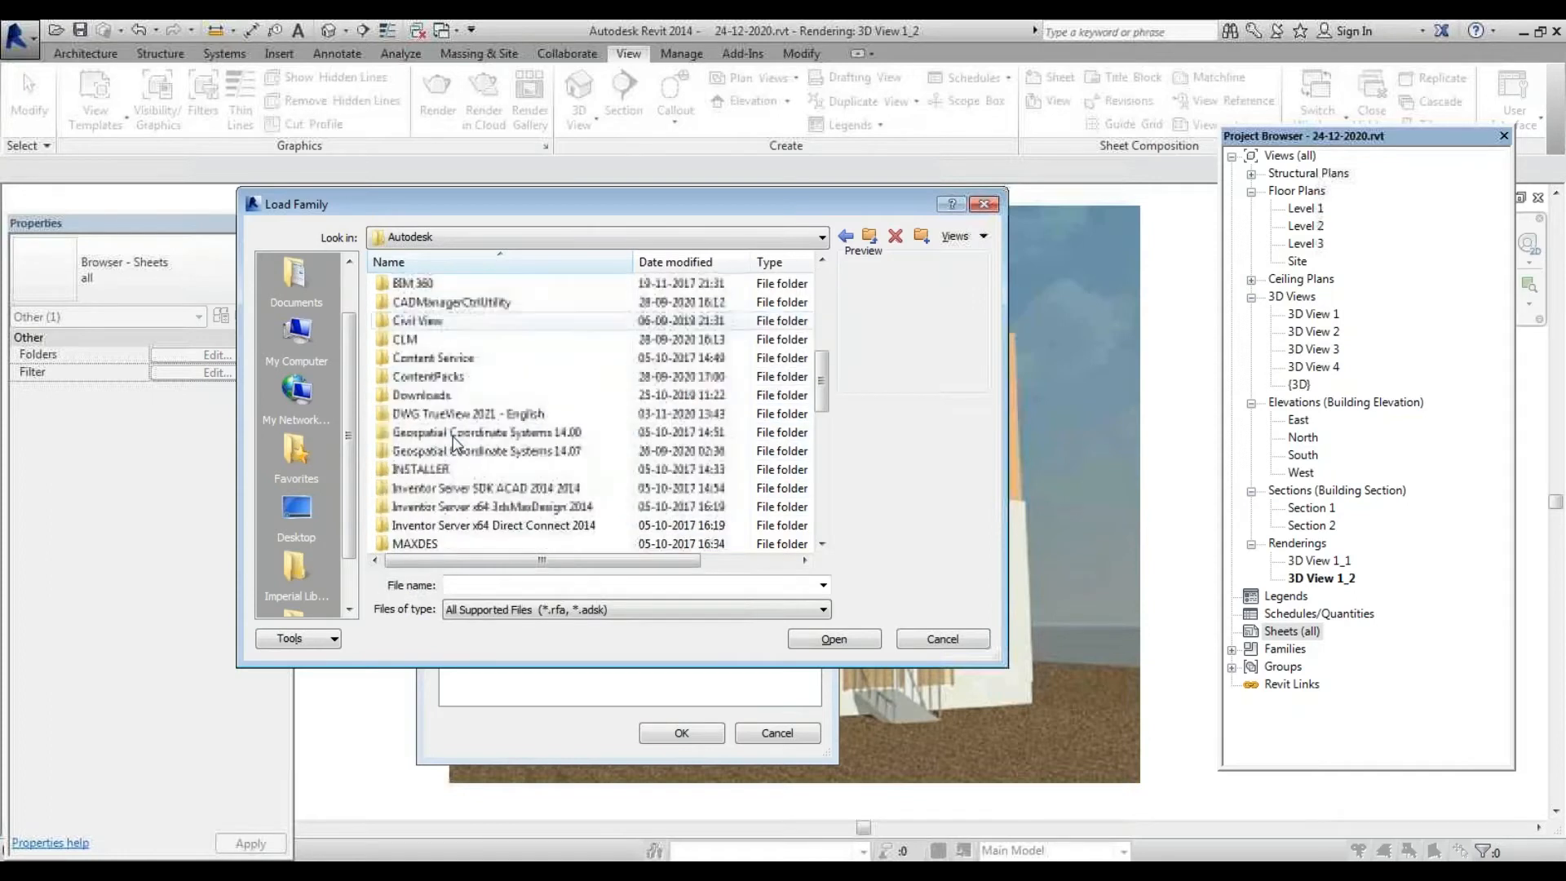
pyautogui.doubleClick(416, 338)
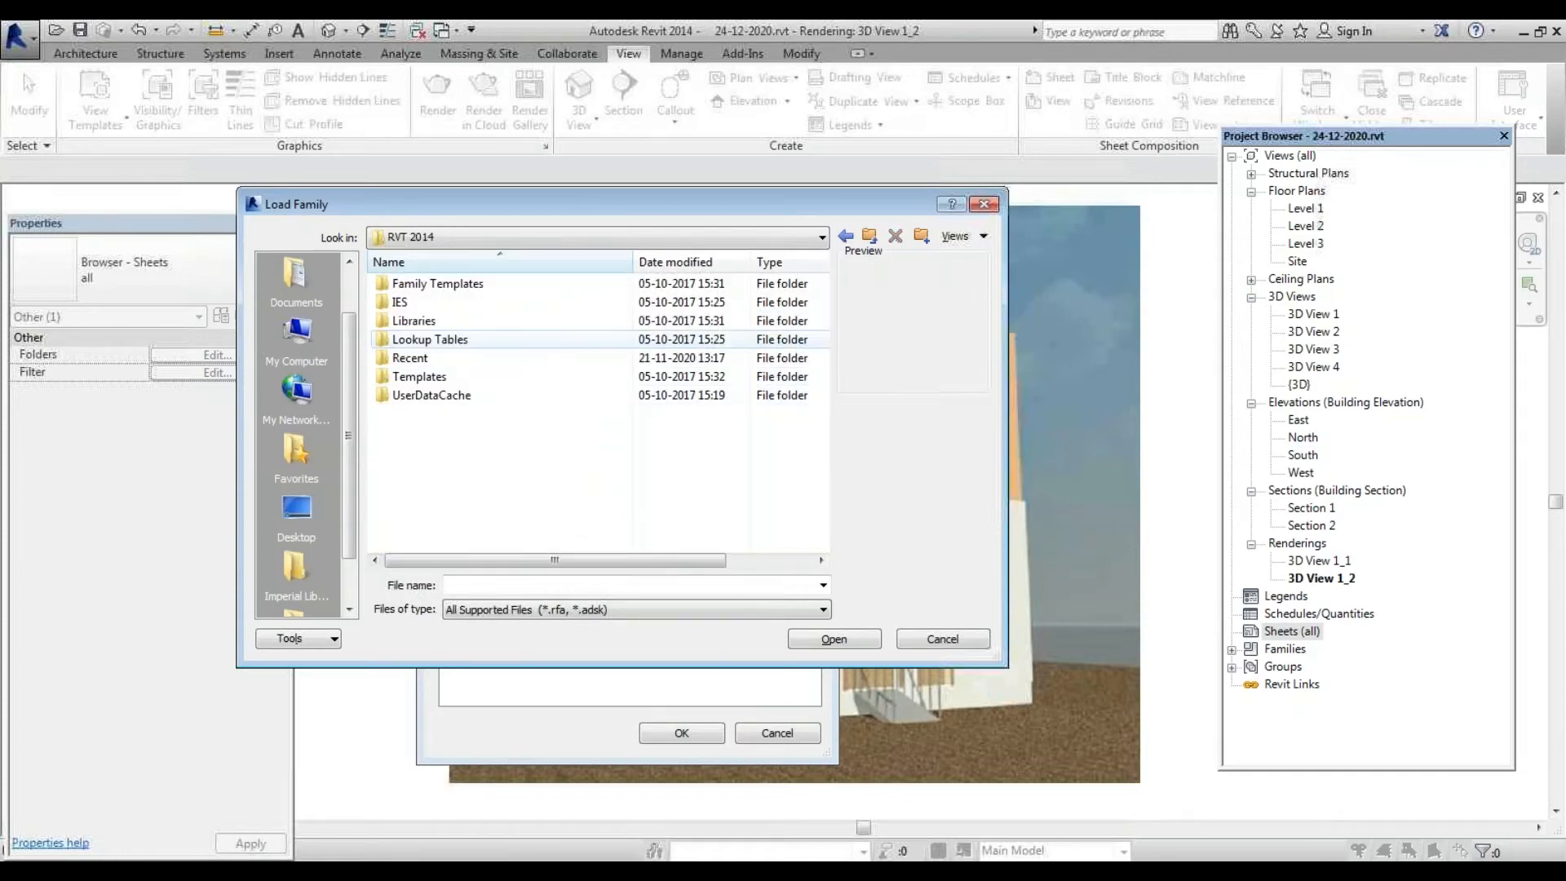
pyautogui.doubleClick(479, 322)
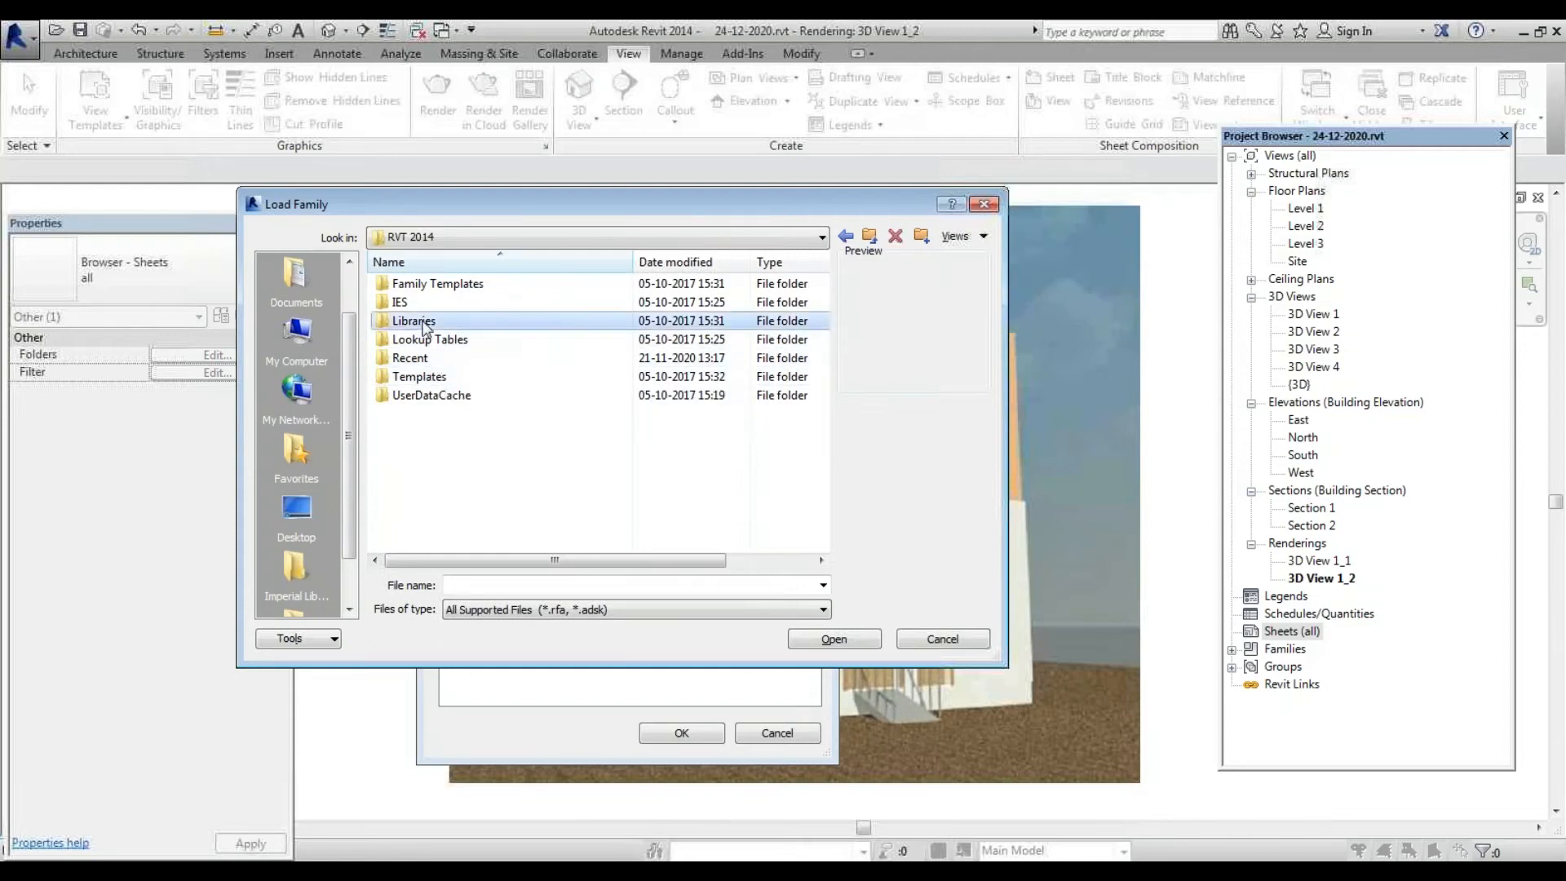
pyautogui.doubleClick(404, 283)
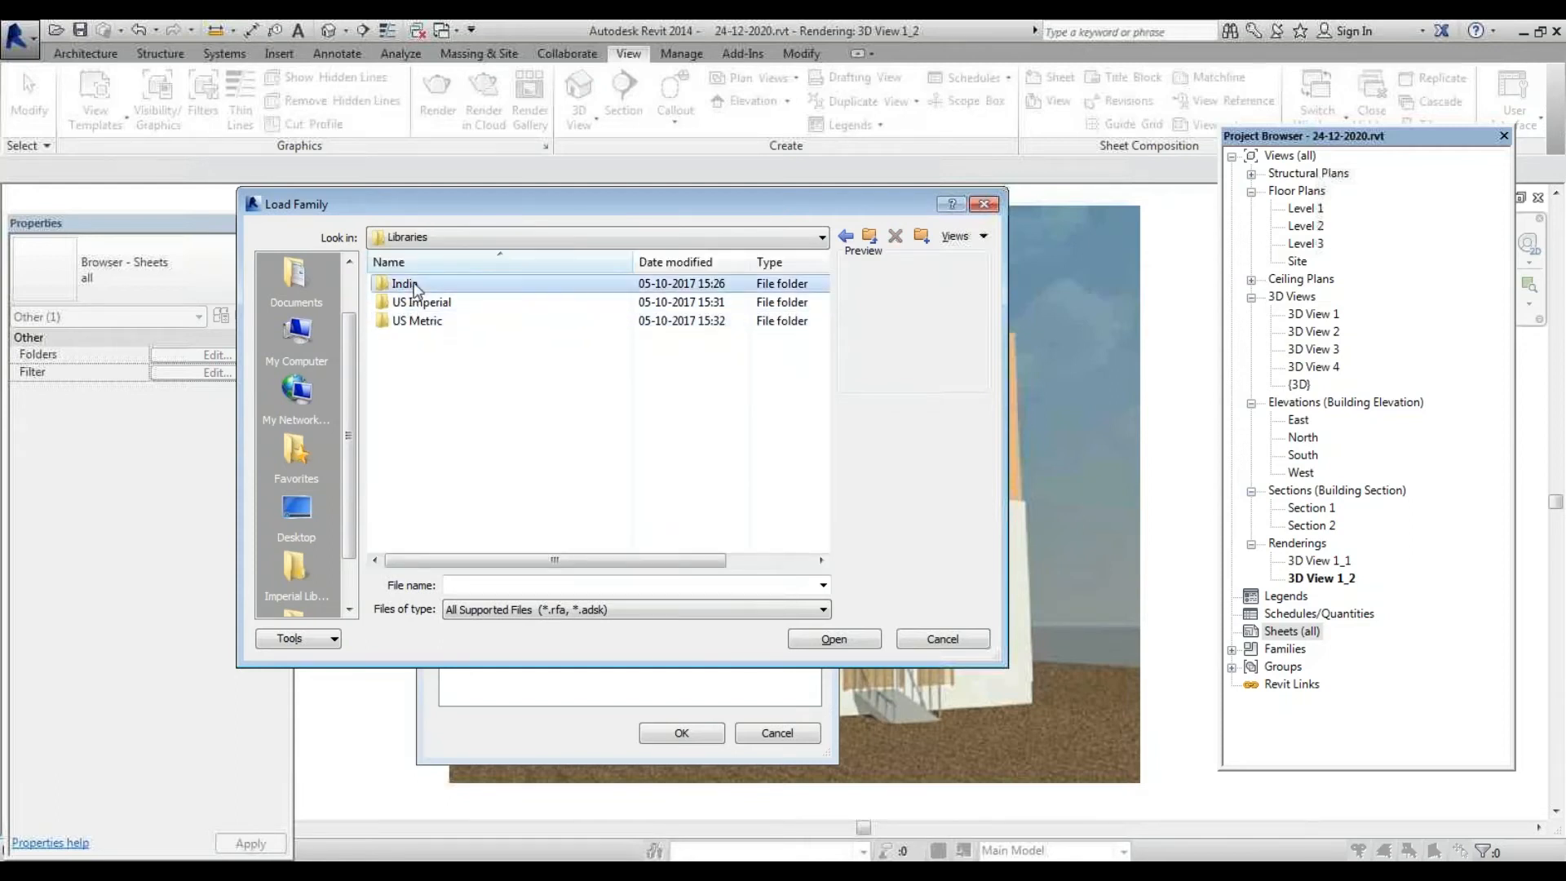
# Open the India Titleblocks folder, select A4 metric.rfa and open it, then close the dialog
pyautogui.scroll(-7, 571, 427)
pyautogui.scroll(-2, 571, 426)
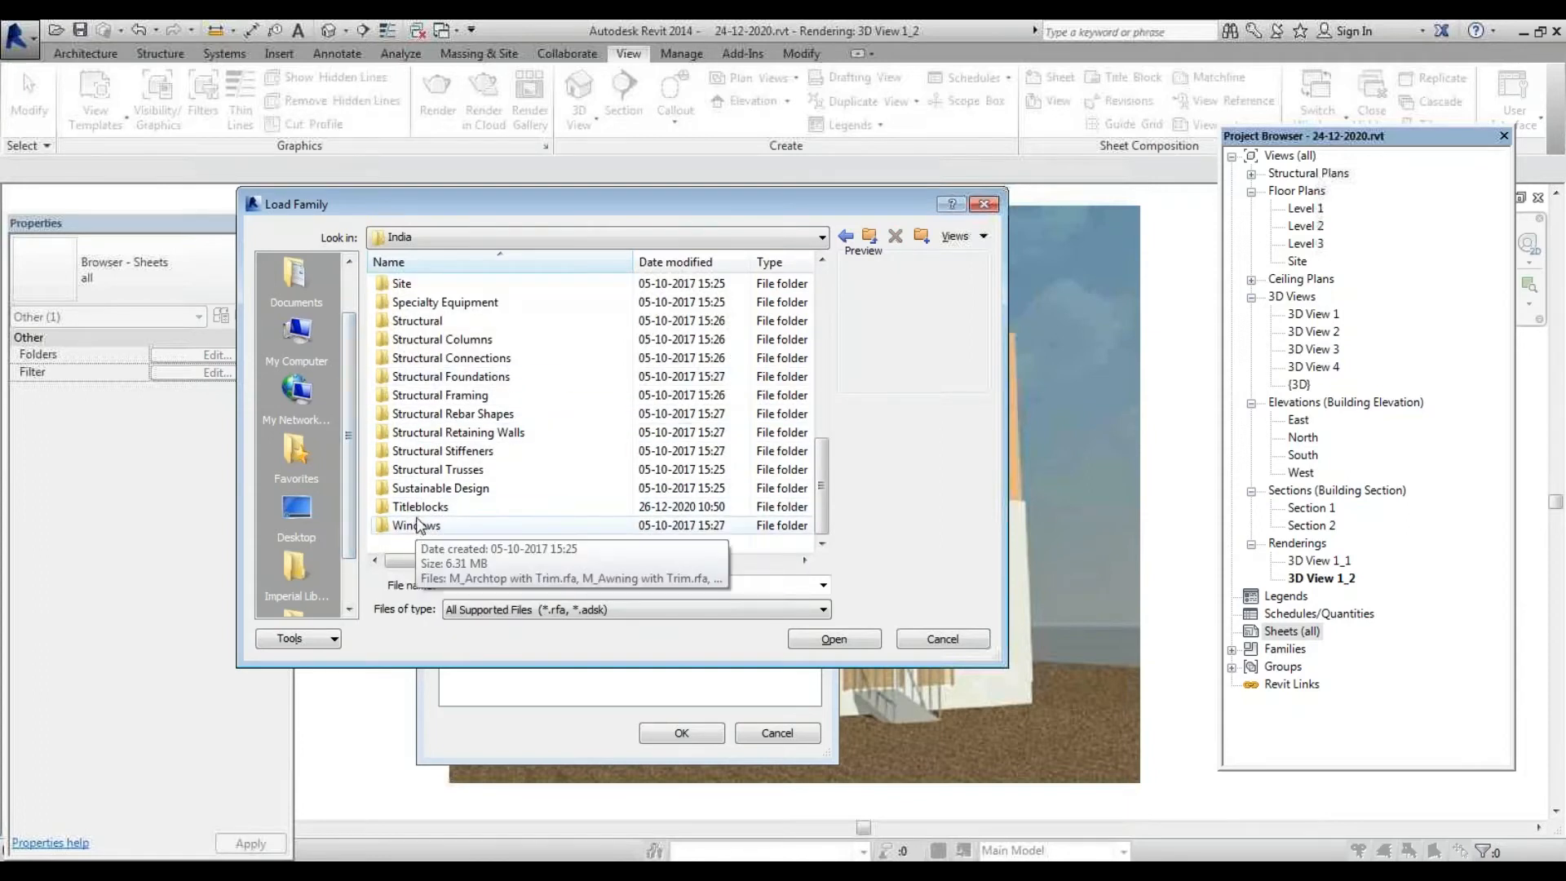
pyautogui.scroll(9, 519, 450)
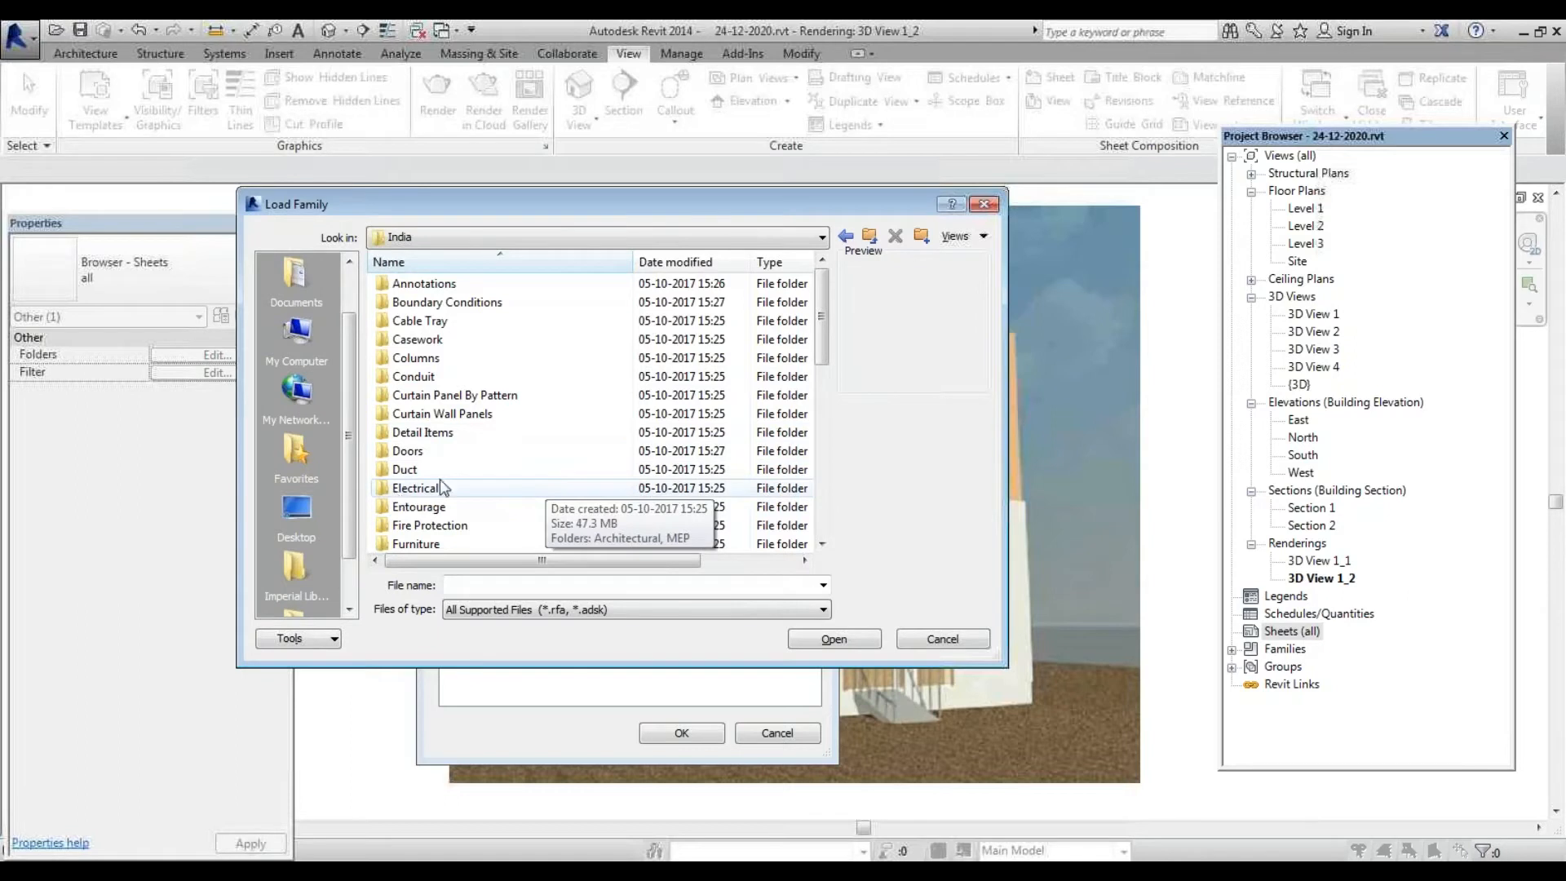
pyautogui.scroll(-8, 485, 471)
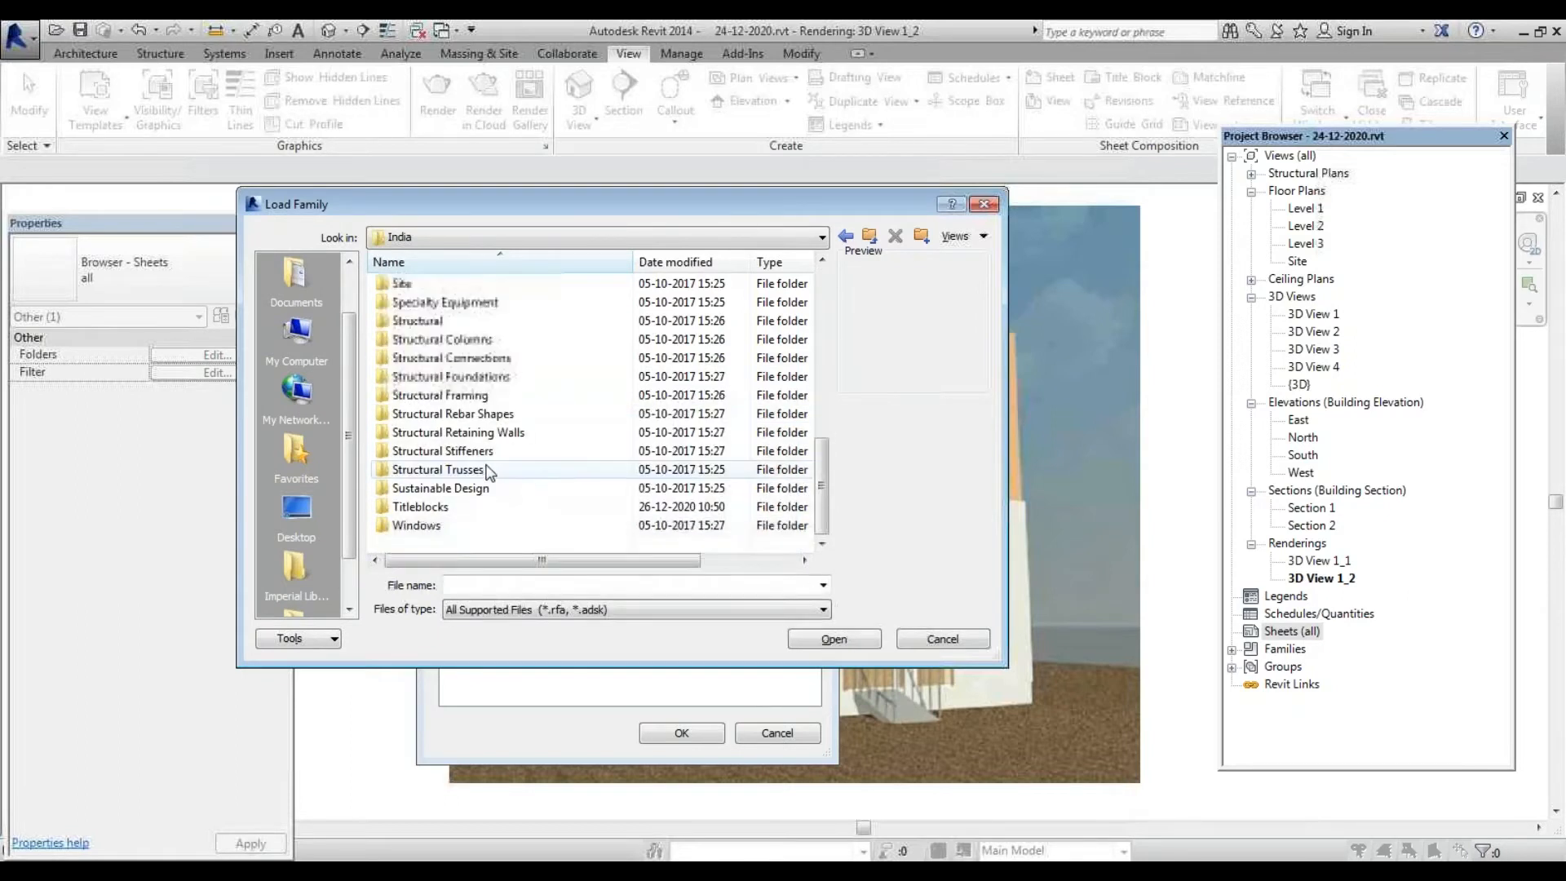
pyautogui.scroll(7, 440, 543)
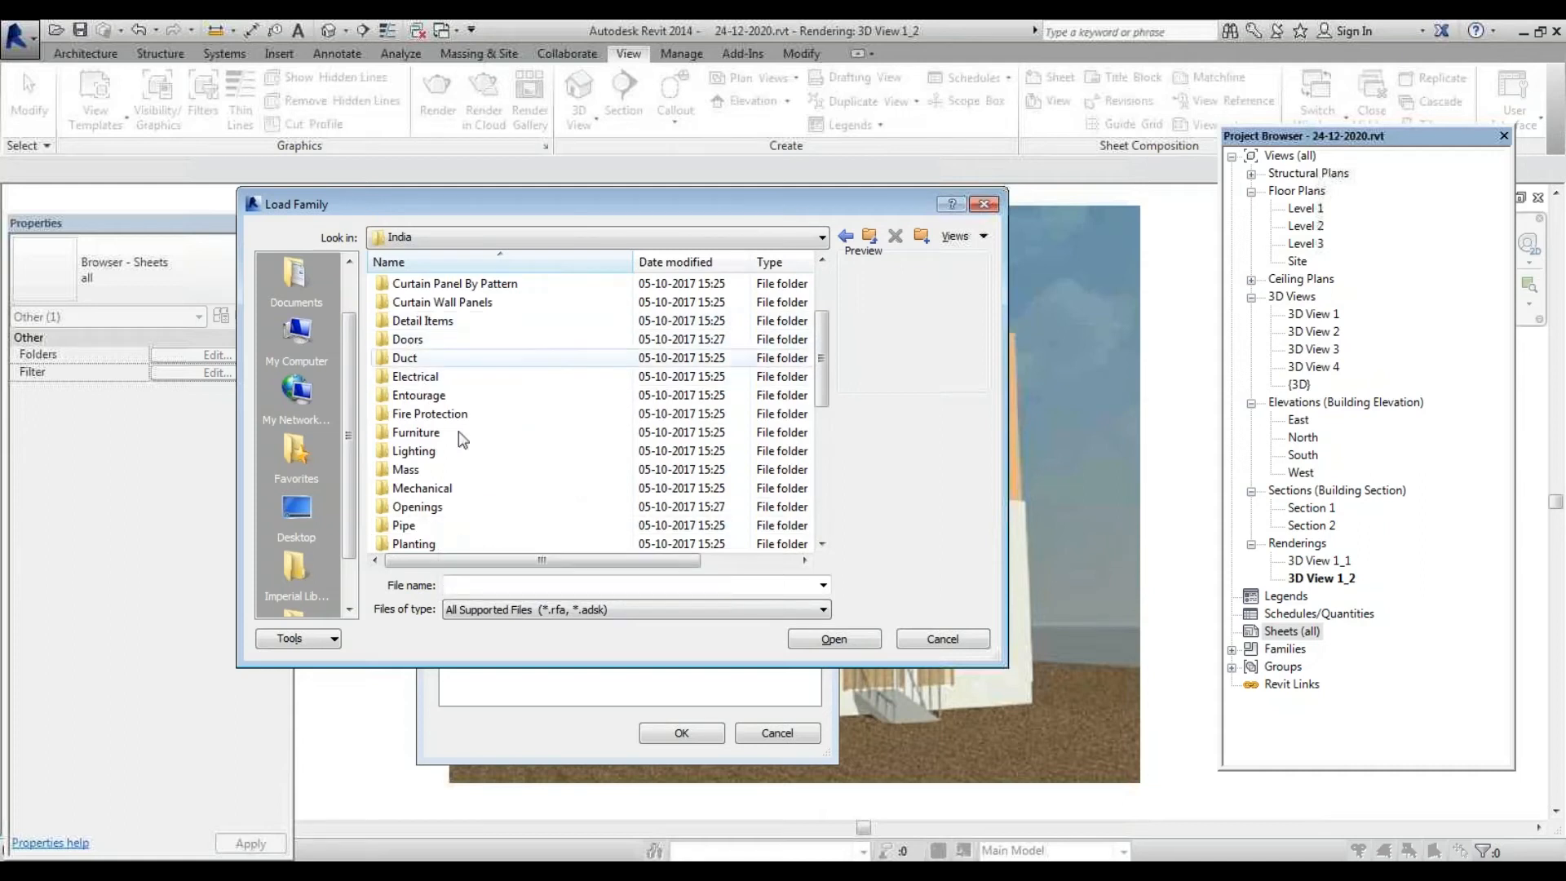
pyautogui.scroll(-1, 531, 505)
pyautogui.scroll(-5, 532, 506)
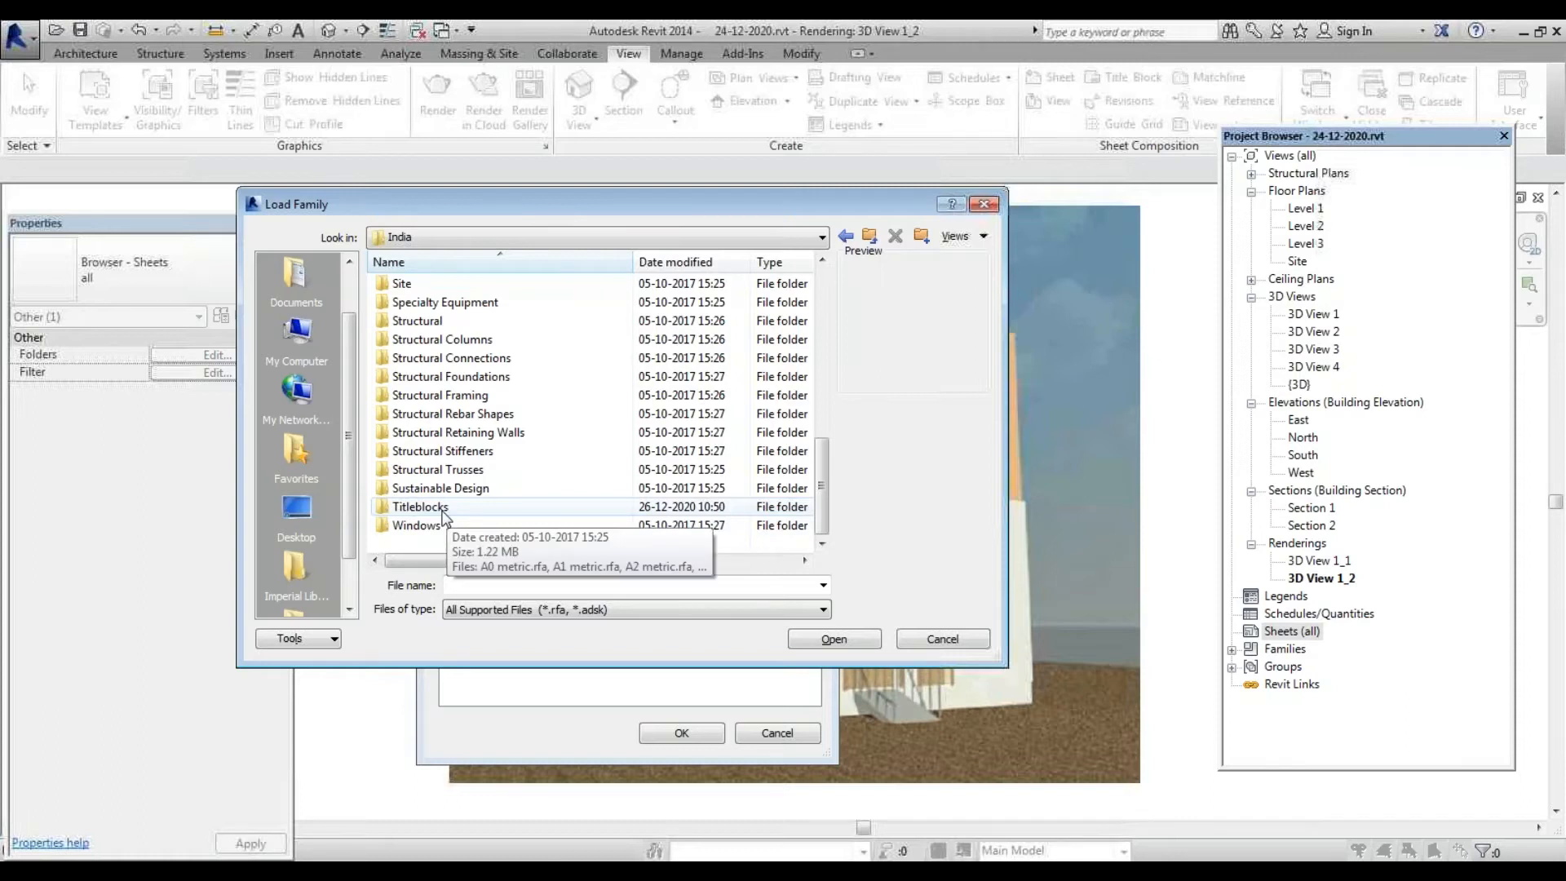
pyautogui.doubleClick(443, 512)
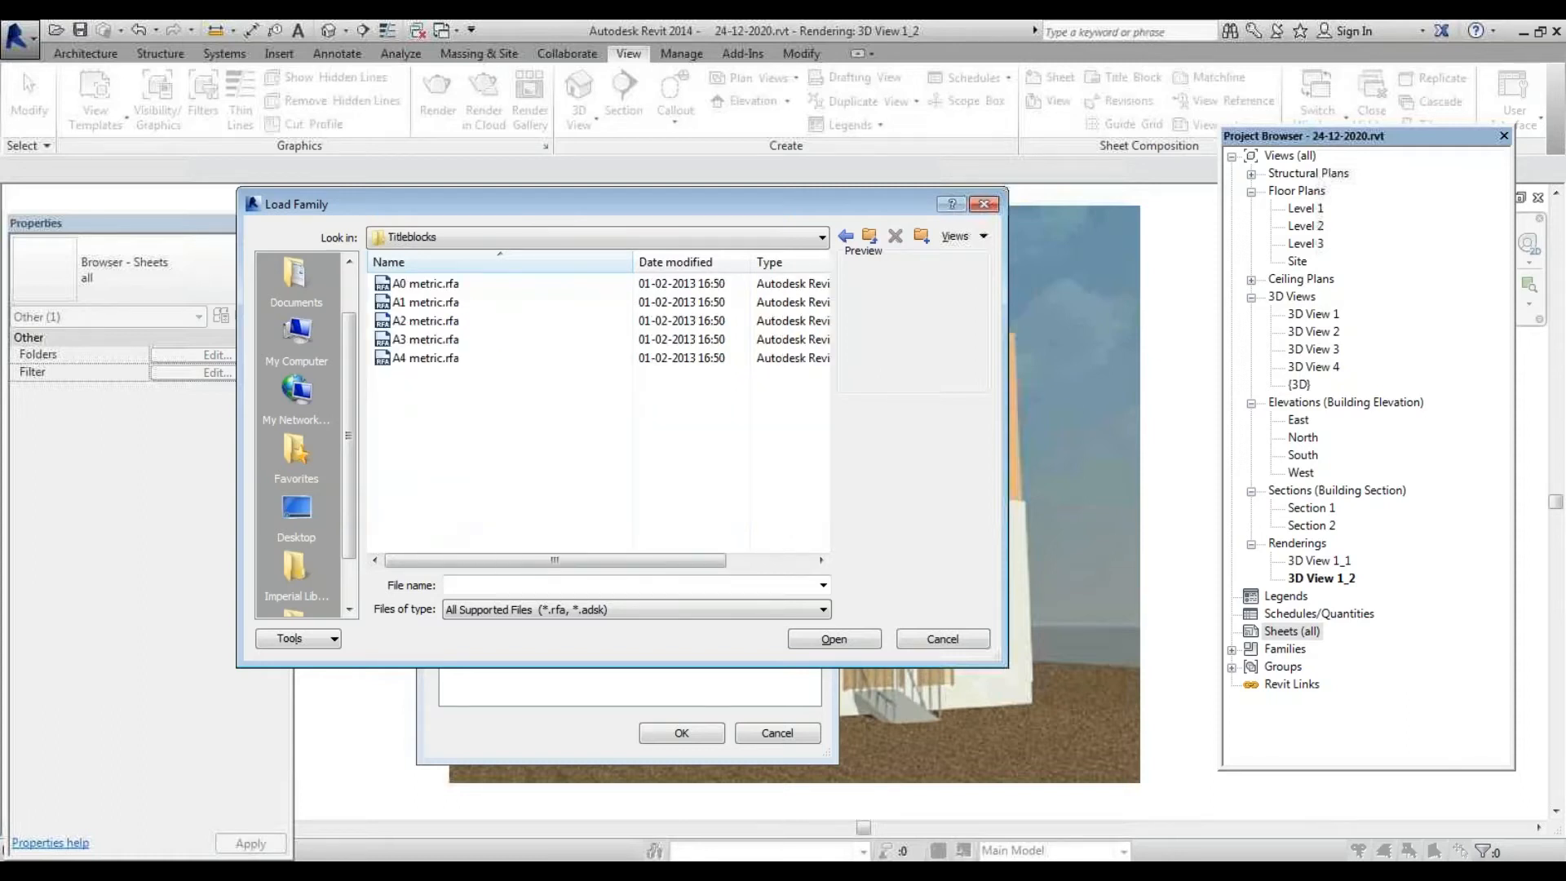
pyautogui.click(432, 283)
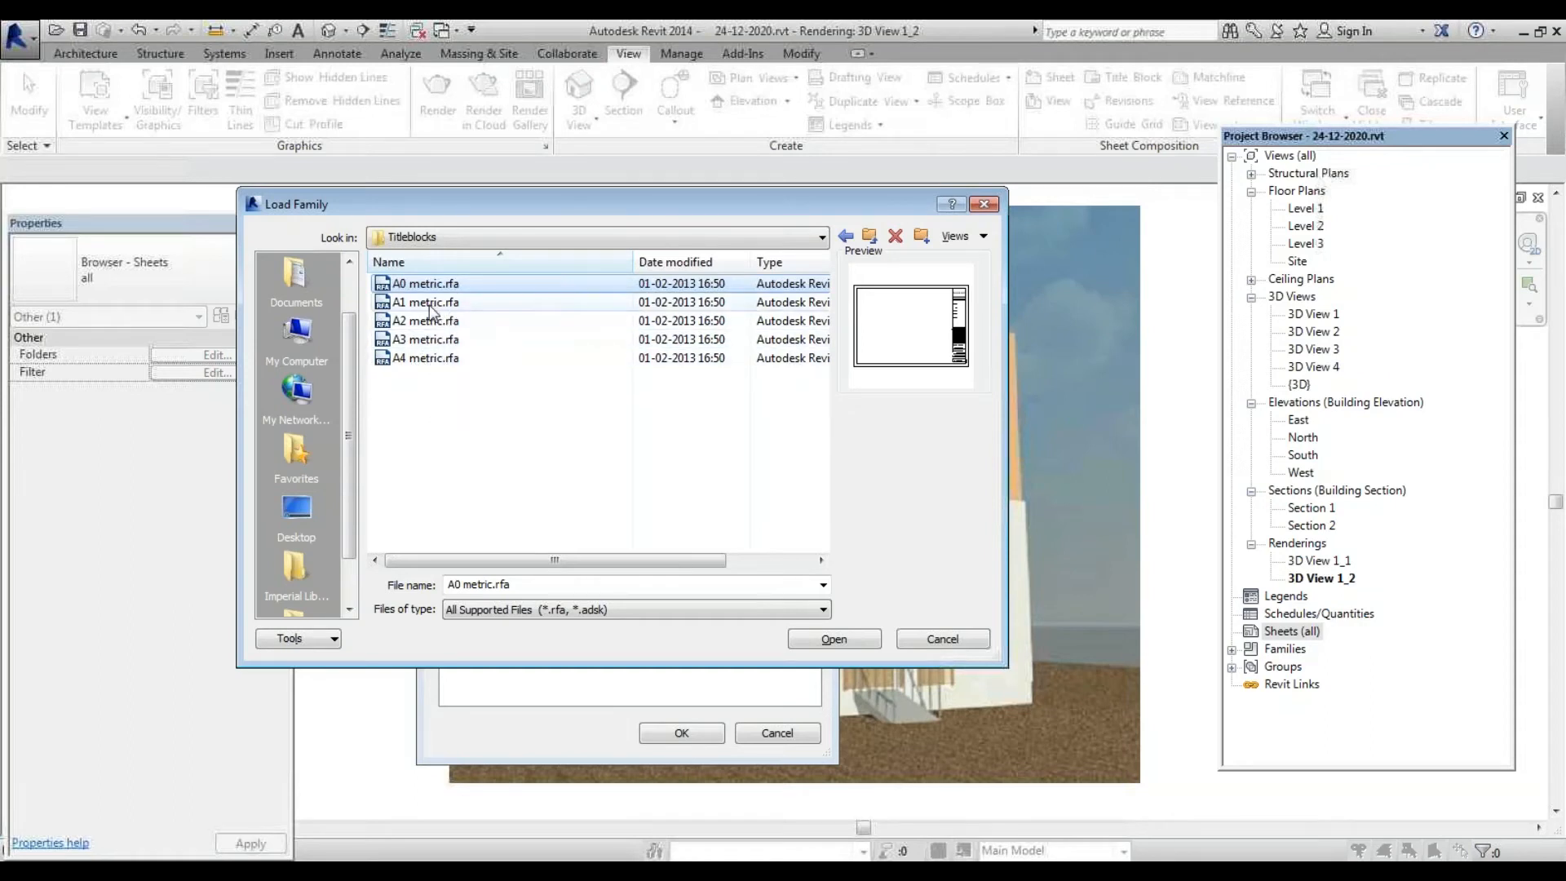
pyautogui.click(430, 359)
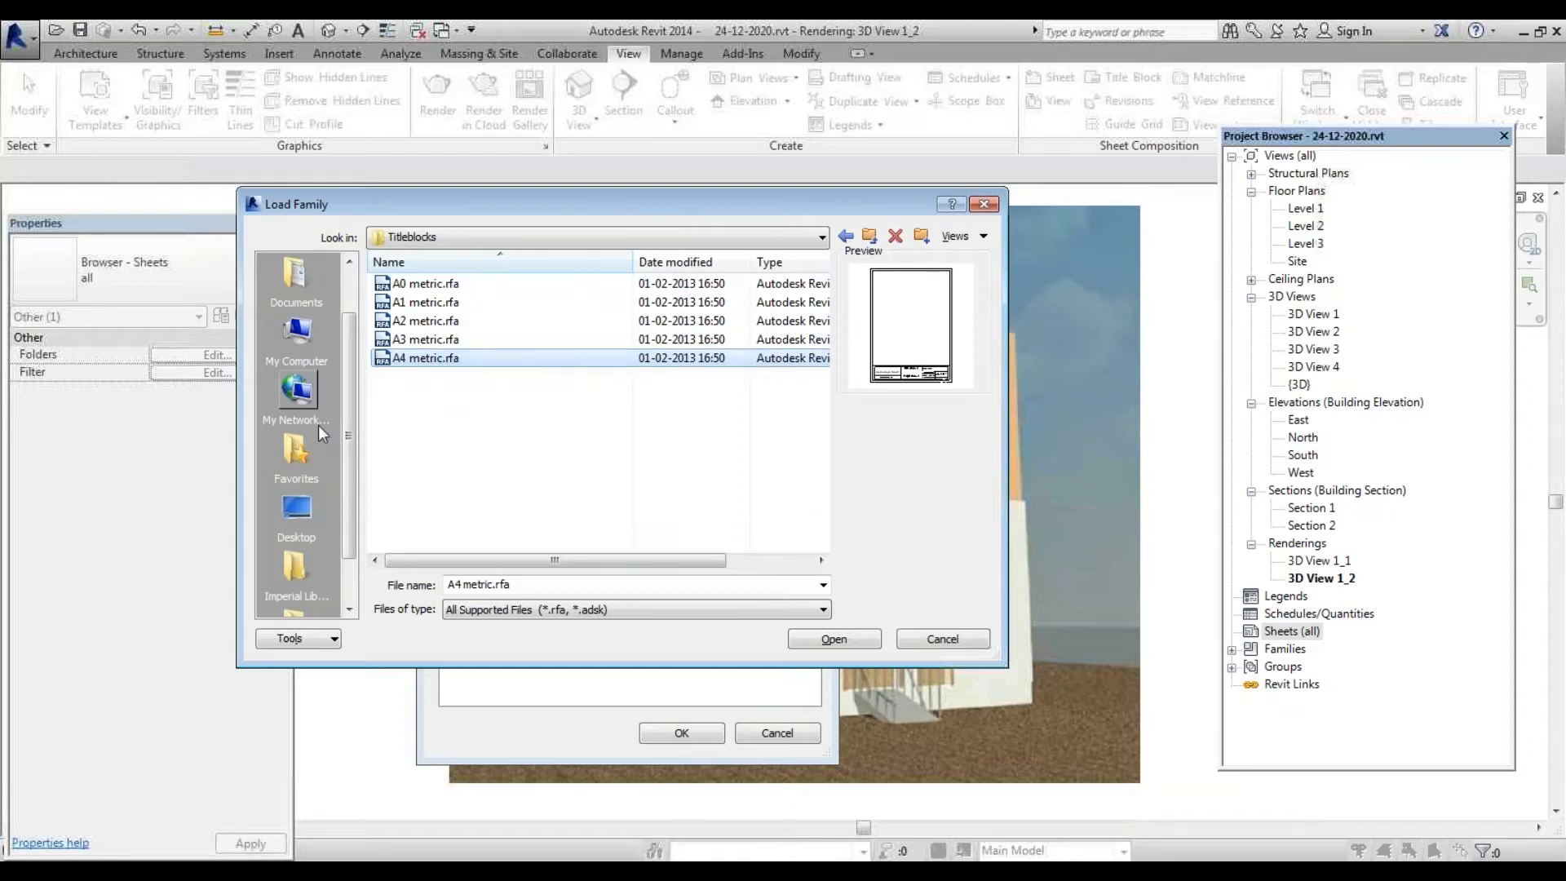
pyautogui.click(876, 645)
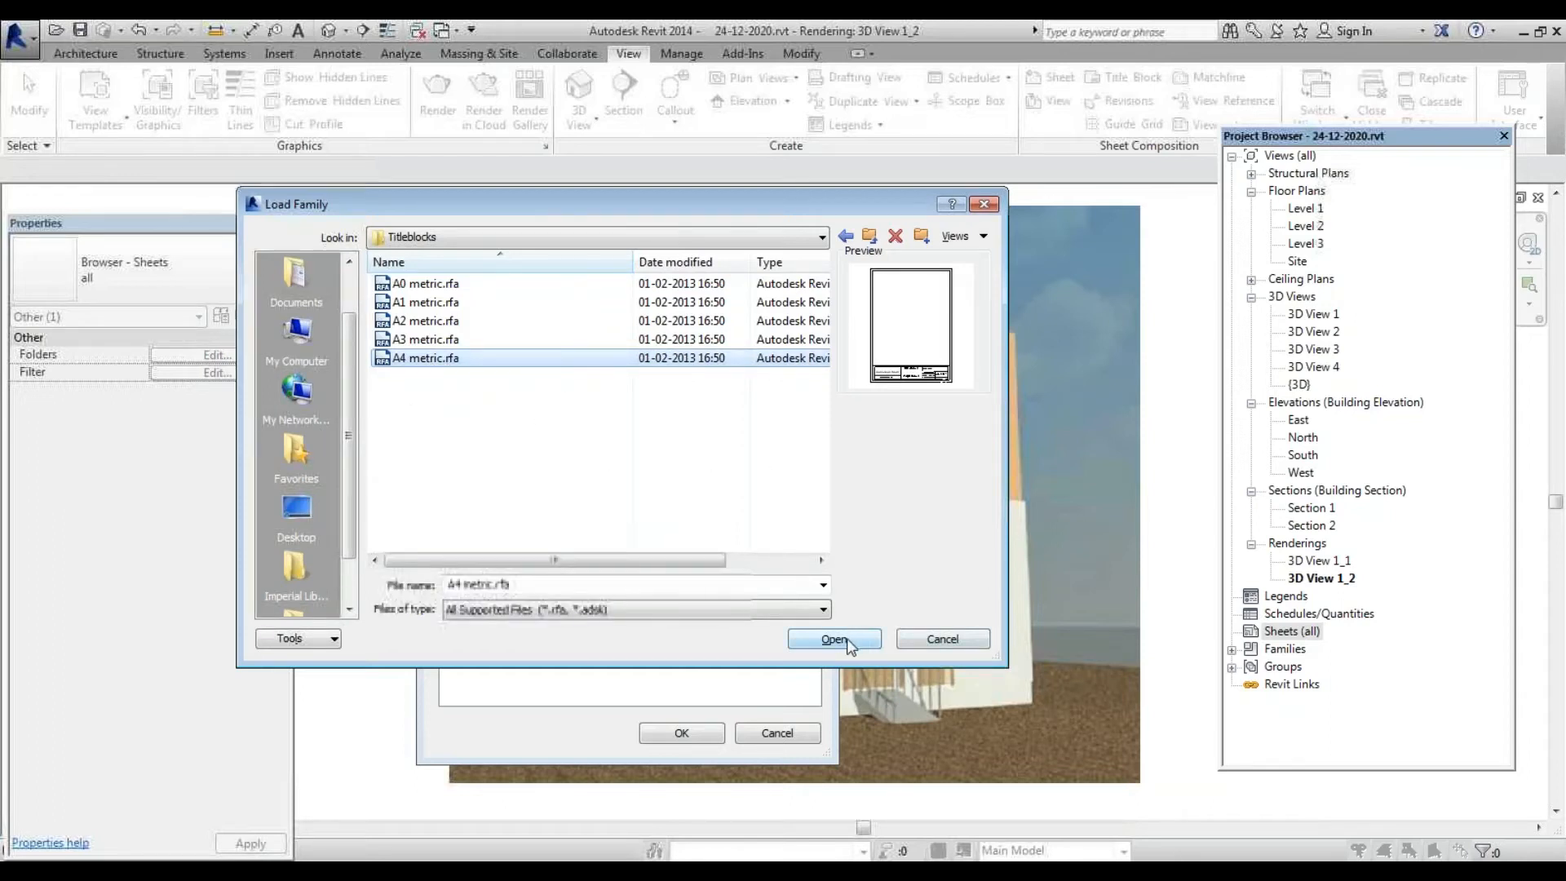
pyautogui.click(943, 640)
# Close the New Sheet dialog, start a new sheet from Sheets (all) and choose Load
pyautogui.click(787, 732)
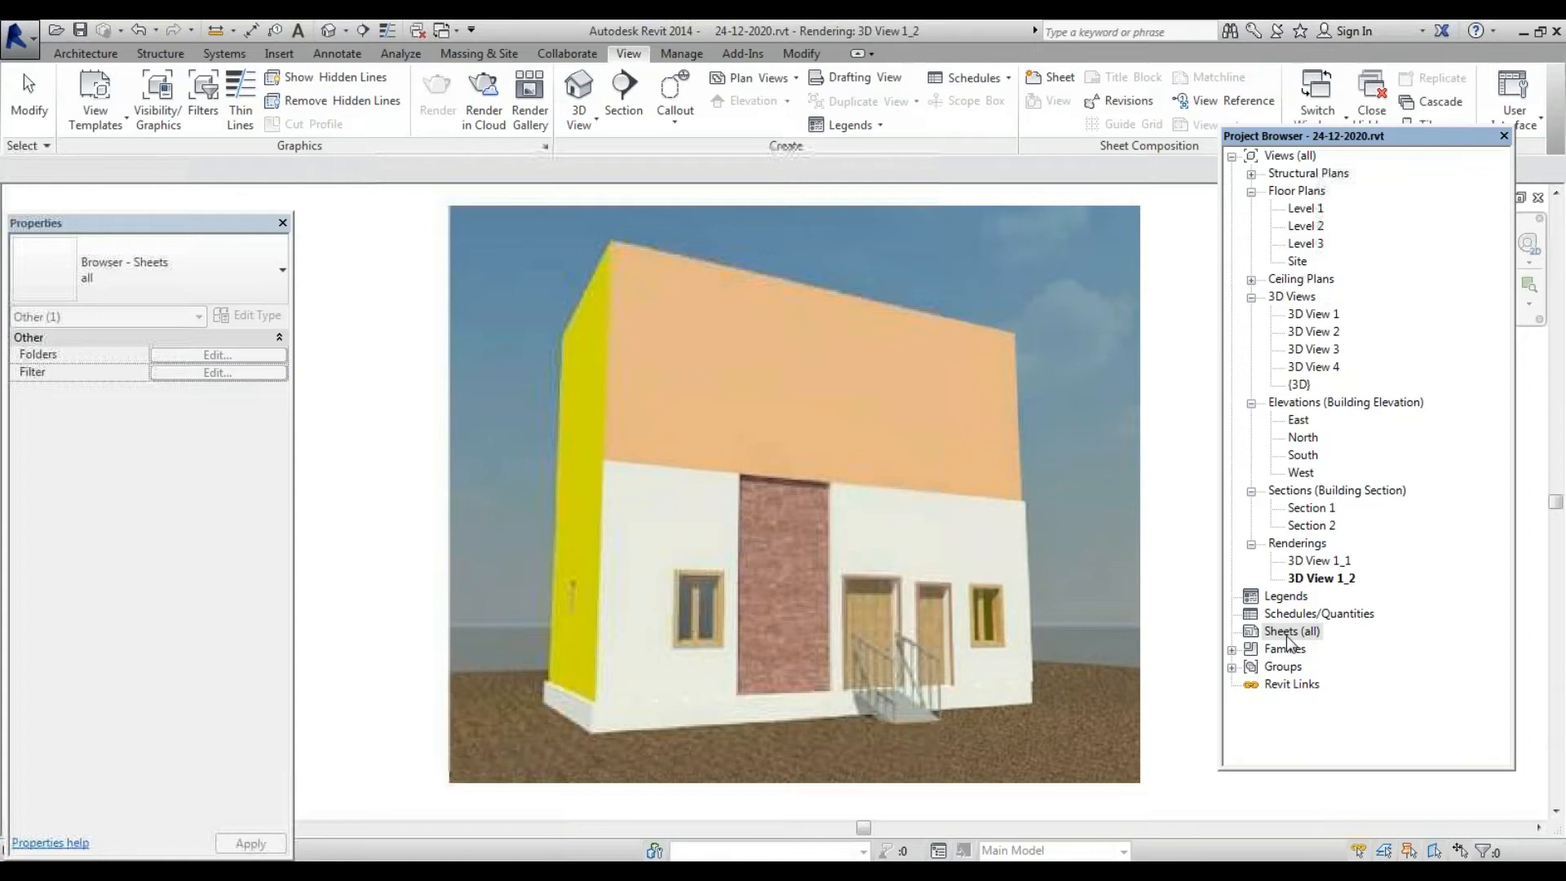
pyautogui.rightClick(1286, 639)
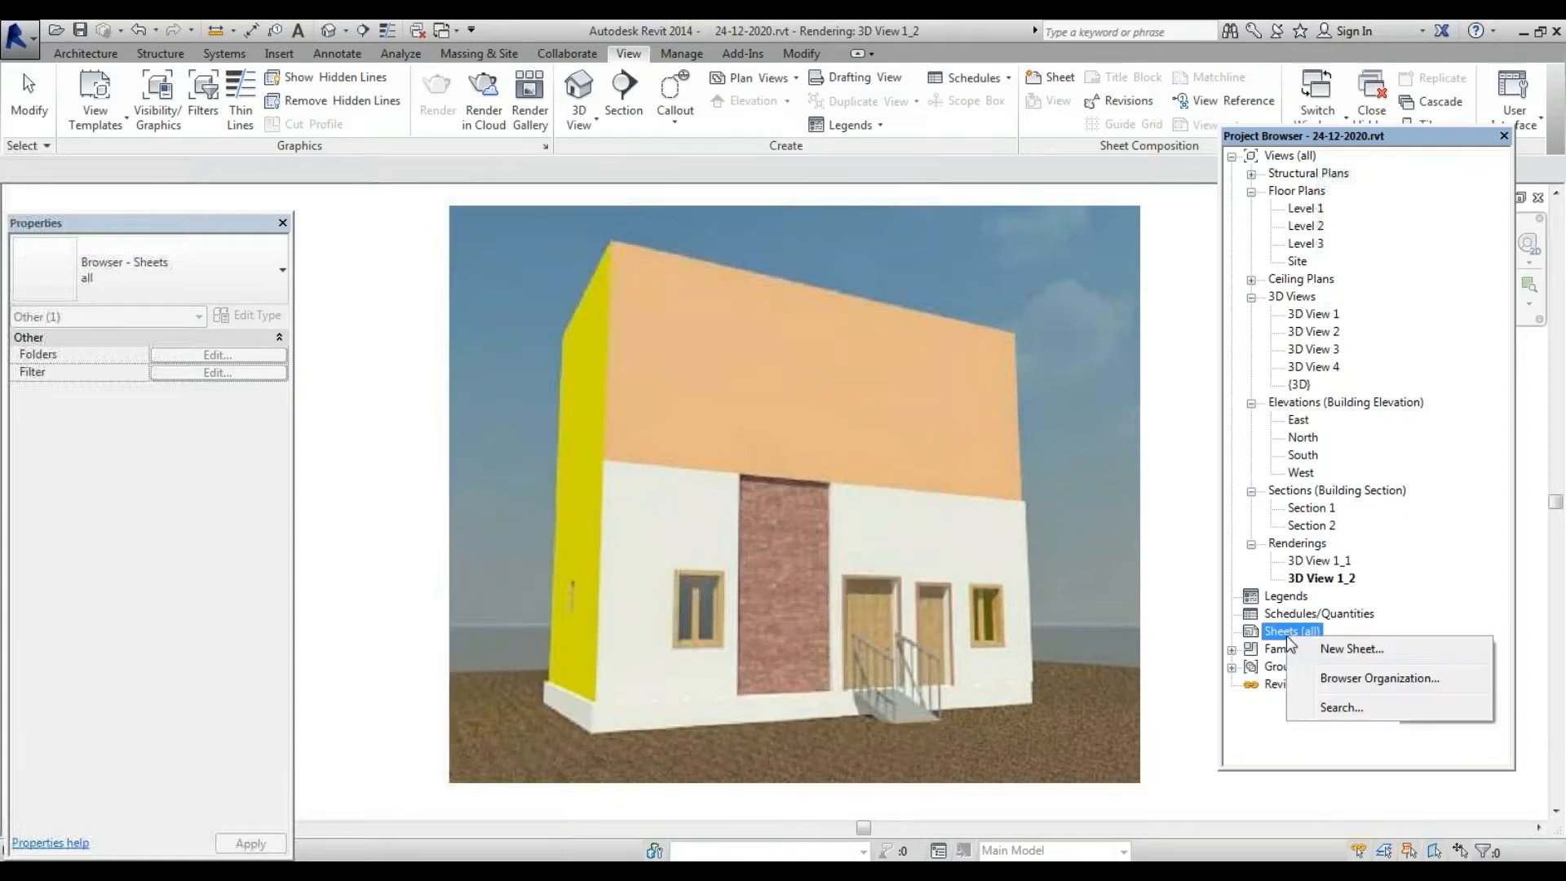
pyautogui.click(1351, 649)
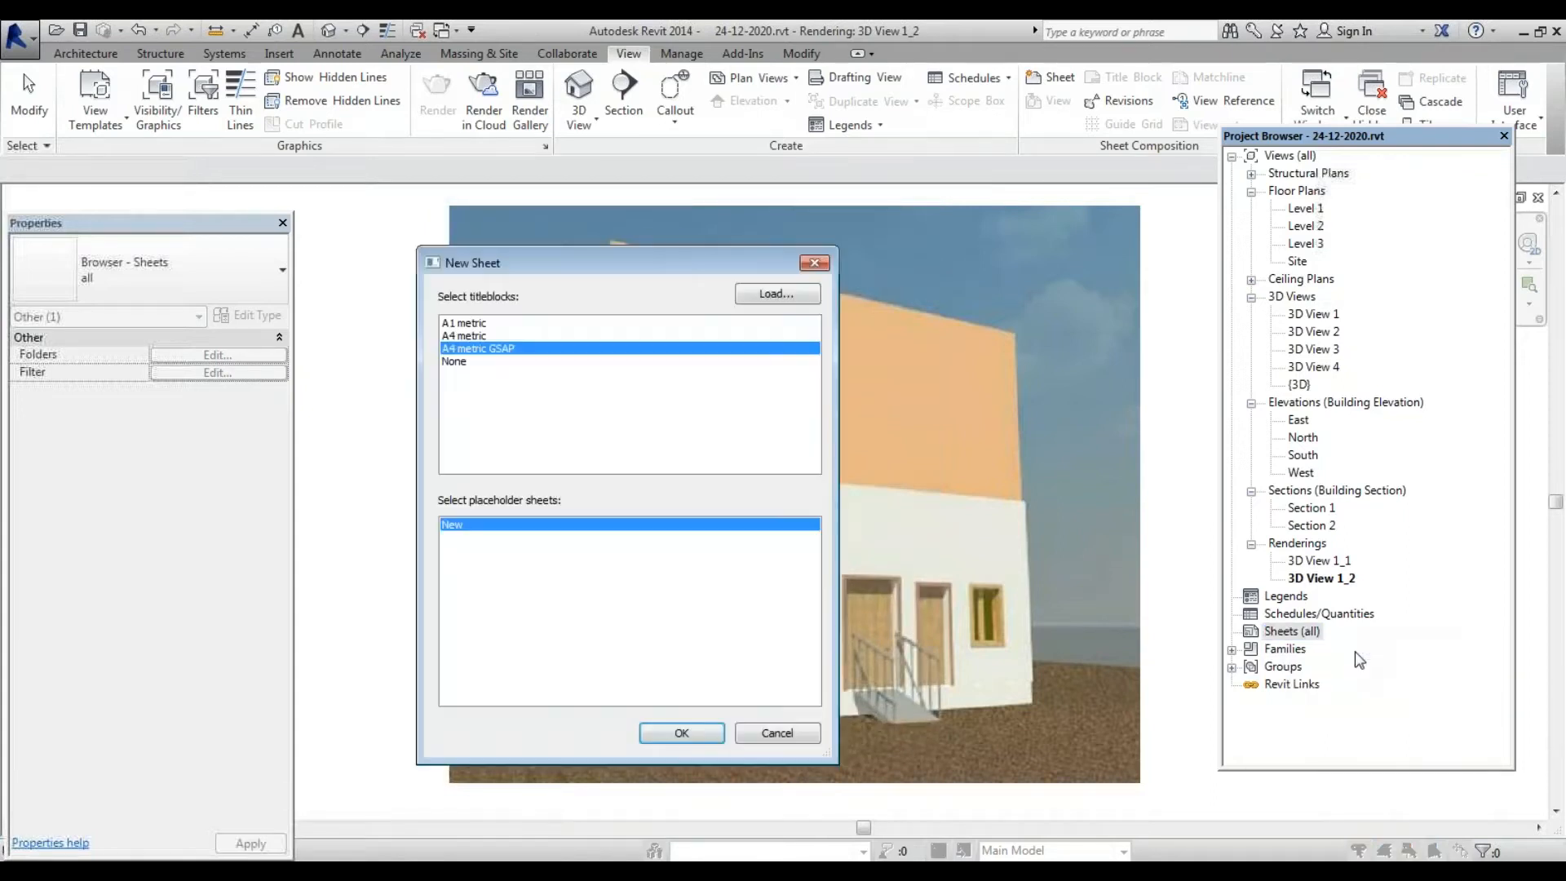
pyautogui.click(781, 295)
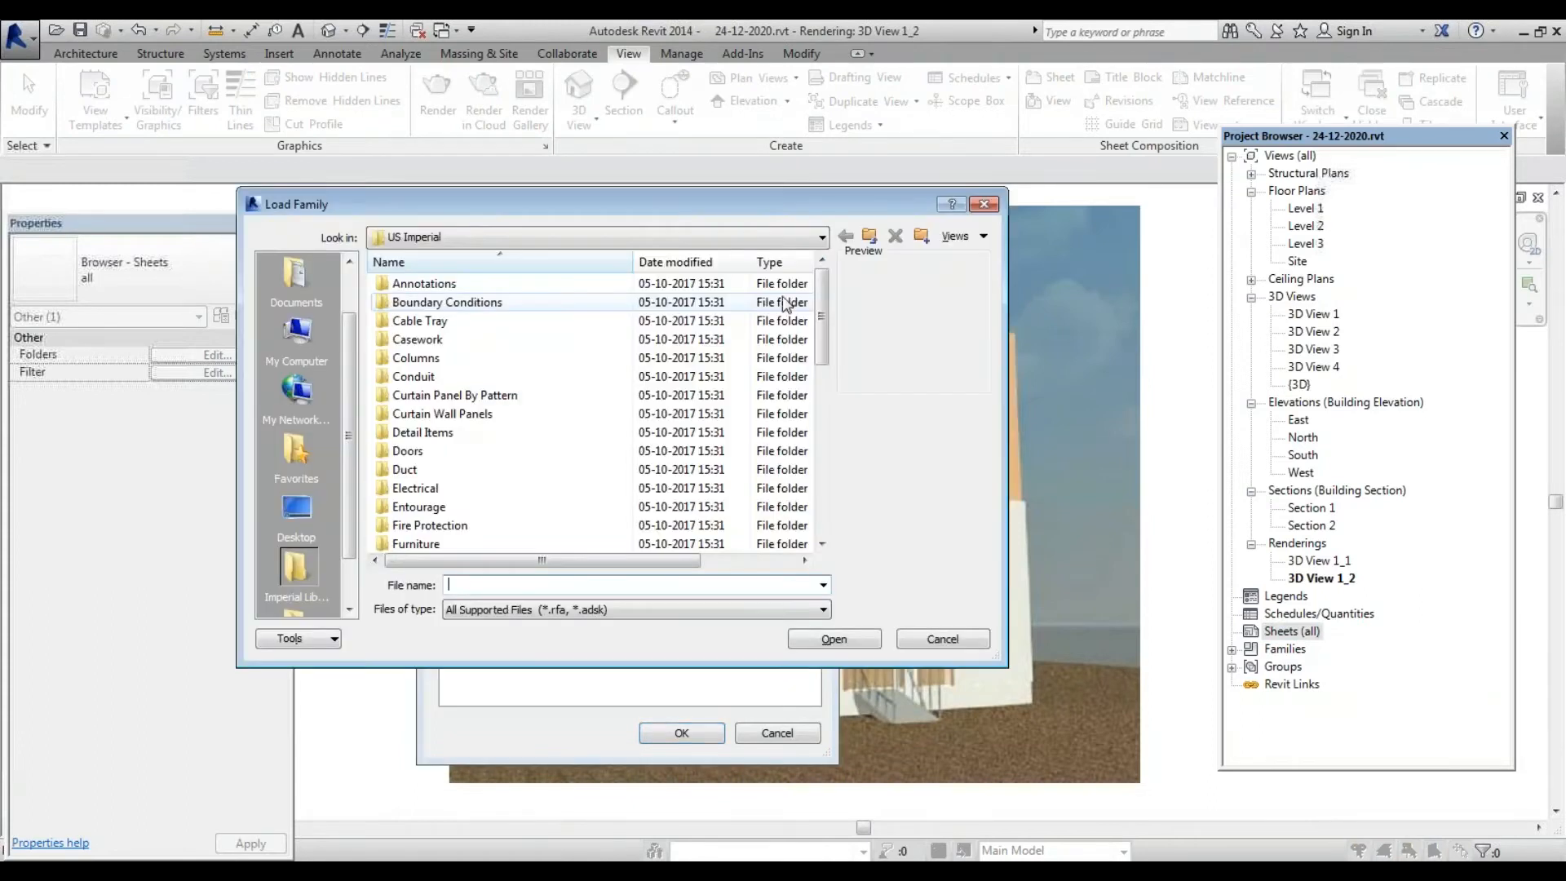
# Browse RVT 2014 > Libraries > India > Titleblocks, then step back up to Libraries
pyautogui.click(624, 238)
pyautogui.scroll(3, 585, 286)
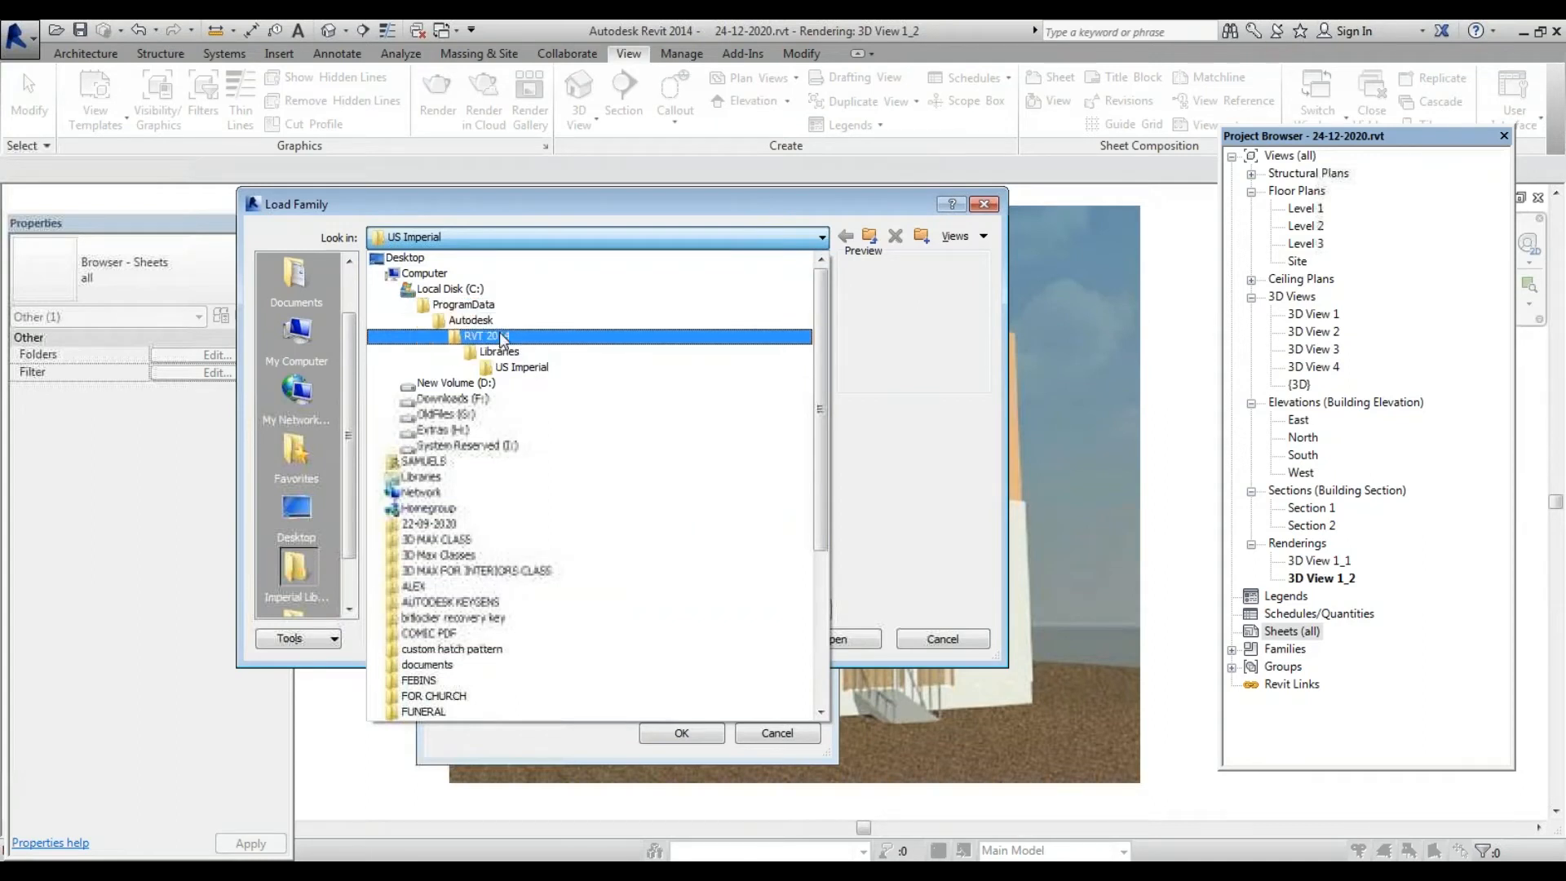
pyautogui.click(501, 340)
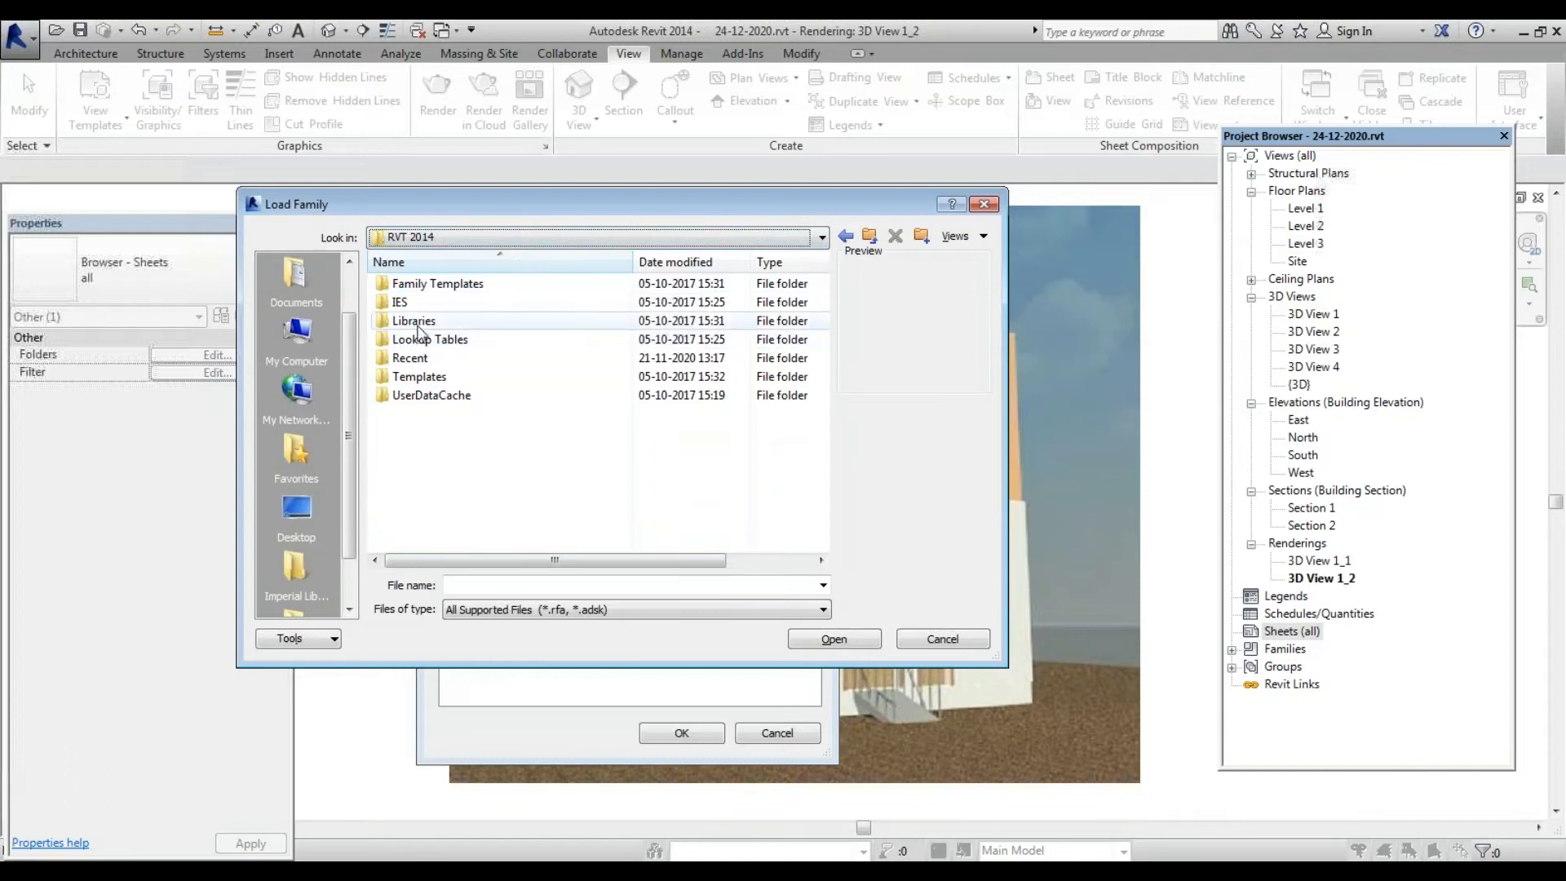
pyautogui.doubleClick(417, 324)
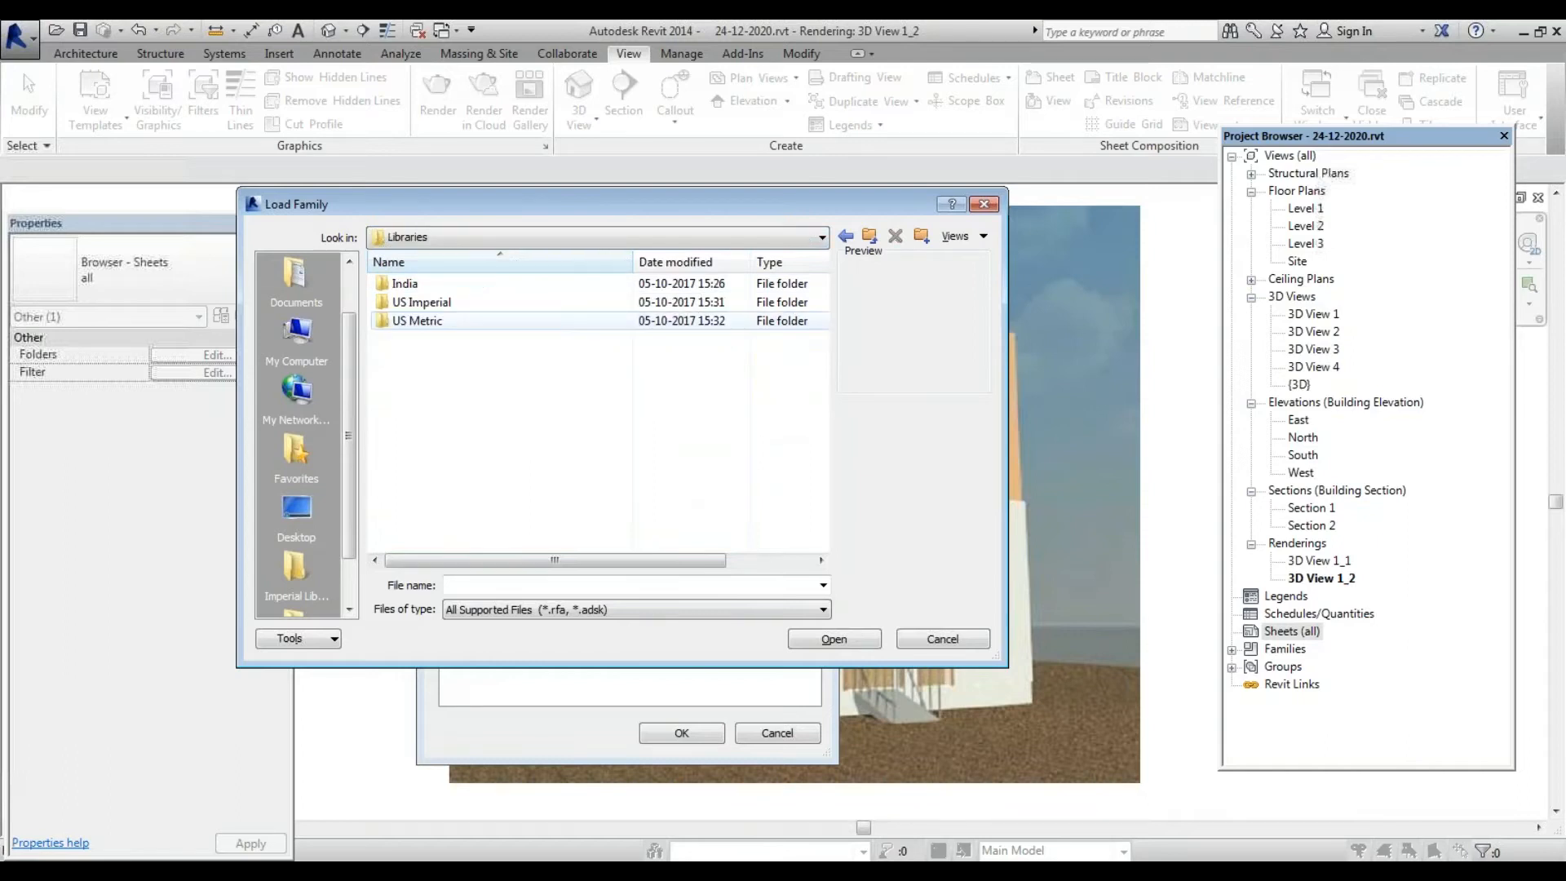
pyautogui.doubleClick(418, 287)
pyautogui.scroll(-10, 526, 535)
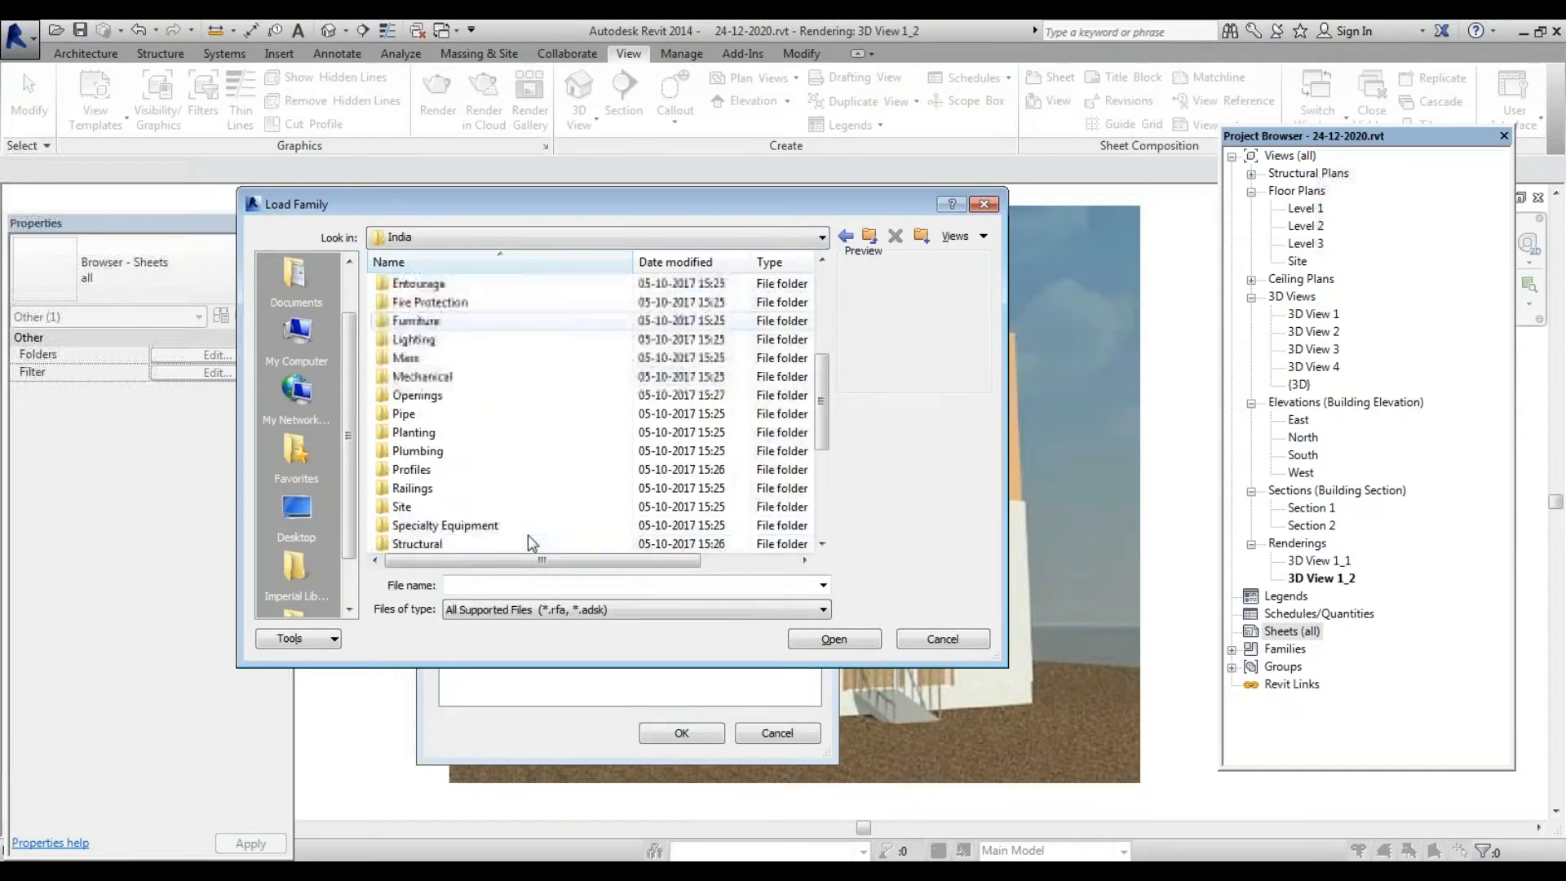
pyautogui.doubleClick(478, 506)
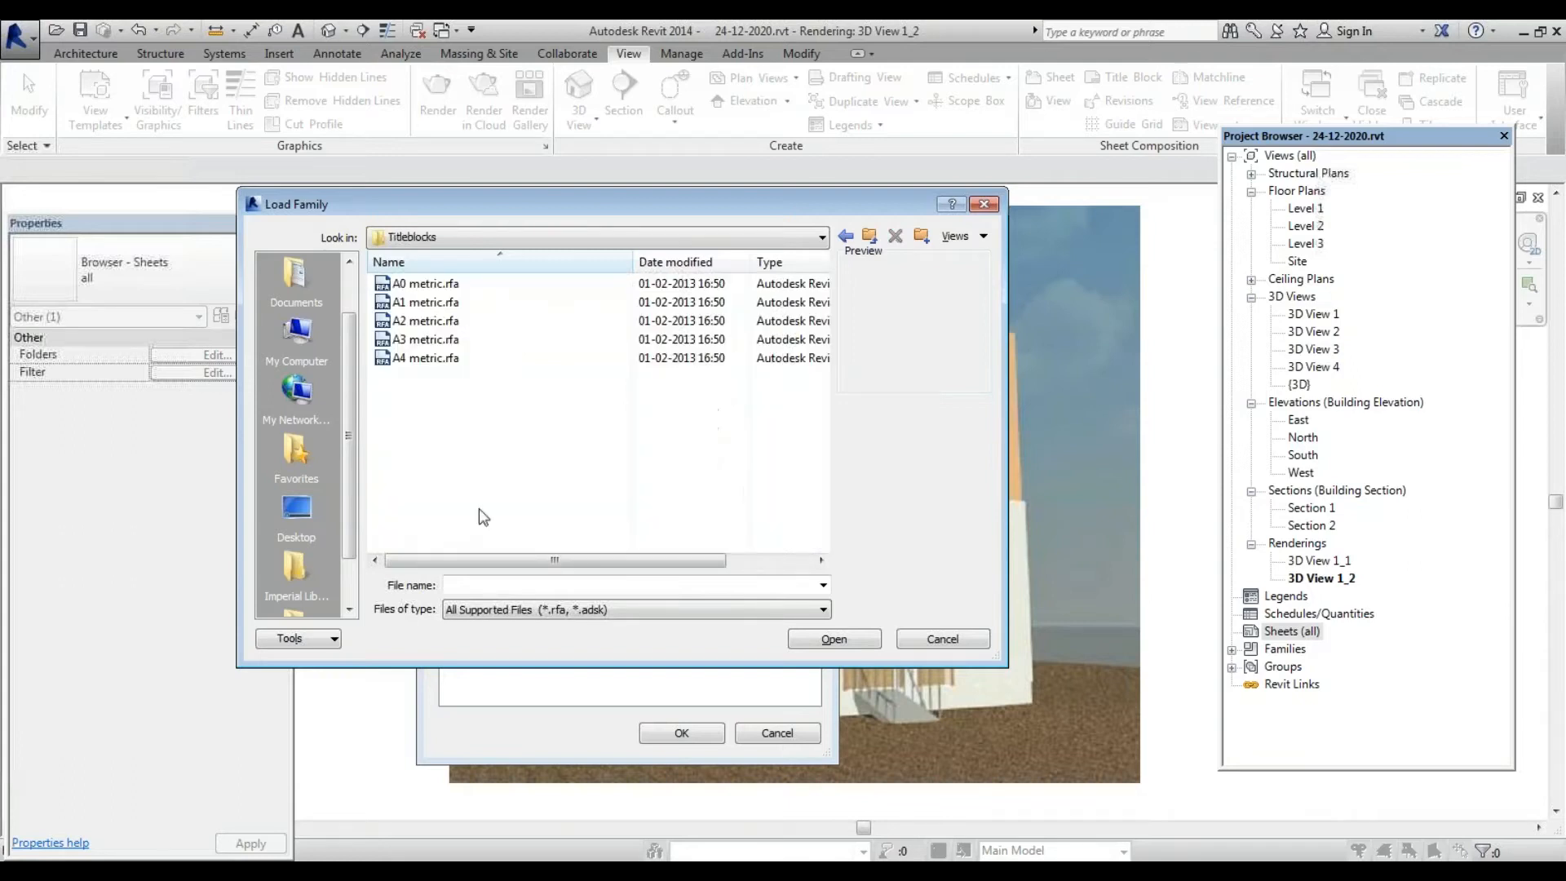
pyautogui.click(871, 240)
pyautogui.click(869, 243)
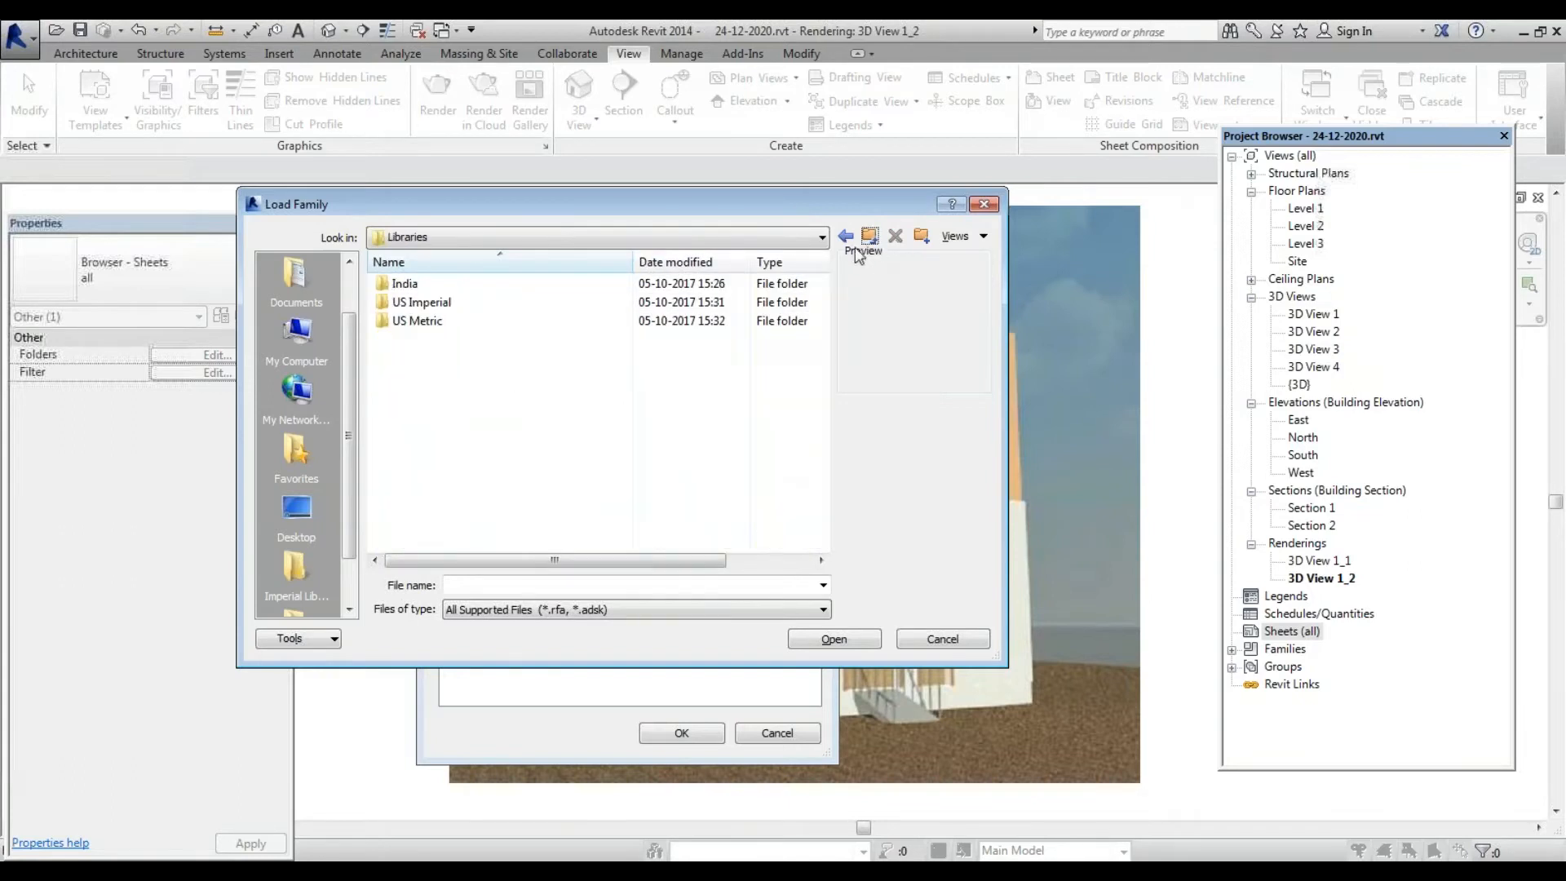
# Check the US Metric Titleblocks, then open A4 metric.rfa from India Titleblocks
pyautogui.doubleClick(434, 317)
pyautogui.scroll(-8, 416, 448)
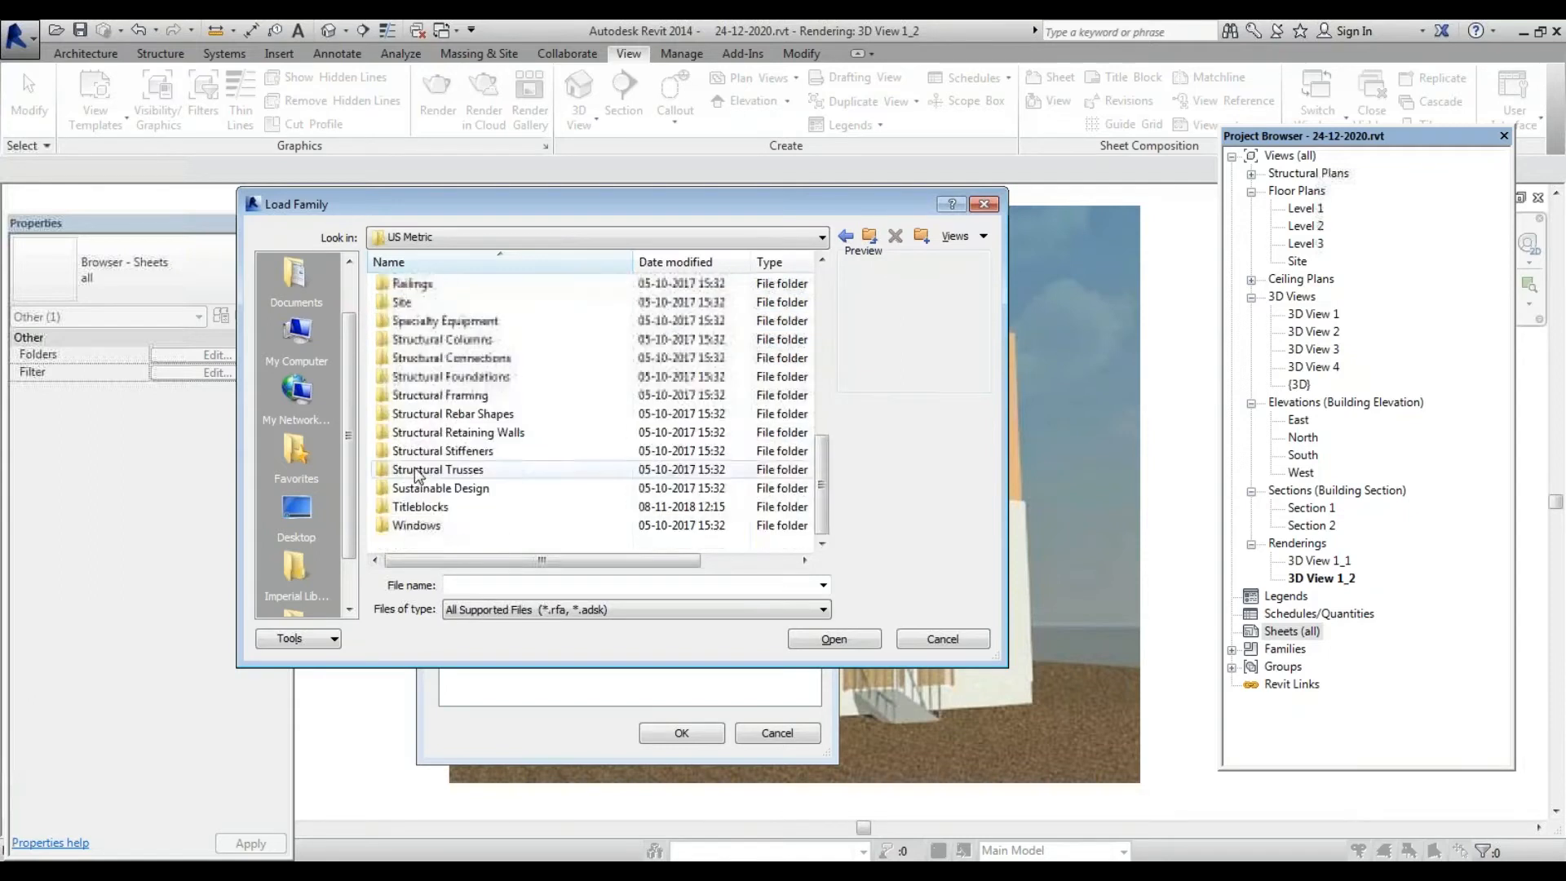
pyautogui.doubleClick(416, 508)
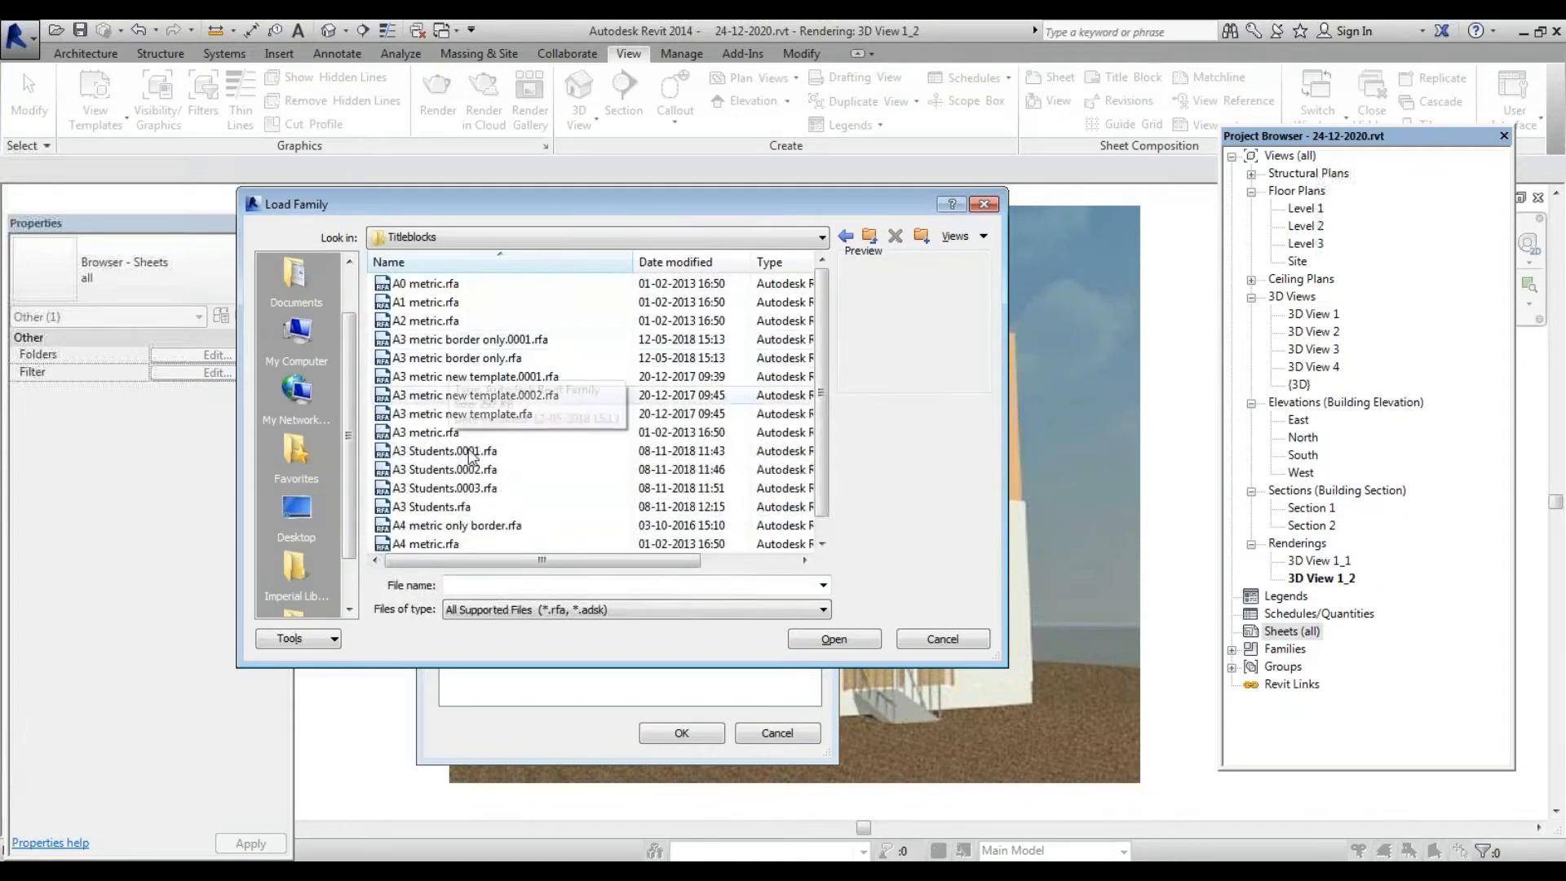
pyautogui.click(437, 544)
pyautogui.scroll(-1, 439, 548)
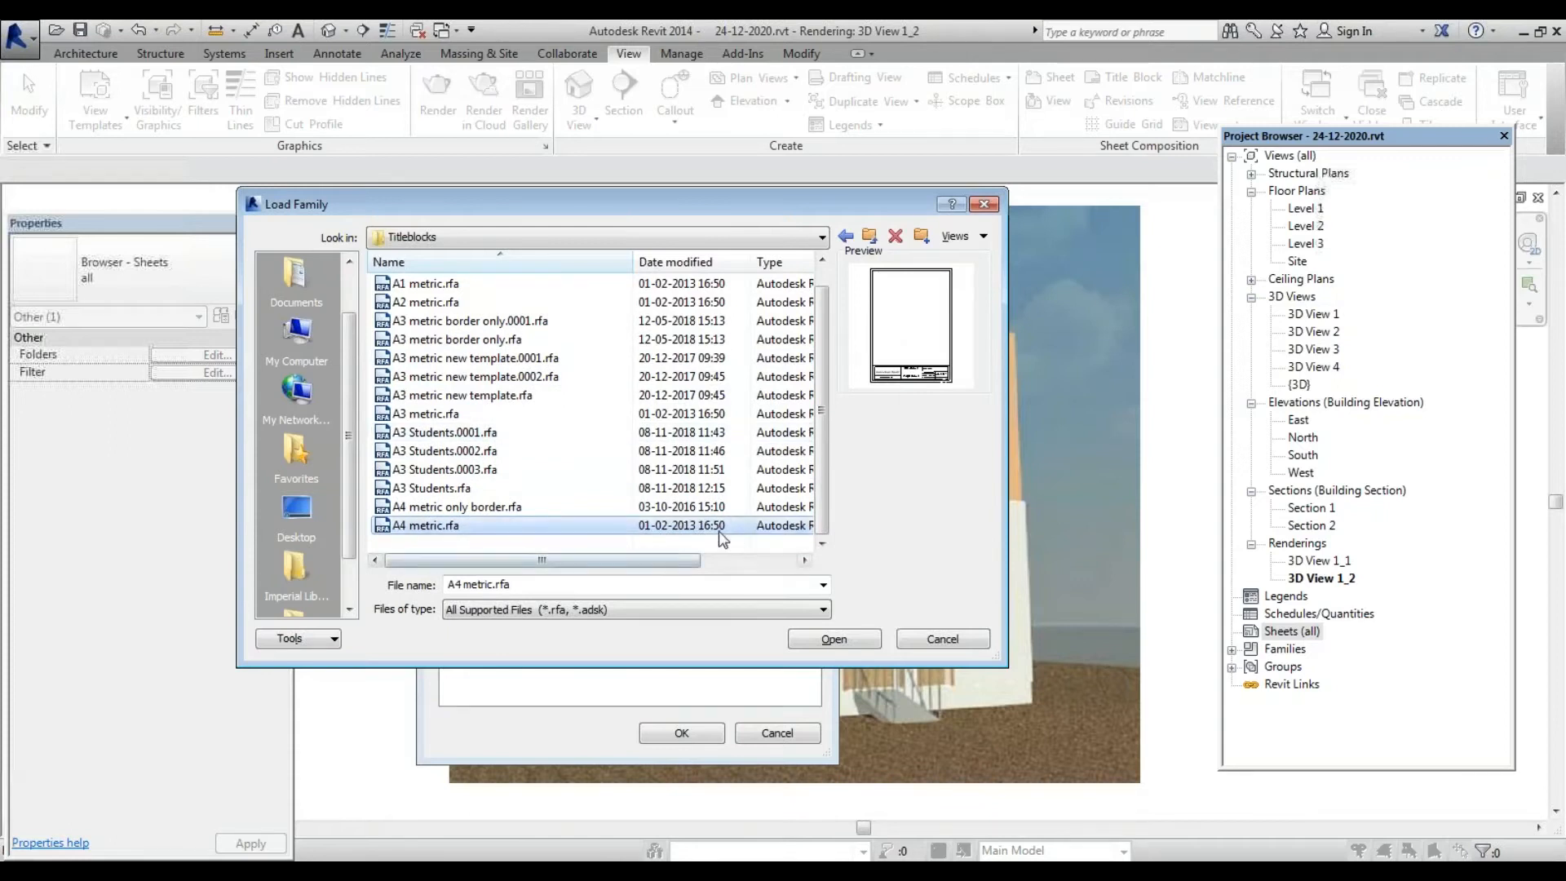
pyautogui.click(869, 237)
pyautogui.click(870, 237)
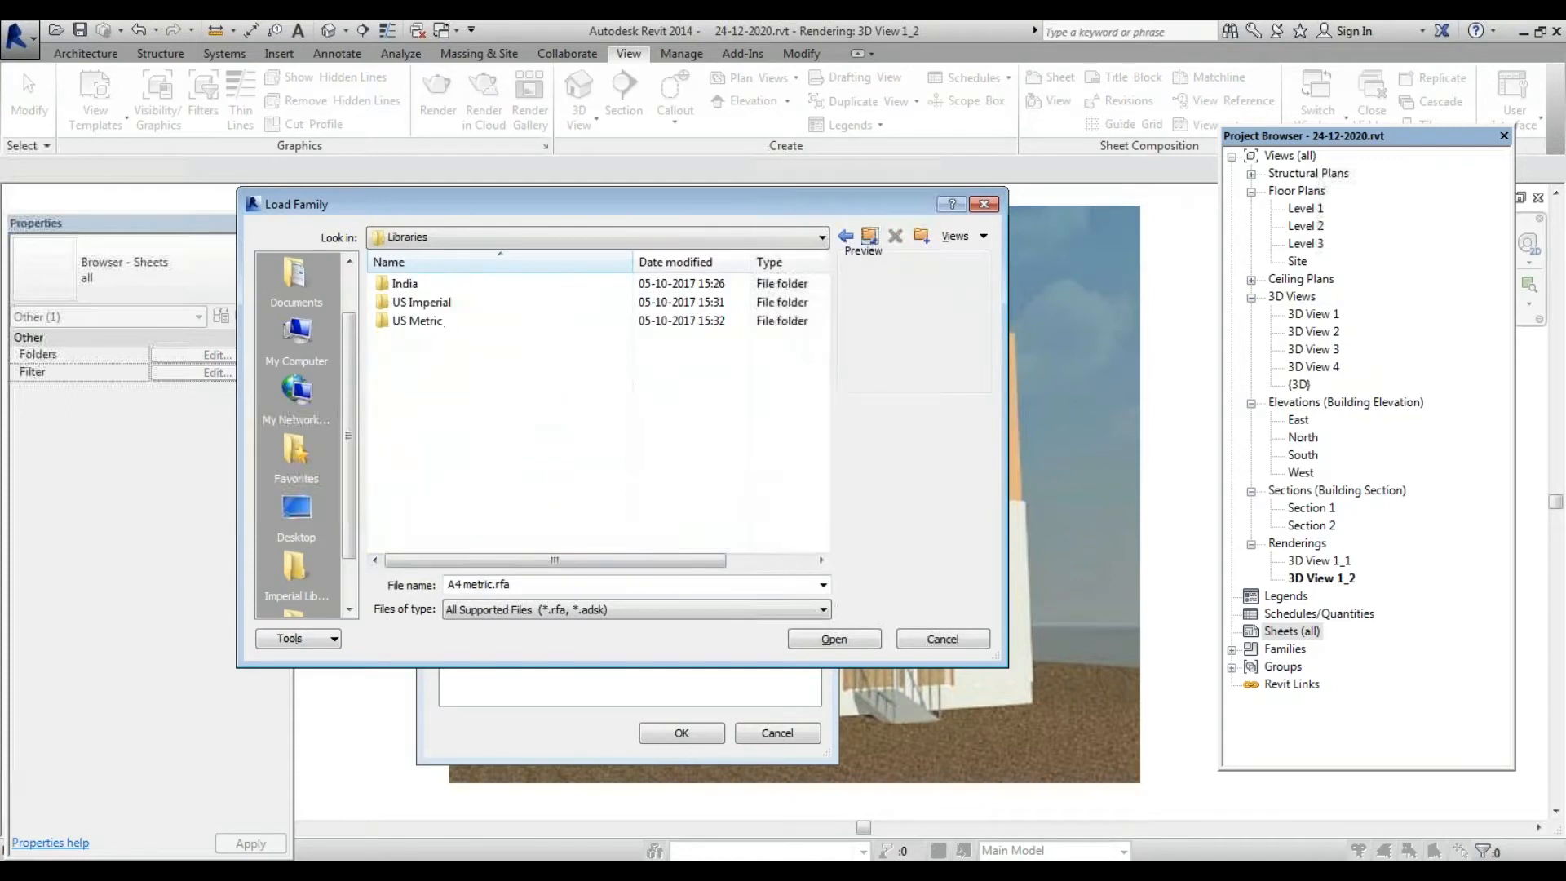
pyautogui.doubleClick(424, 282)
pyautogui.scroll(-8, 424, 522)
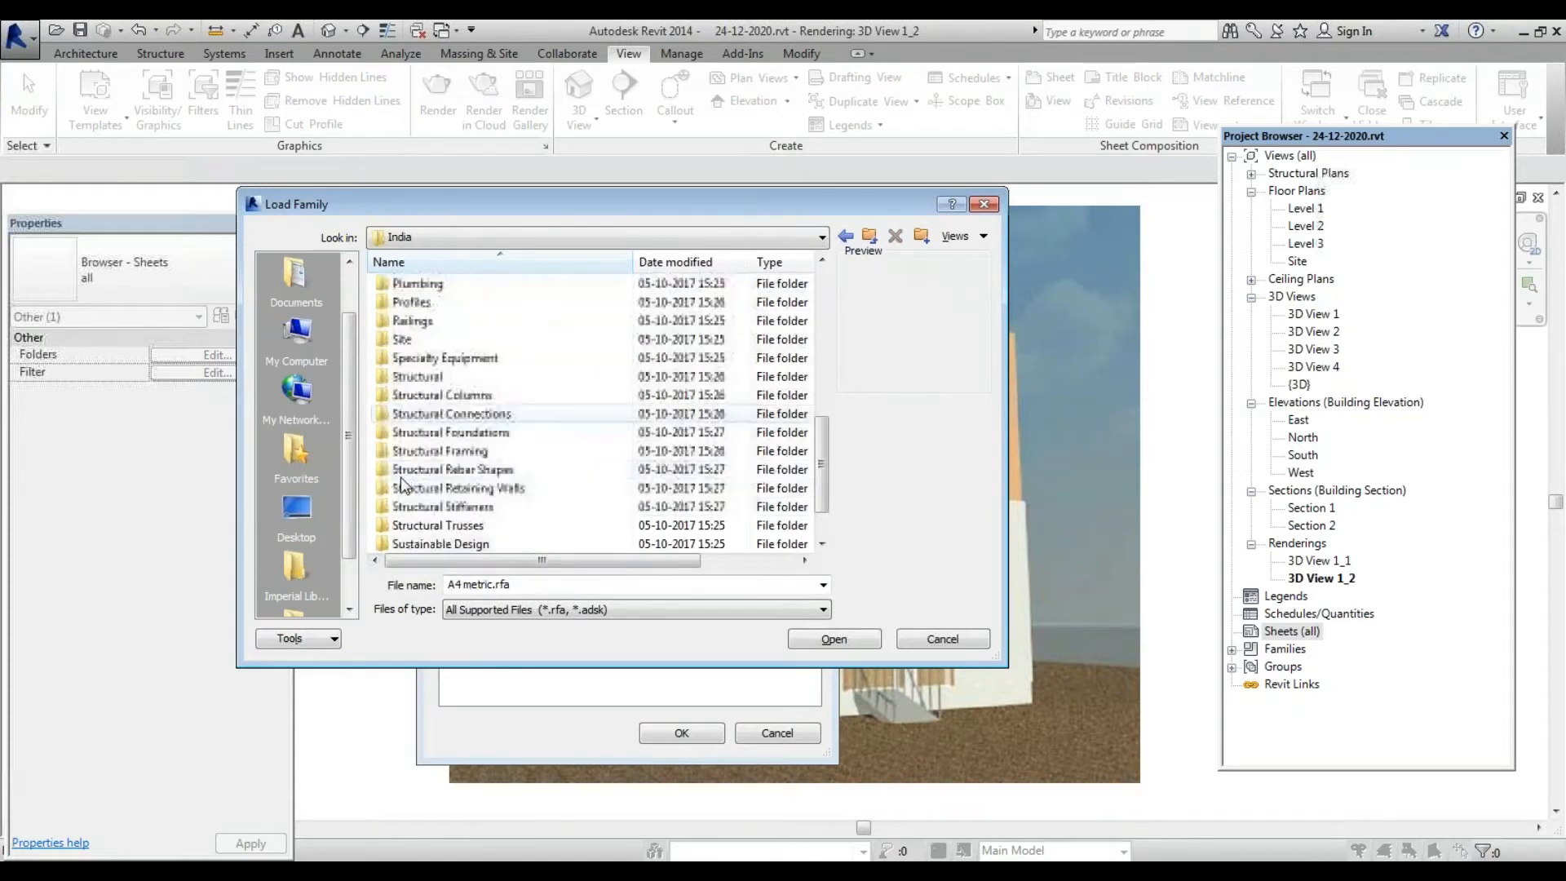
pyautogui.doubleClick(424, 508)
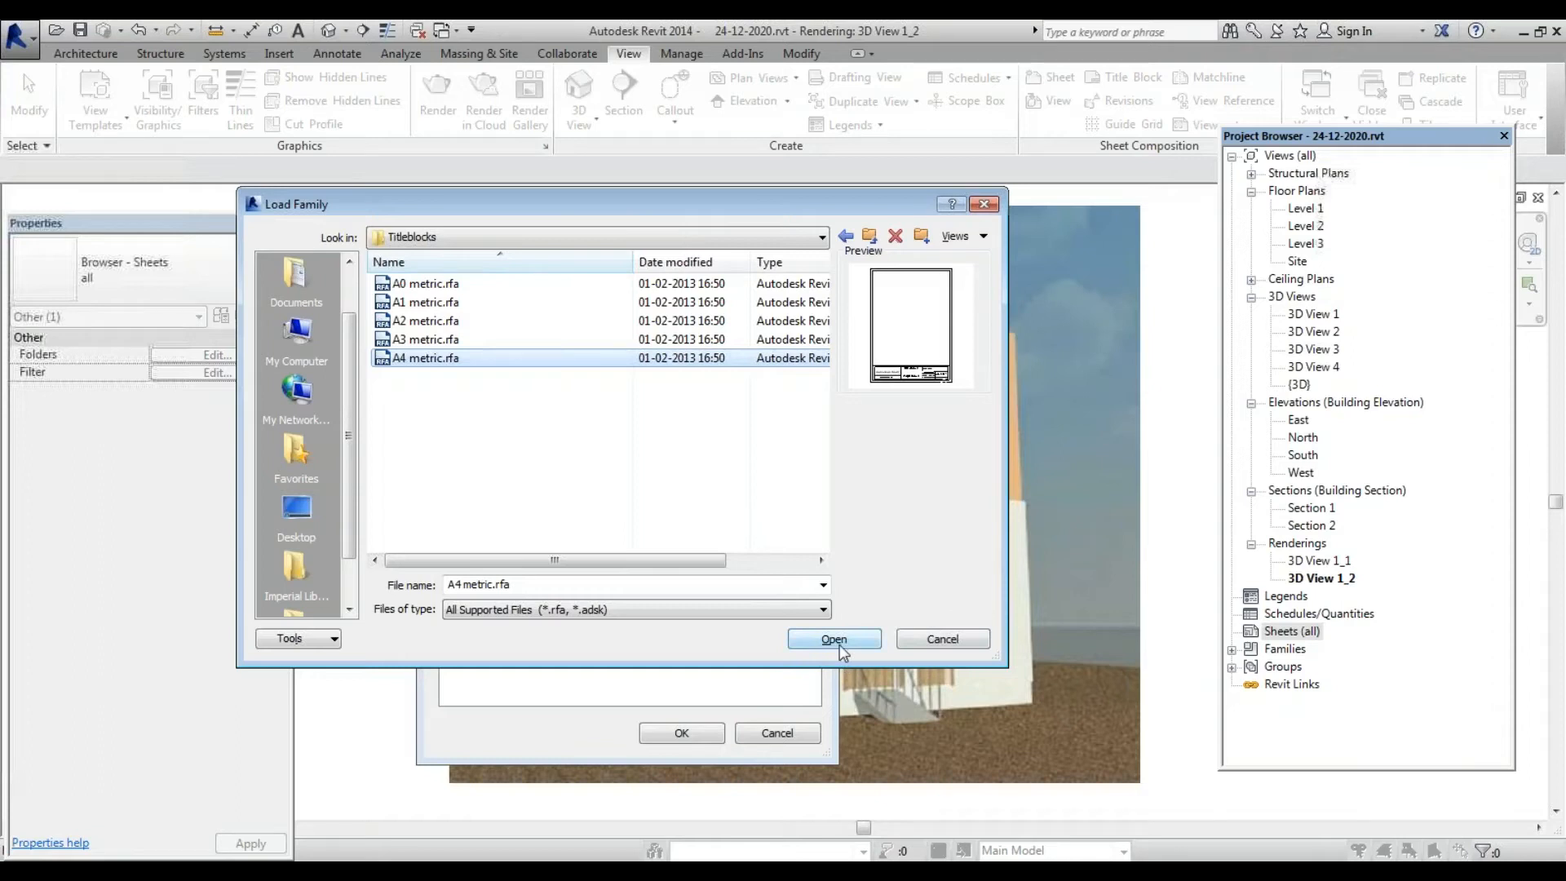
pyautogui.click(841, 646)
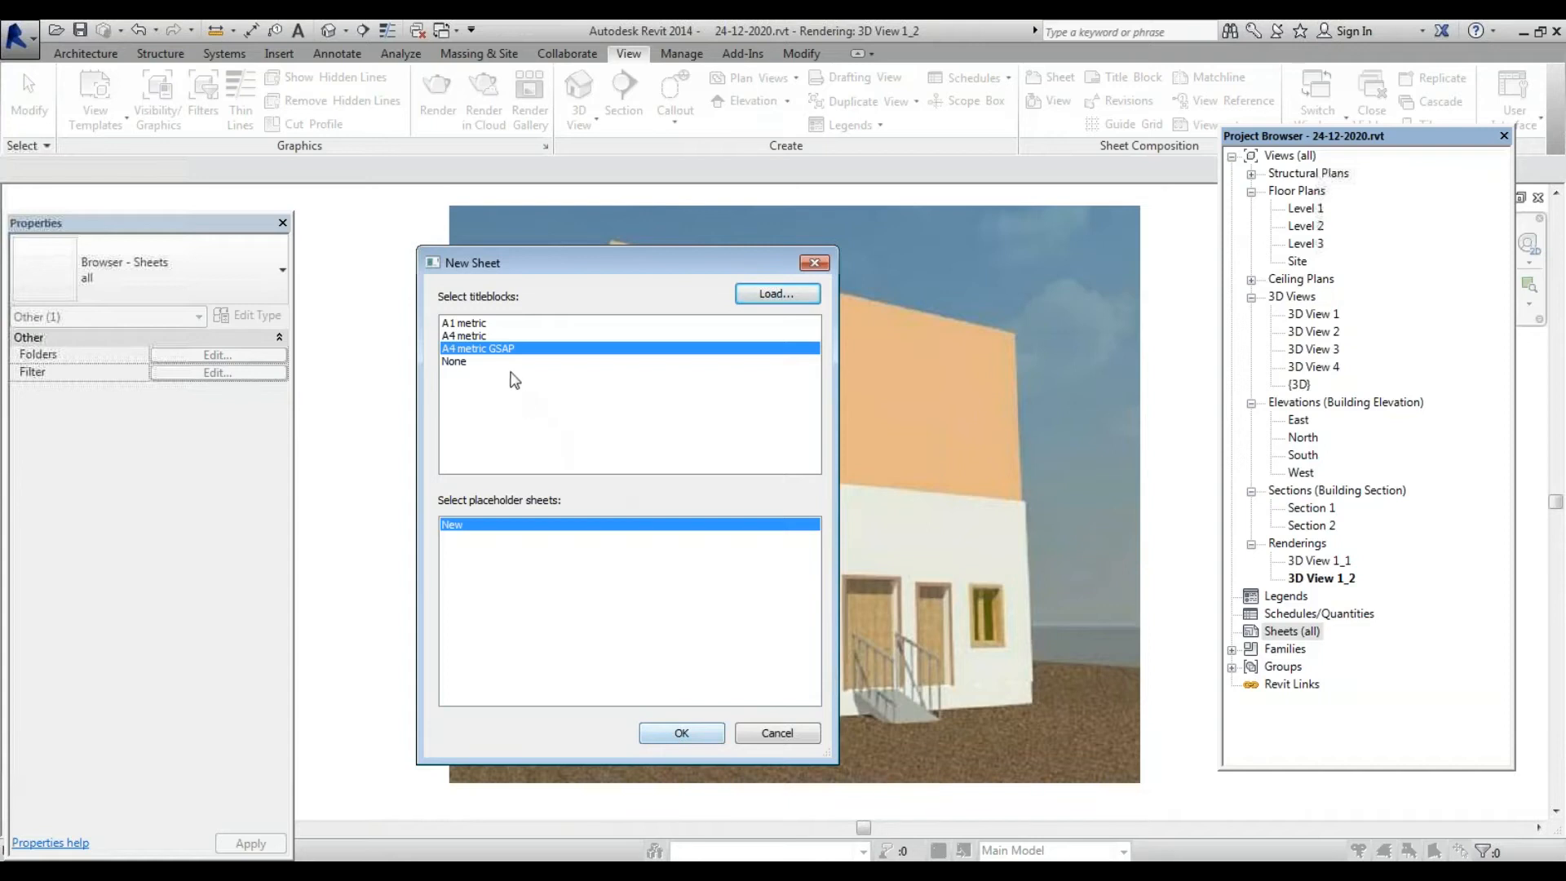
# Create the new sheet using the A4 metric titleblock
pyautogui.click(488, 335)
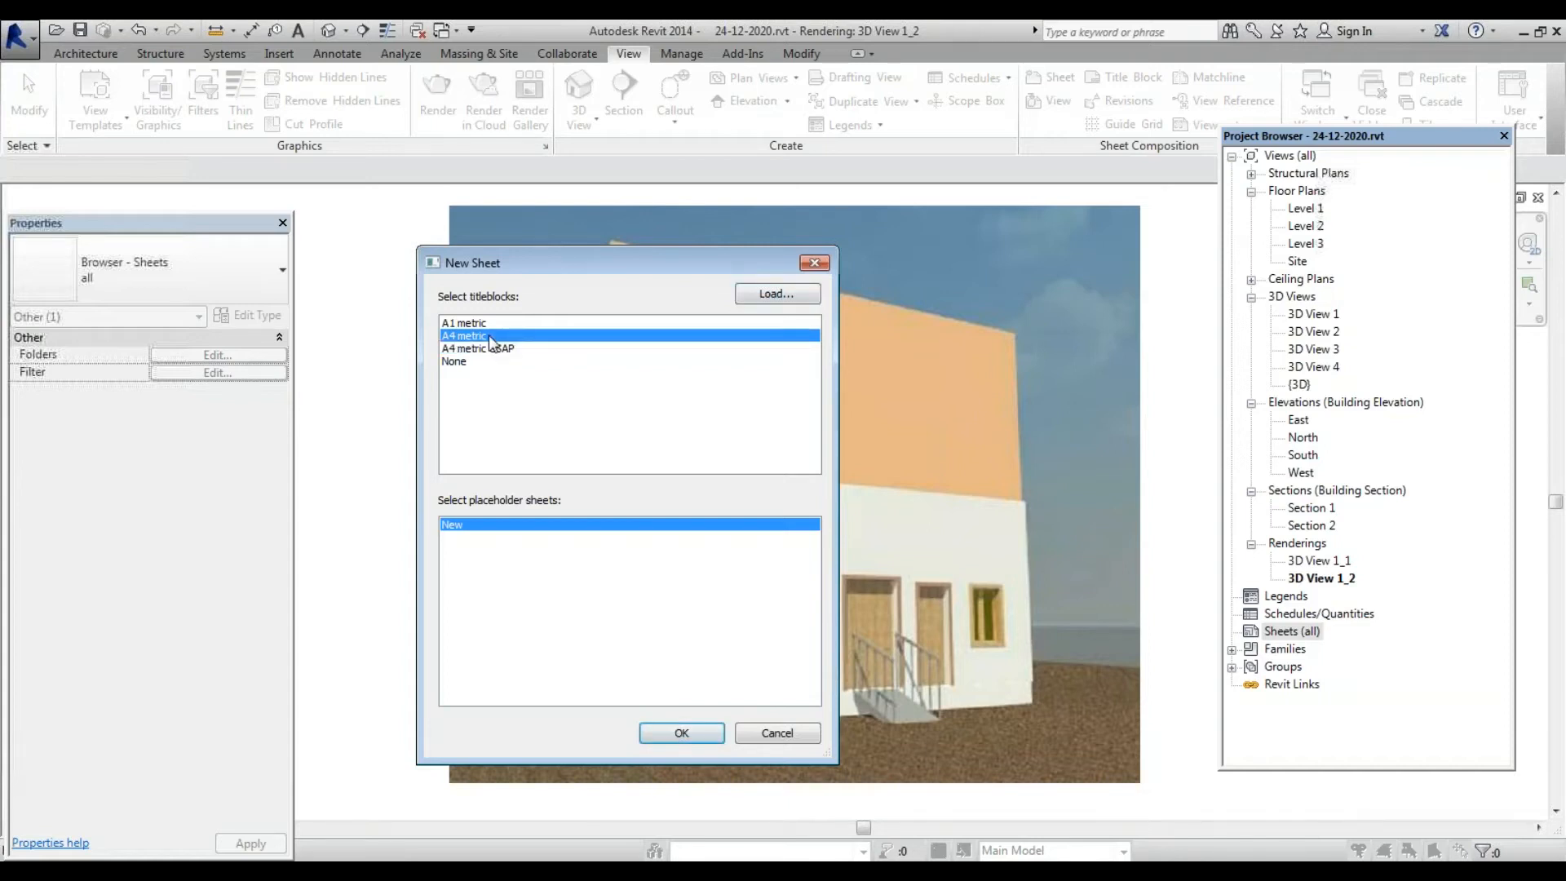
pyautogui.click(682, 735)
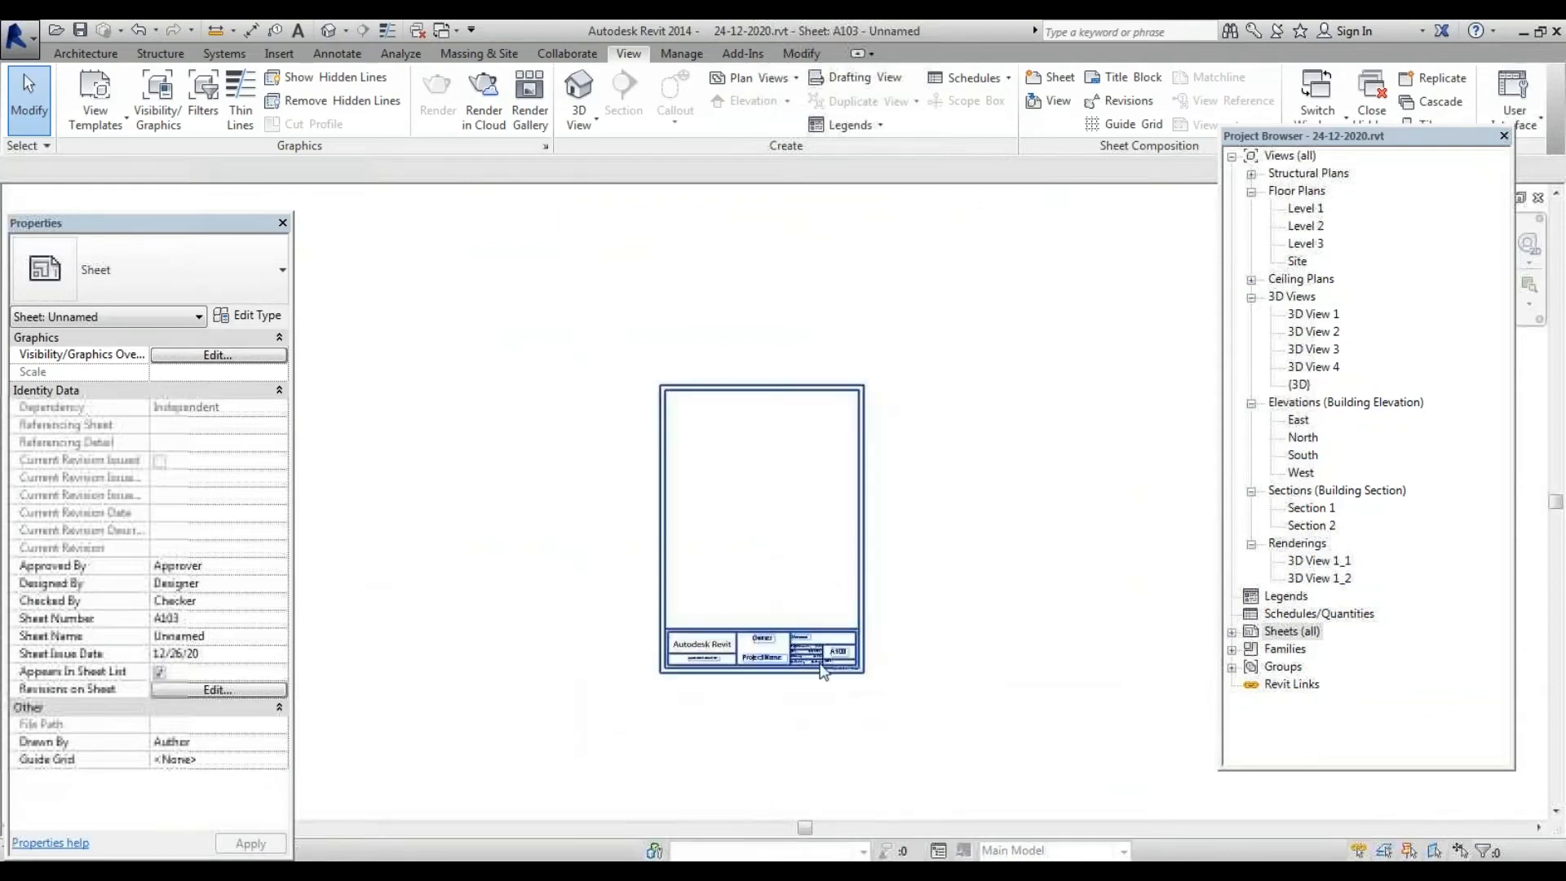
pyautogui.scroll(3, 867, 611)
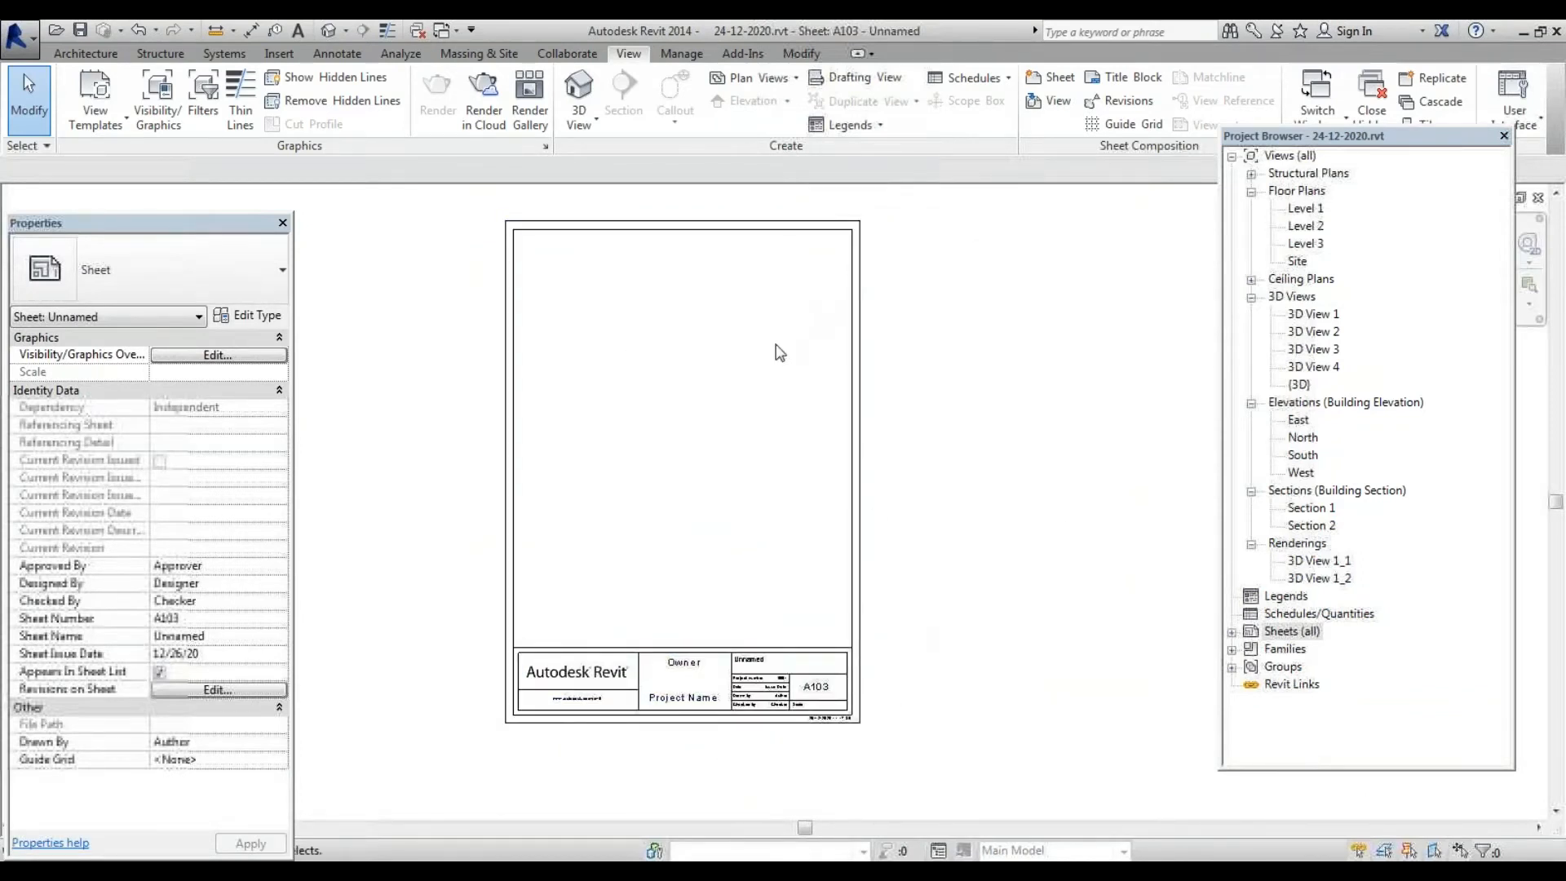
pyautogui.scroll(-3, 720, 429)
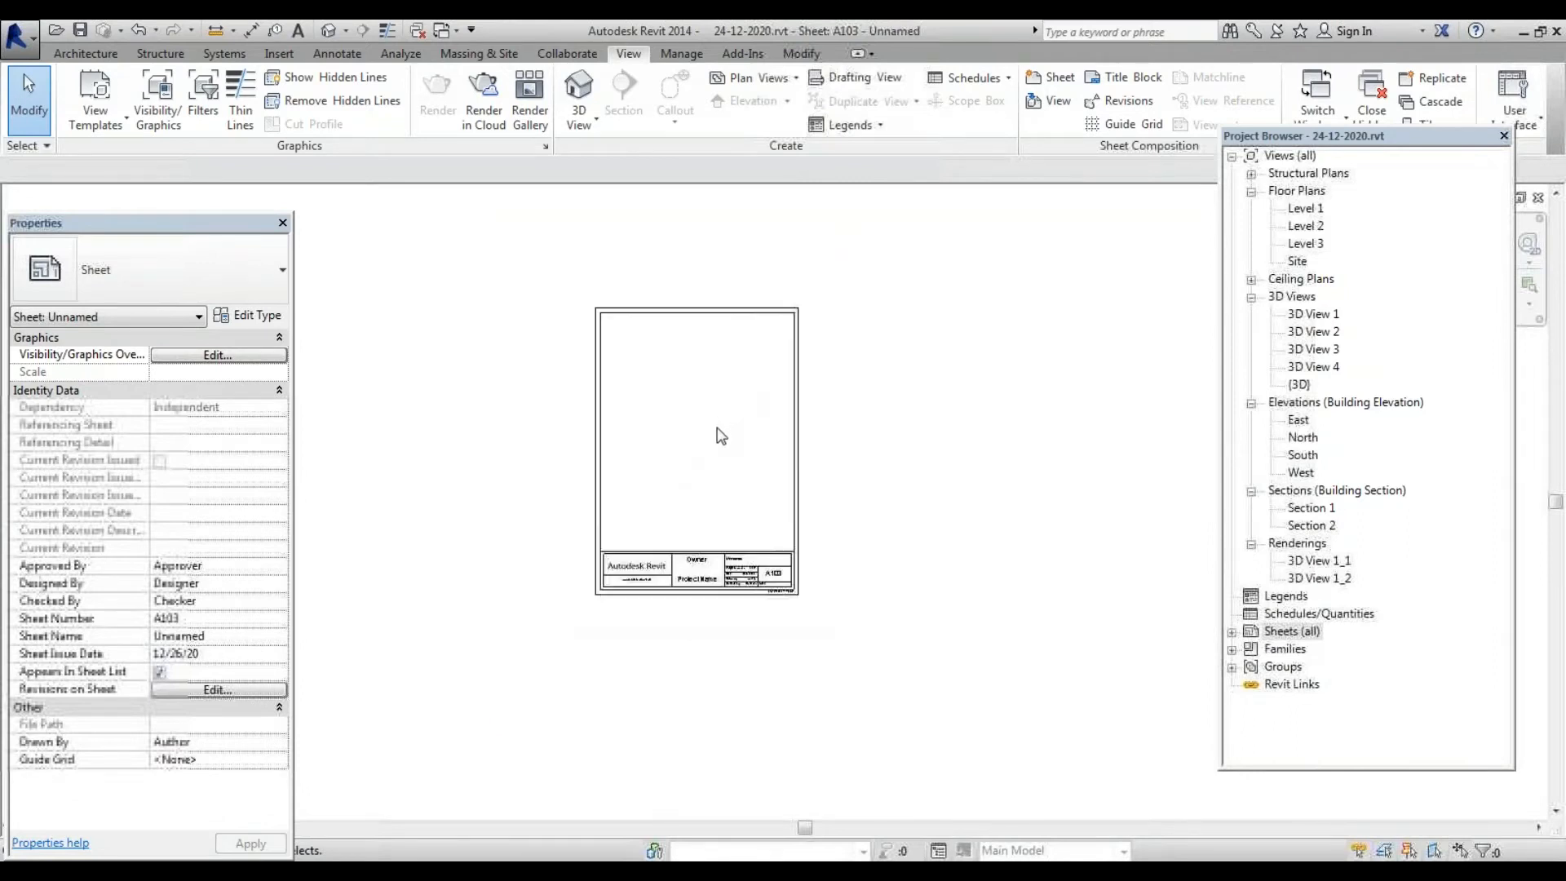
# Expand Sheets (all) in the Project Browser and select sheet A103 to view its properties
pyautogui.click(1232, 633)
pyautogui.click(1297, 632)
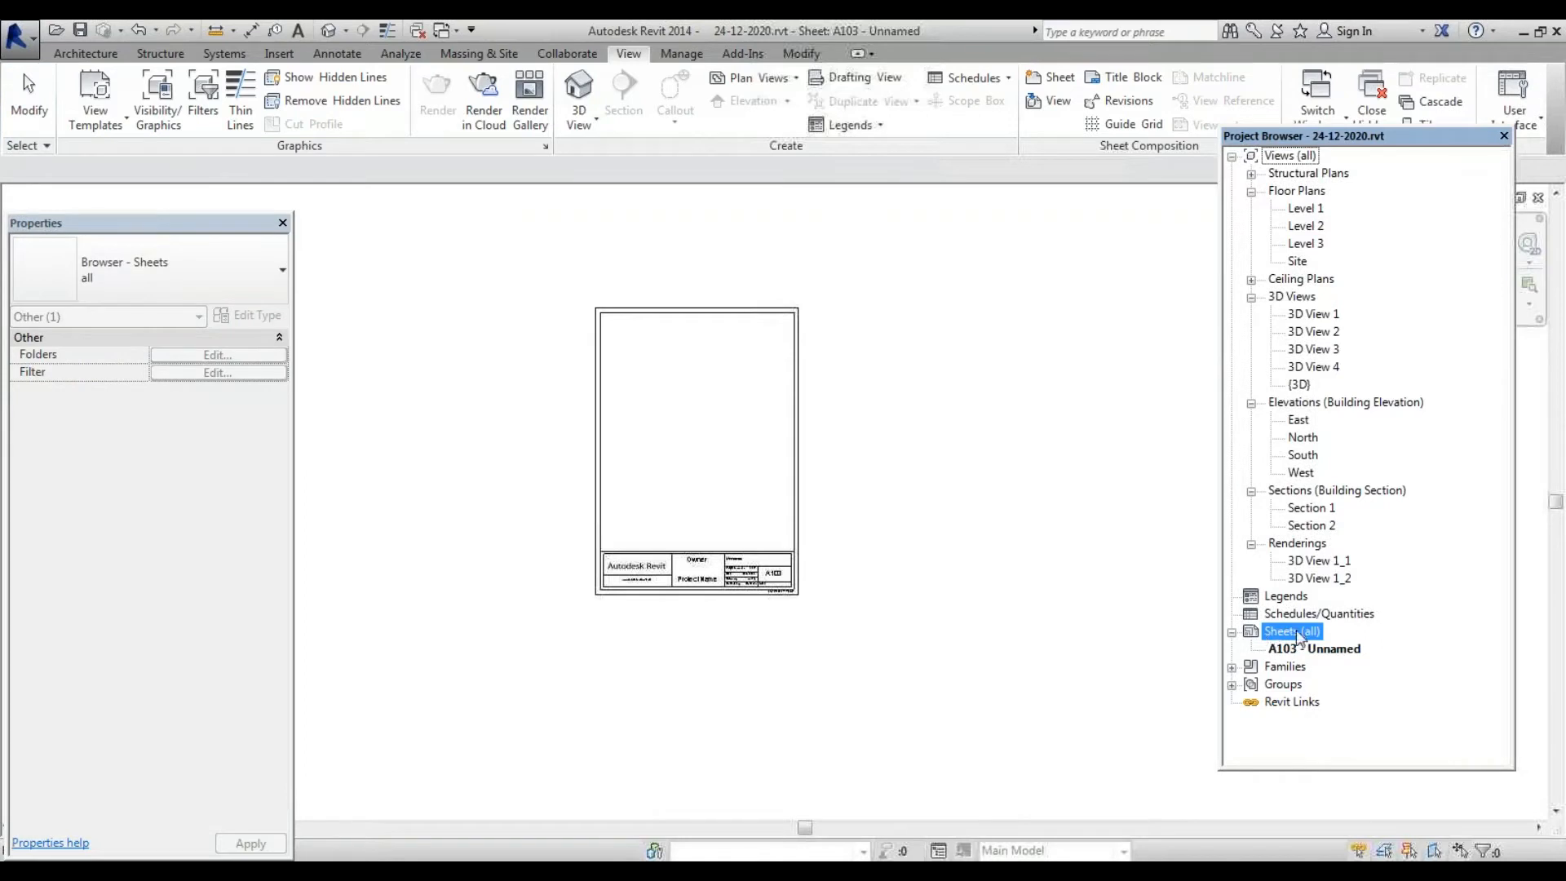
pyautogui.click(1232, 634)
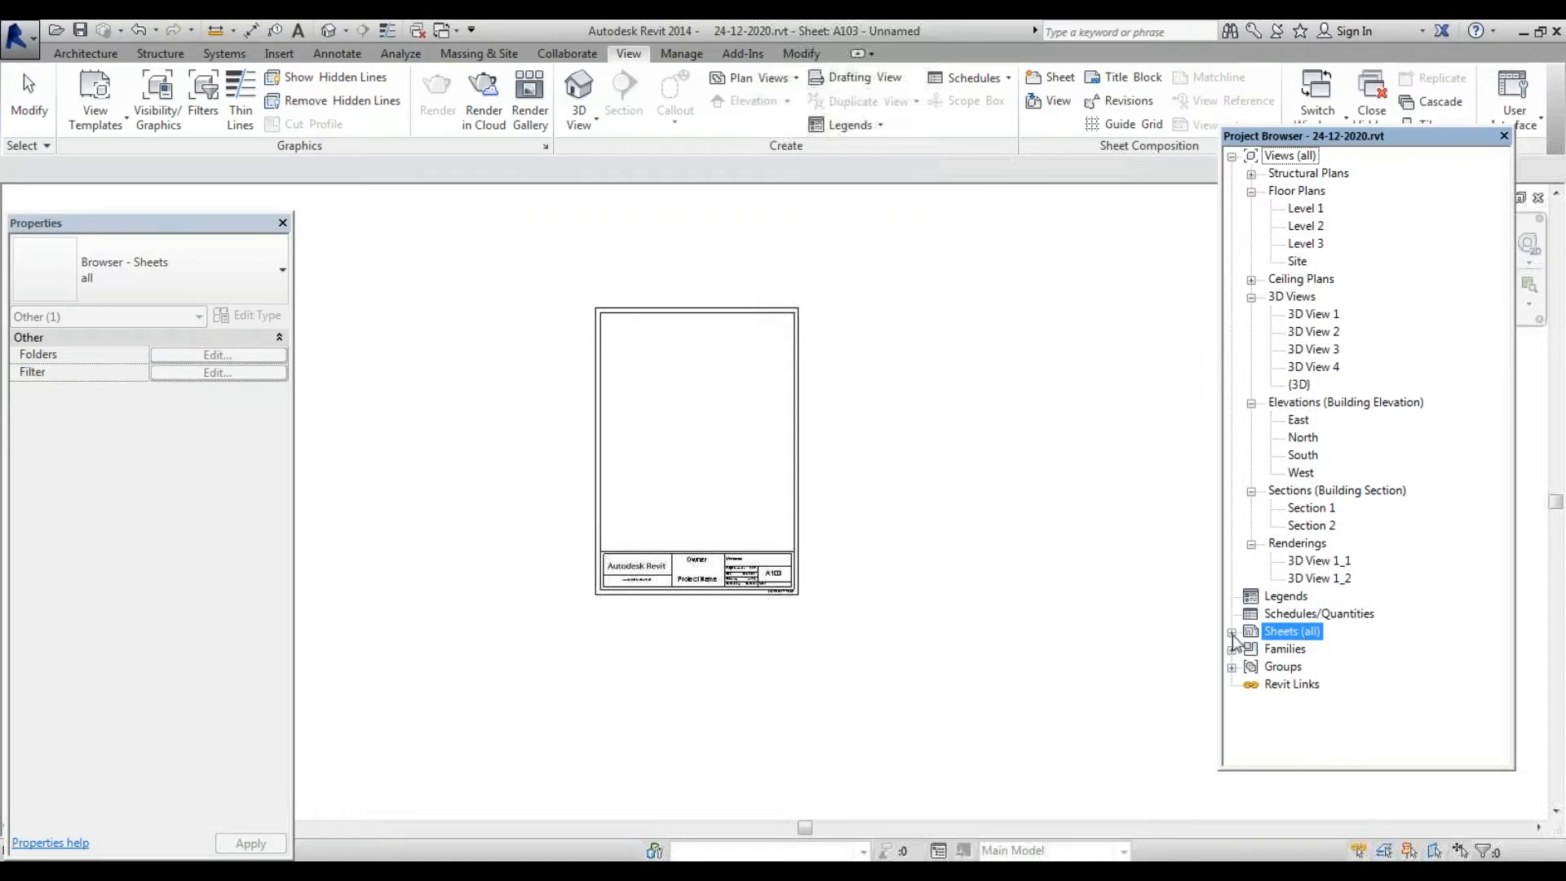
pyautogui.click(1232, 633)
pyautogui.click(1313, 649)
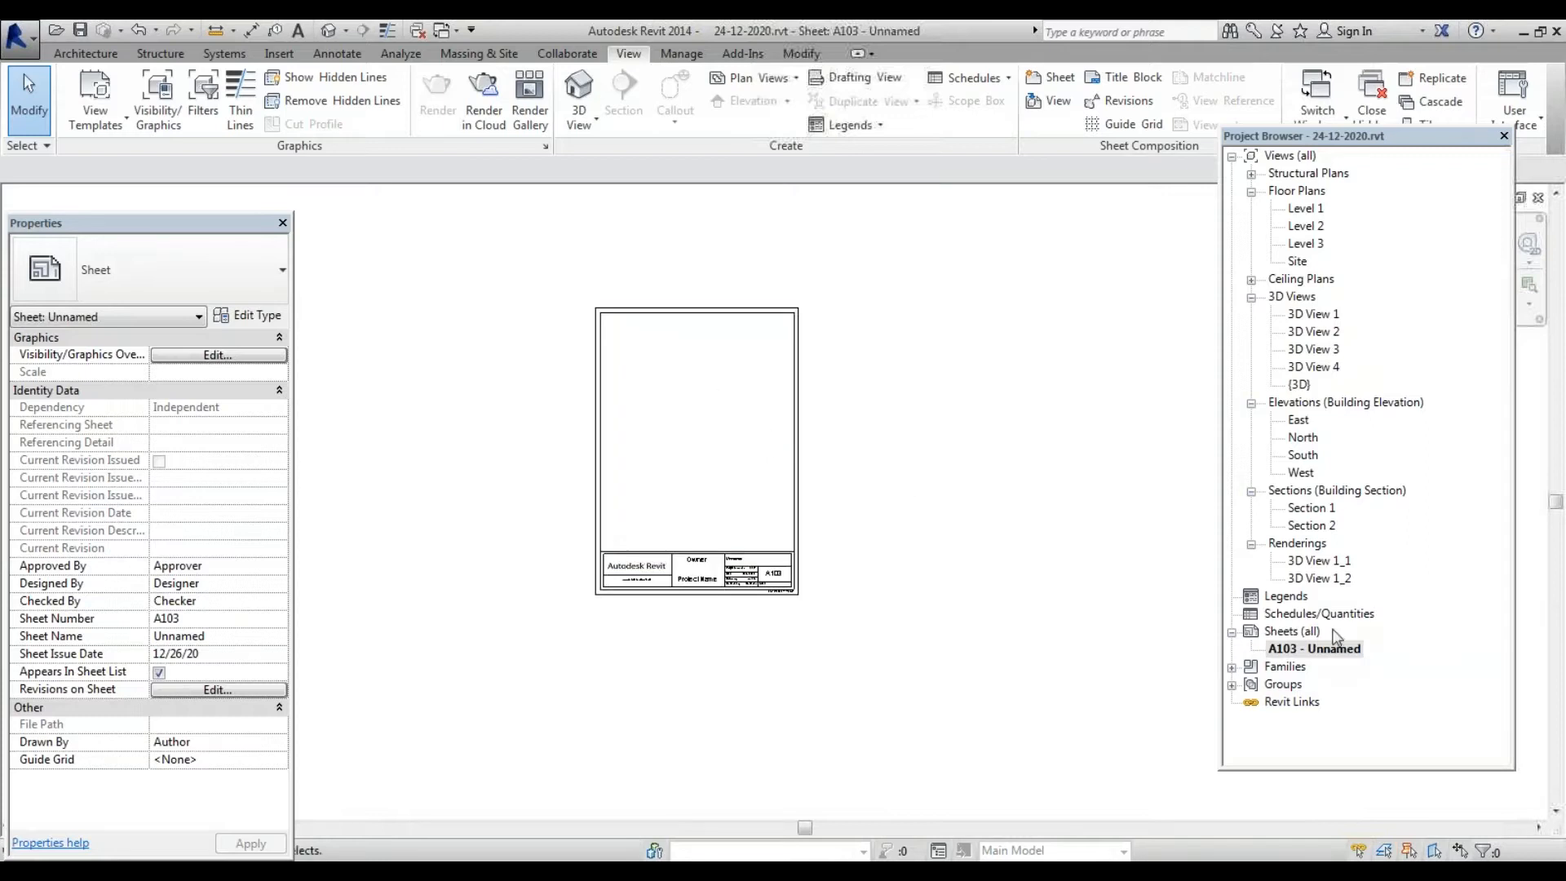
pyautogui.click(1305, 633)
# Start another new sheet from Sheets (all) and browse to Libraries to load a titleblock
pyautogui.rightClick(1306, 634)
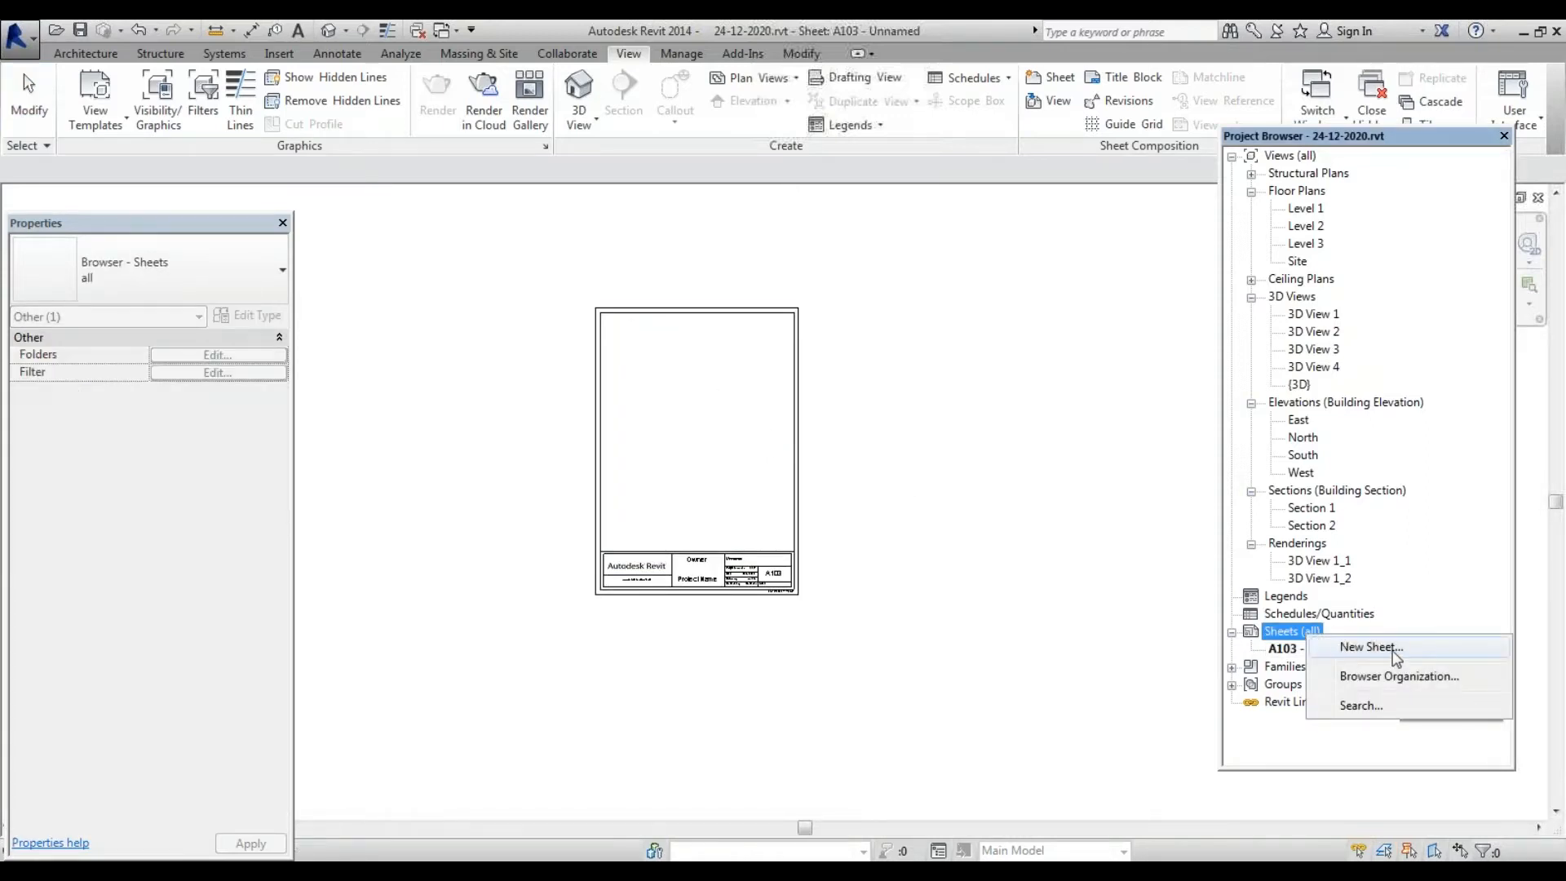
pyautogui.click(1369, 646)
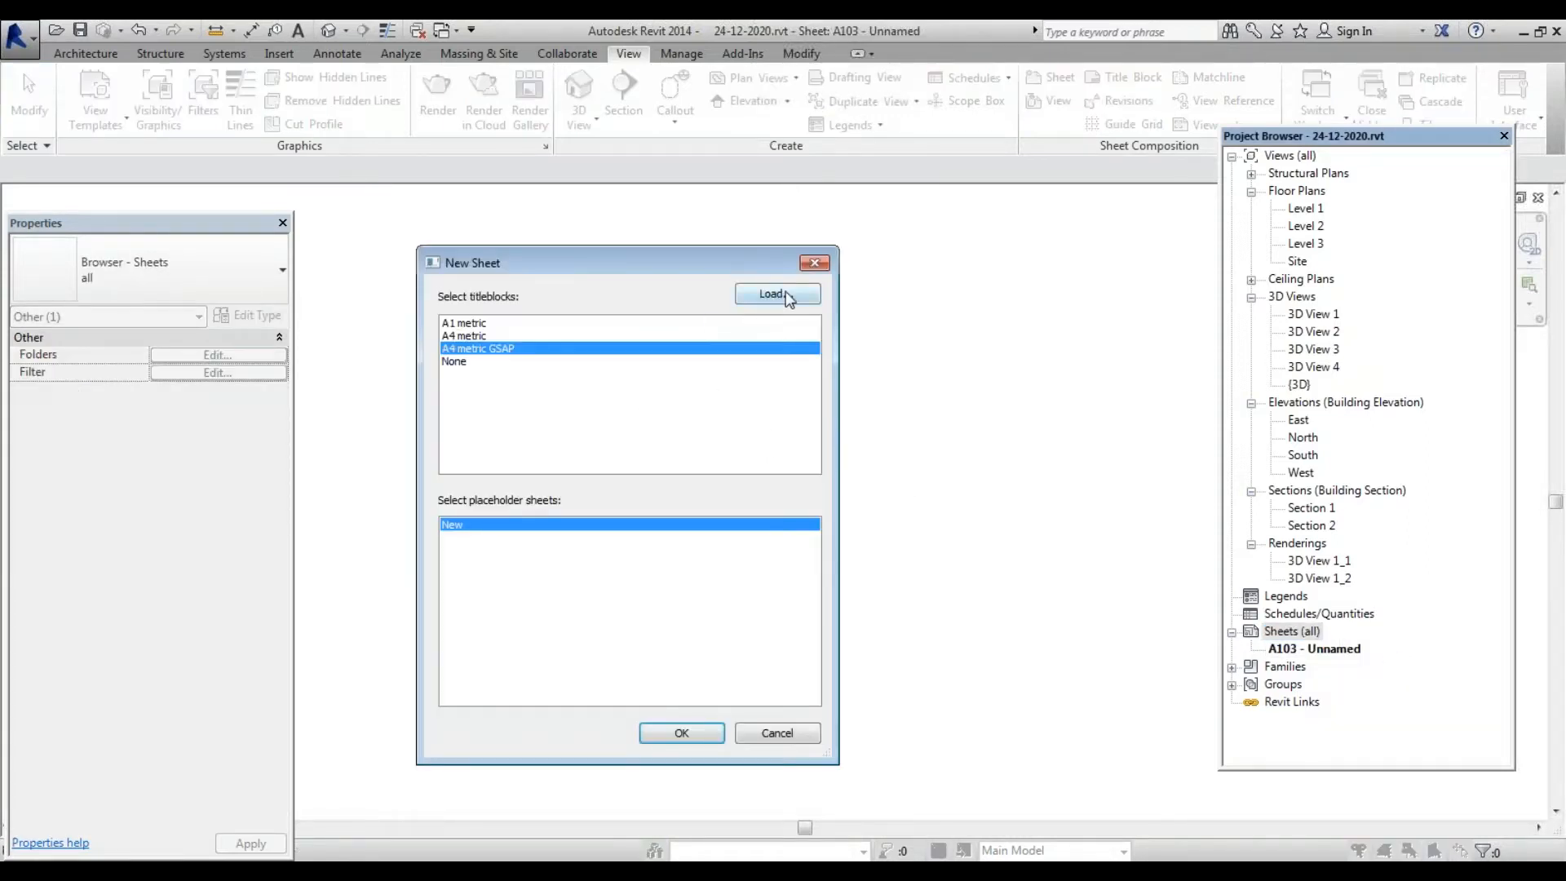
pyautogui.click(773, 294)
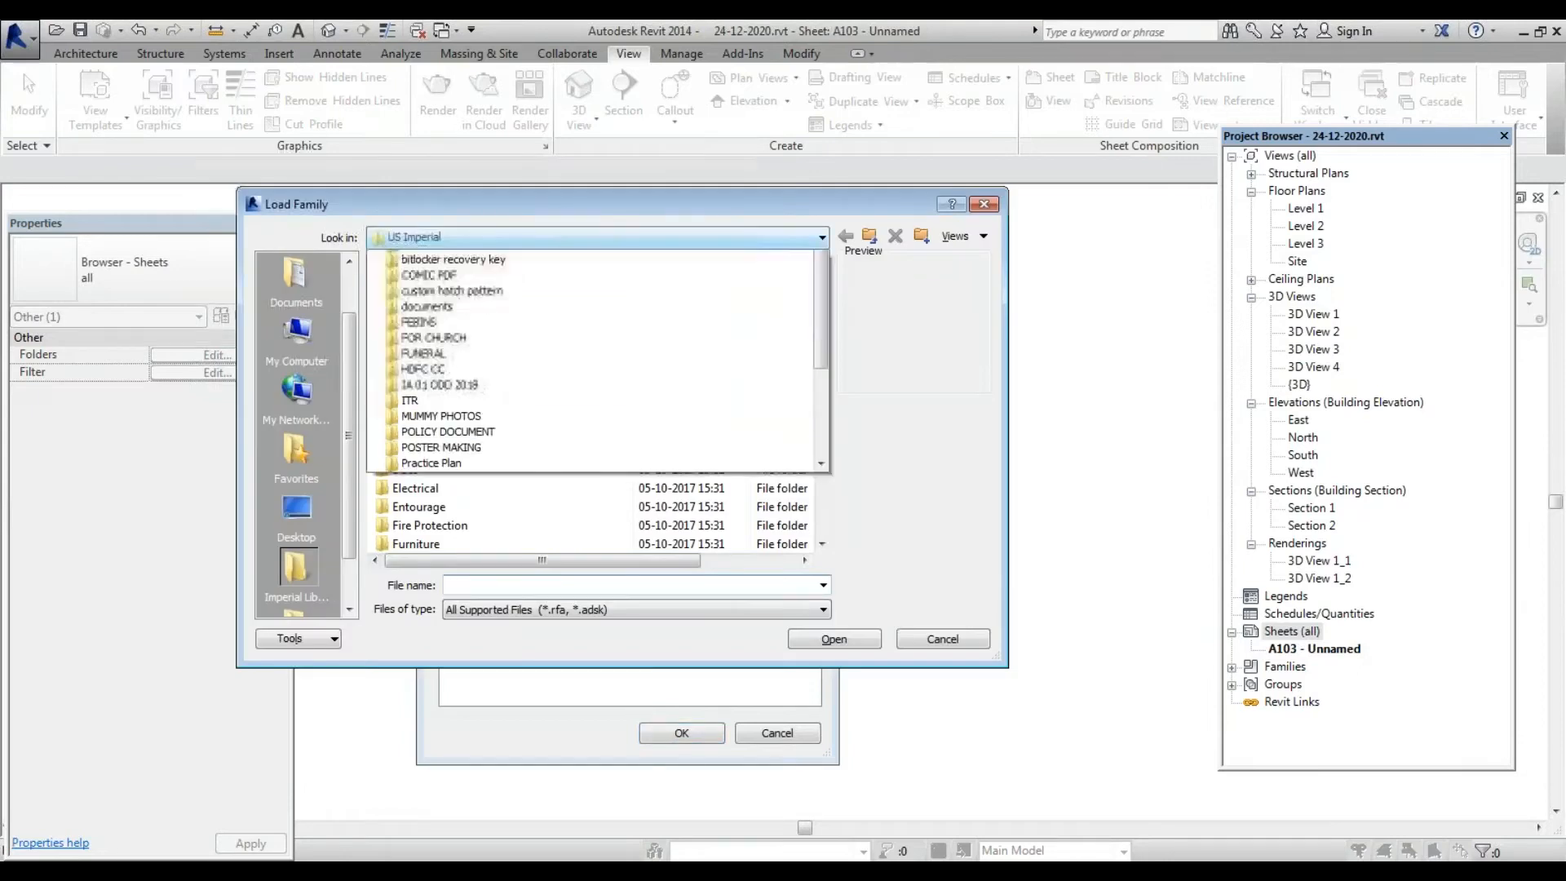
pyautogui.scroll(5, 489, 350)
pyautogui.click(489, 350)
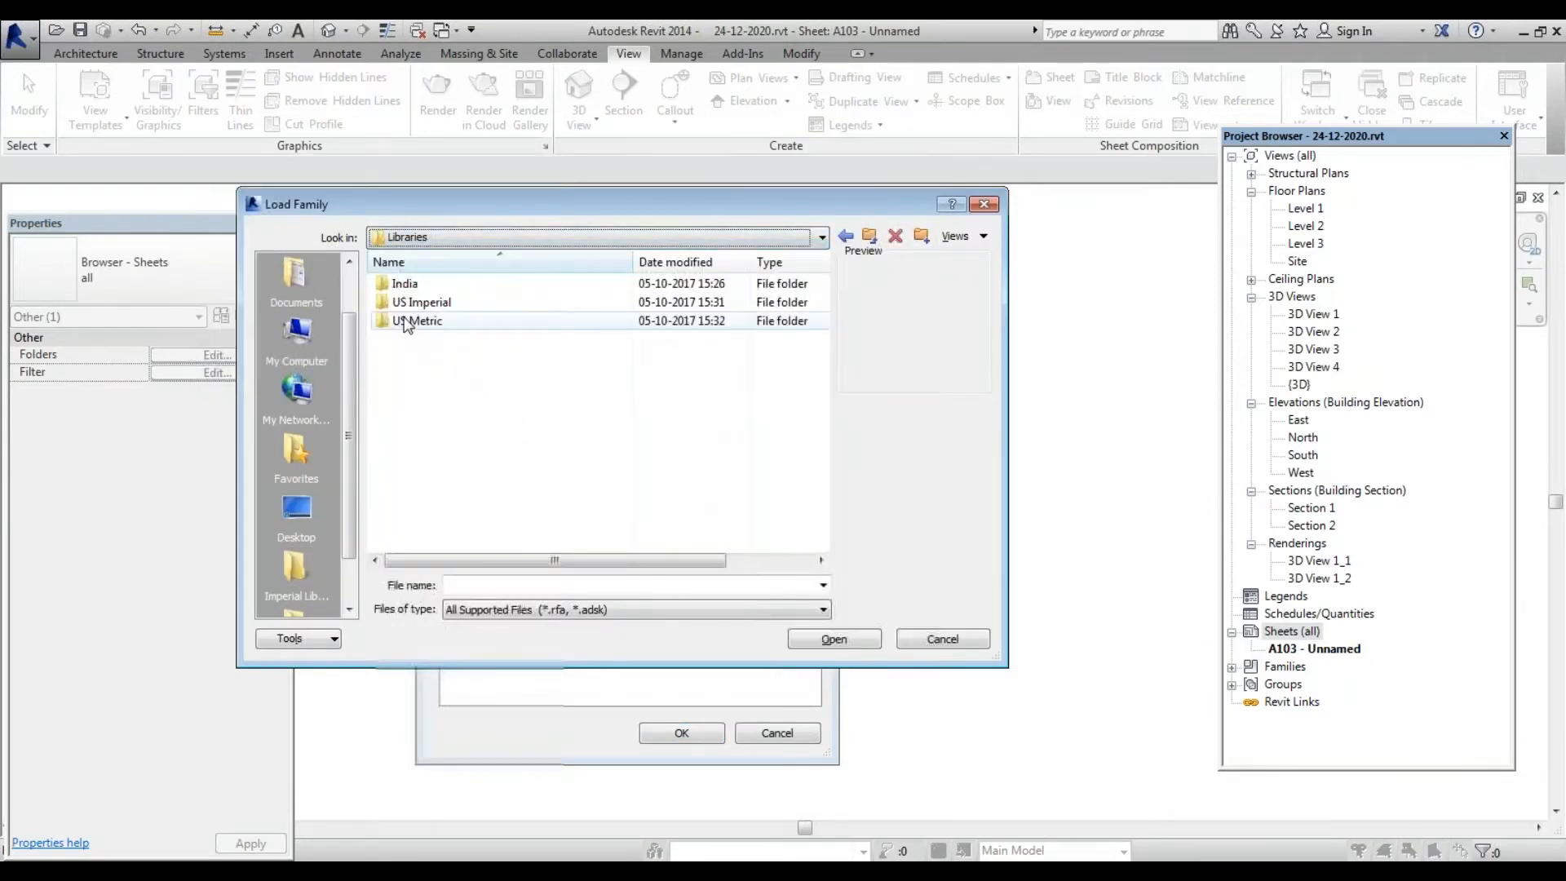
# Load A3 metric.rfa from India Titleblocks and create sheet A104 with it
pyautogui.doubleClick(405, 322)
pyautogui.click(870, 236)
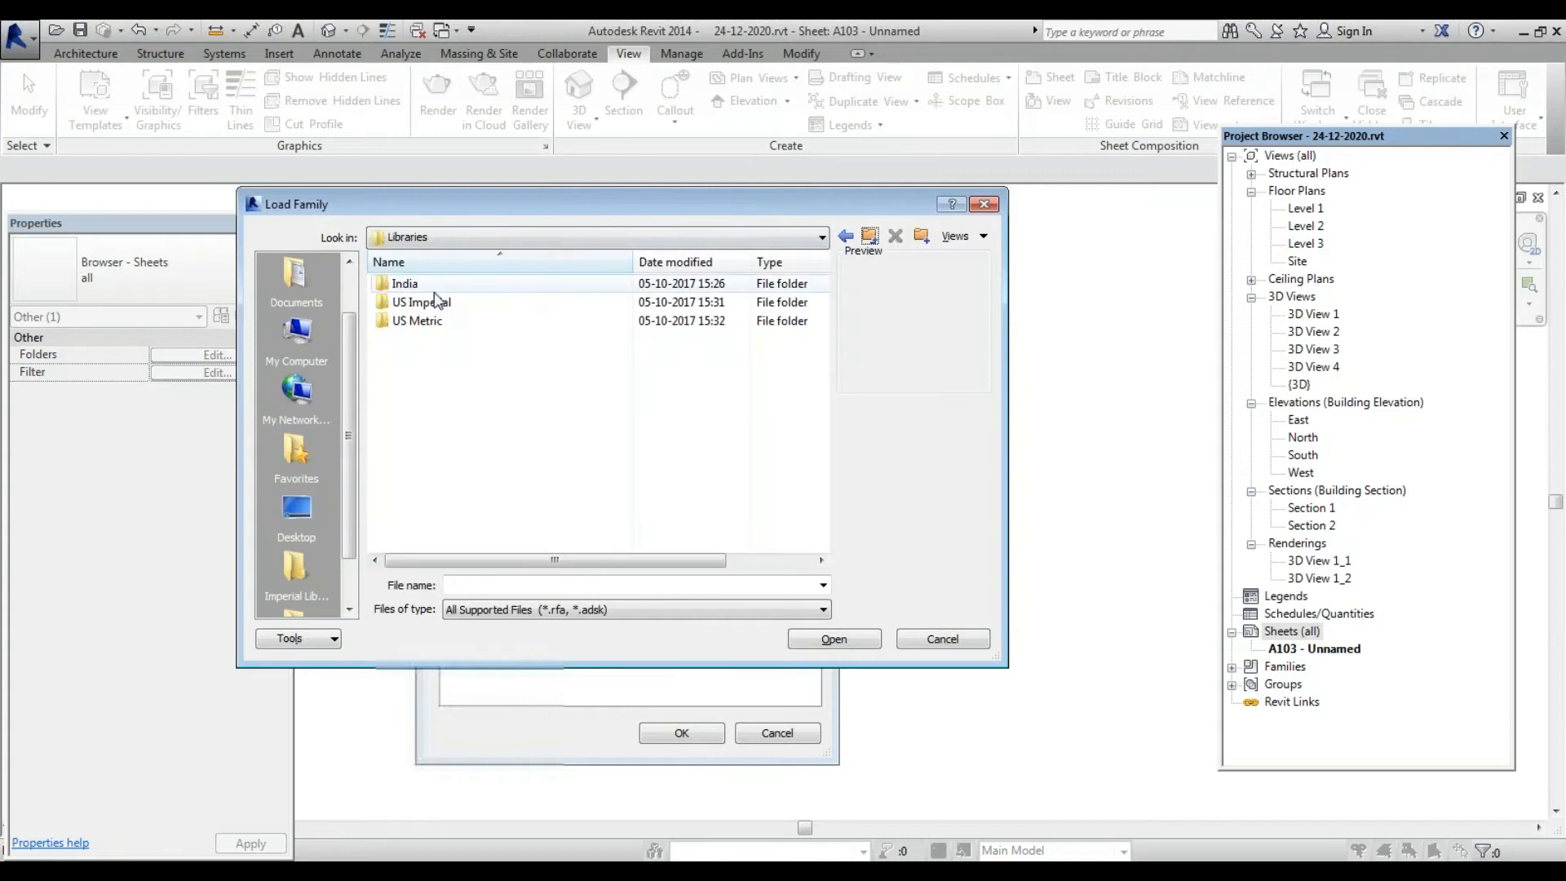
pyautogui.doubleClick(405, 283)
pyautogui.scroll(-6, 430, 490)
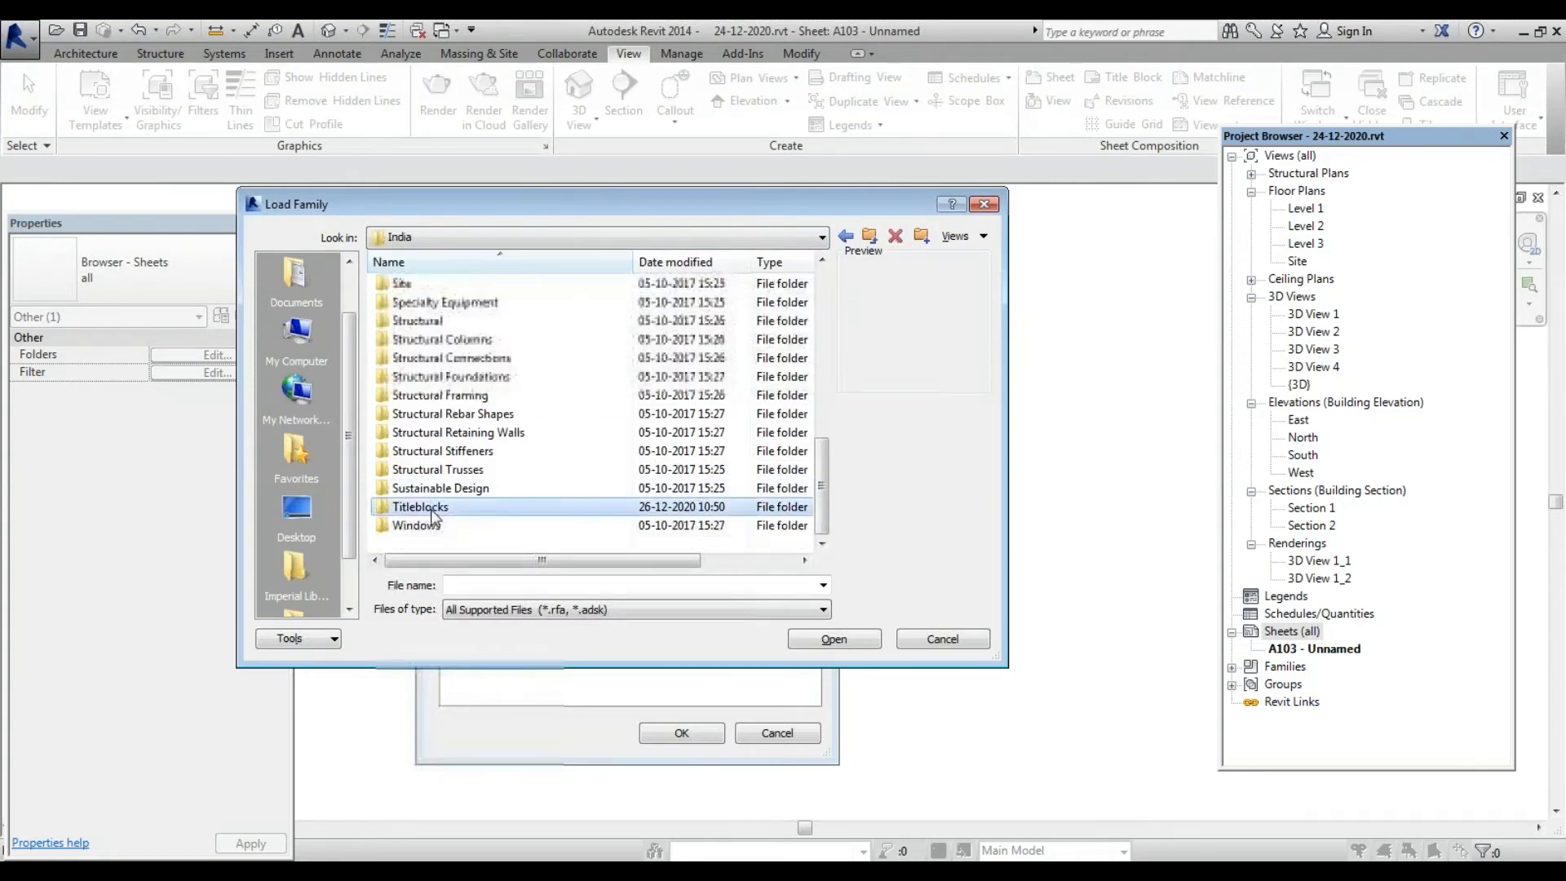
pyautogui.doubleClick(430, 509)
pyautogui.click(426, 341)
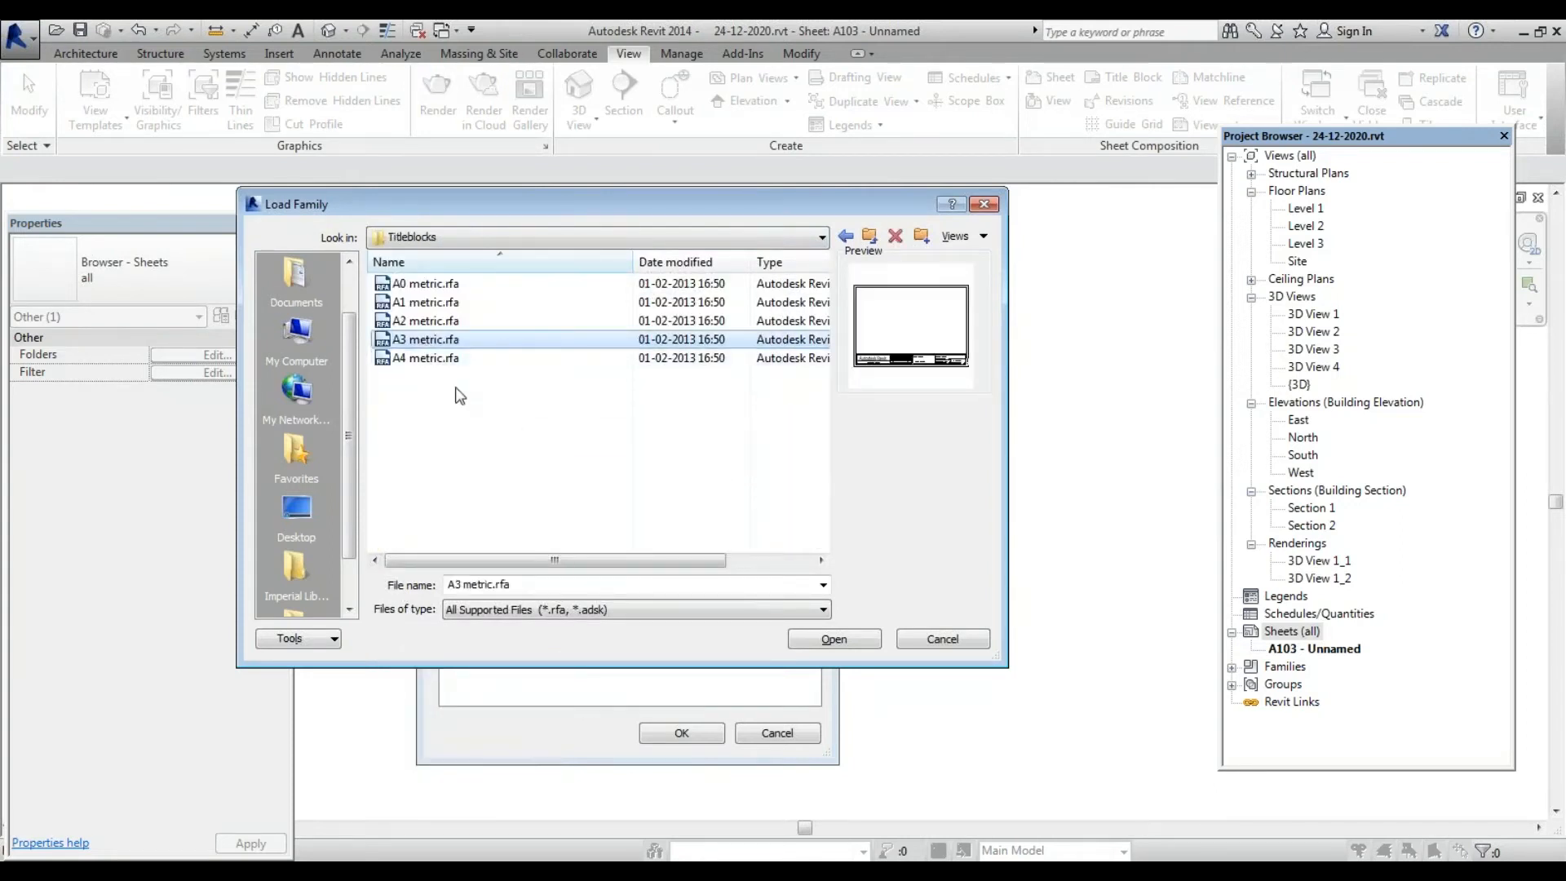
pyautogui.click(845, 642)
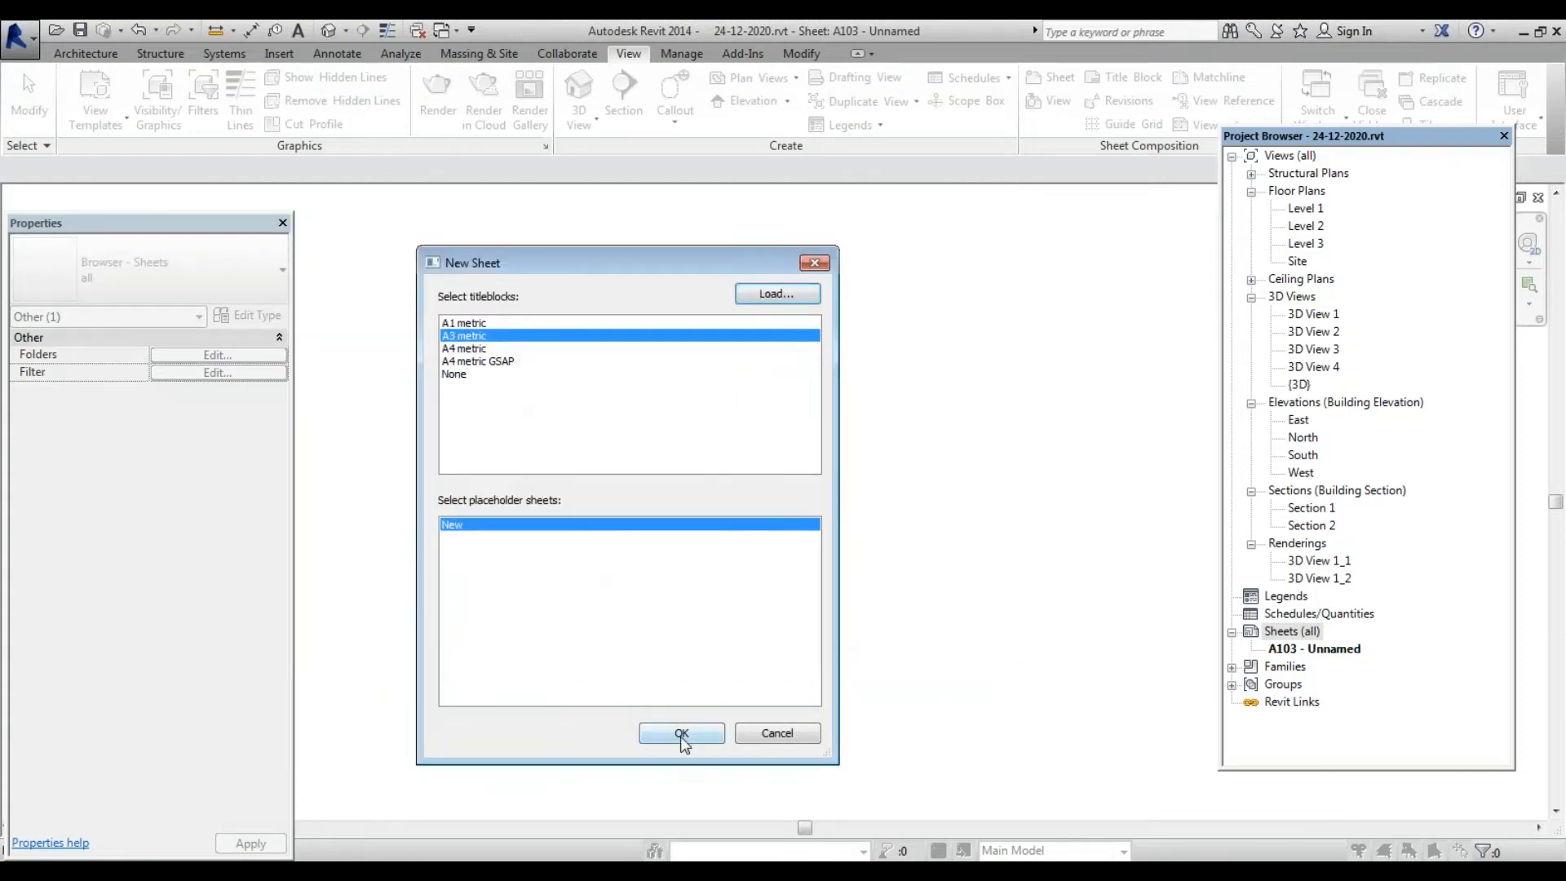
pyautogui.click(681, 734)
pyautogui.click(1329, 649)
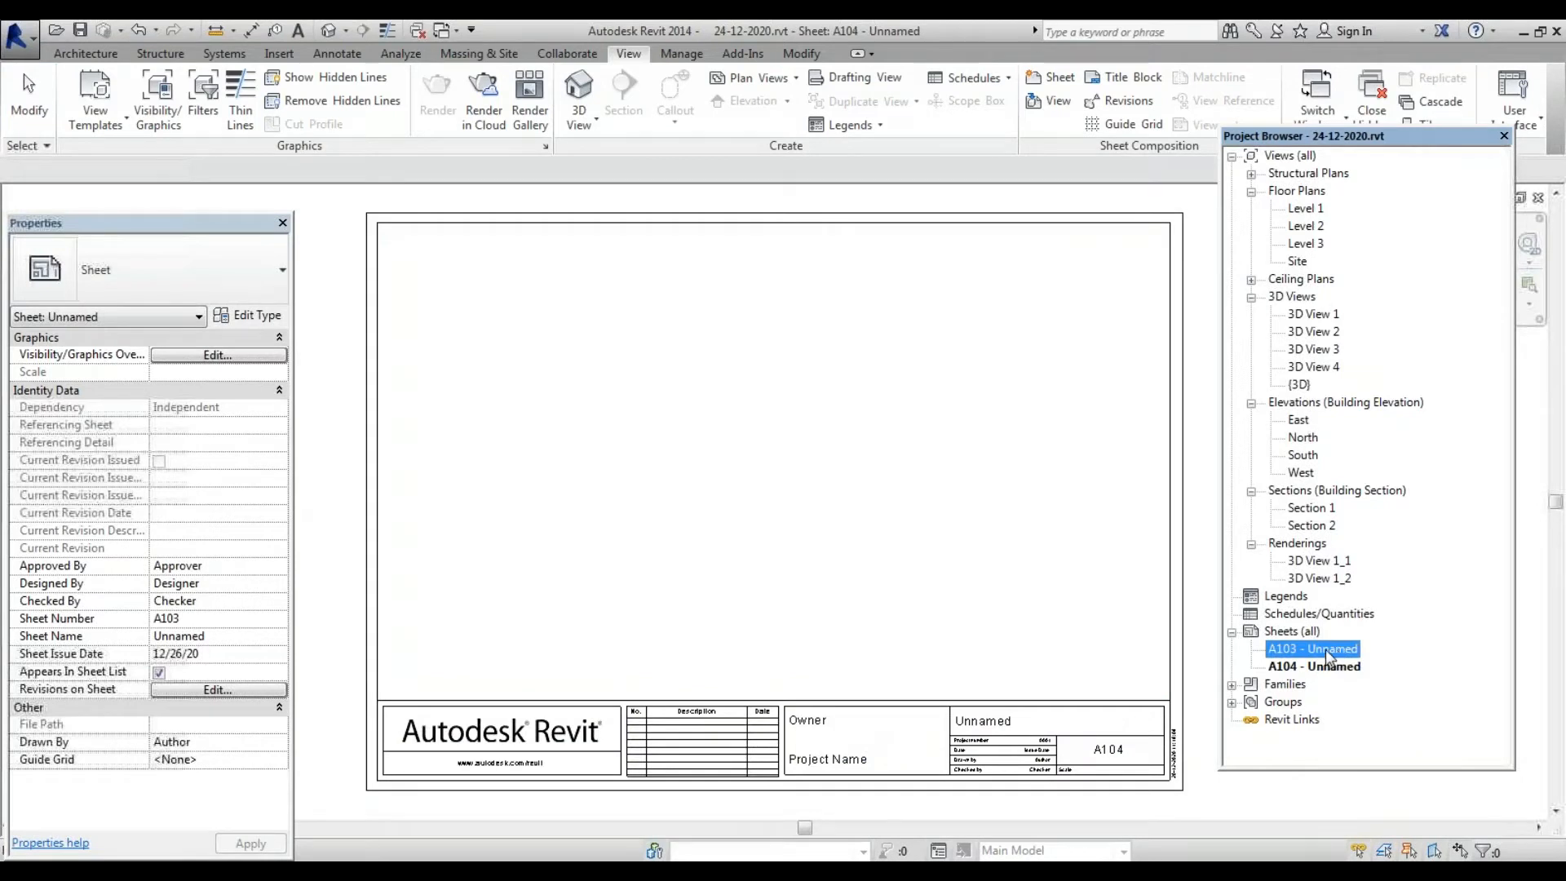
# Open sheet A104 and start an aligned dimension across its A3 titleblock's width
pyautogui.doubleClick(1329, 649)
pyautogui.doubleClick(1329, 667)
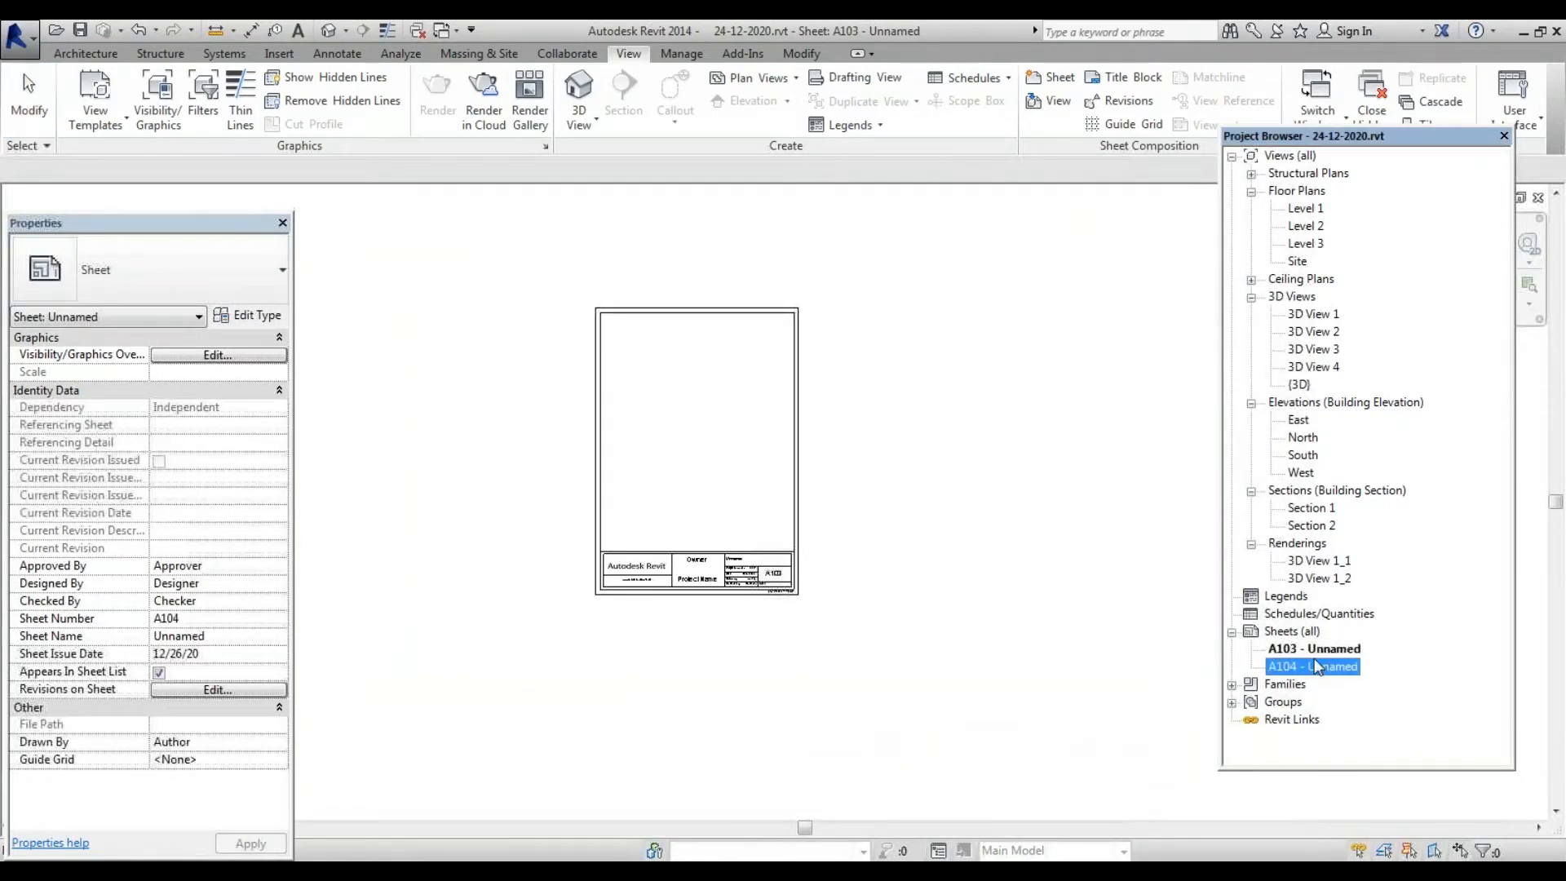
pyautogui.doubleClick(1350, 648)
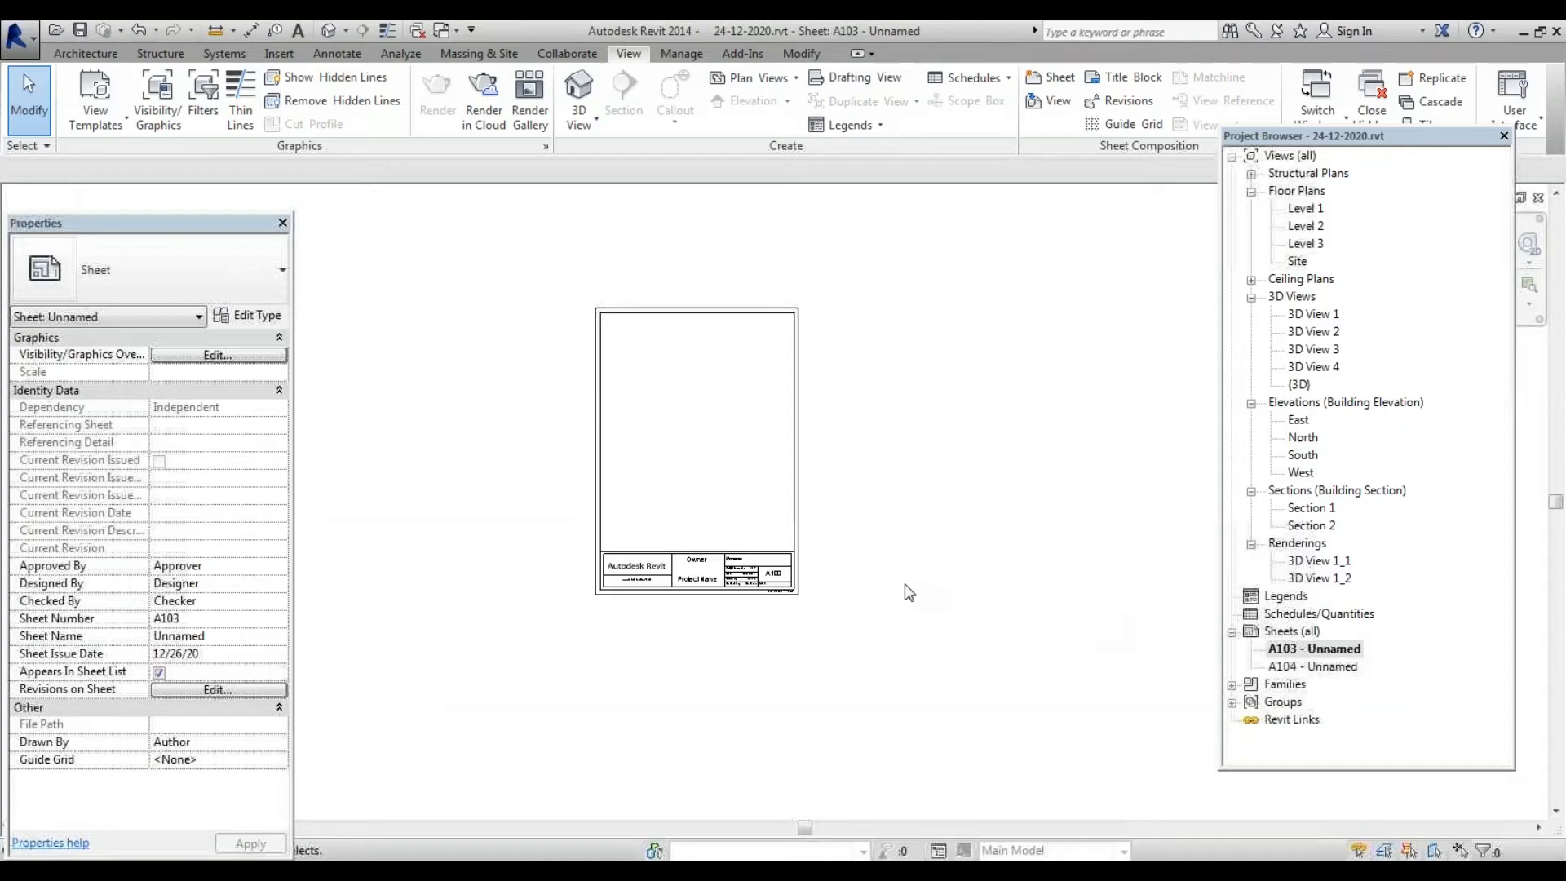
pyautogui.doubleClick(1320, 666)
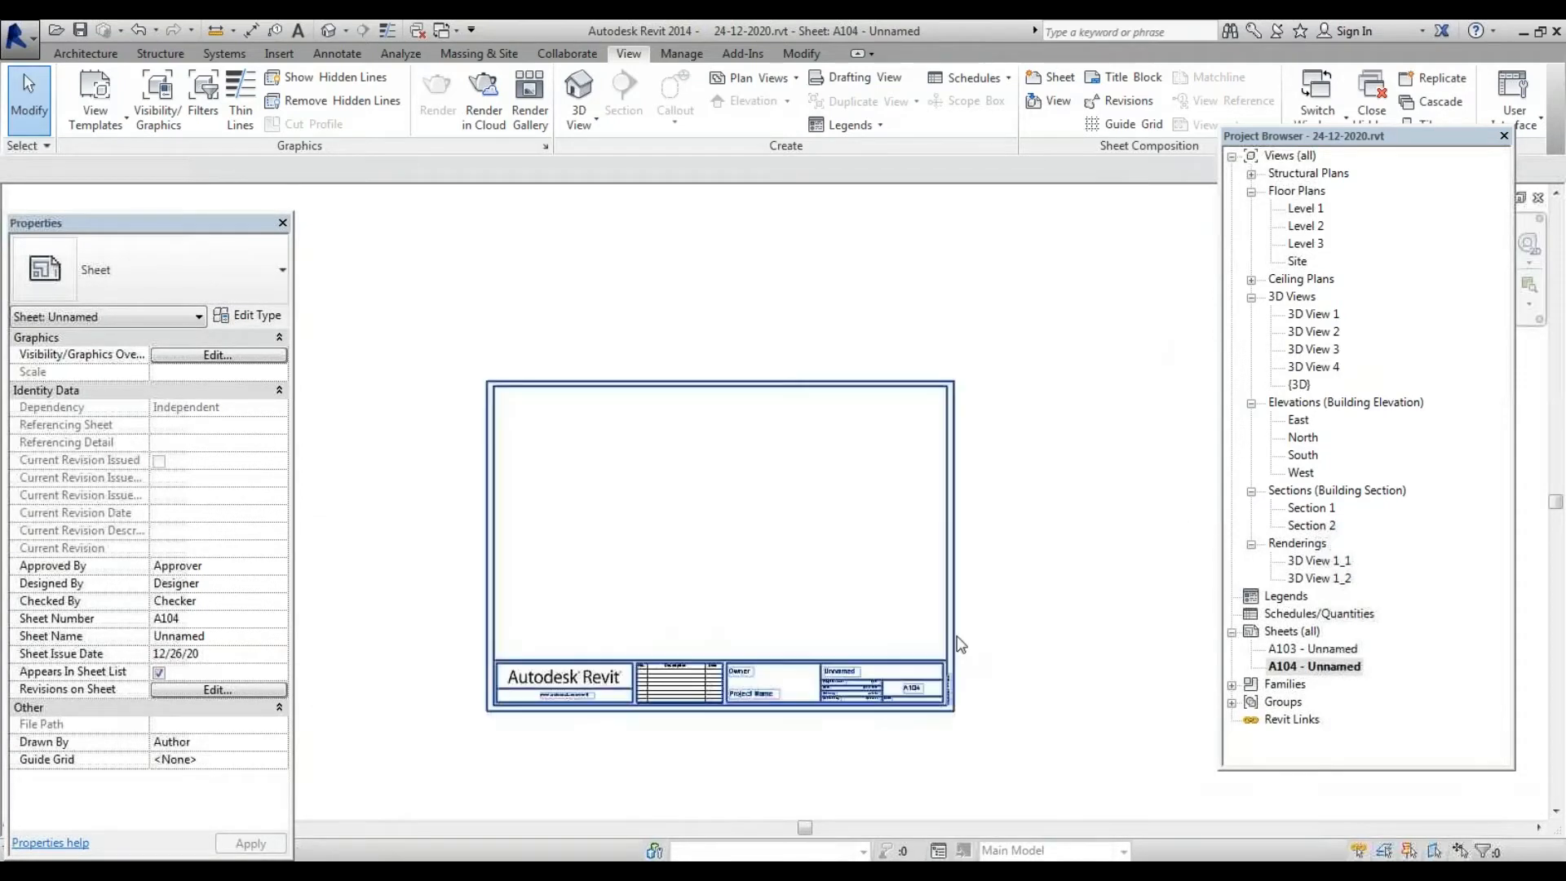
pyautogui.scroll(3, 957, 637)
pyautogui.scroll(-3, 957, 636)
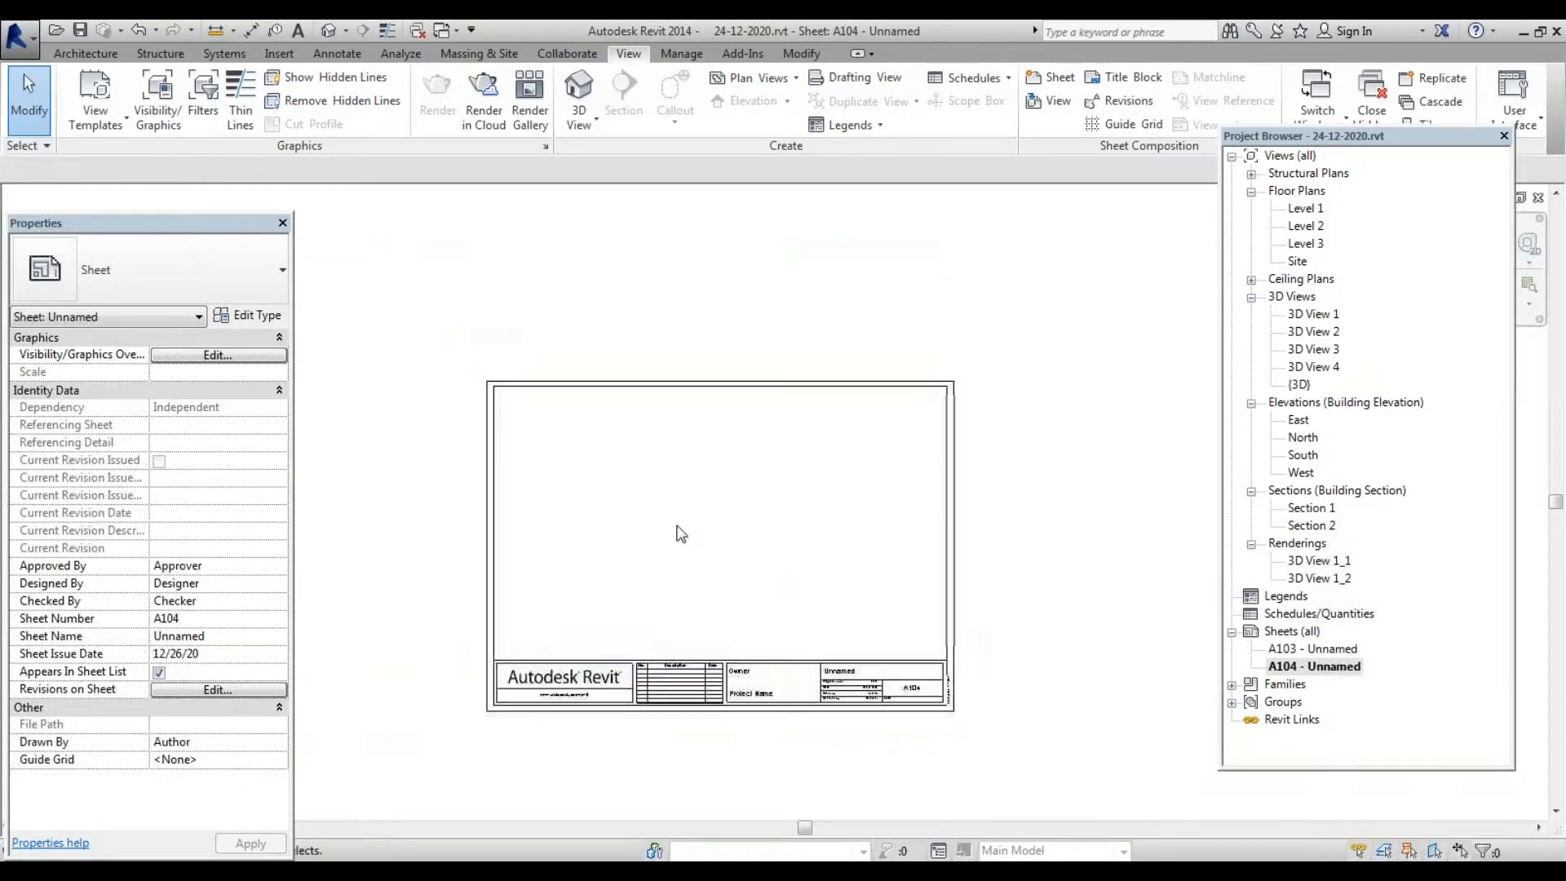
pyautogui.click(249, 29)
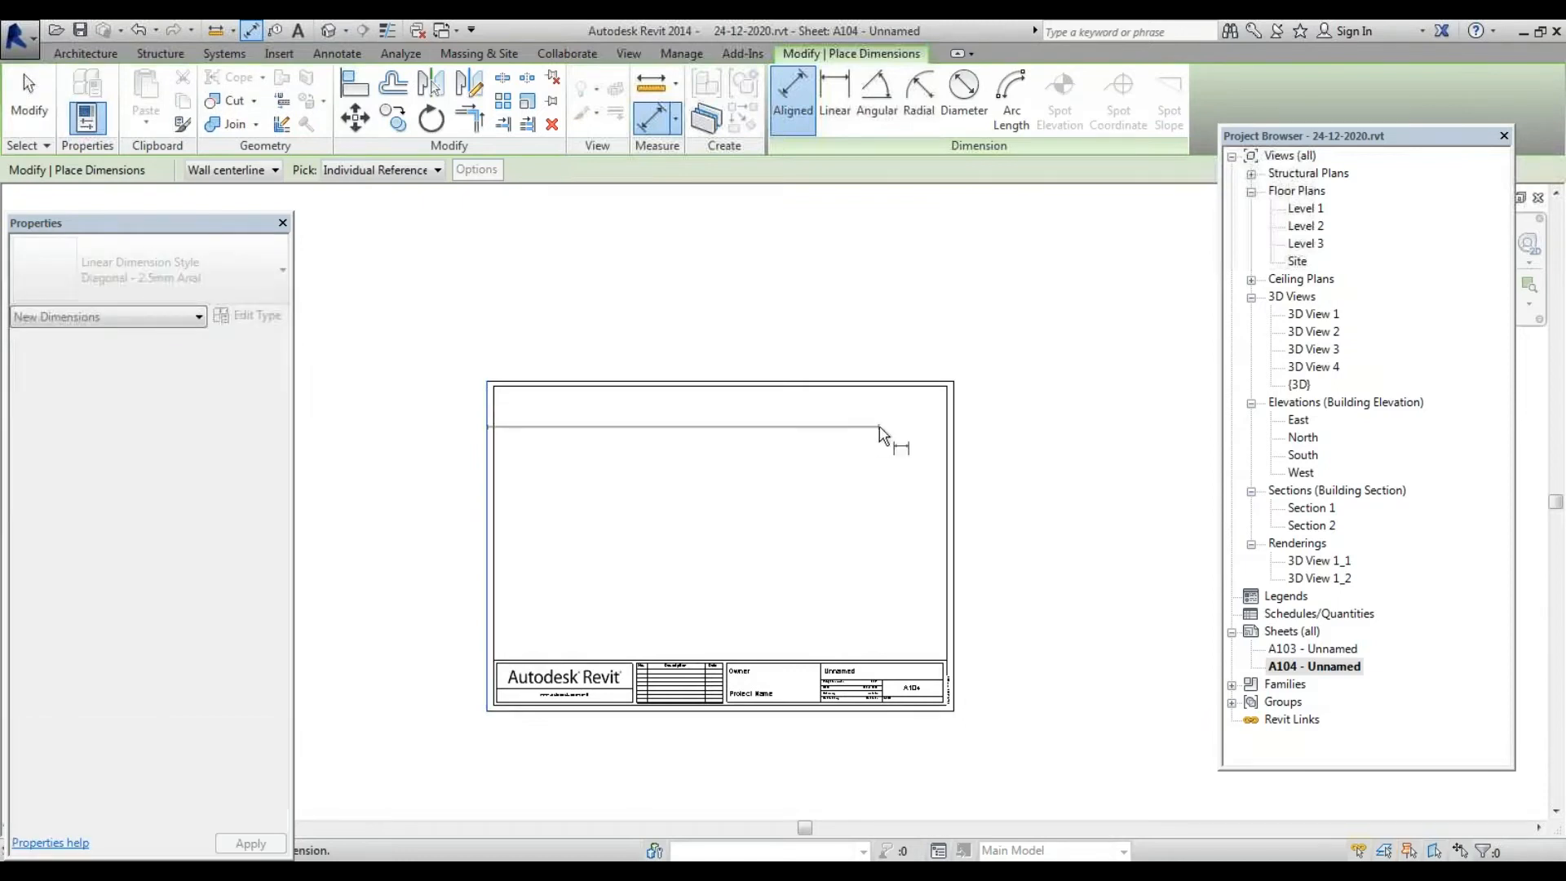
pyautogui.click(953, 425)
# Place the width dimension above sheet A104 and a height dimension along its right edge
pyautogui.click(951, 334)
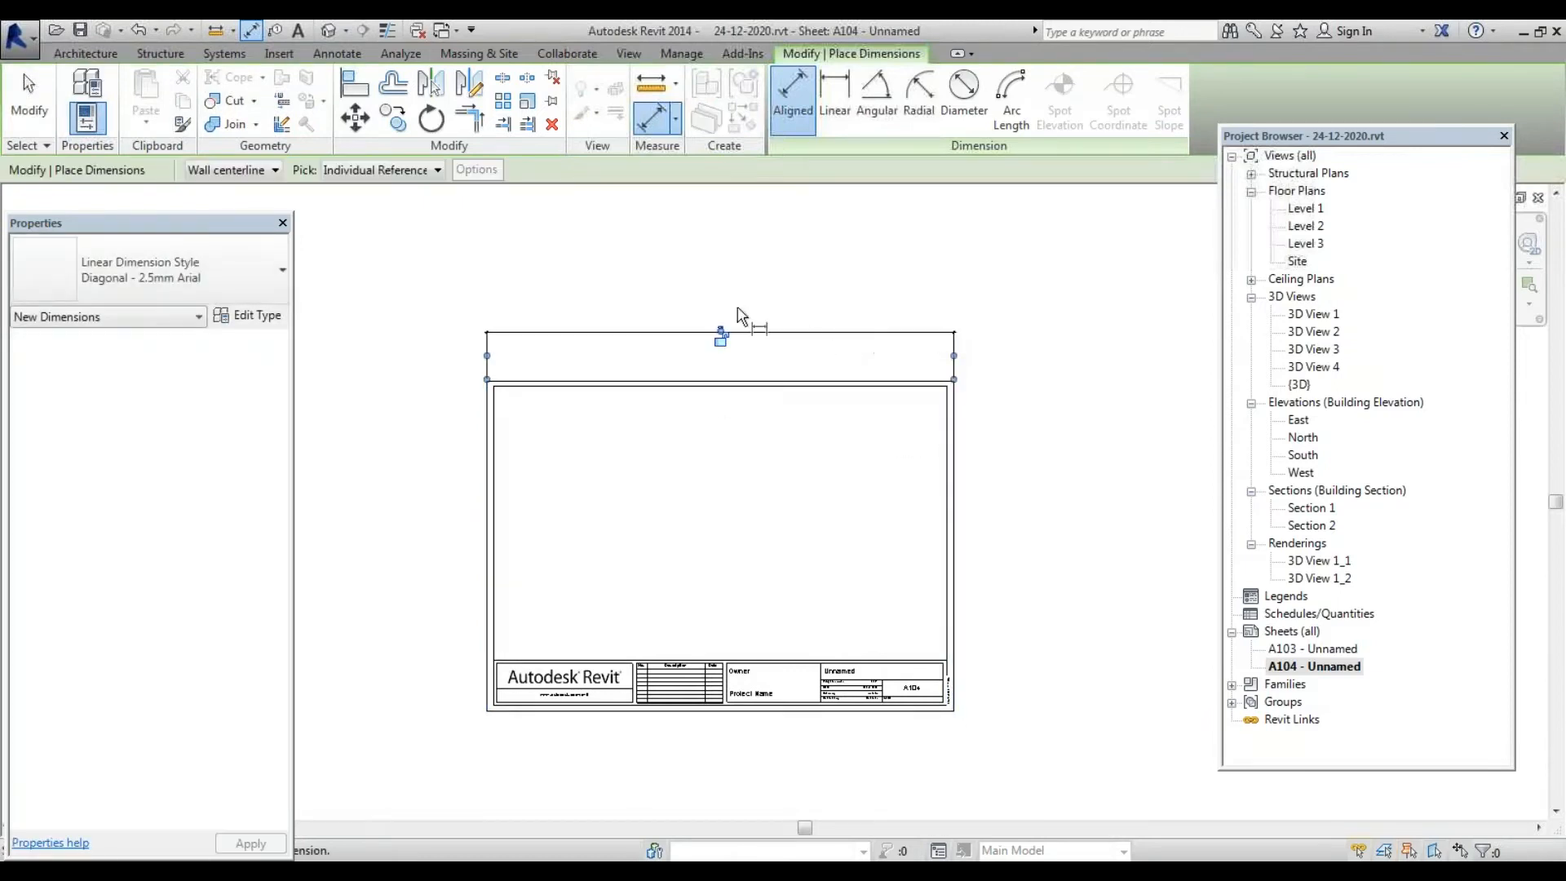
pyautogui.scroll(3, 740, 316)
pyautogui.scroll(-5, 709, 375)
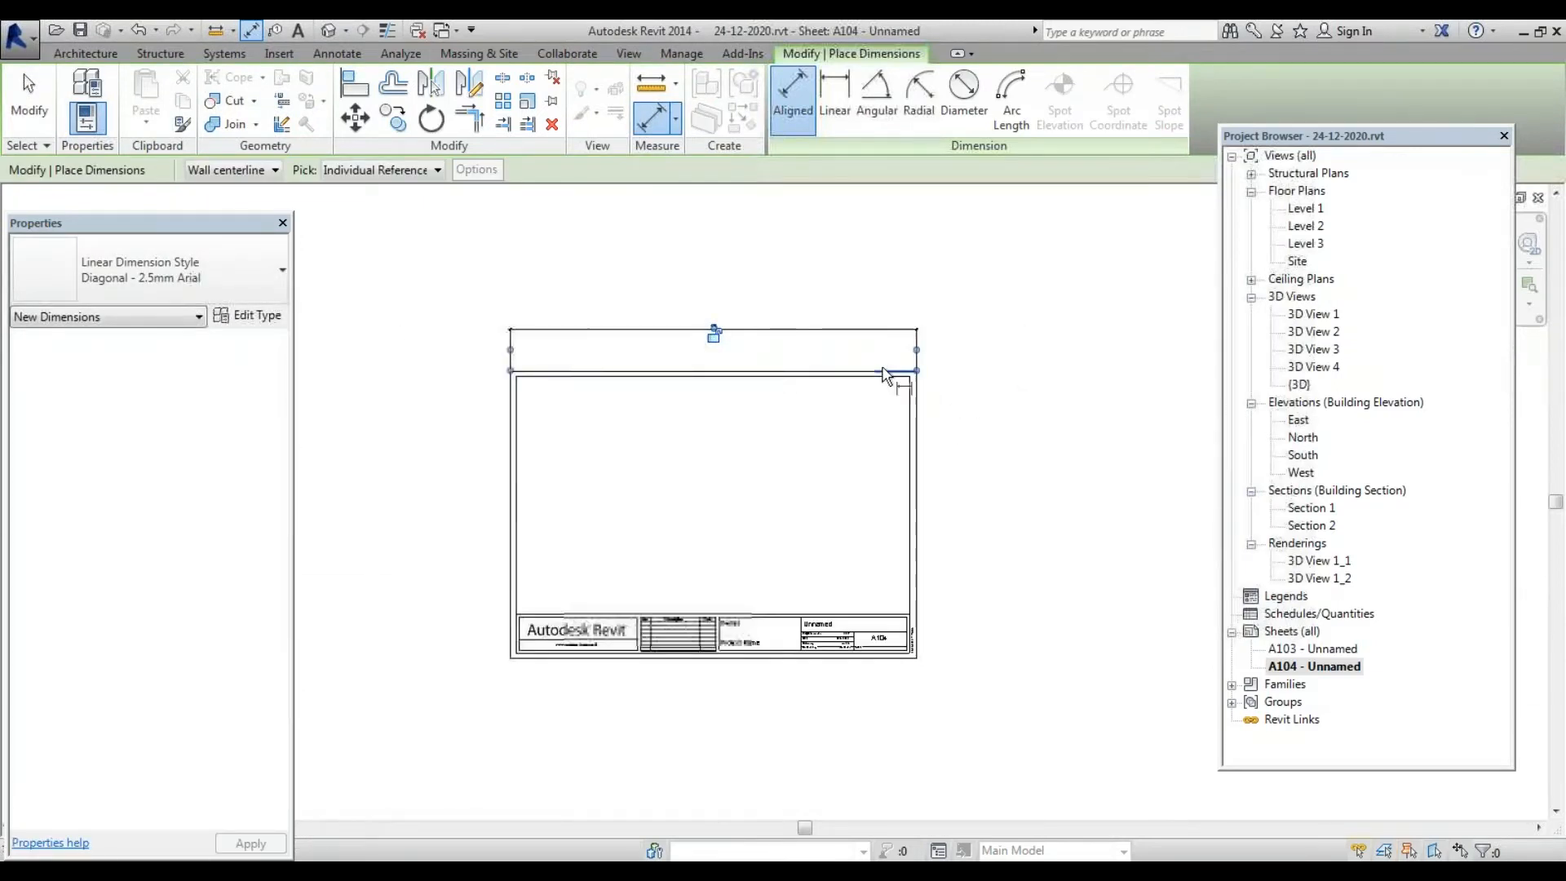
pyautogui.click(915, 372)
pyautogui.click(916, 657)
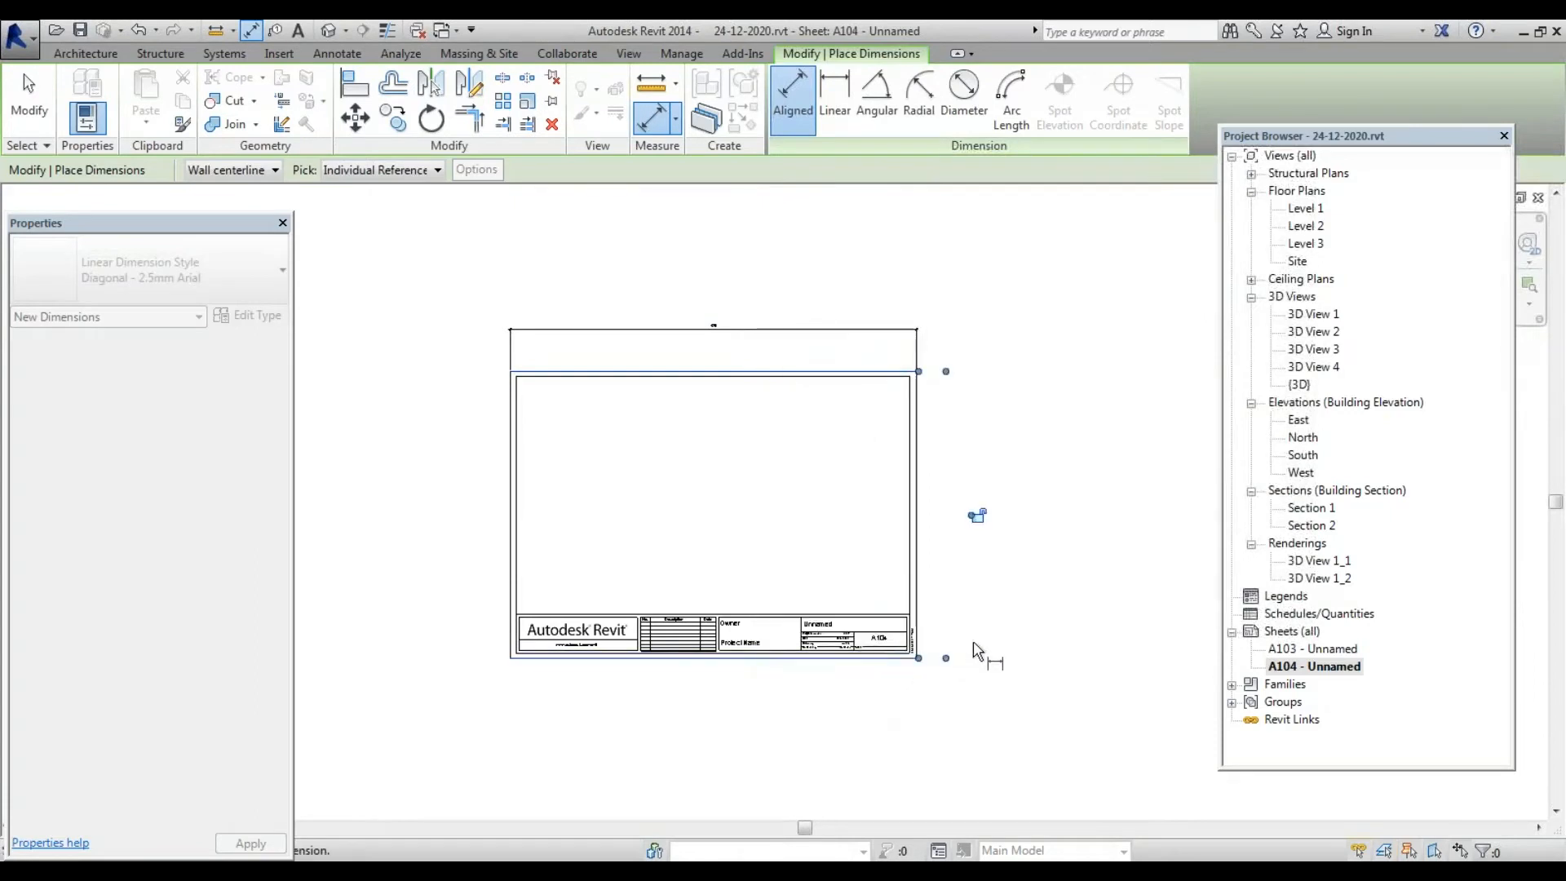
pyautogui.click(976, 650)
pyautogui.scroll(4, 990, 548)
pyautogui.scroll(-4, 961, 622)
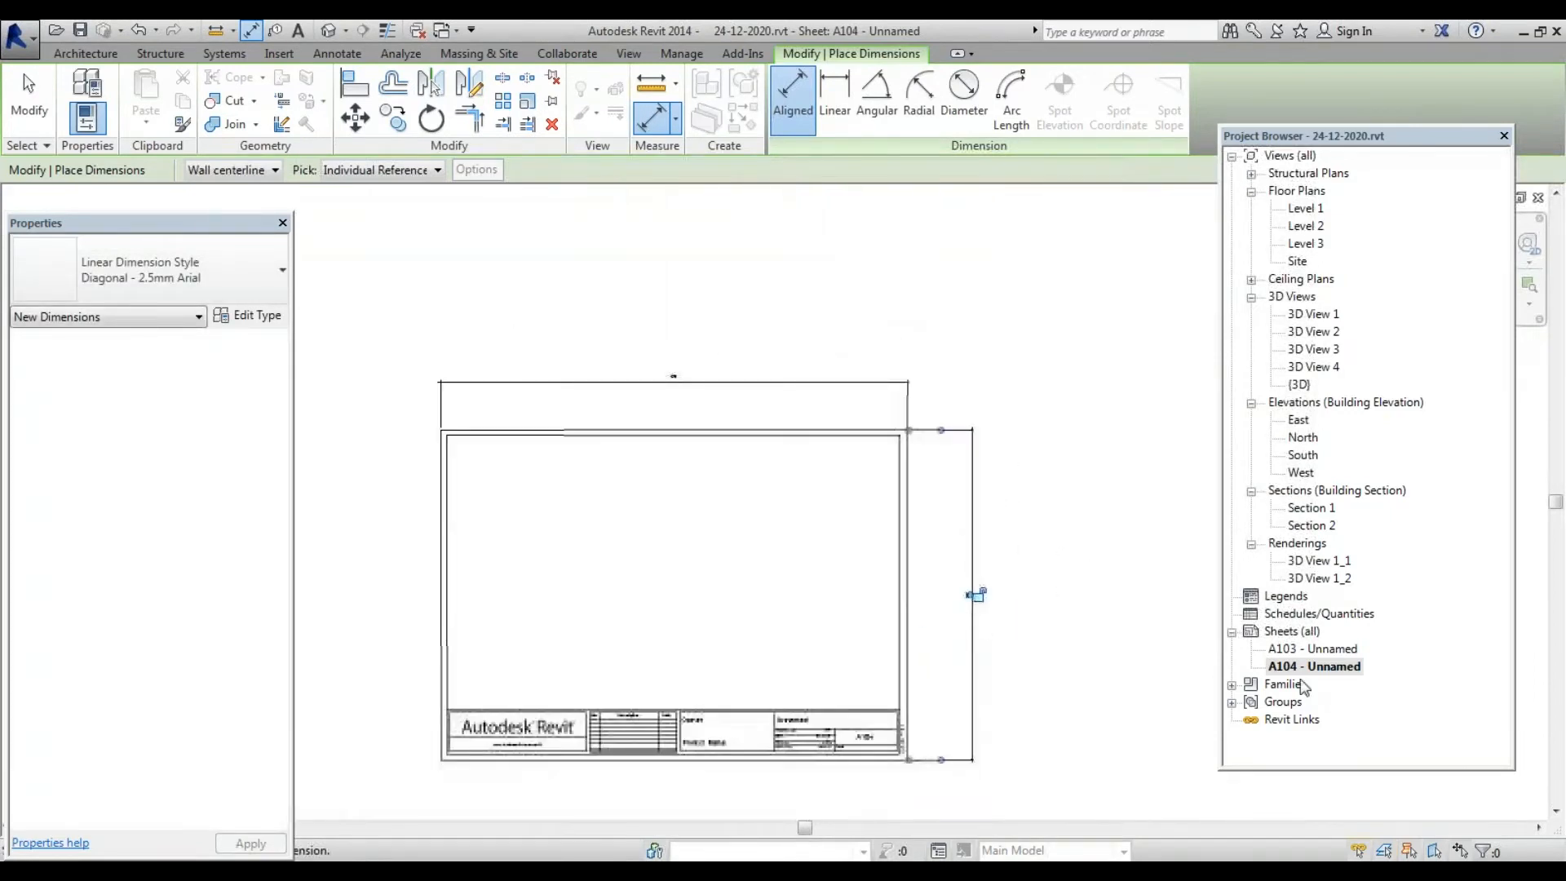
pyautogui.scroll(5, 1003, 620)
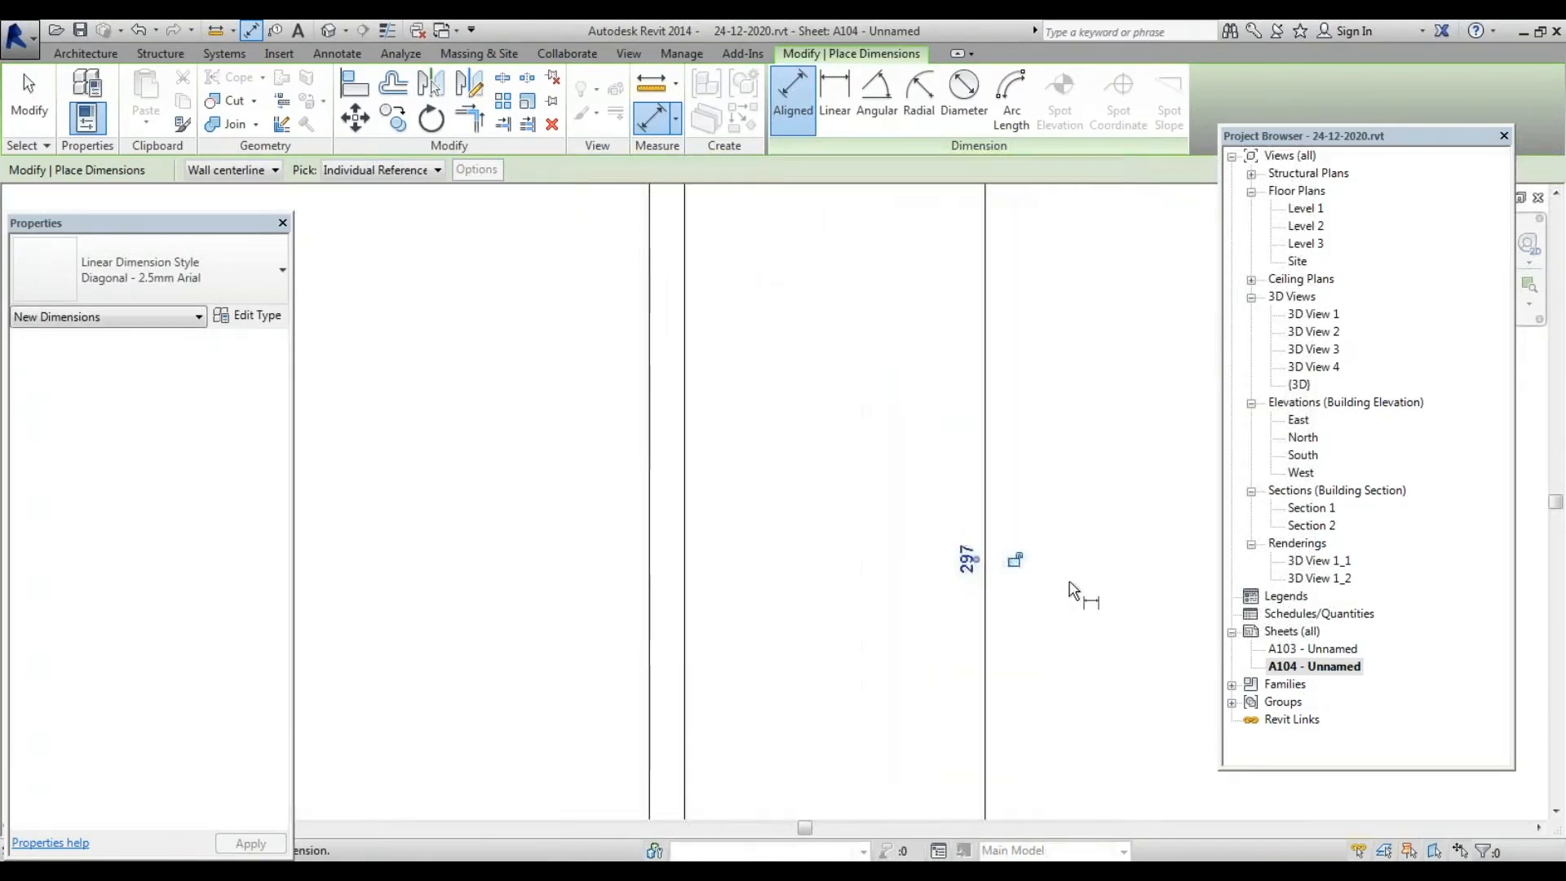
# Open sheet A103 and dimension its width with an aligned dimension
pyautogui.doubleClick(1335, 563)
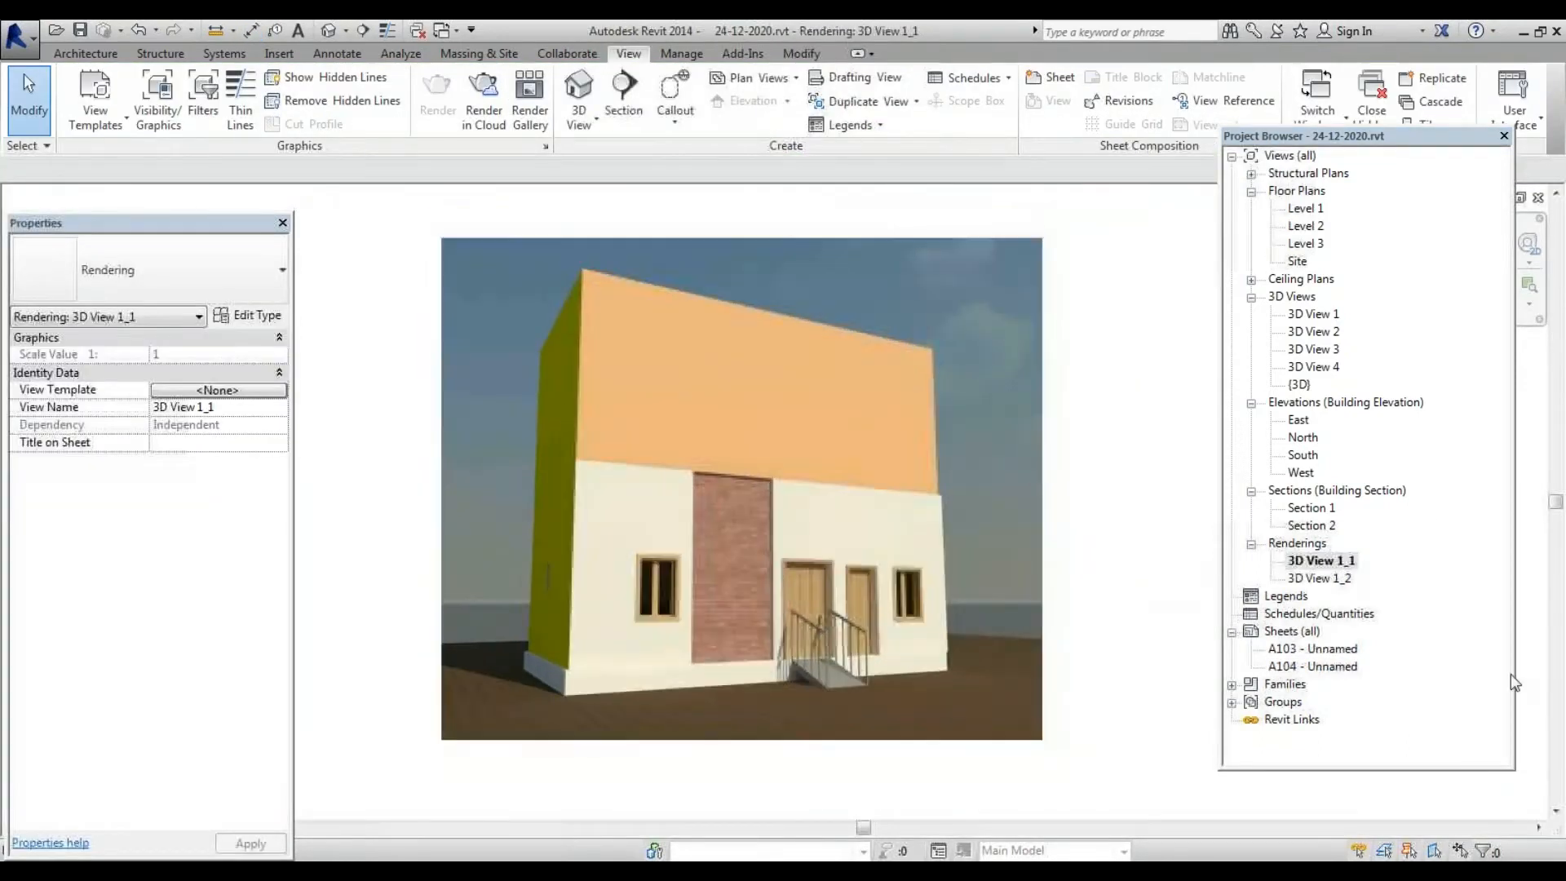
pyautogui.doubleClick(1335, 651)
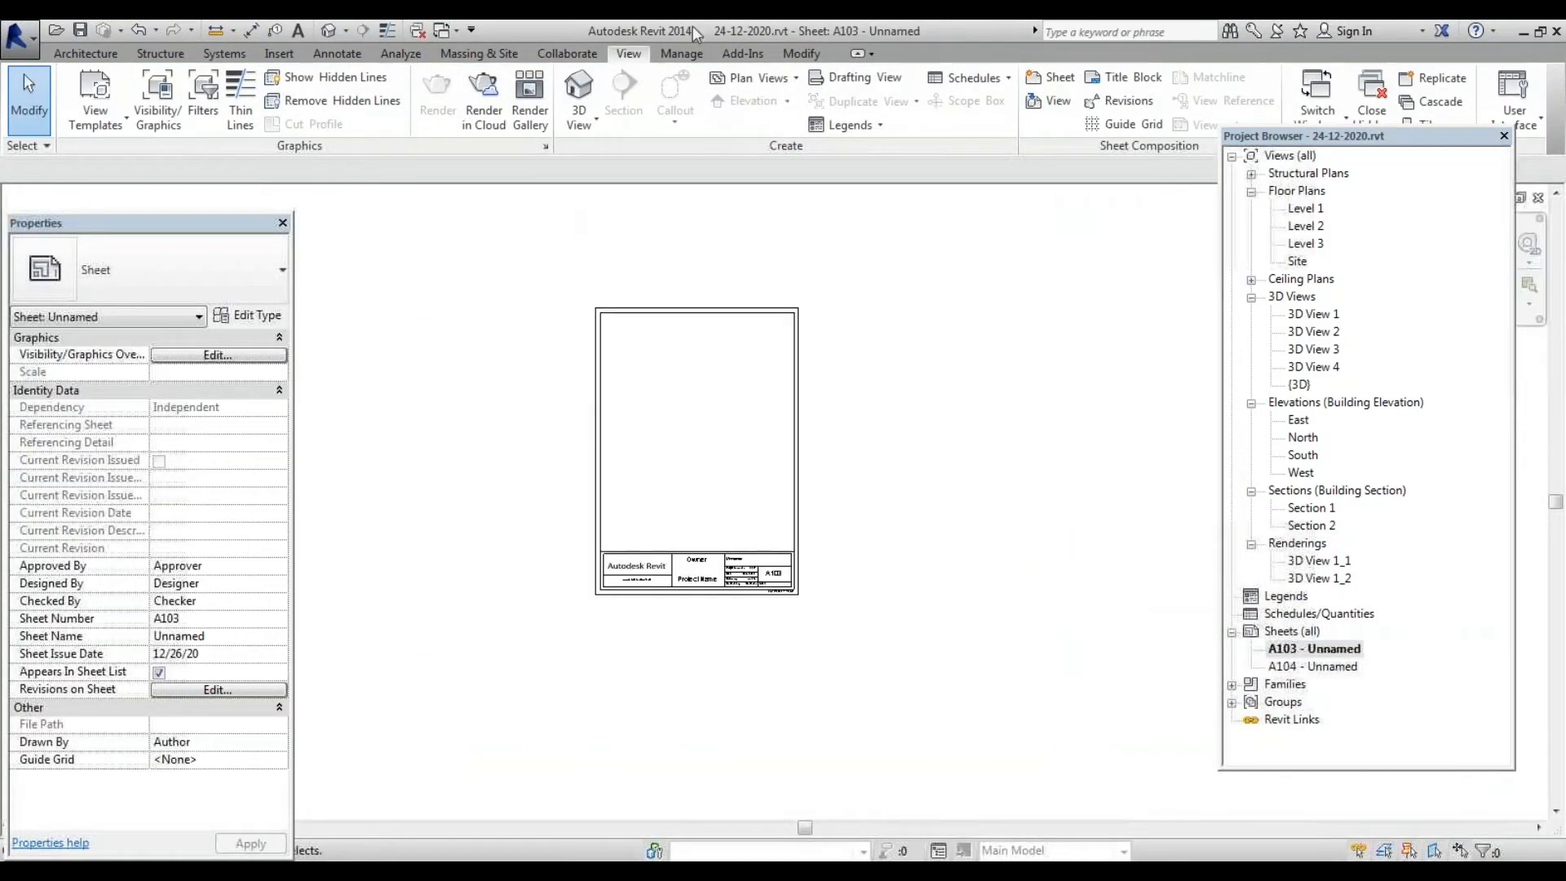
pyautogui.click(249, 31)
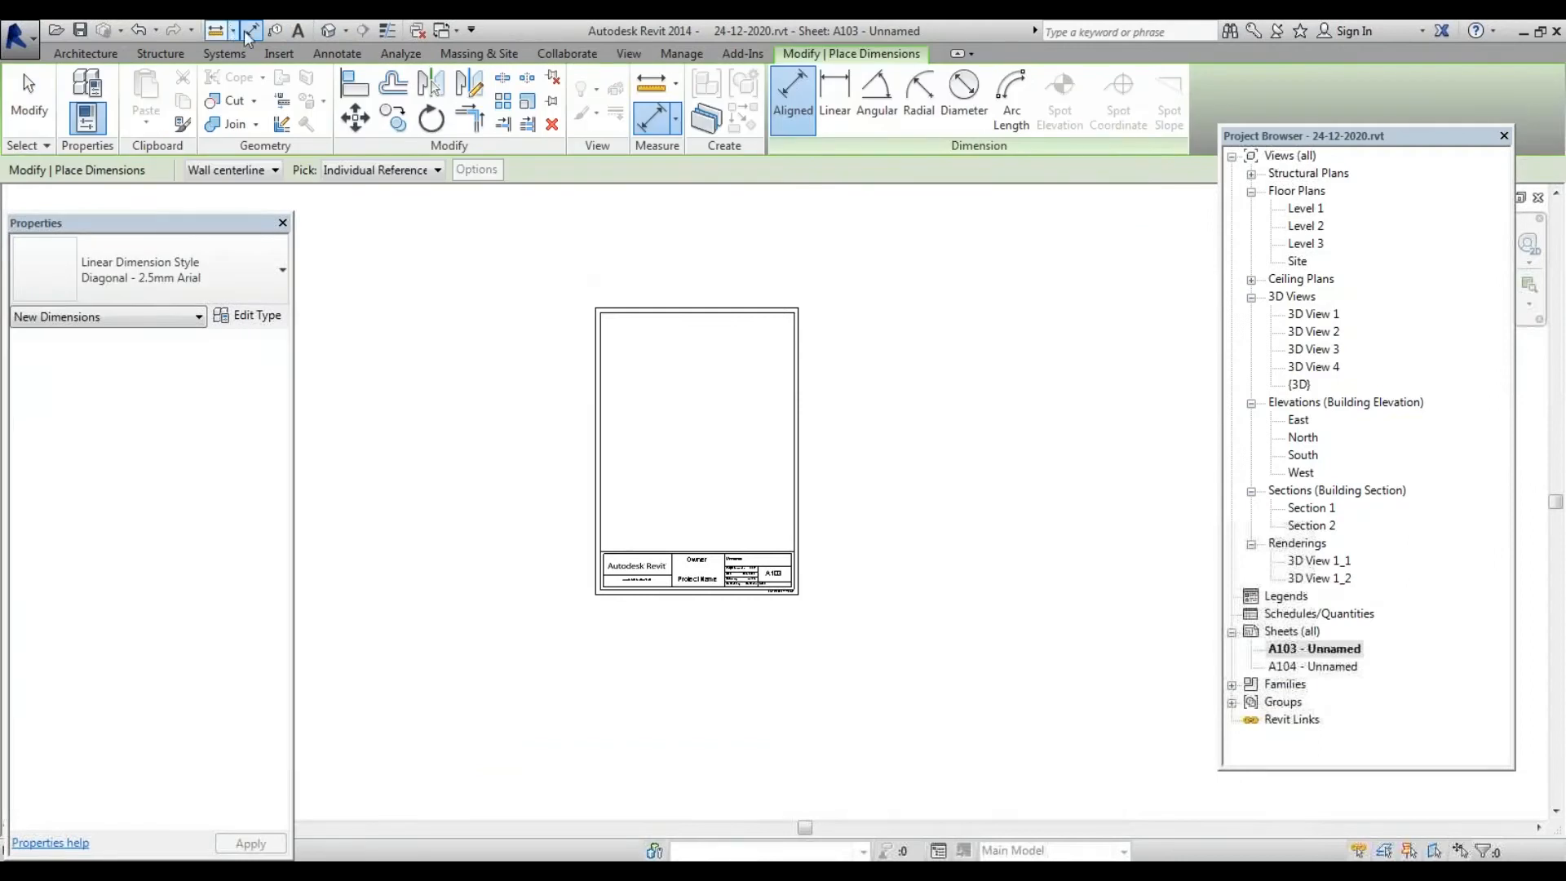
pyautogui.click(799, 422)
pyautogui.click(741, 261)
pyautogui.click(769, 307)
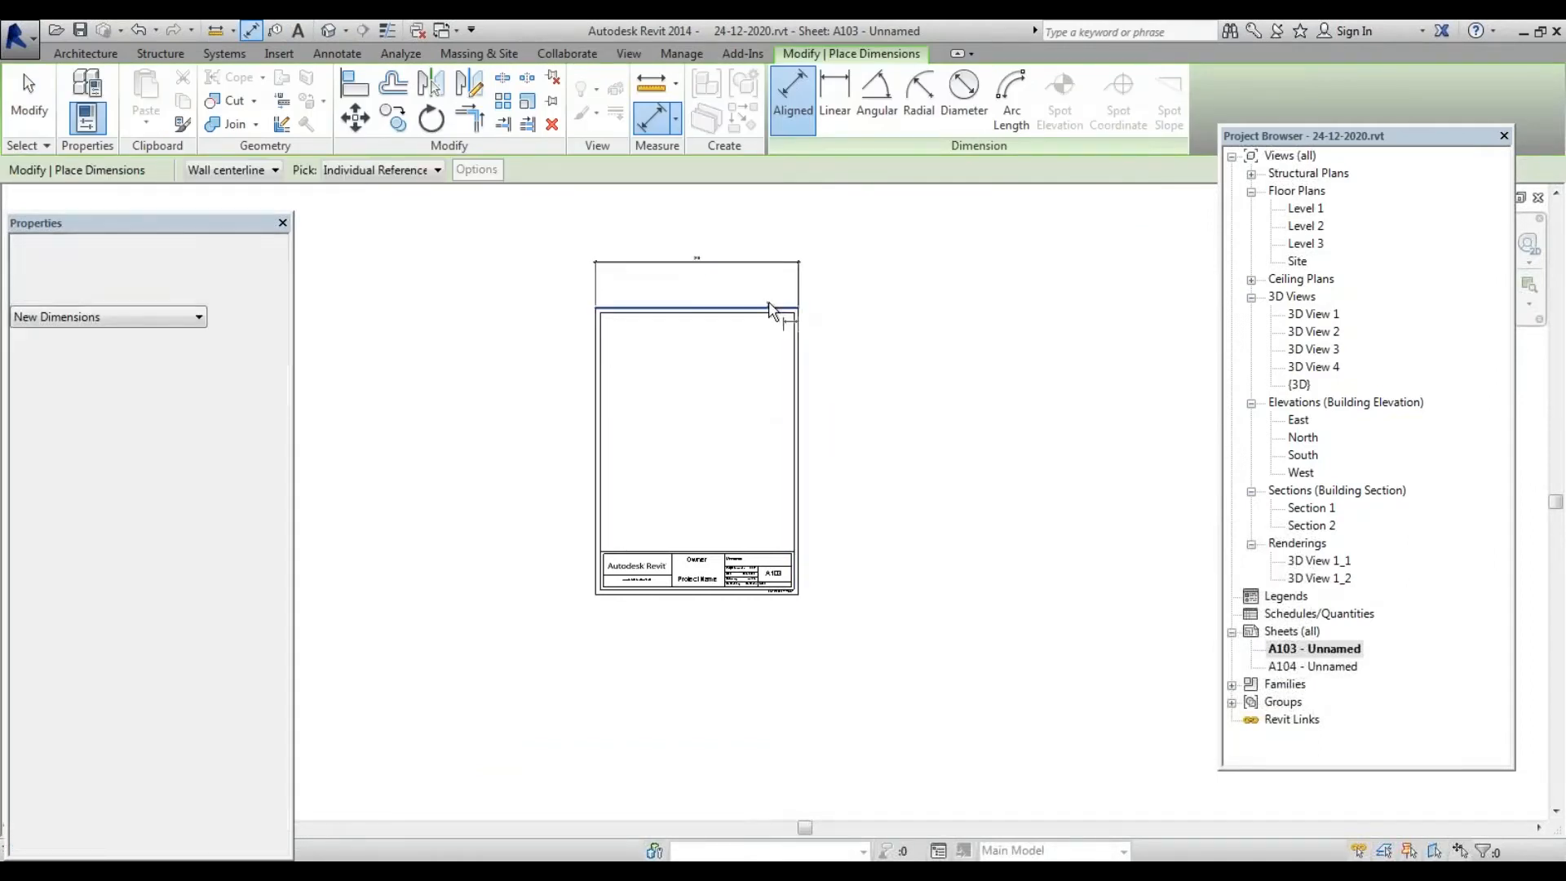
pyautogui.click(783, 595)
pyautogui.press('Escape')
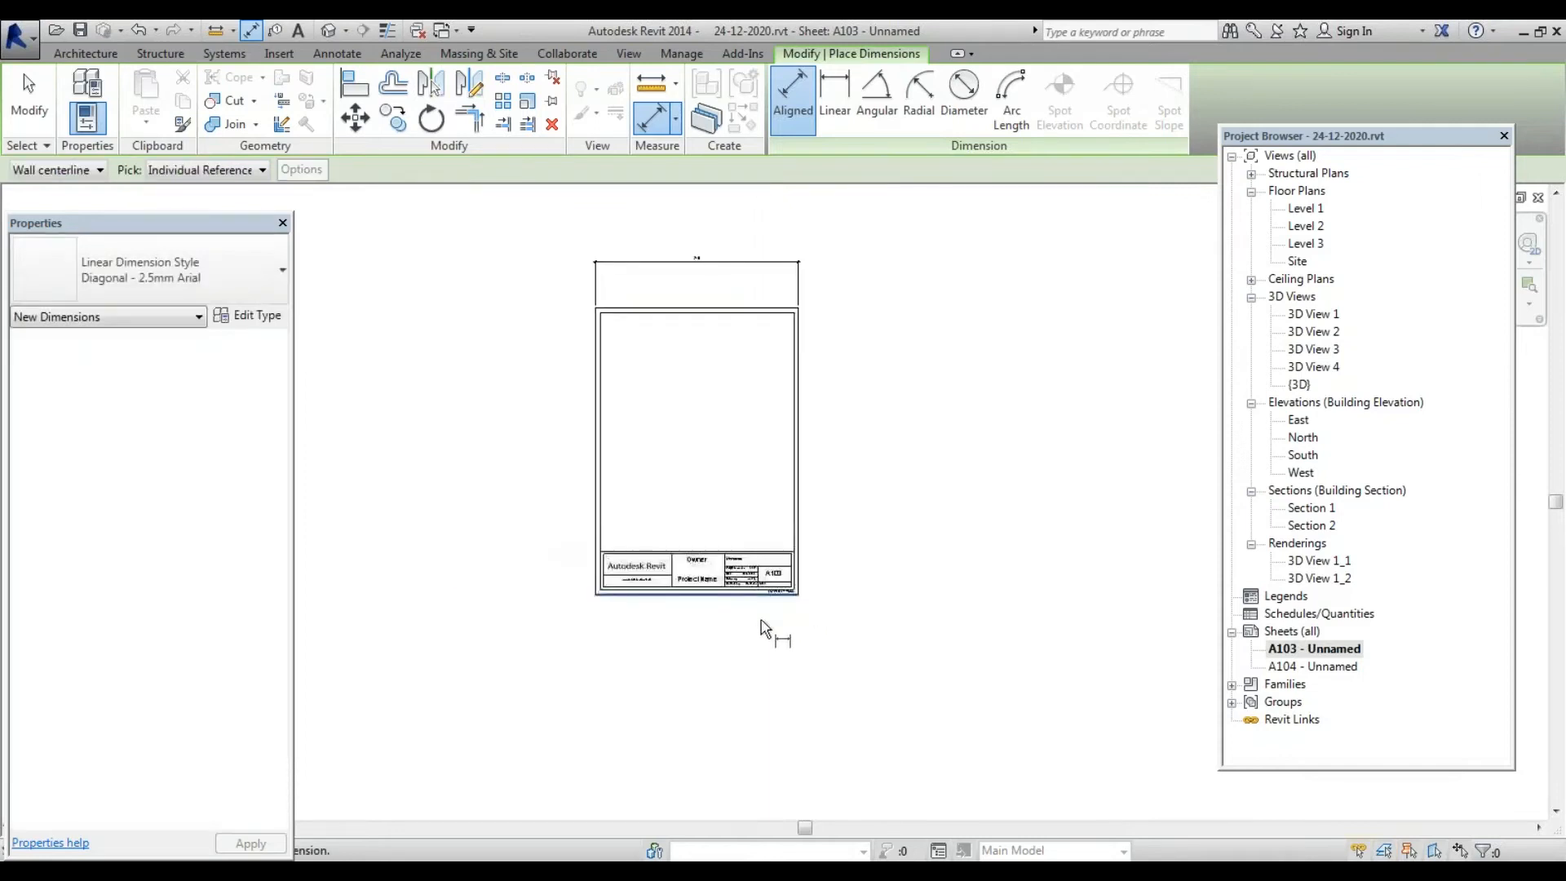
# Dimension sheet A103's height along its right edge, then reopen sheet A104
pyautogui.click(752, 594)
pyautogui.click(750, 308)
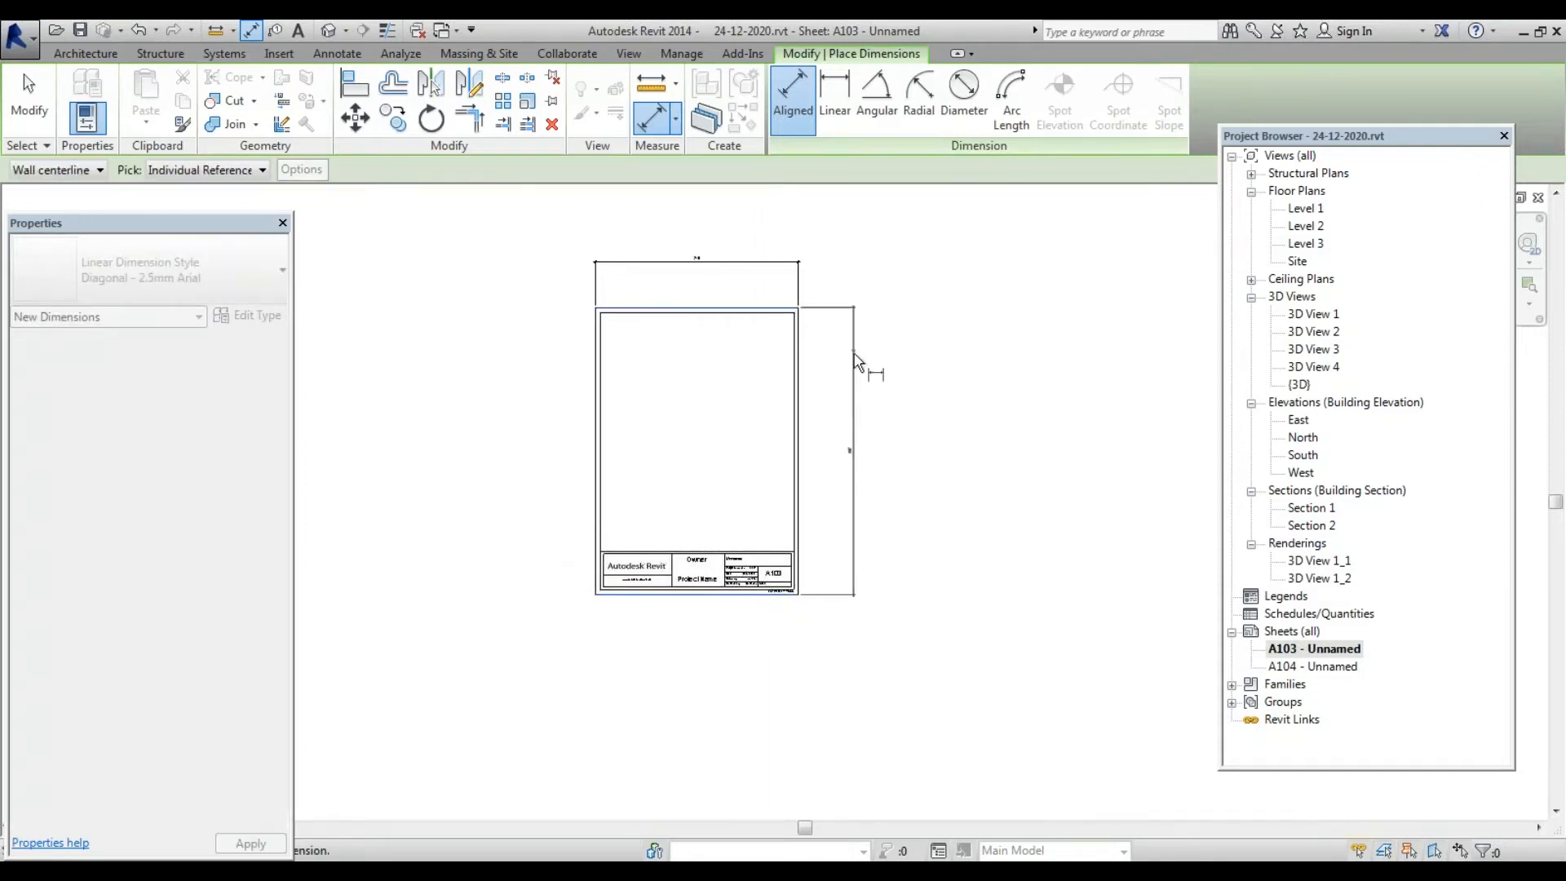
pyautogui.click(820, 367)
pyautogui.scroll(5, 594, 237)
pyautogui.scroll(-2, 734, 388)
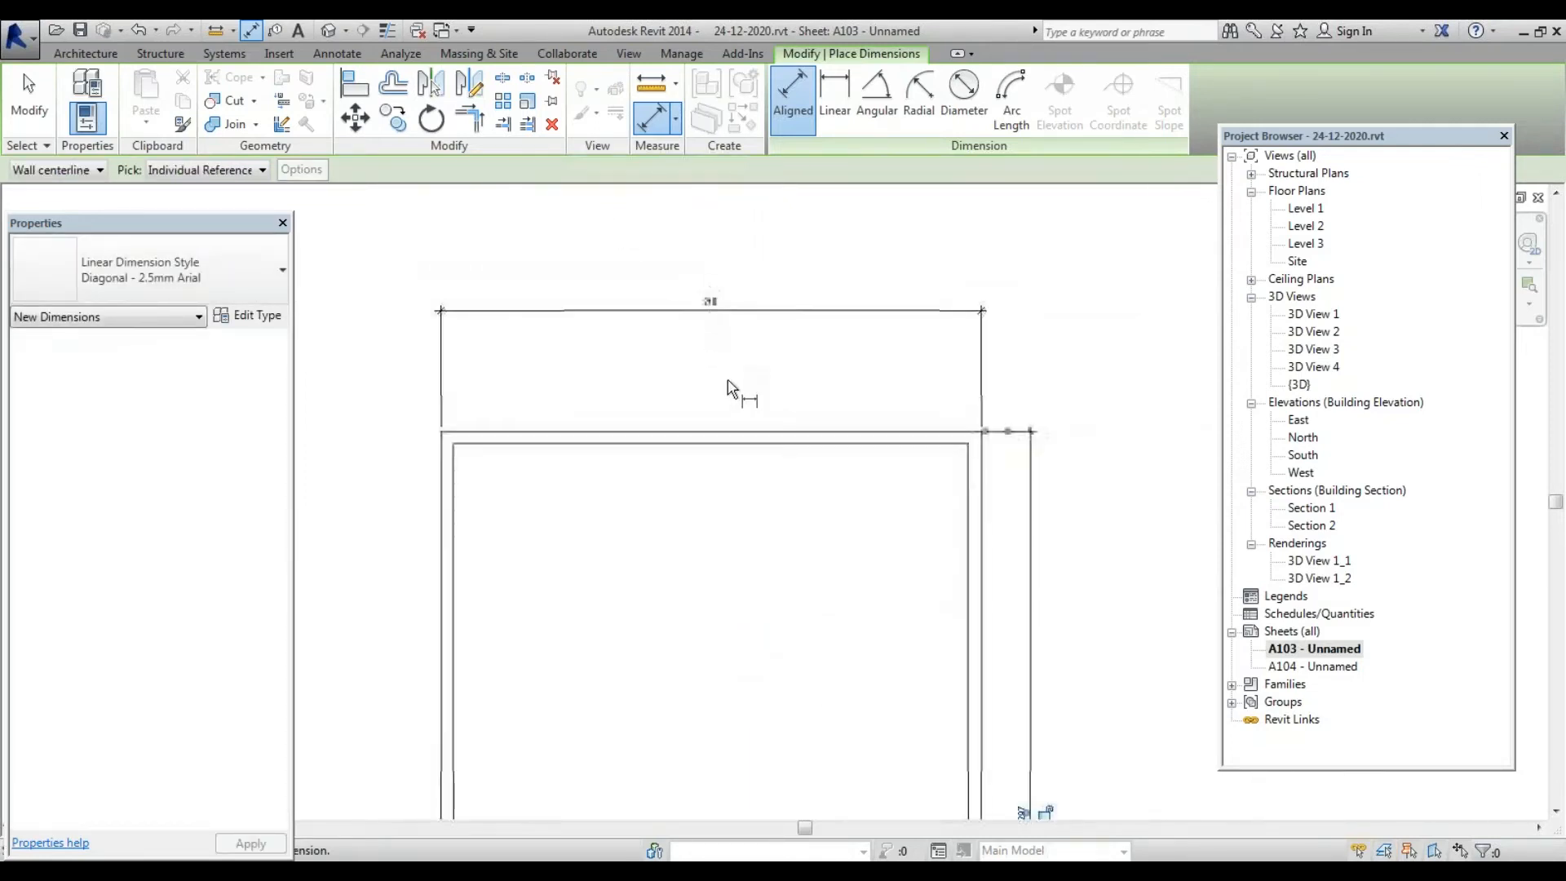
pyautogui.scroll(2, 888, 545)
pyautogui.scroll(-2, 889, 545)
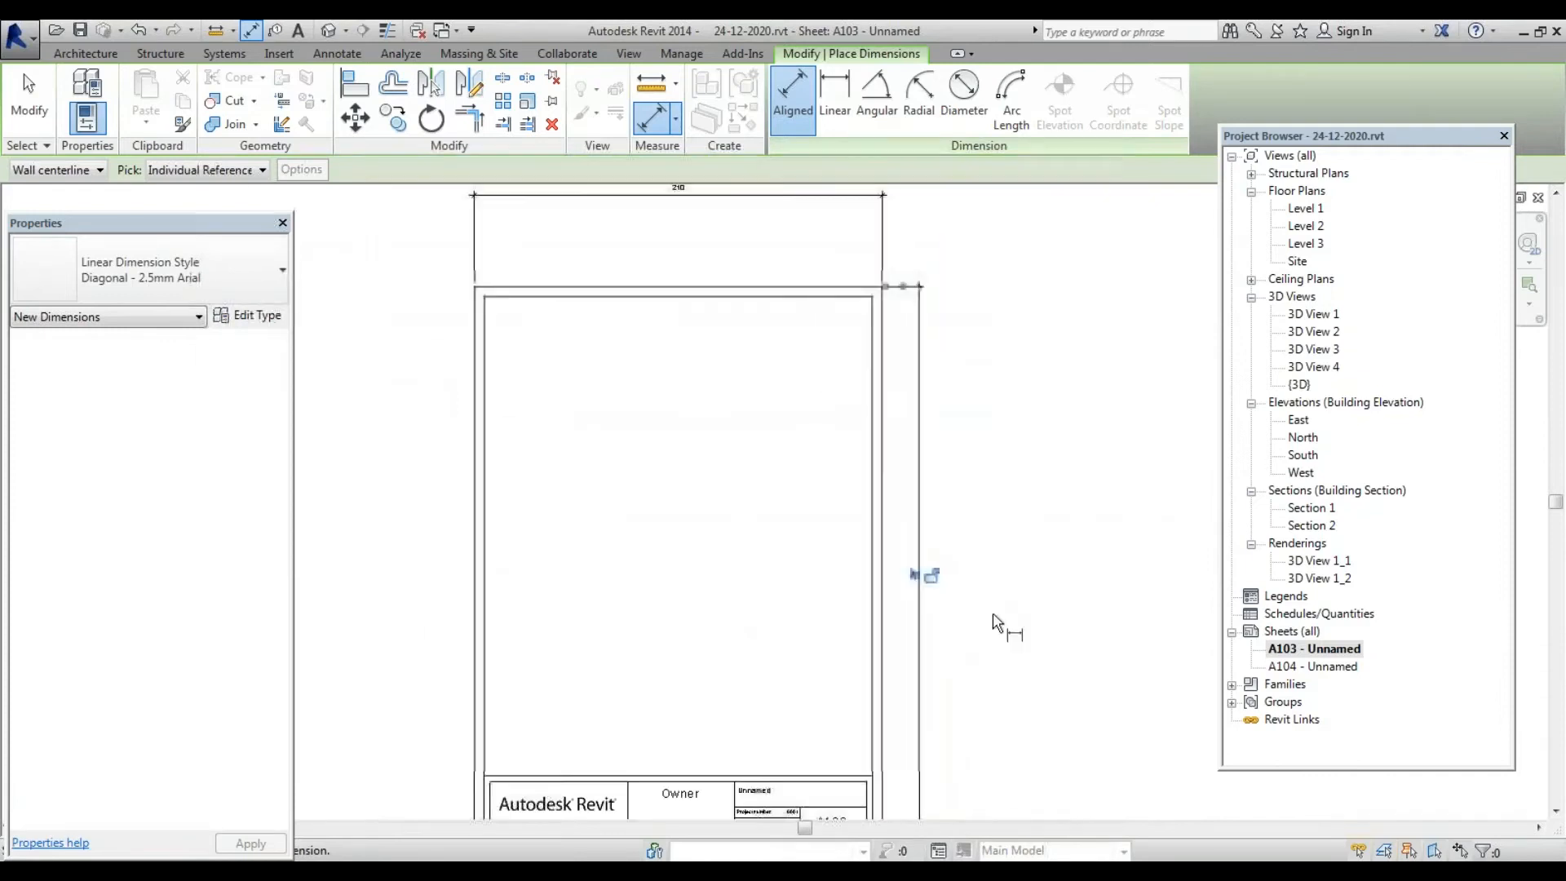
pyautogui.press('Escape')
pyautogui.press('Escape')
pyautogui.doubleClick(1310, 667)
pyautogui.scroll(-3, 891, 552)
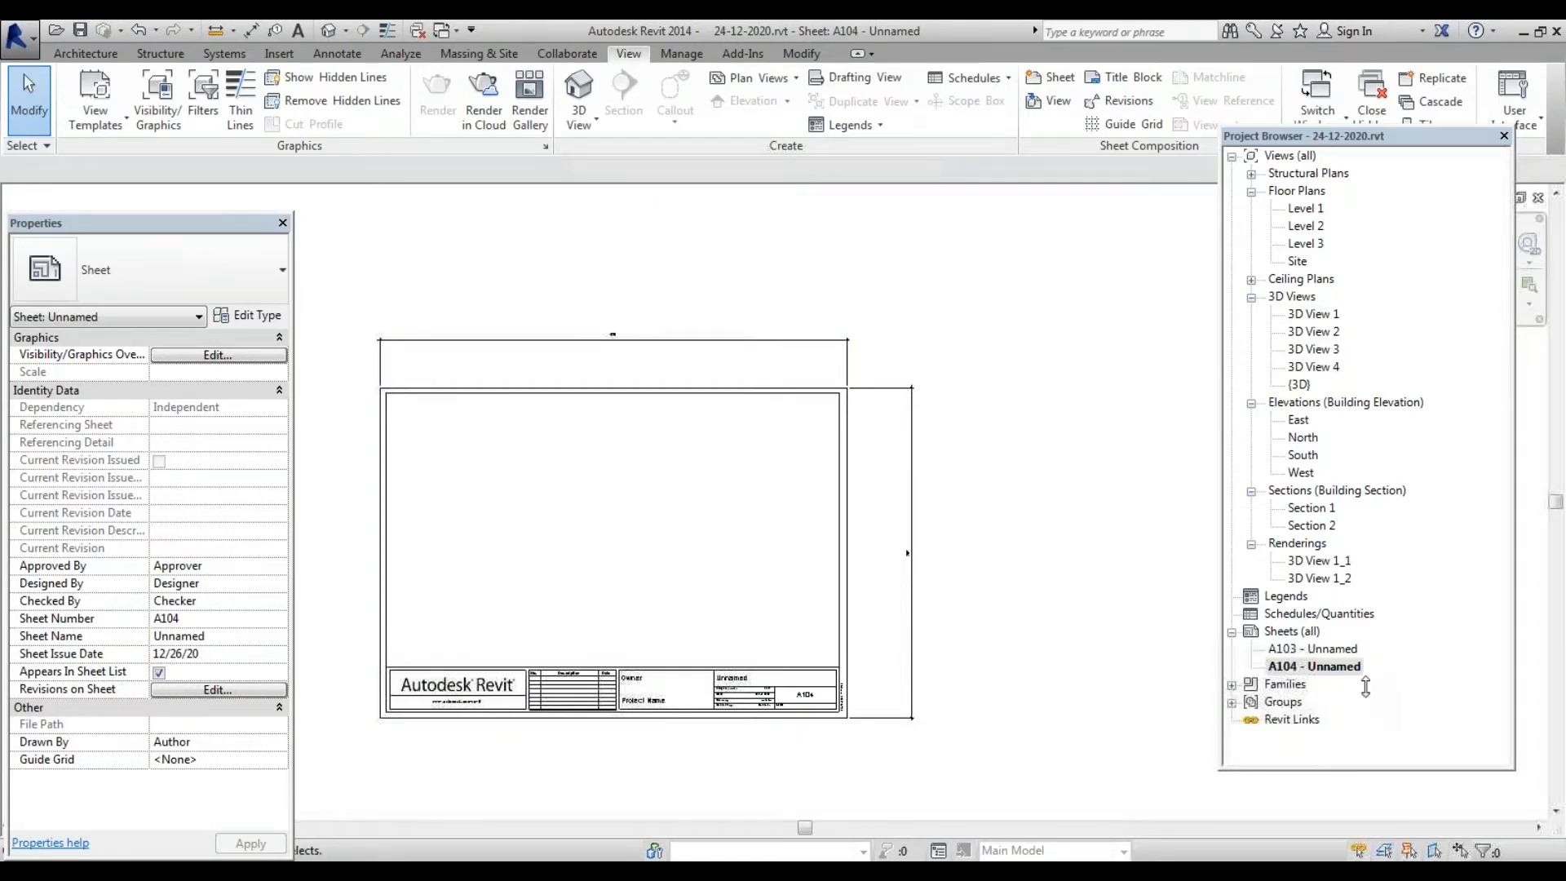
# Open sheet A103 and delete its height and width dimensions
pyautogui.doubleClick(1313, 649)
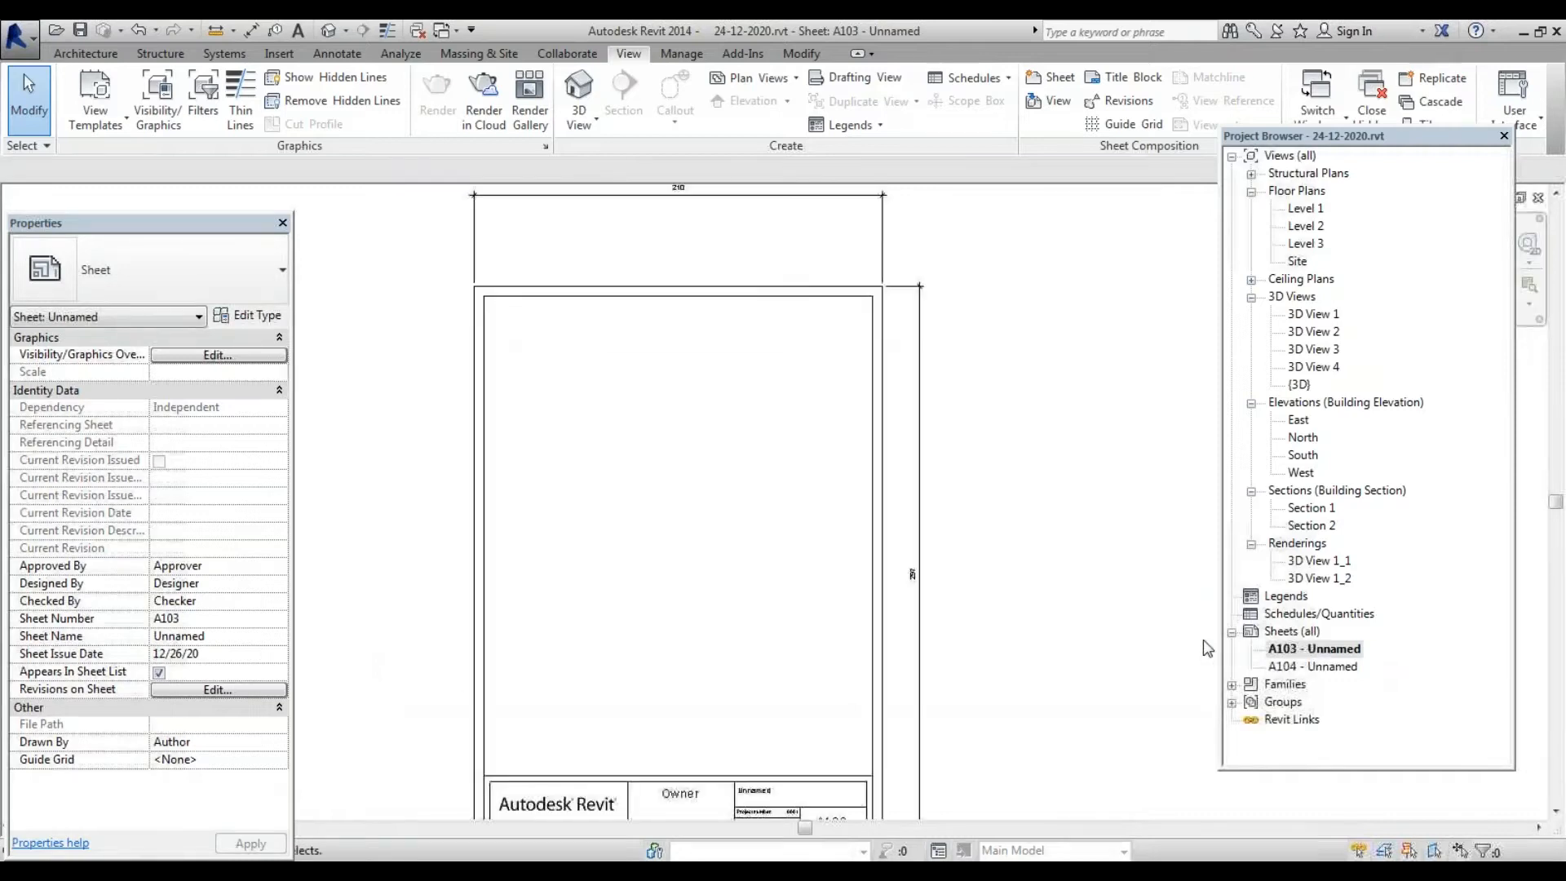
pyautogui.scroll(-3, 765, 562)
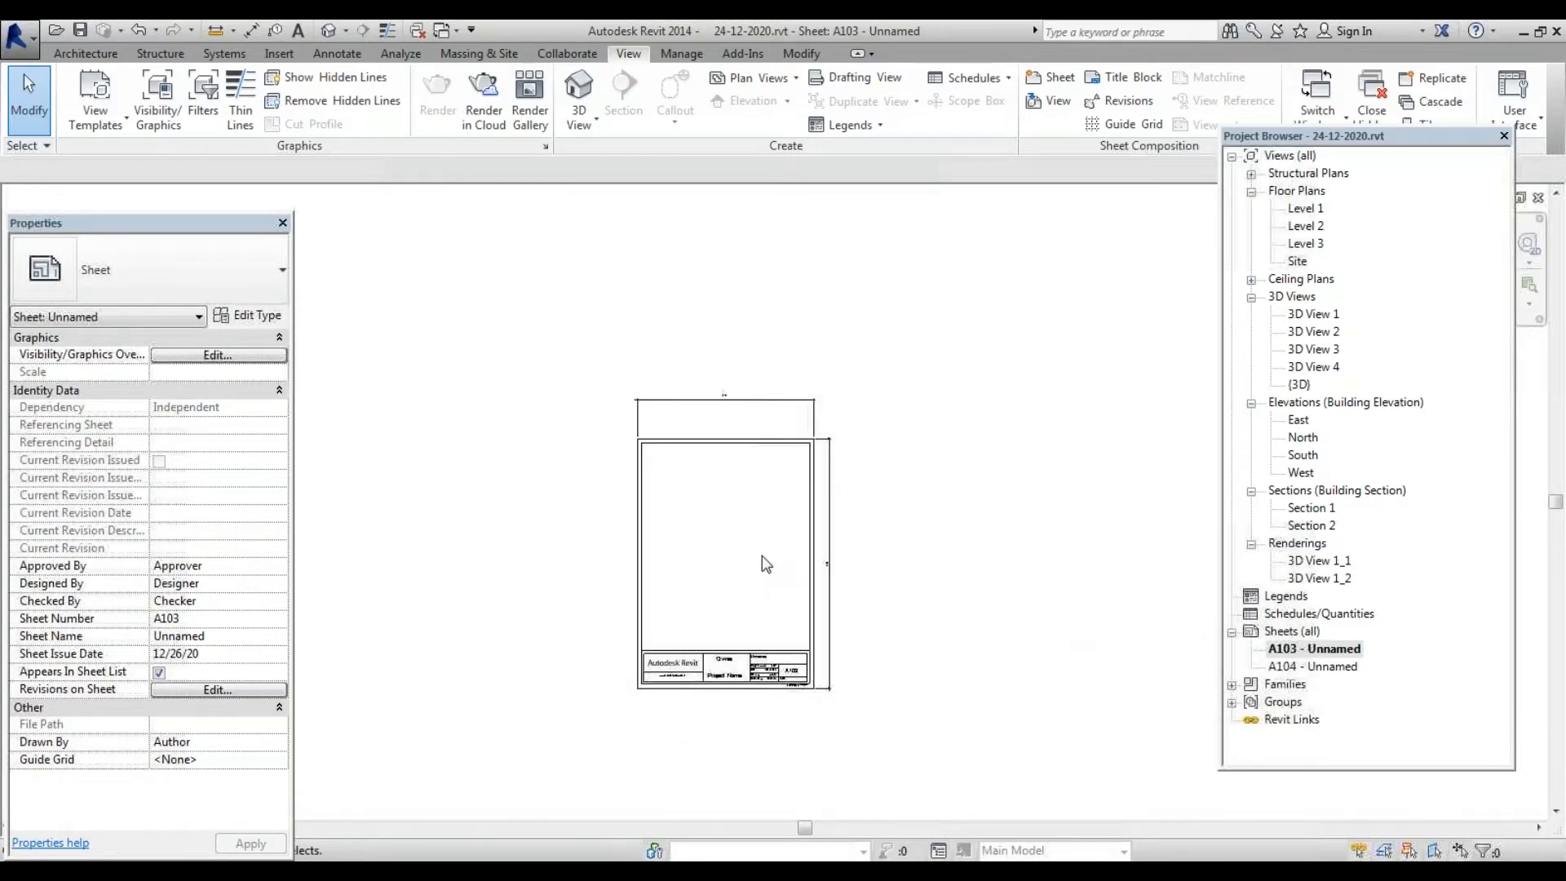
pyautogui.click(835, 505)
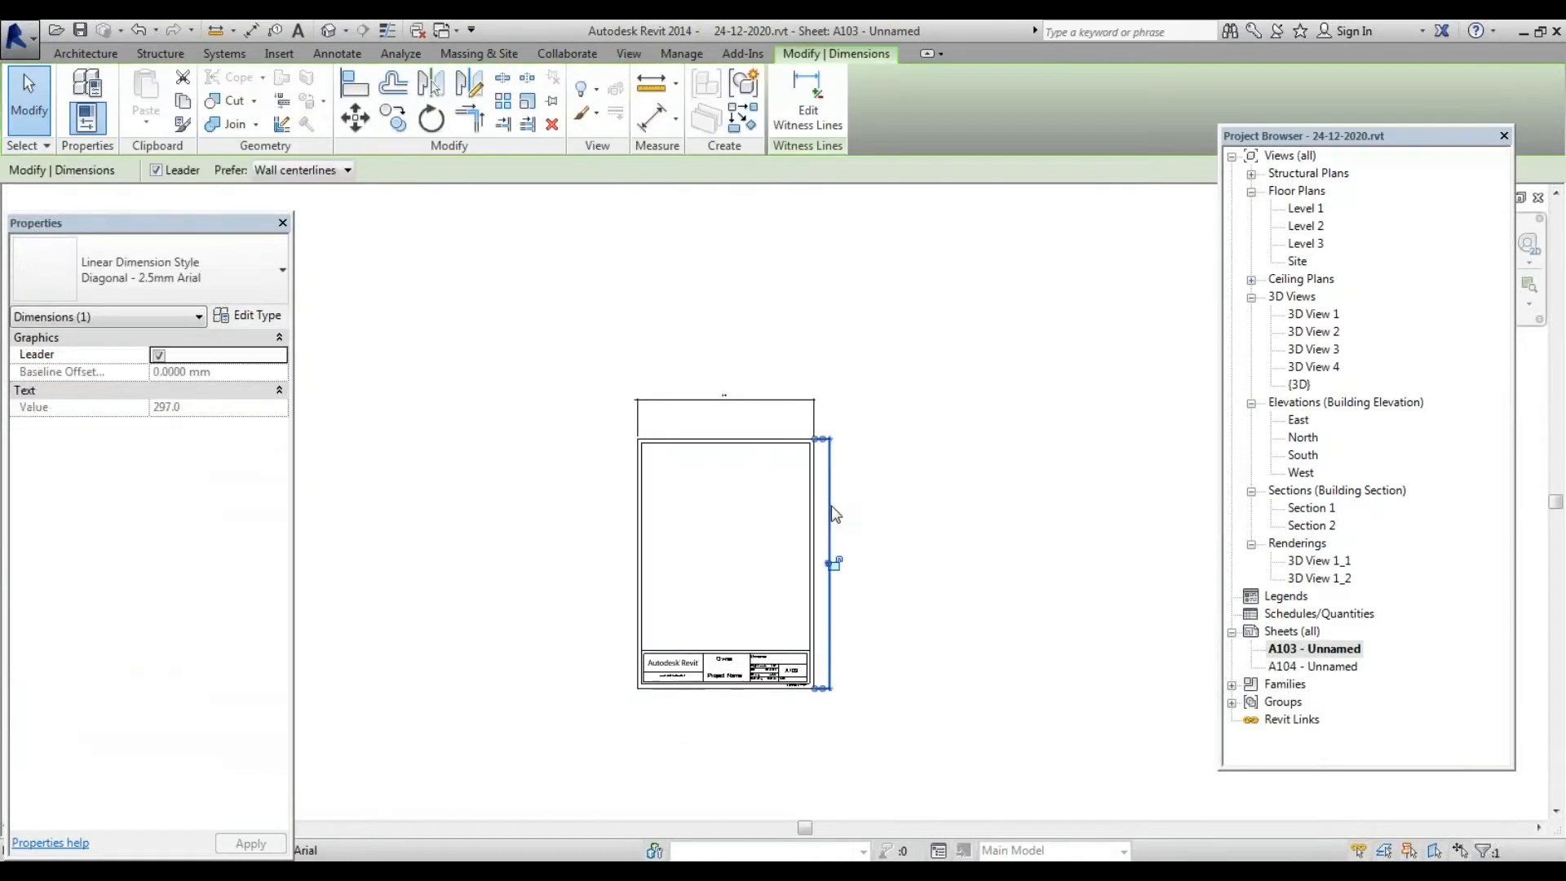
pyautogui.press('Delete')
pyautogui.click(724, 401)
pyautogui.press('Delete')
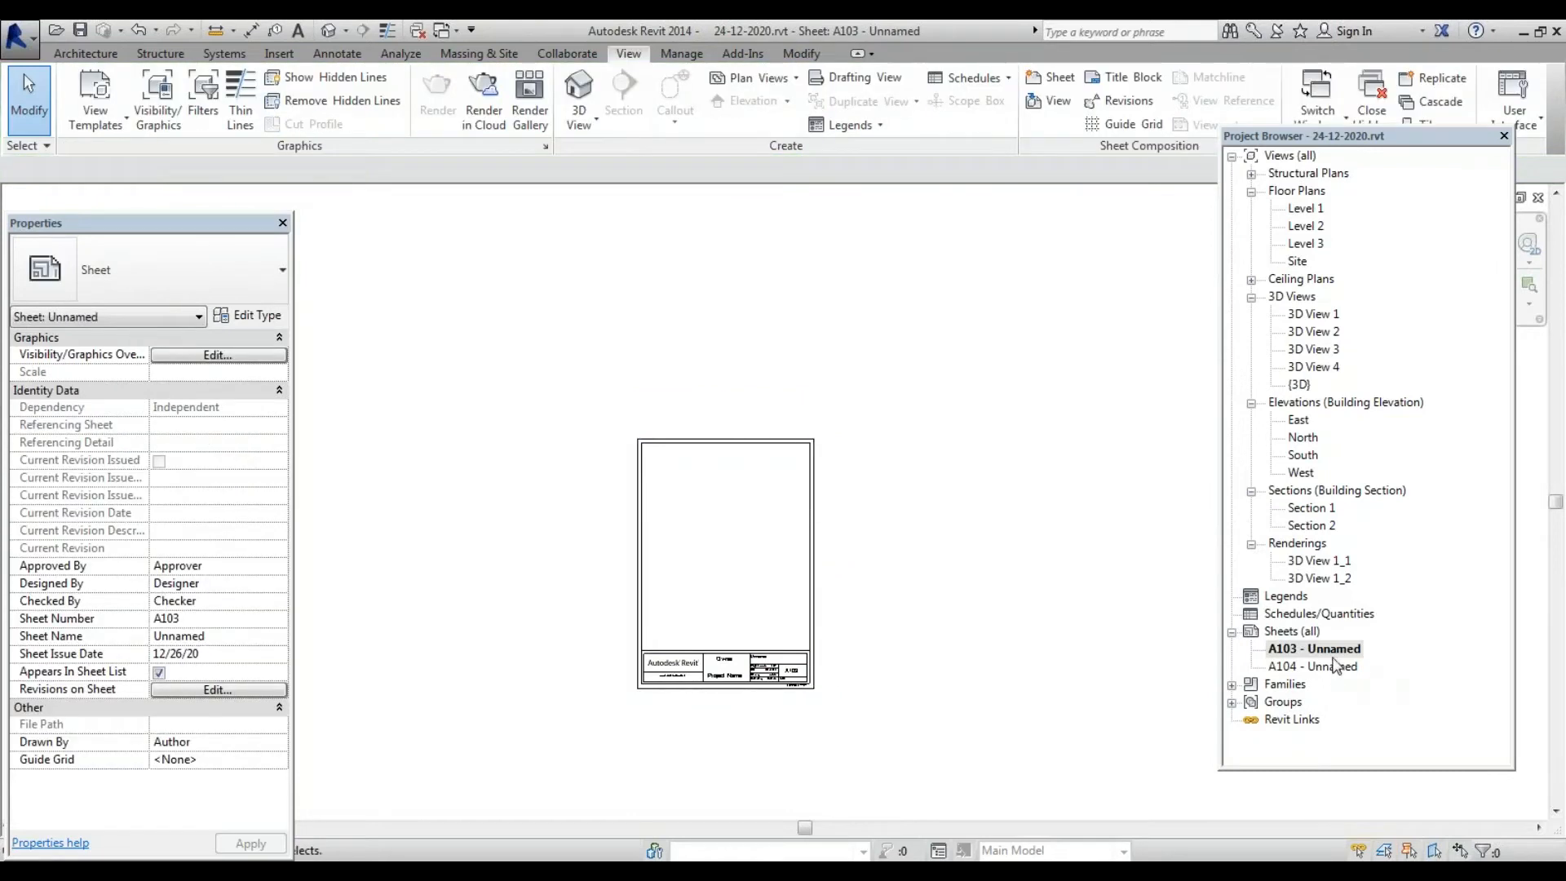
# Delete sheet A104 from the project via the Project Browser
pyautogui.doubleClick(1335, 665)
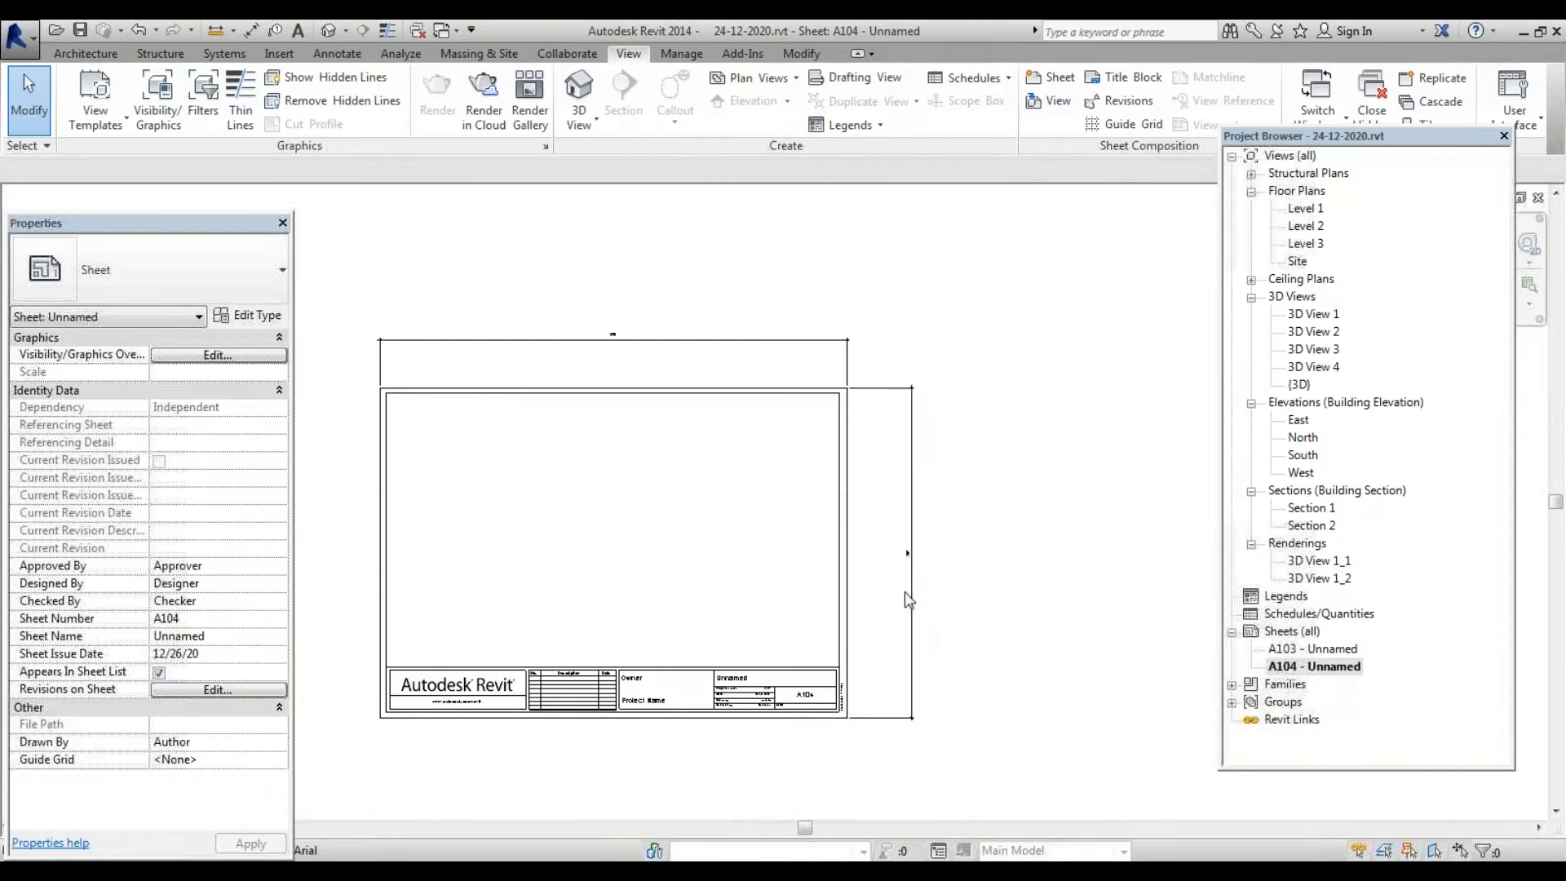
pyautogui.rightClick(1327, 667)
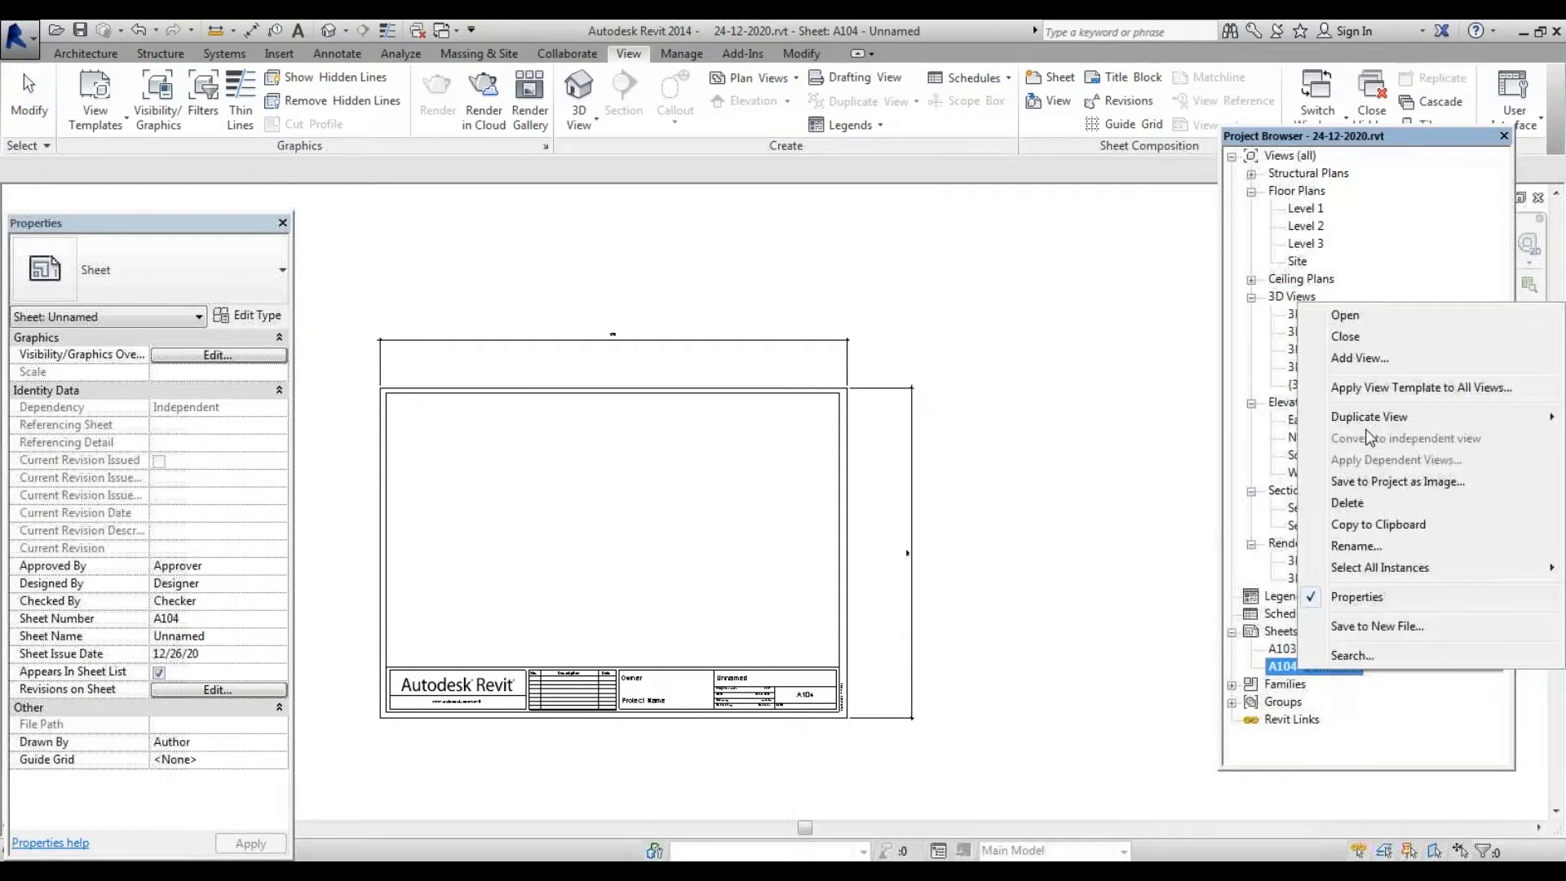
pyautogui.click(1384, 505)
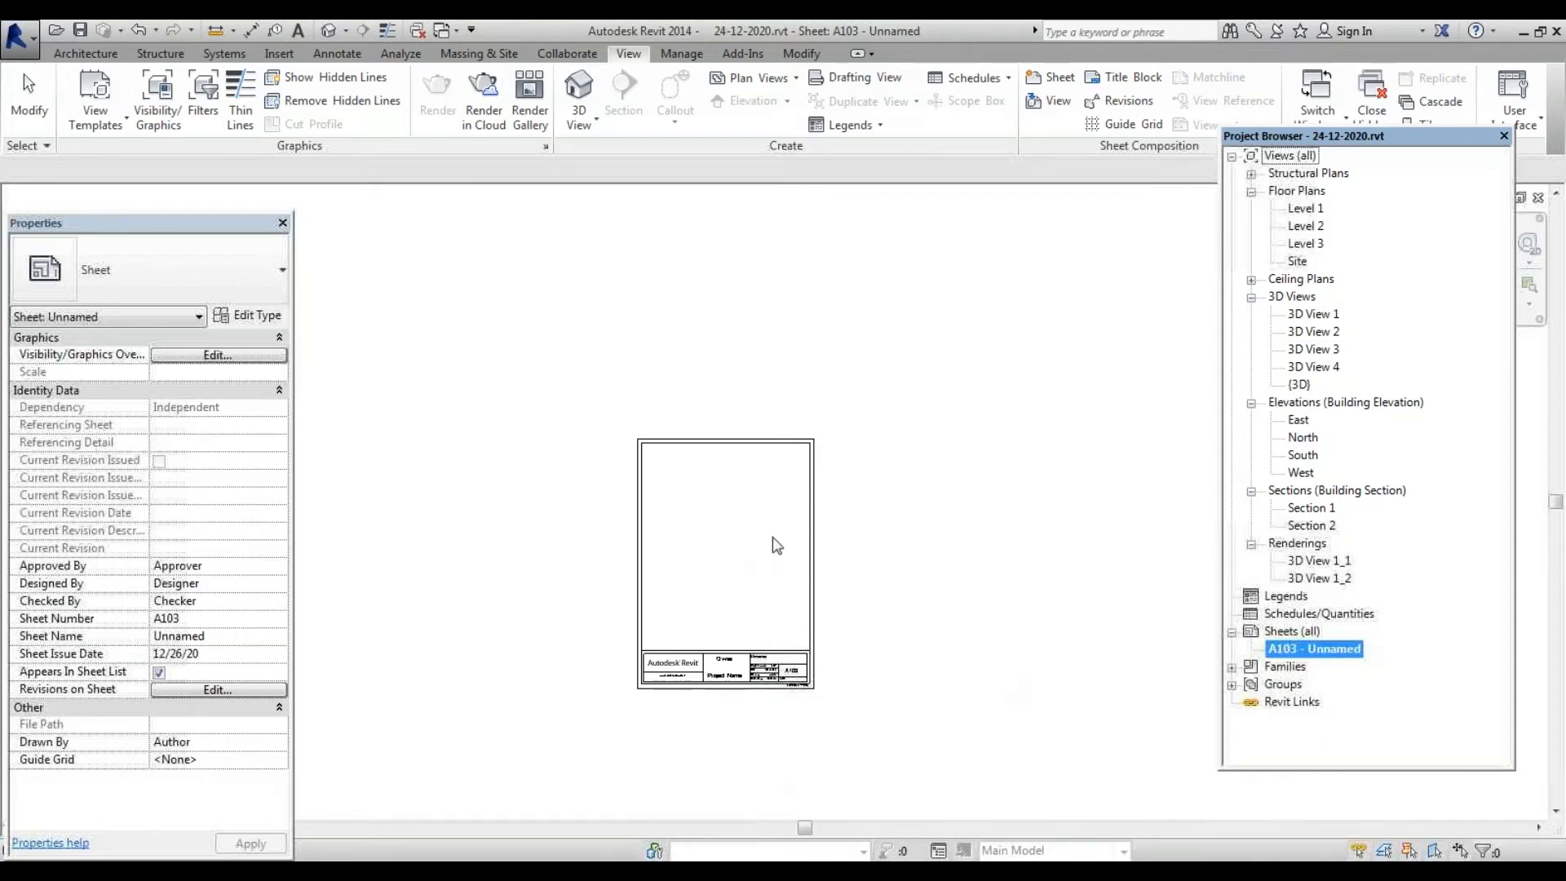
# Select the sheet's title block and open the A4 metric family for editing
pyautogui.scroll(2, 734, 716)
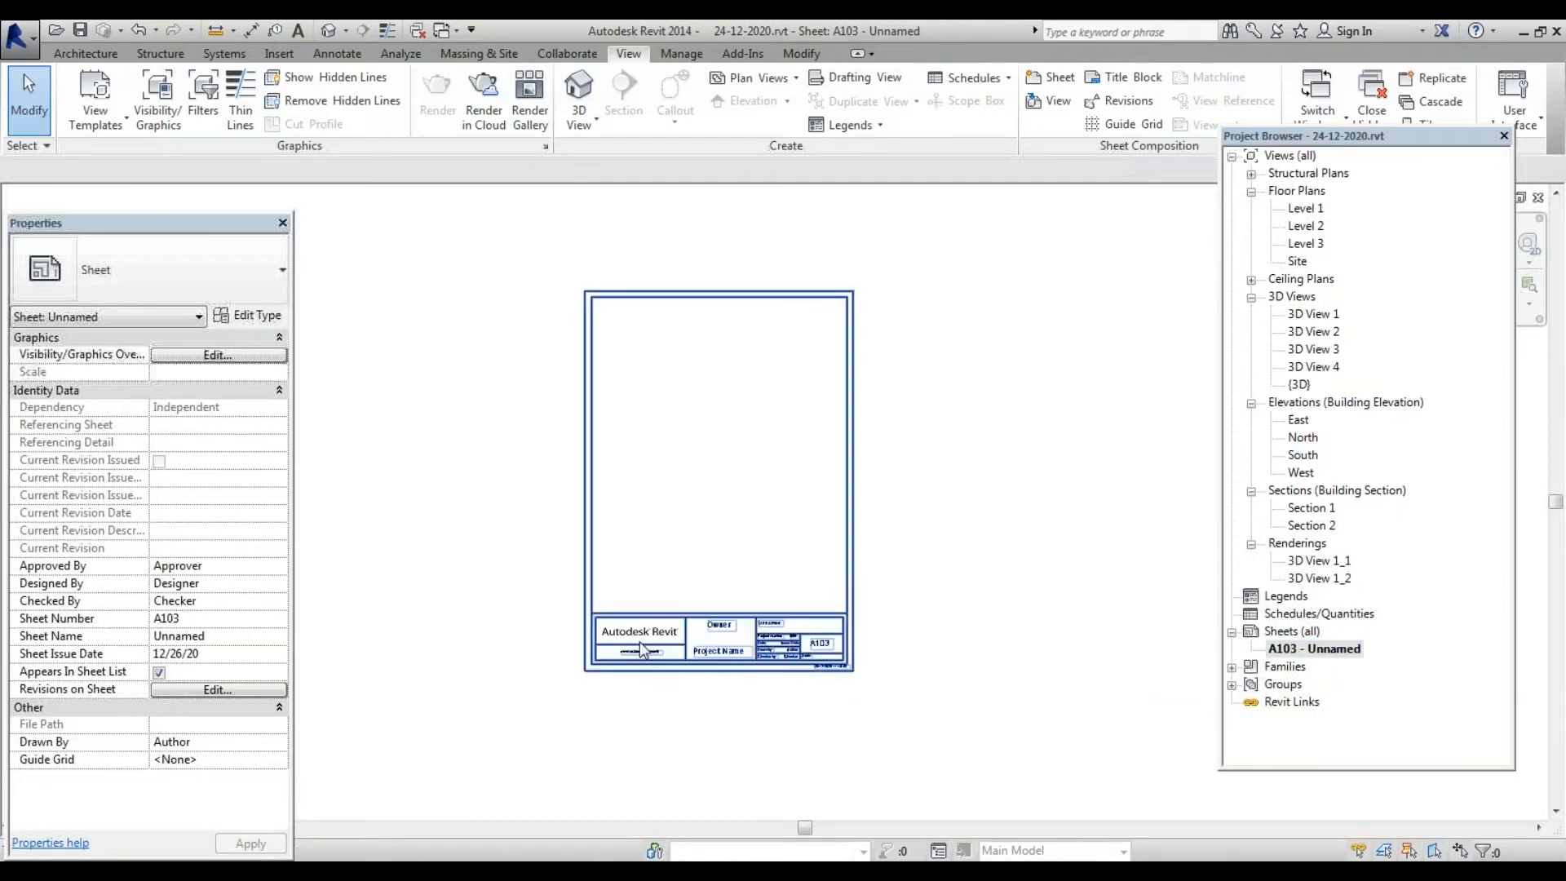
pyautogui.scroll(3, 648, 640)
pyautogui.click(654, 589)
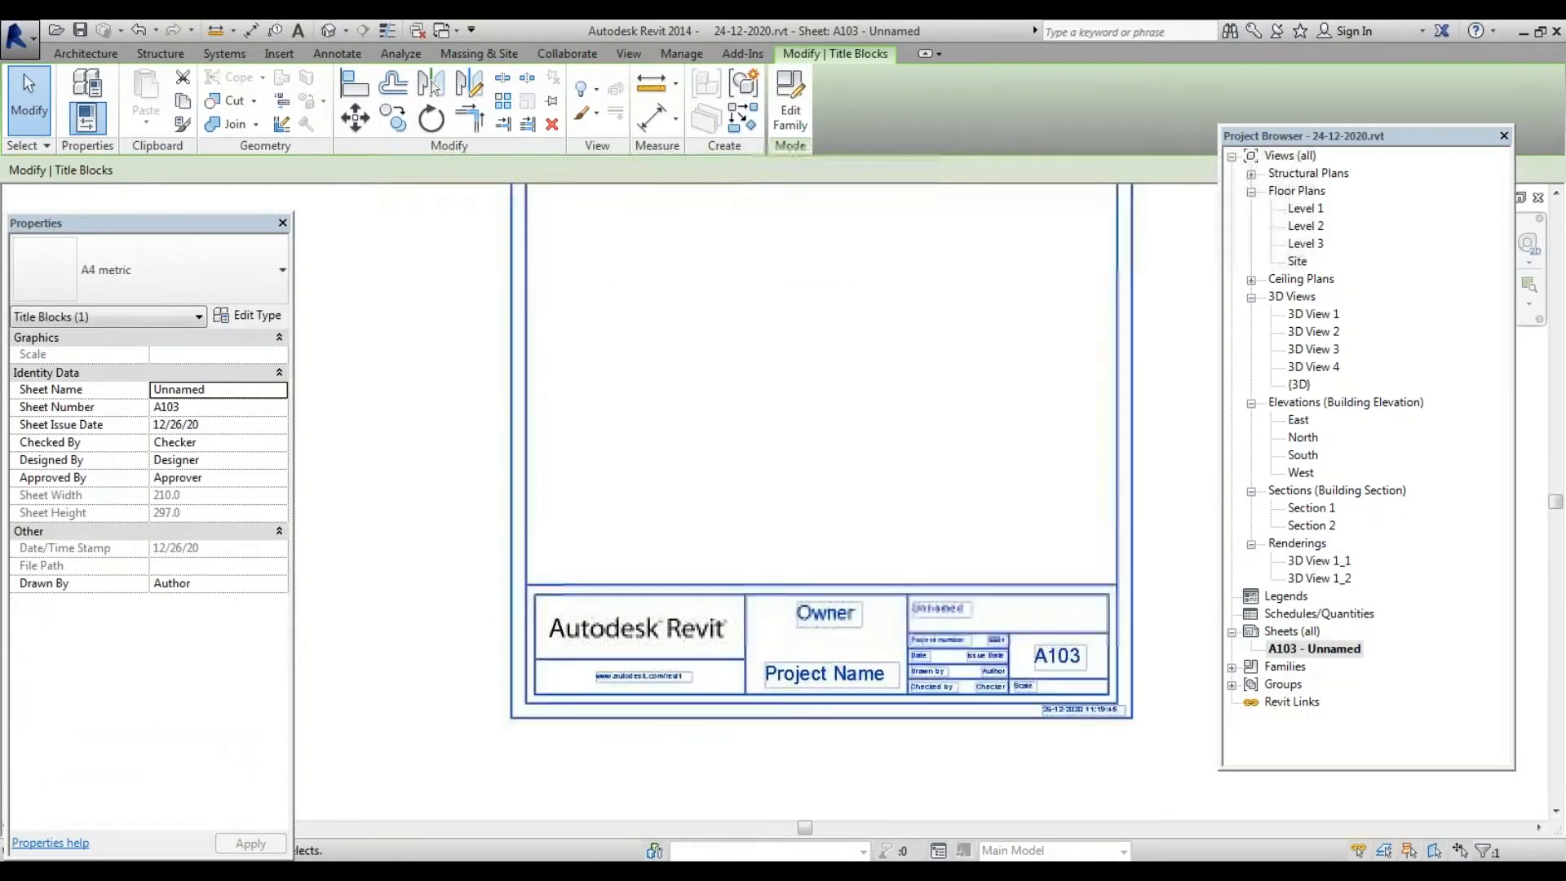
pyautogui.scroll(-3, 706, 673)
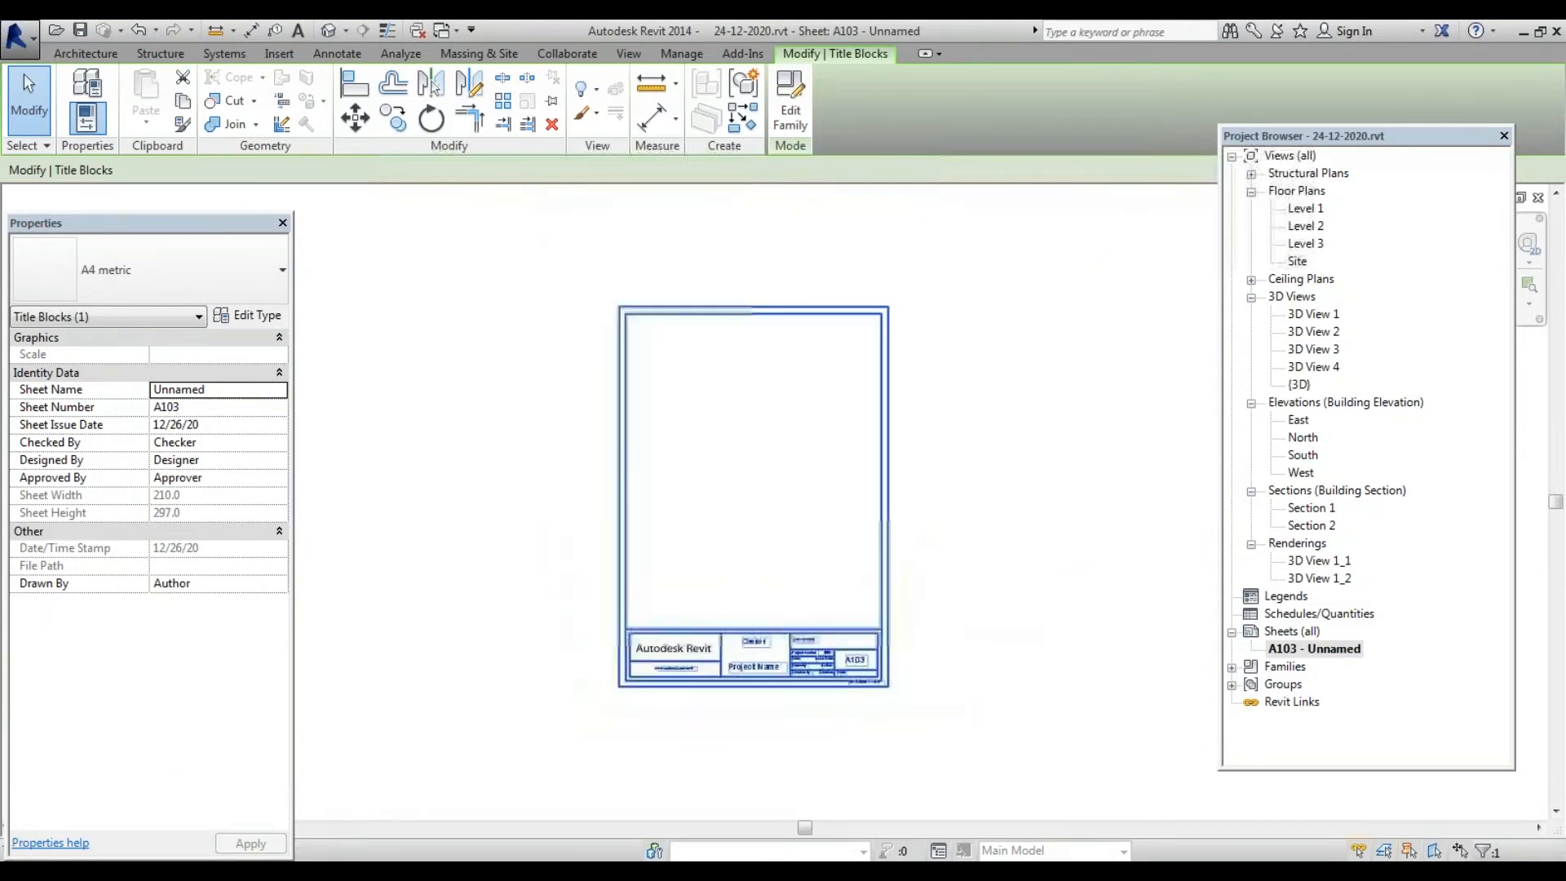
pyautogui.doubleClick(740, 638)
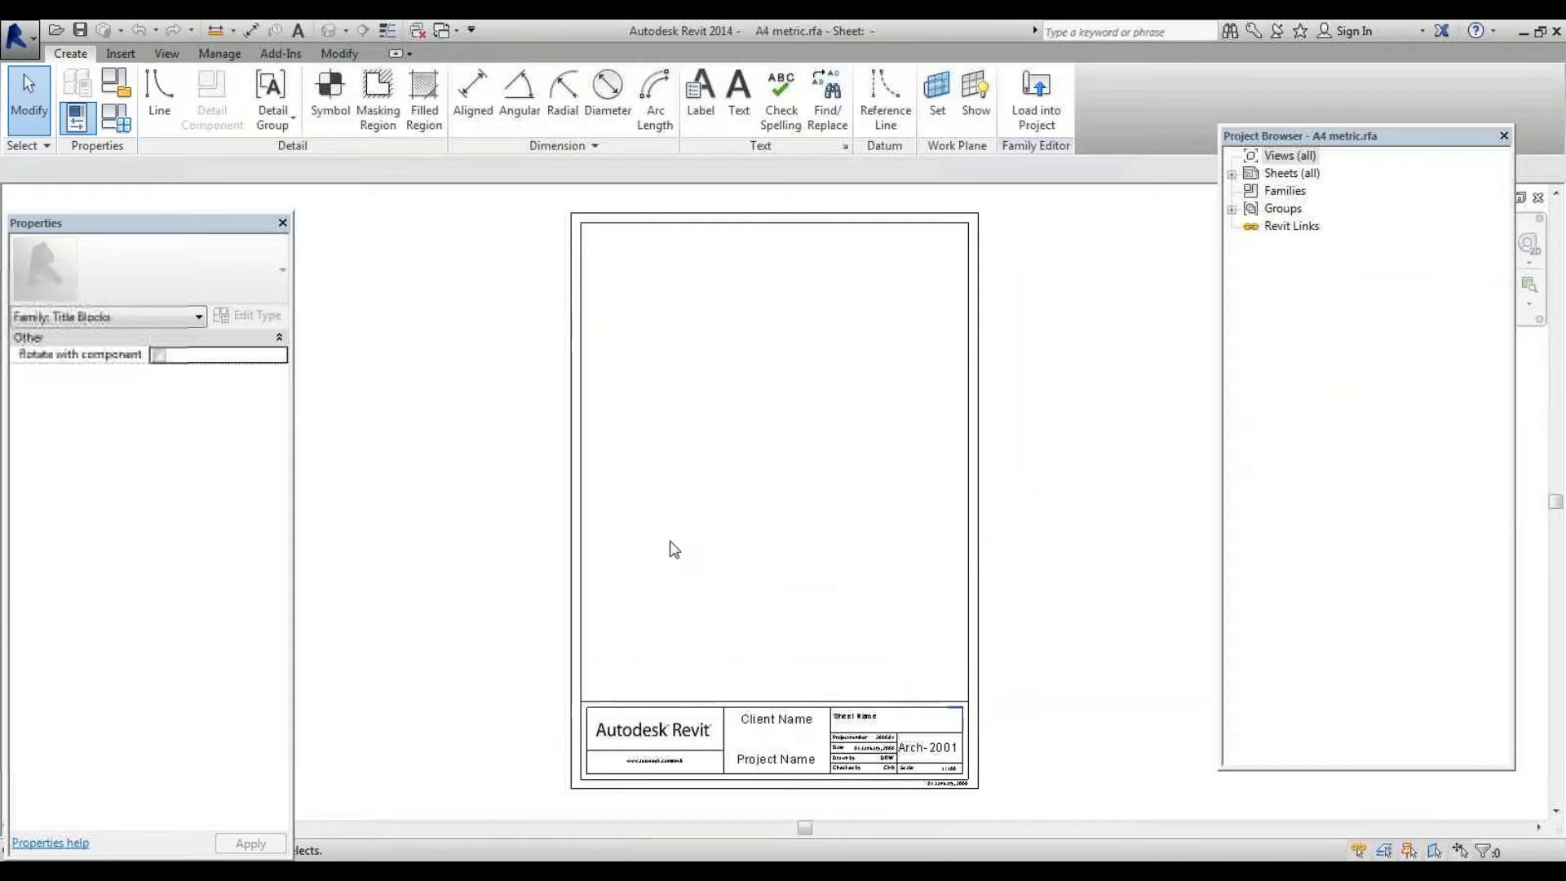
# Window-select the bottom title strip elements and delete them, leaving only the sheet border
pyautogui.scroll(-1, 671, 548)
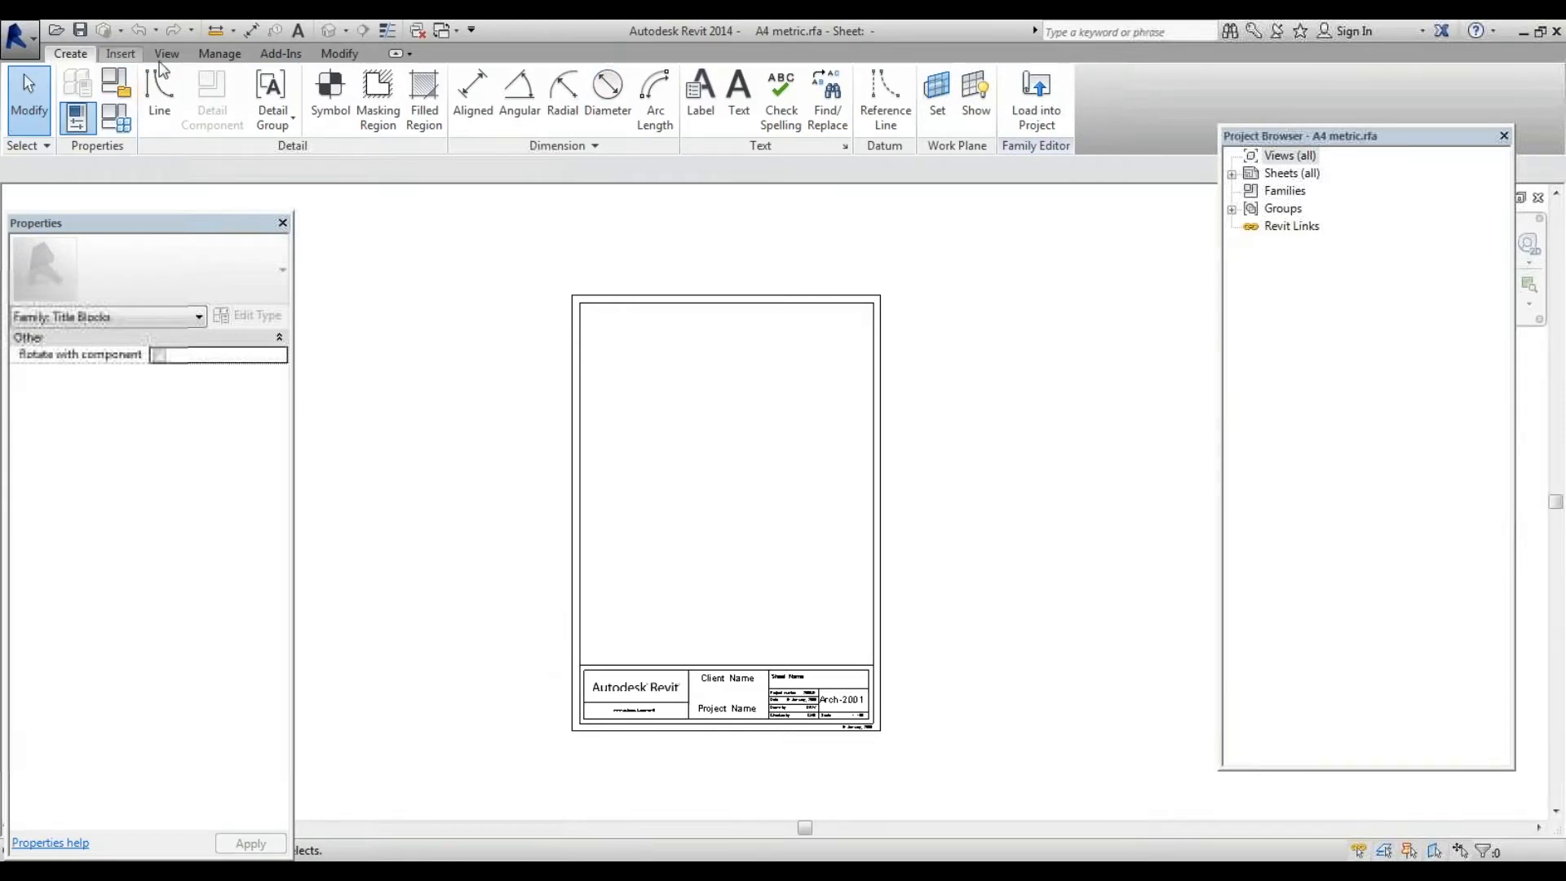
pyautogui.scroll(3, 703, 751)
pyautogui.scroll(-4, 481, 611)
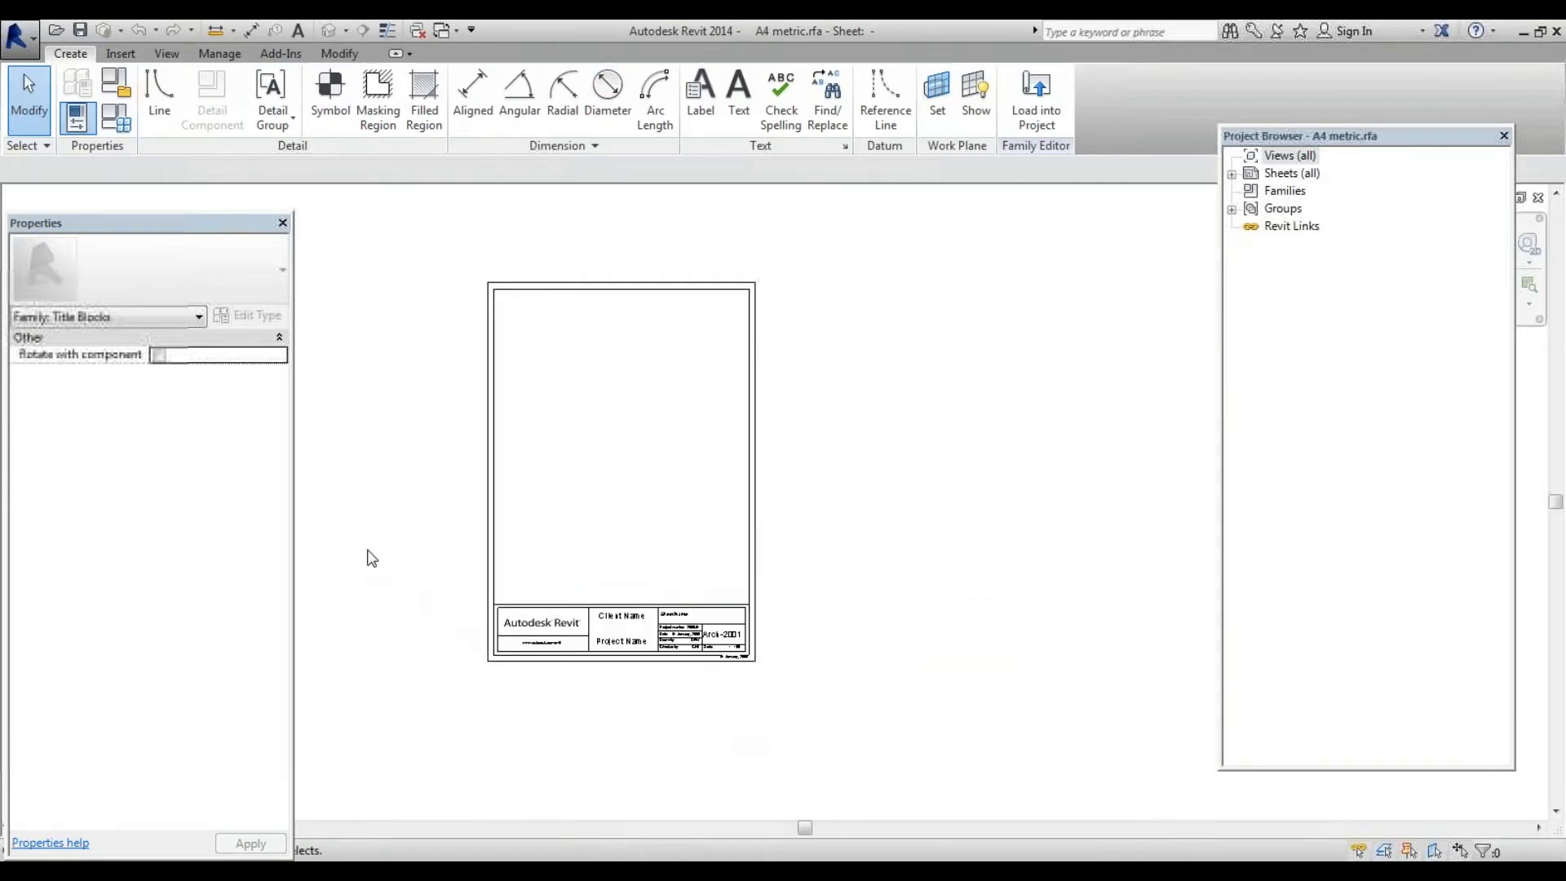
pyautogui.moveTo(367, 551); pyautogui.dragTo(885, 701)
pyautogui.press('Delete')
pyautogui.scroll(2, 516, 665)
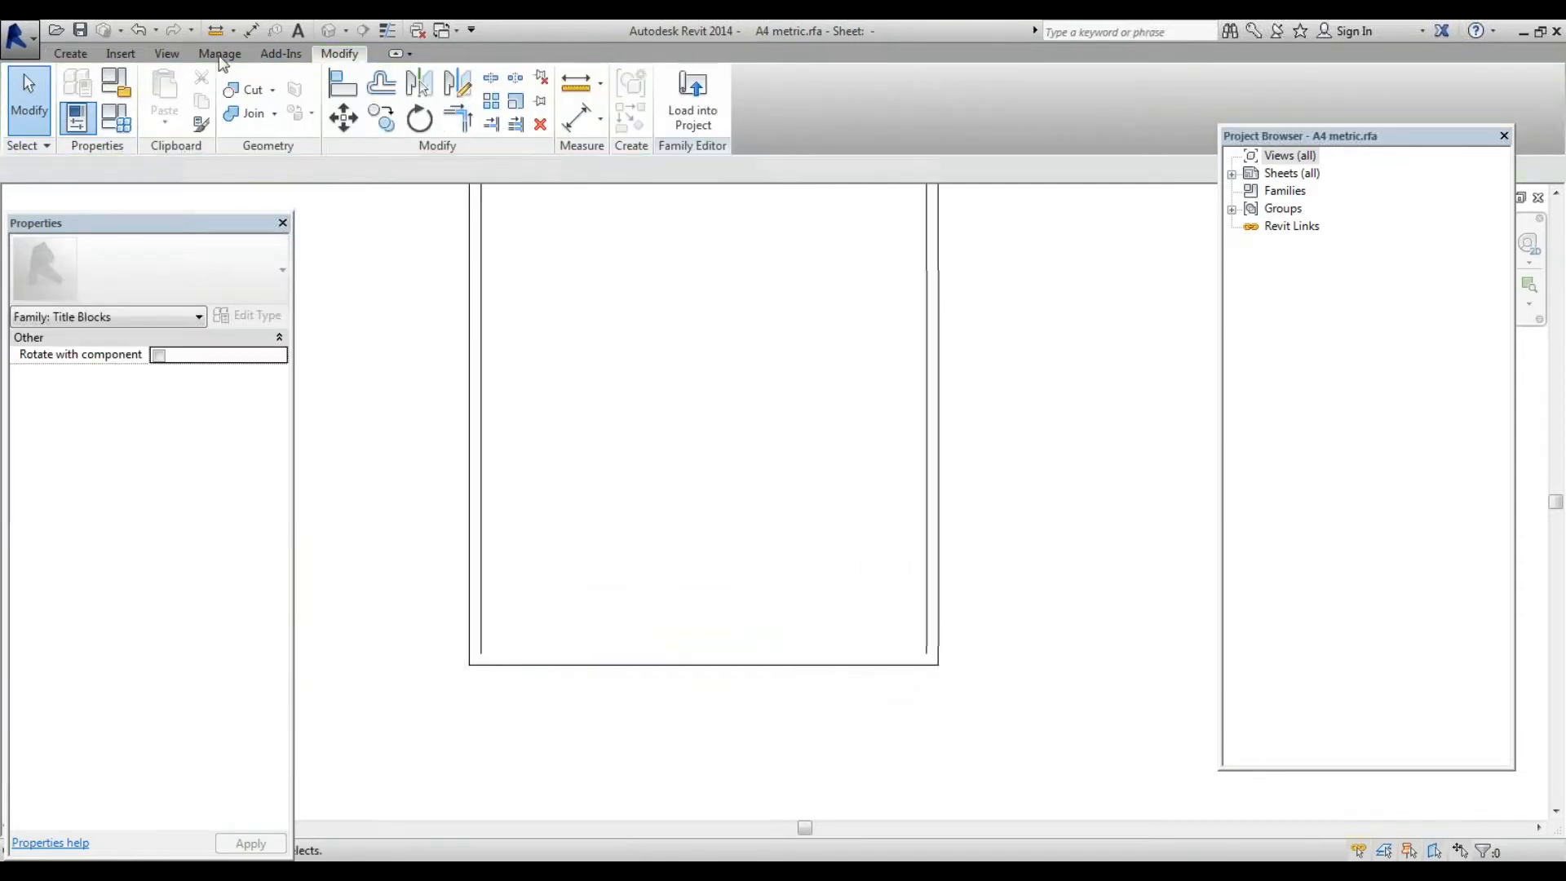
# Draw a line along the border's bottom edge from the lower-left to the lower-right corner
pyautogui.click(70, 53)
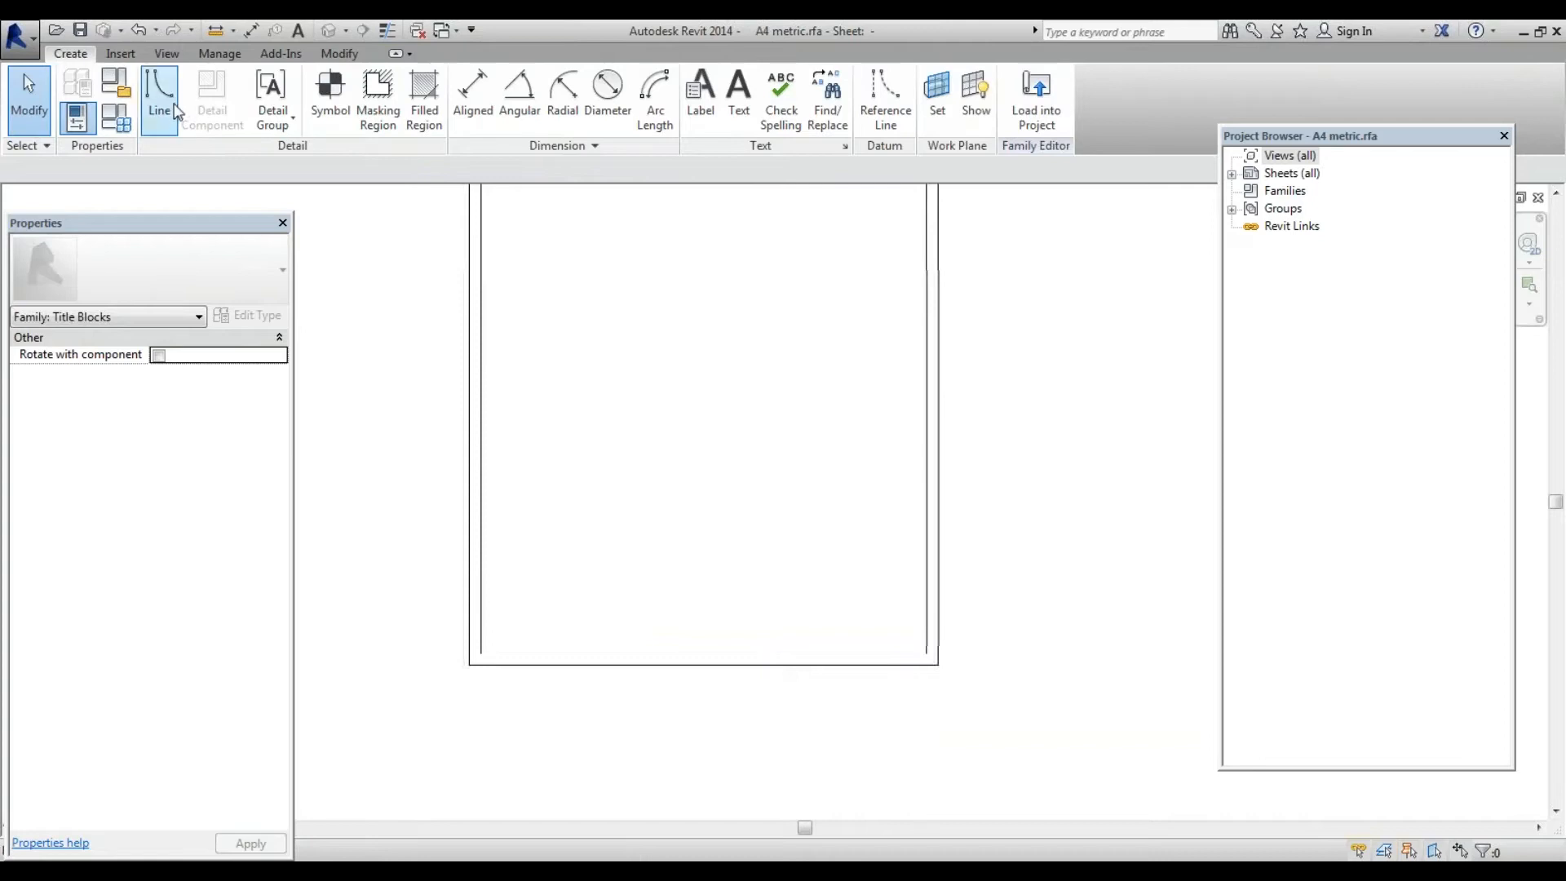
pyautogui.click(160, 97)
pyautogui.click(481, 653)
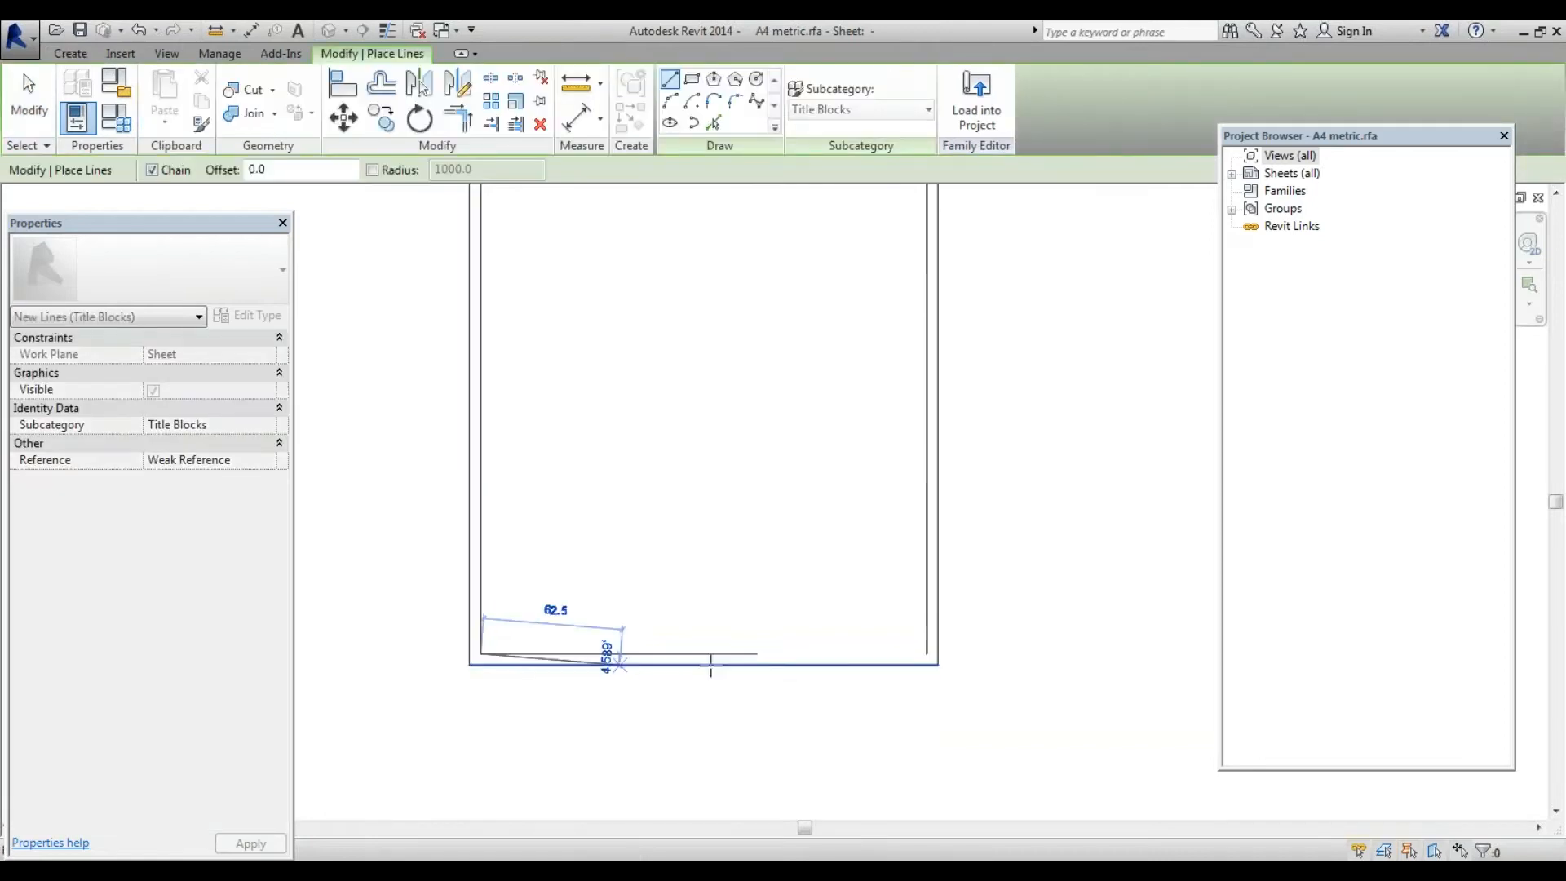
pyautogui.click(927, 654)
pyautogui.press('Escape')
pyautogui.scroll(-3, 653, 620)
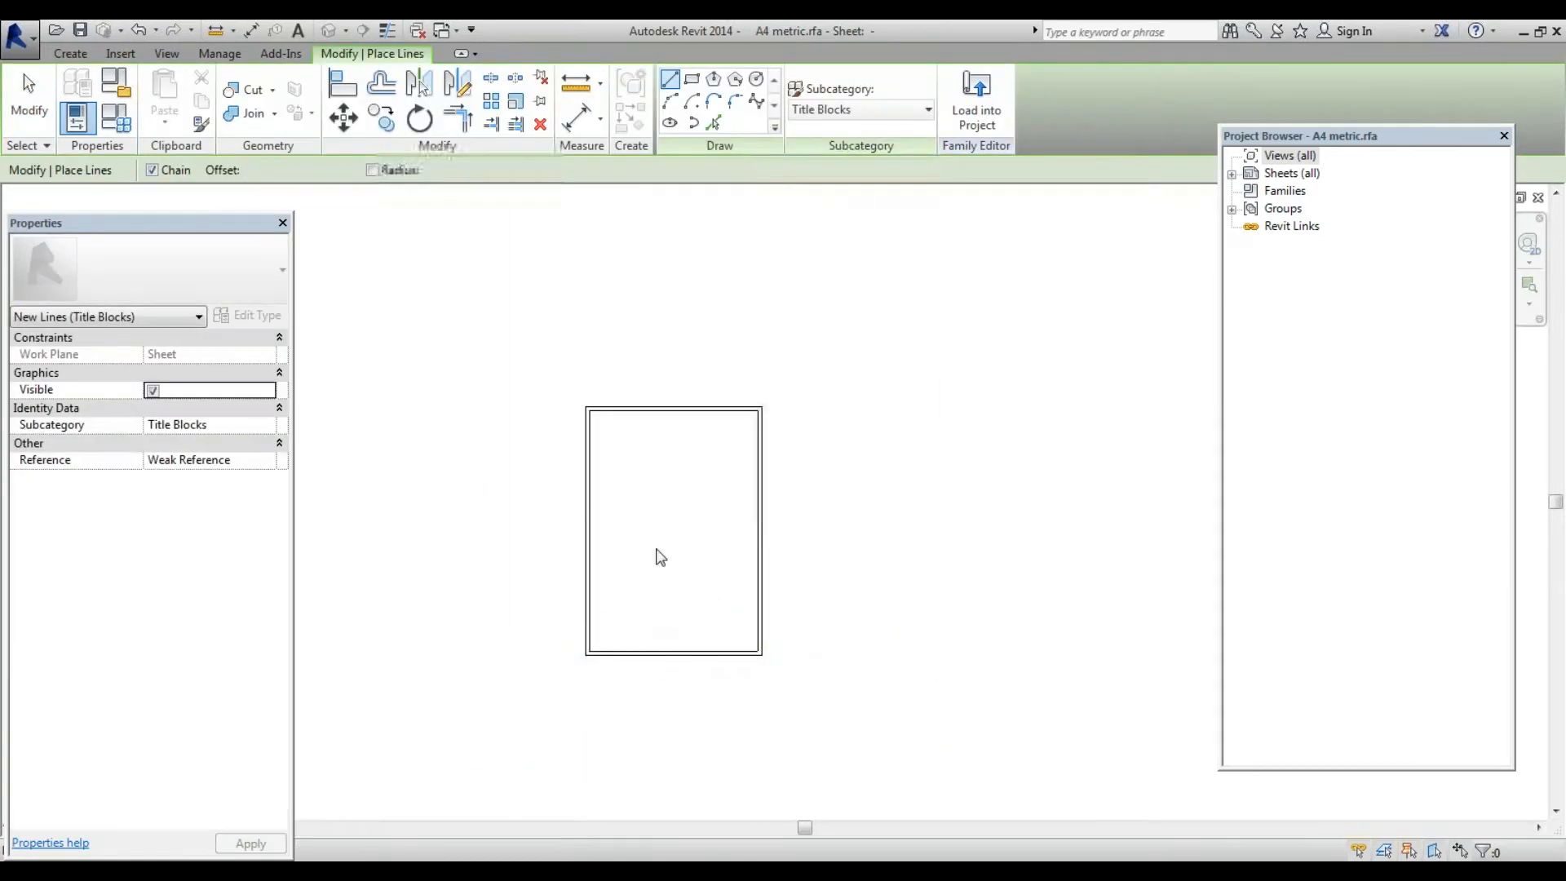
pyautogui.press('Escape')
# Rotate all eight border lines 90° about the centre to make the sheet landscape
pyautogui.moveTo(503, 342); pyautogui.dragTo(850, 797)
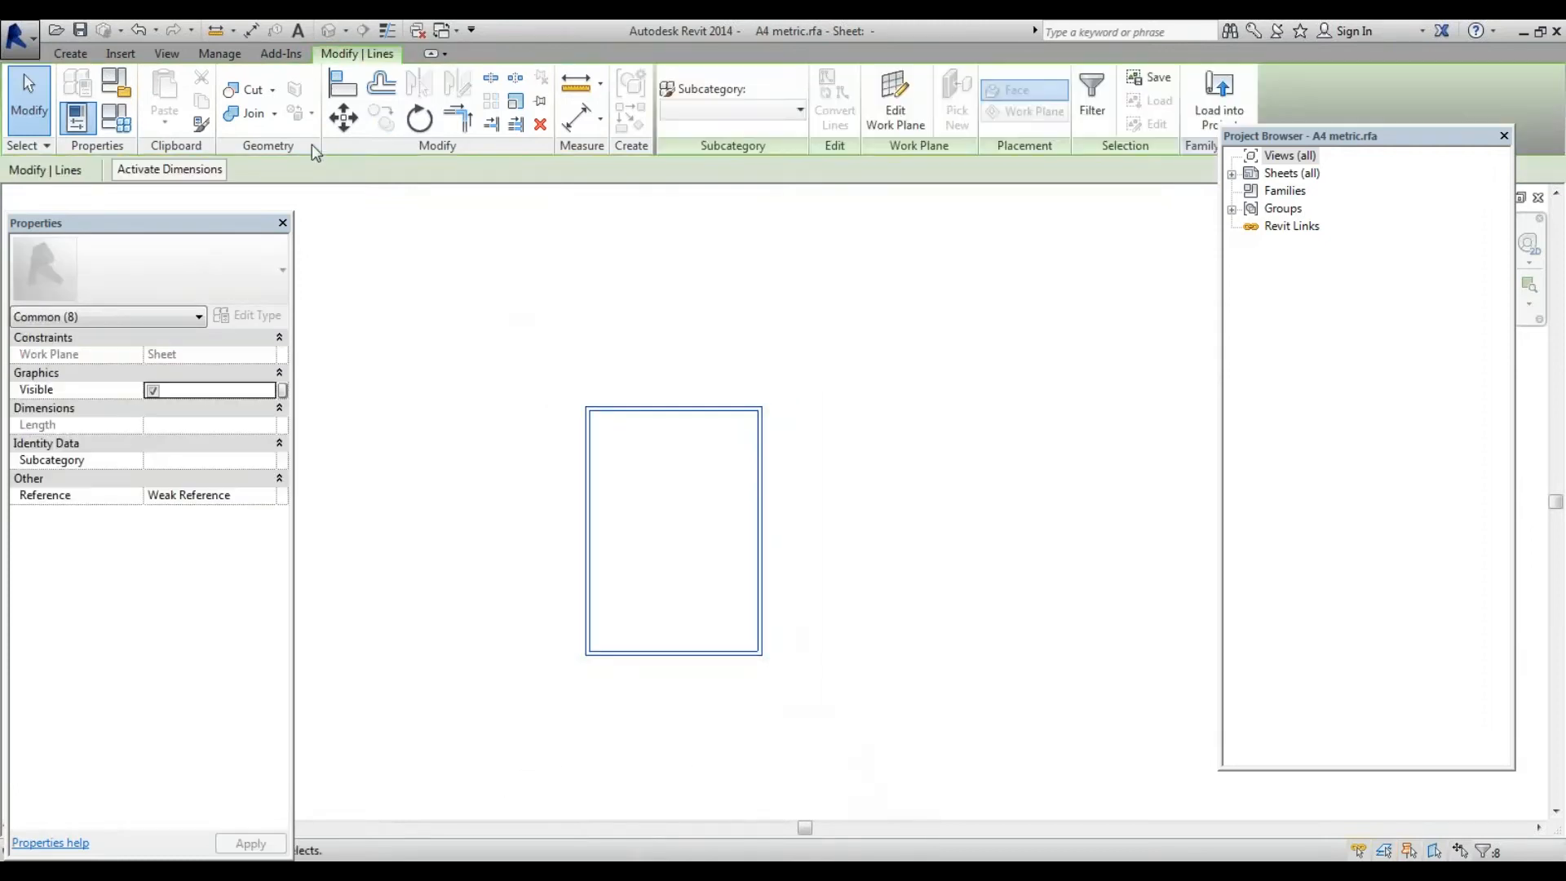
pyautogui.click(418, 123)
pyautogui.click(902, 531)
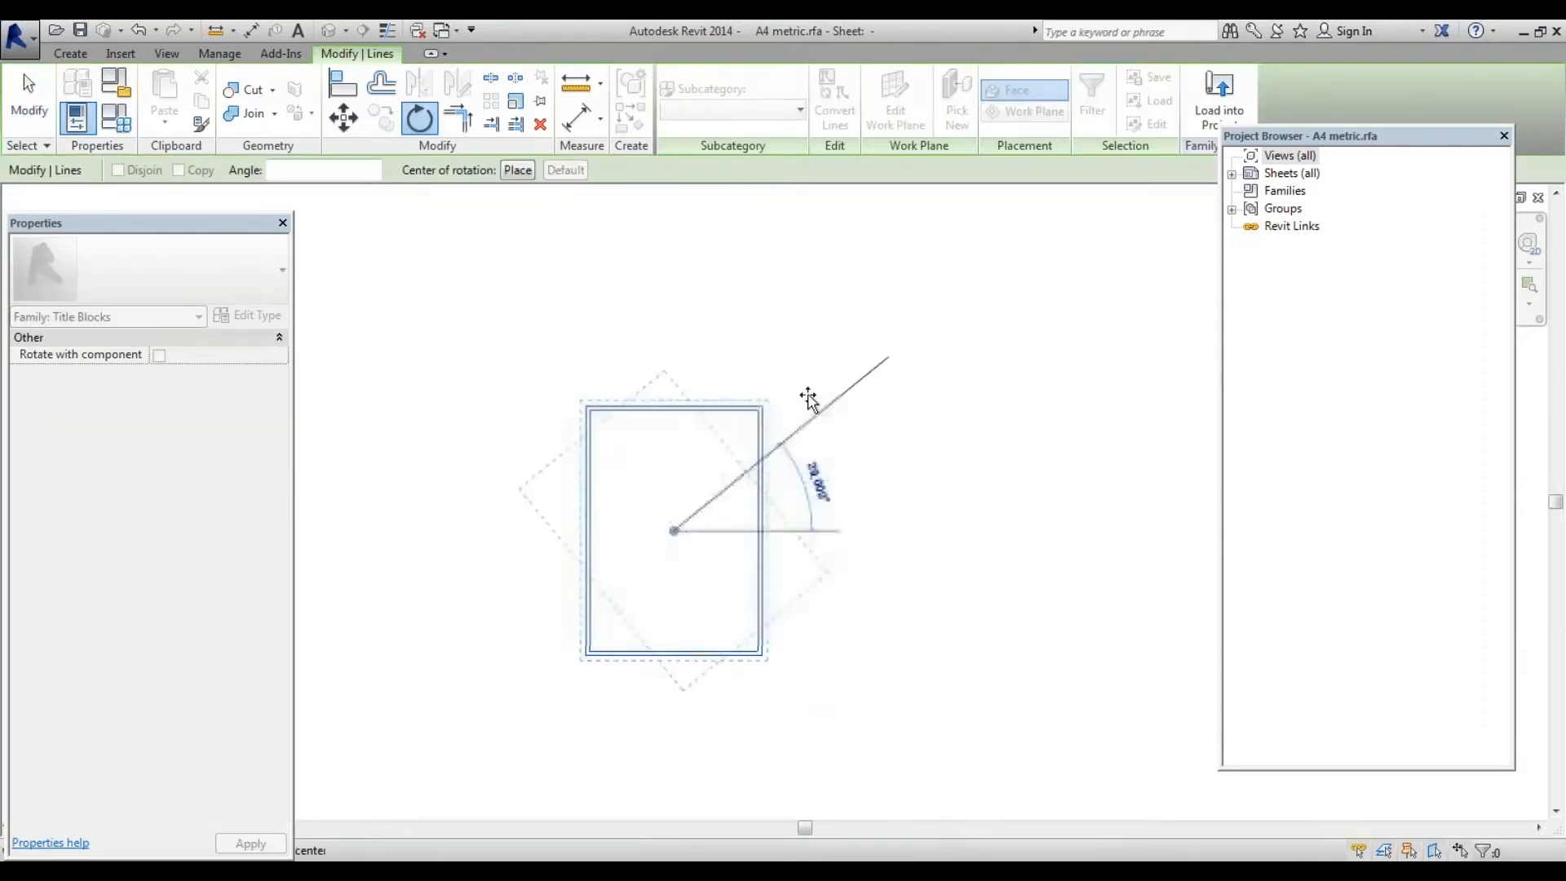
pyautogui.click(664, 297)
pyautogui.scroll(2, 613, 481)
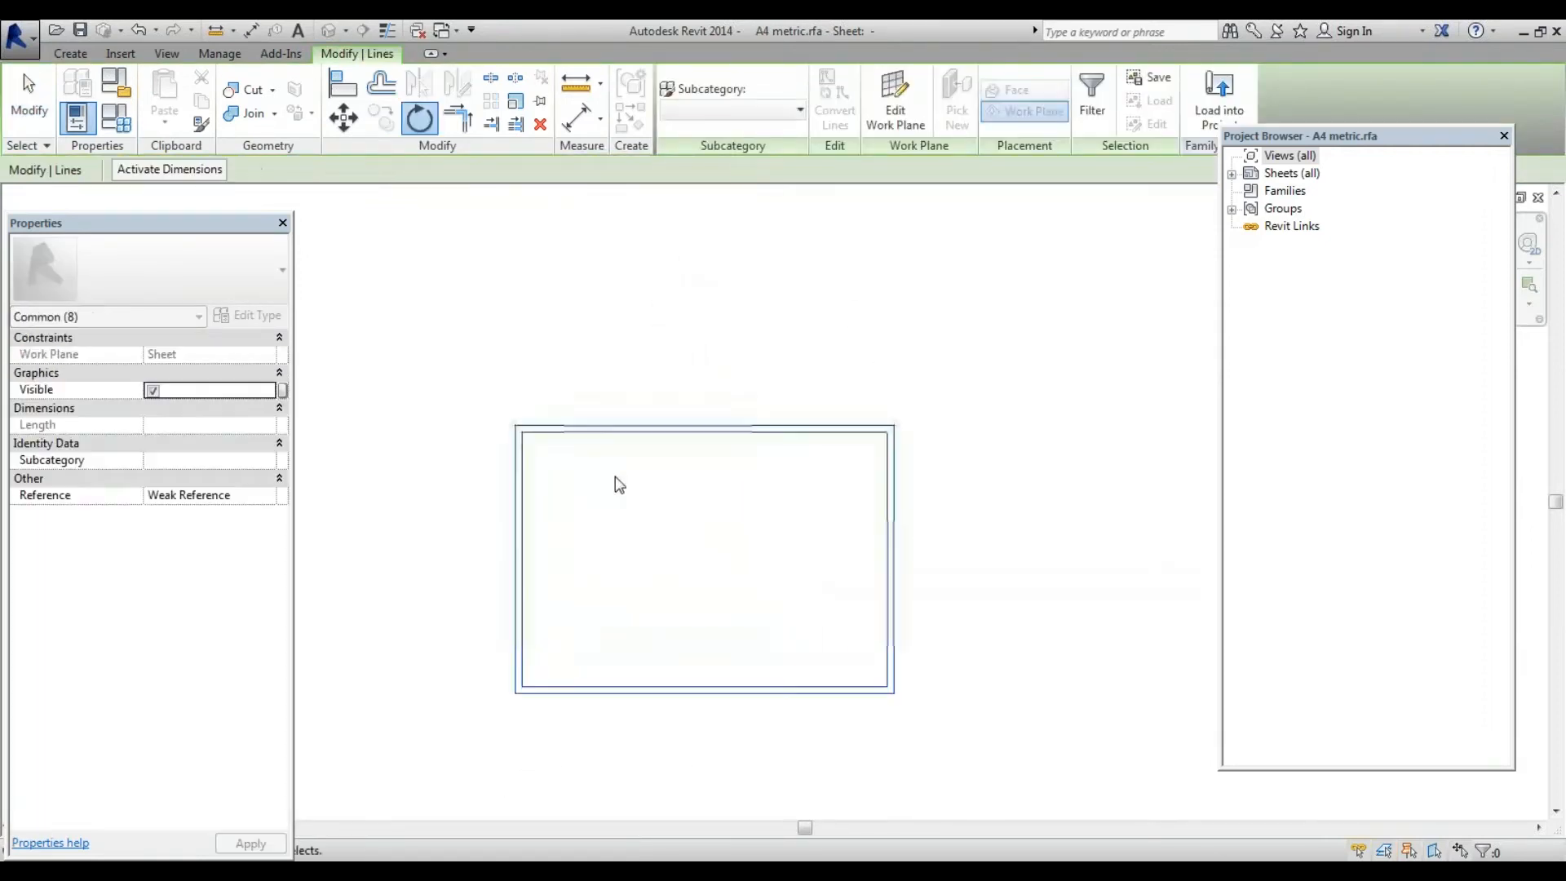
pyautogui.scroll(-2, 765, 581)
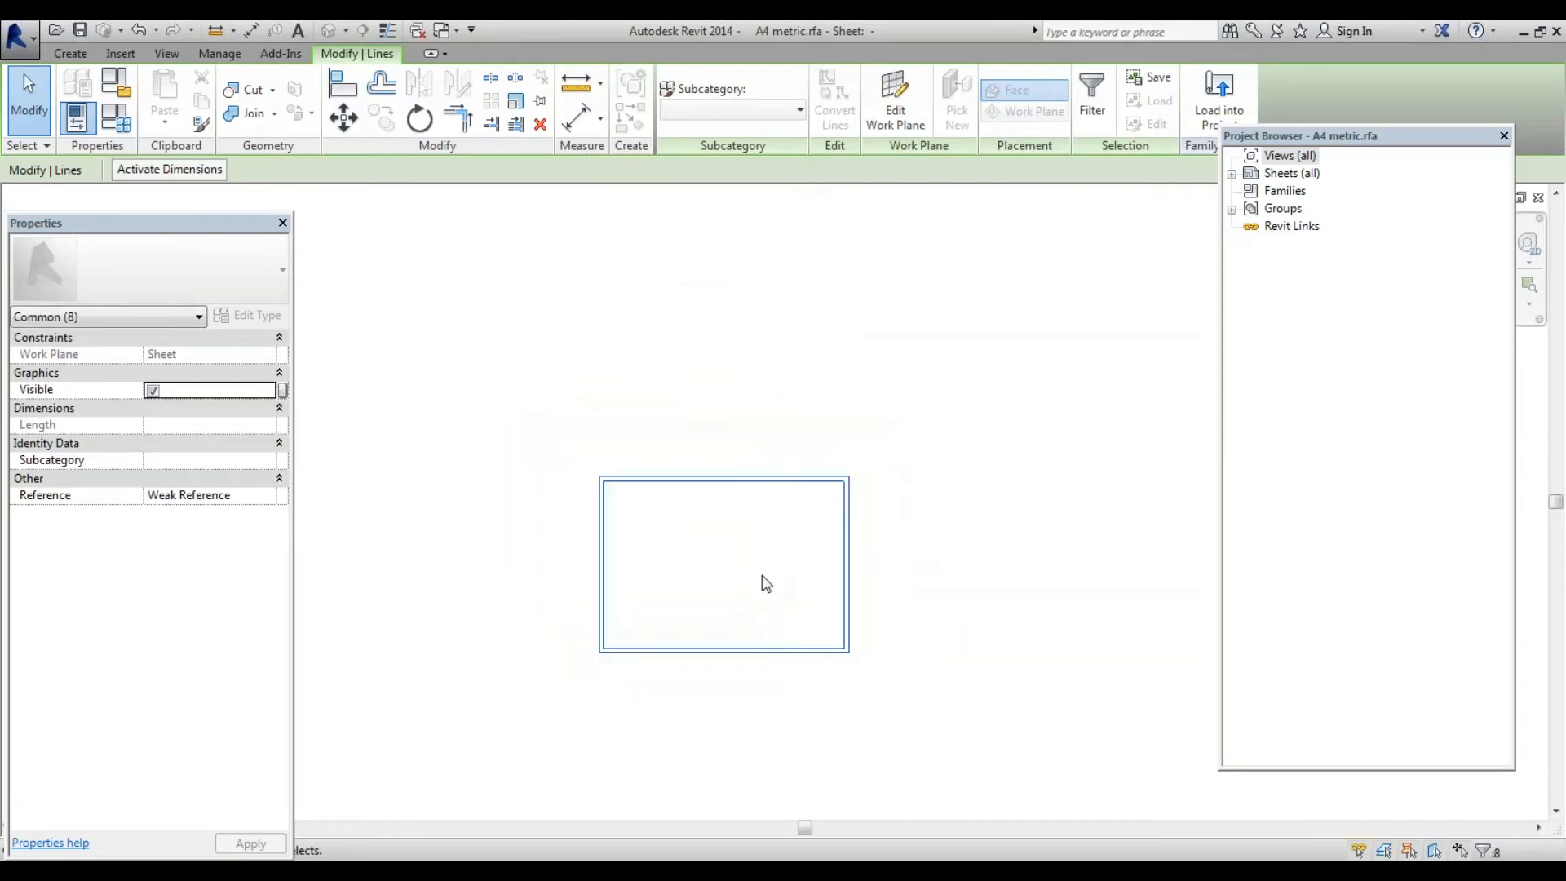
pyautogui.scroll(2, 769, 631)
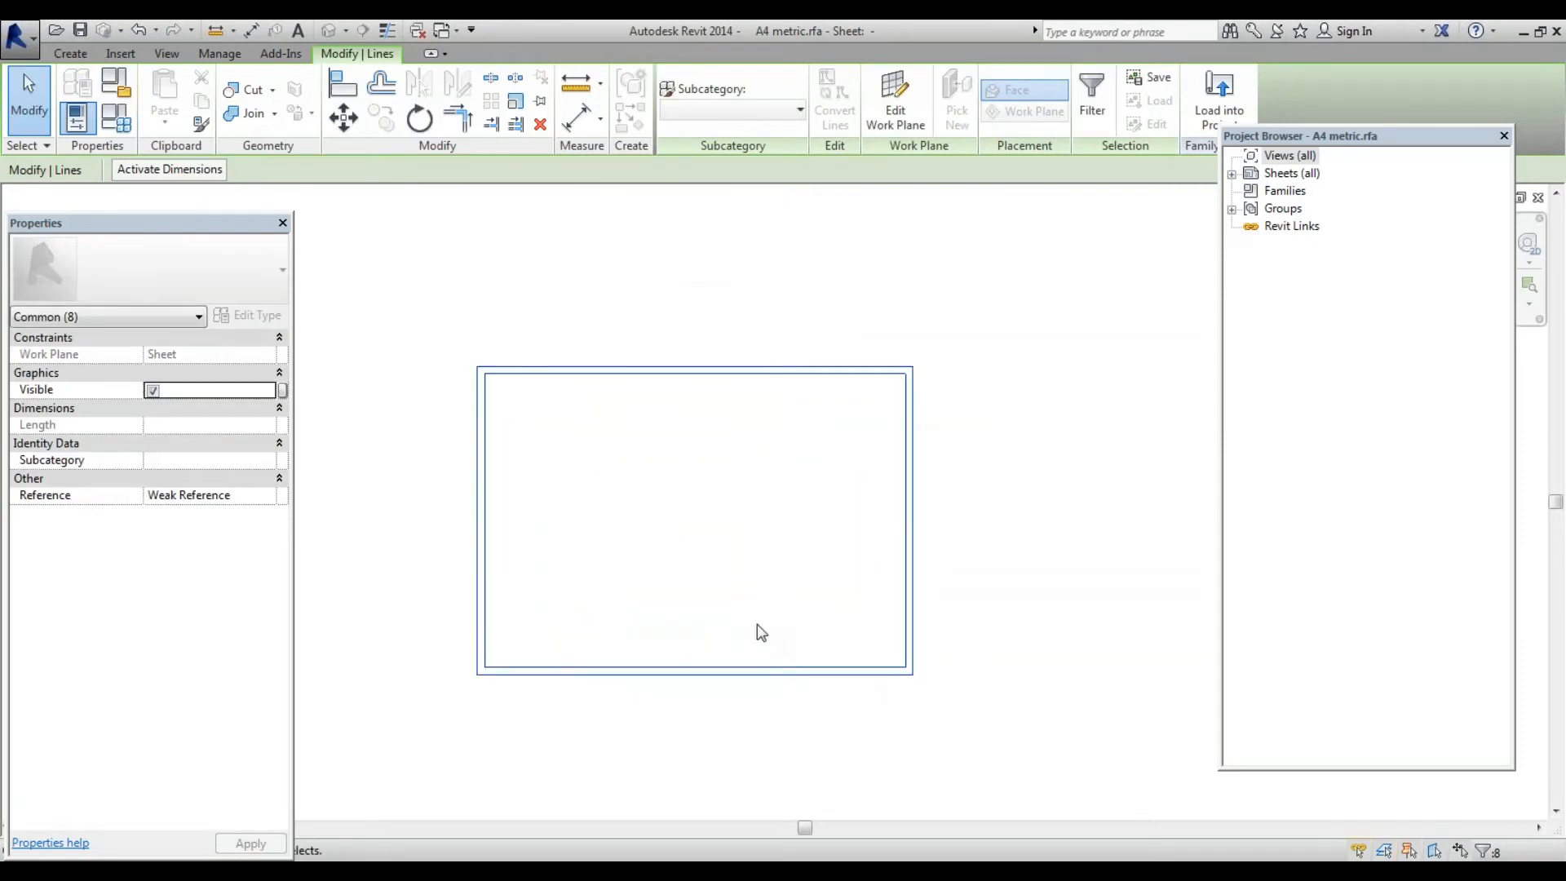
pyautogui.press('Escape')
pyautogui.click(78, 55)
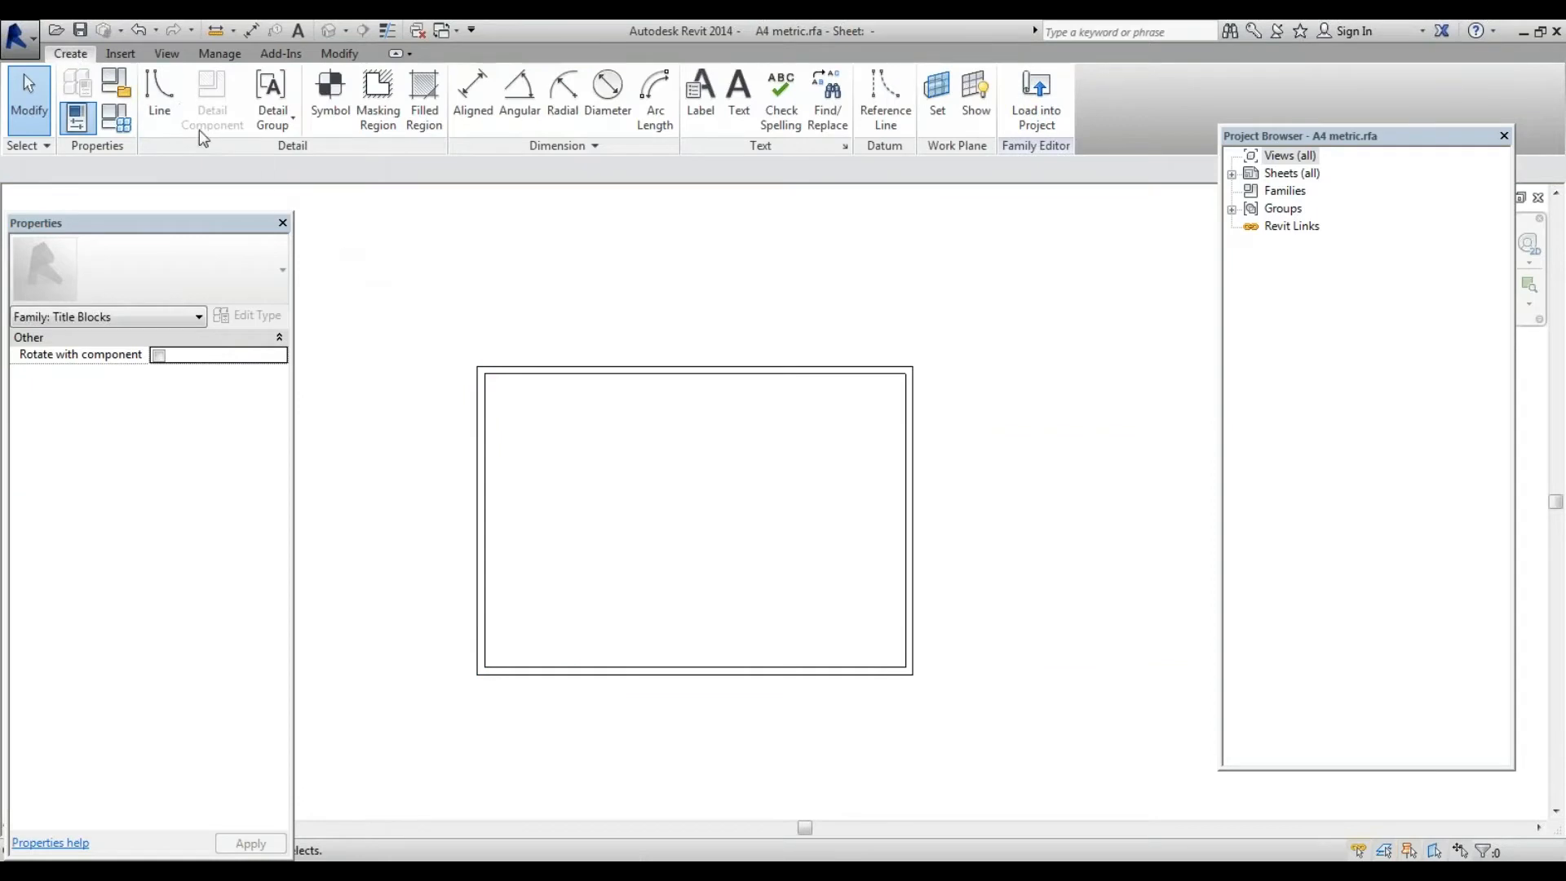
# Draw the title strip's top line across the bottom, from the left border to the right border
pyautogui.click(159, 98)
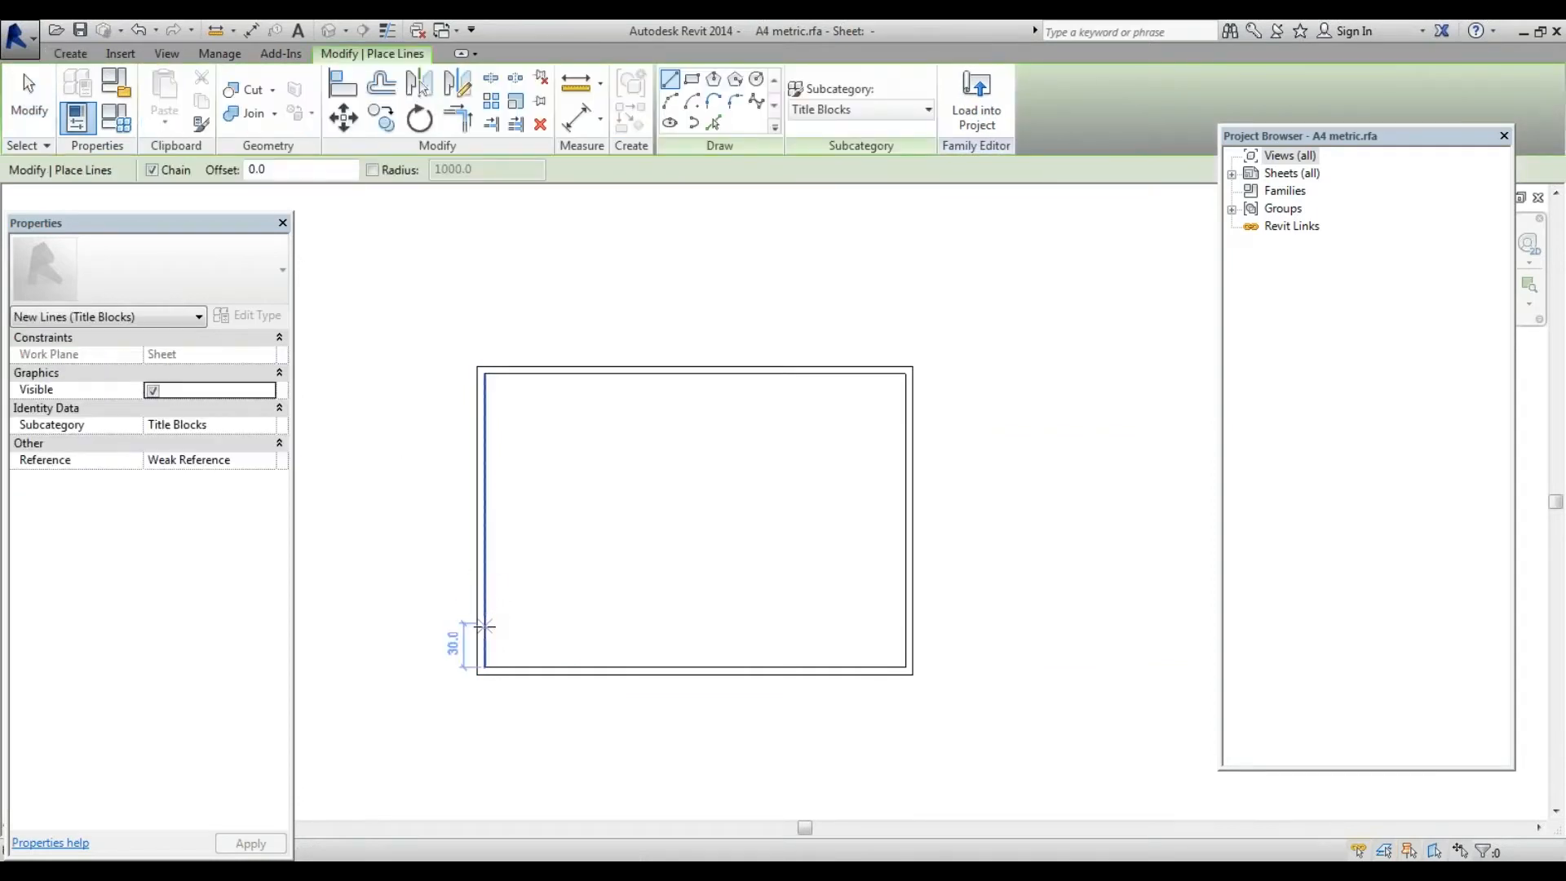
pyautogui.click(484, 624)
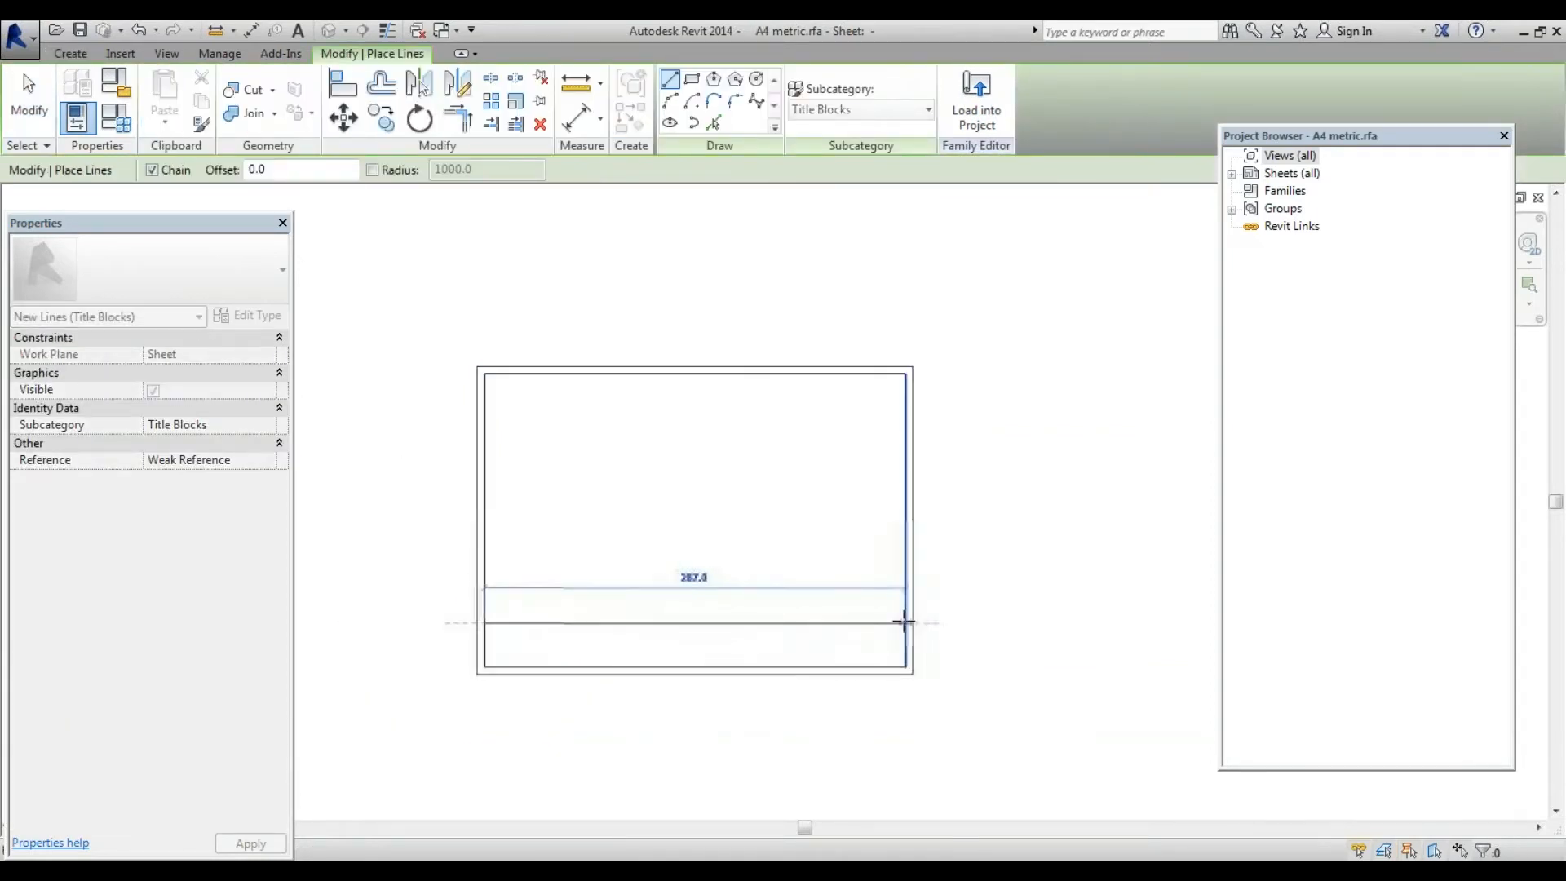
pyautogui.click(904, 623)
pyautogui.scroll(2, 613, 669)
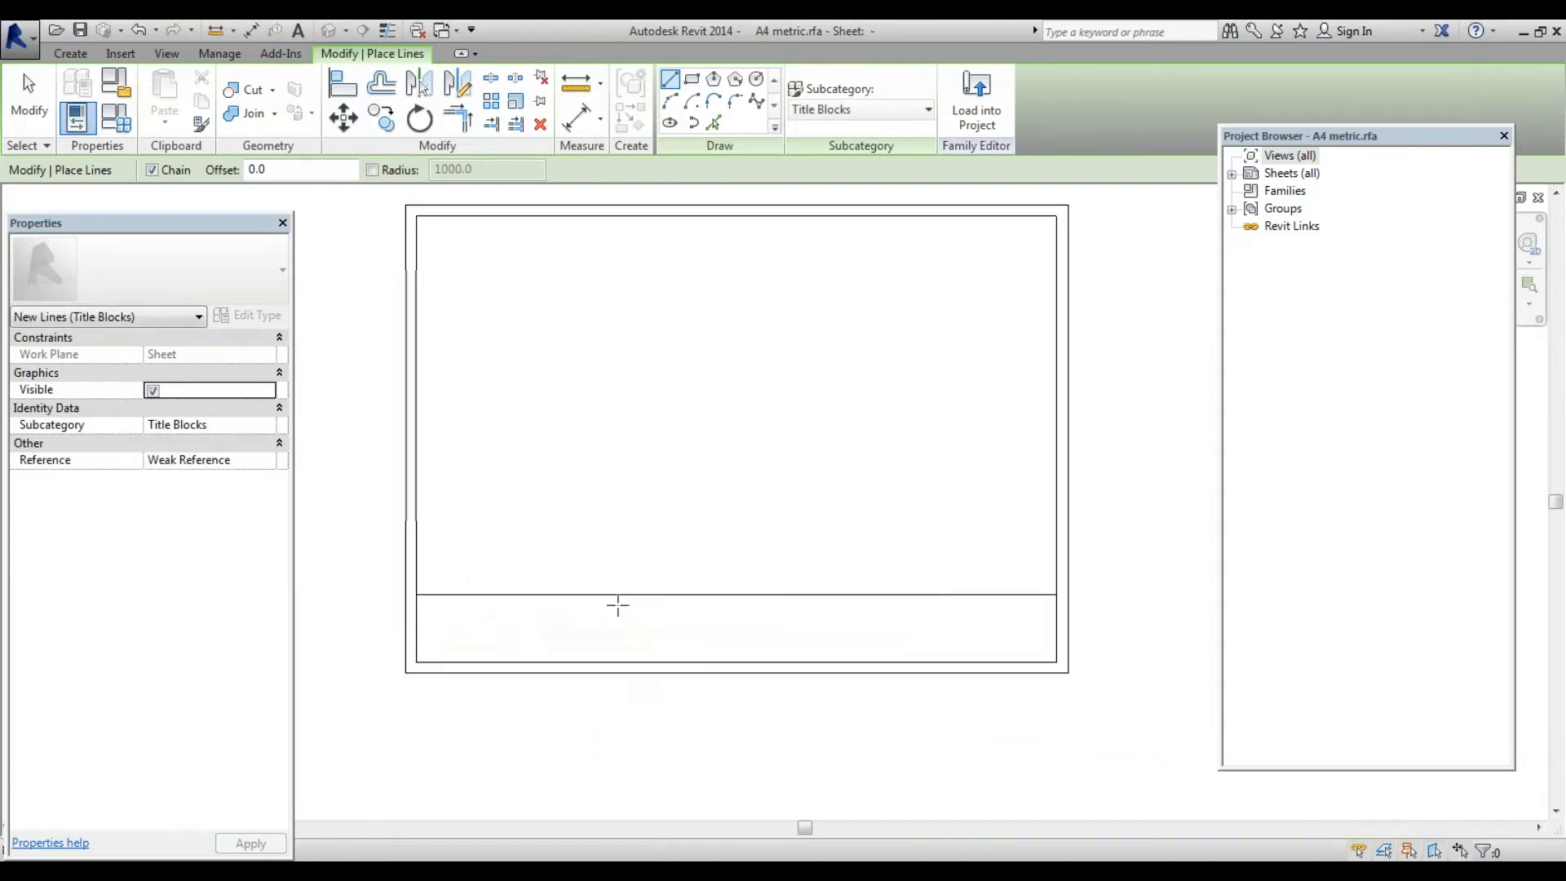
# Draw two vertical dividers from the strip line down to the bottom border
pyautogui.click(617, 594)
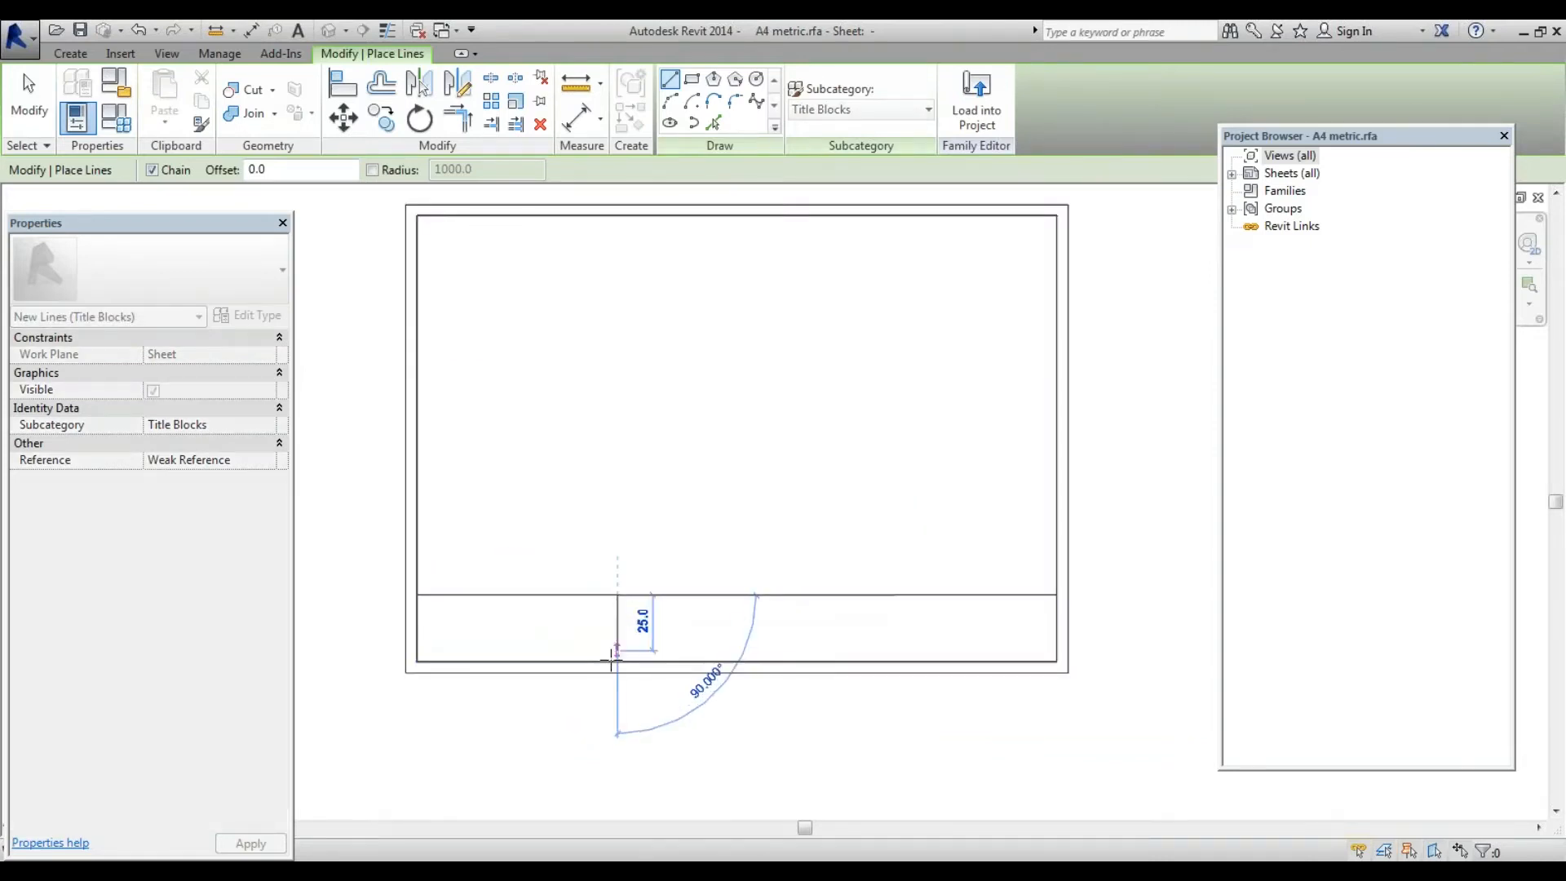
pyautogui.click(617, 660)
pyautogui.press('Escape')
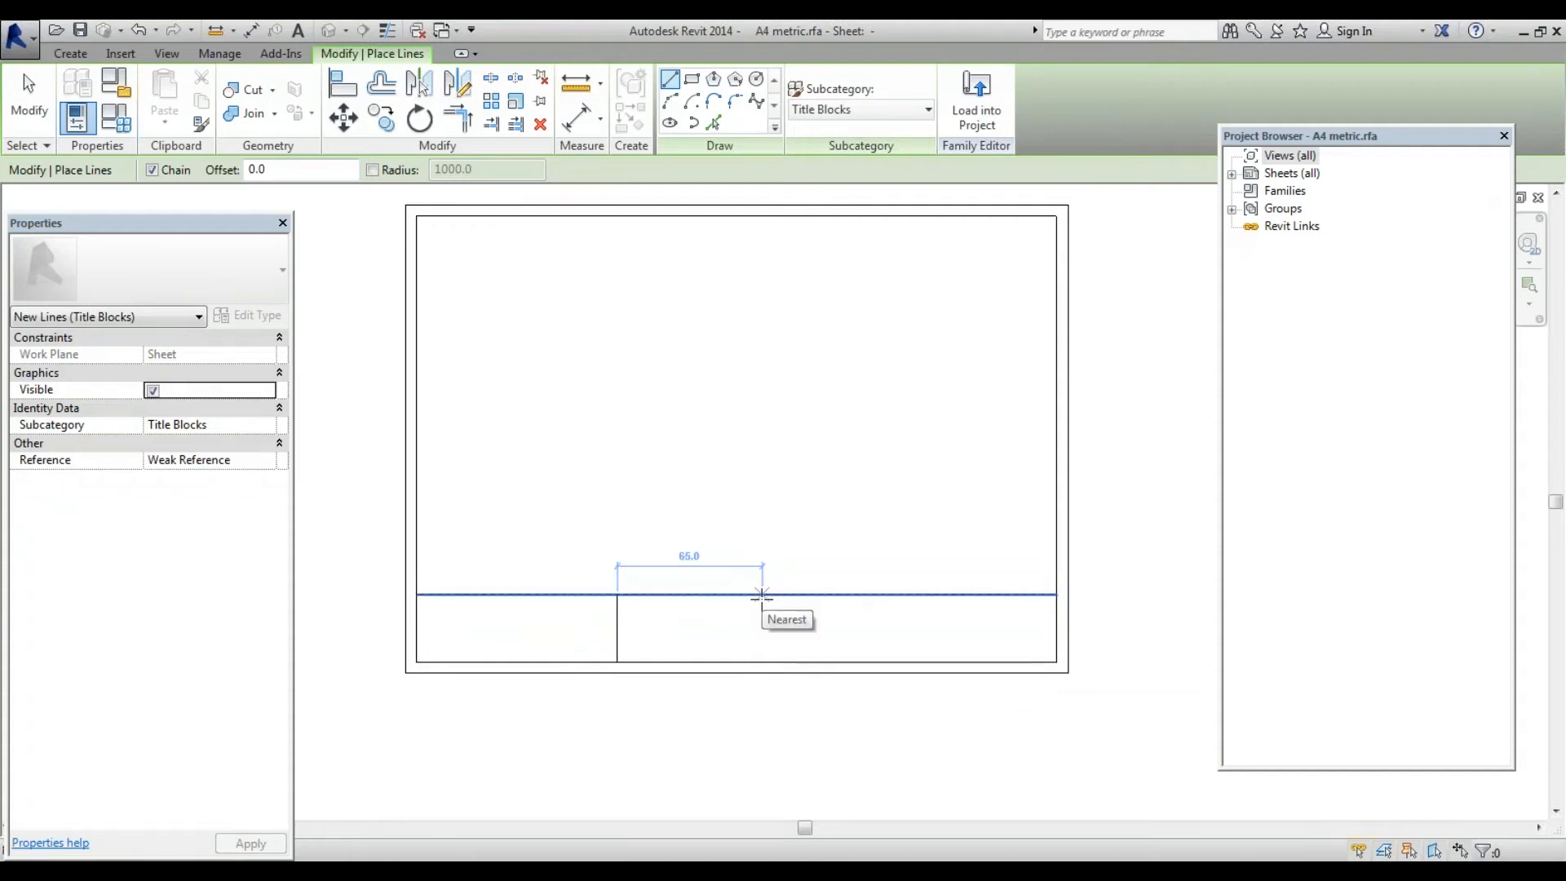
pyautogui.click(761, 595)
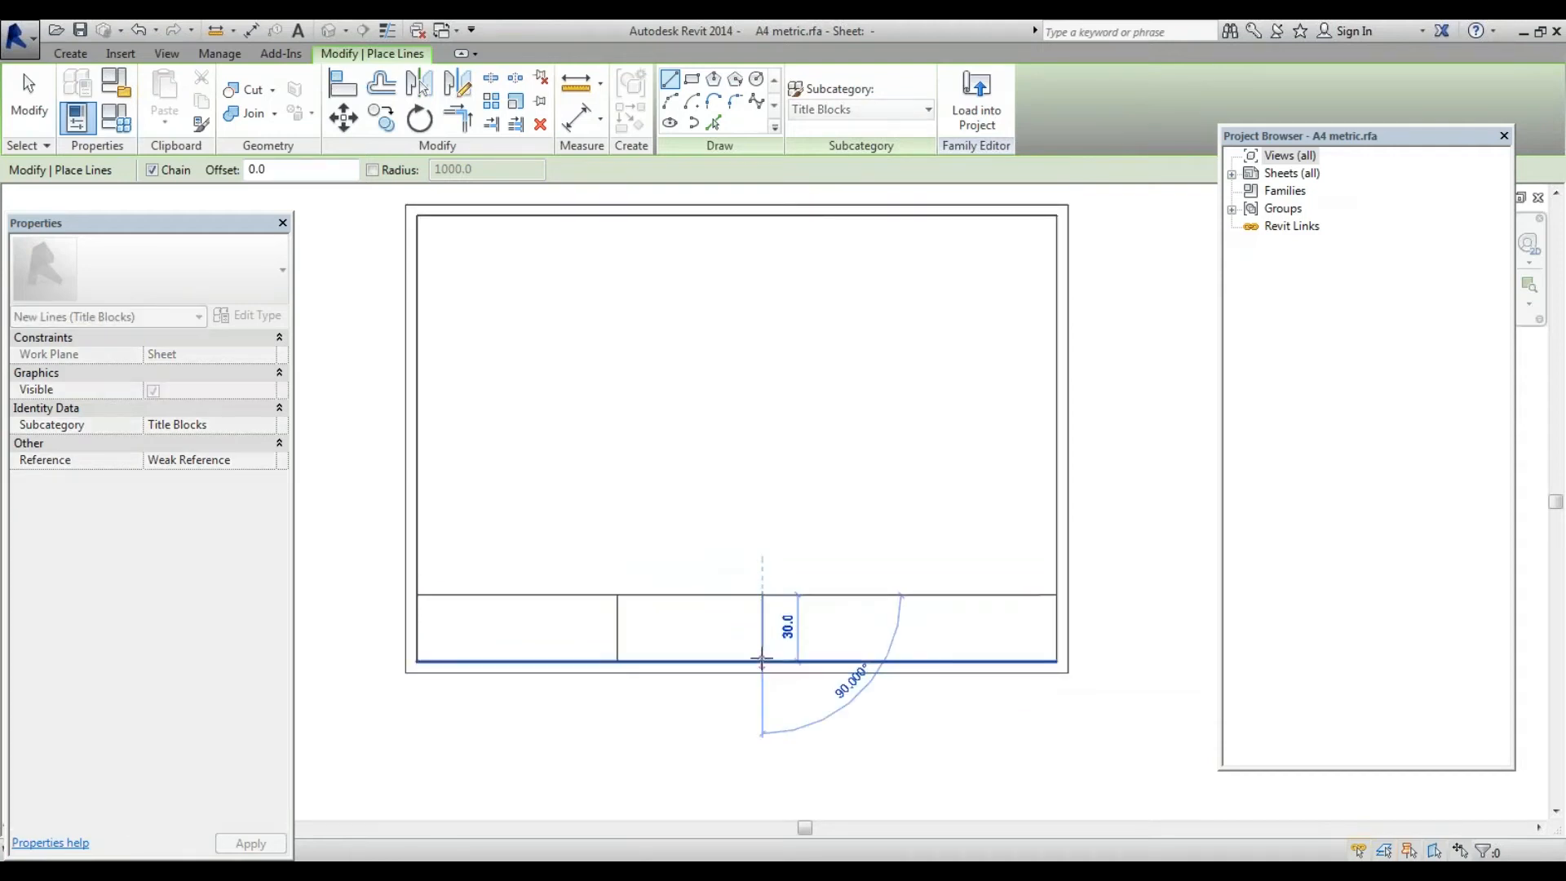
pyautogui.click(762, 661)
pyautogui.press('Escape')
pyautogui.press('Escape')
# Copy a divider further right with CO to create the third vertical divider
pyautogui.press('c')
pyautogui.press('o')
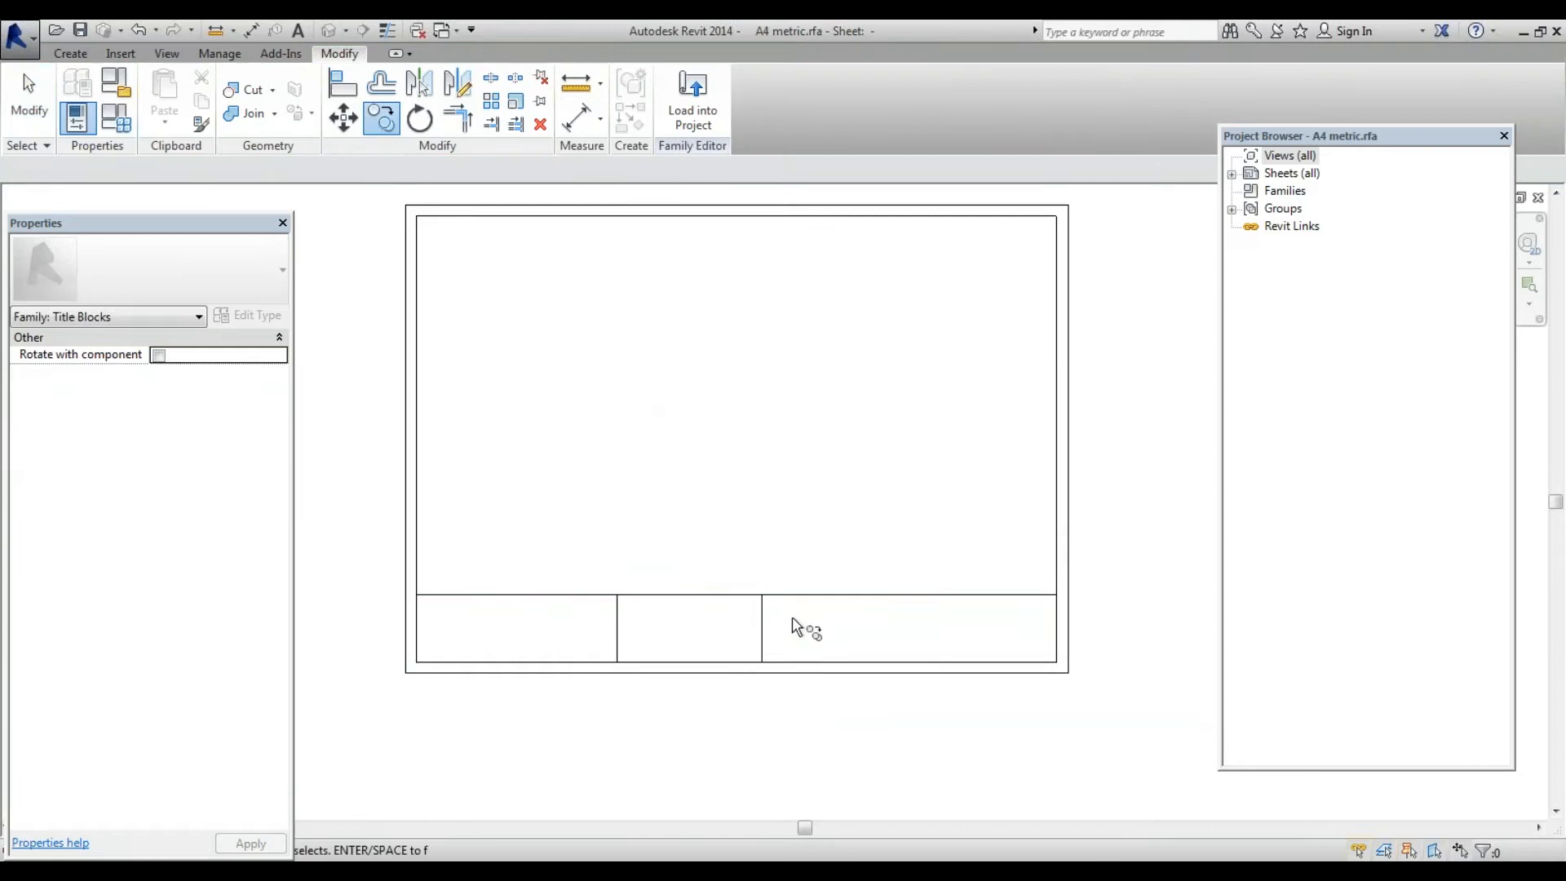
pyautogui.click(765, 623)
pyautogui.press('Return')
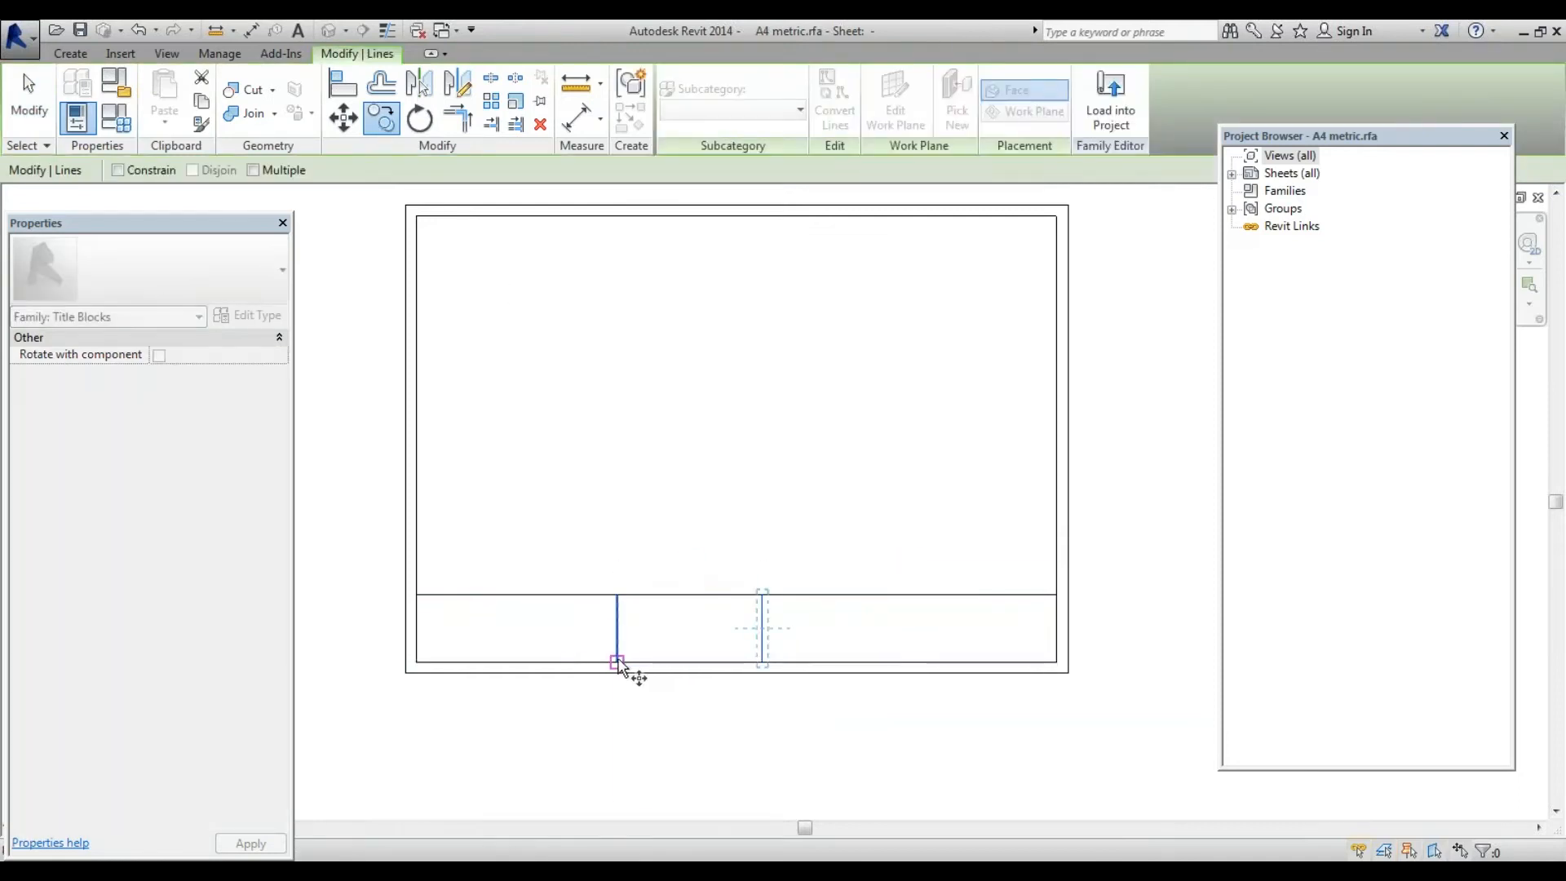
pyautogui.click(617, 661)
pyautogui.click(762, 661)
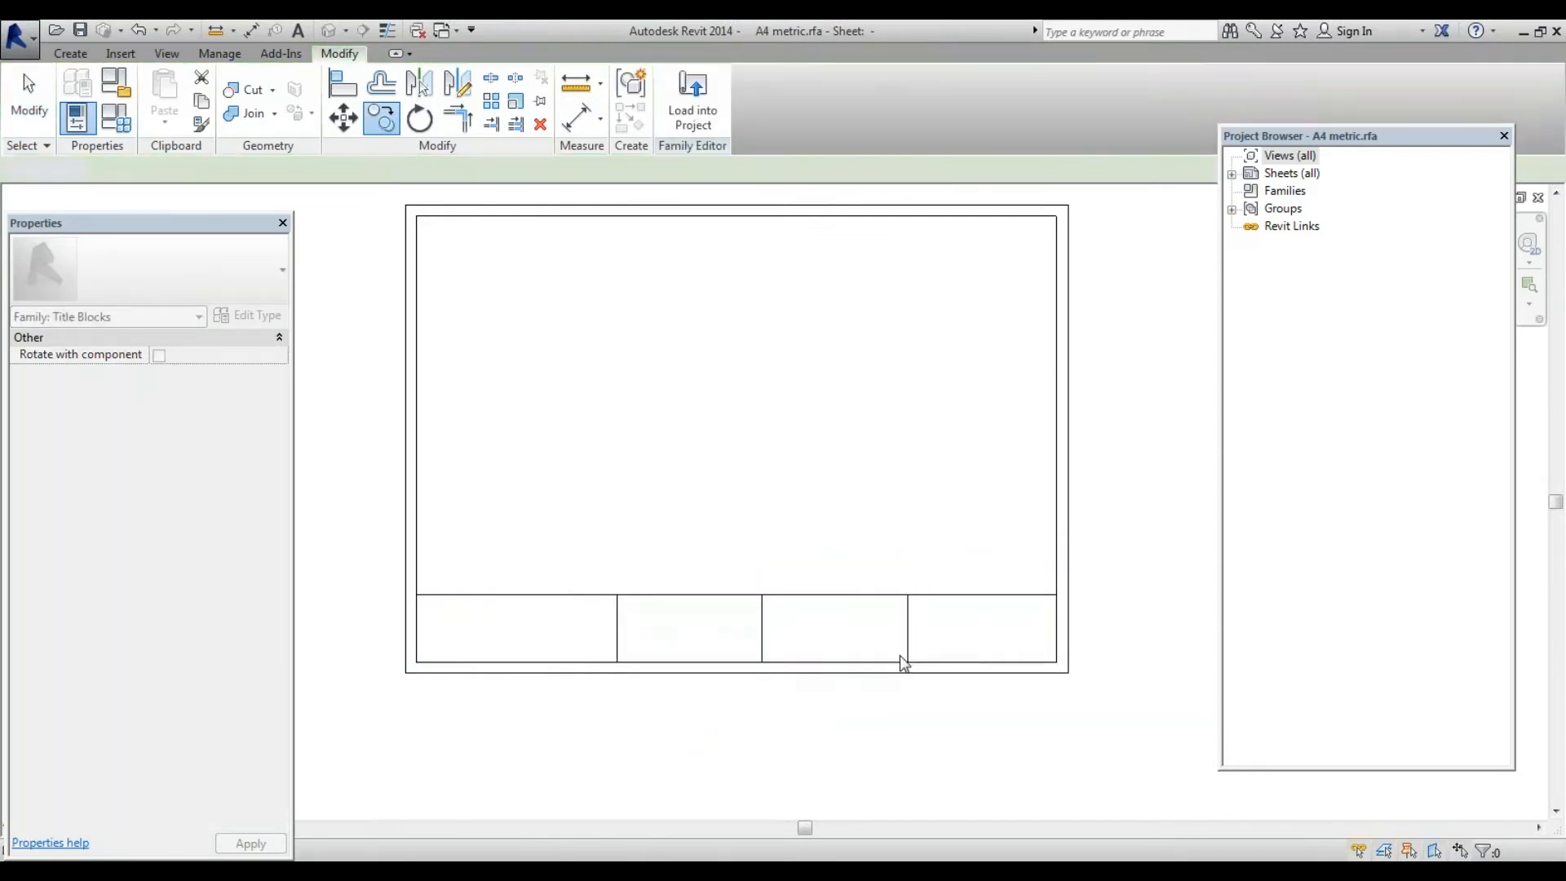
pyautogui.scroll(2, 1052, 648)
pyautogui.scroll(-2, 1069, 647)
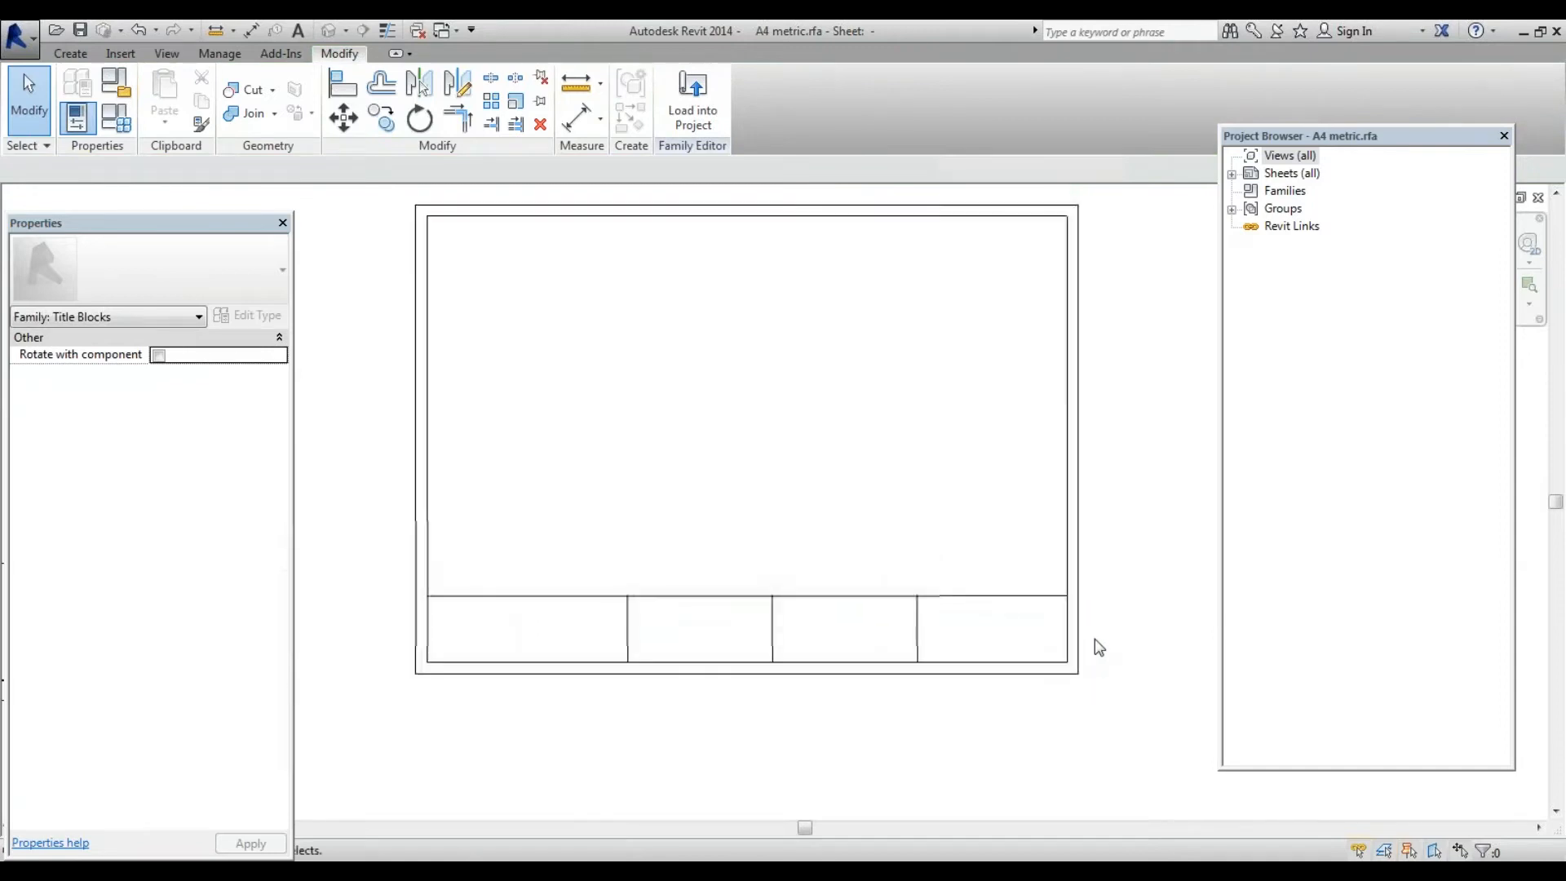
# Crossing-select the three dividers, nudge them right twice, then deselect them
pyautogui.moveTo(967, 632); pyautogui.dragTo(506, 611)
pyautogui.press('Right')
pyautogui.press('Right')
pyautogui.press('Right')
pyautogui.press('Right')
pyautogui.press('Right')
pyautogui.press('Right')
pyautogui.press('Right')
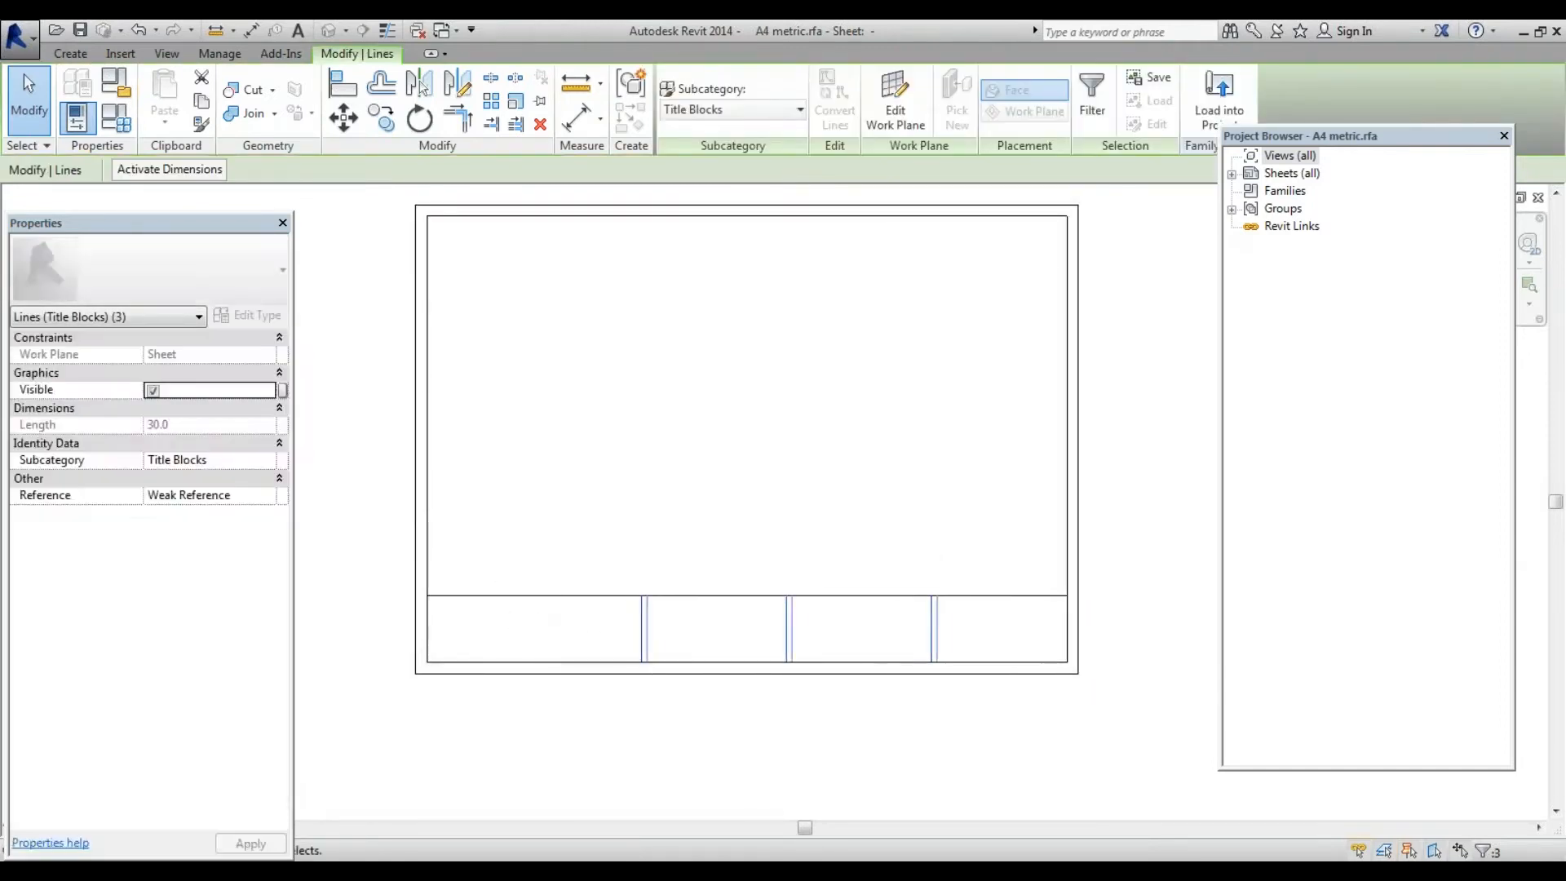
pyautogui.press('Right')
pyautogui.press('Right')
pyautogui.press('Right')
pyautogui.press('Right')
pyautogui.press('Right')
pyautogui.press('Right')
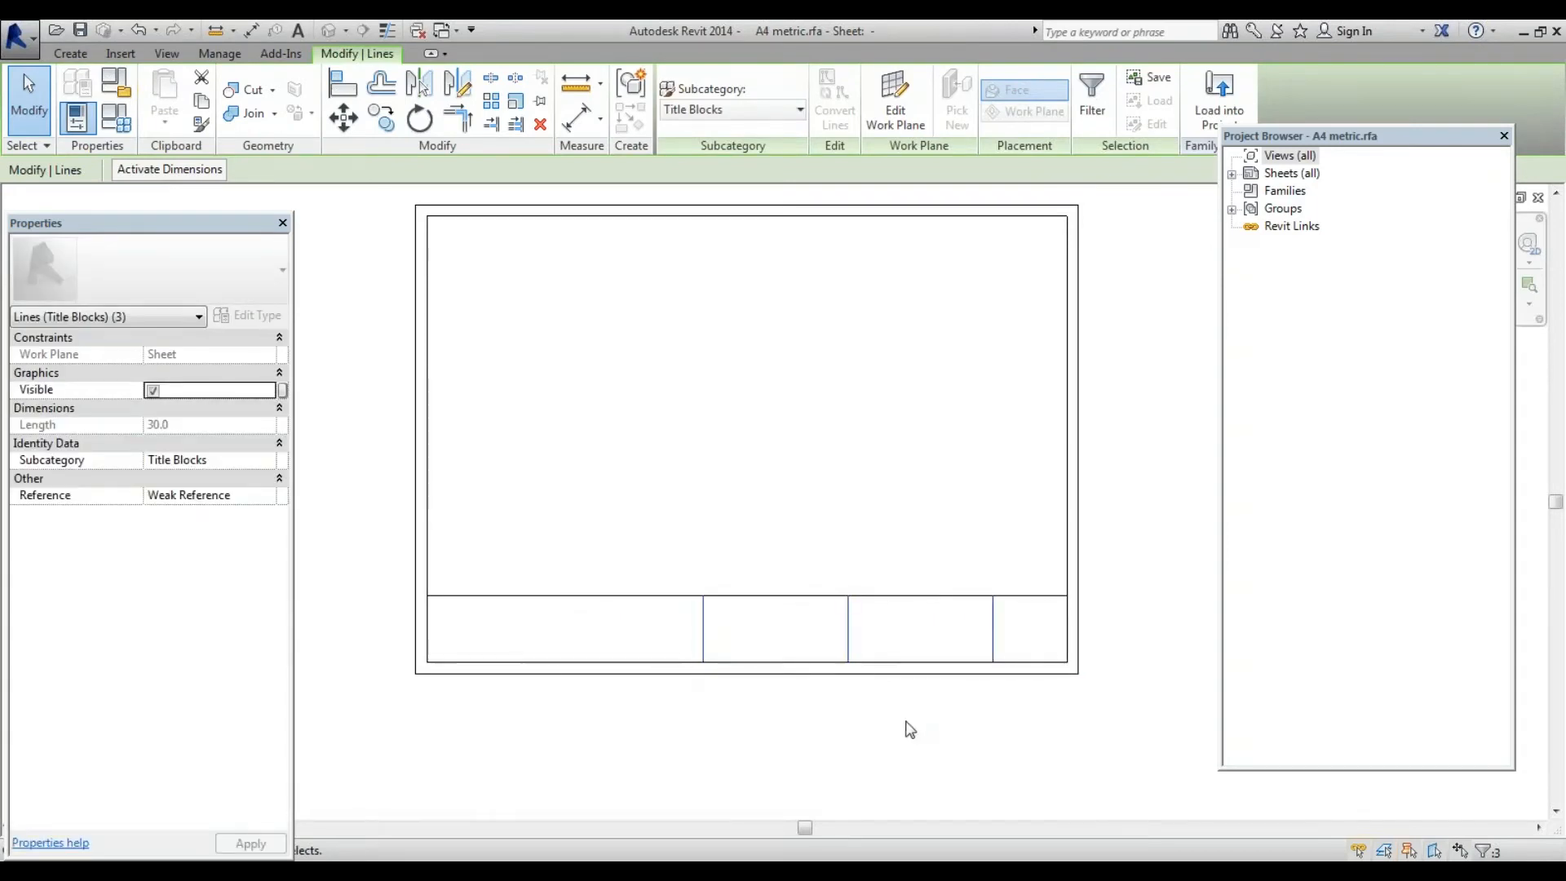
pyautogui.scroll(-3, 692, 682)
pyautogui.scroll(5, 933, 710)
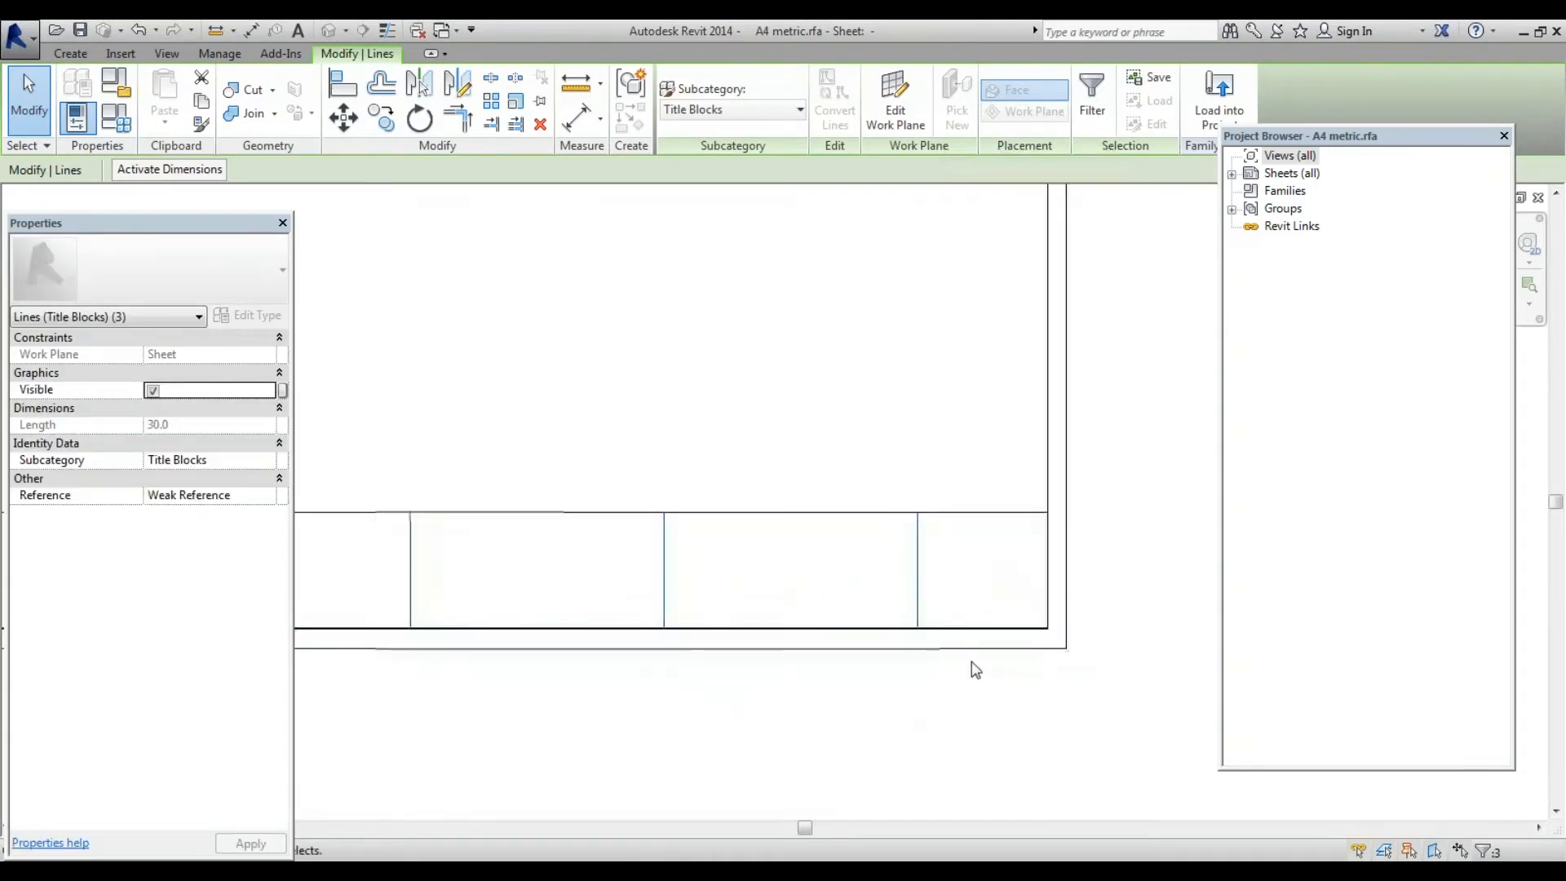
pyautogui.scroll(-2, 1026, 618)
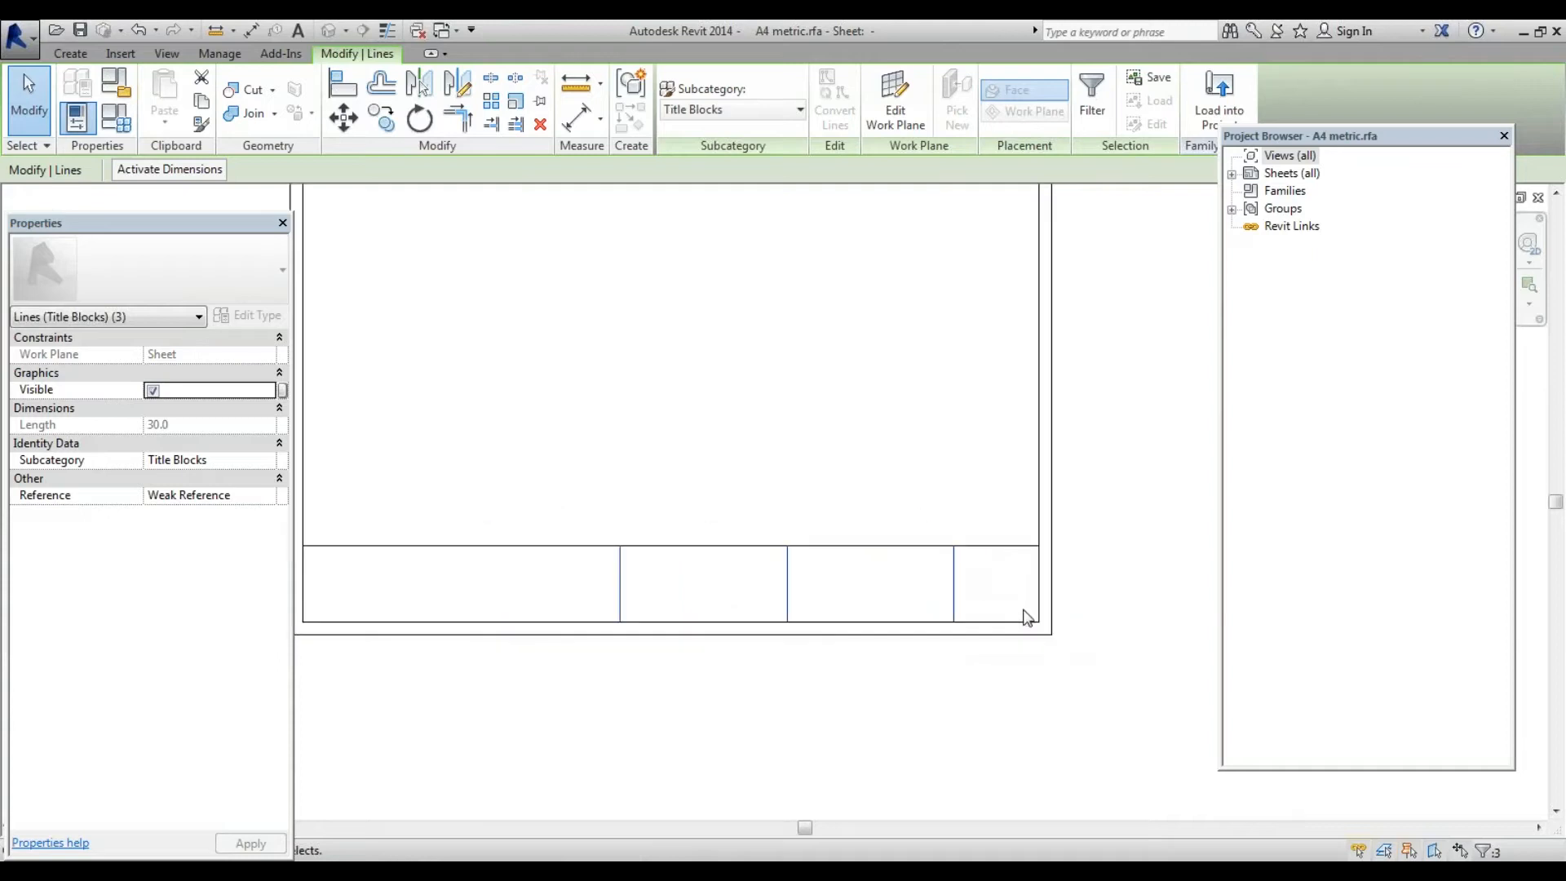
pyautogui.scroll(-2, 1023, 613)
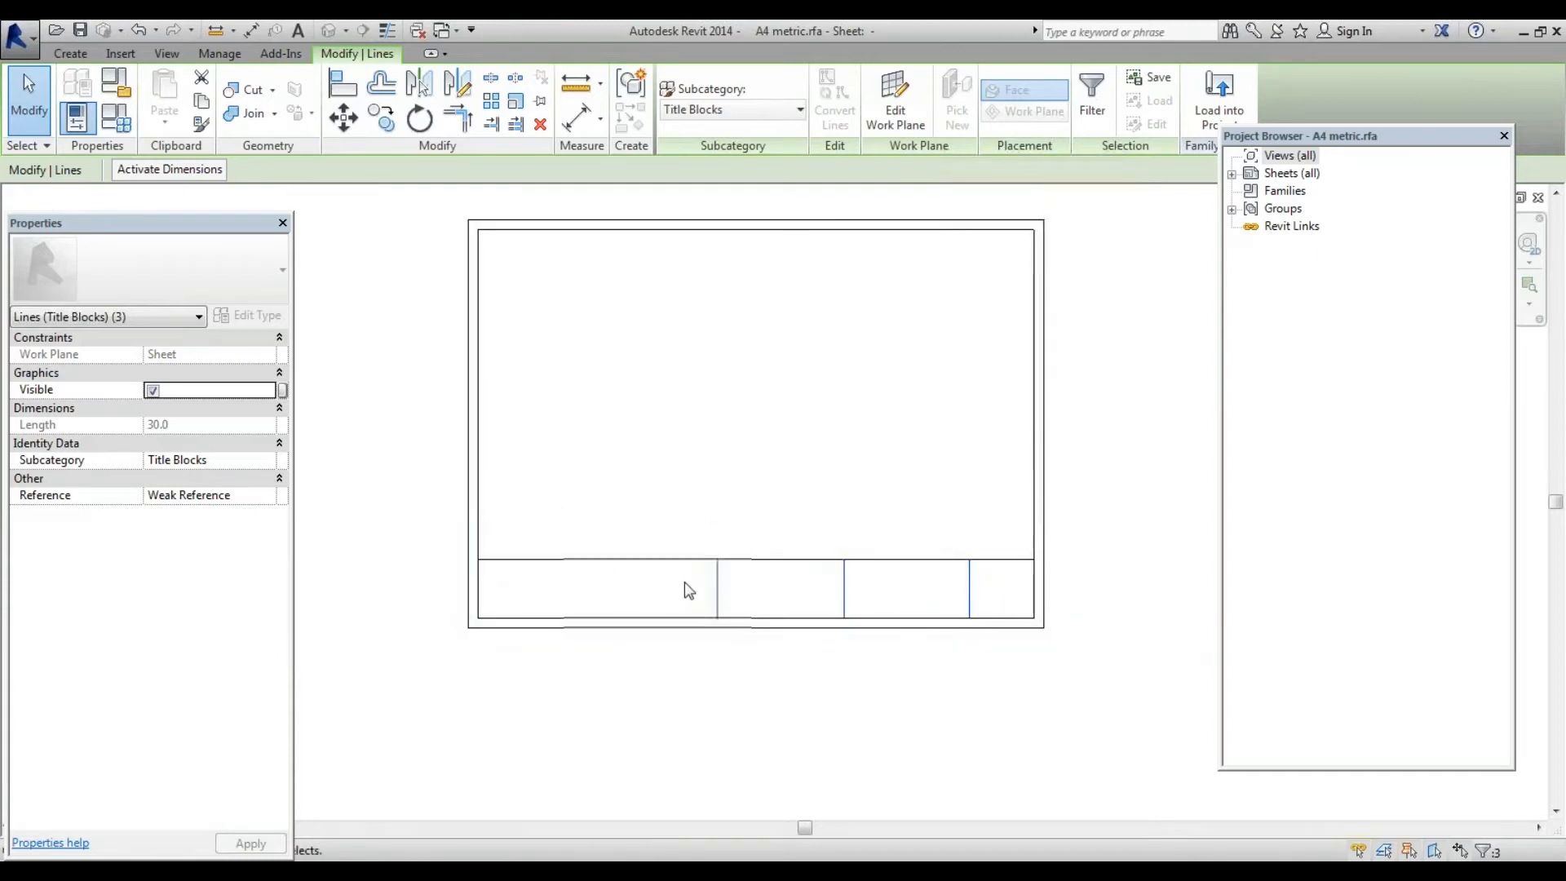
pyautogui.scroll(2, 770, 603)
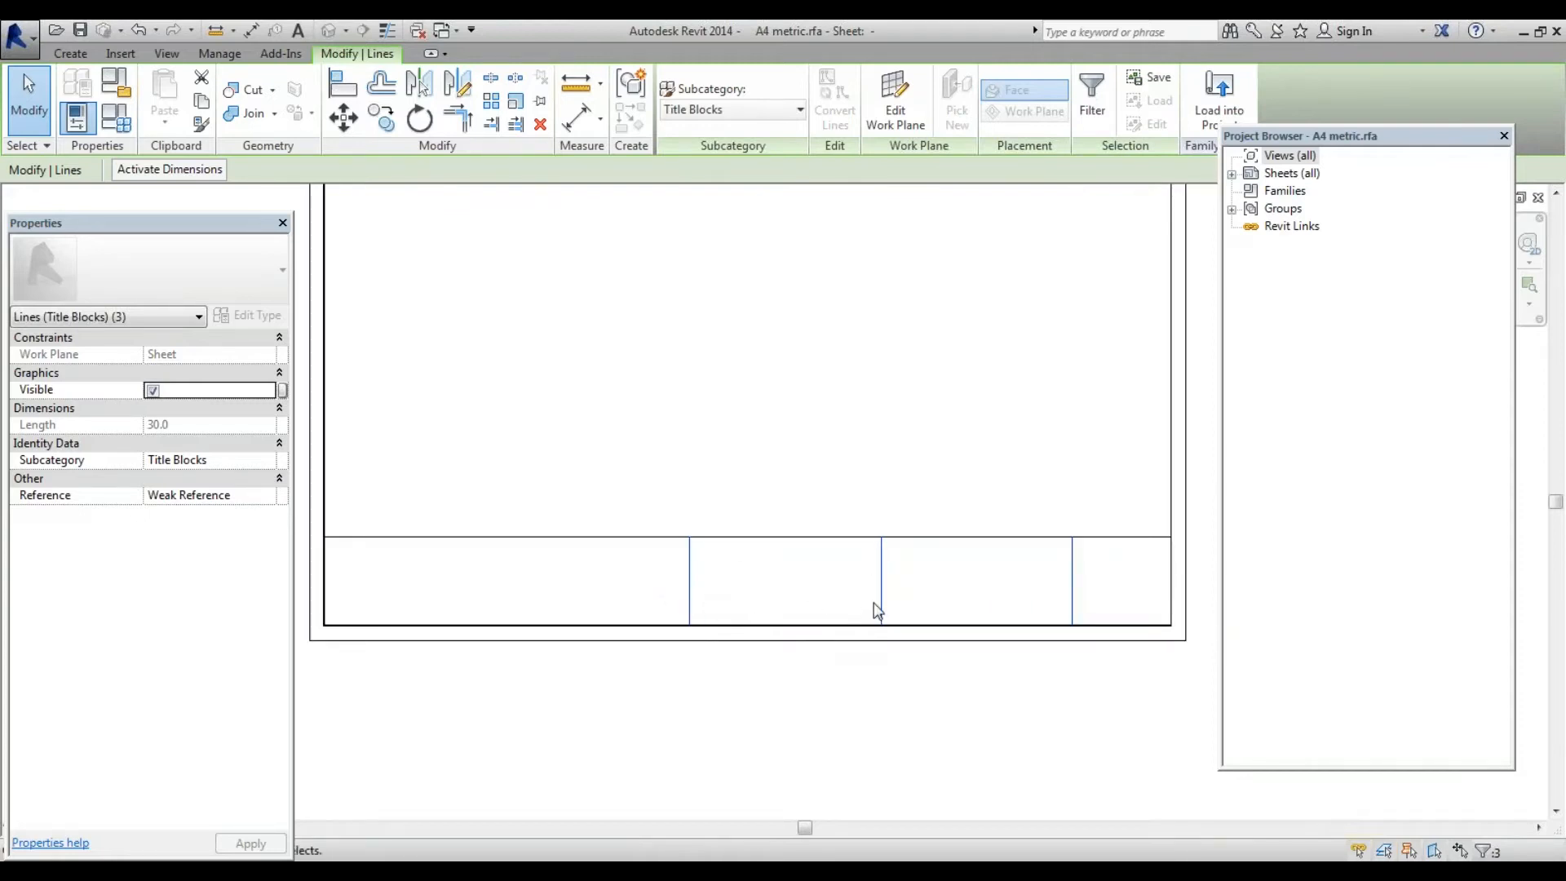
pyautogui.scroll(-1, 928, 608)
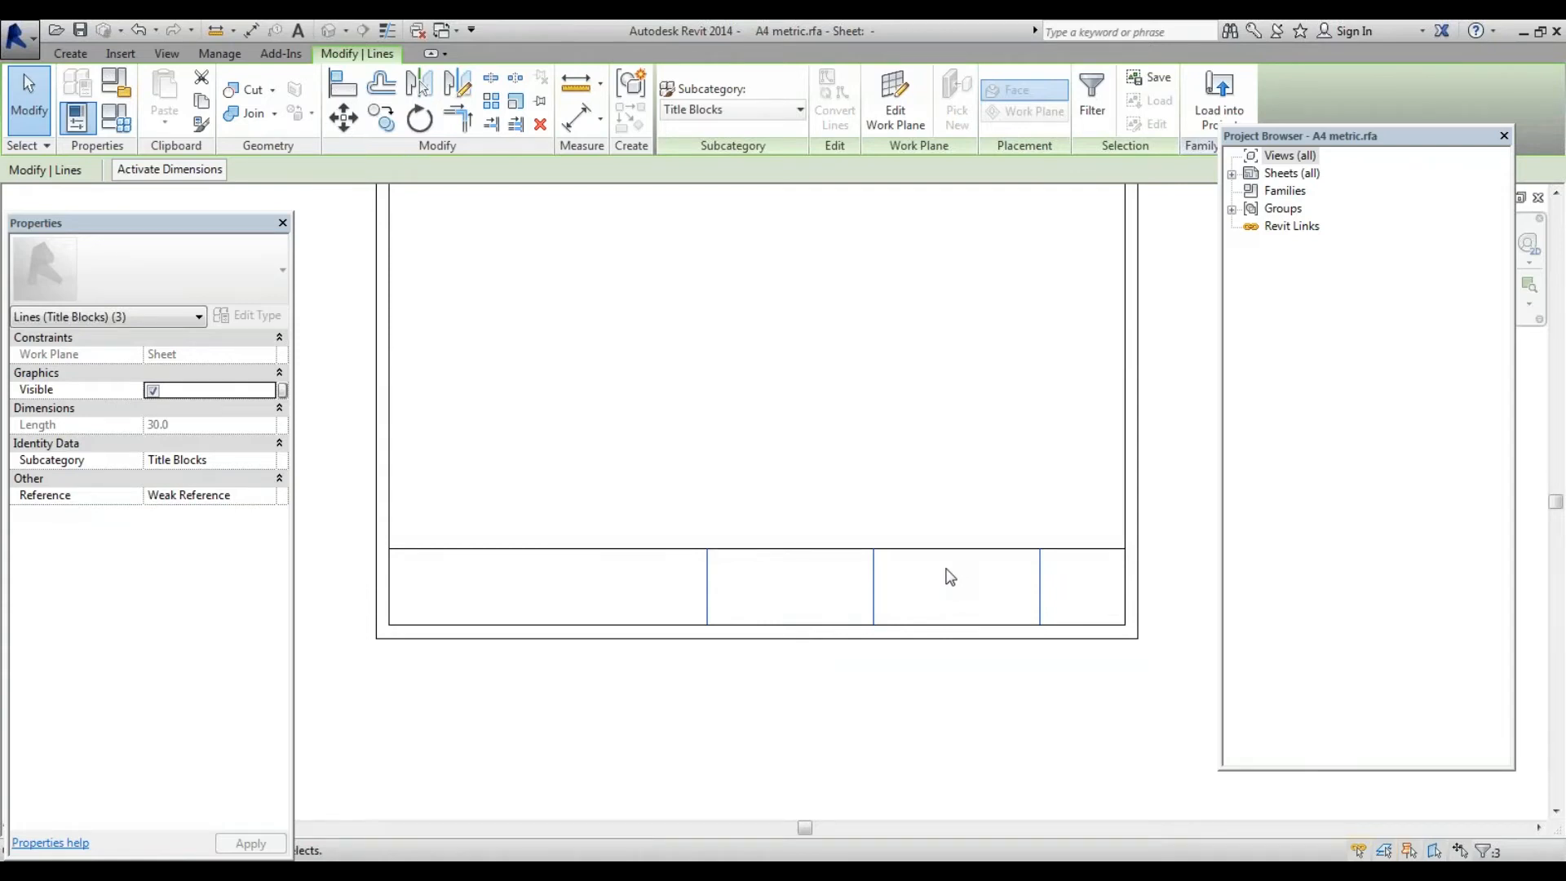
pyautogui.click(820, 461)
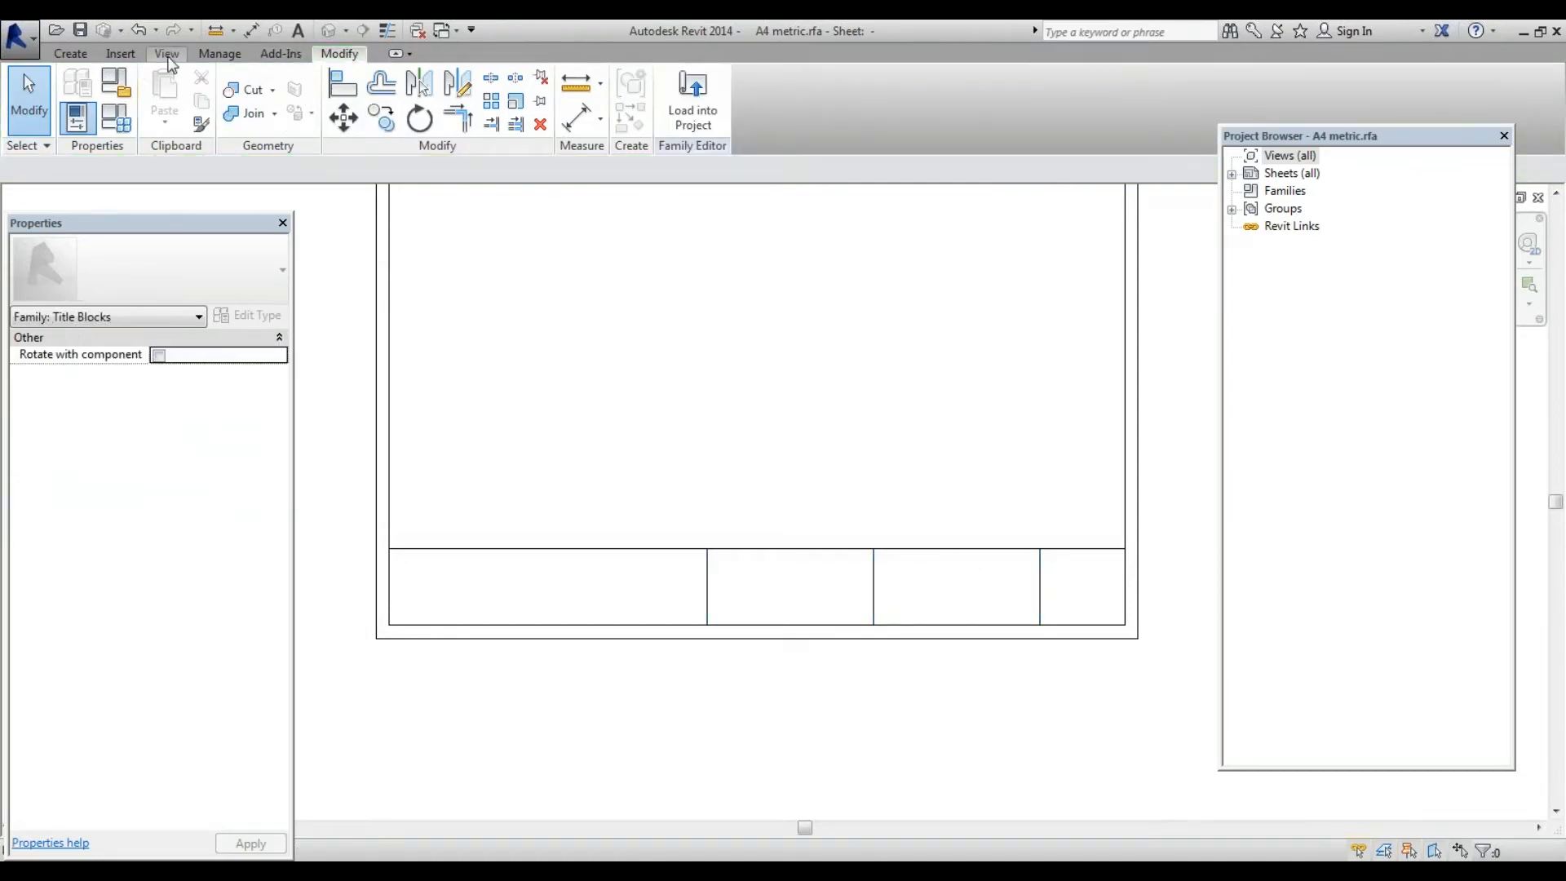
# Start a text note with a box drawn across the title strip's first cell
pyautogui.click(168, 53)
pyautogui.click(70, 54)
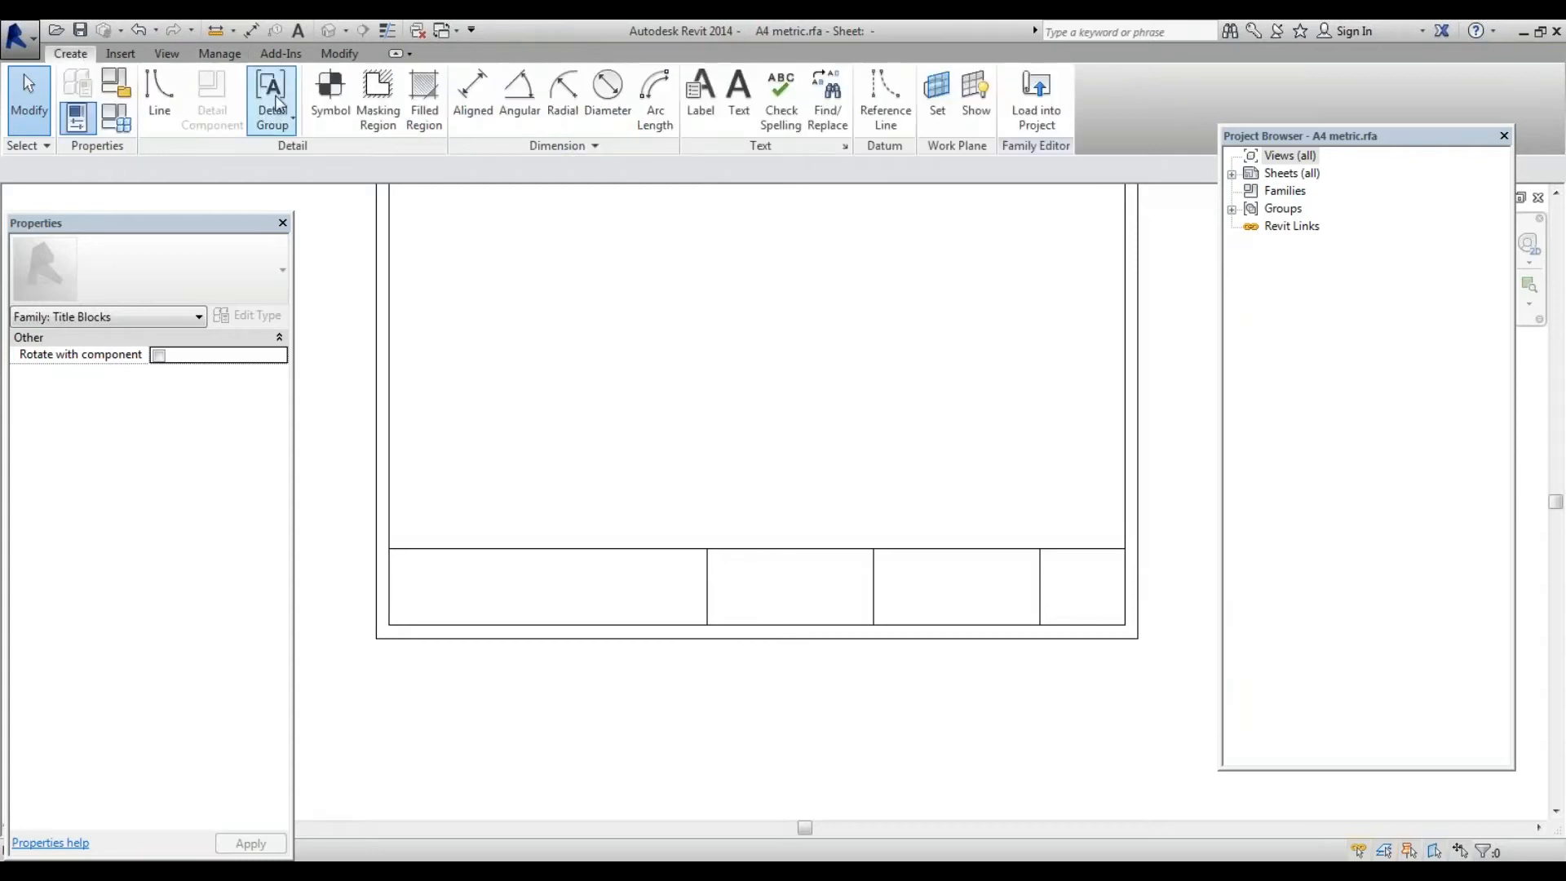
pyautogui.click(740, 109)
pyautogui.click(404, 561)
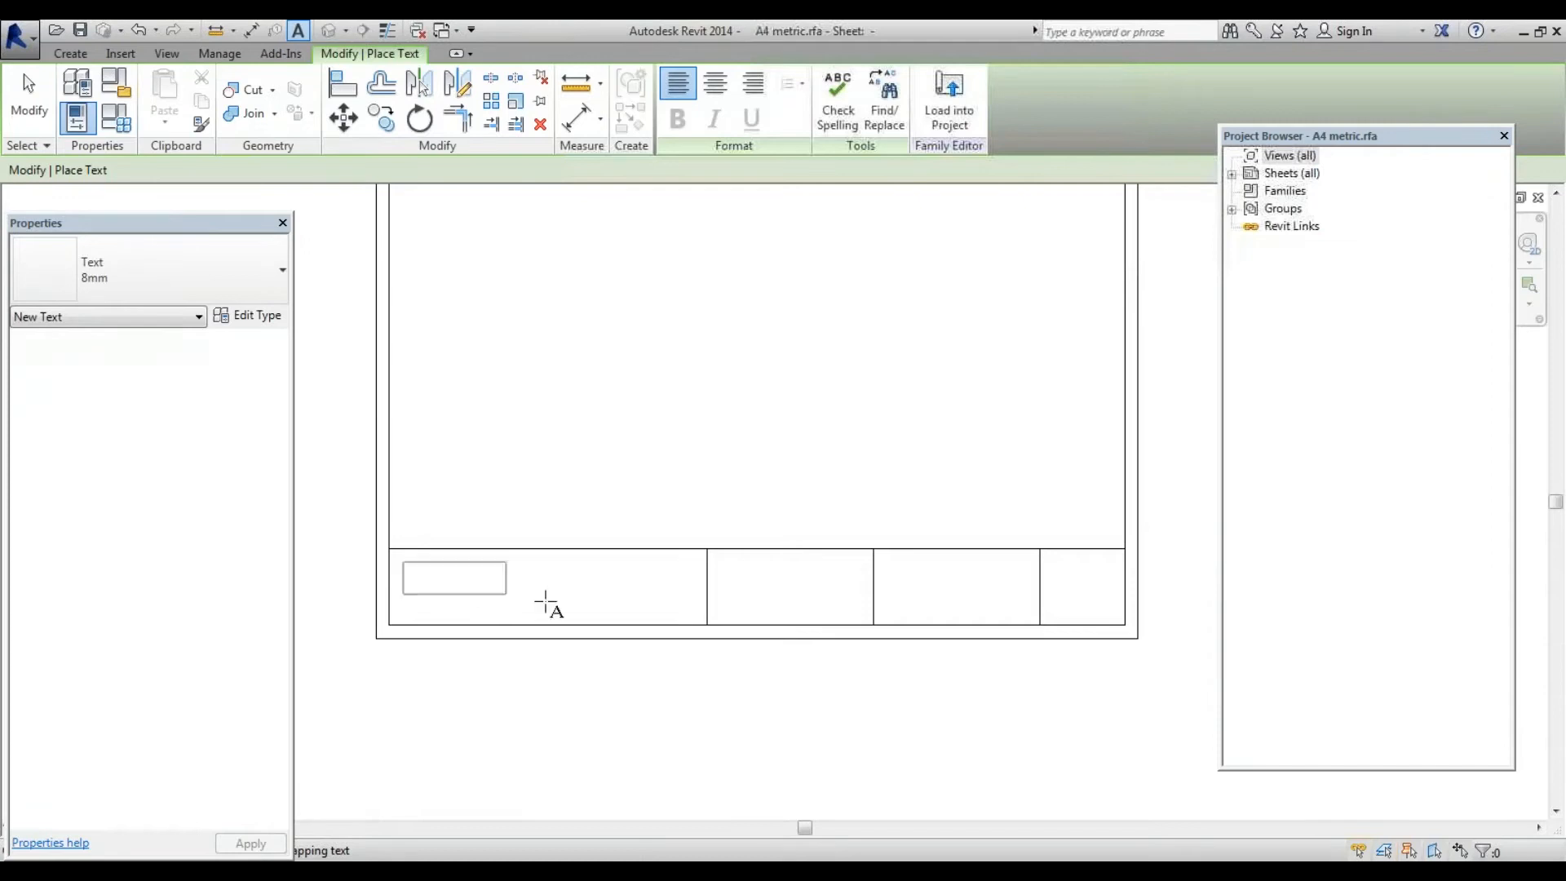
pyautogui.moveTo(545, 602); pyautogui.dragTo(703, 619)
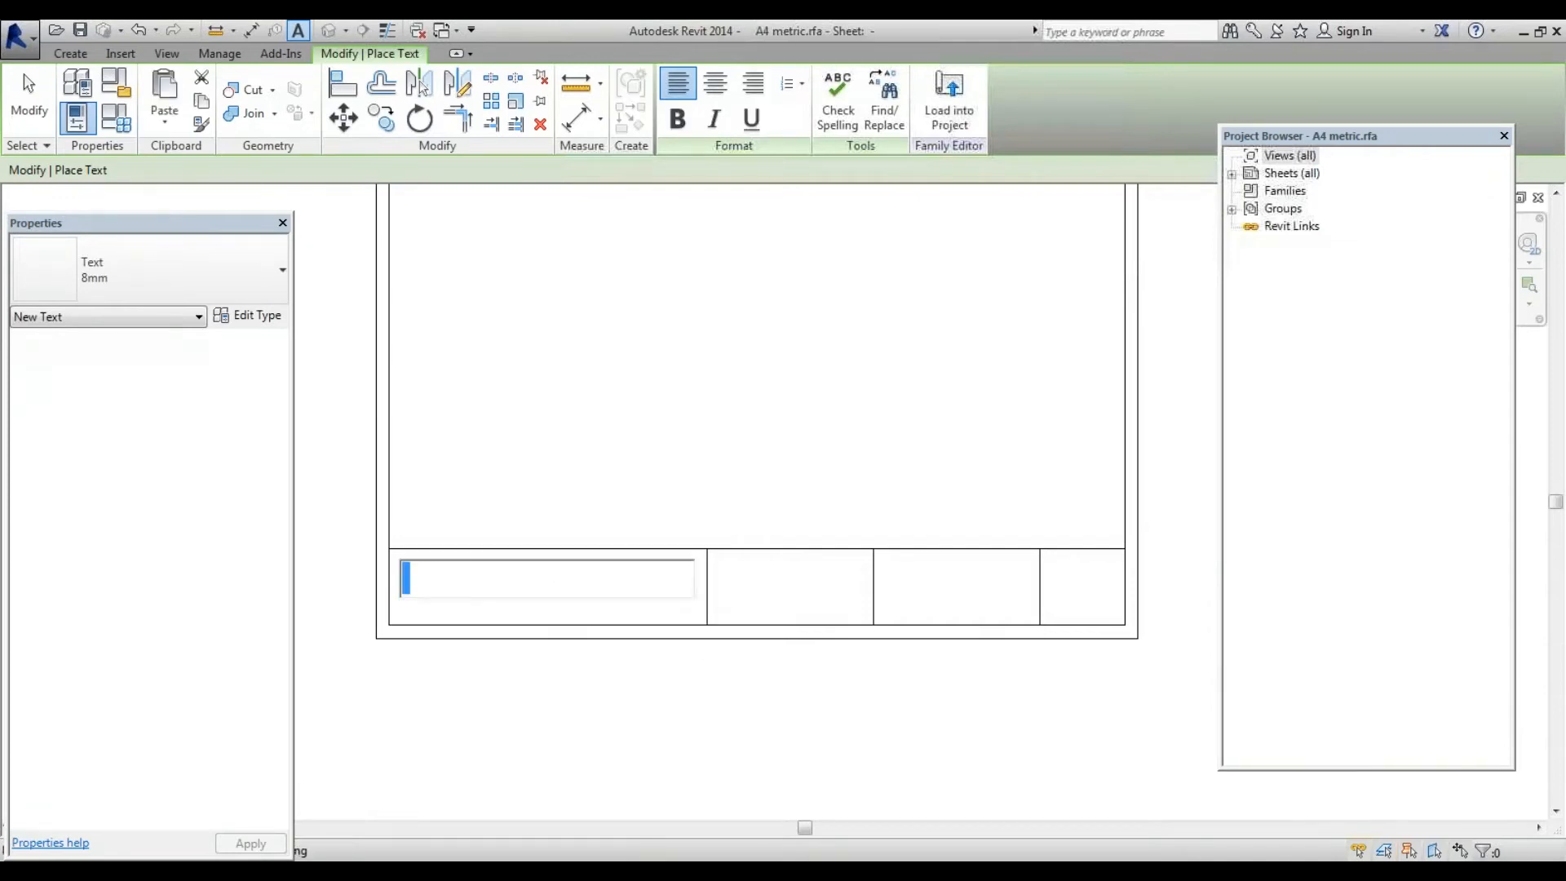
# Type 'Gopalan School of Architecture and Planning' and centre-align the text
pyautogui.write('Gopala')
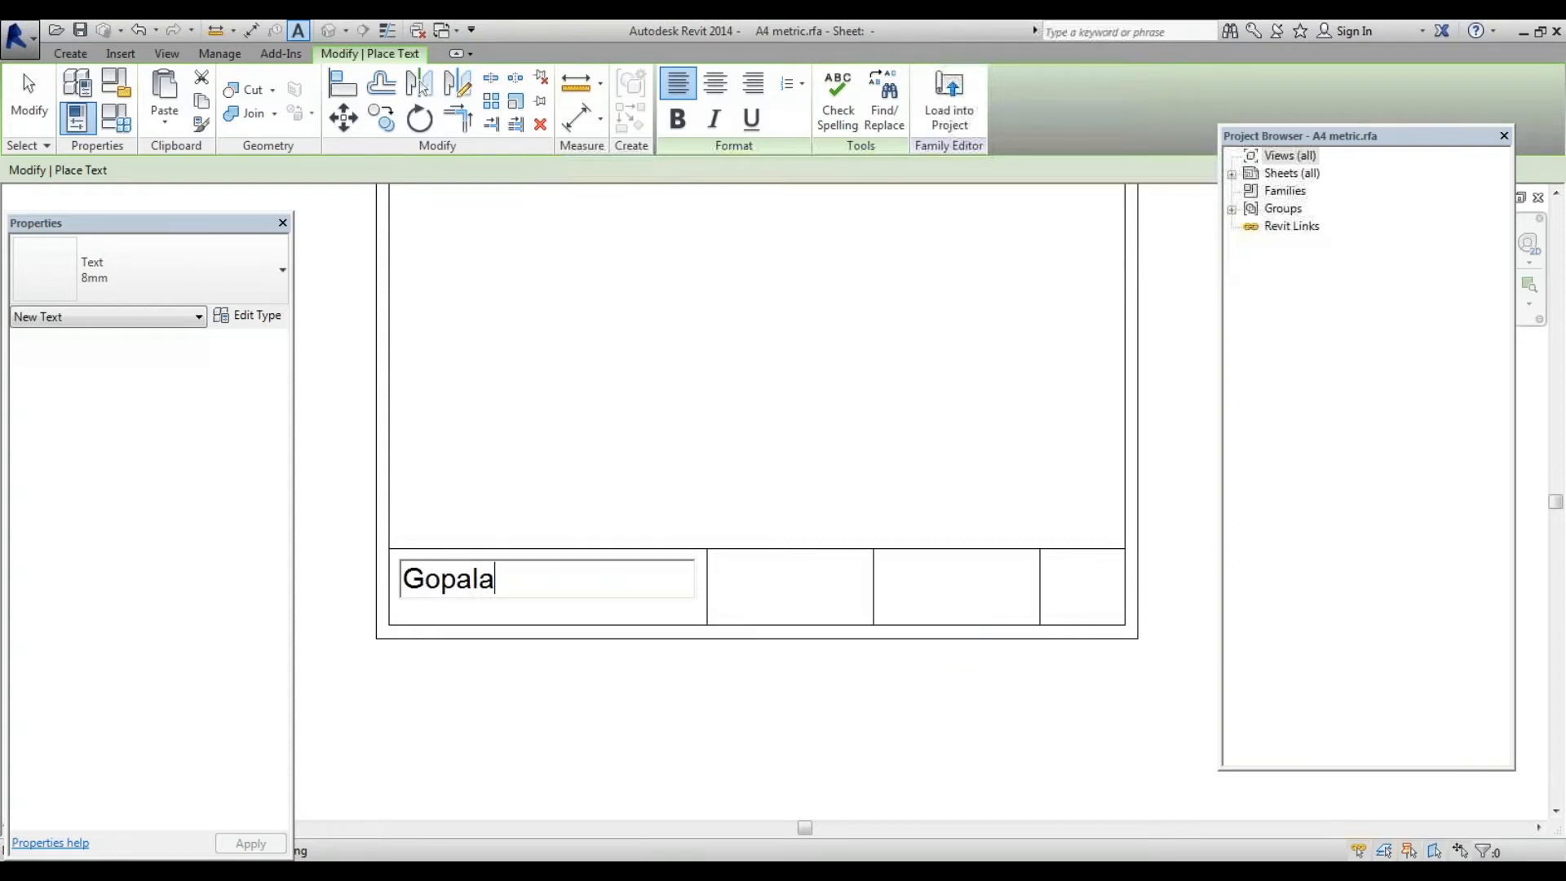
pyautogui.write('n C')
pyautogui.write('hool ')
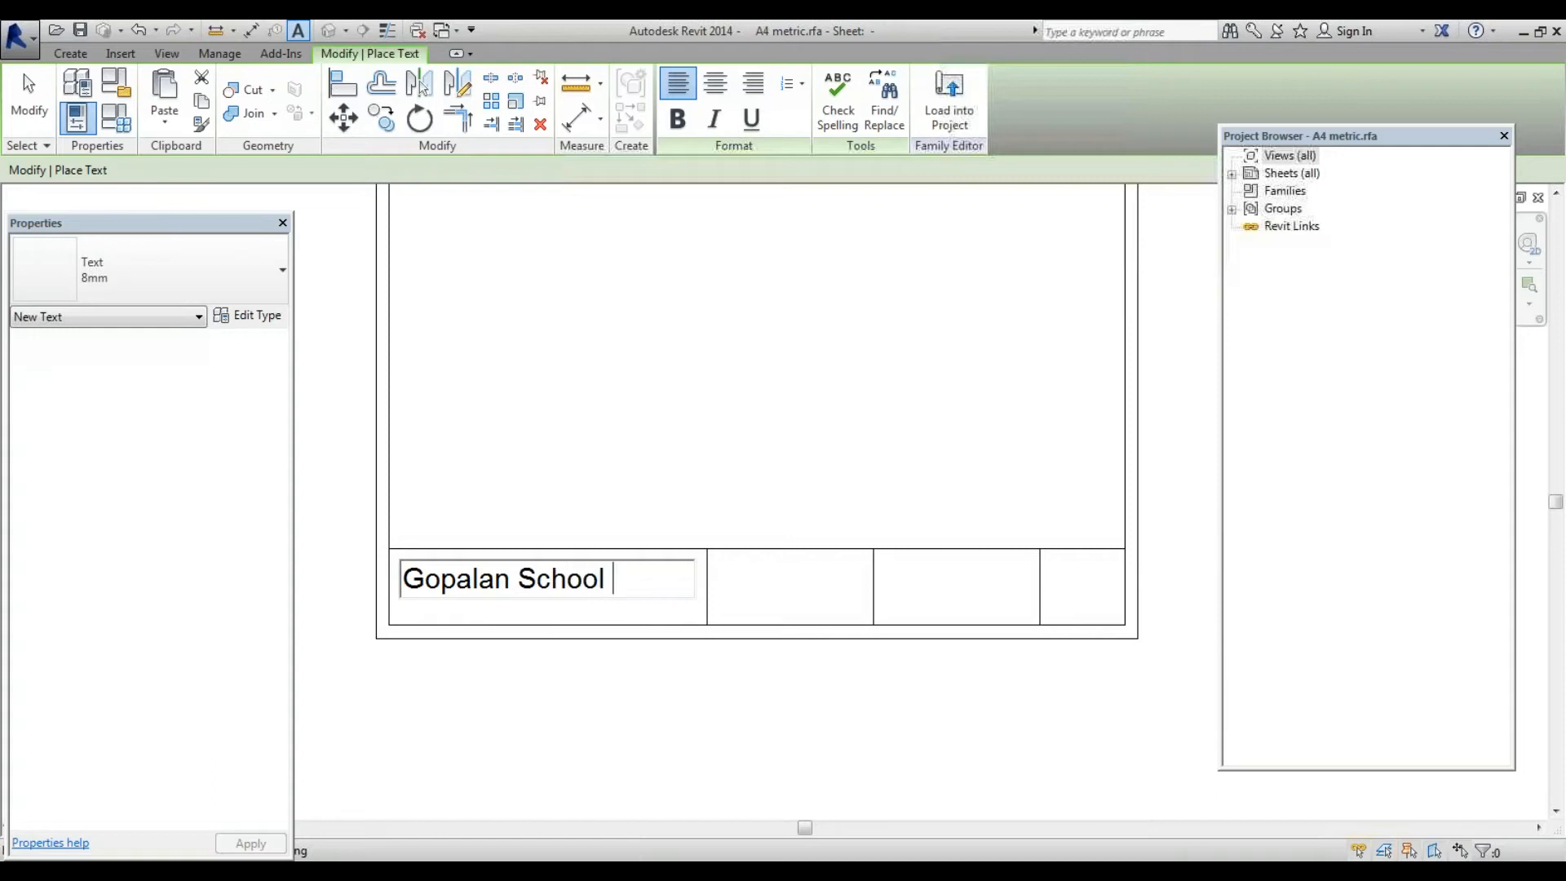
pyautogui.write('of Archt')
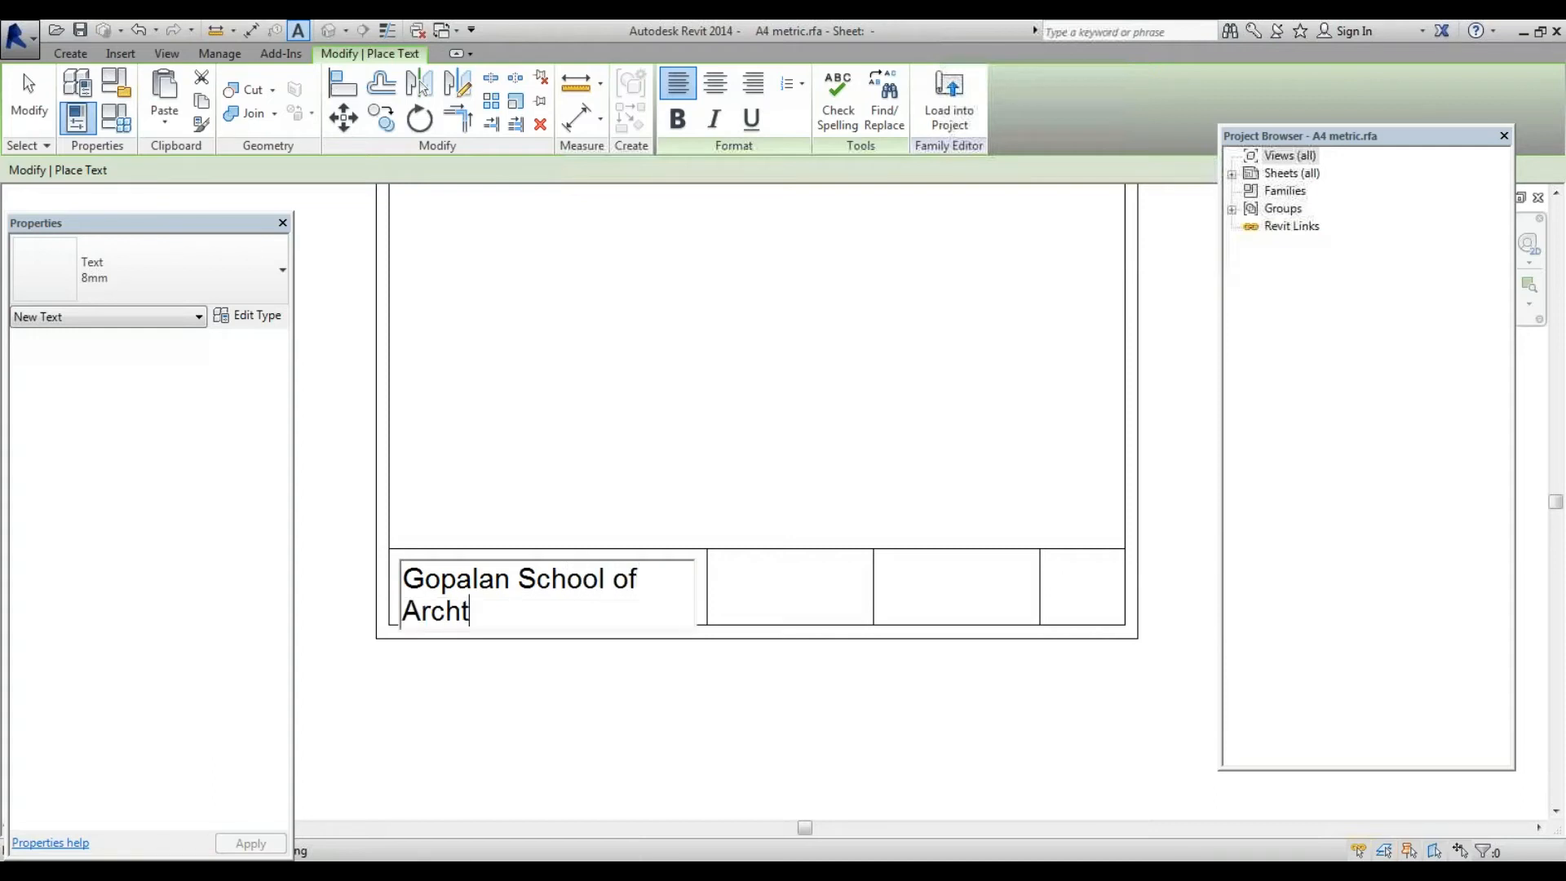
pyautogui.write('ecture a')
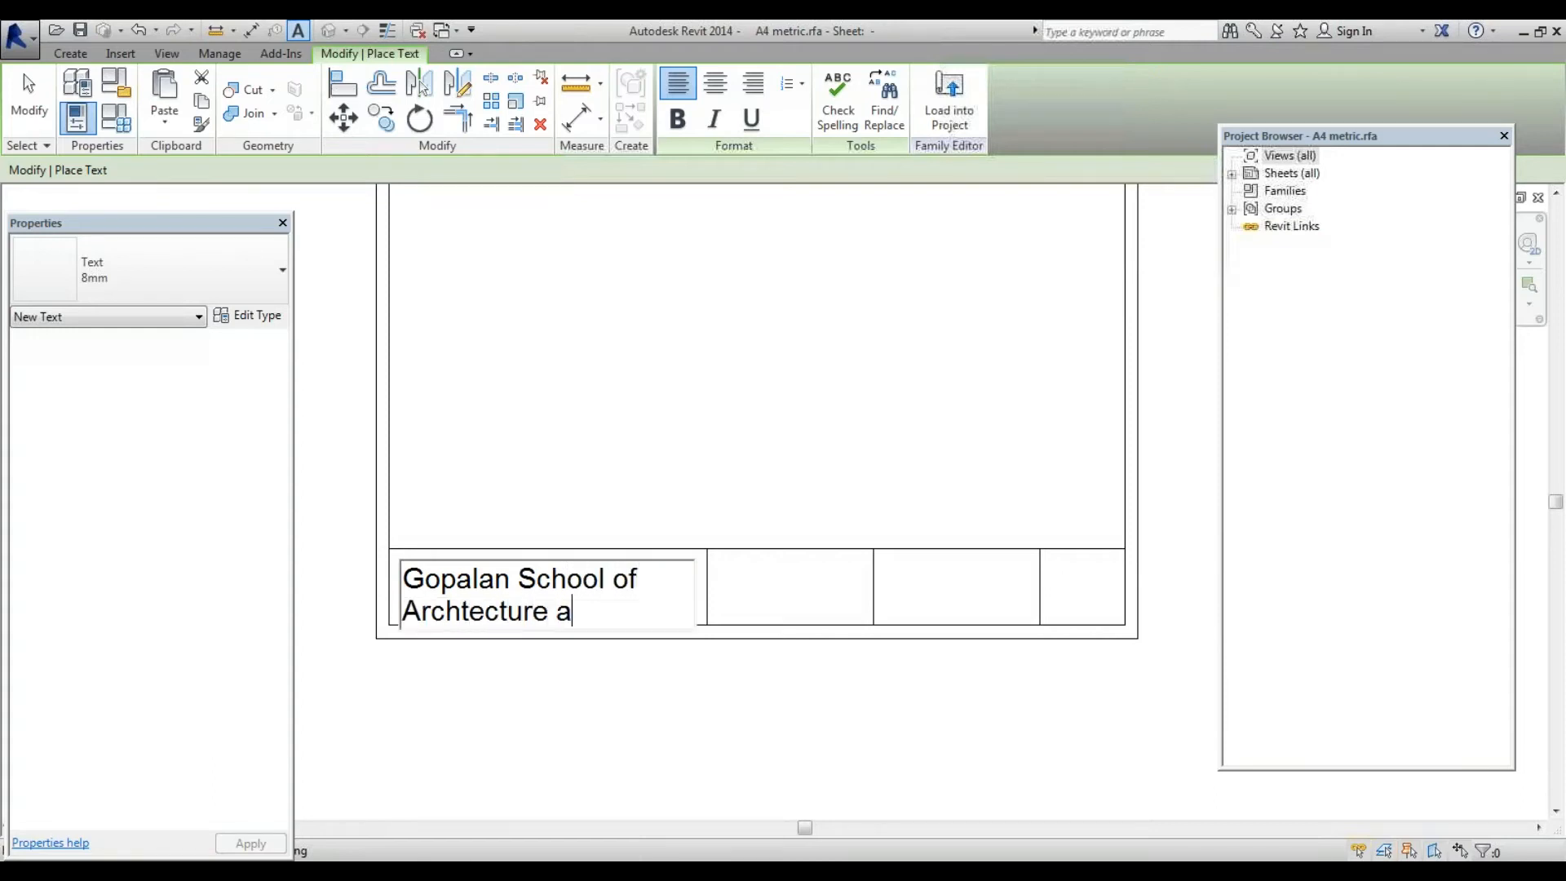
pyautogui.press('BackSpace')
pyautogui.press('BackSpace')
pyautogui.press('BackSpace')
pyautogui.press('BackSpace')
pyautogui.press('BackSpace')
pyautogui.press('BackSpace')
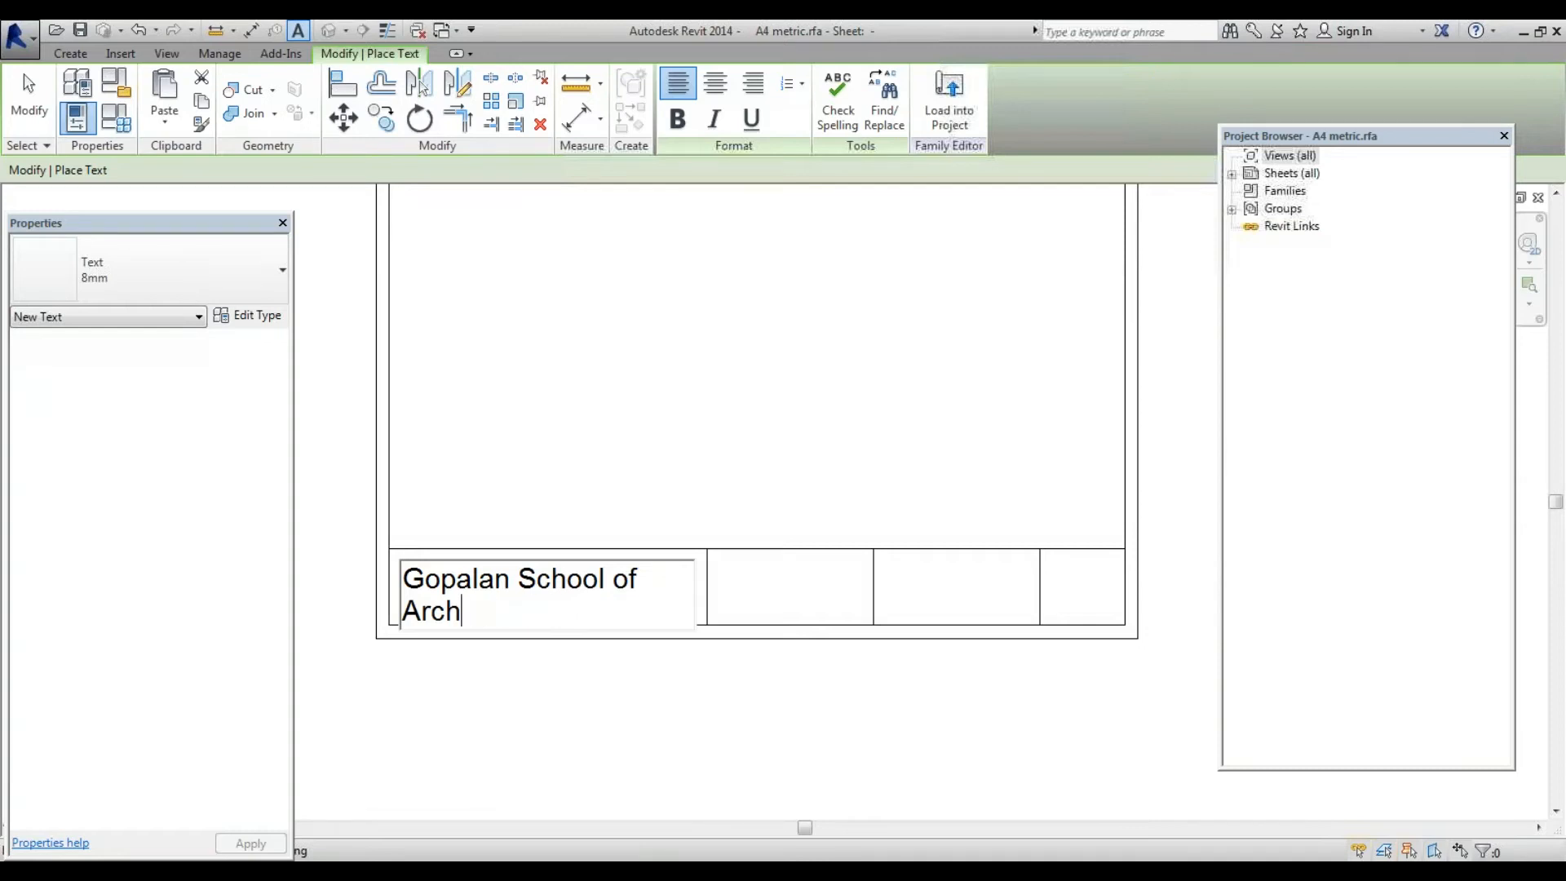
pyautogui.write('ecture and ')
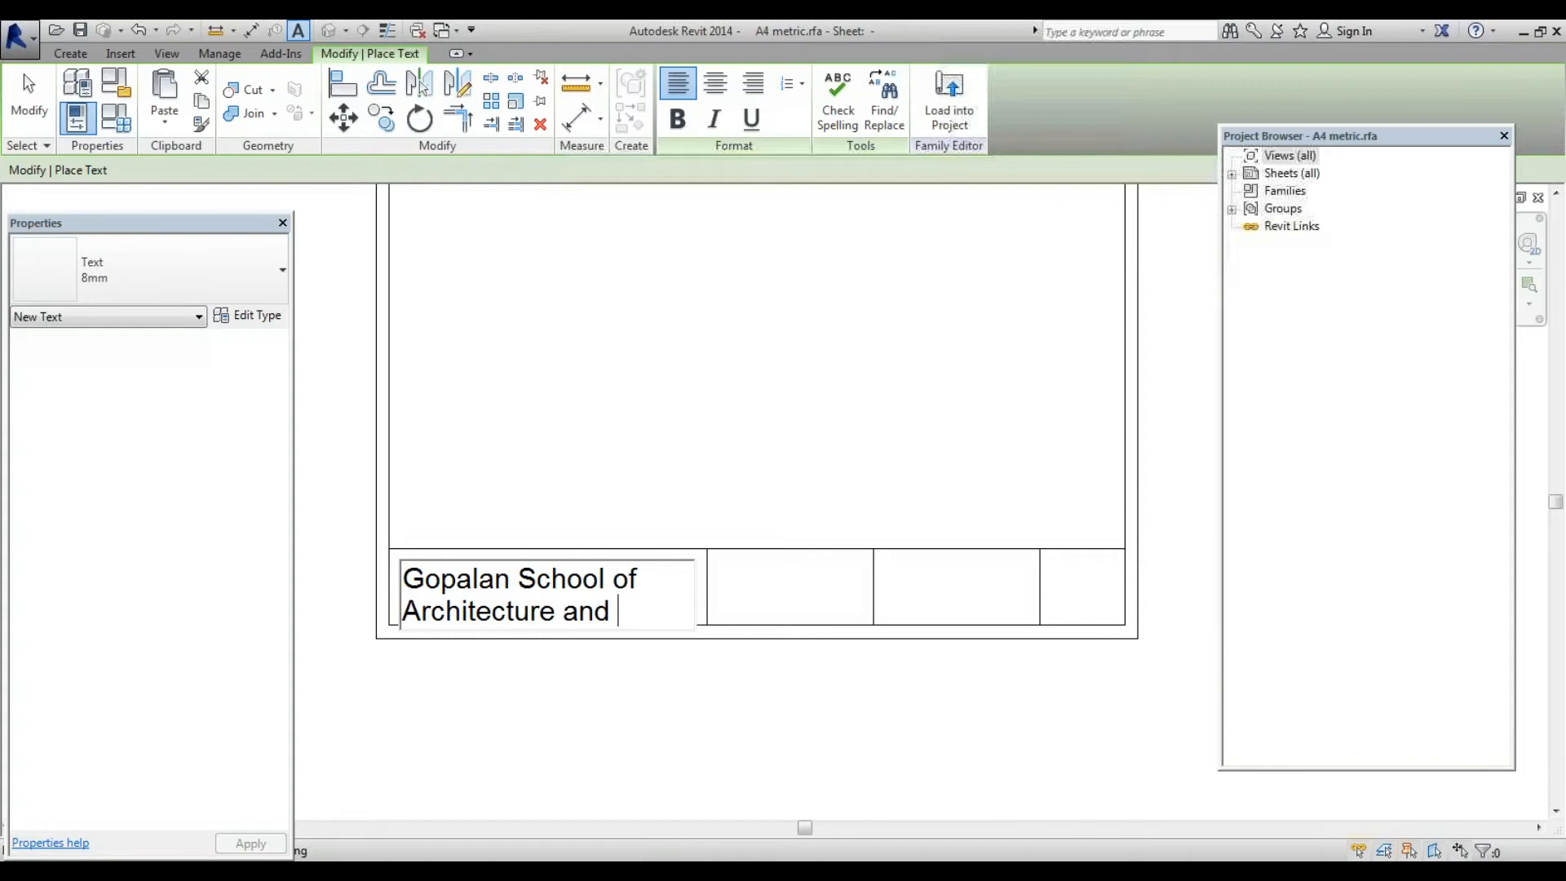
pyautogui.write('Planning')
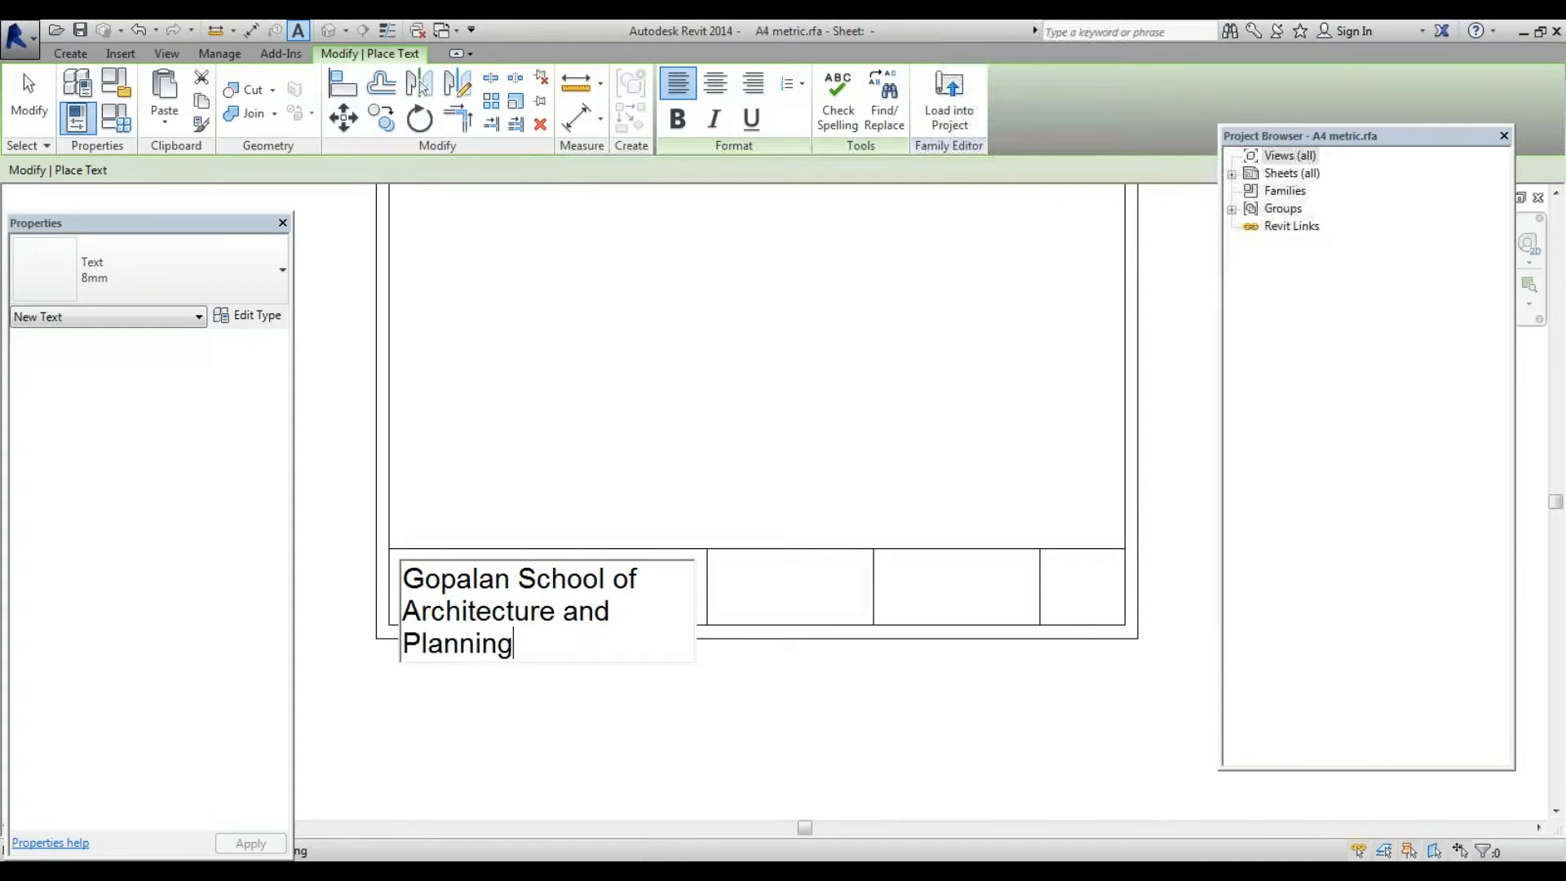
pyautogui.hotkey('ctrl', 'a')
pyautogui.click(716, 82)
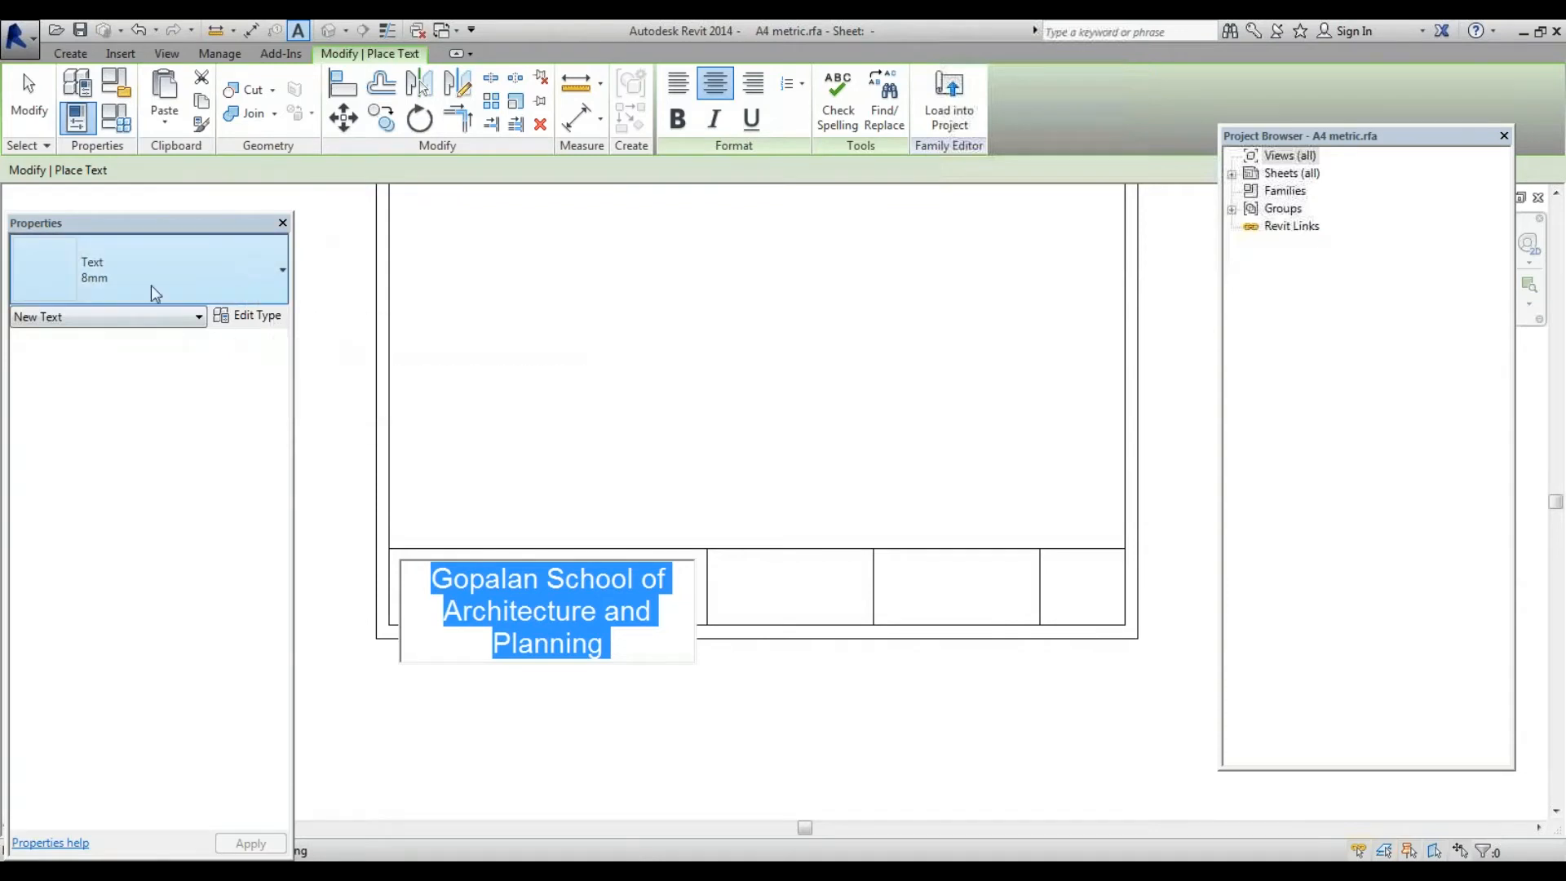
# Duplicate the 8mm text type as a new type named IMPACT 8mm
pyautogui.click(243, 315)
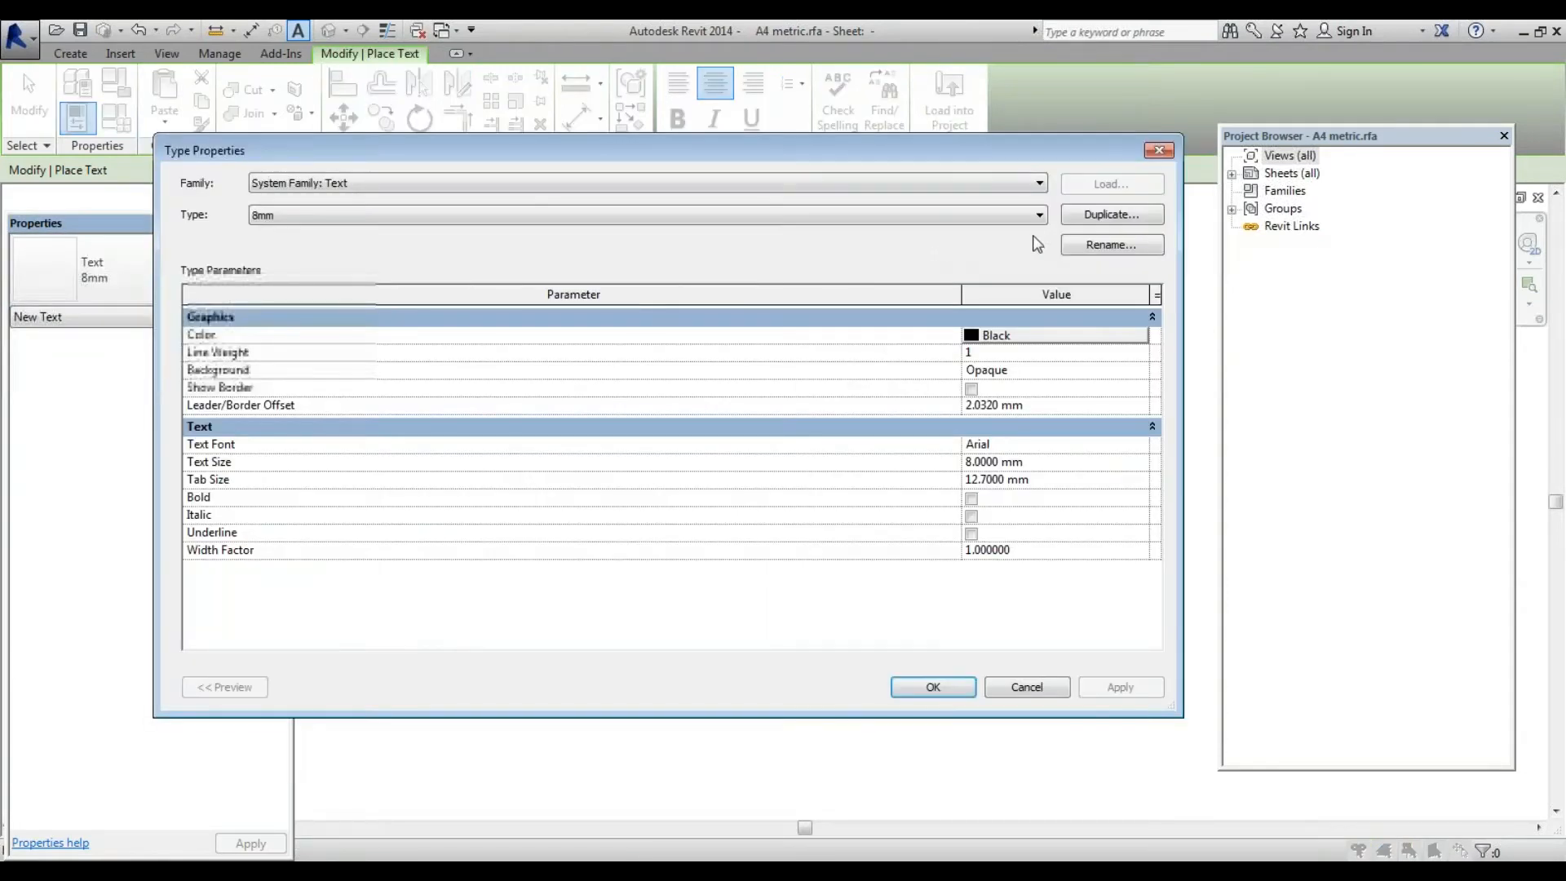
pyautogui.click(1112, 214)
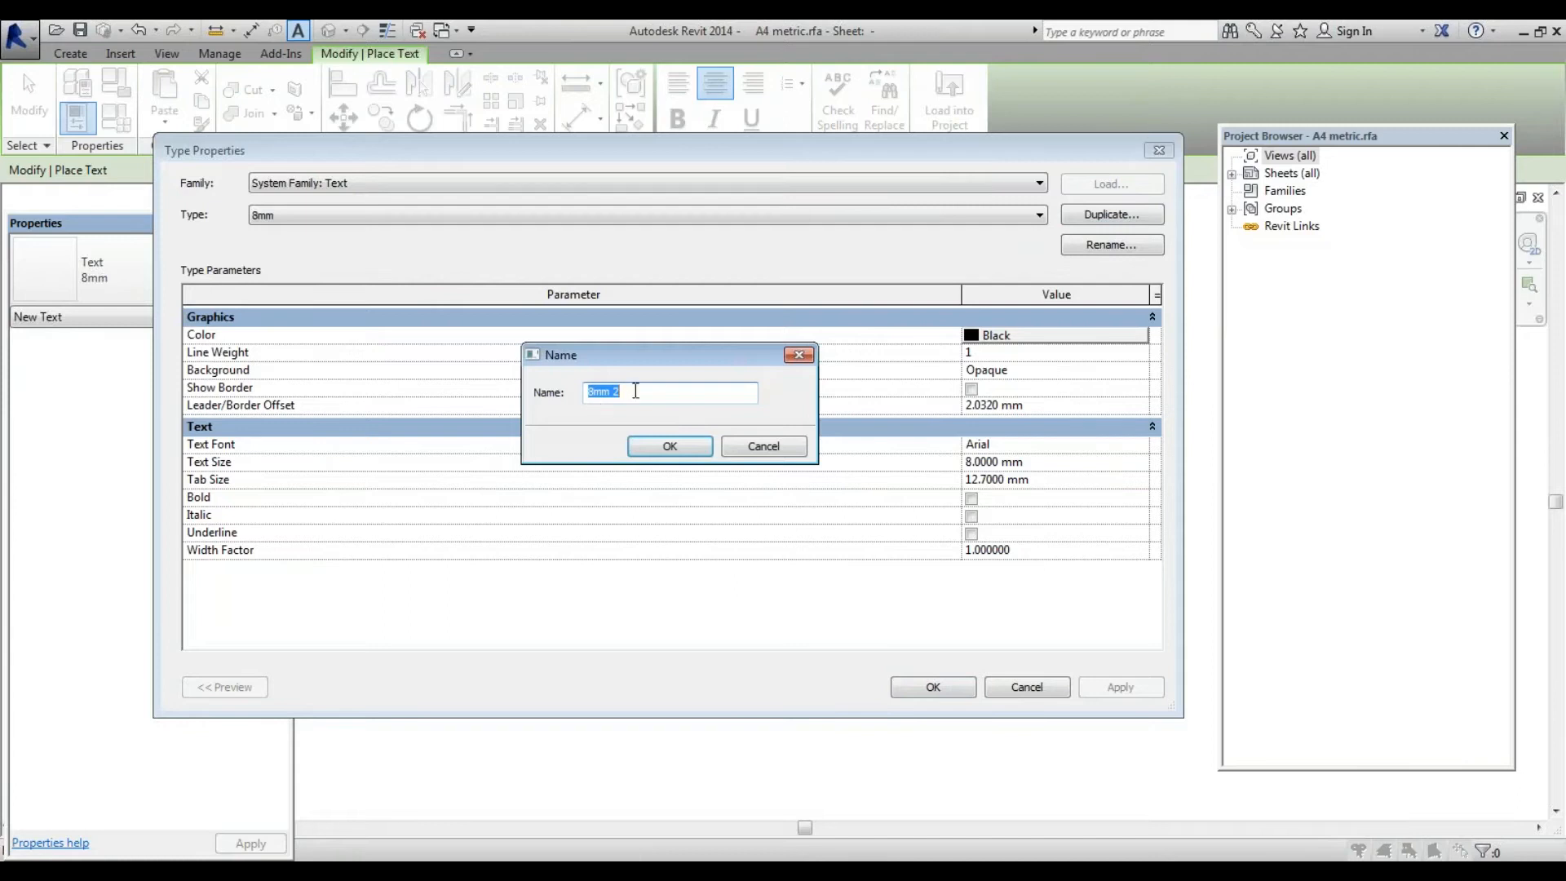
pyautogui.click(687, 400)
pyautogui.click(670, 447)
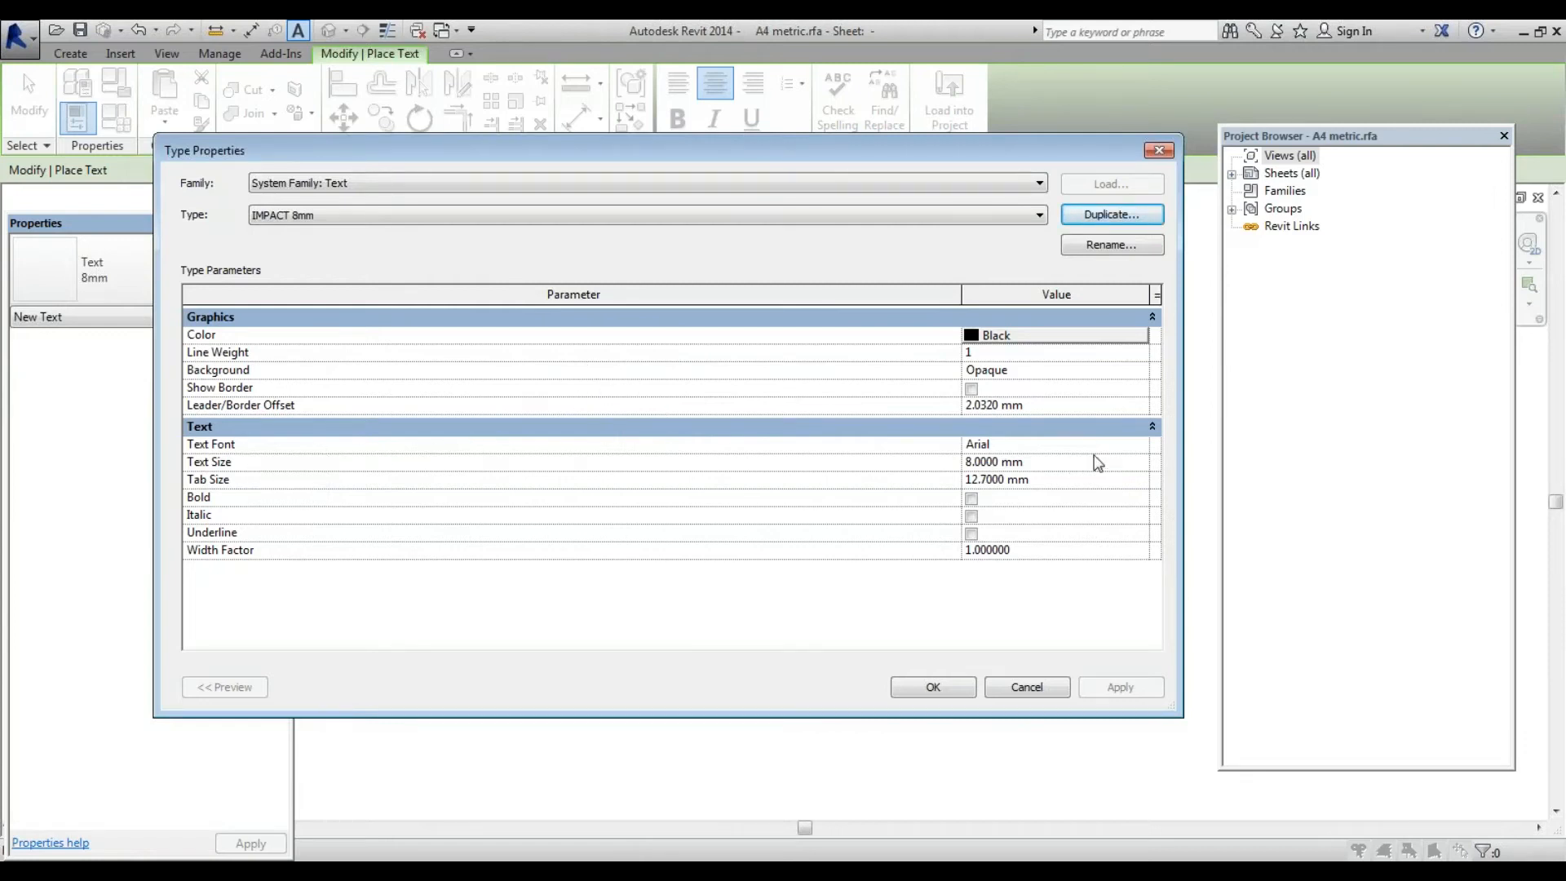
# Set the IMPACT 8mm type's text font to Impact and apply it
pyautogui.click(1141, 447)
pyautogui.click(1140, 446)
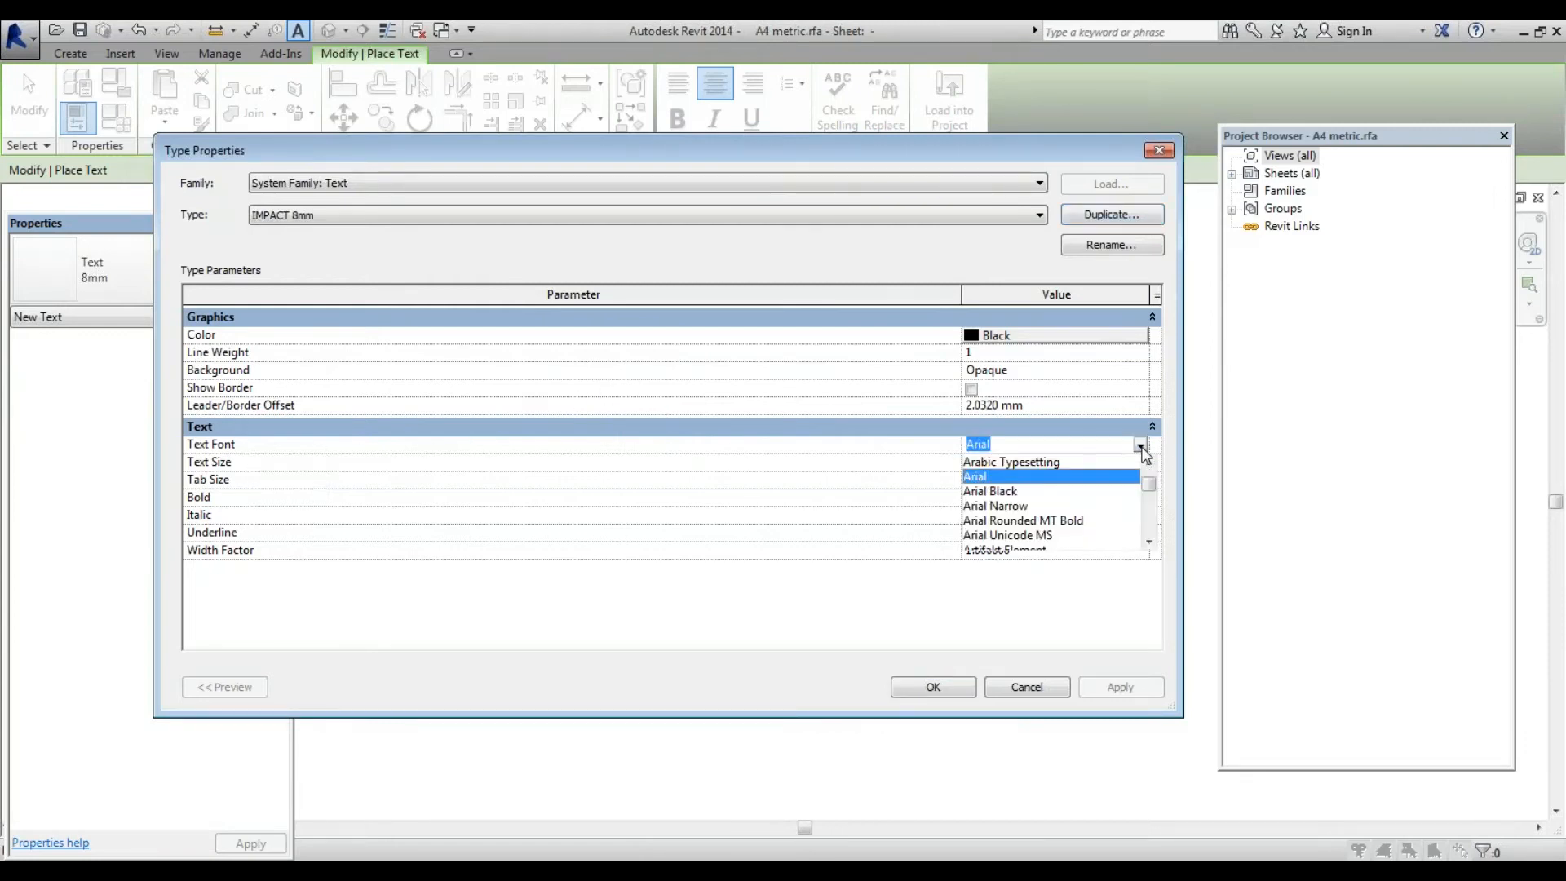
pyautogui.press('i')
pyautogui.press('m')
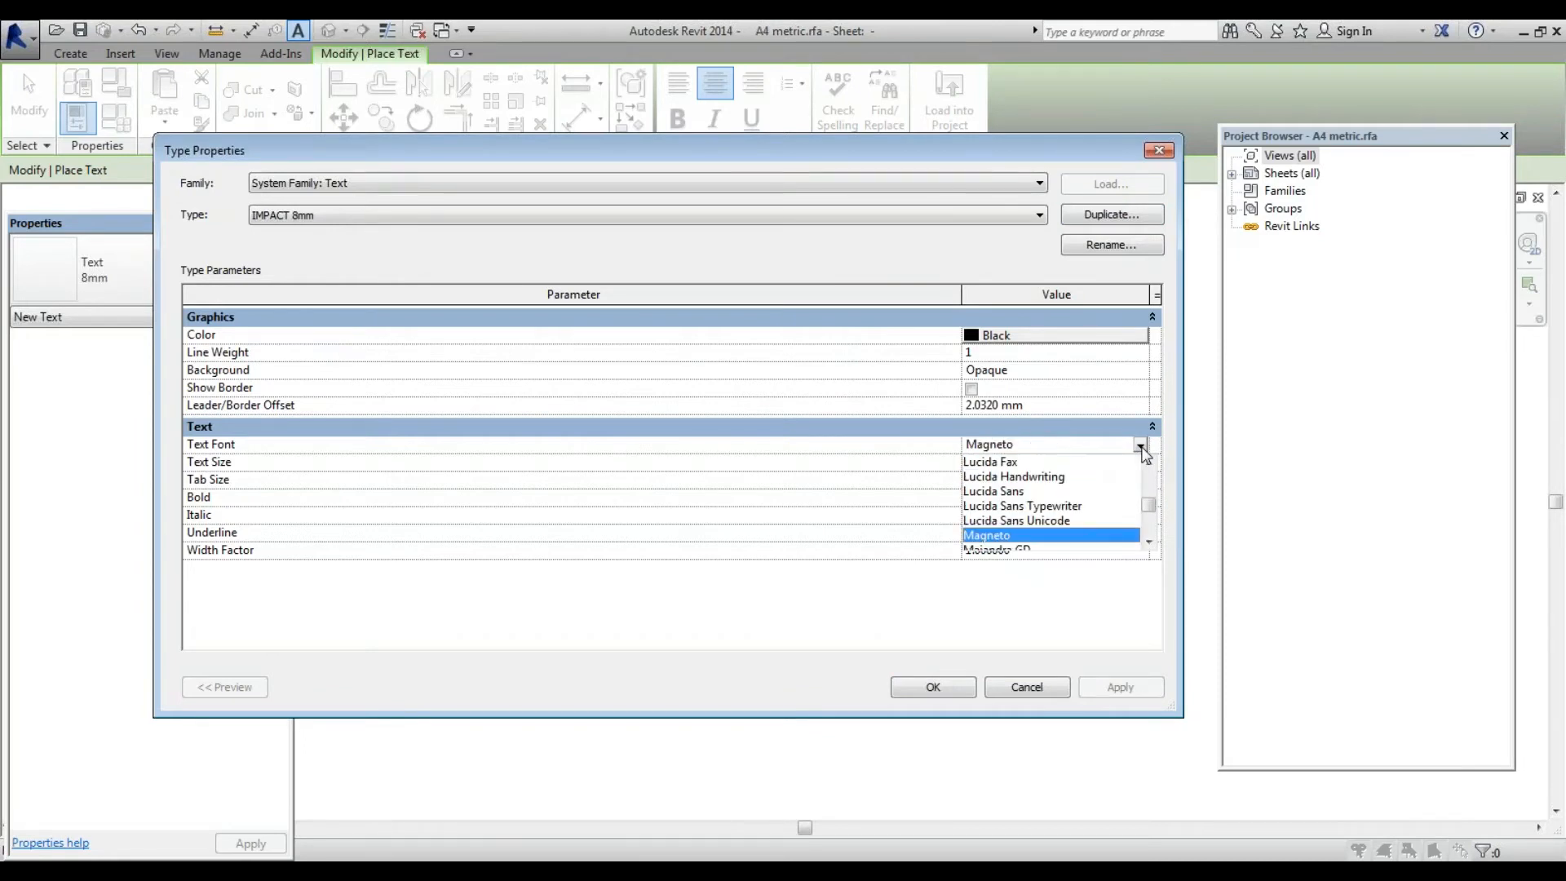
pyautogui.press('i')
pyautogui.press('Down')
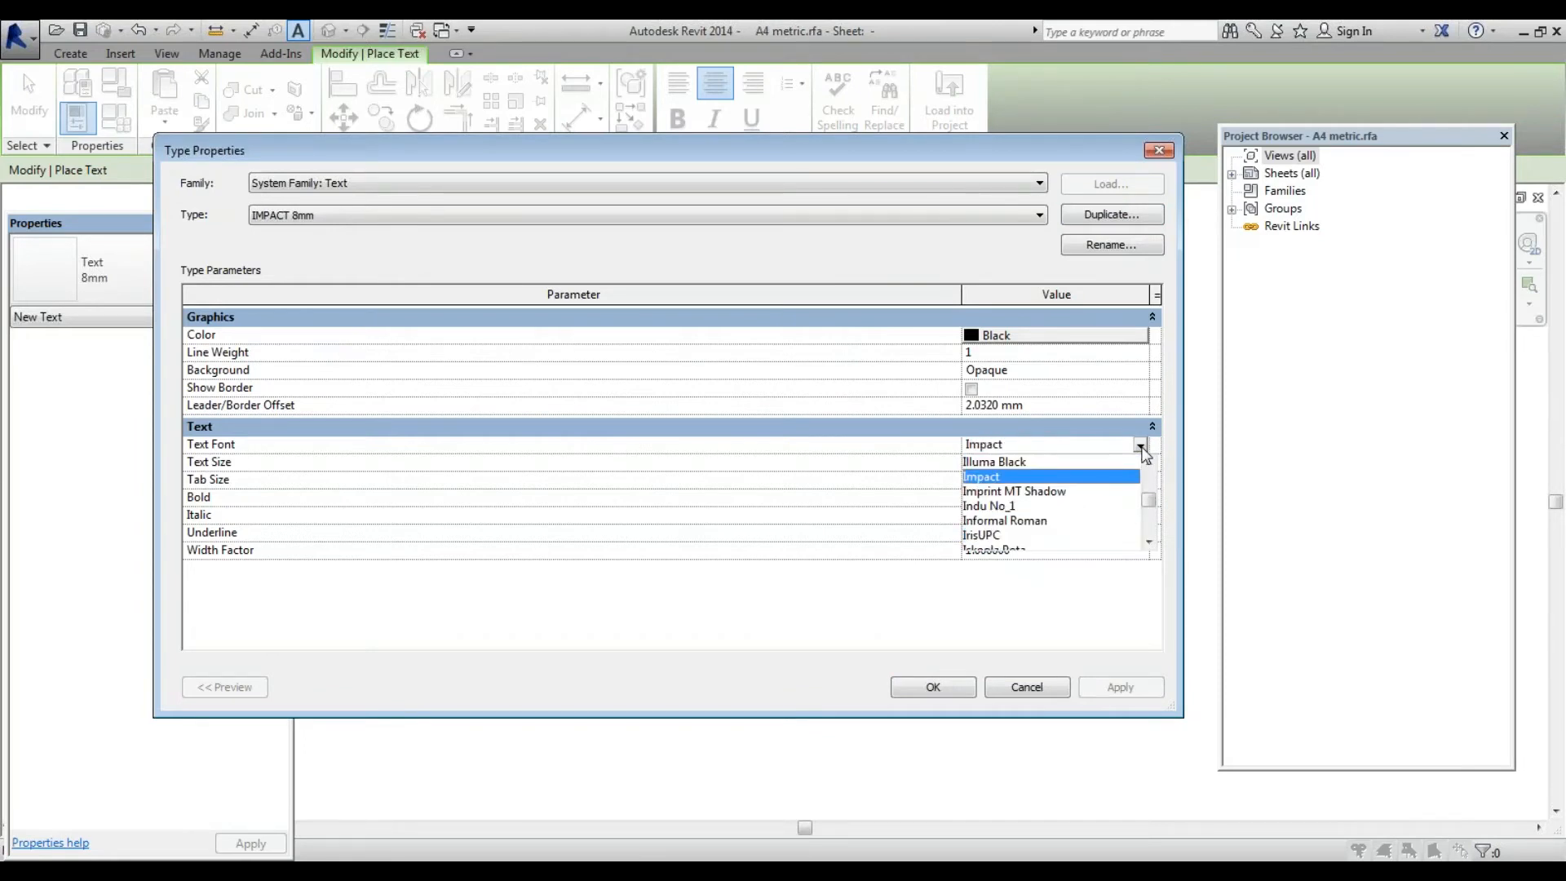
pyautogui.press('Return')
pyautogui.click(932, 687)
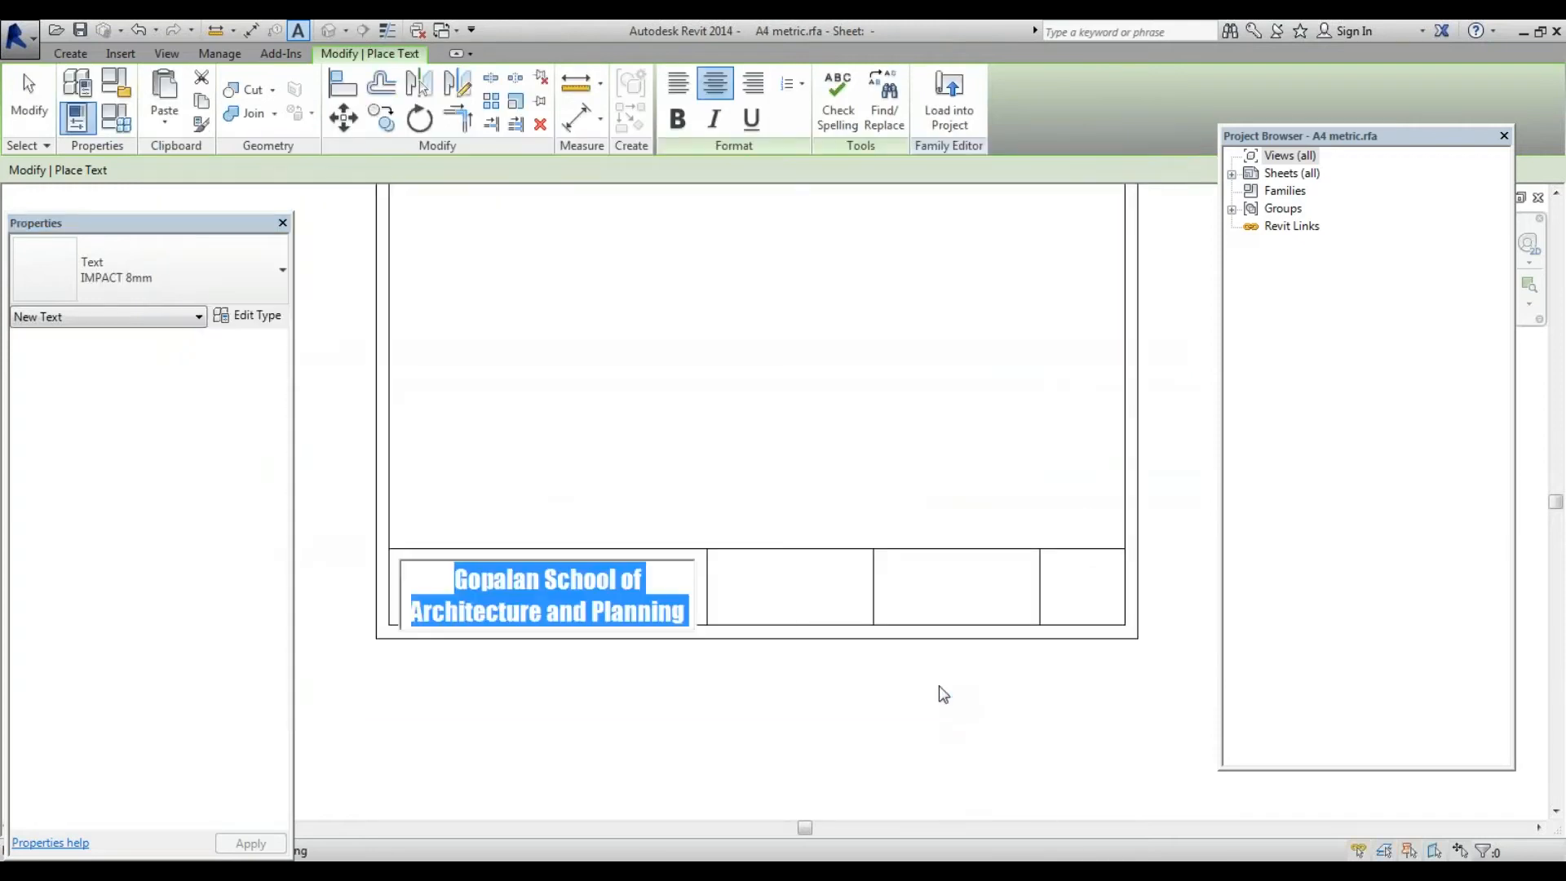
# Finish editing the school name, then move it slightly up and one nudge left within its cell
pyautogui.click(544, 710)
pyautogui.scroll(1, 496, 589)
pyautogui.press('Escape')
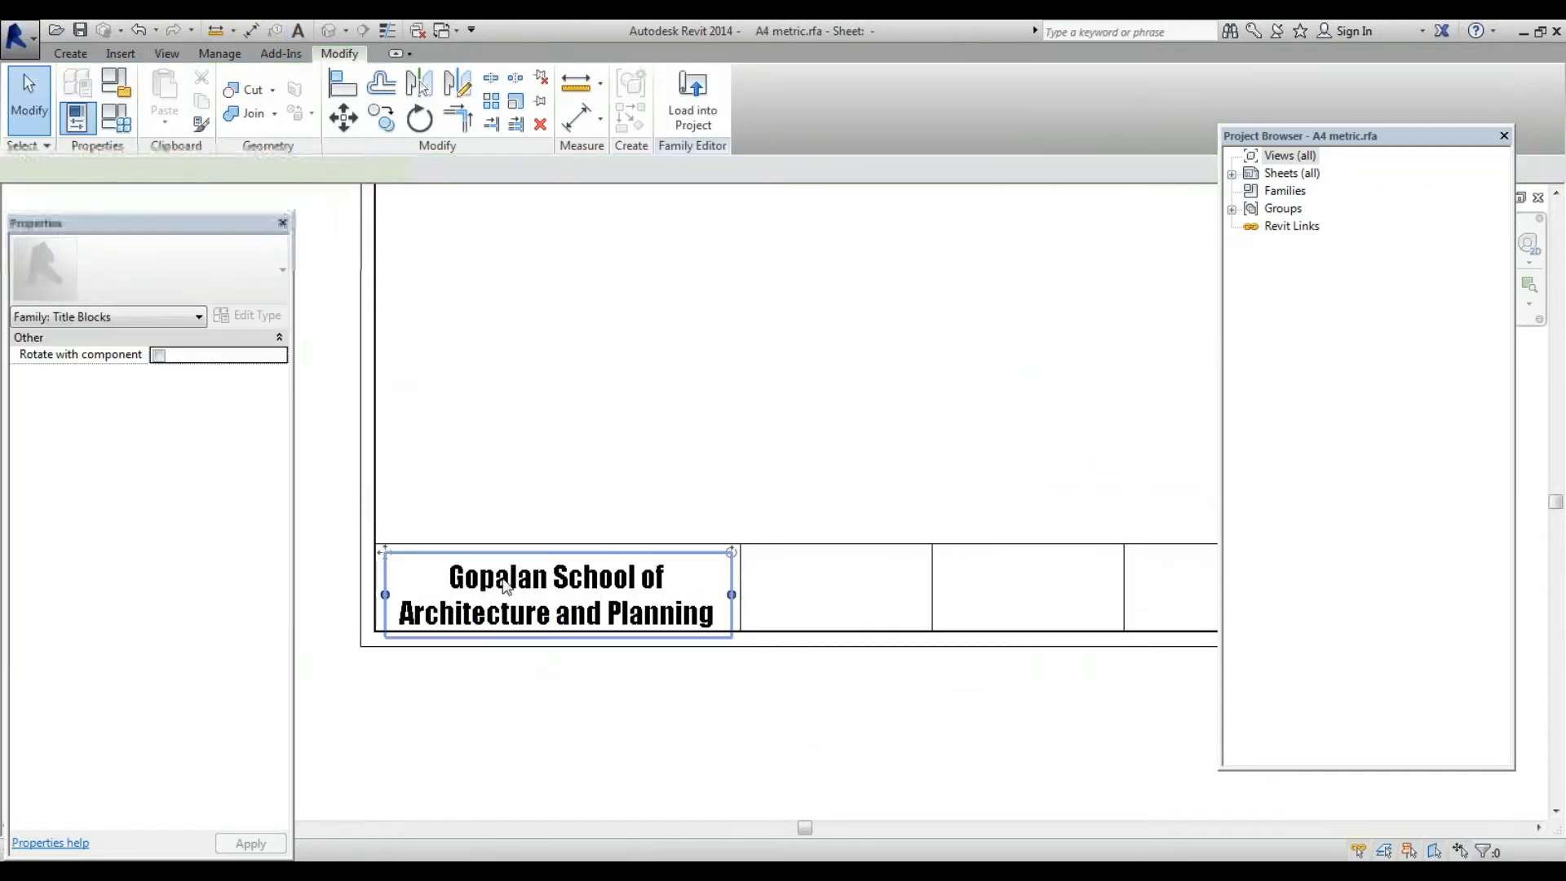
pyautogui.click(504, 585)
pyautogui.scroll(1, 502, 589)
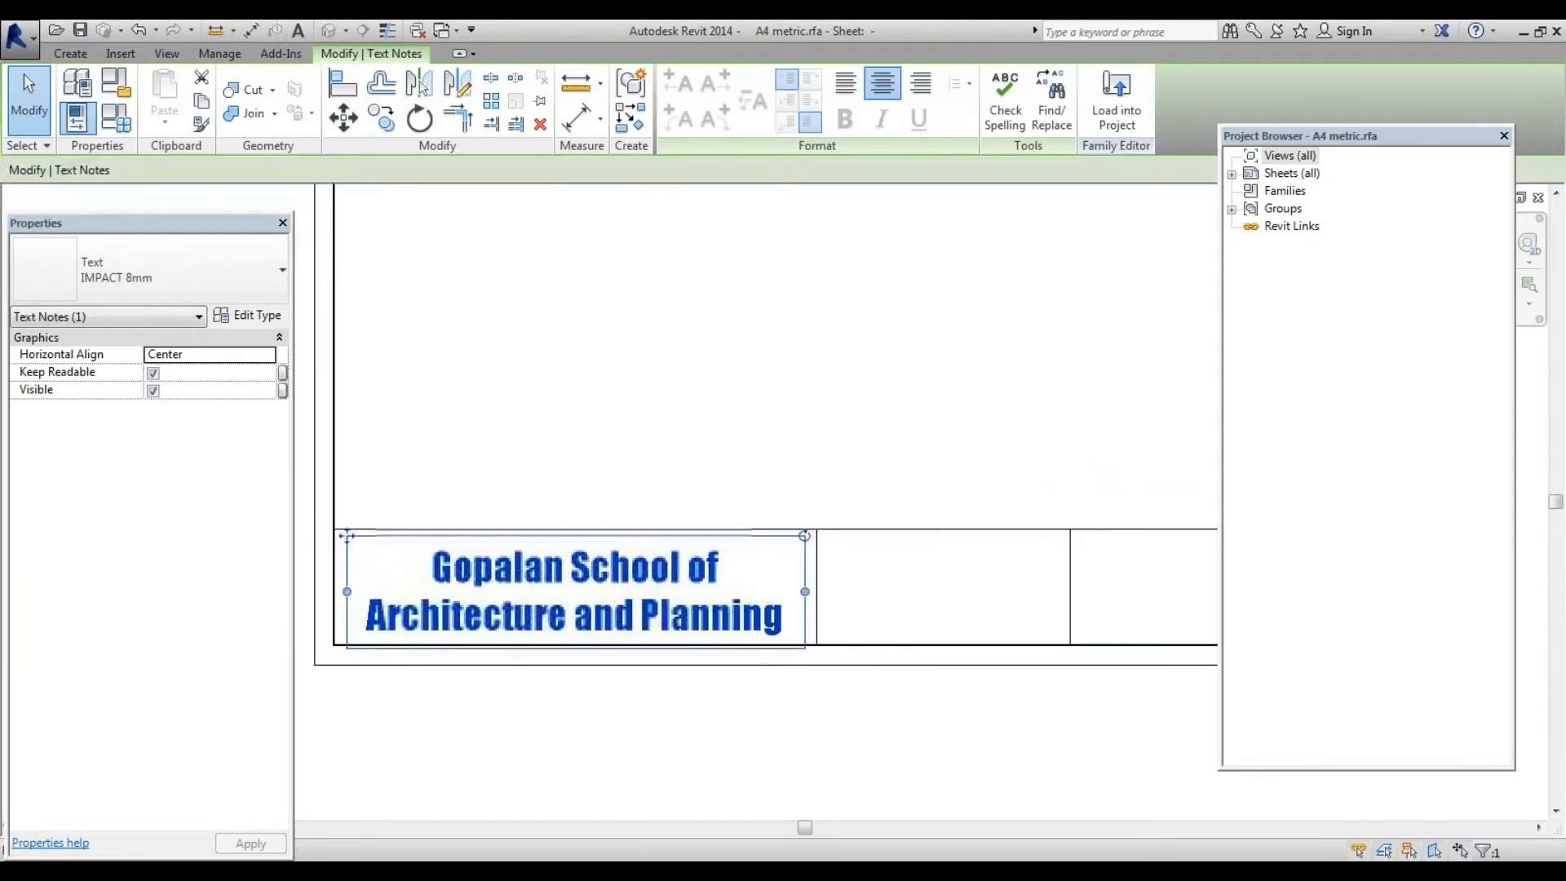
pyautogui.moveTo(346, 536); pyautogui.dragTo(346, 530)
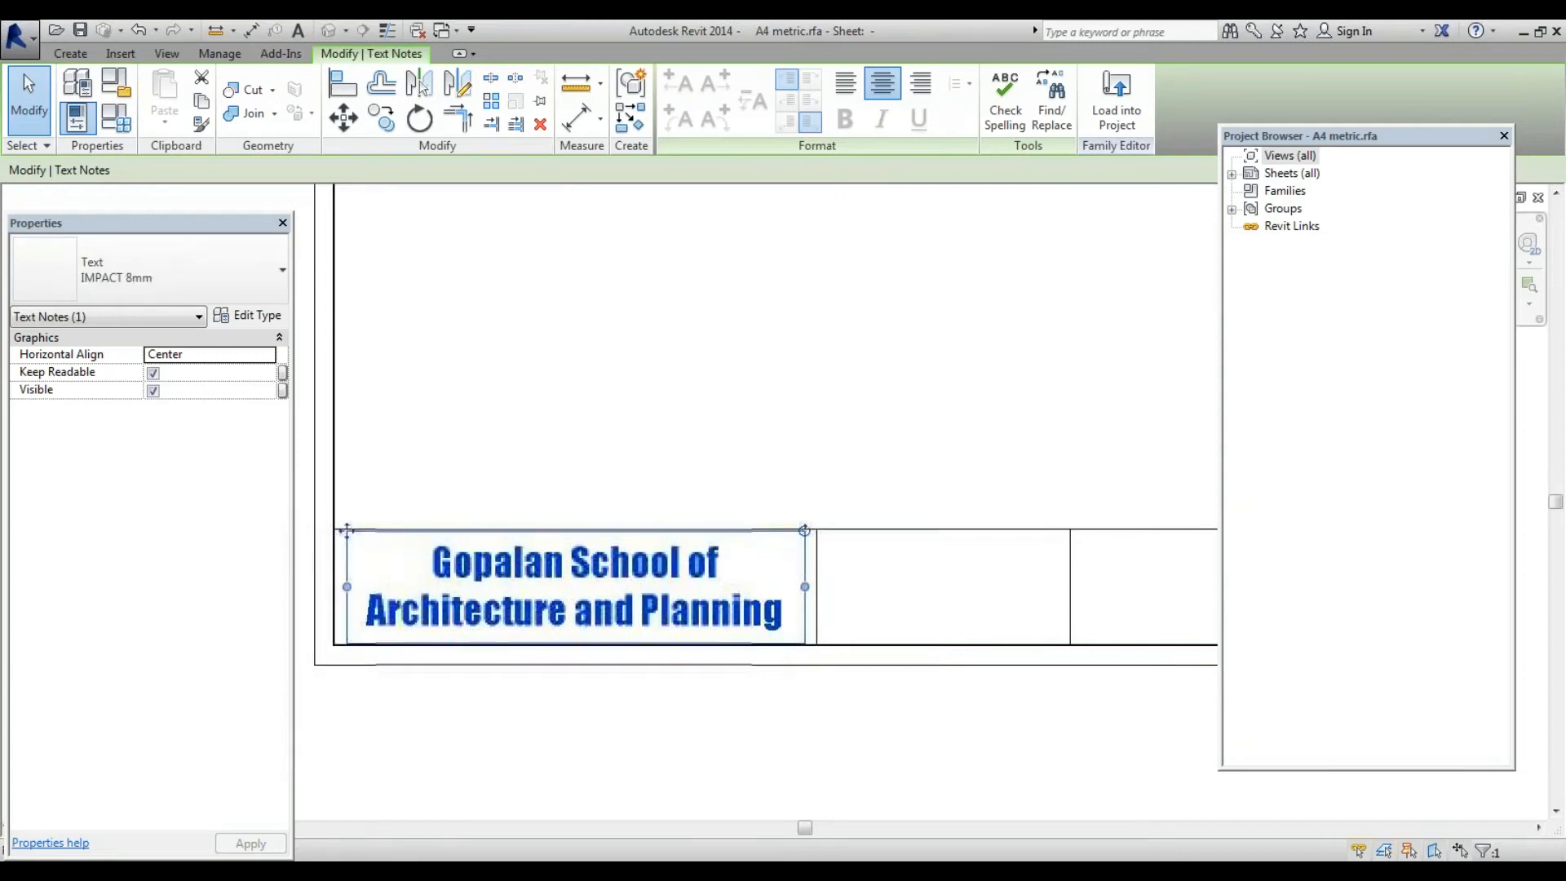
pyautogui.press('Left')
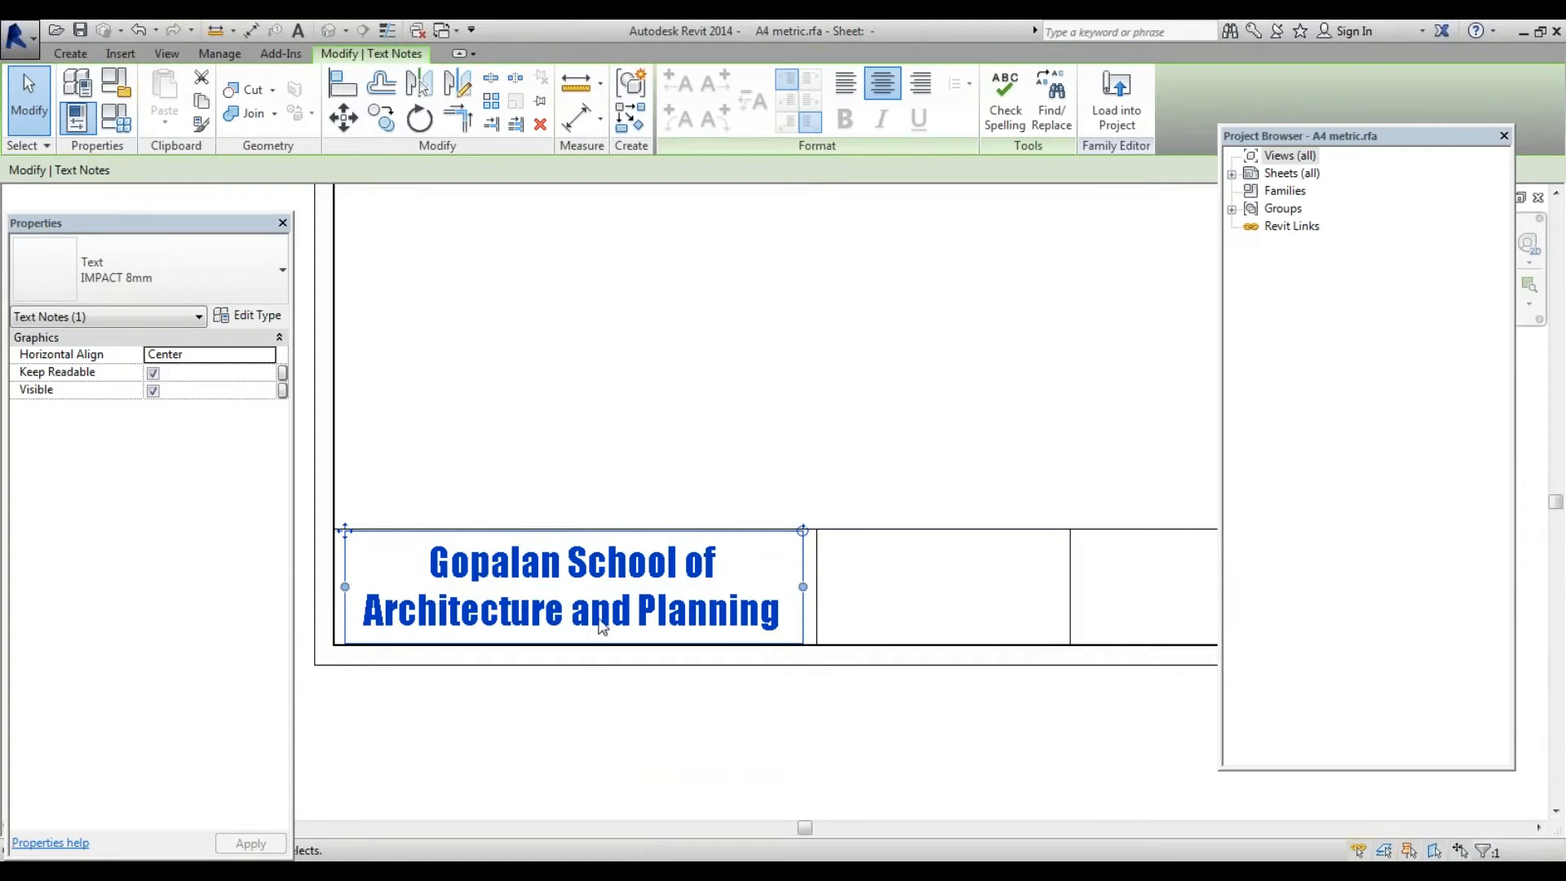
pyautogui.scroll(-3, 604, 623)
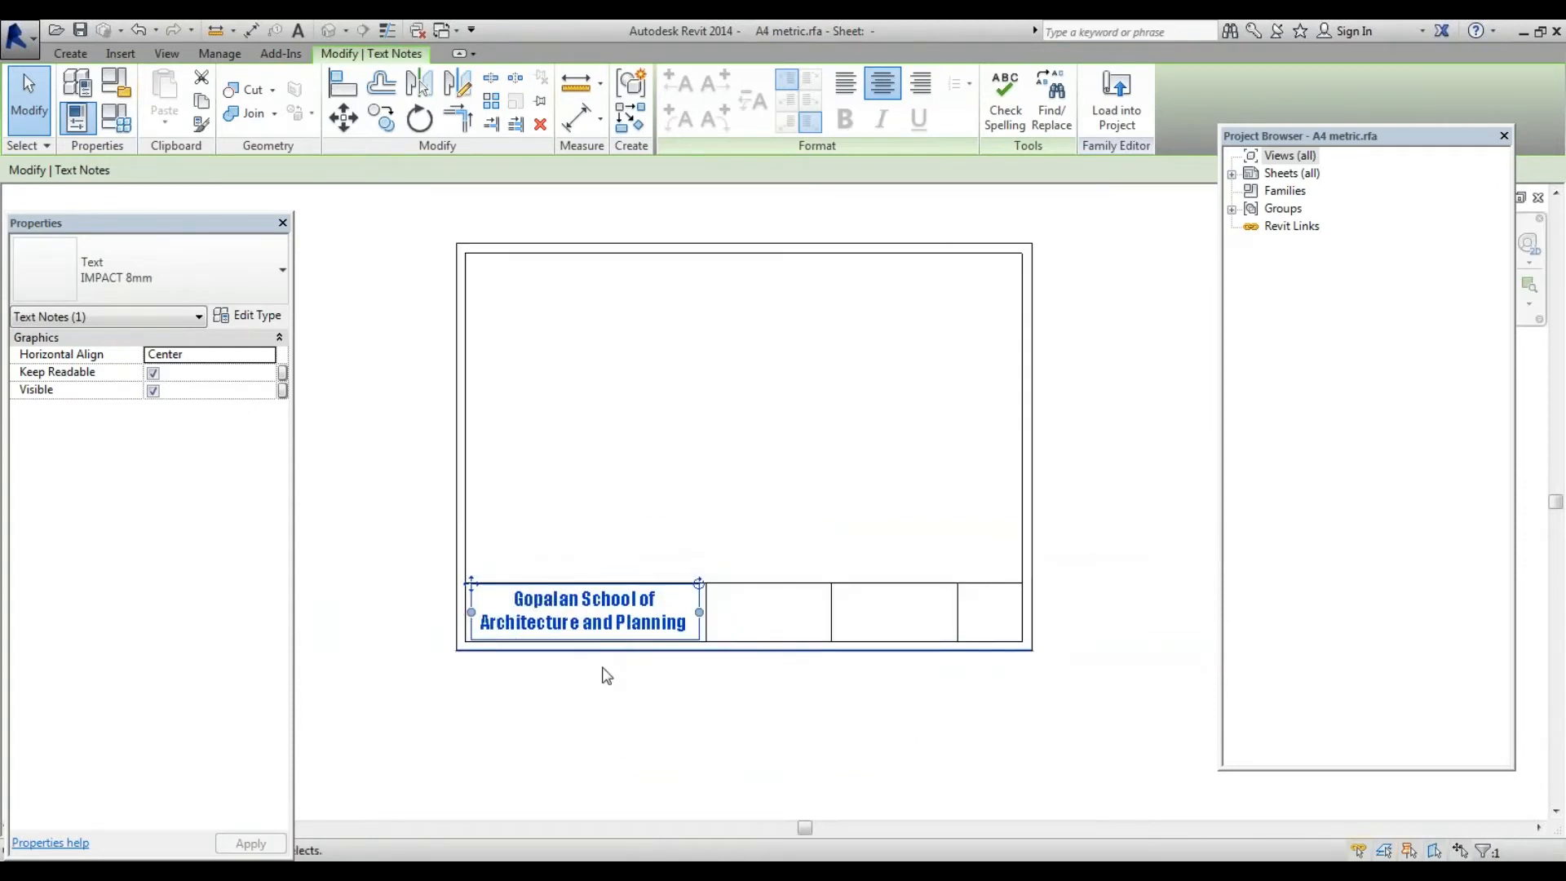
pyautogui.scroll(3, 601, 674)
pyautogui.click(478, 639)
pyautogui.scroll(-4, 477, 645)
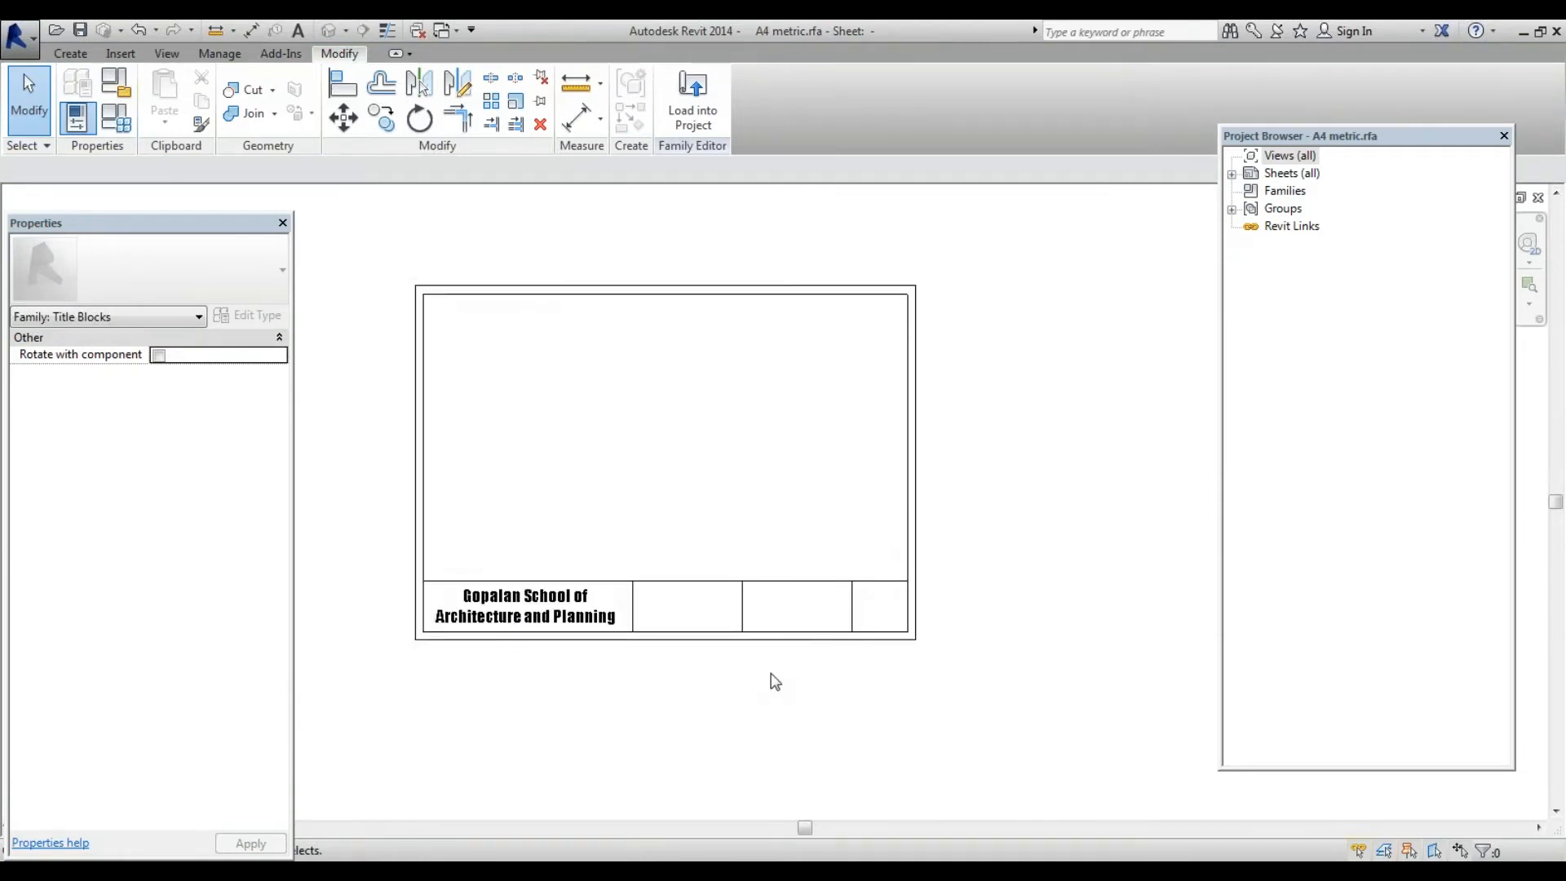
pyautogui.scroll(1, 553, 630)
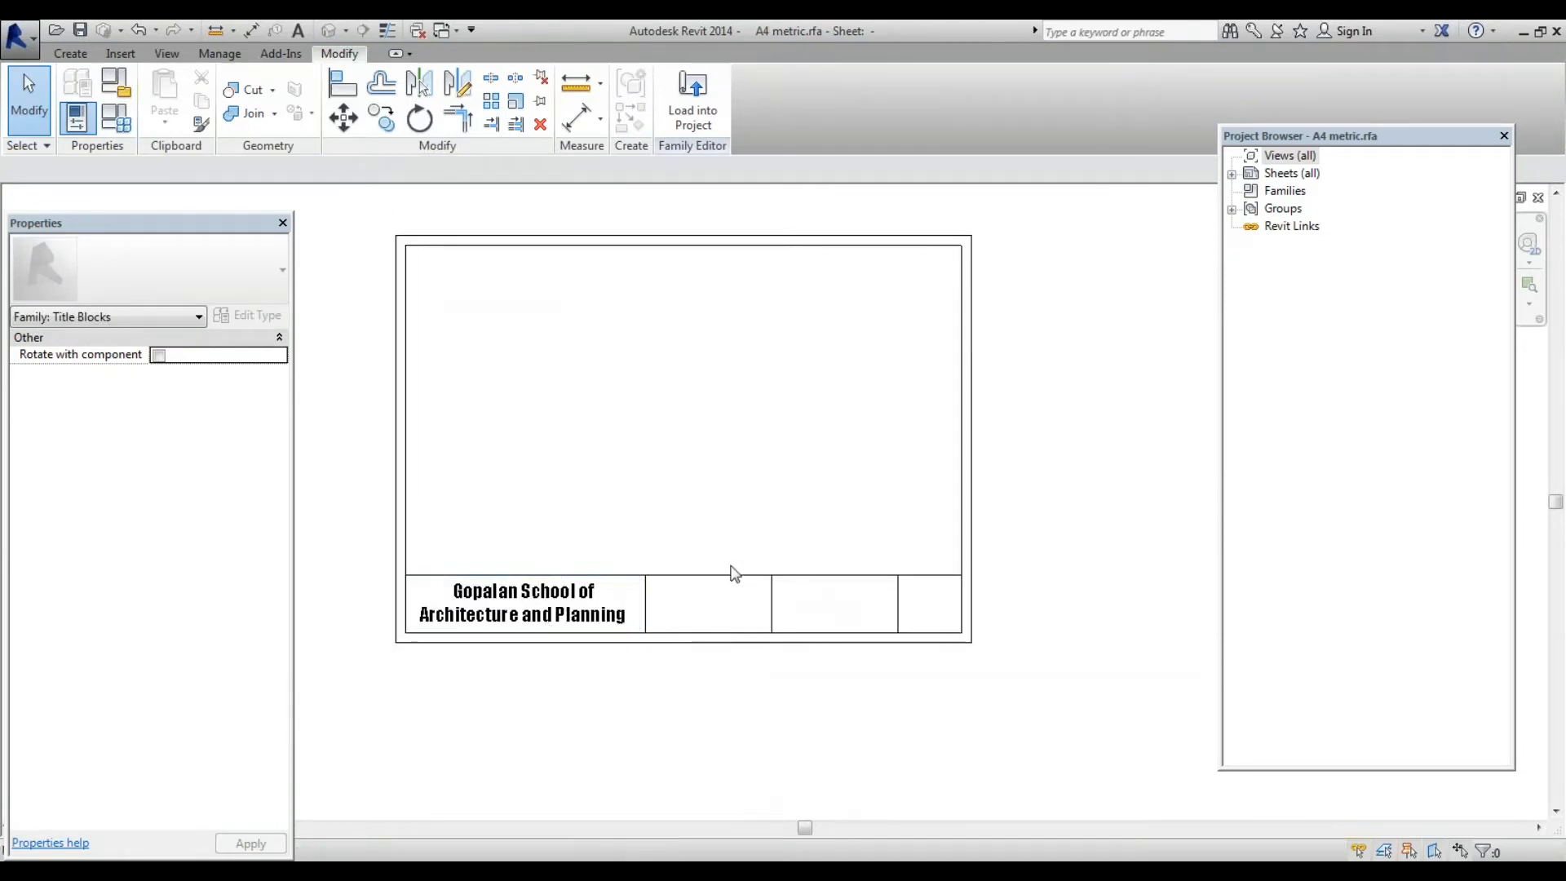
pyautogui.scroll(-1, 795, 611)
pyautogui.scroll(1, 688, 595)
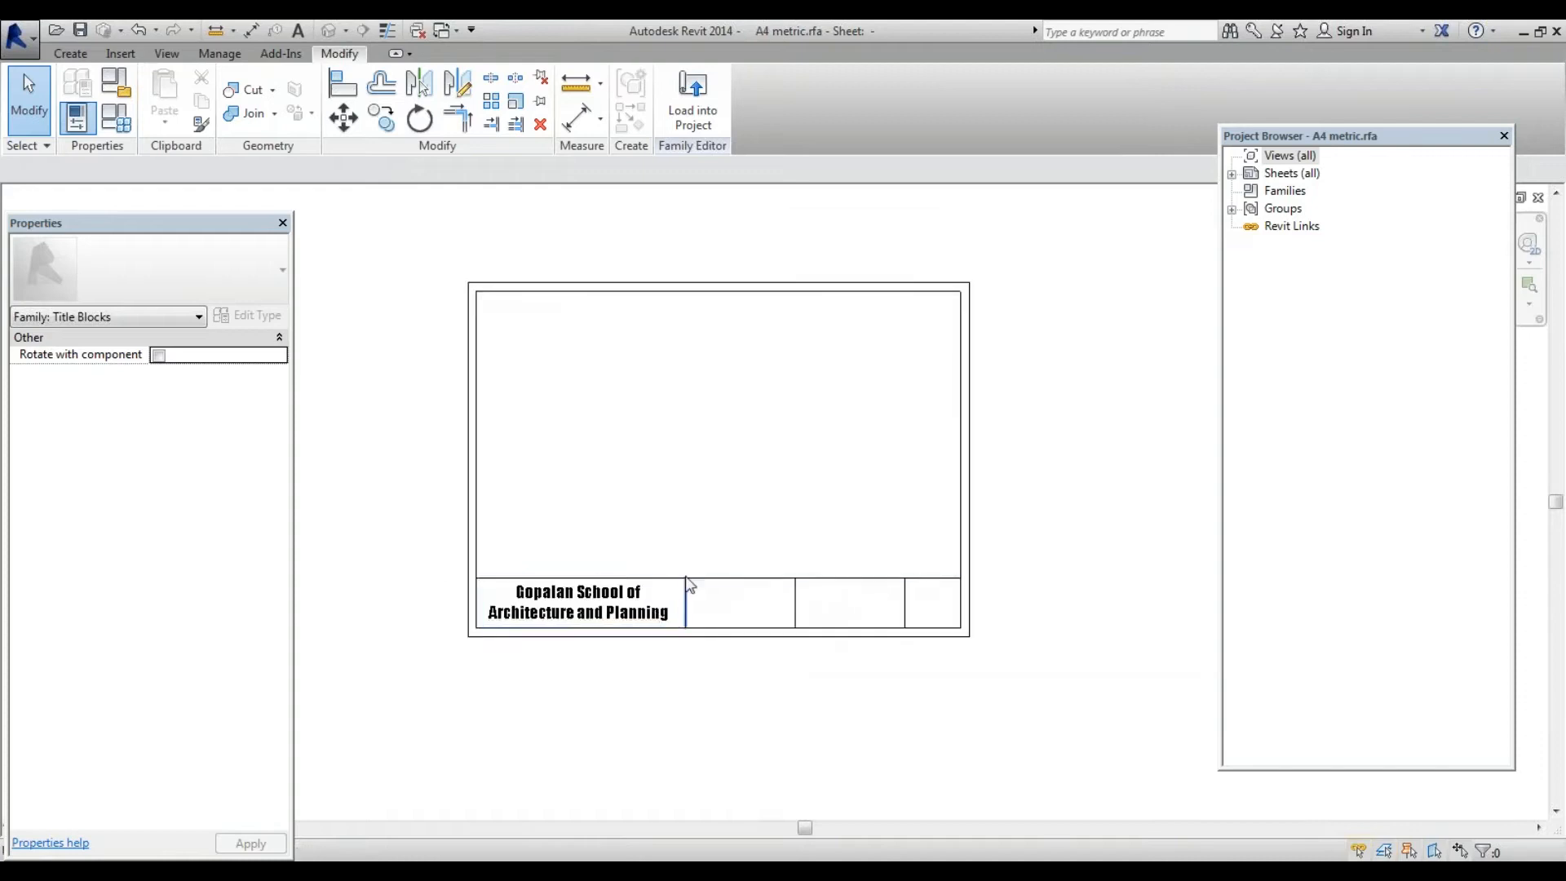
# Start a 5 mm text note with a box drawn in the title strip's second cell
pyautogui.click(80, 53)
pyautogui.click(738, 94)
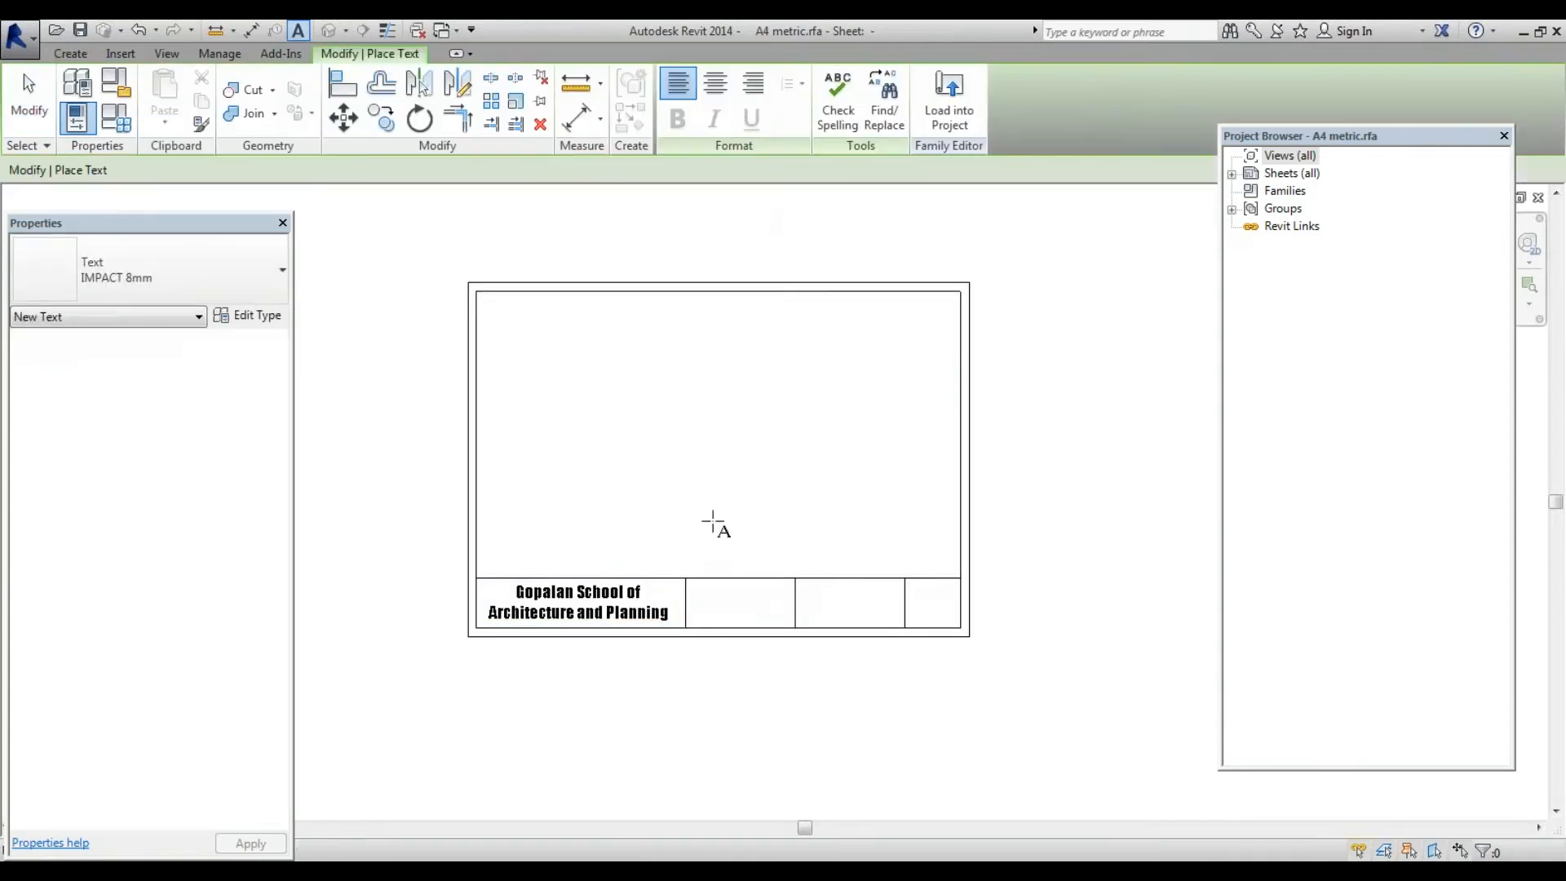
pyautogui.click(221, 272)
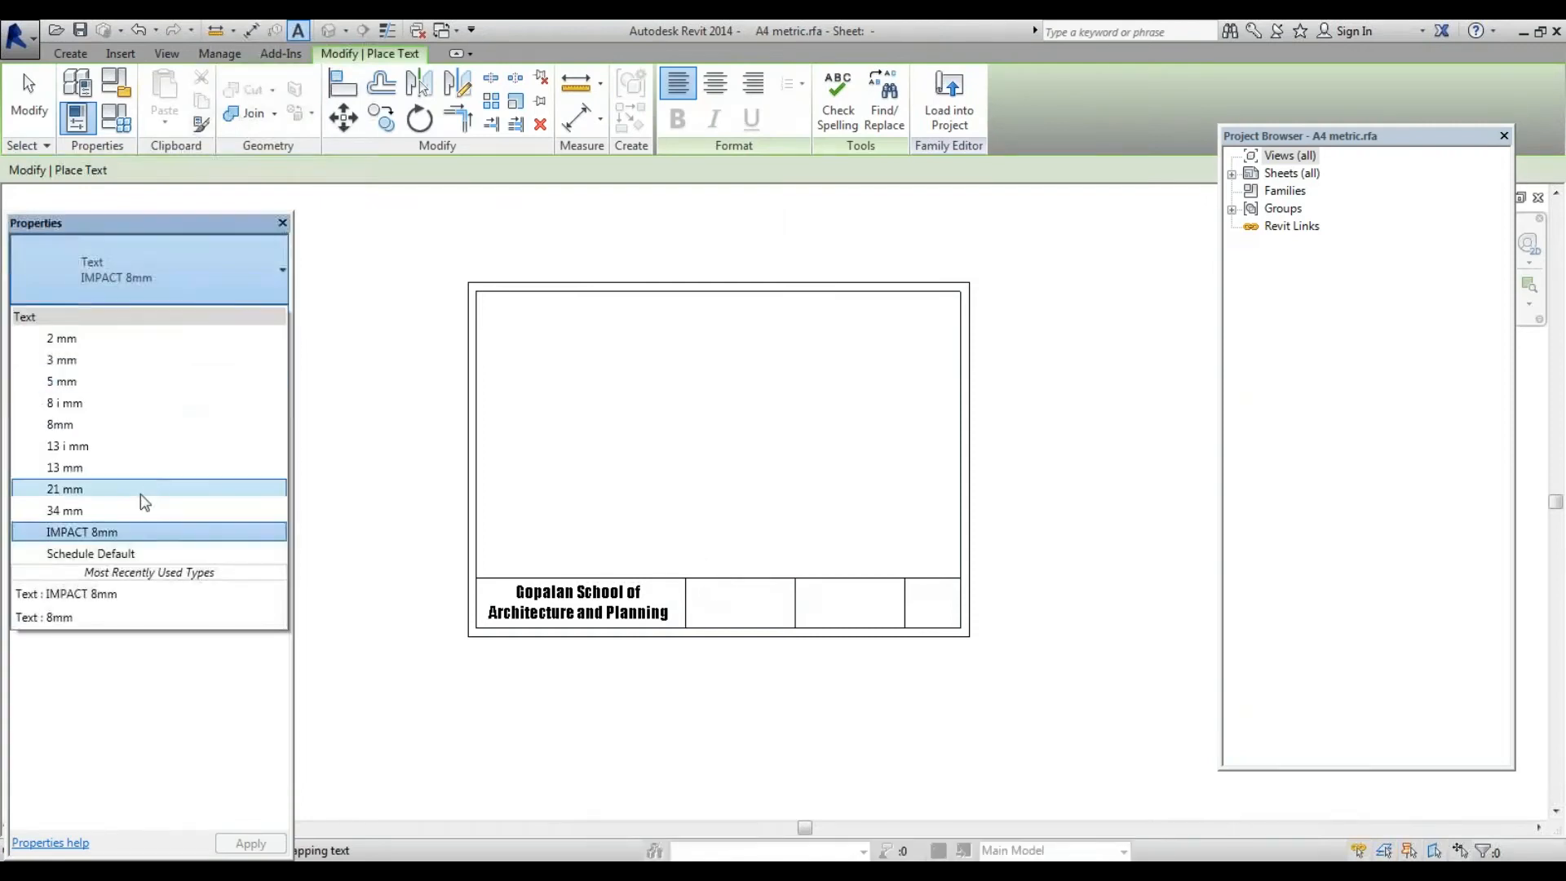
pyautogui.click(111, 386)
pyautogui.scroll(2, 767, 638)
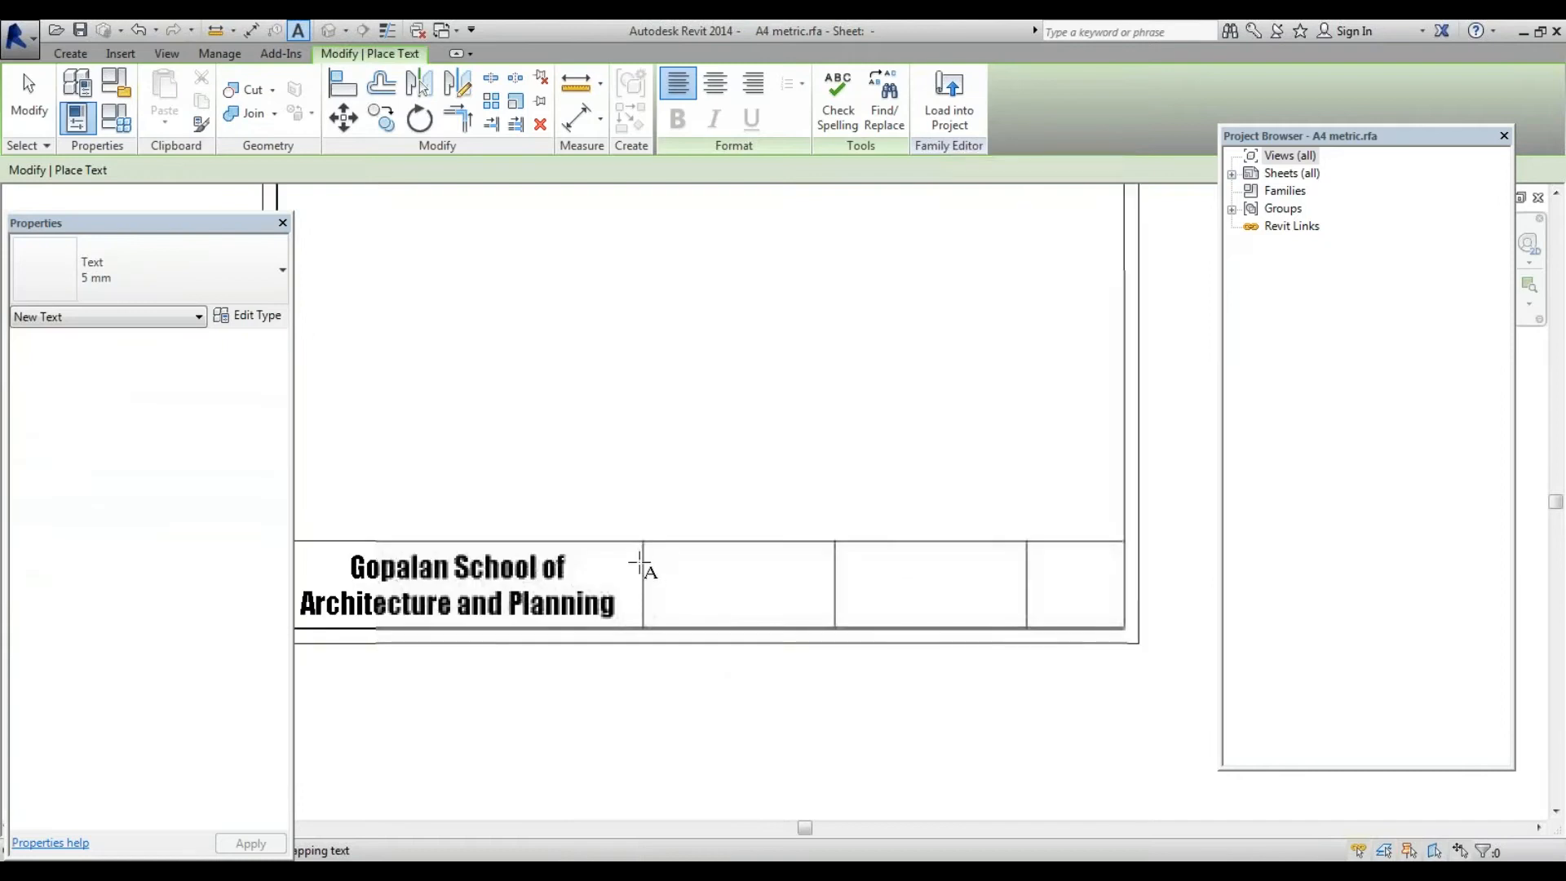
pyautogui.moveTo(660, 555); pyautogui.dragTo(821, 597)
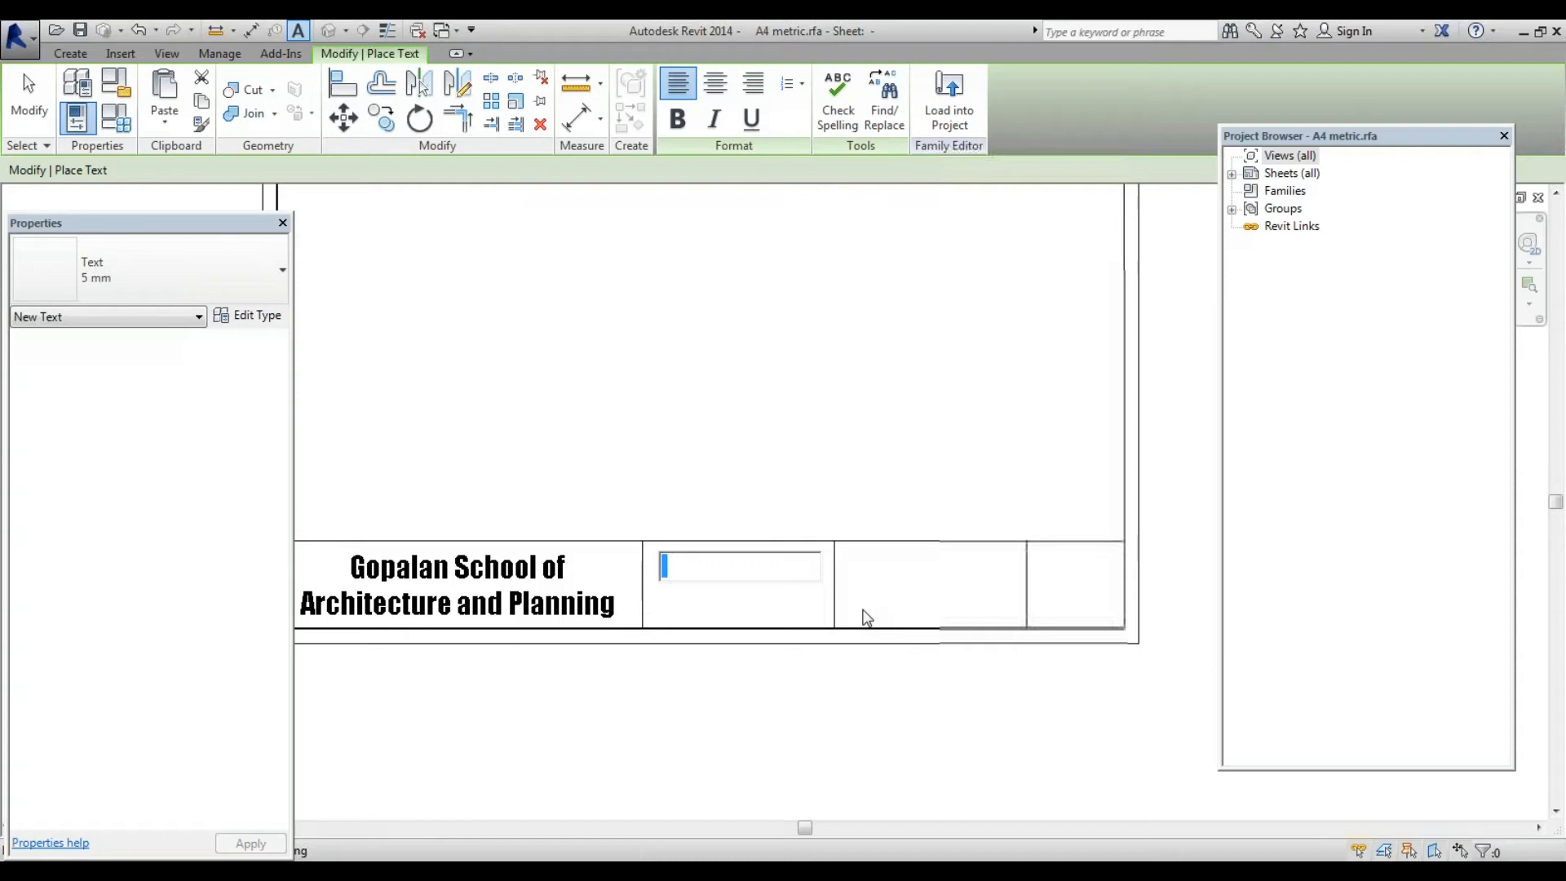
# Enter 'USN :' as the text note in the cell next to the school name
pyautogui.write('US')
pyautogui.write('N ?')
pyautogui.click(29, 98)
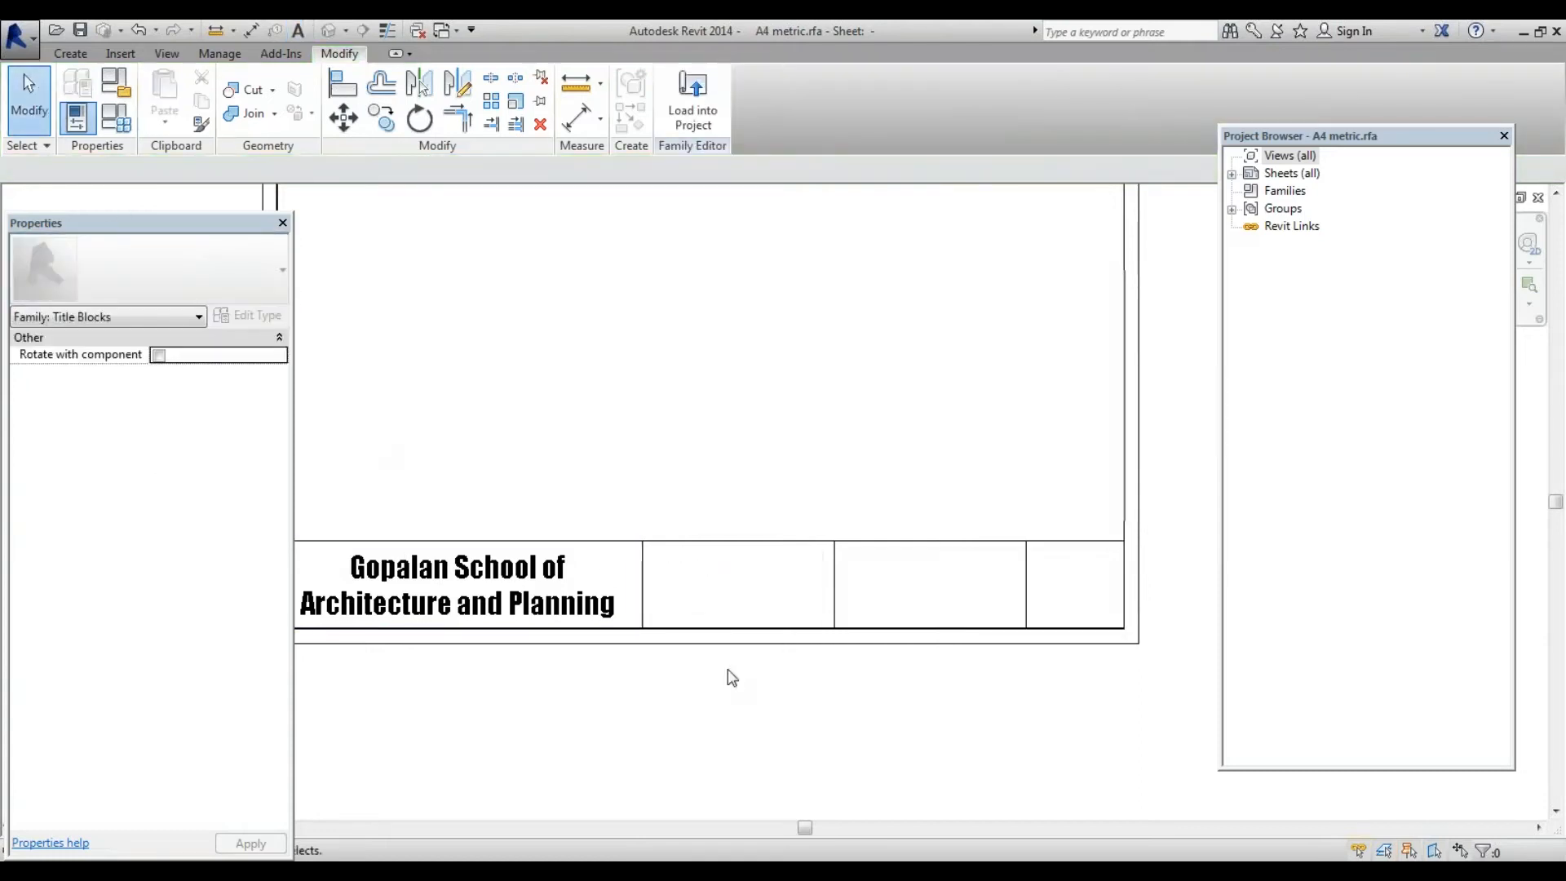
pyautogui.click(698, 560)
# Try the 8mm text type on the USN label, then set it back to Text 5 mm
pyautogui.scroll(2, 678, 577)
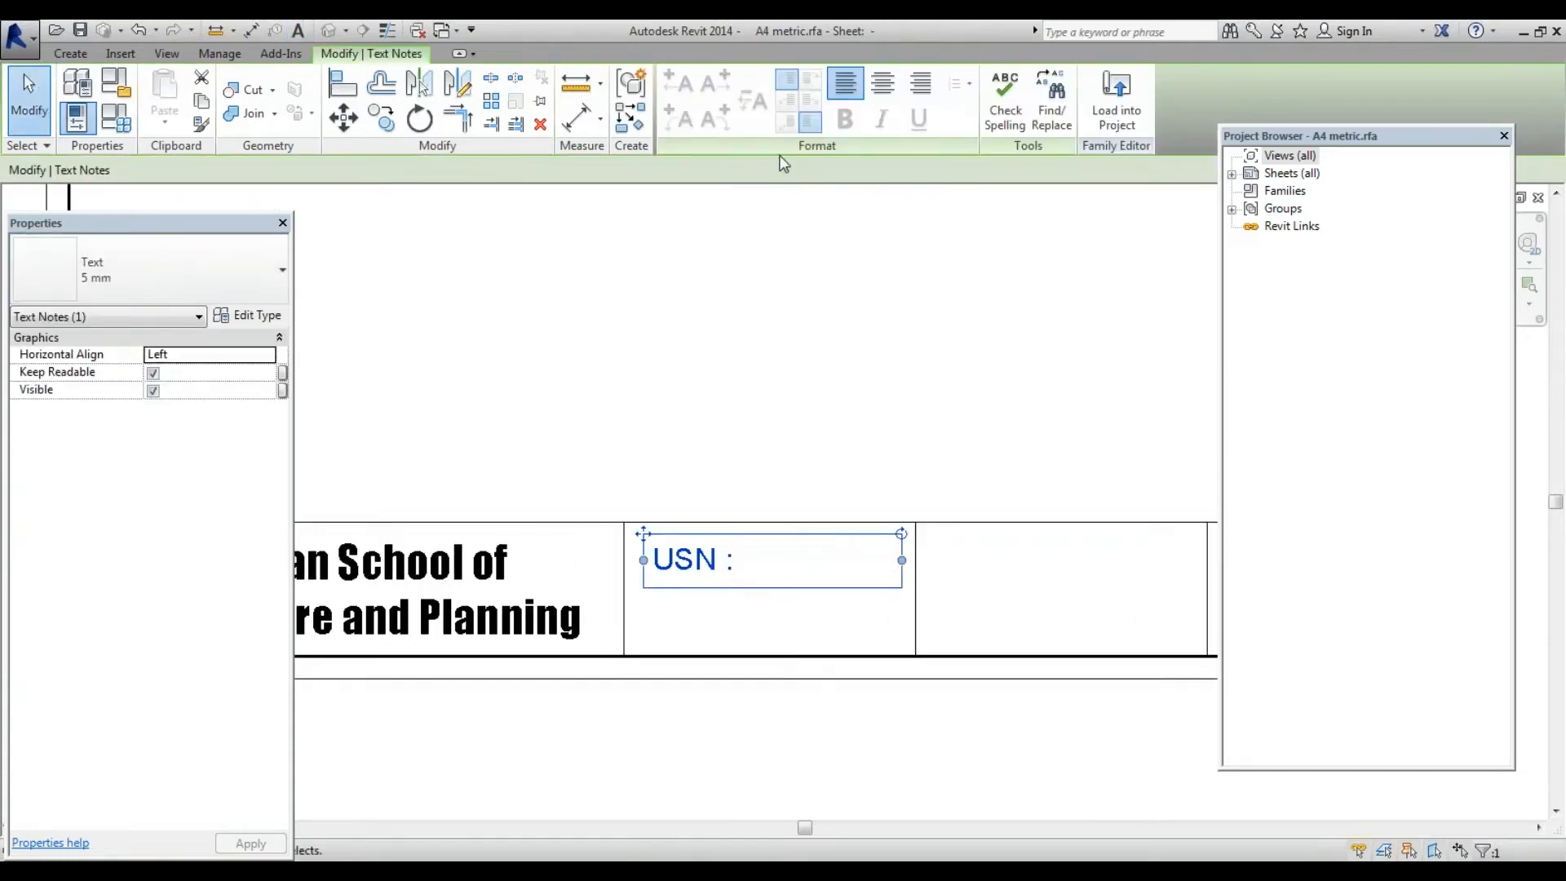
pyautogui.click(82, 54)
pyautogui.click(183, 274)
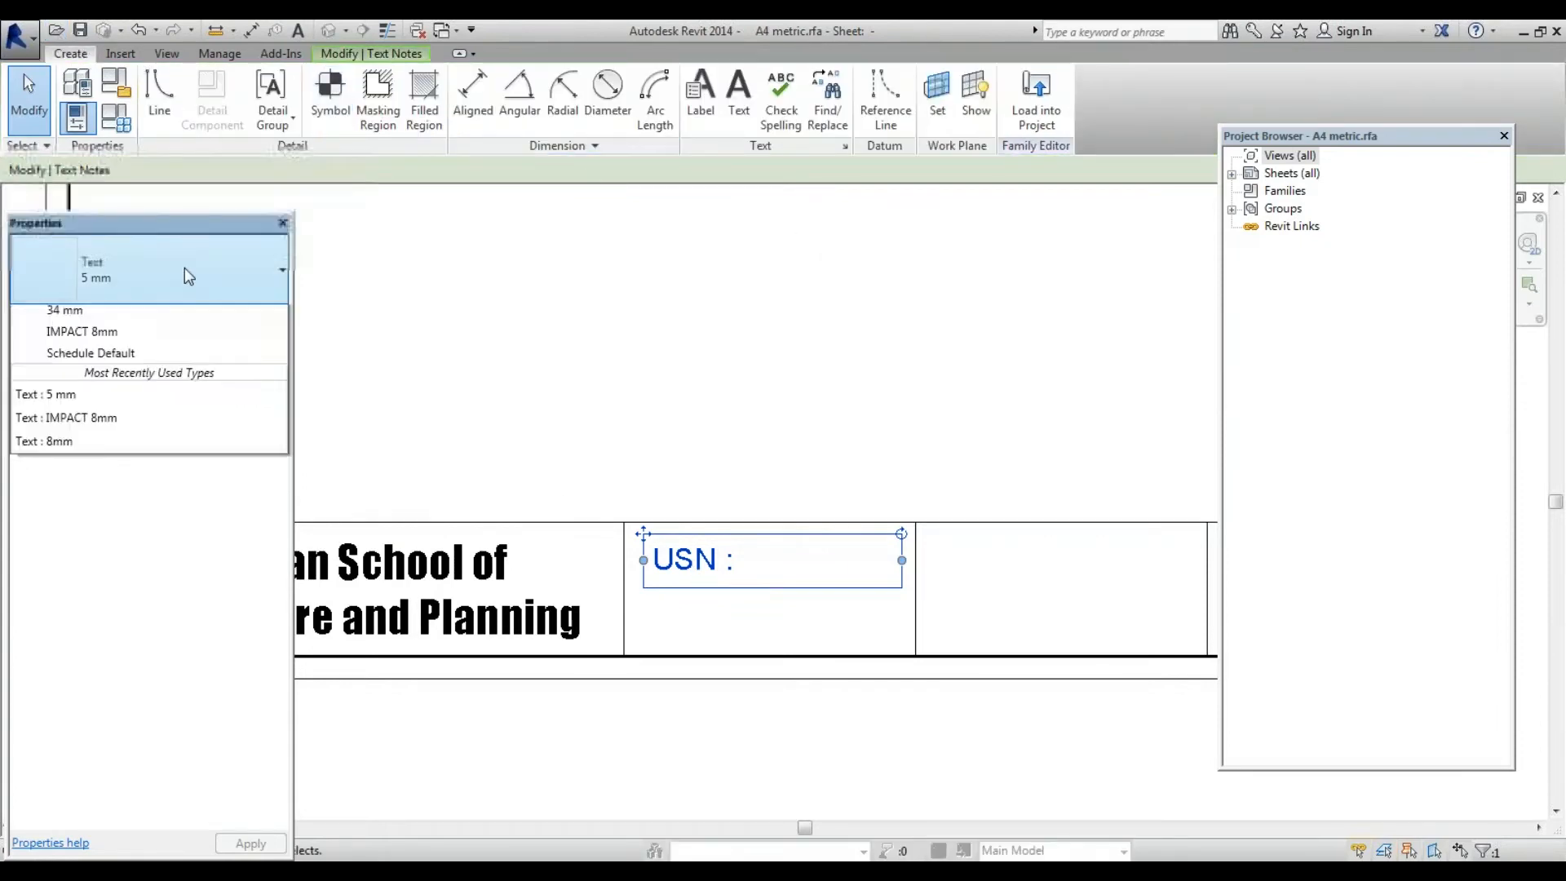
pyautogui.click(107, 424)
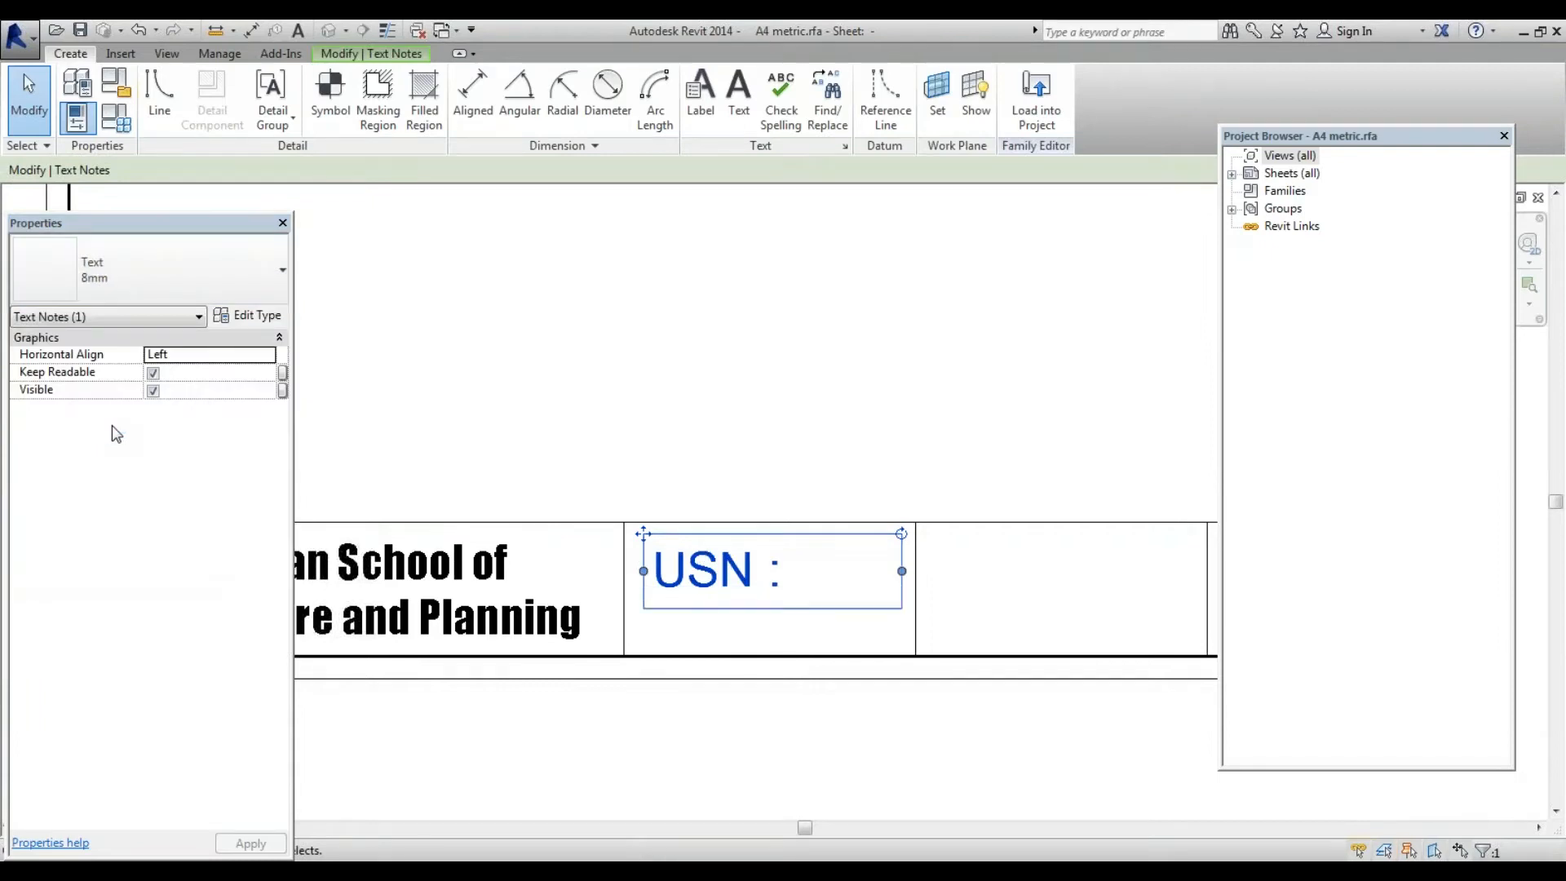
pyautogui.click(140, 279)
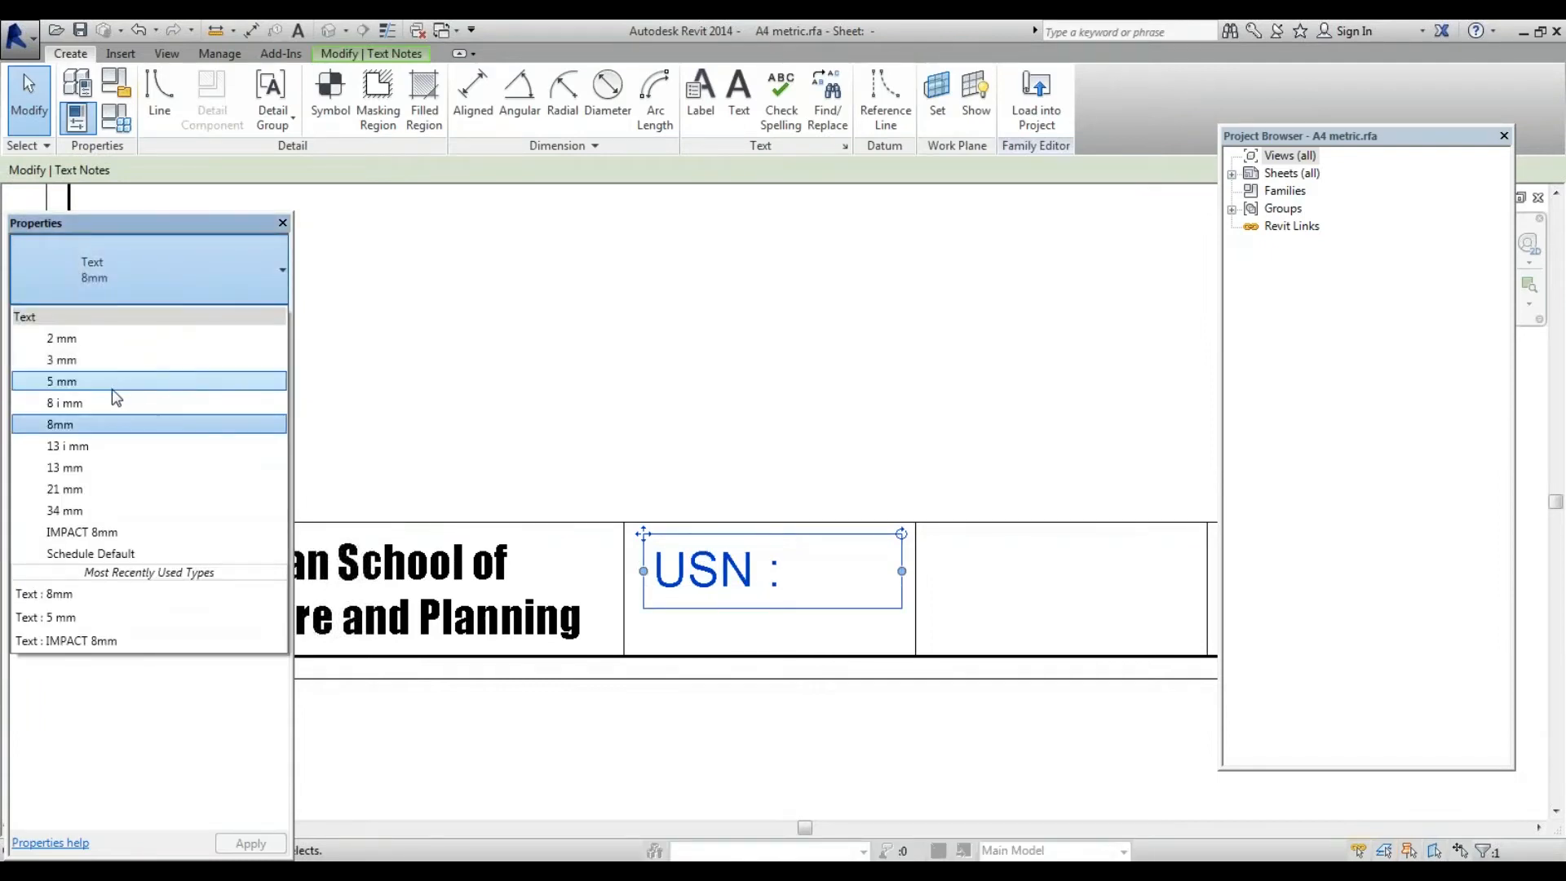
pyautogui.click(124, 381)
pyautogui.click(688, 437)
pyautogui.scroll(-1, 818, 544)
pyautogui.scroll(-1, 819, 544)
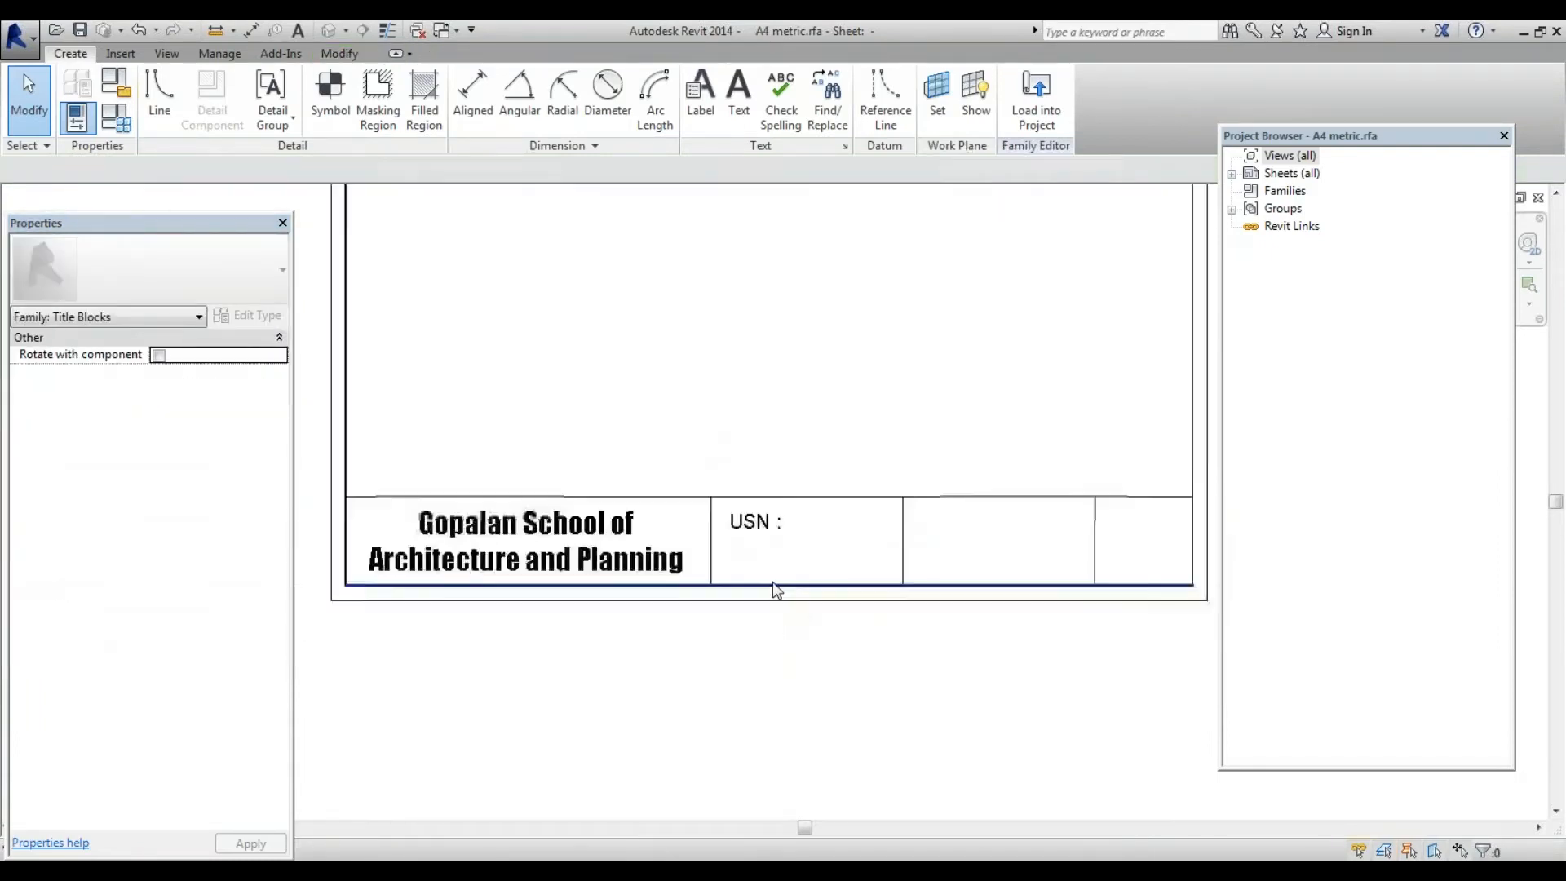
pyautogui.scroll(2, 771, 571)
# Copy the 'USN :' label to a spot 15 directly below it
pyautogui.click(762, 521)
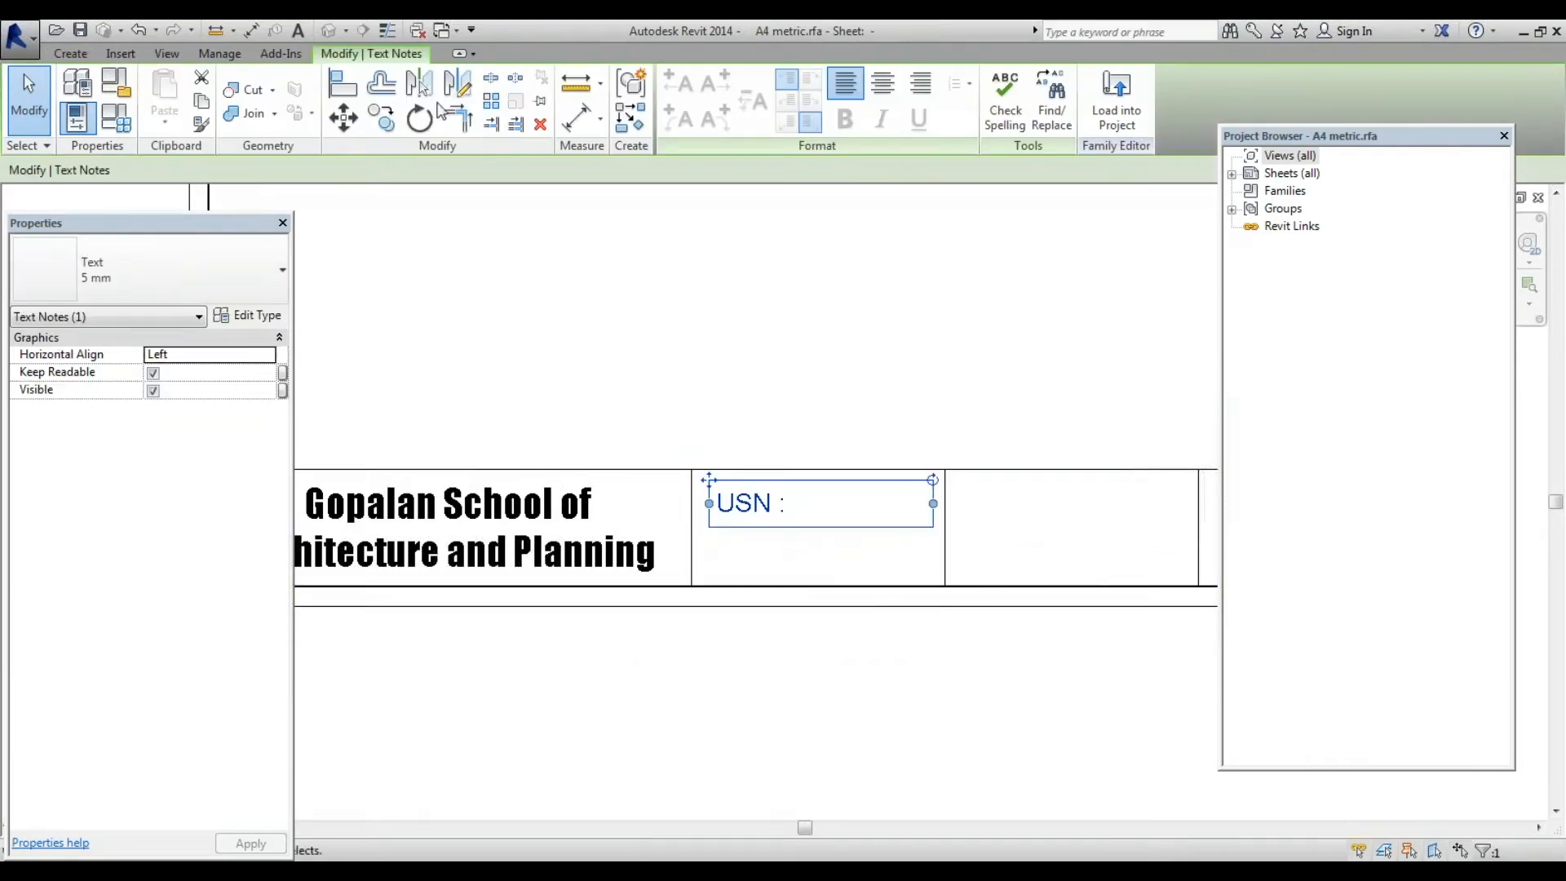
pyautogui.click(381, 119)
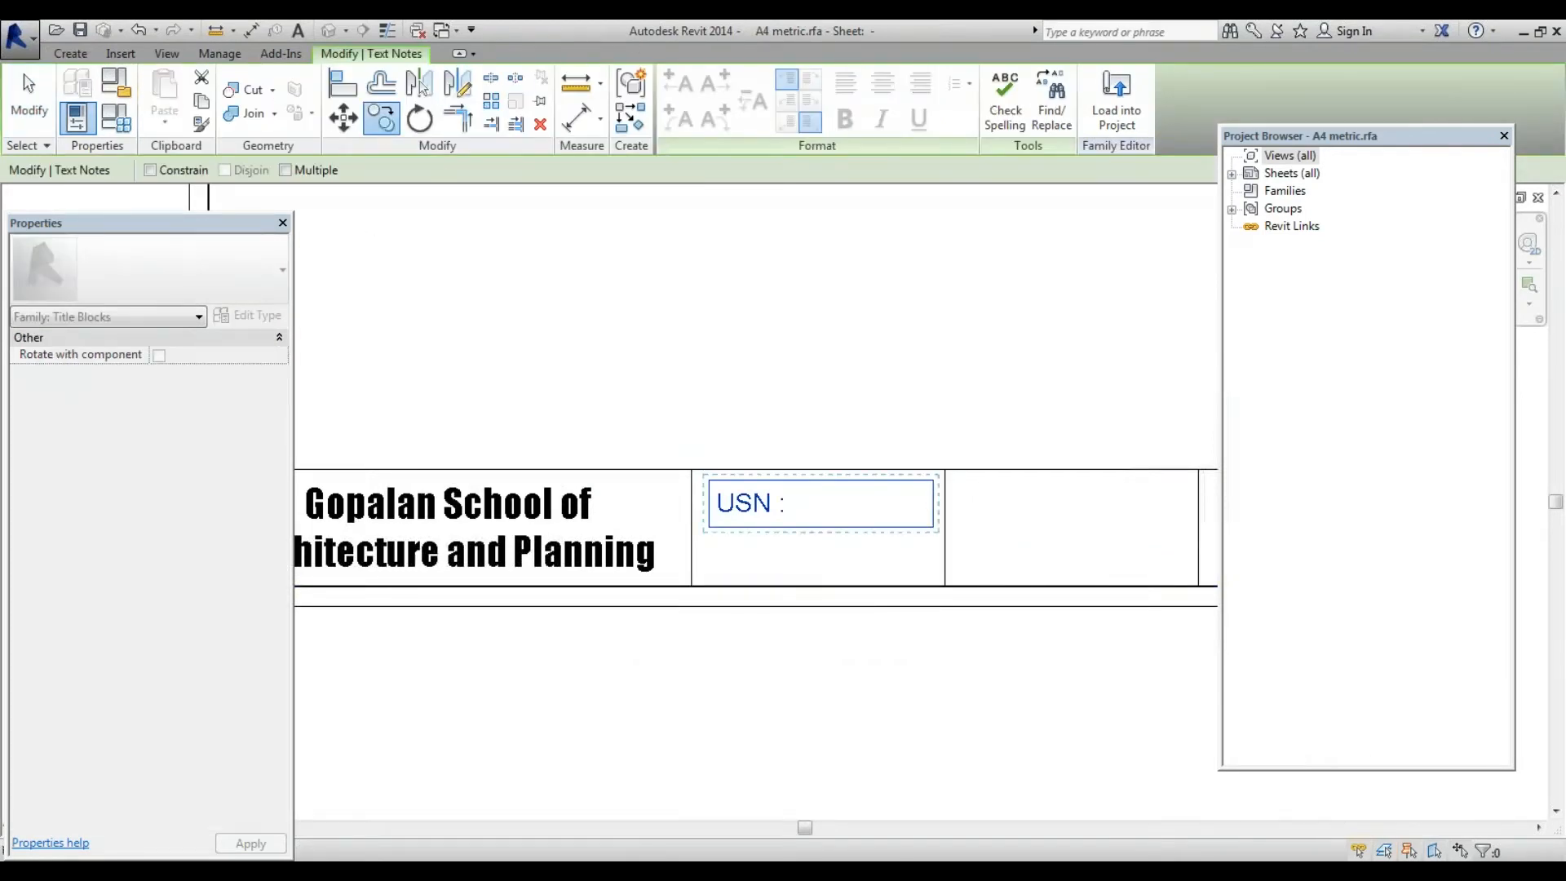
pyautogui.click(691, 529)
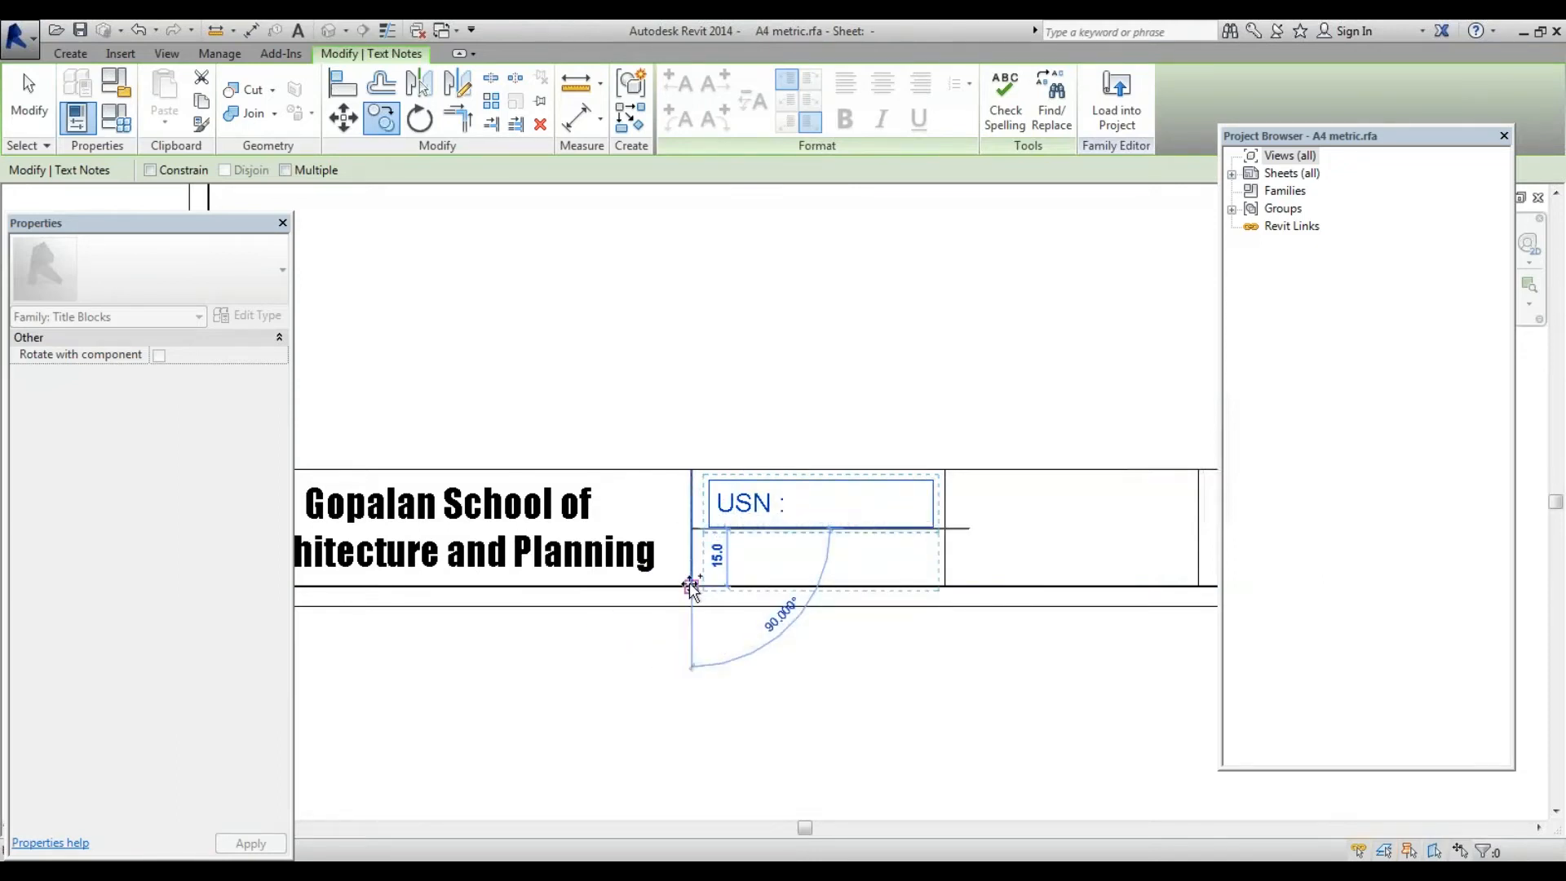
pyautogui.click(691, 586)
pyautogui.scroll(2, 786, 577)
pyautogui.press('Escape')
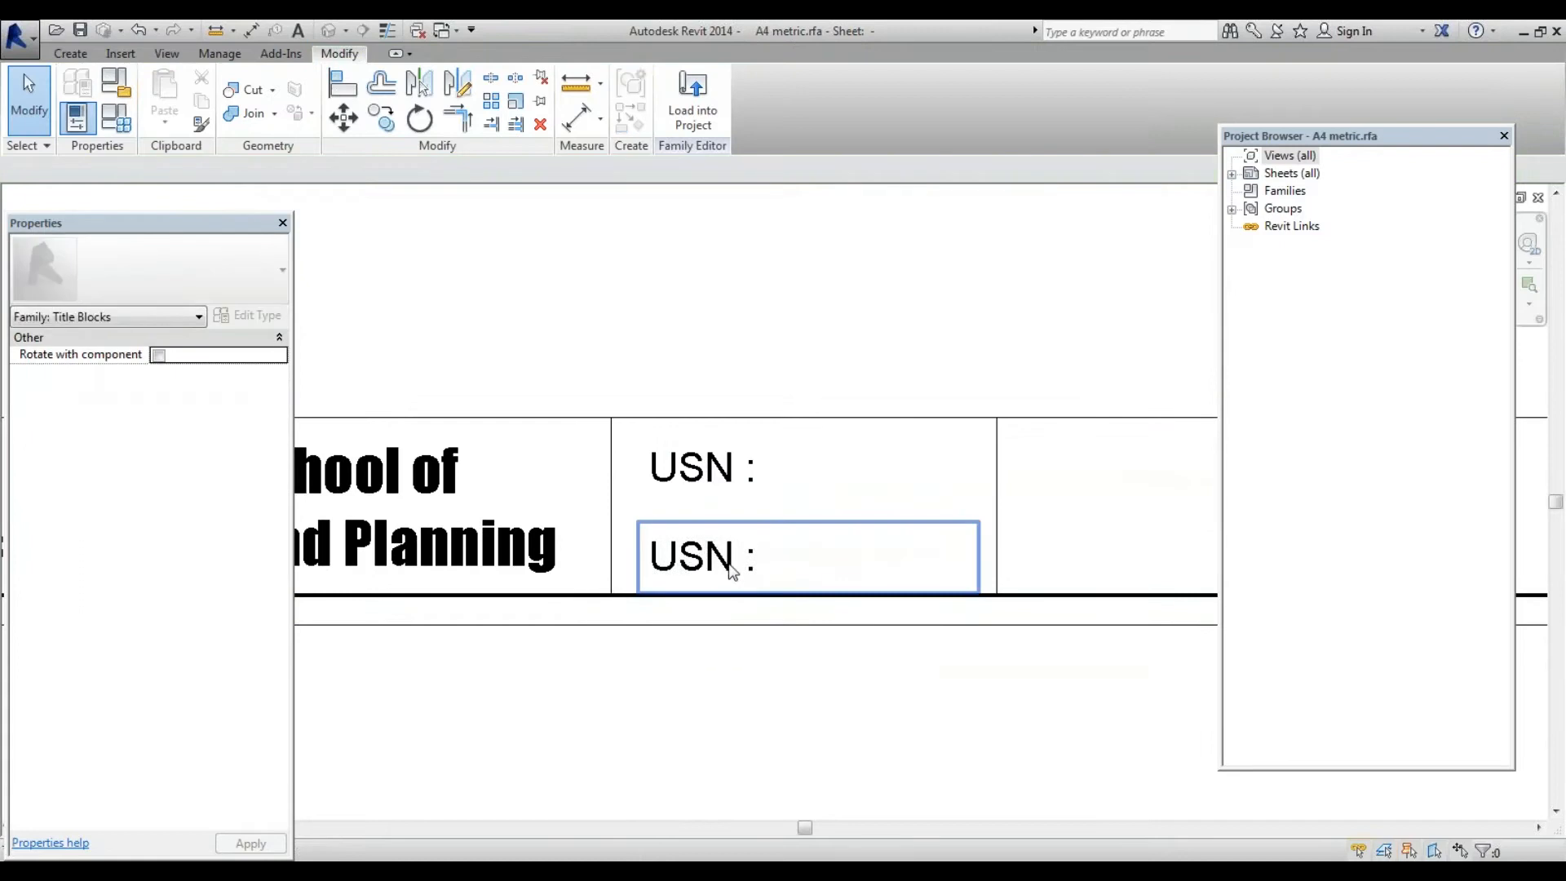
# Replace the copied label's text with 'Scale :'
pyautogui.click(730, 572)
pyautogui.rightClick(728, 564)
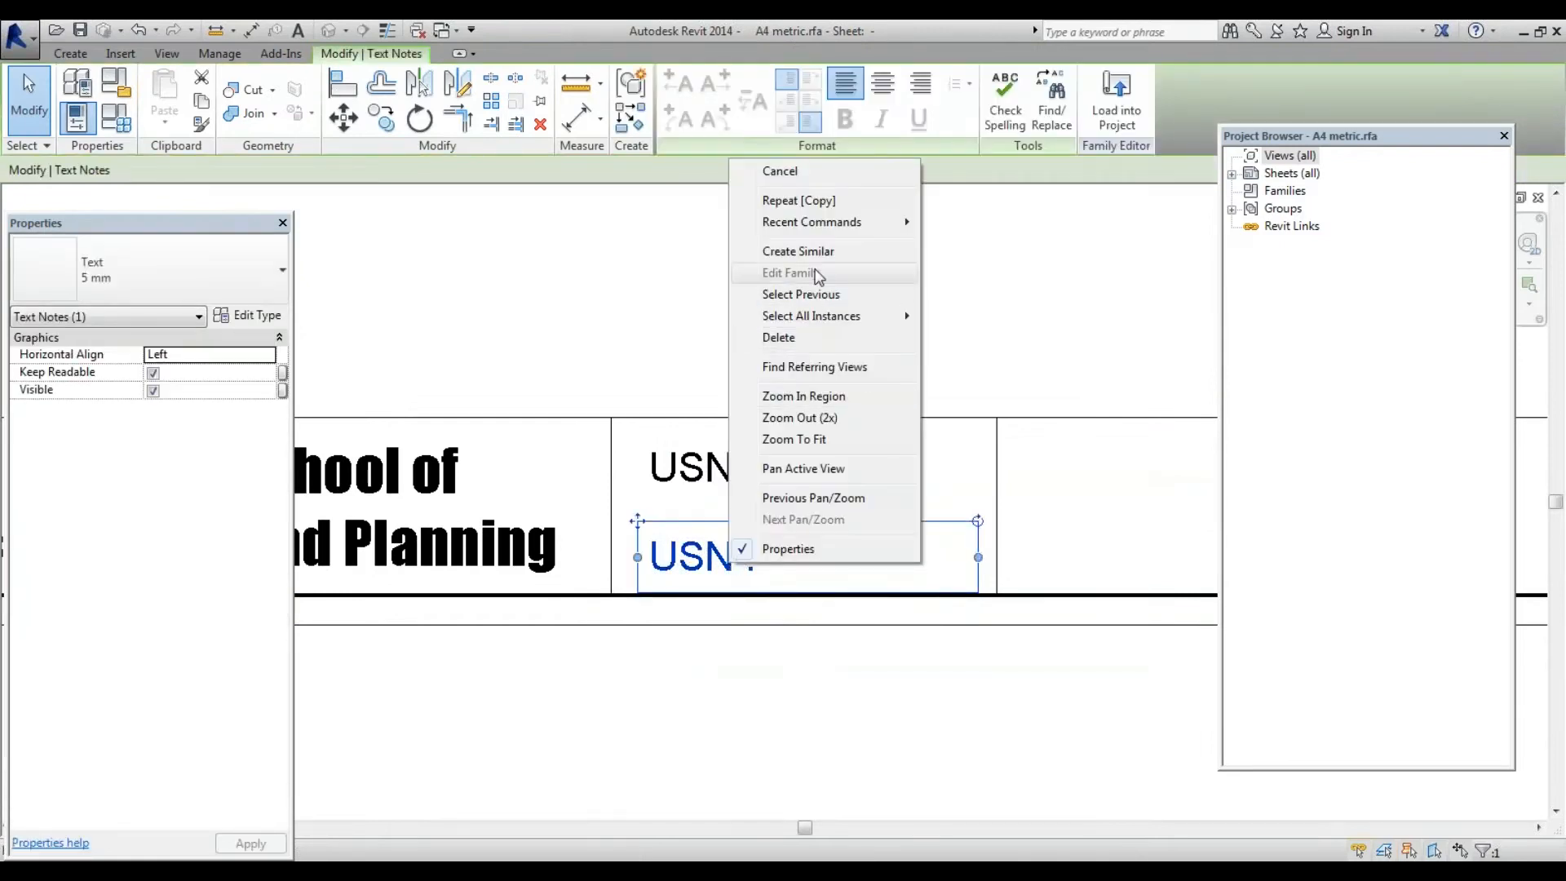
pyautogui.doubleClick(699, 564)
pyautogui.moveTo(780, 577); pyautogui.dragTo(501, 555)
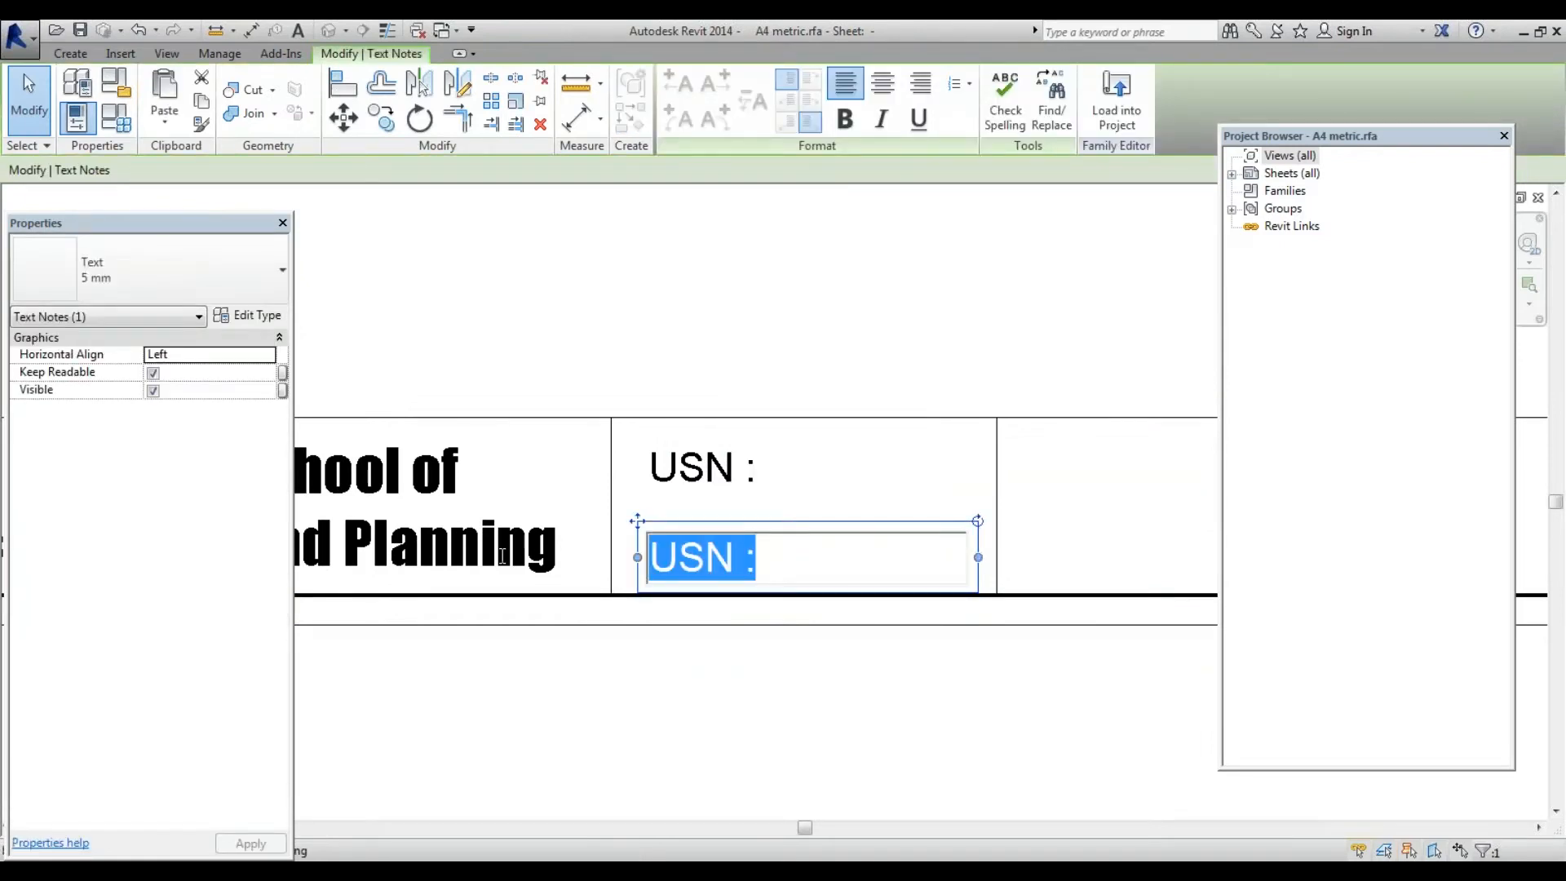
pyautogui.press('BackSpace')
pyautogui.write('sCAL')
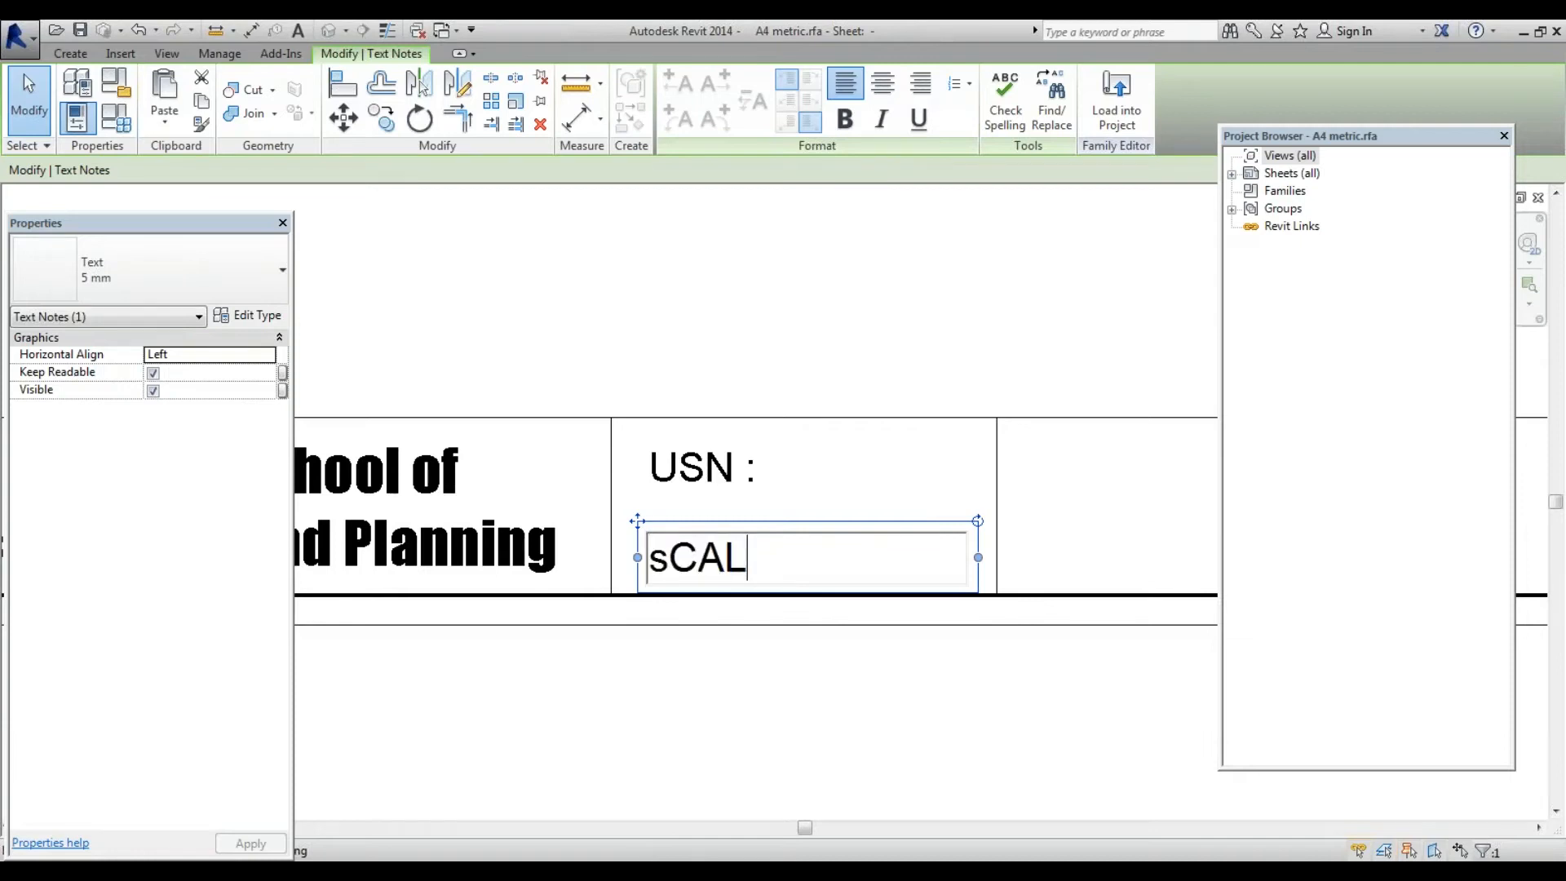
pyautogui.press('BackSpace')
pyautogui.press('BackSpace')
pyautogui.press('BackSpace')
pyautogui.press('BackSpace')
pyautogui.write('Scale')
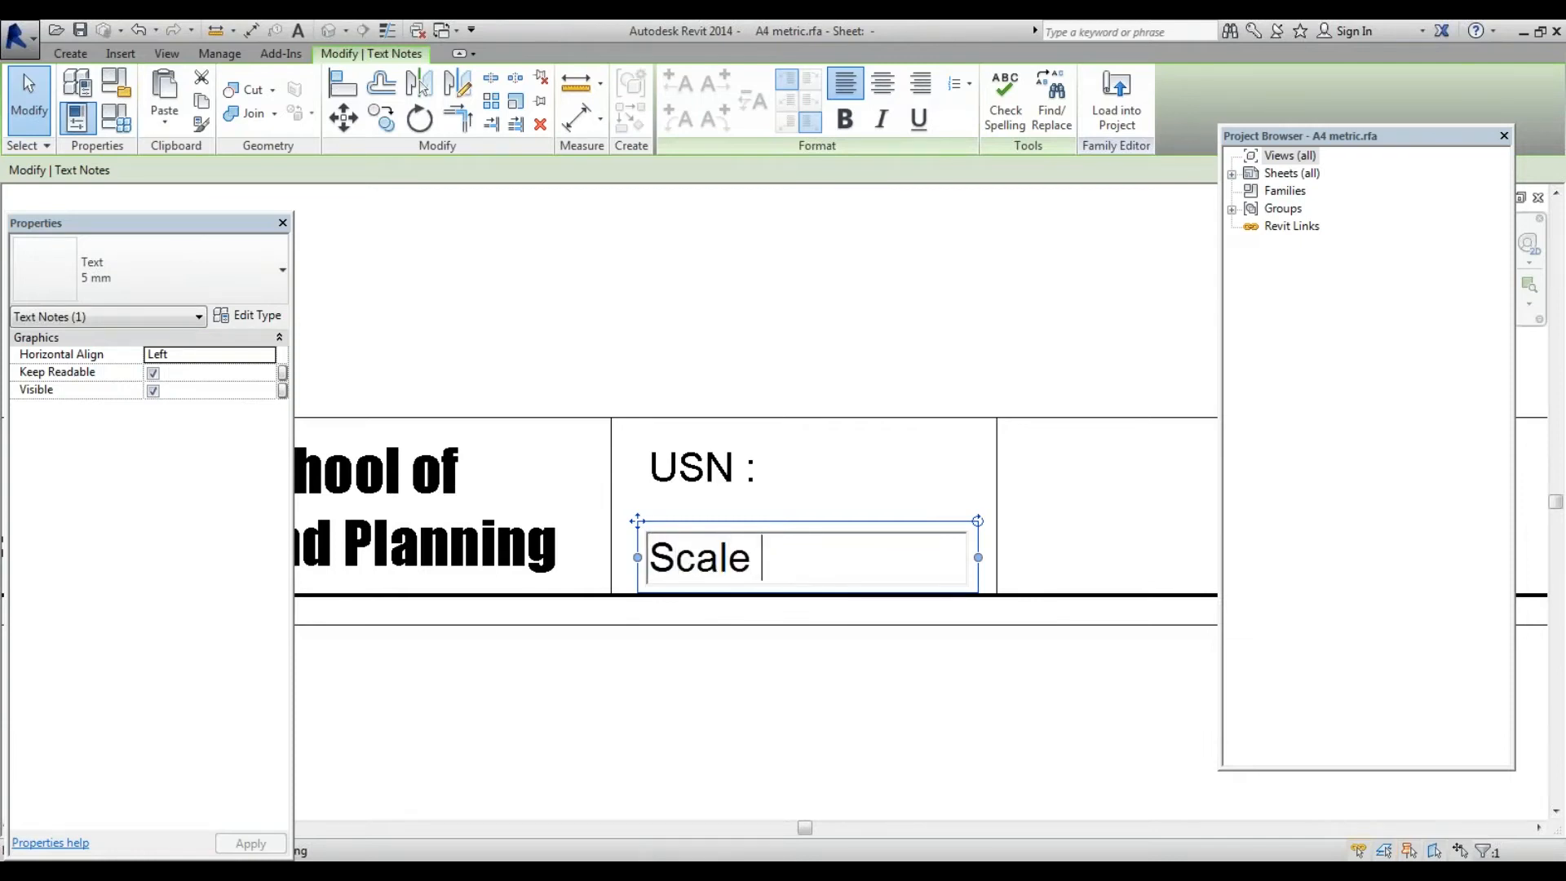
pyautogui.write(' :')
pyautogui.click(566, 717)
pyautogui.scroll(-3, 640, 663)
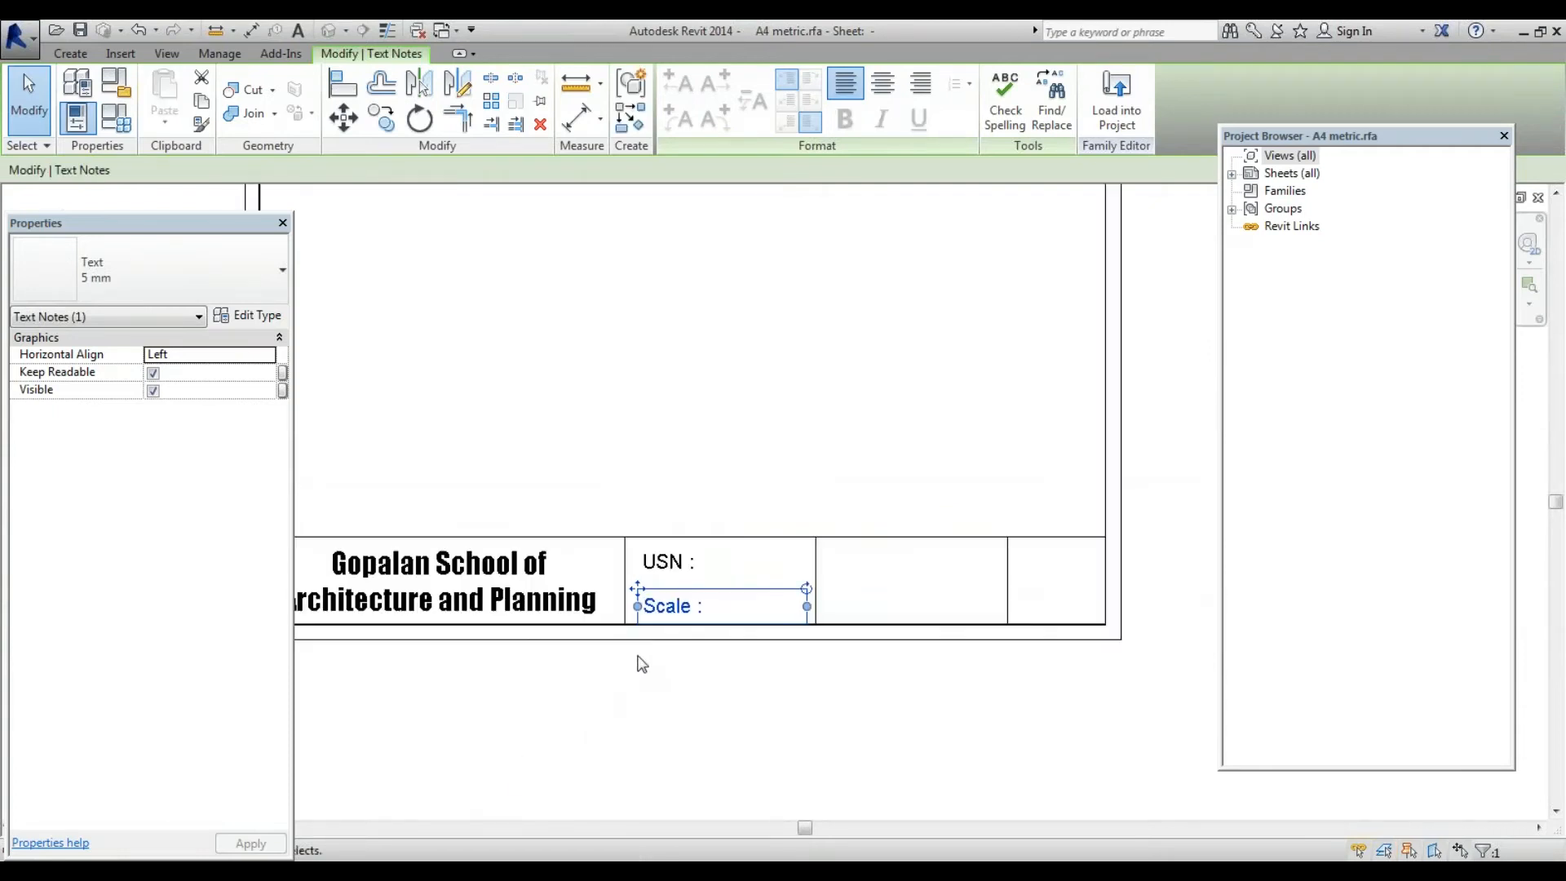
pyautogui.click(722, 664)
pyautogui.scroll(5, 782, 613)
pyautogui.scroll(-4, 715, 624)
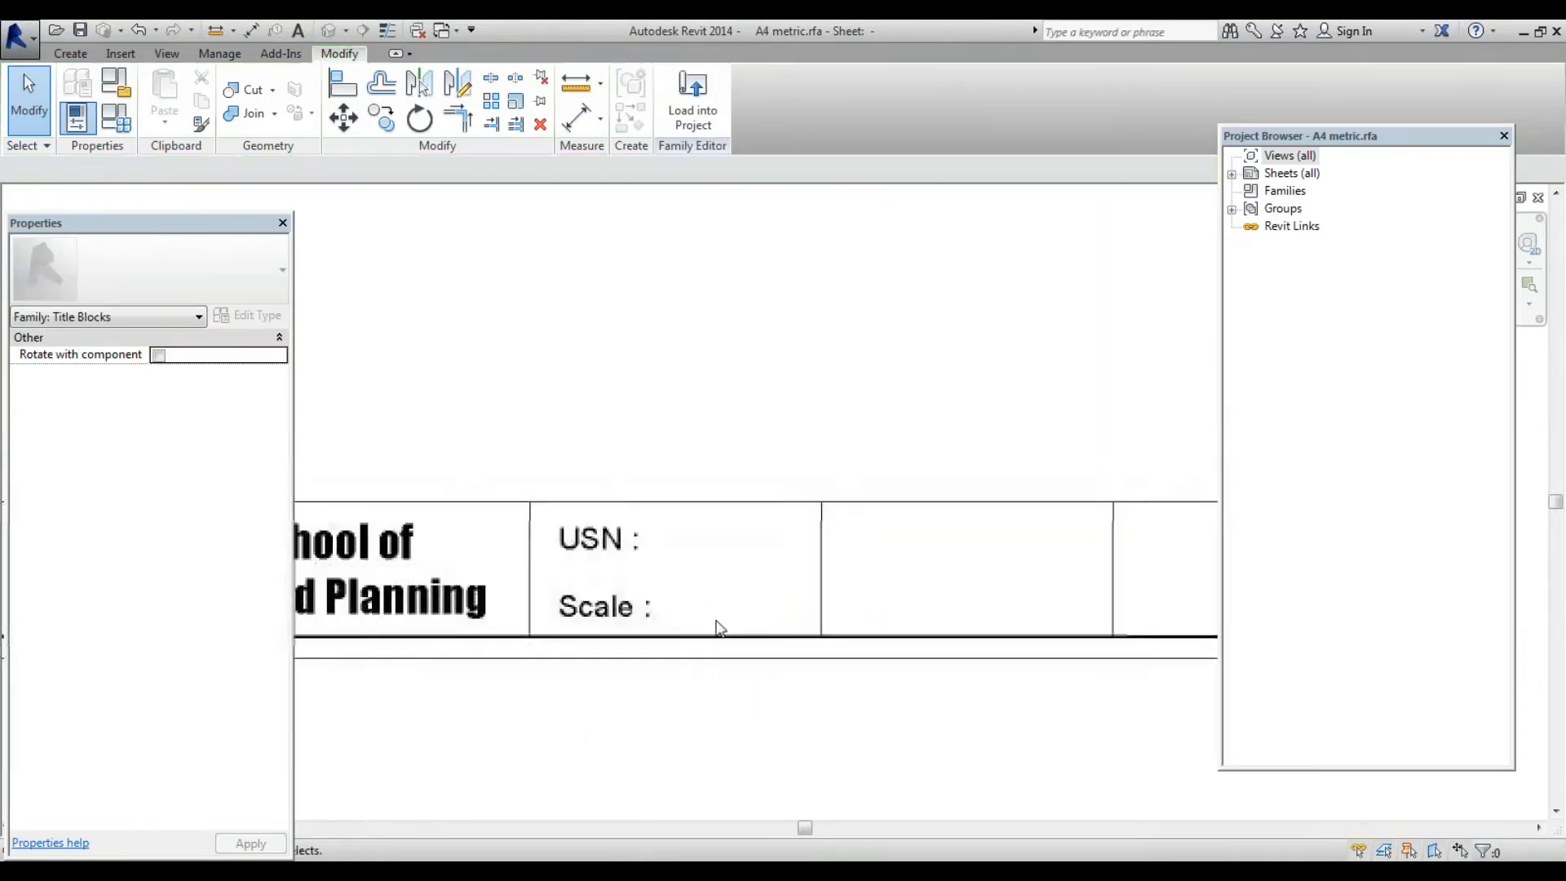
# Zoom around the title block to review the 'USN :' and 'Scale :' labels
pyautogui.scroll(1, 910, 583)
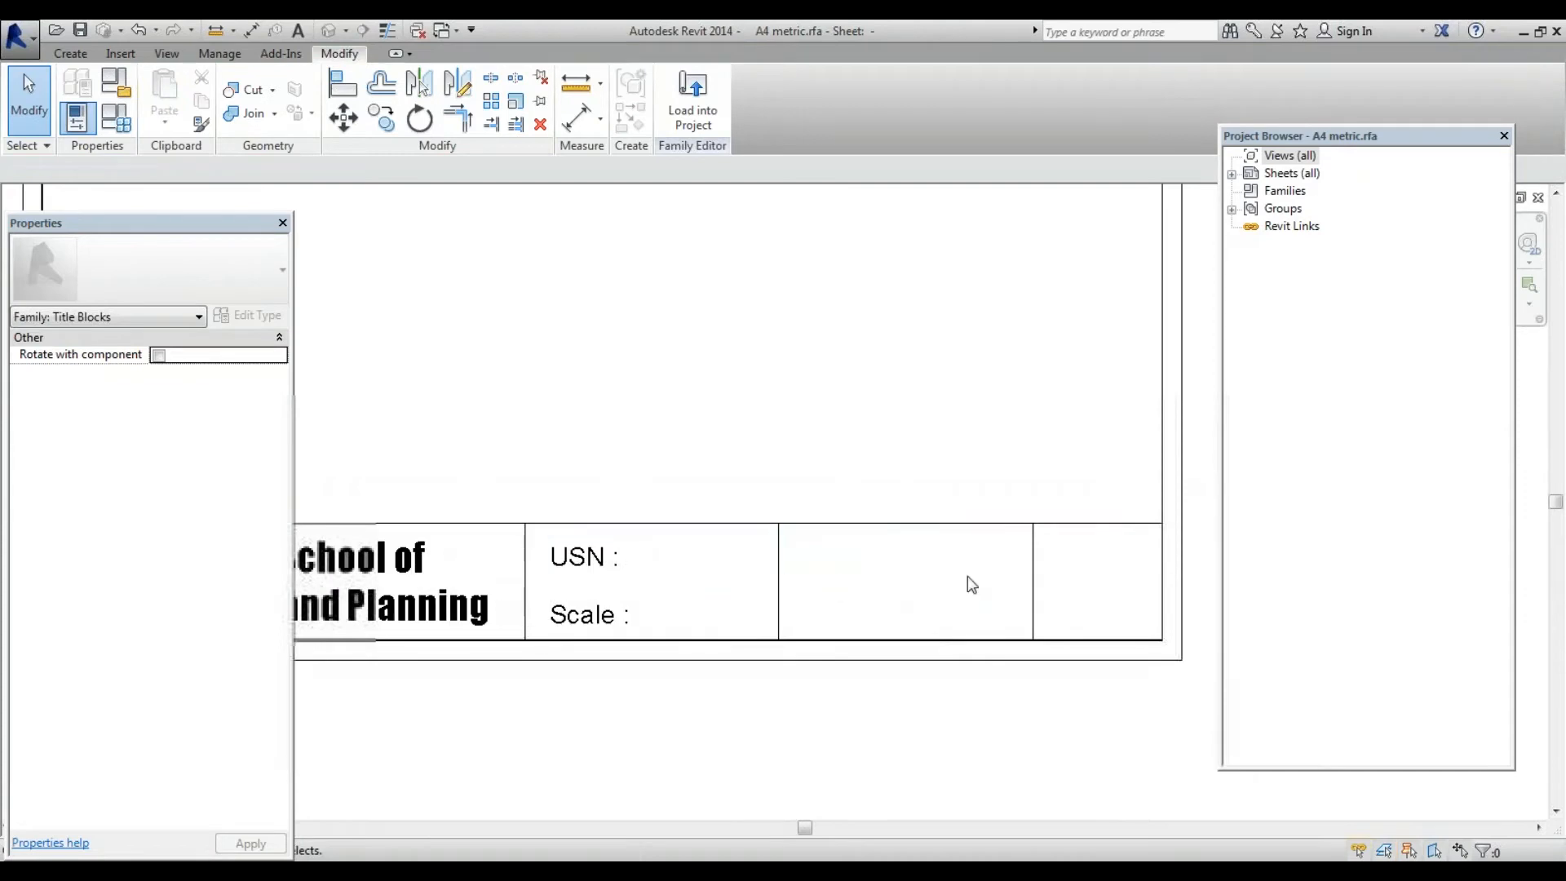
pyautogui.scroll(-1, 856, 709)
pyautogui.scroll(-1, 647, 560)
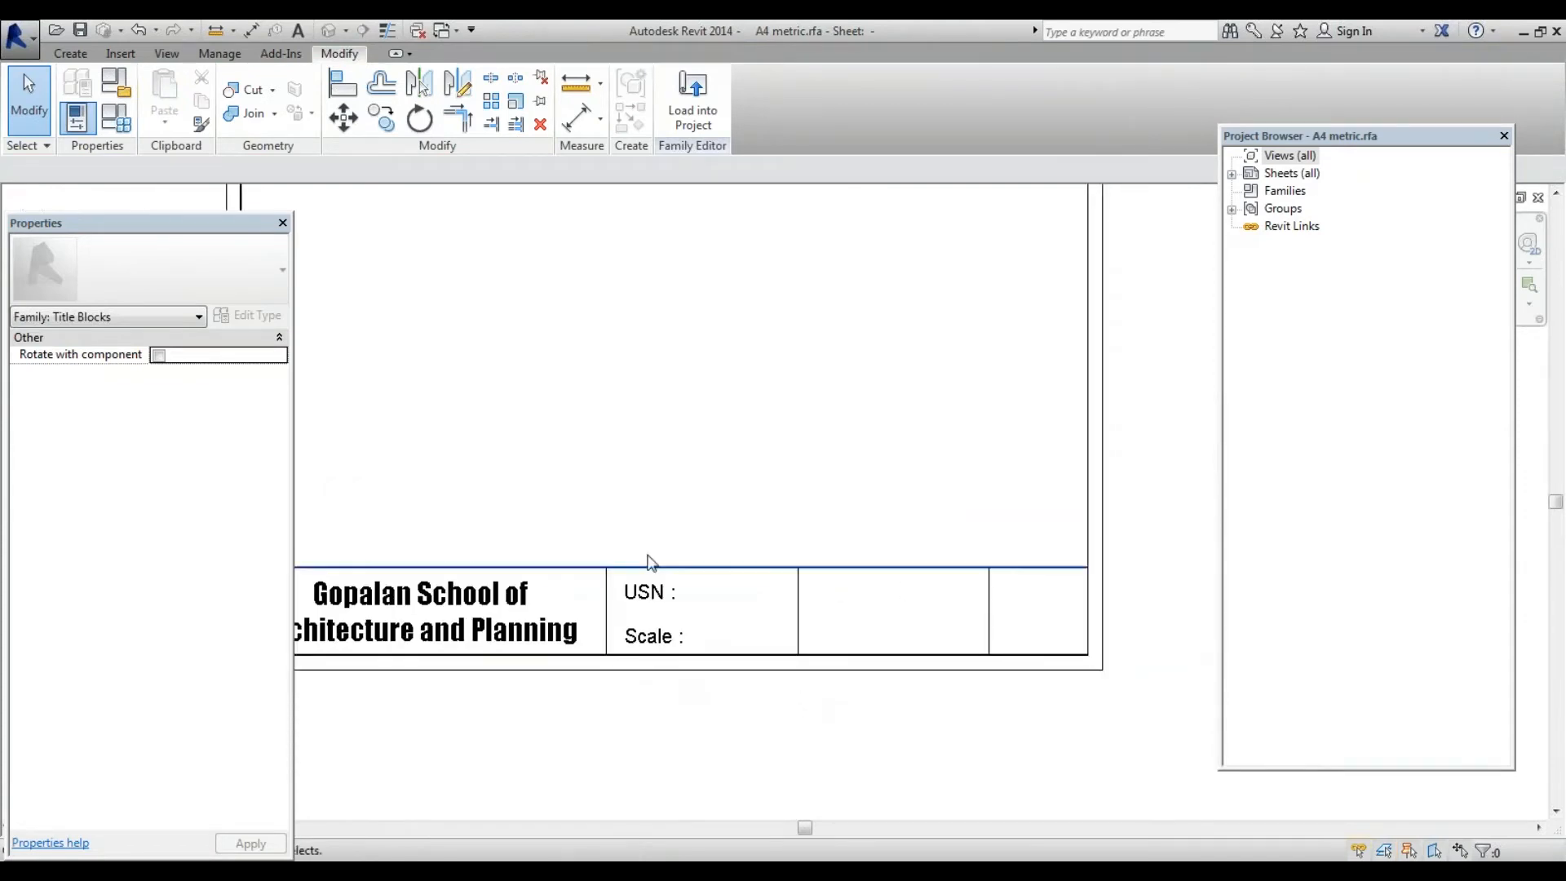
pyautogui.scroll(1, 680, 636)
pyautogui.scroll(1, 679, 635)
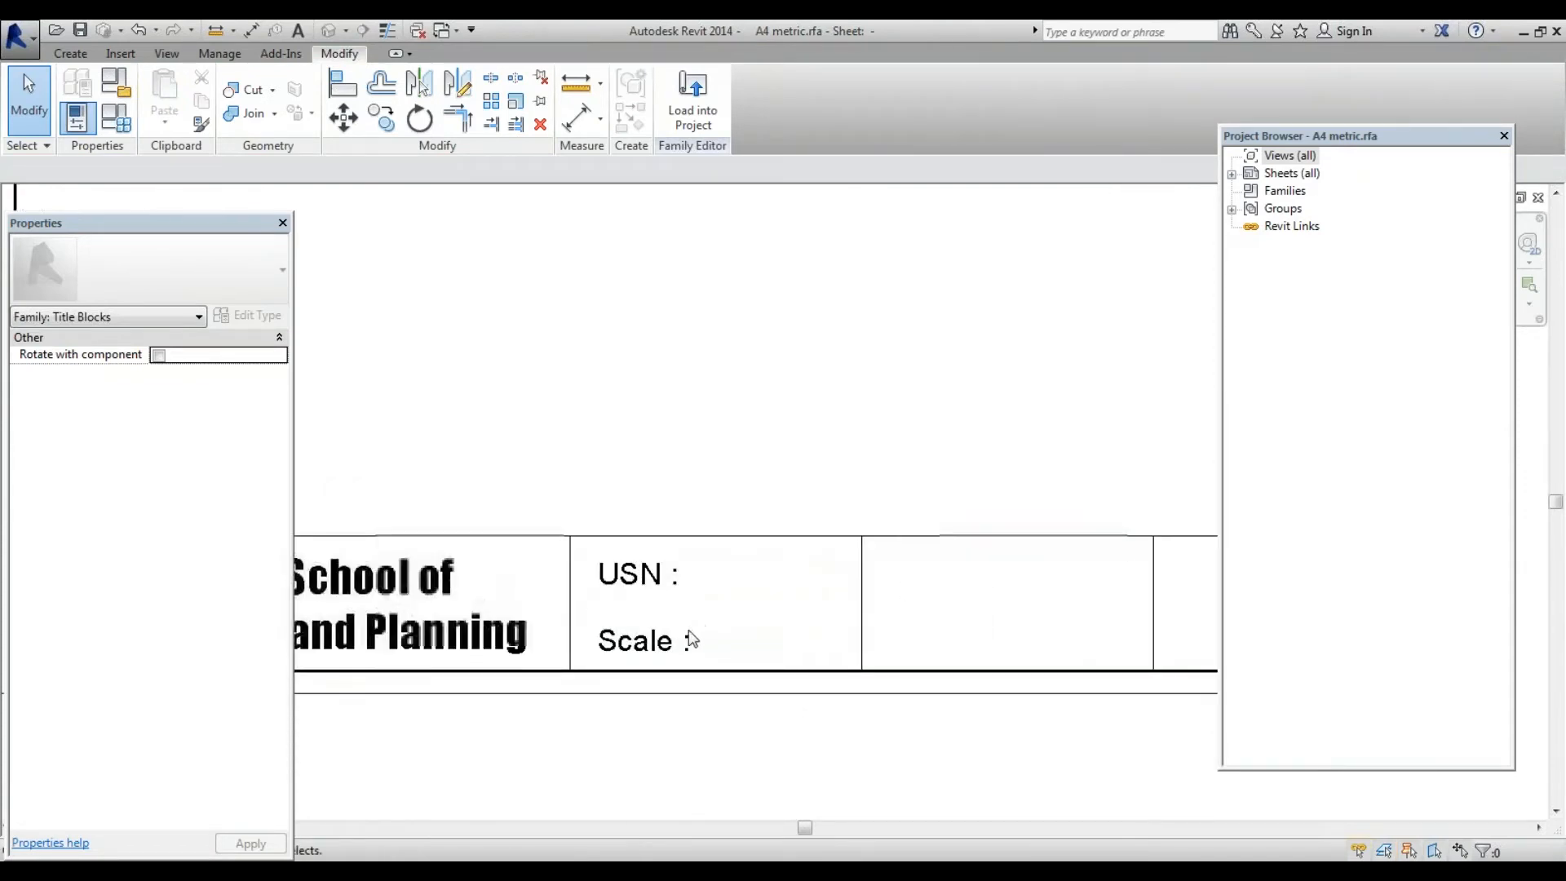
pyautogui.click(657, 591)
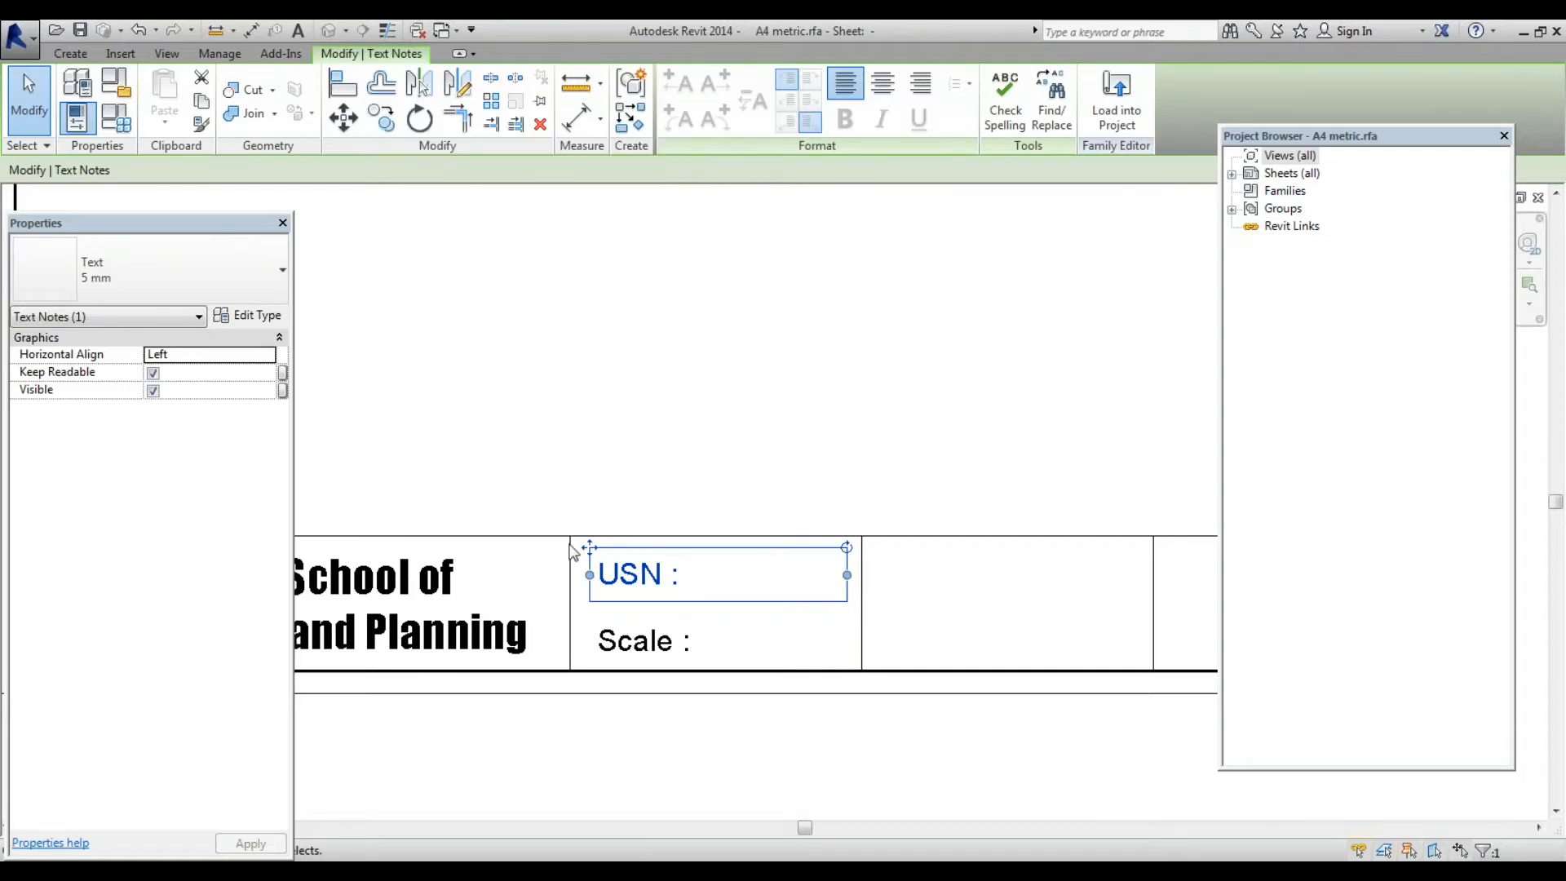
pyautogui.scroll(-2, 571, 546)
pyautogui.scroll(1, 899, 562)
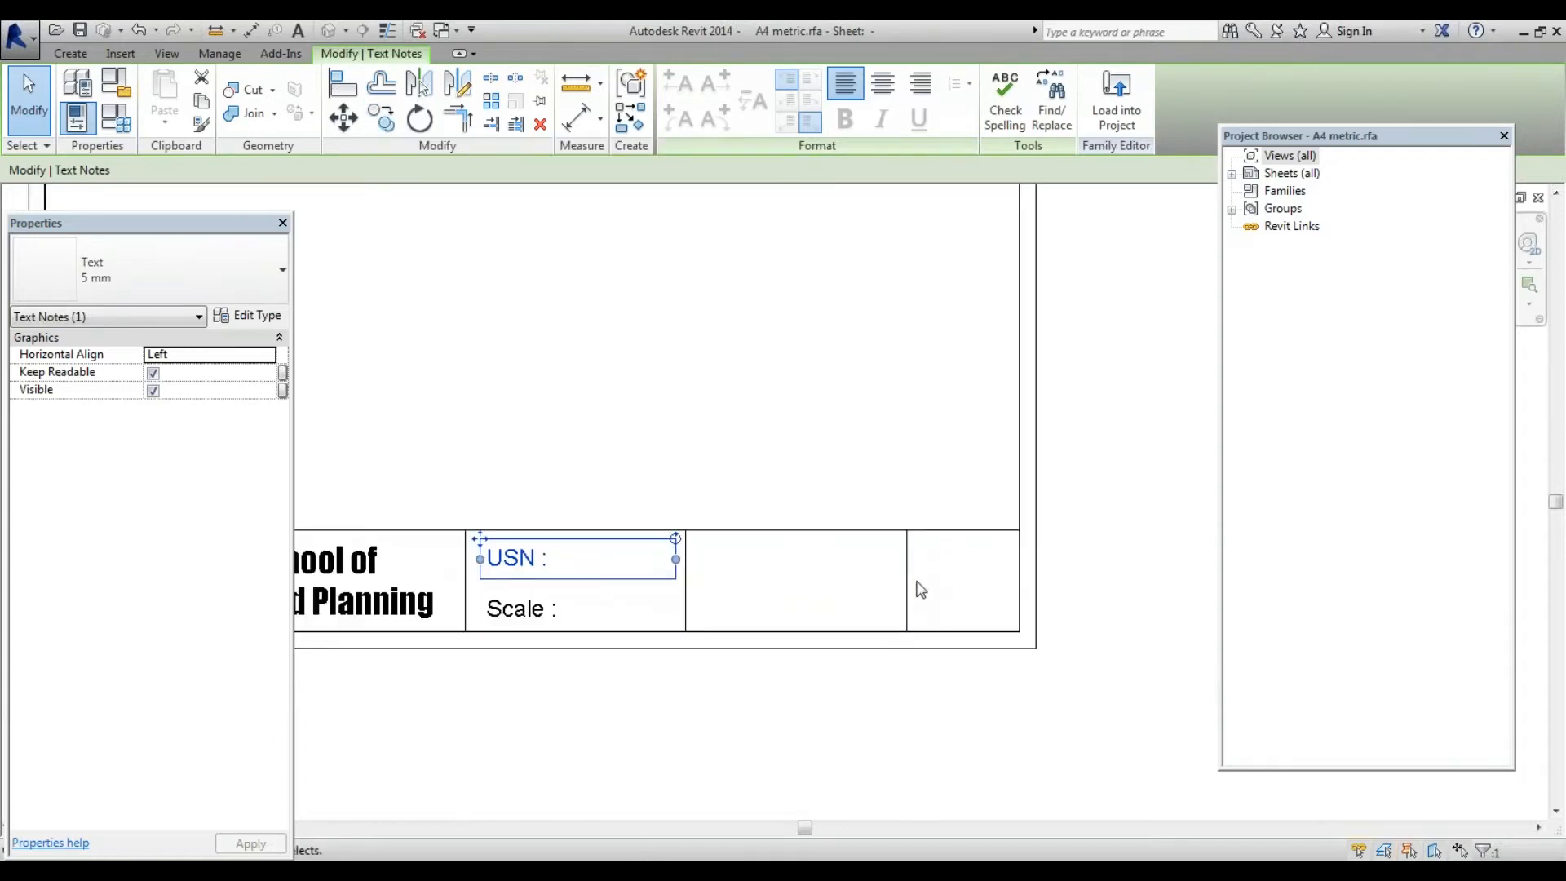
pyautogui.click(538, 369)
pyautogui.scroll(-3, 871, 655)
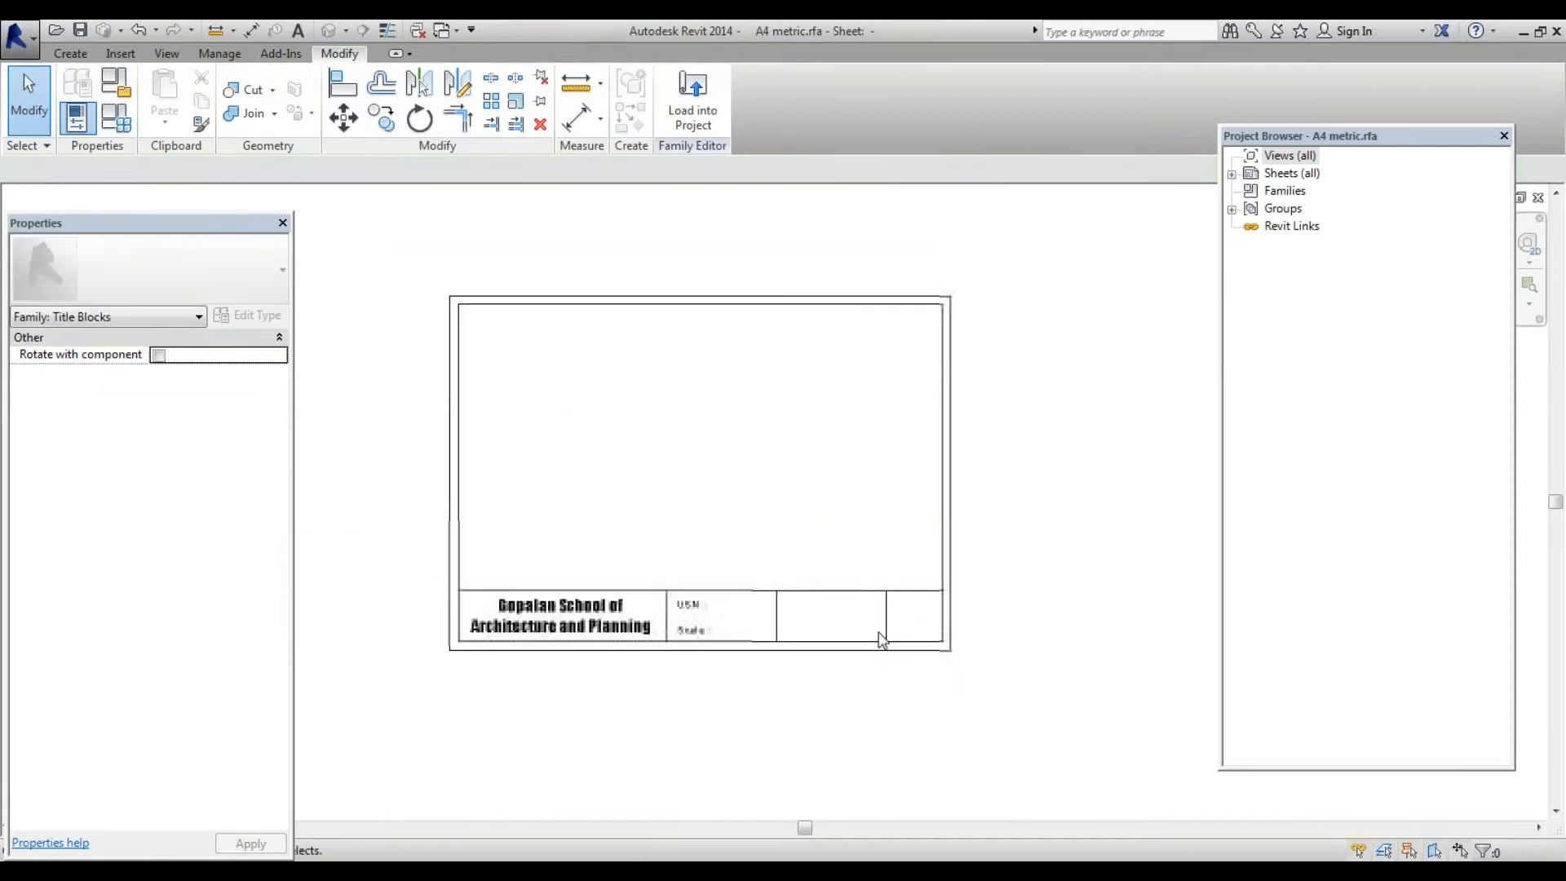
pyautogui.scroll(2, 884, 639)
pyautogui.scroll(-2, 957, 592)
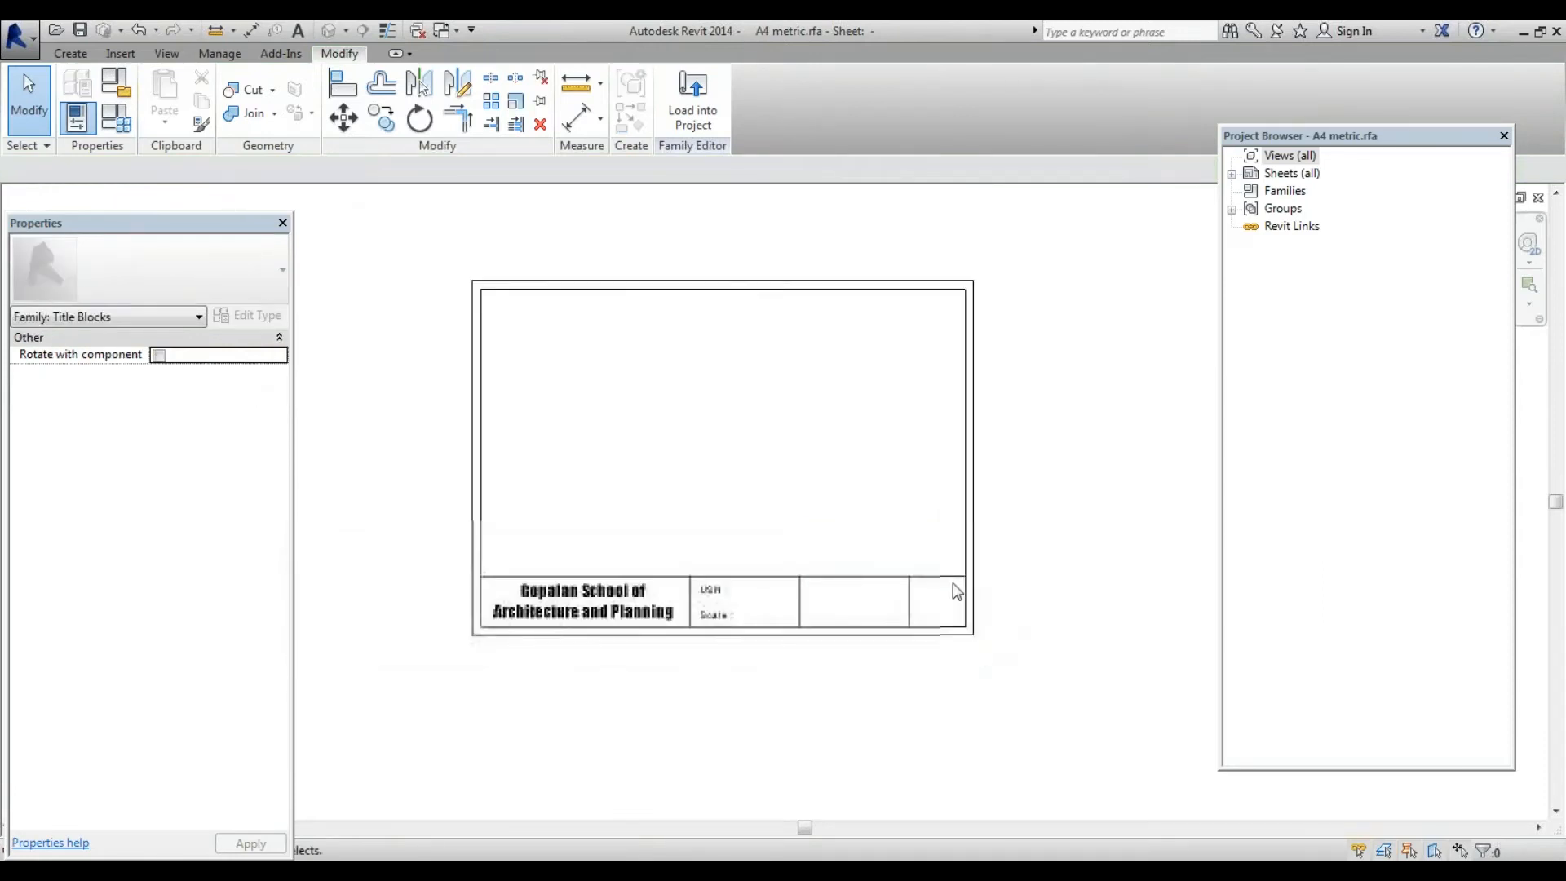
pyautogui.scroll(2, 943, 613)
pyautogui.scroll(1, 946, 614)
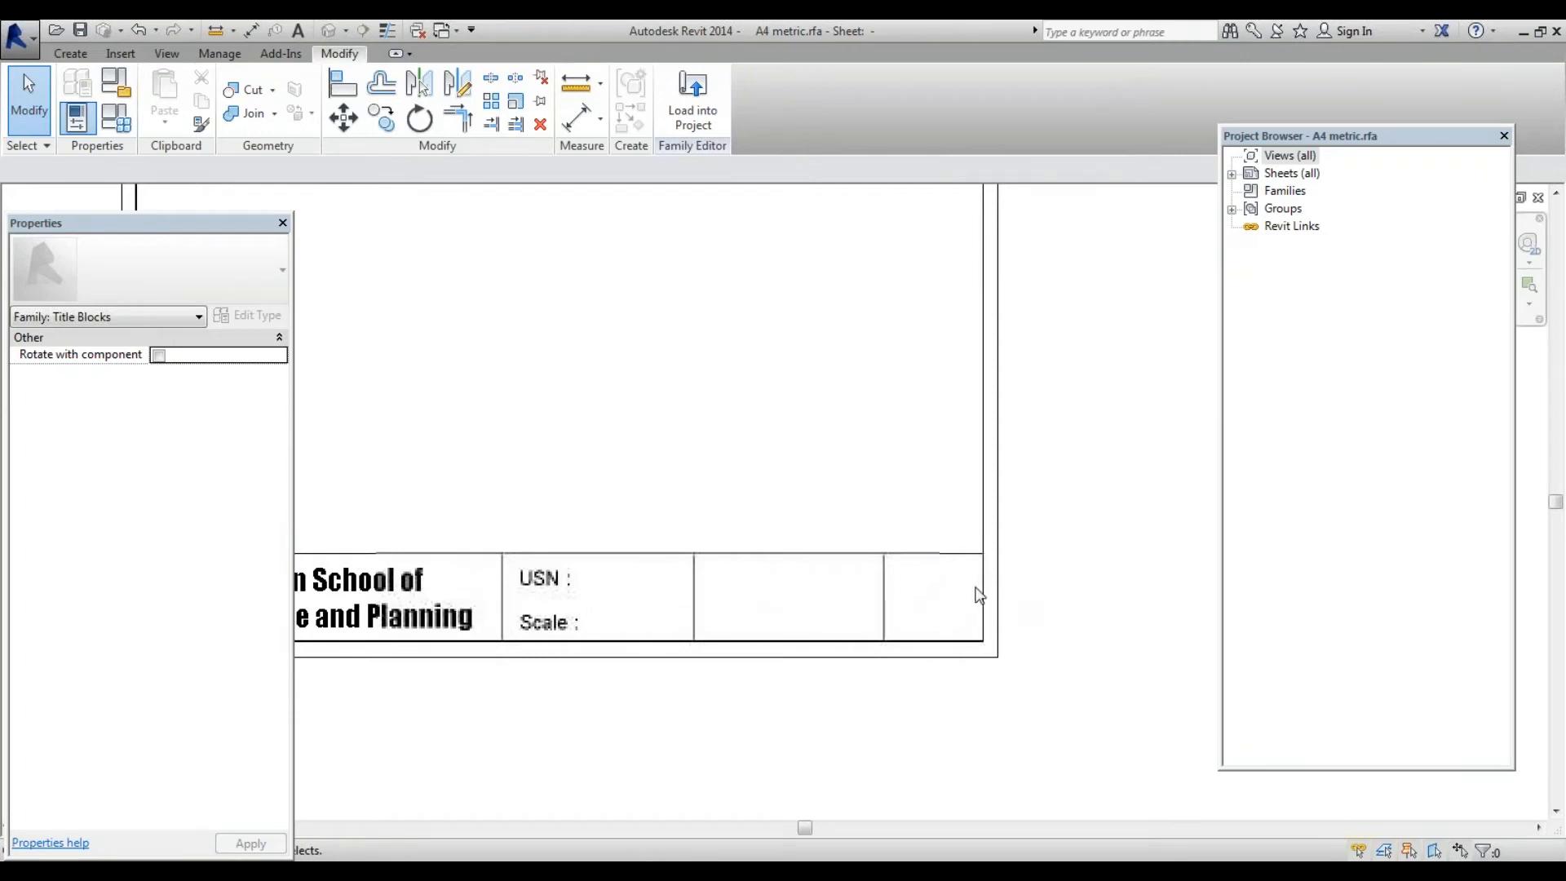
# Switch to the Create tab and expand Sheets (all) in the Project Browser
pyautogui.click(77, 56)
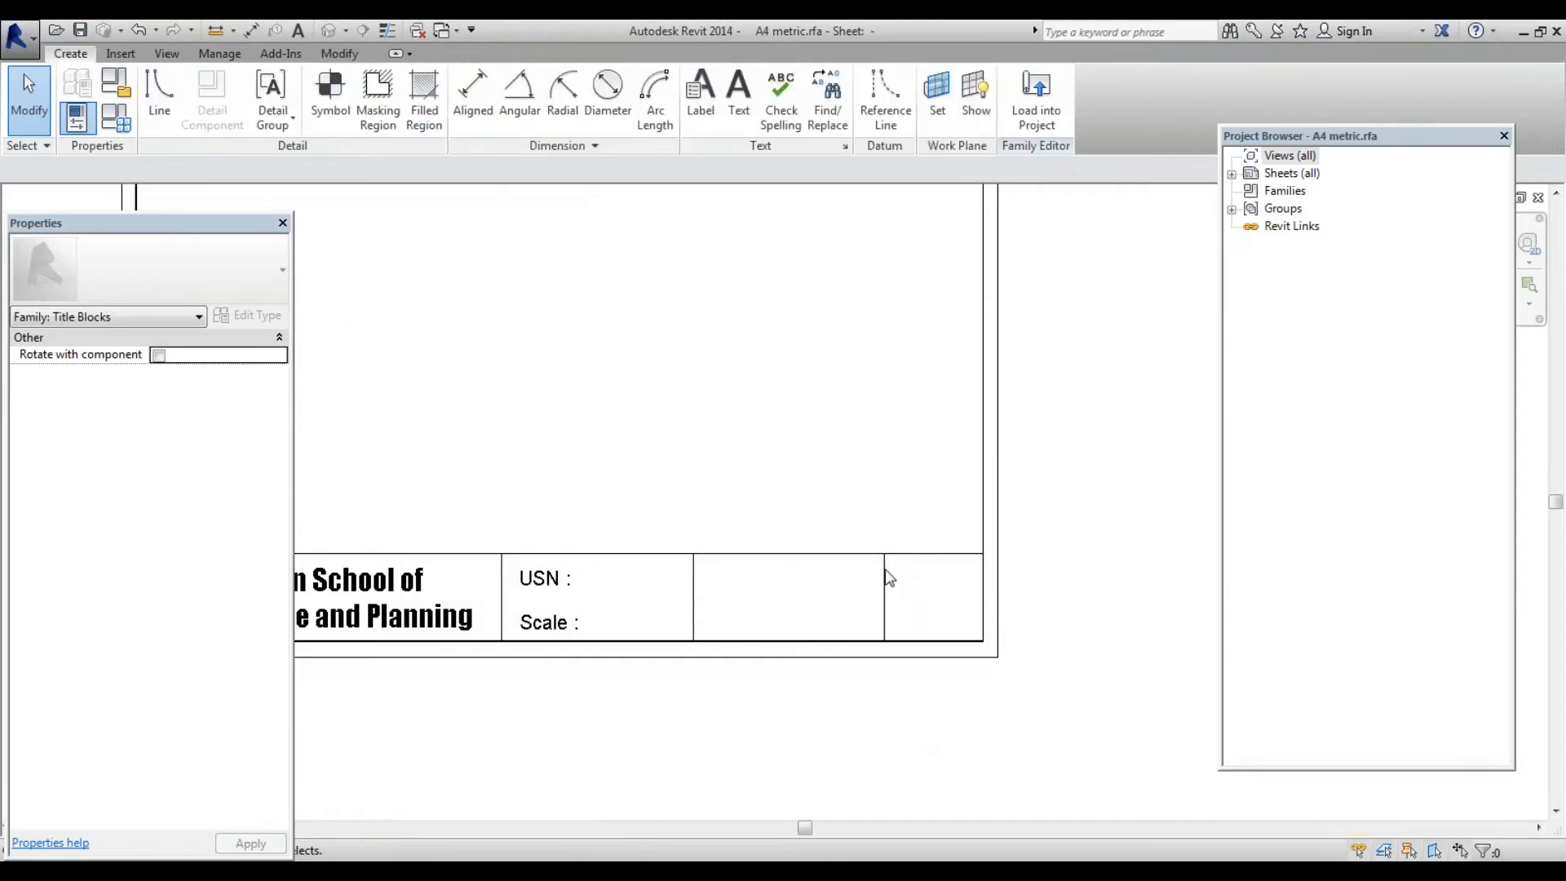
pyautogui.click(1232, 175)
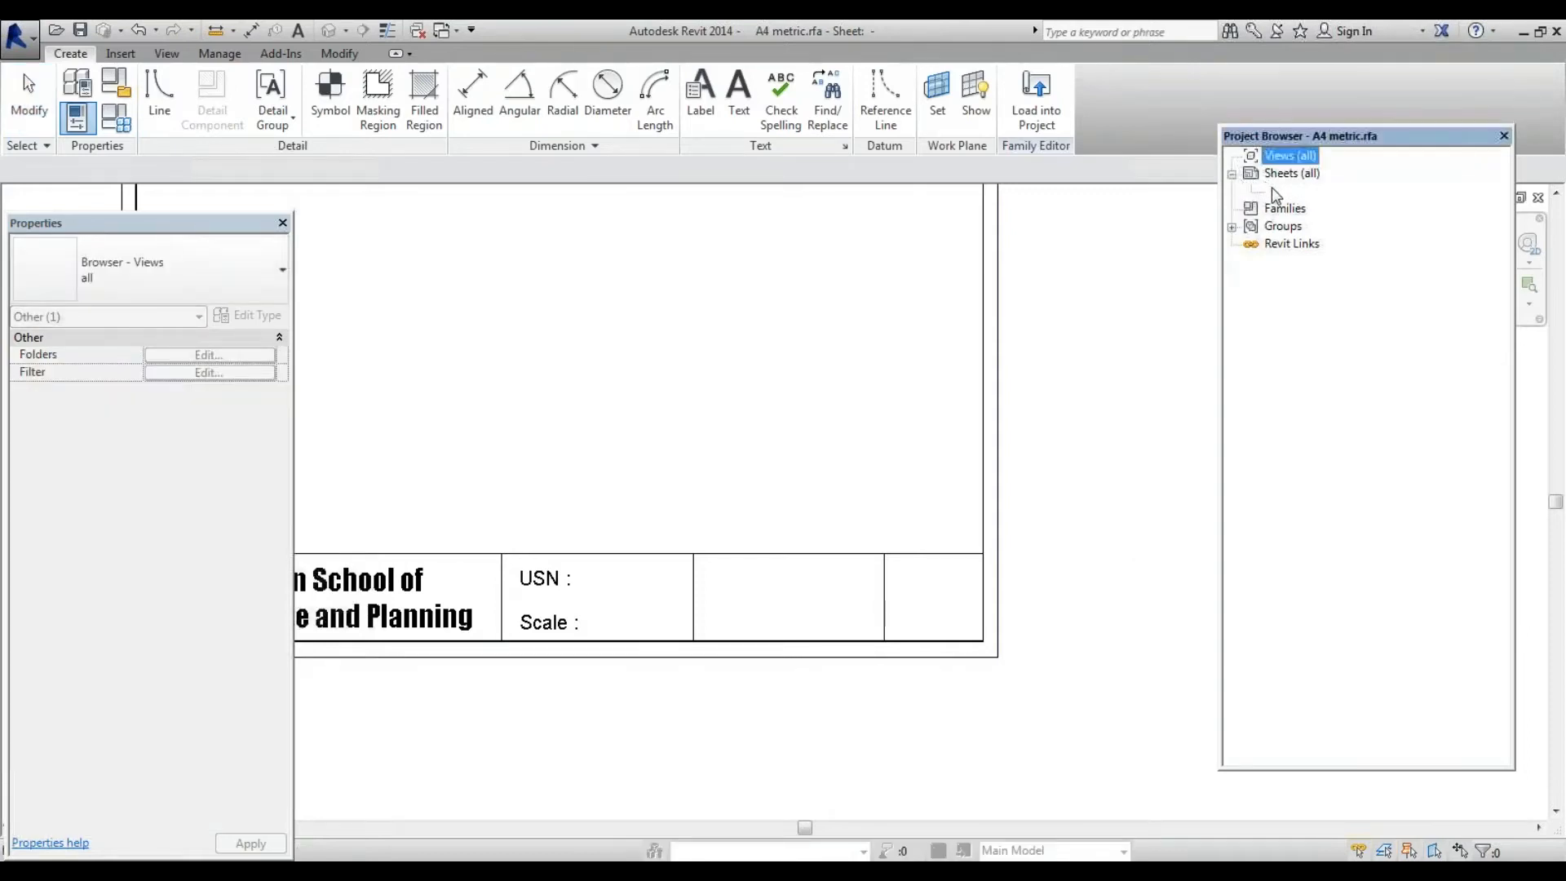
pyautogui.click(1111, 269)
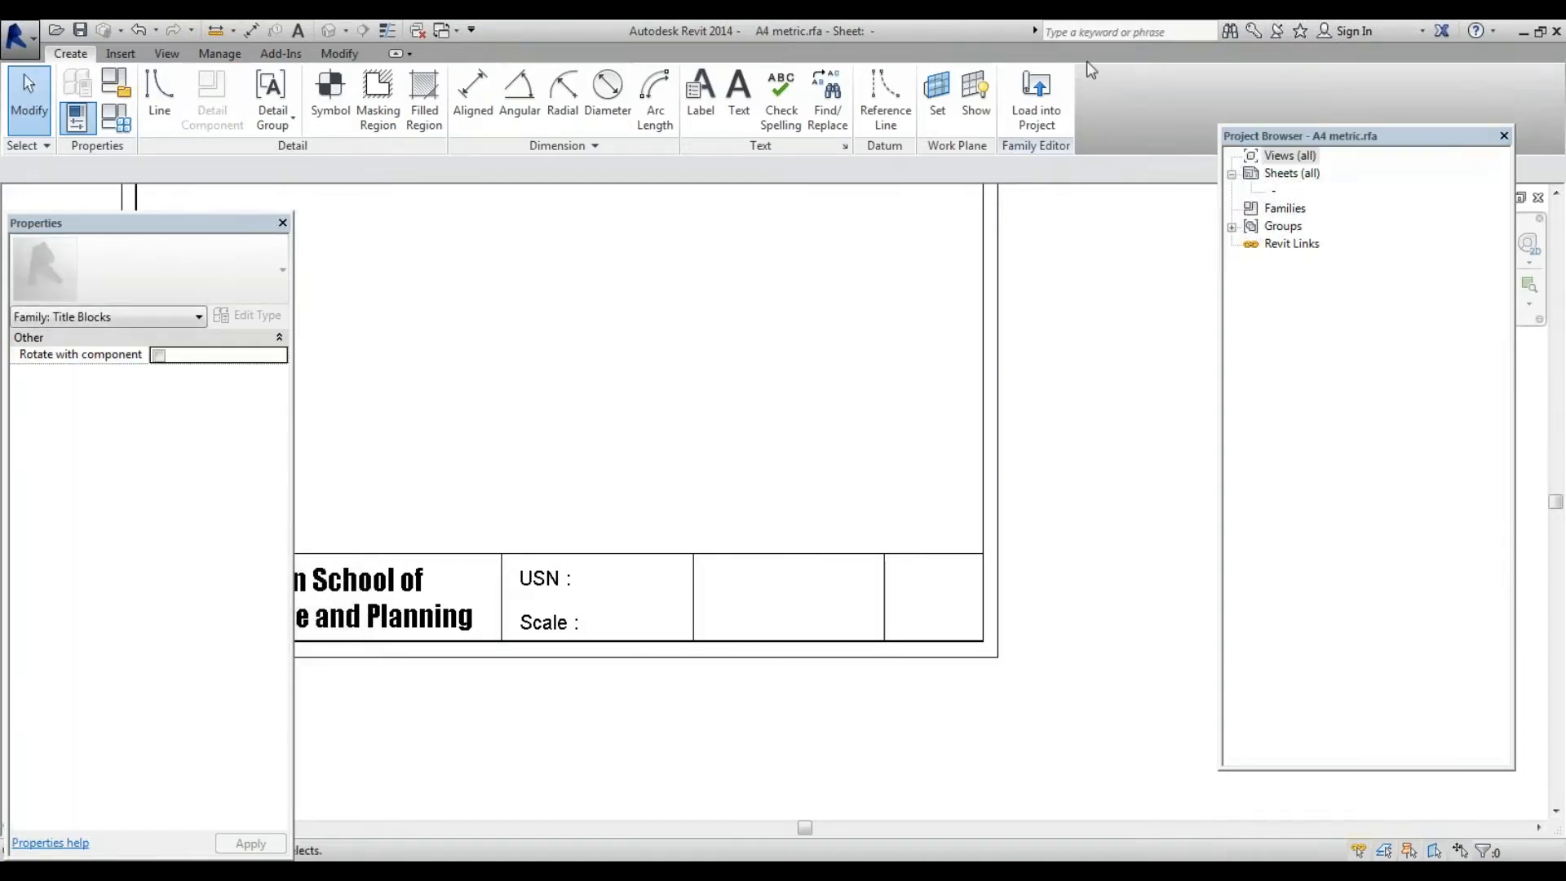
pyautogui.click(1028, 105)
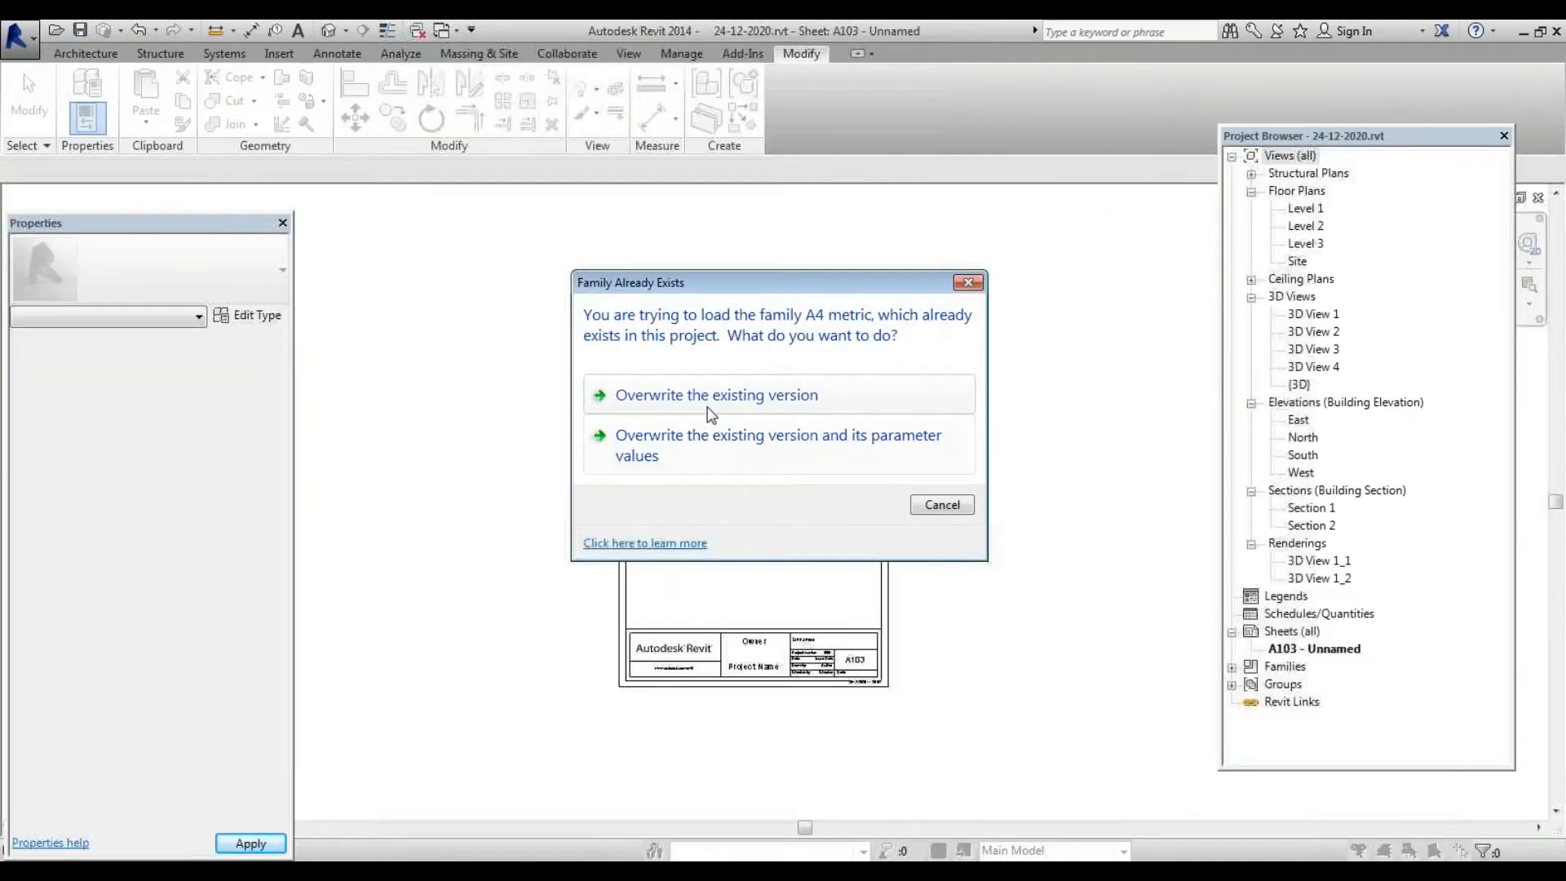
pyautogui.click(942, 506)
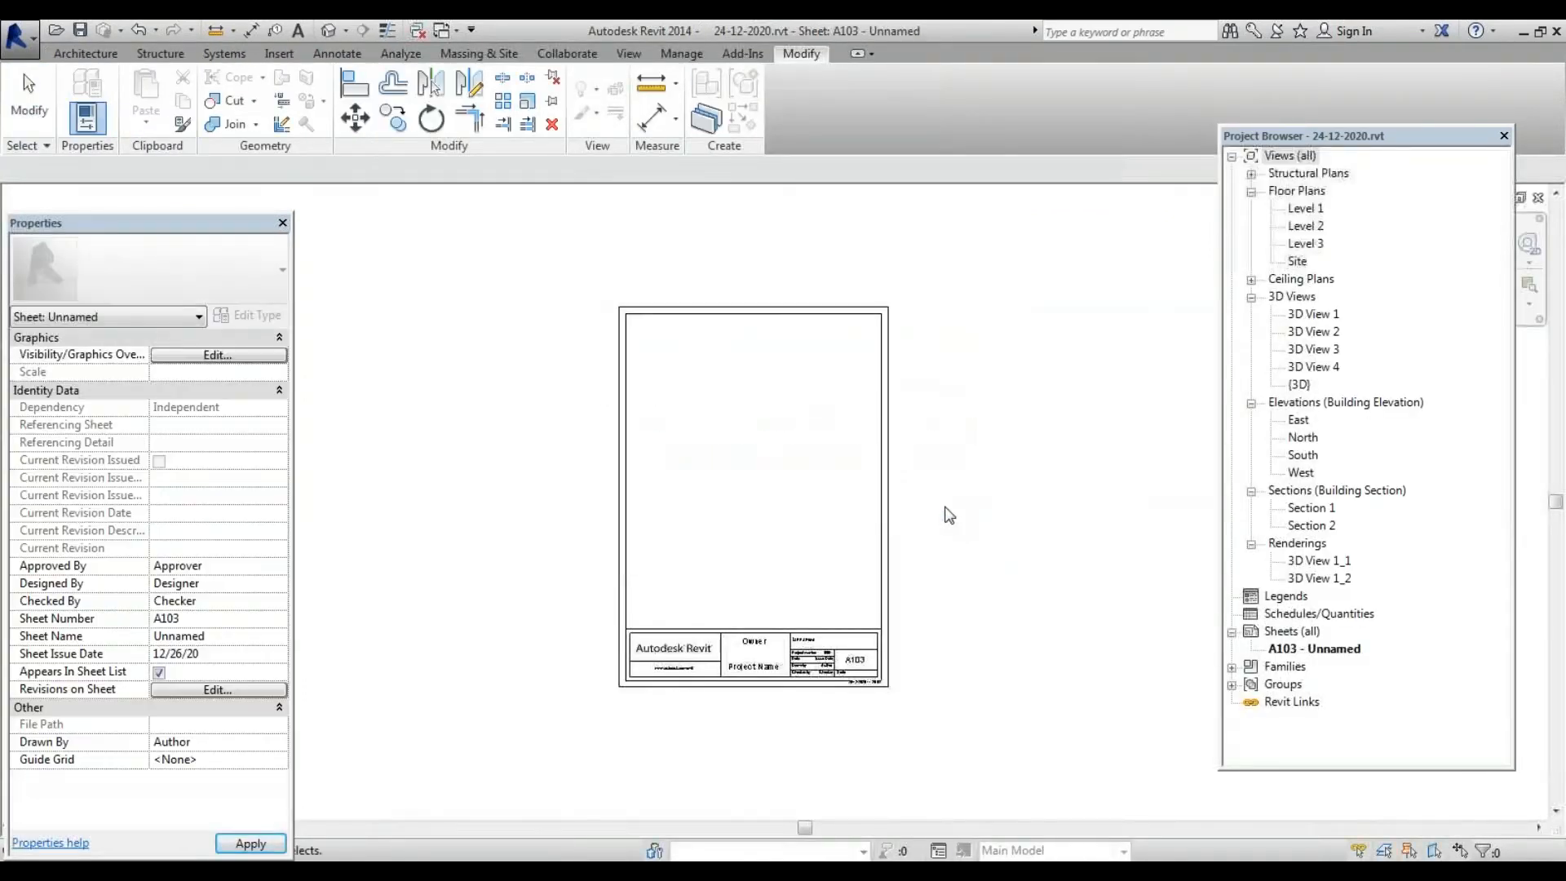
pyautogui.doubleClick(888, 451)
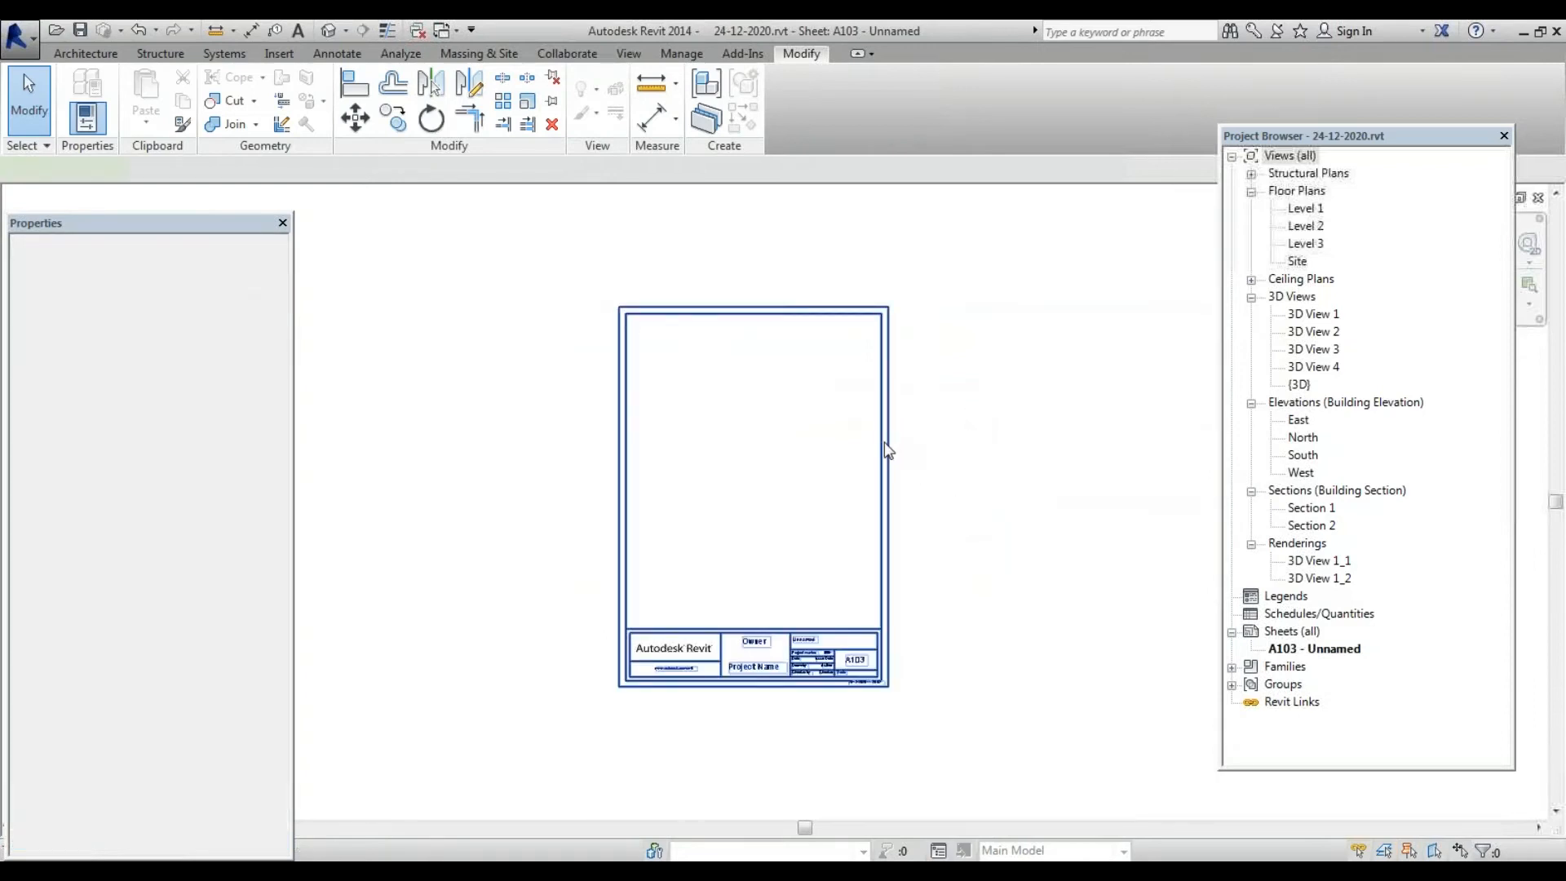
pyautogui.scroll(-1, 913, 515)
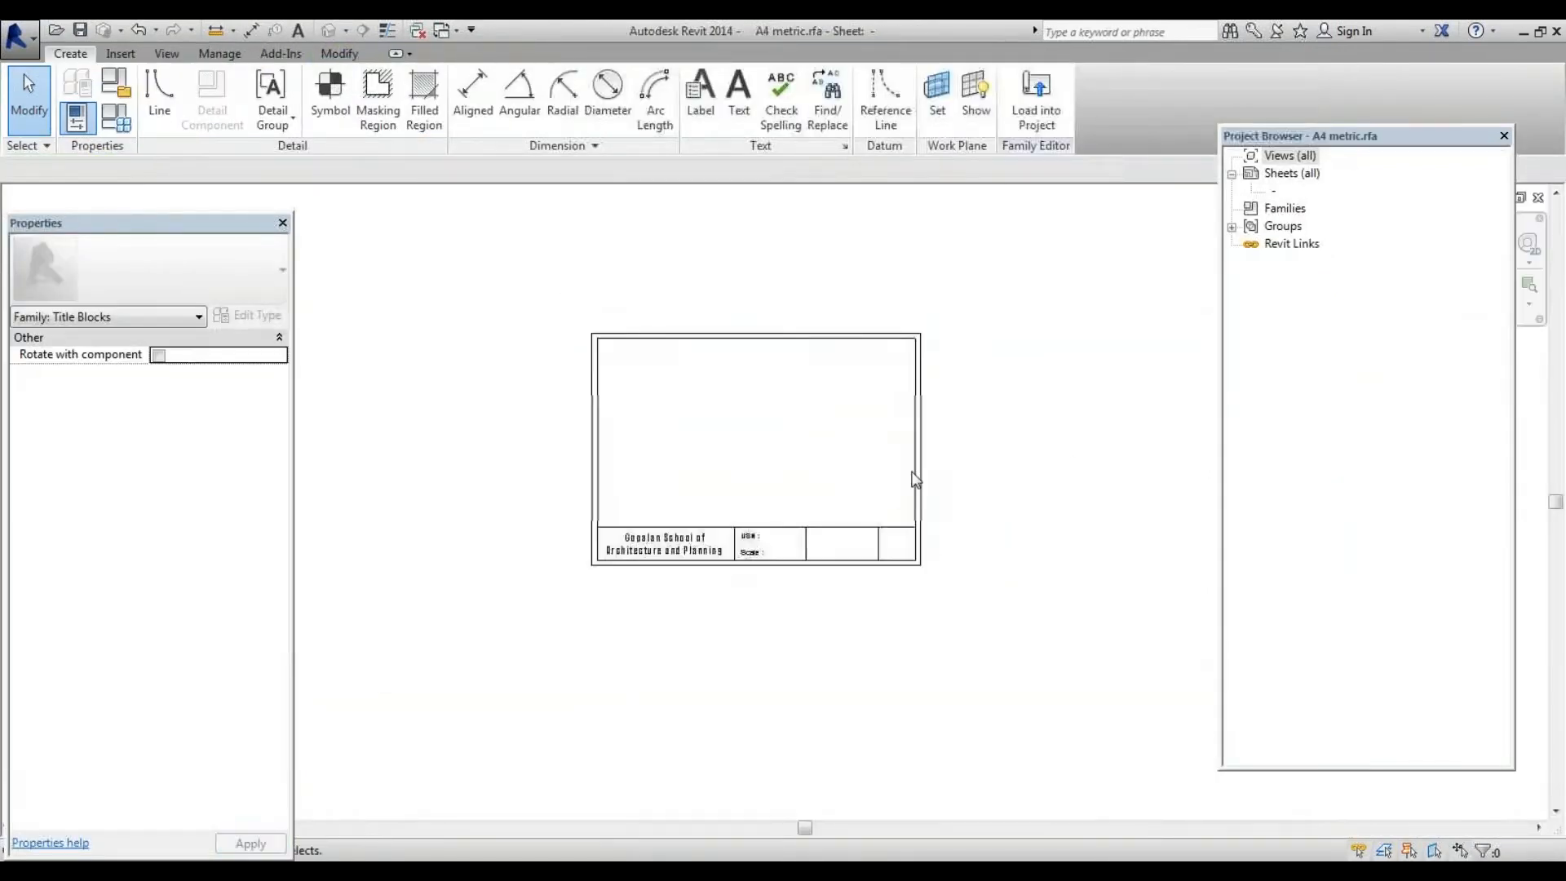
pyautogui.scroll(2, 913, 476)
pyautogui.scroll(-1, 923, 594)
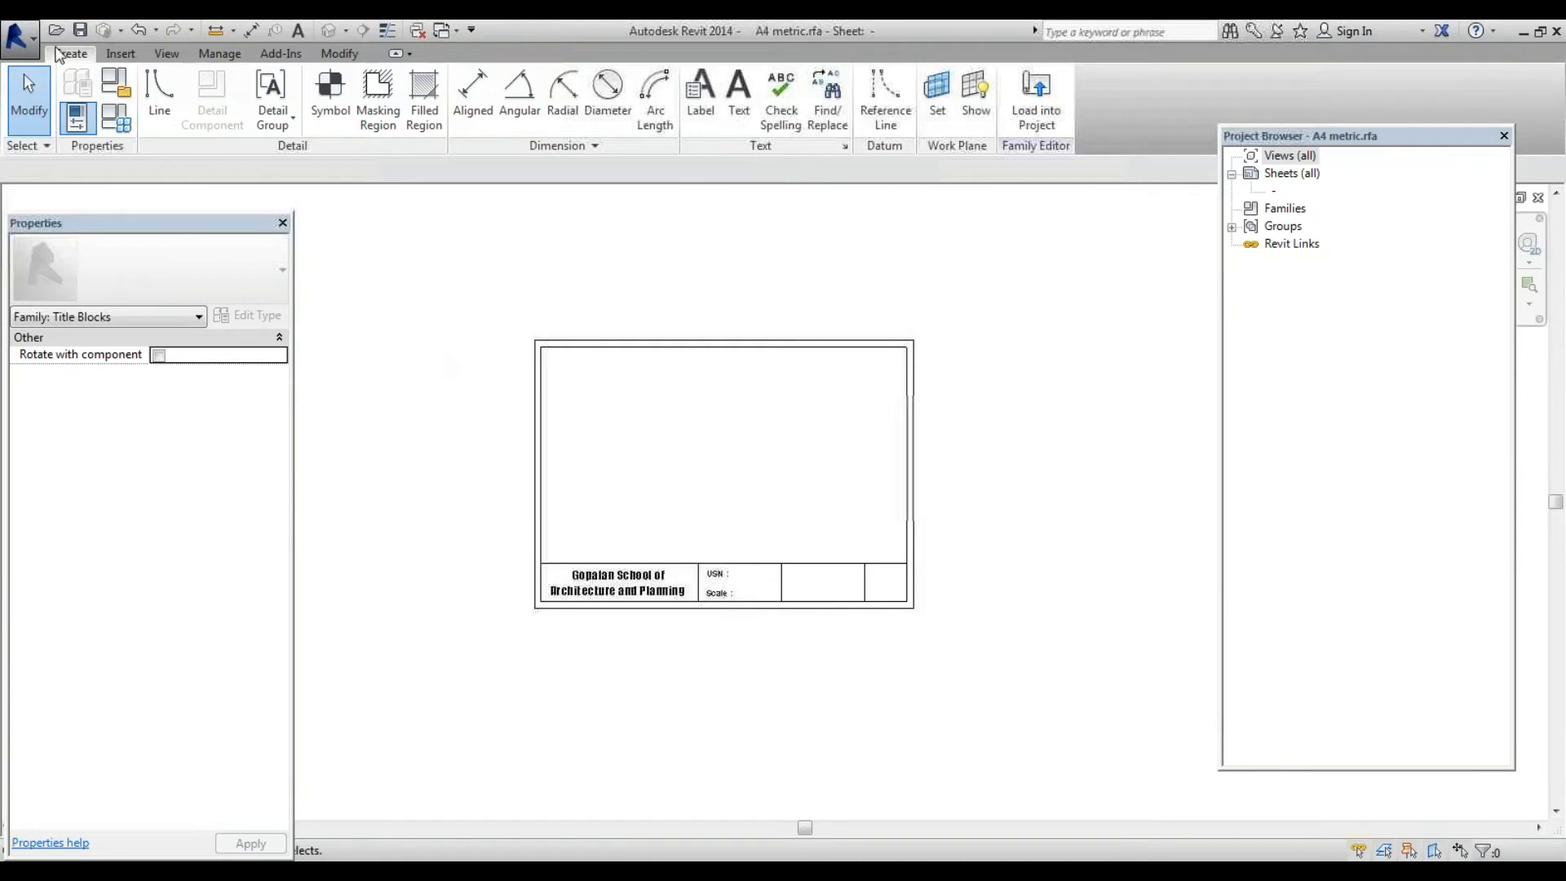
# Save the title block family as a new file named A4 metric GSAP.rfa
pyautogui.click(27, 51)
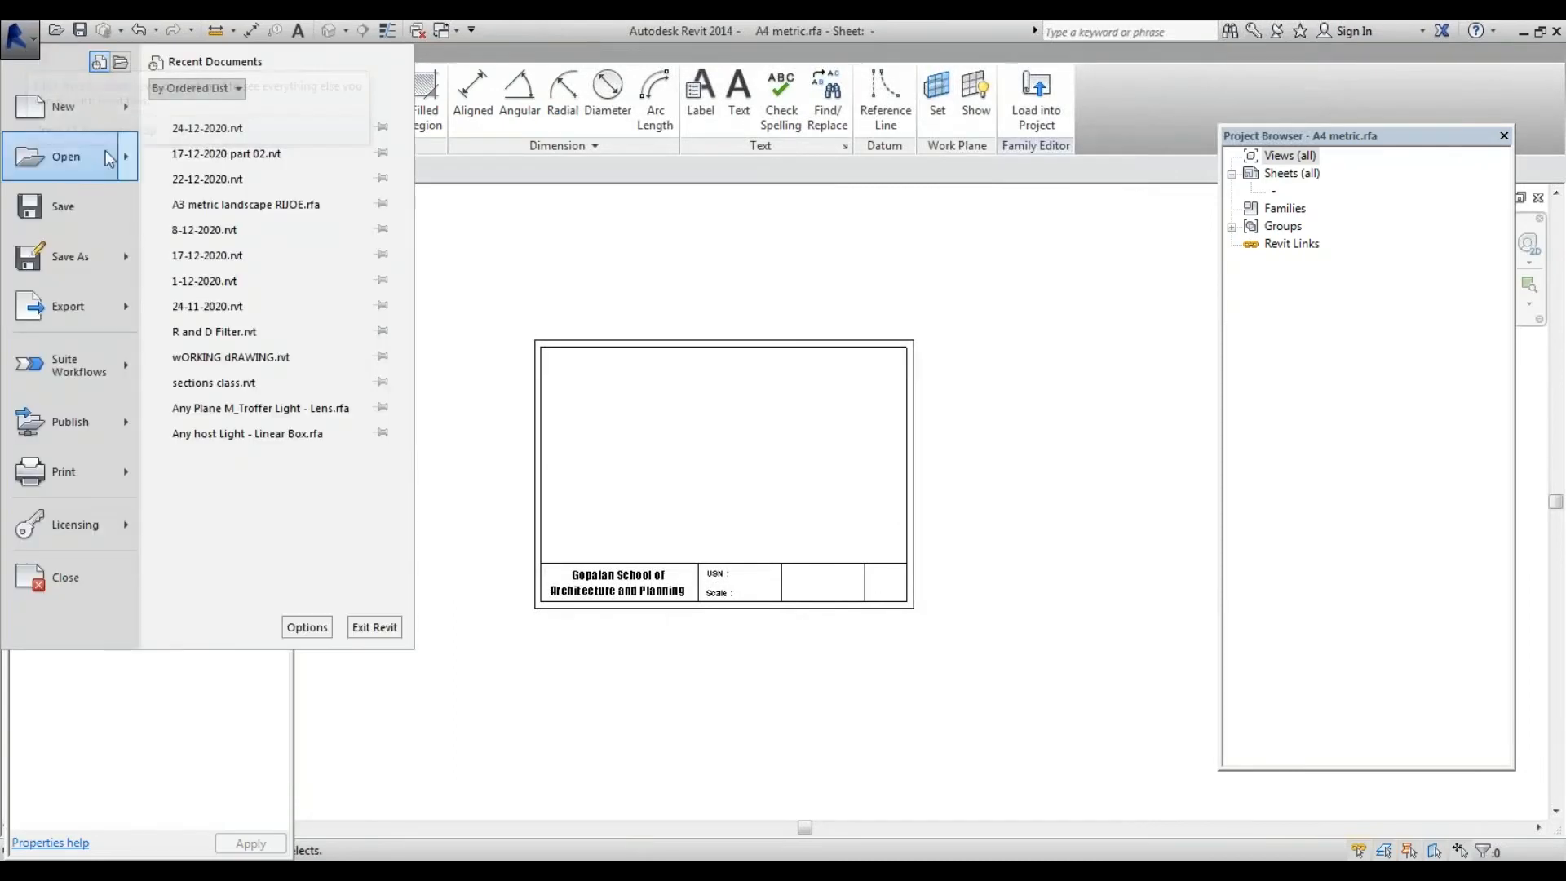
pyautogui.moveTo(118, 255)
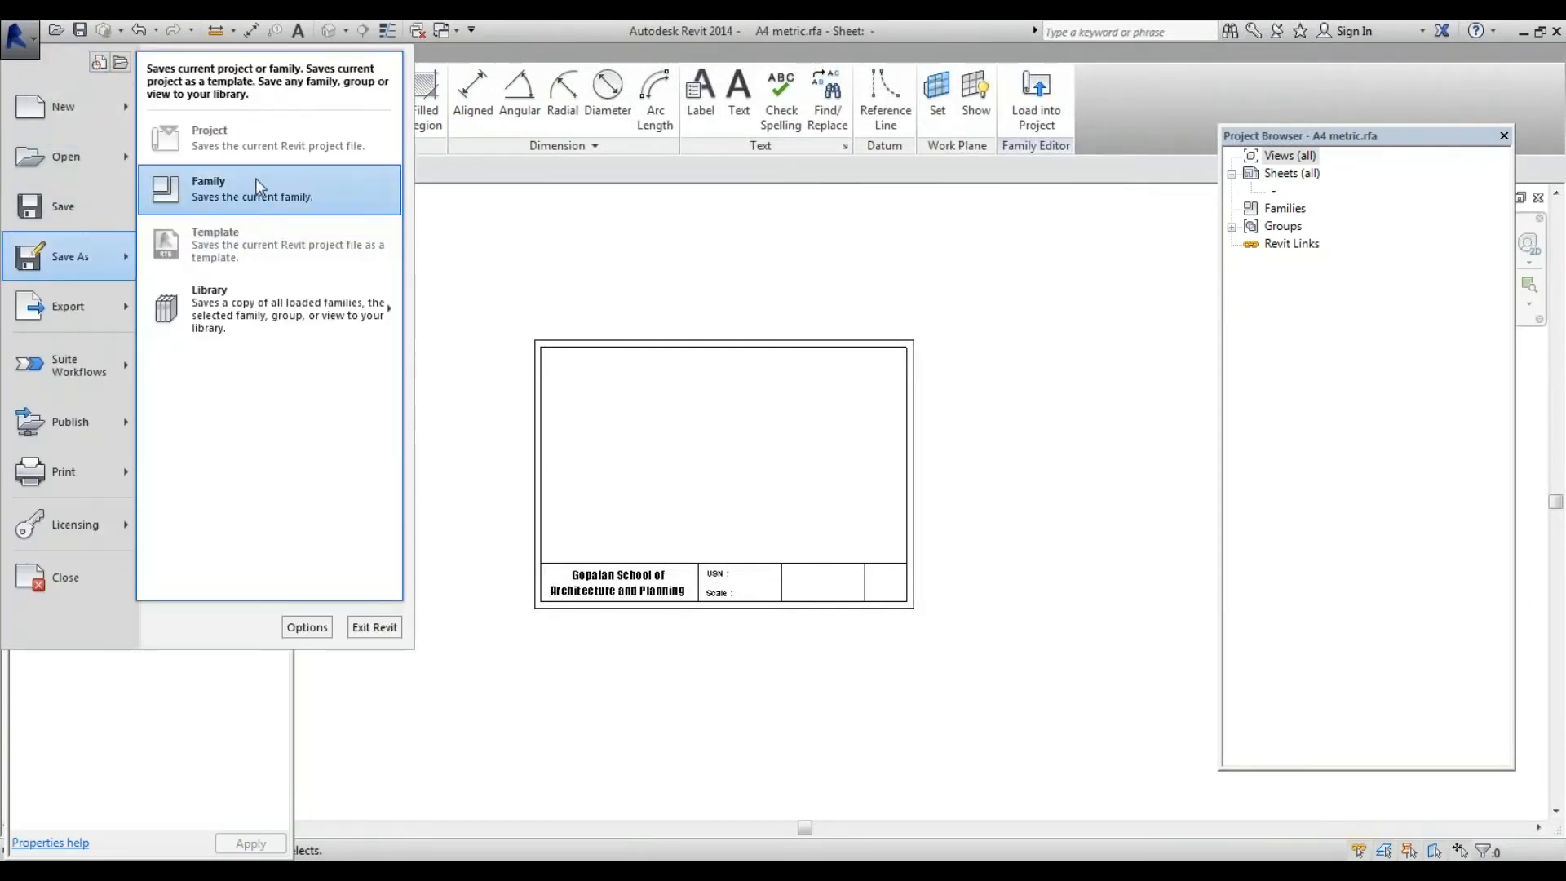
pyautogui.click(258, 185)
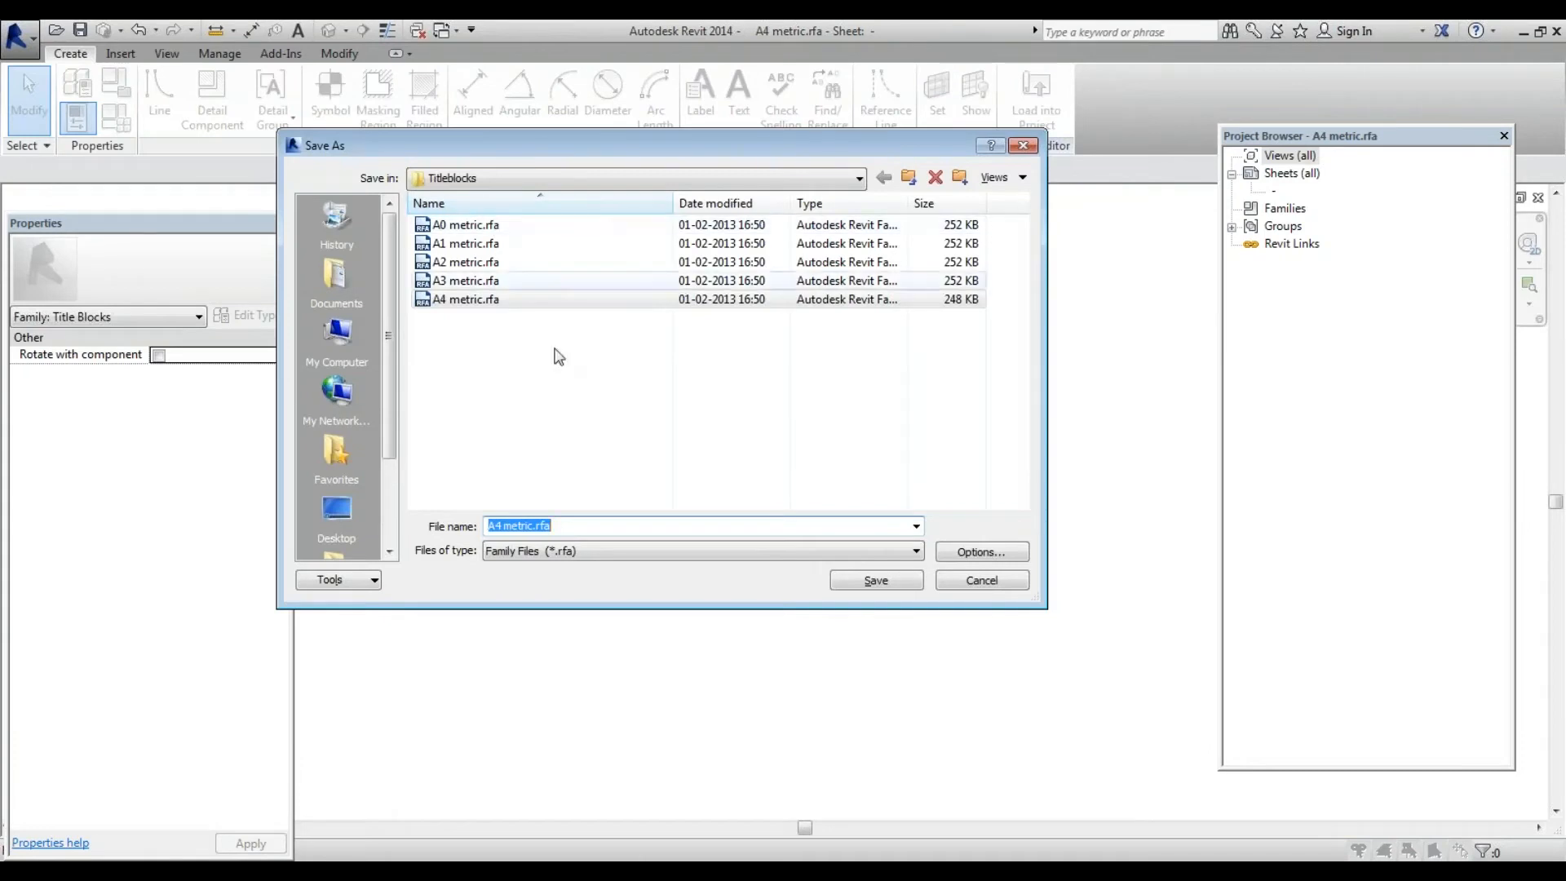
pyautogui.click(540, 526)
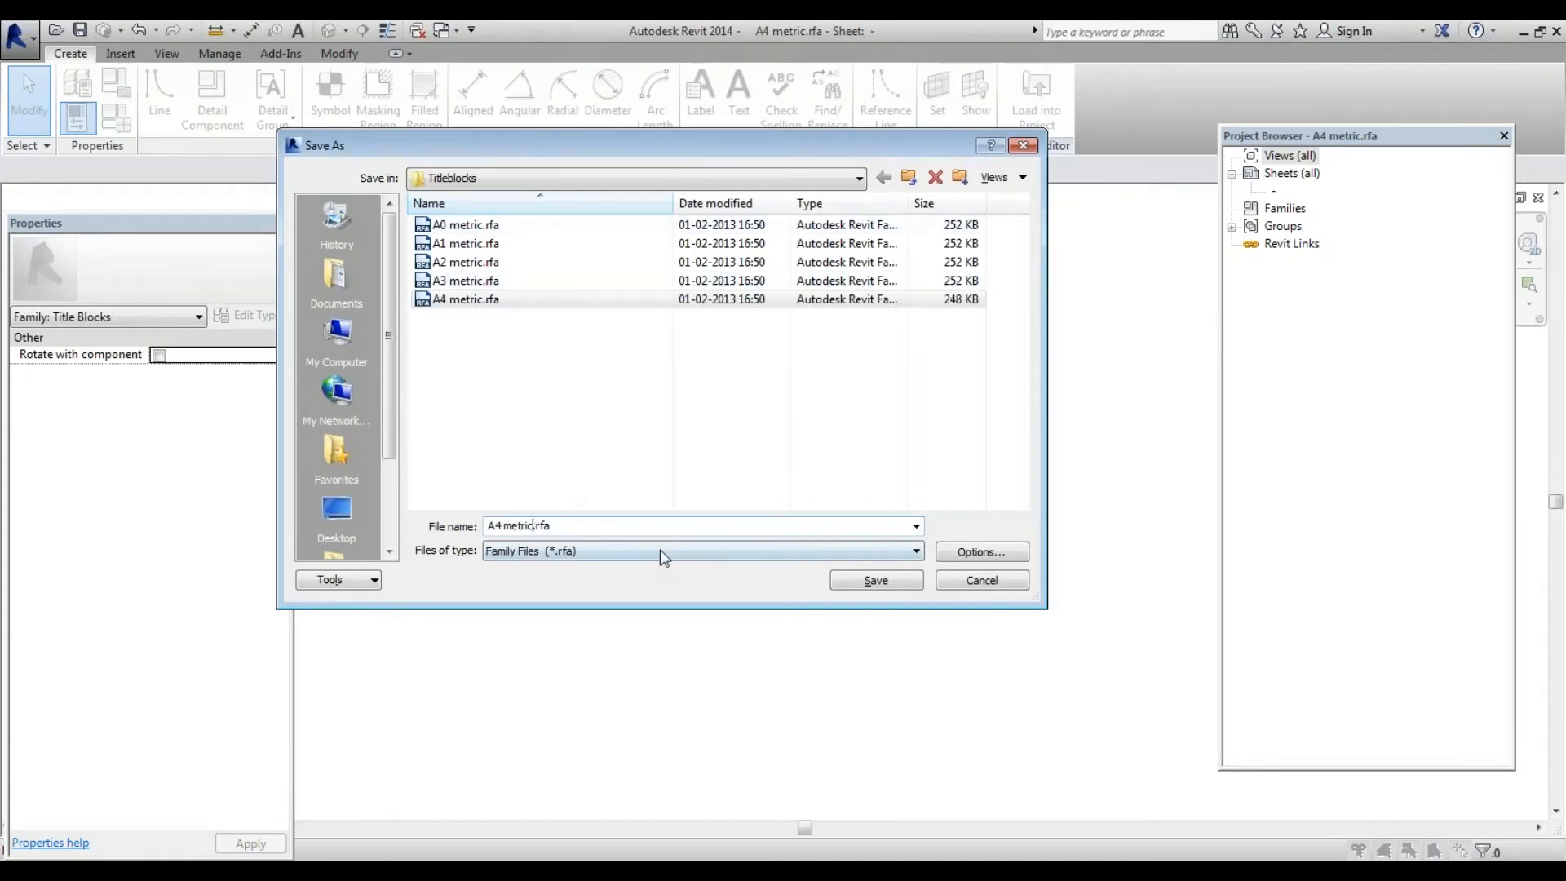
pyautogui.write('GSAP')
pyautogui.press('Return')
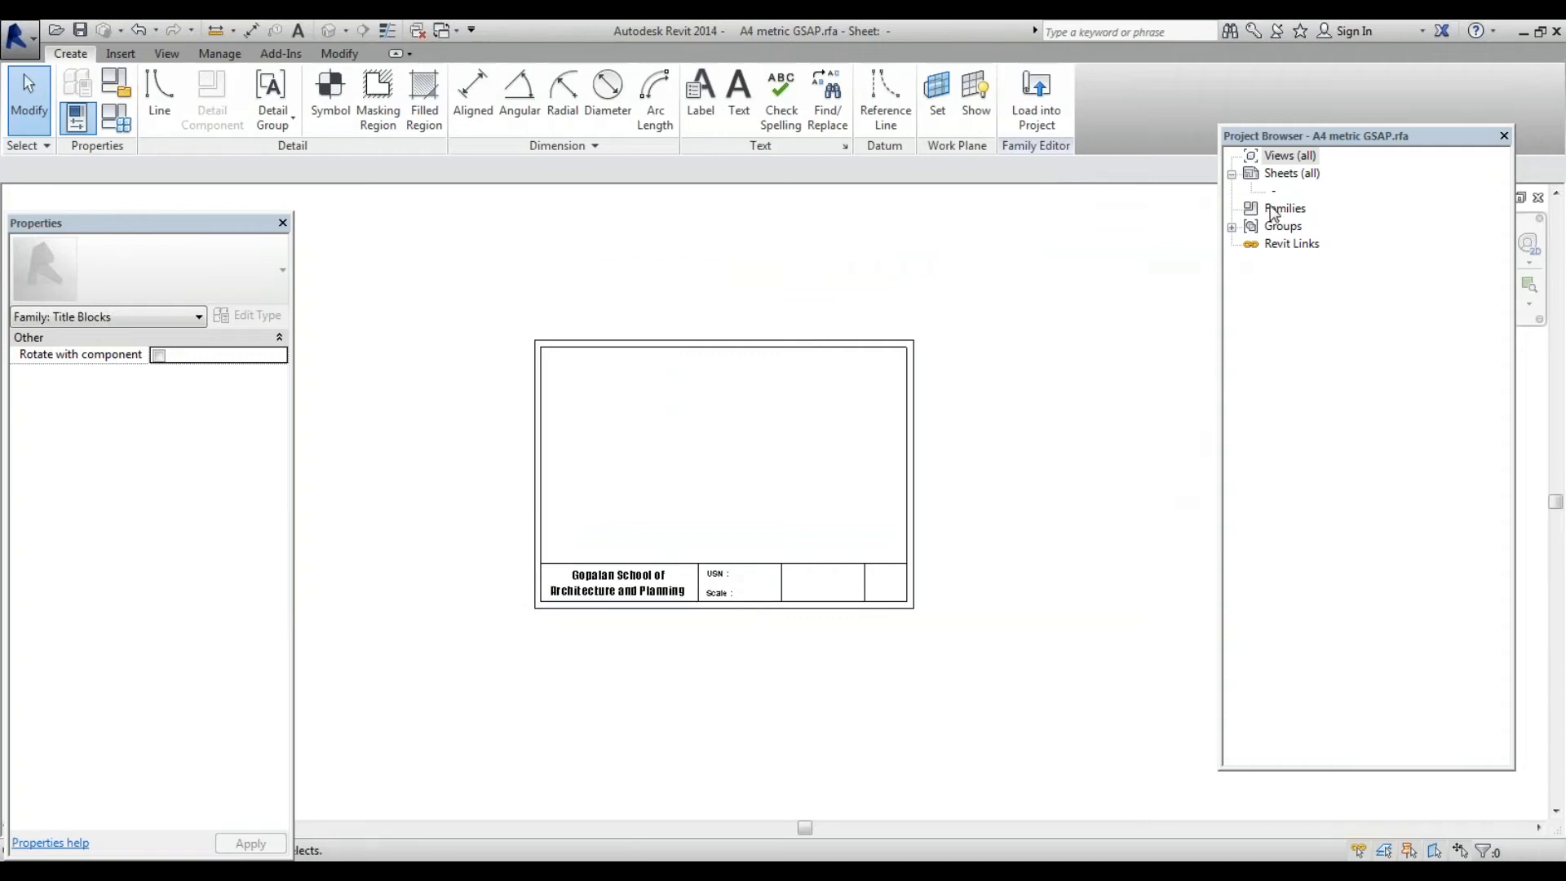
# Load the A4 metric GSAP title block into the project, overwriting the existing family, and open sheet A103
pyautogui.click(1036, 98)
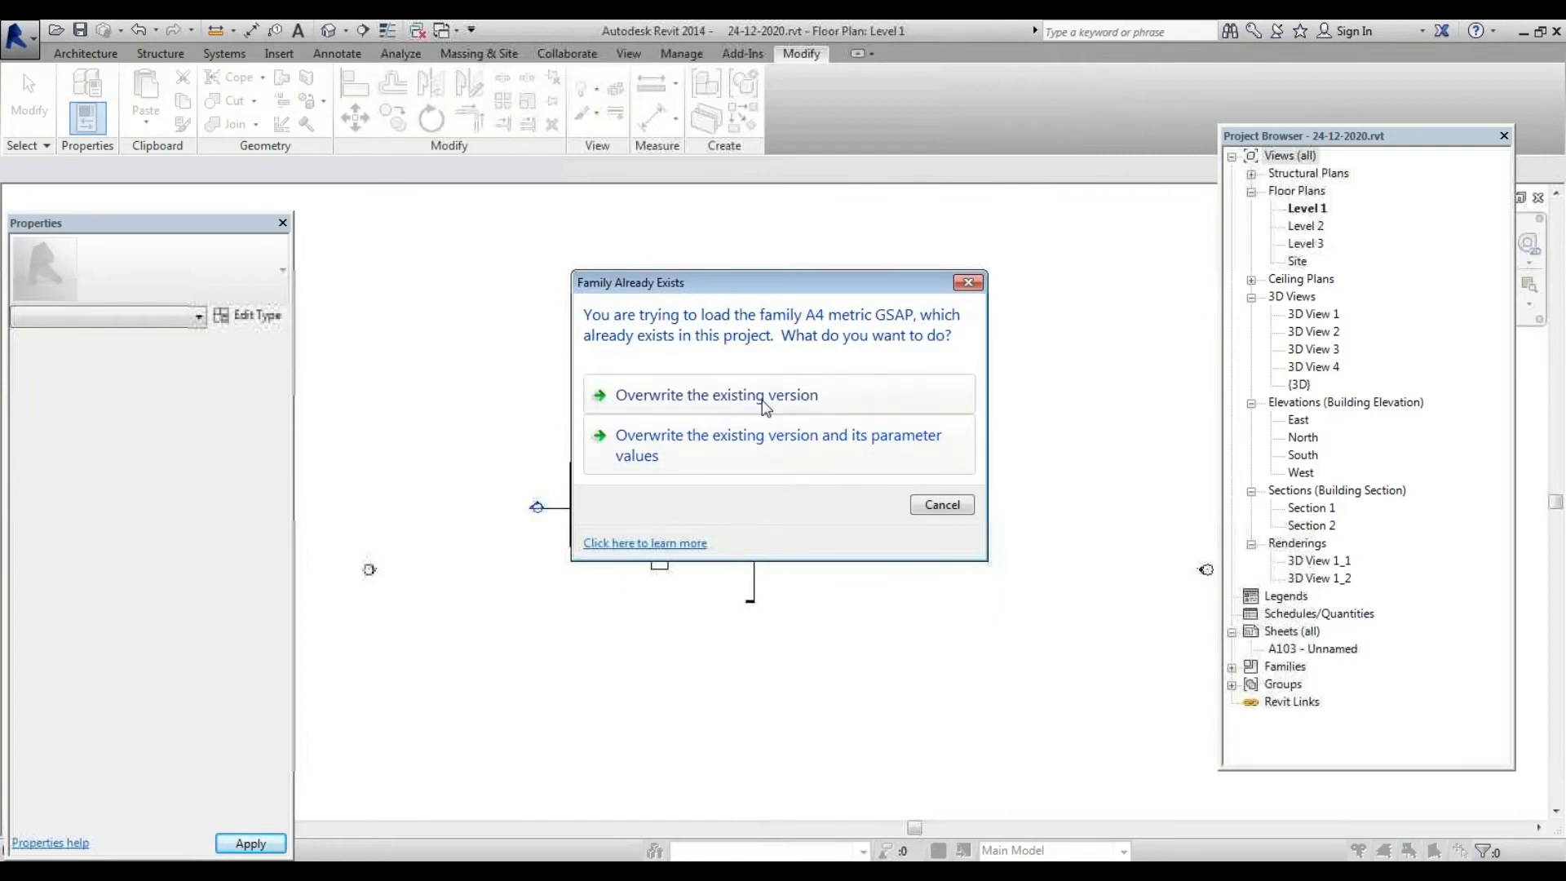
pyautogui.click(775, 428)
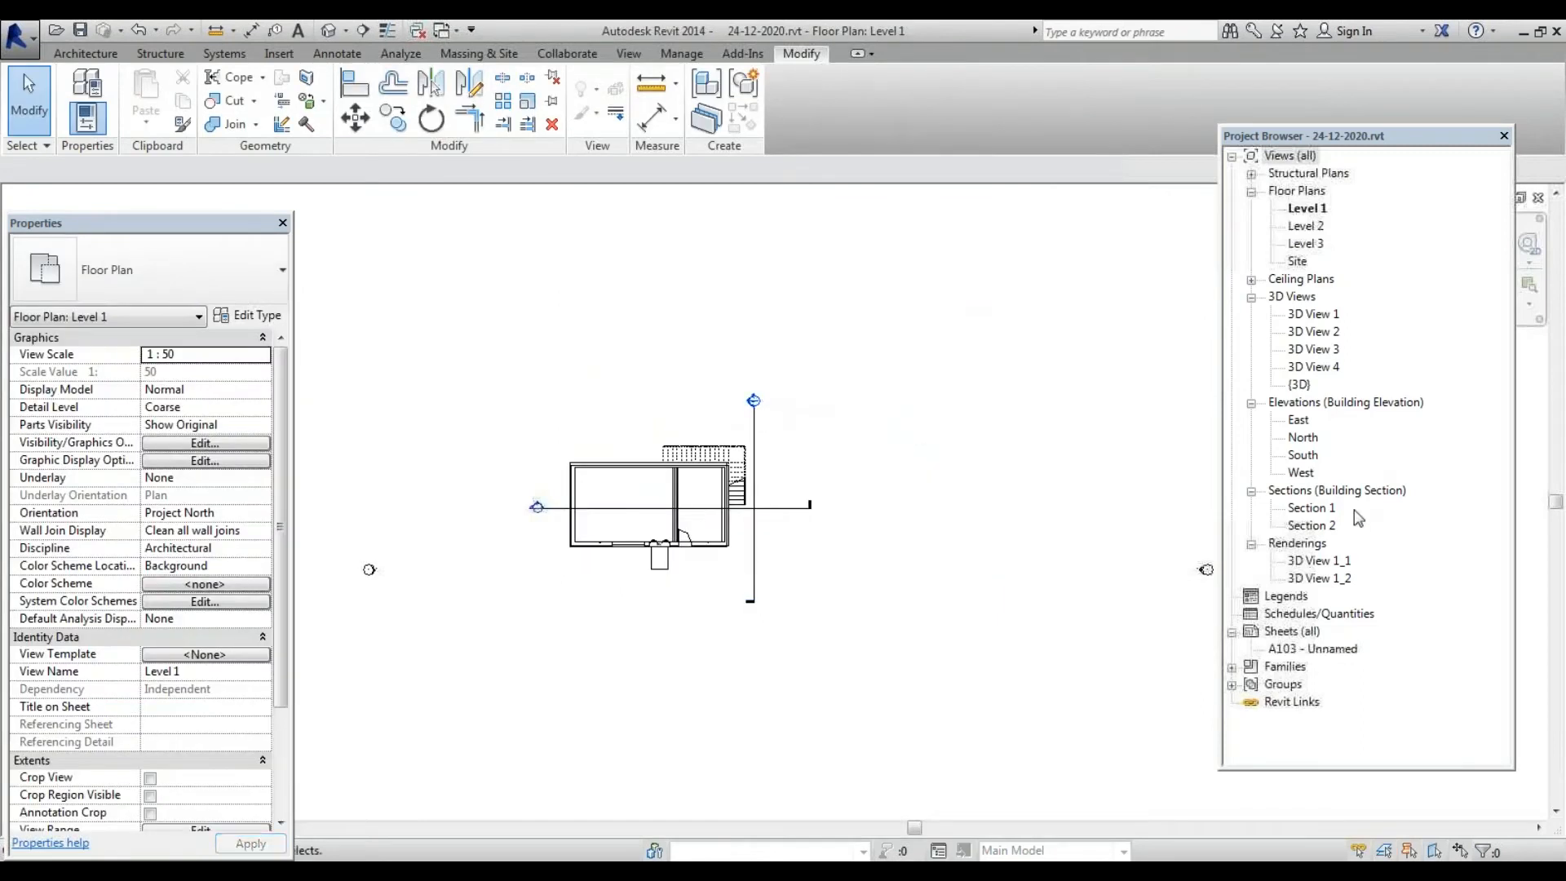
pyautogui.click(1316, 561)
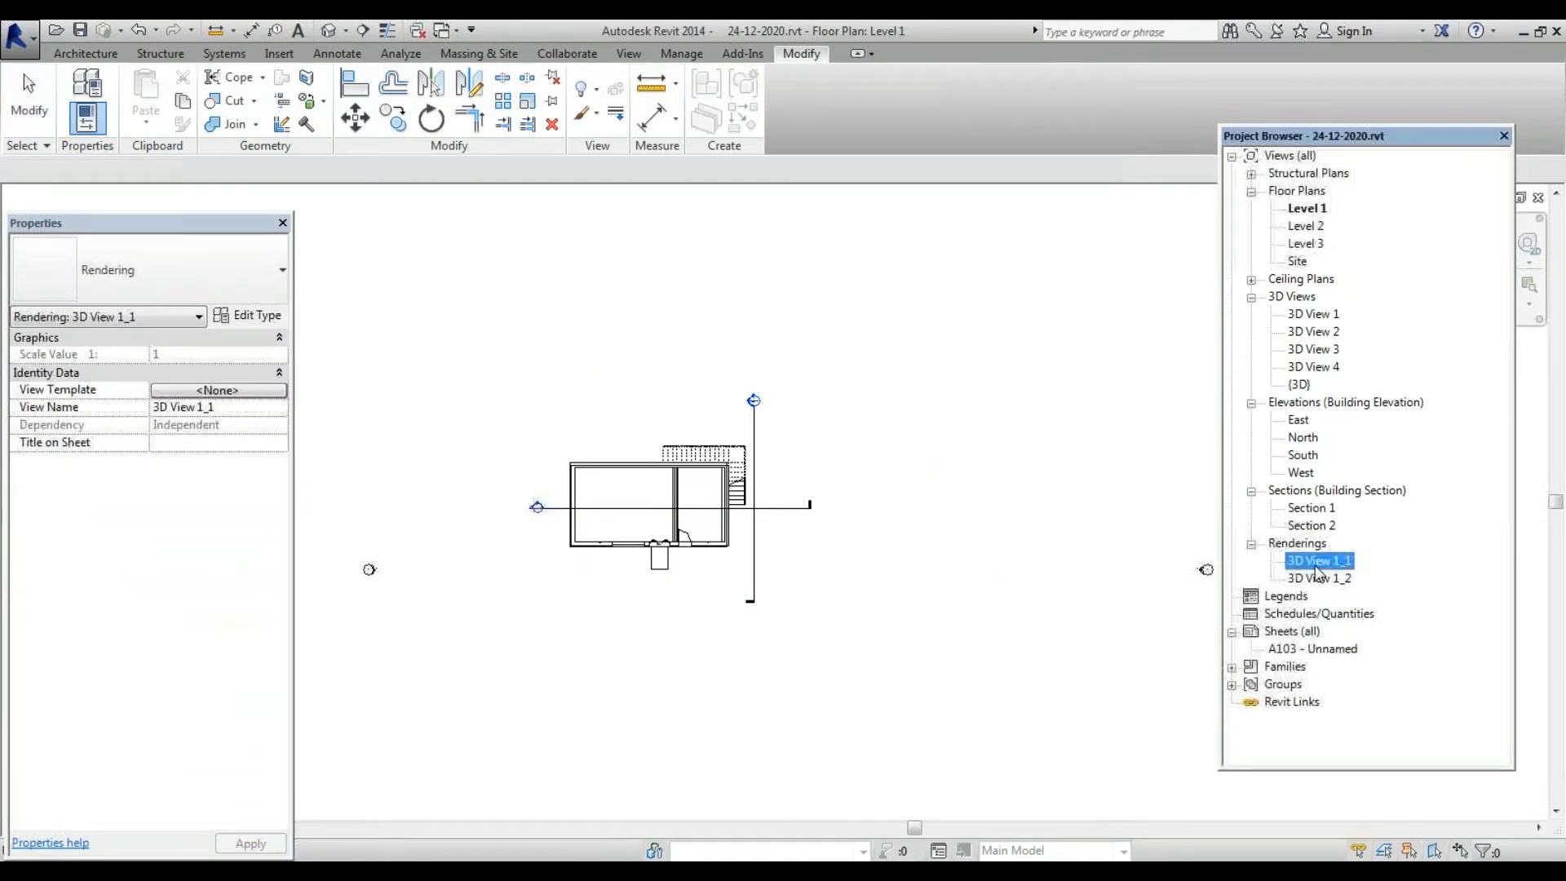
pyautogui.click(1316, 578)
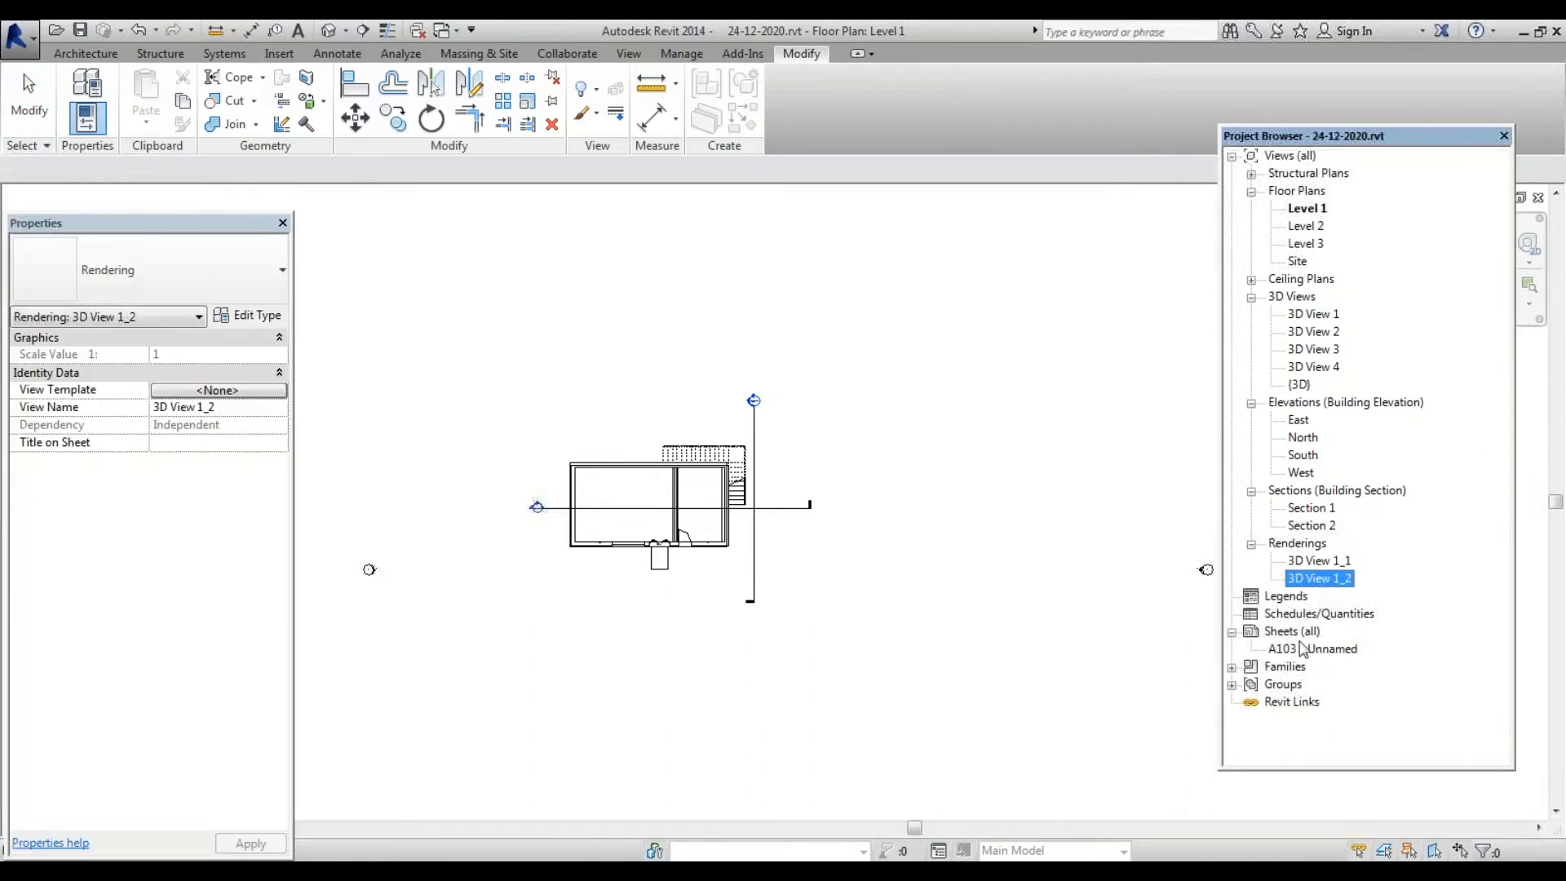
pyautogui.doubleClick(1303, 648)
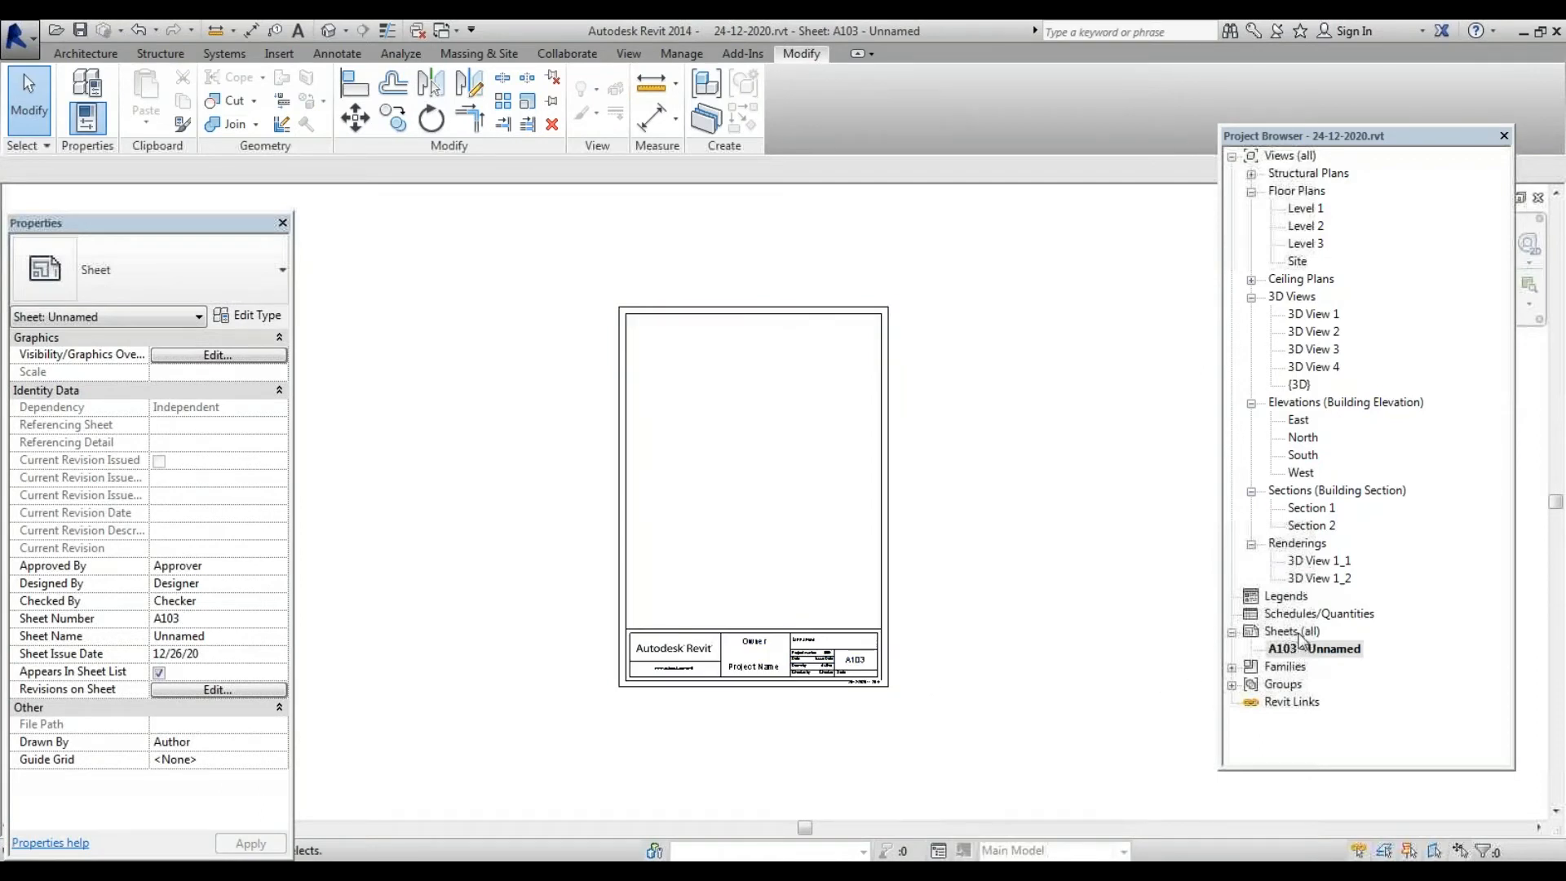
pyautogui.scroll(3, 824, 701)
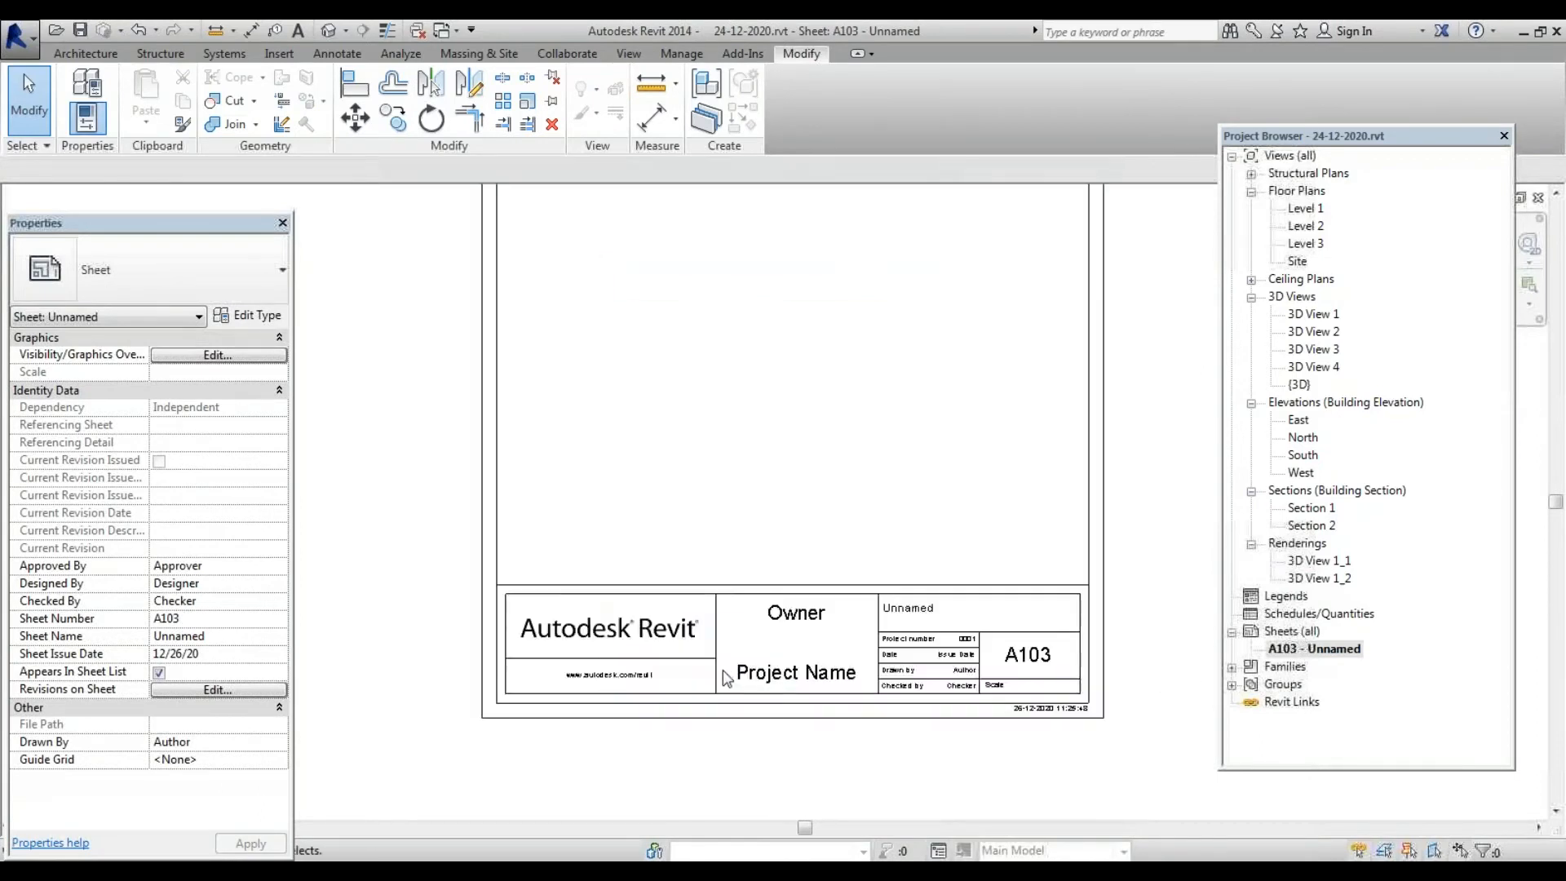
pyautogui.scroll(-2, 727, 674)
pyautogui.rightClick(1309, 632)
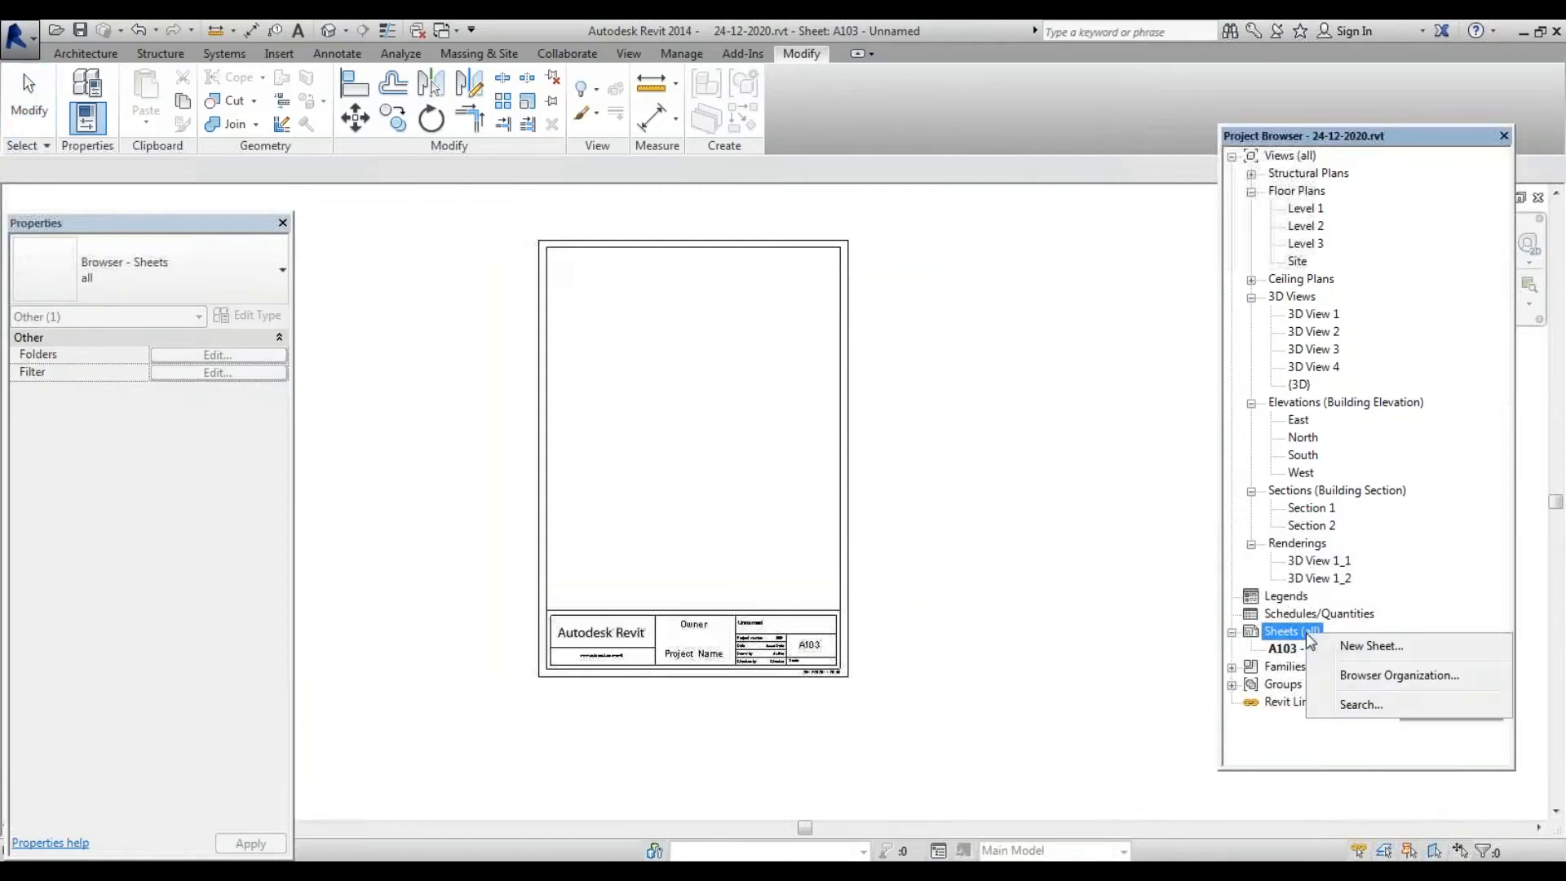
# Delete sheet A103 from the project
pyautogui.click(1373, 646)
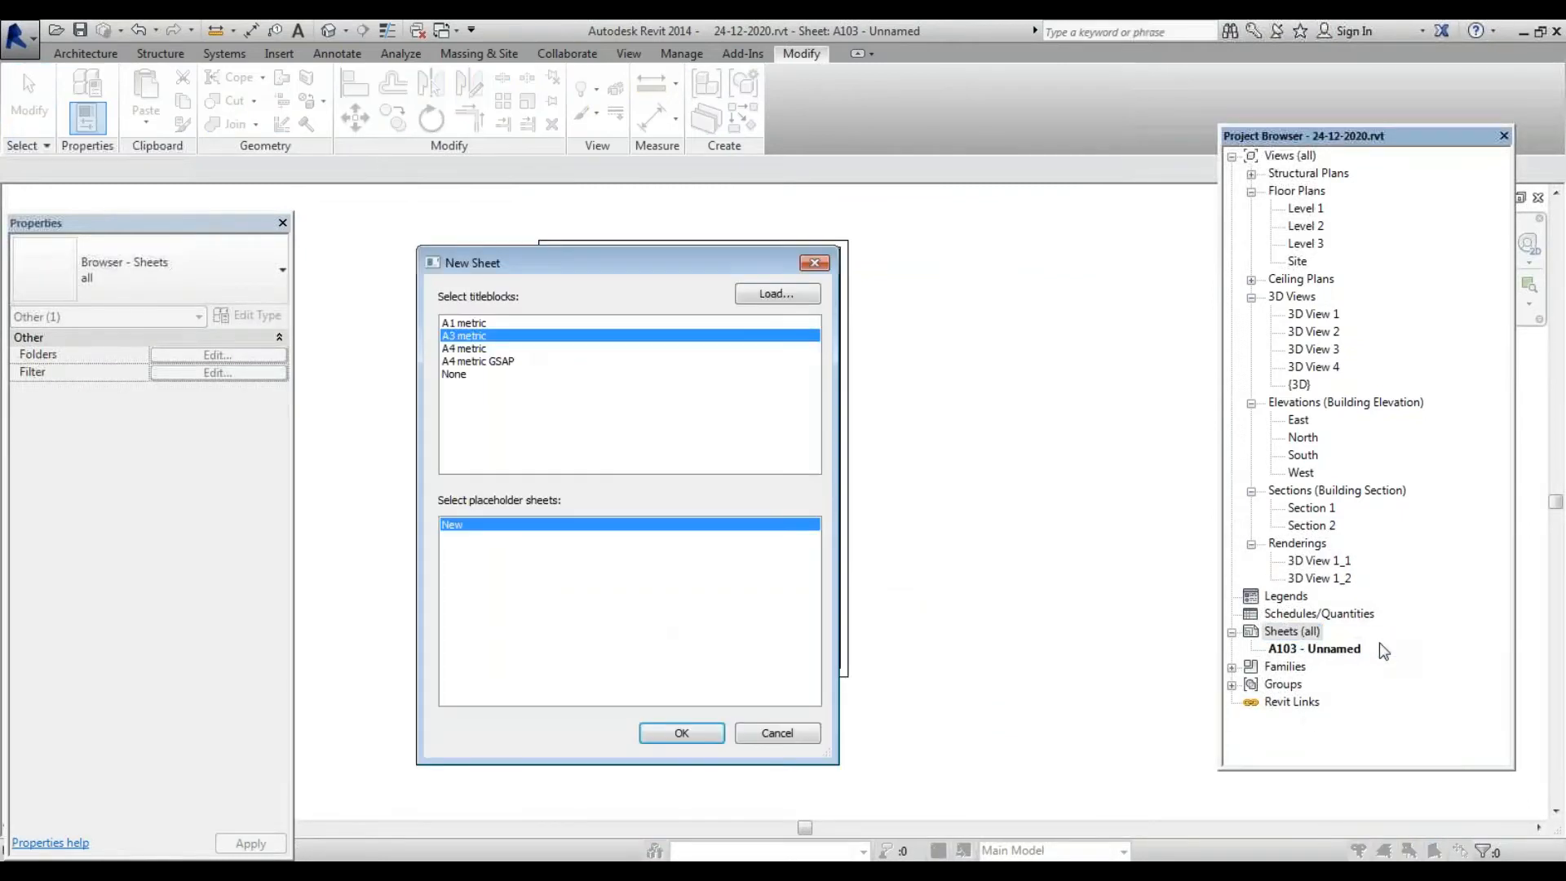
pyautogui.click(784, 732)
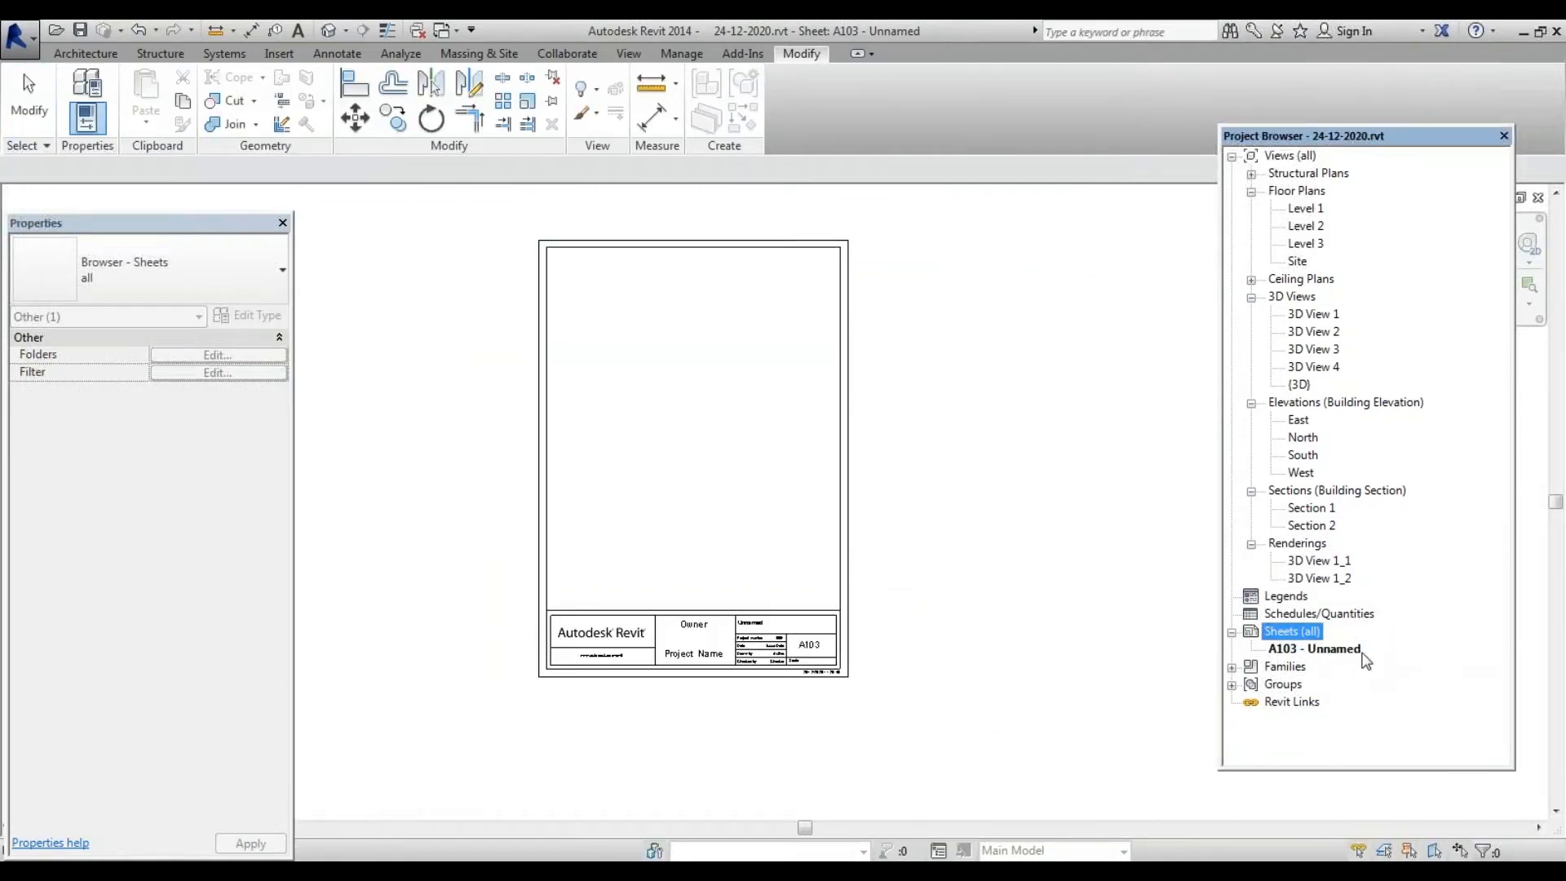
pyautogui.click(1337, 650)
pyautogui.rightClick(1333, 650)
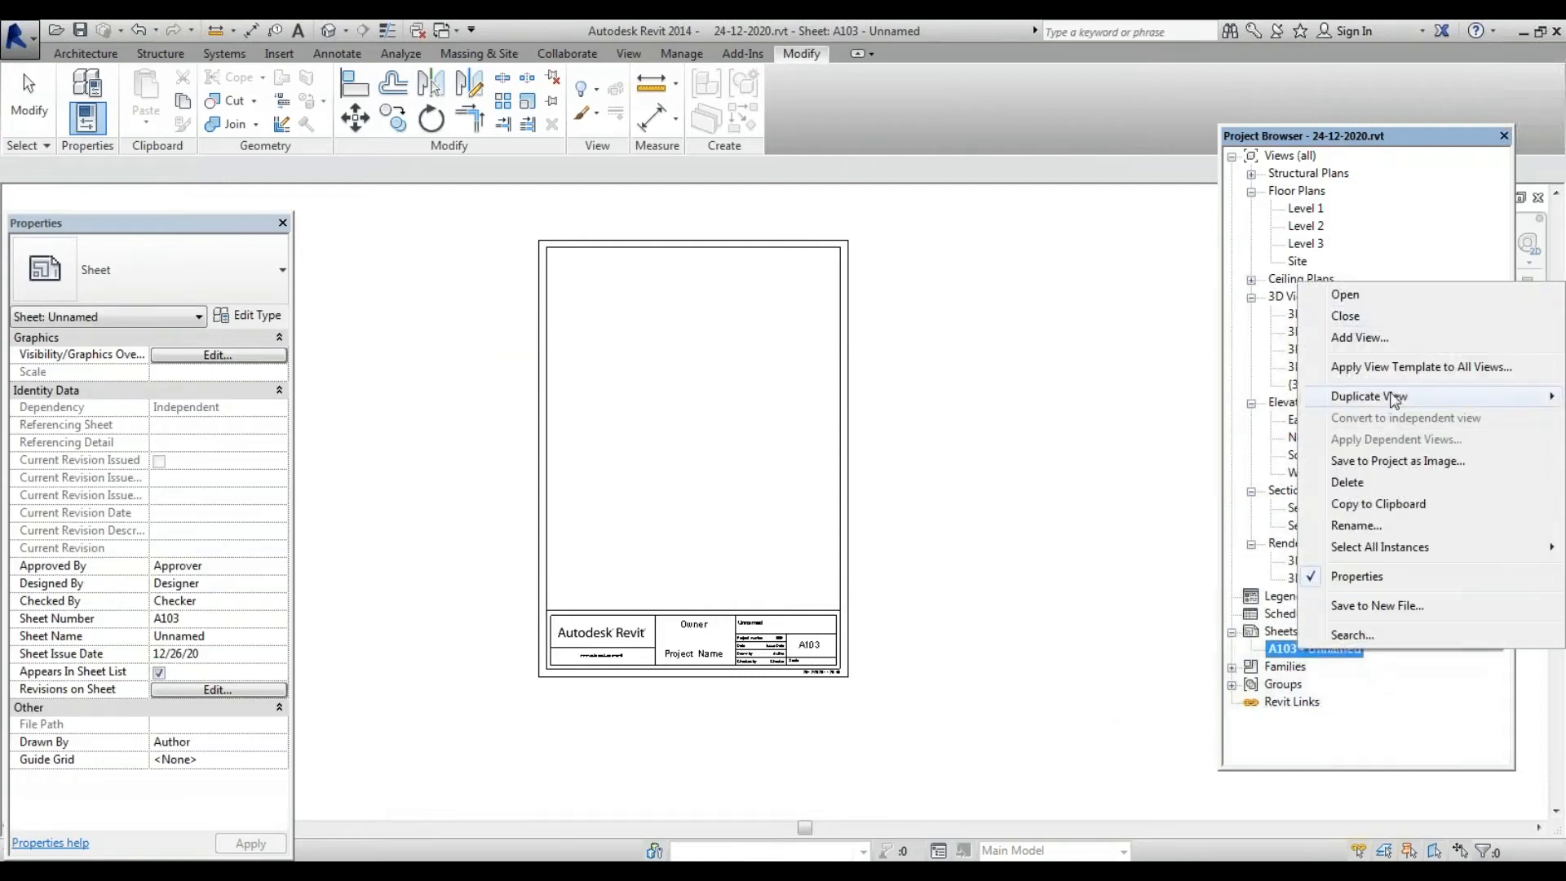
pyautogui.click(1387, 483)
# Start a new sheet and choose the A4 metric GSAP title block
pyautogui.rightClick(1288, 631)
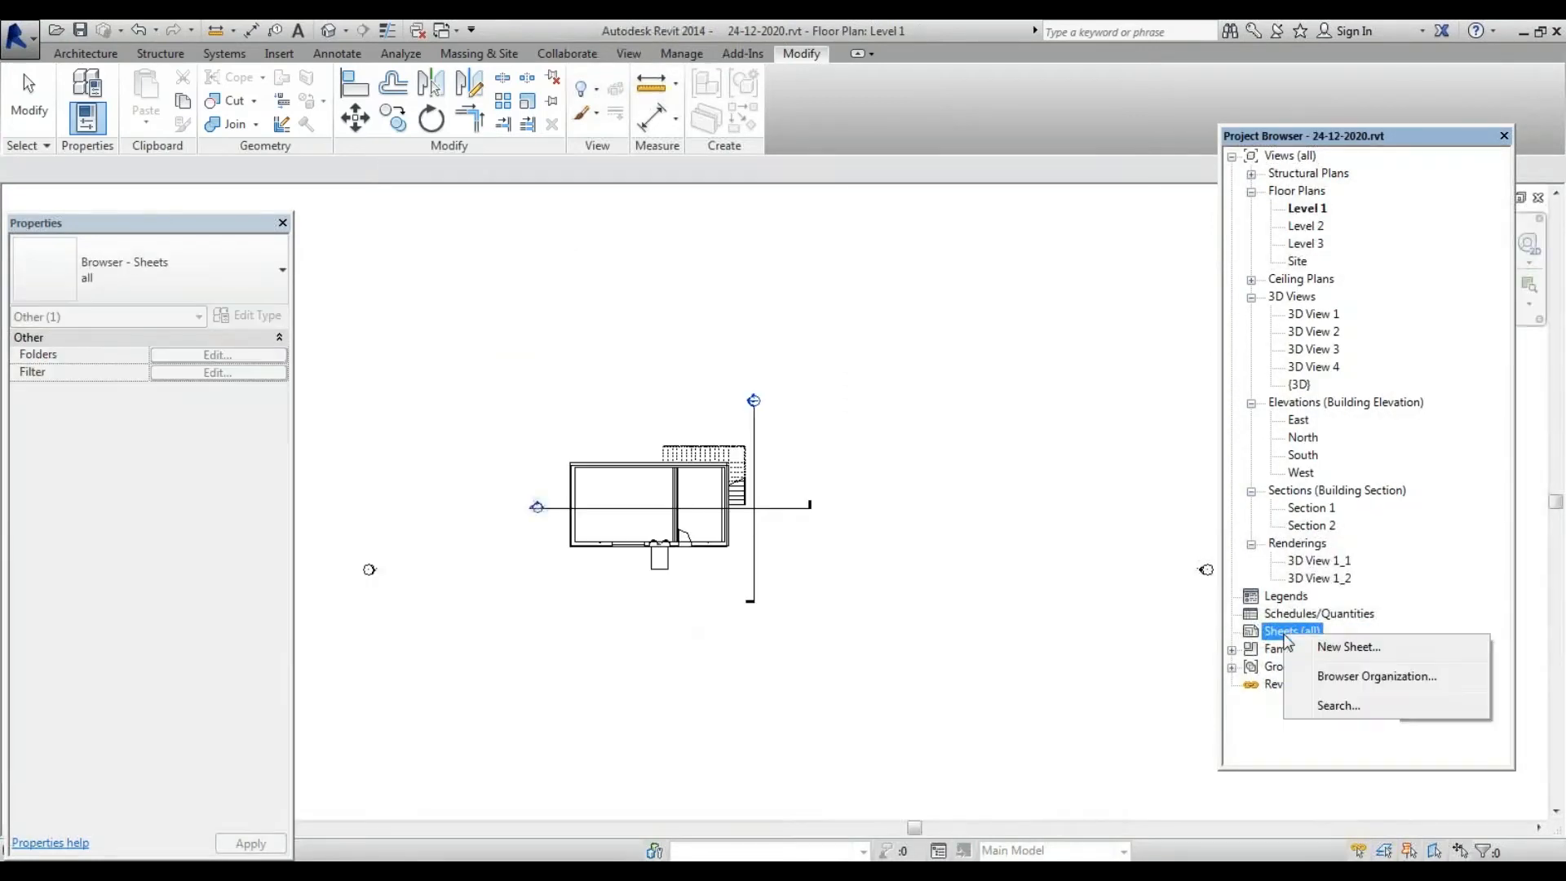
pyautogui.click(1346, 649)
pyautogui.click(494, 362)
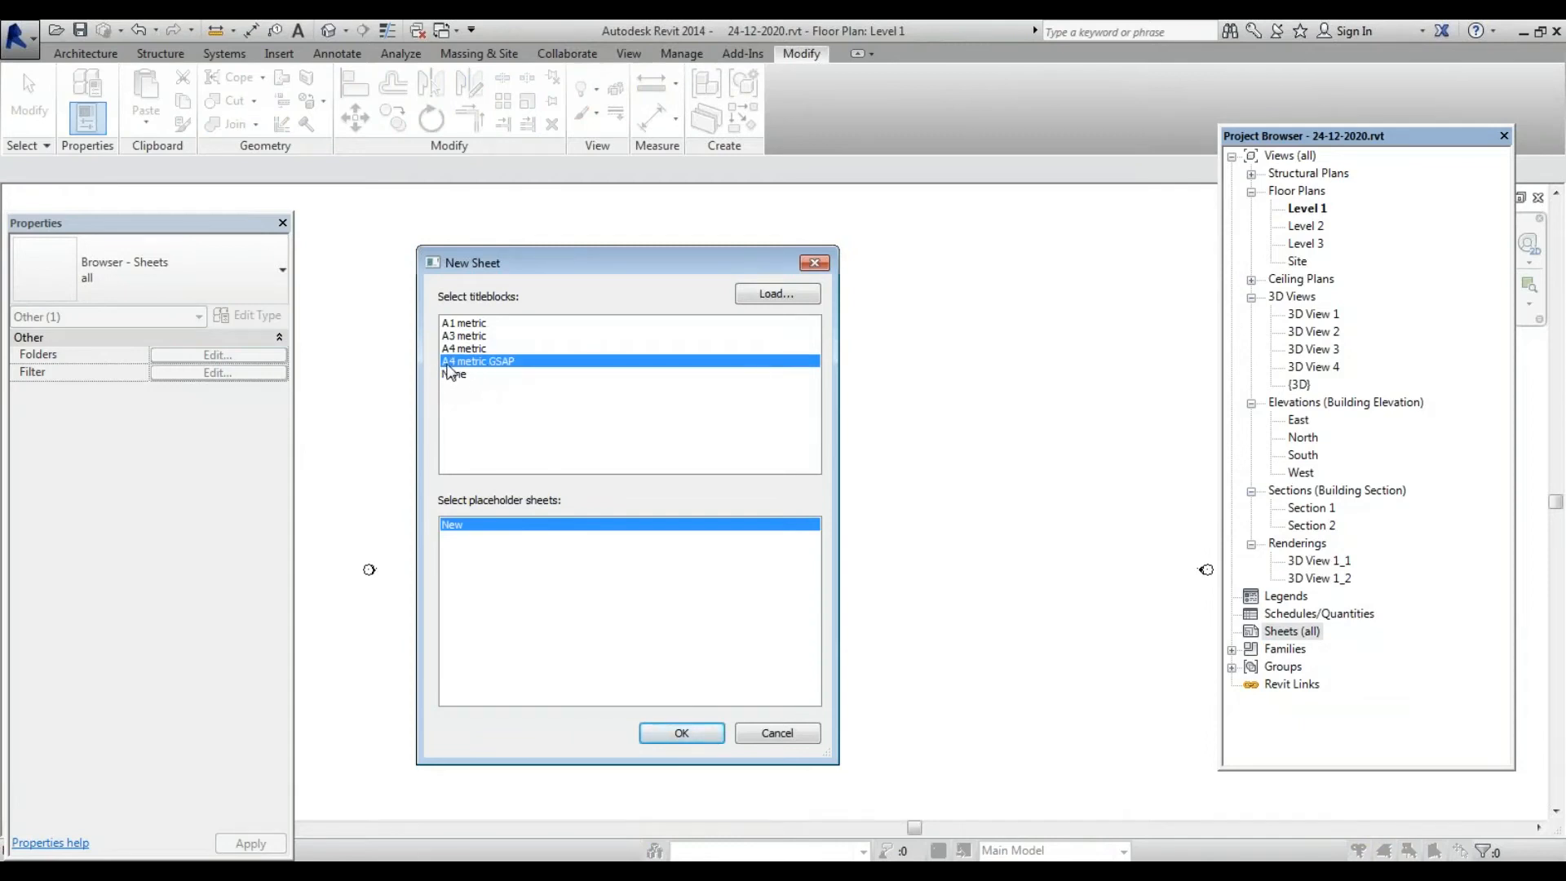
# Create sheet A105 with the GSAP title block and expand Sheets (all) to show it
pyautogui.click(685, 738)
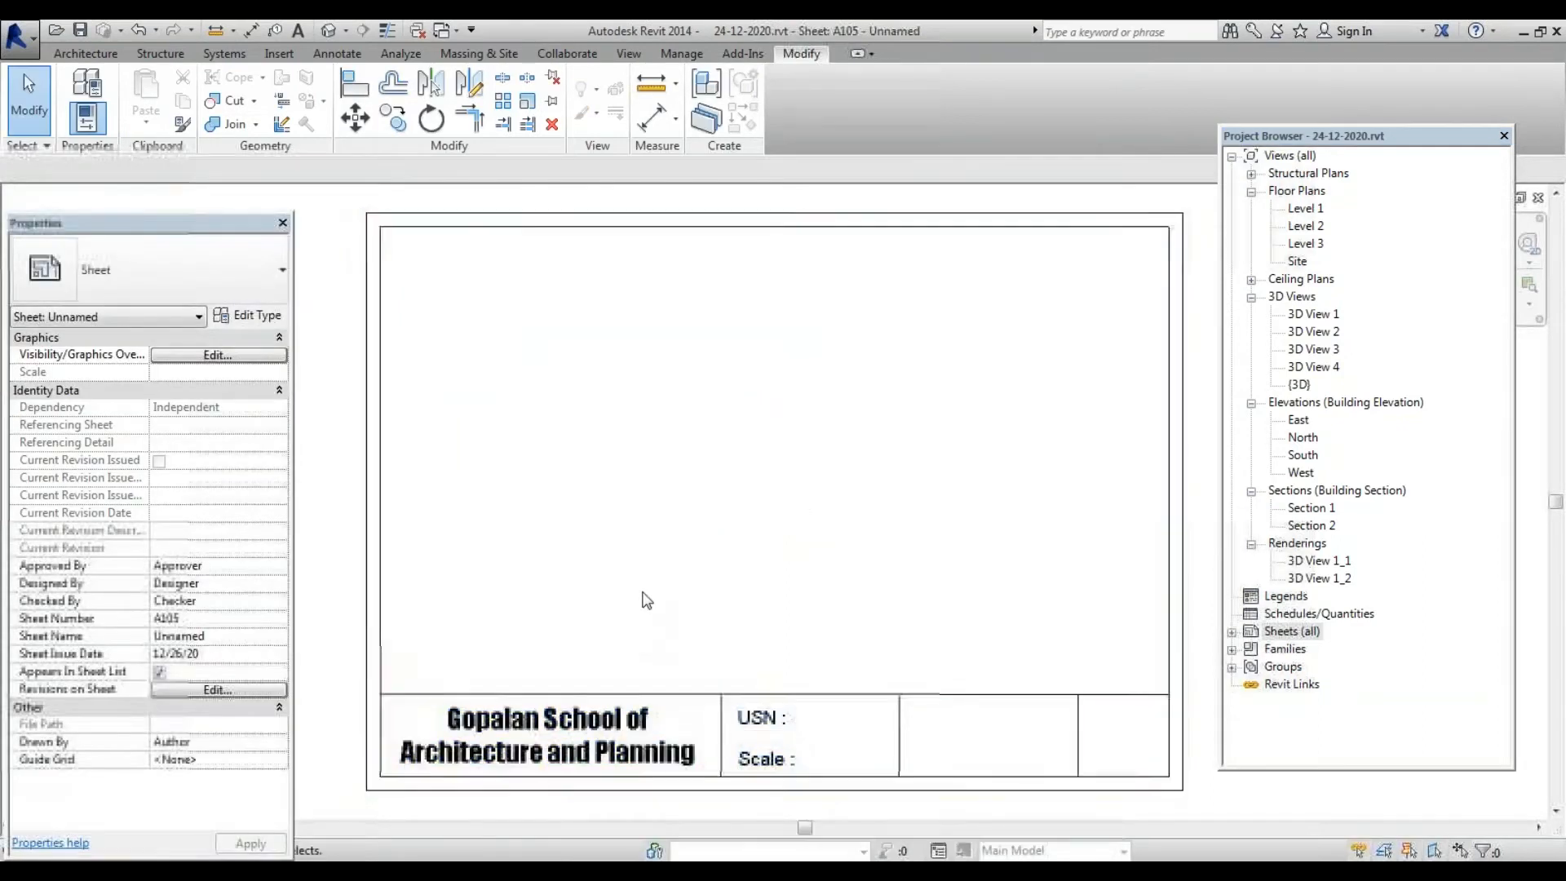
pyautogui.scroll(-4, 639, 594)
pyautogui.scroll(4, 835, 697)
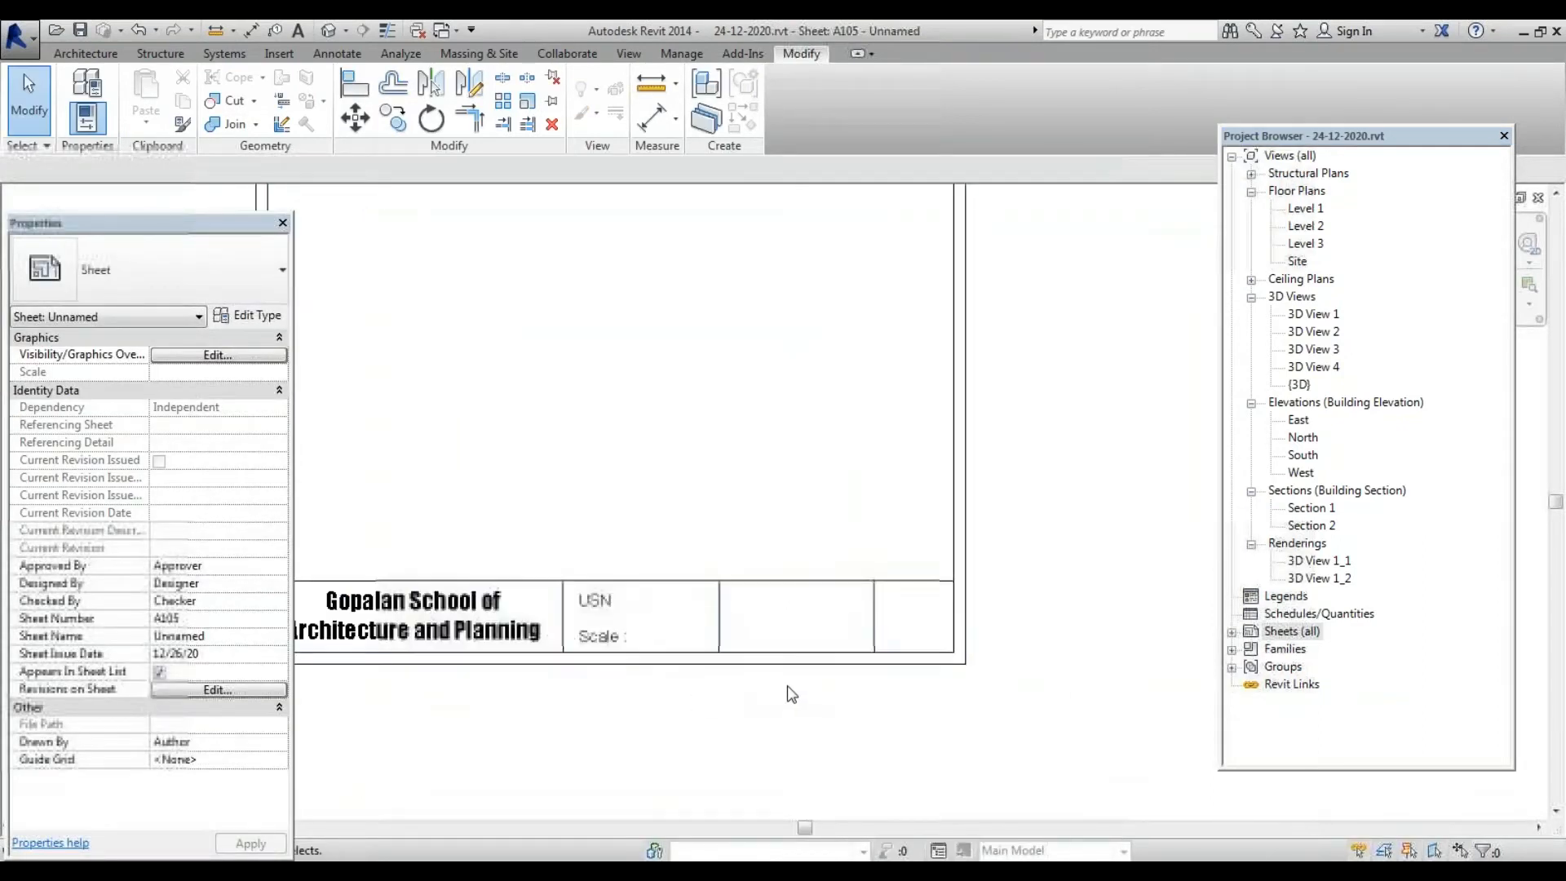
pyautogui.scroll(-4, 392, 605)
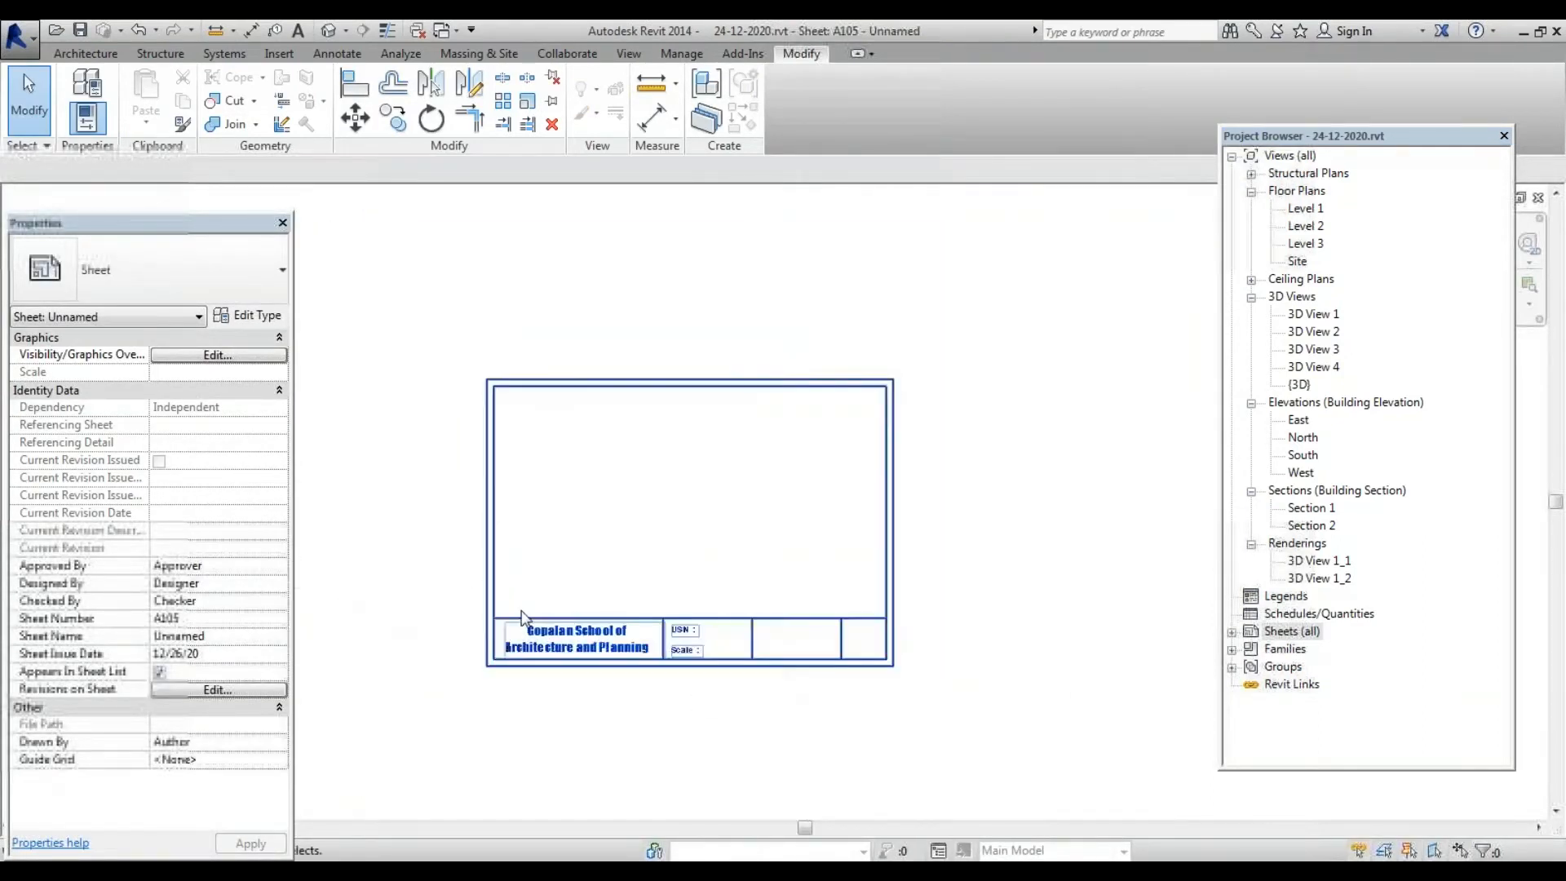
pyautogui.scroll(2, 724, 687)
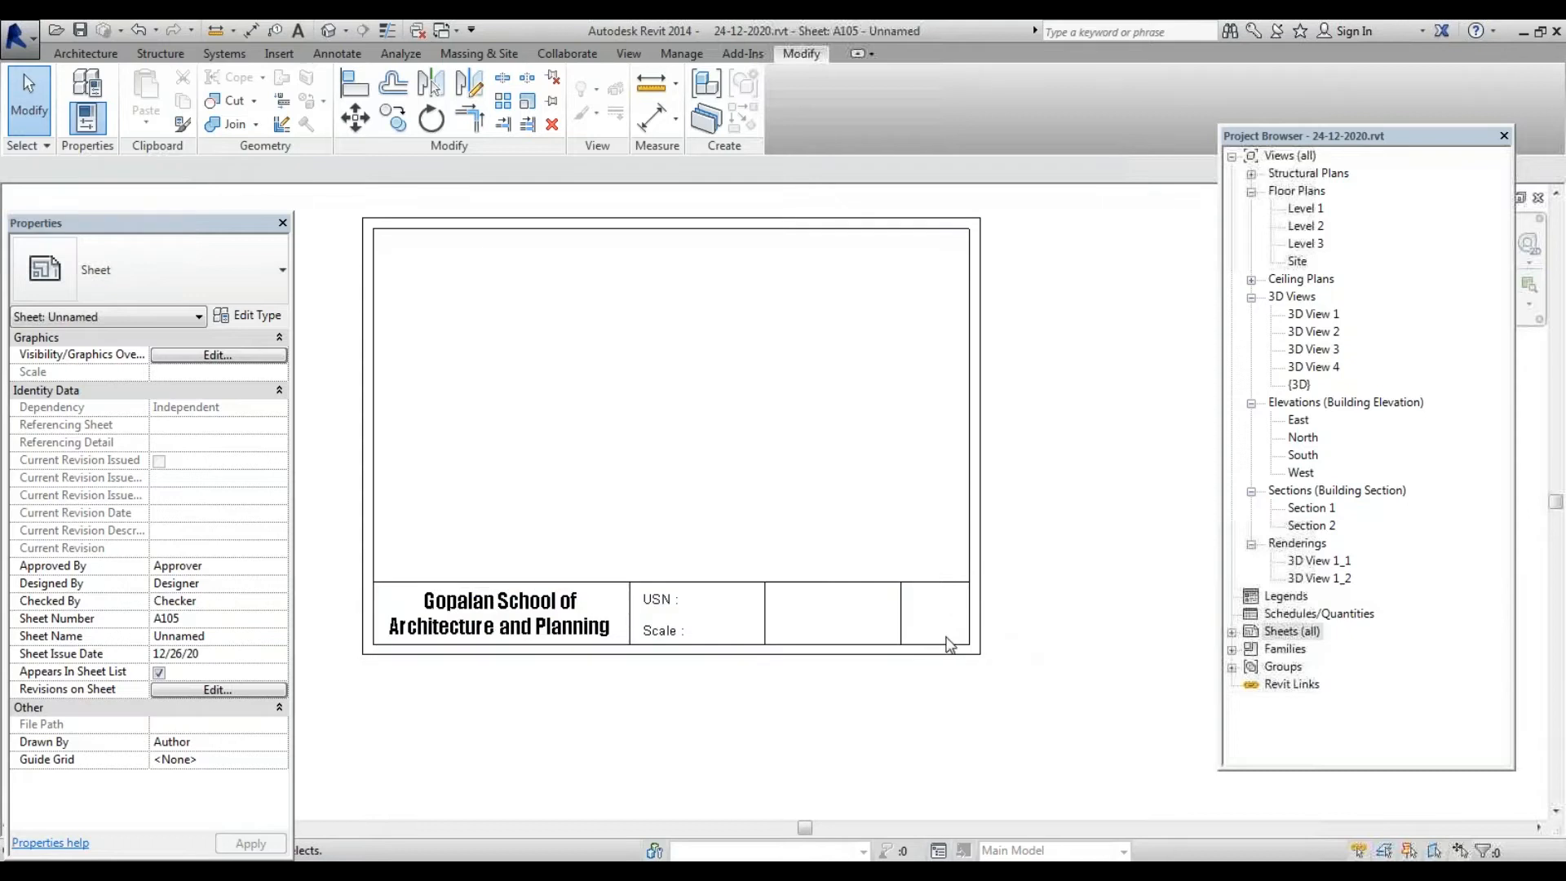
pyautogui.scroll(-2, 787, 633)
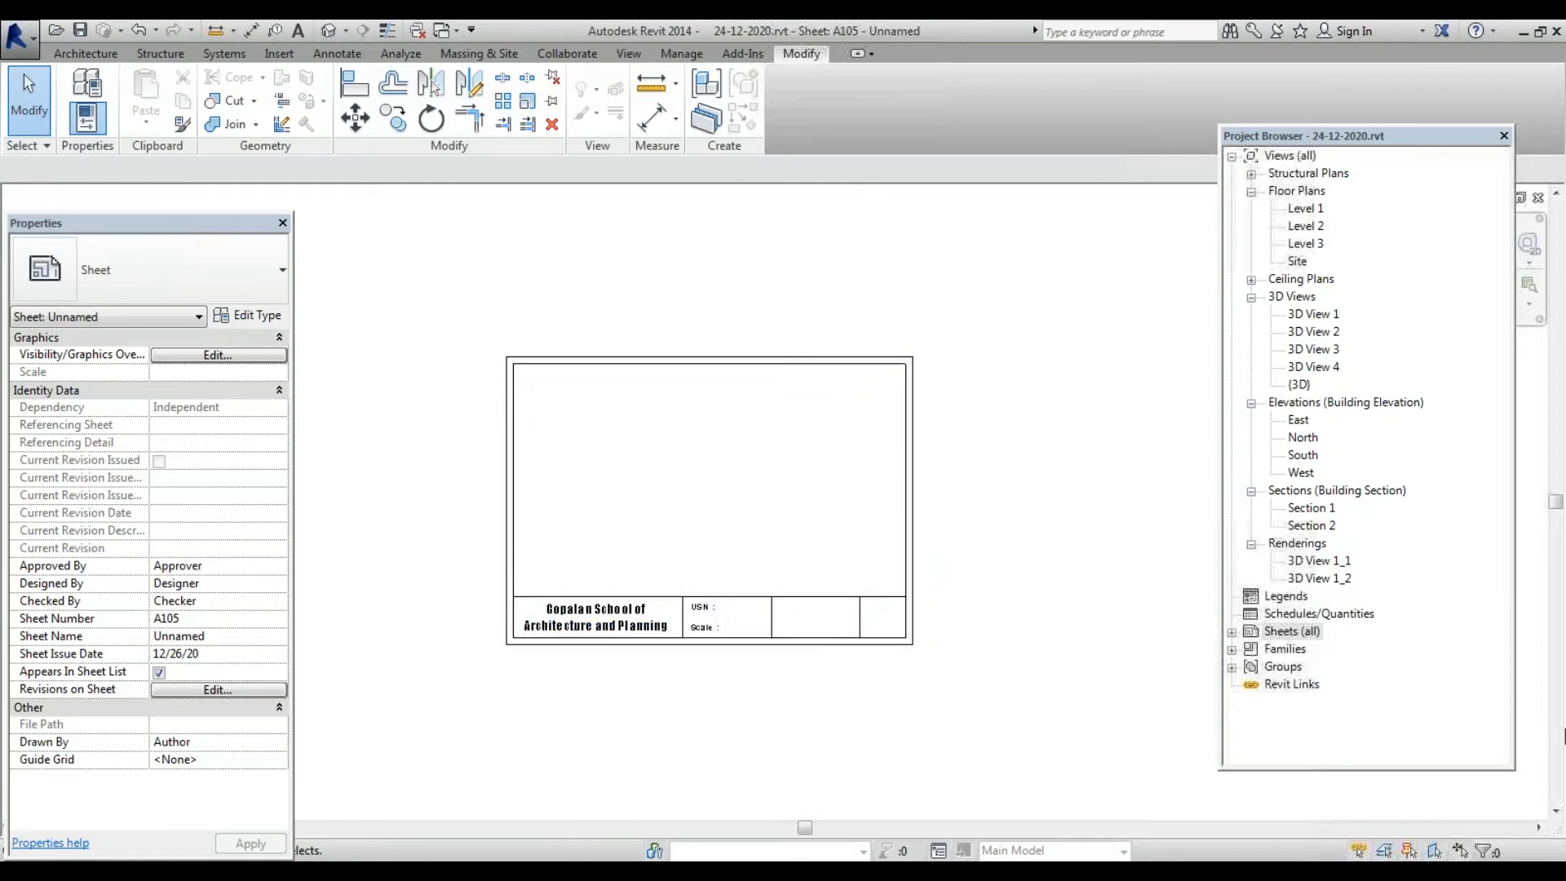
pyautogui.click(1233, 633)
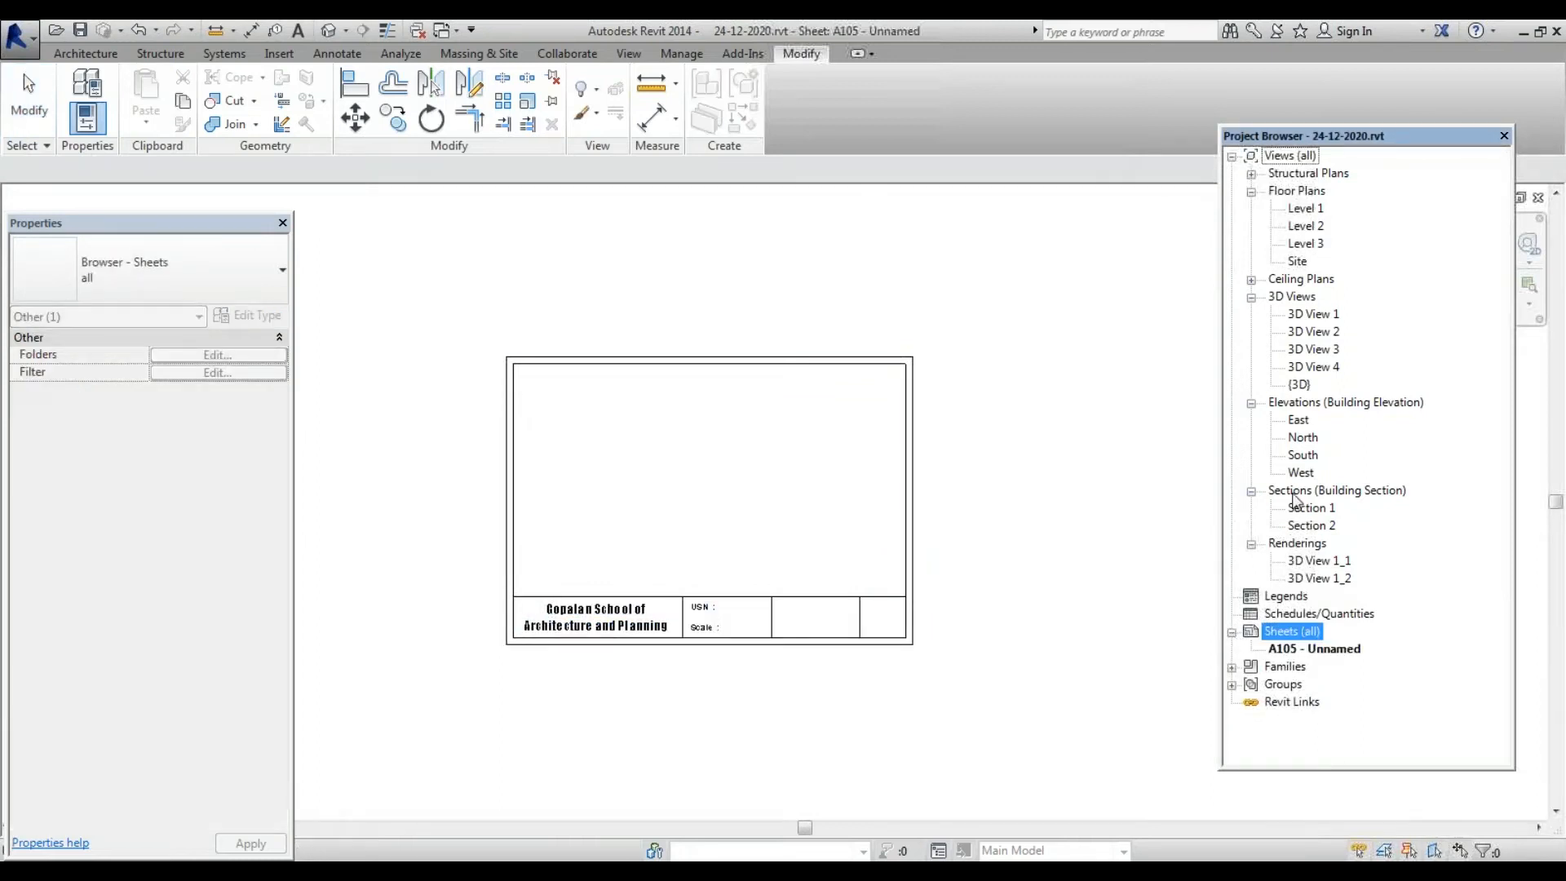
# Drop the Level 1 floor plan onto sheet A105 and confirm its 1 : 50 view scale
pyautogui.click(1306, 210)
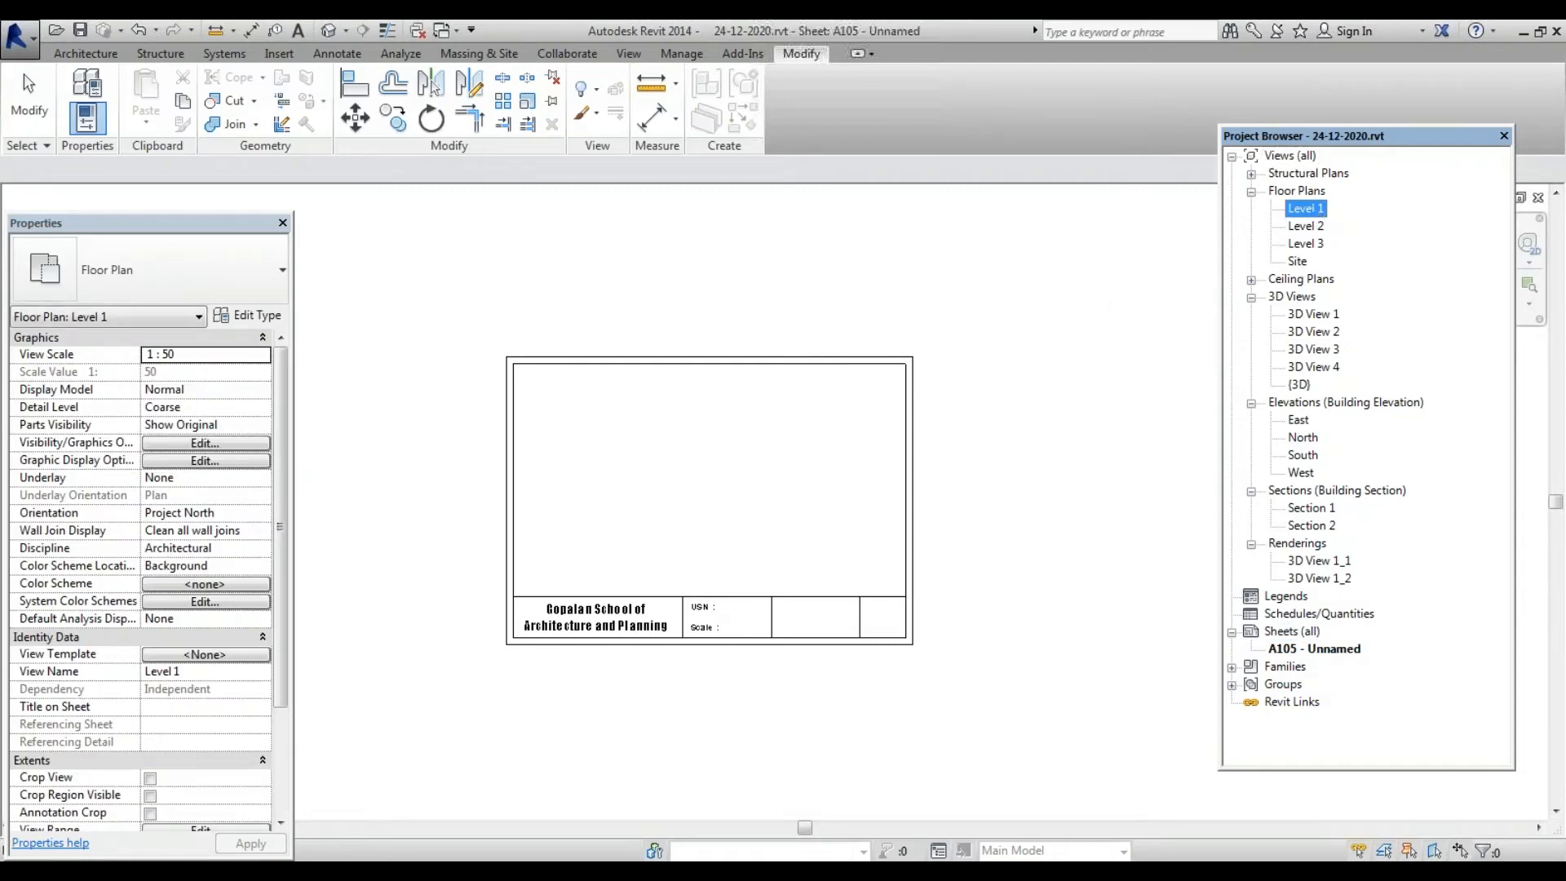
pyautogui.moveTo(704, 477); pyautogui.dragTo(694, 467)
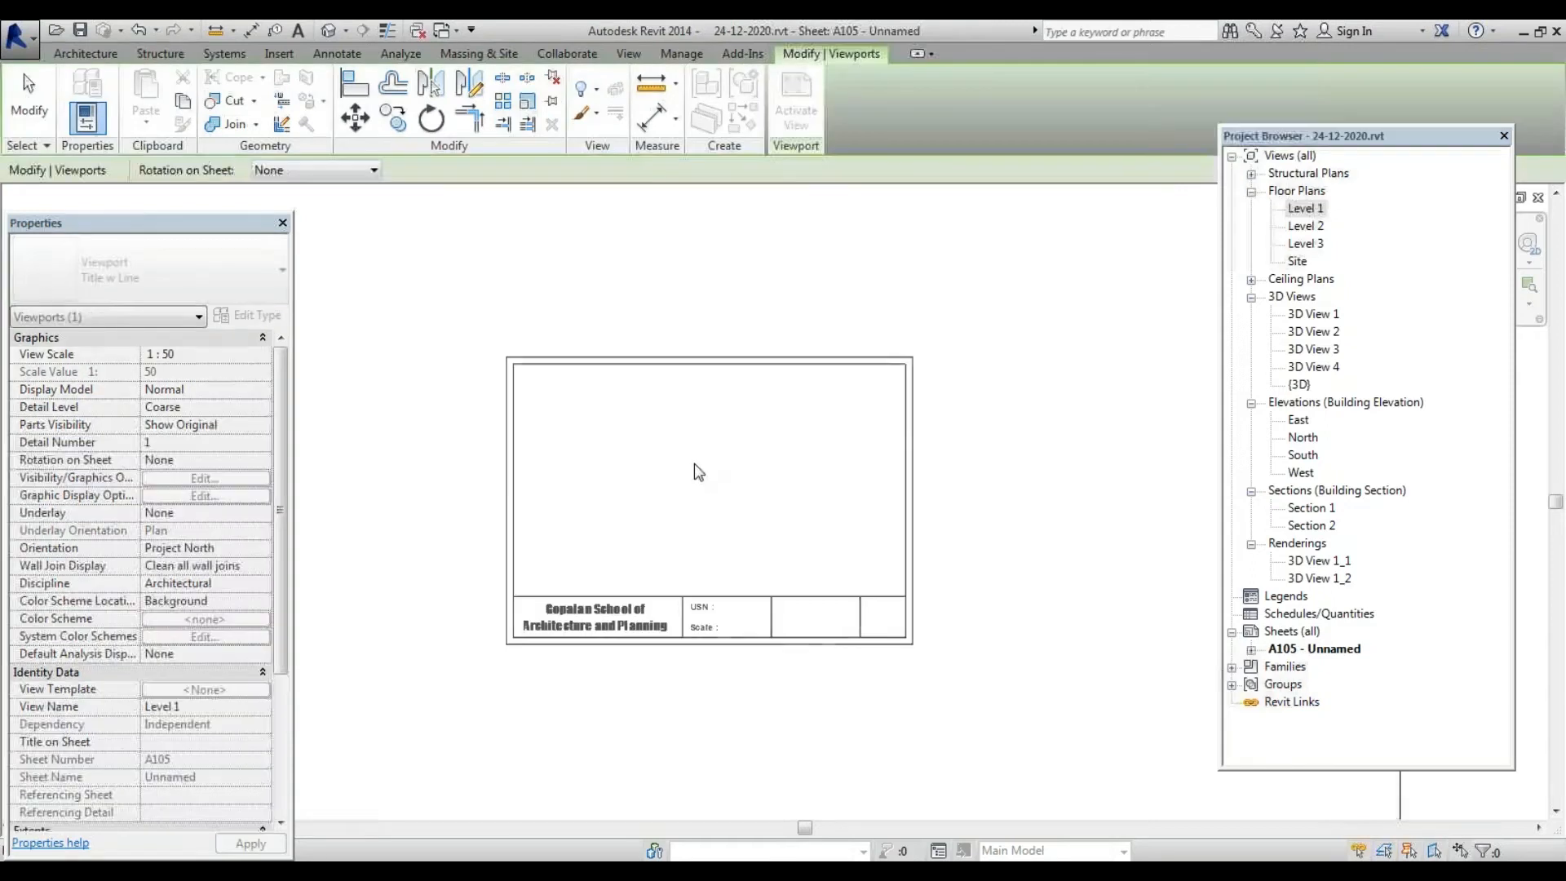
pyautogui.click(698, 479)
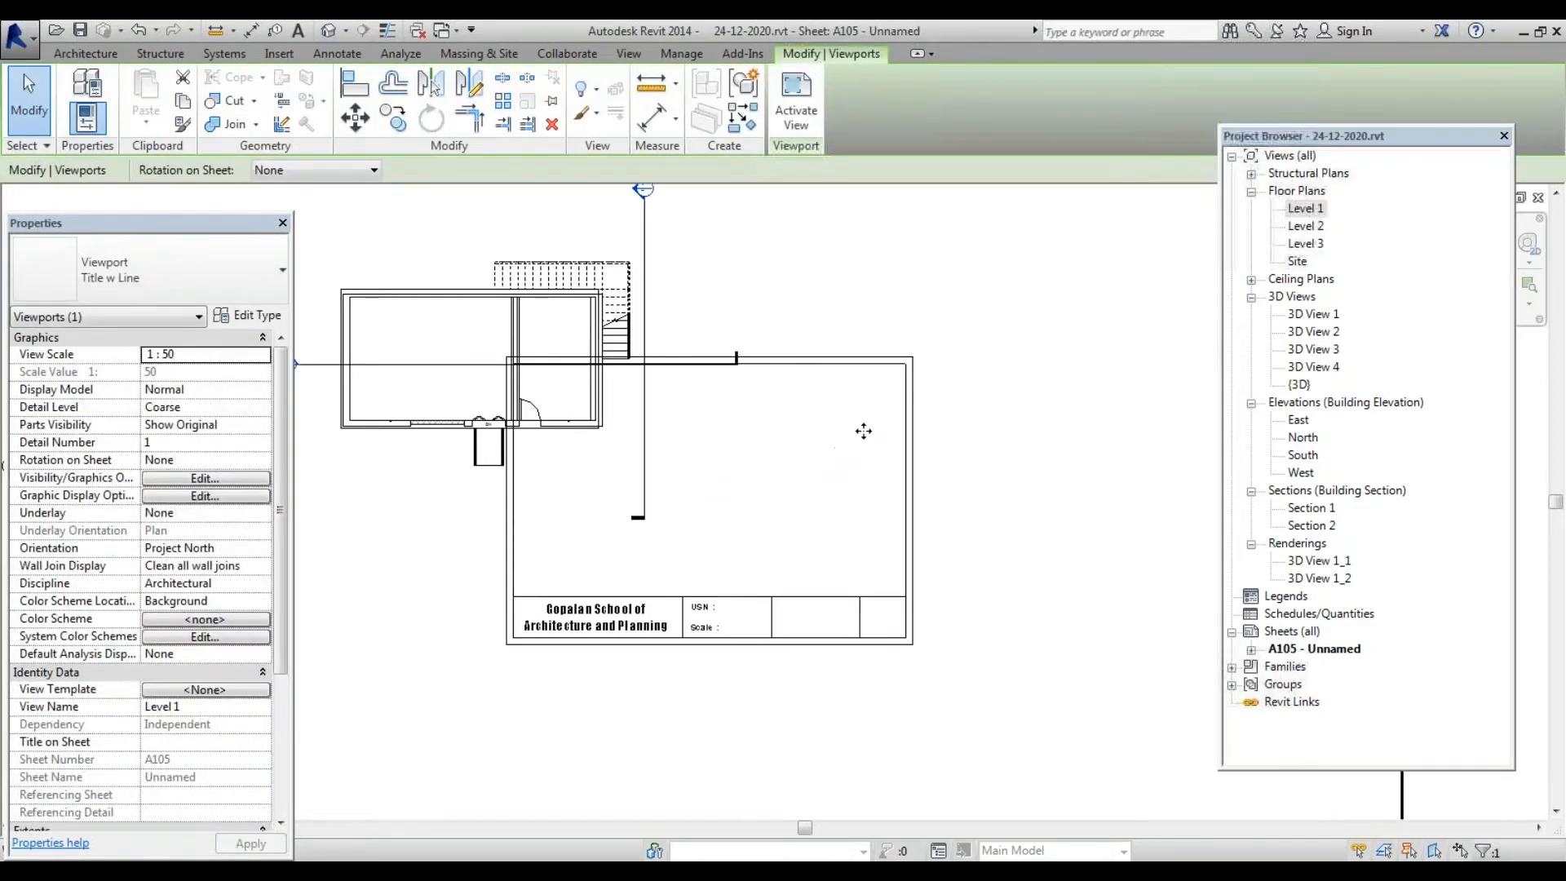
pyautogui.scroll(-4, 864, 429)
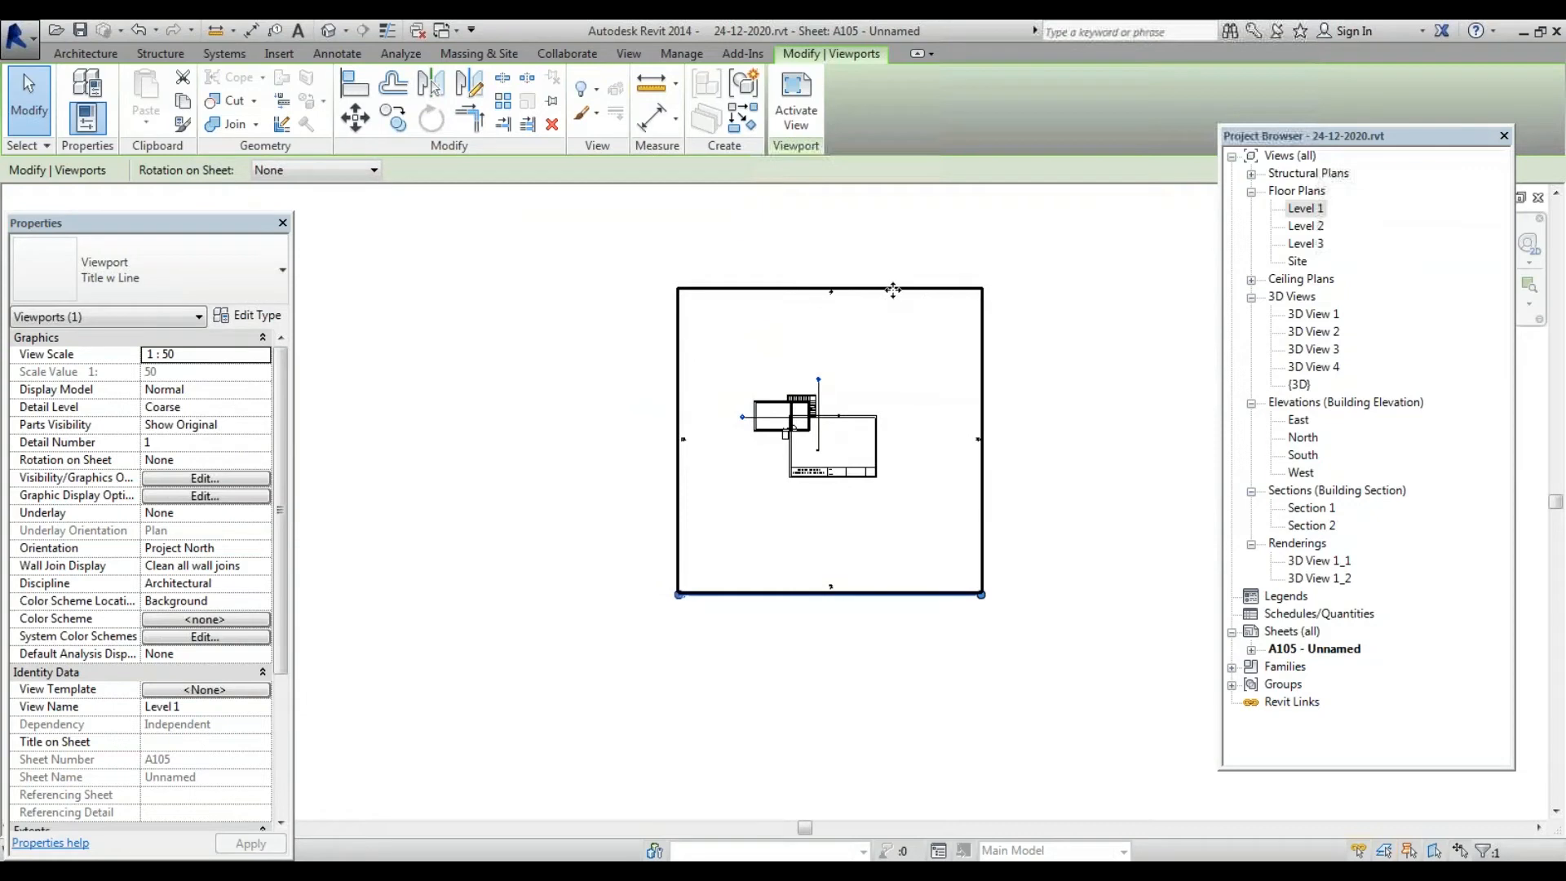
pyautogui.moveTo(907, 295); pyautogui.dragTo(919, 315)
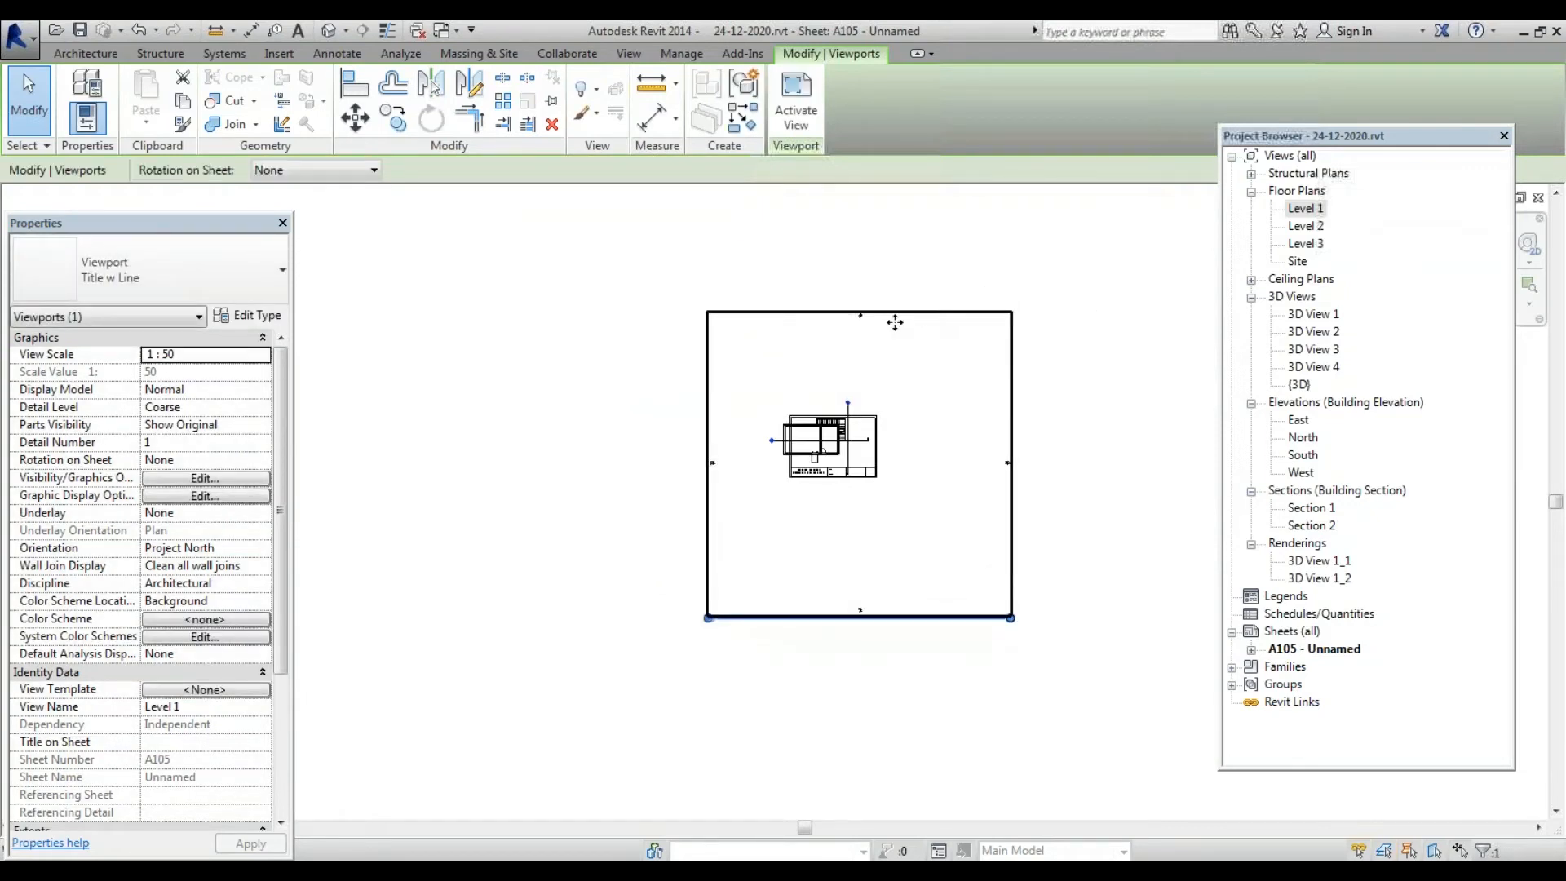
pyautogui.click(263, 356)
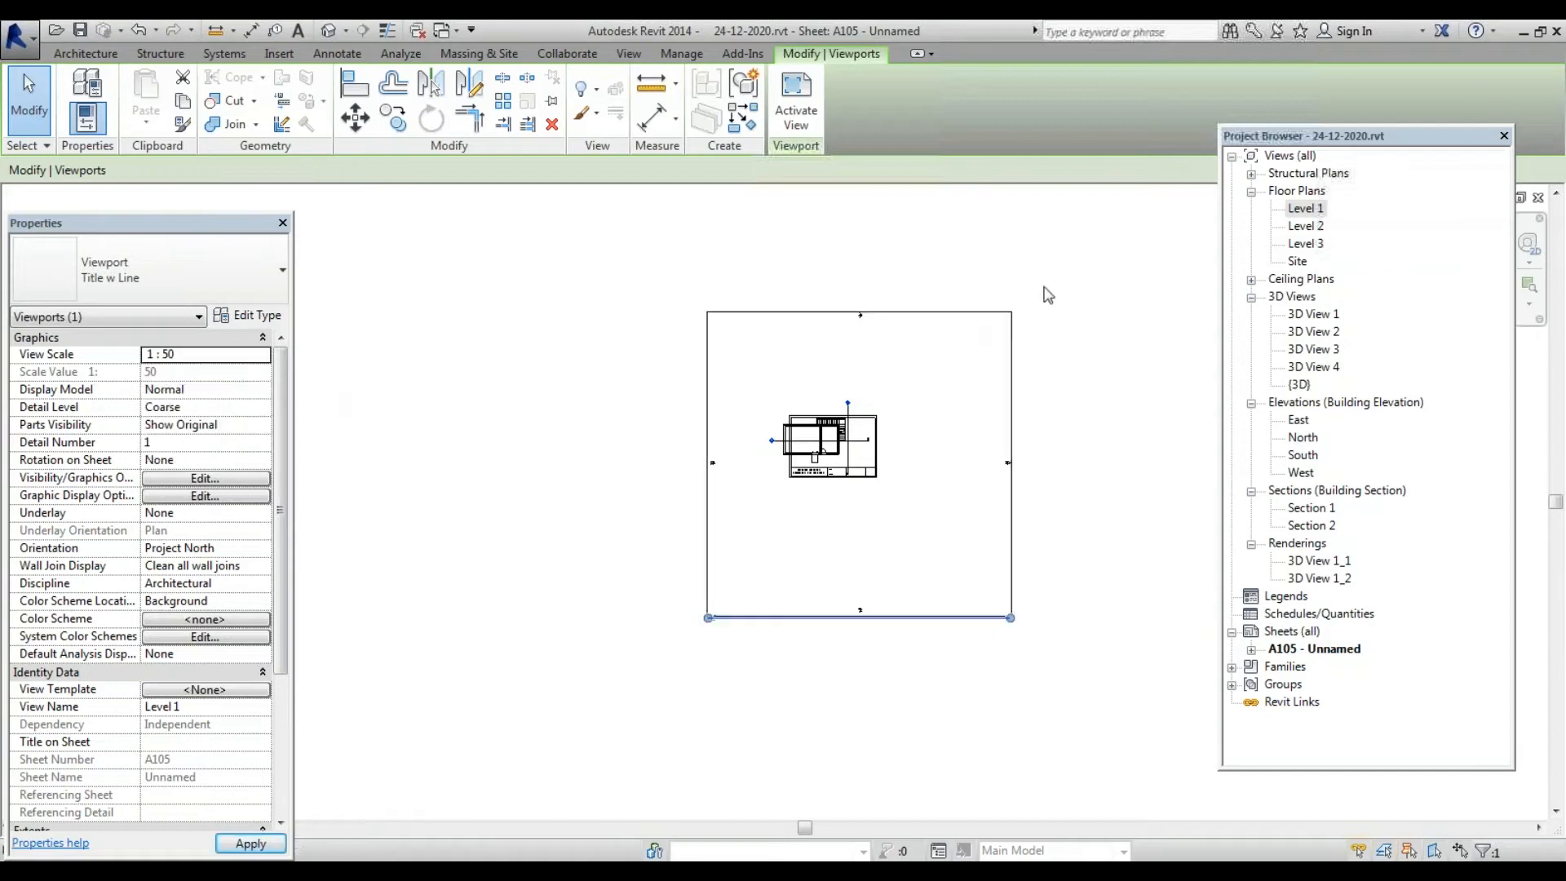
pyautogui.click(918, 303)
pyautogui.click(908, 315)
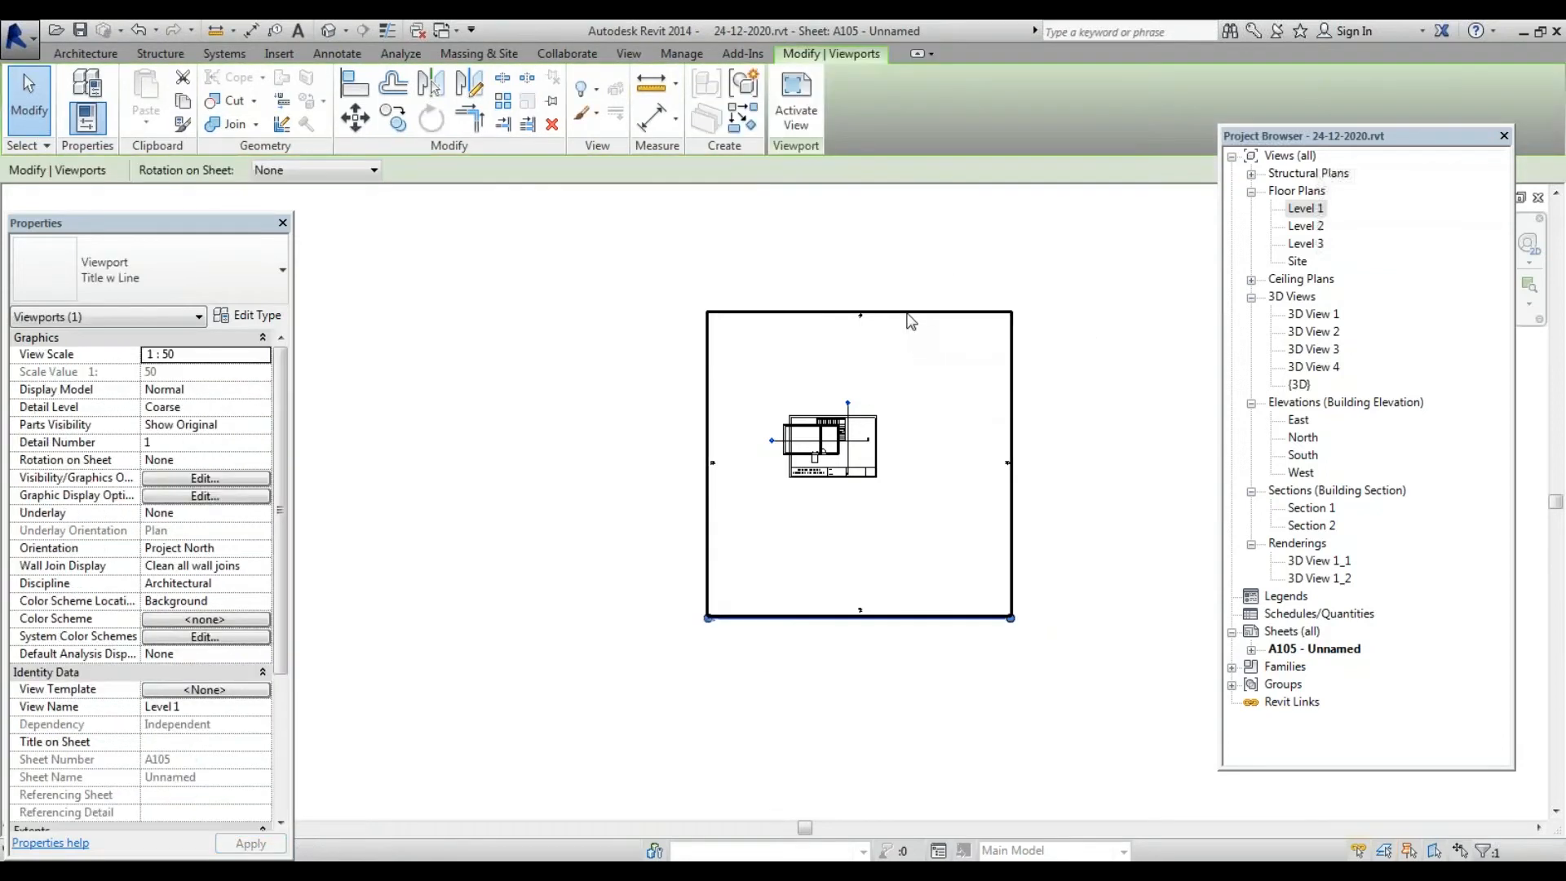
pyautogui.click(953, 269)
pyautogui.scroll(3, 892, 328)
pyautogui.click(895, 305)
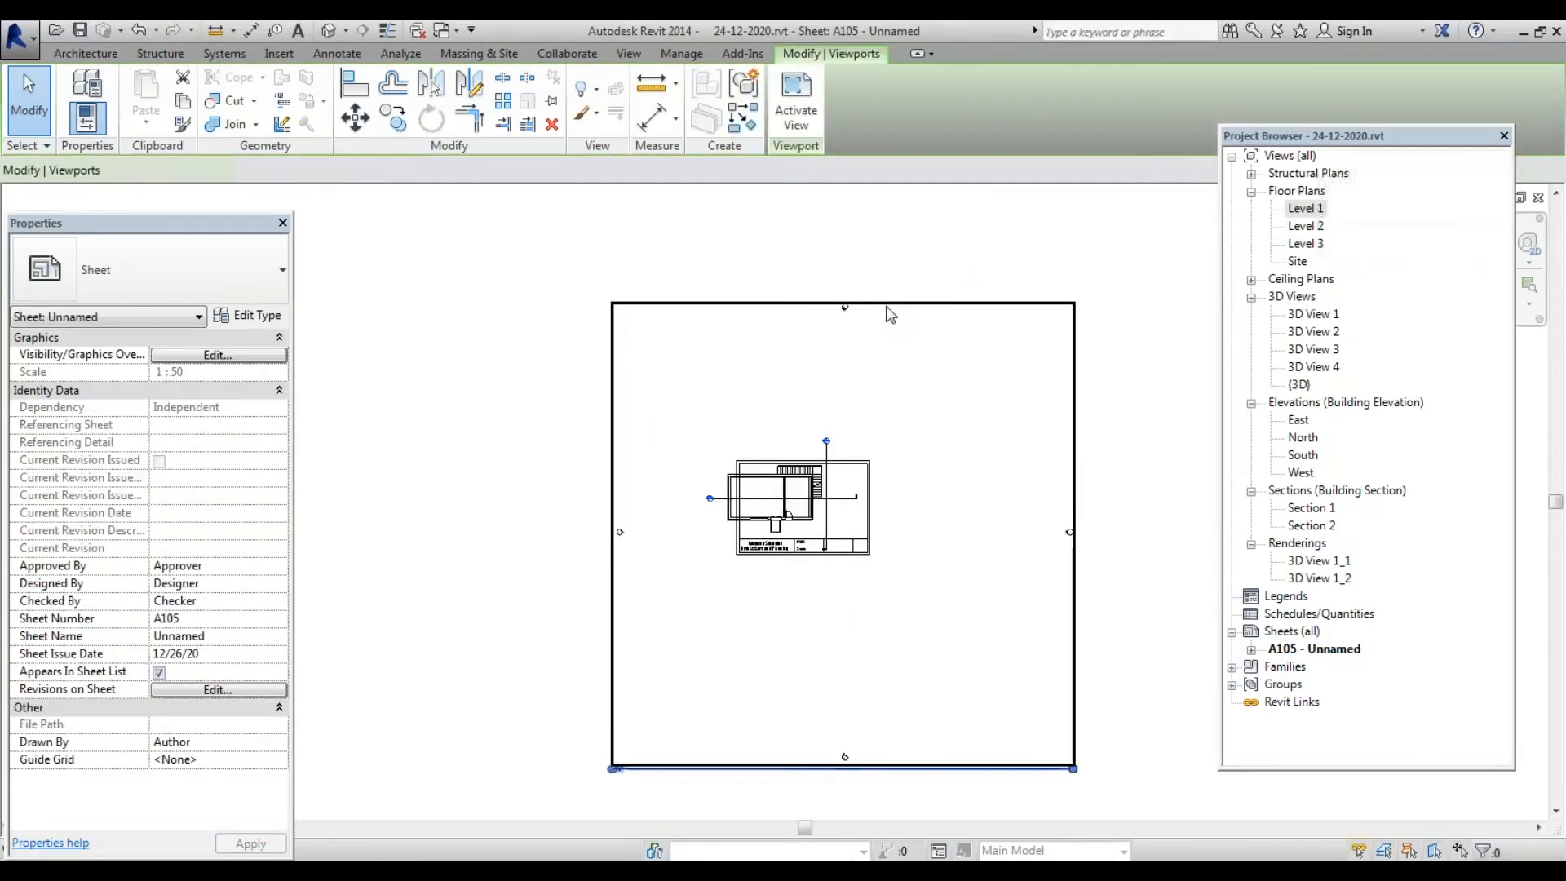
# Change the Level 1 viewport's view scale to 1 : 100 and apply it
pyautogui.click(267, 360)
pyautogui.click(264, 356)
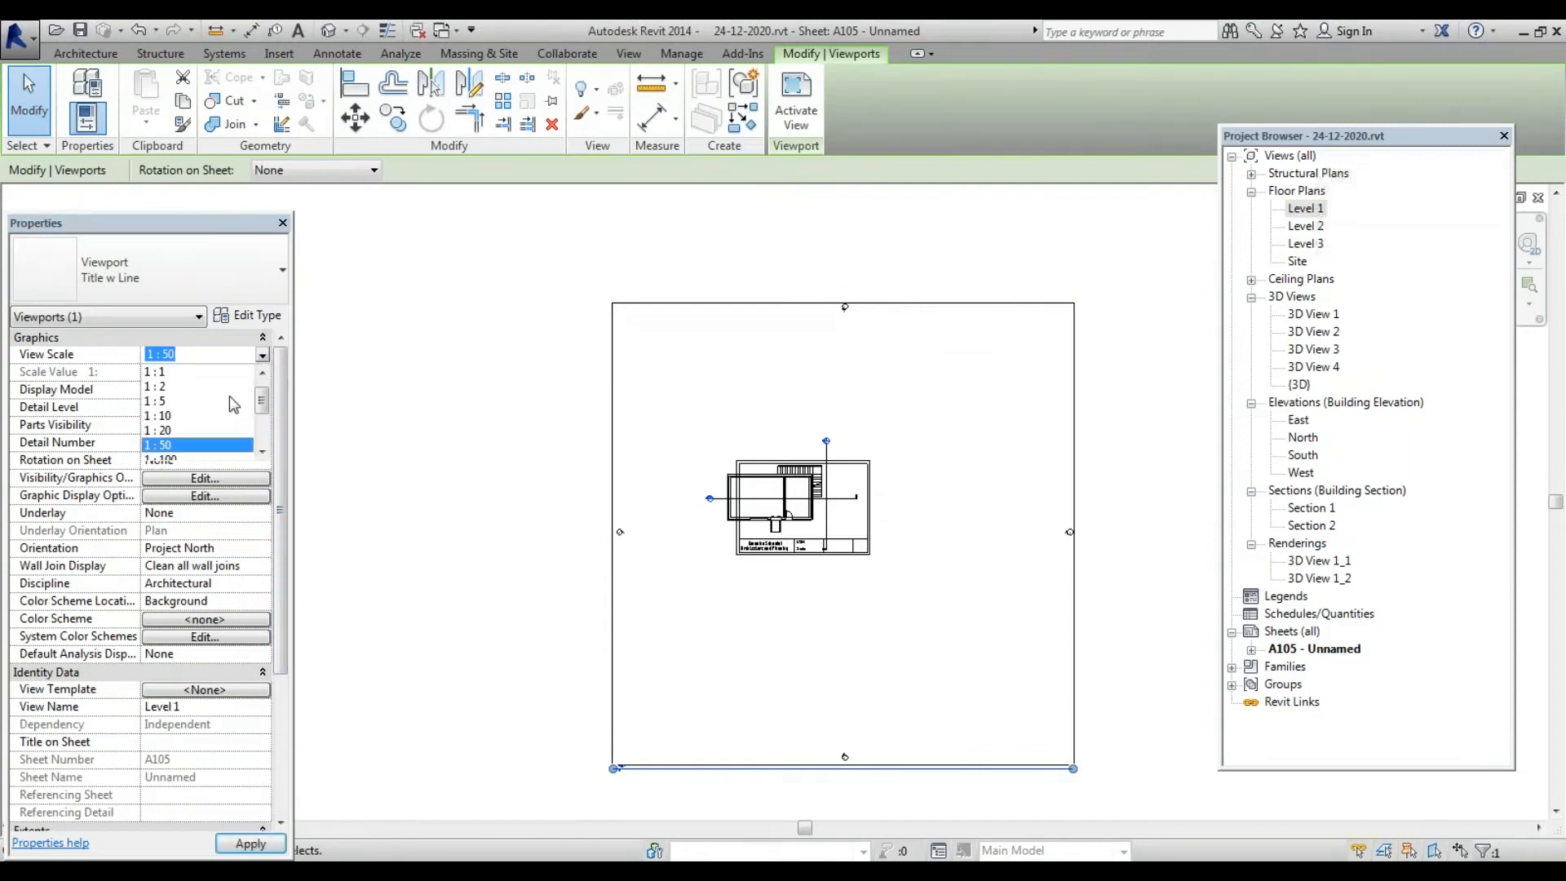
pyautogui.scroll(-2, 193, 440)
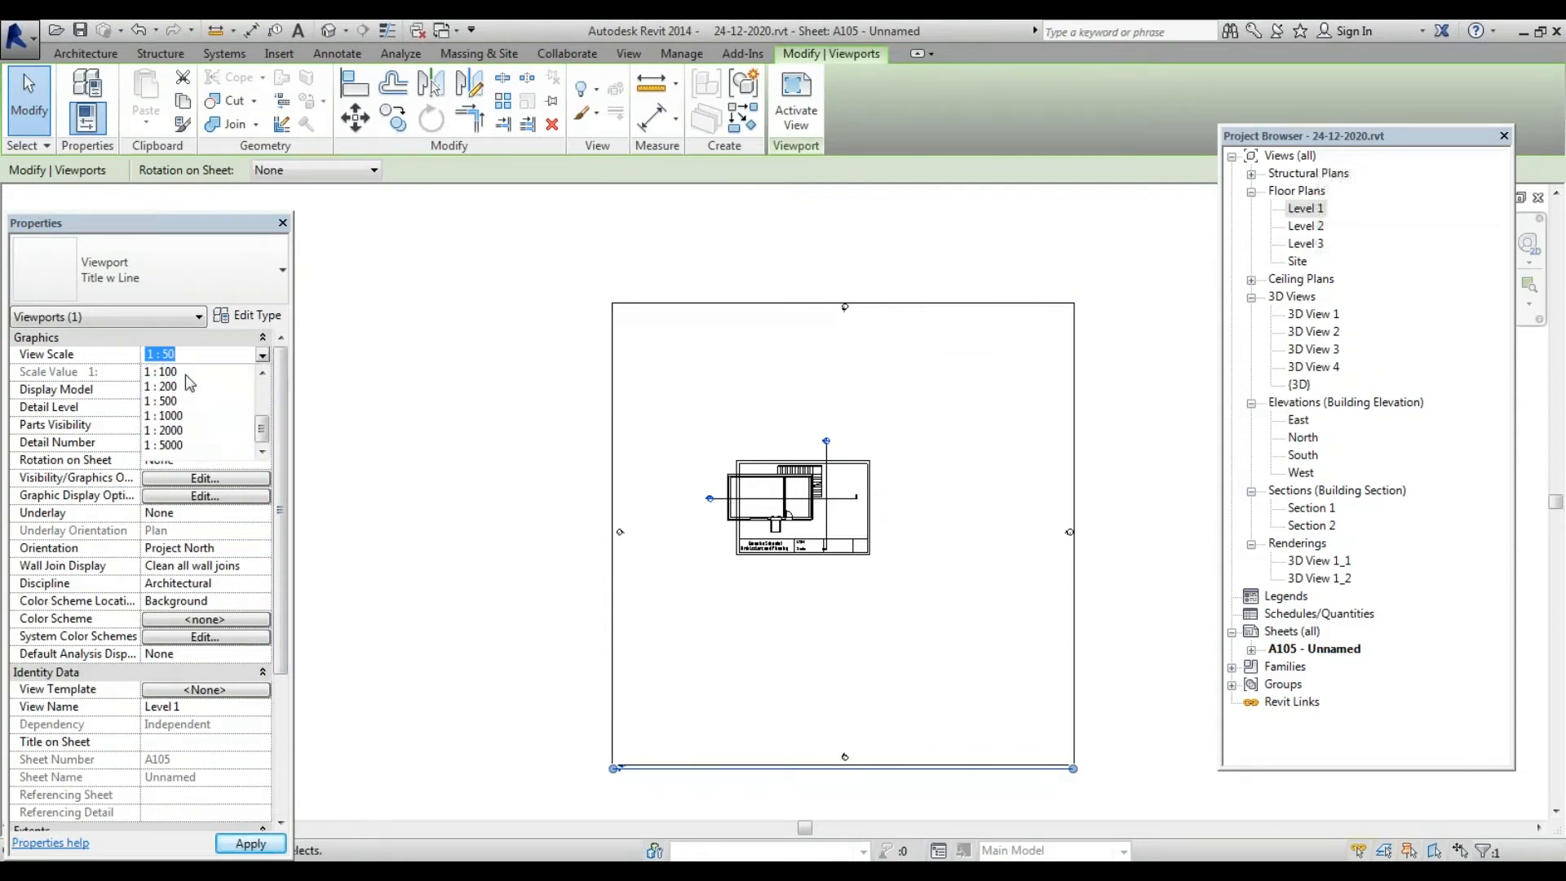
pyautogui.click(175, 371)
pyautogui.click(250, 843)
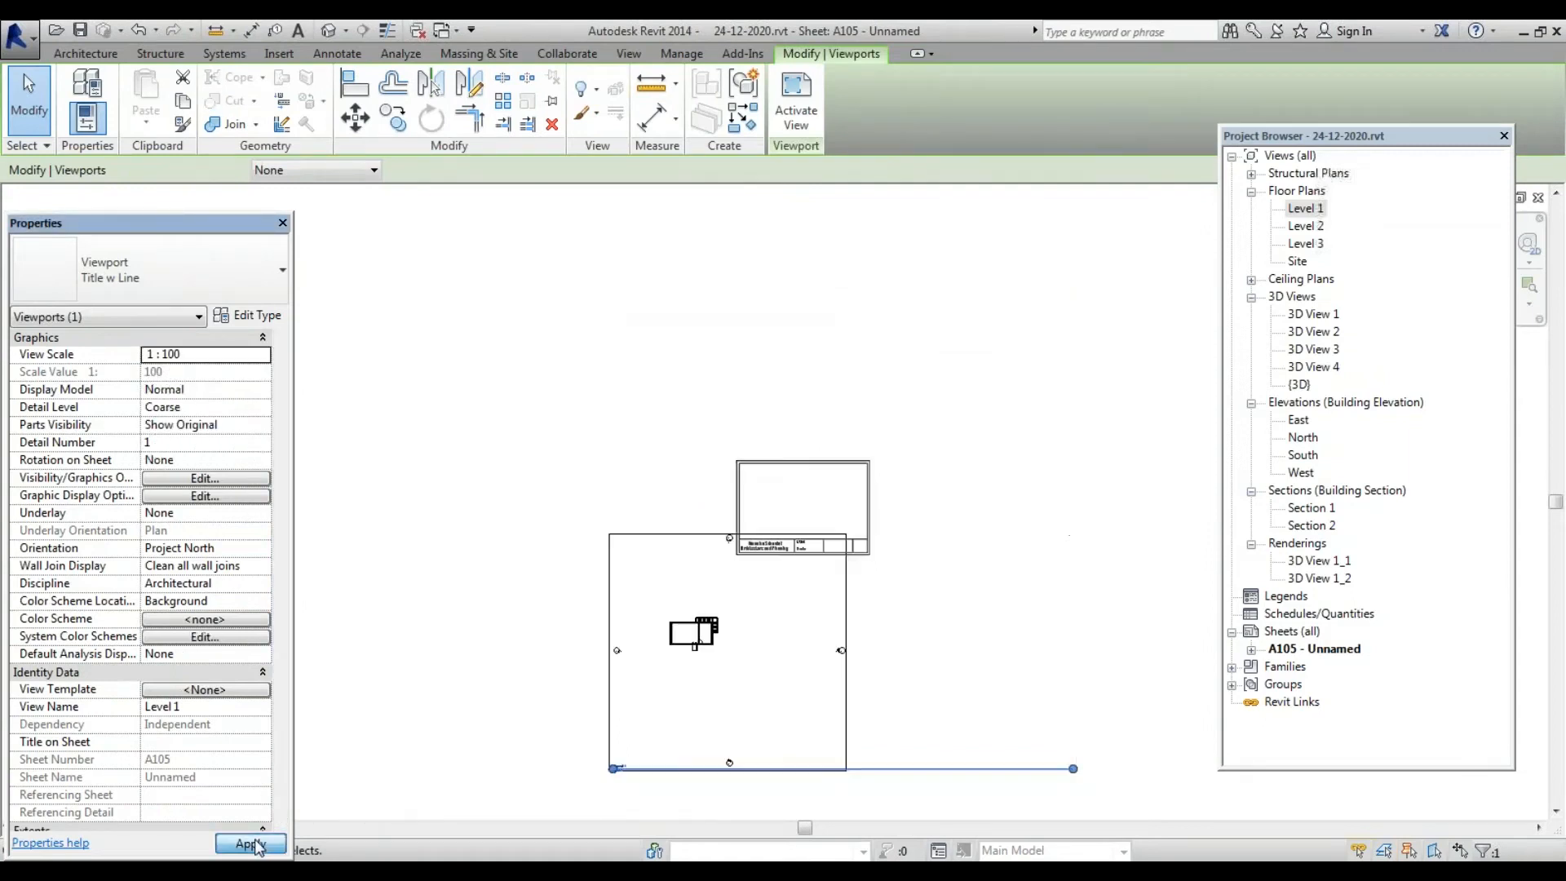
# Reposition the Level 1 viewport over the title block on sheet A105
pyautogui.moveTo(669, 536); pyautogui.dragTo(775, 389)
pyautogui.scroll(2, 791, 527)
pyautogui.scroll(2, 866, 541)
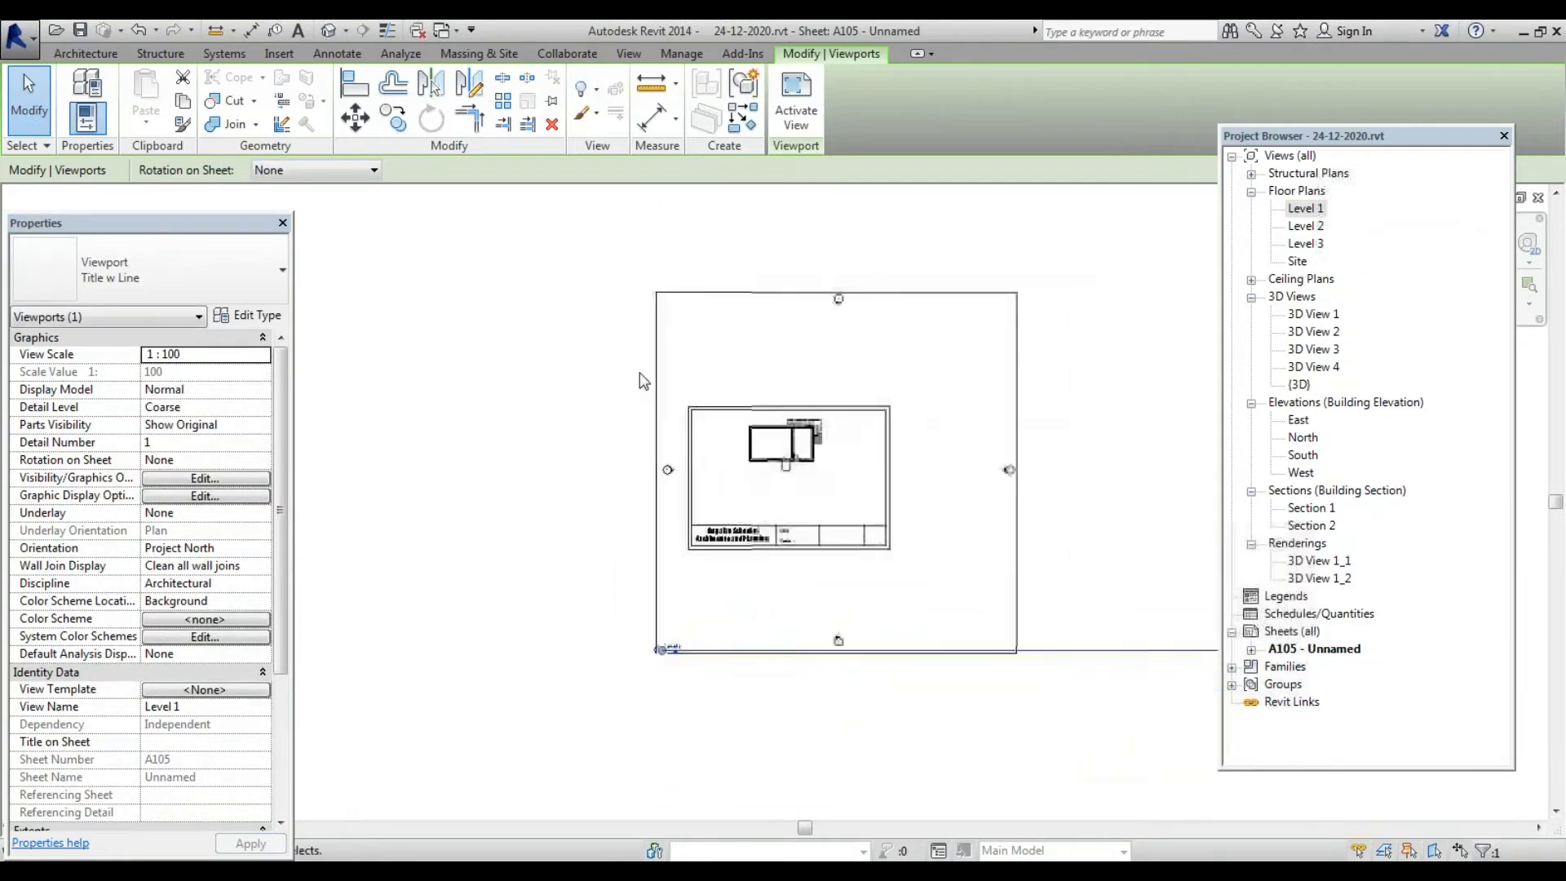
pyautogui.moveTo(1022, 372); pyautogui.dragTo(1008, 413)
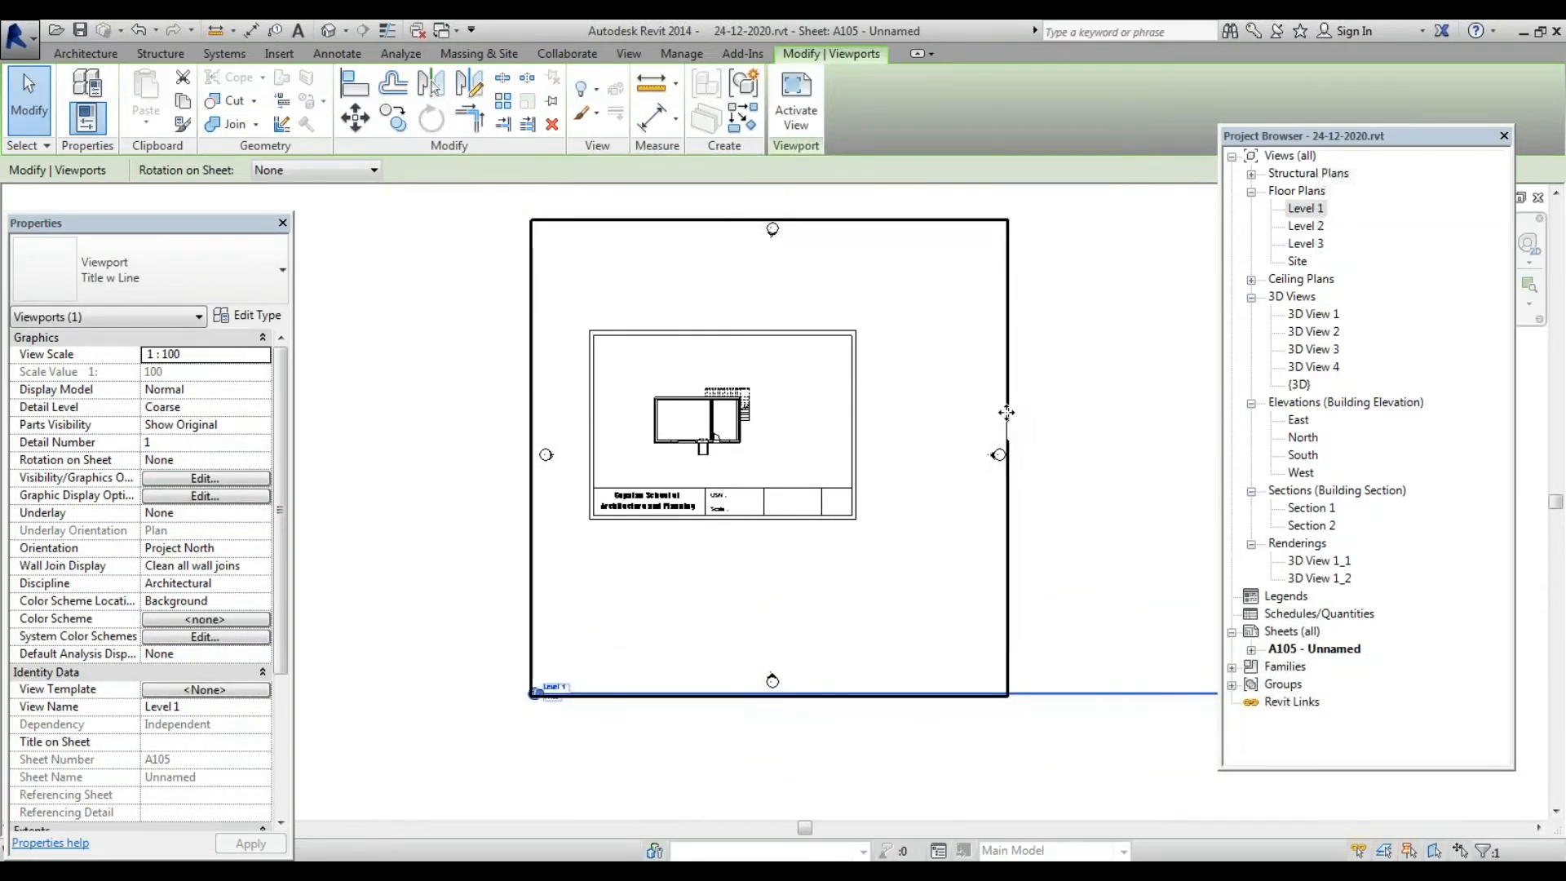
pyautogui.moveTo(1007, 406); pyautogui.dragTo(1022, 393)
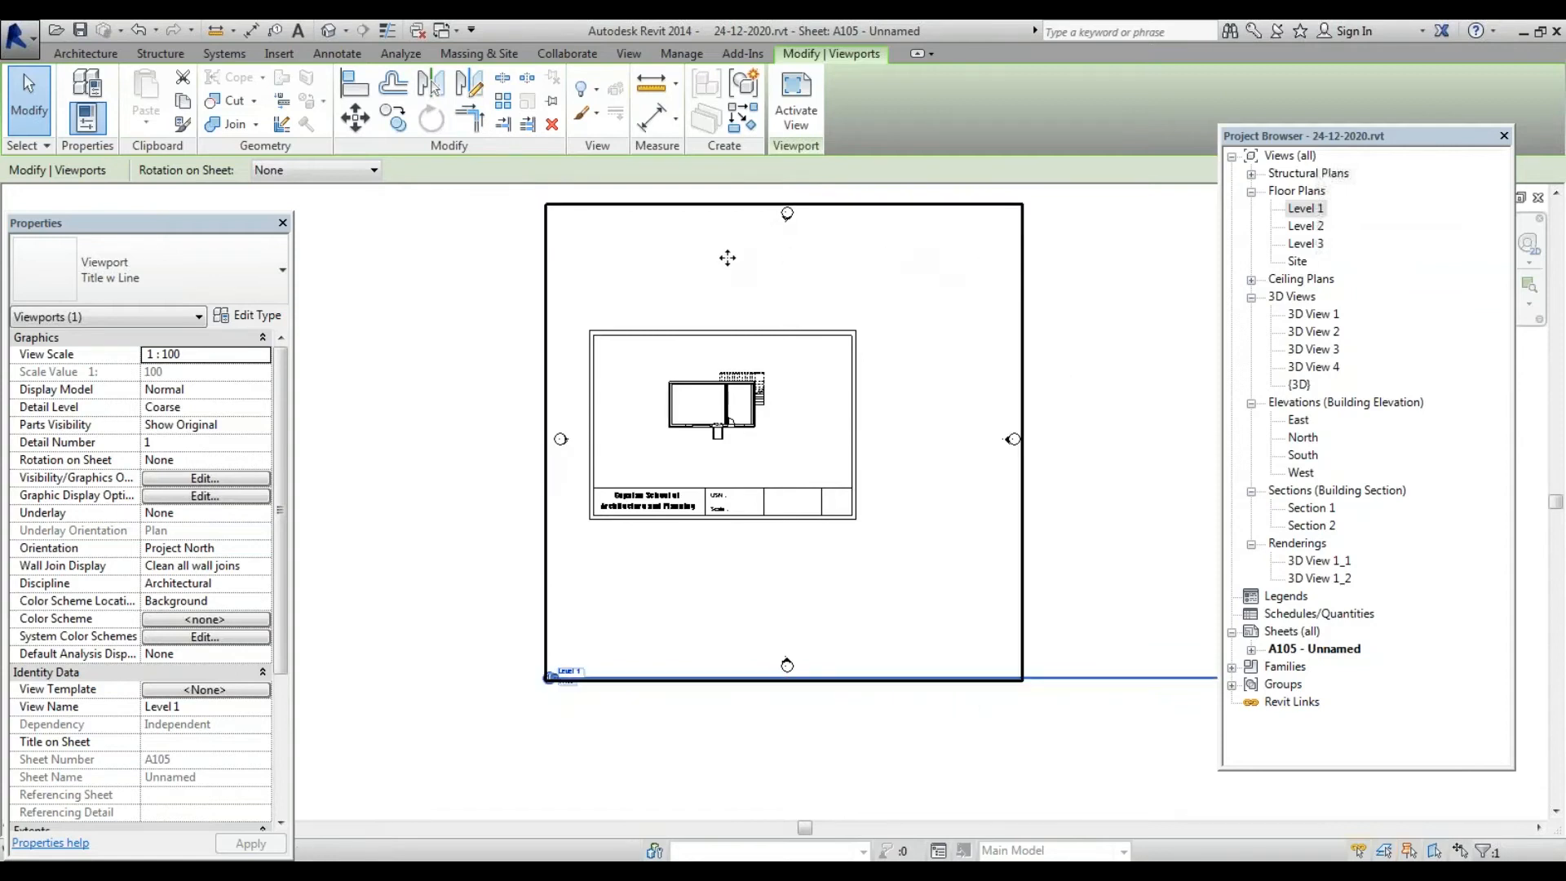
pyautogui.click(1197, 399)
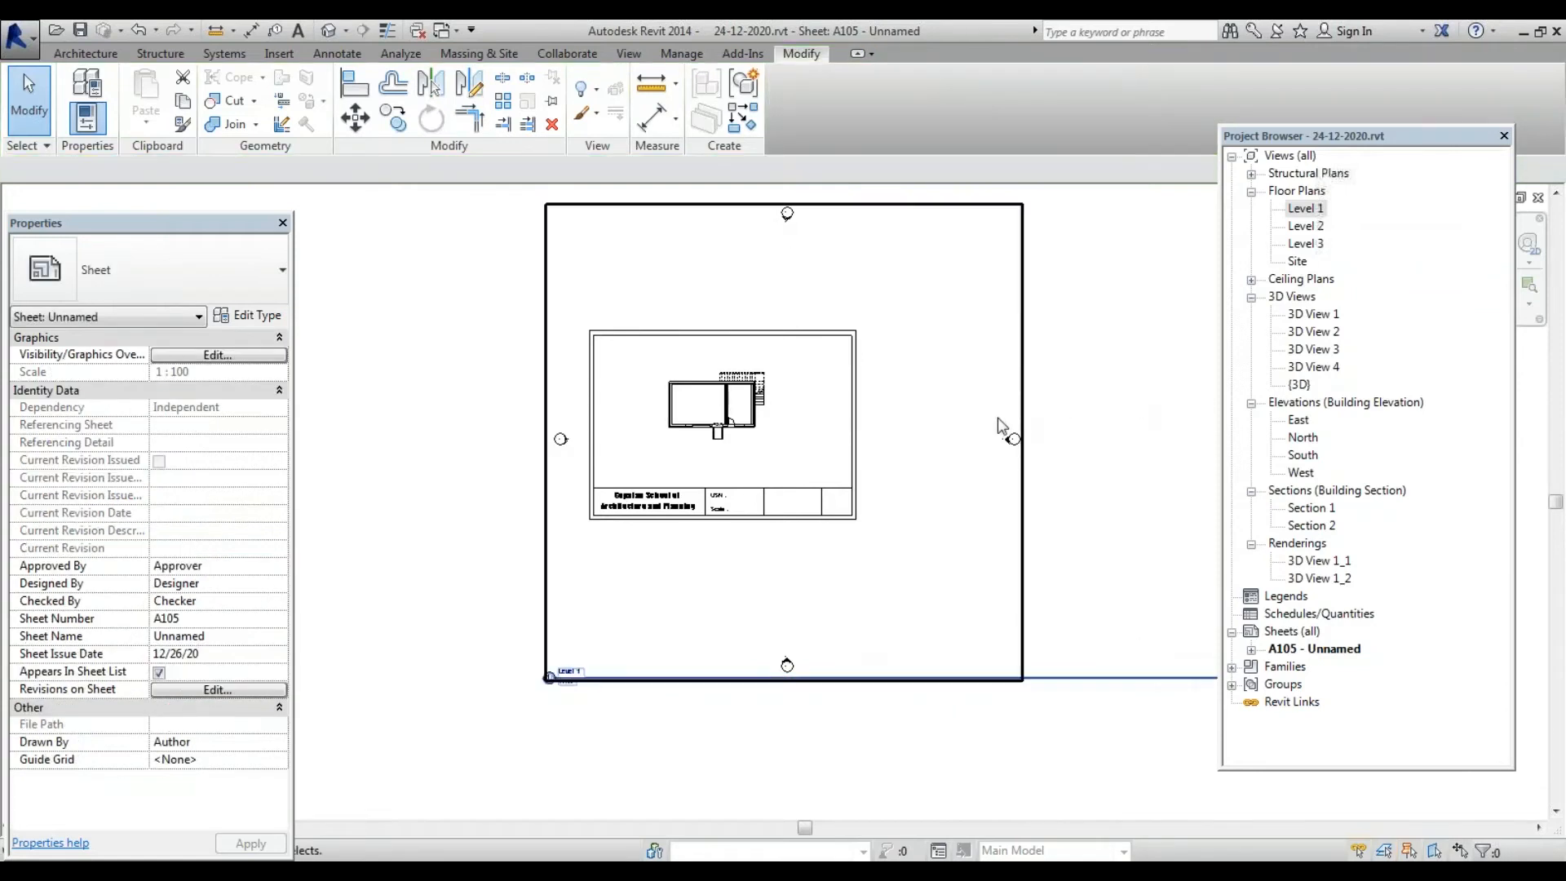
pyautogui.scroll(2, 840, 428)
pyautogui.scroll(-2, 839, 428)
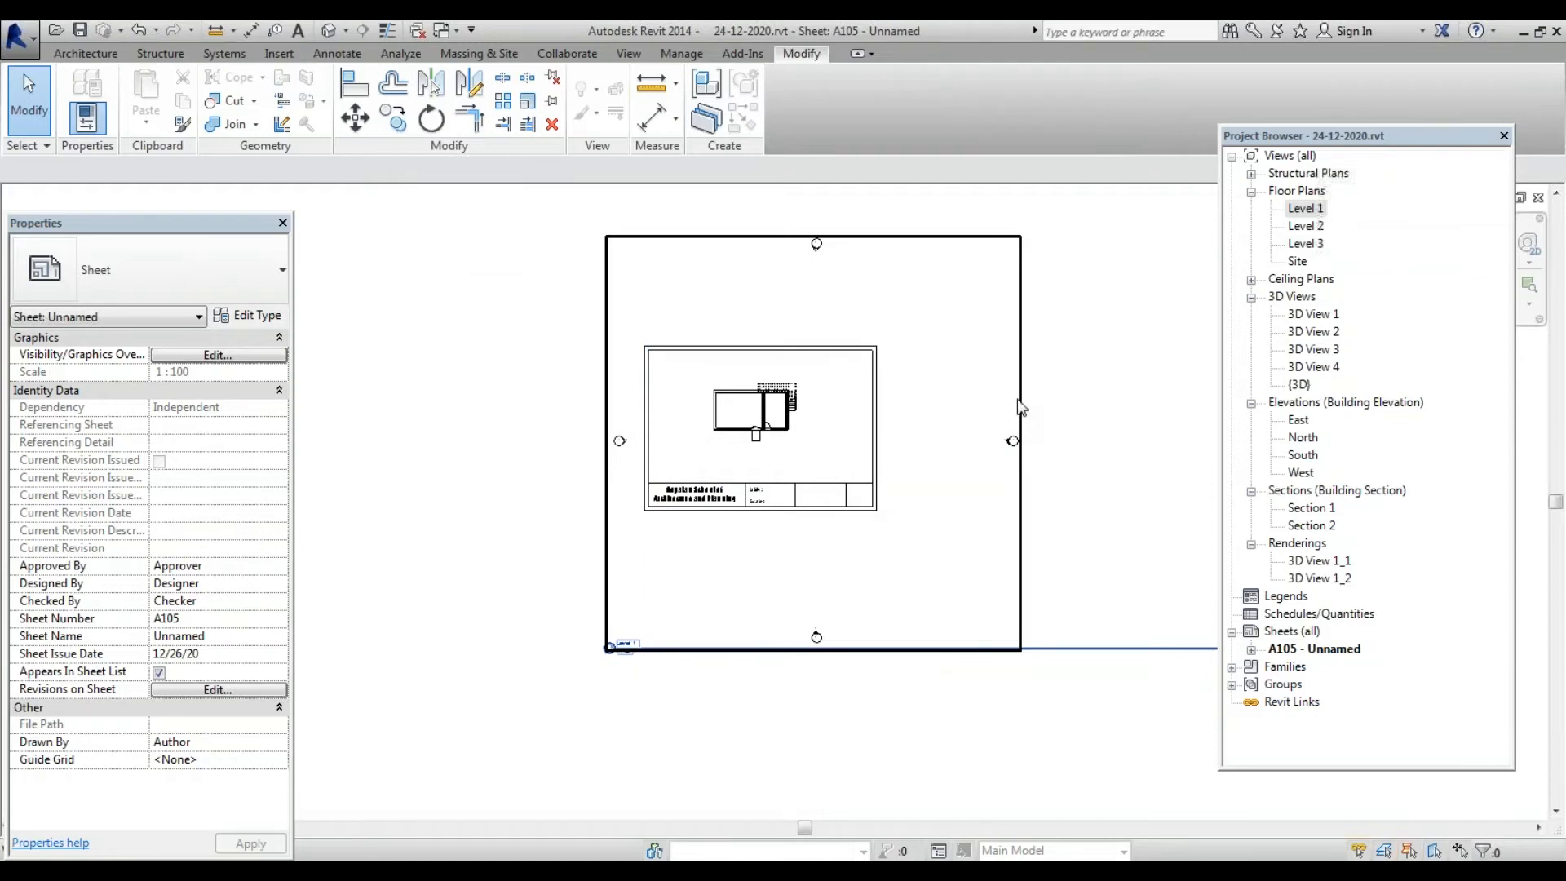
pyautogui.click(879, 246)
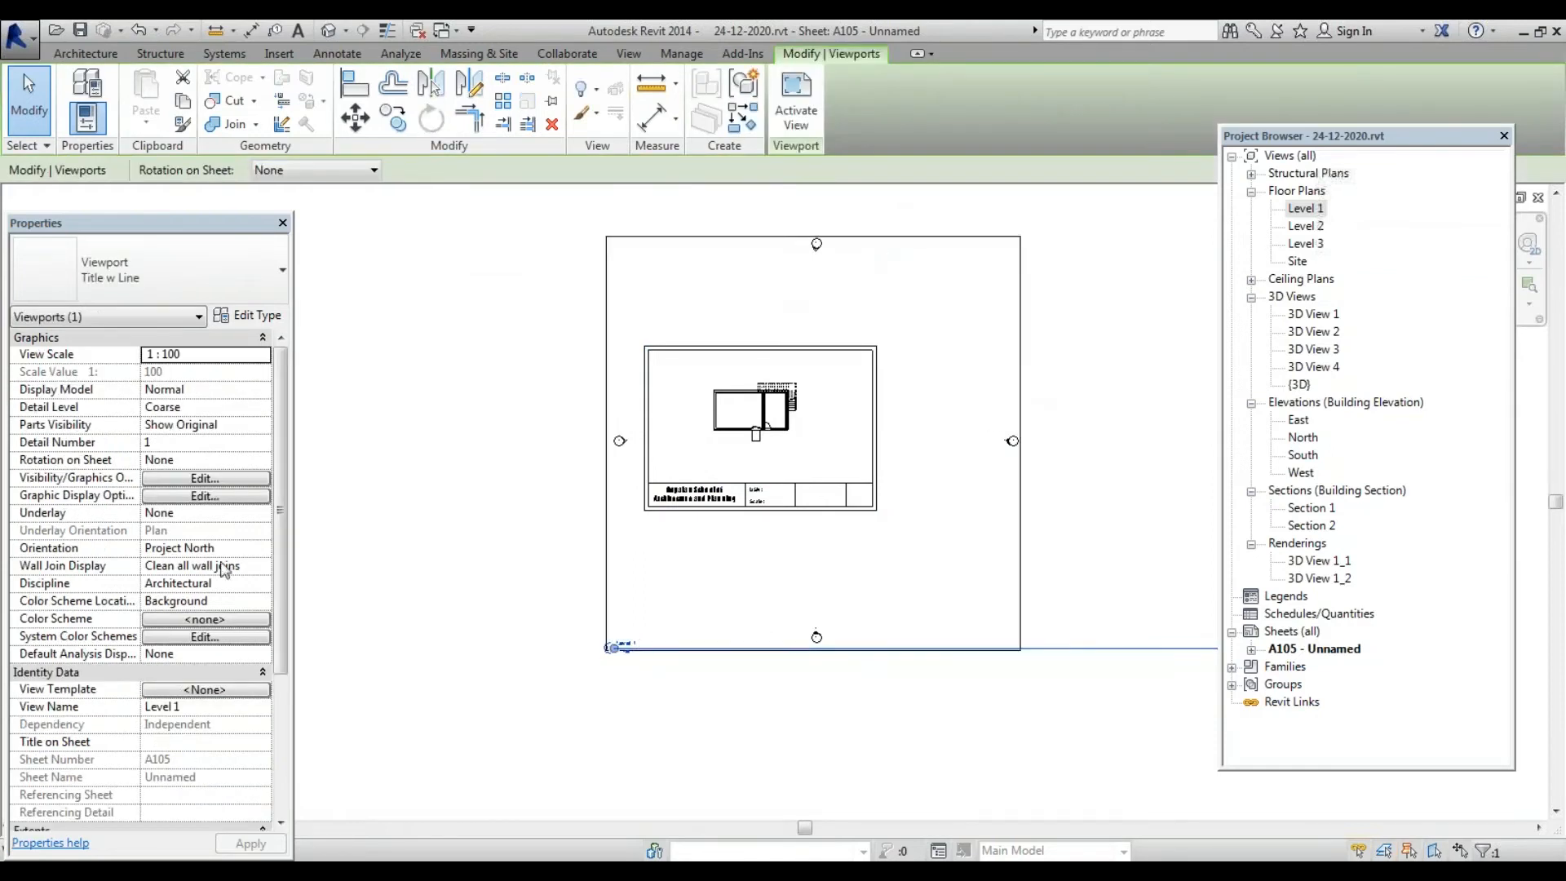
pyautogui.scroll(-3, 277, 571)
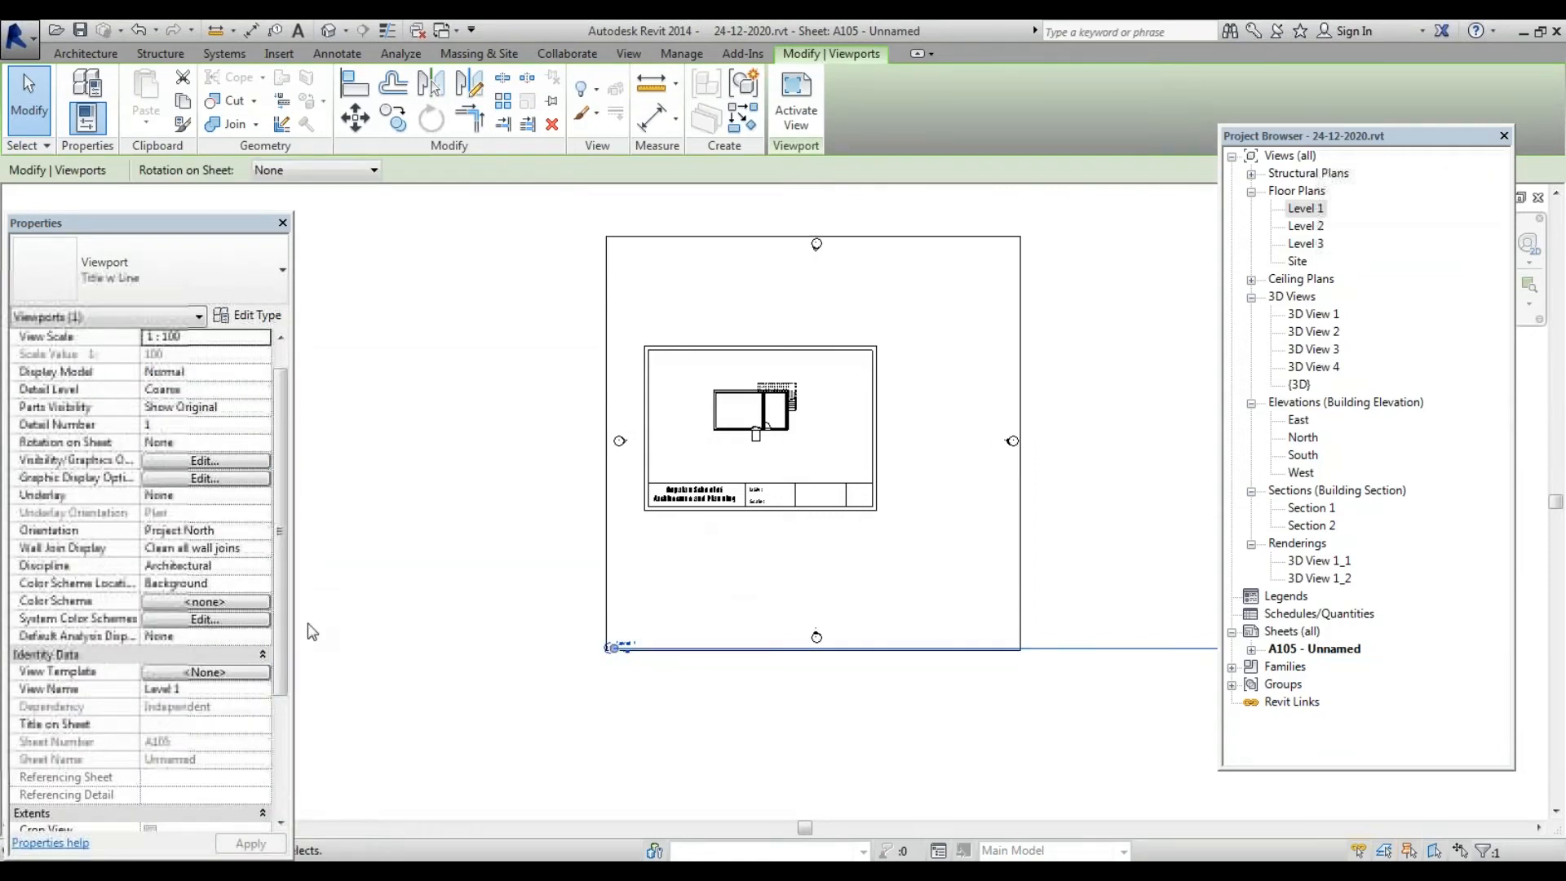
pyautogui.scroll(-3, 273, 640)
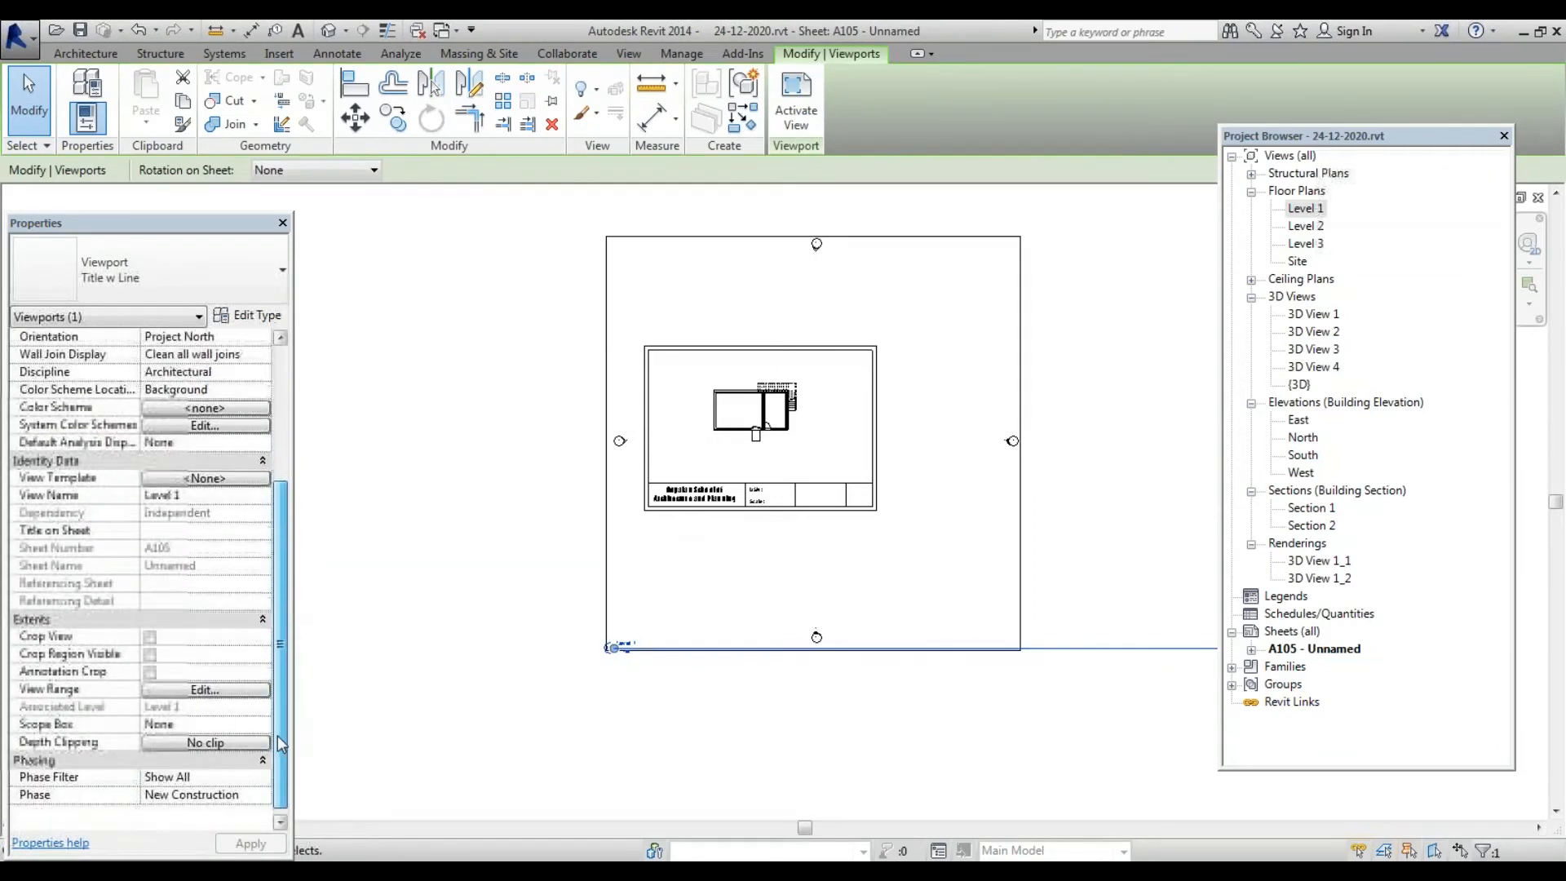
# Enable Crop View, Crop Region Visible and Annotation Crop for the Level 1 viewport
pyautogui.click(149, 636)
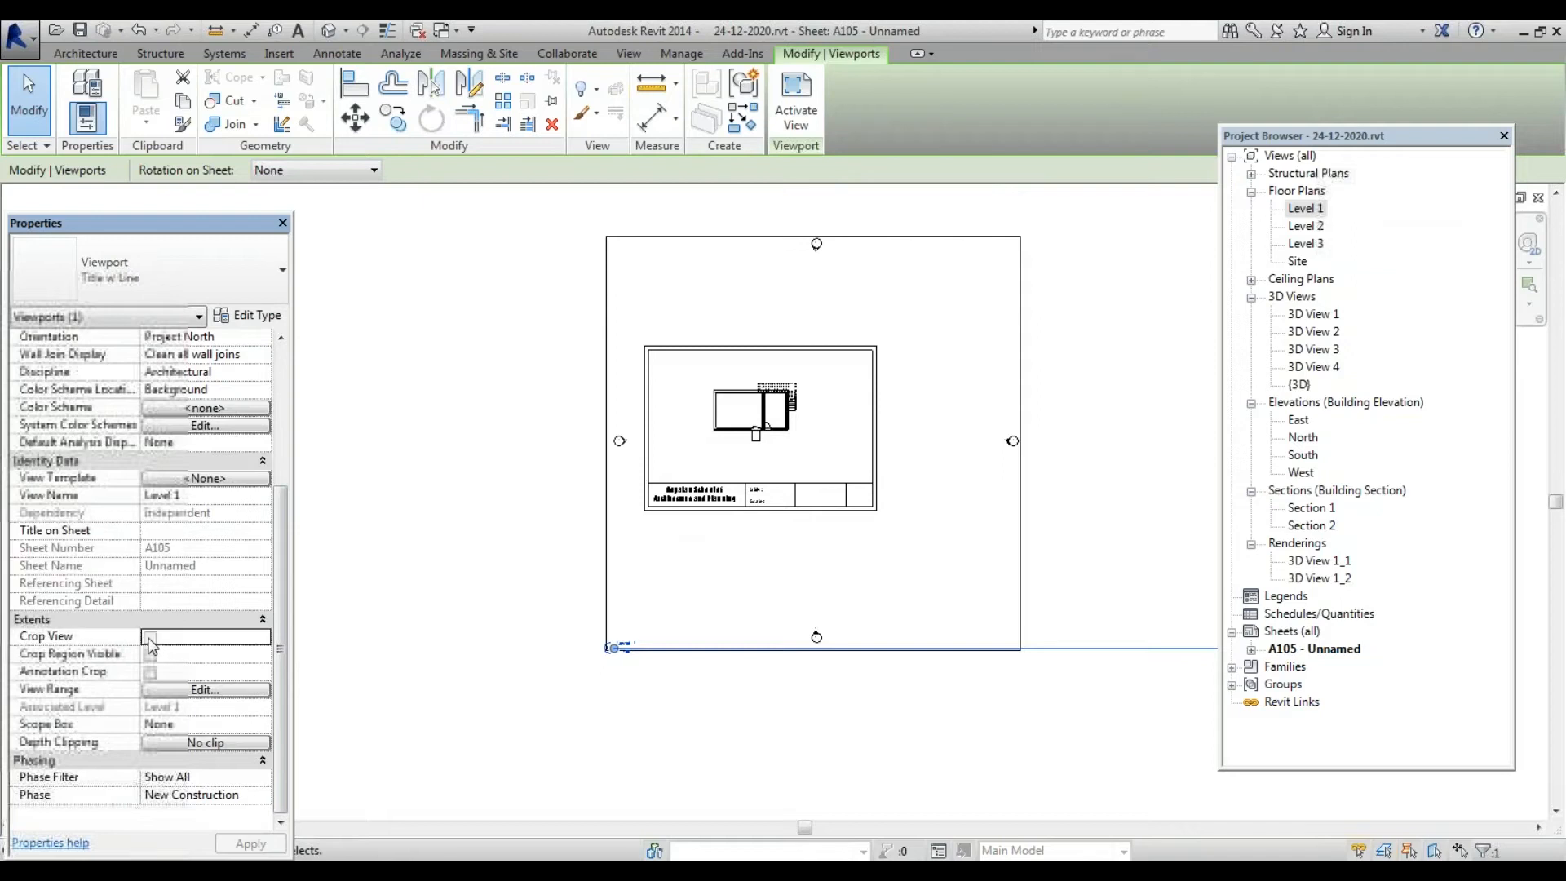
pyautogui.click(149, 654)
pyautogui.click(150, 672)
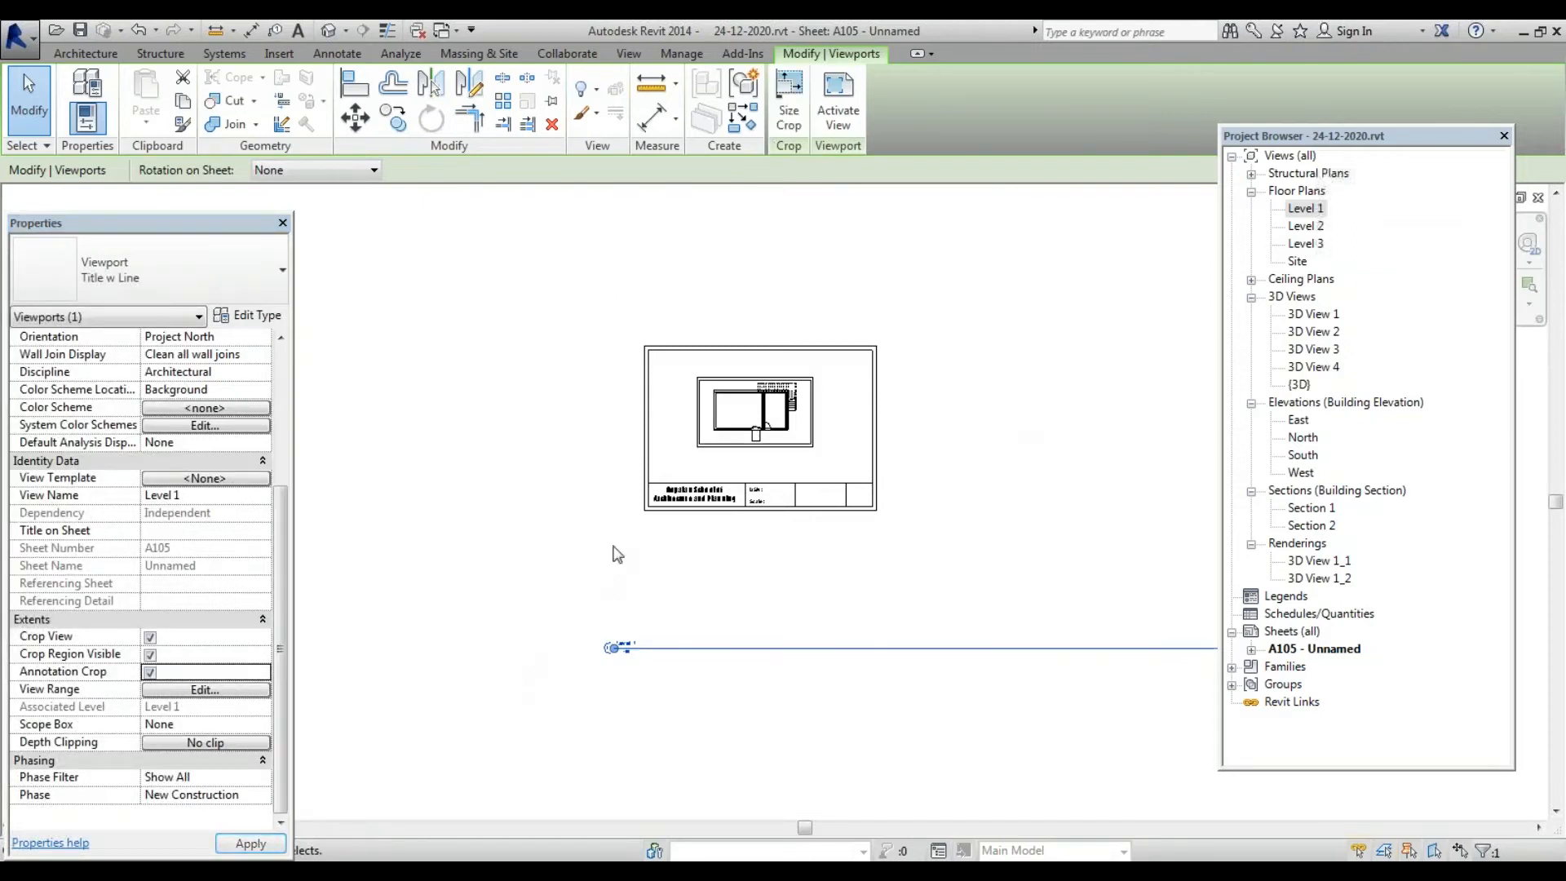
pyautogui.click(965, 370)
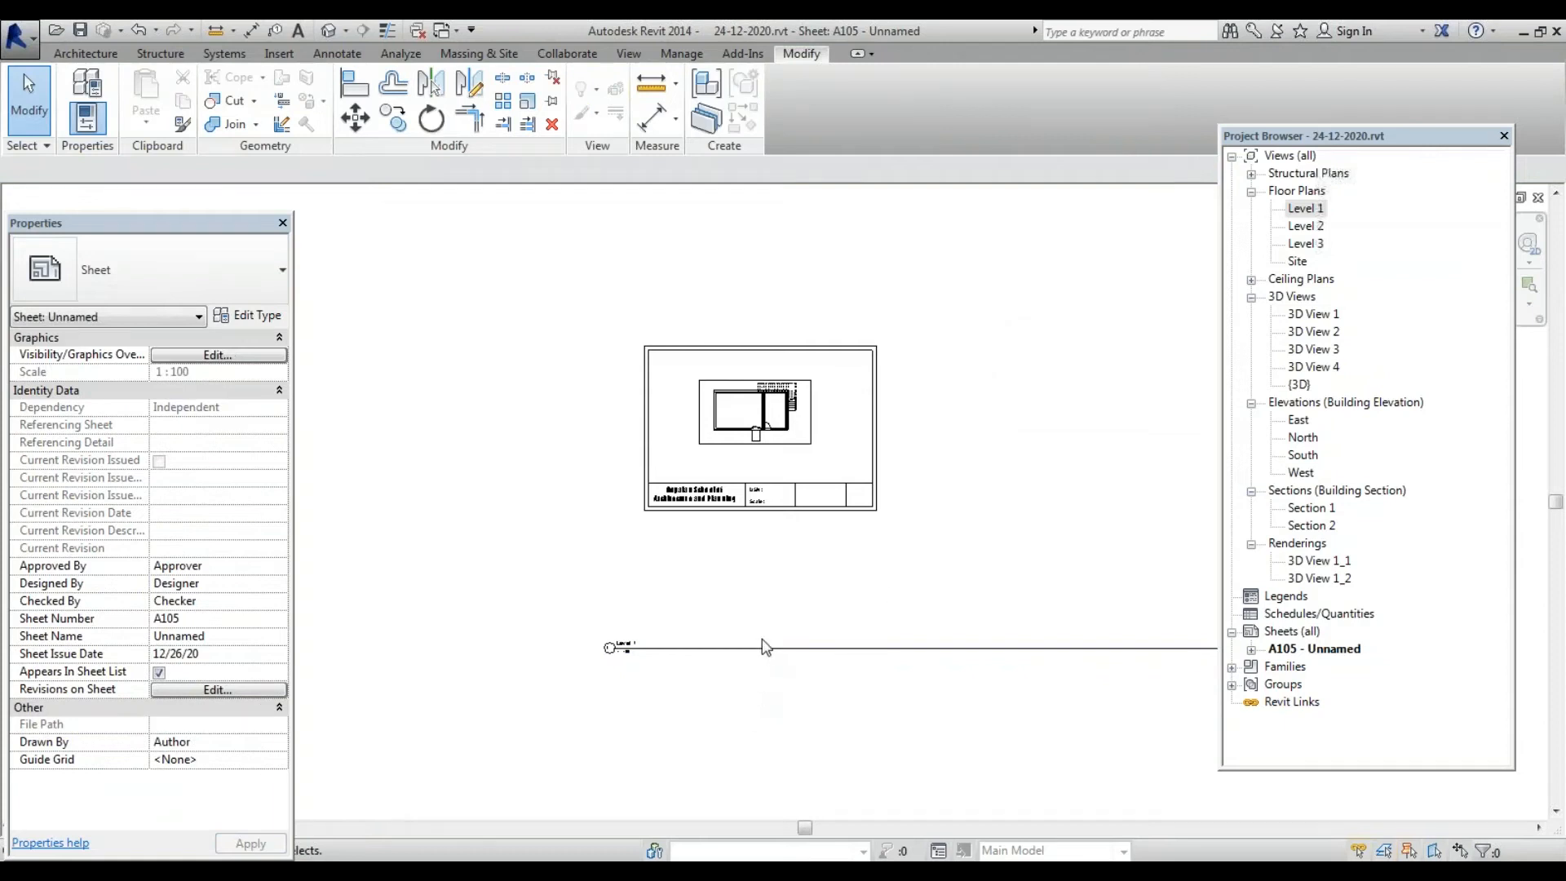
# Activate the Level 1 viewport to edit its plan
pyautogui.click(815, 432)
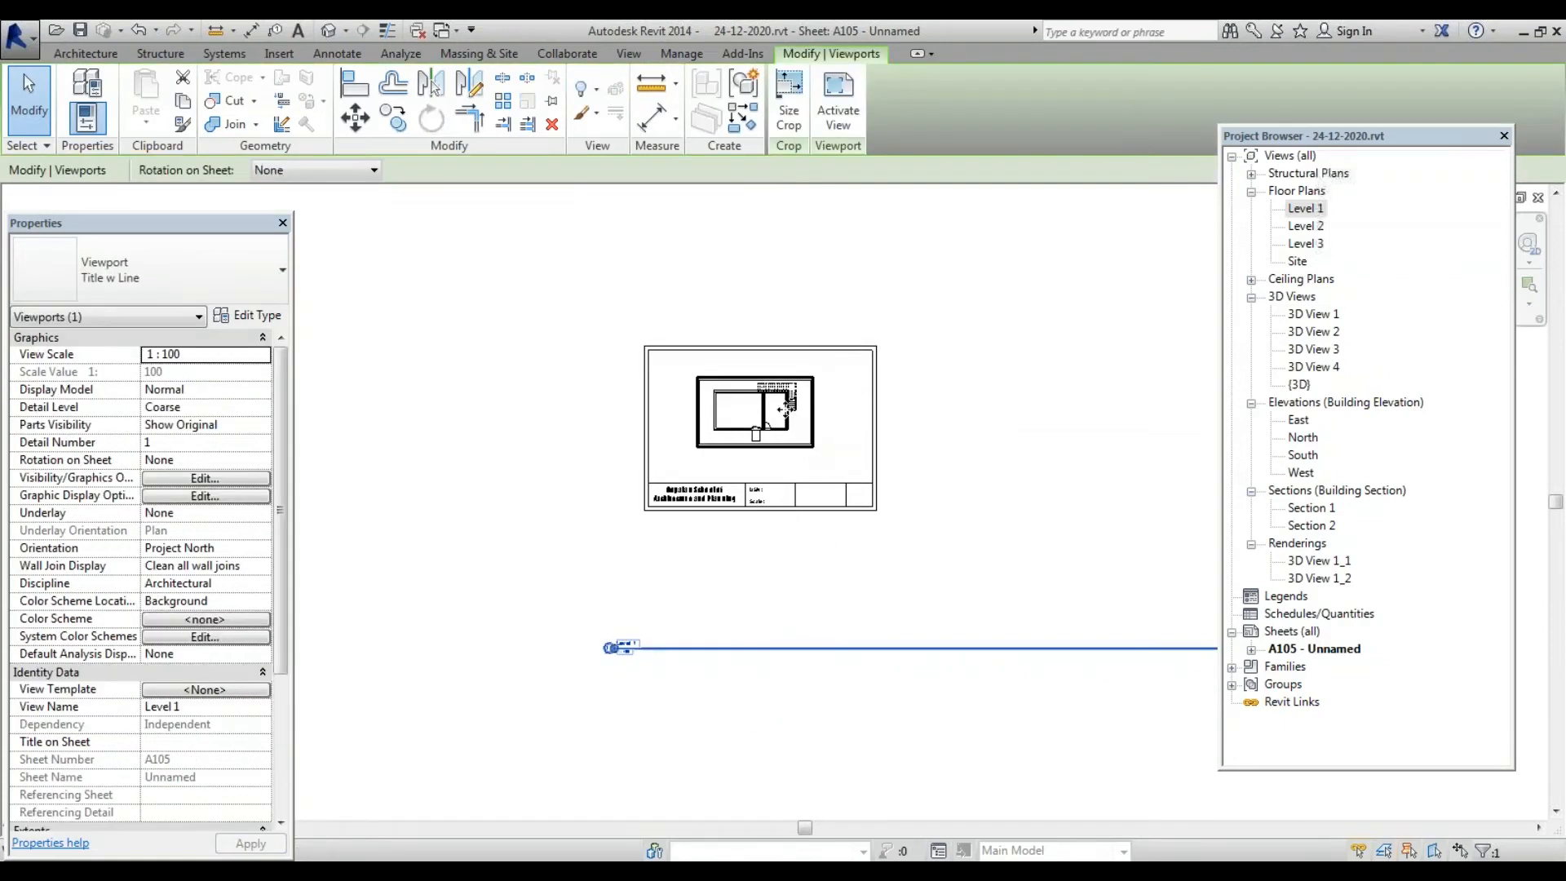
pyautogui.scroll(5, 742, 384)
pyautogui.press('Escape')
pyautogui.doubleClick(737, 336)
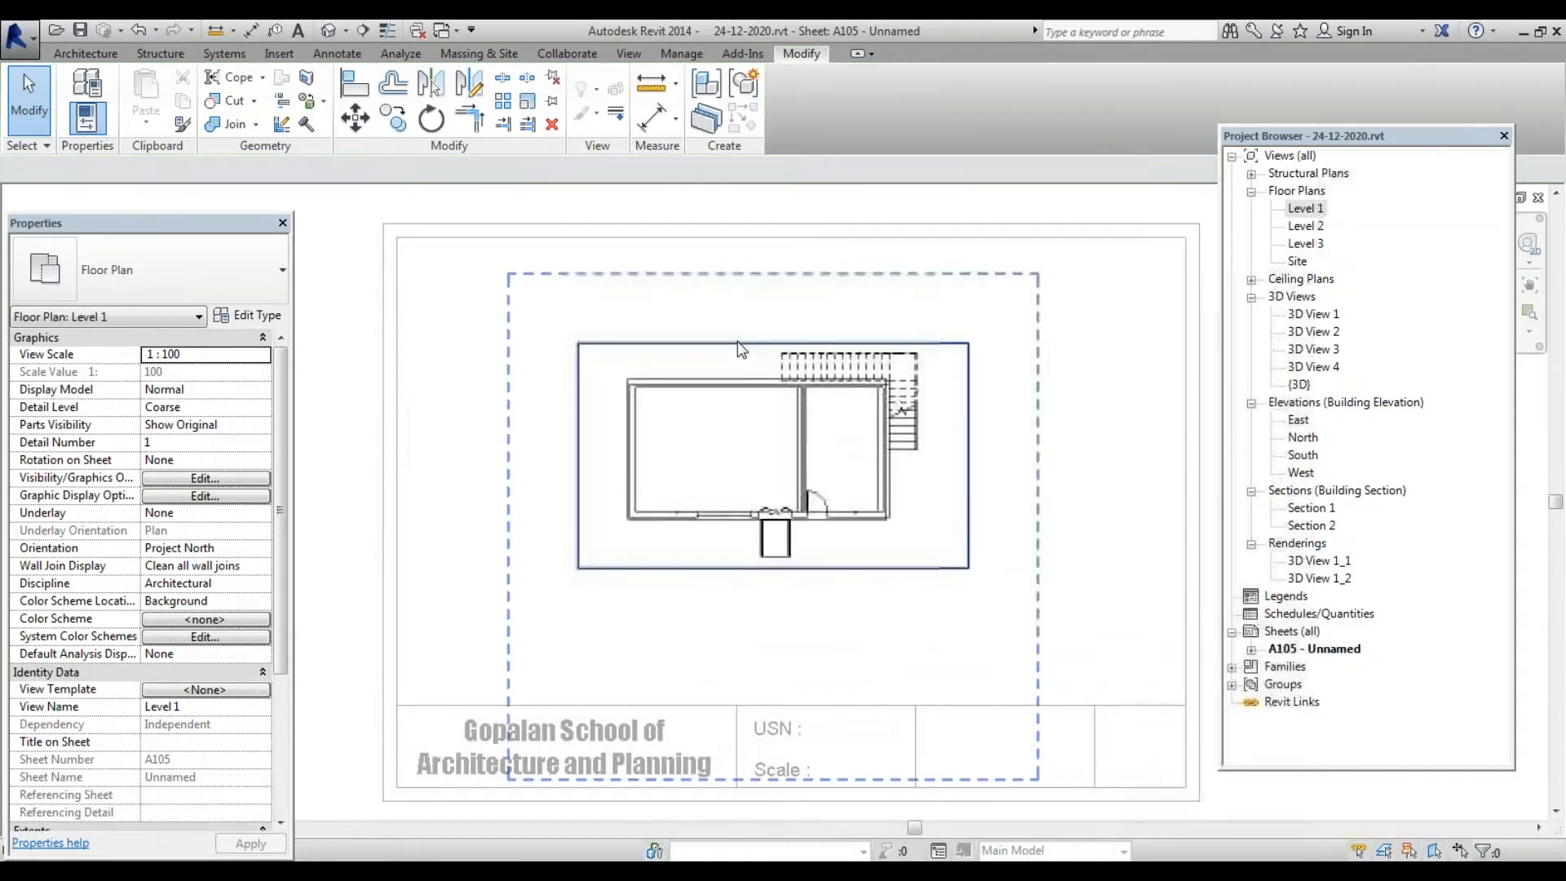
# Widen the Level 1 viewport crop left and upward, then adjust its right and top edges
pyautogui.click(741, 349)
pyautogui.scroll(-6, 739, 454)
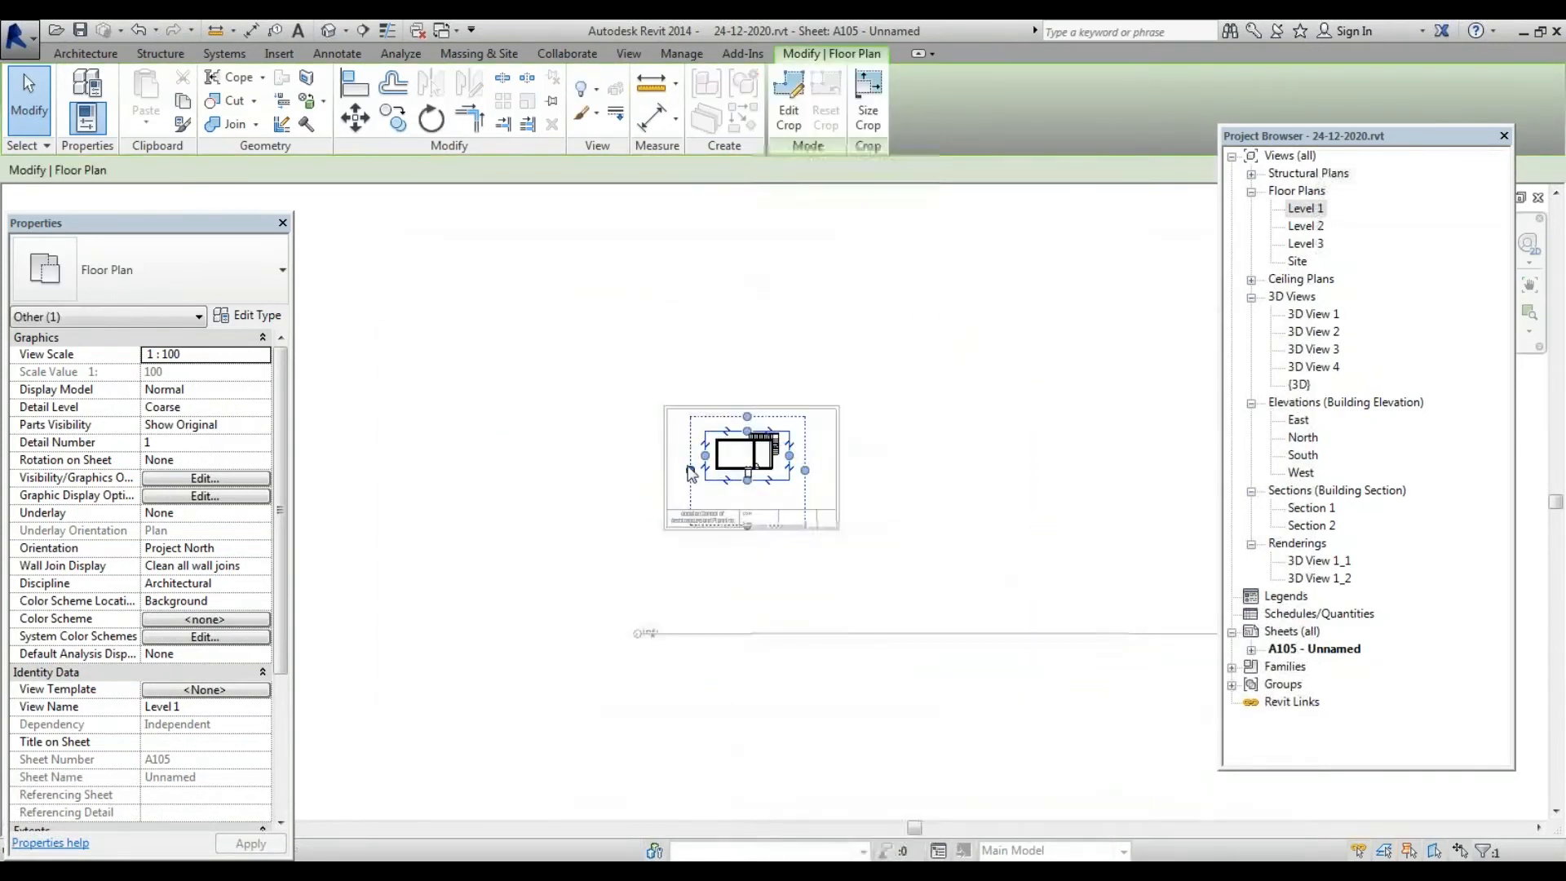
pyautogui.scroll(4, 694, 465)
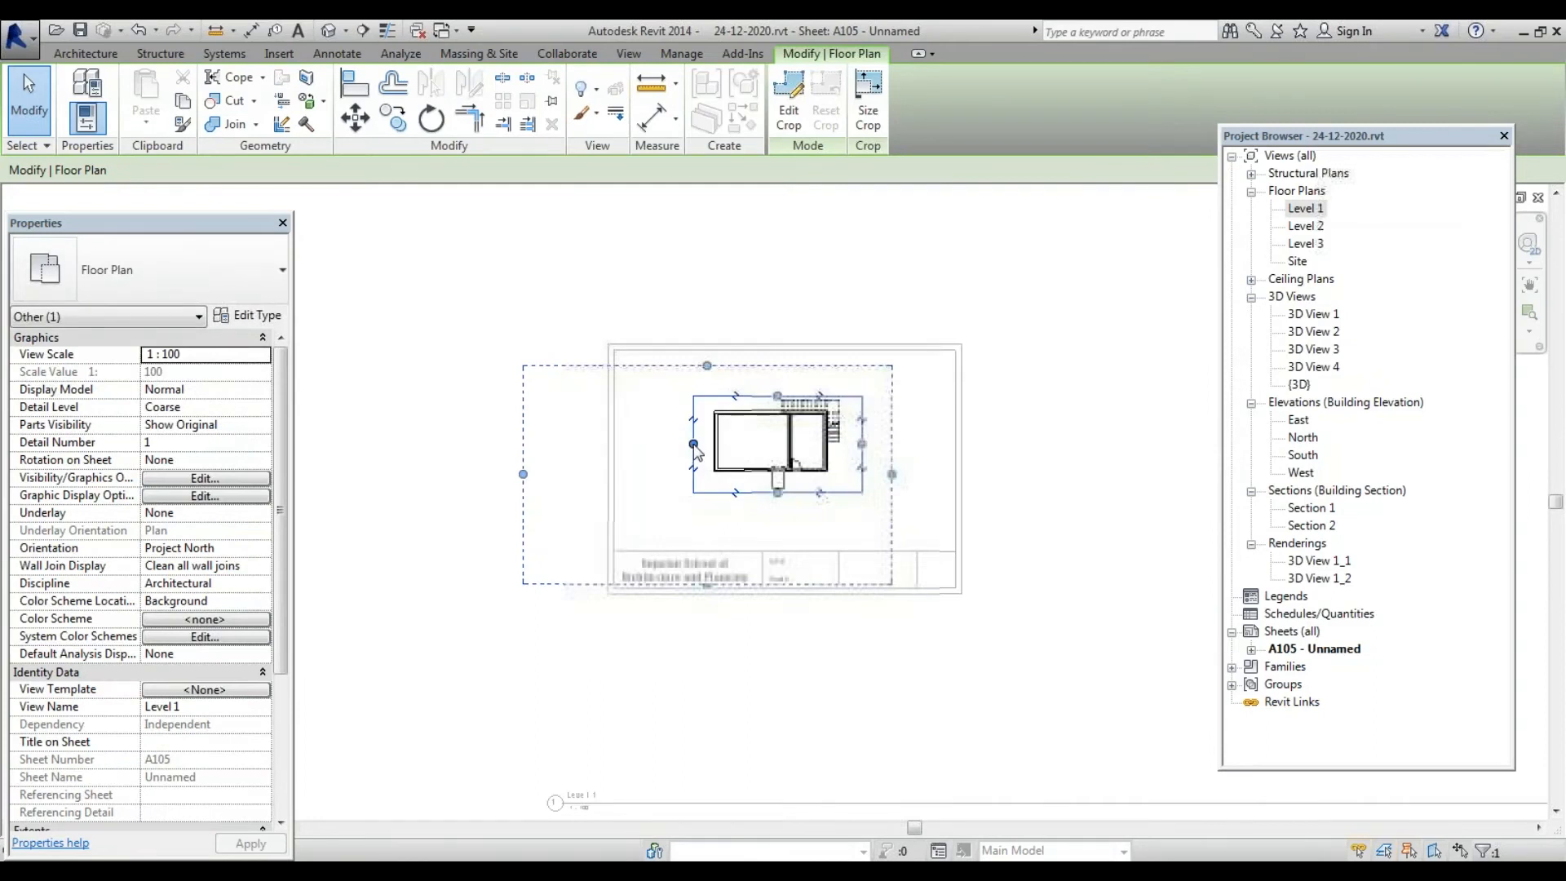
pyautogui.moveTo(695, 446); pyautogui.dragTo(624, 444)
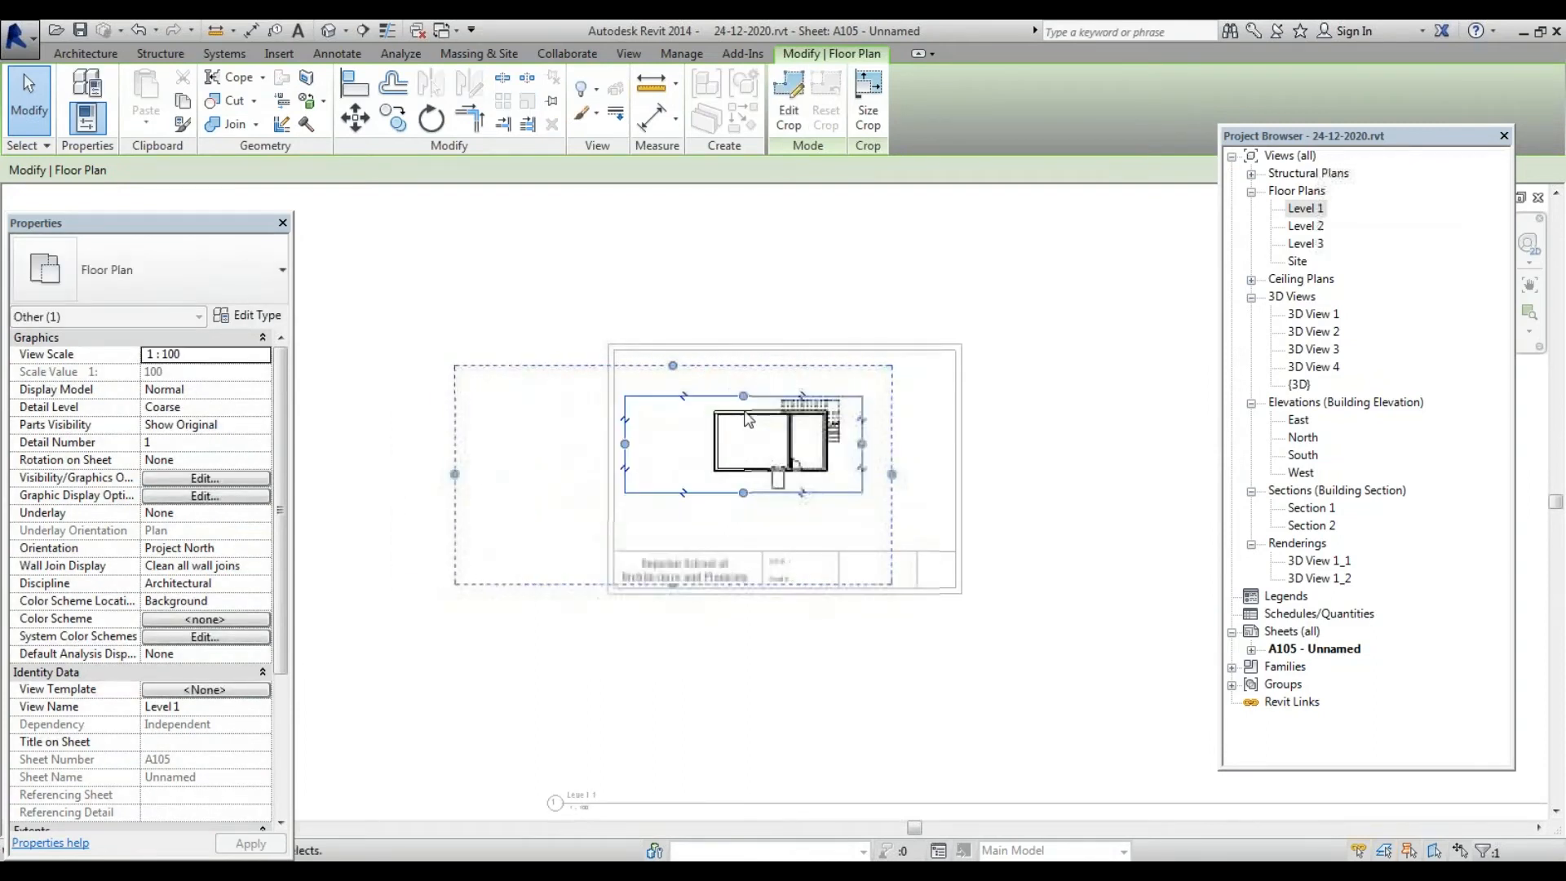
pyautogui.moveTo(743, 396); pyautogui.dragTo(744, 265)
pyautogui.scroll(-3, 754, 448)
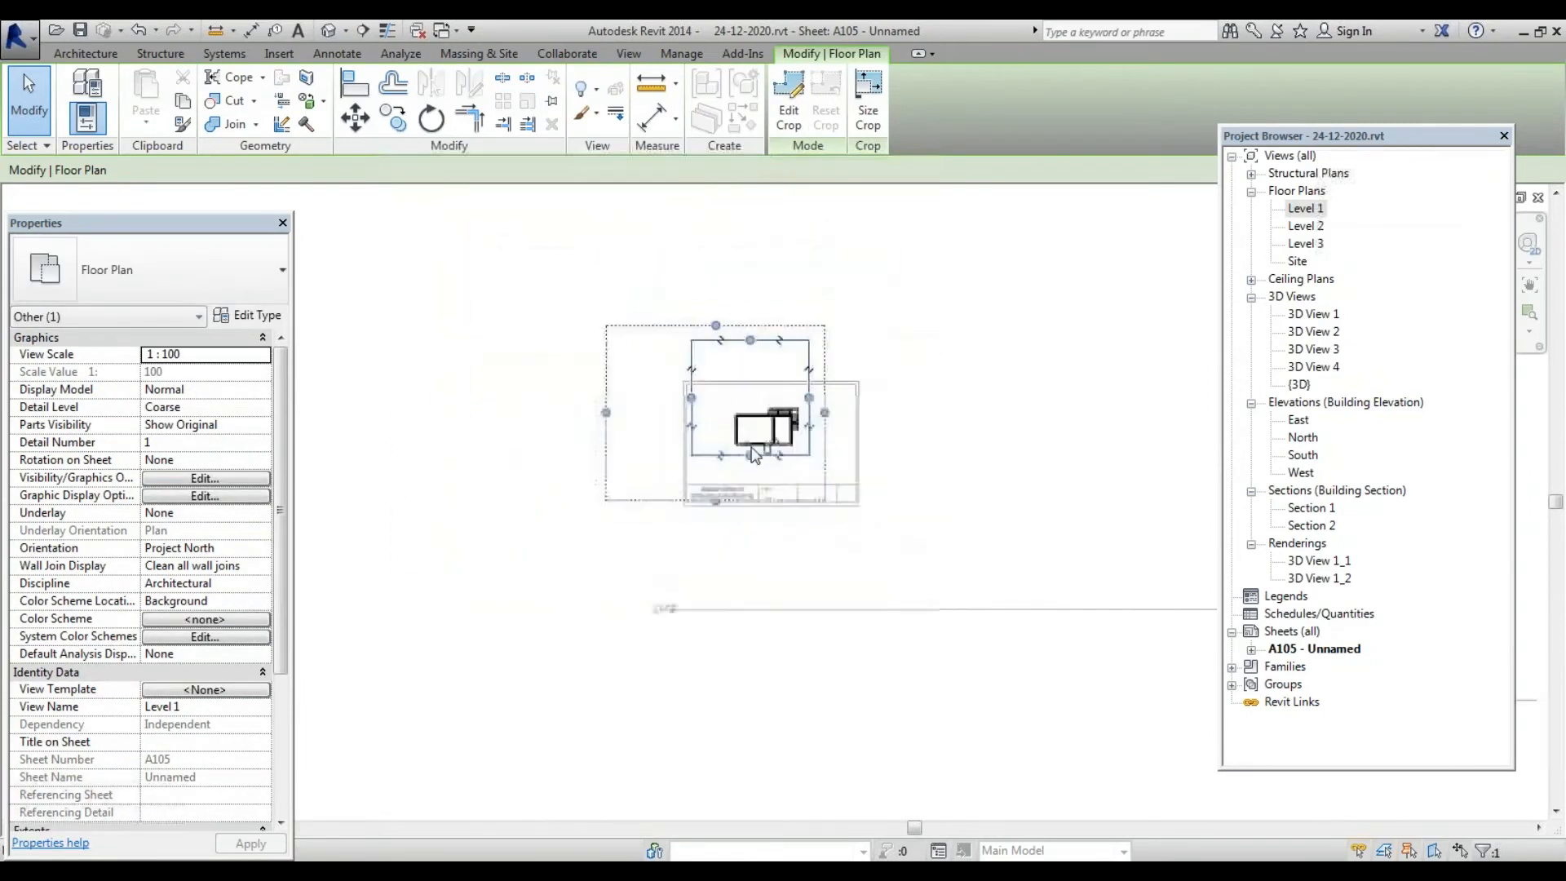
pyautogui.scroll(-1, 754, 454)
pyautogui.moveTo(814, 417); pyautogui.dragTo(966, 416)
pyautogui.moveTo(805, 408); pyautogui.dragTo(845, 410)
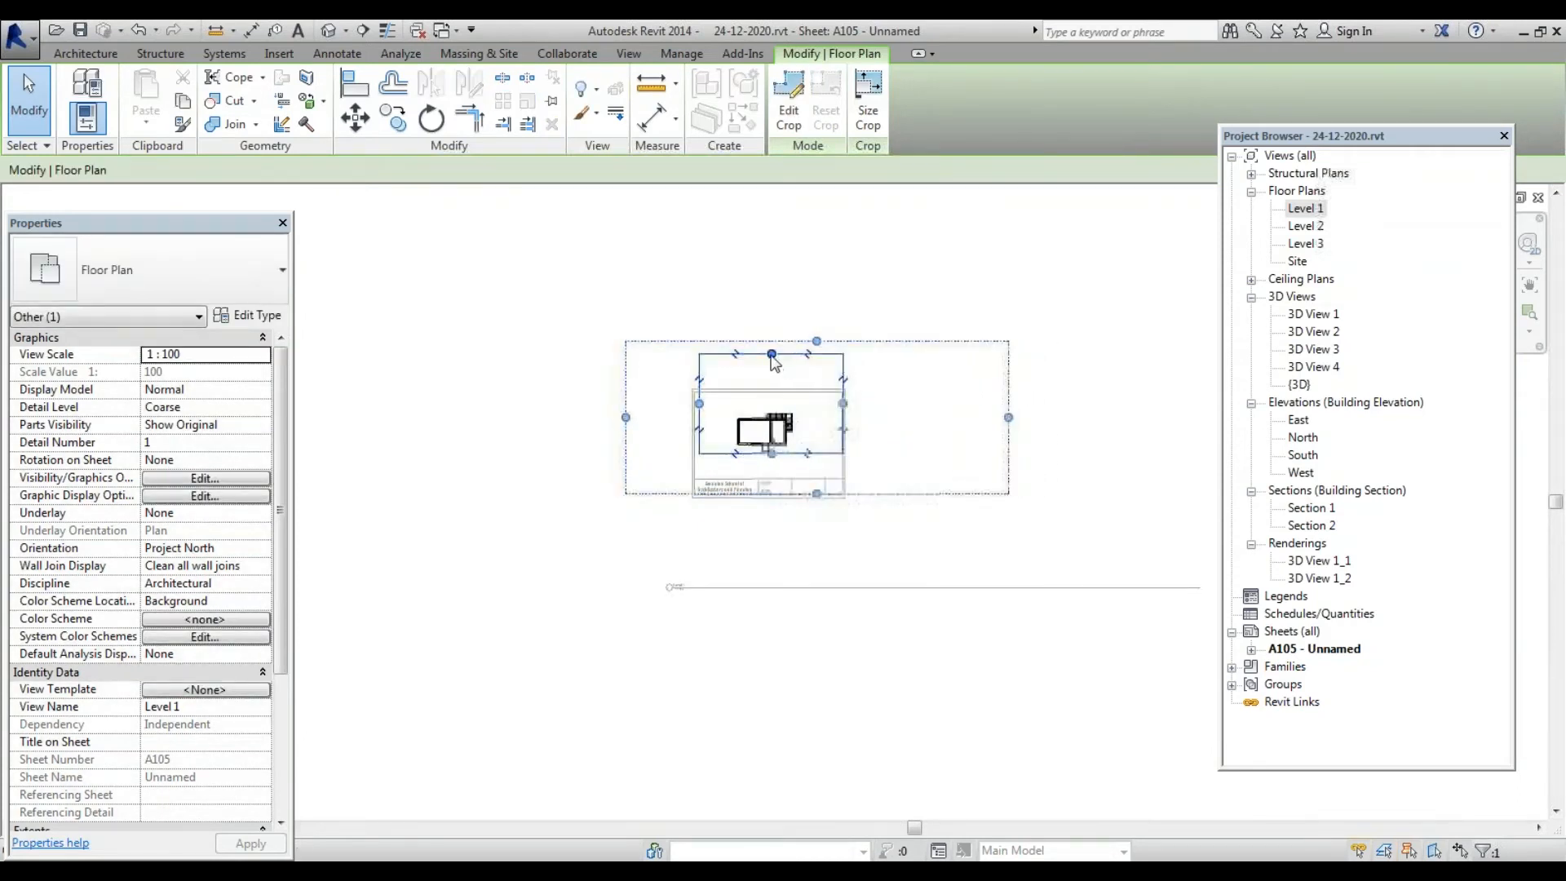
pyautogui.moveTo(772, 353); pyautogui.dragTo(786, 481)
# Refine the crop's bottom, left and top edges so it ends above the title text
pyautogui.scroll(2, 754, 465)
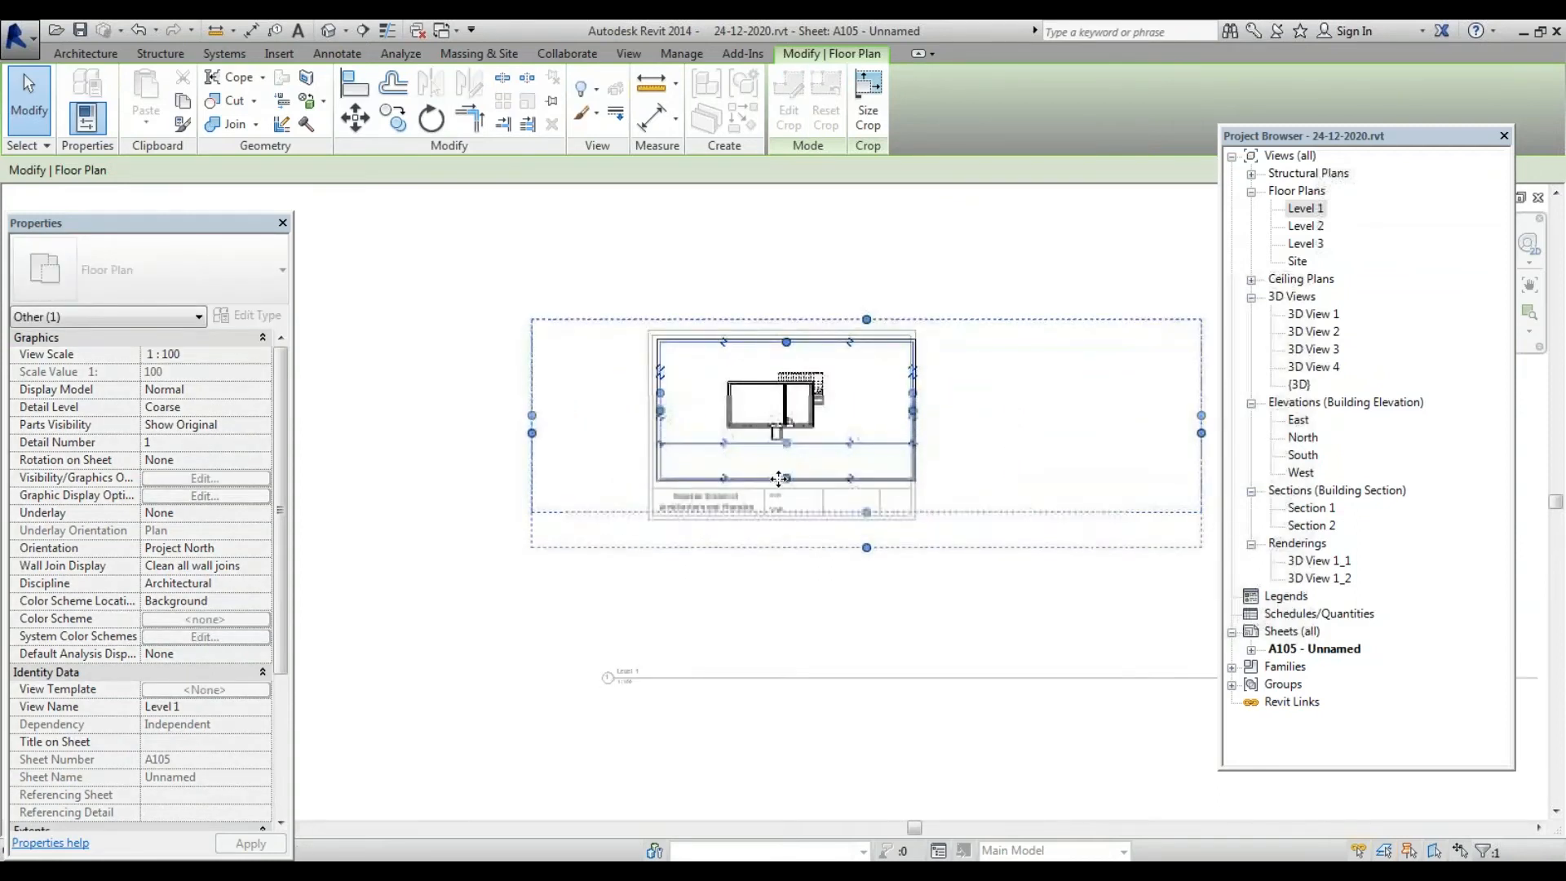
pyautogui.scroll(2, 862, 516)
pyautogui.scroll(-2, 698, 496)
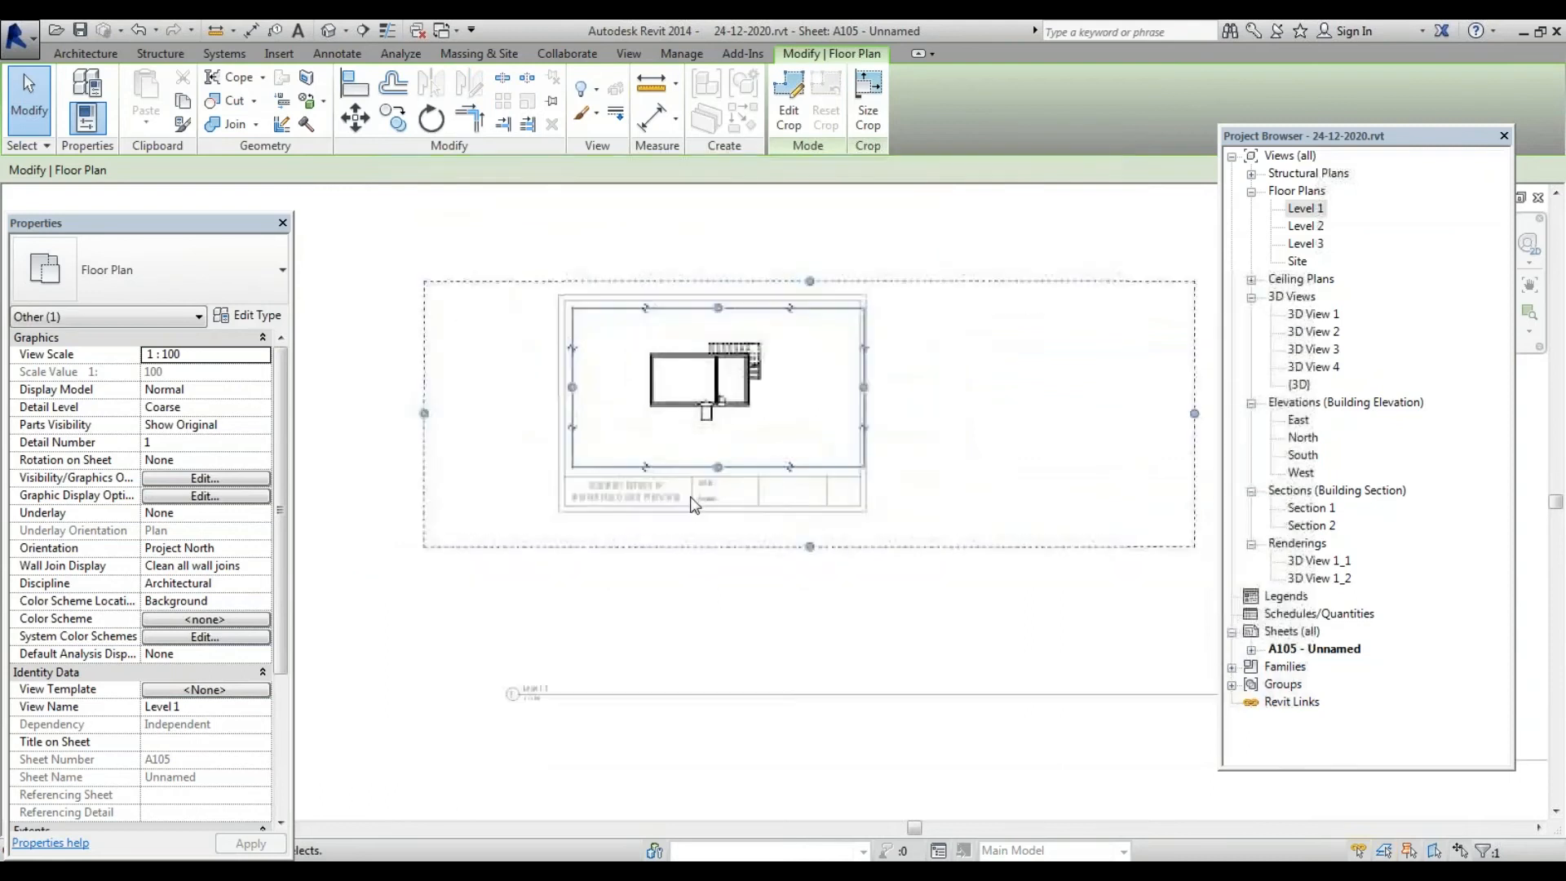
pyautogui.moveTo(794, 540); pyautogui.dragTo(796, 477)
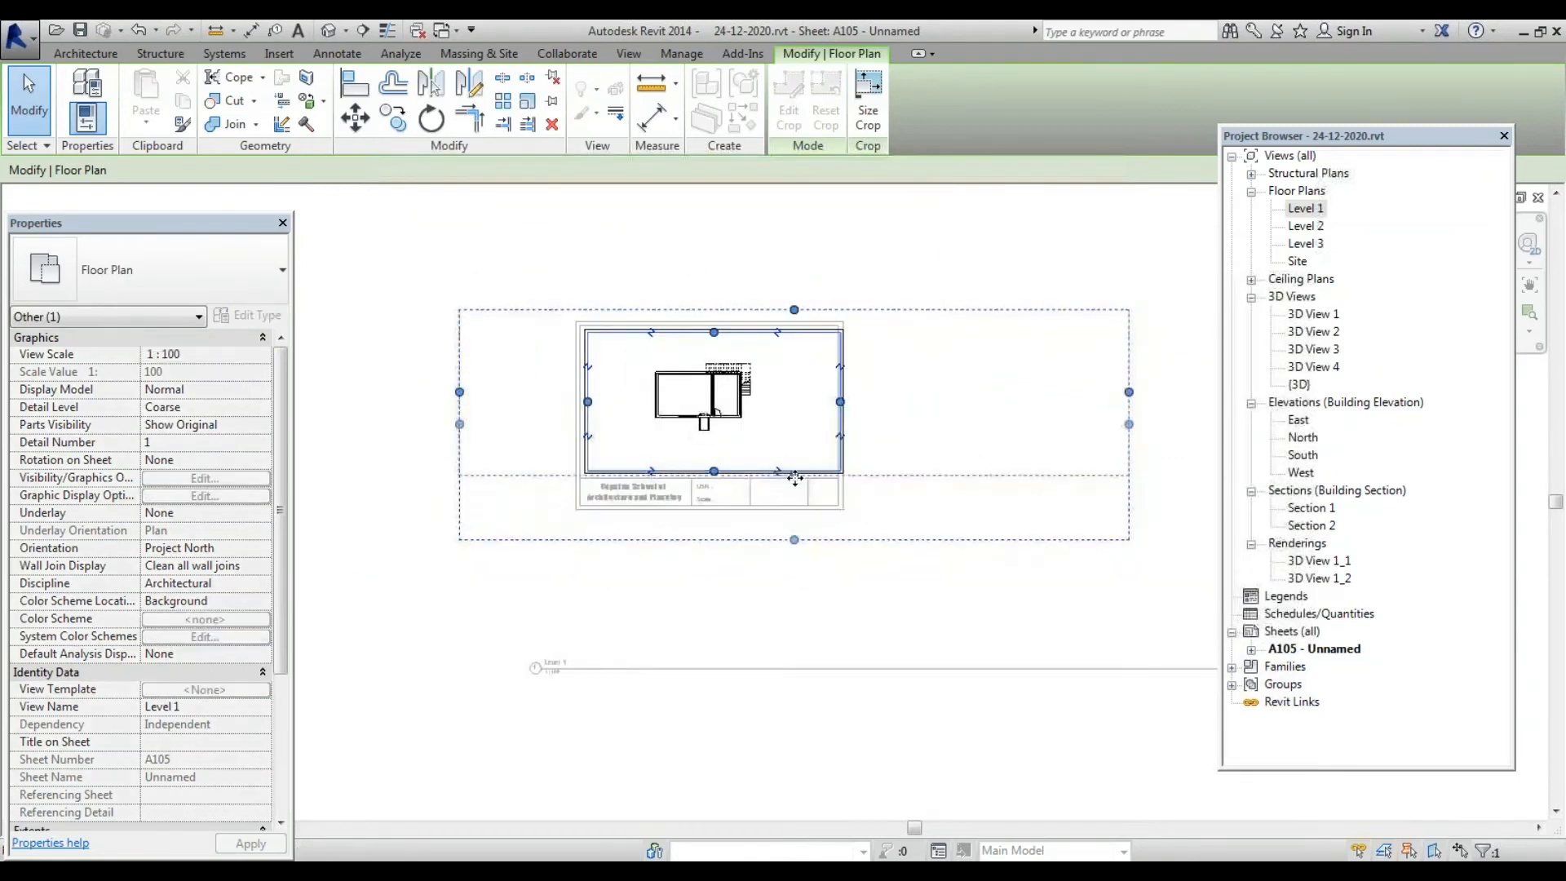
pyautogui.scroll(1, 828, 493)
pyautogui.scroll(2, 830, 503)
pyautogui.scroll(-3, 703, 535)
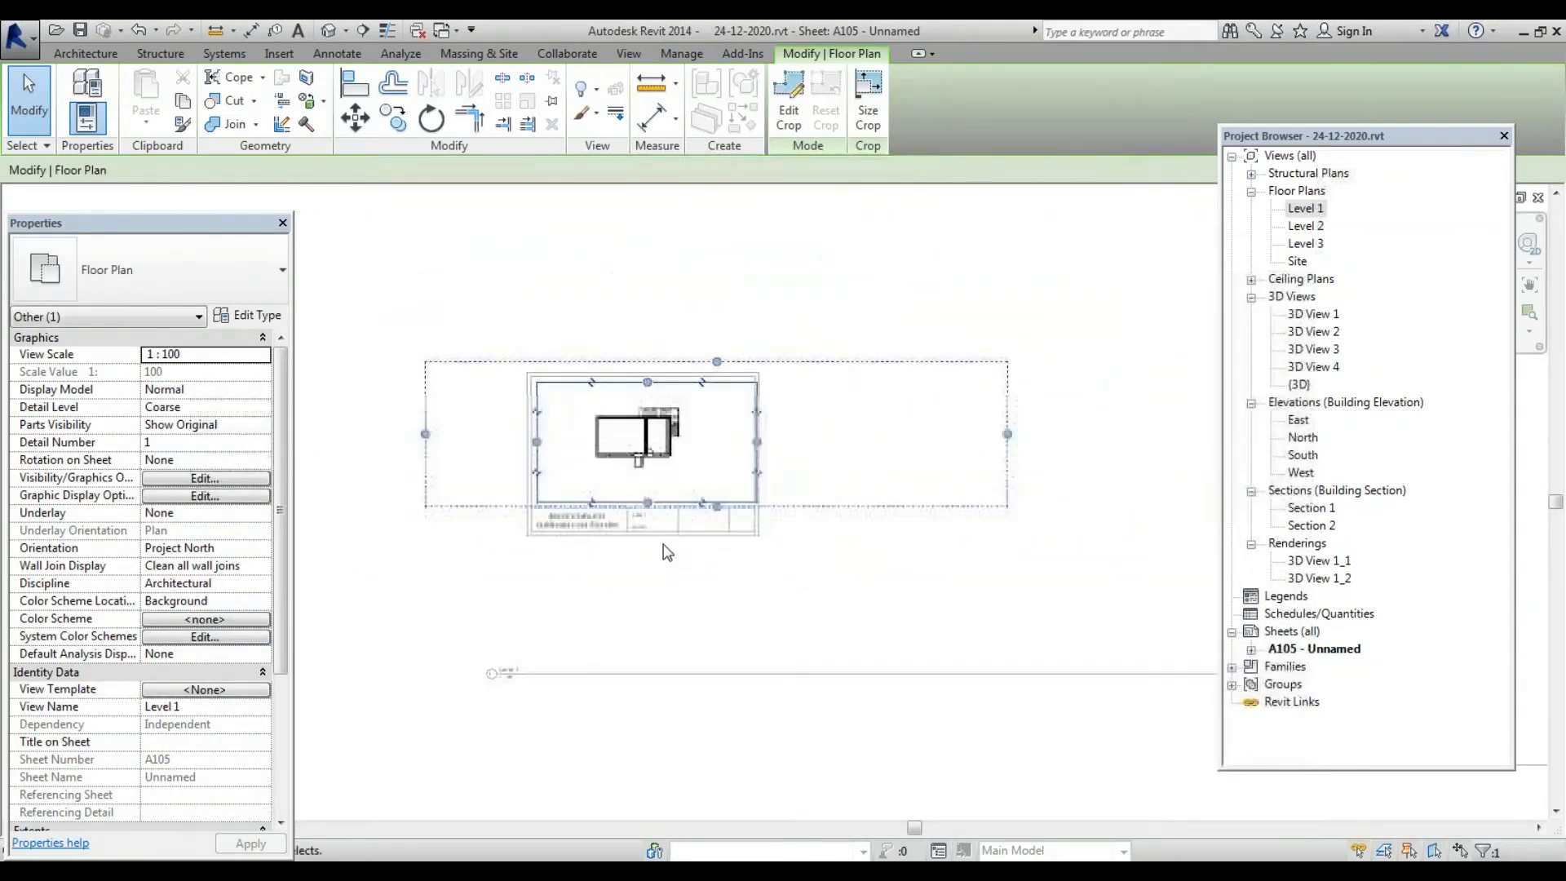
pyautogui.scroll(2, 620, 558)
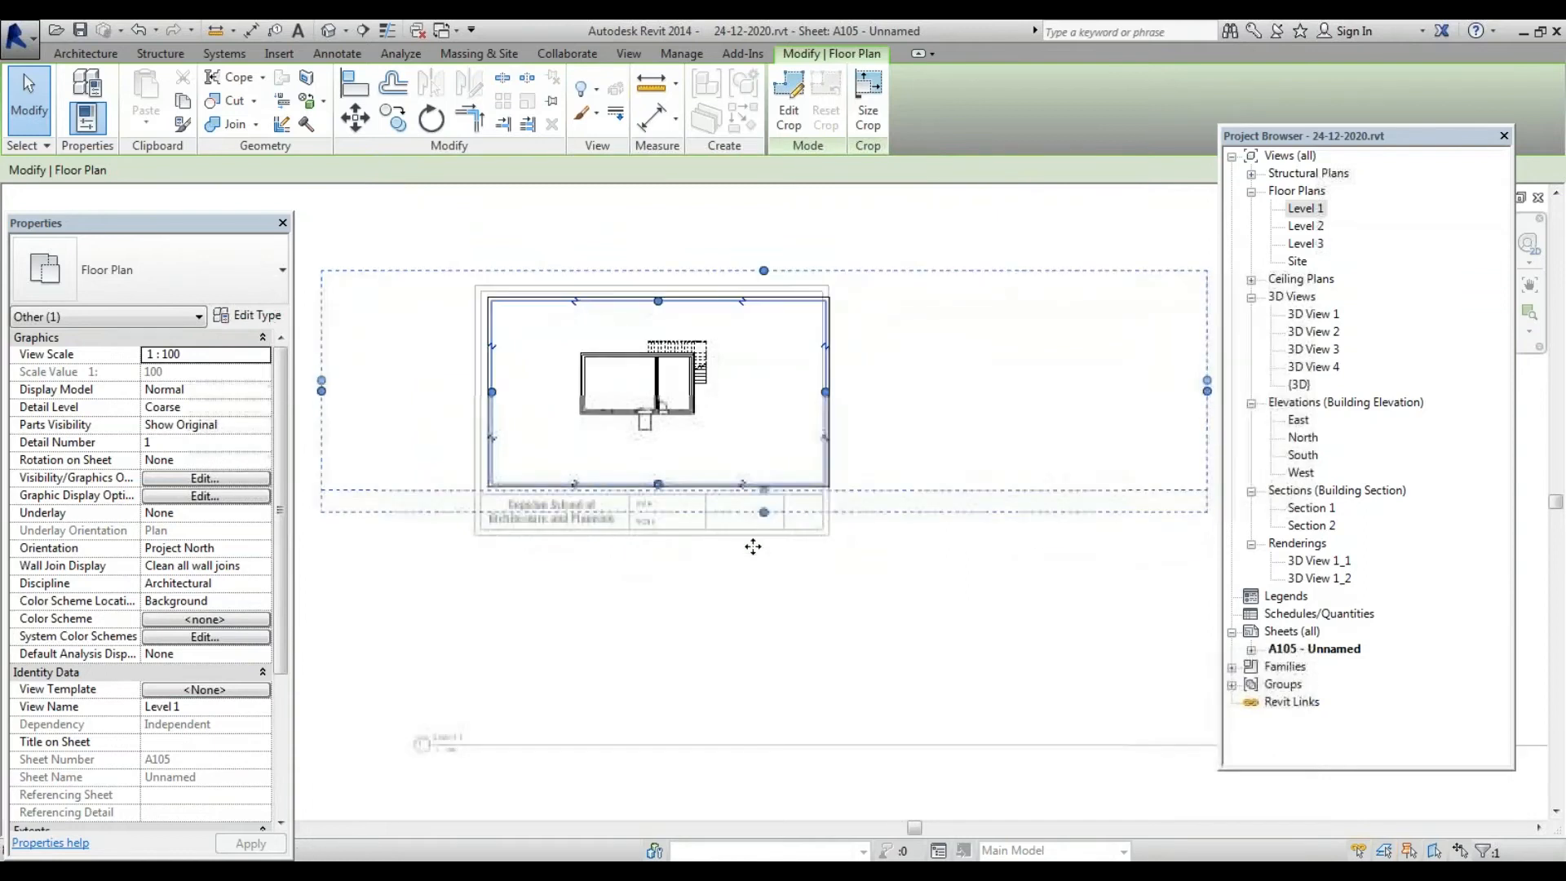
pyautogui.moveTo(657, 485); pyautogui.dragTo(653, 526)
pyautogui.moveTo(492, 413); pyautogui.dragTo(481, 414)
pyautogui.moveTo(658, 307); pyautogui.dragTo(659, 298)
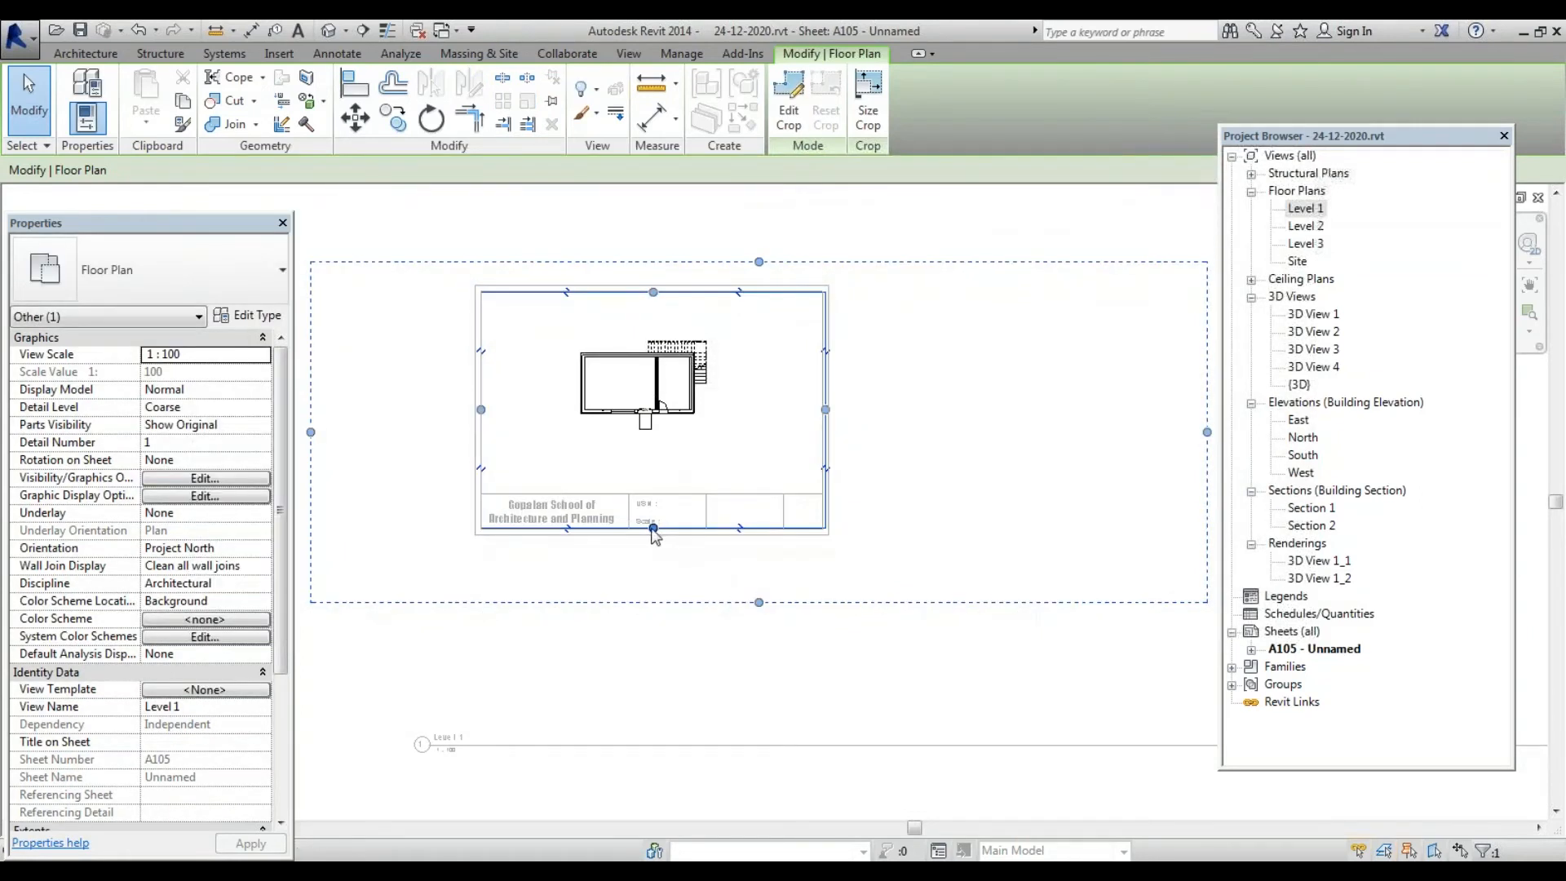
pyautogui.moveTo(654, 529); pyautogui.dragTo(652, 471)
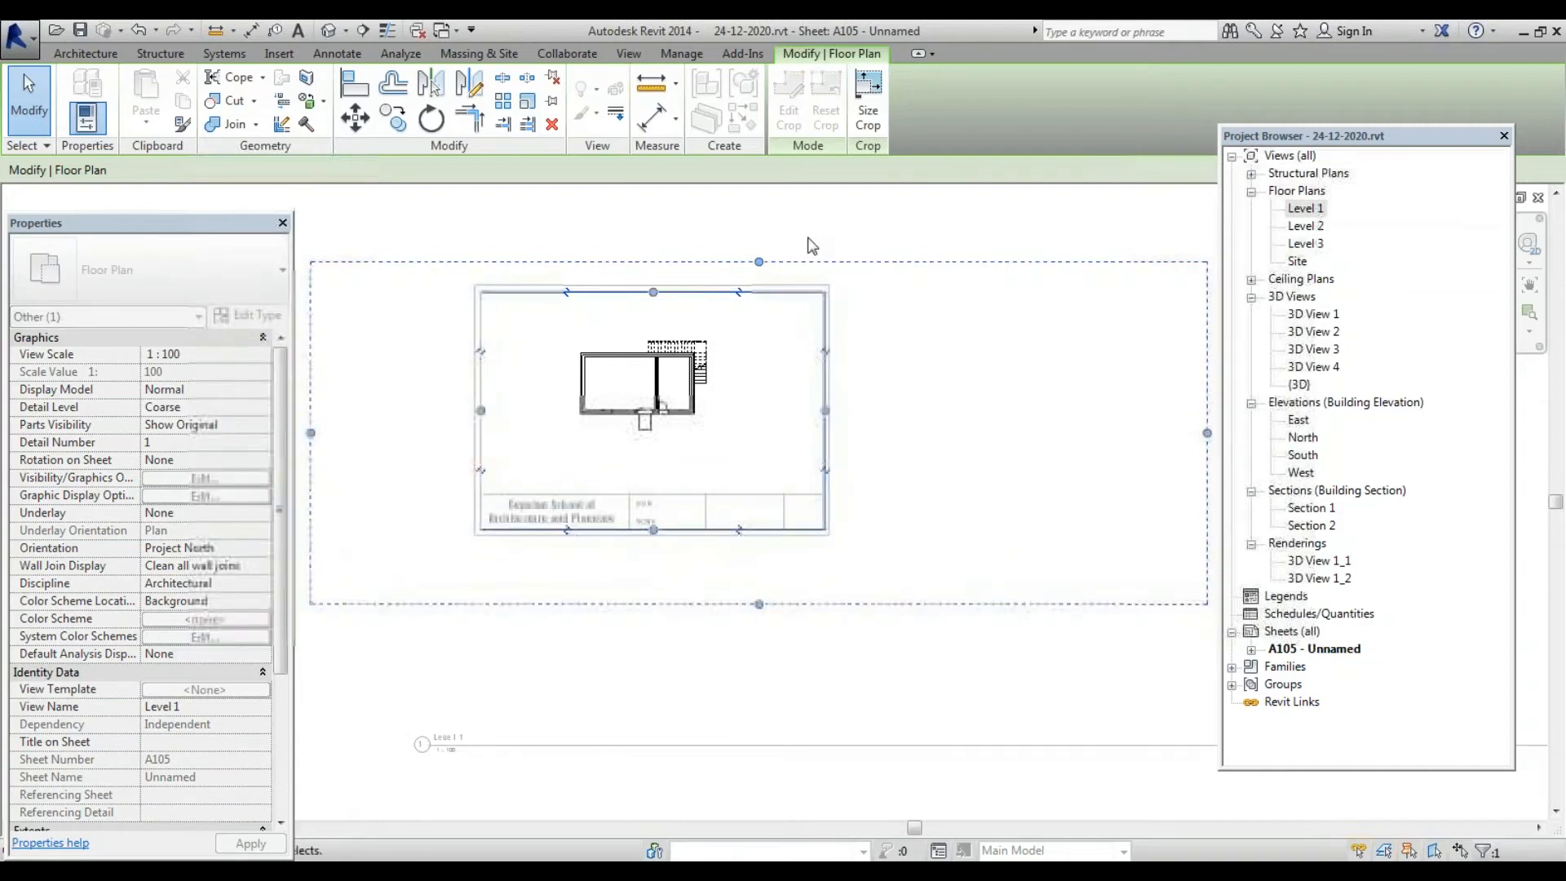
pyautogui.click(799, 267)
# Tighten the crop further by raising its bottom and pulling its right and left edges inward
pyautogui.scroll(-3, 799, 267)
pyautogui.scroll(5, 687, 249)
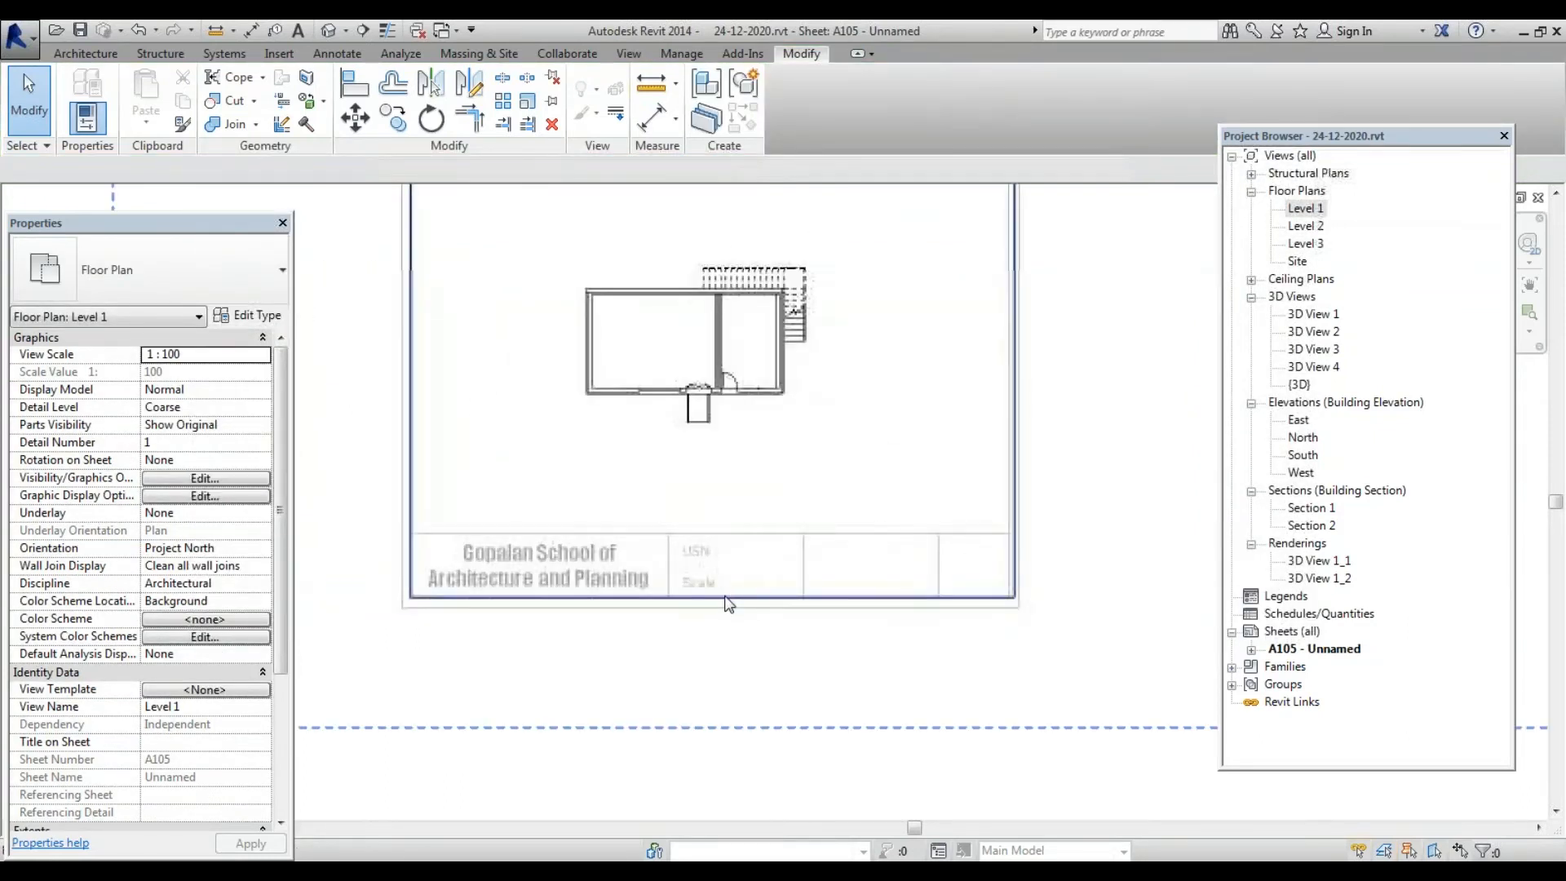
pyautogui.click(728, 603)
pyautogui.scroll(-3, 750, 607)
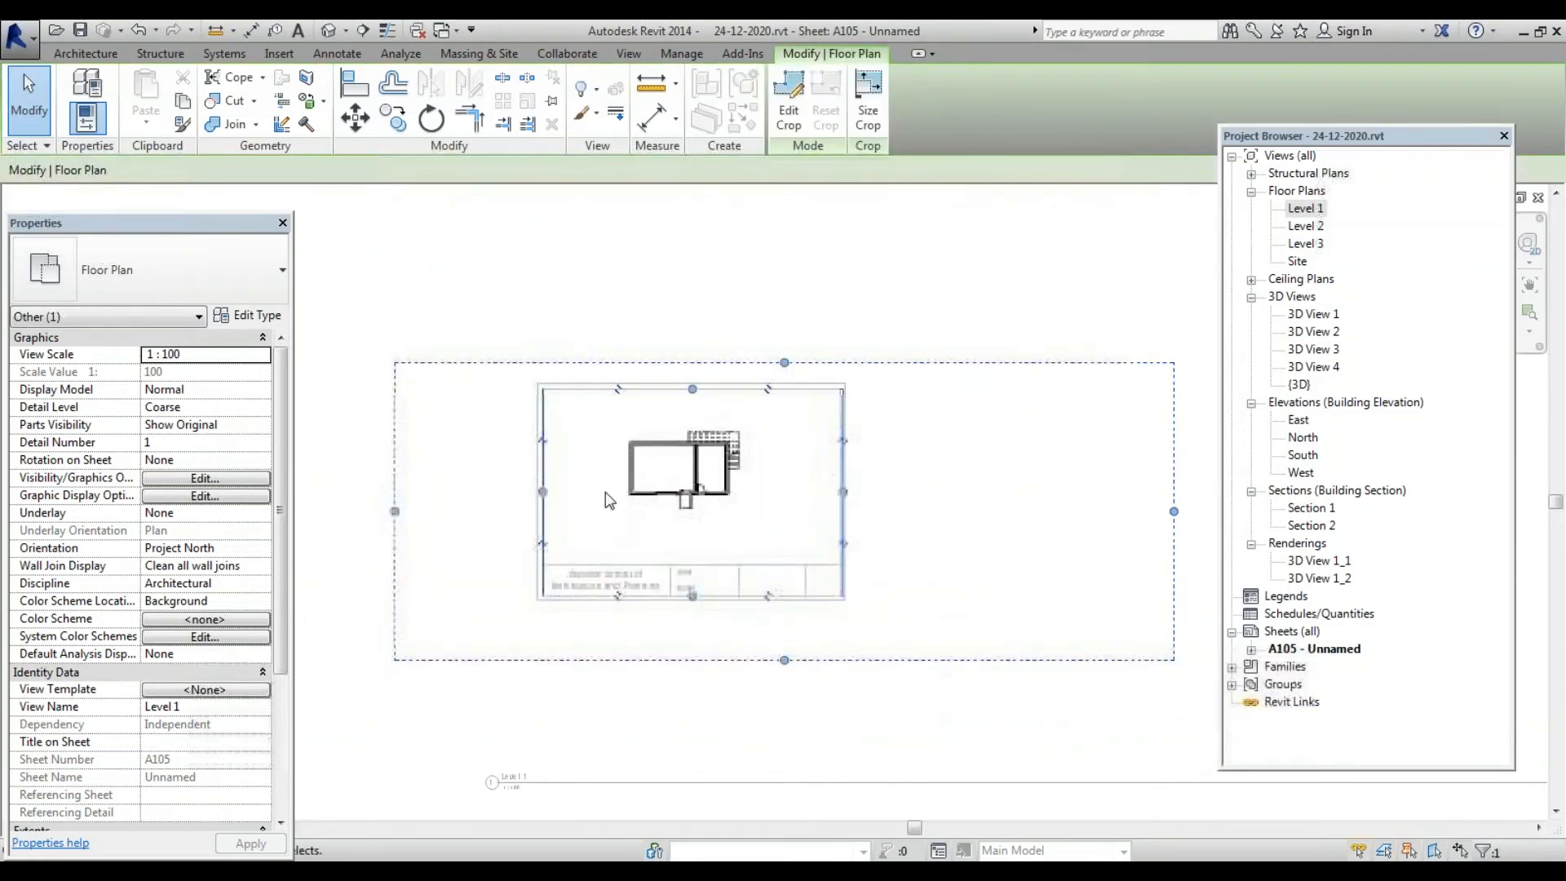
pyautogui.scroll(2, 553, 420)
pyautogui.scroll(-2, 831, 562)
pyautogui.scroll(-2, 831, 562)
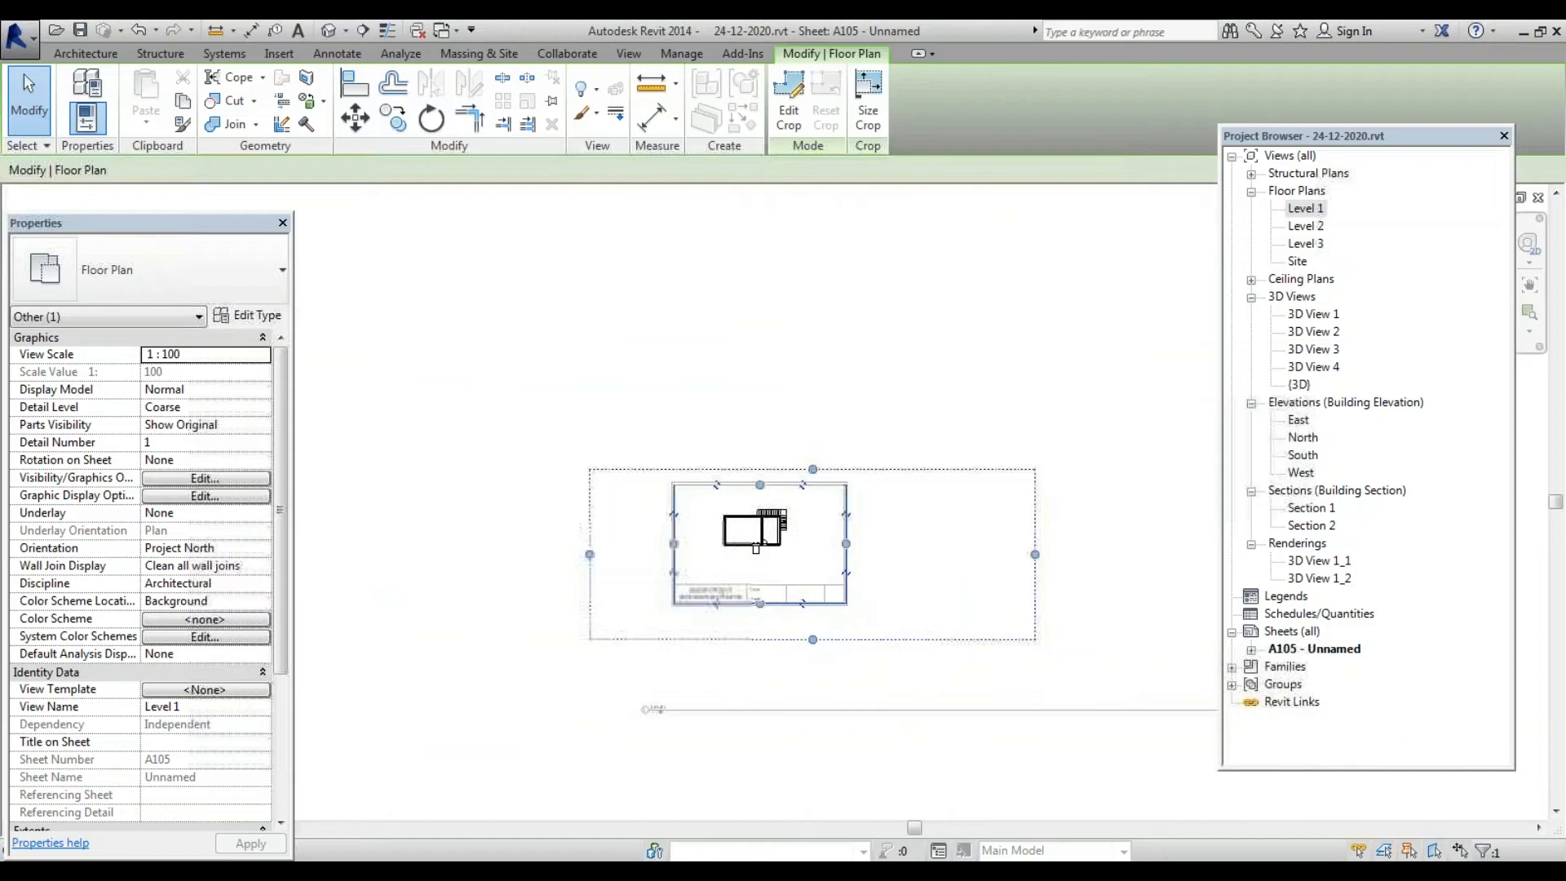
pyautogui.moveTo(812, 638); pyautogui.dragTo(811, 596)
pyautogui.scroll(1, 1043, 524)
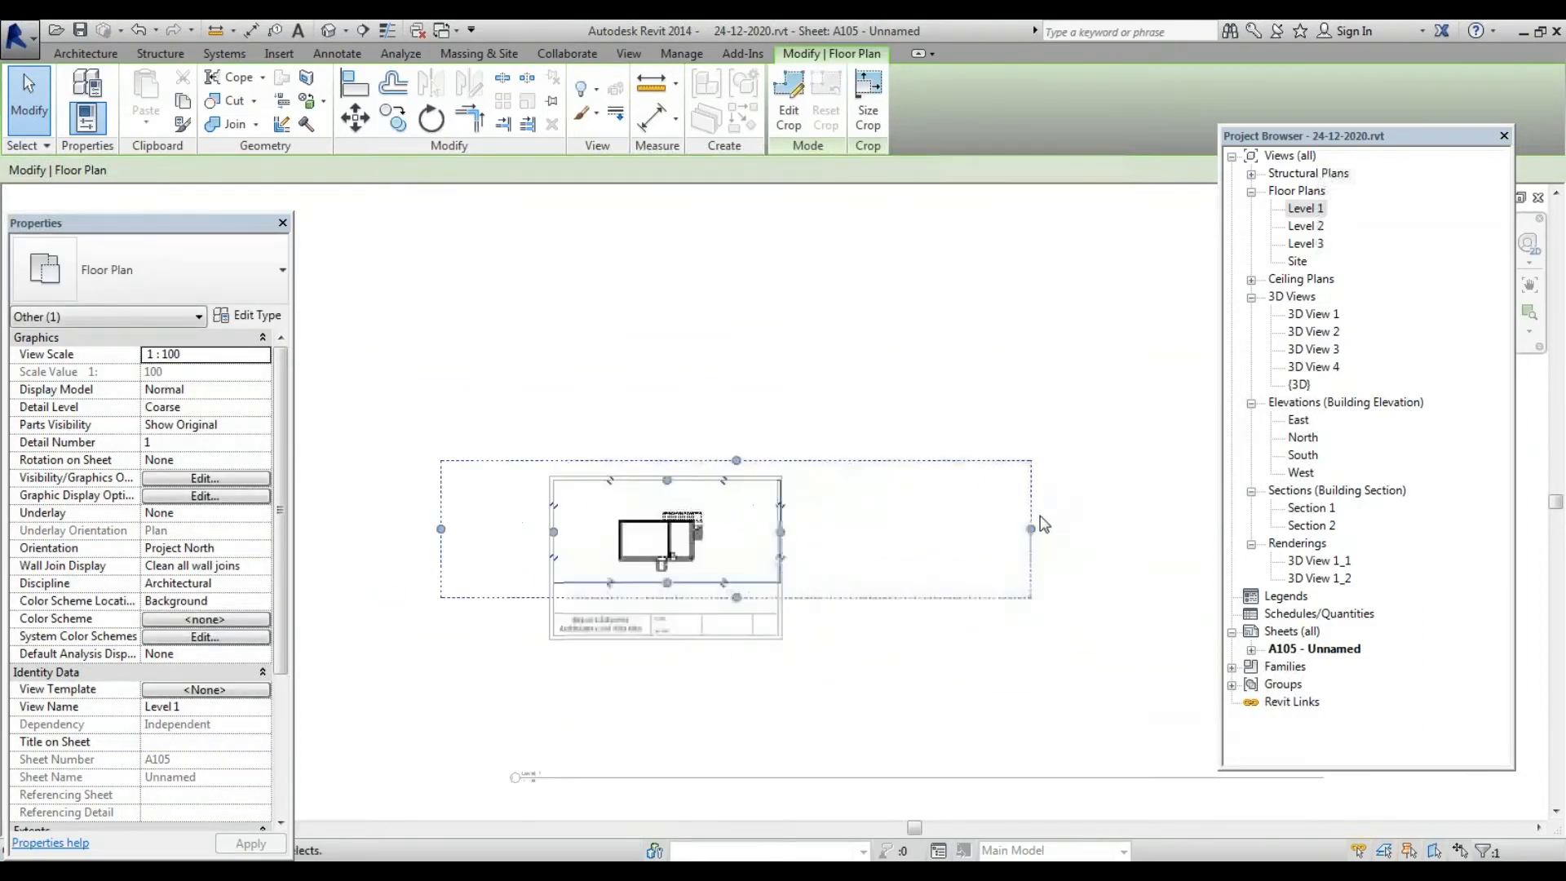
pyautogui.scroll(1, 1044, 524)
pyautogui.moveTo(1029, 533); pyautogui.dragTo(753, 548)
pyautogui.moveTo(382, 530); pyautogui.dragTo(471, 531)
pyautogui.click(1121, 510)
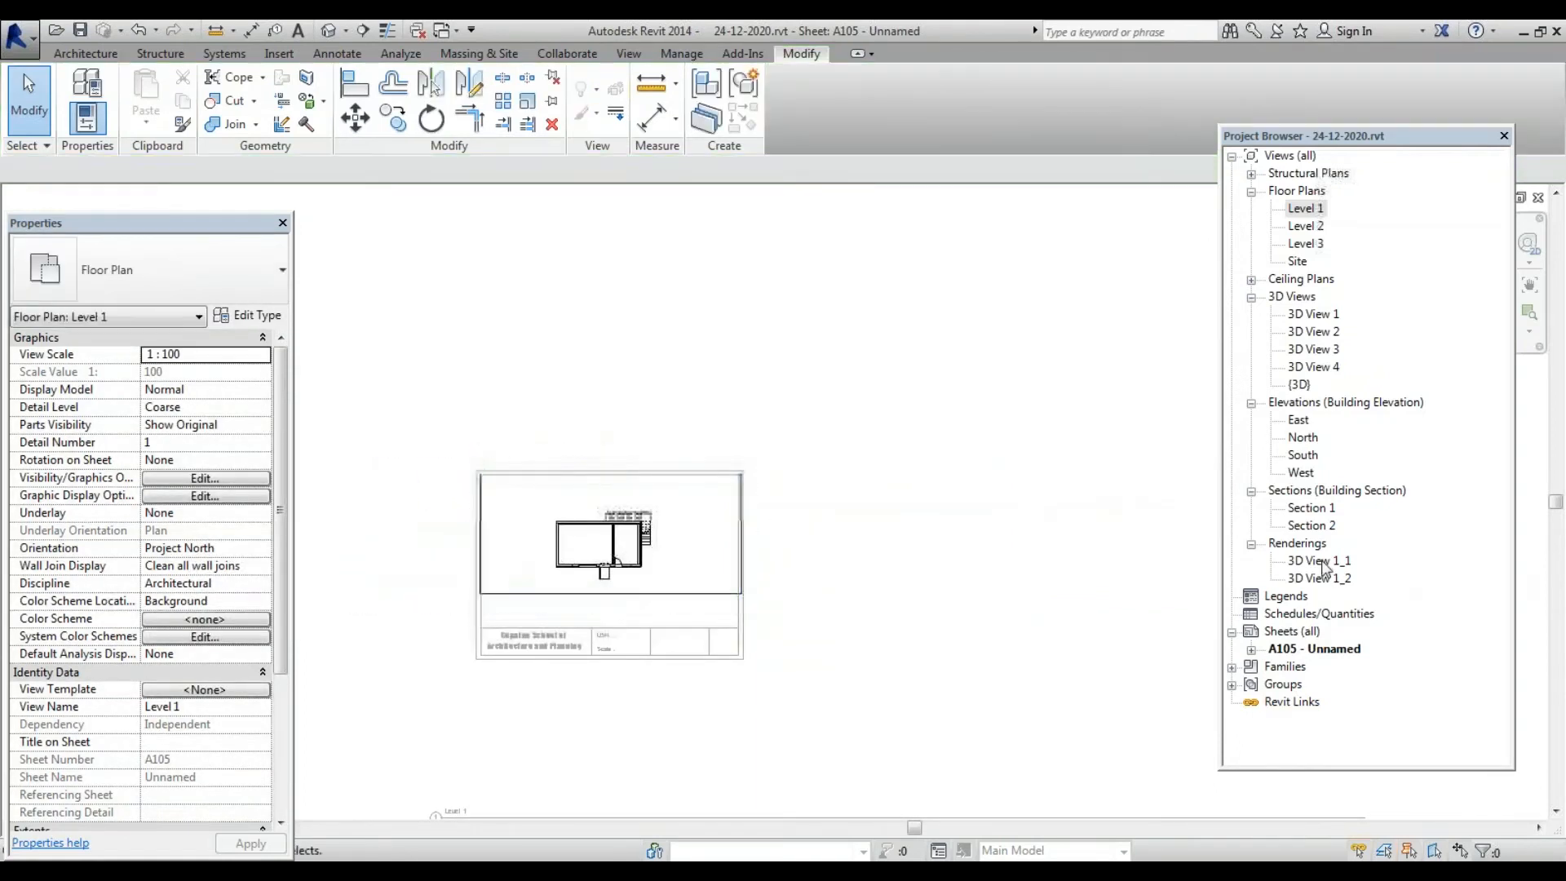
# Select sheet A105 and set up printing with Adobe PDF as the printer
pyautogui.click(1310, 649)
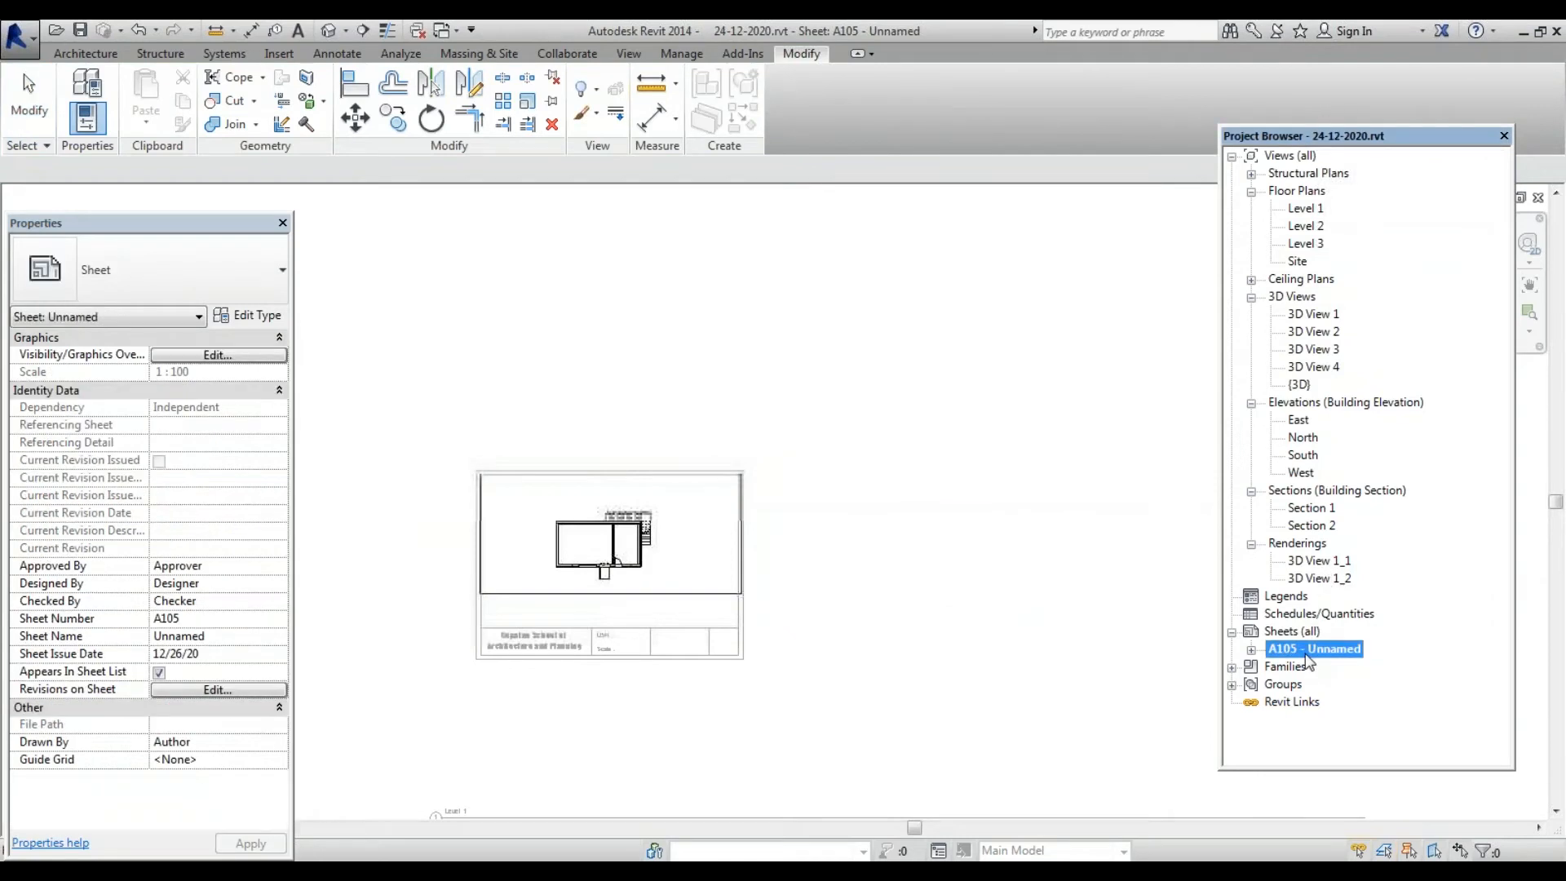
pyautogui.hotkey('ctrl', 'p')
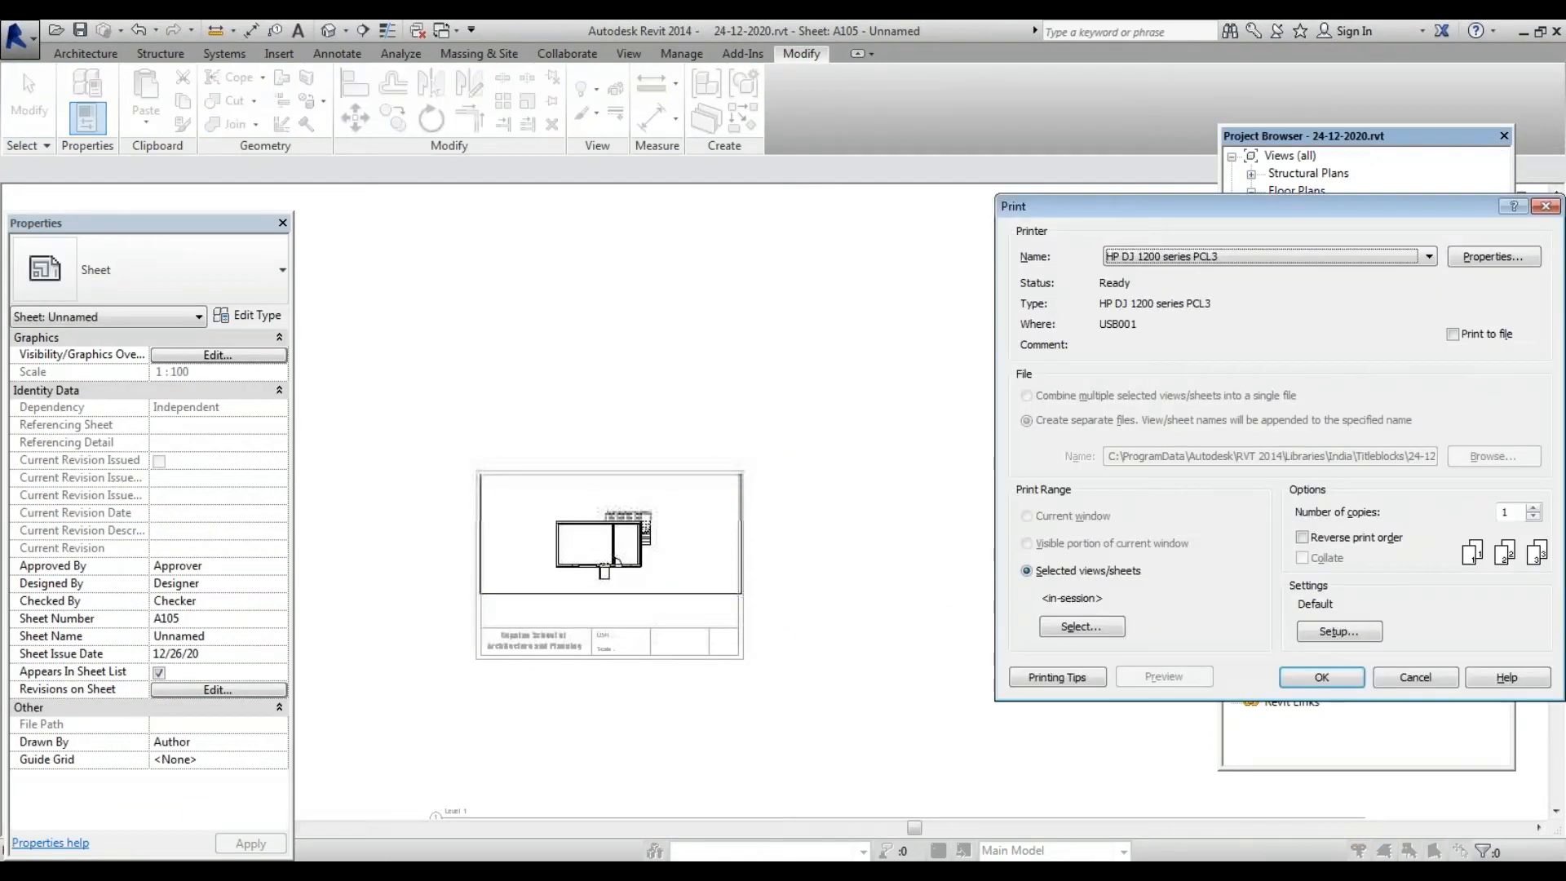
pyautogui.moveTo(1109, 203); pyautogui.dragTo(826, 163)
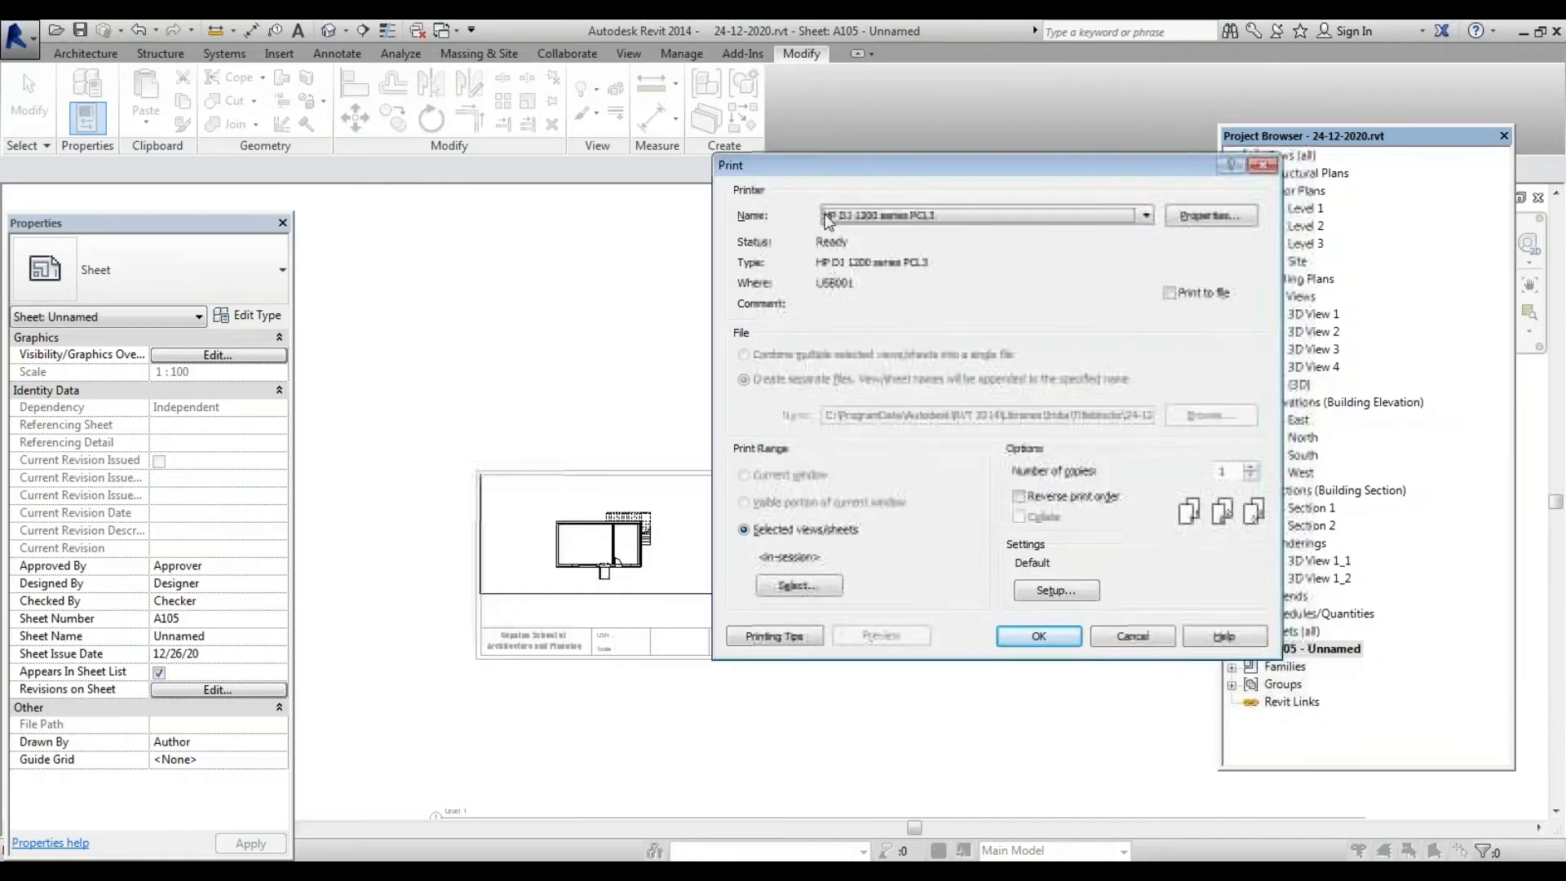
pyautogui.click(1057, 216)
pyautogui.press('Home')
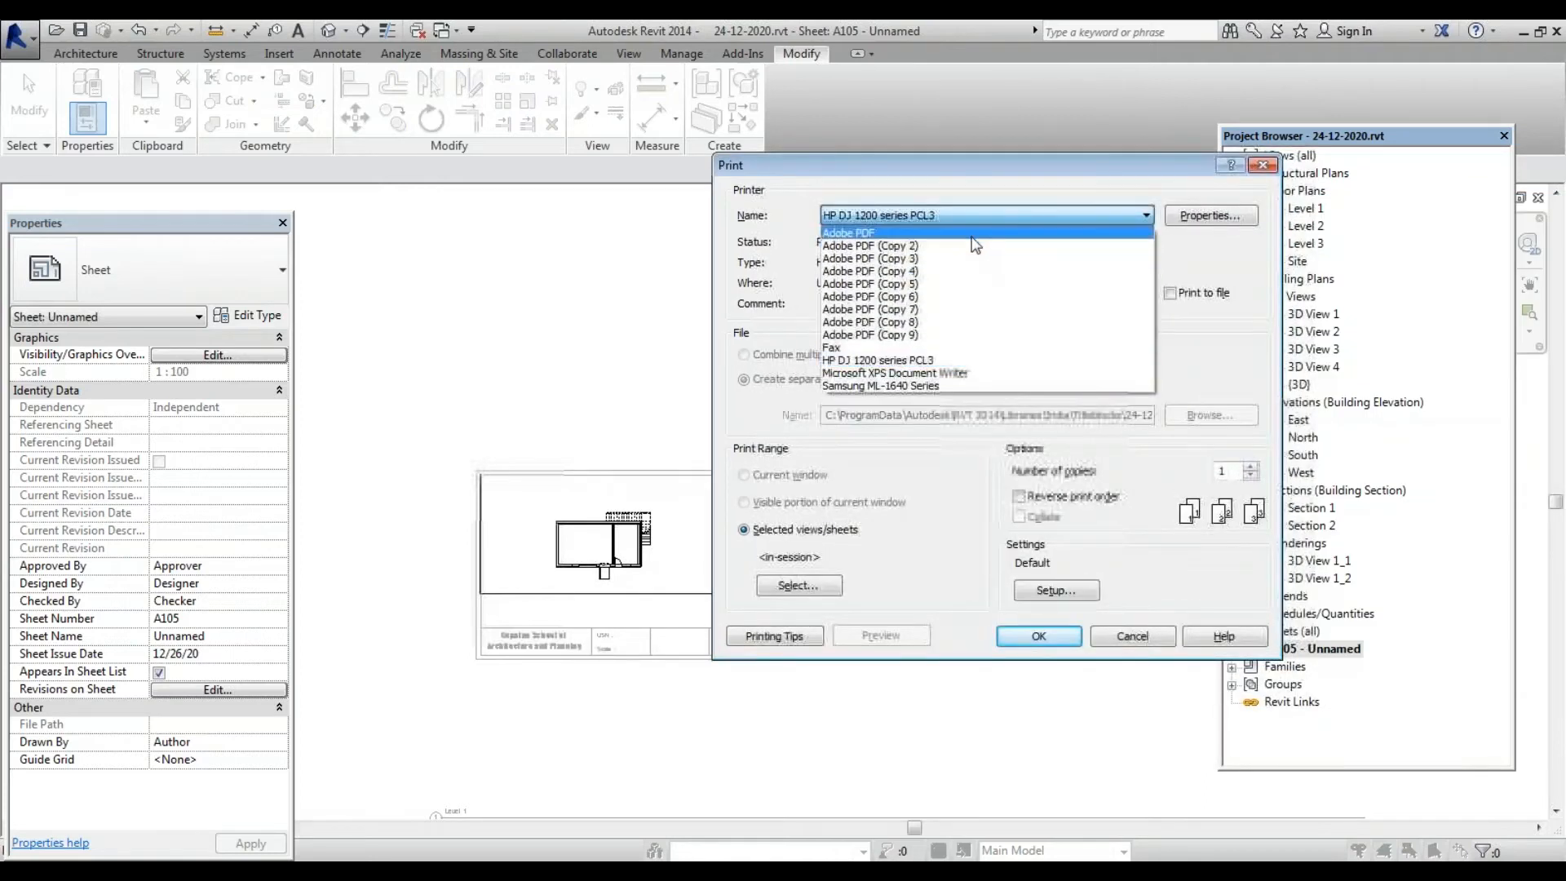
pyautogui.press('Return')
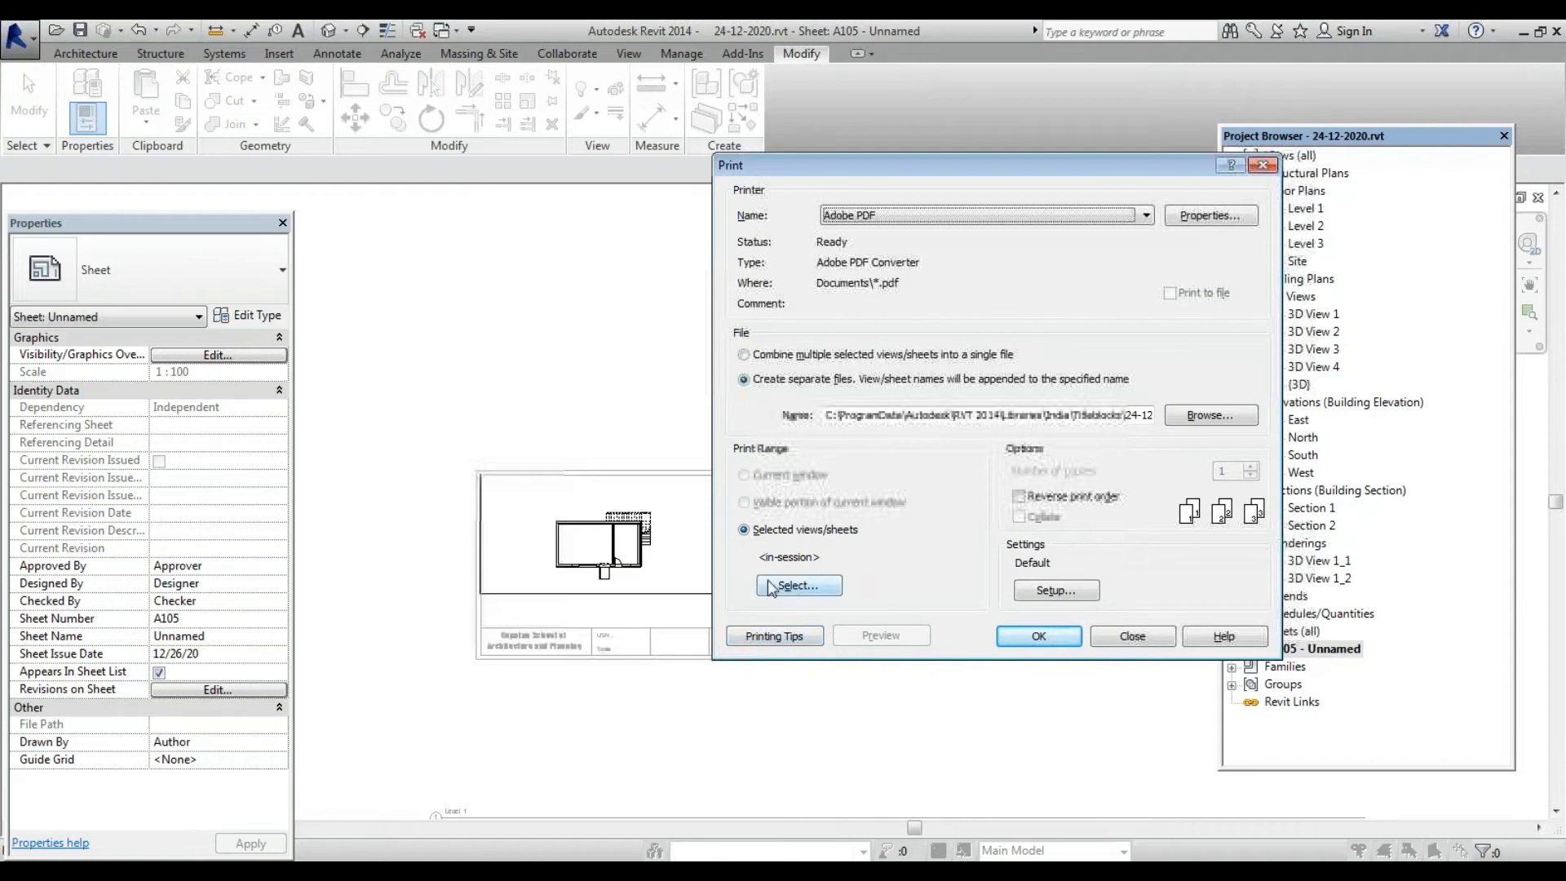
# Print only sheet A105 as a saved sheet set named Set 1
pyautogui.click(796, 585)
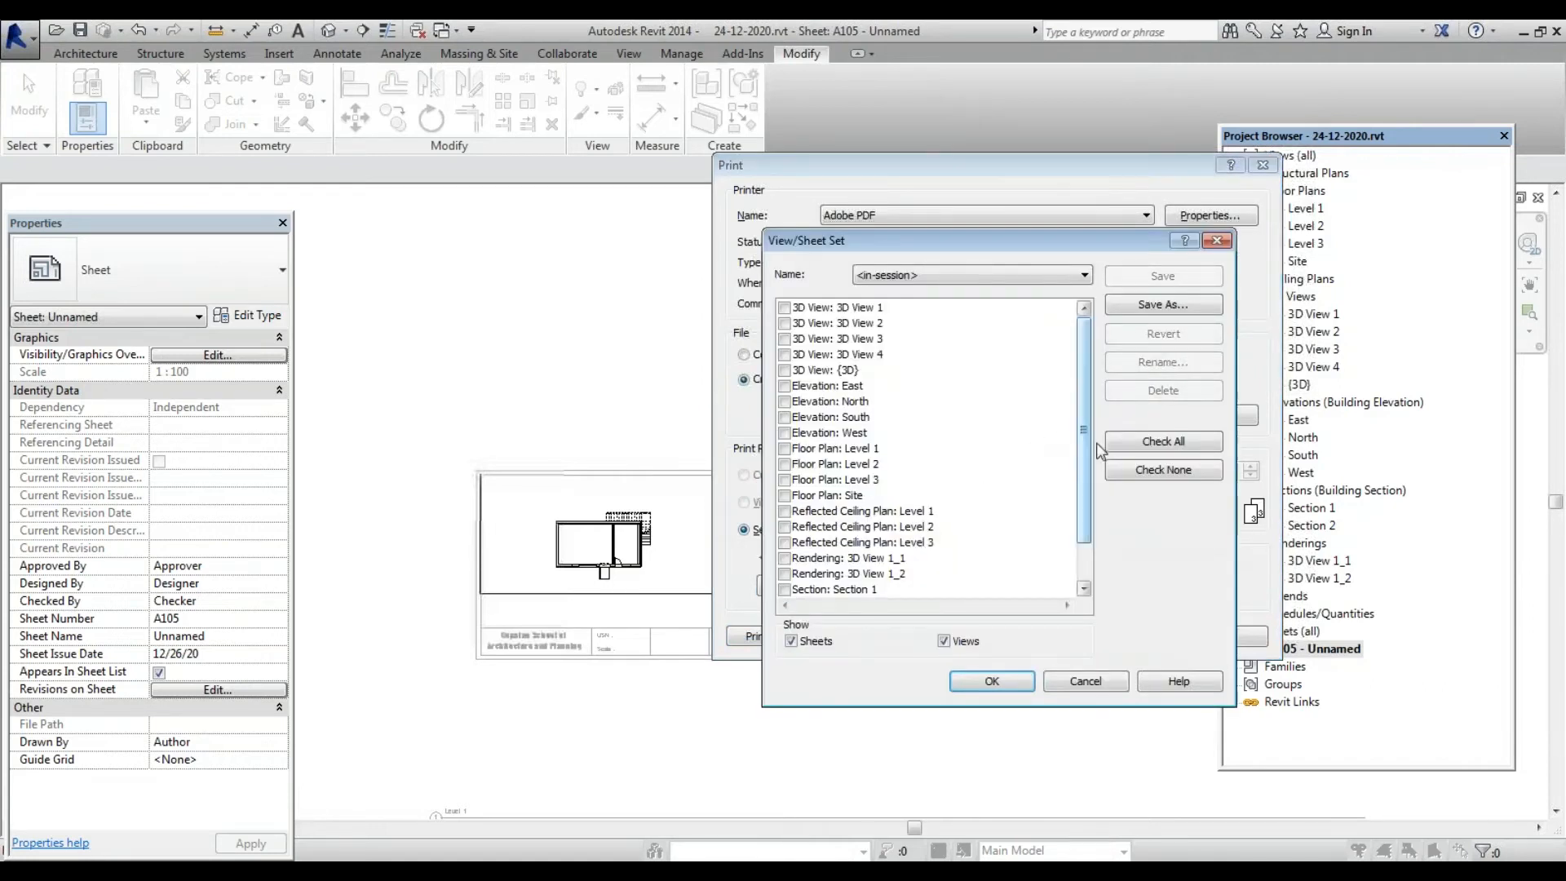
pyautogui.scroll(-1, 1088, 501)
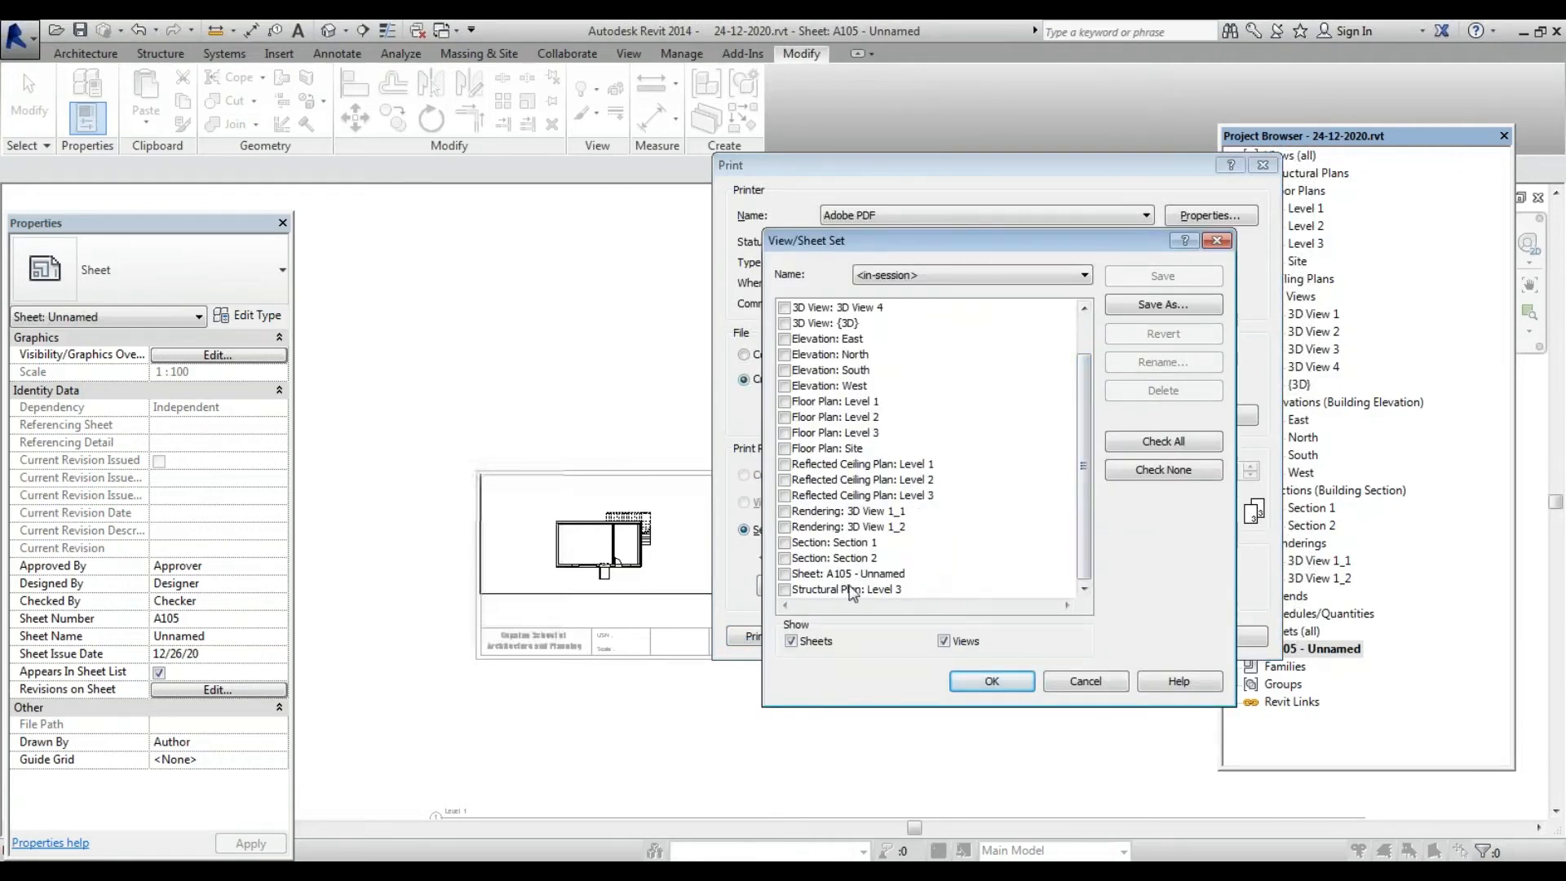
pyautogui.click(796, 579)
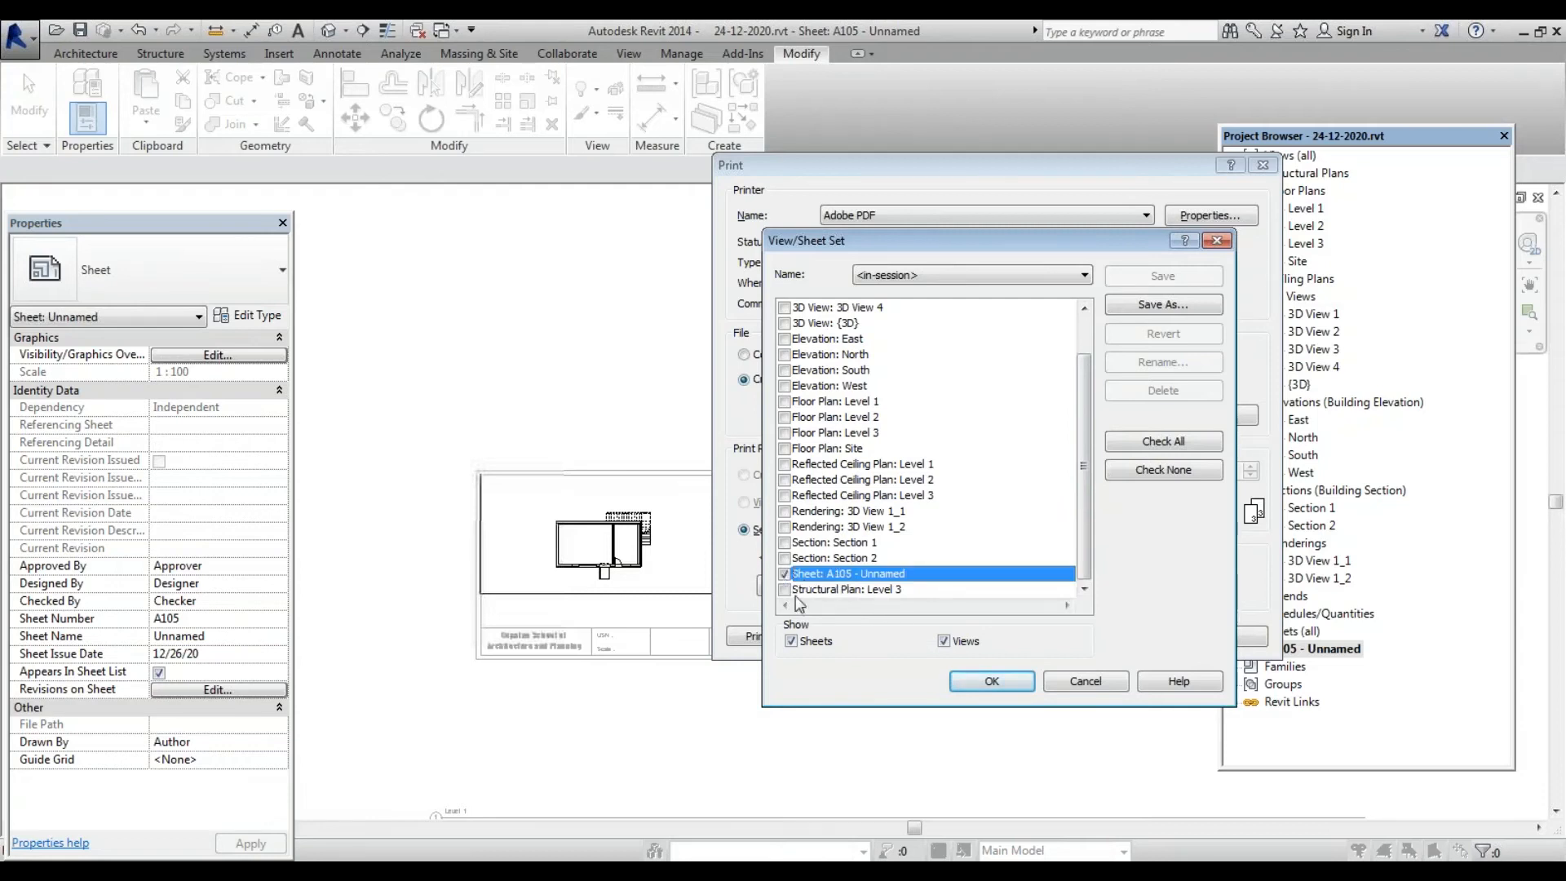
pyautogui.click(979, 685)
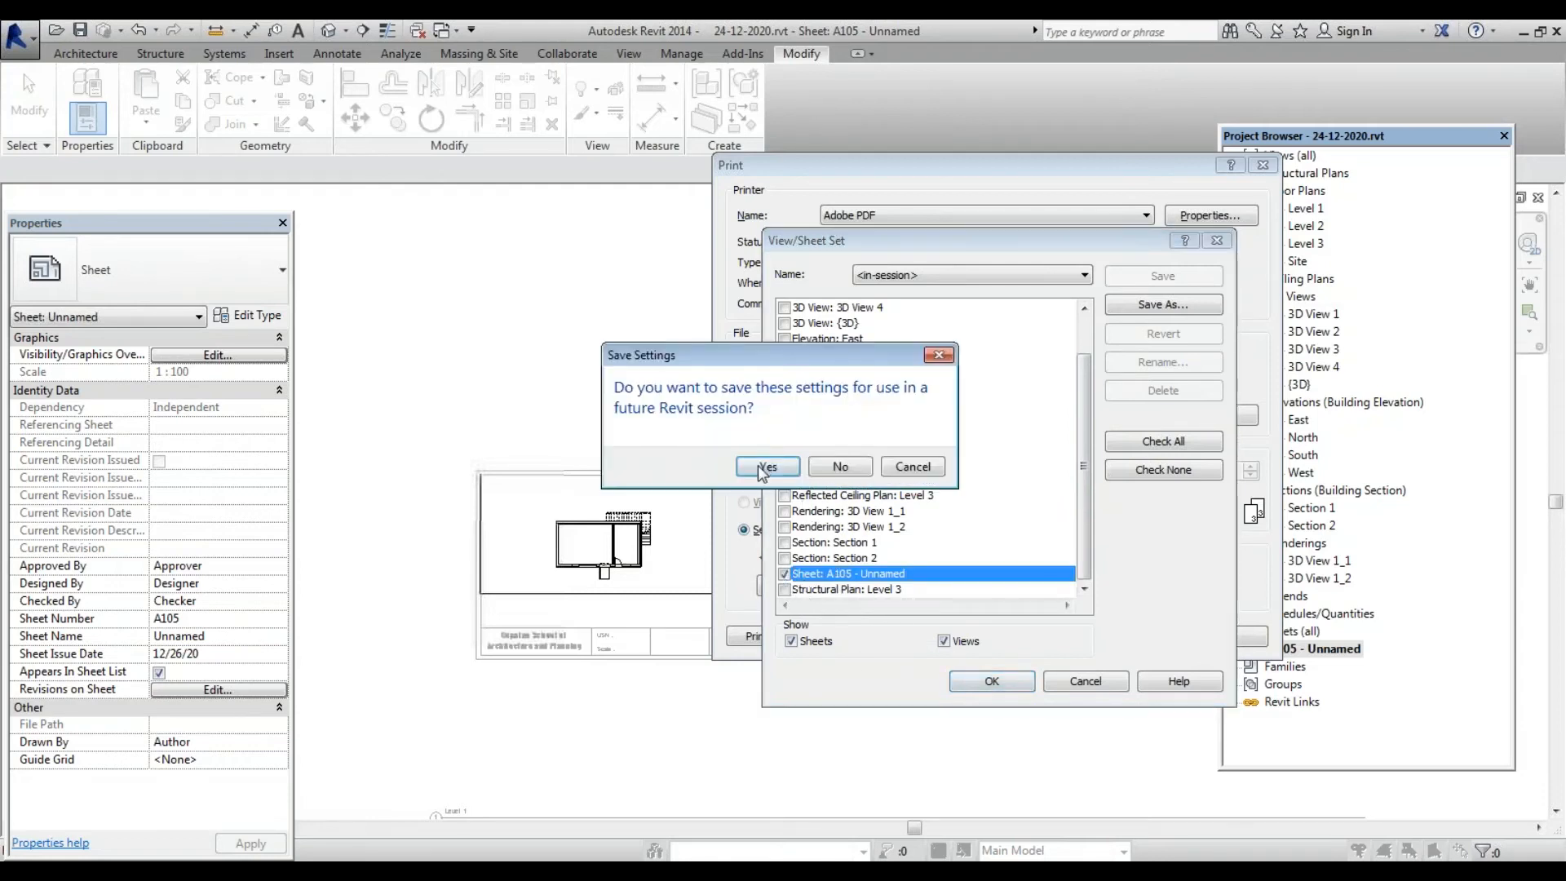
pyautogui.click(767, 466)
pyautogui.click(657, 447)
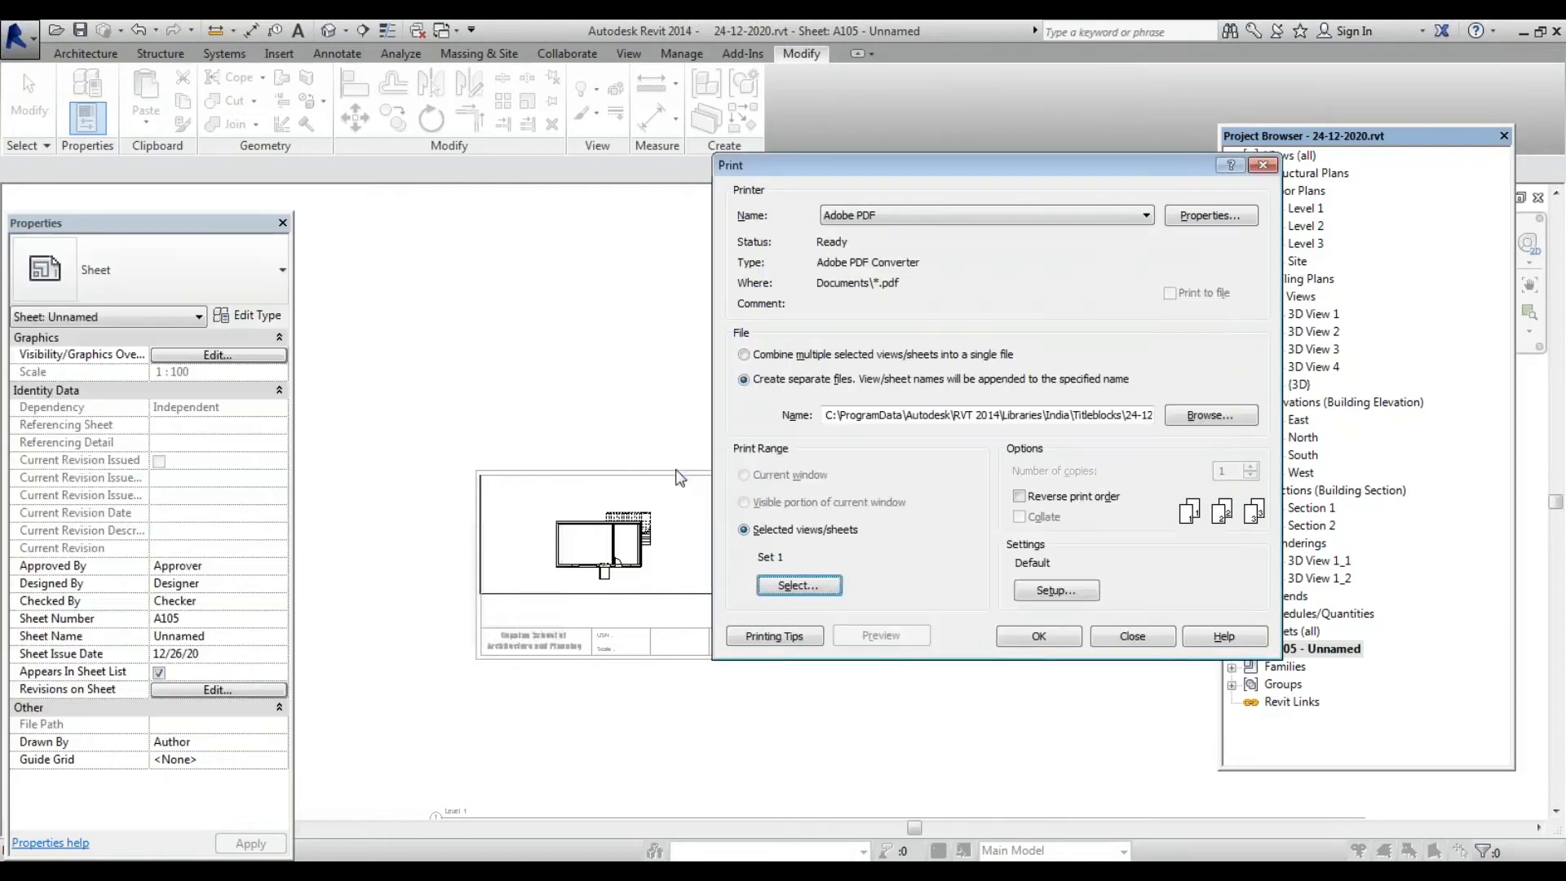
pyautogui.click(1040, 637)
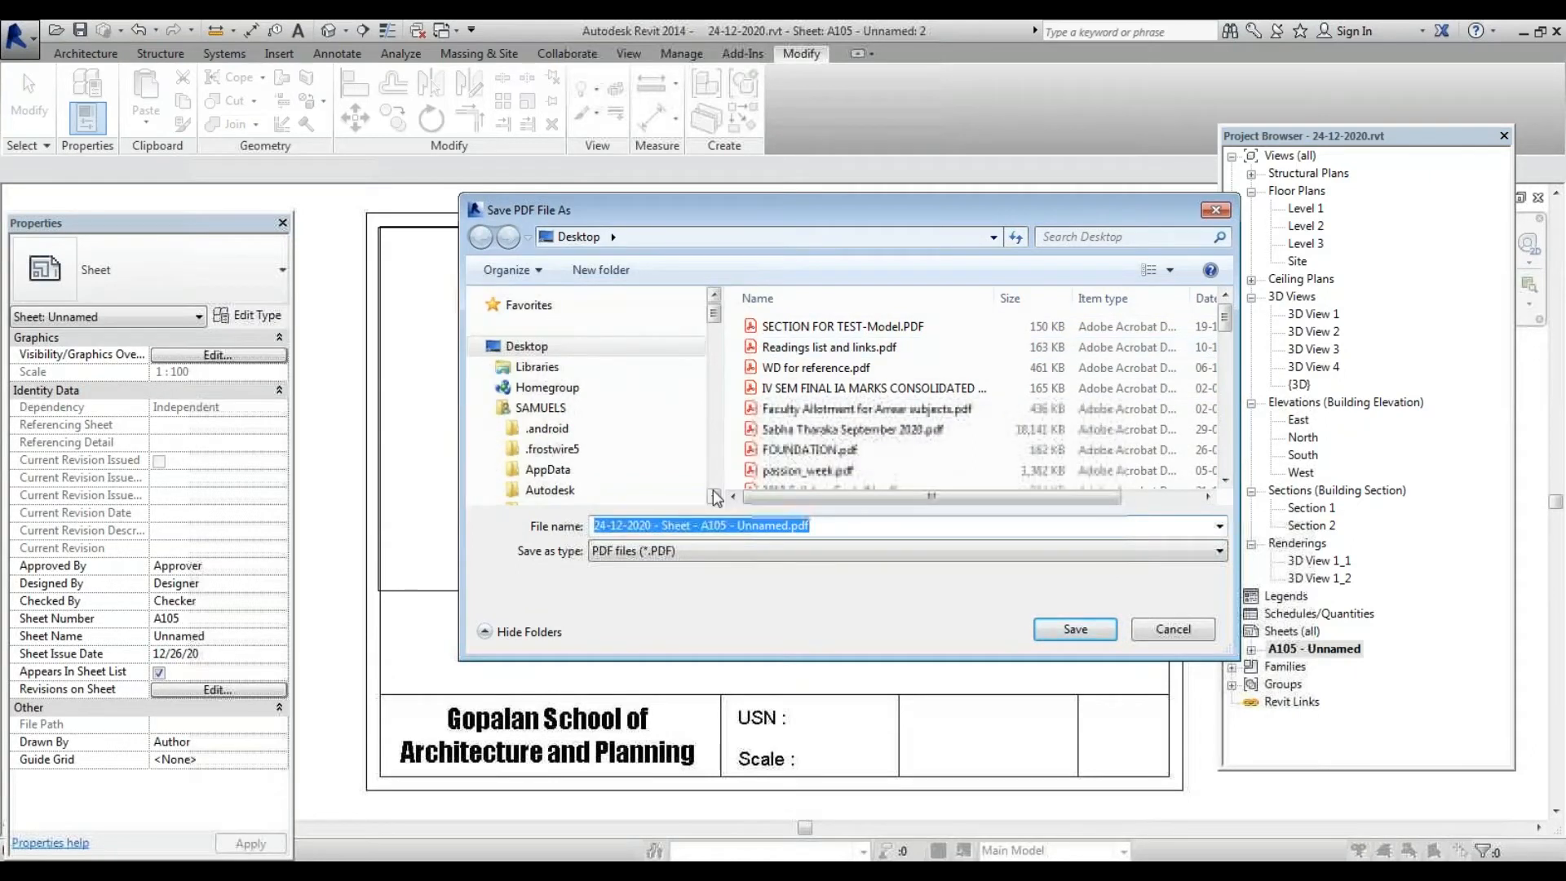
# Rename the PDF to '24-12-2020 - Sheet A4 PLAN' on the Desktop, save it, and dismiss the second prompt
pyautogui.click(739, 526)
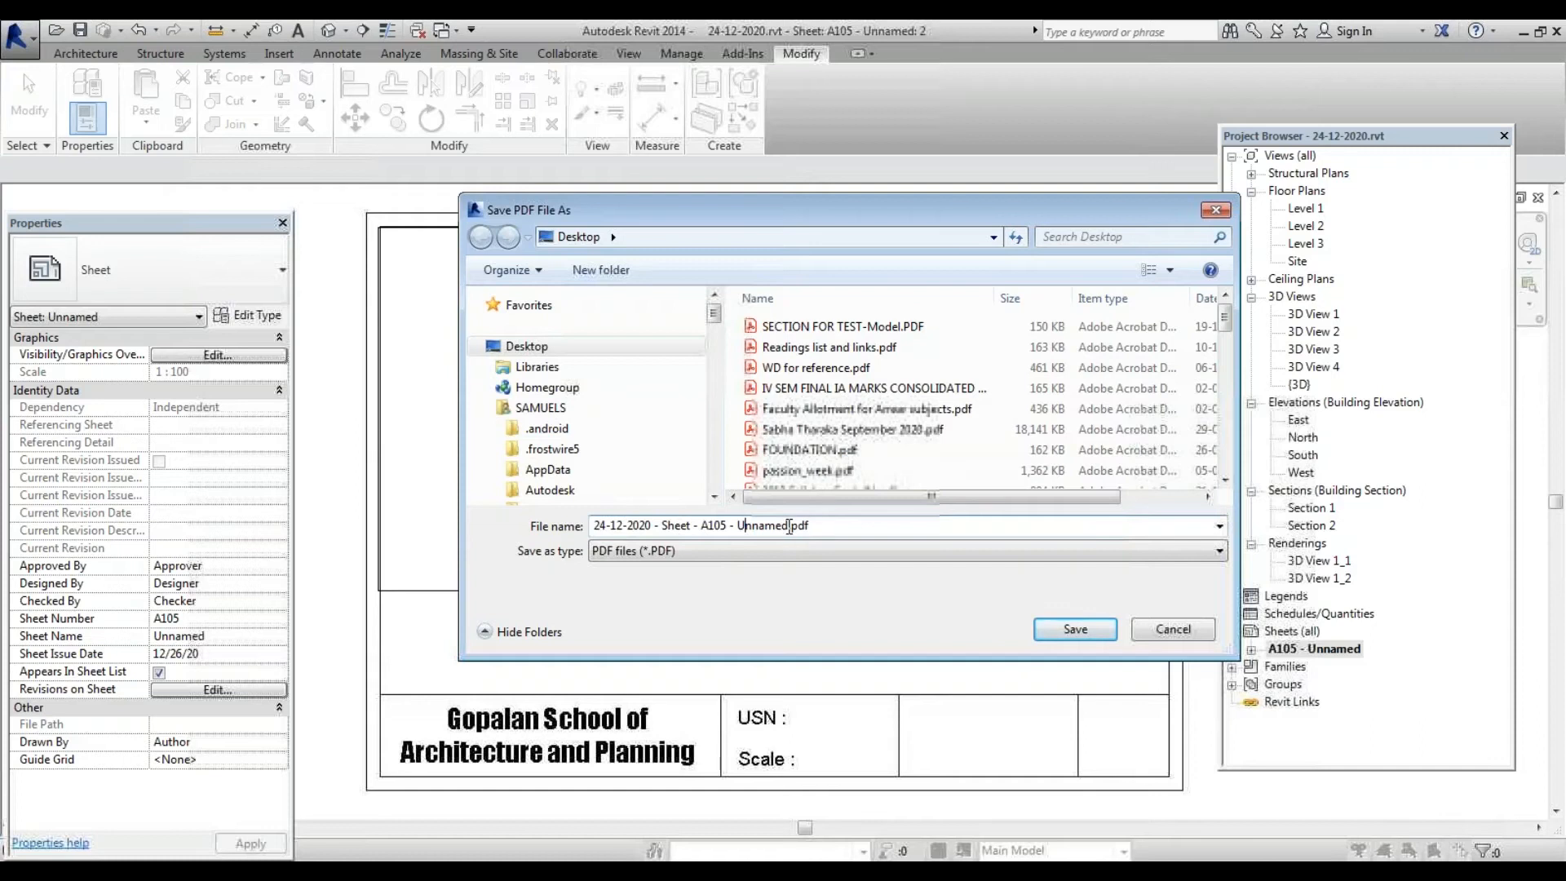
pyautogui.moveTo(789, 526); pyautogui.dragTo(425, 520)
pyautogui.moveTo(594, 526); pyautogui.dragTo(692, 531)
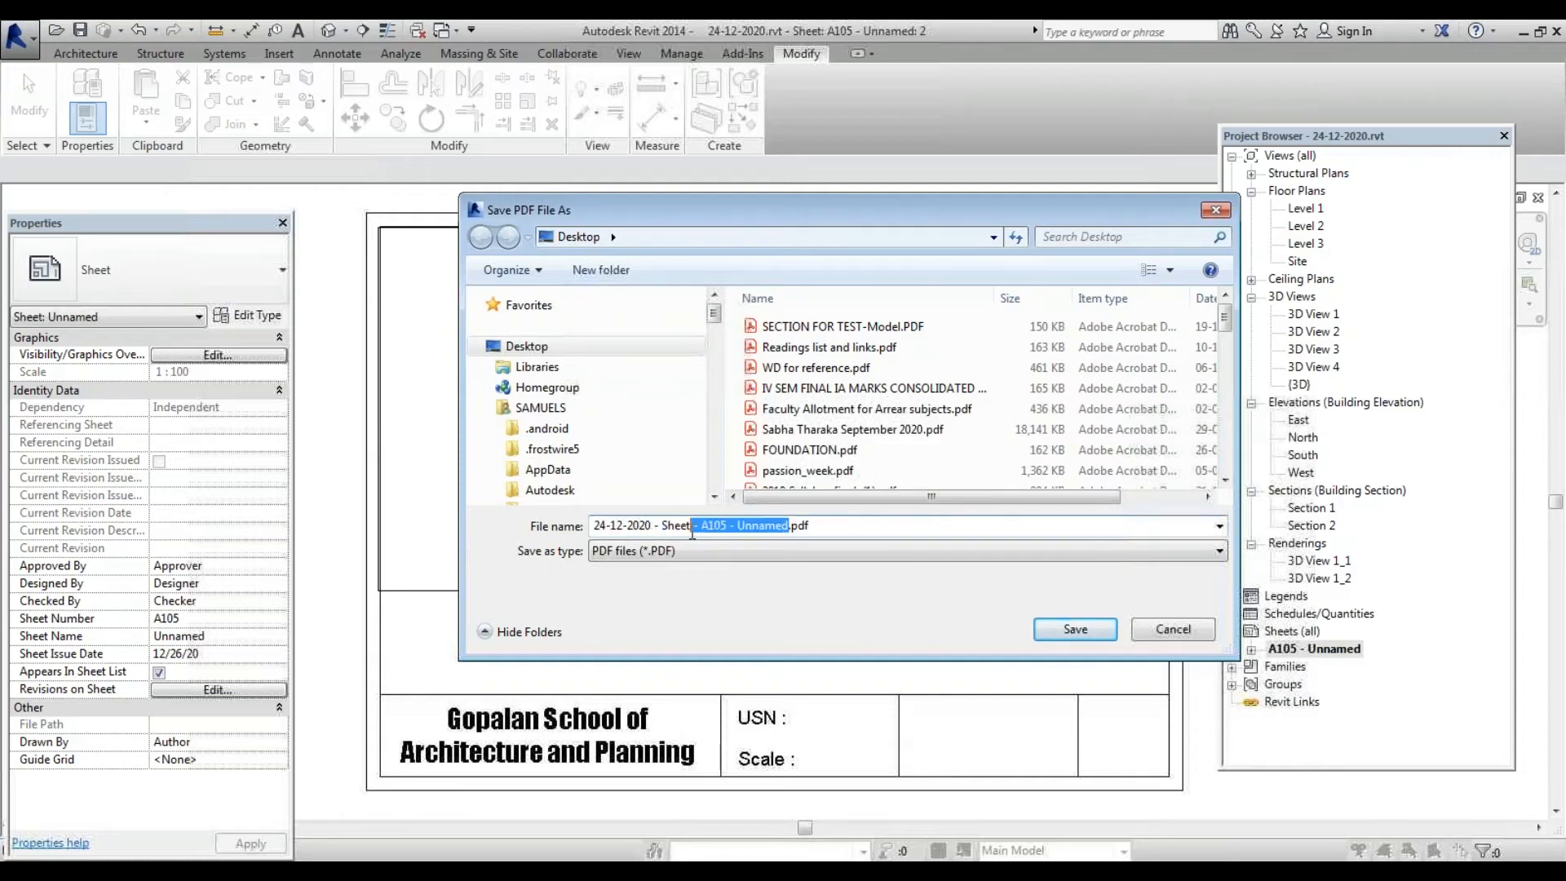
pyautogui.write('A4')
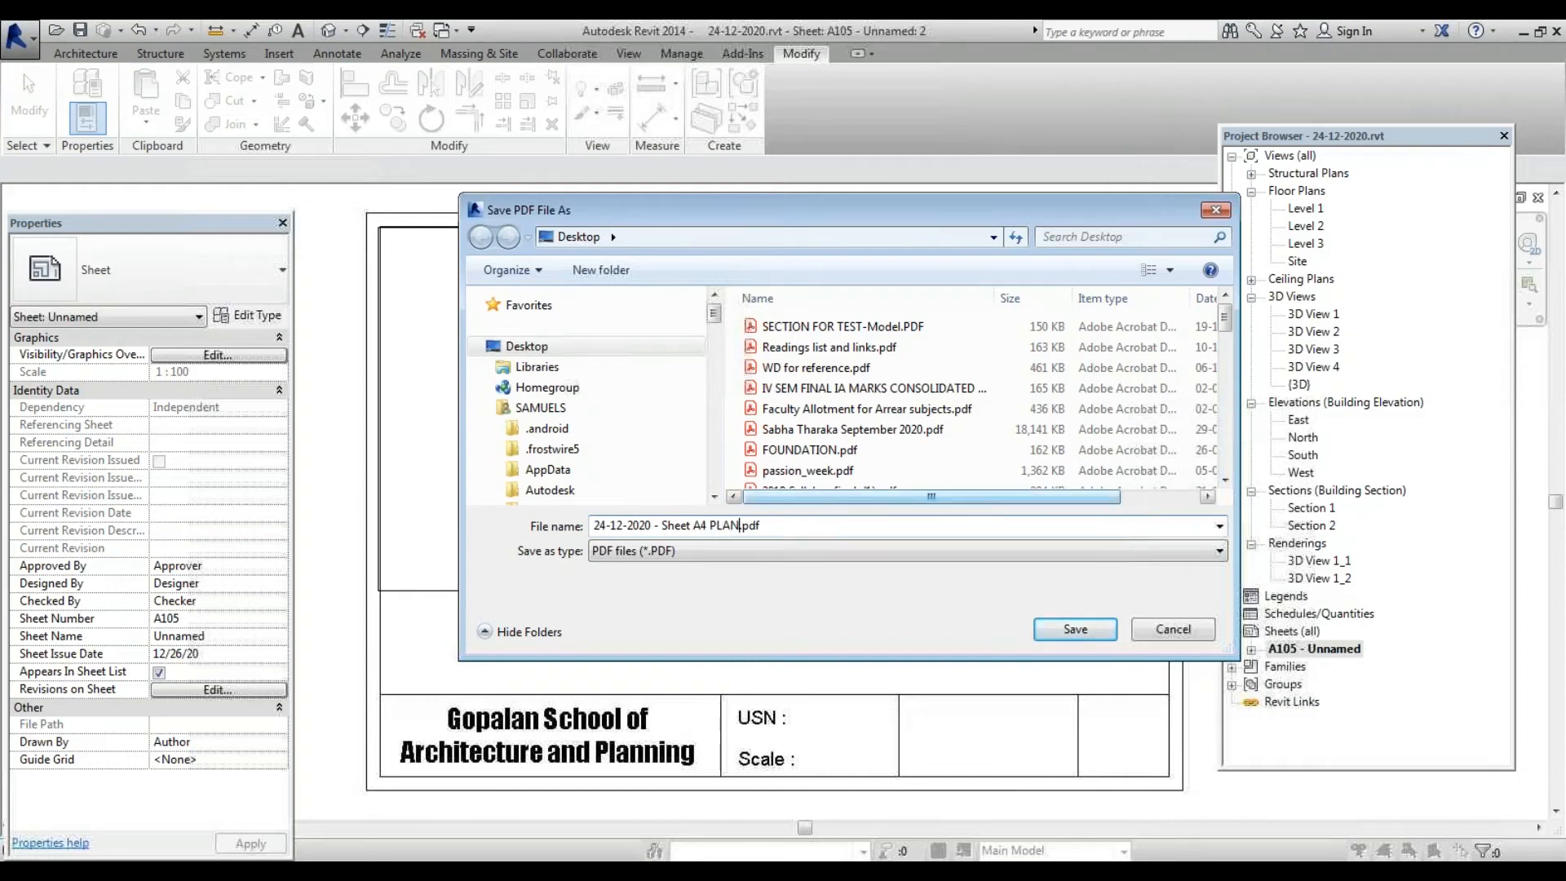
pyautogui.write(' PLAN')
pyautogui.press('Return')
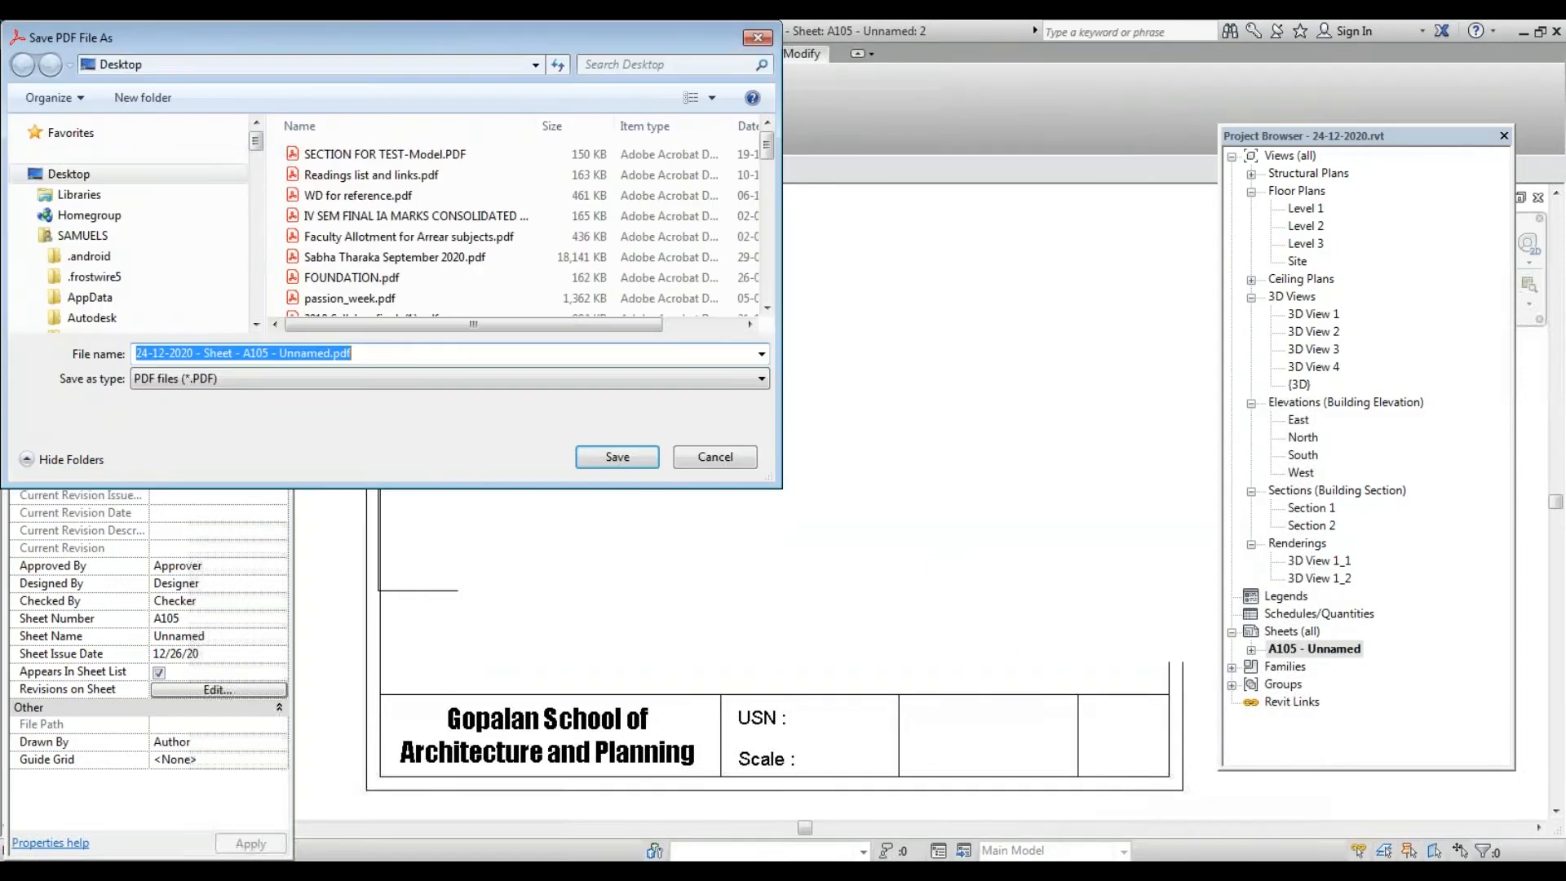
pyautogui.press('Escape')
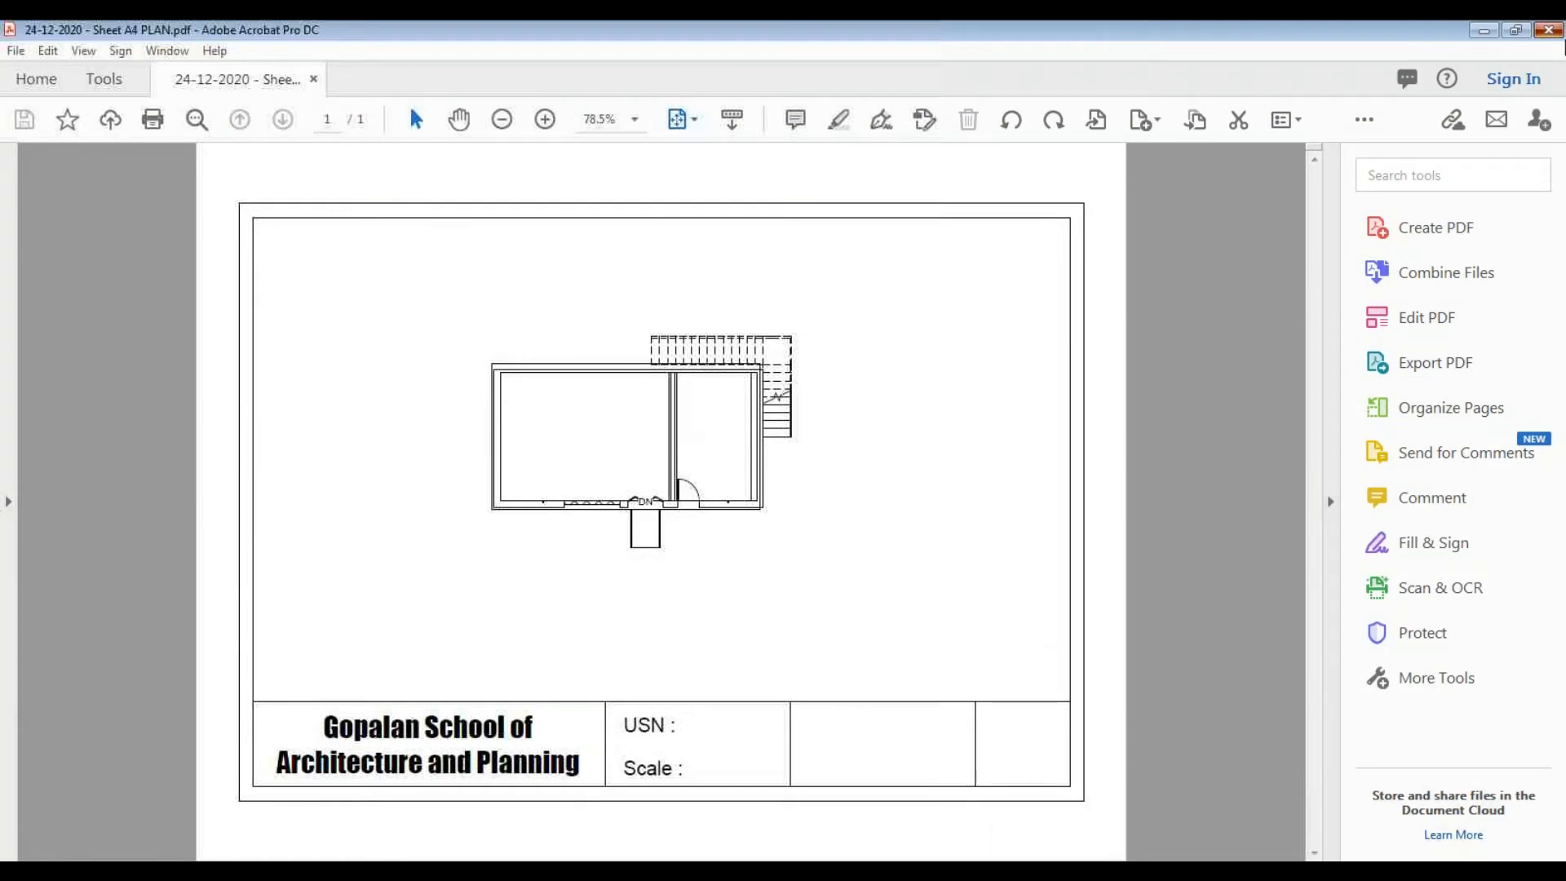
# Close Adobe Acrobat after checking the exported PDF to return to Revit
pyautogui.click(1549, 30)
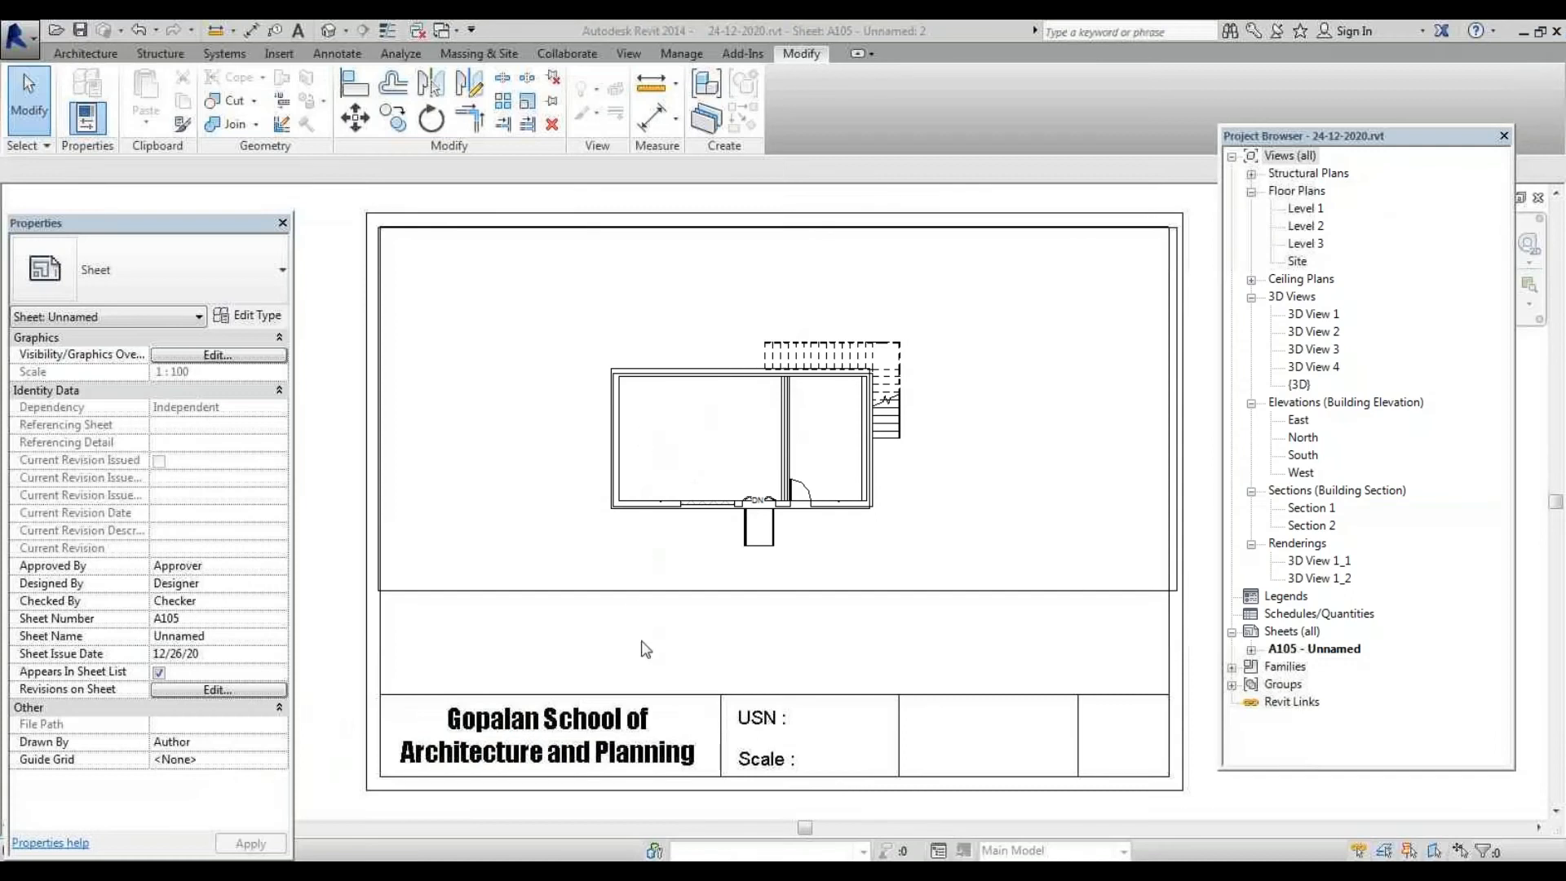
# Zoom to the title block and try the Text tool from the Architecture tab, then cancel it
pyautogui.scroll(-4, 457, 566)
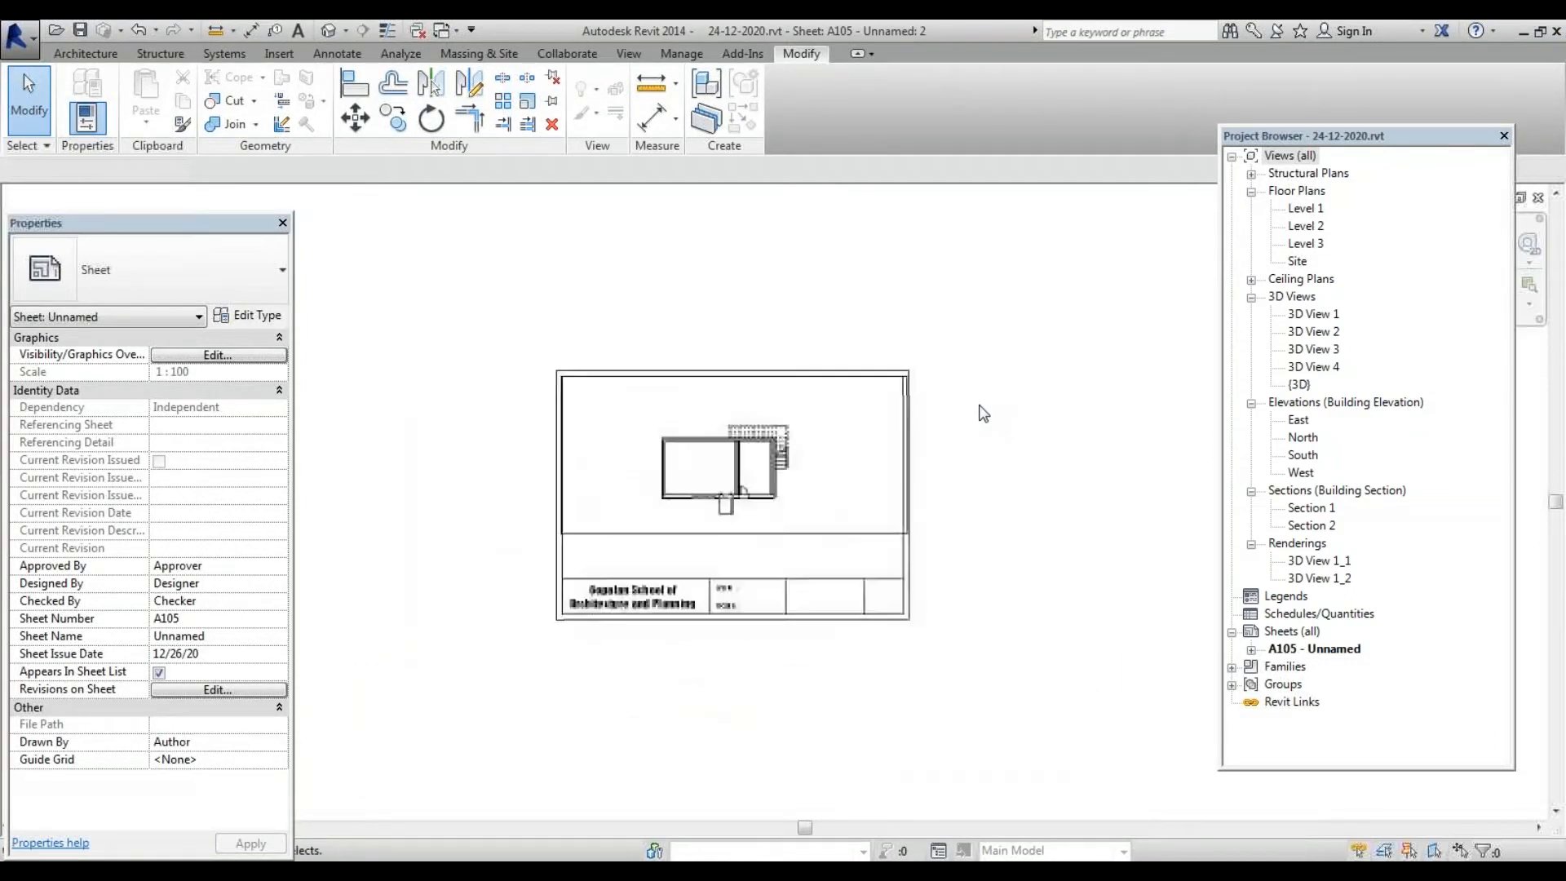
pyautogui.scroll(-1, 979, 408)
pyautogui.scroll(1, 957, 578)
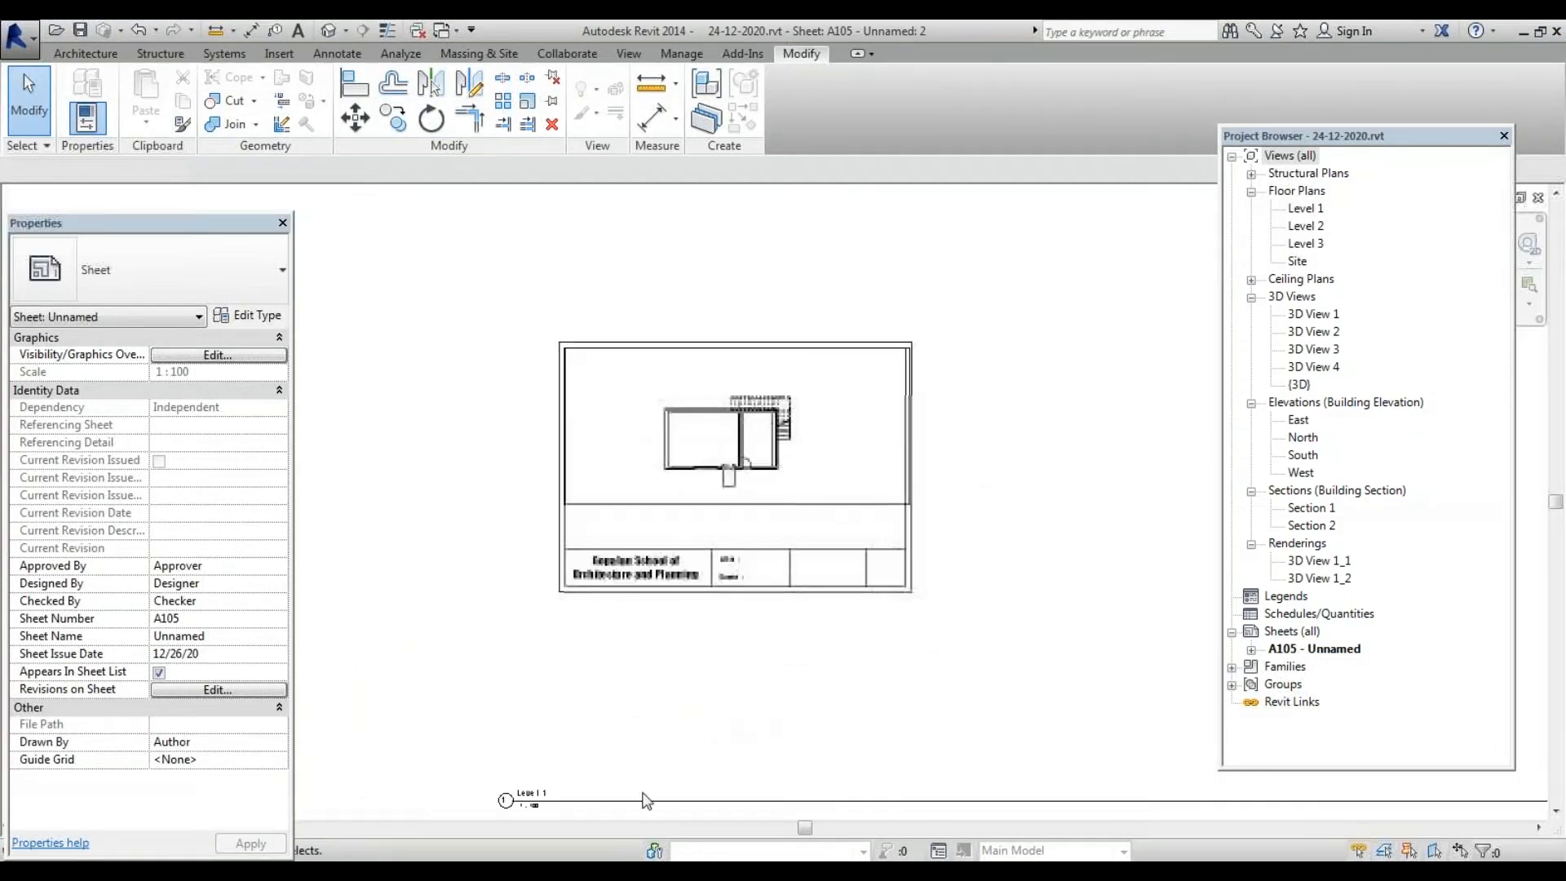
pyautogui.scroll(2, 648, 727)
pyautogui.scroll(-4, 616, 506)
pyautogui.scroll(3, 614, 688)
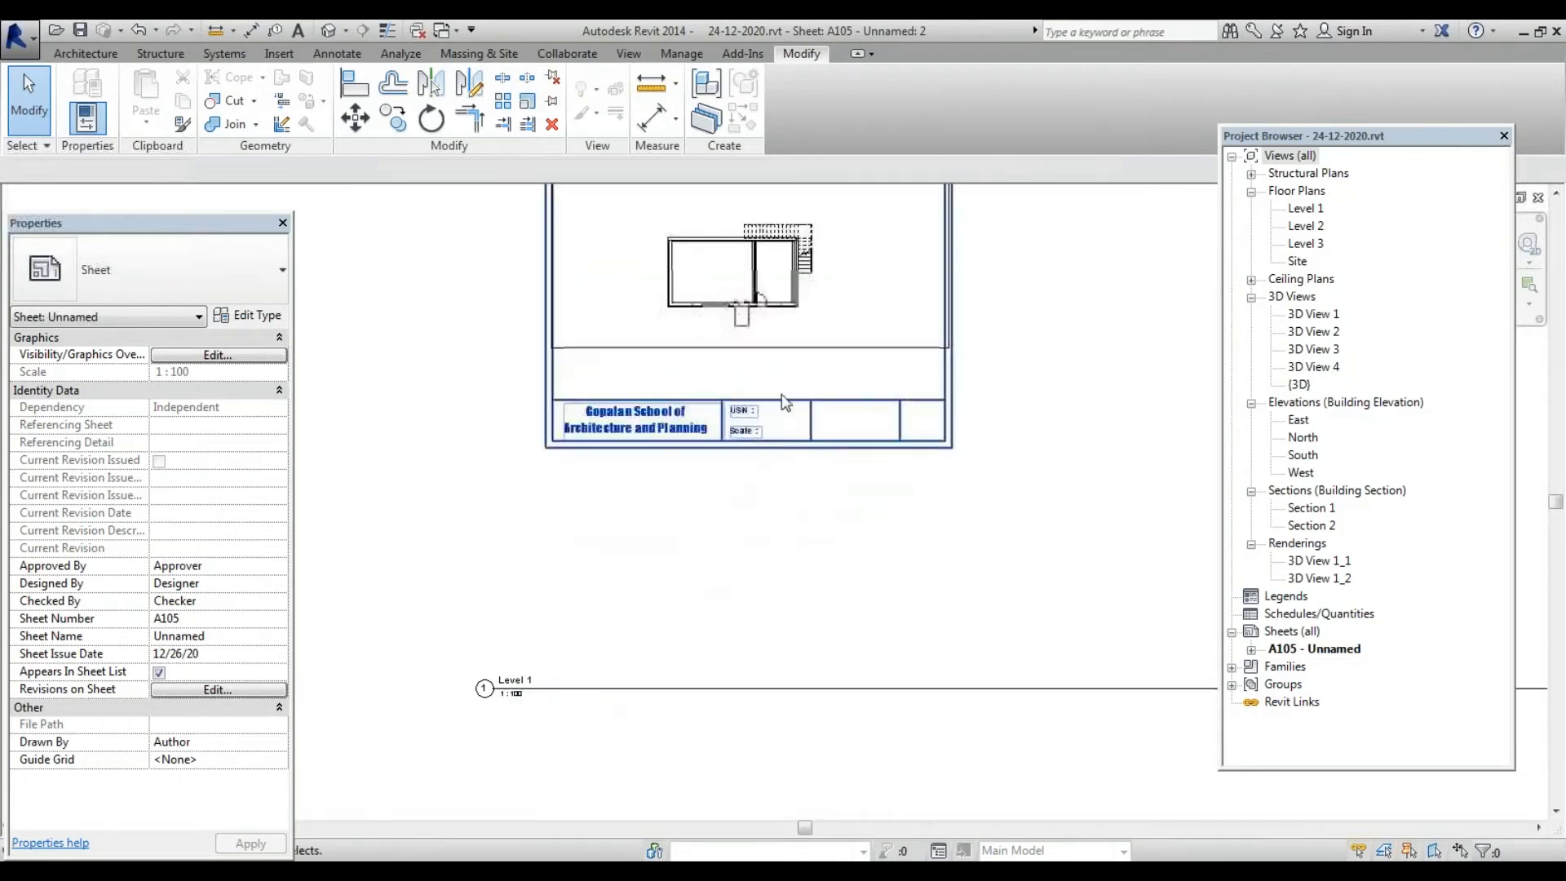
pyautogui.scroll(2, 785, 402)
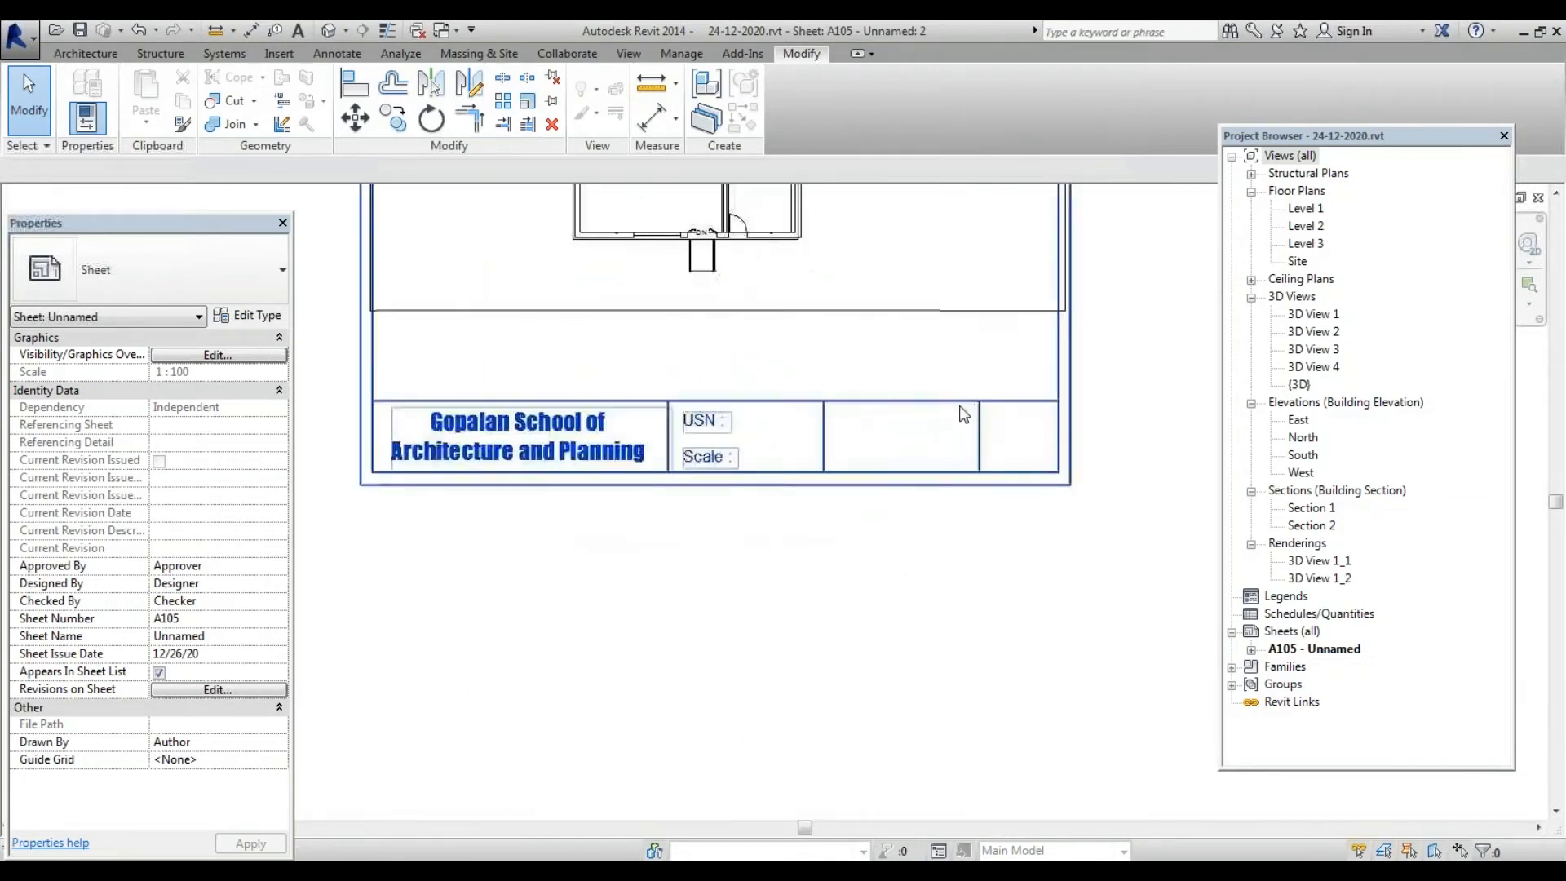
pyautogui.click(86, 54)
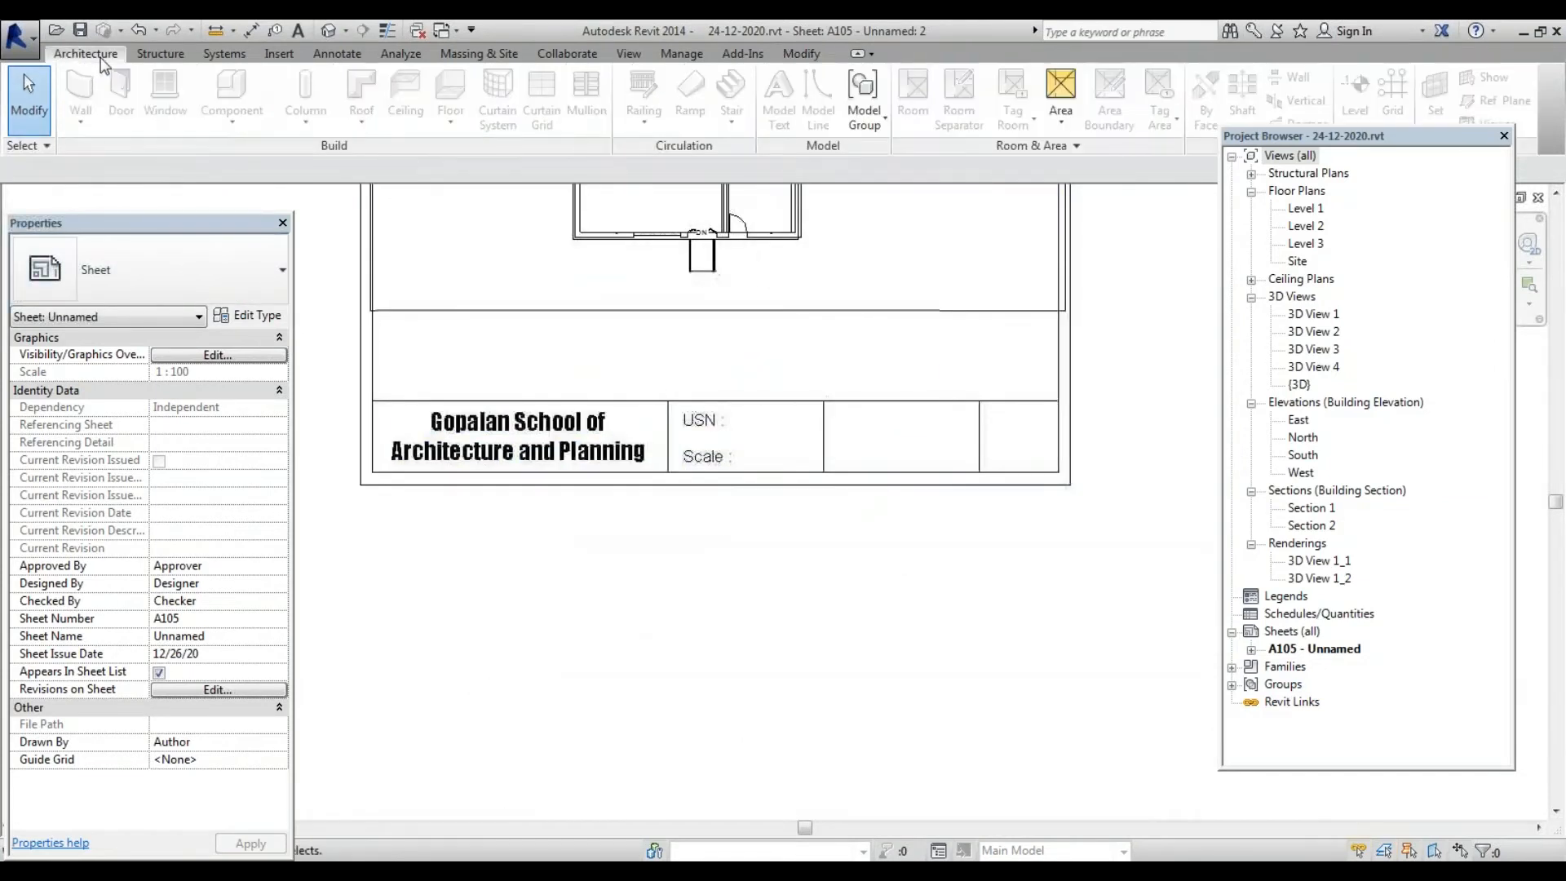
pyautogui.click(293, 31)
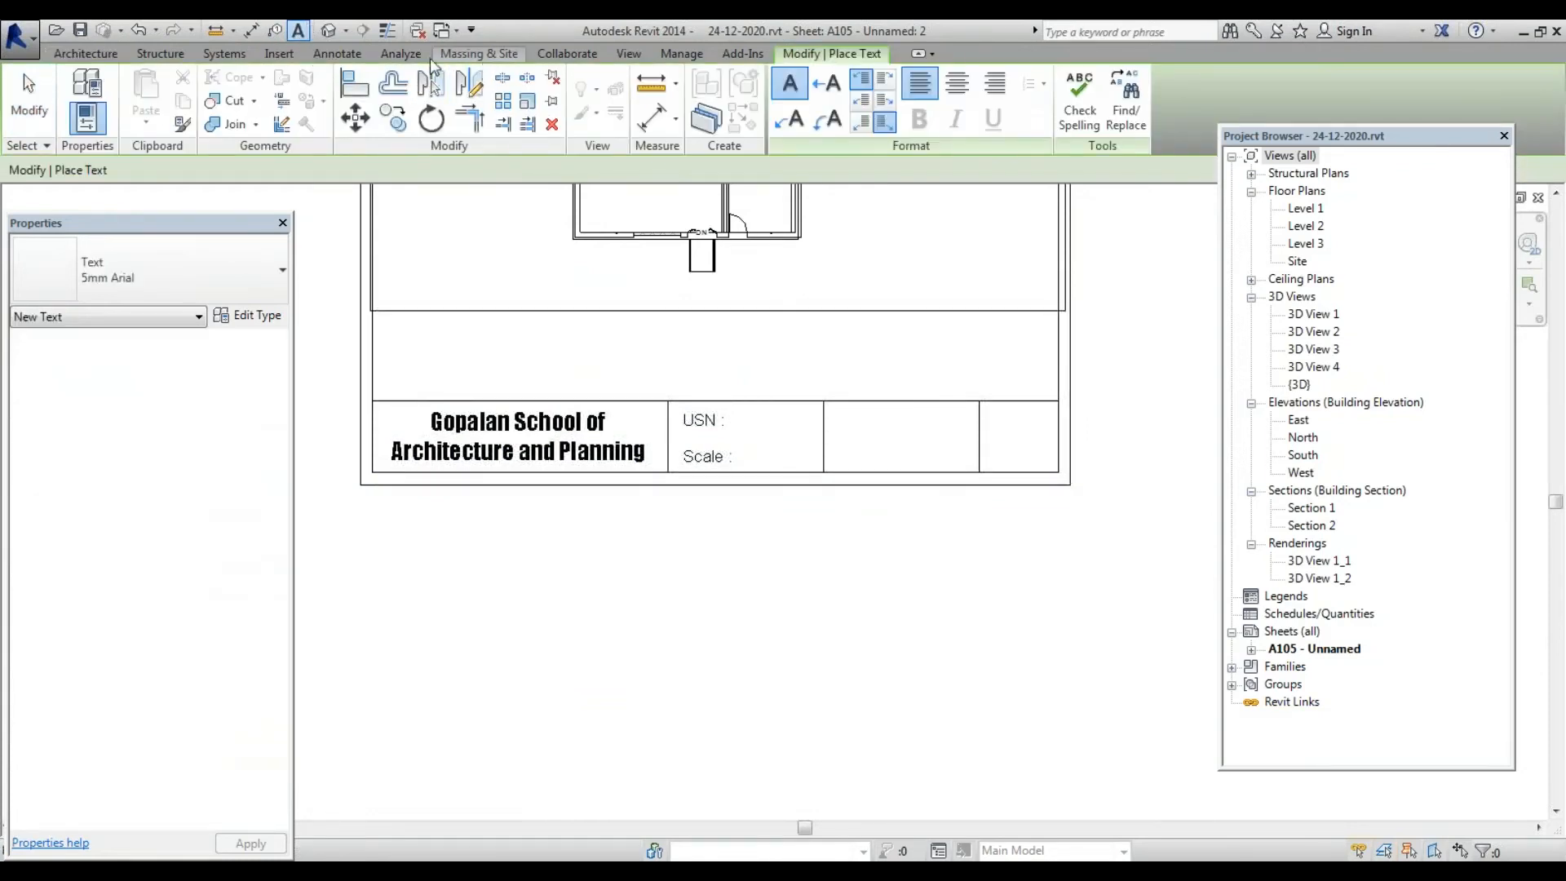
pyautogui.press('Escape')
# Place an Annotate text note beside the 'USN :' label containing the student's USN
pyautogui.click(627, 52)
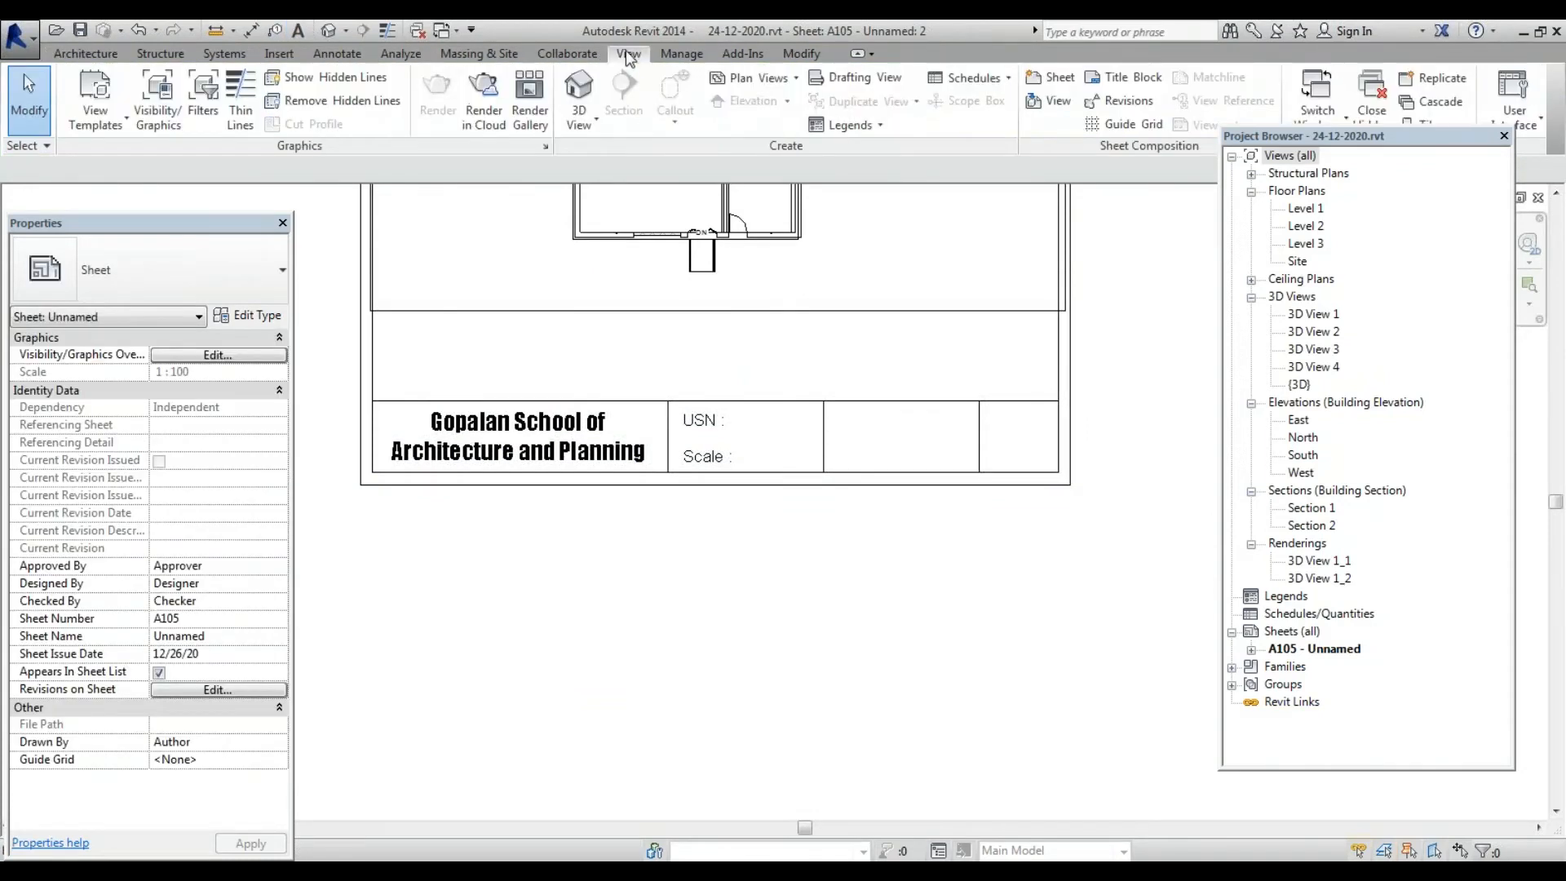
pyautogui.click(321, 54)
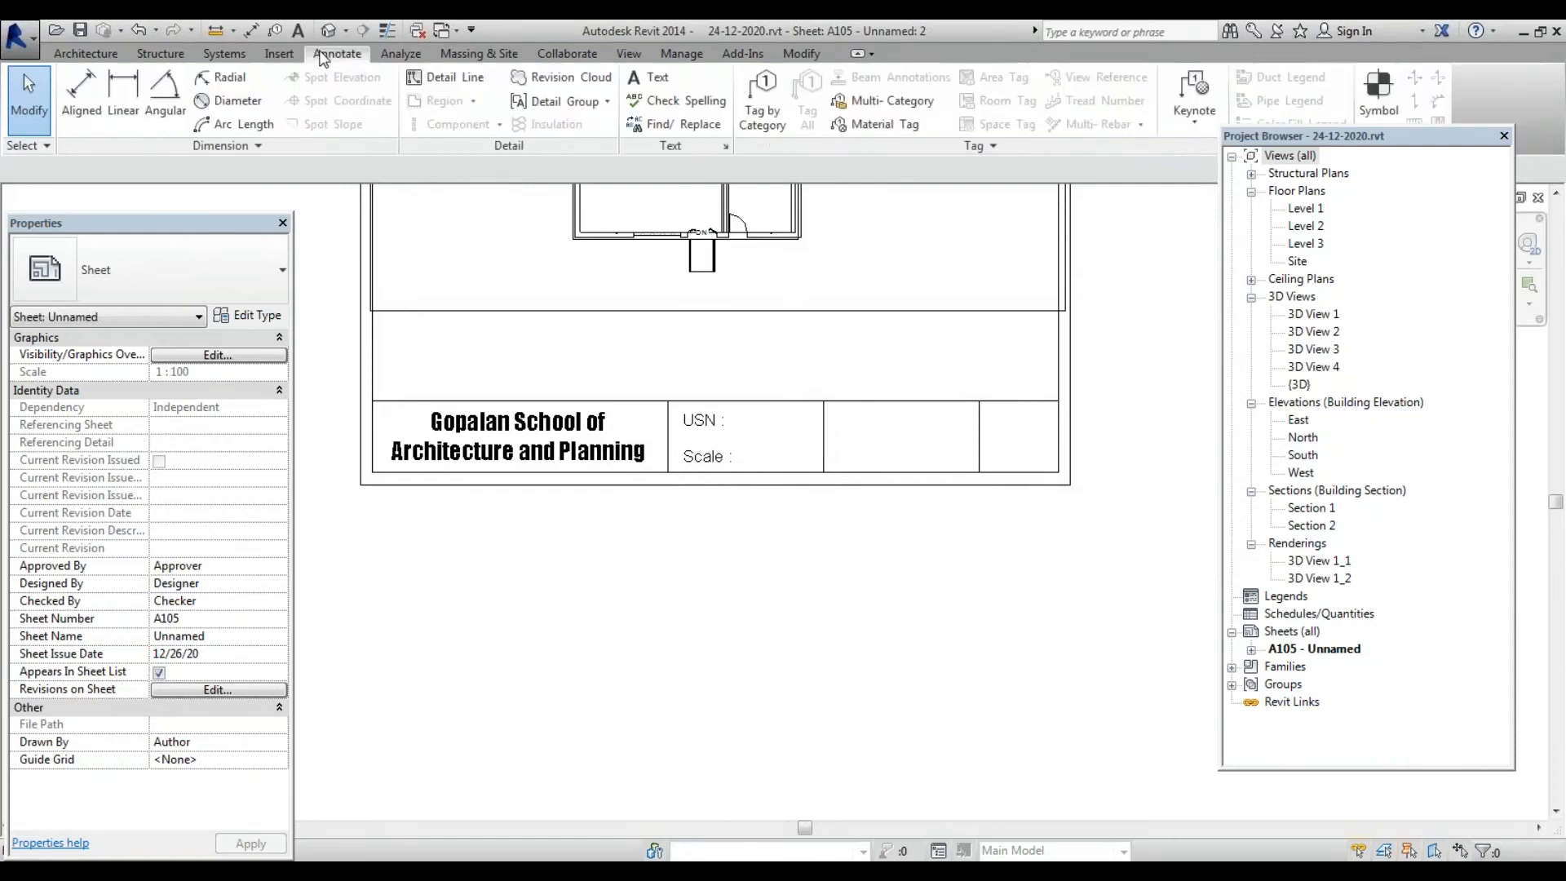
pyautogui.click(652, 81)
pyautogui.scroll(4, 848, 433)
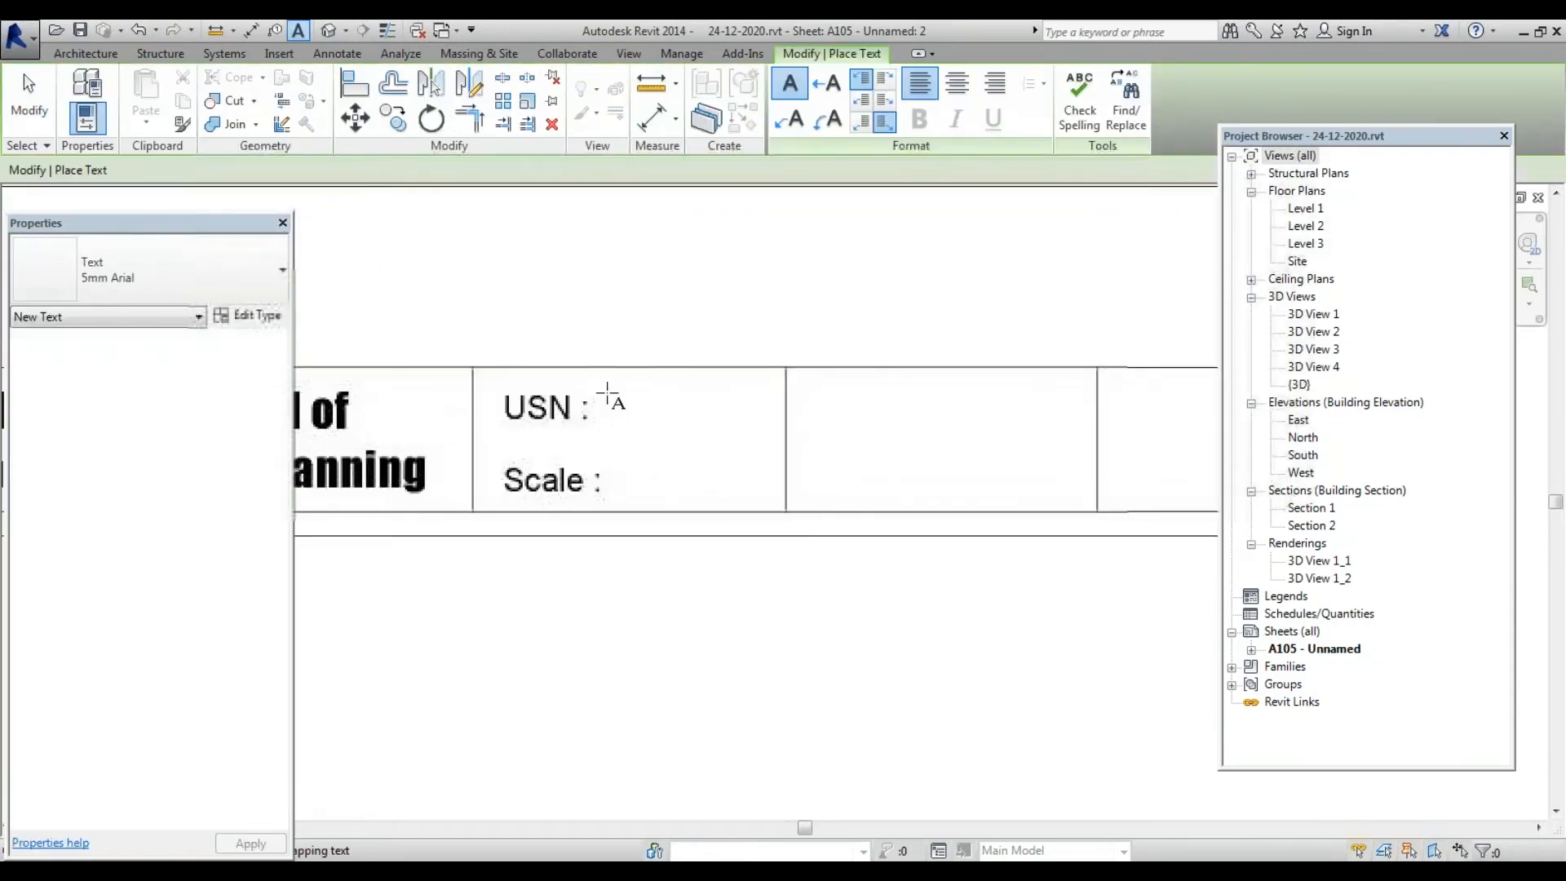
pyautogui.moveTo(608, 394); pyautogui.dragTo(773, 431)
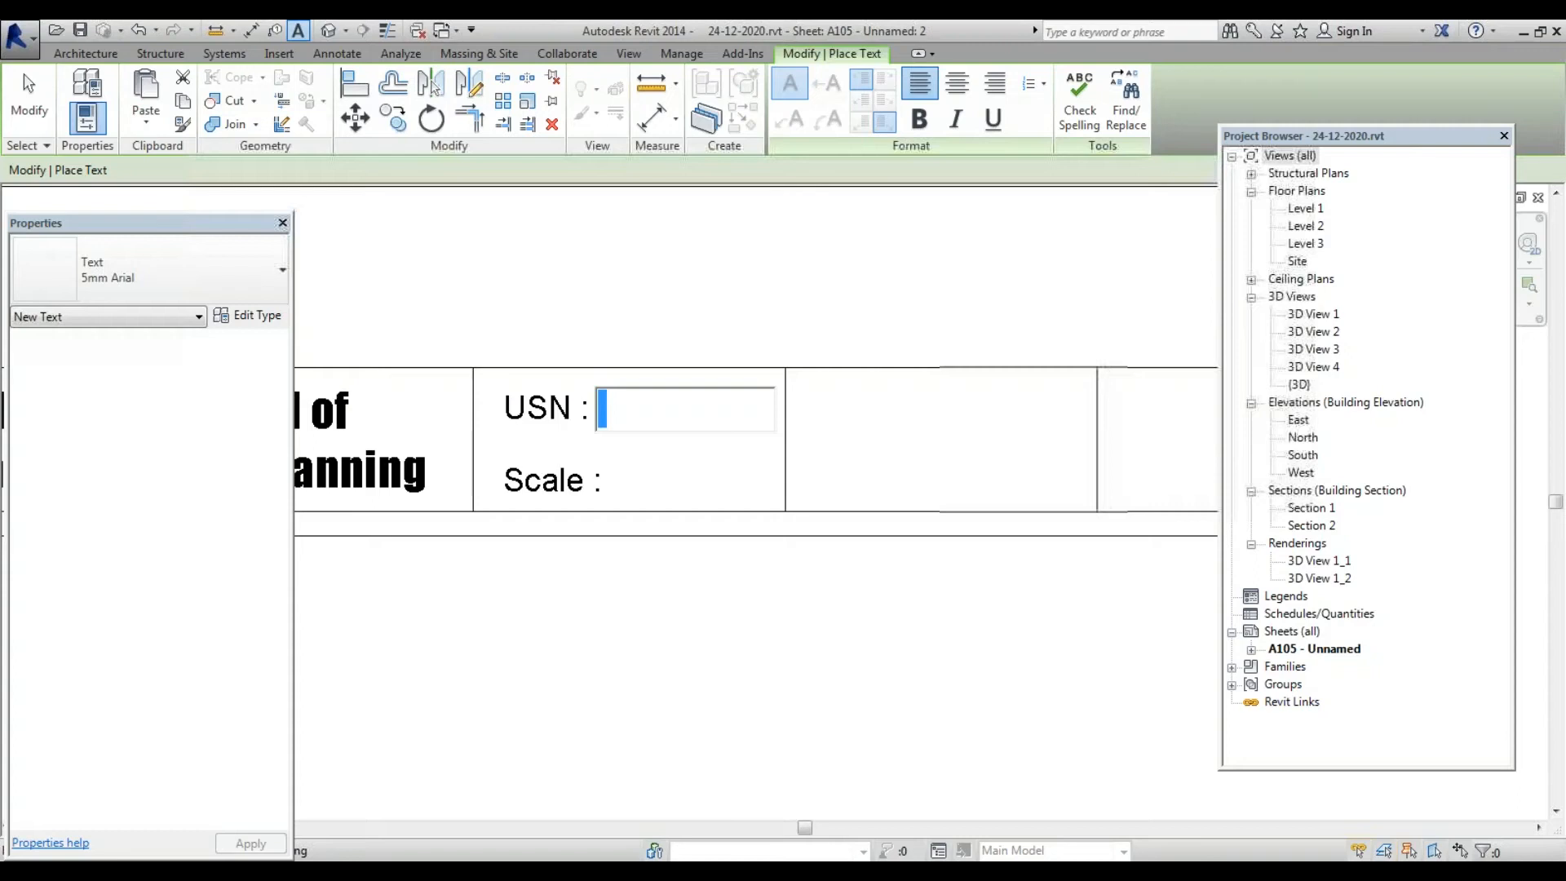
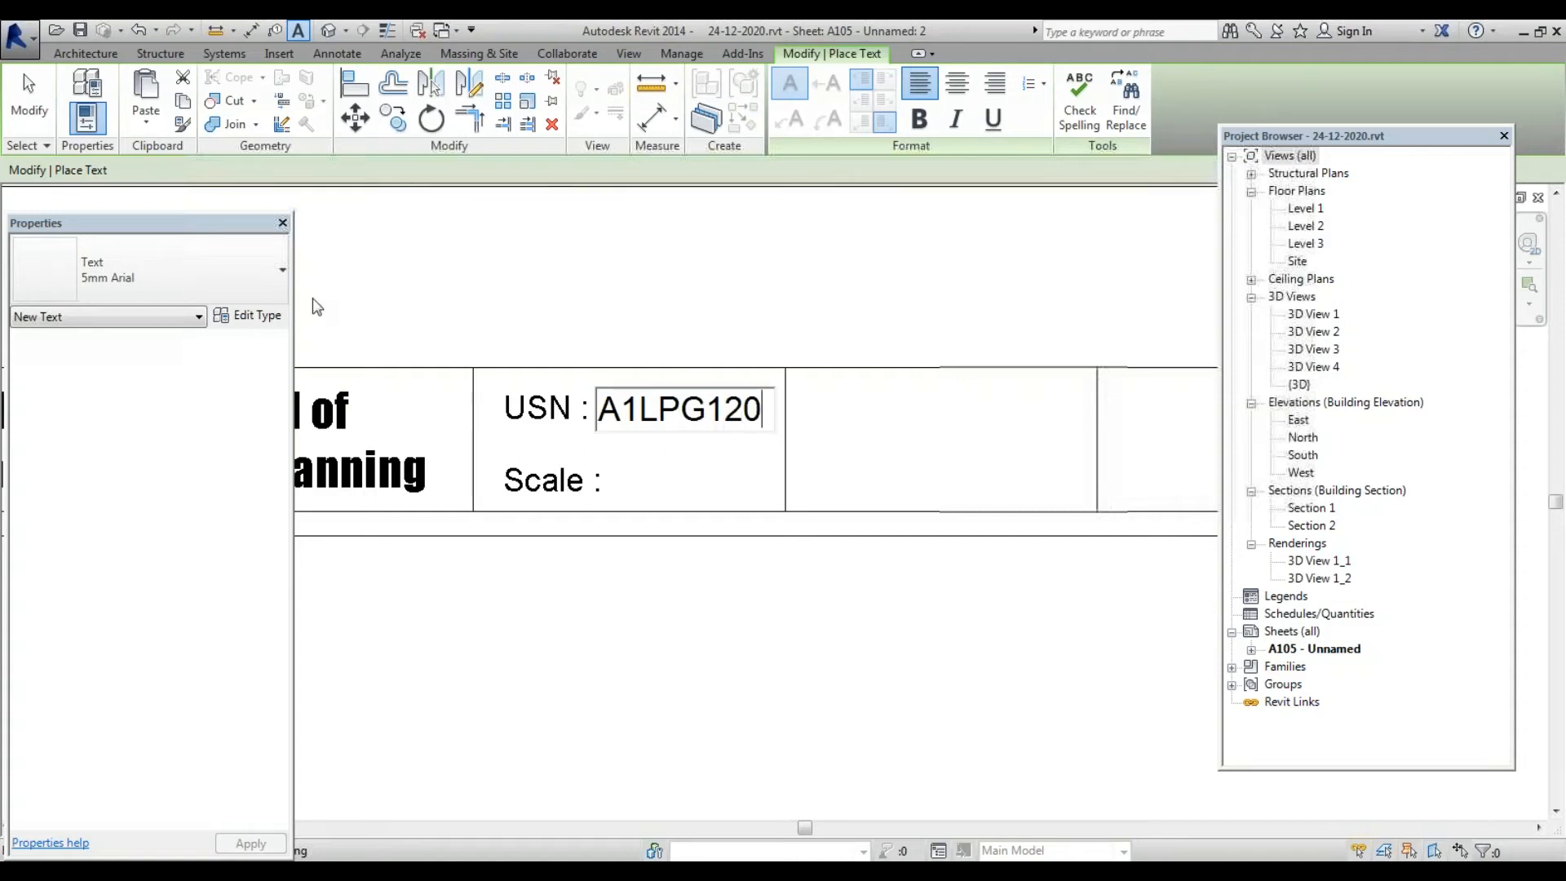
pyautogui.click(29, 94)
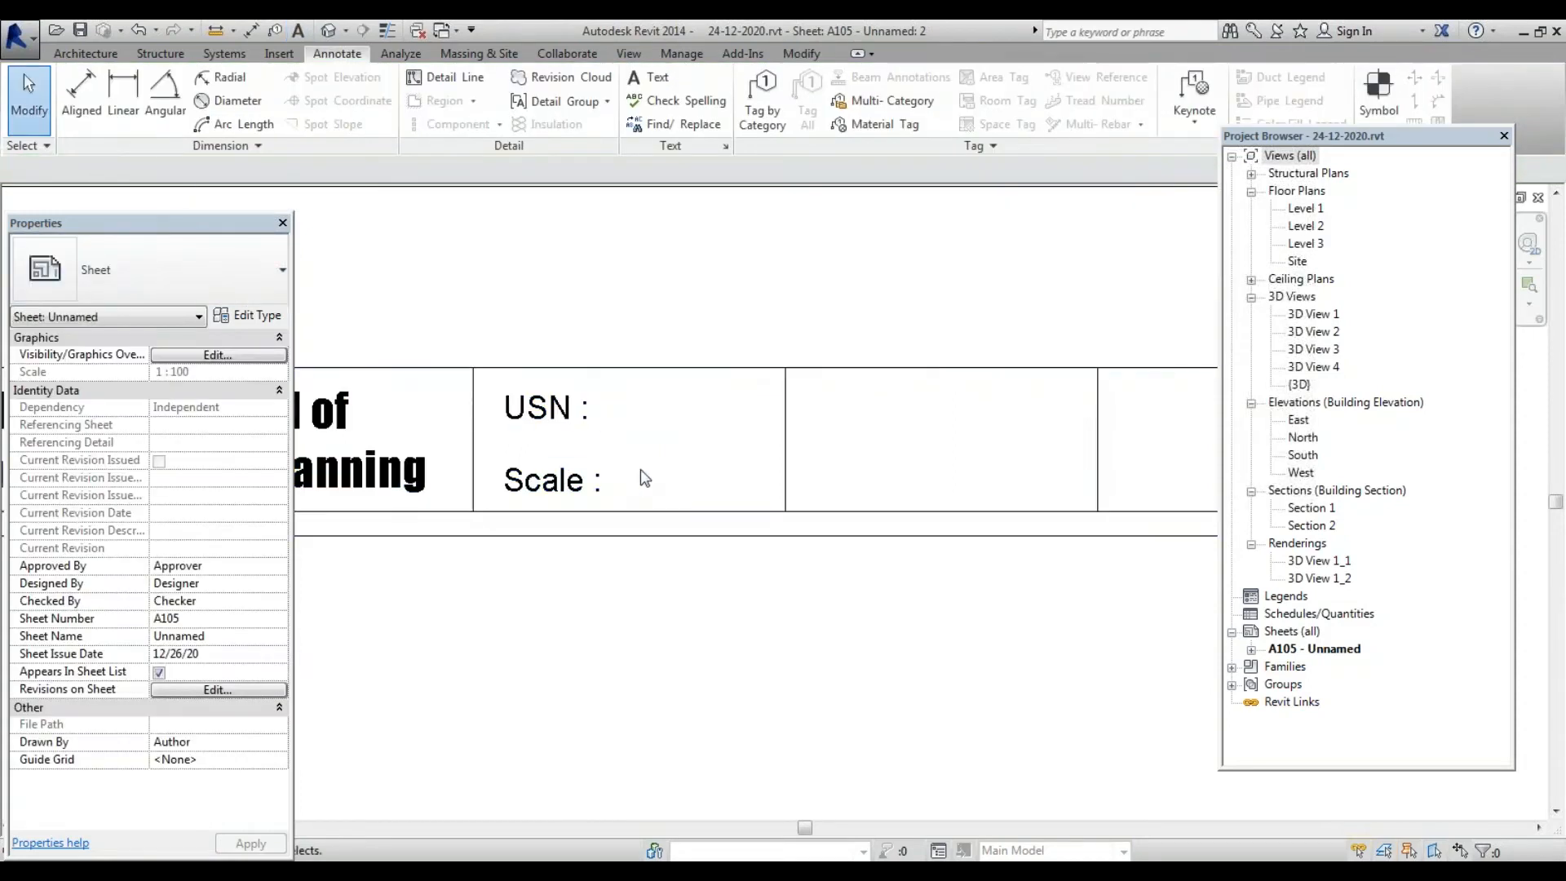
# Copy the USN text note down beside the 'Scale :' label
pyautogui.click(676, 425)
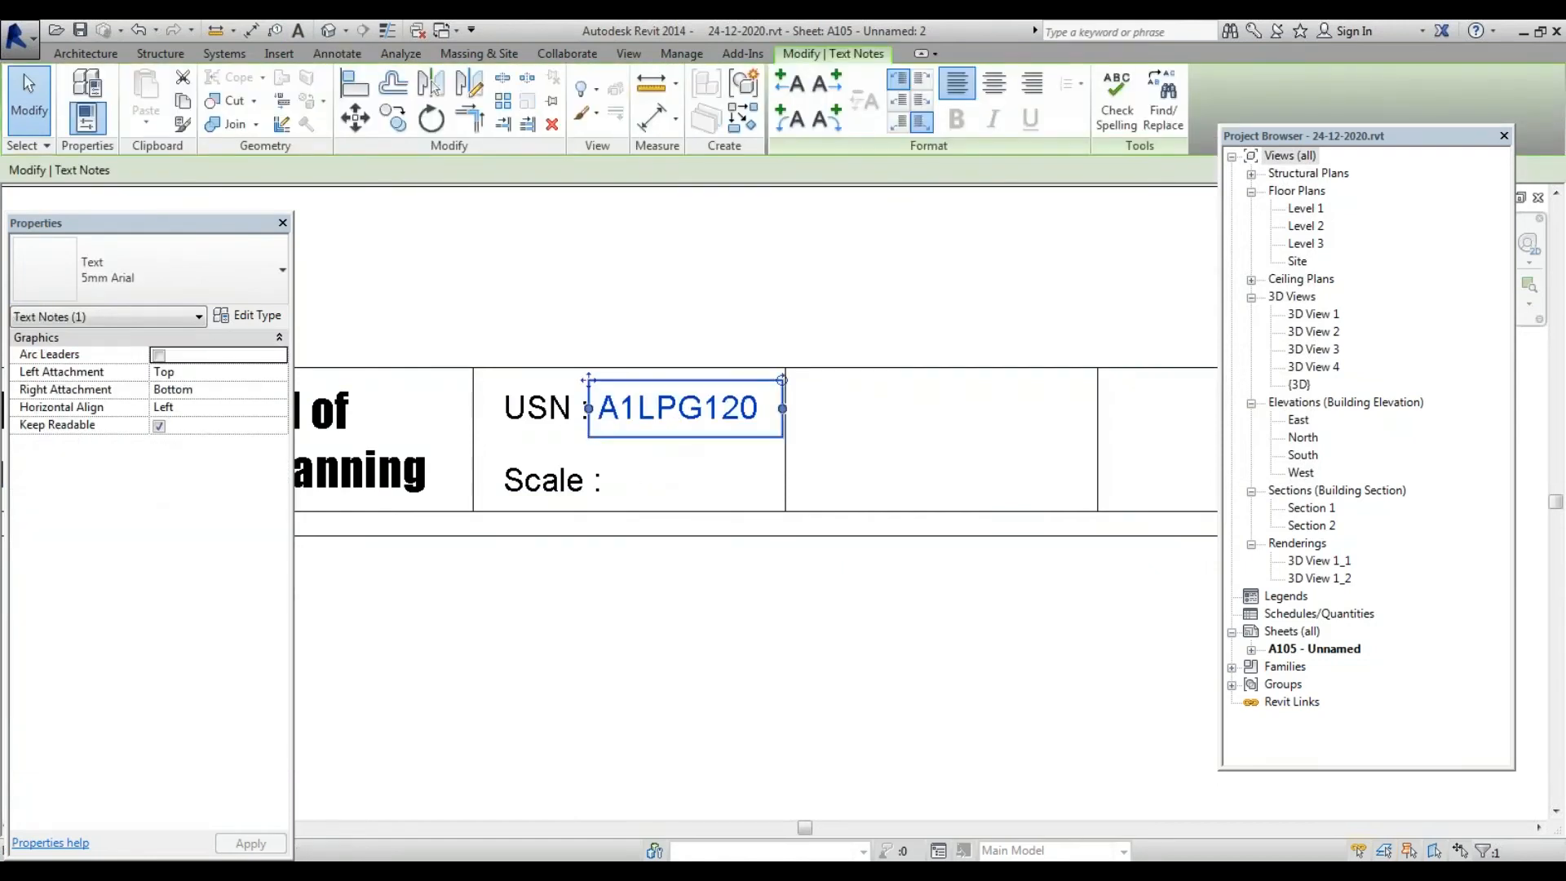
pyautogui.scroll(-2, 684, 496)
pyautogui.scroll(-3, 681, 494)
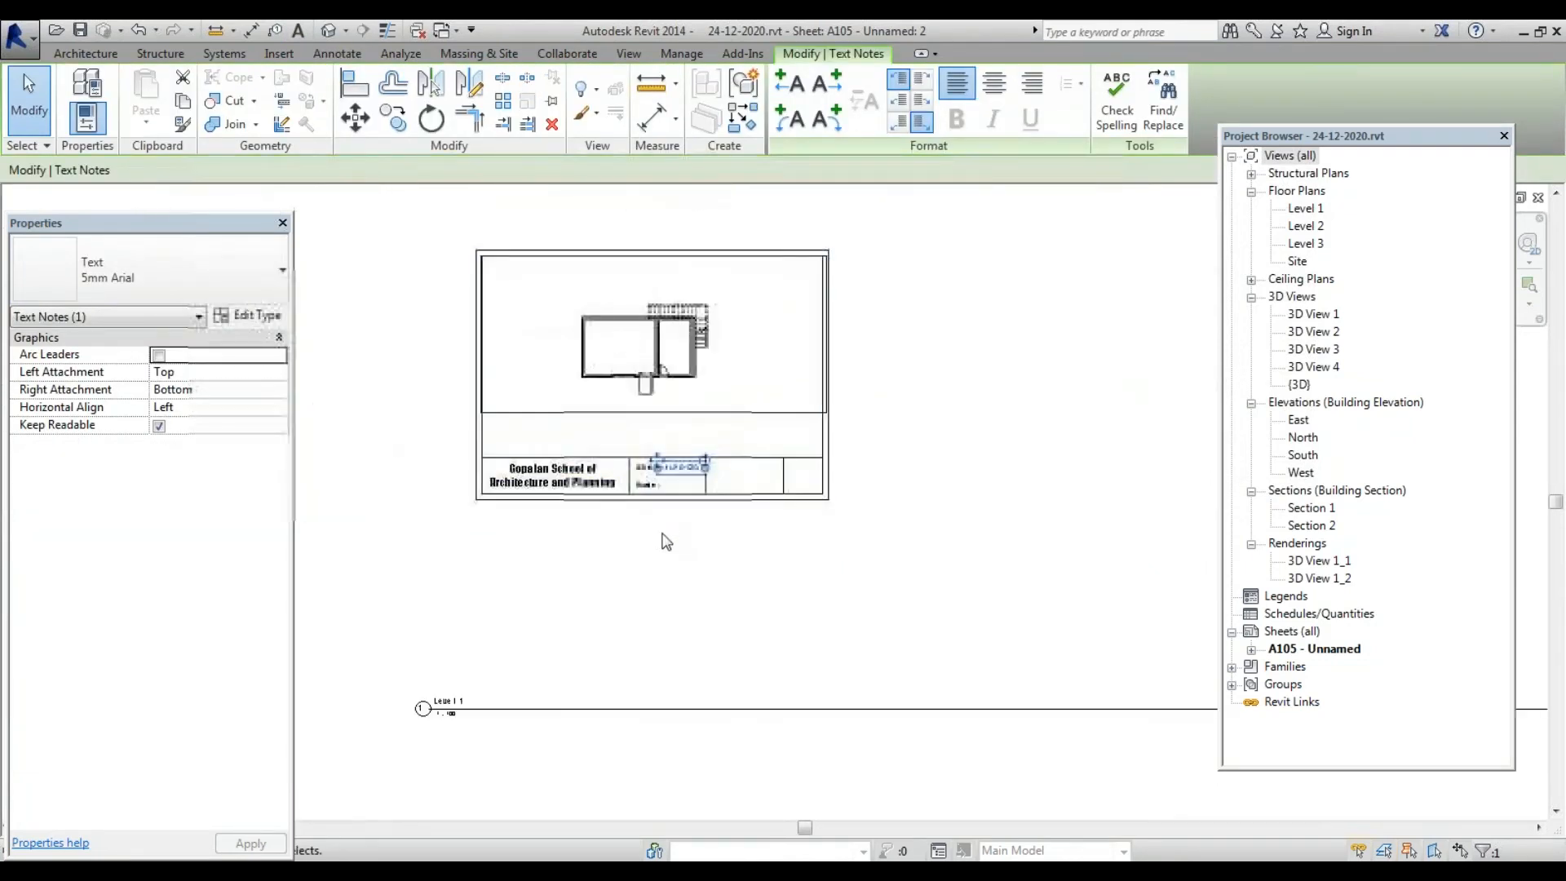
pyautogui.click(669, 547)
pyautogui.scroll(1, 677, 522)
pyautogui.scroll(4, 677, 489)
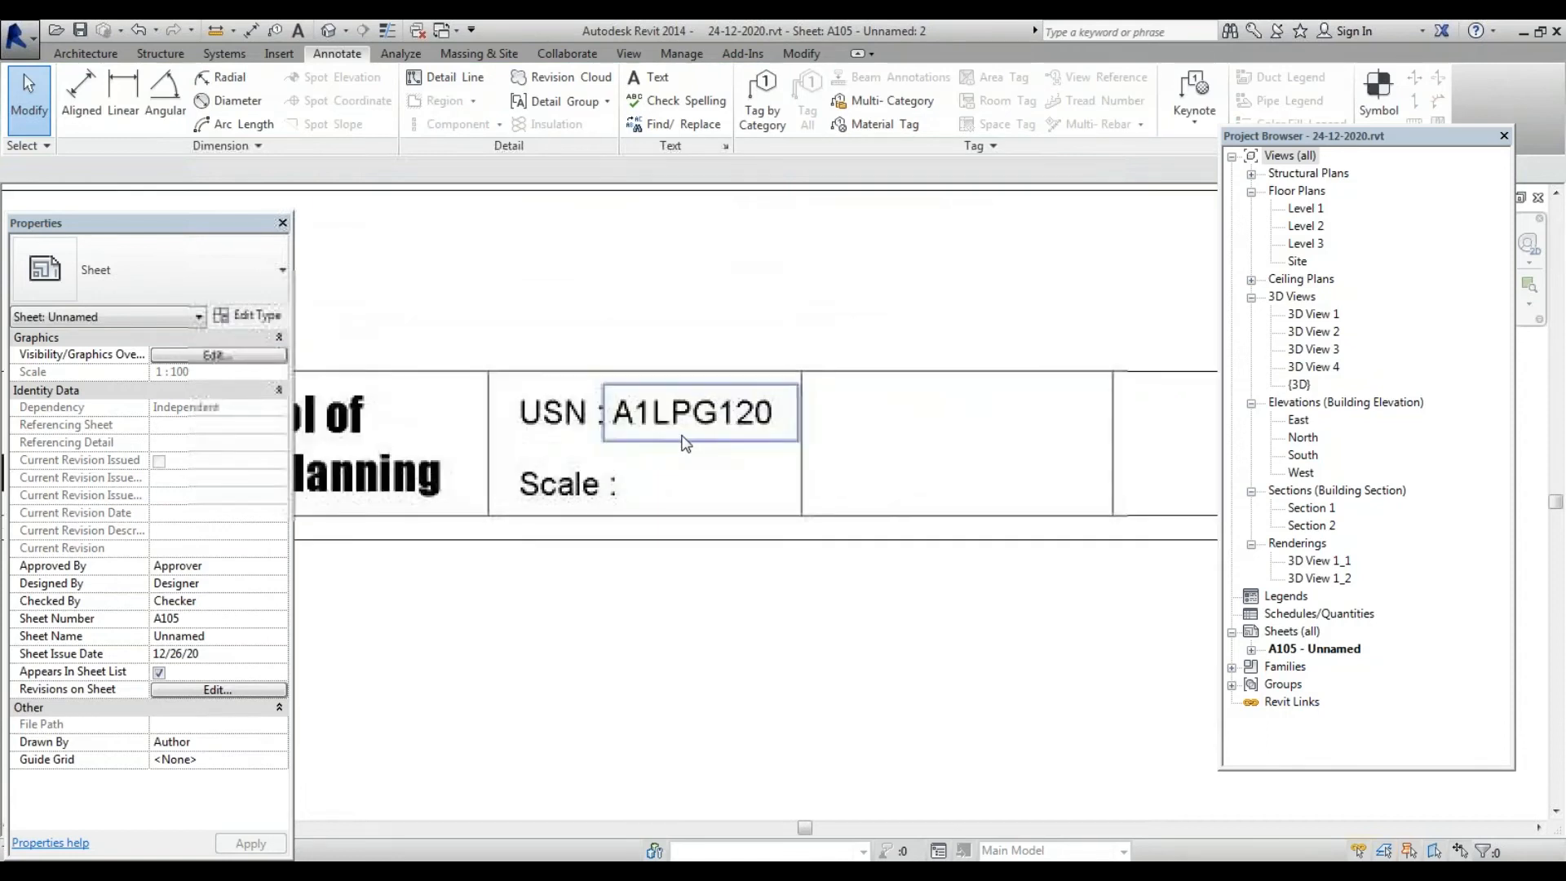
pyautogui.click(684, 441)
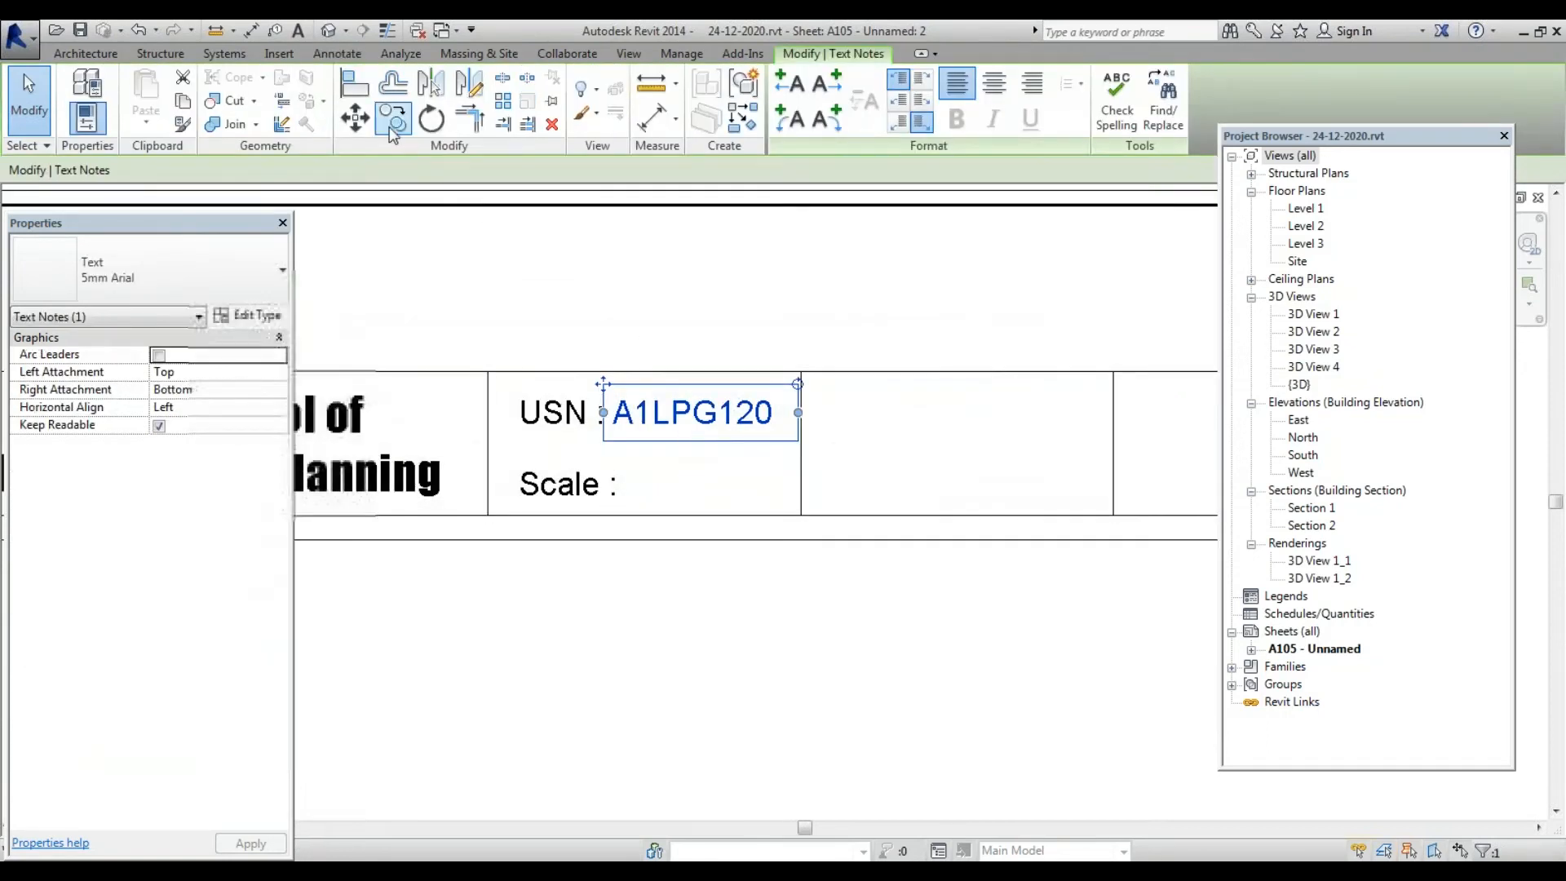
pyautogui.click(393, 119)
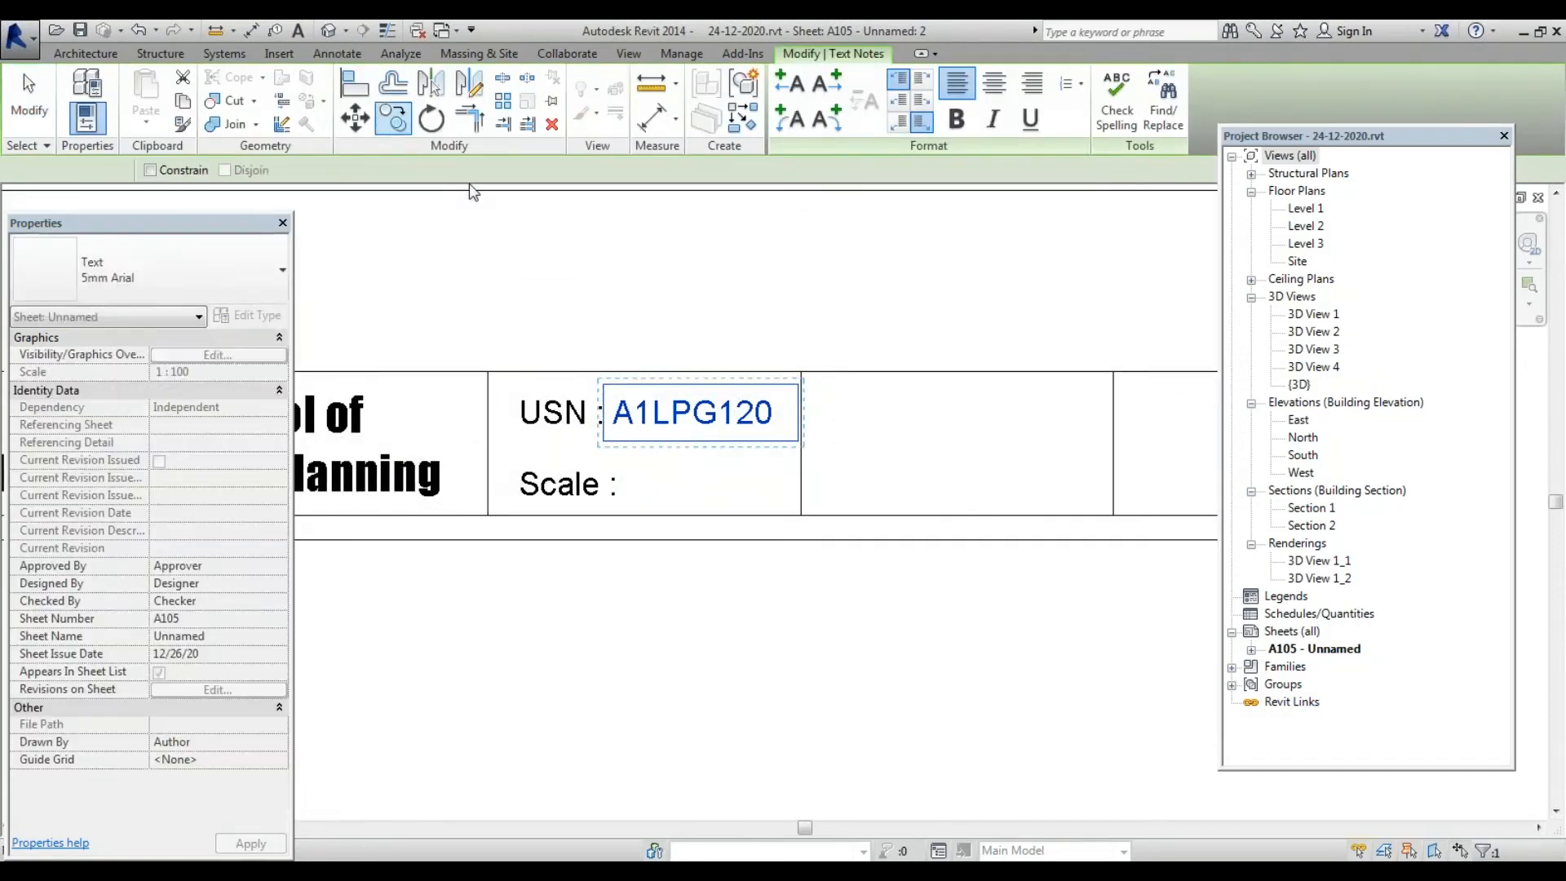
pyautogui.click(800, 414)
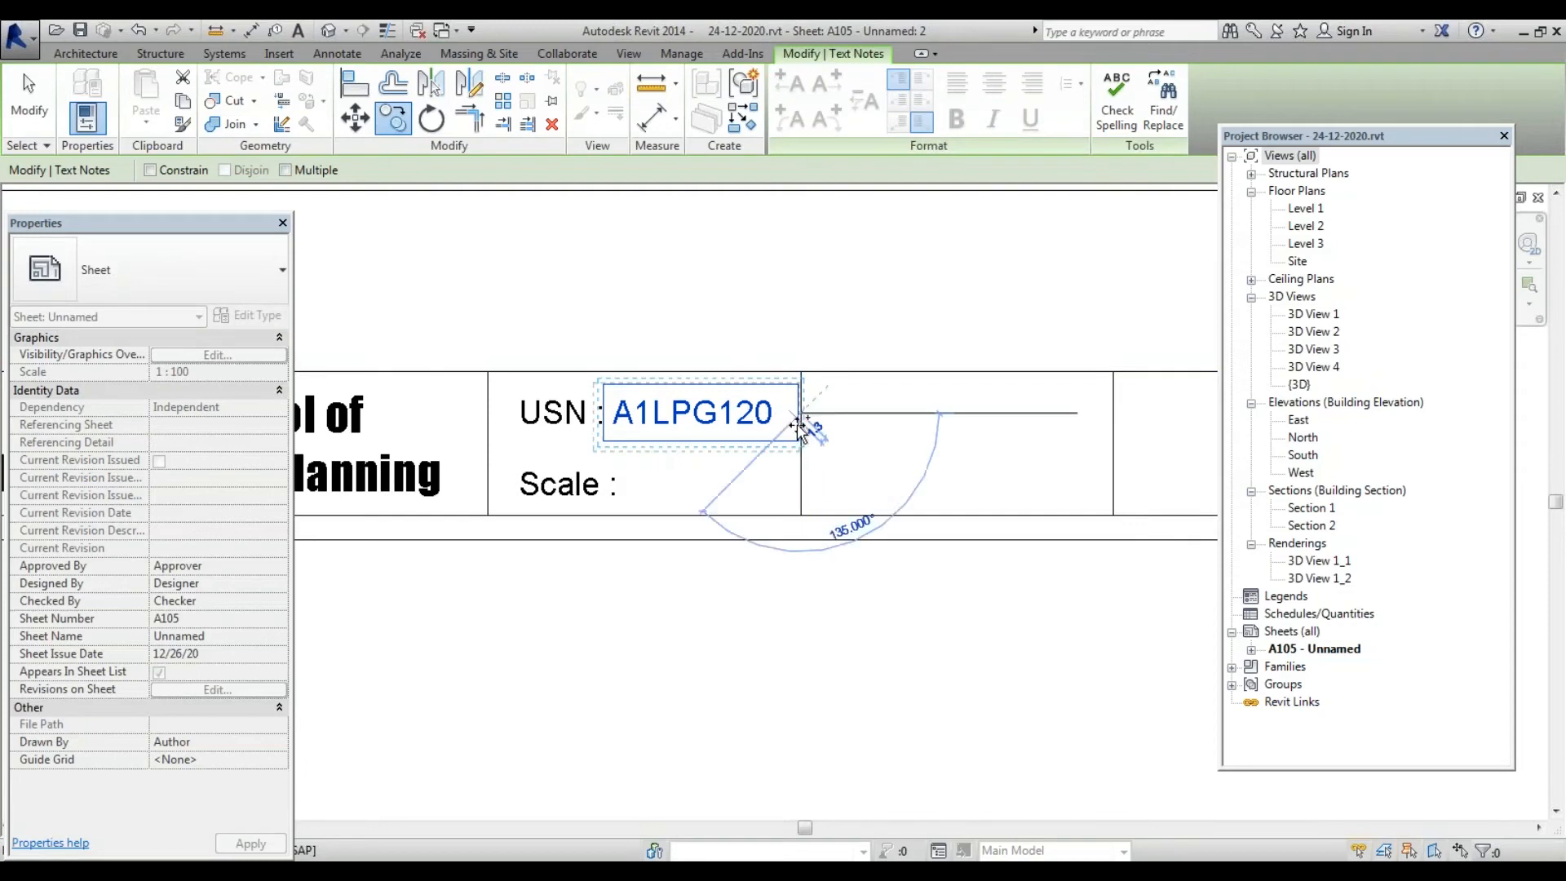
pyautogui.click(800, 490)
# Change the copied note's text to 1:100
pyautogui.doubleClick(693, 489)
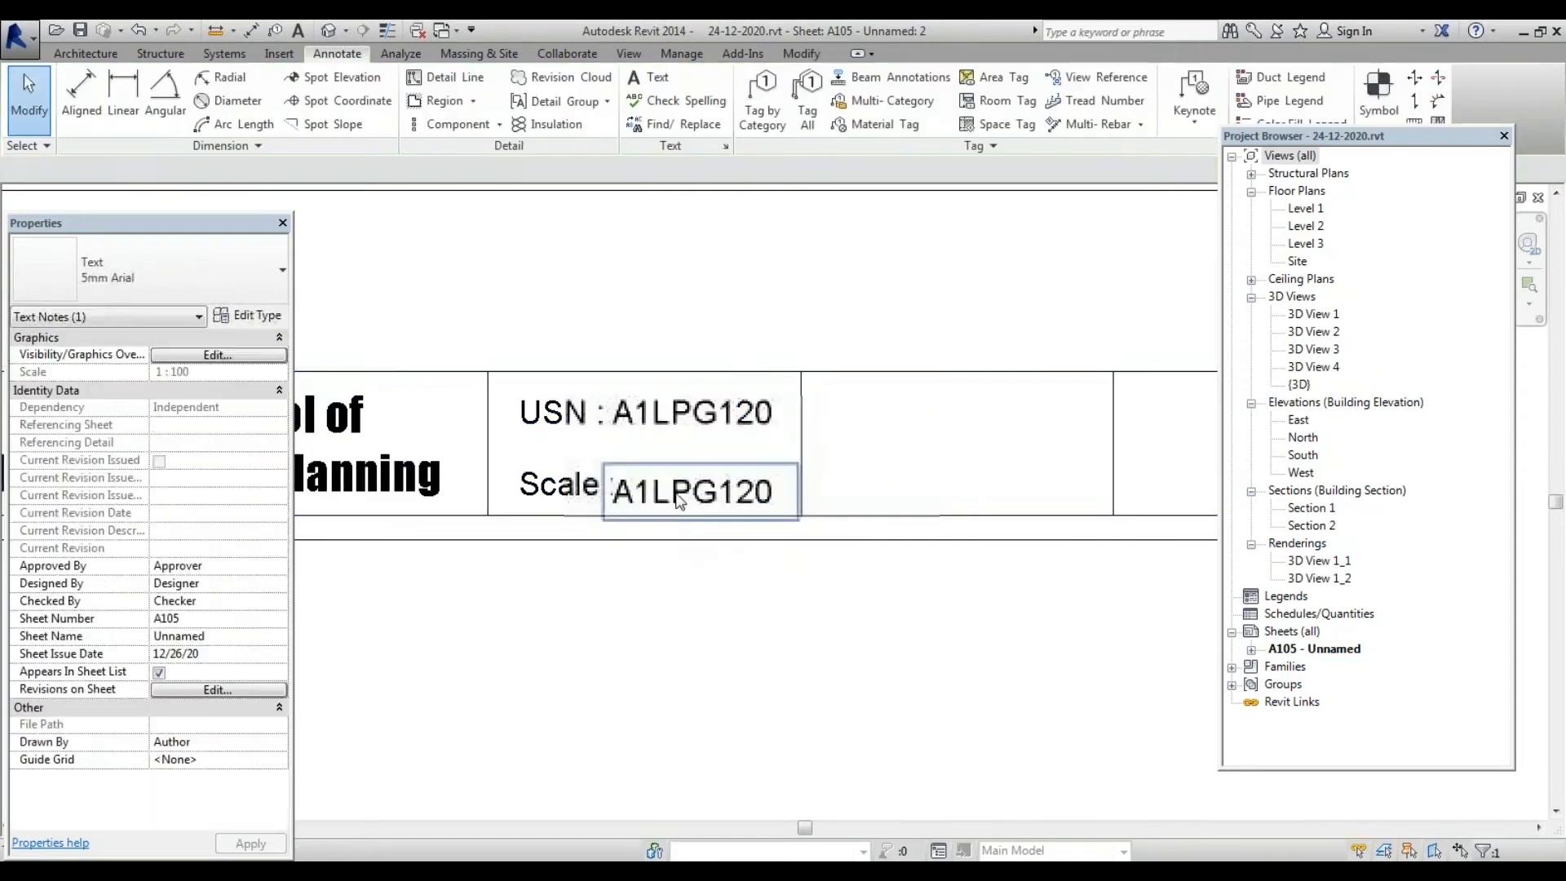
pyautogui.scroll(3, 689, 491)
pyautogui.moveTo(871, 487); pyautogui.dragTo(400, 514)
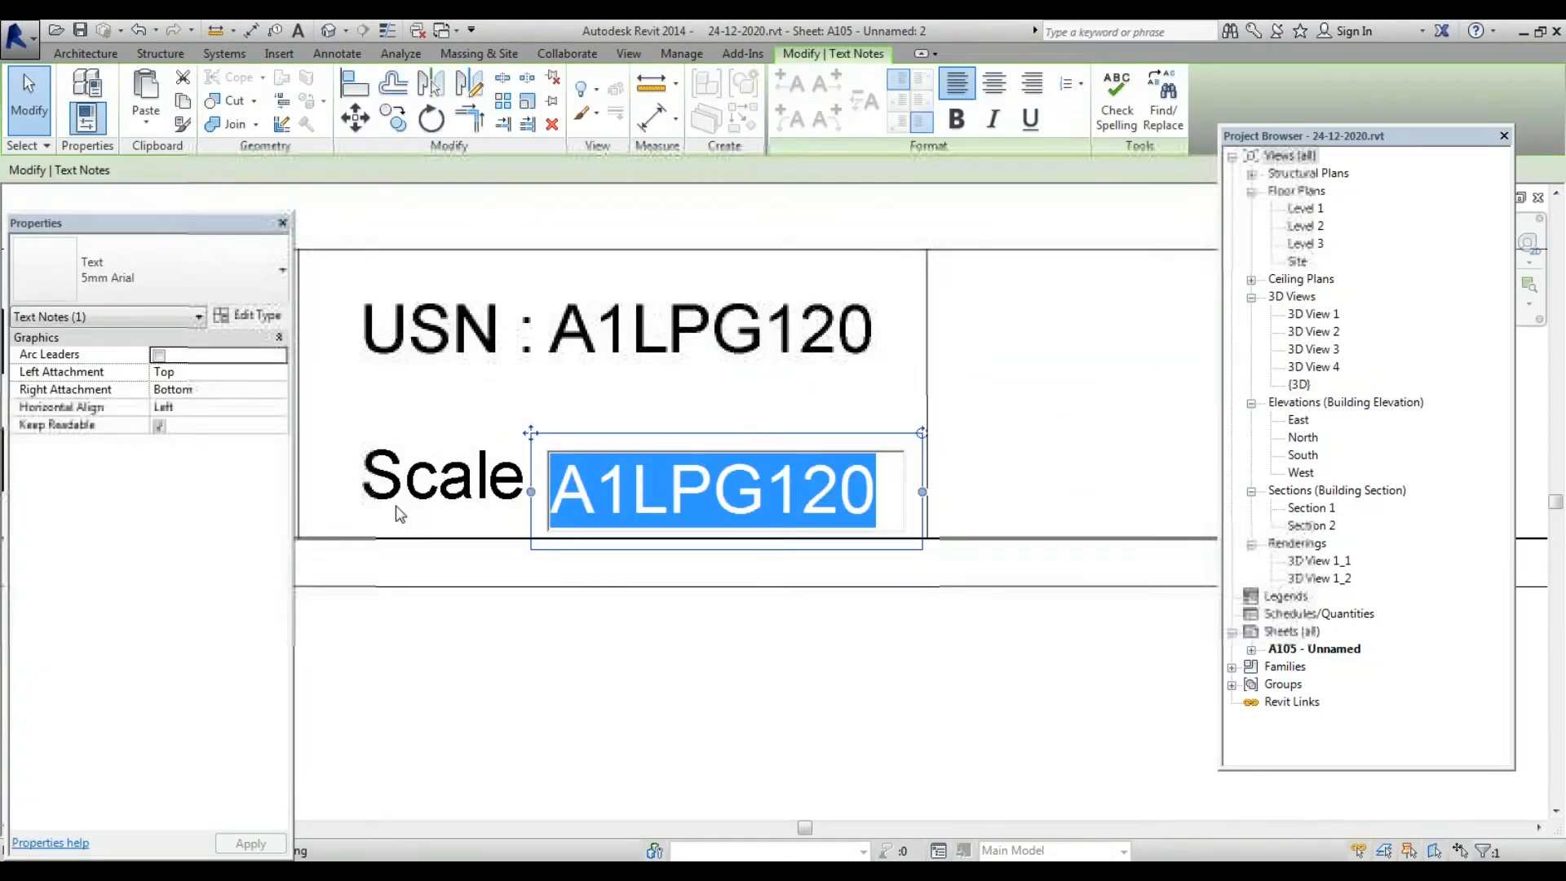
pyautogui.write('1:50')
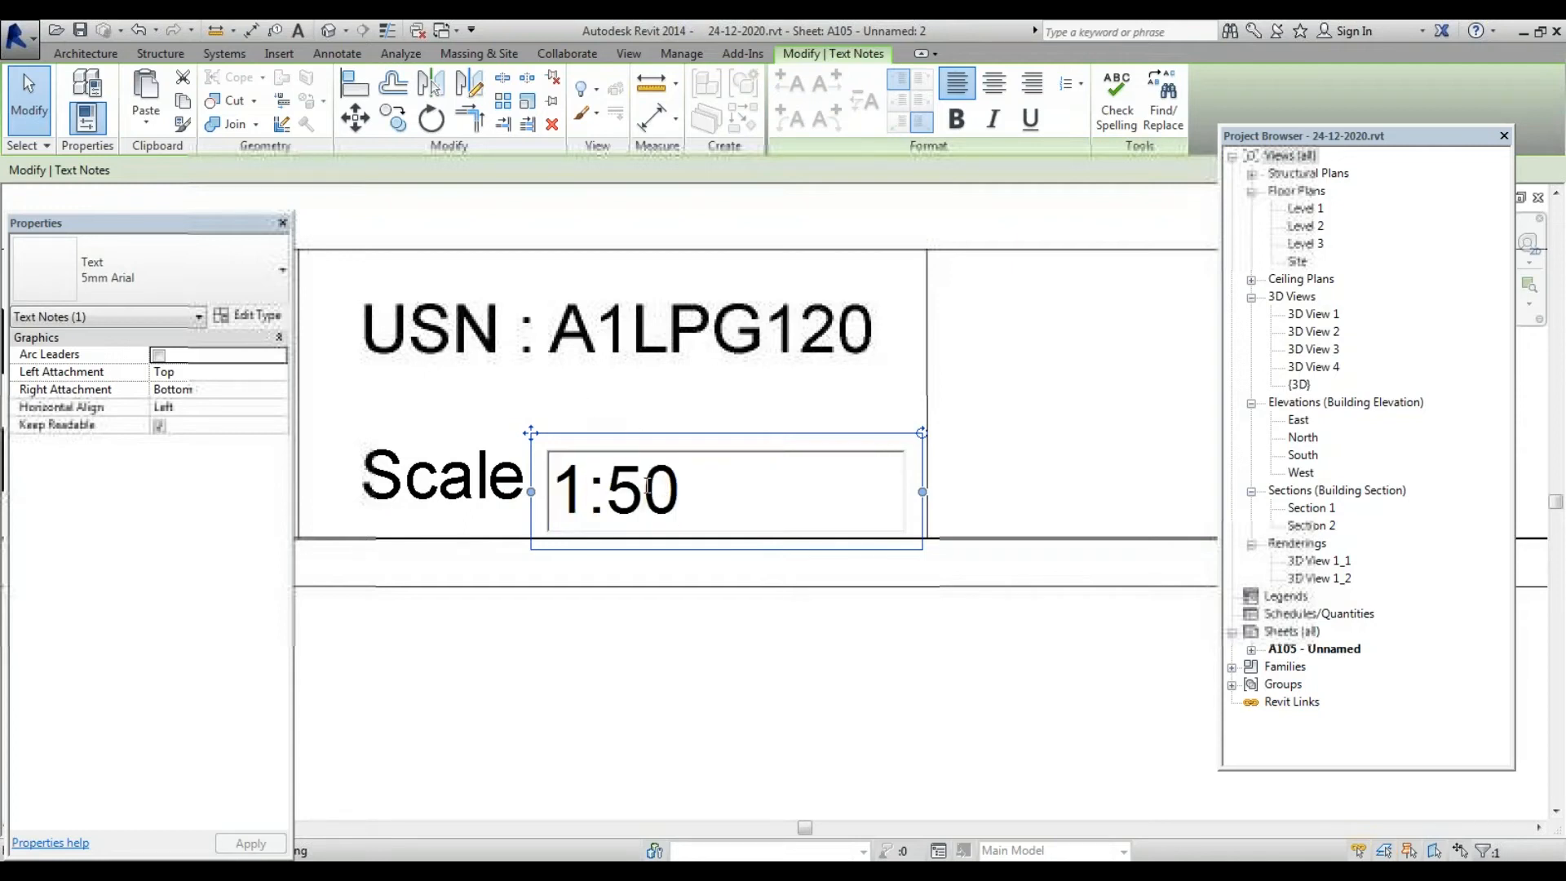
pyautogui.moveTo(605, 490); pyautogui.dragTo(644, 490)
pyautogui.write('100')
pyautogui.click(608, 664)
# Nudge the 1:100 note up and right into line with Scale, then check the viewport's scale
pyautogui.scroll(-3, 654, 660)
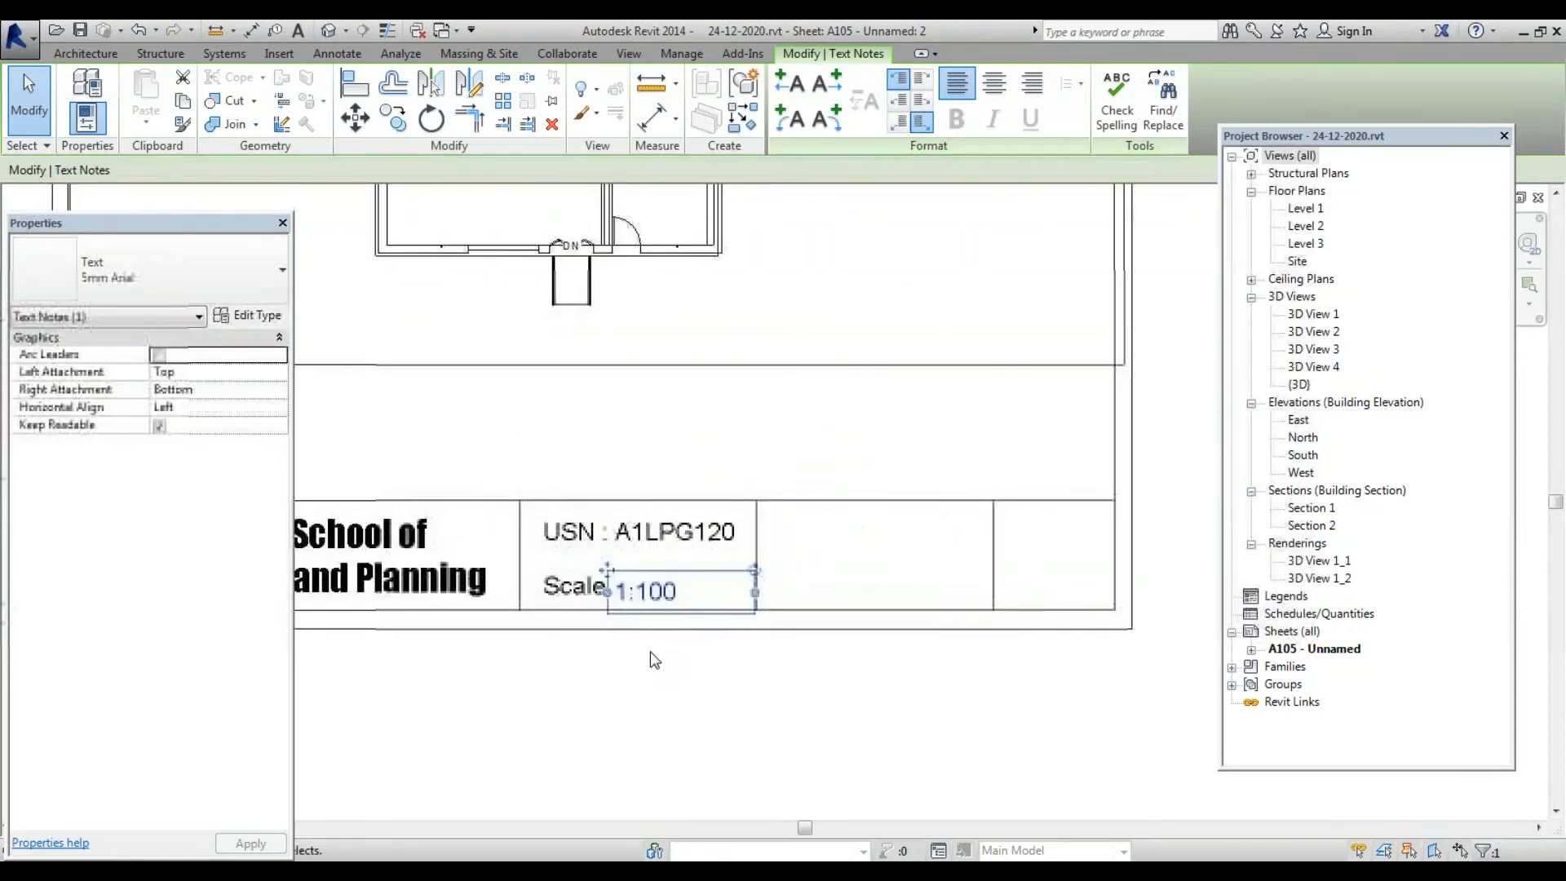
pyautogui.click(654, 659)
pyautogui.scroll(2, 667, 606)
pyautogui.click(683, 600)
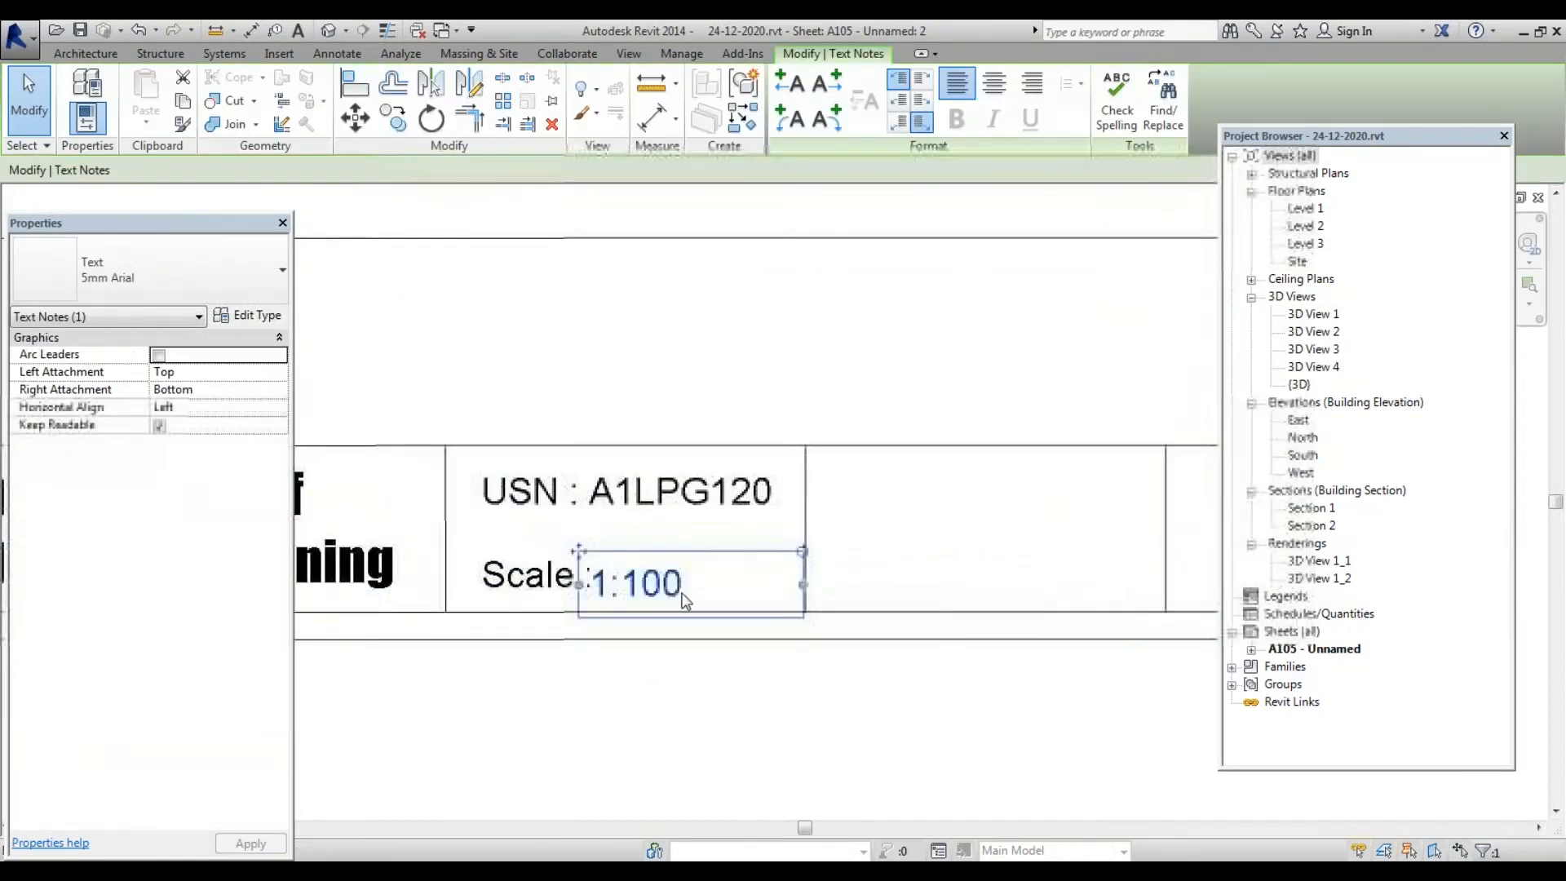
pyautogui.press('Up')
pyautogui.press('Up')
pyautogui.press('Up')
pyautogui.press('Right')
pyautogui.press('Right')
pyautogui.press('Right')
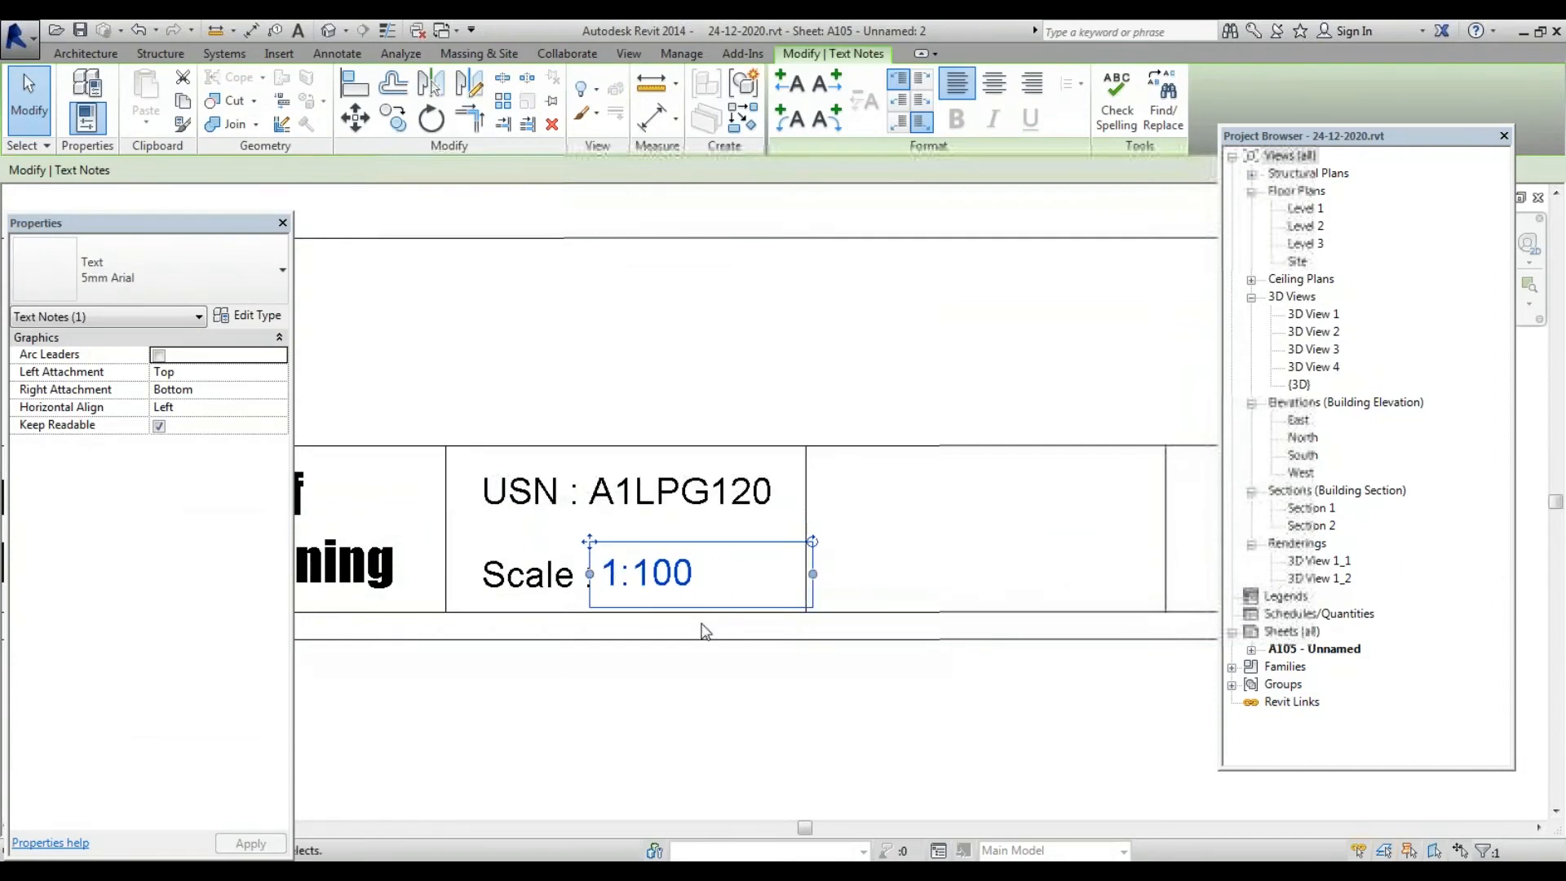
pyautogui.click(689, 682)
pyautogui.scroll(-4, 688, 682)
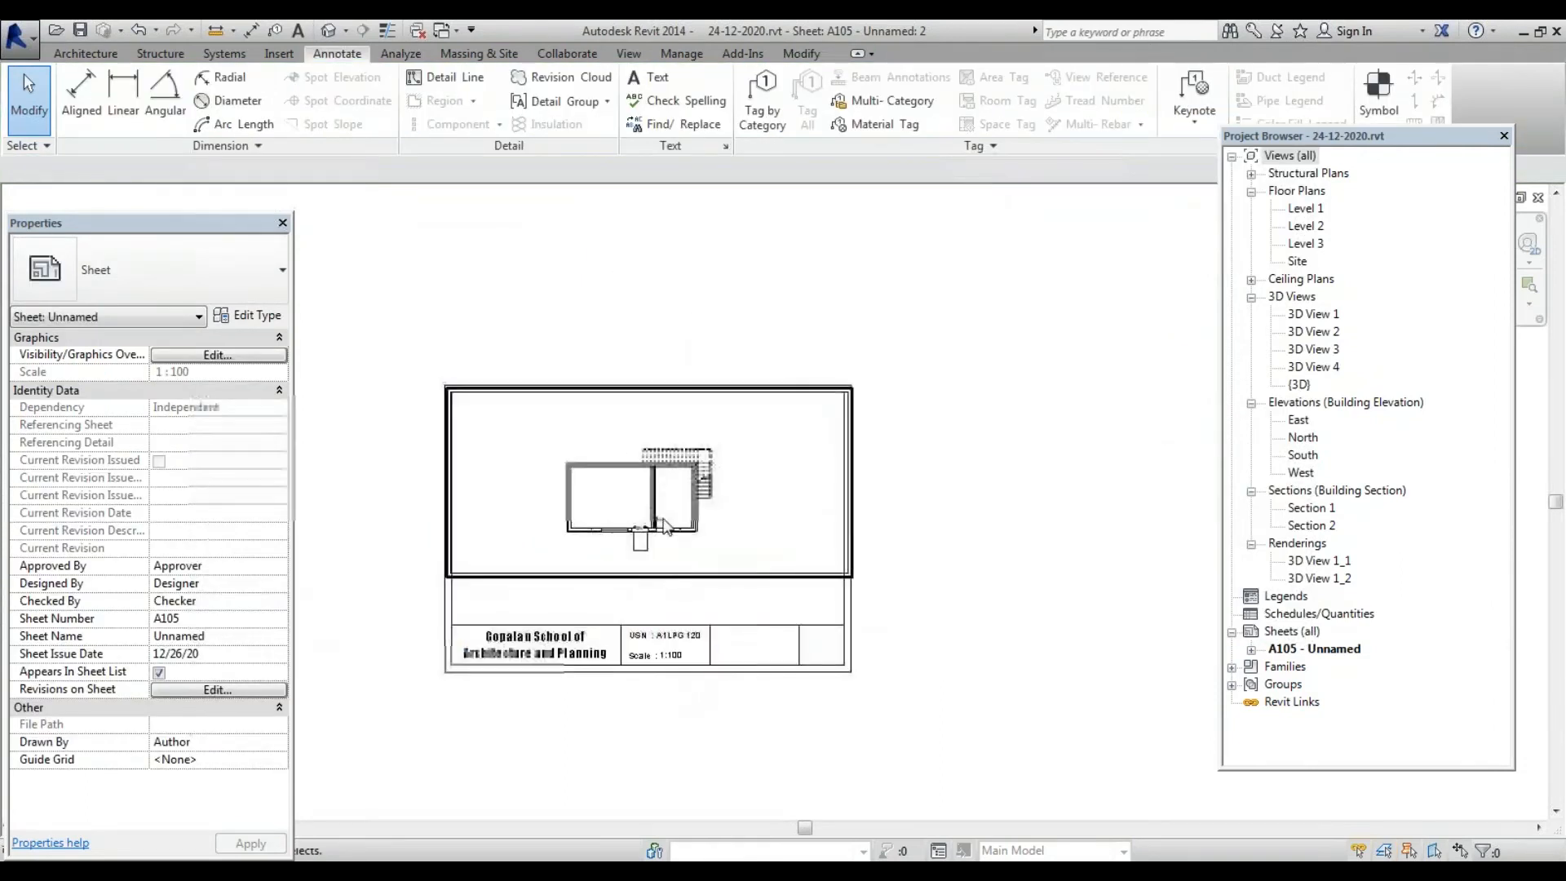
pyautogui.click(629, 578)
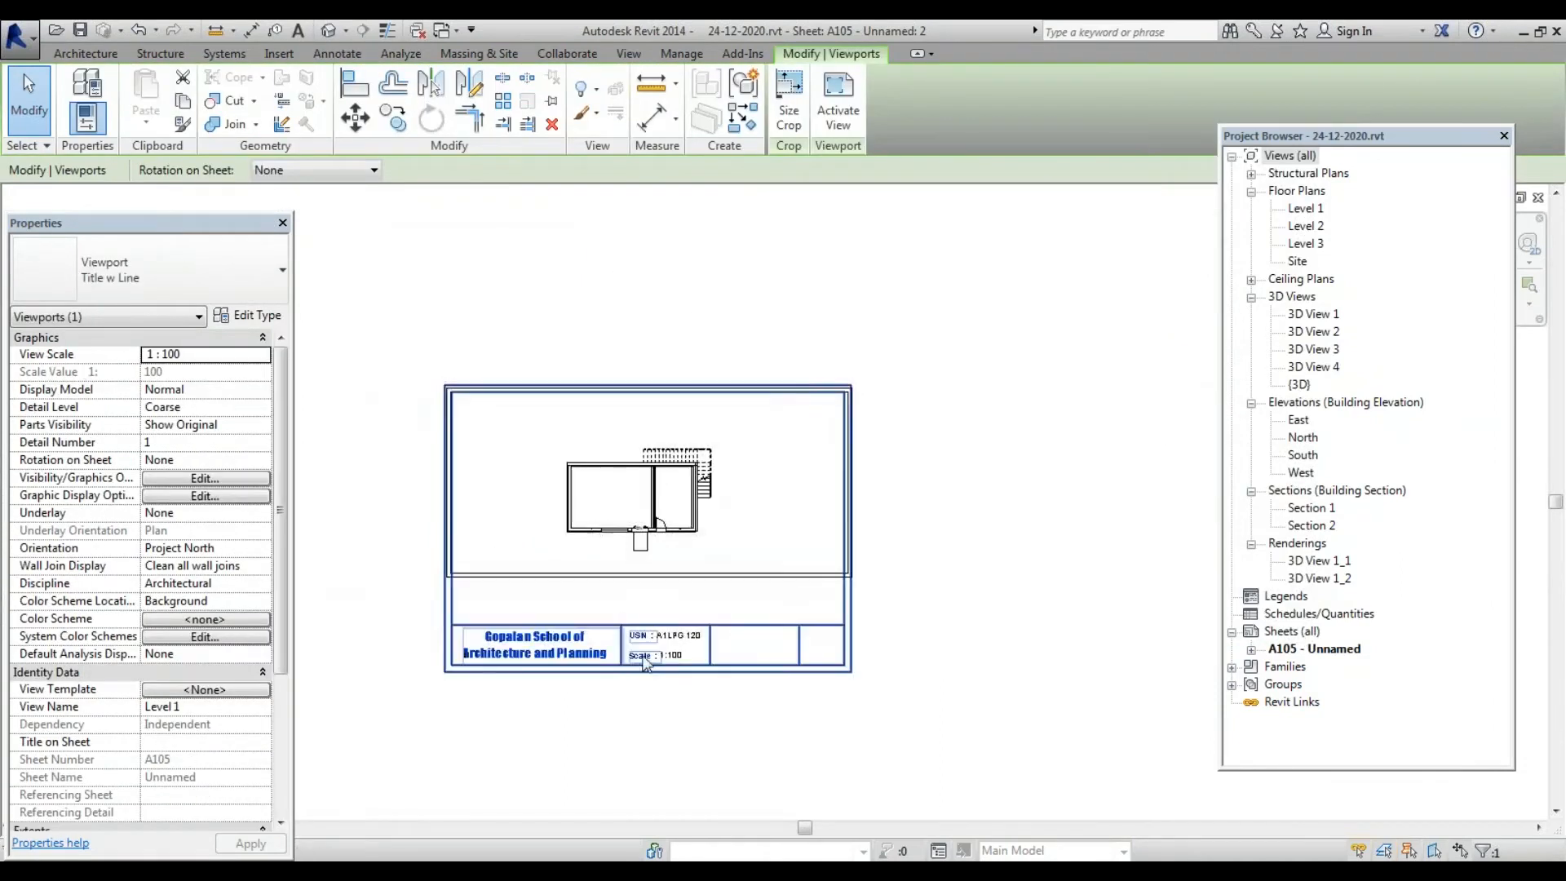
pyautogui.scroll(3, 644, 662)
pyautogui.scroll(-4, 797, 633)
pyautogui.scroll(3, 823, 624)
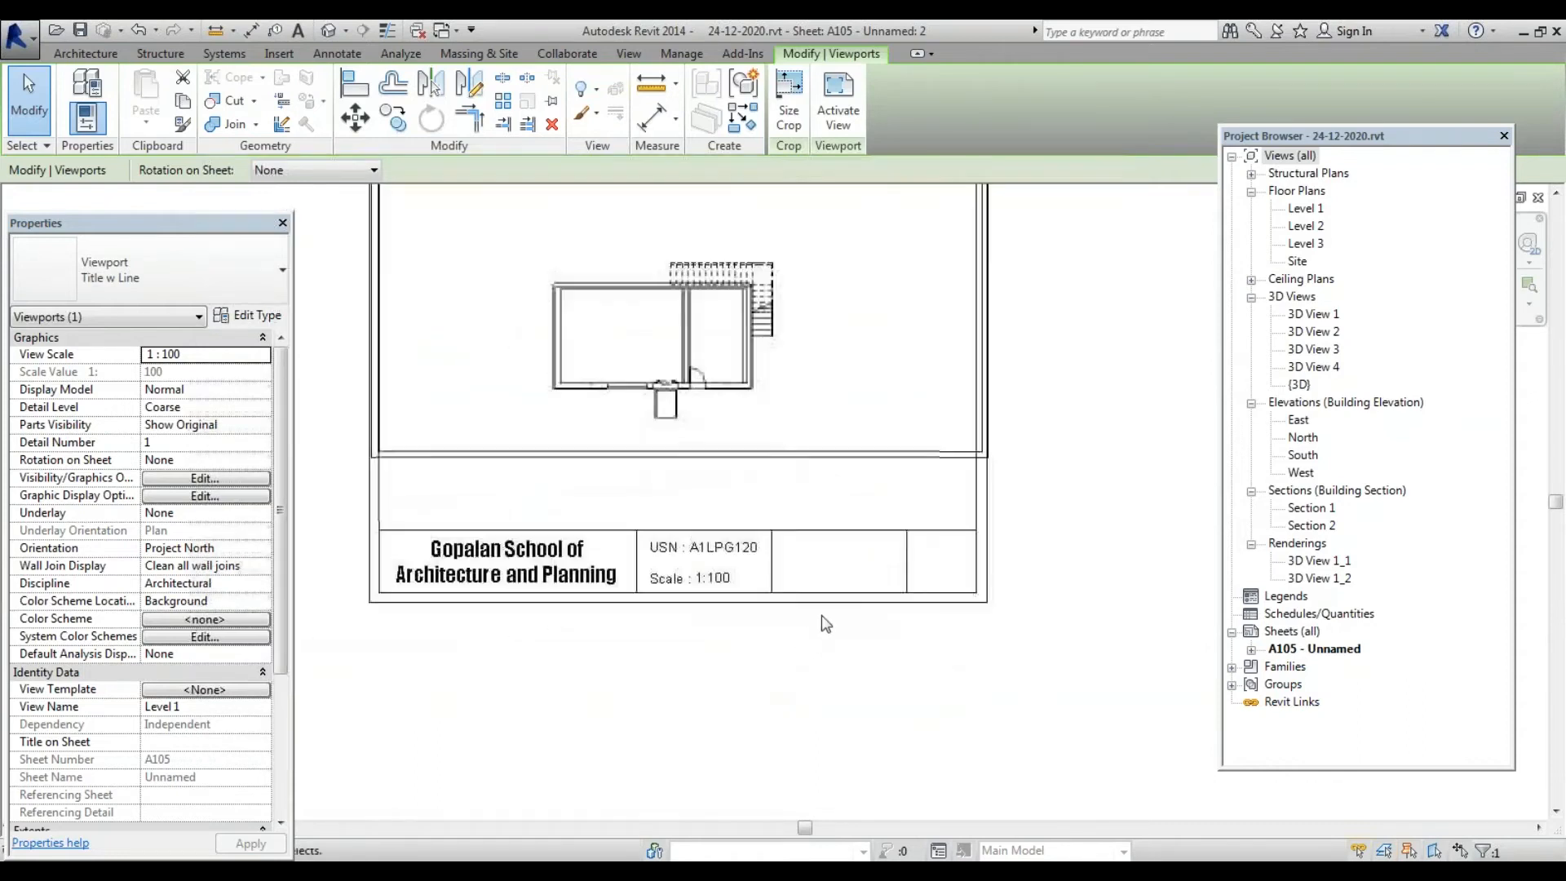
pyautogui.scroll(3, 824, 624)
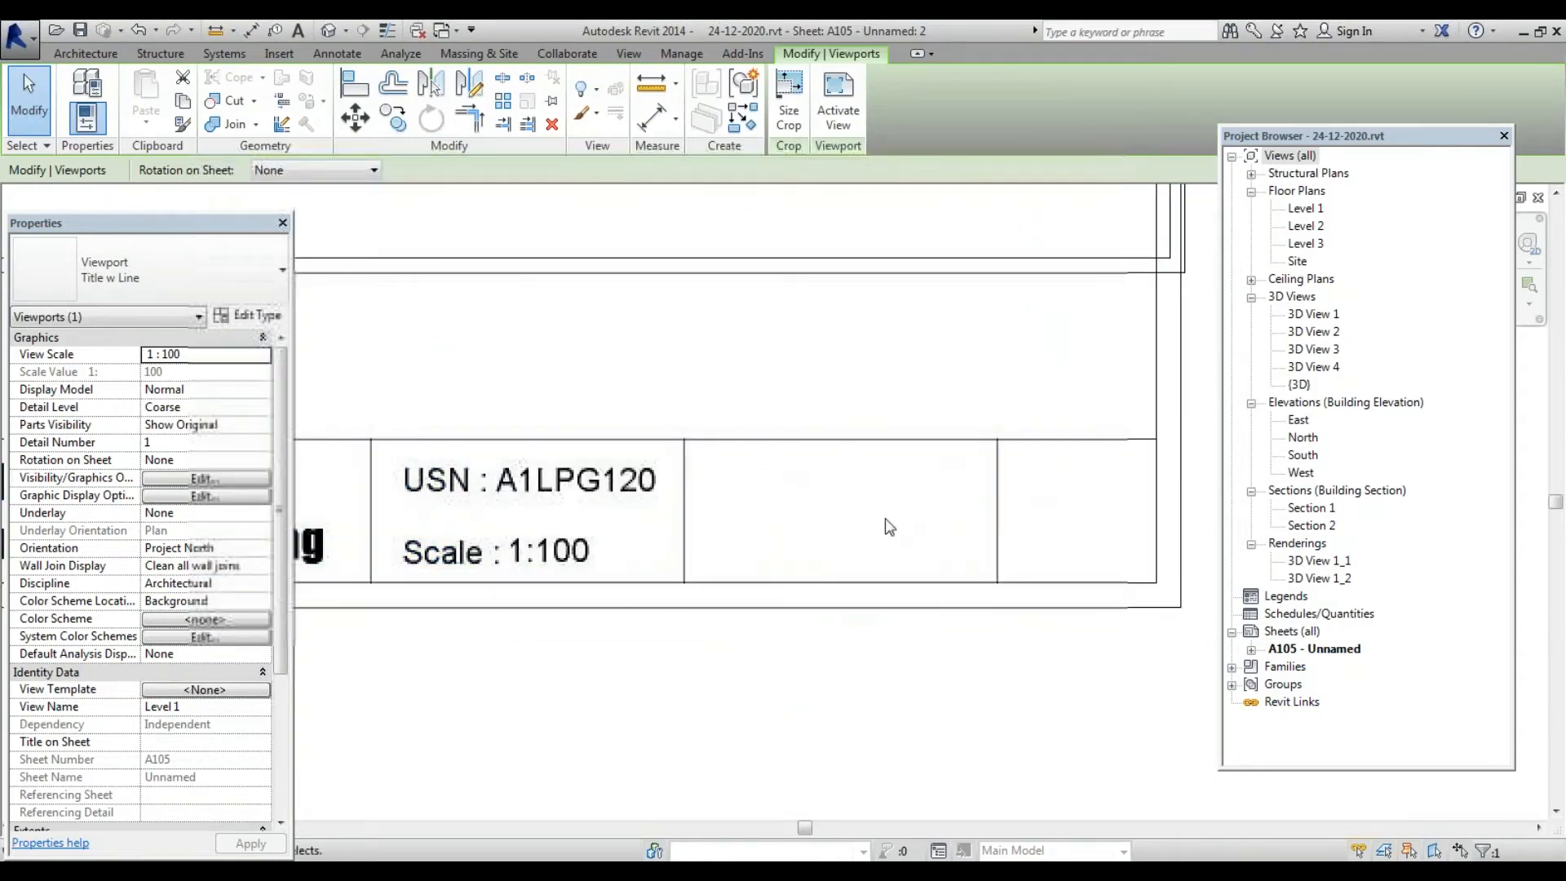
pyautogui.scroll(-3, 517, 639)
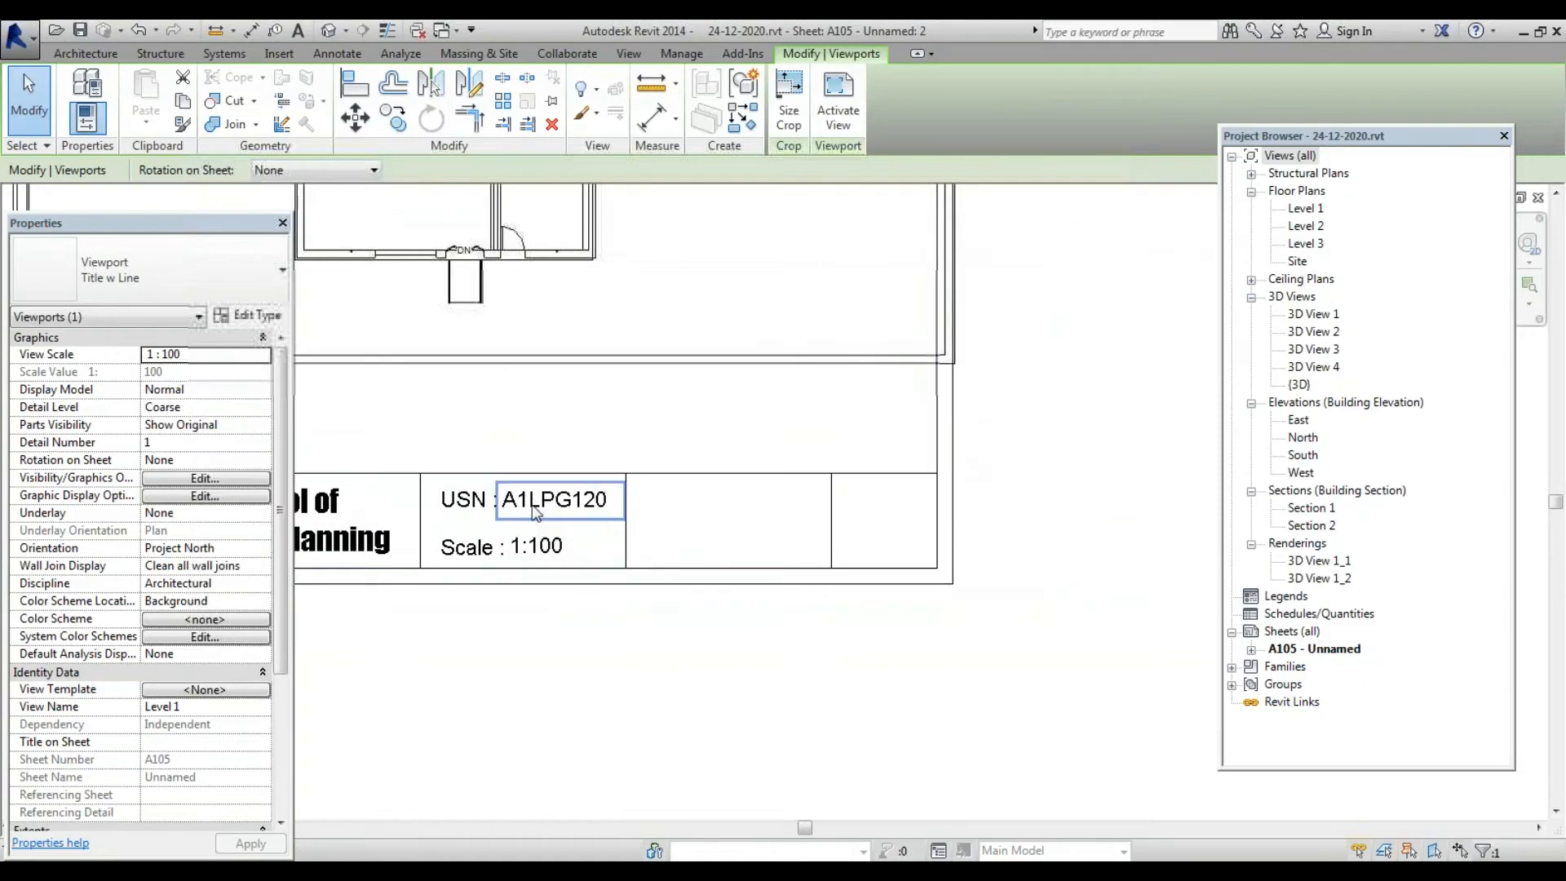
# Copy the USN value note into the next title block cell to the right
pyautogui.click(535, 513)
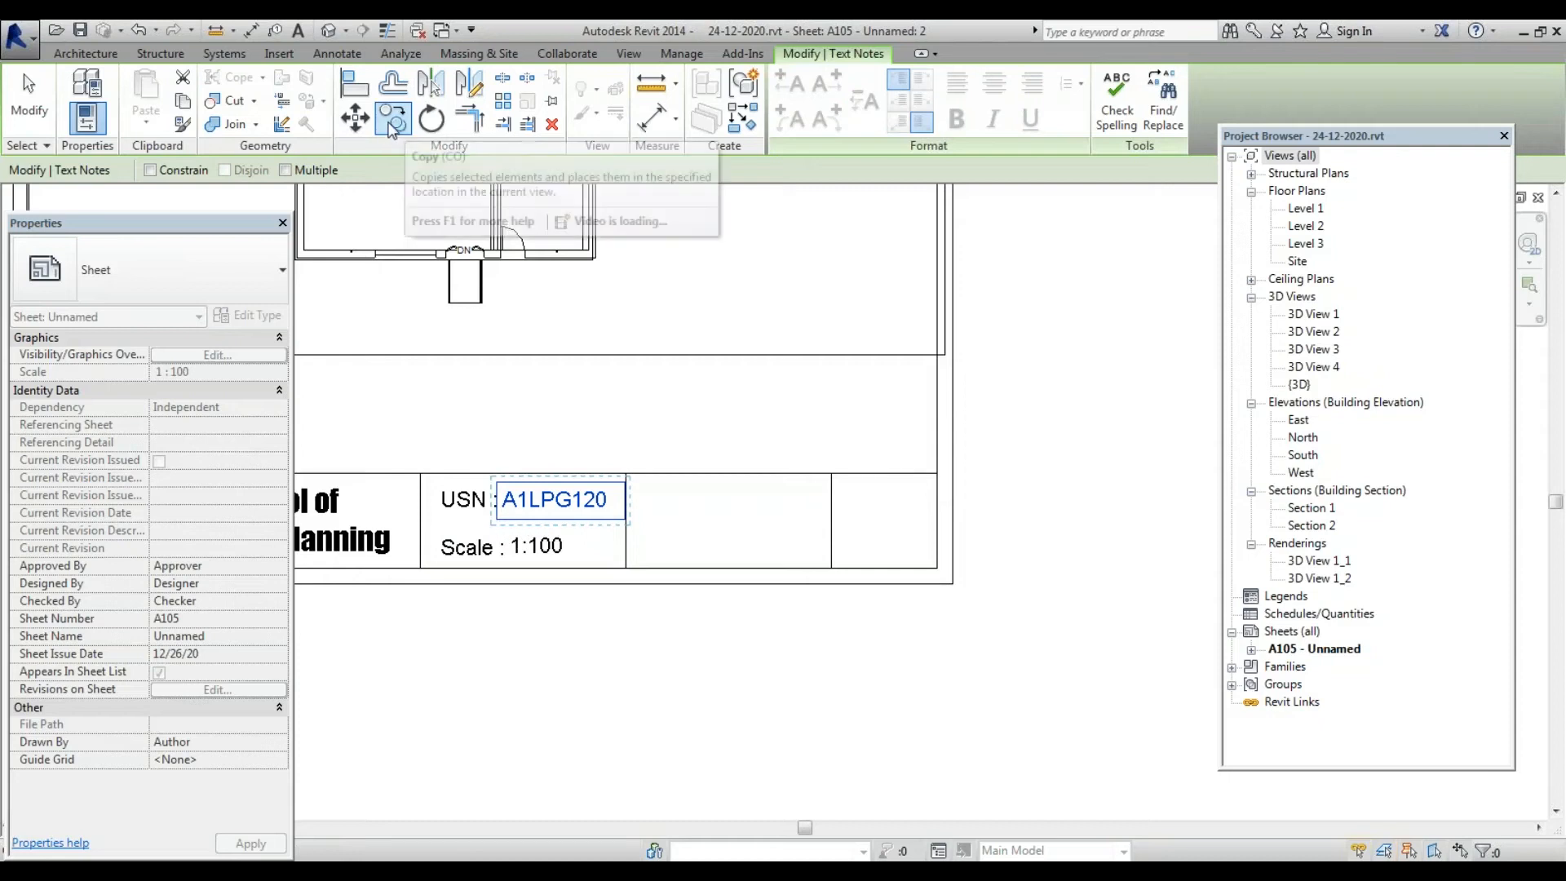
pyautogui.press('Escape')
pyautogui.click(525, 519)
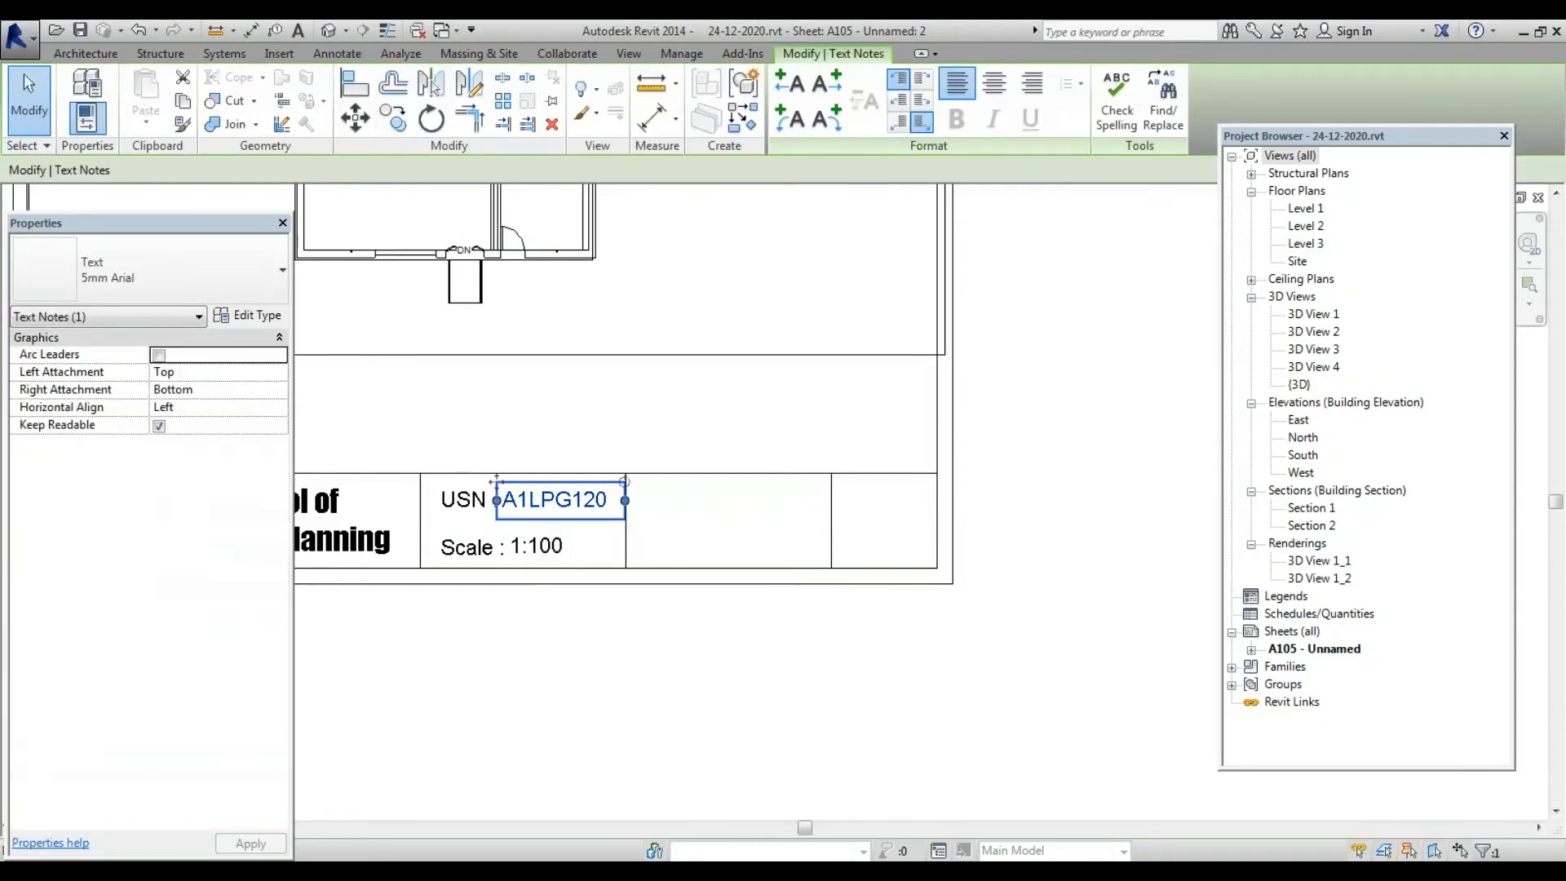
pyautogui.click(395, 121)
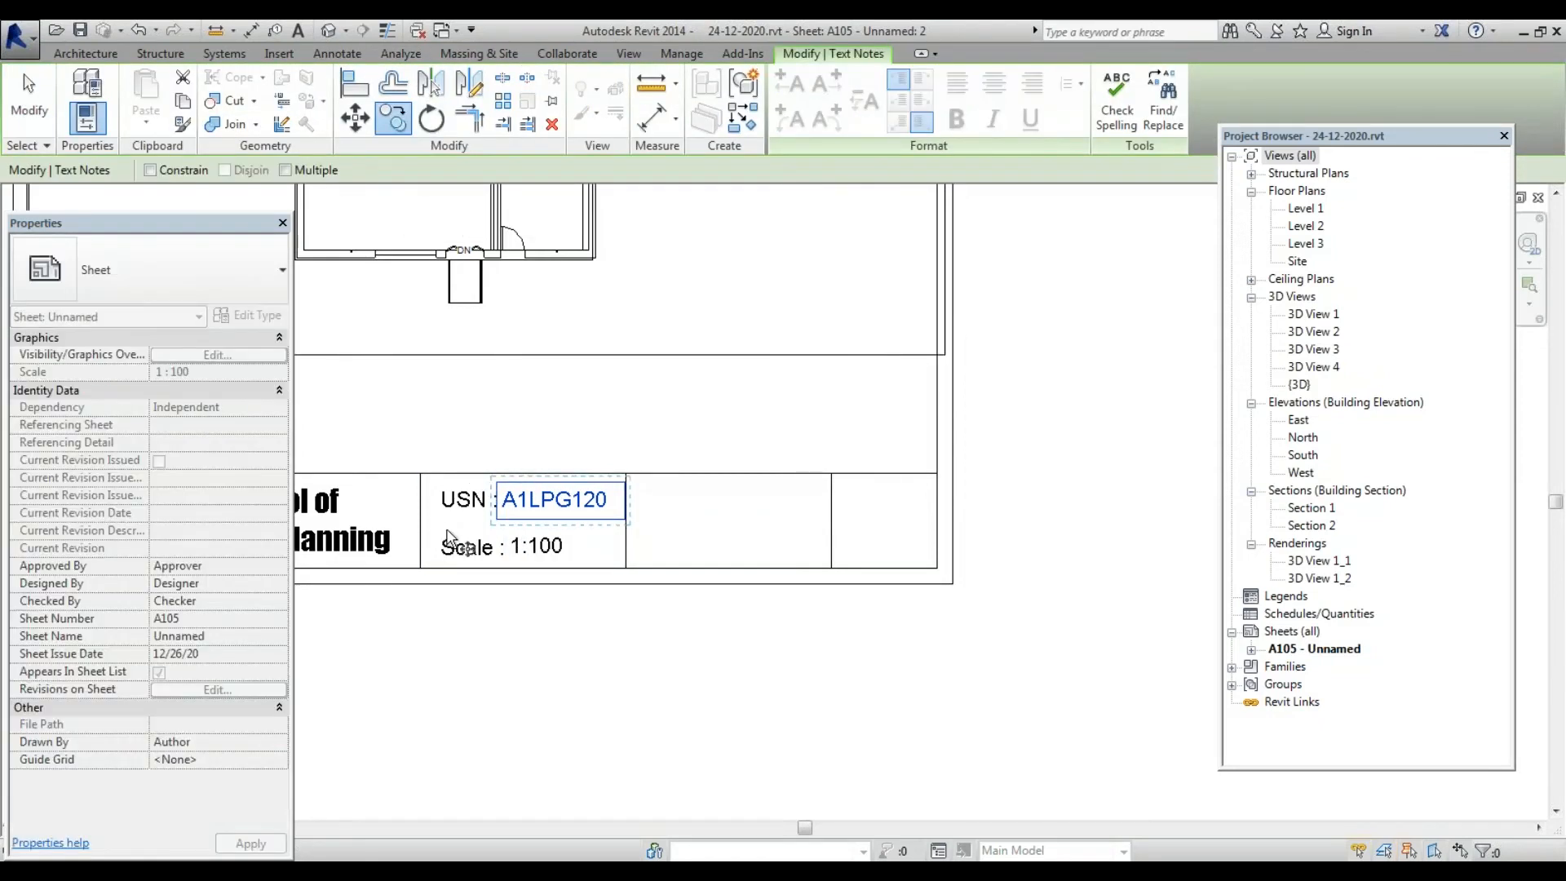
pyautogui.click(466, 525)
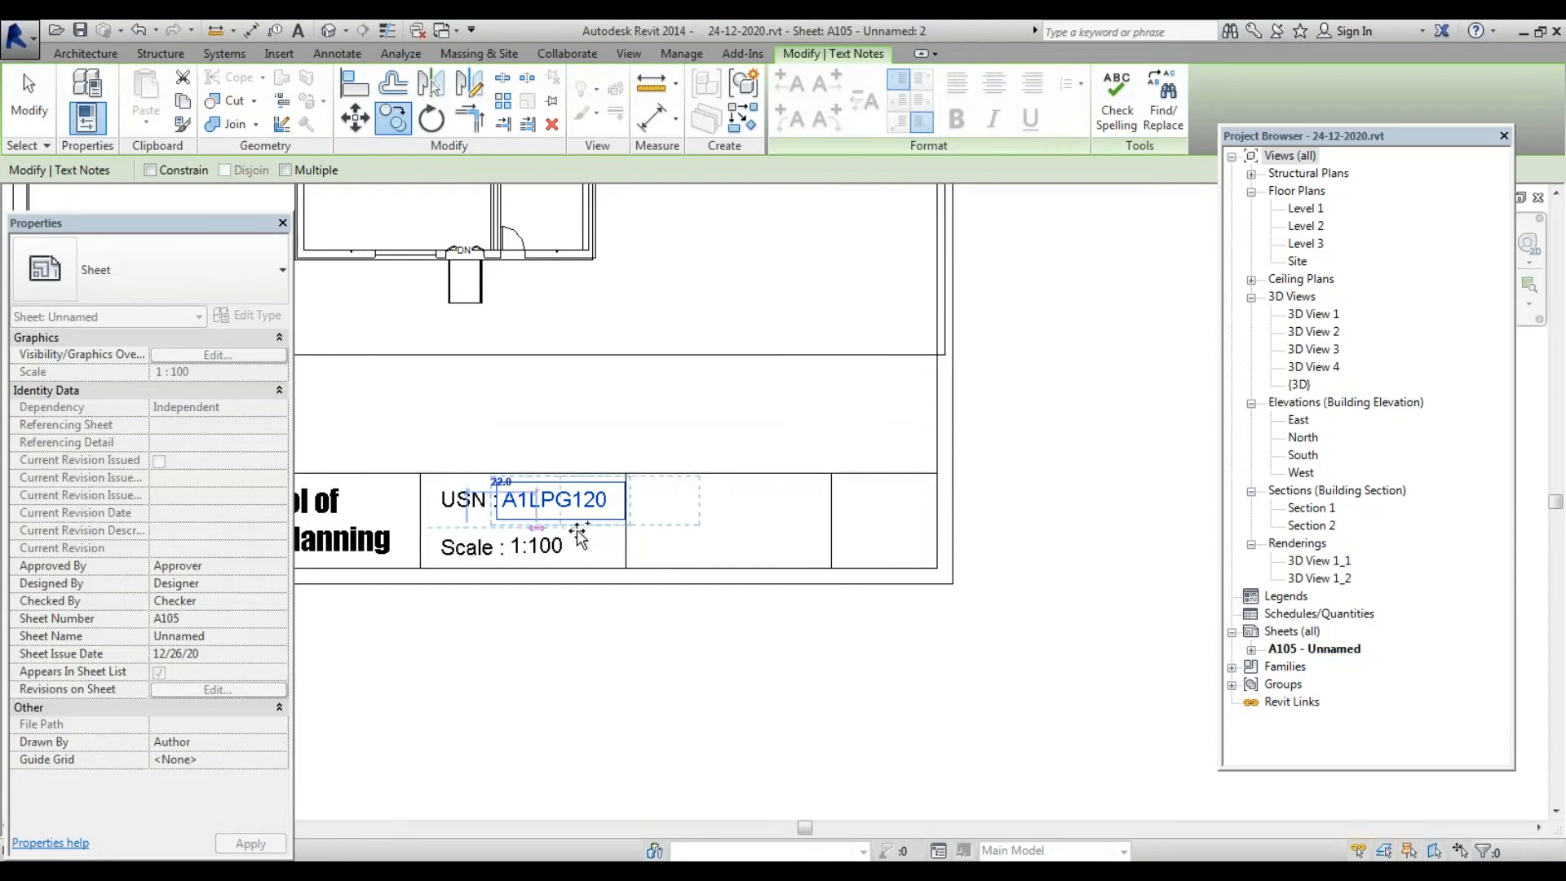
pyautogui.click(625, 528)
pyautogui.scroll(4, 709, 501)
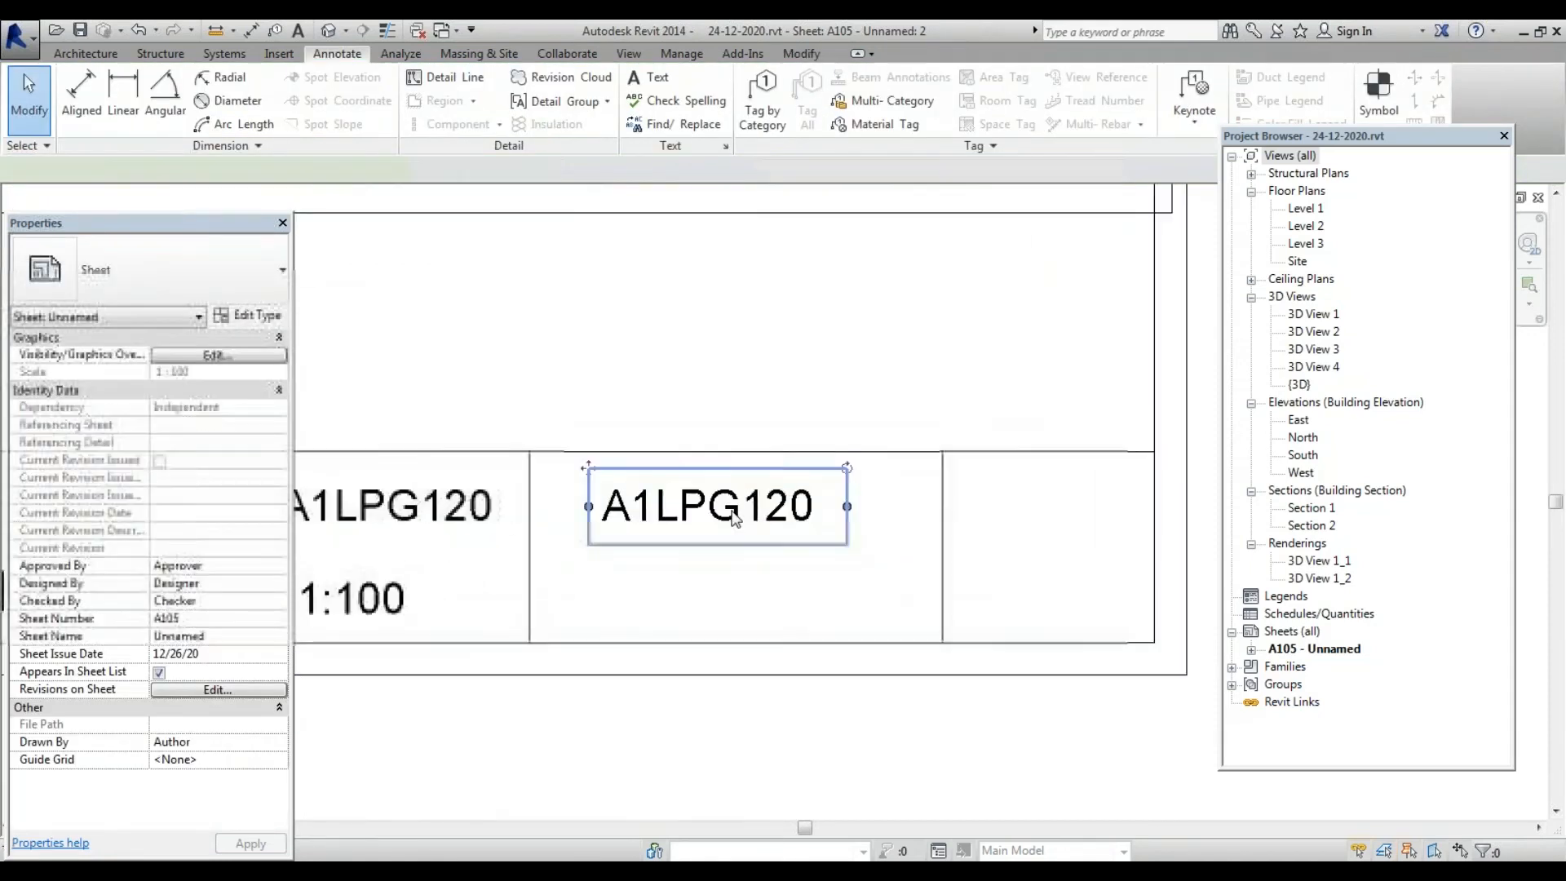
# Replace the copy's text with 'Revit Project' and widen the note to fit one line
pyautogui.doubleClick(705, 505)
pyautogui.moveTo(811, 509); pyautogui.dragTo(451, 526)
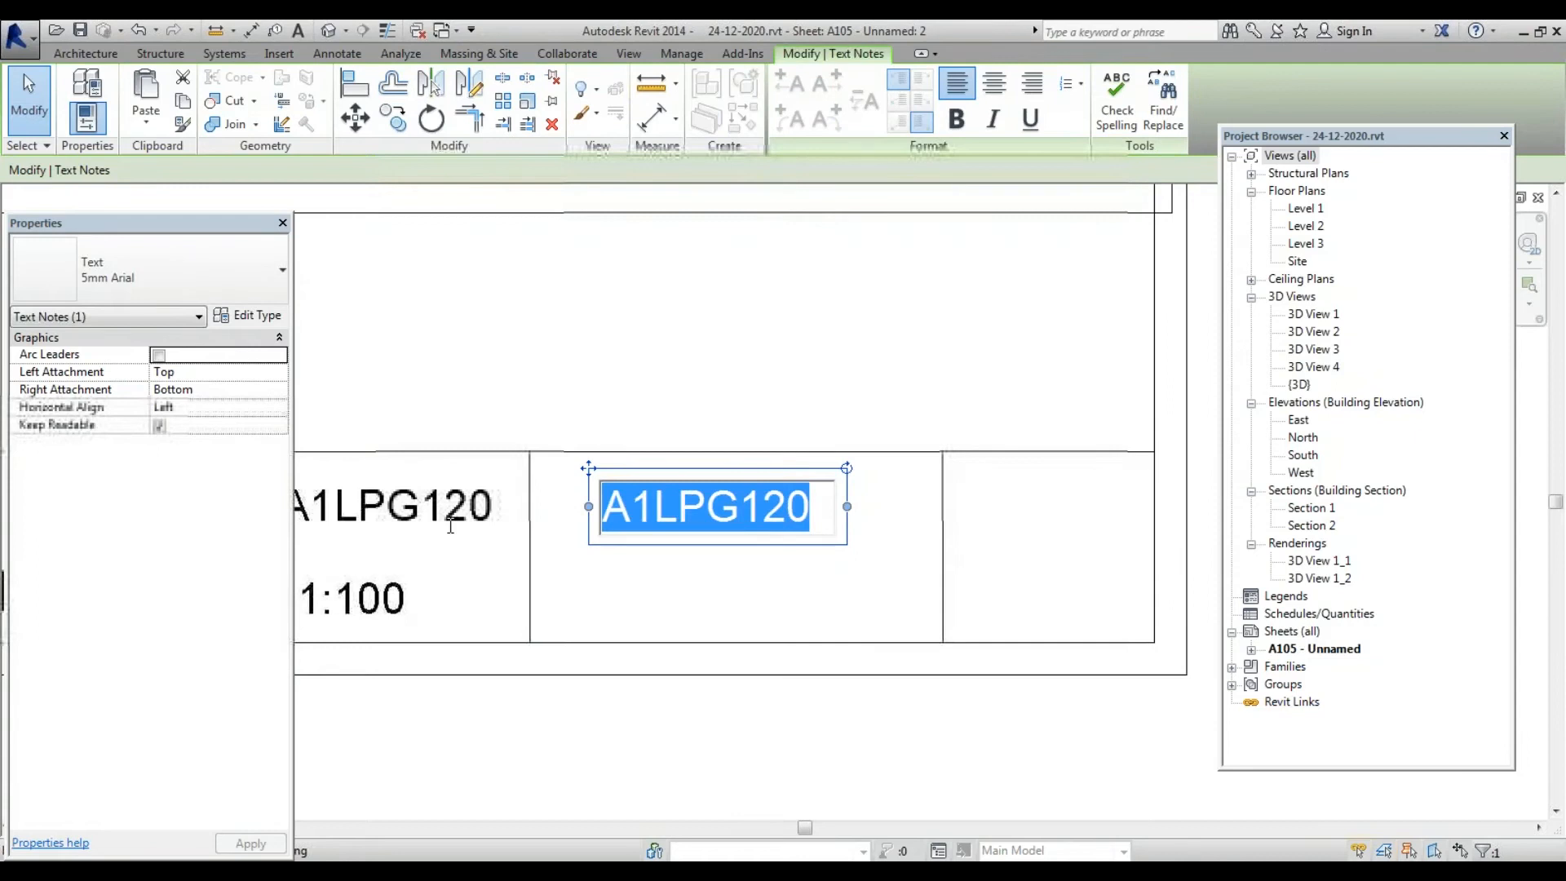
pyautogui.press('Delete')
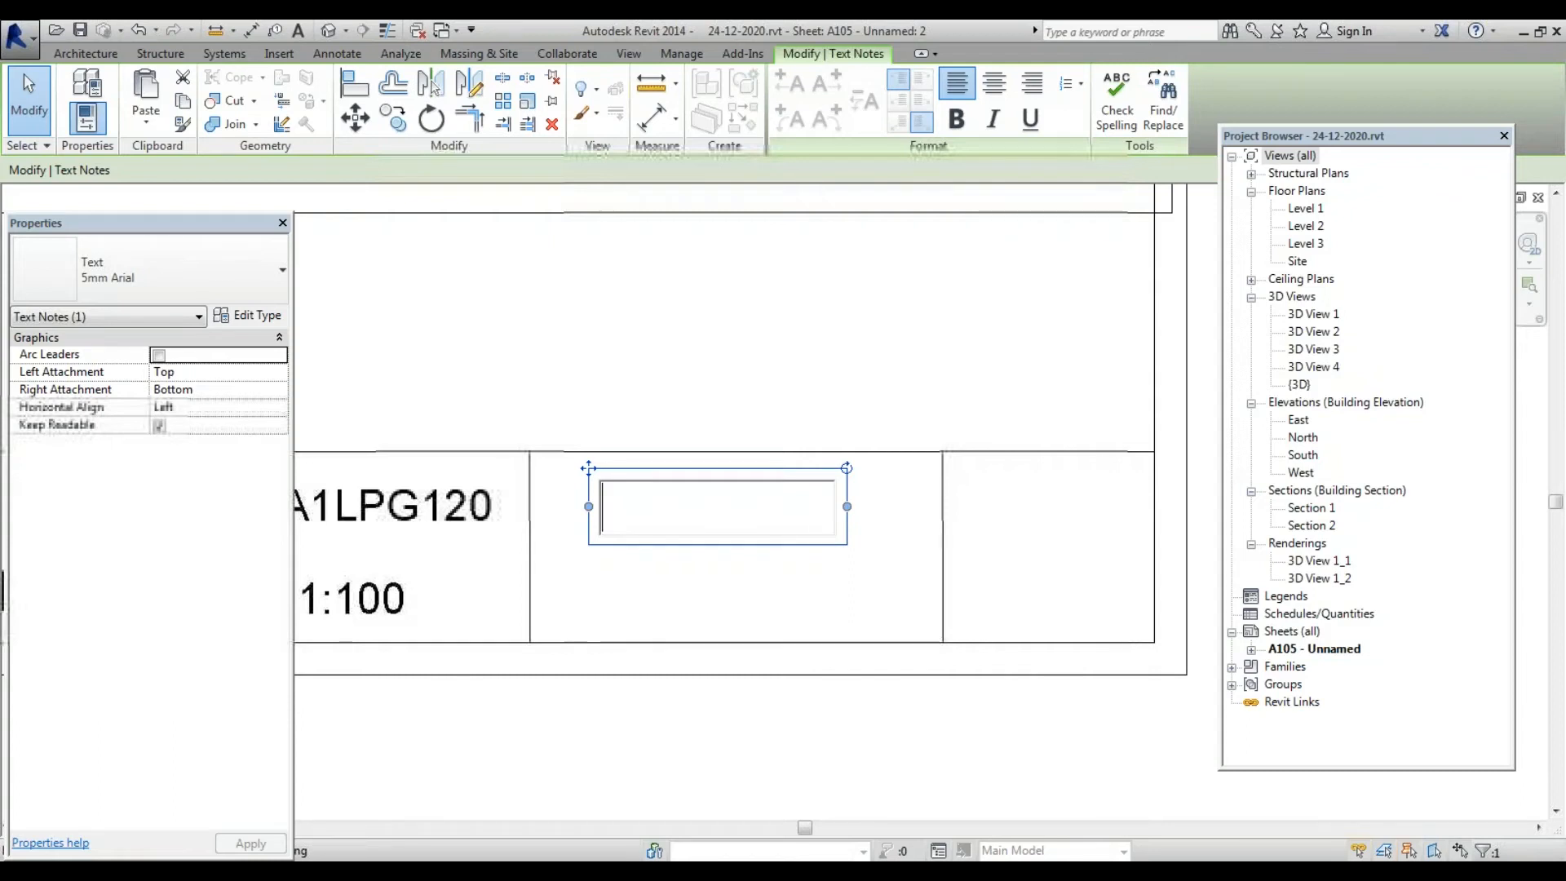
pyautogui.write('rEVIT')
pyautogui.press('BackSpace')
pyautogui.press('BackSpace')
pyautogui.press('BackSpace')
pyautogui.press('BackSpace')
pyautogui.press('BackSpace')
pyautogui.write('Revit')
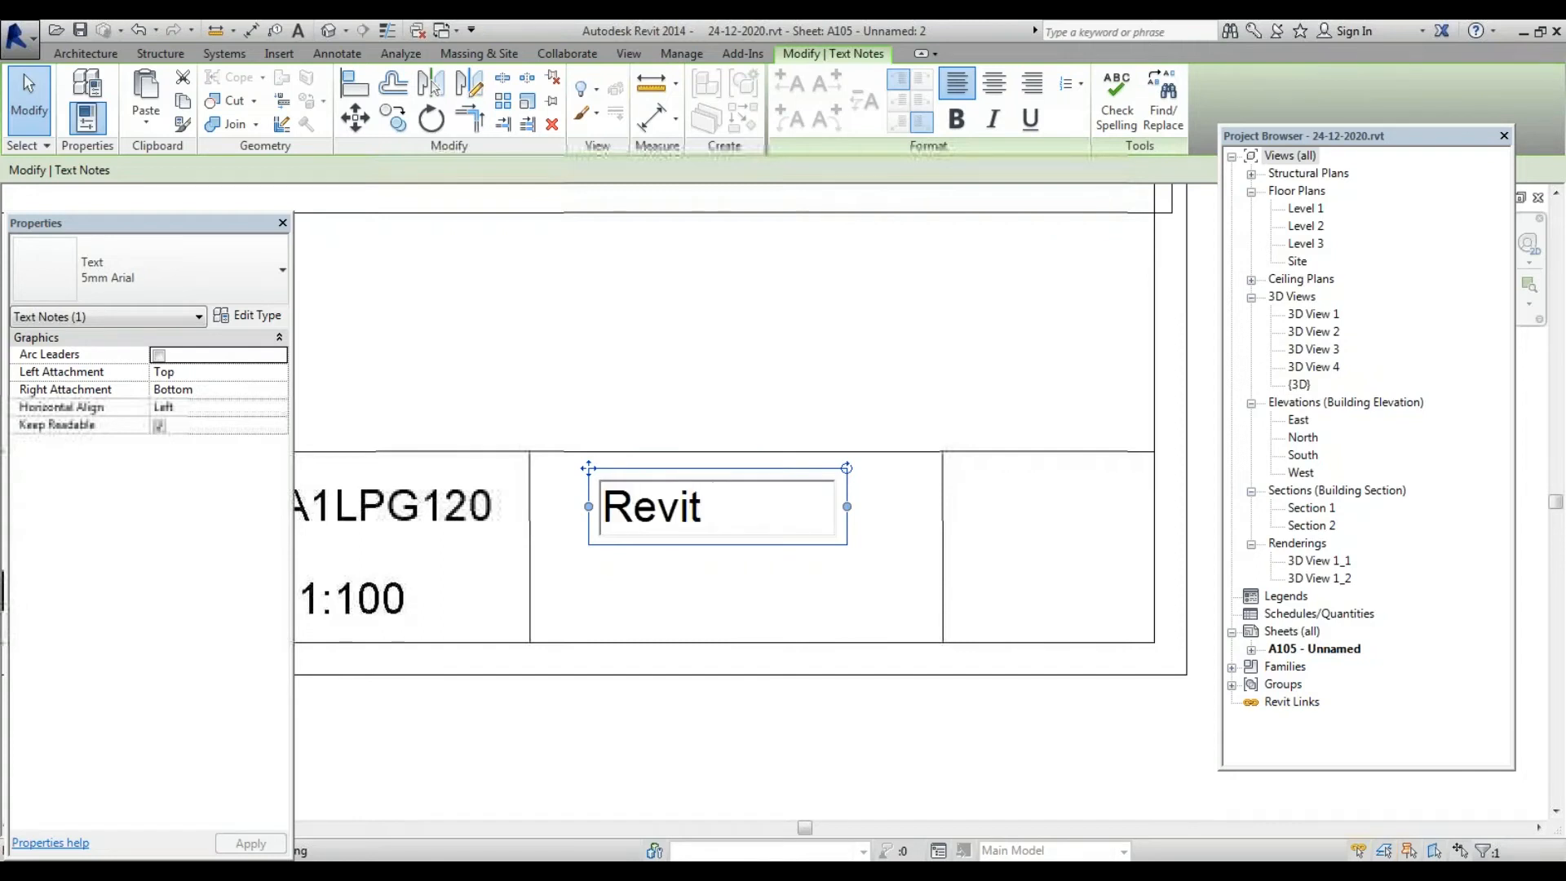
pyautogui.write(' Project')
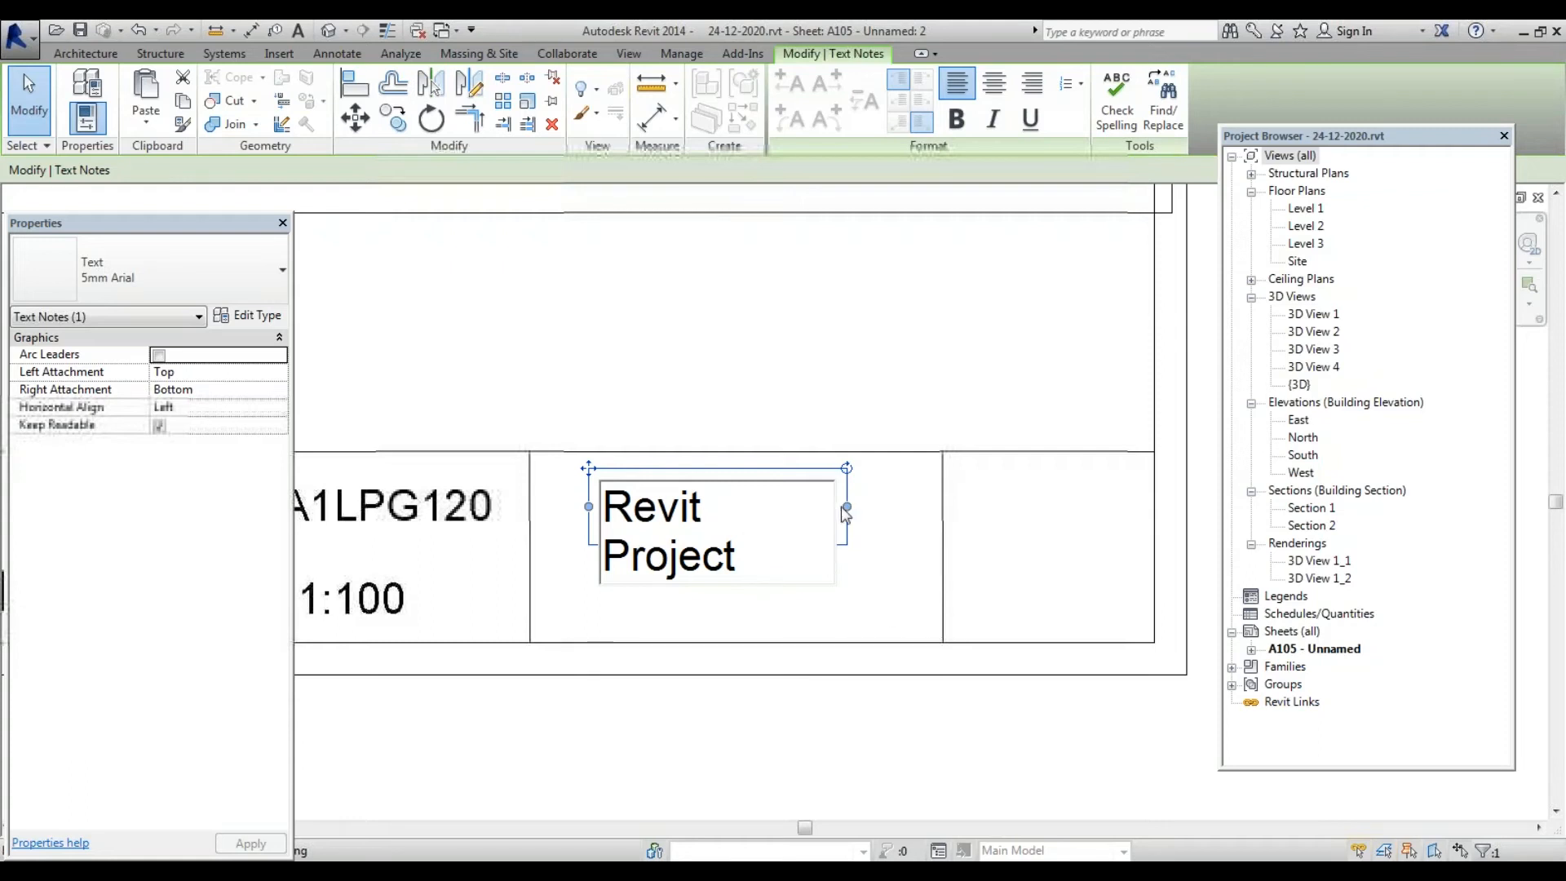
pyautogui.click(849, 512)
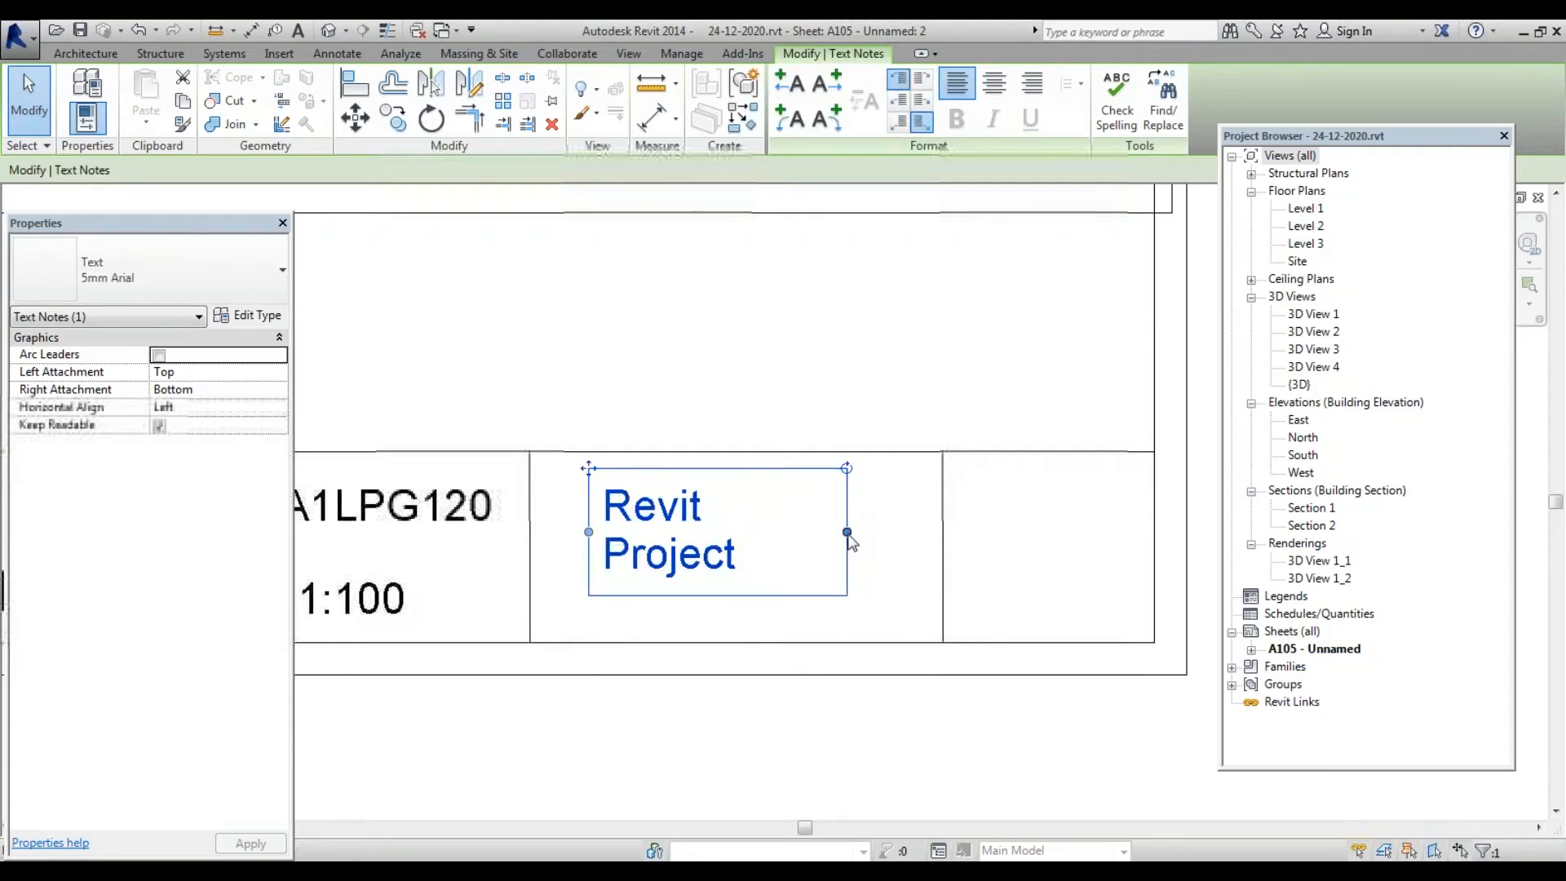
pyautogui.moveTo(846, 532); pyautogui.dragTo(906, 530)
pyautogui.scroll(-2, 831, 542)
pyautogui.scroll(2, 722, 563)
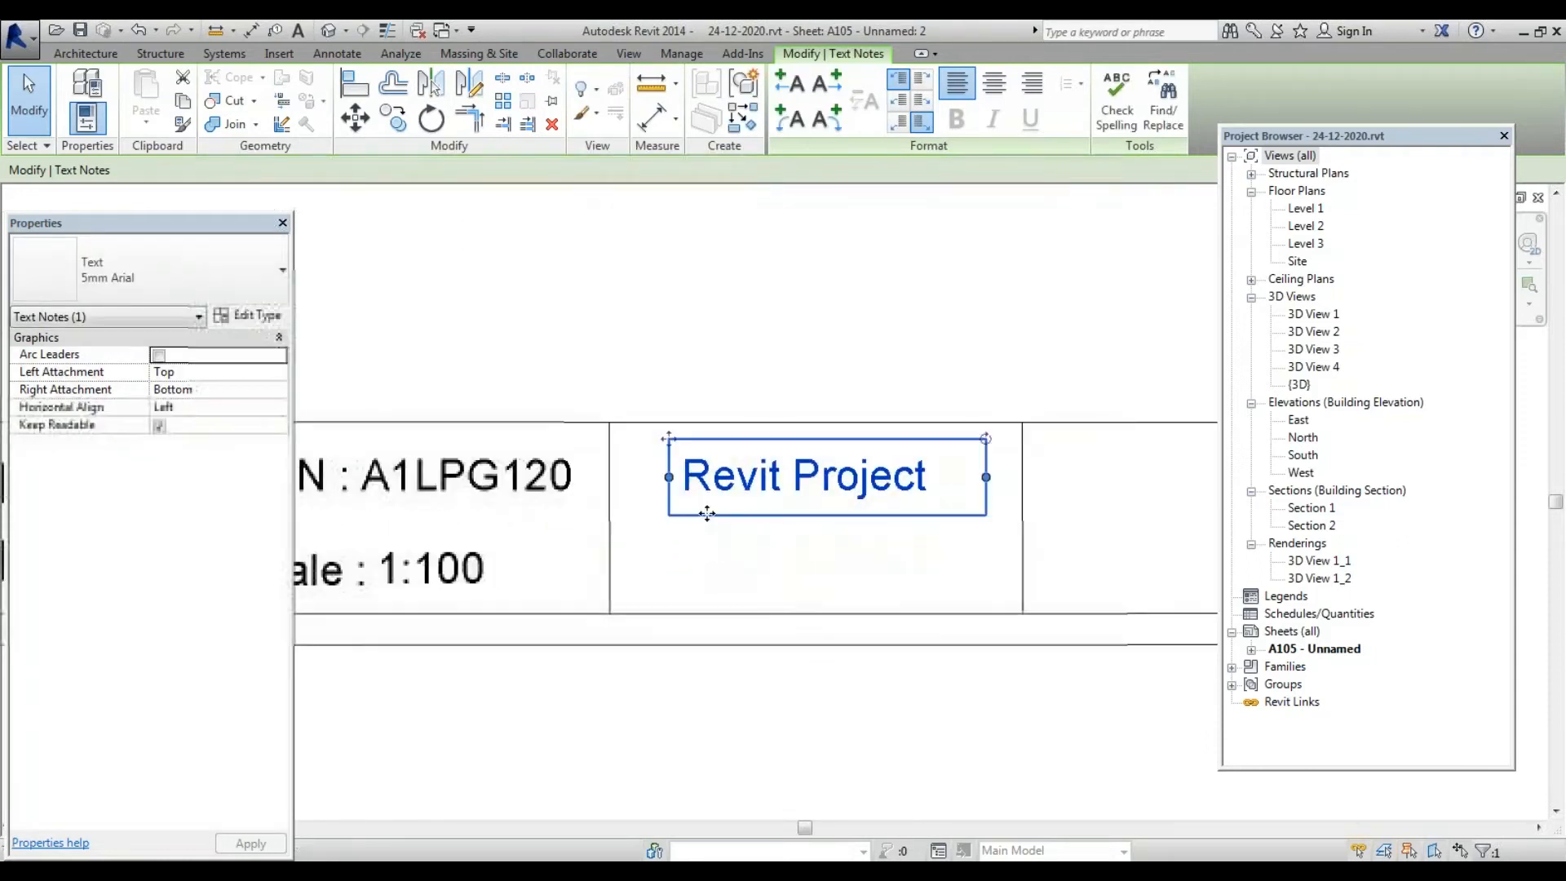
# Copy the Revit Project note directly below and retype its text as 'Ground Floor'
pyautogui.click(393, 118)
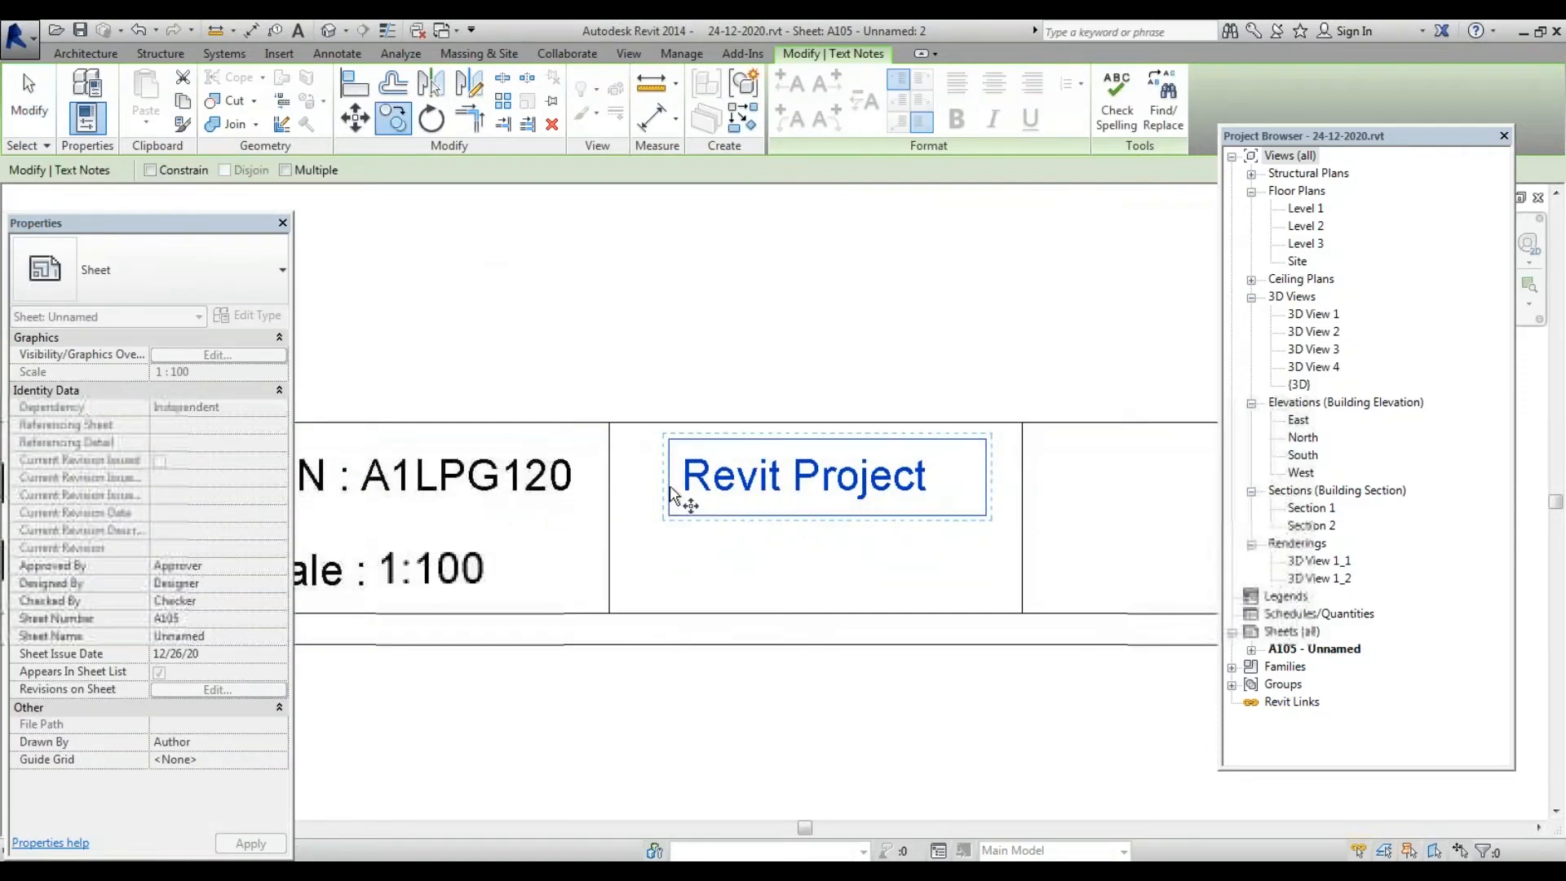
pyautogui.click(670, 492)
pyautogui.click(669, 575)
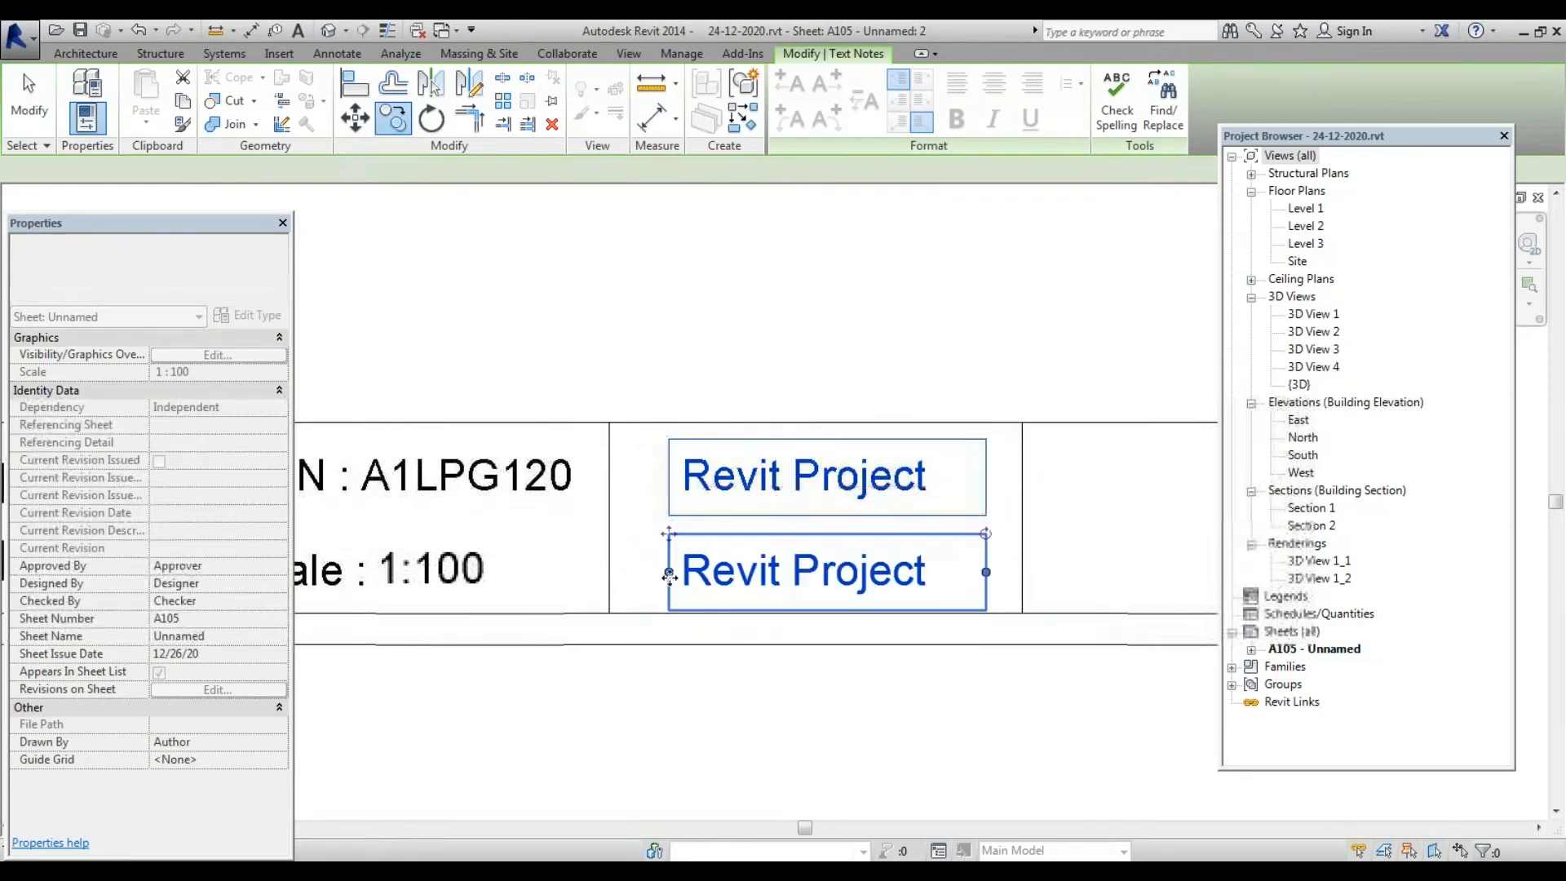
pyautogui.press('Escape')
pyautogui.doubleClick(923, 589)
pyautogui.moveTo(935, 577); pyautogui.dragTo(618, 577)
pyautogui.write('Groun')
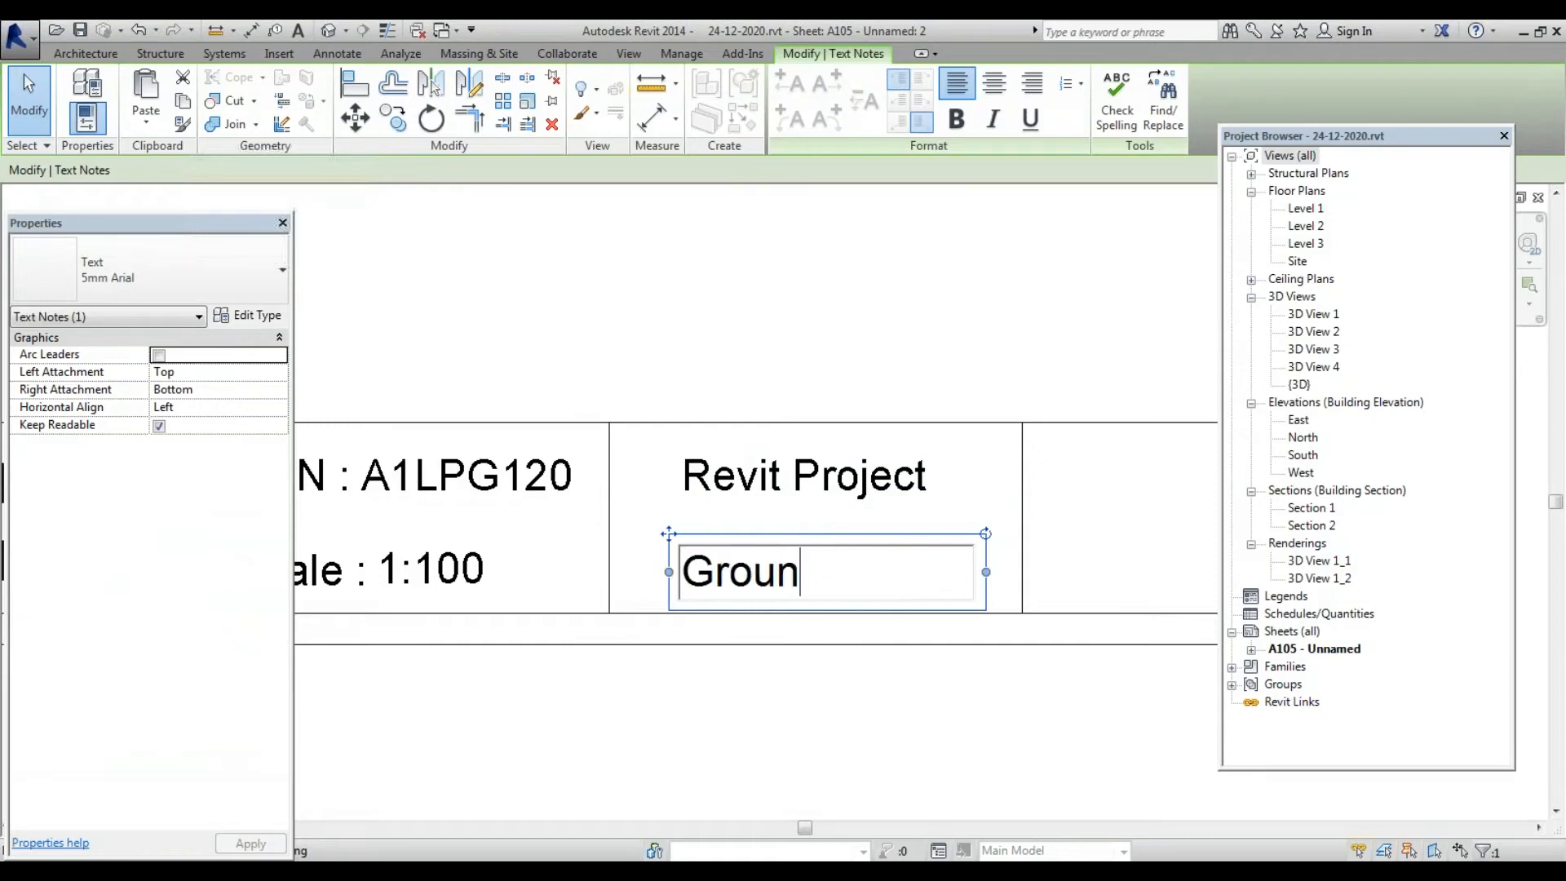
pyautogui.write('d Floor')
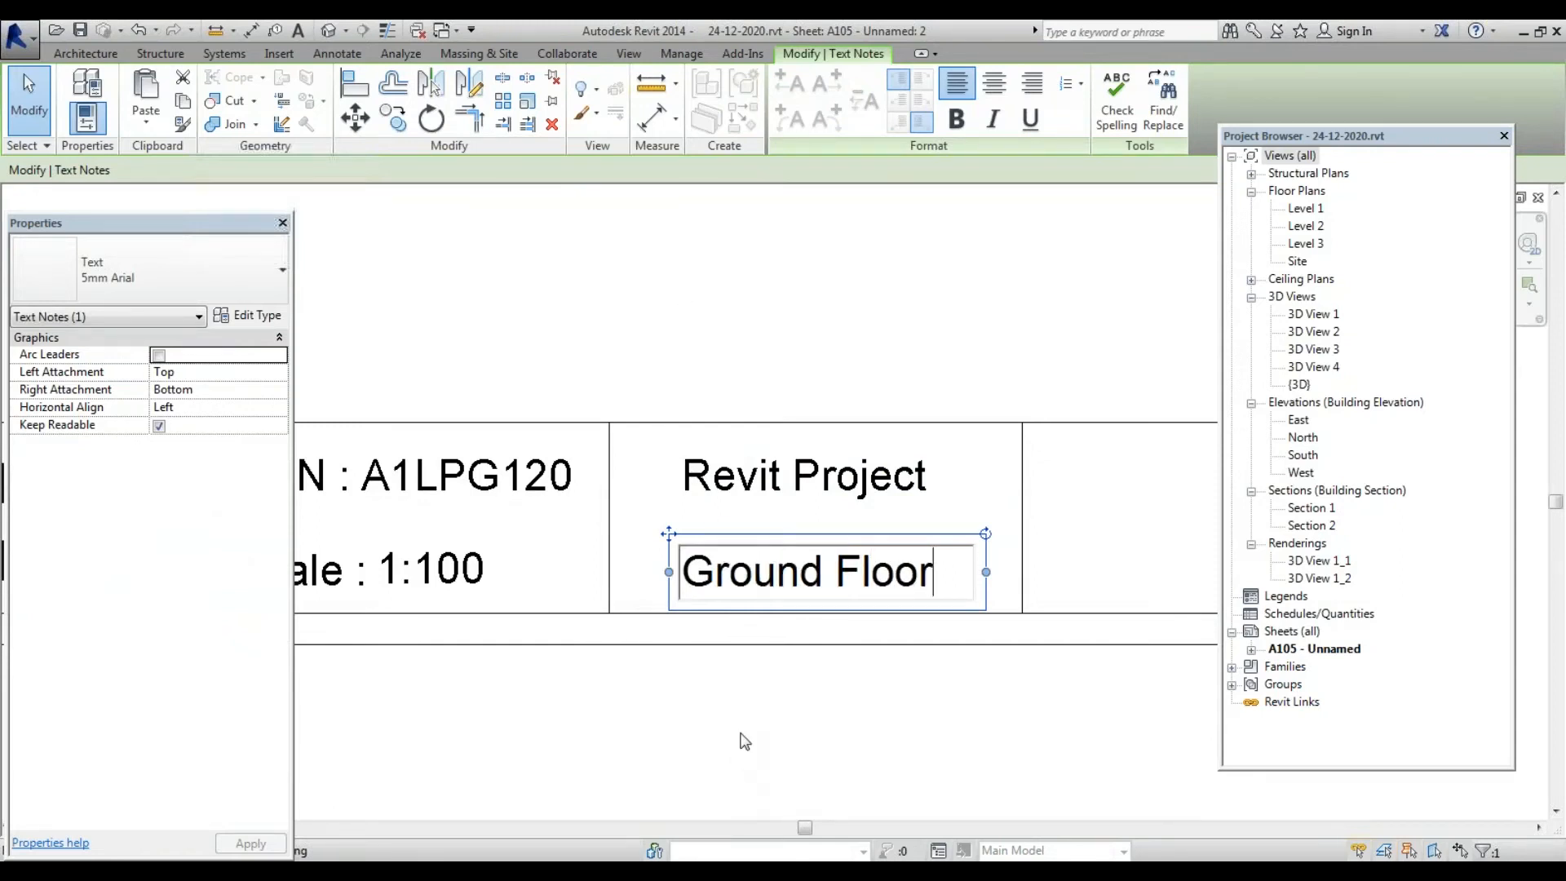
pyautogui.click(744, 740)
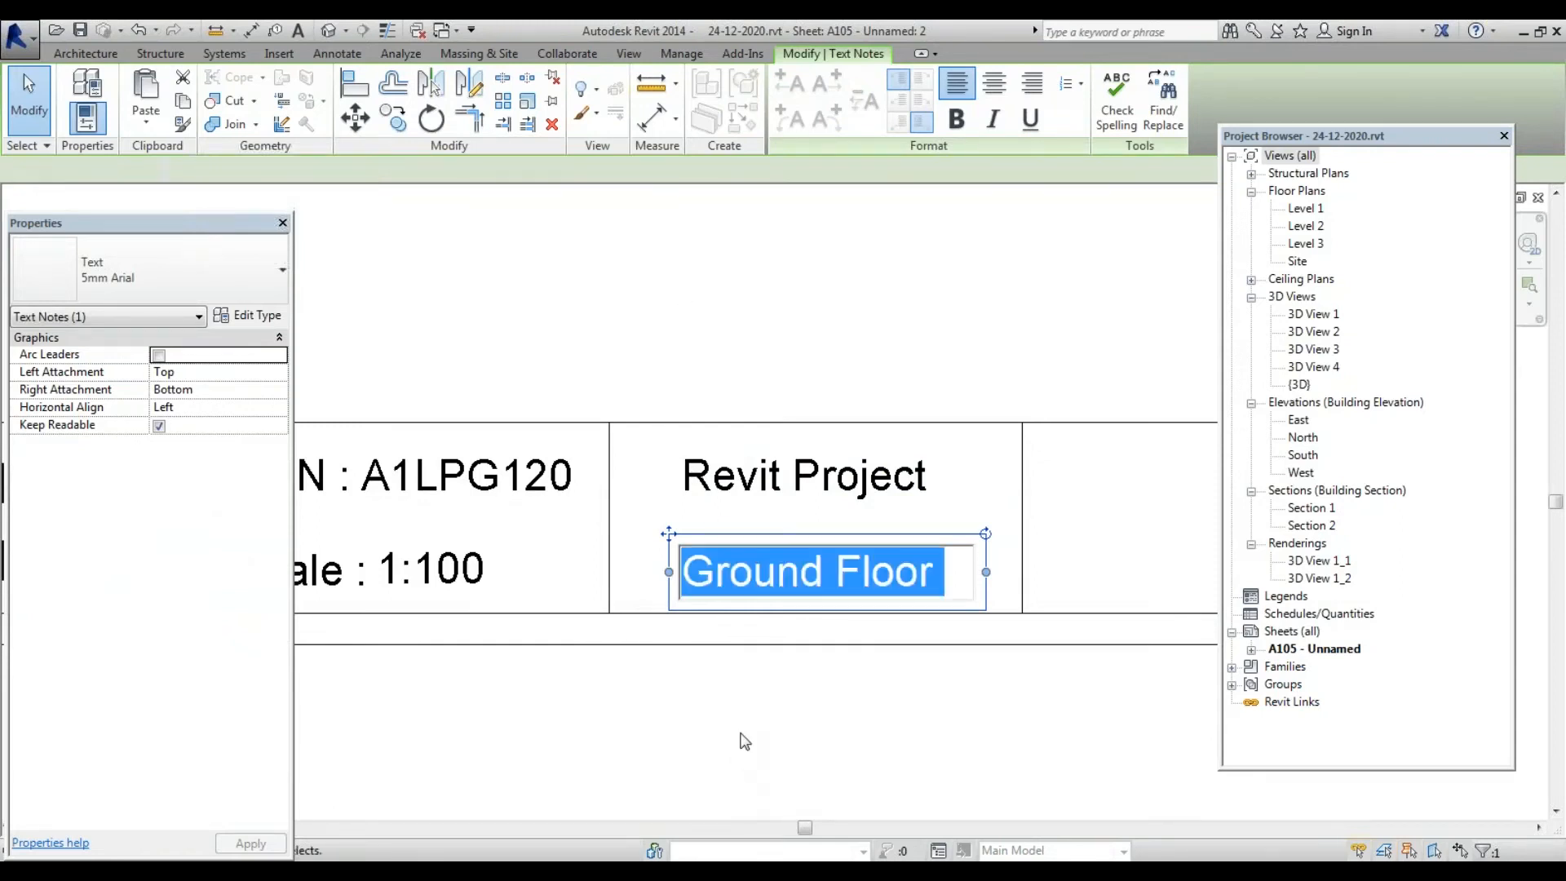
# Check the Ground Floor note's placement under Revit Project and deselect it
pyautogui.scroll(-3, 650, 625)
pyautogui.click(688, 727)
pyautogui.scroll(3, 653, 624)
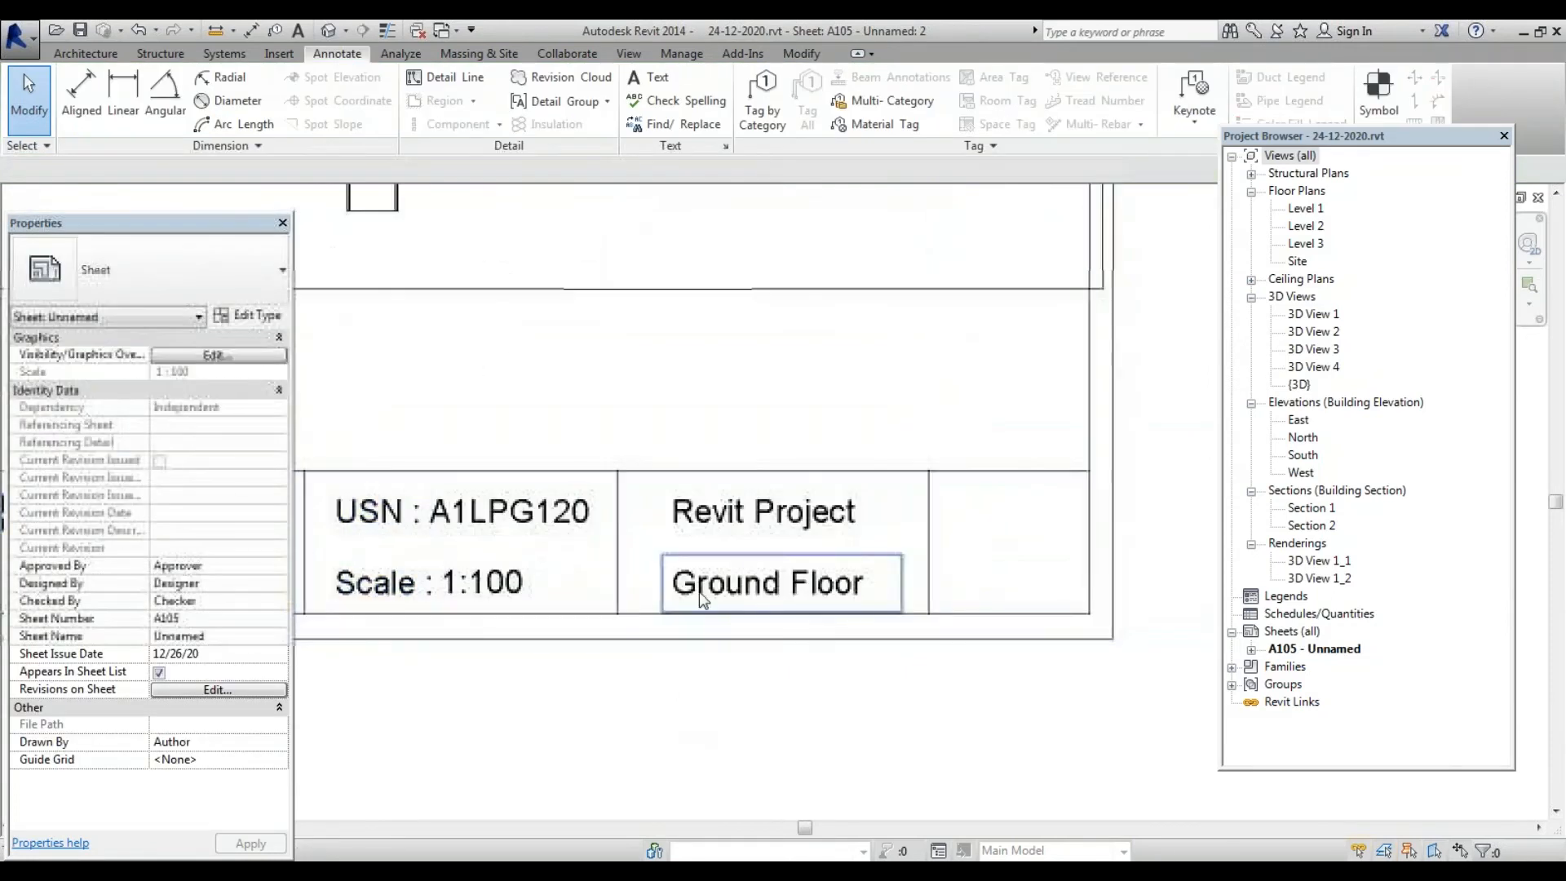
pyautogui.click(698, 590)
pyautogui.scroll(-3, 698, 590)
pyautogui.scroll(3, 899, 520)
pyautogui.click(776, 489)
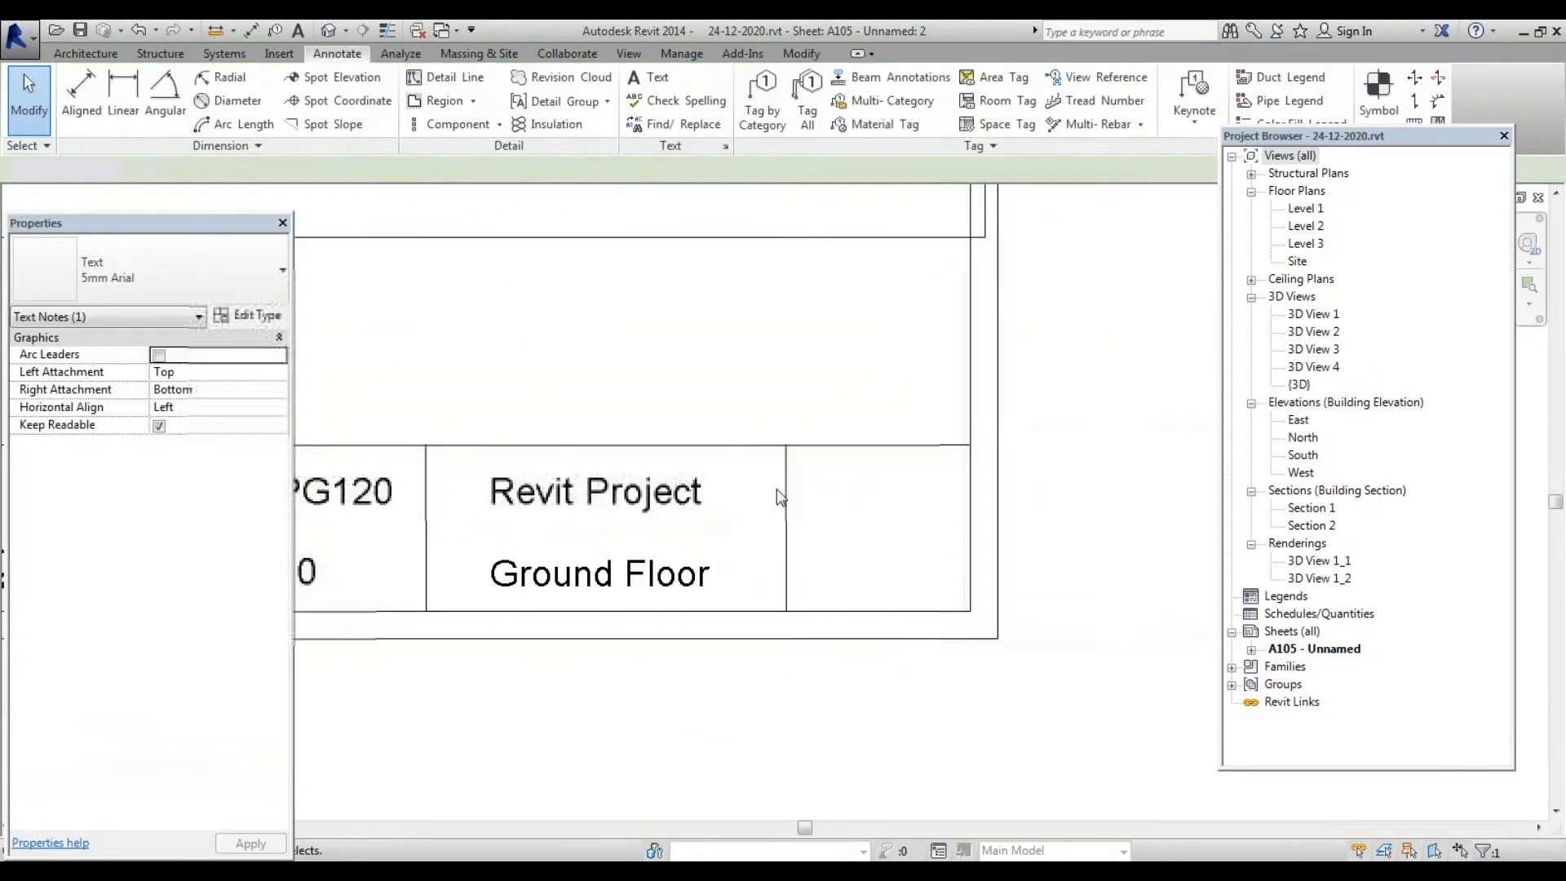
pyautogui.scroll(-3, 807, 521)
# Draw a detail-line circle in the empty right cell of the title block
pyautogui.scroll(3, 842, 549)
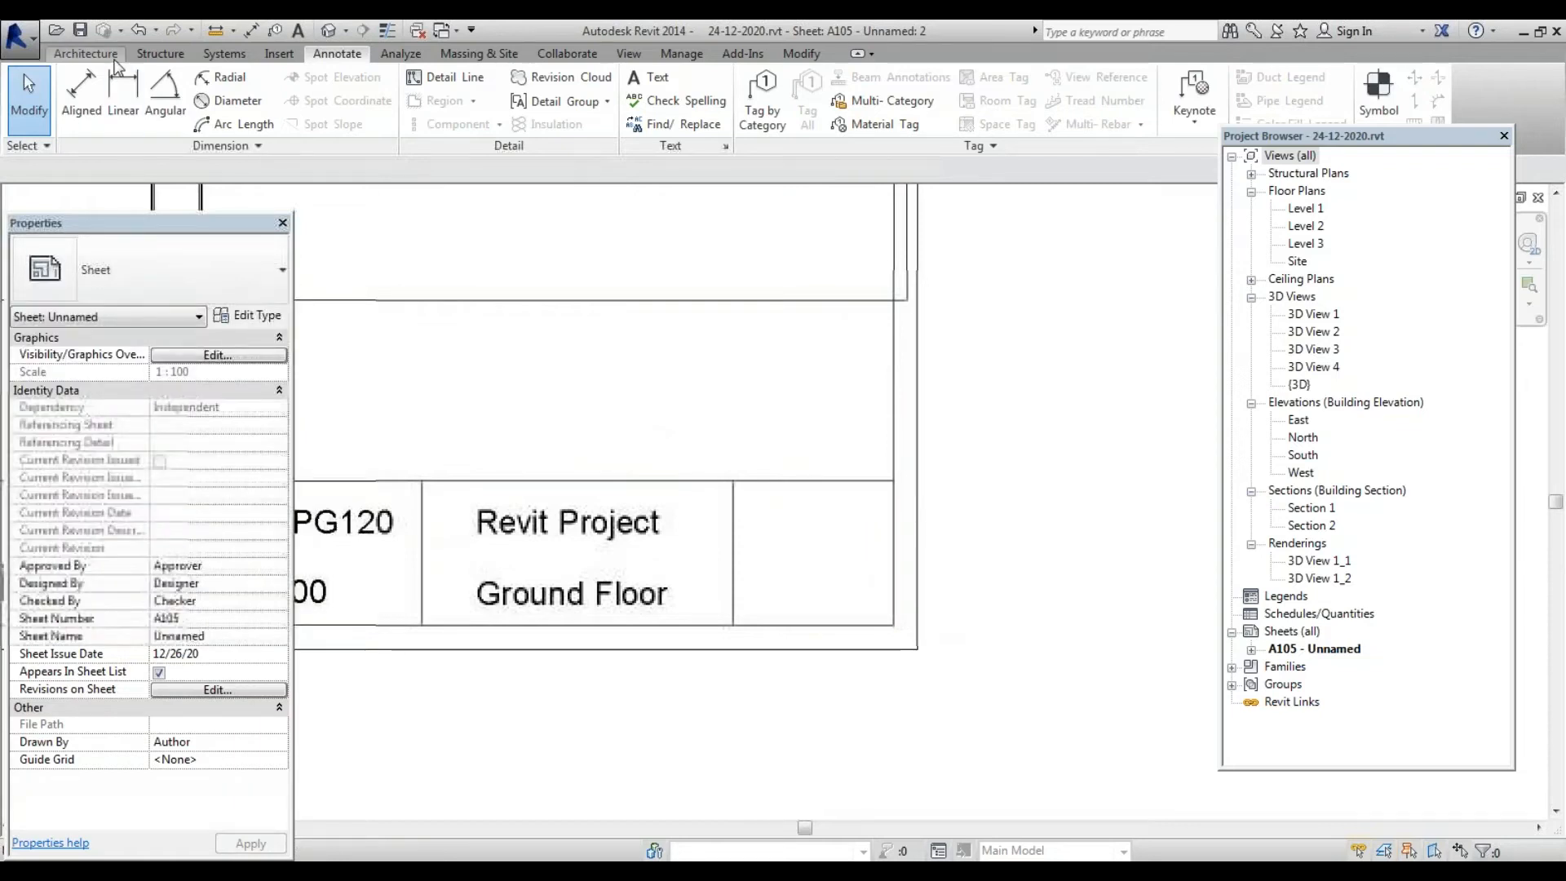
pyautogui.click(86, 53)
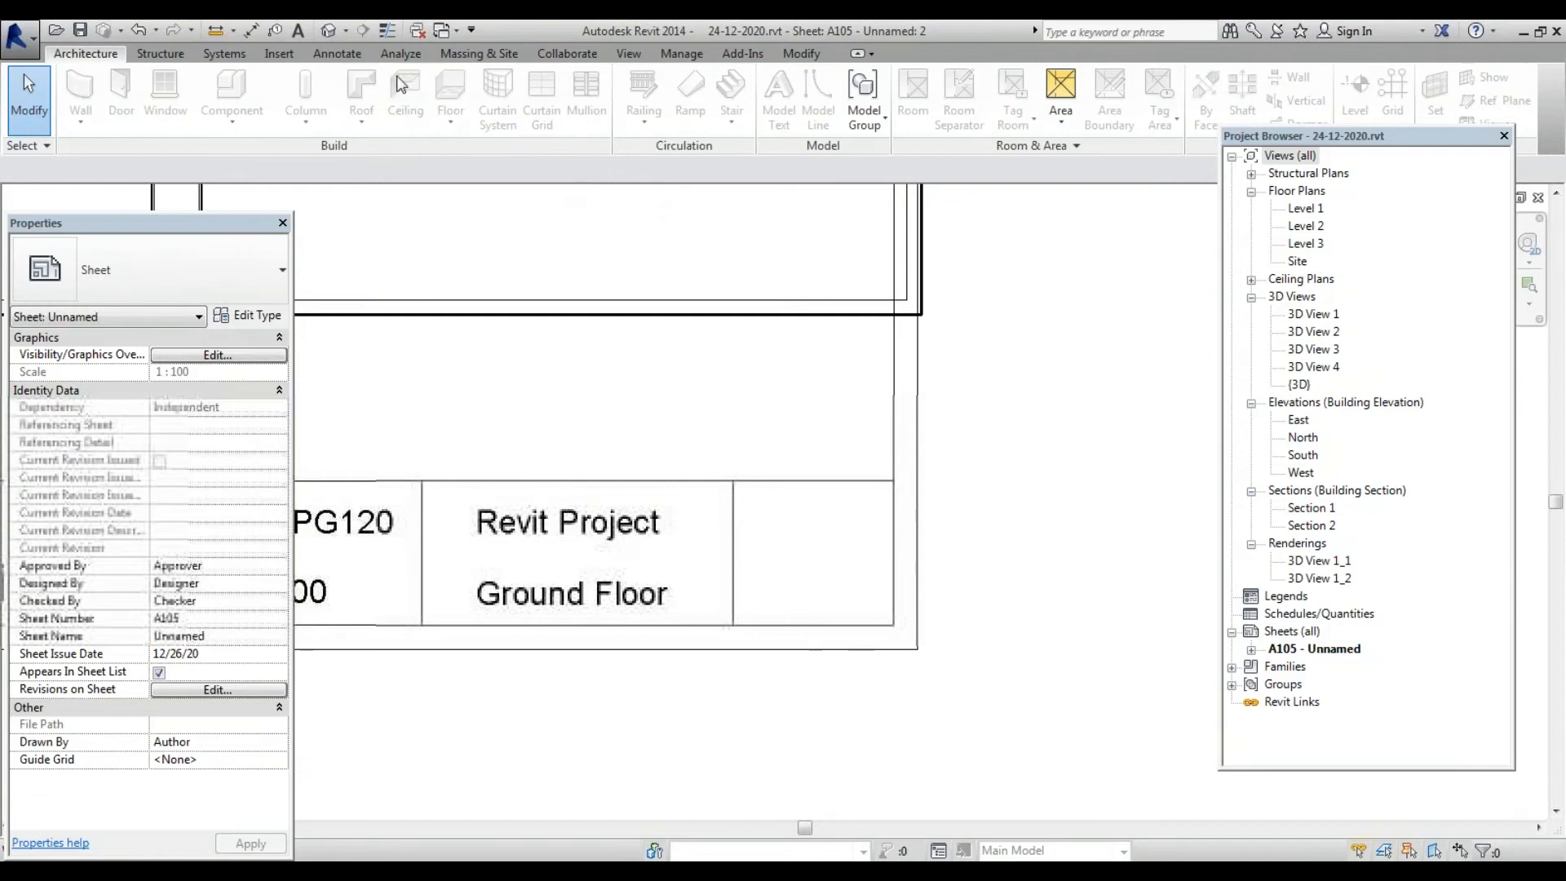
pyautogui.click(336, 55)
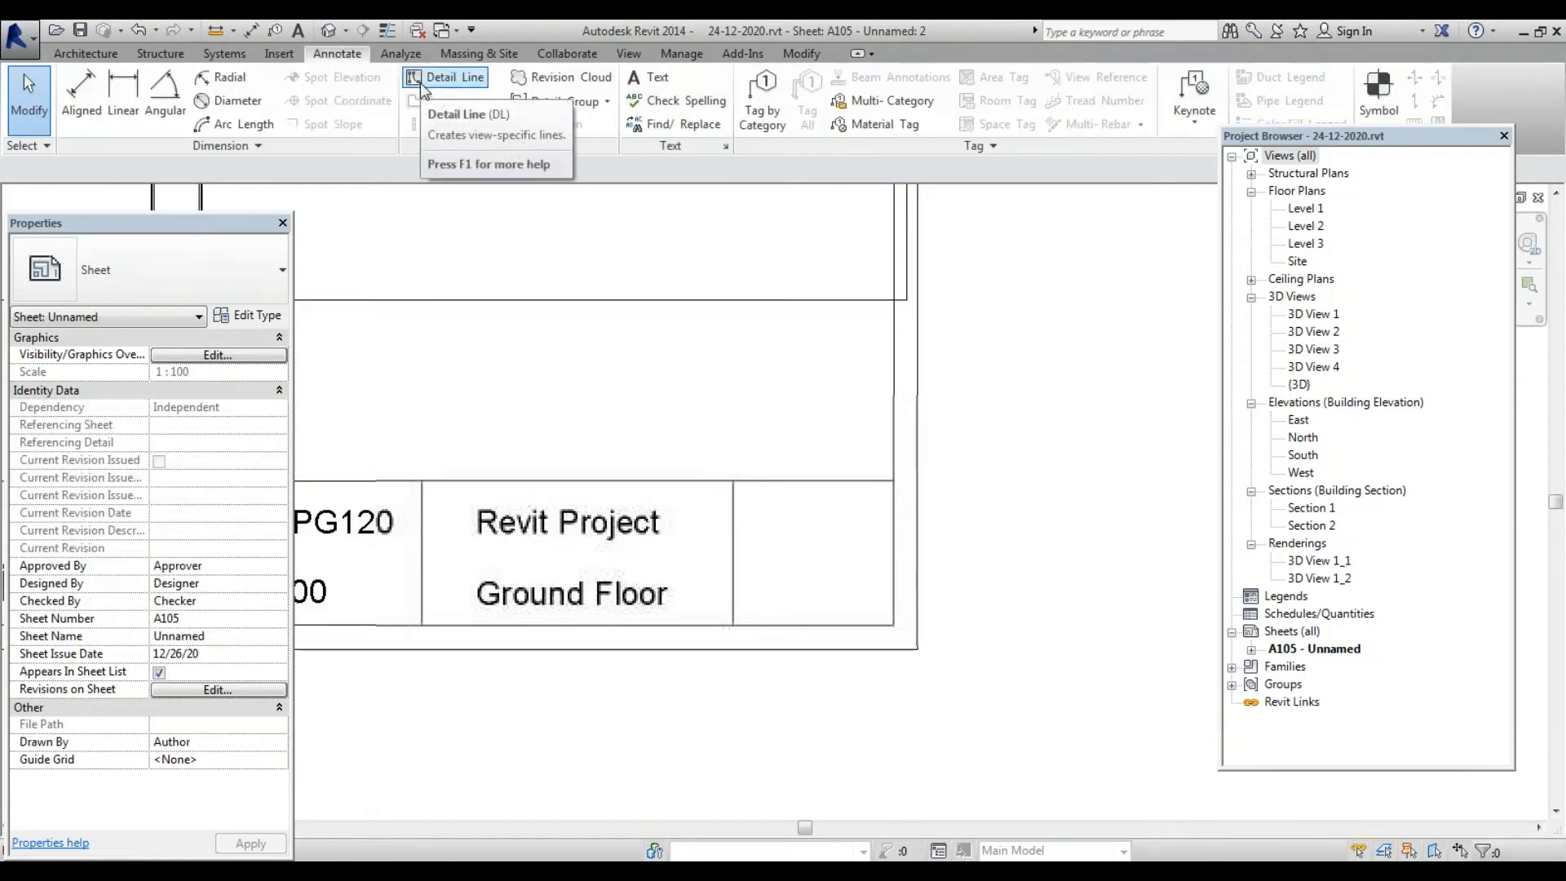
pyautogui.click(421, 84)
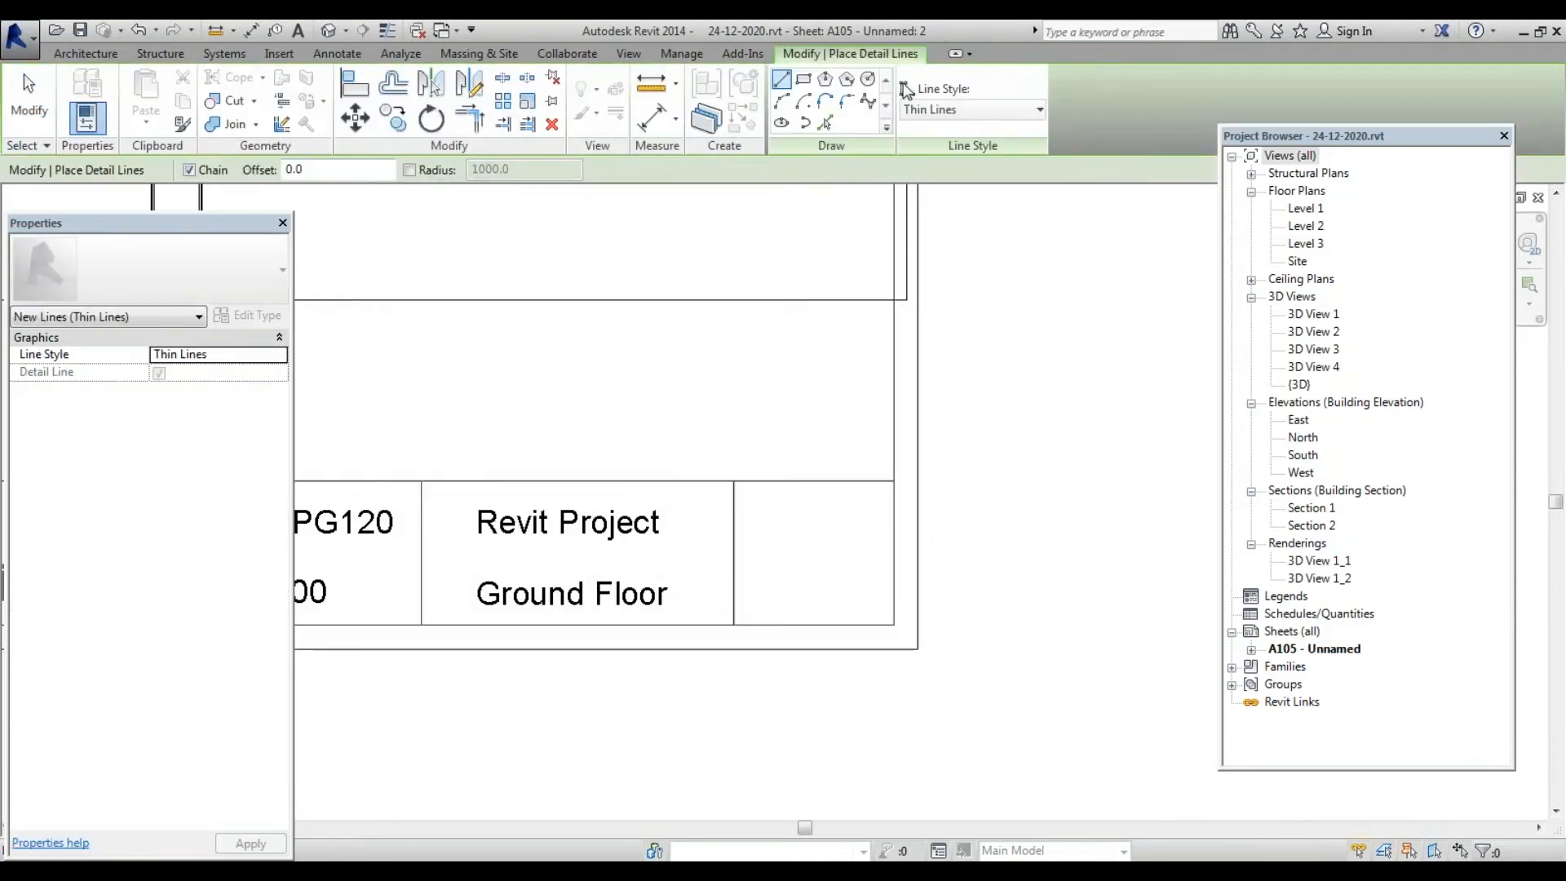
pyautogui.click(876, 82)
pyautogui.scroll(3, 849, 559)
pyautogui.click(826, 525)
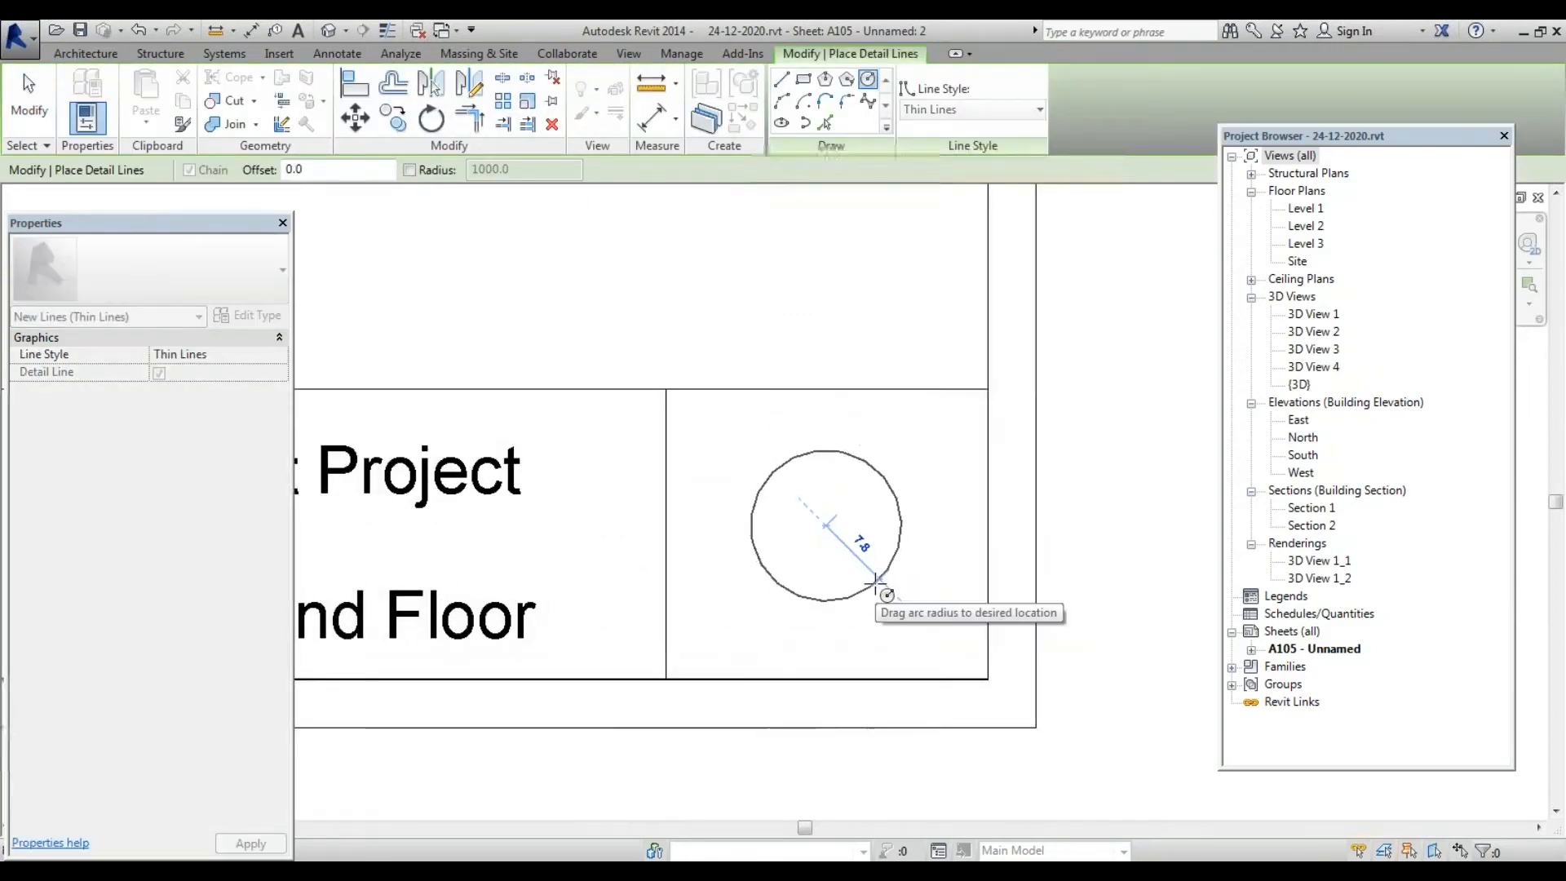
pyautogui.click(875, 581)
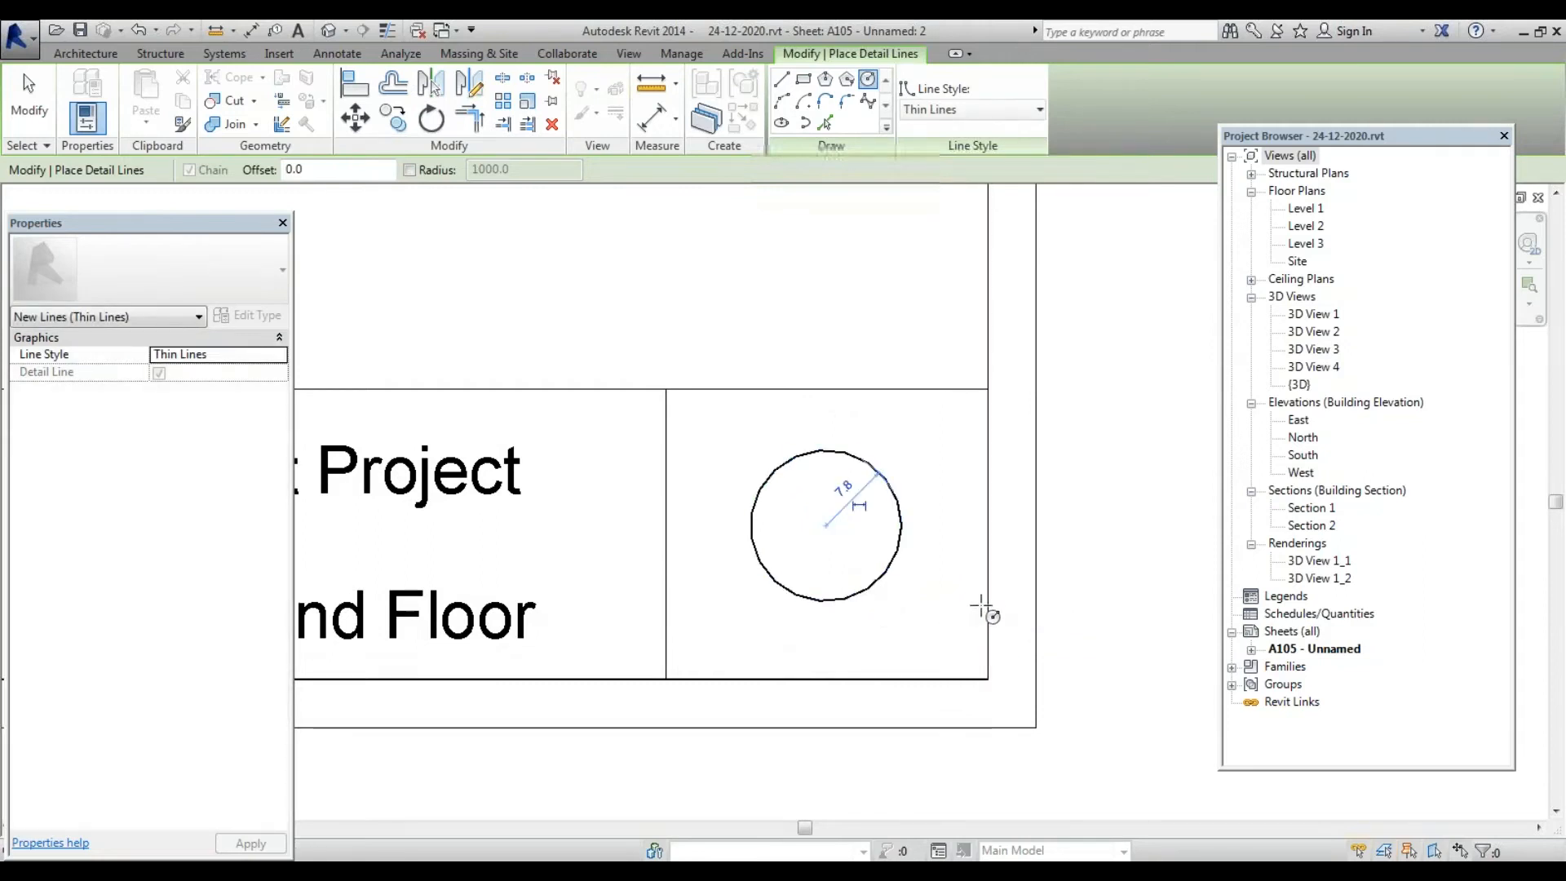
# Draw two straight detail-line chords meeting at the circle's top to form a peaked roof
pyautogui.click(780, 82)
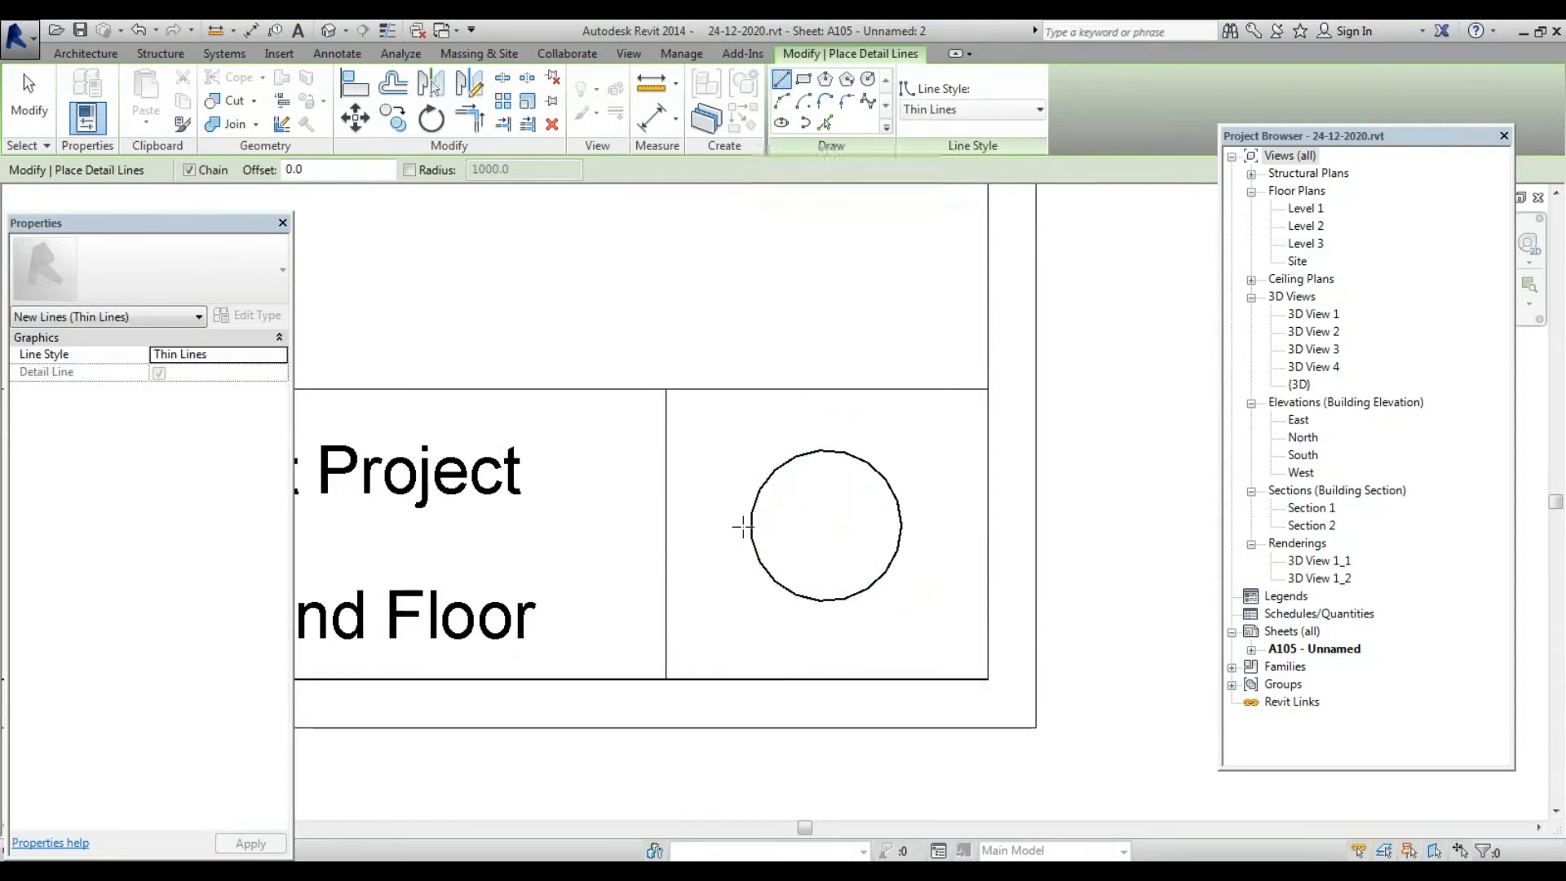
pyautogui.click(825, 450)
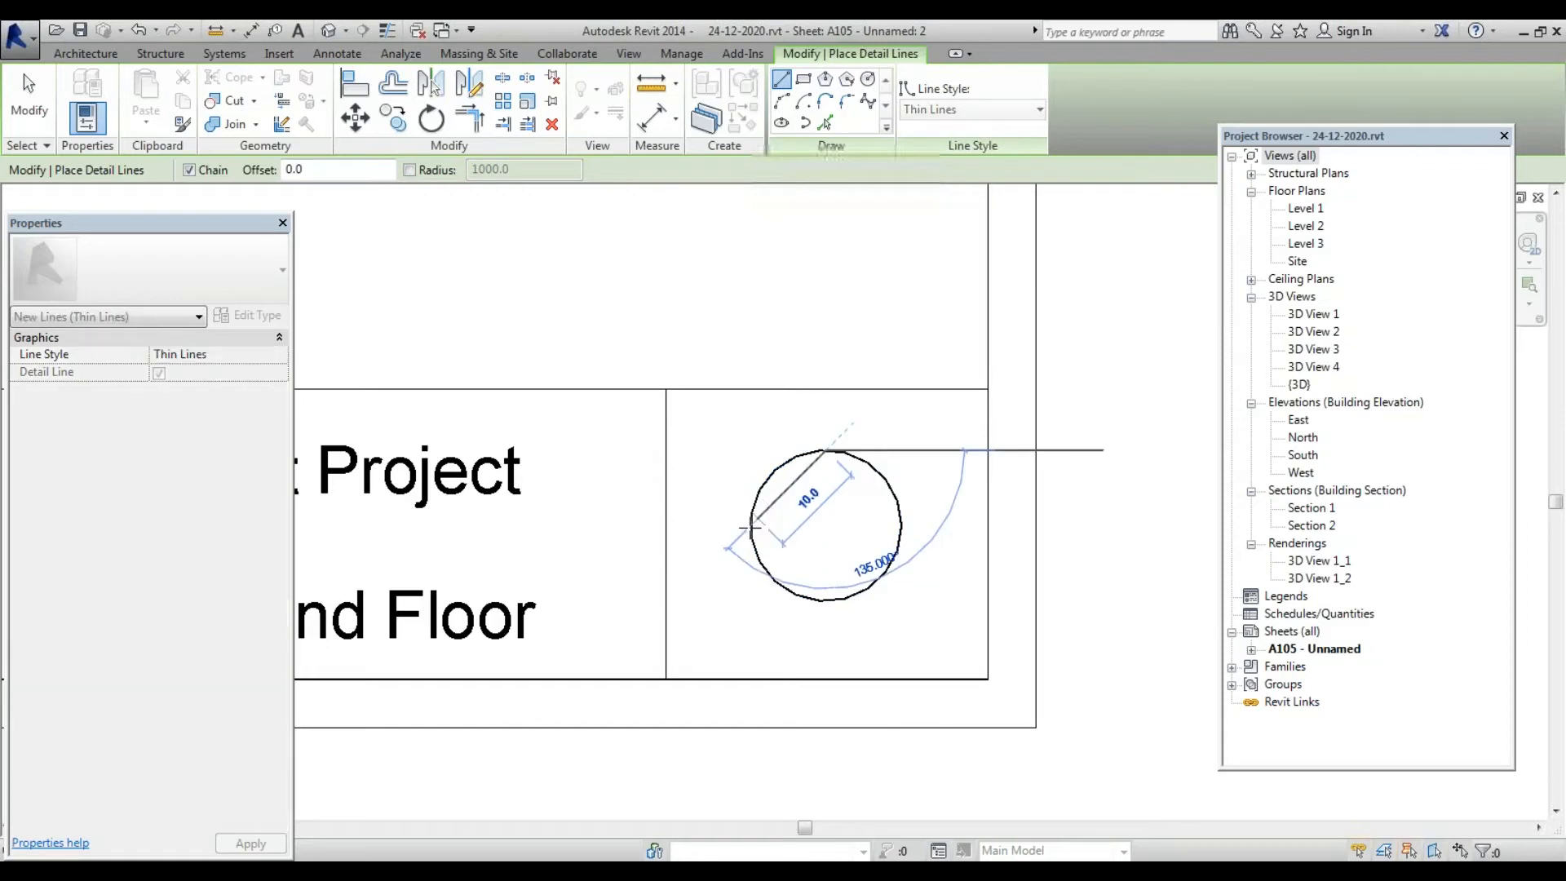
pyautogui.click(750, 526)
pyautogui.click(825, 450)
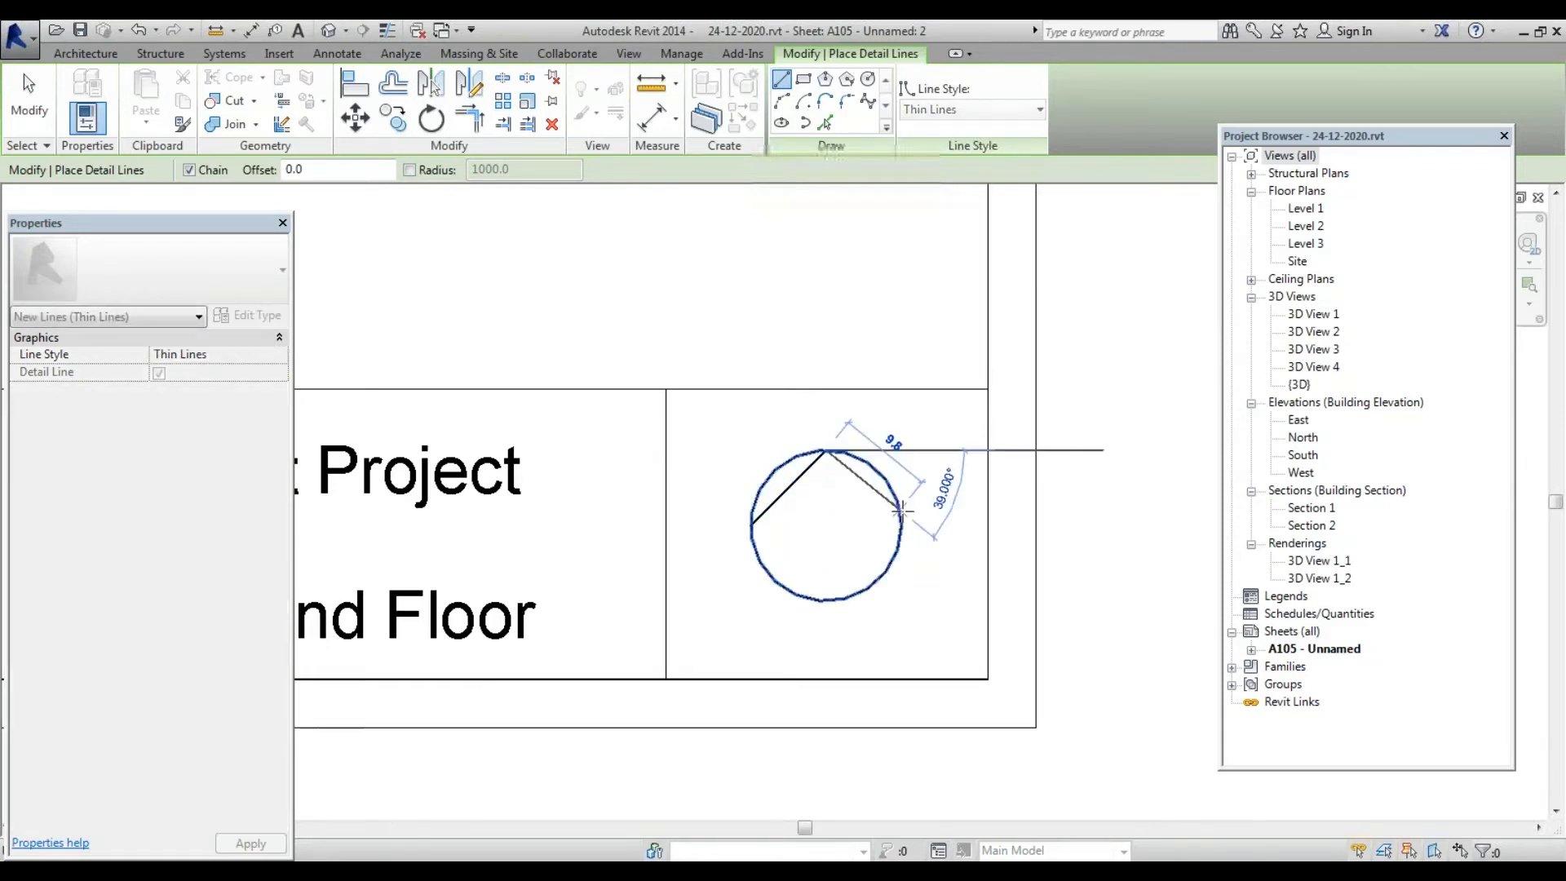
pyautogui.click(900, 523)
pyautogui.scroll(3, 897, 489)
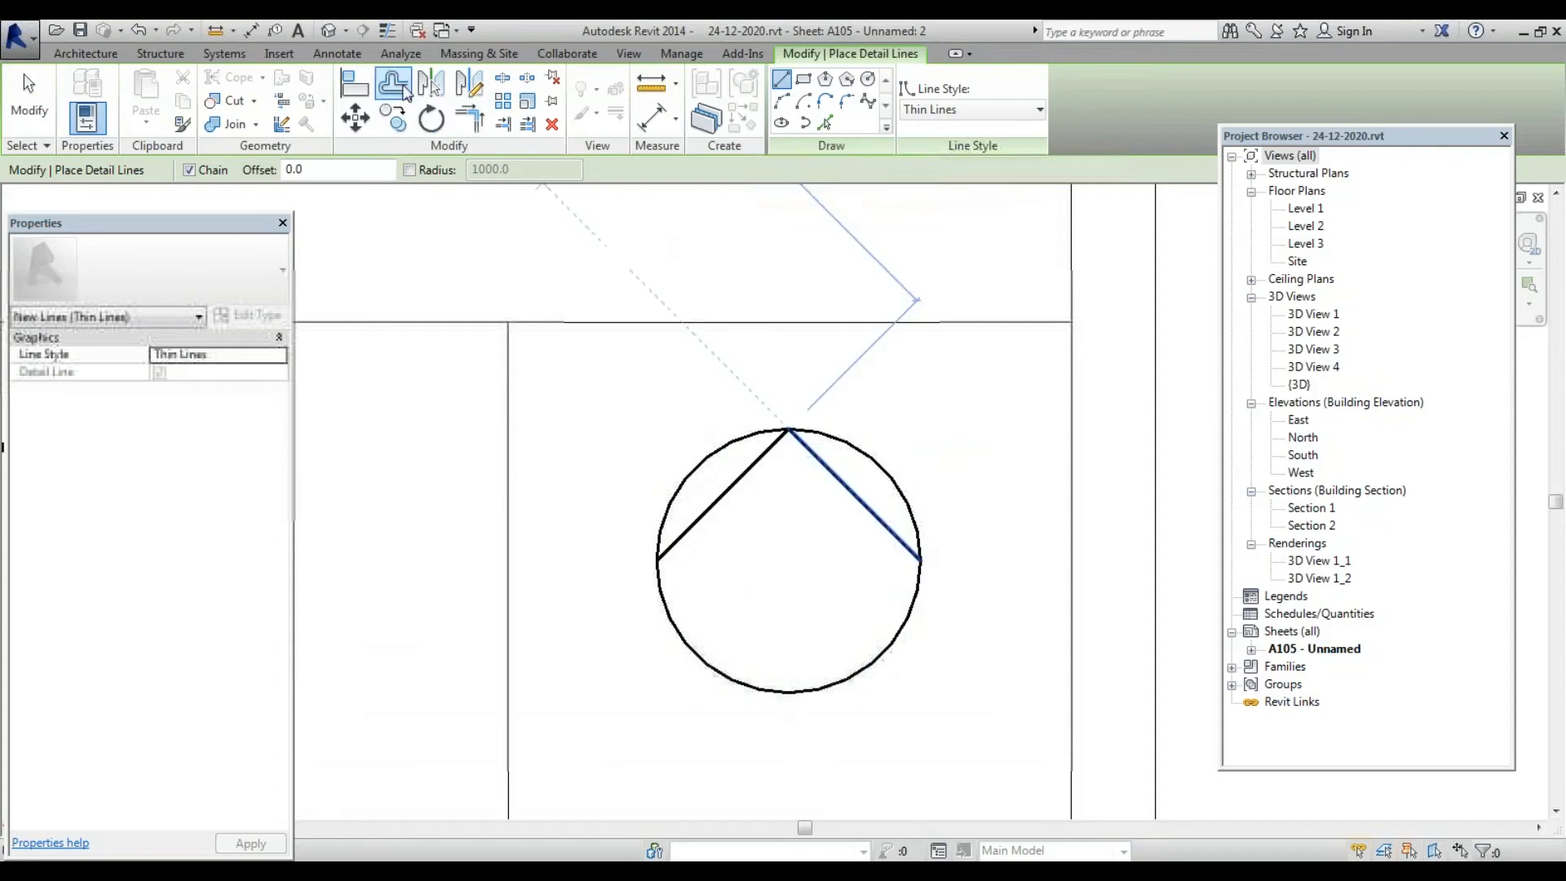
# Set the Offset tool's numerical distance to 5
pyautogui.click(404, 89)
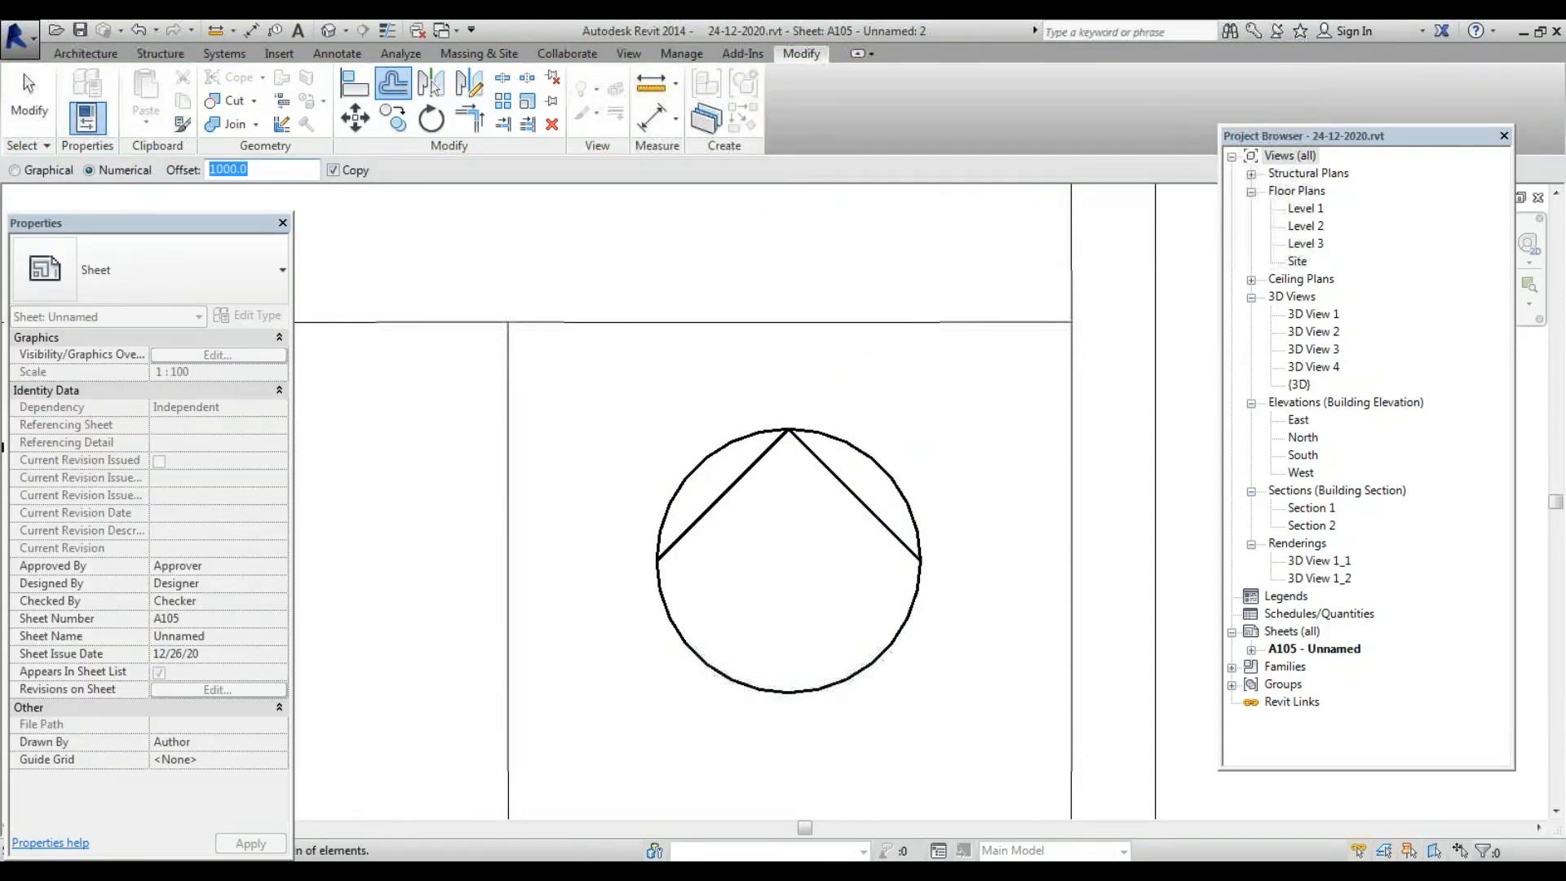
pyautogui.write('10')
pyautogui.press('Return')
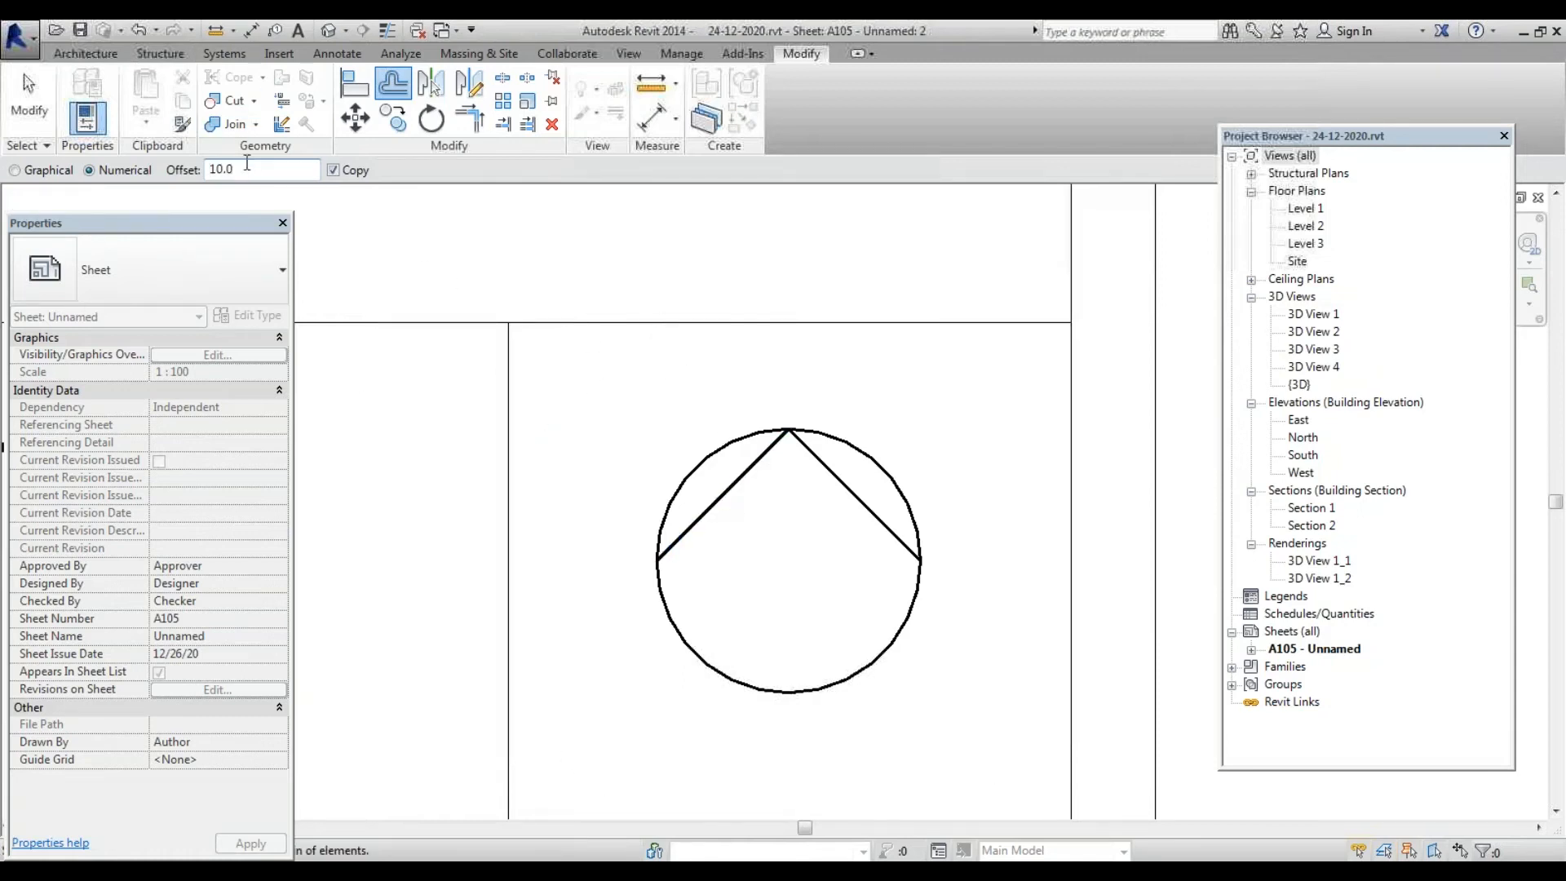
pyautogui.write('5')
pyautogui.press('Return')
# Draw a detail line from the circle's left point up to its top
pyautogui.click(330, 54)
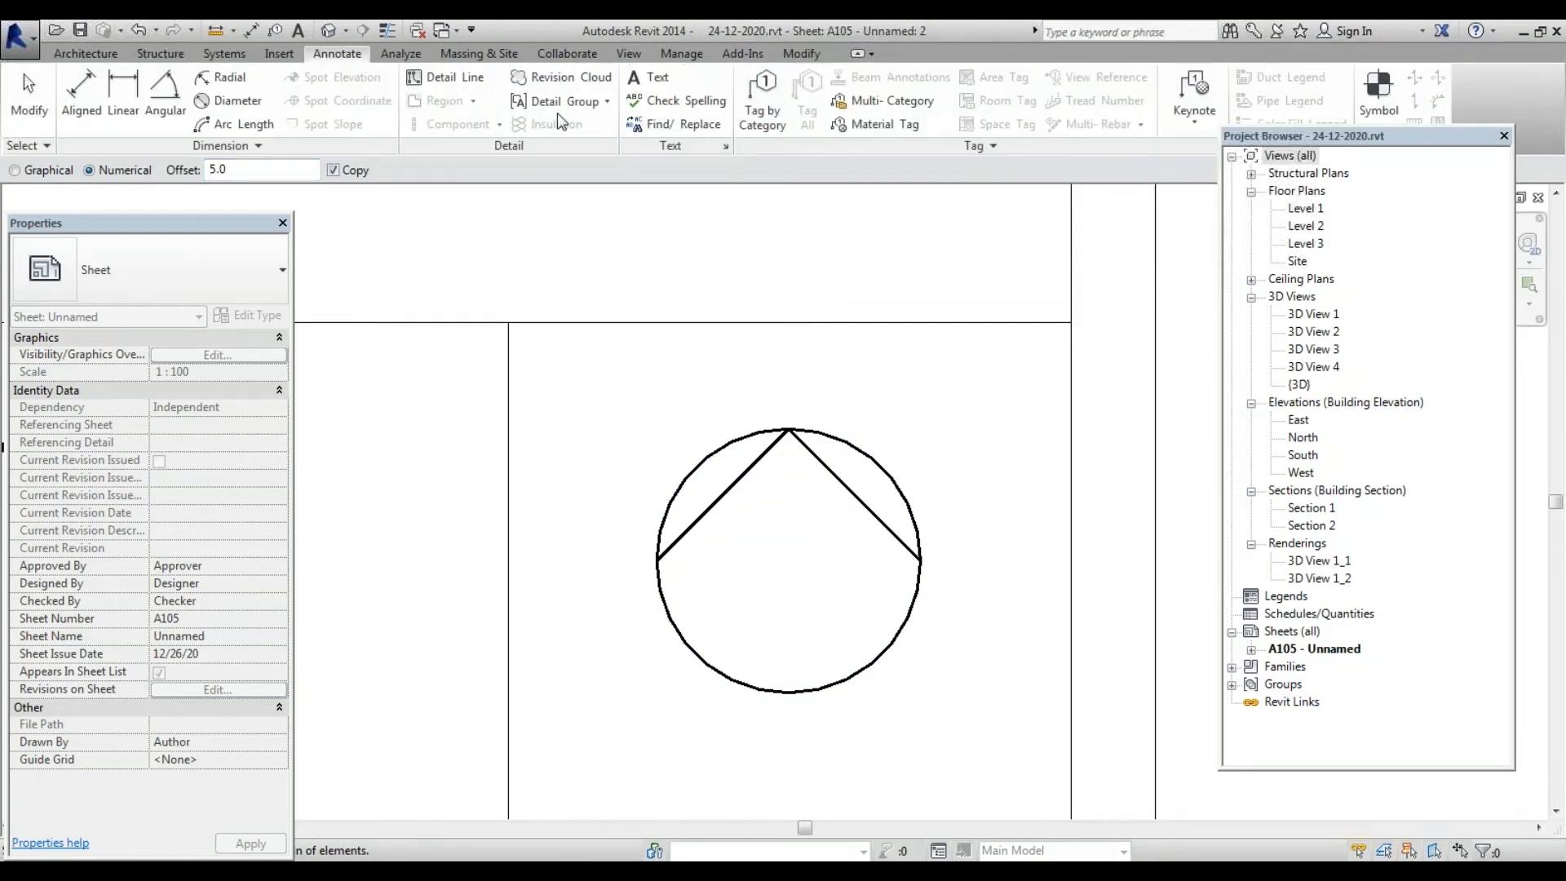
pyautogui.click(447, 78)
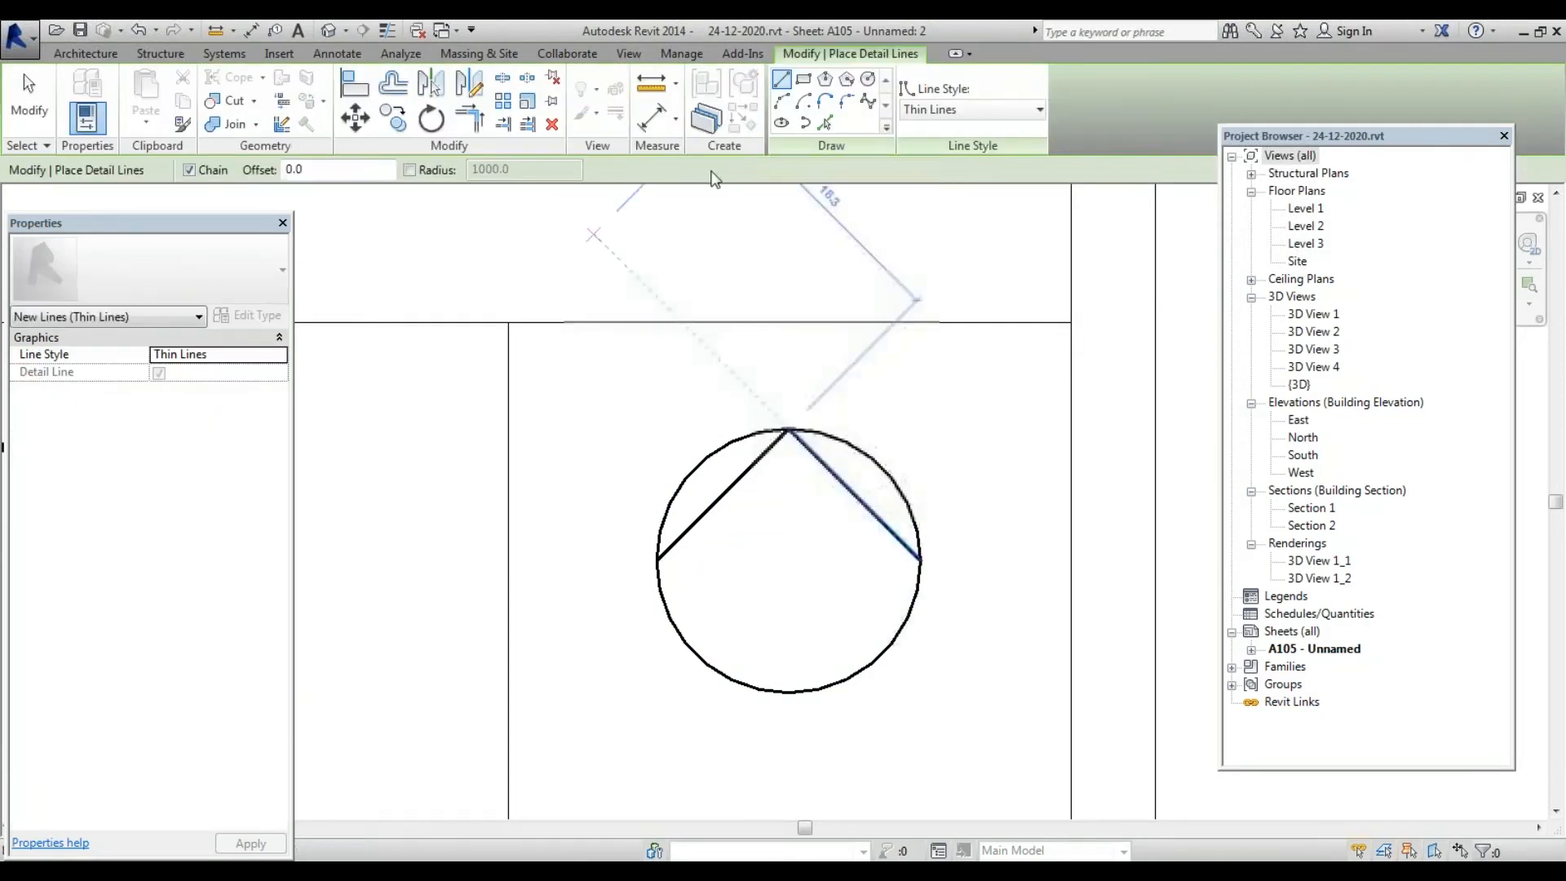
pyautogui.click(657, 560)
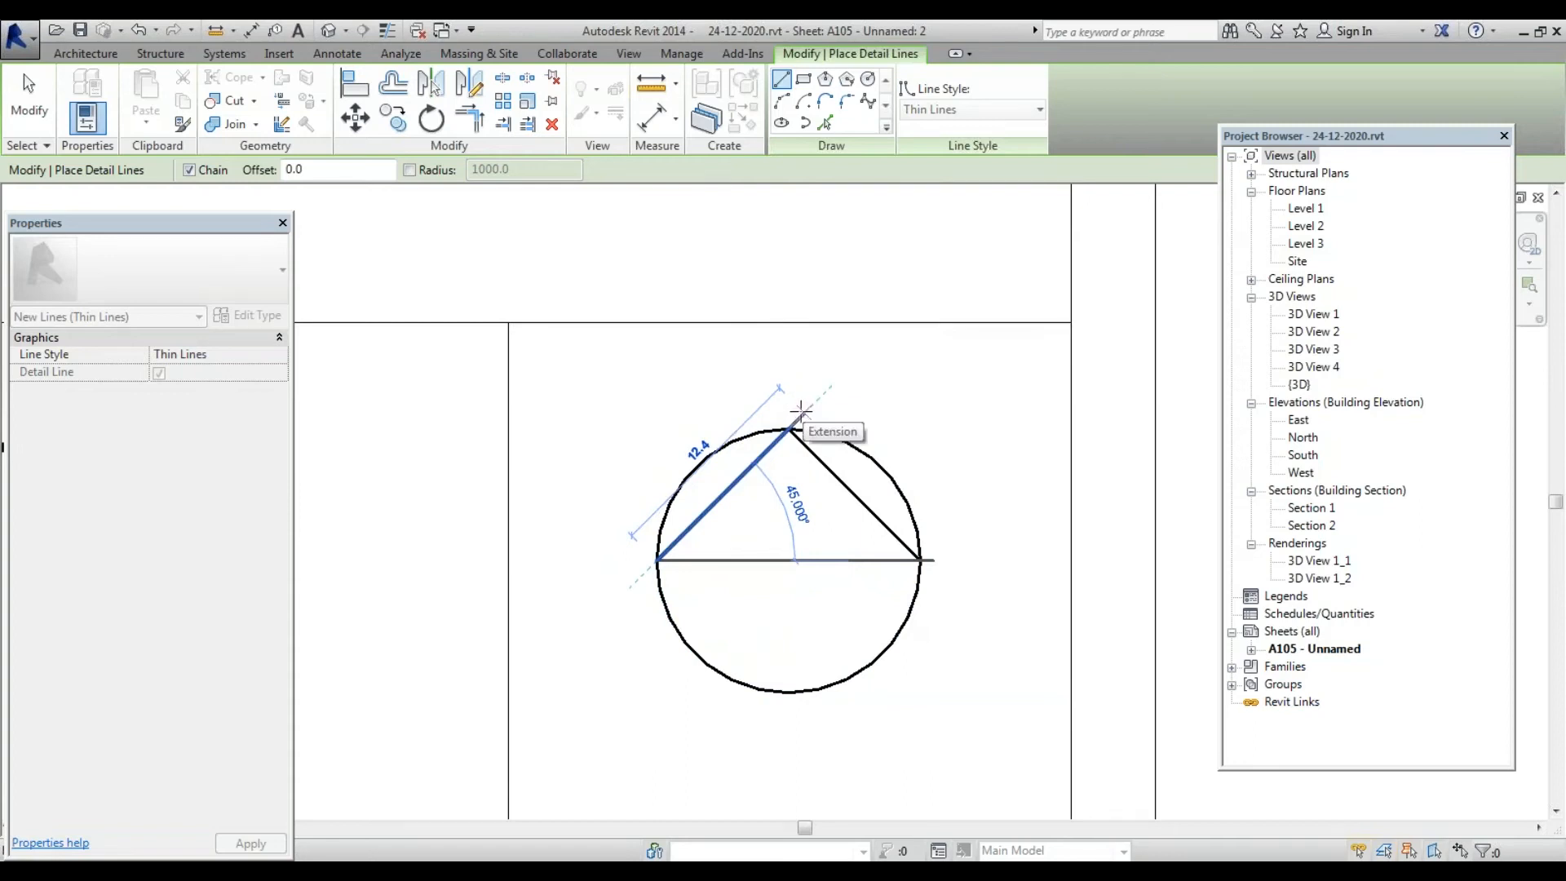
pyautogui.click(800, 408)
pyautogui.press('Escape')
pyautogui.press('Escape')
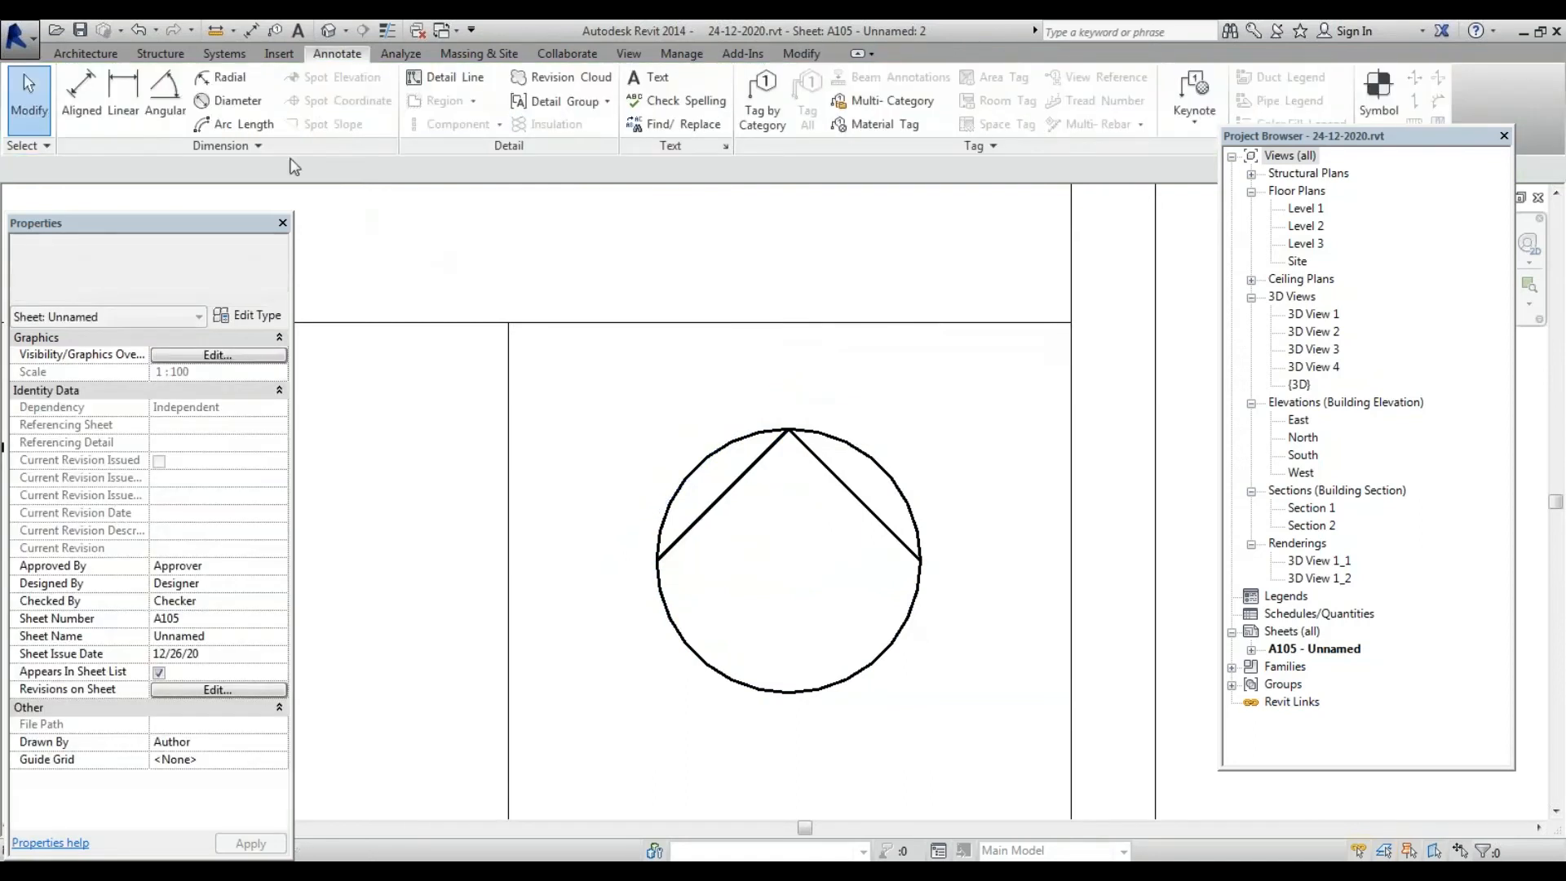
# Make offset copies of the left and right roof lines 5 outward above the circle
pyautogui.click(716, 490)
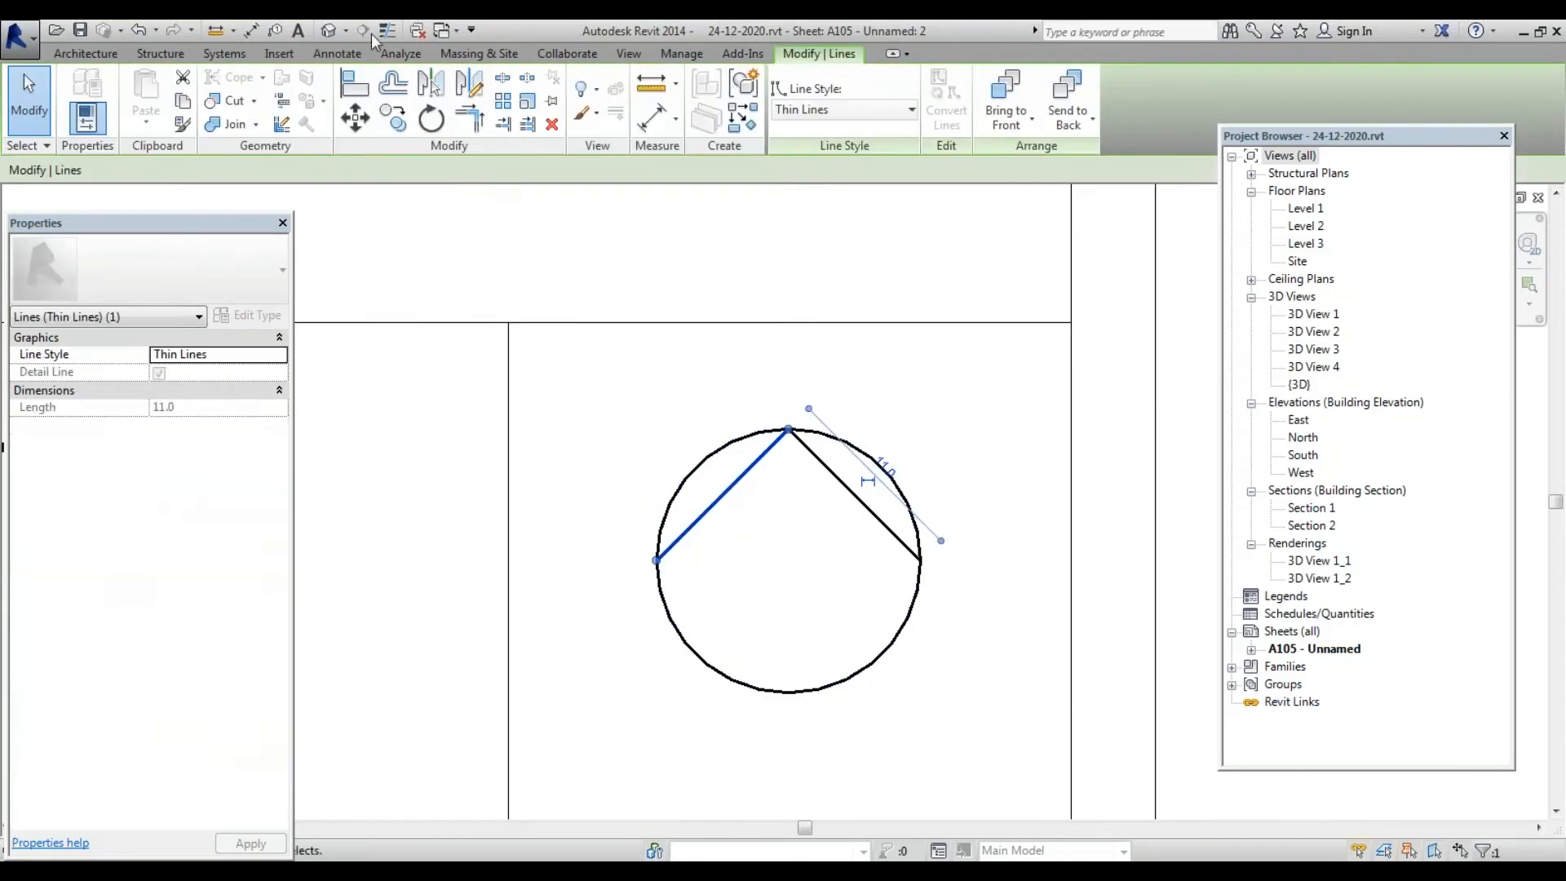
pyautogui.click(394, 84)
pyautogui.click(693, 513)
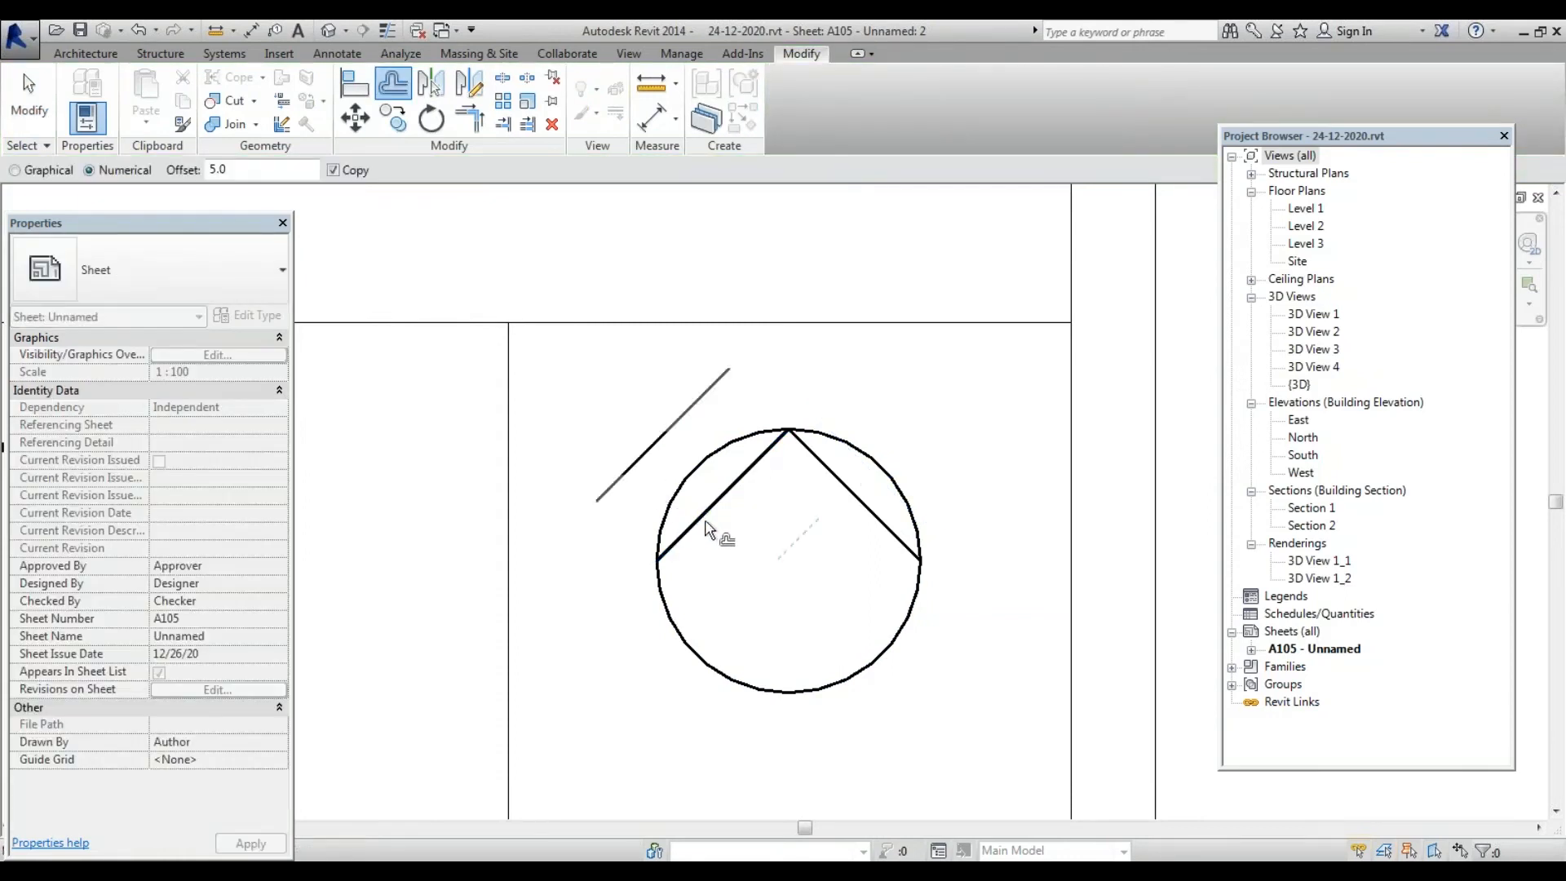
pyautogui.click(853, 503)
pyautogui.press('Escape')
pyautogui.scroll(-2, 738, 553)
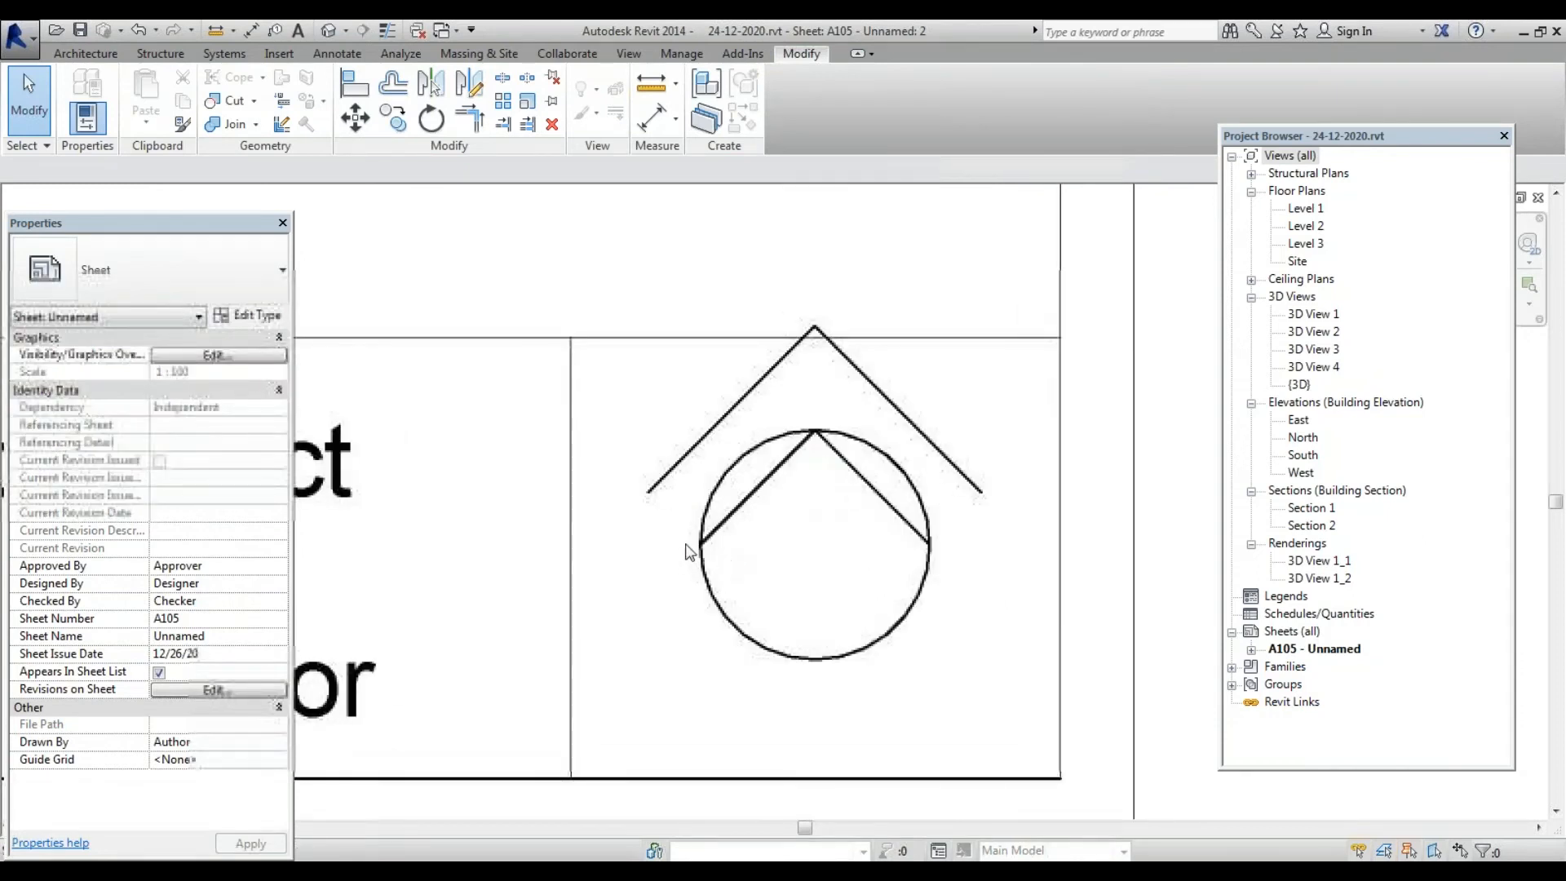
# Dismiss the space volumes warning and close the Heating and Cooling Loads dialog
pyautogui.press('l')
pyautogui.press('o')
pyautogui.click(912, 535)
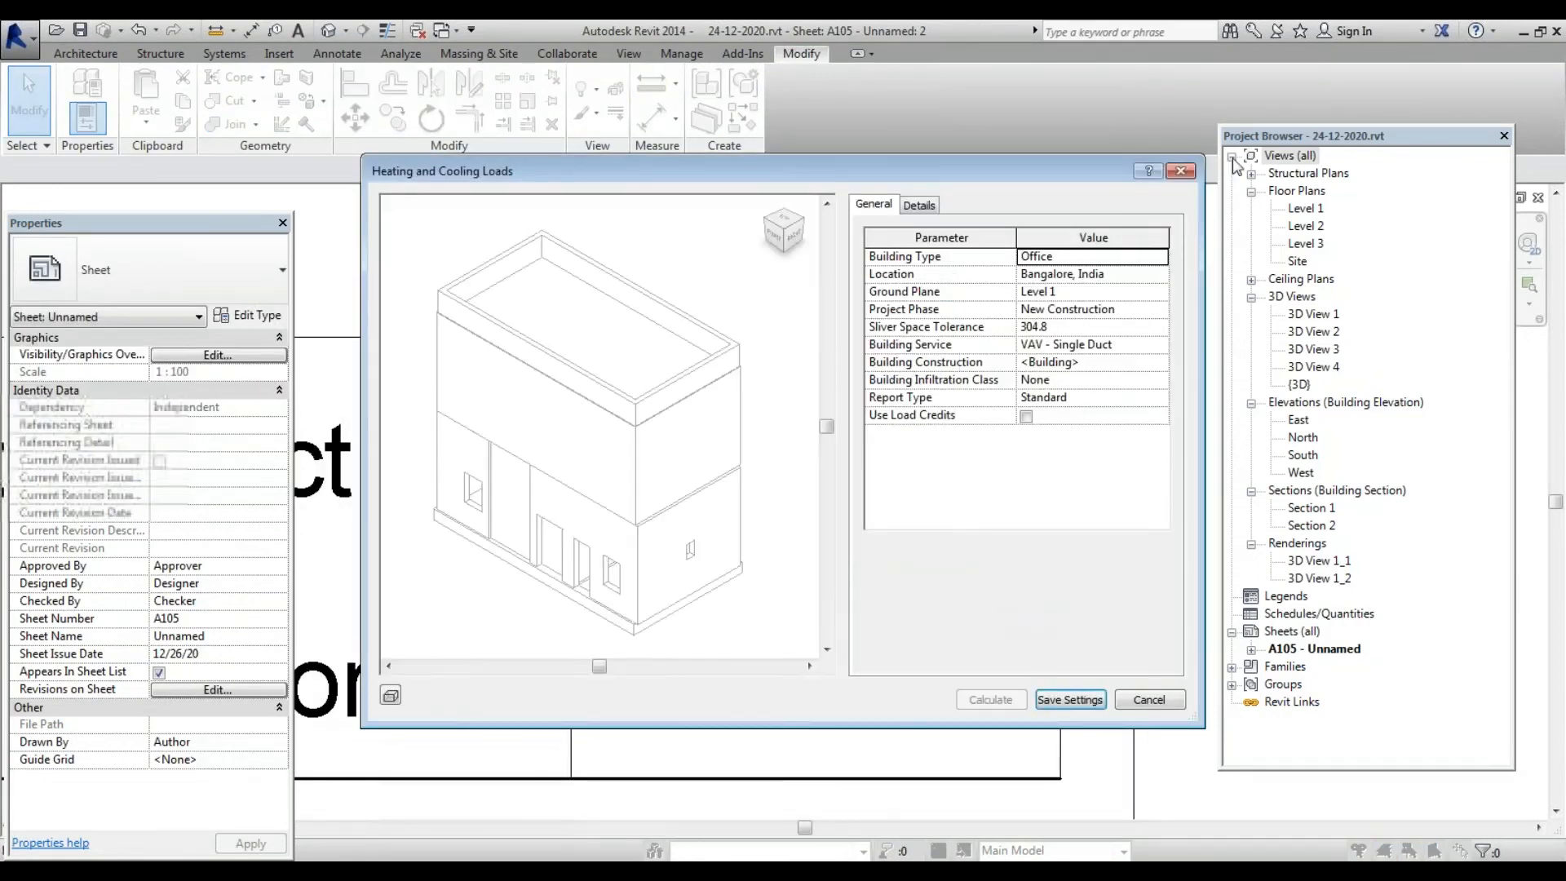
pyautogui.click(1180, 171)
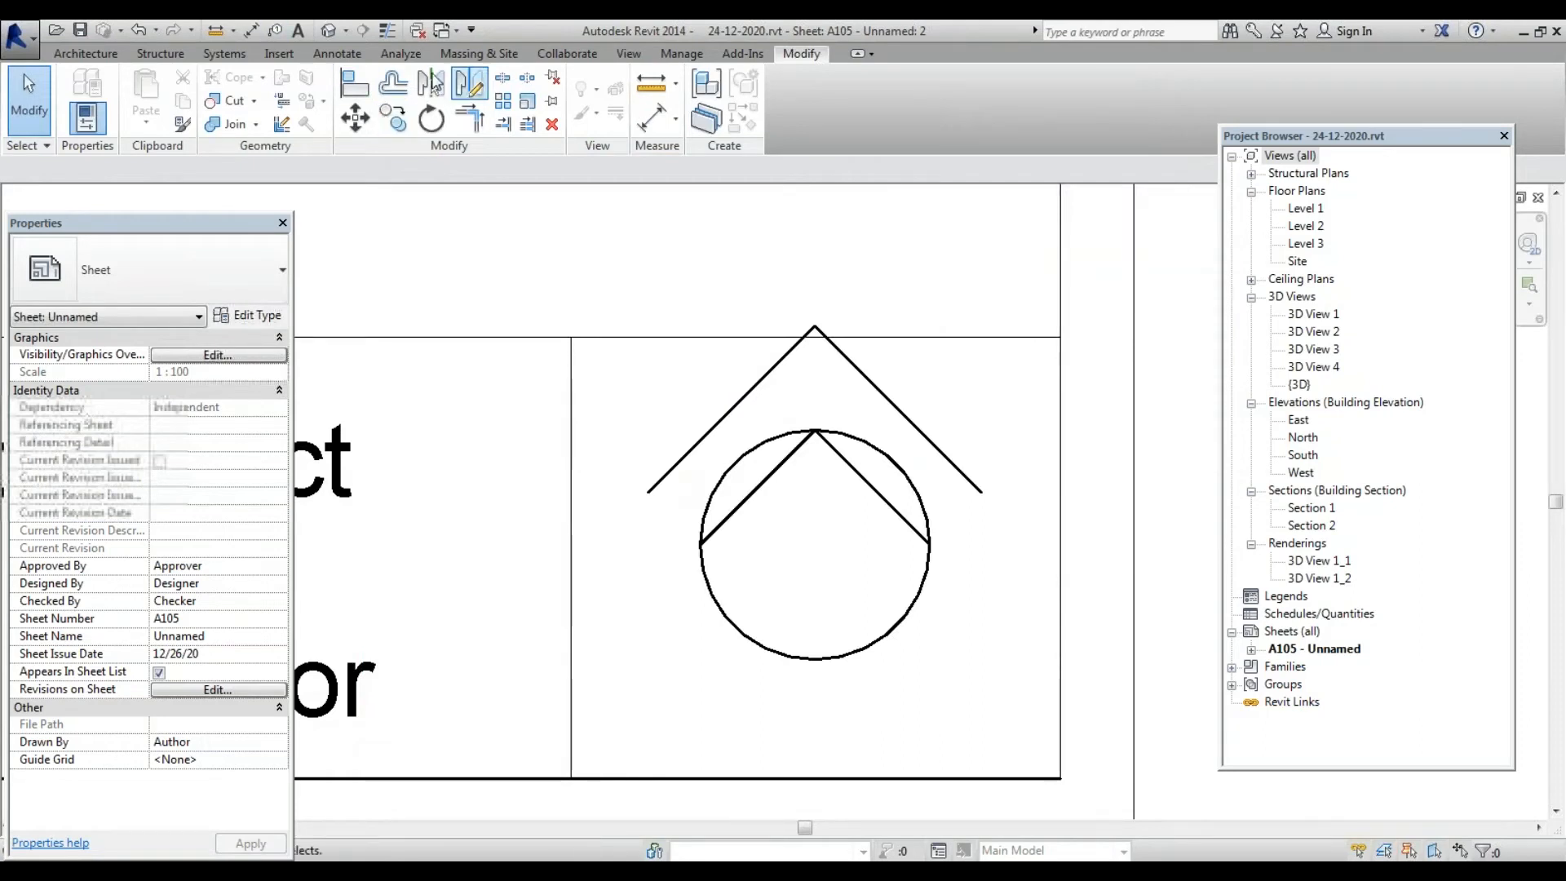
# Draw short horizontal base lines extending outward from the circle's left and right sides
pyautogui.click(337, 53)
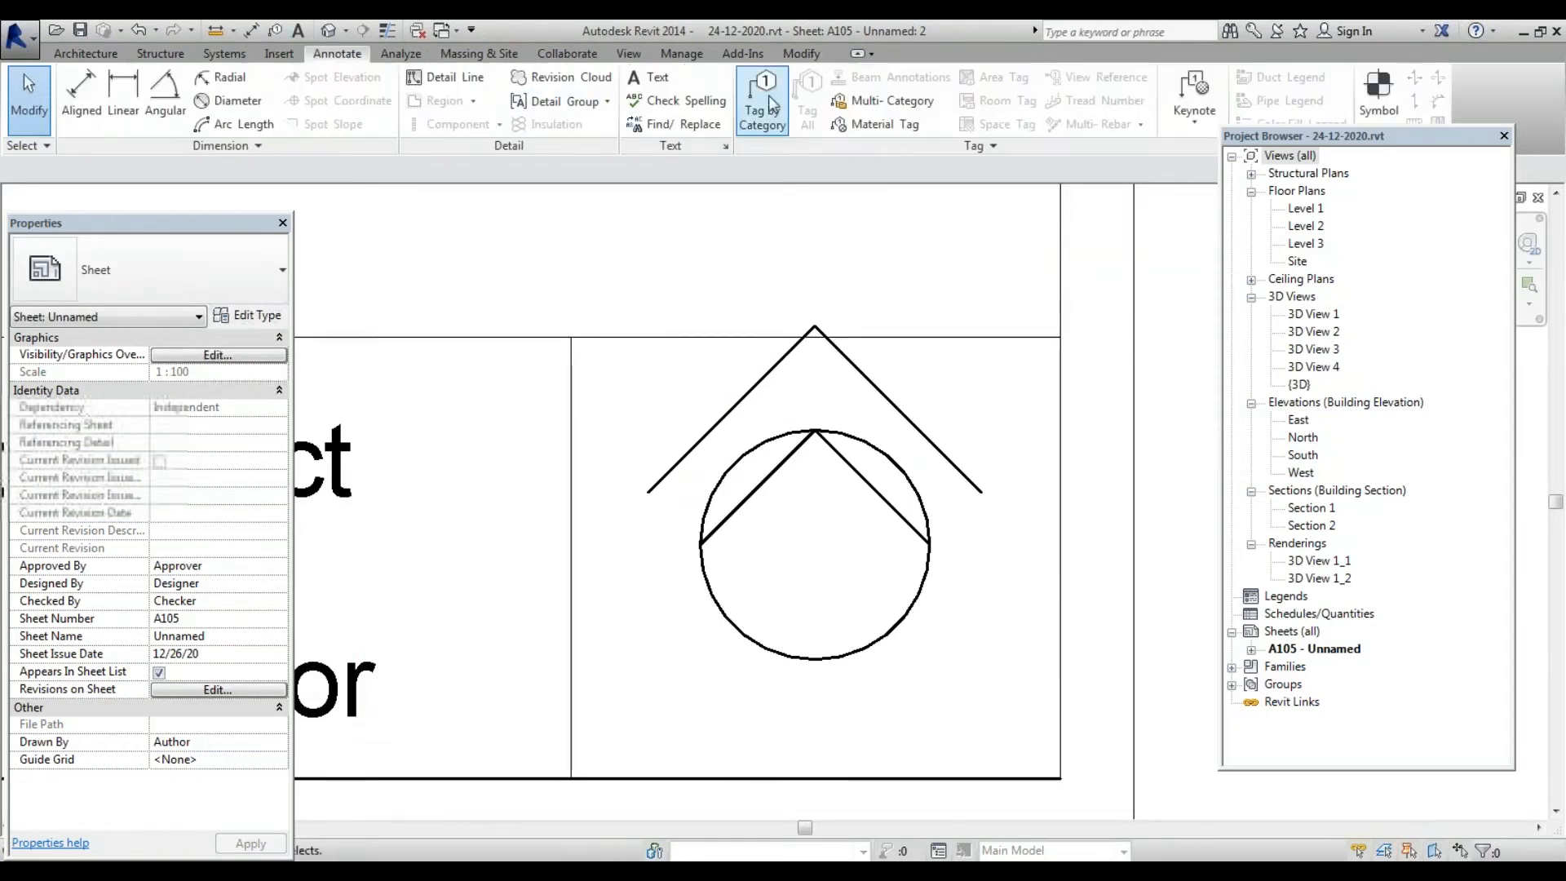
pyautogui.click(447, 79)
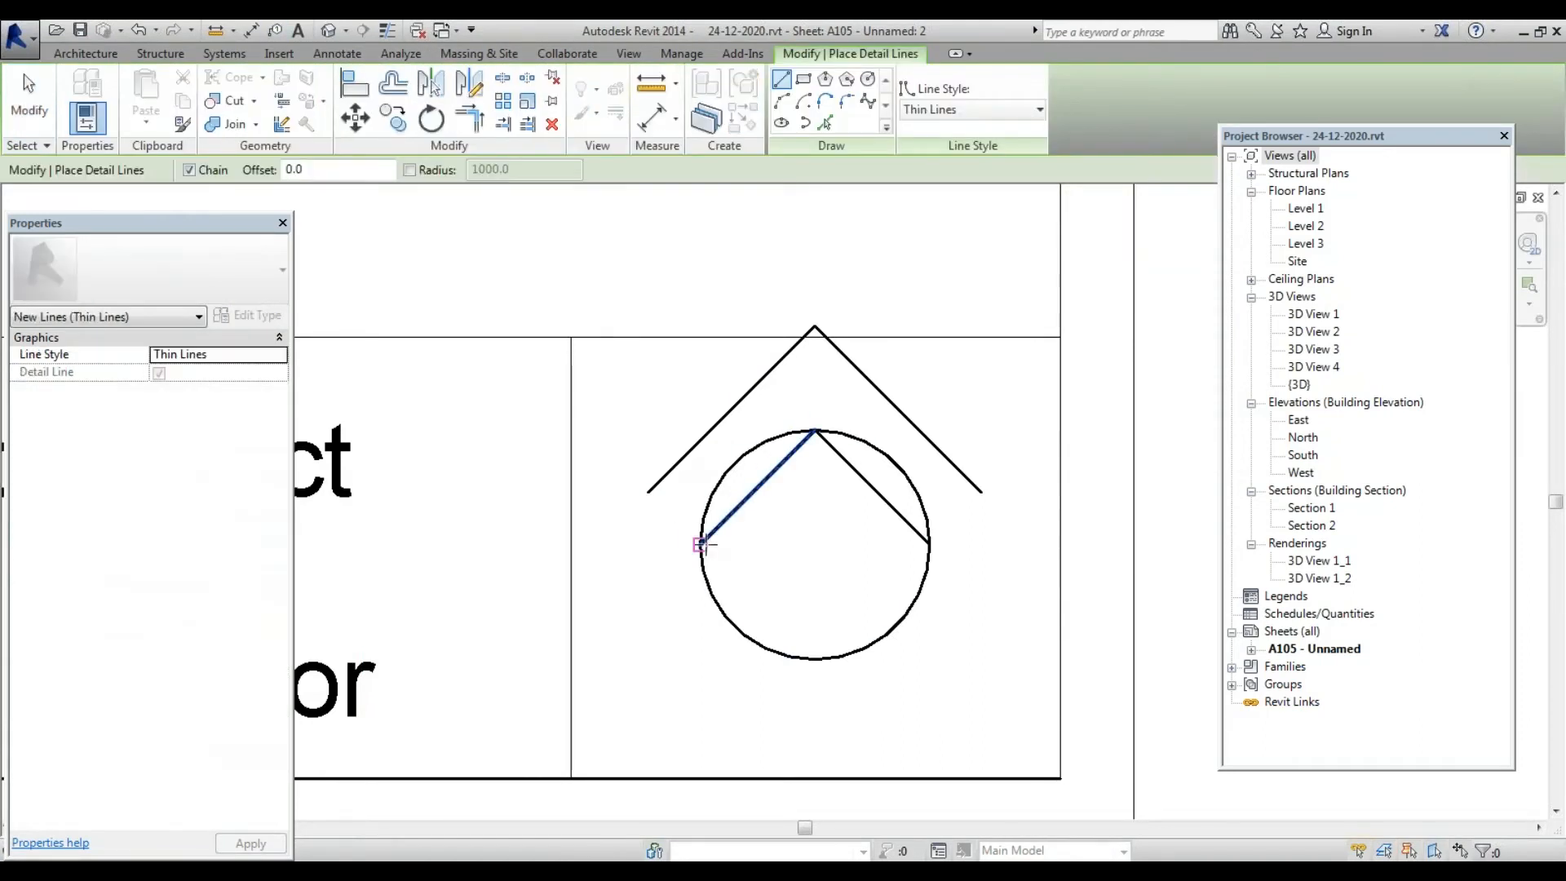
pyautogui.click(700, 543)
pyautogui.click(626, 544)
pyautogui.press('Escape')
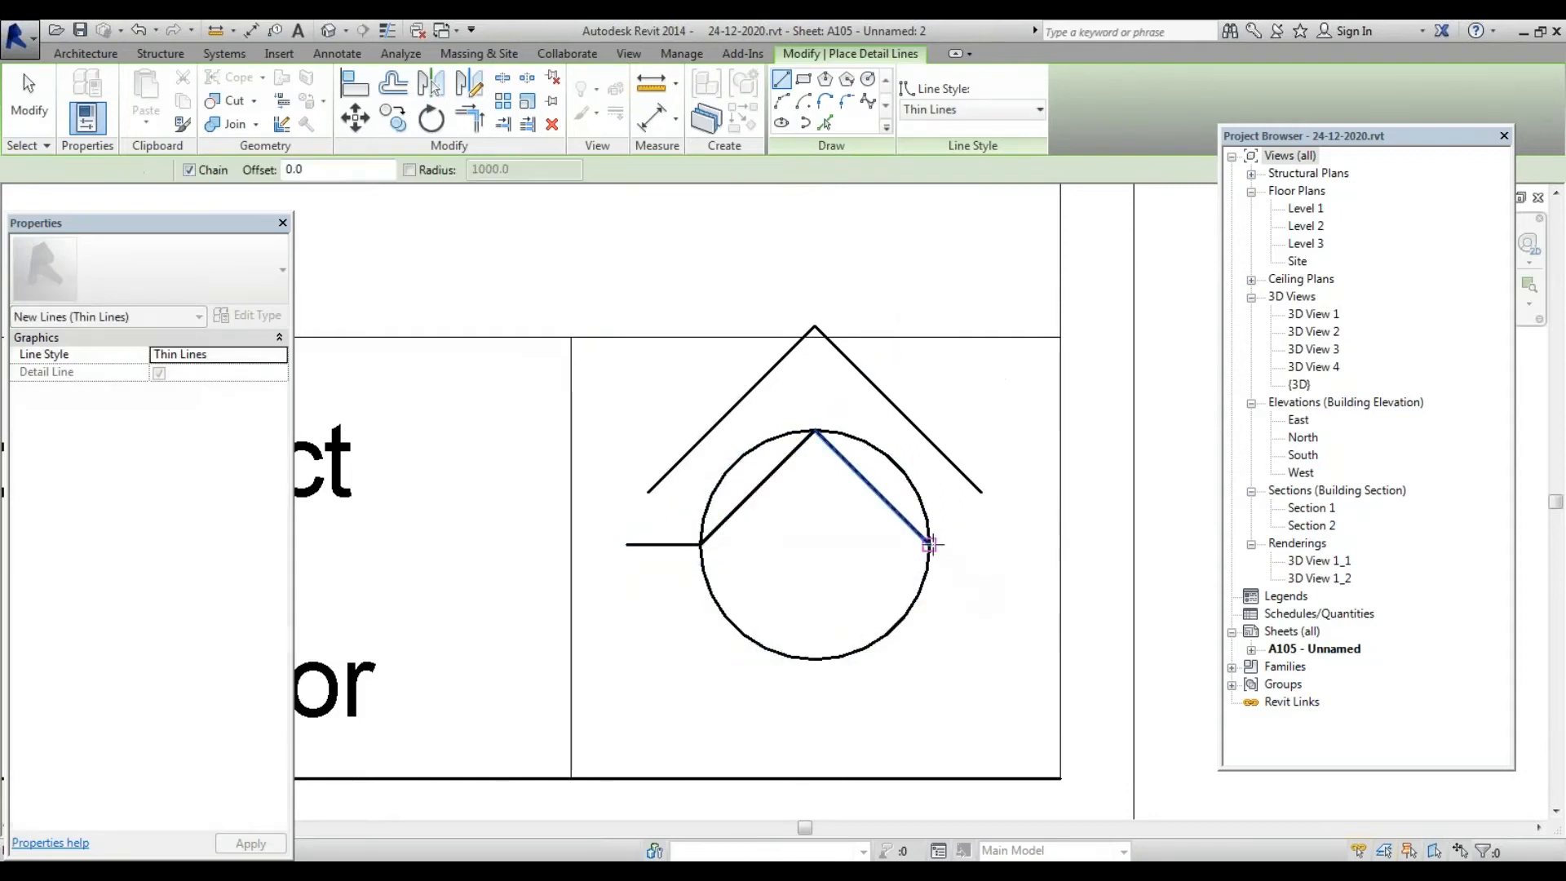
pyautogui.click(929, 543)
pyautogui.click(997, 544)
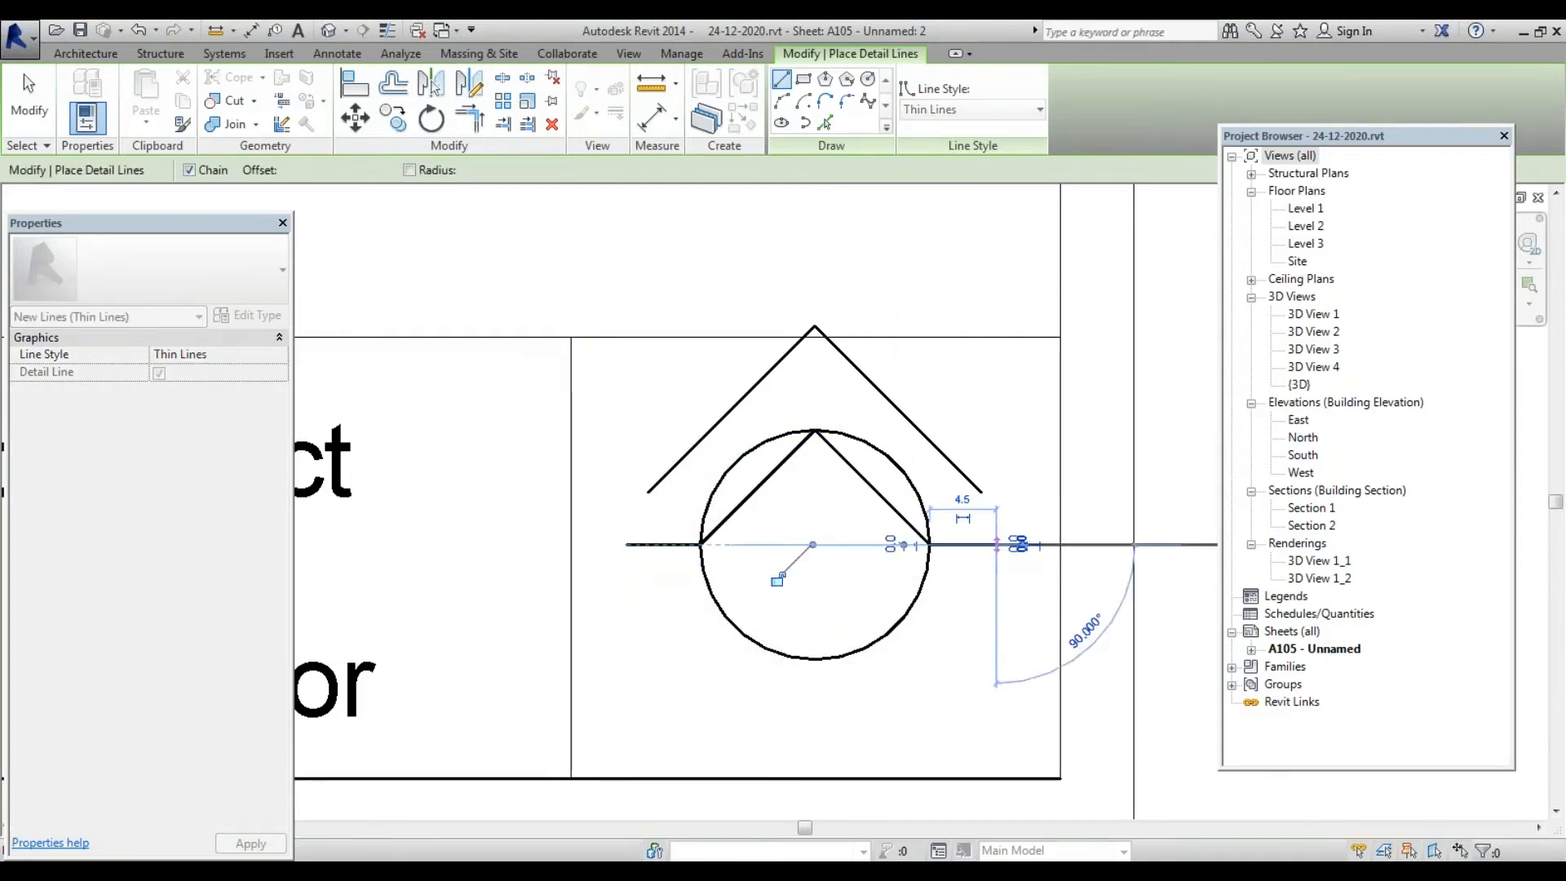
pyautogui.press('Escape')
pyautogui.press('Escape')
# Join each base line to its outer roof line with Trim/Extend to Corner (TR)
pyautogui.press('t')
pyautogui.press('r')
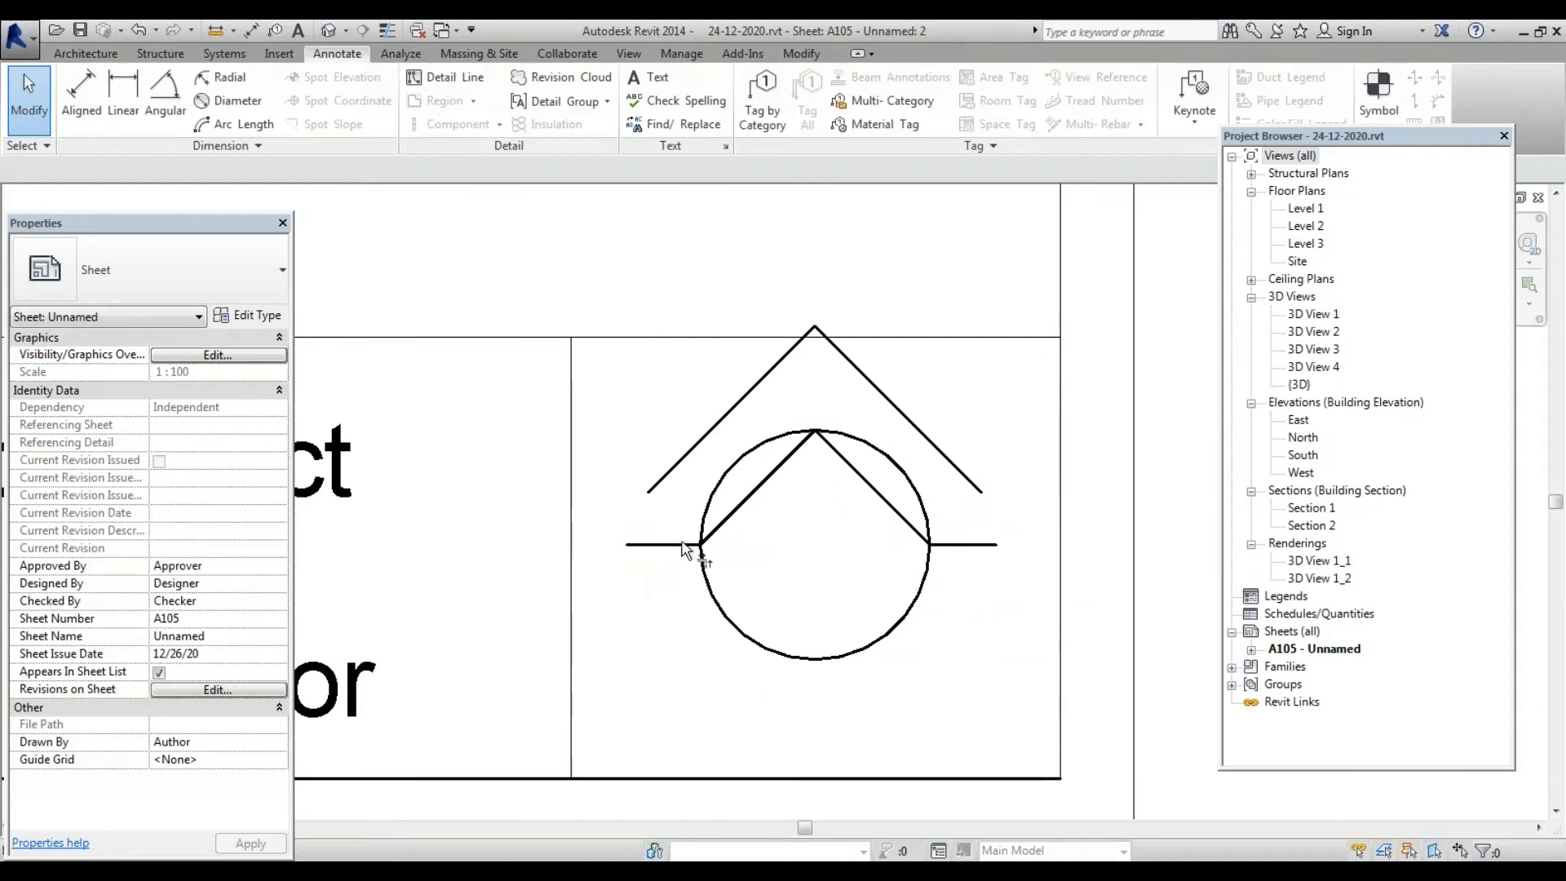
pyautogui.click(688, 544)
pyautogui.click(685, 456)
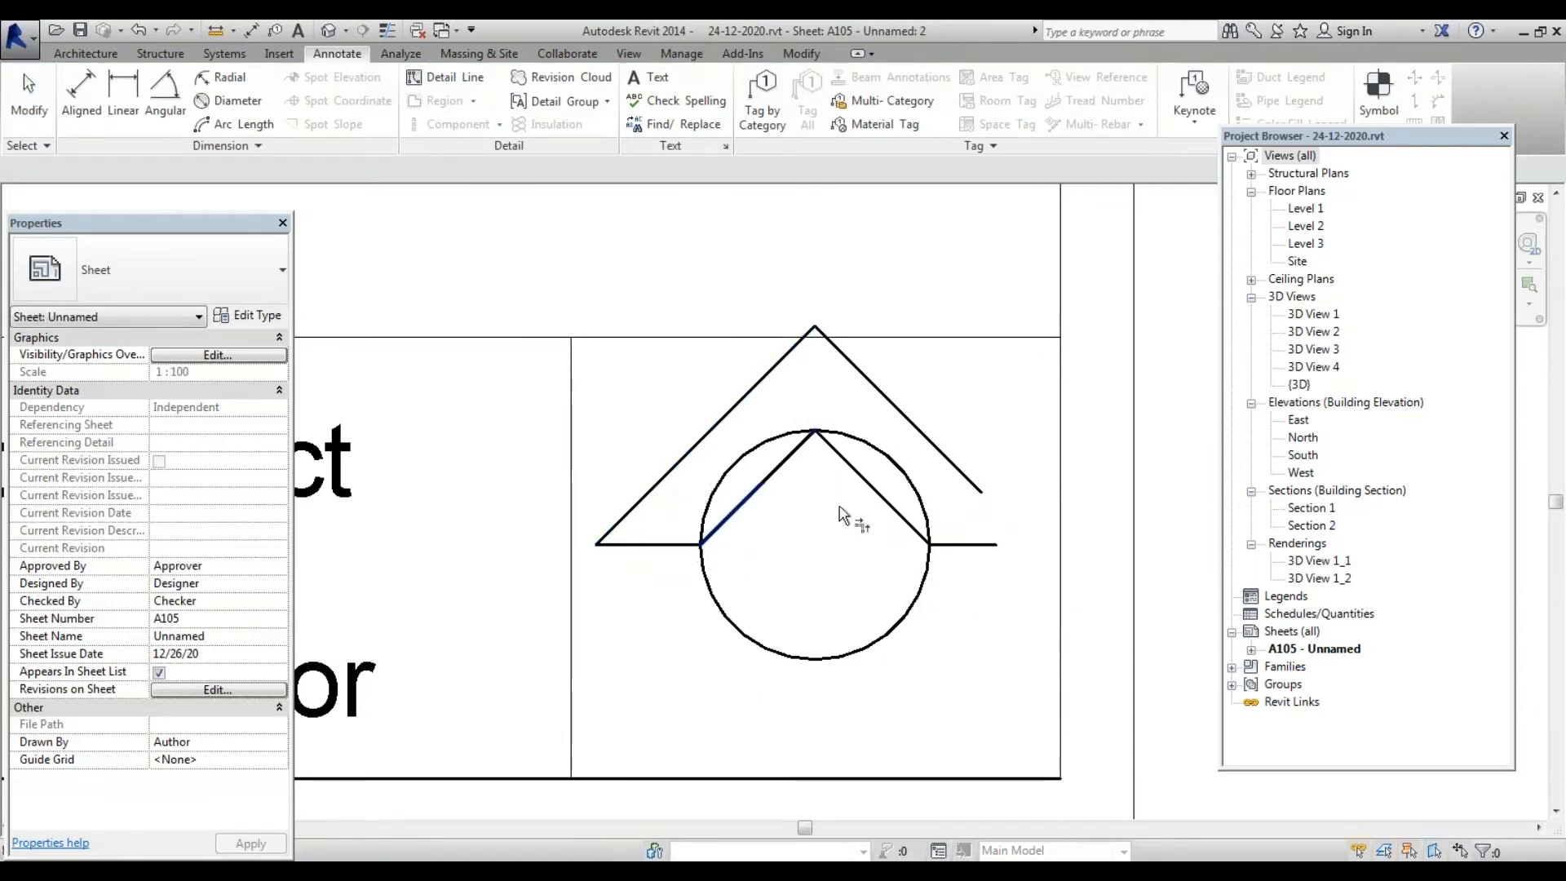
pyautogui.click(971, 544)
pyautogui.click(968, 479)
pyautogui.press('Escape')
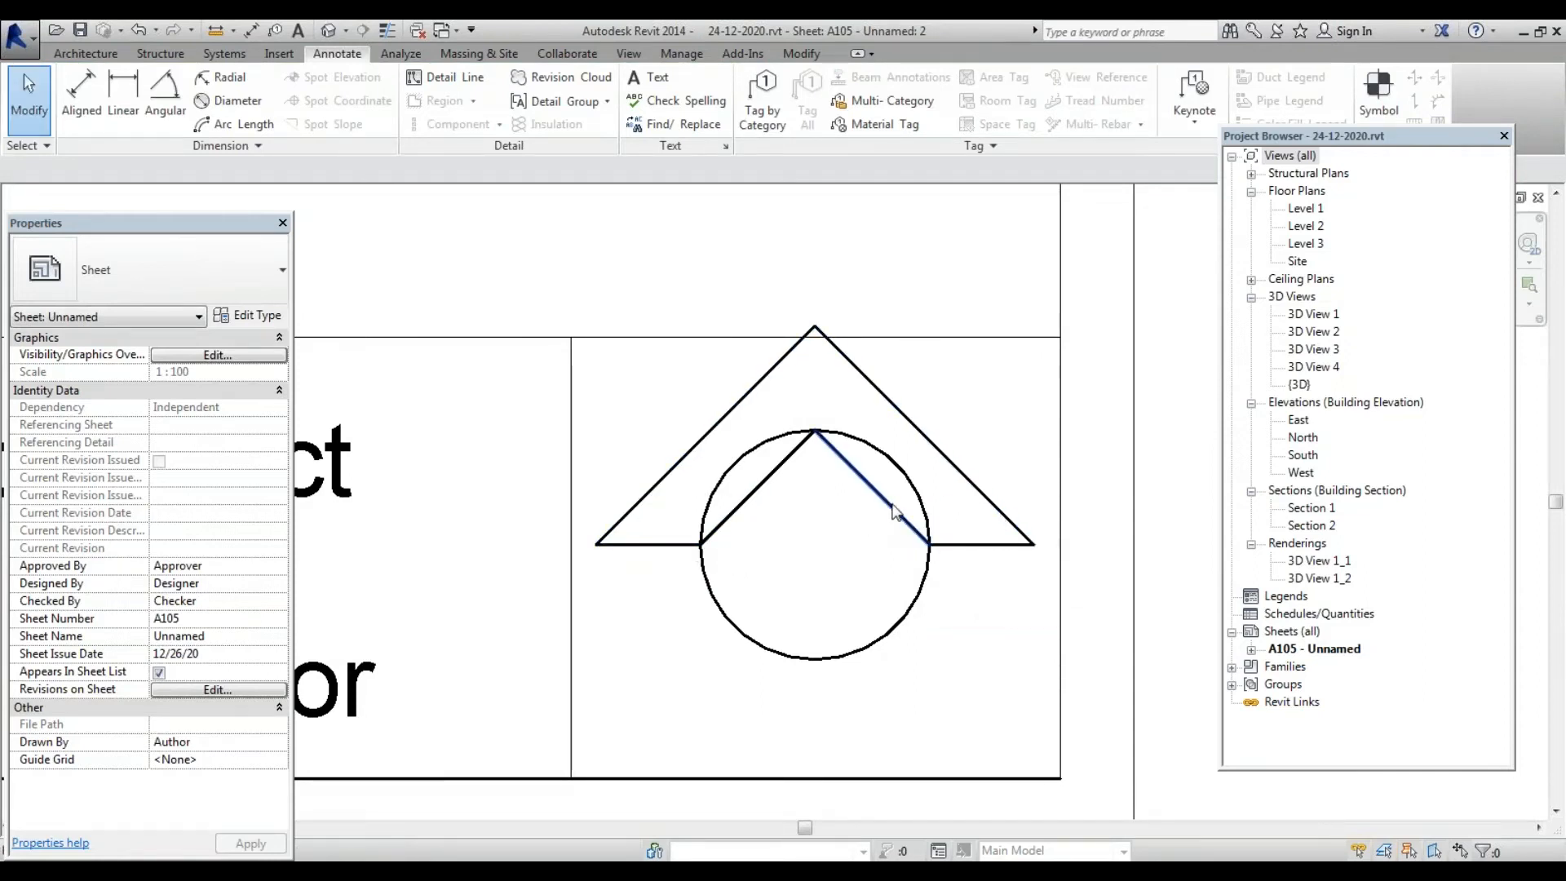
# Delete the two inner diagonal chords and select the roof-and-circle symbol
pyautogui.click(897, 514)
pyautogui.press('Delete')
pyautogui.click(738, 507)
pyautogui.press('Delete')
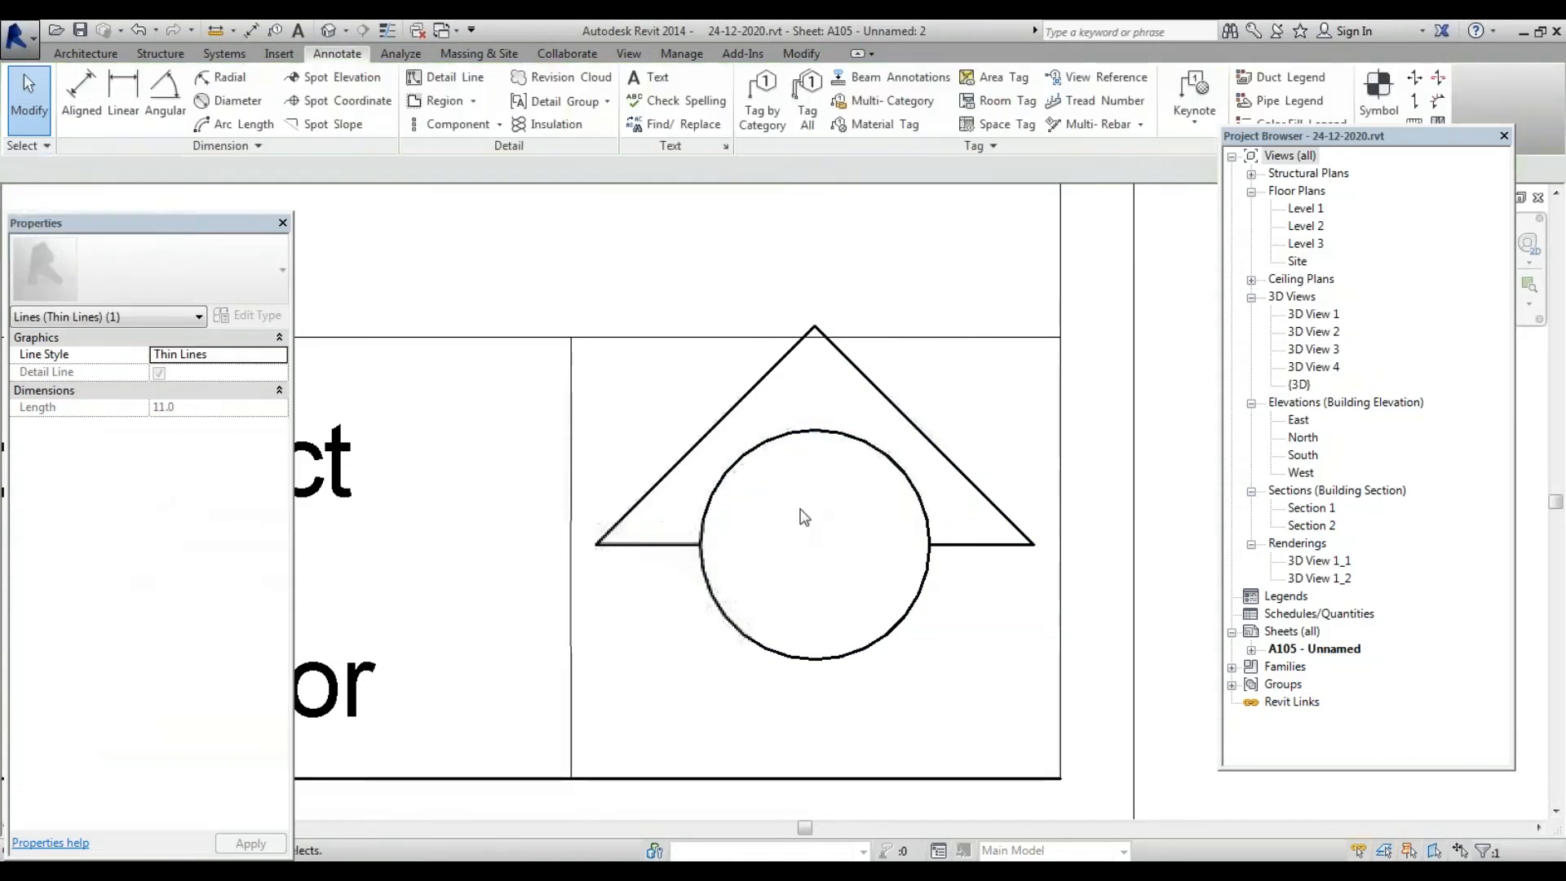
pyautogui.scroll(-4, 798, 514)
pyautogui.scroll(2, 748, 495)
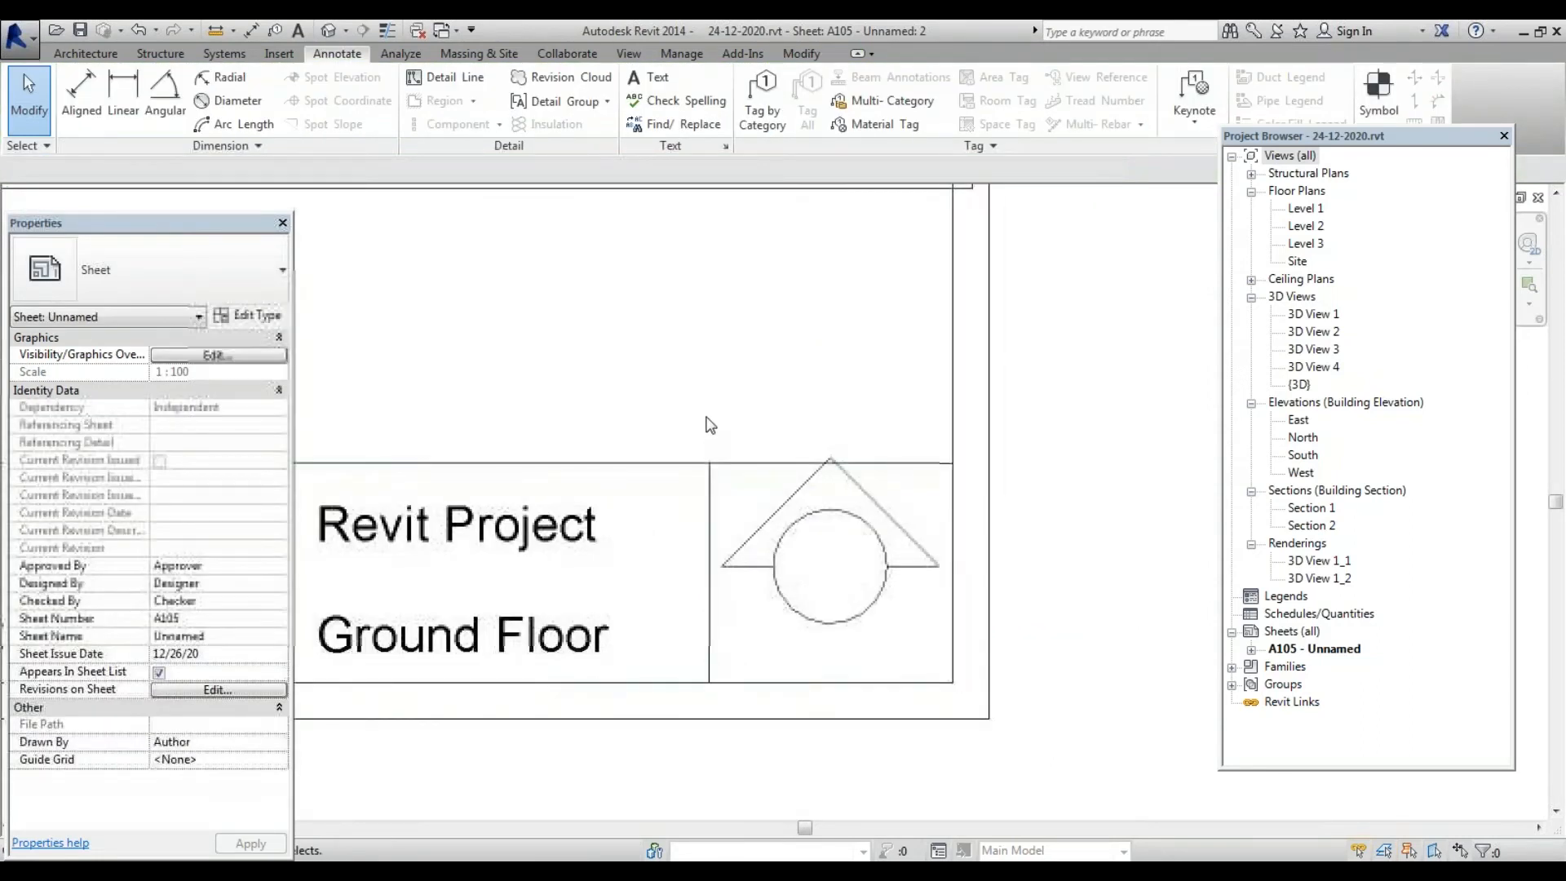
pyautogui.moveTo(706, 414); pyautogui.dragTo(840, 457)
pyautogui.scroll(1, 852, 616)
# Offset the circle 2.0 outward and delete the original inner circle
pyautogui.click(887, 603)
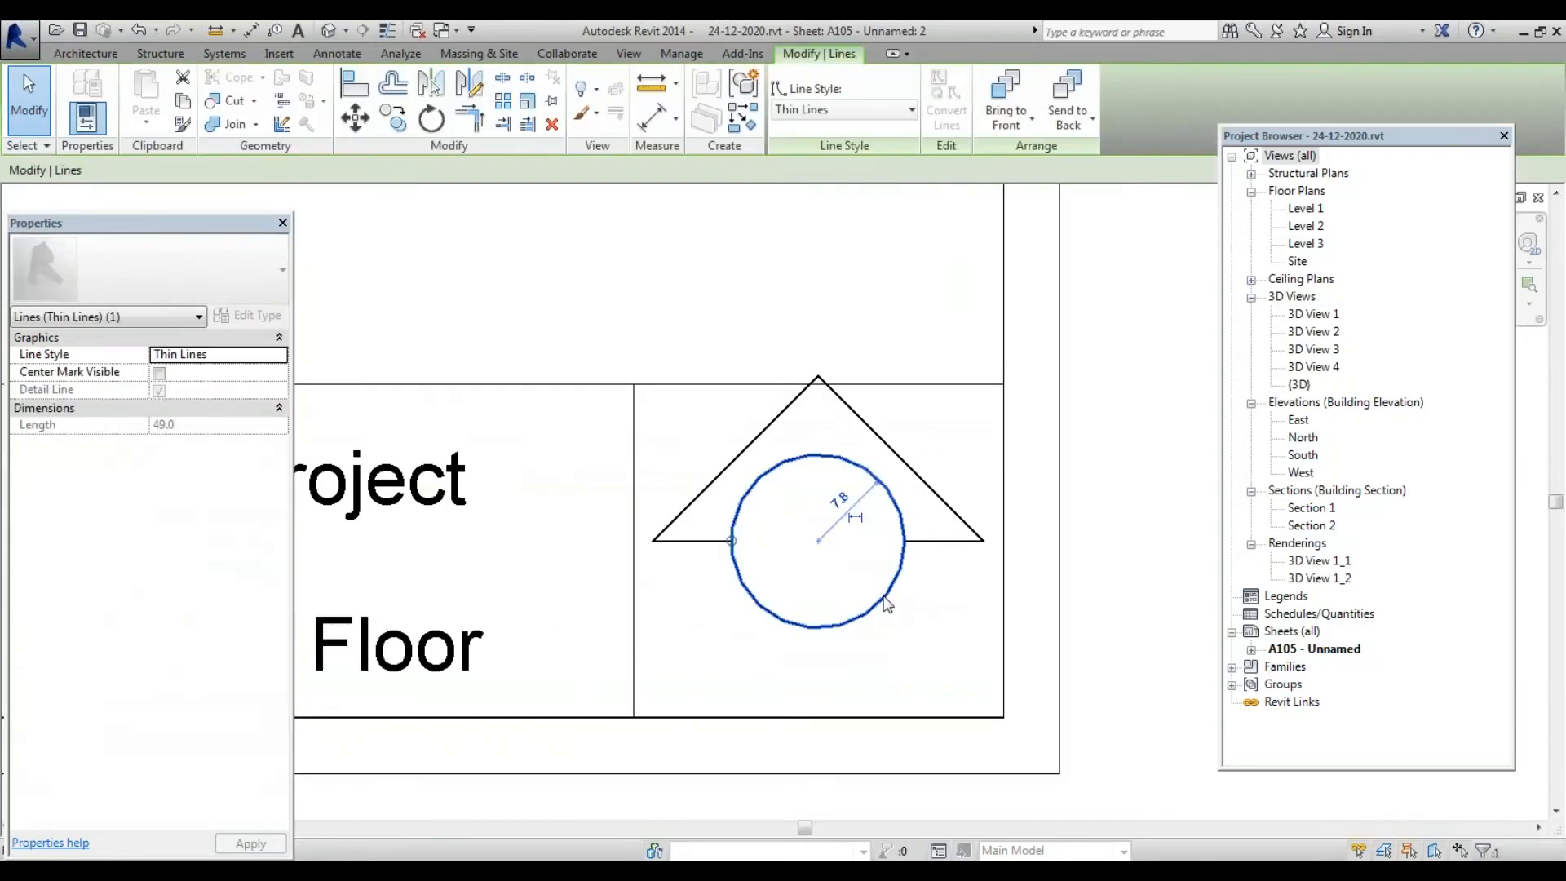
pyautogui.click(393, 82)
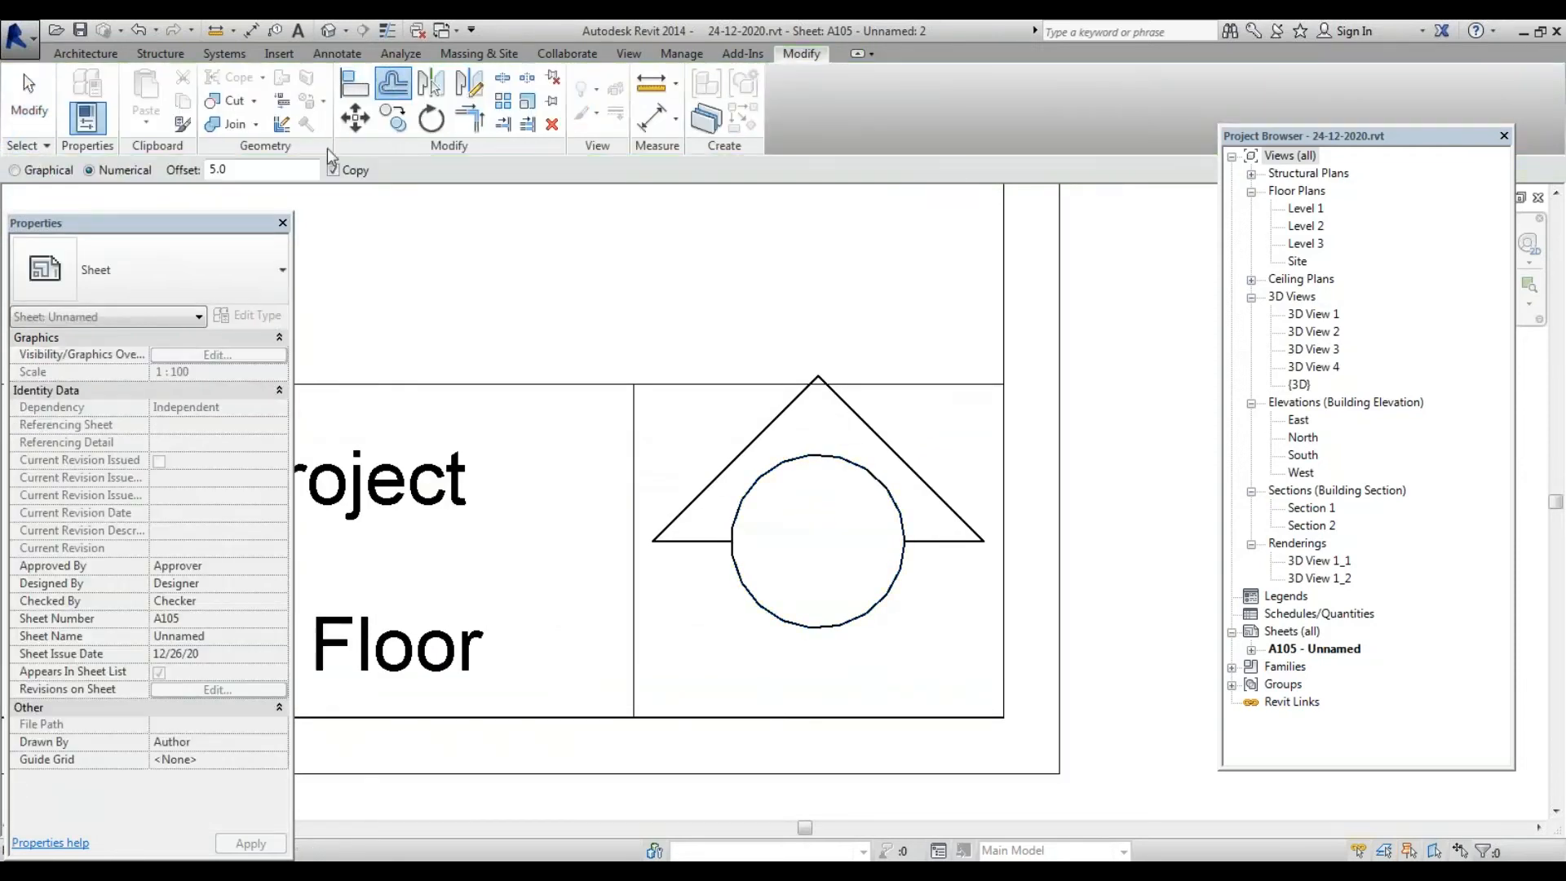
pyautogui.write('2.0')
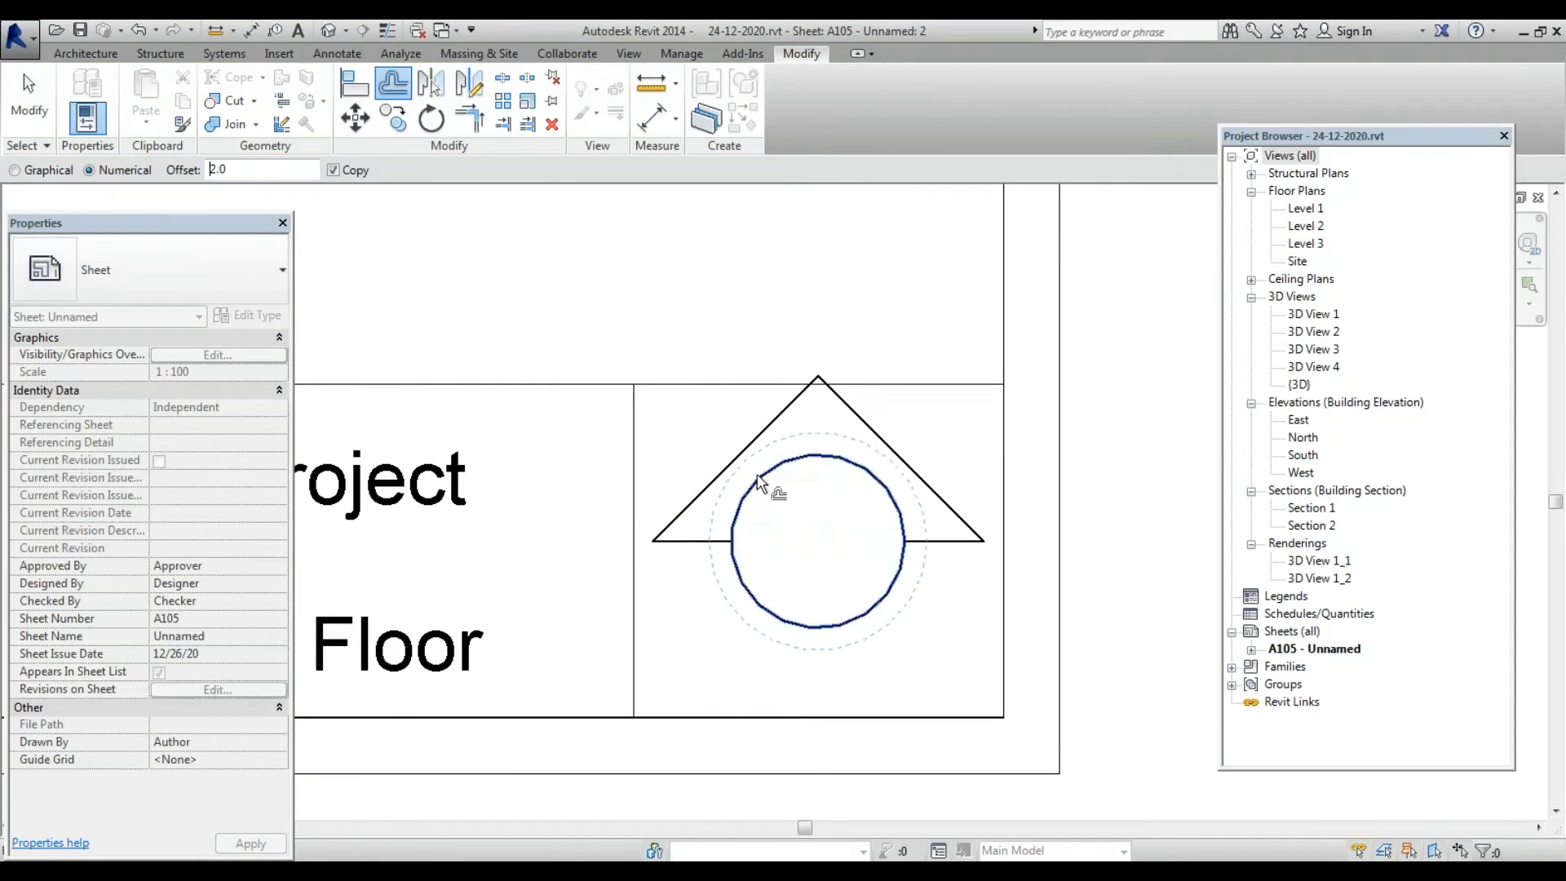
pyautogui.click(868, 468)
pyautogui.press('Escape')
pyautogui.click(868, 470)
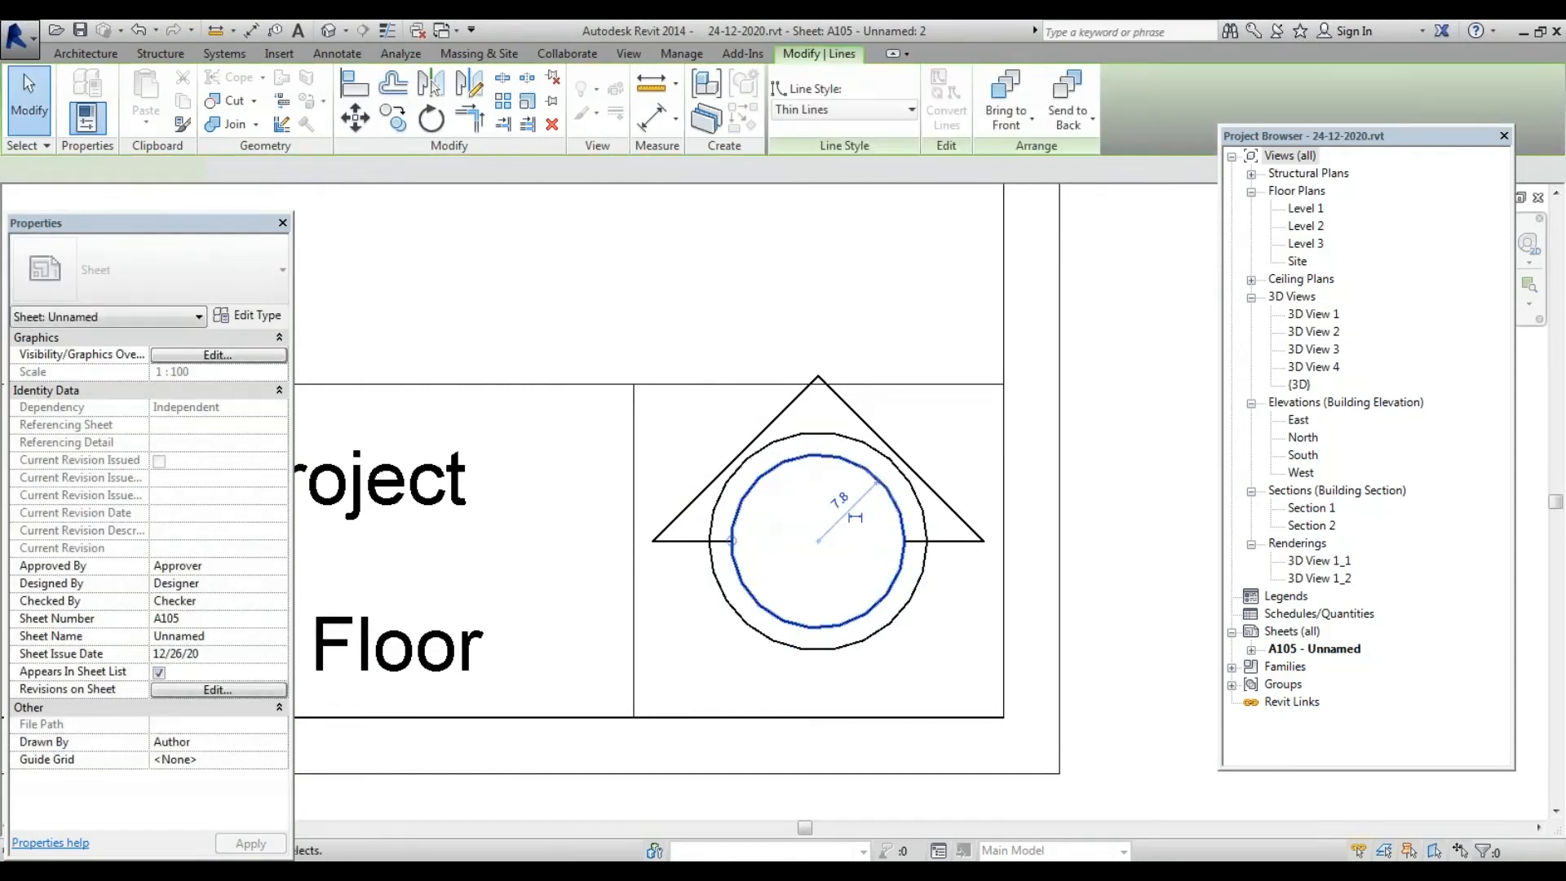
pyautogui.press('Delete')
# Stretch the triangle's right and left base lines to meet the enlarged circle
pyautogui.scroll(2, 930, 563)
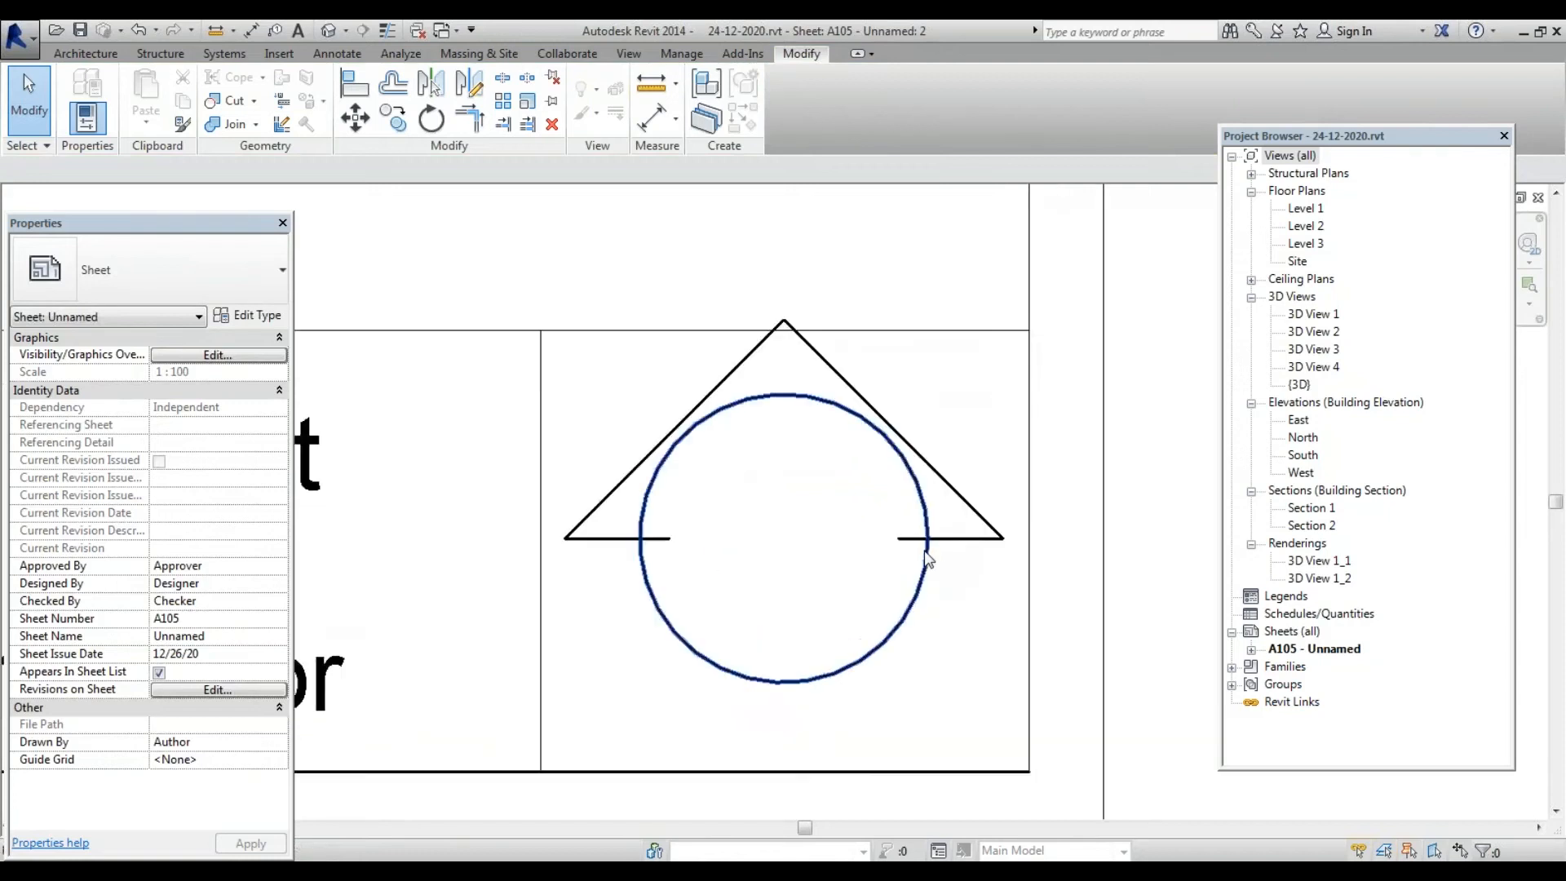
pyautogui.click(893, 537)
pyautogui.moveTo(894, 537); pyautogui.dragTo(928, 536)
pyautogui.click(629, 536)
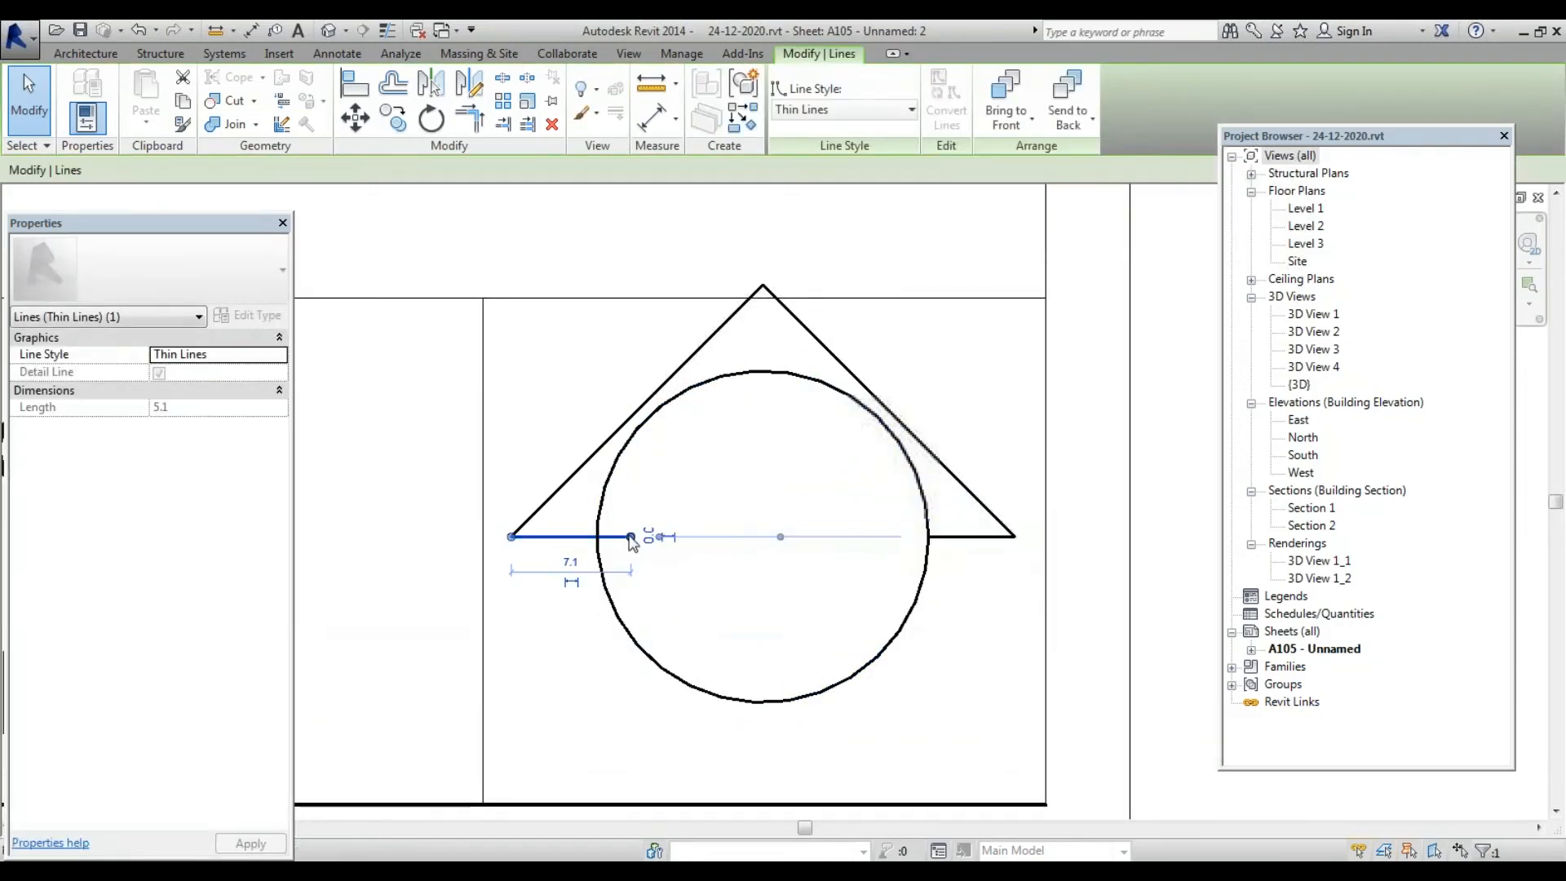
pyautogui.moveTo(632, 537); pyautogui.dragTo(598, 536)
pyautogui.click(709, 443)
pyautogui.scroll(-3, 722, 424)
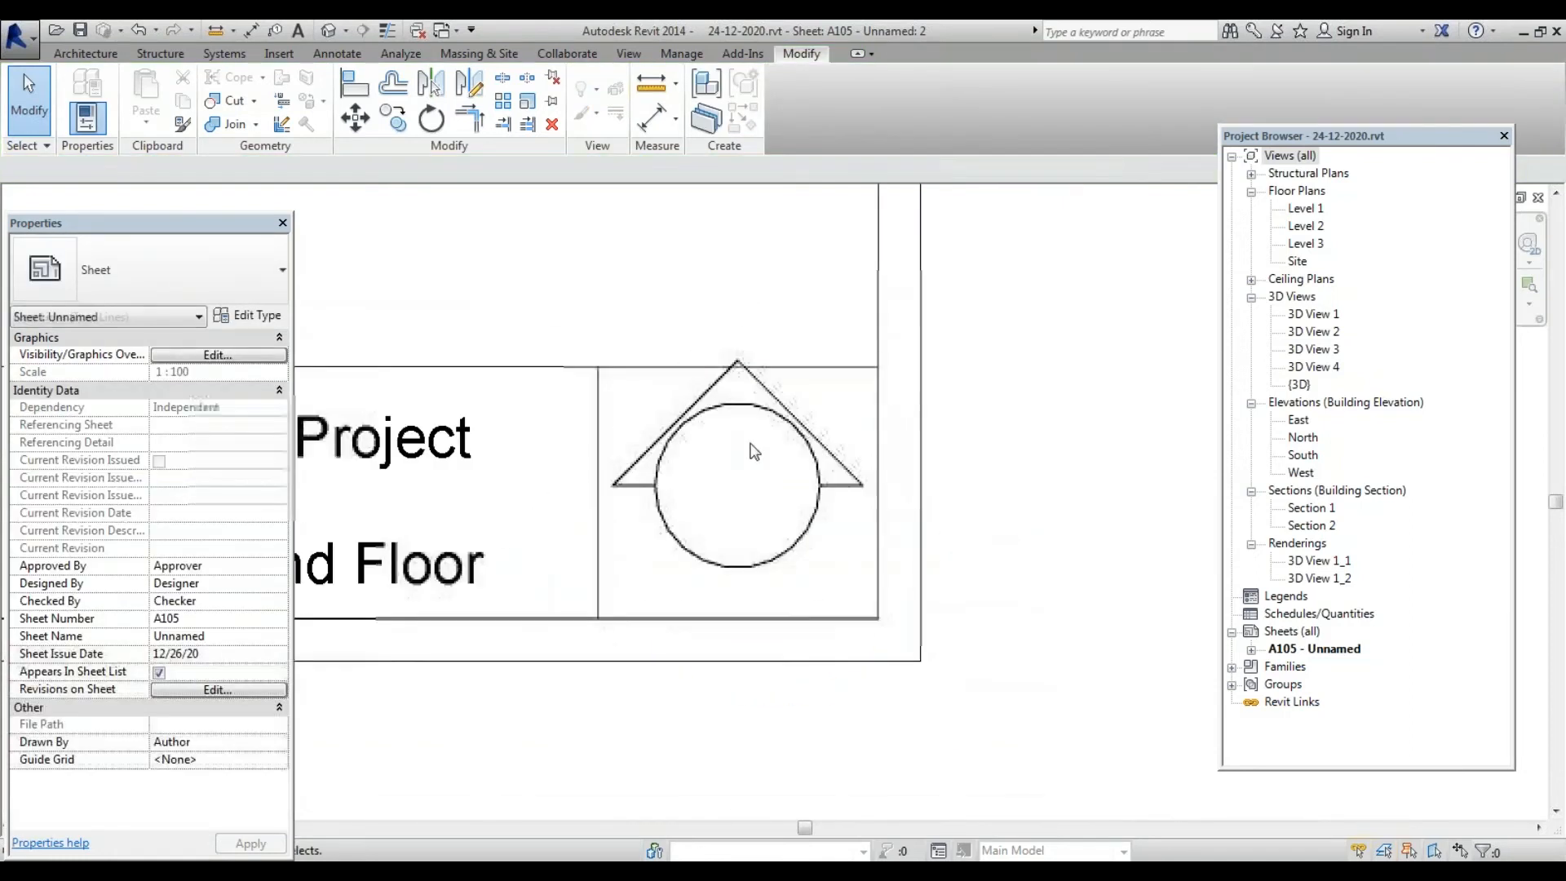
# Move the whole circle-and-triangle logo slightly down within its cell
pyautogui.moveTo(646, 347); pyautogui.dragTo(861, 567)
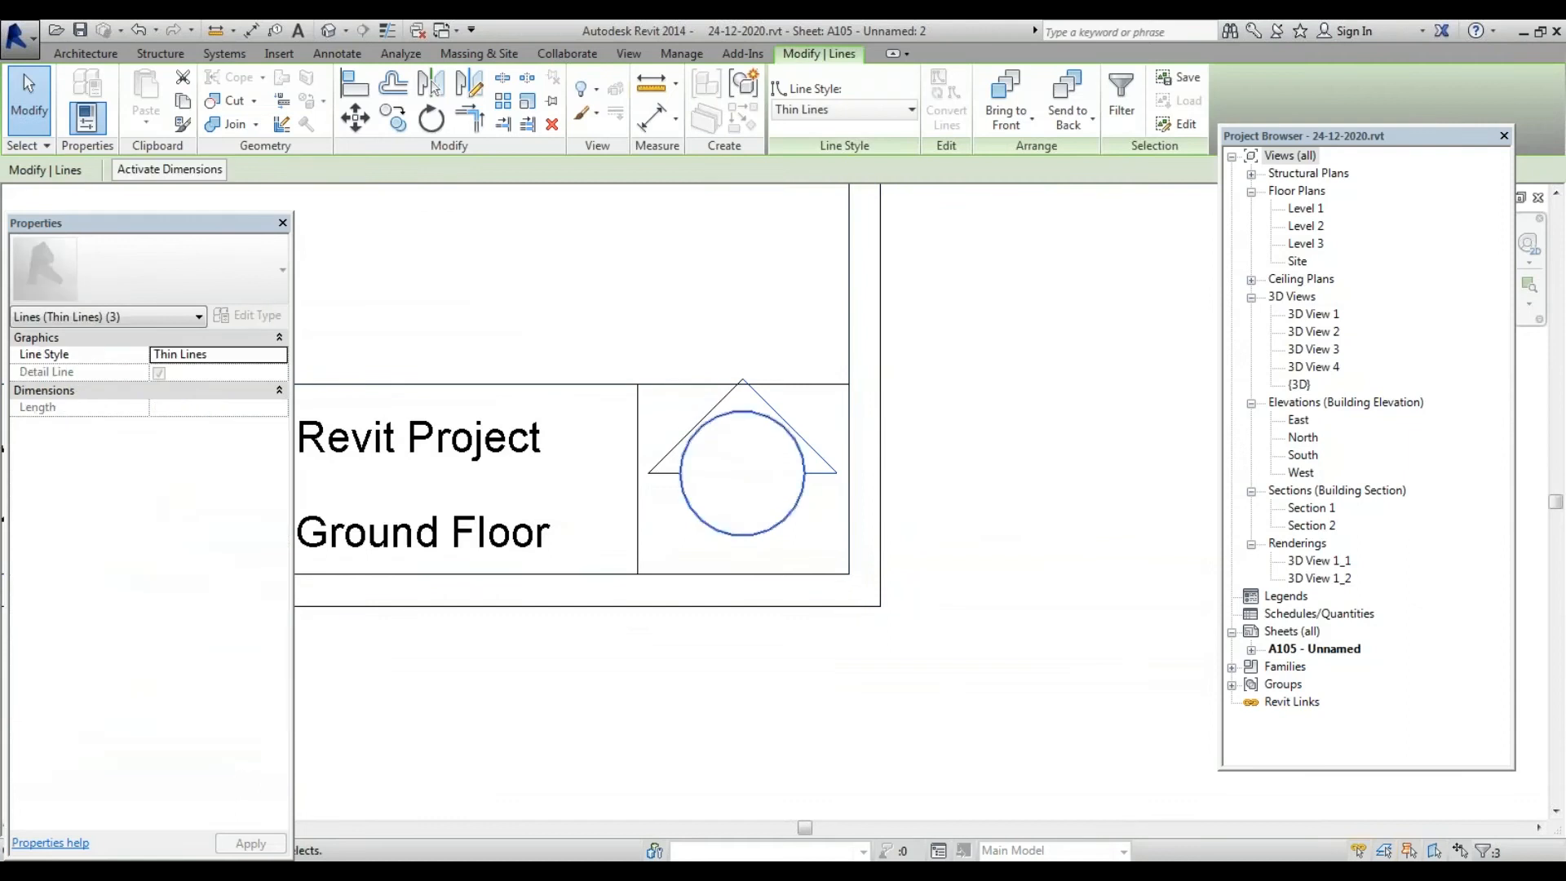
pyautogui.keyDown('ctrl'); pyautogui.click(700, 423); pyautogui.keyUp('ctrl')
pyautogui.scroll(3, 717, 420)
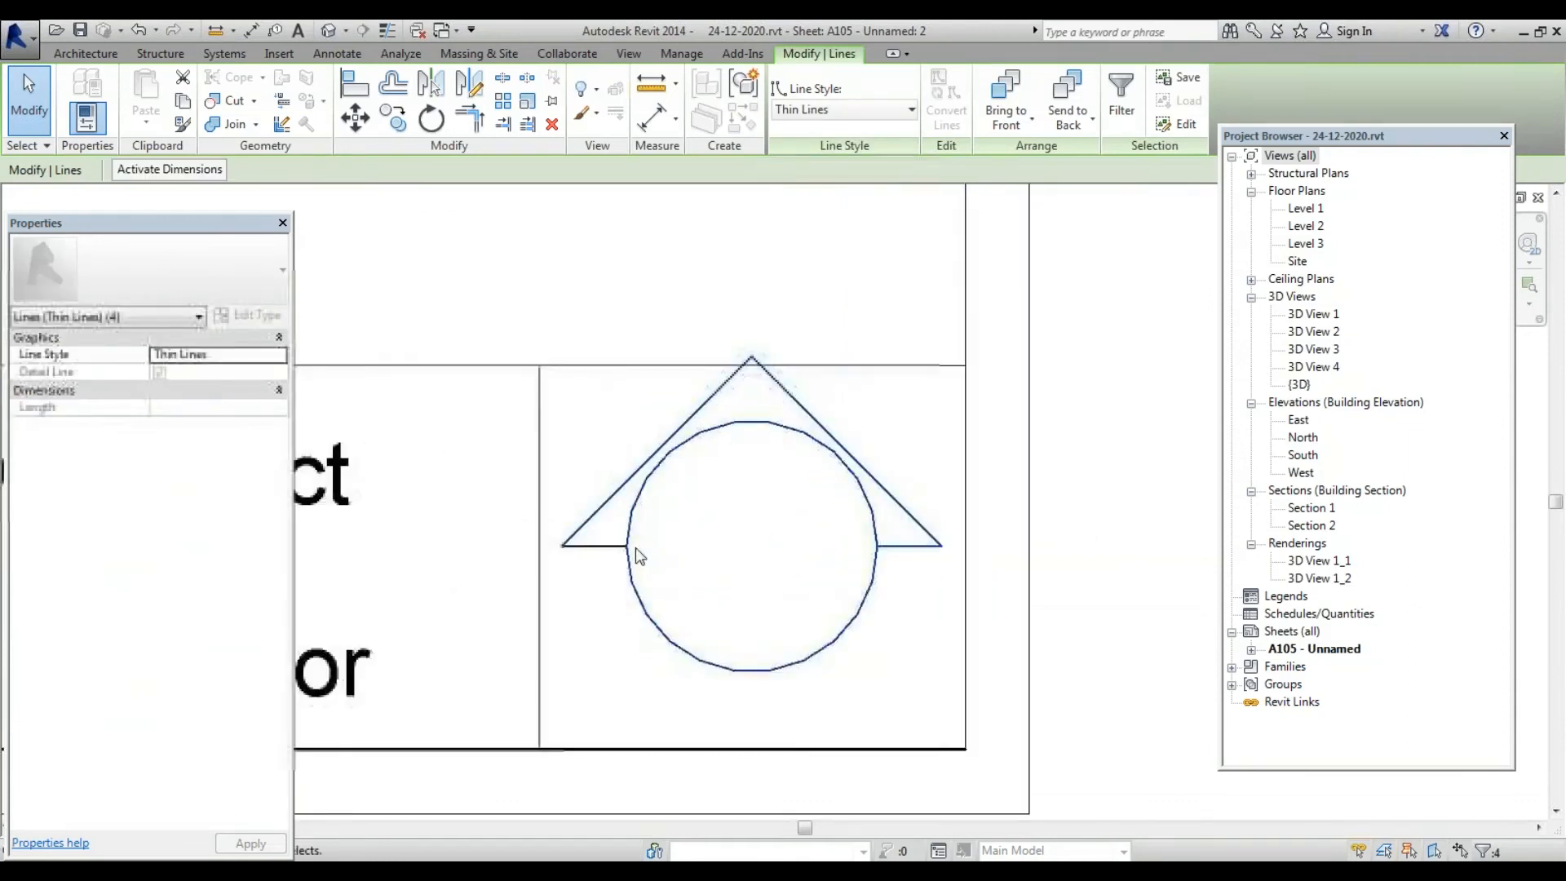
pyautogui.keyDown('ctrl'); pyautogui.click(598, 545); pyautogui.keyUp('ctrl')
pyautogui.scroll(-3, 738, 473)
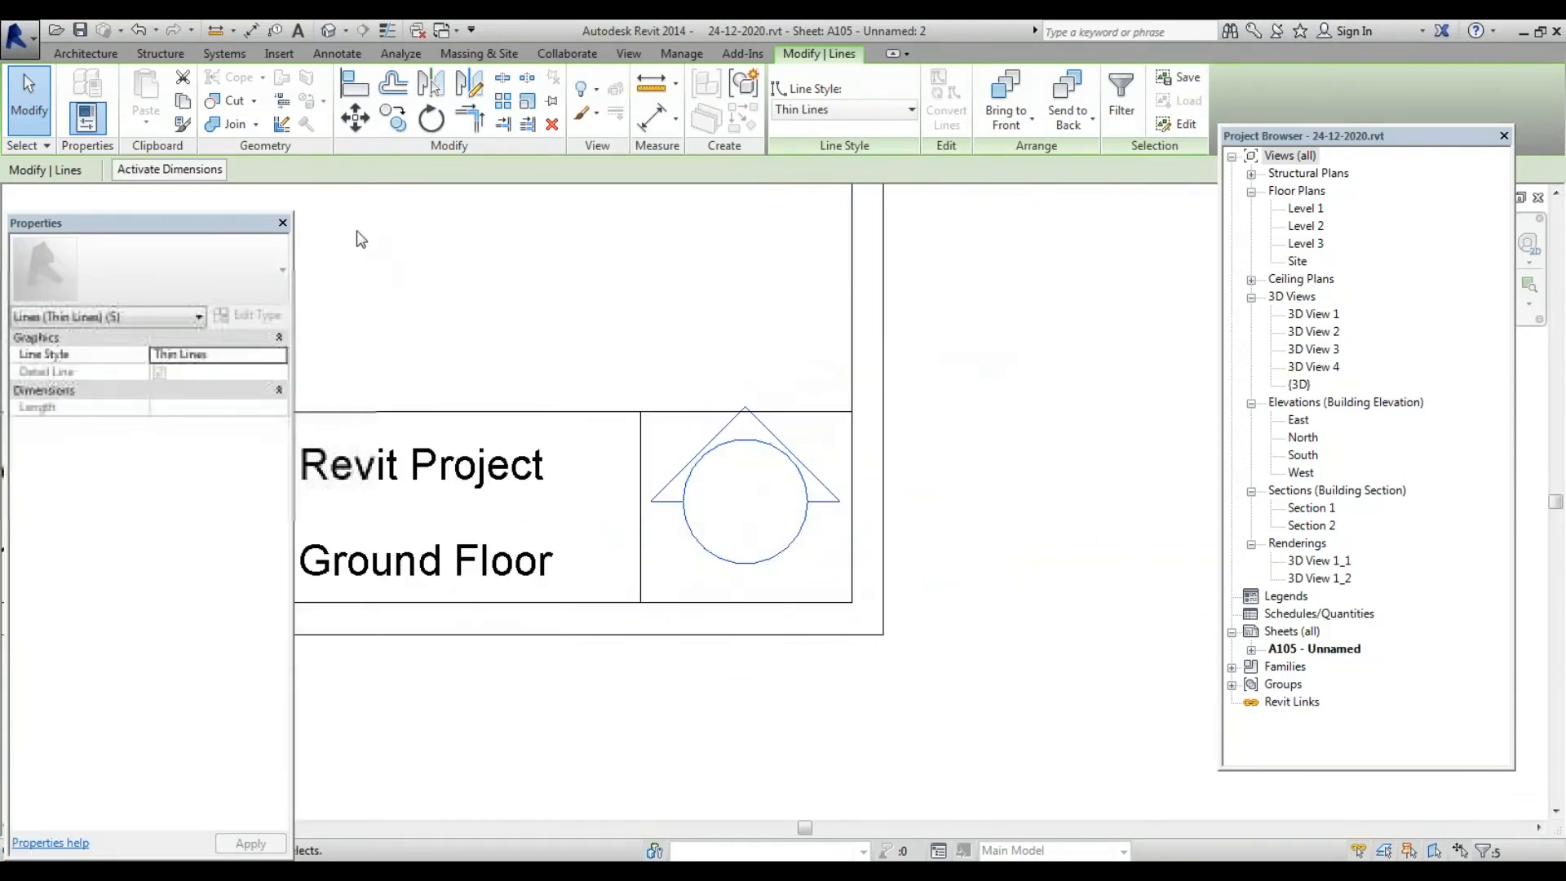
pyautogui.click(374, 117)
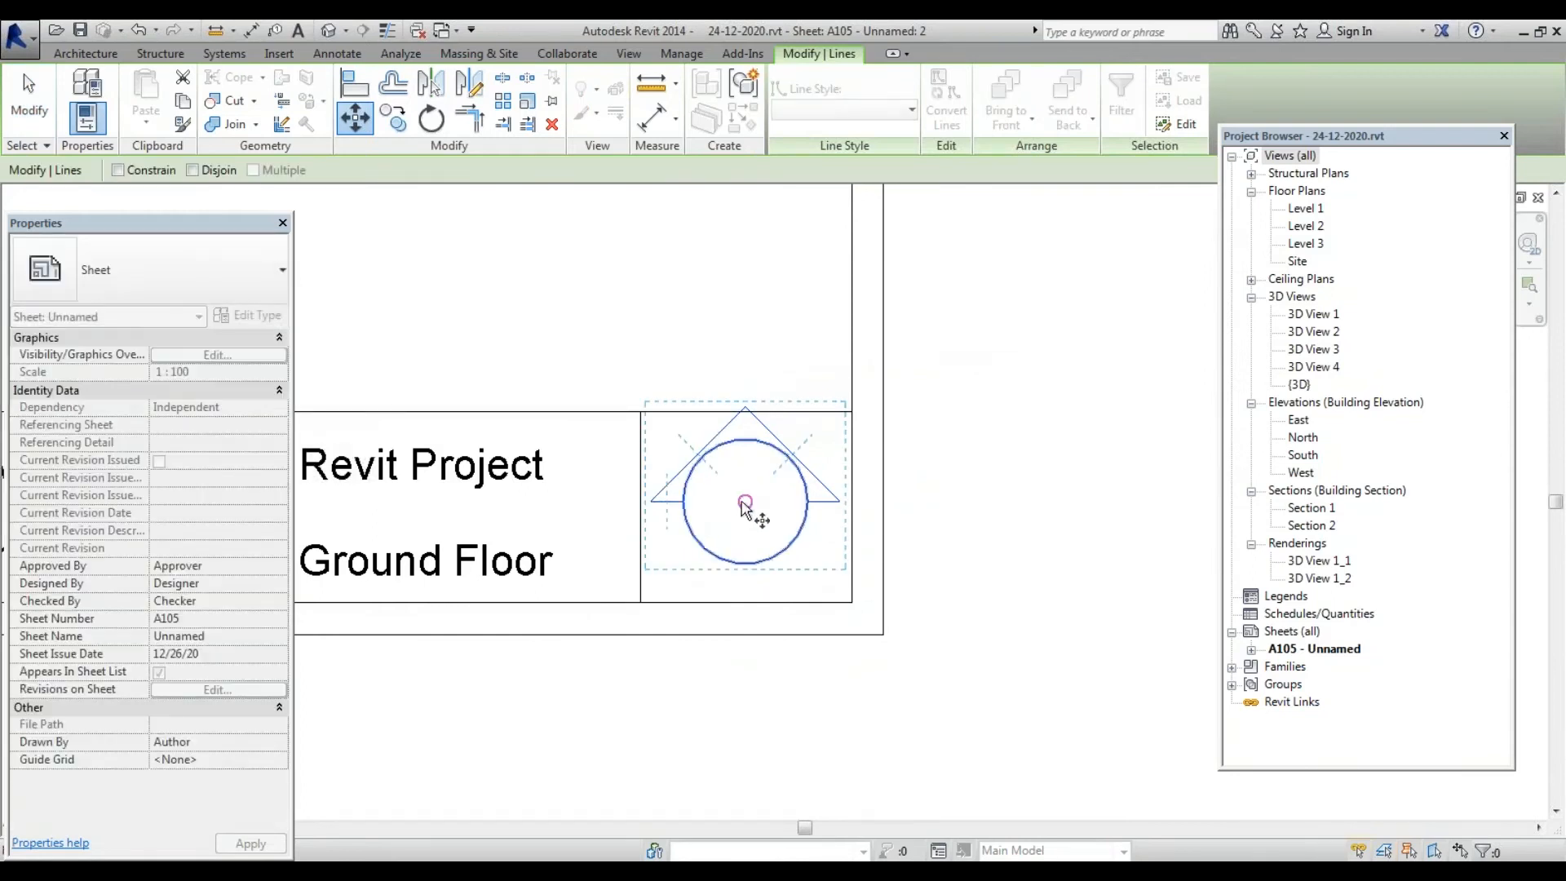
pyautogui.click(741, 502)
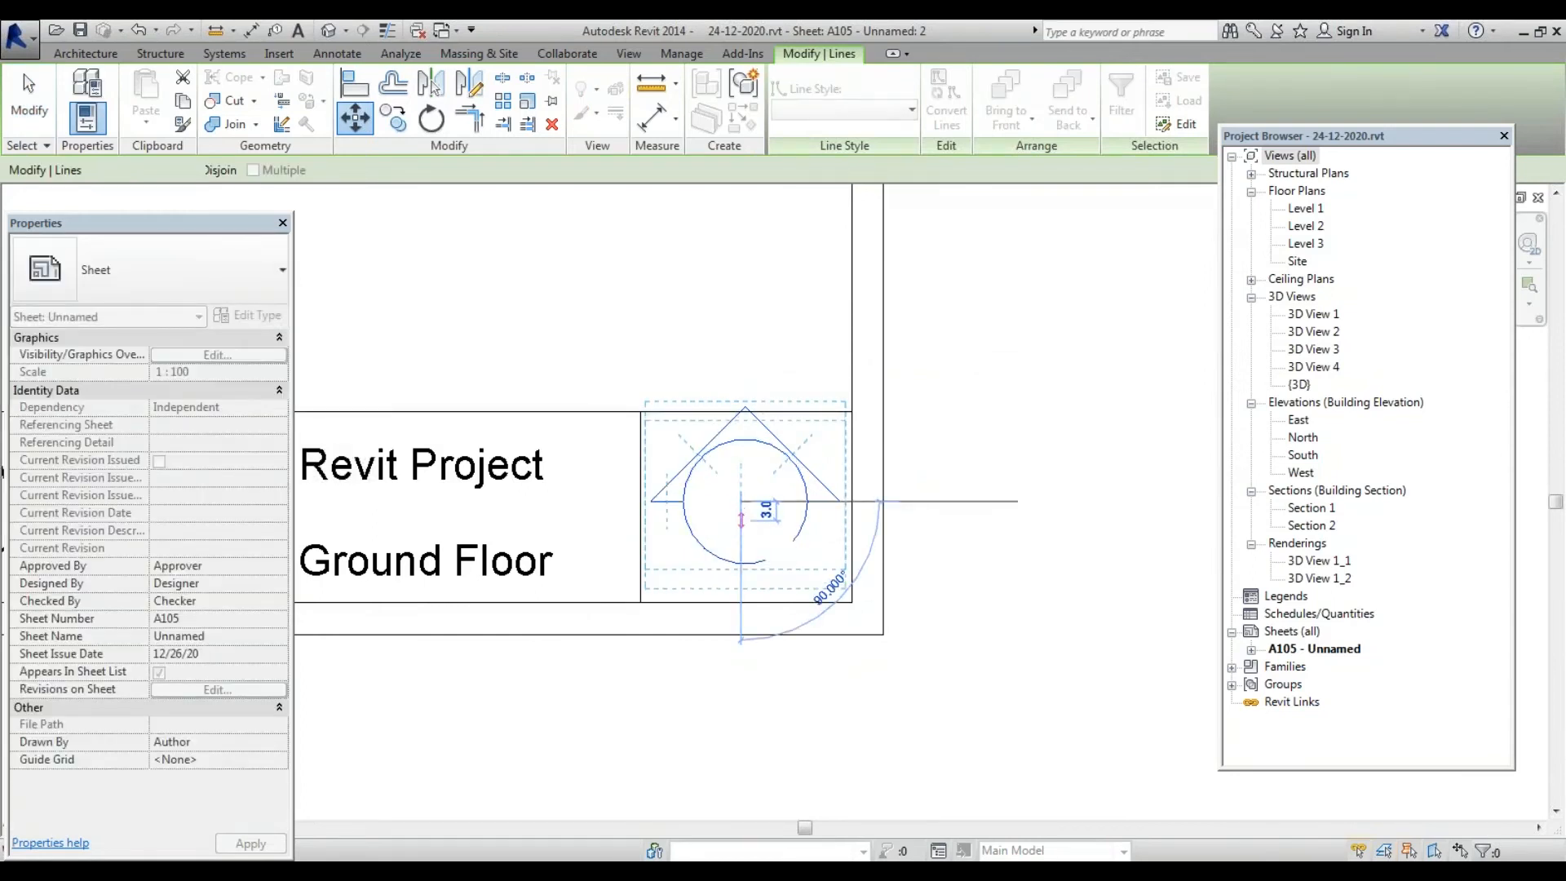
pyautogui.click(741, 520)
pyautogui.scroll(-2, 810, 485)
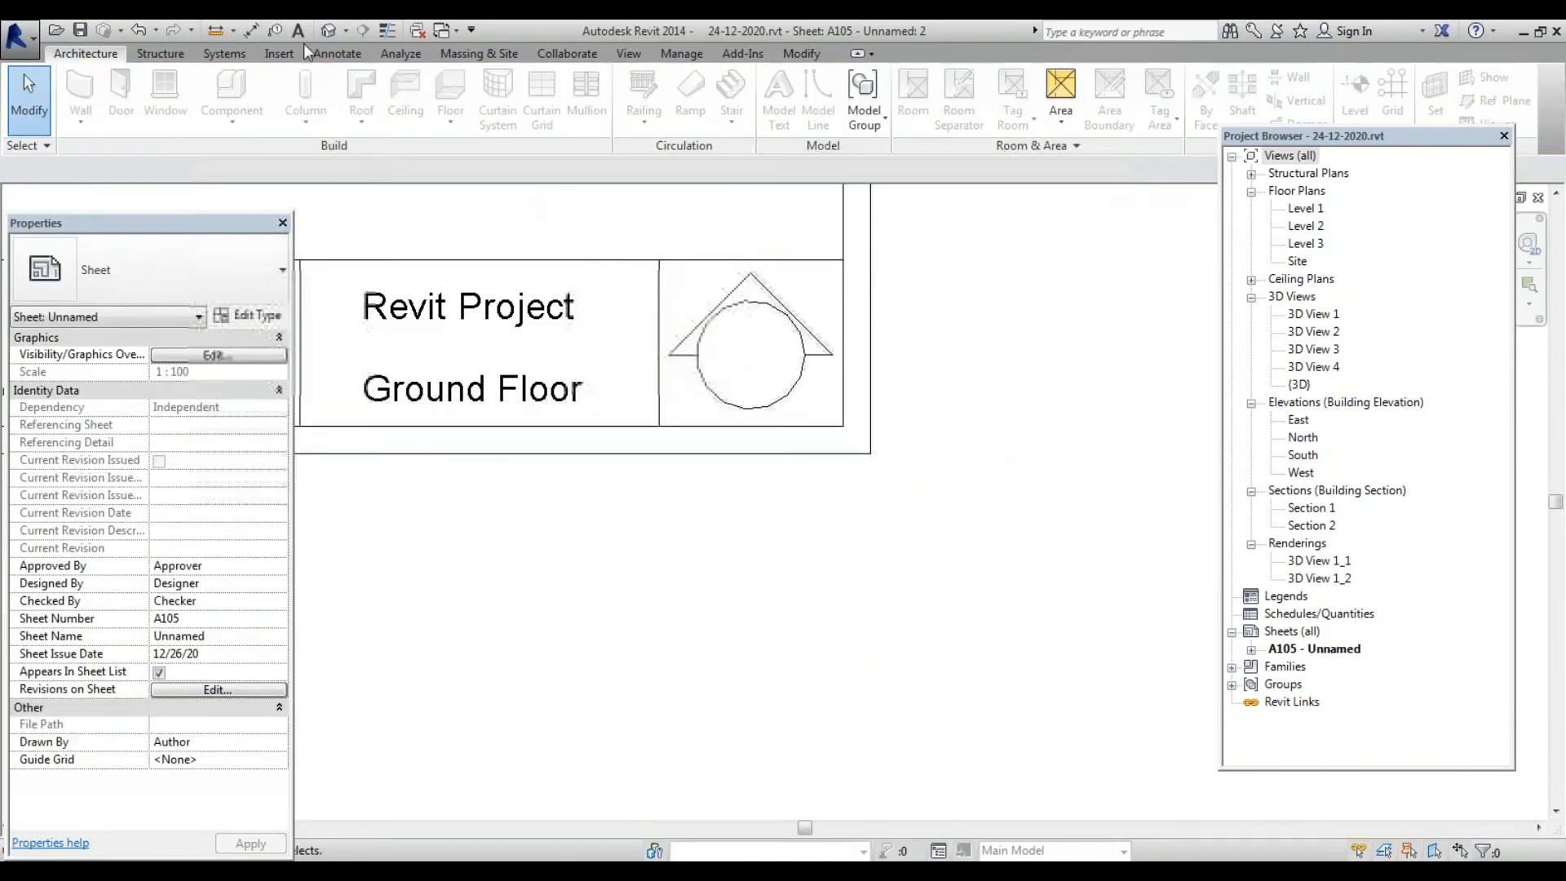
pyautogui.click(299, 30)
# Place an 'N' text note at the circle's centre using the 7mm Arial type
pyautogui.scroll(2, 755, 375)
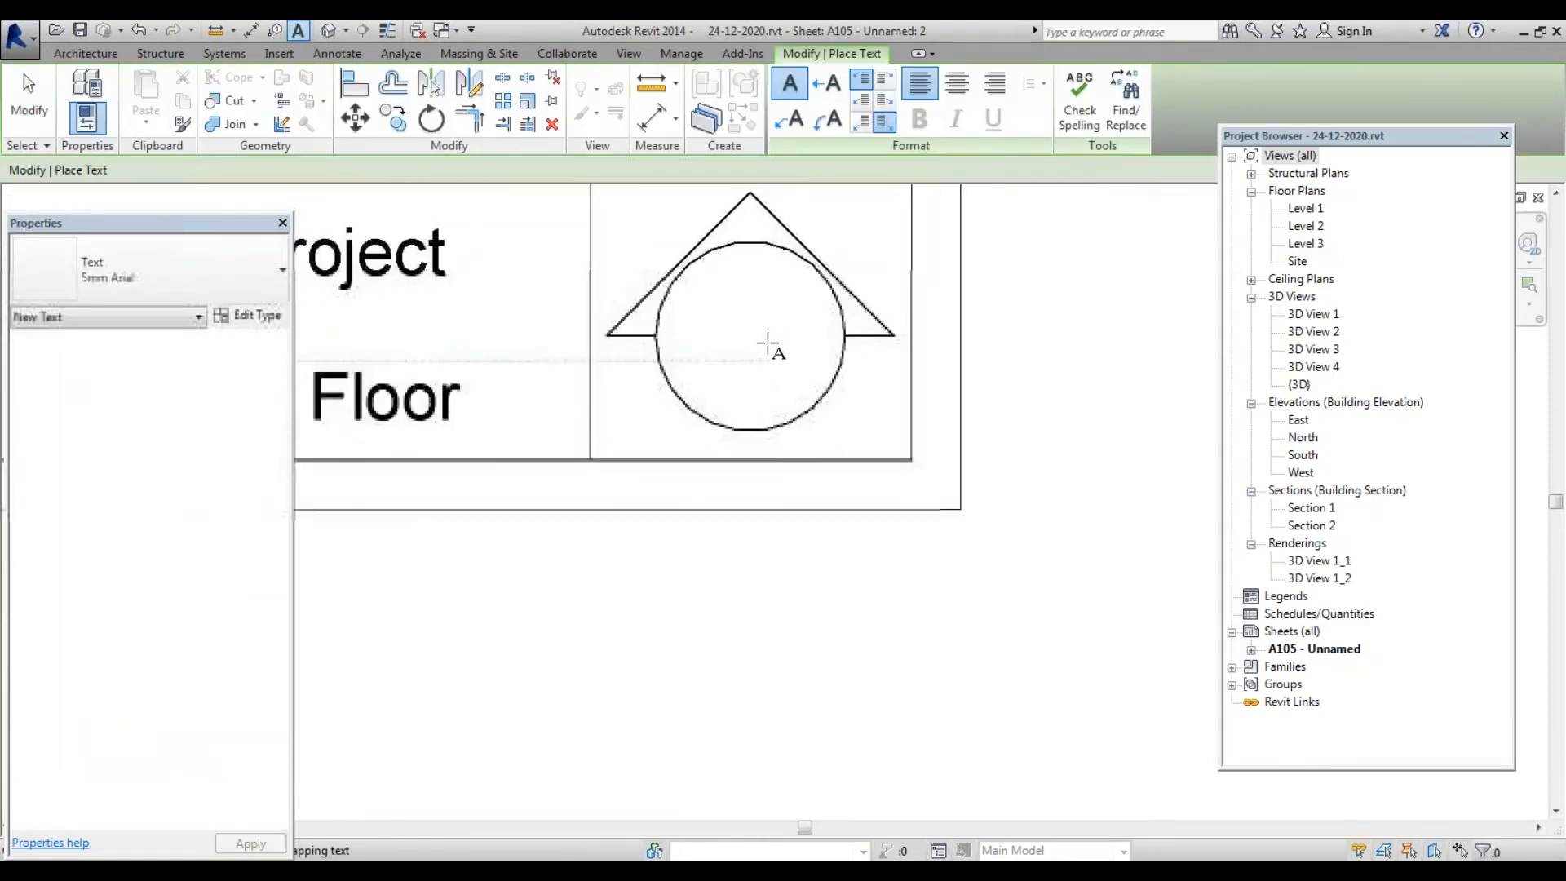
pyautogui.click(768, 346)
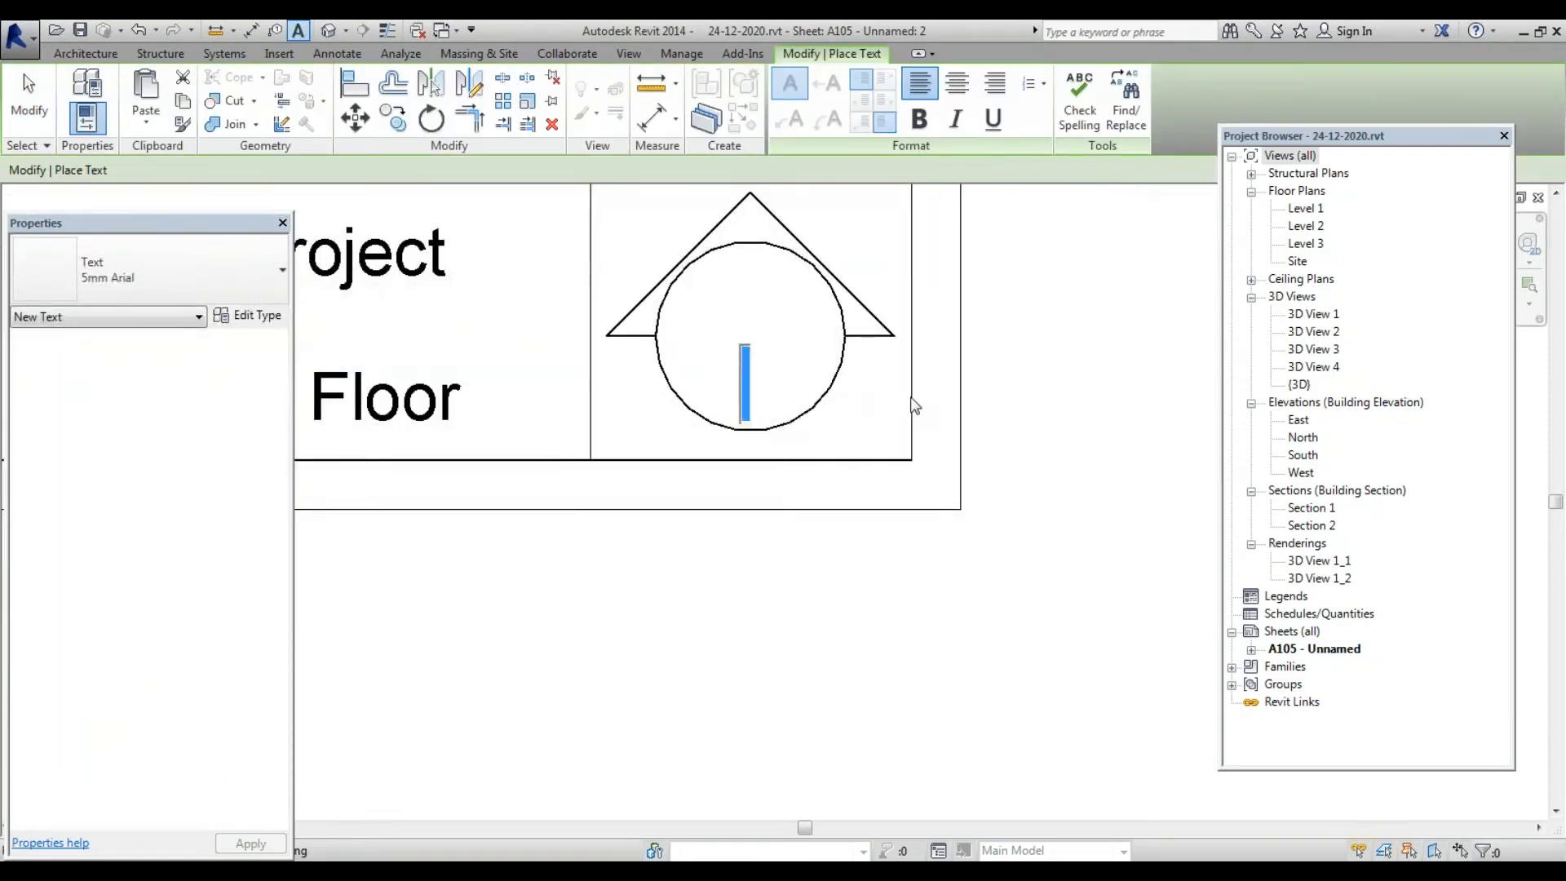
pyautogui.write('N')
pyautogui.hotkey('ctrl', 'a')
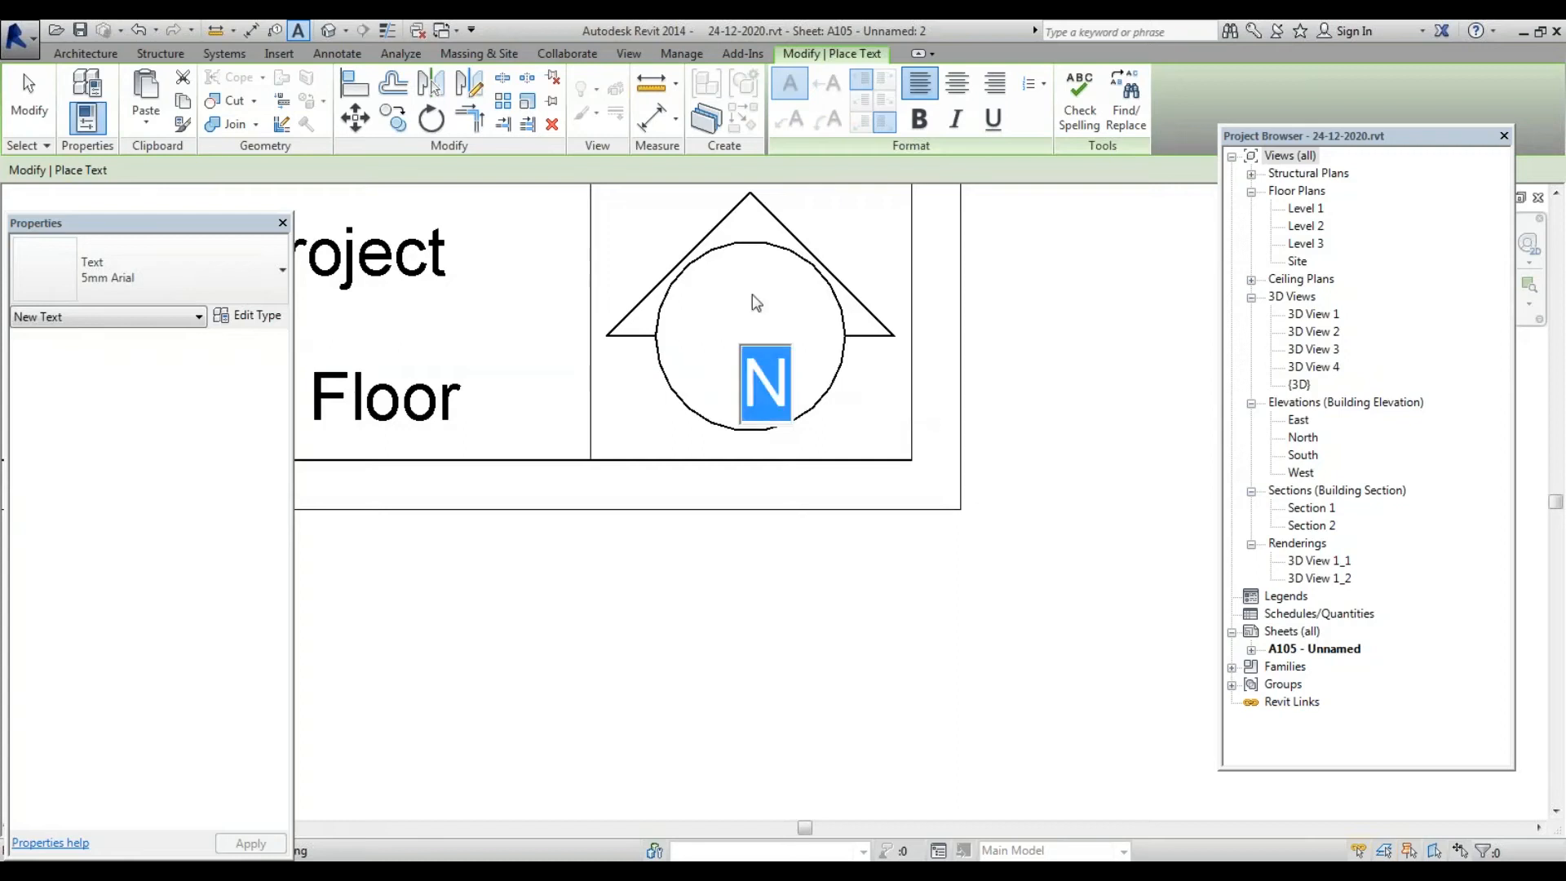
pyautogui.click(196, 272)
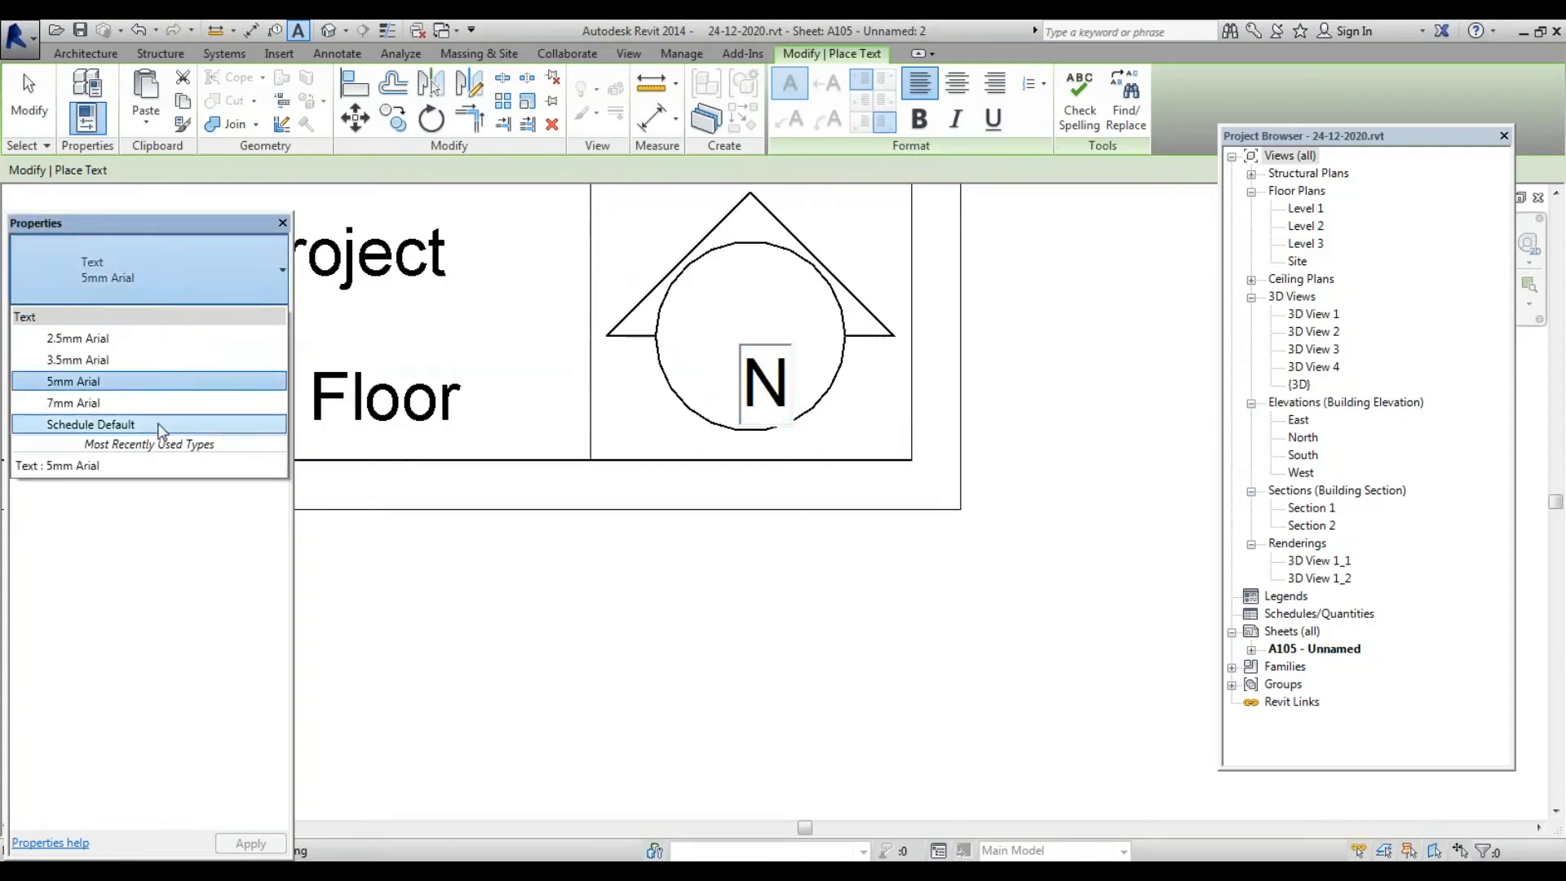
pyautogui.click(145, 402)
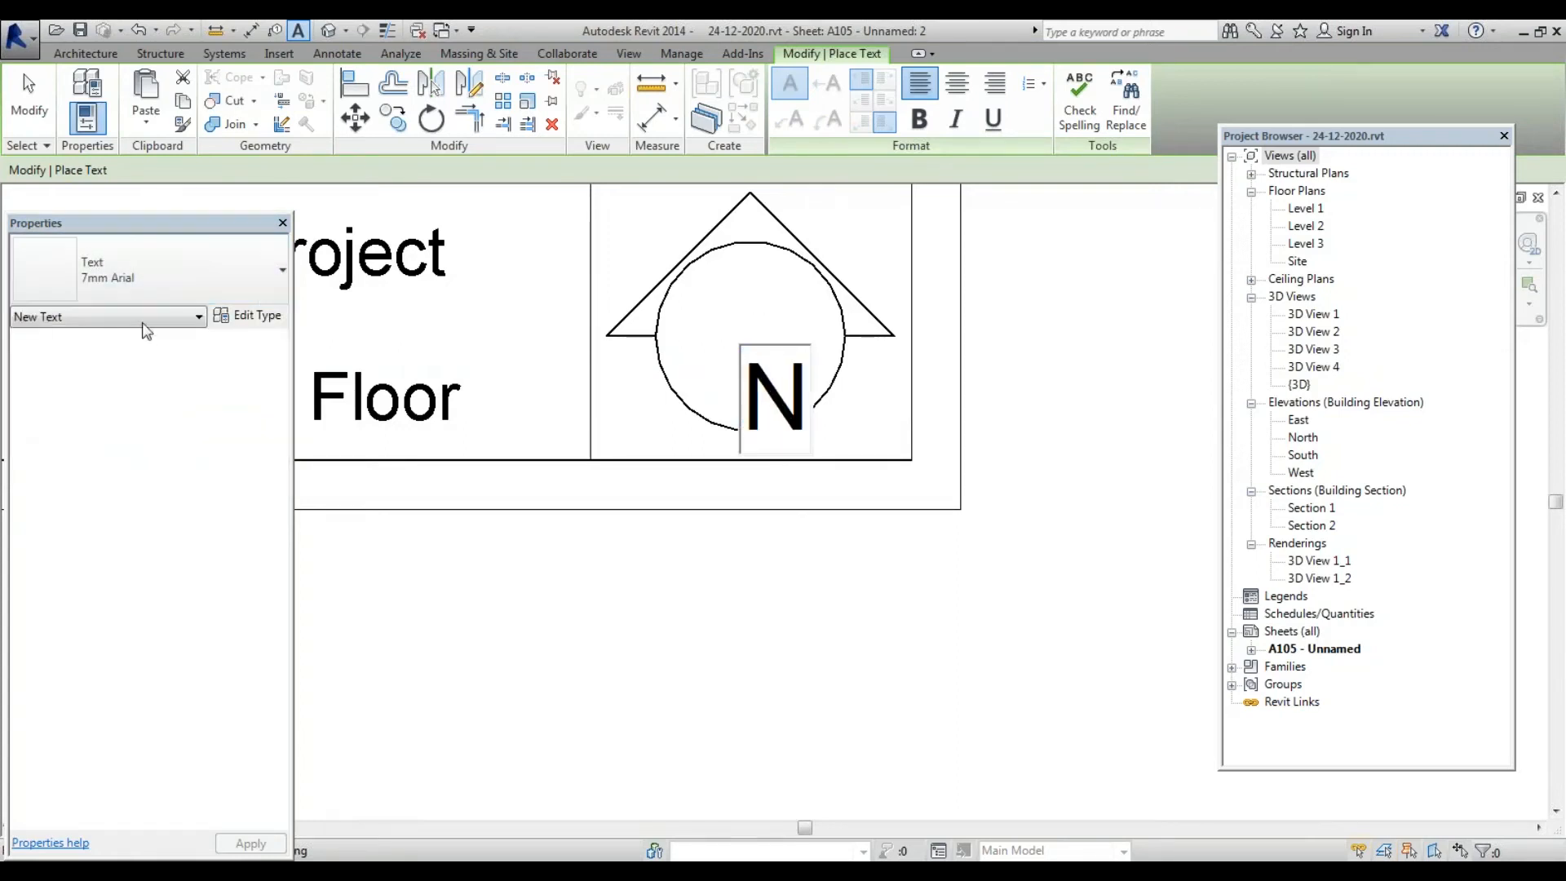
pyautogui.click(163, 300)
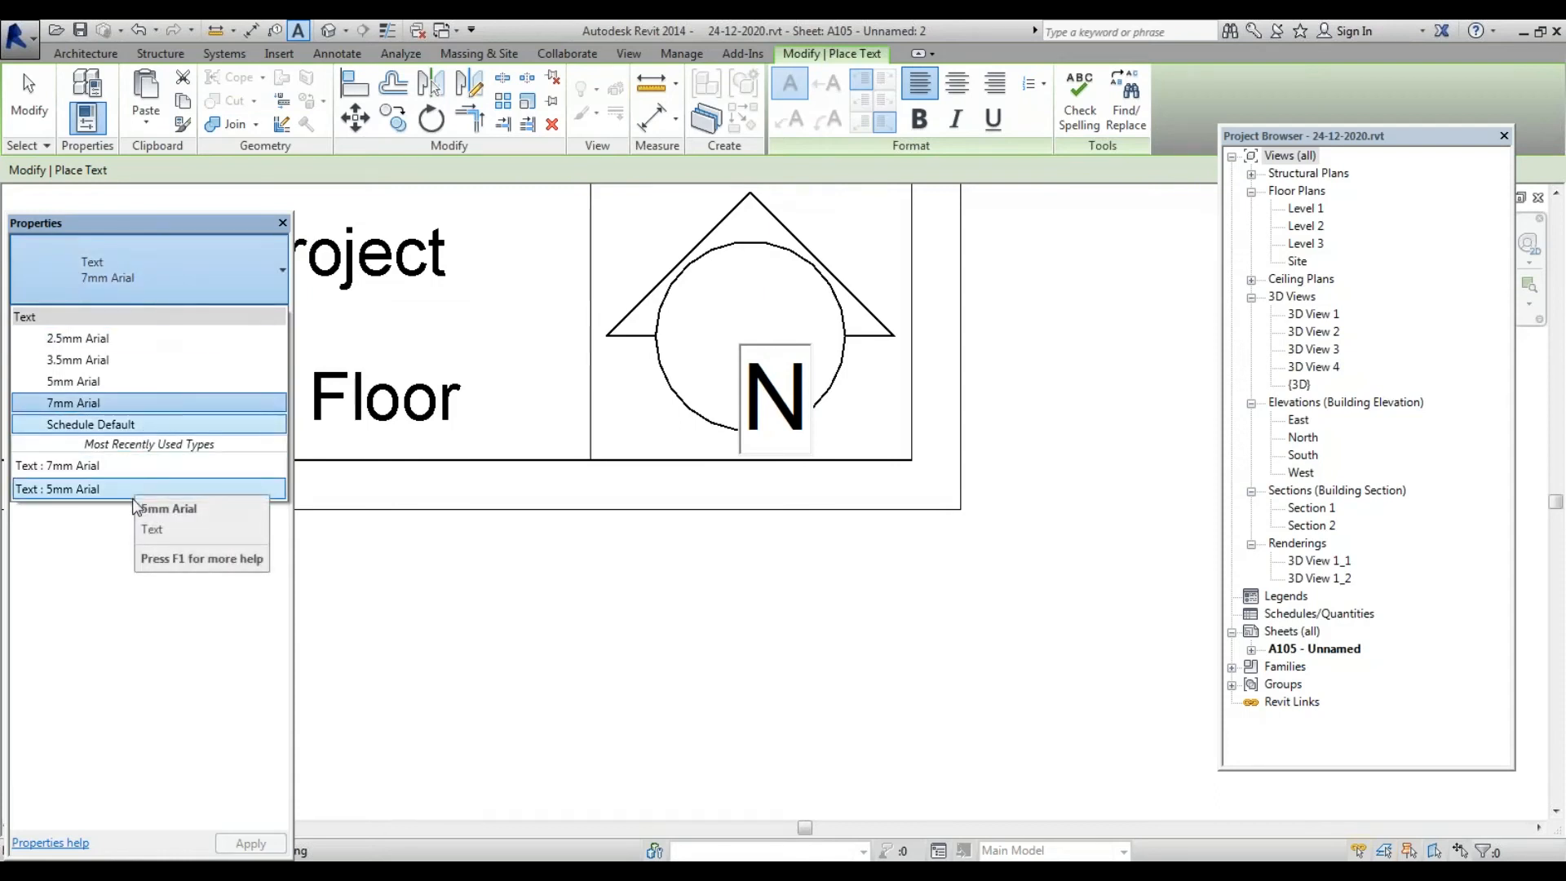
pyautogui.click(277, 272)
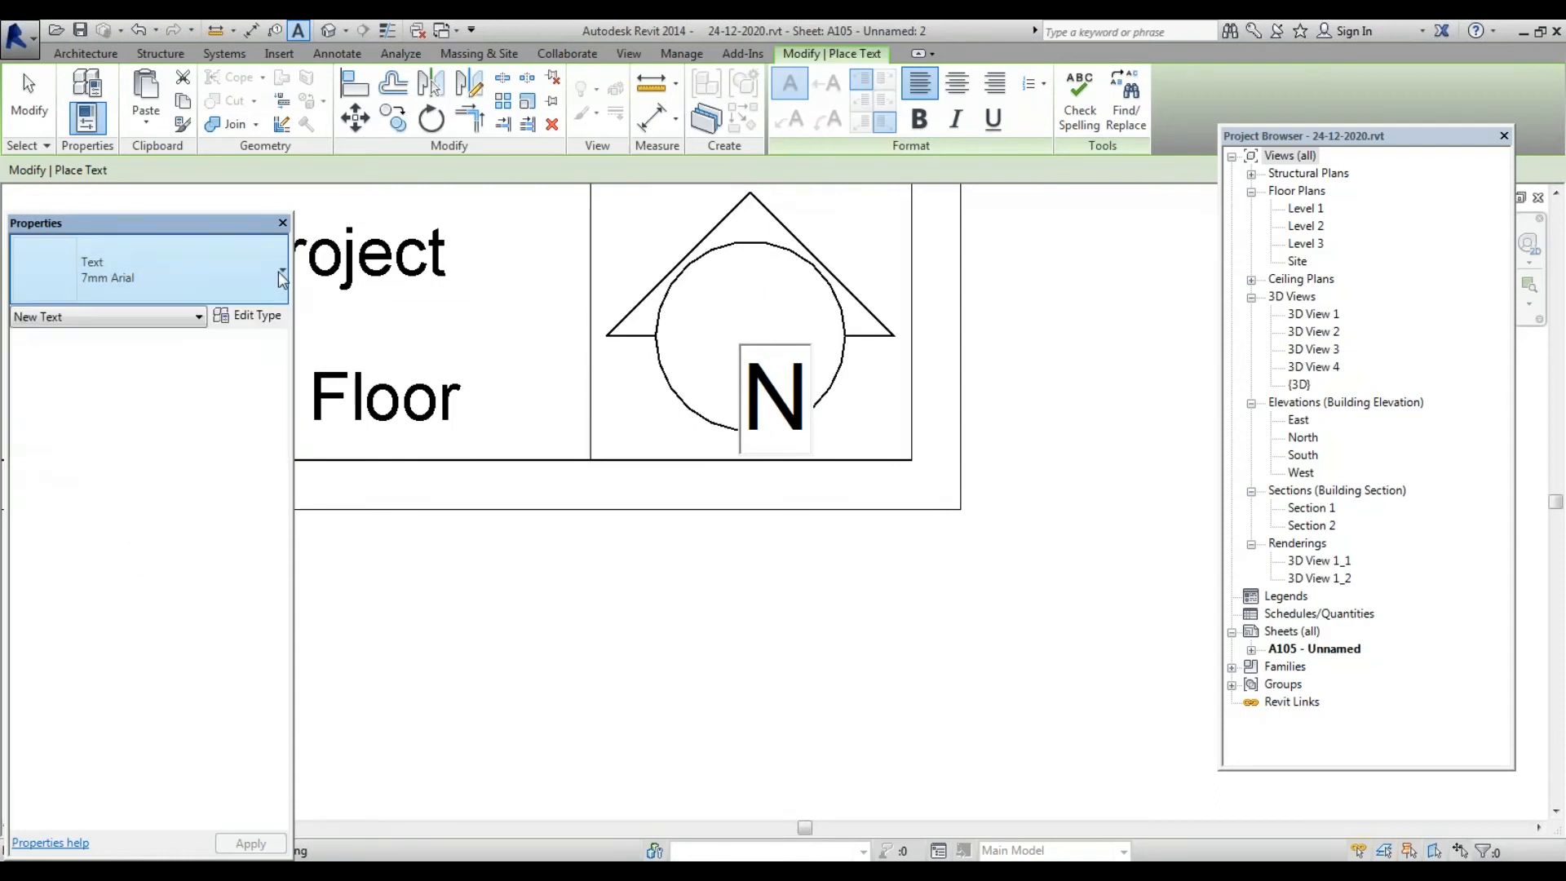
# Duplicate the type as '8mm Arial' with Text Size 8 mm
pyautogui.click(263, 318)
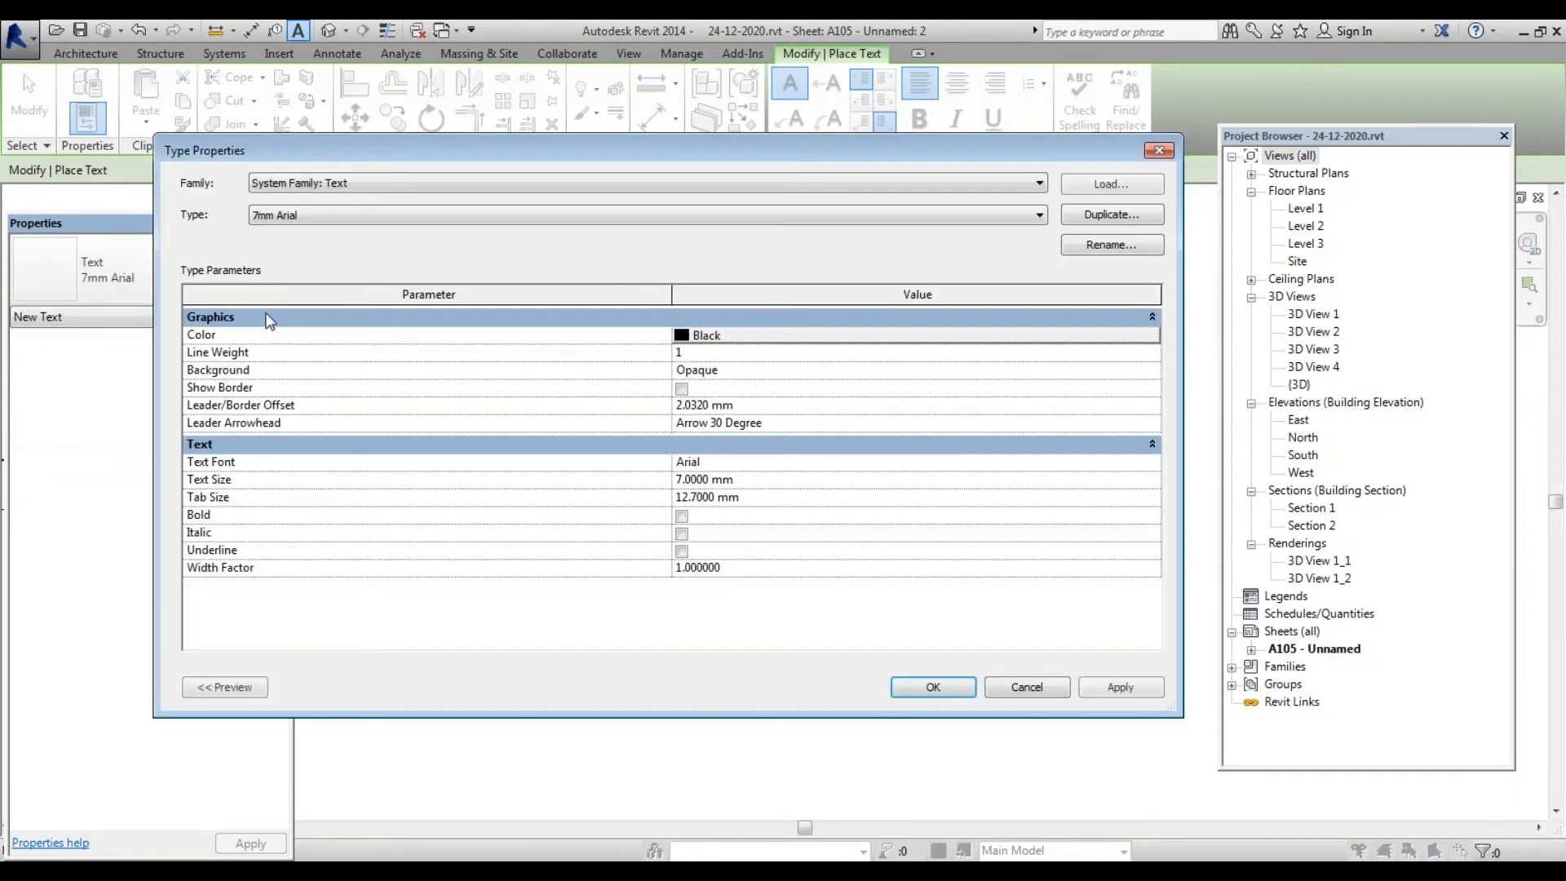
pyautogui.click(1131, 217)
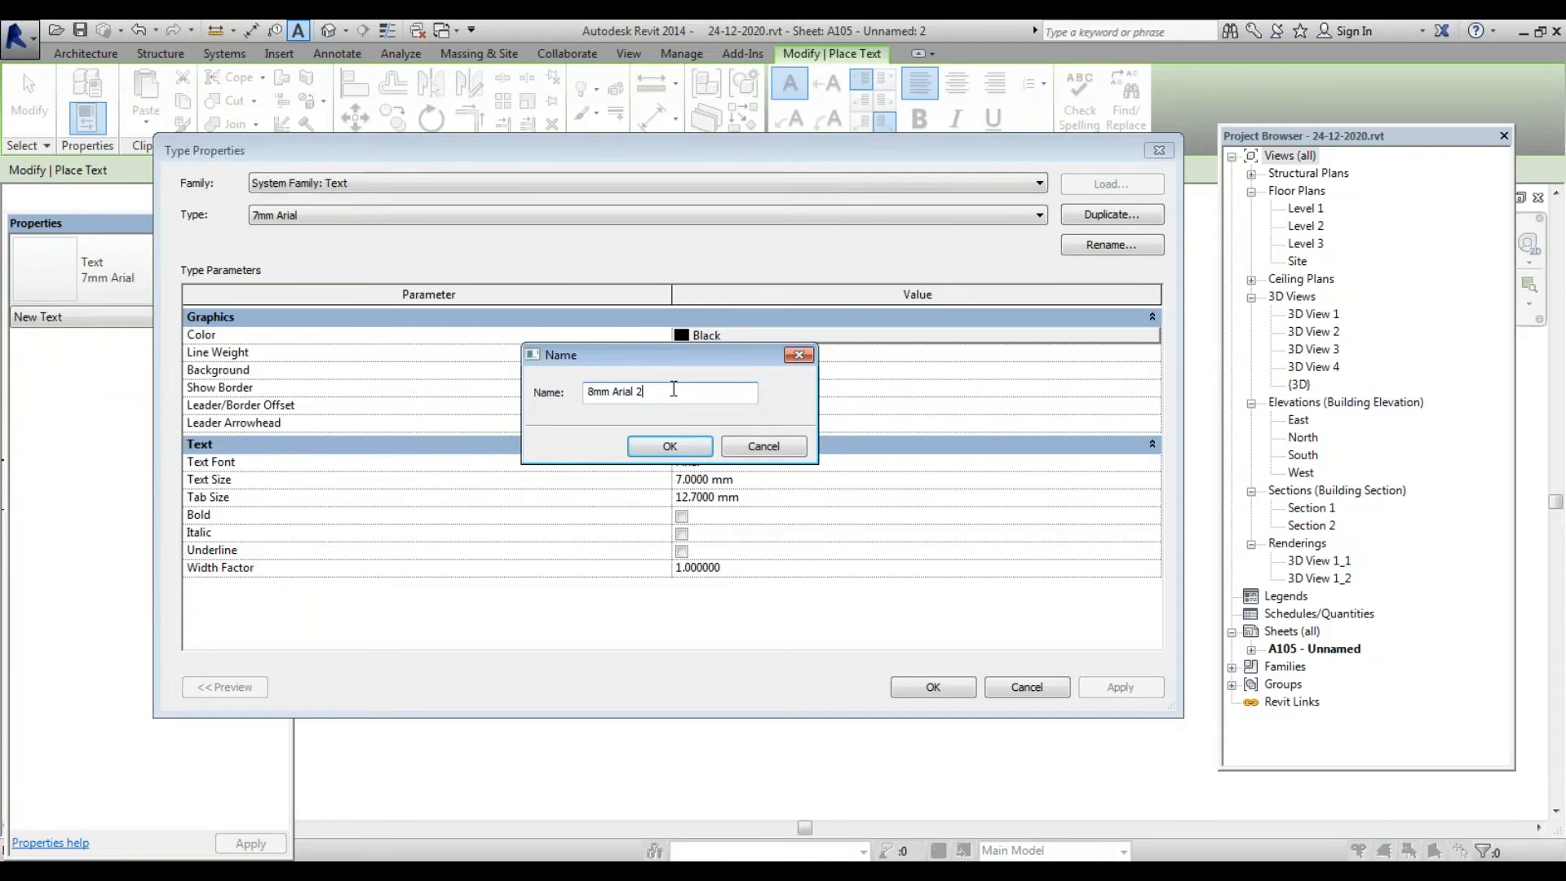
pyautogui.write('8mm Arial')
pyautogui.click(669, 447)
pyautogui.click(683, 480)
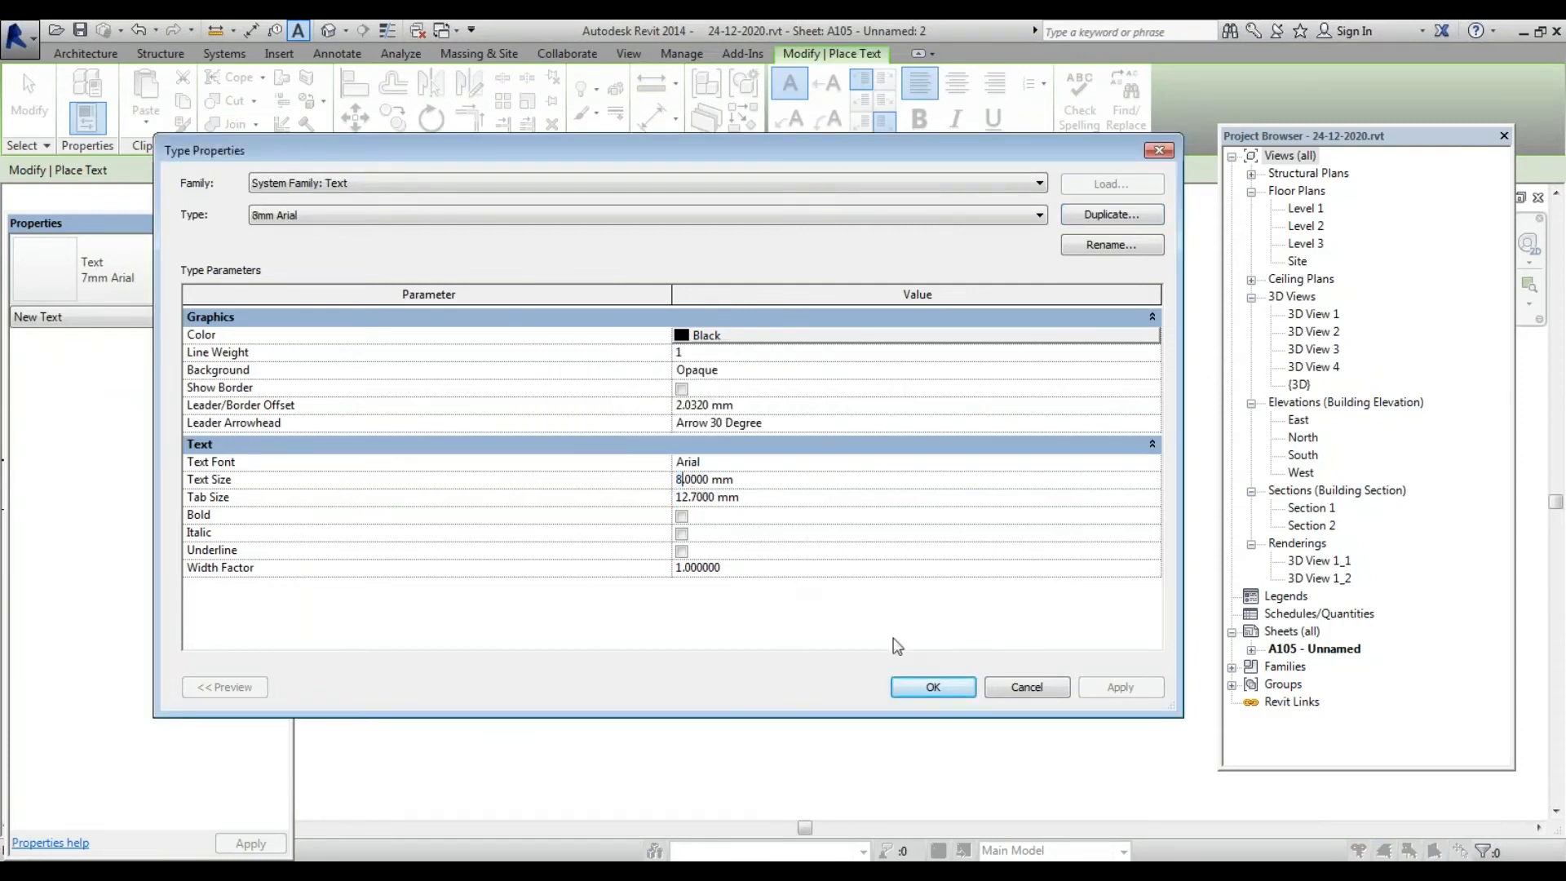
pyautogui.click(933, 688)
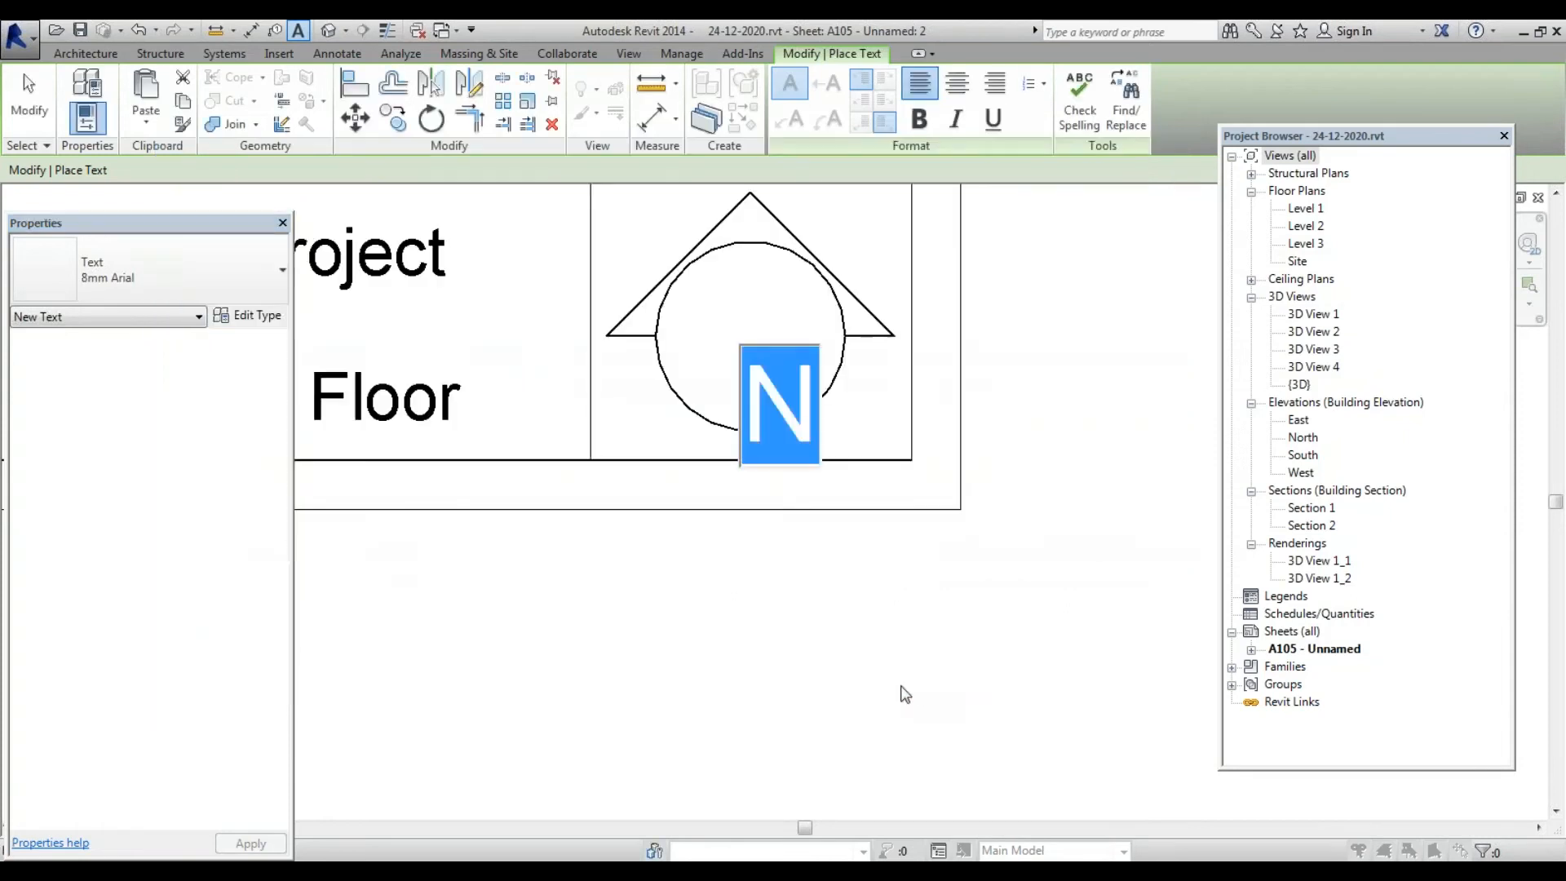
pyautogui.press('Escape')
pyautogui.press('Escape')
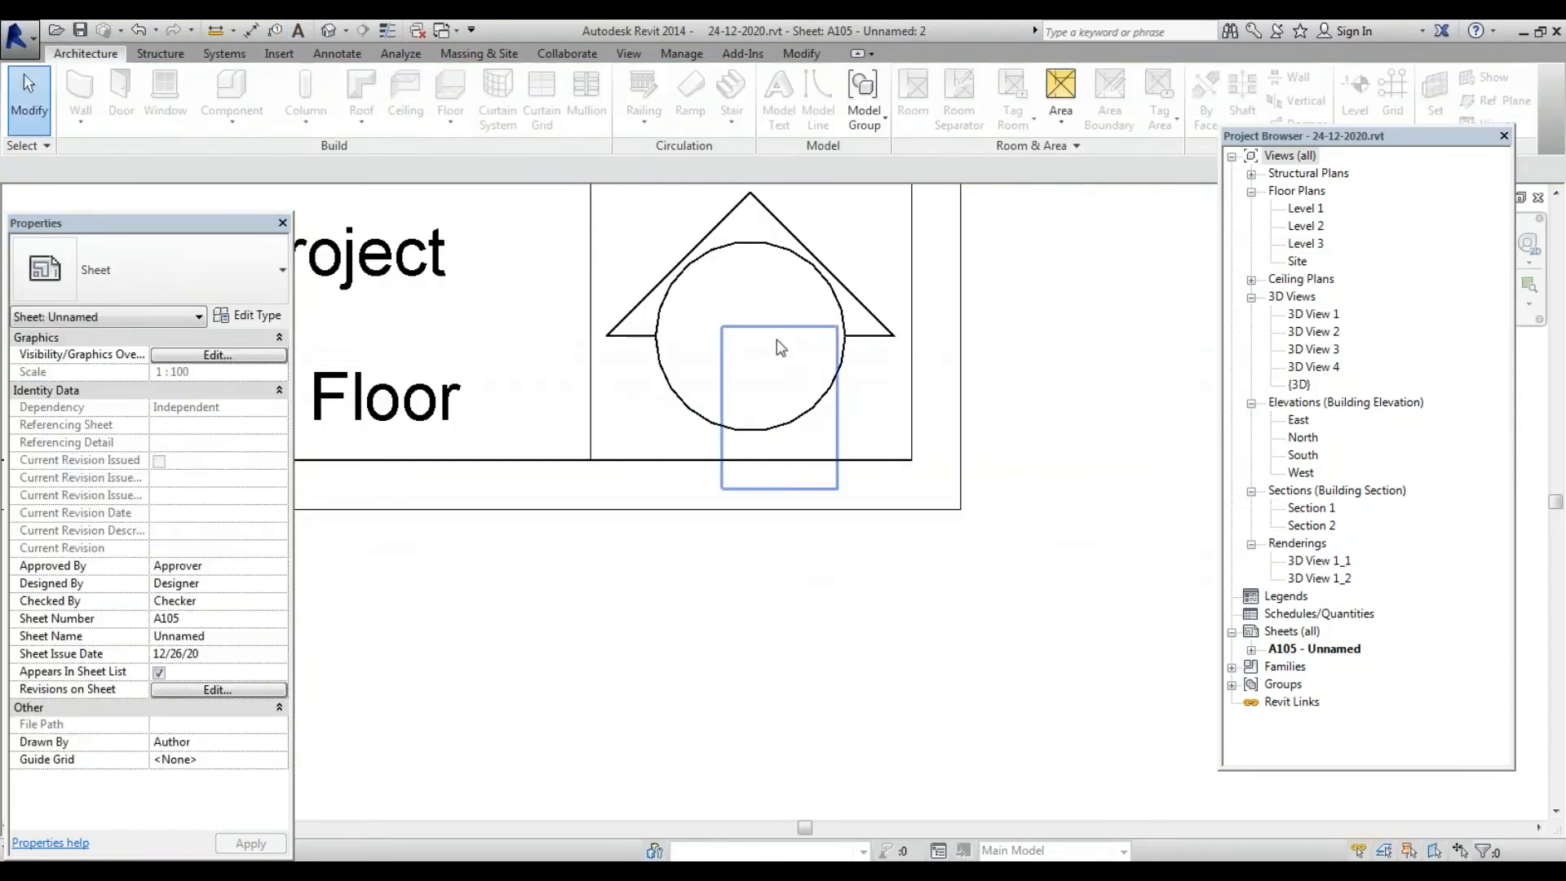
# Drag the 'N' note into the middle of the logo circle and verify its position
pyautogui.click(779, 341)
pyautogui.moveTo(758, 300); pyautogui.dragTo(734, 239)
pyautogui.click(1052, 414)
pyautogui.scroll(-4, 718, 619)
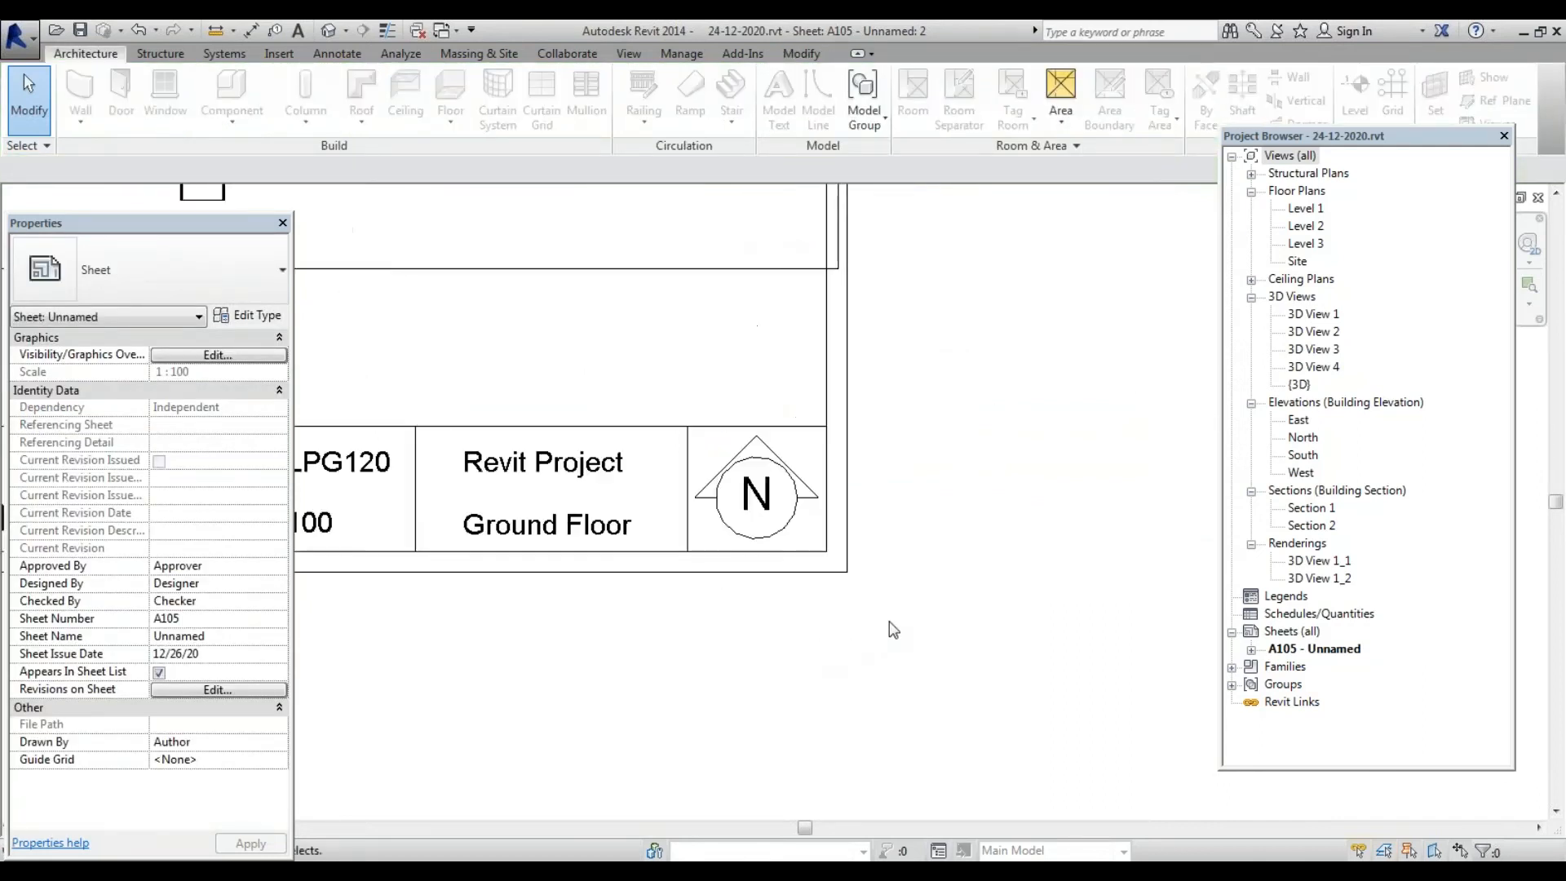
pyautogui.scroll(3, 885, 591)
pyautogui.scroll(2, 884, 592)
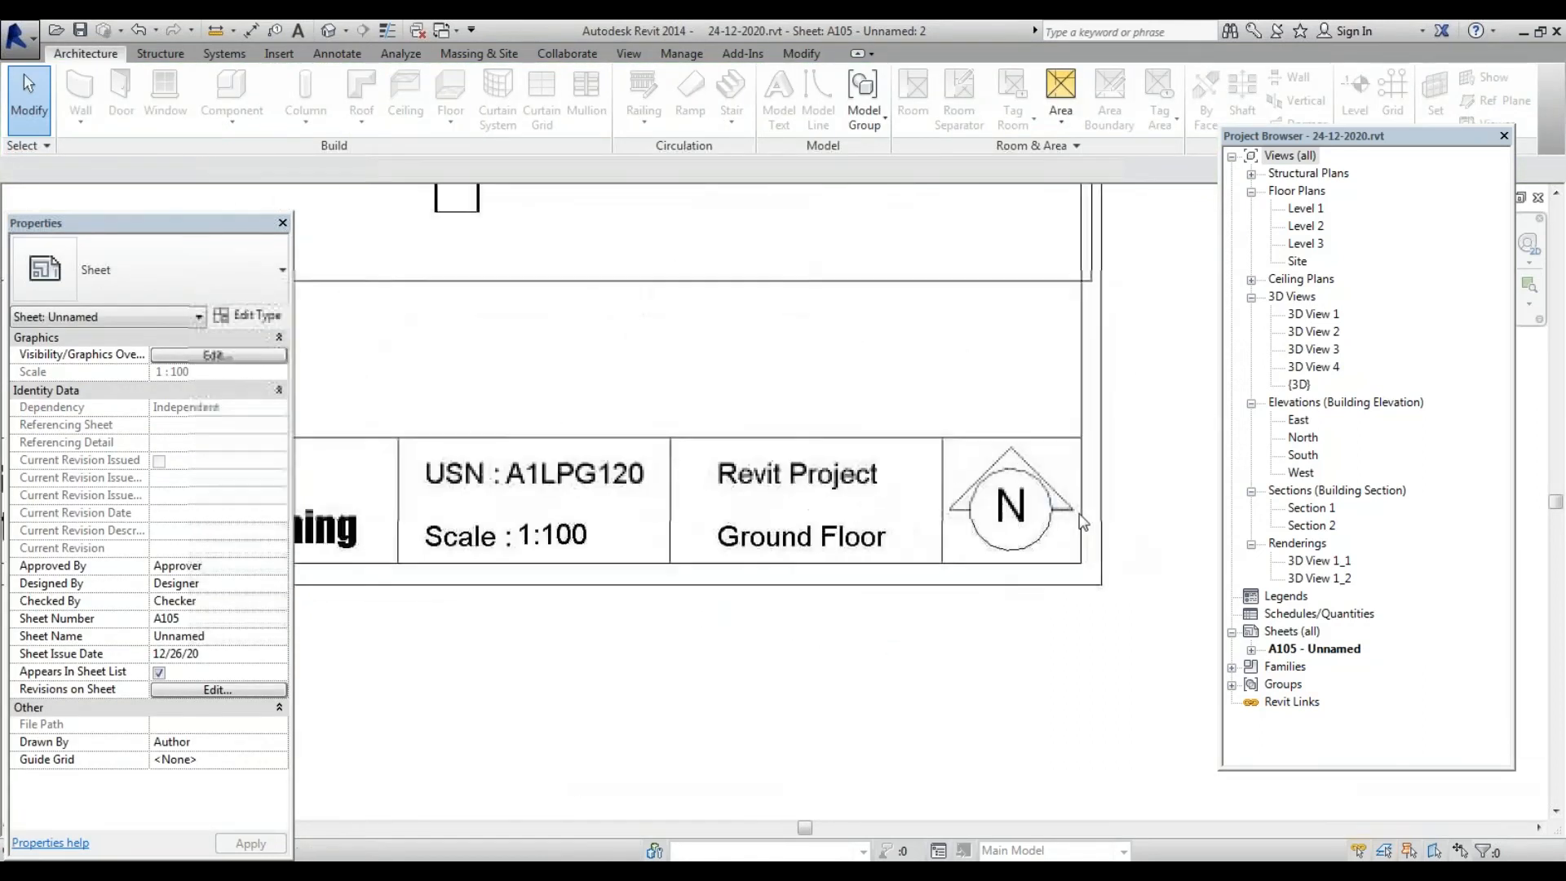
pyautogui.click(1001, 553)
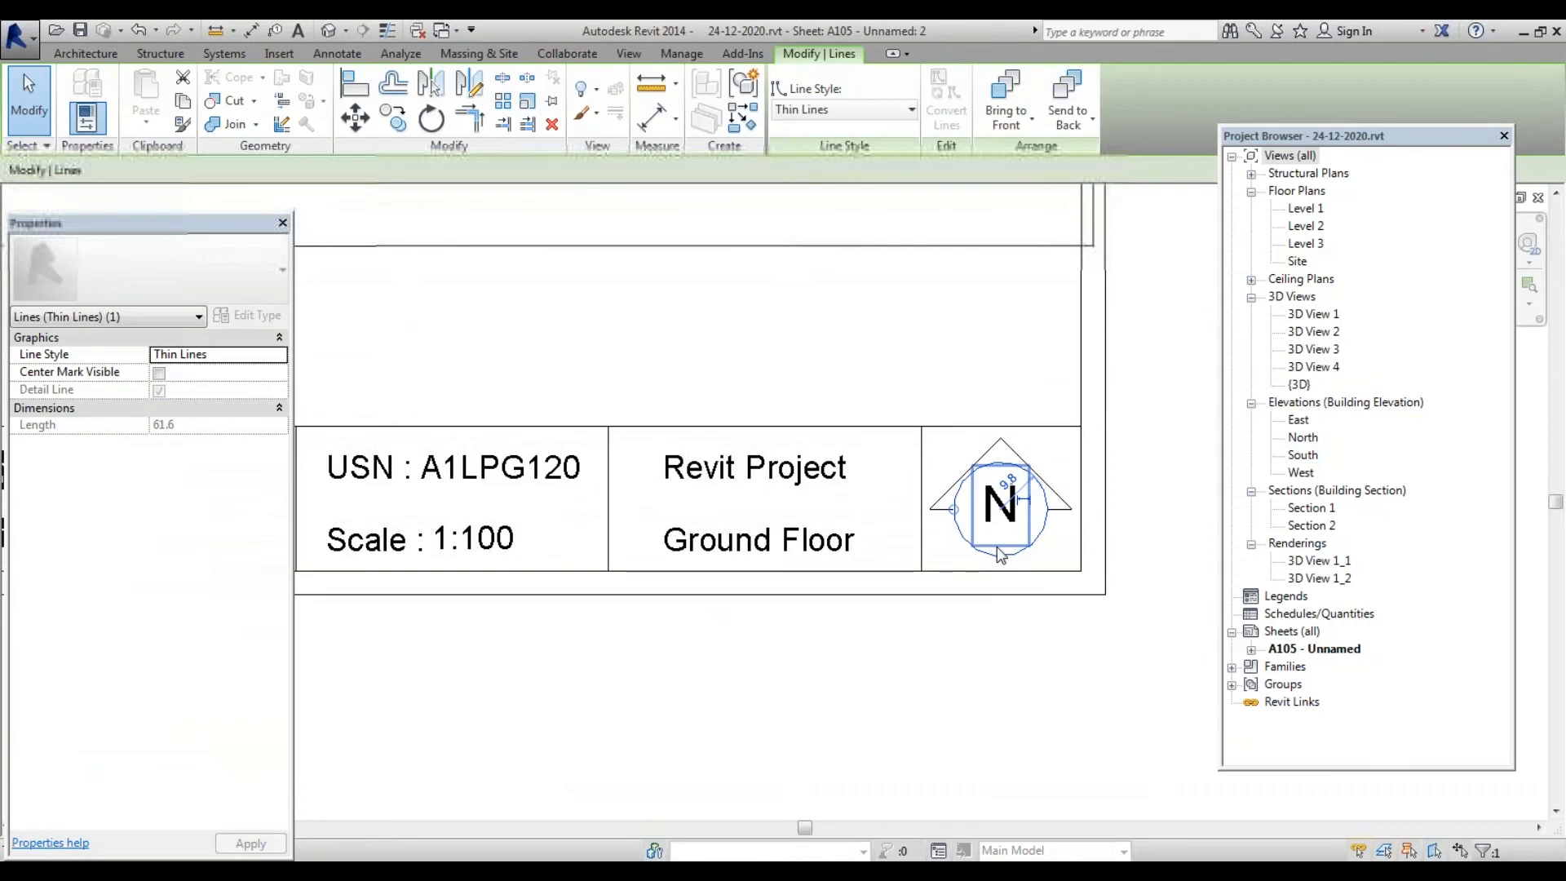
pyautogui.scroll(-4, 979, 553)
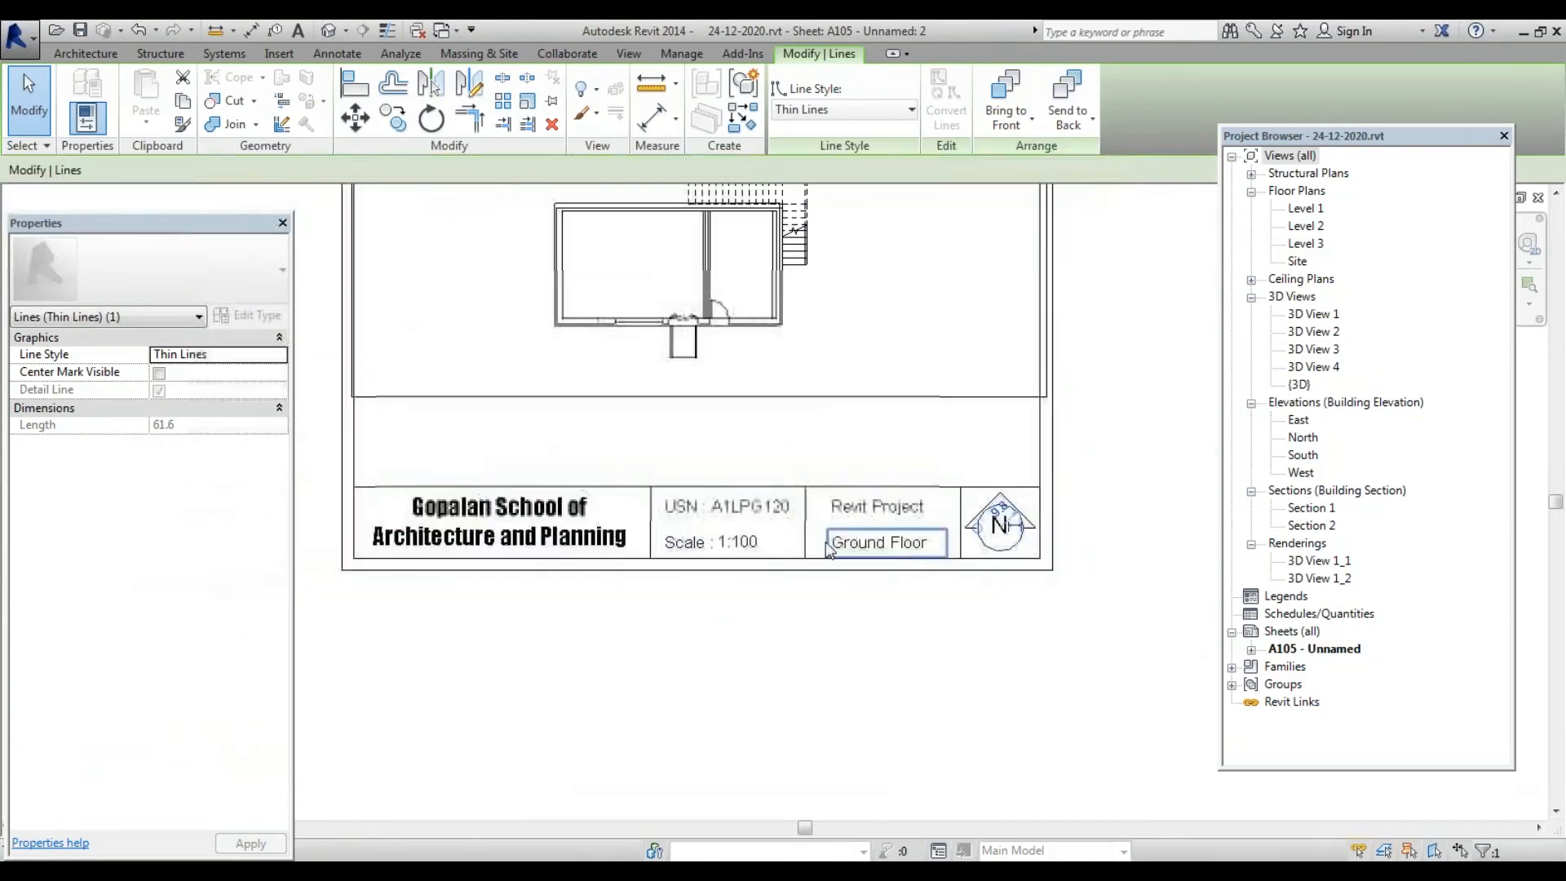
pyautogui.scroll(1, 1032, 571)
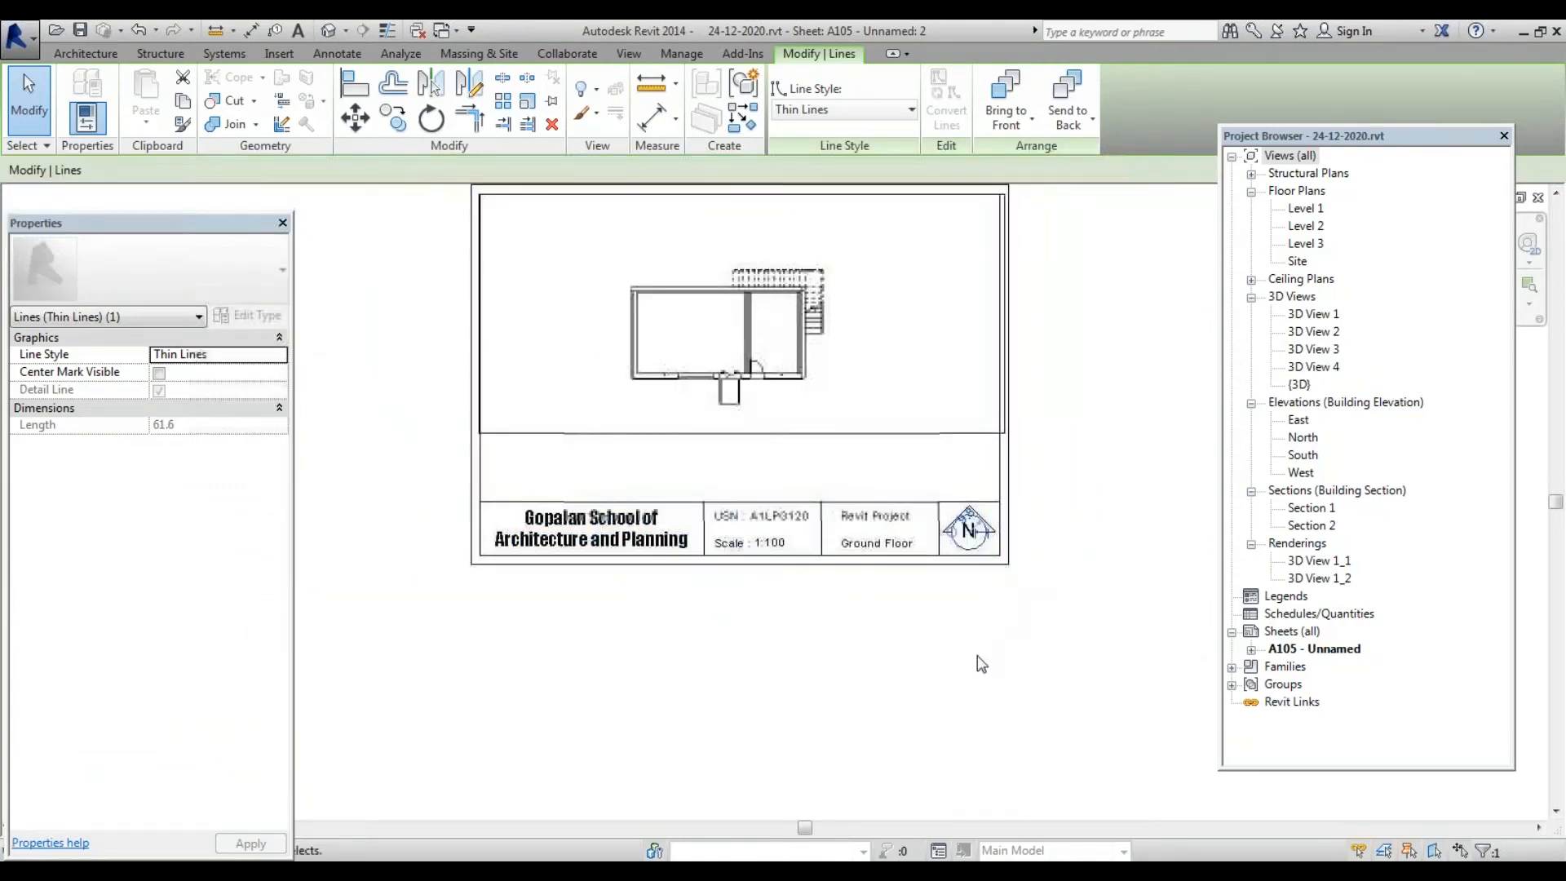
pyautogui.click(1011, 651)
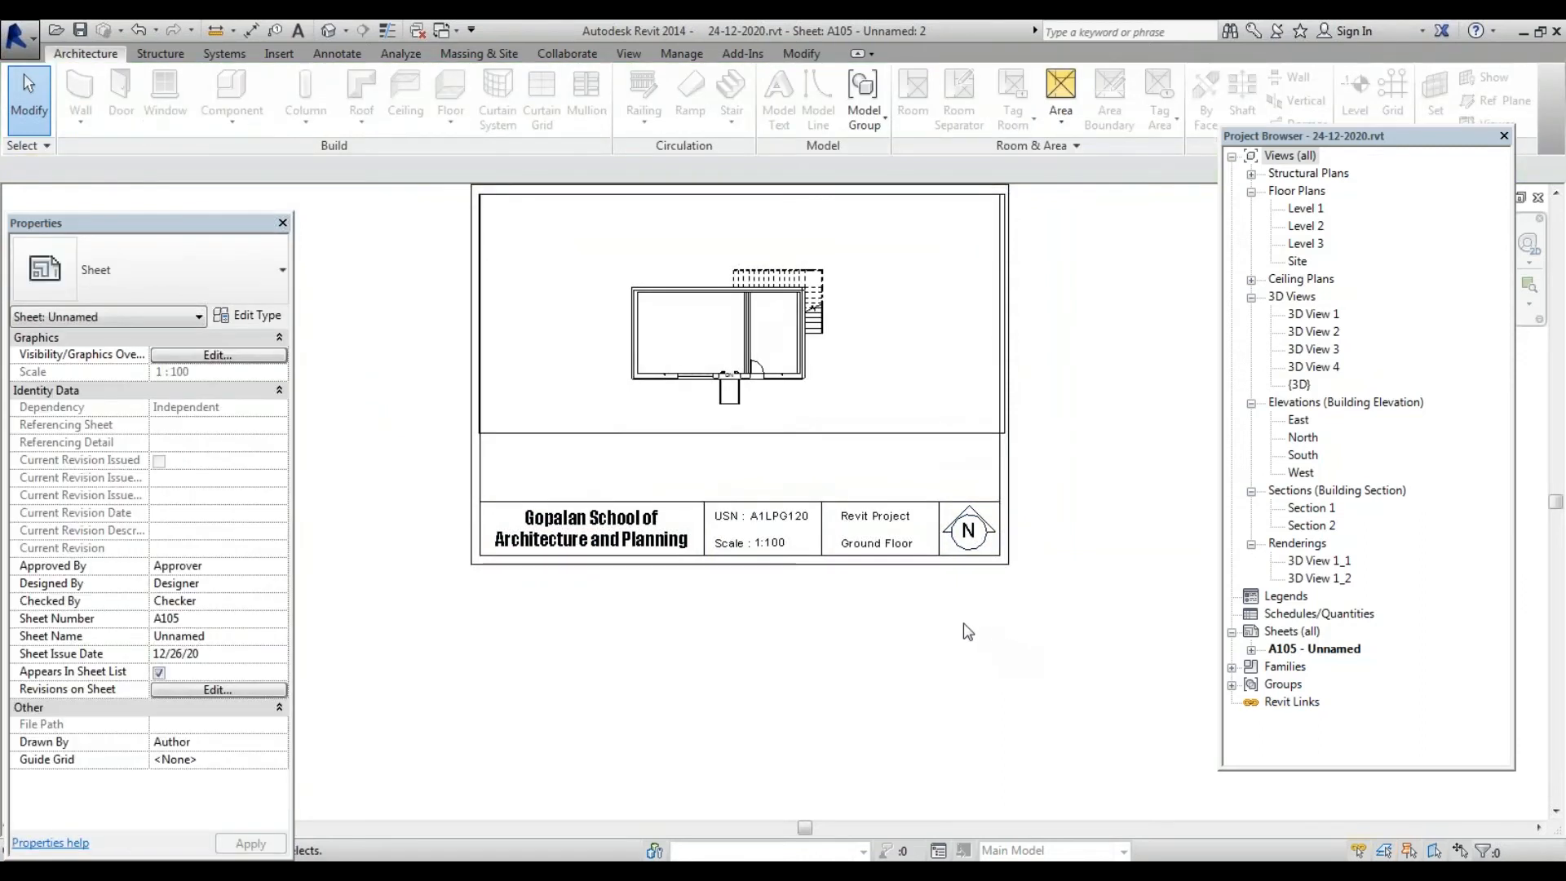
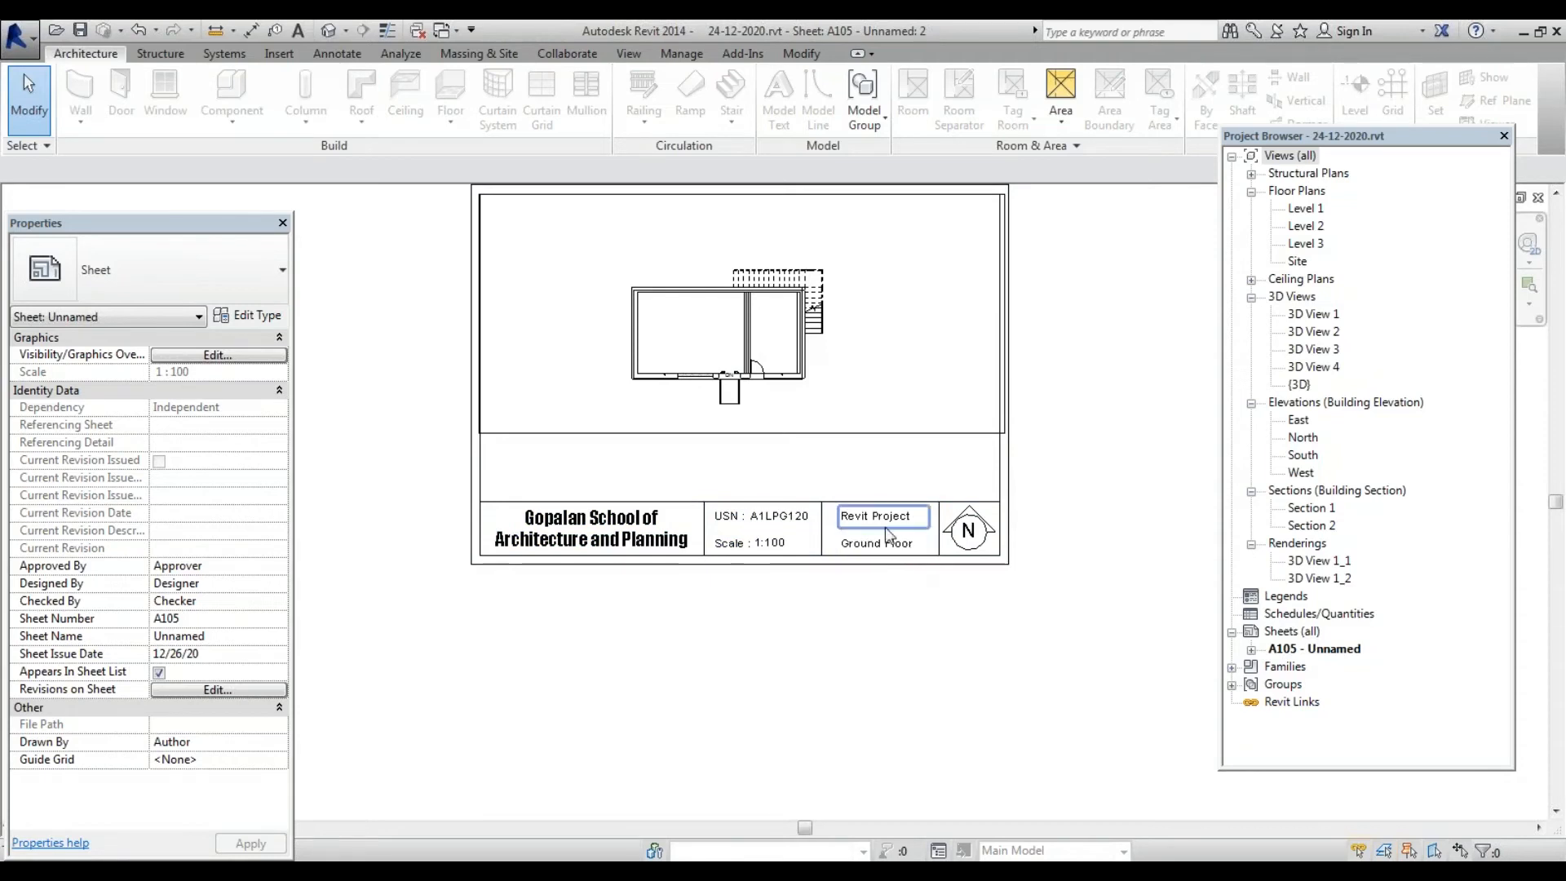
# Bring up sheet A105's options in the Project Browser, dismiss them, and return to the sheet
pyautogui.scroll(-3, 636, 534)
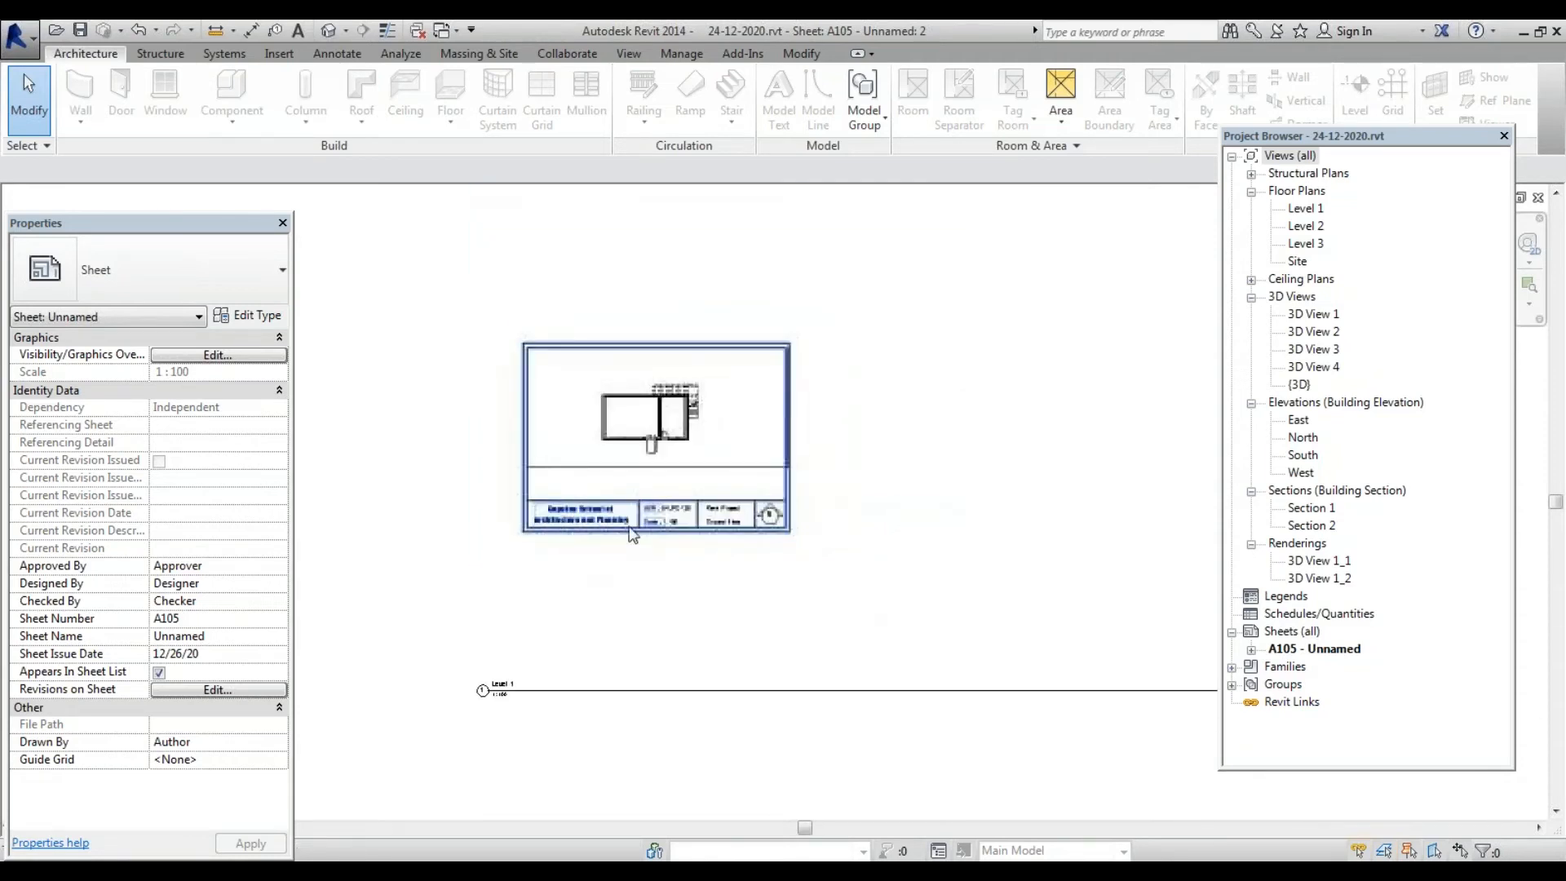
pyautogui.scroll(4, 632, 534)
pyautogui.scroll(-4, 810, 463)
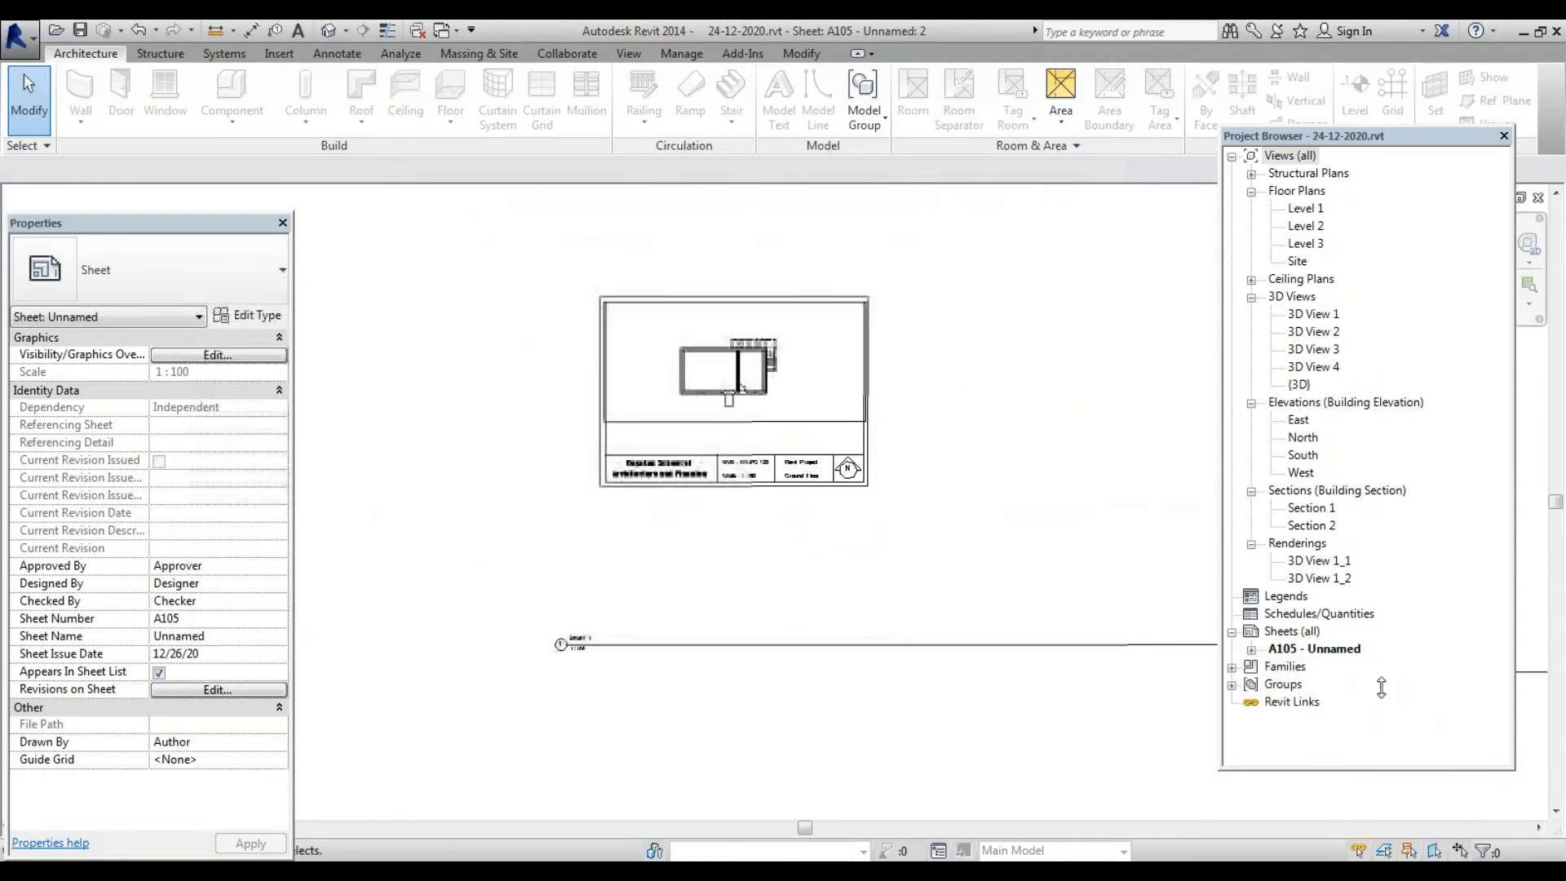
pyautogui.rightClick(1319, 651)
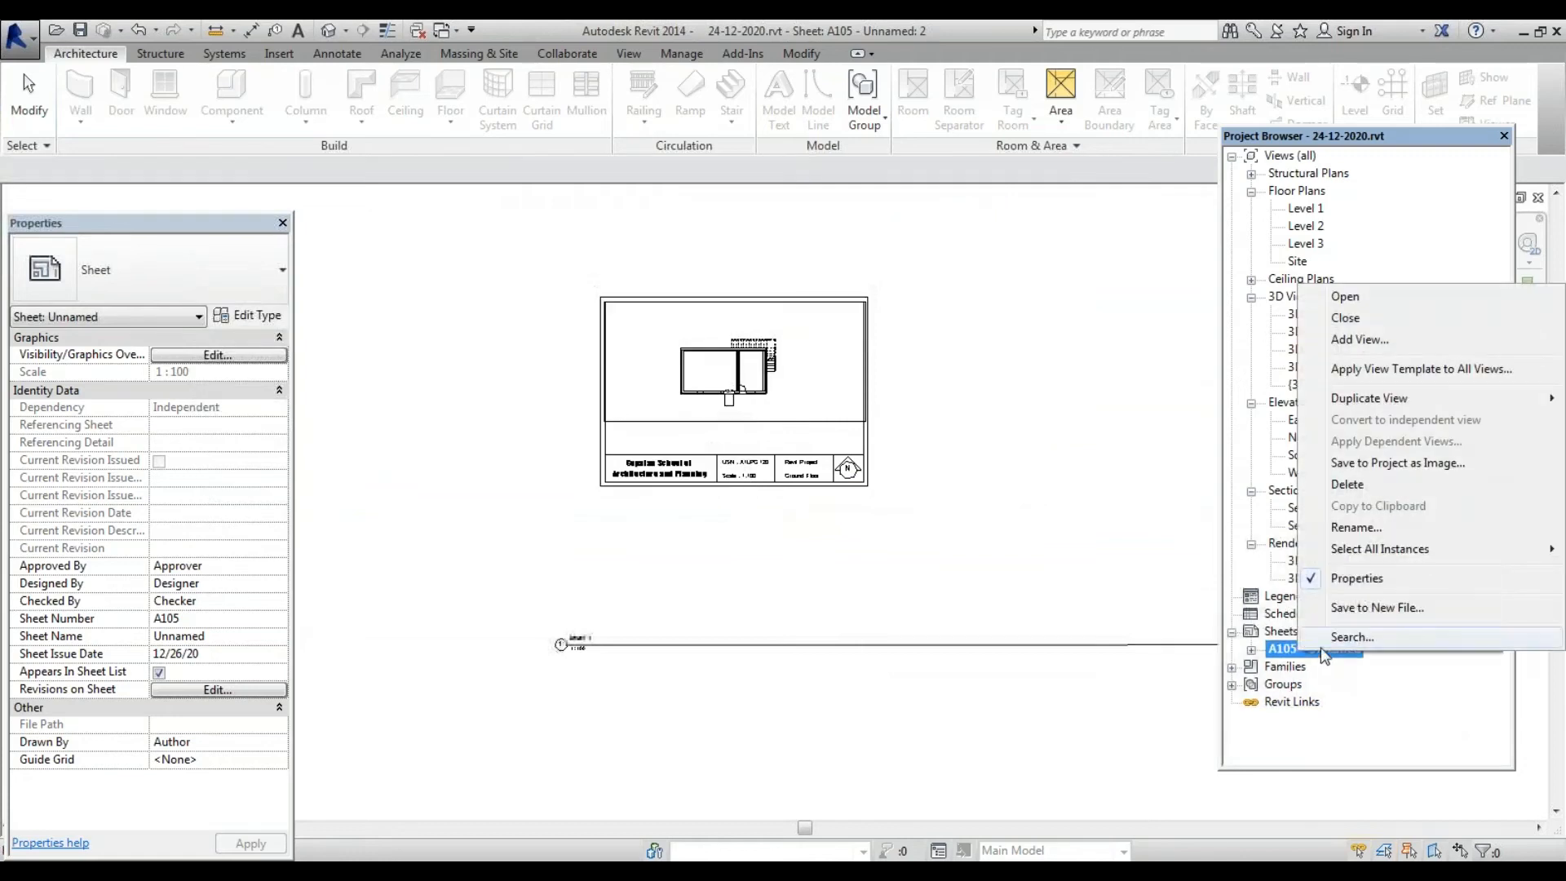
pyautogui.moveTo(1427, 400)
pyautogui.click(1284, 656)
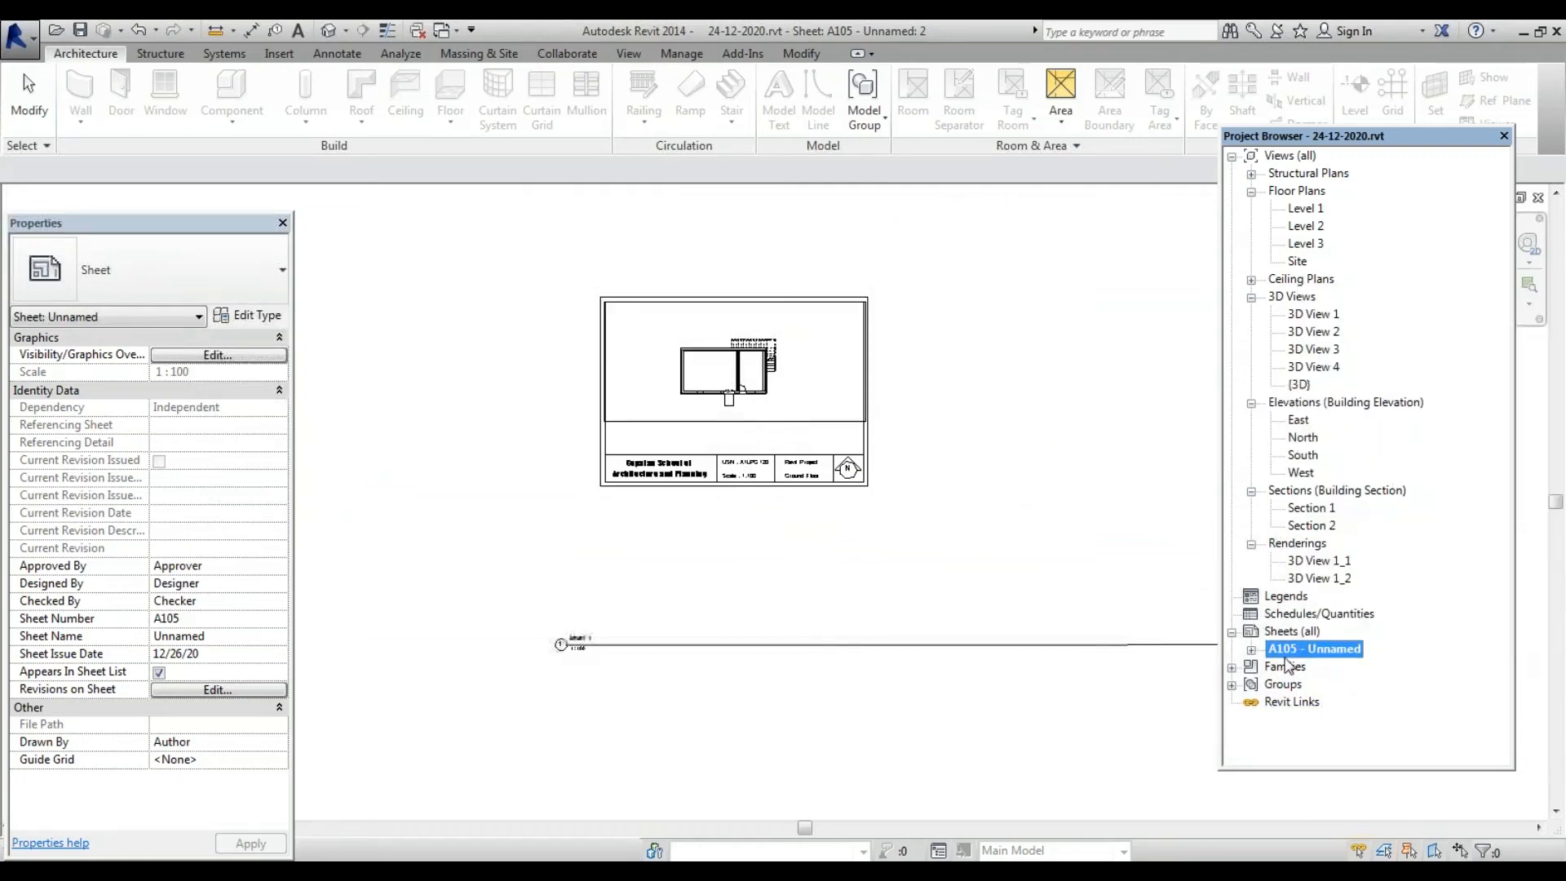
pyautogui.click(1284, 631)
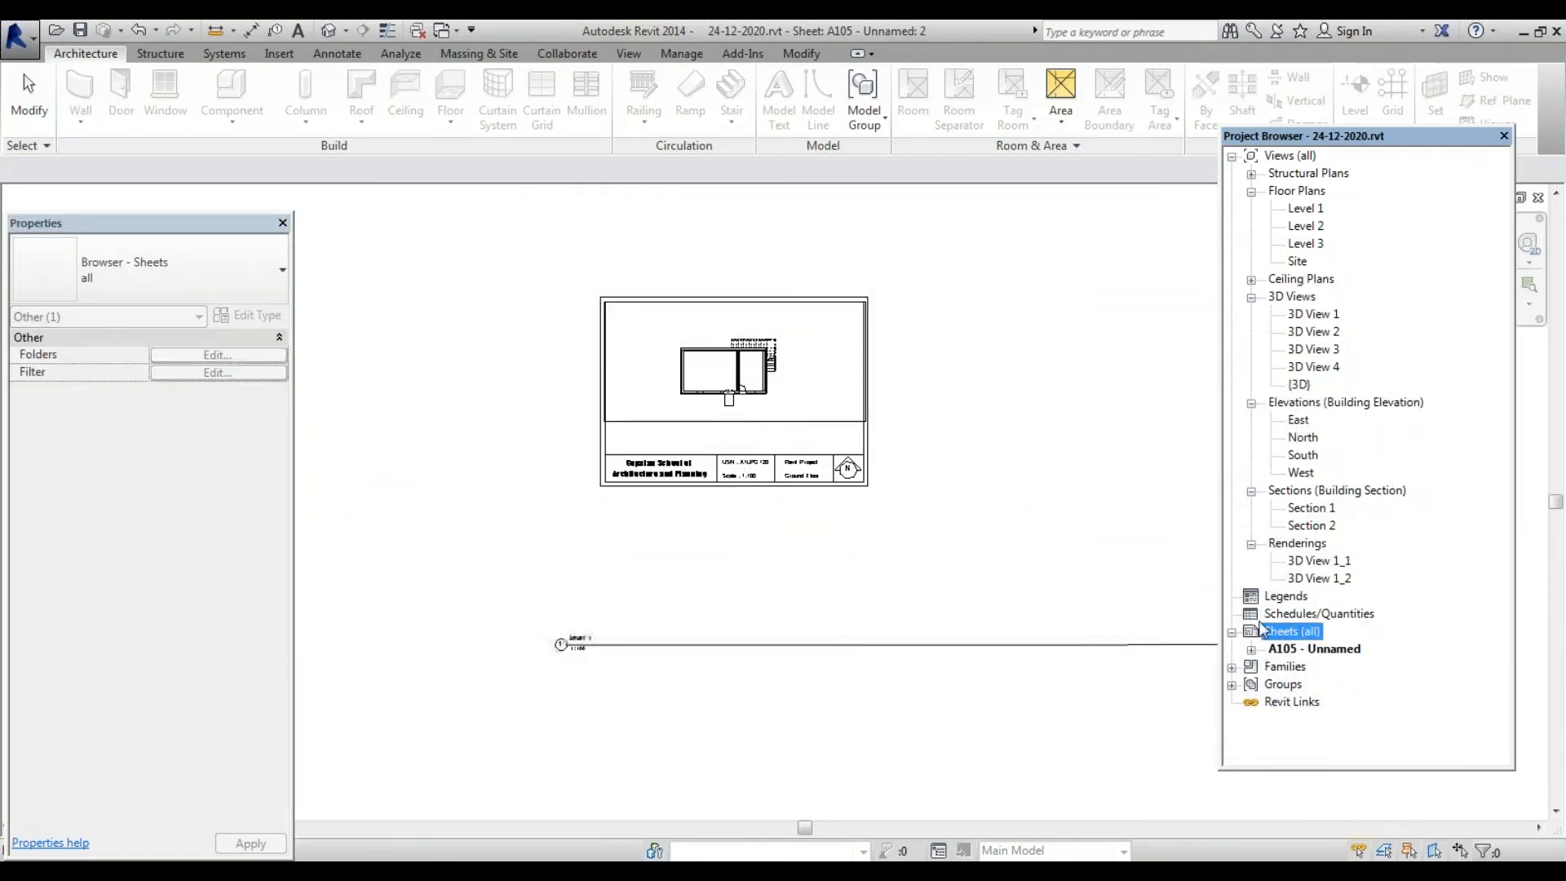
pyautogui.click(796, 642)
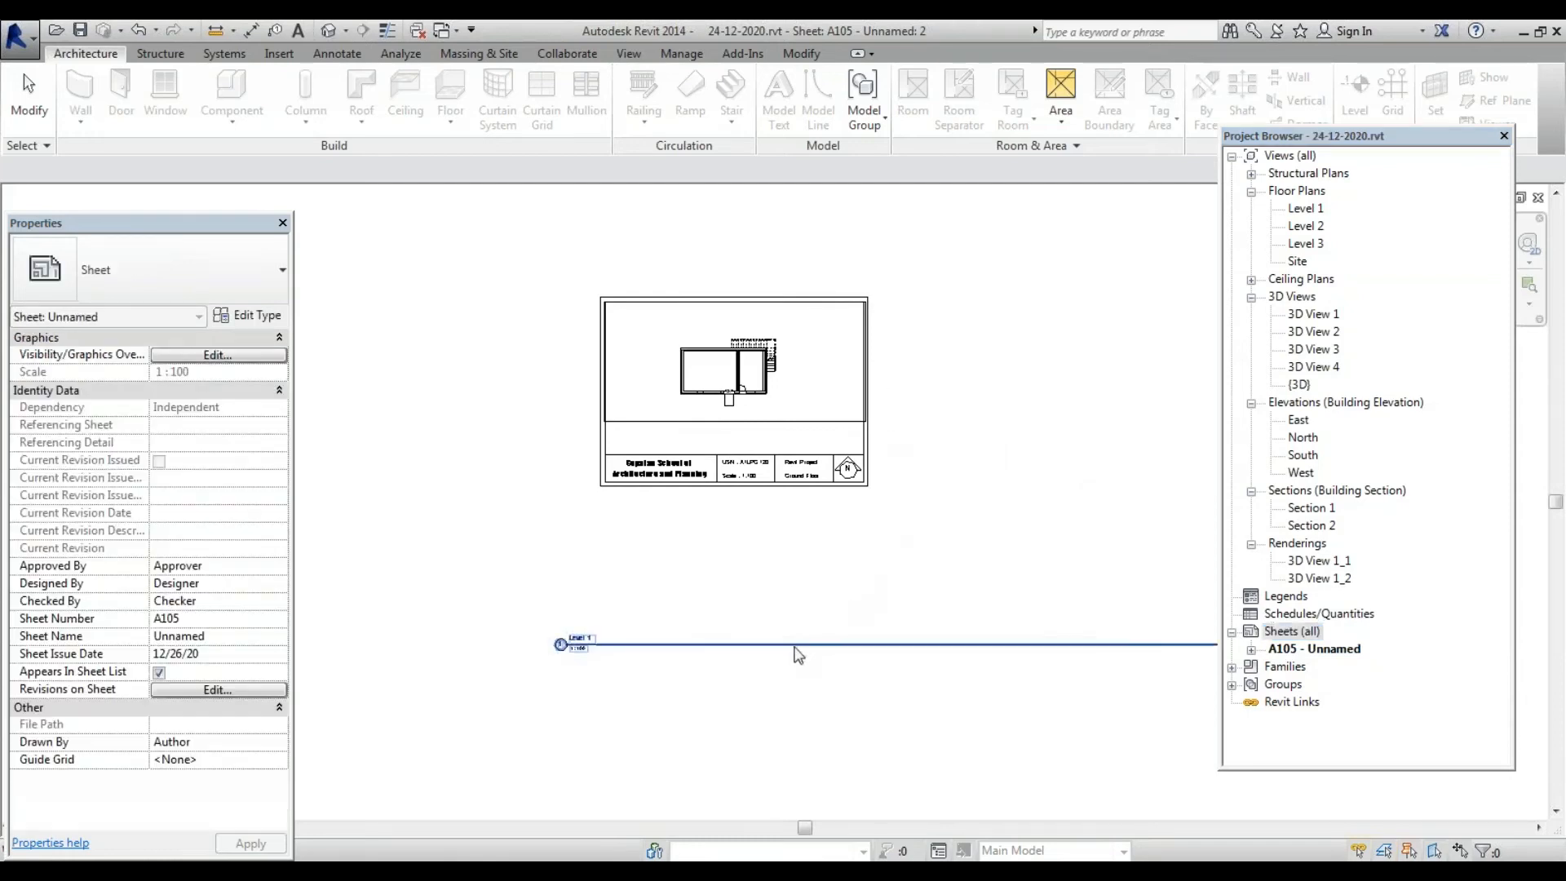
# Select the Level 1 viewport and drag its title up just under the plan
pyautogui.scroll(-5, 606, 494)
pyautogui.scroll(3, 629, 565)
pyautogui.scroll(3, 601, 581)
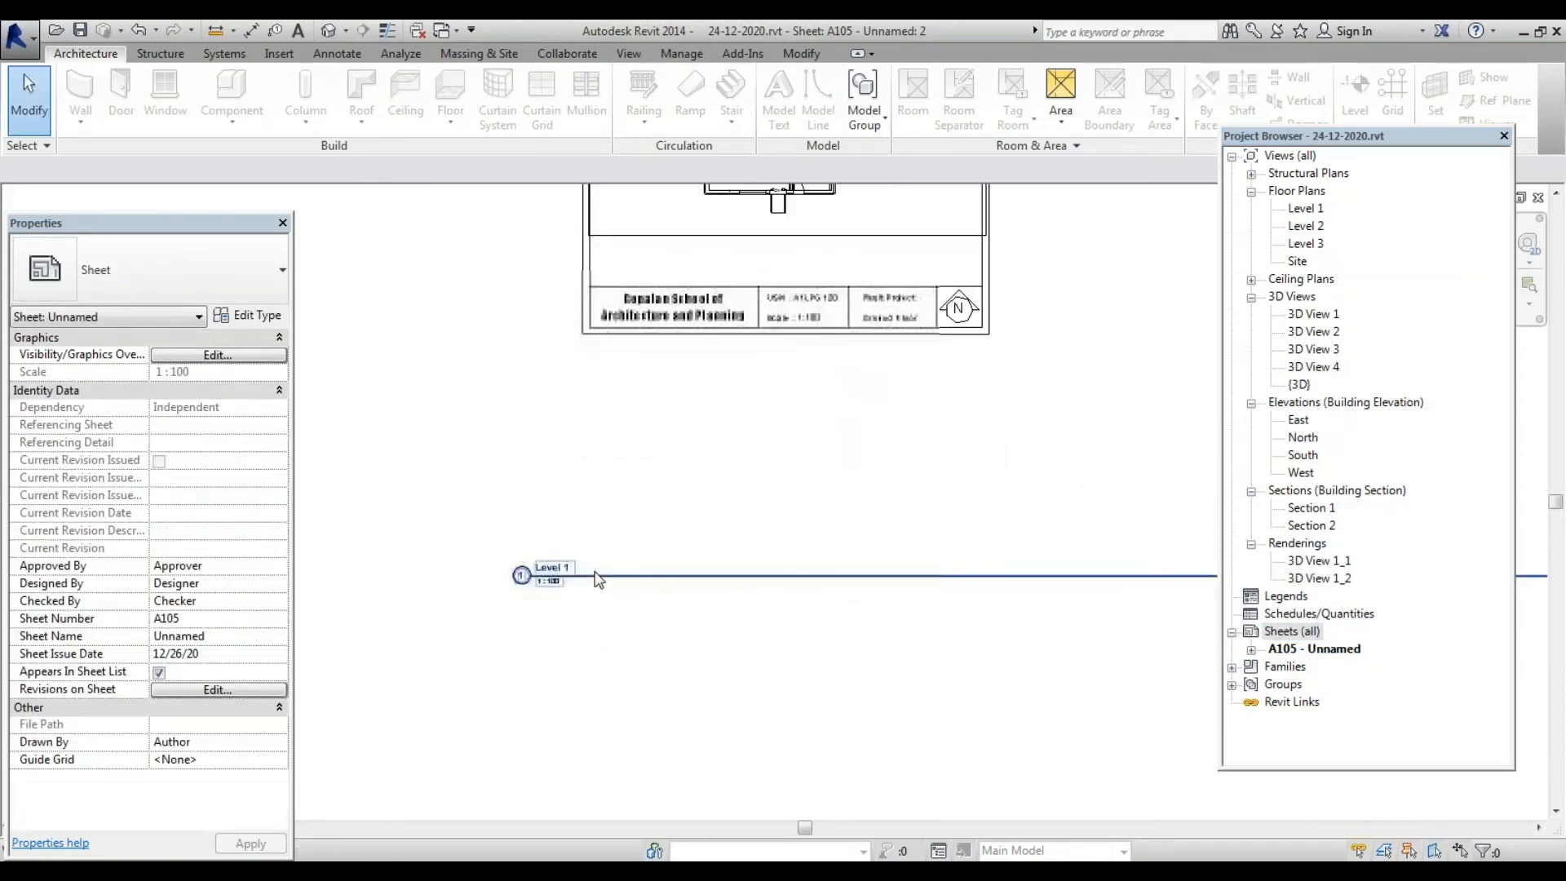
pyautogui.click(596, 574)
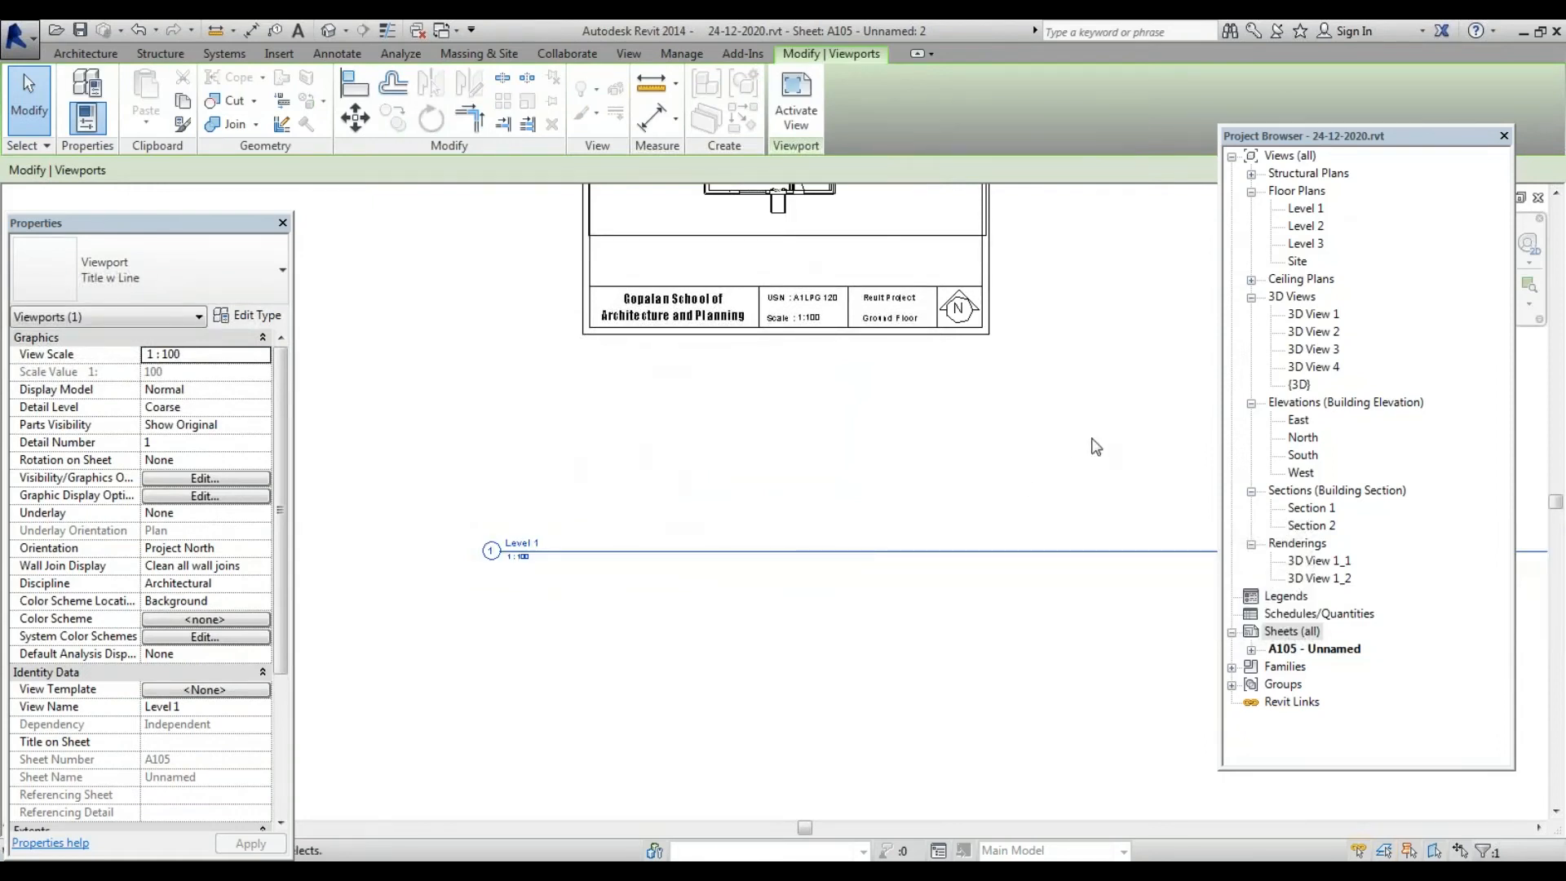
pyautogui.scroll(-3, 644, 580)
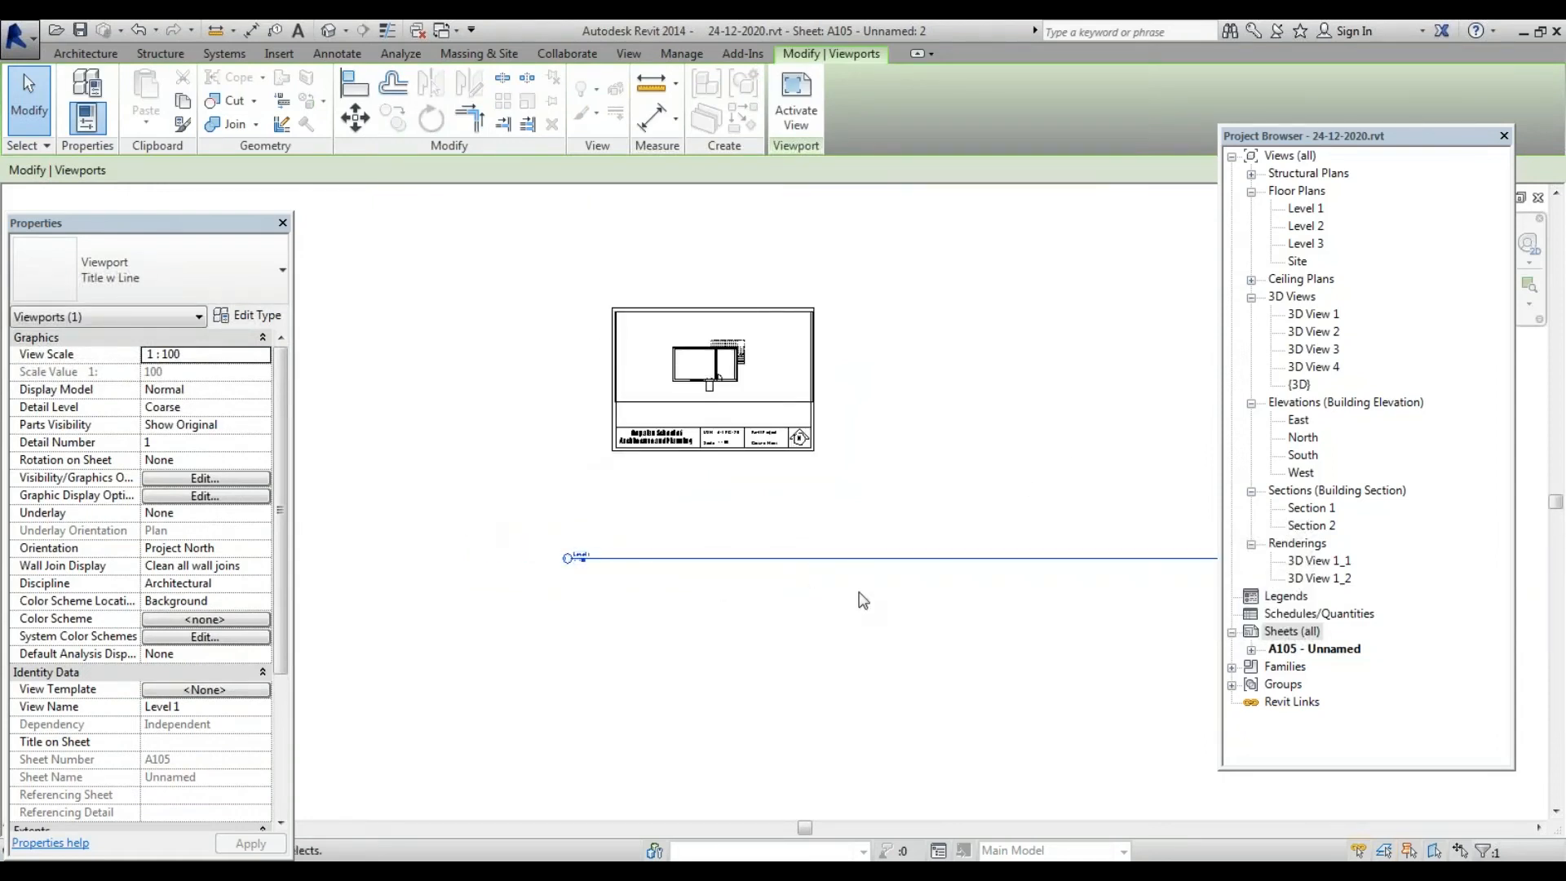
pyautogui.scroll(4, 607, 567)
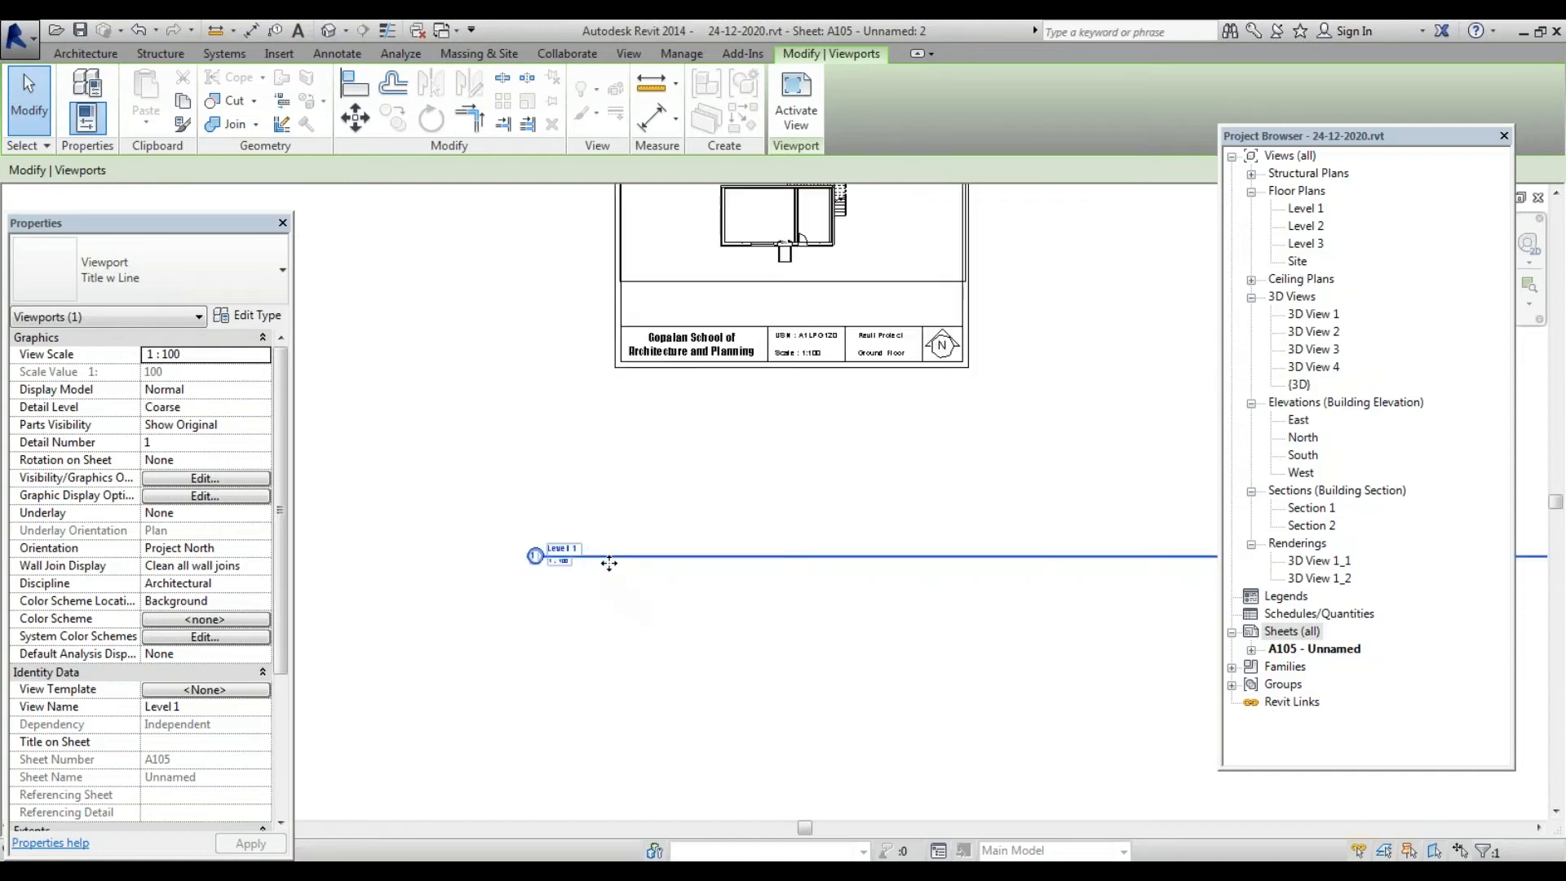
pyautogui.scroll(-3, 489, 587)
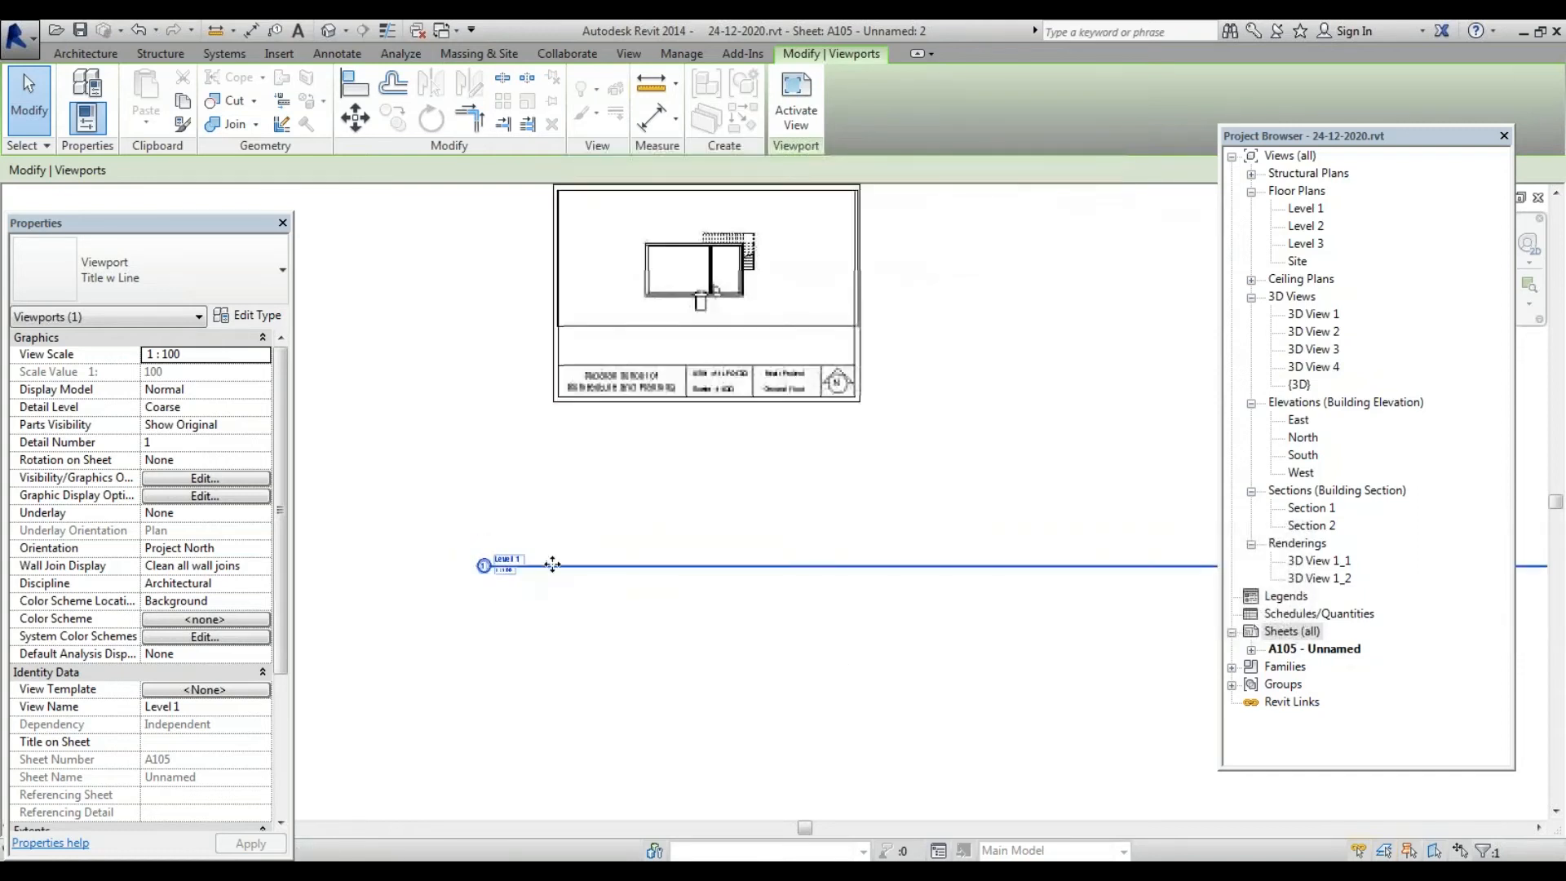
pyautogui.moveTo(552, 565); pyautogui.dragTo(644, 351)
# Reselect the Level 1 viewport title line and drag it lower, below the sheet border
pyautogui.scroll(-5, 458, 517)
pyautogui.scroll(1, 1048, 481)
pyautogui.click(1029, 453)
pyautogui.click(1007, 431)
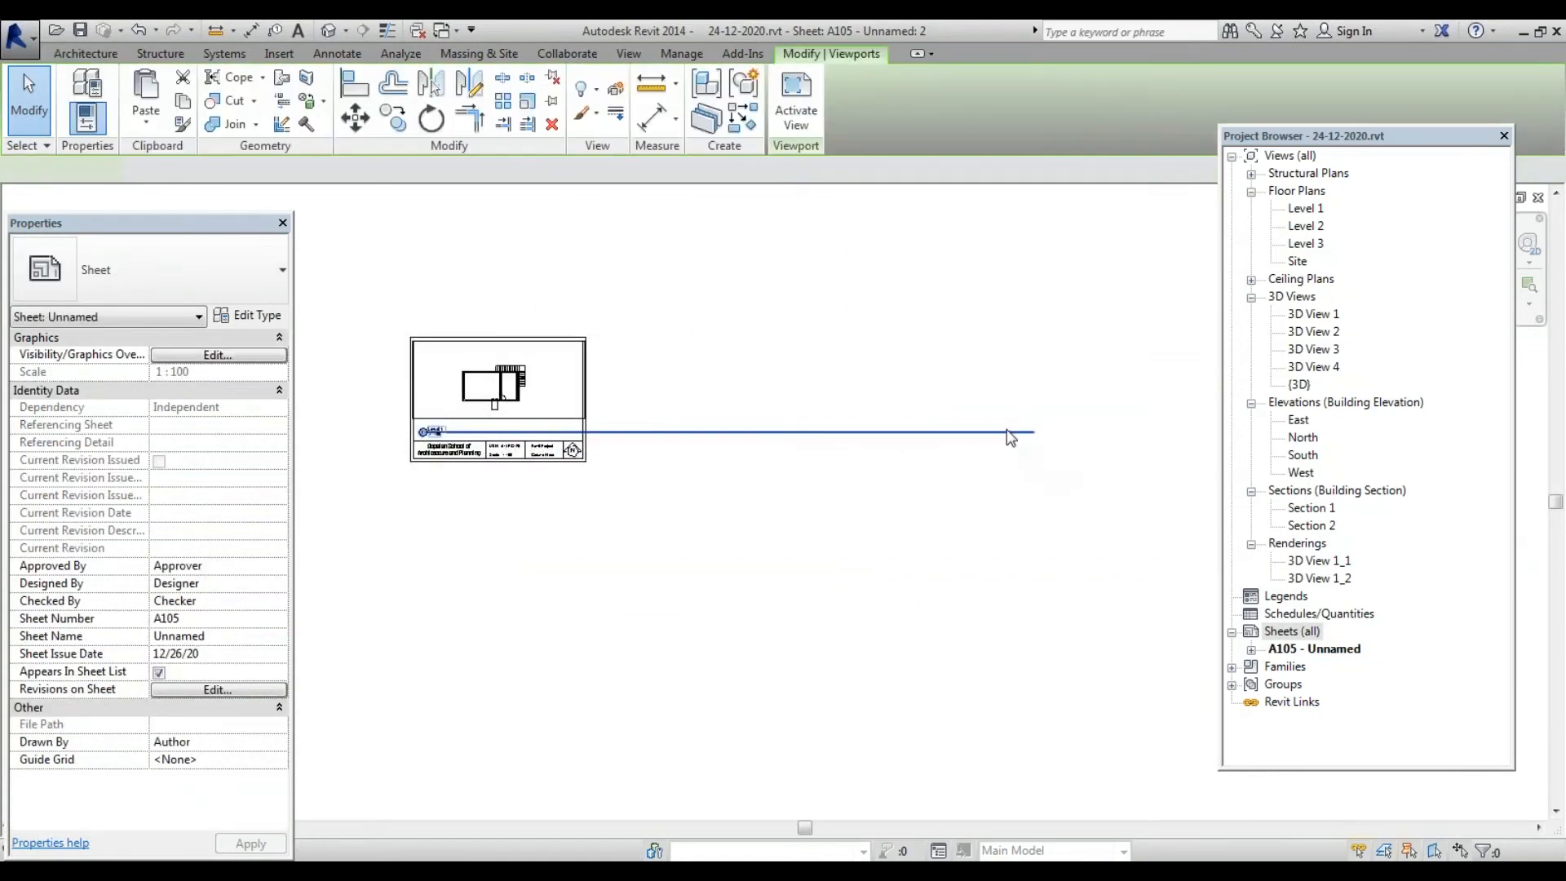
pyautogui.click(1030, 433)
pyautogui.click(1010, 440)
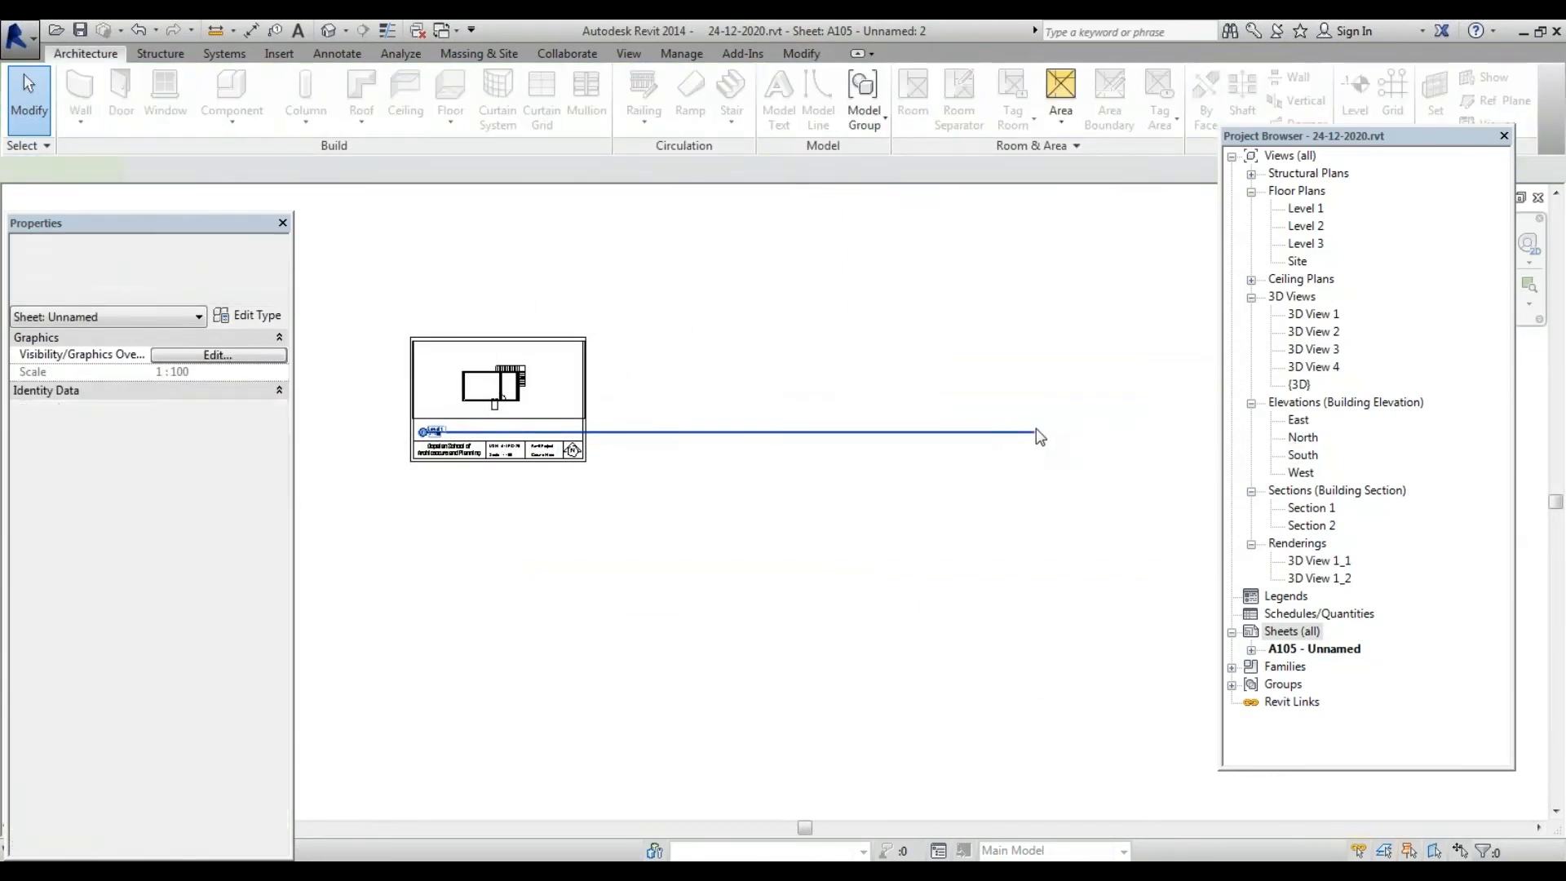
pyautogui.scroll(2, 479, 430)
pyautogui.click(479, 430)
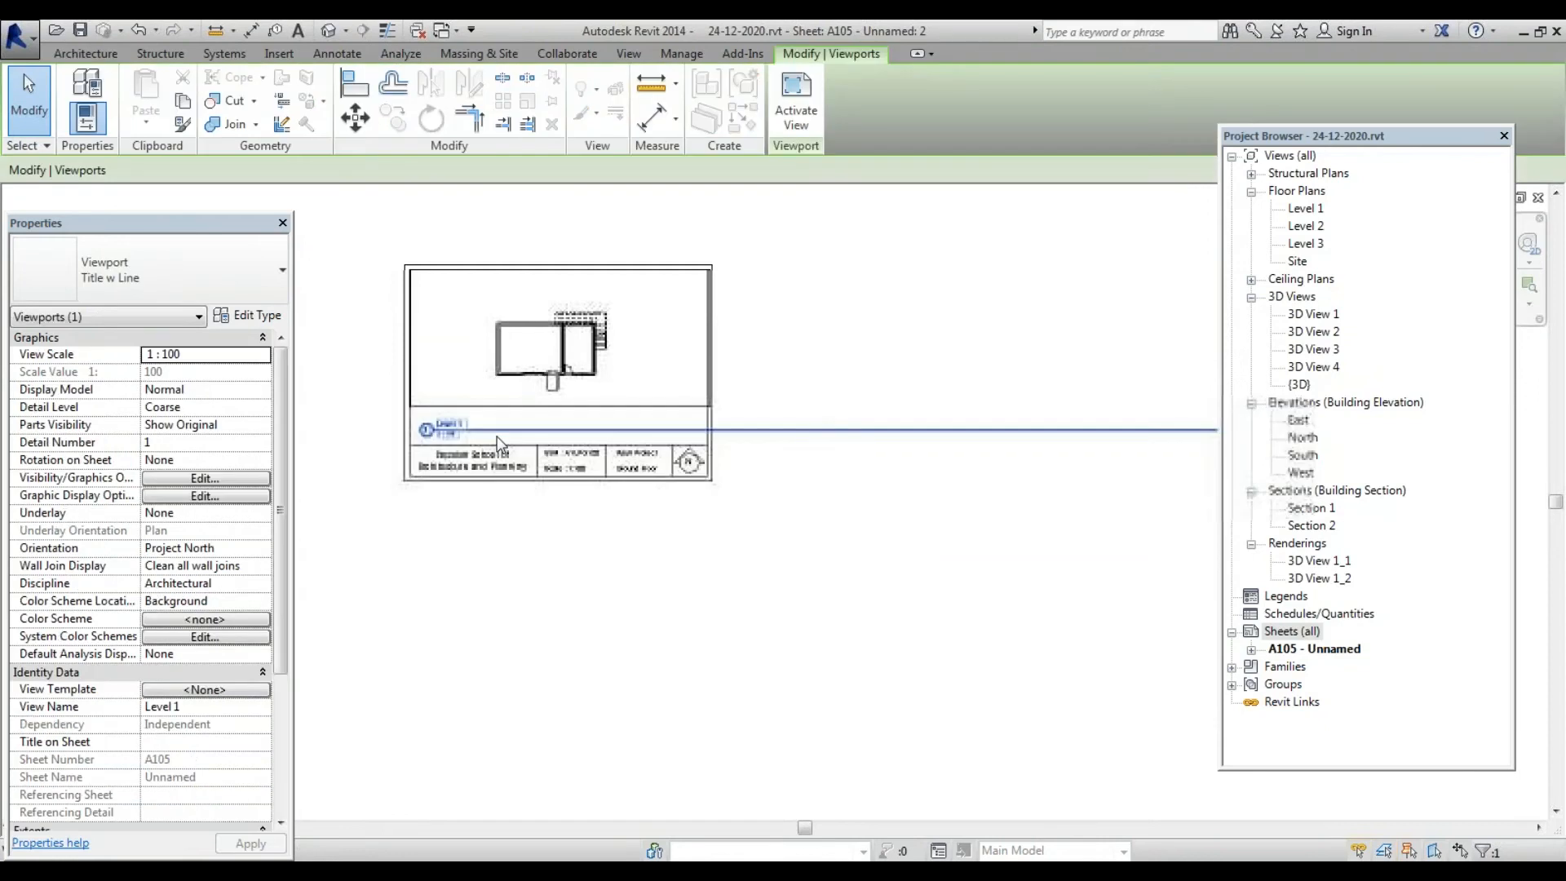
pyautogui.scroll(5, 432, 433)
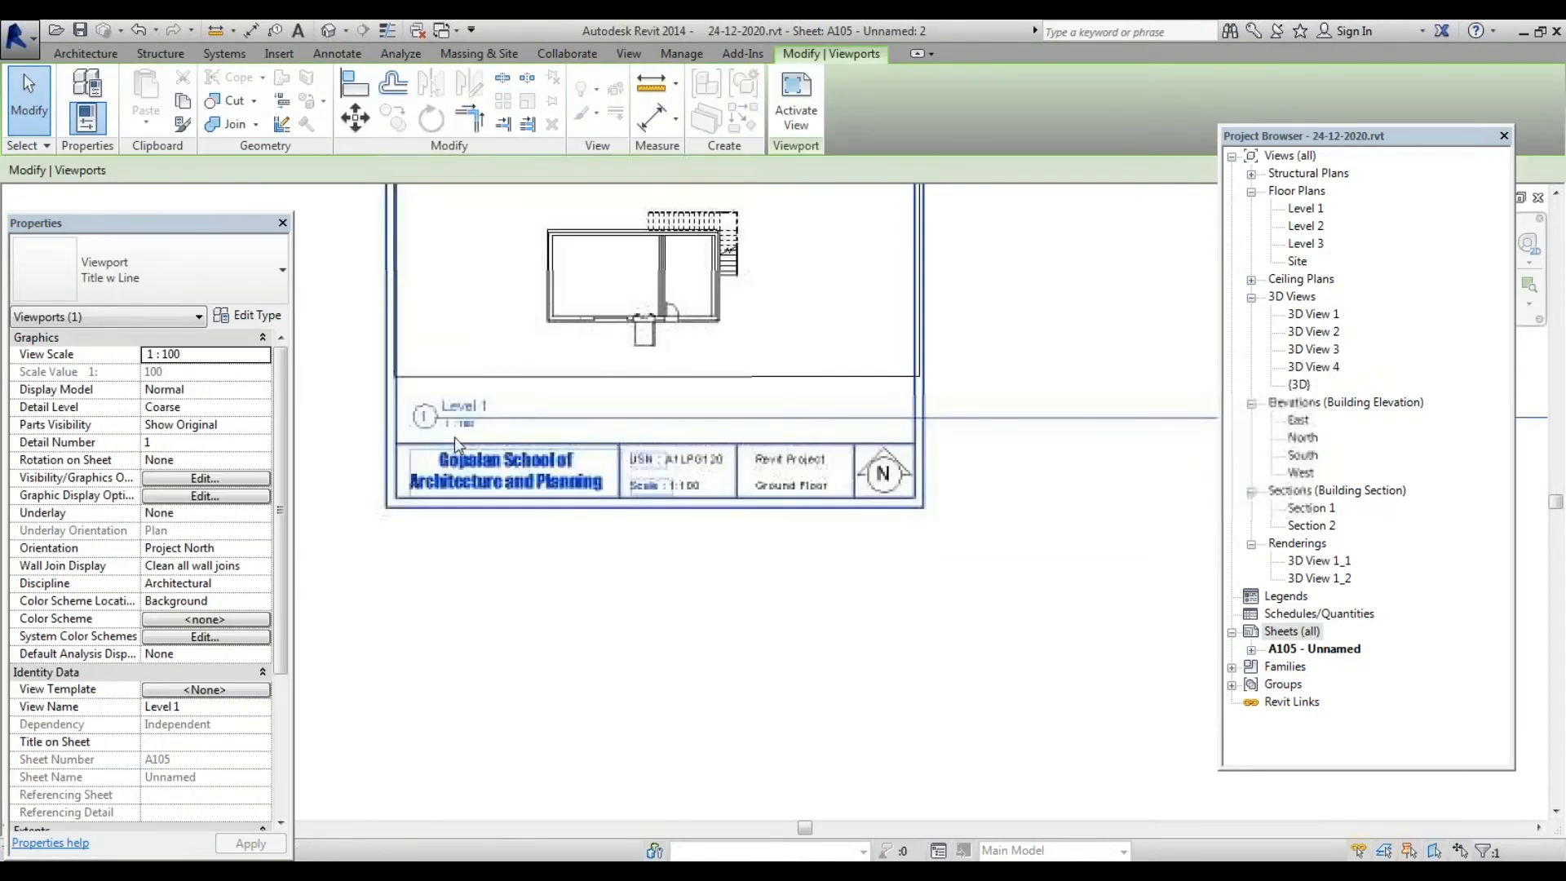
pyautogui.scroll(-5, 506, 425)
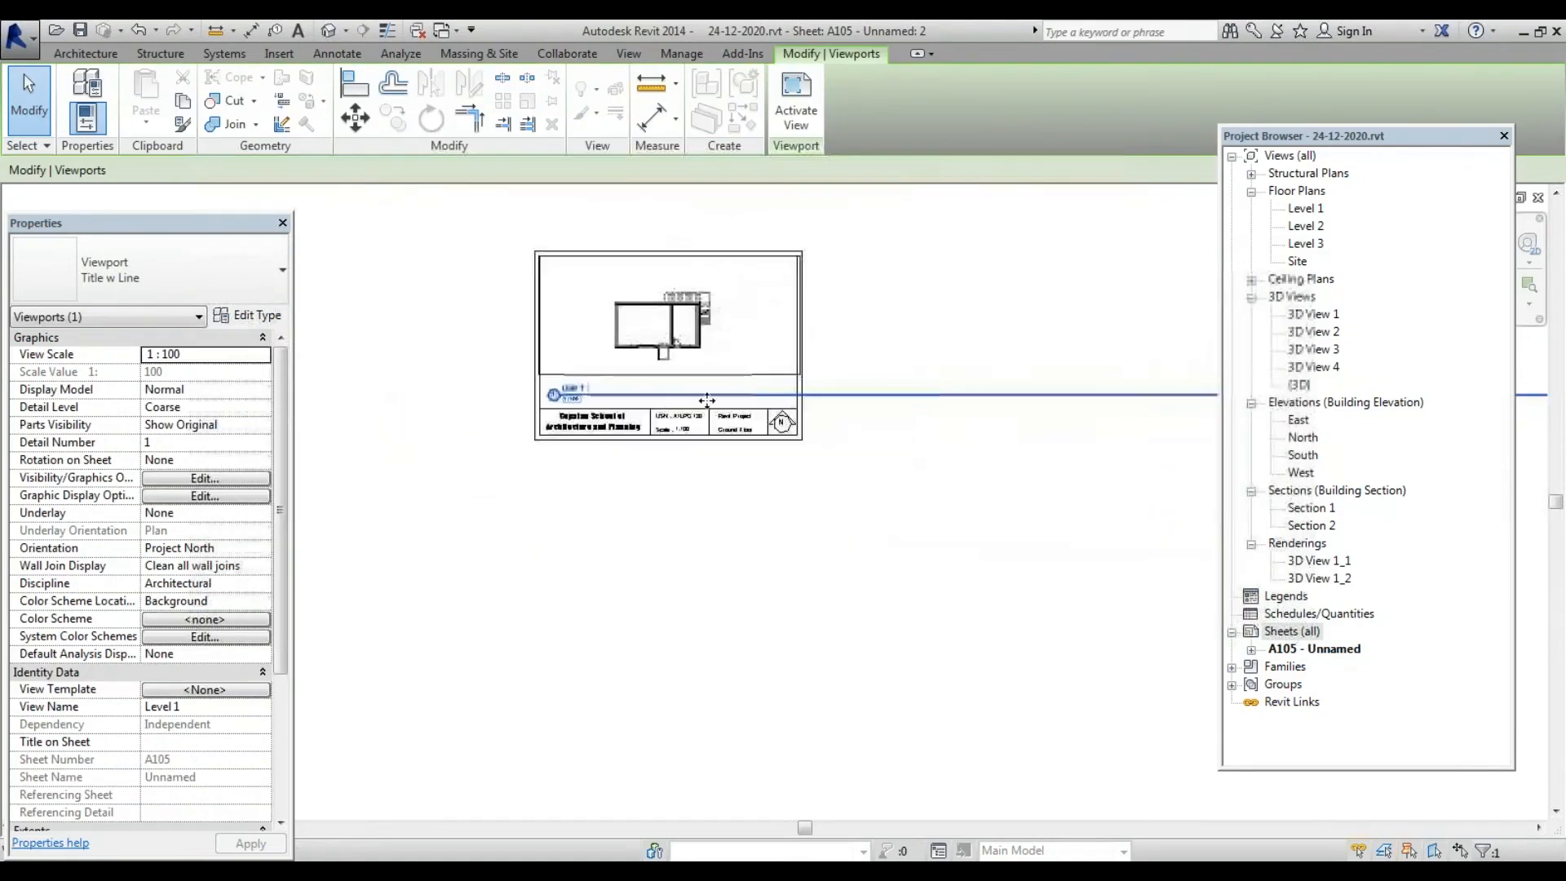
pyautogui.moveTo(646, 408); pyautogui.dragTo(607, 521)
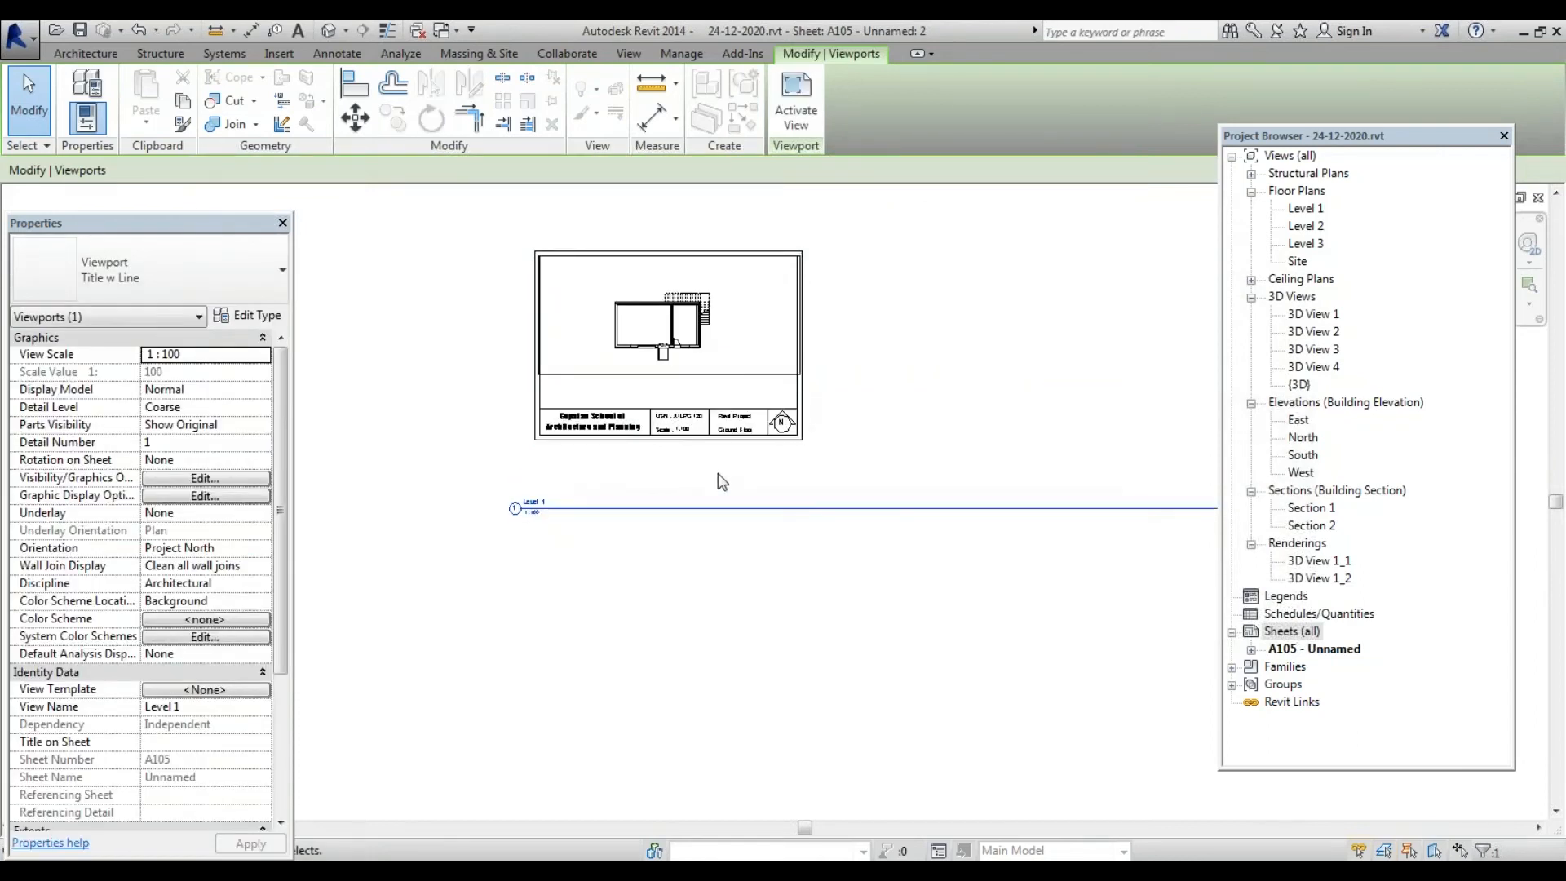
# Start a new sheet from the Sheets (all) context menu
pyautogui.press('Escape')
pyautogui.click(1297, 633)
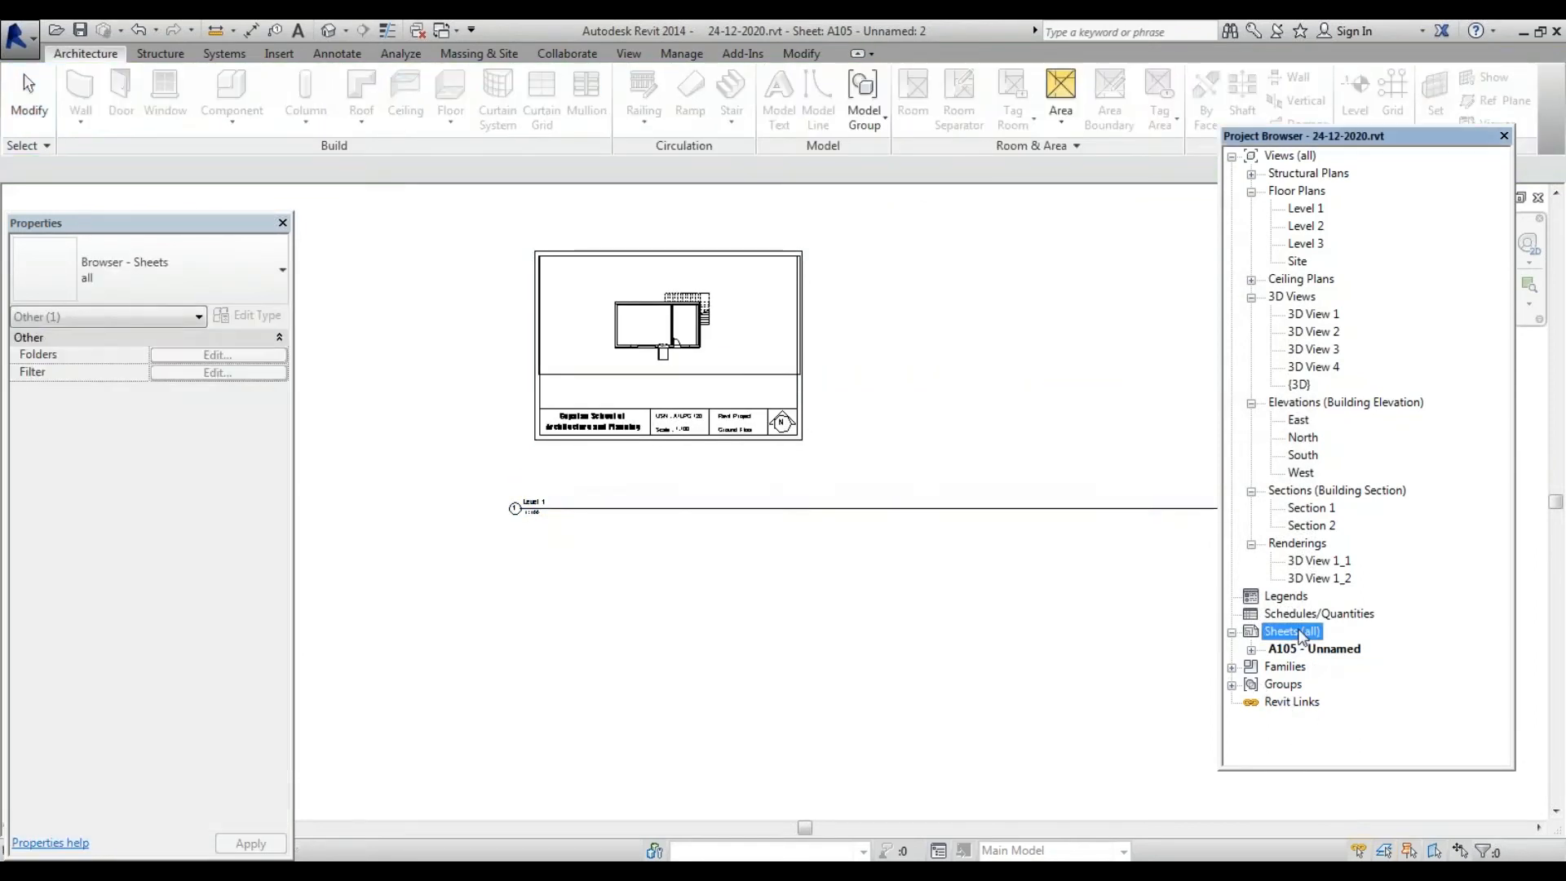
pyautogui.rightClick(1300, 636)
pyautogui.click(1364, 641)
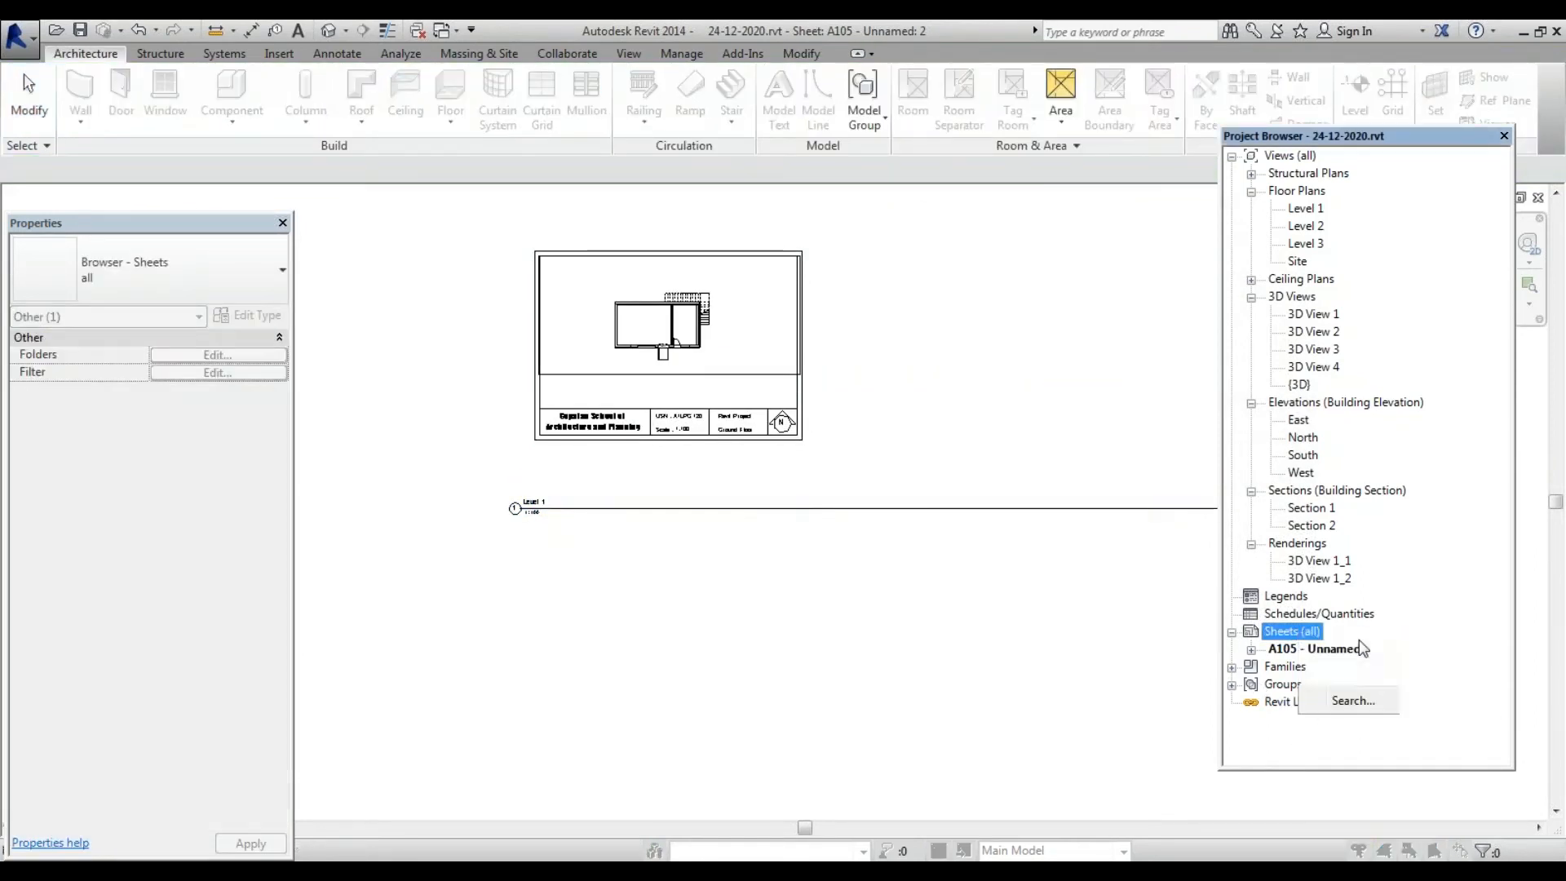
# Create sheet A106 with the A4 metric GSAP title block, view 3D View 1_1, then reopen A105
pyautogui.doubleClick(500, 360)
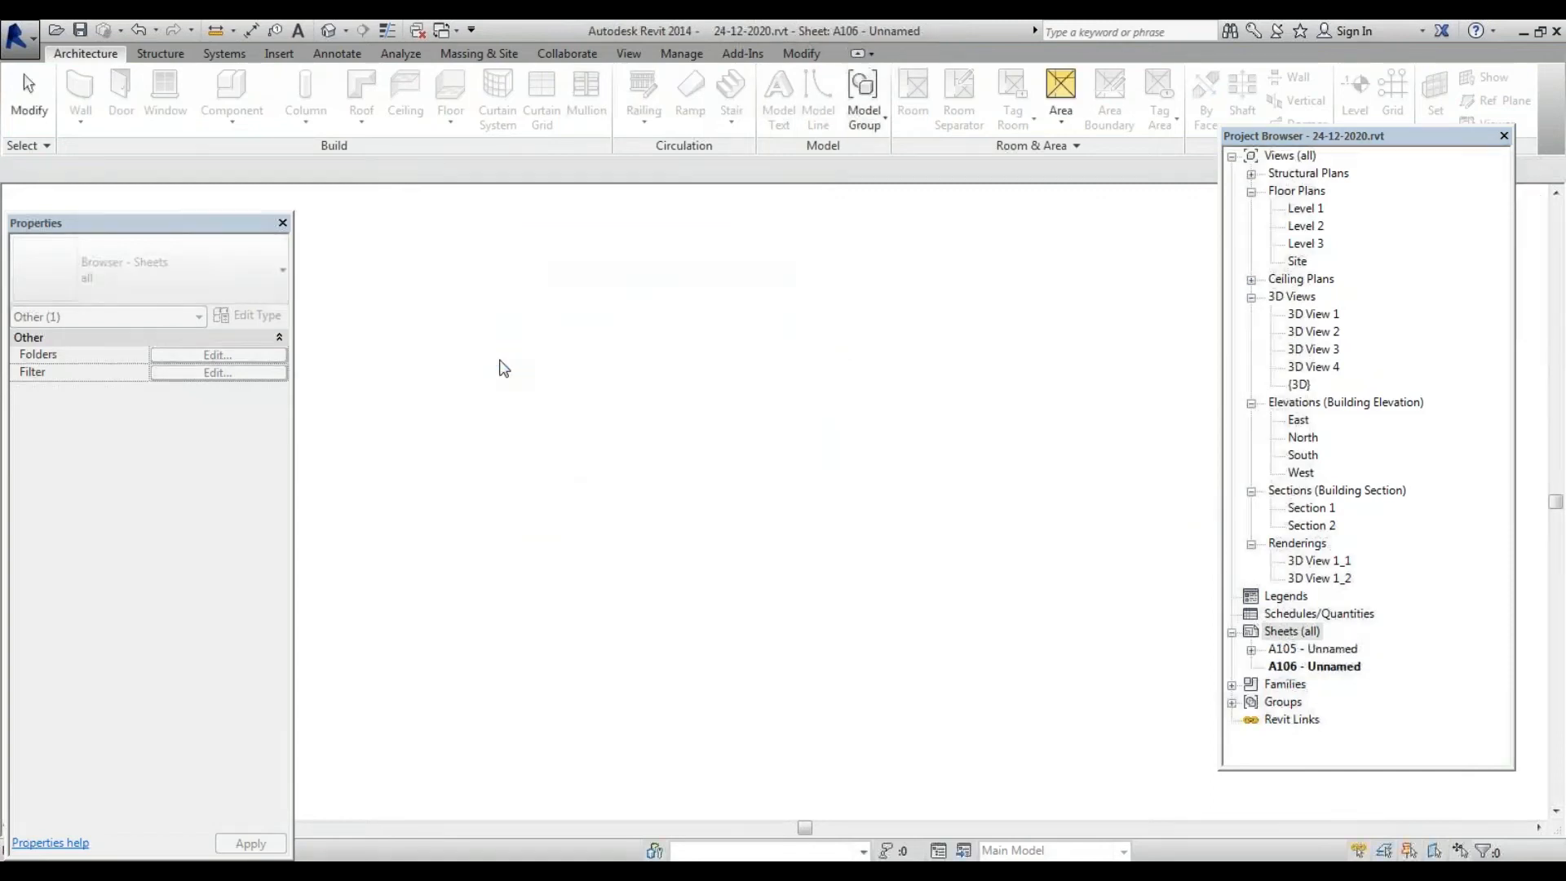
pyautogui.scroll(-3, 514, 383)
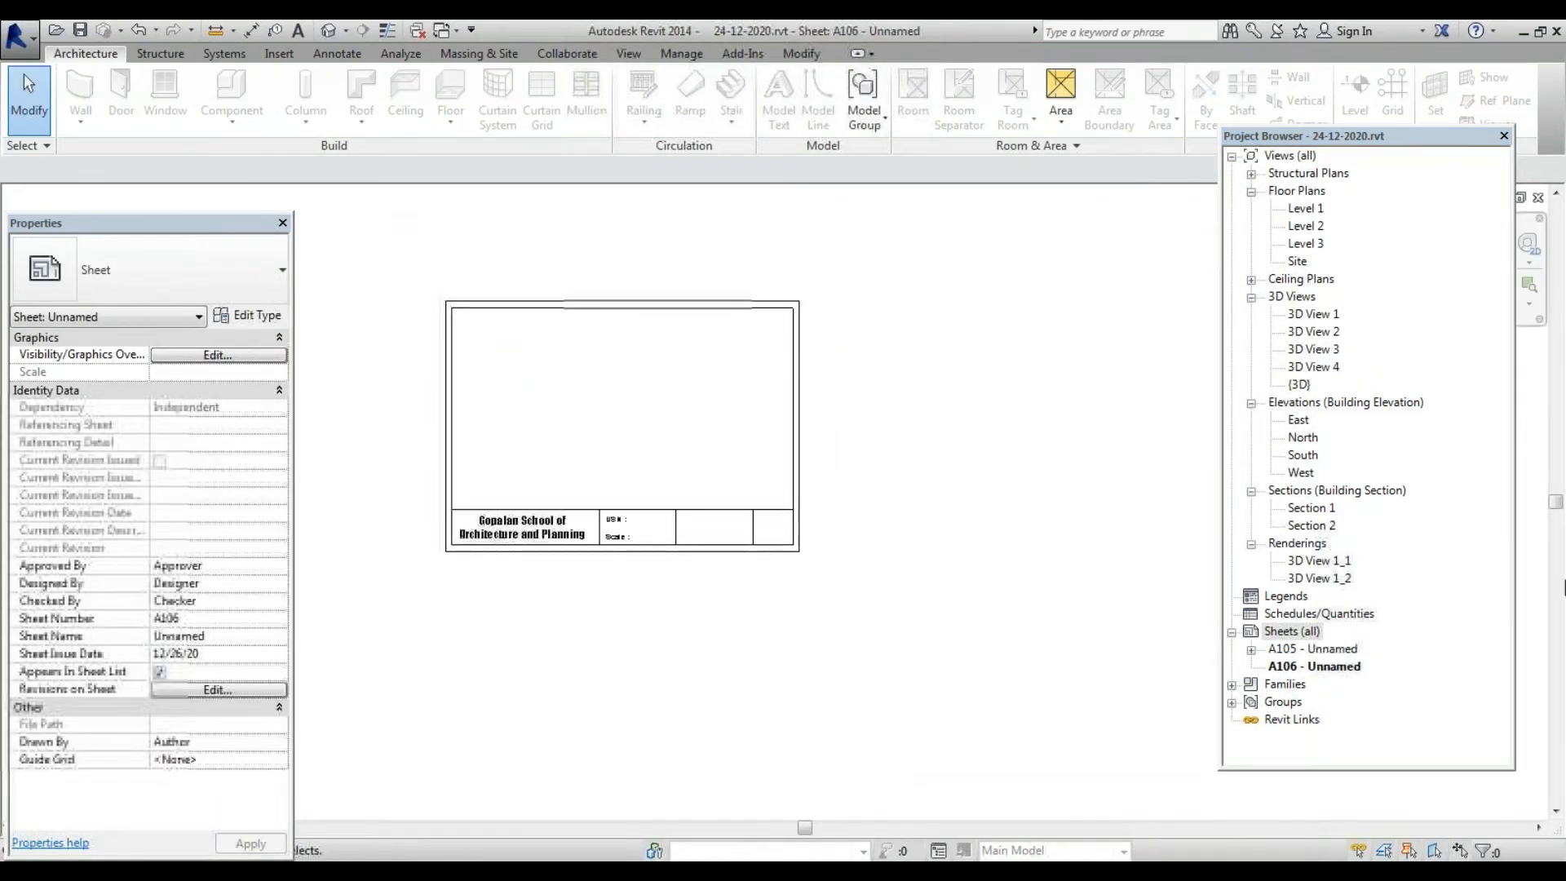
pyautogui.doubleClick(1313, 561)
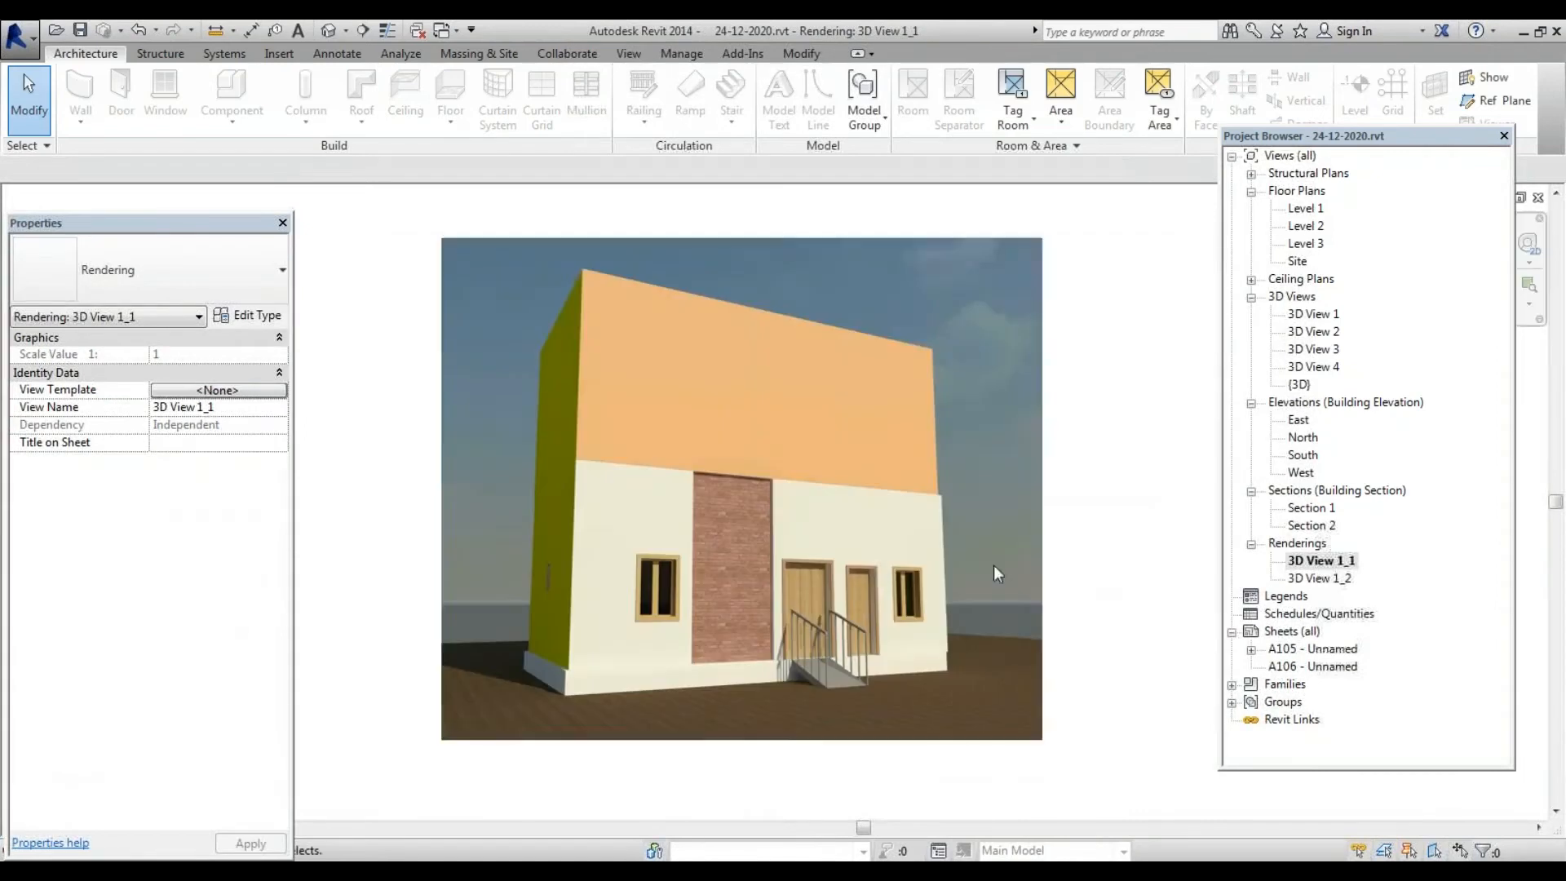
pyautogui.doubleClick(1322, 649)
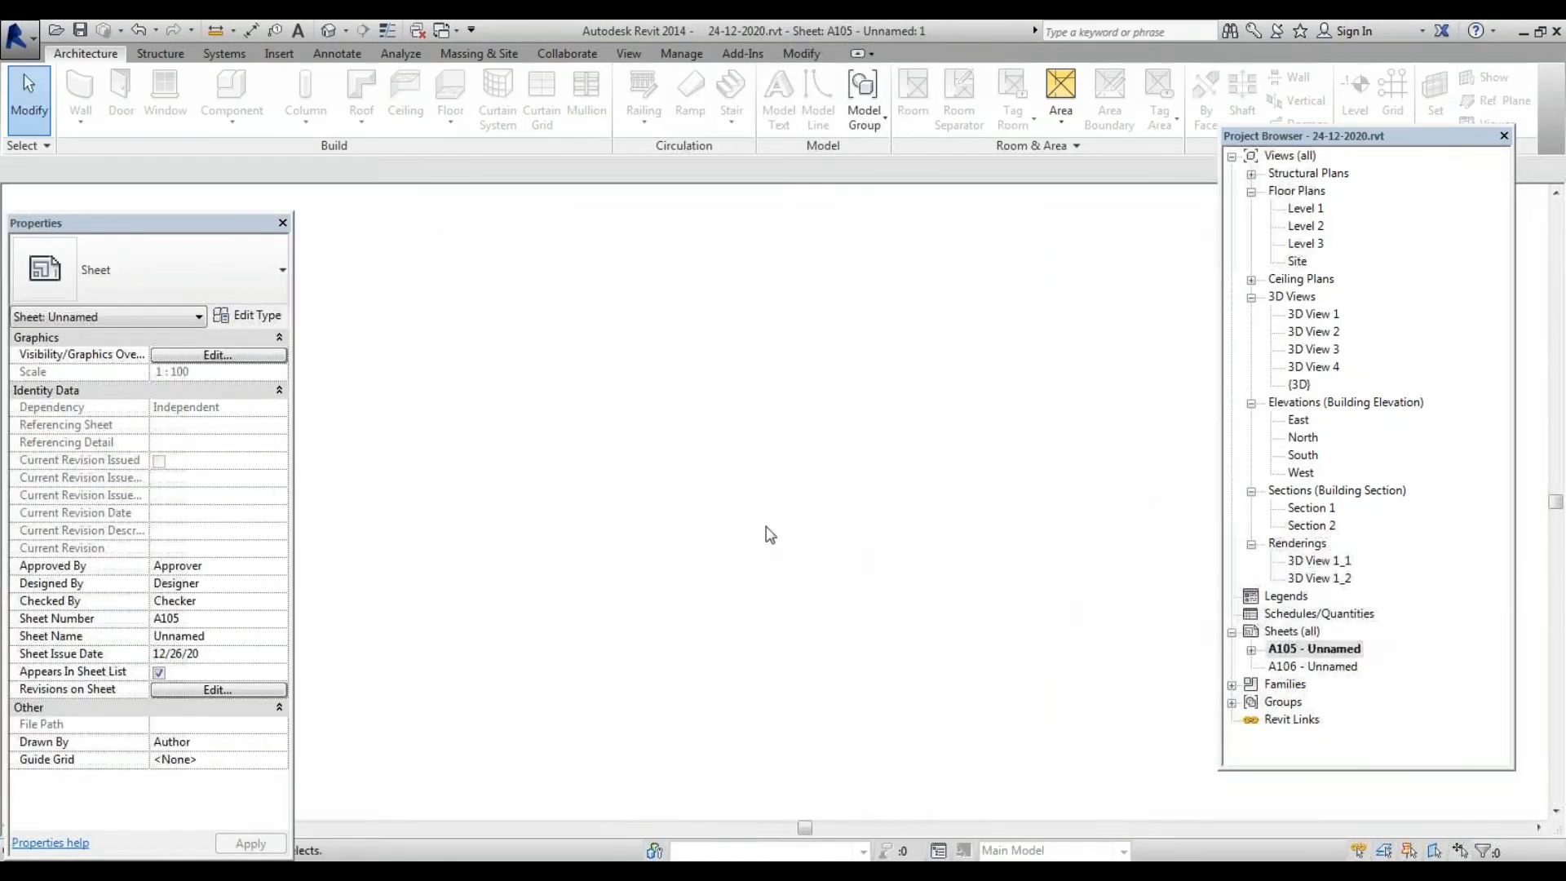
pyautogui.scroll(3, 634, 647)
pyautogui.scroll(4, 635, 647)
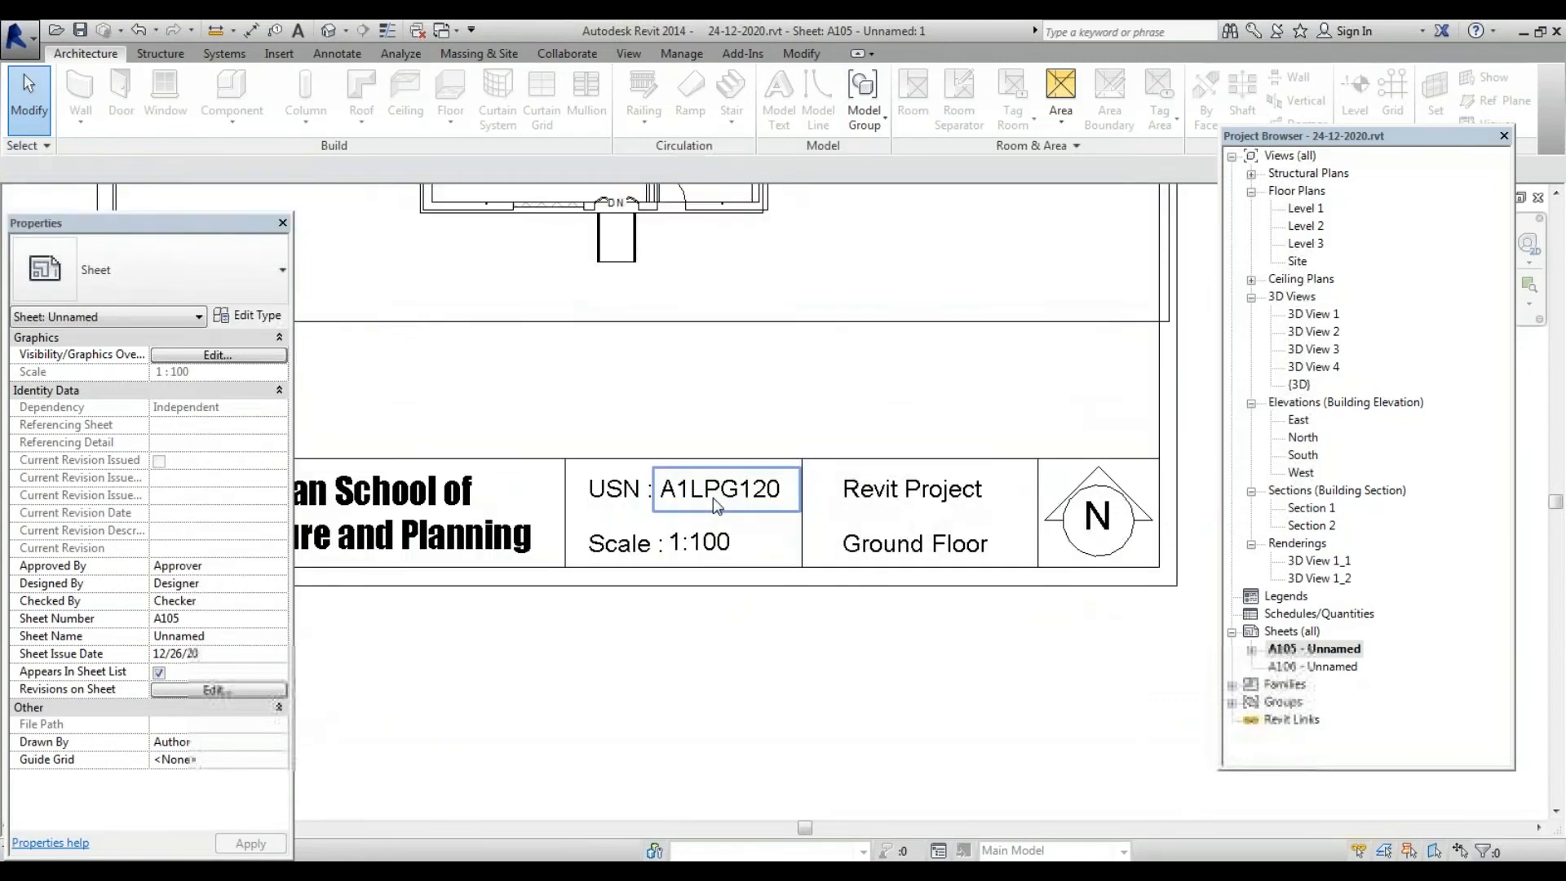
# Select A105's USN, 1:100, Revit Project and Ground Floor texts plus north arrow, then open A106
pyautogui.click(717, 505)
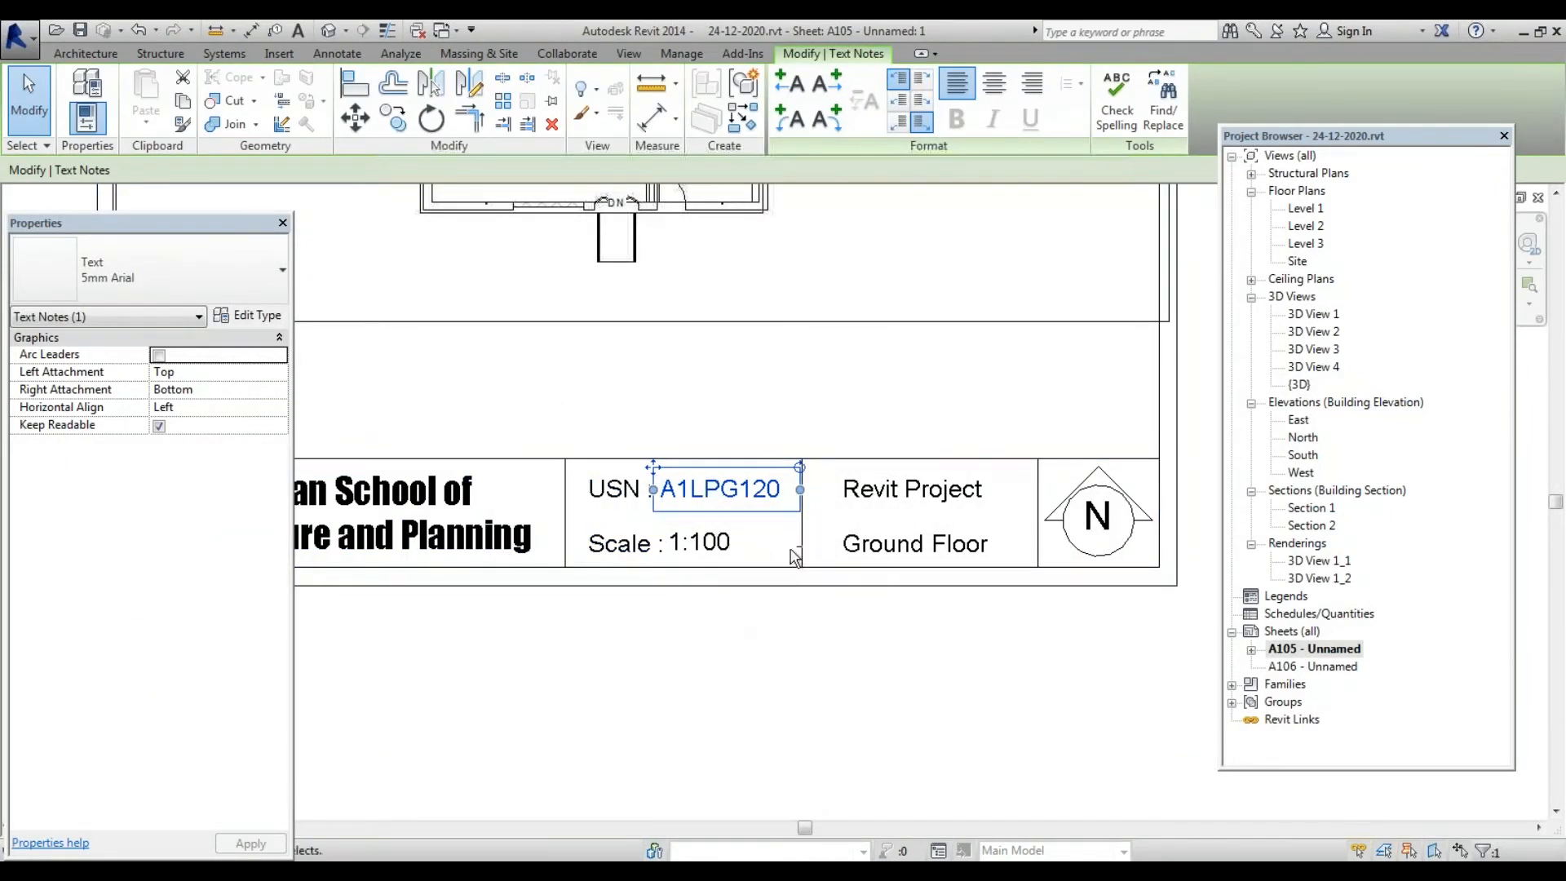
pyautogui.keyDown('ctrl'); pyautogui.click(733, 555); pyautogui.keyUp('ctrl')
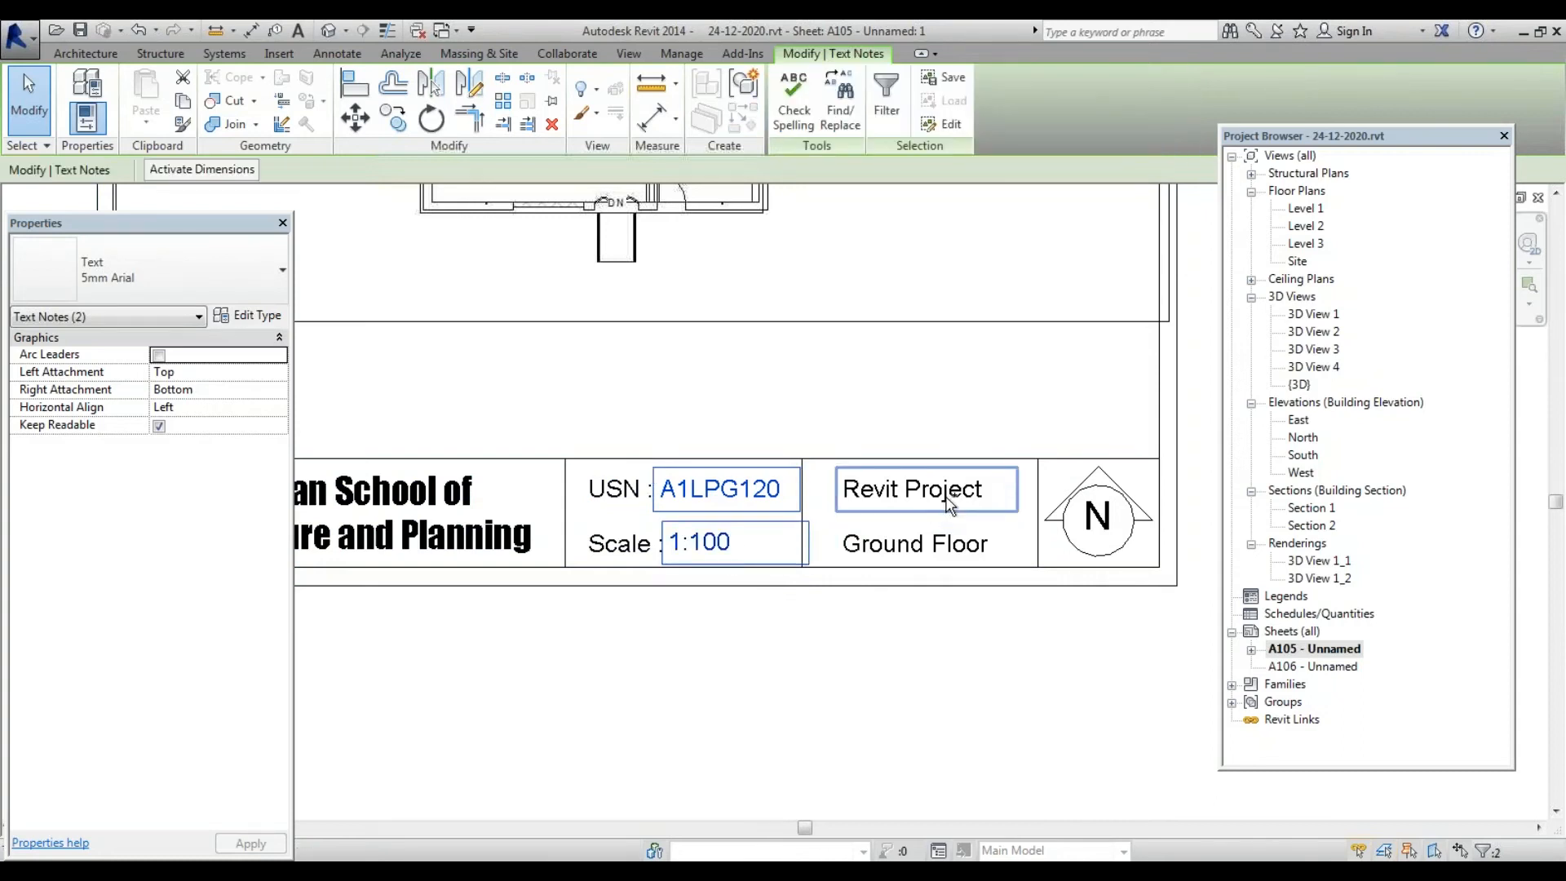
pyautogui.keyDown('ctrl'); pyautogui.click(950, 504); pyautogui.keyUp('ctrl')
pyautogui.keyDown('ctrl'); pyautogui.click(918, 551); pyautogui.keyUp('ctrl')
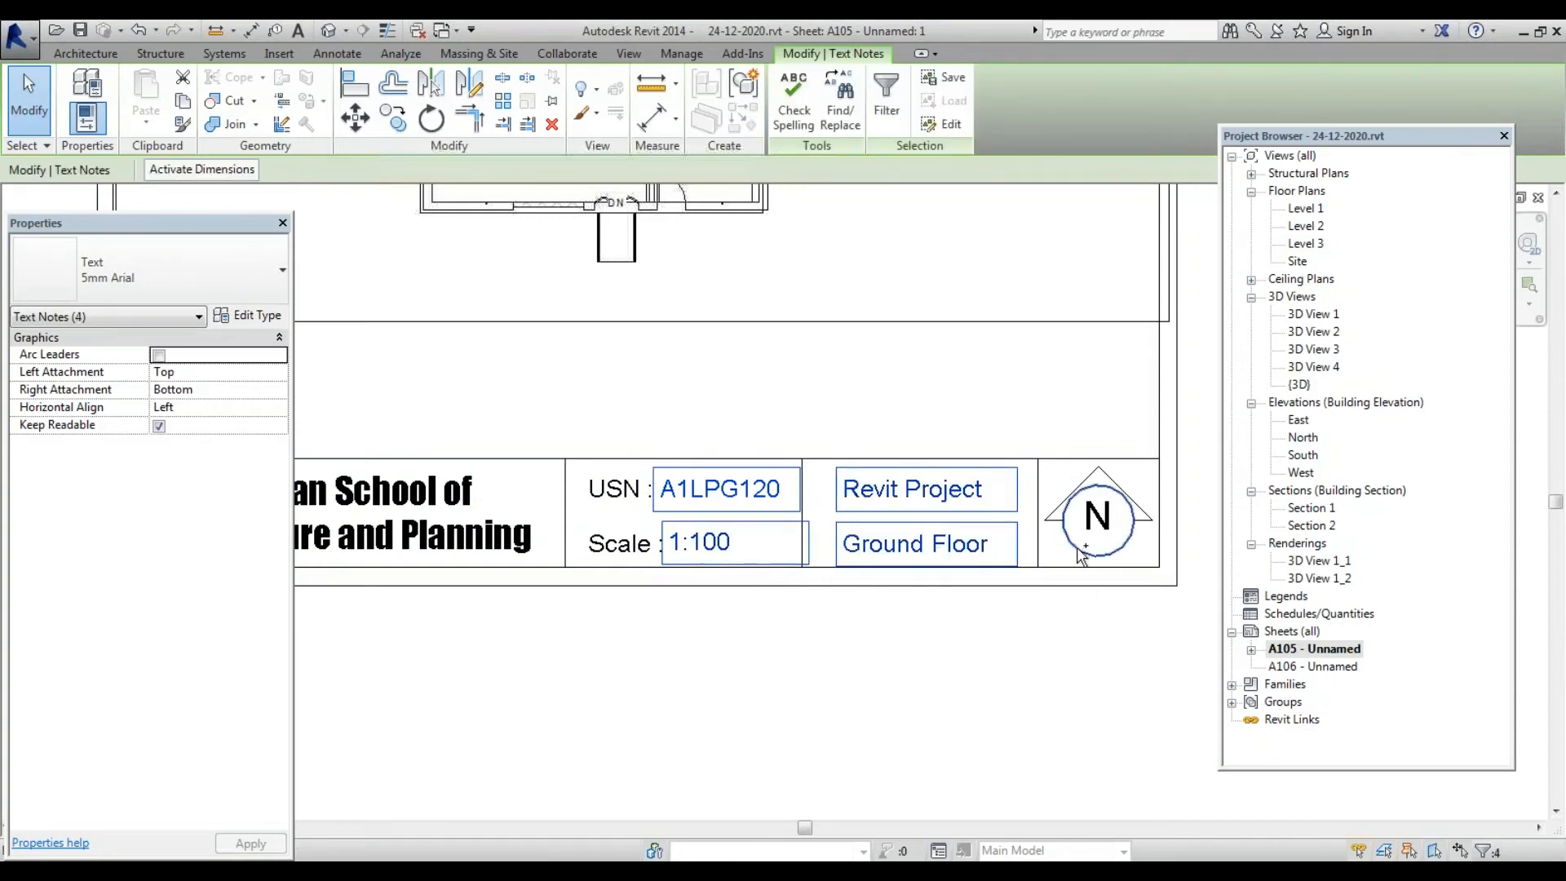
pyautogui.keyDown('ctrl'); pyautogui.click(1083, 554); pyautogui.keyUp('ctrl')
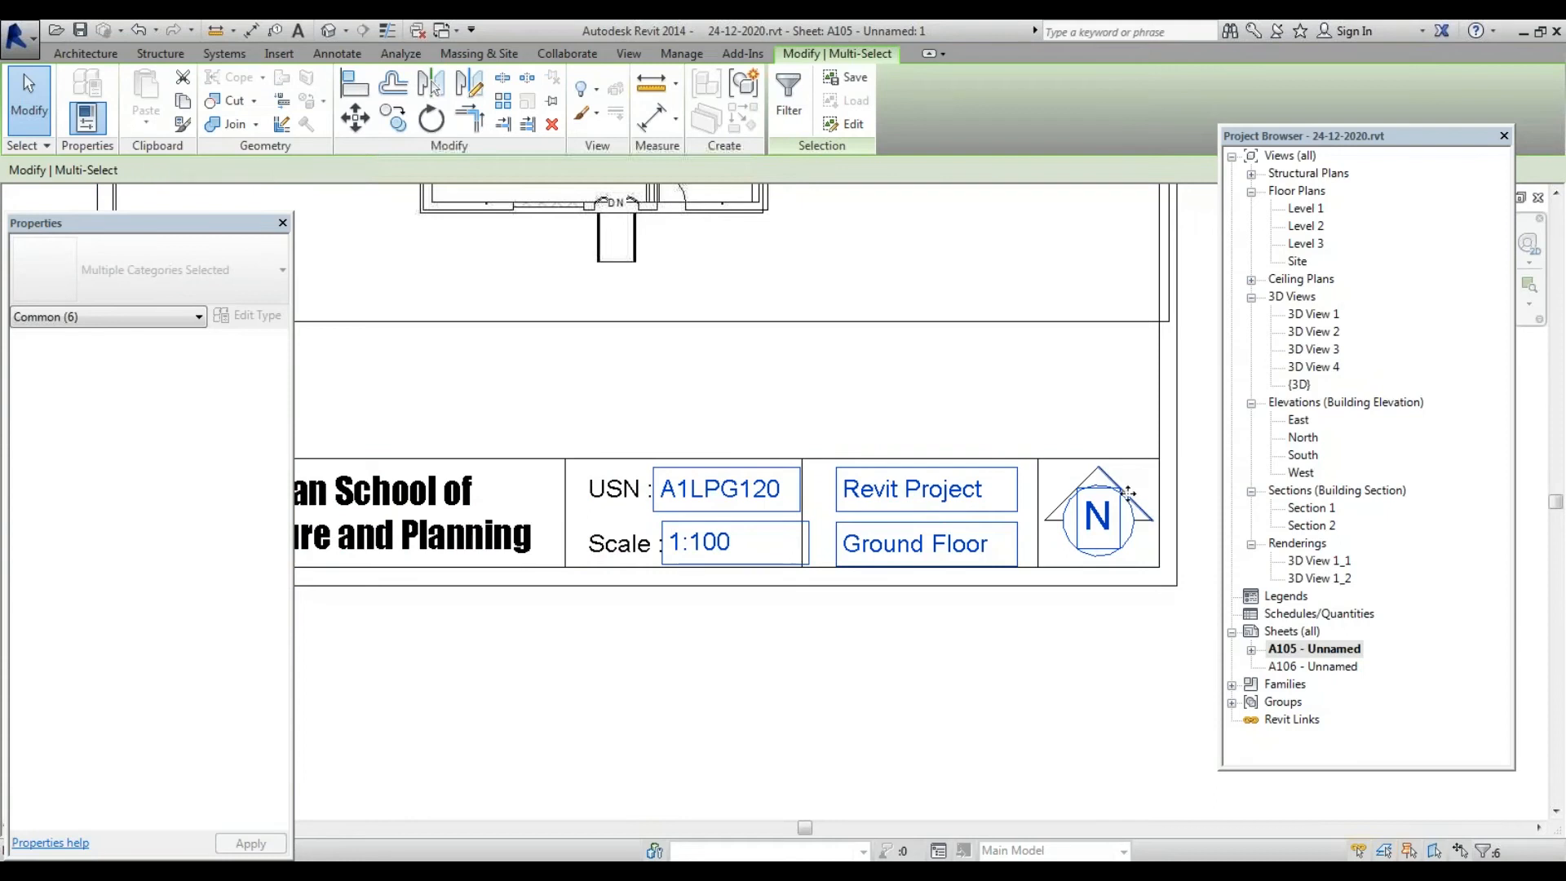
pyautogui.keyDown('ctrl'); pyautogui.click(1078, 483); pyautogui.keyUp('ctrl')
pyautogui.keyDown('ctrl'); pyautogui.click(1111, 476); pyautogui.keyUp('ctrl')
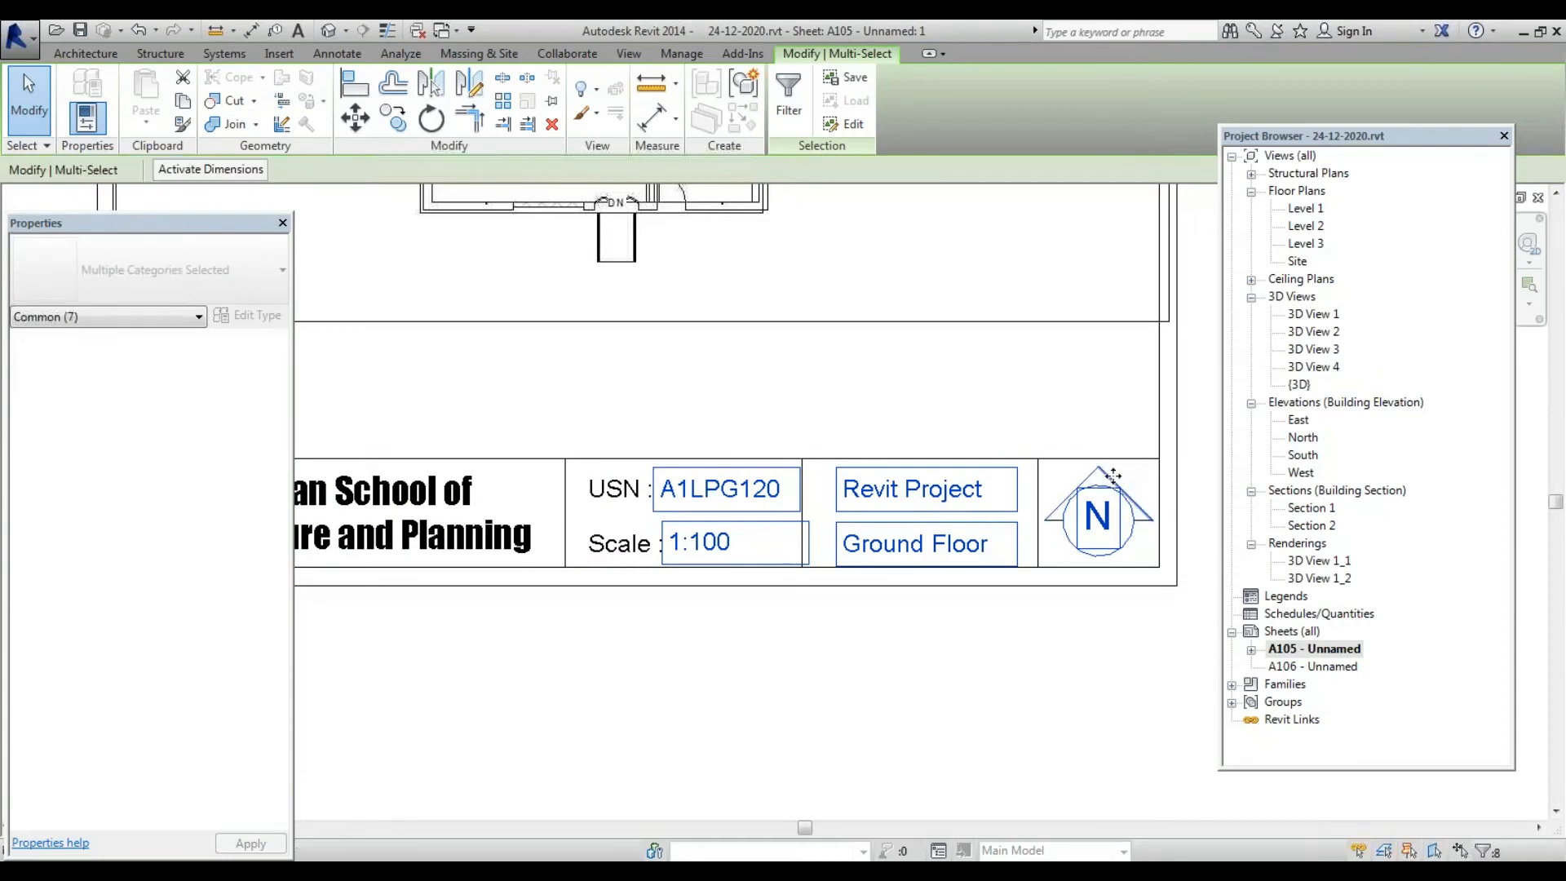
pyautogui.scroll(5, 1092, 517)
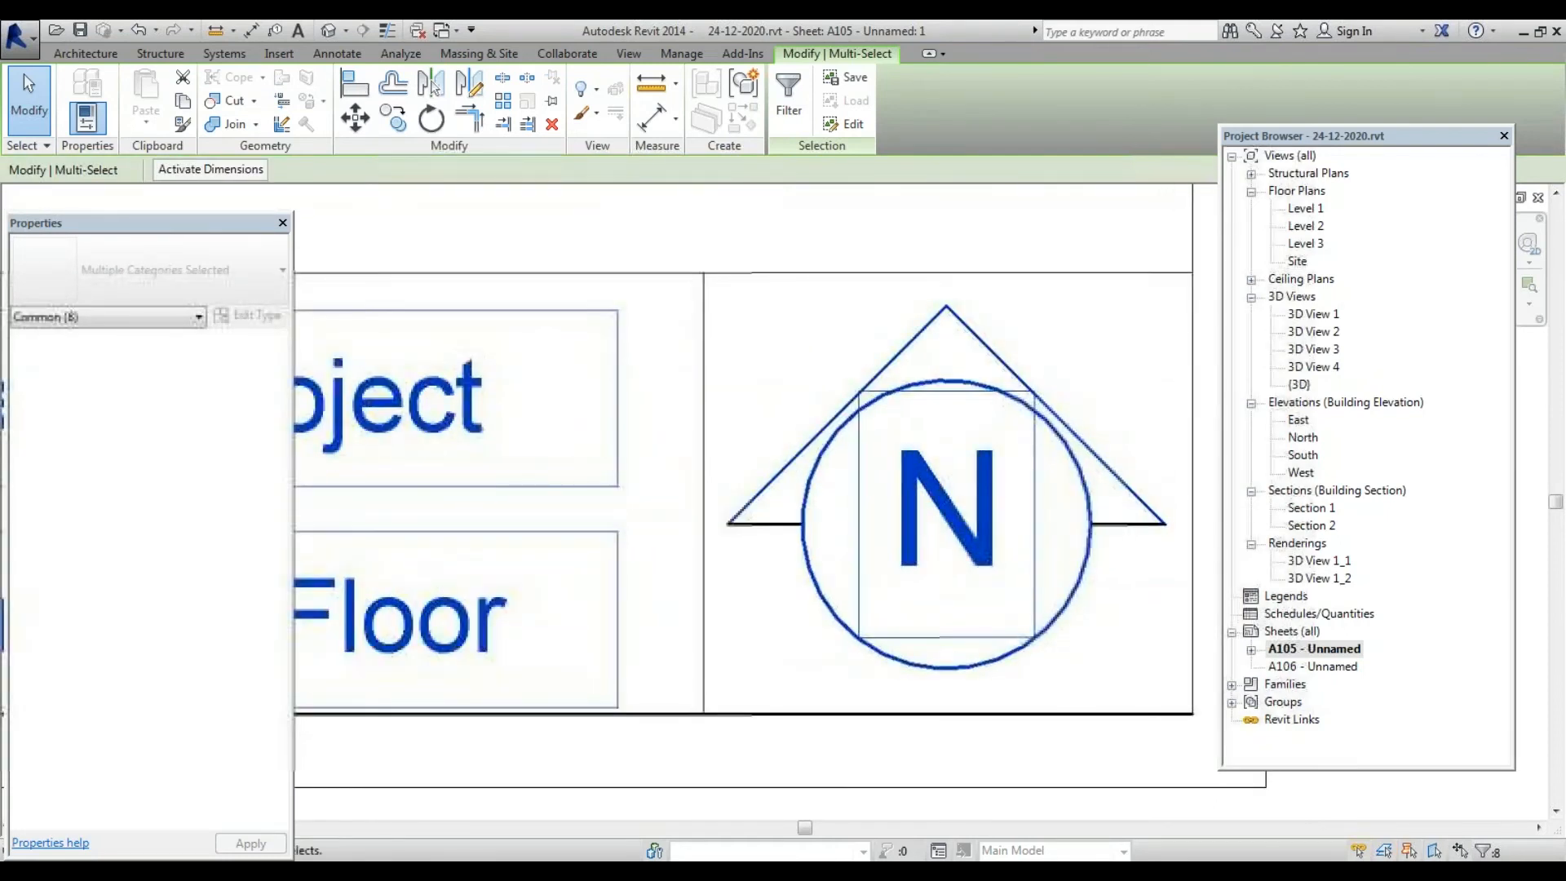
pyautogui.keyDown('ctrl'); pyautogui.click(1109, 526); pyautogui.keyUp('ctrl')
pyautogui.keyDown('ctrl'); pyautogui.click(773, 524); pyautogui.keyUp('ctrl')
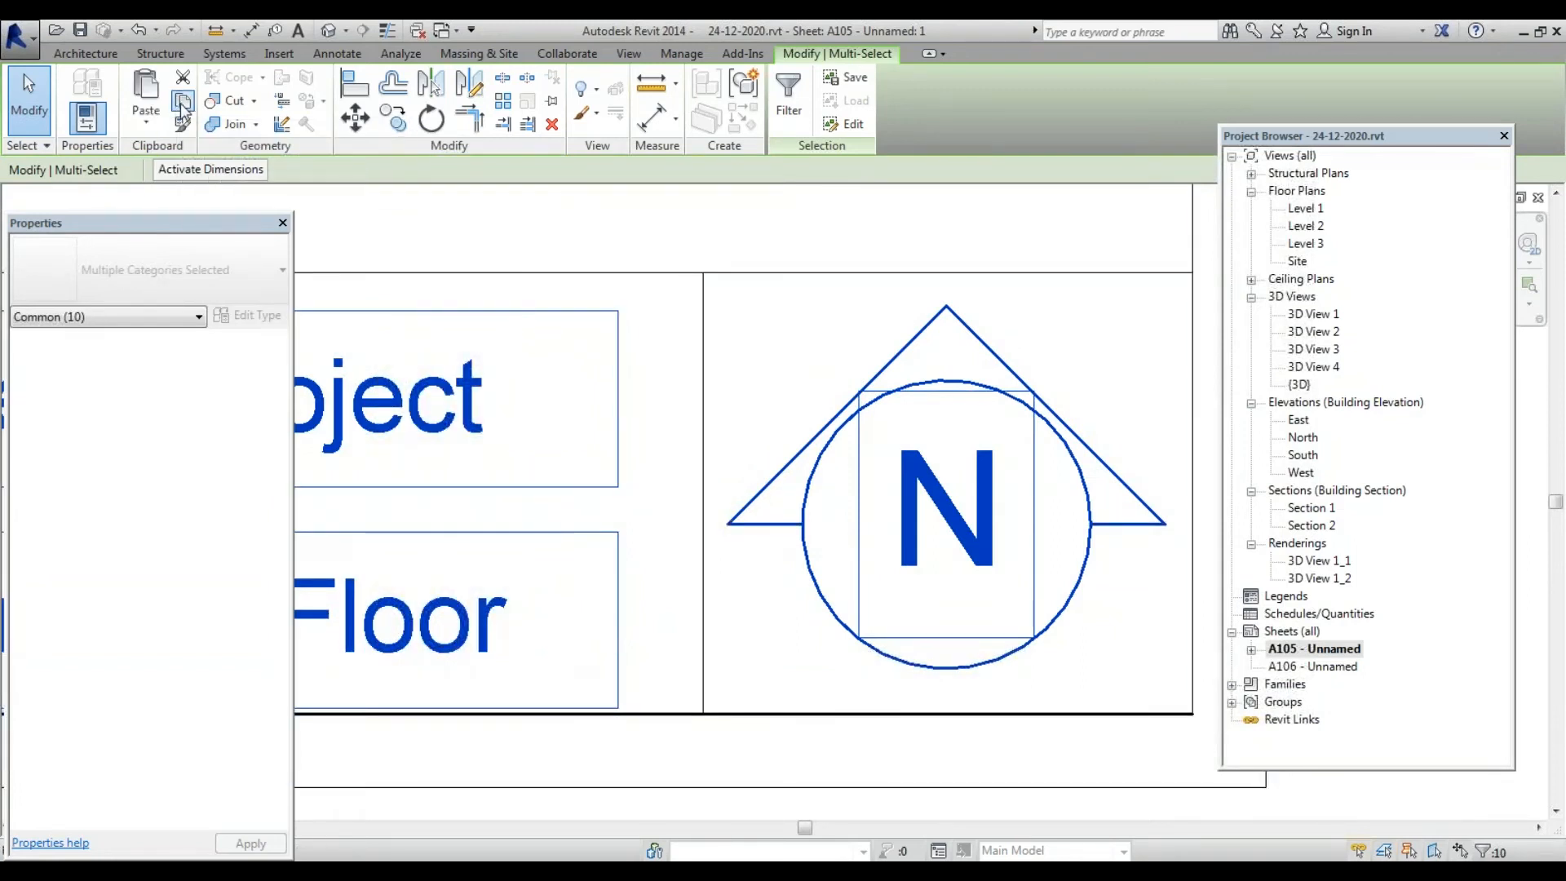
pyautogui.doubleClick(1305, 665)
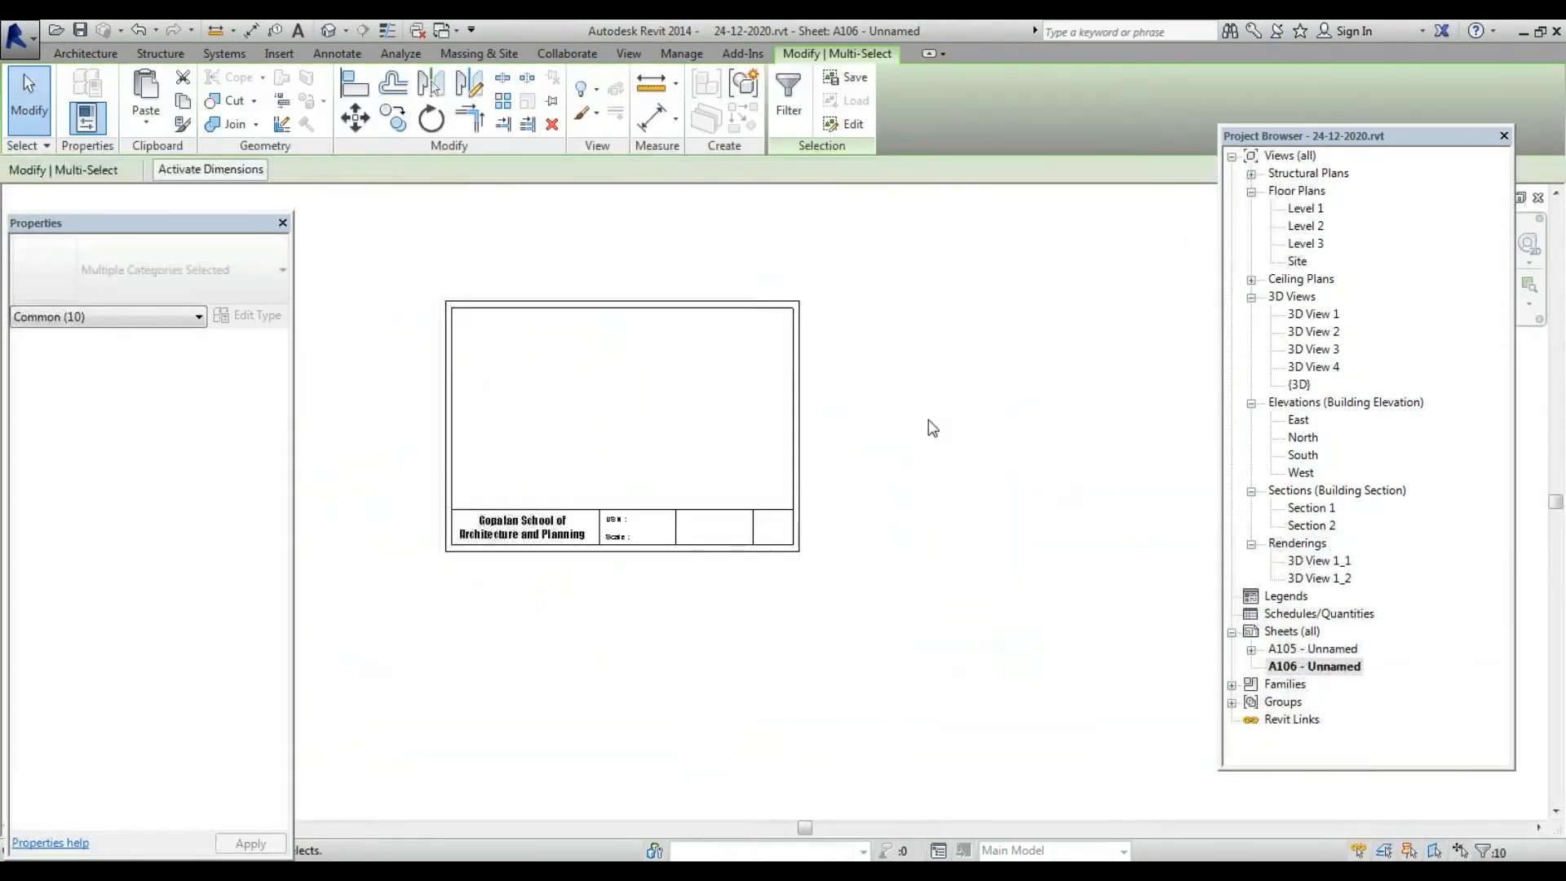
# Paste the copied title-block text and north arrow onto sheet A106 using Aligned to Selected Views
pyautogui.scroll(3, 797, 462)
pyautogui.click(146, 122)
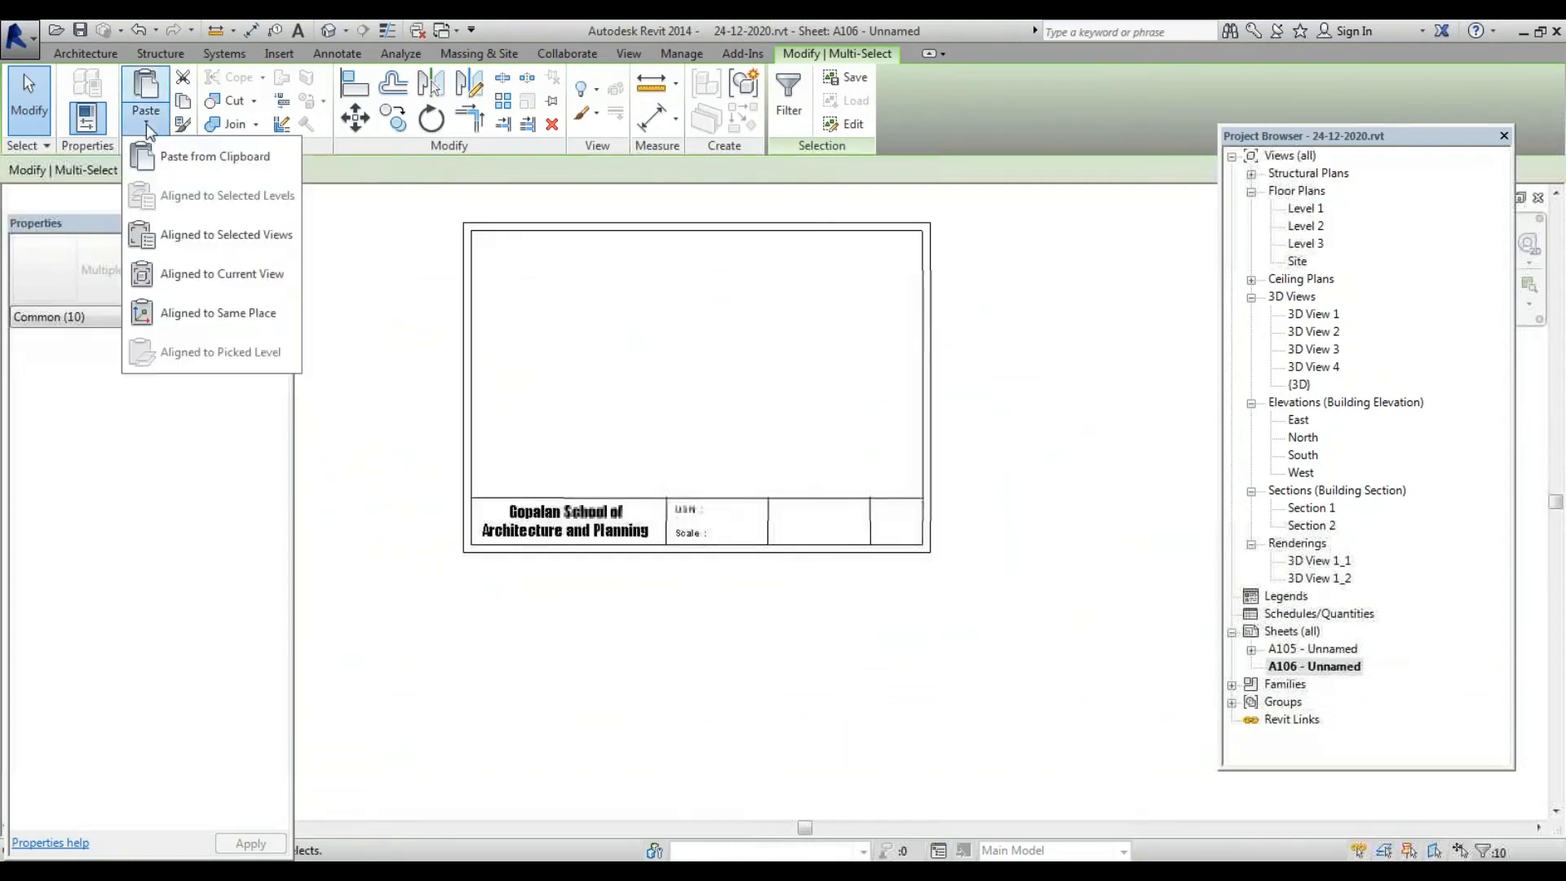
pyautogui.click(187, 235)
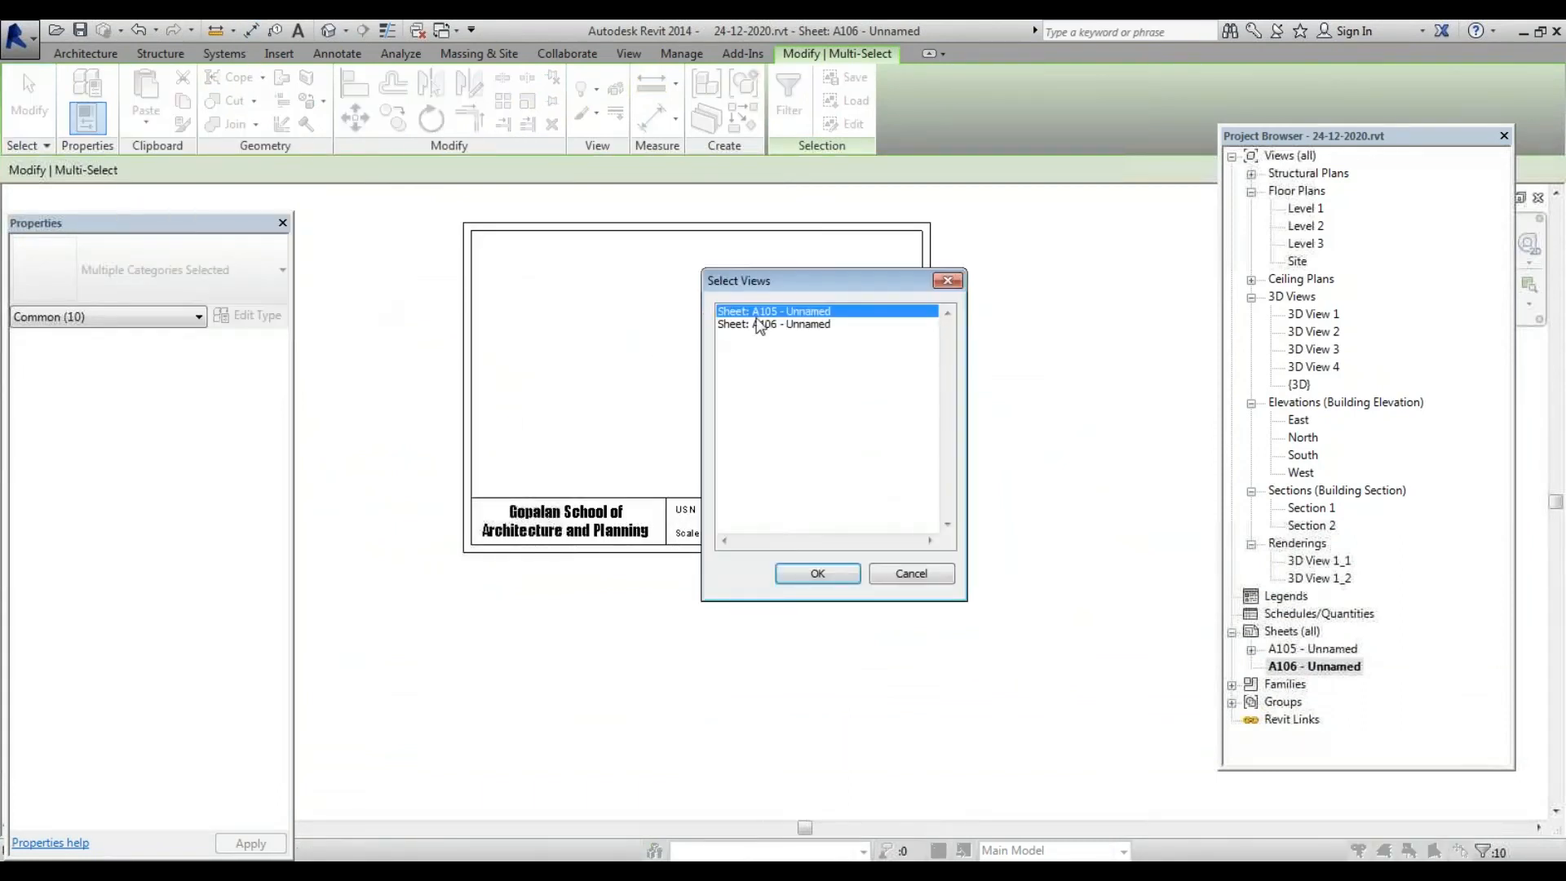
pyautogui.click(762, 324)
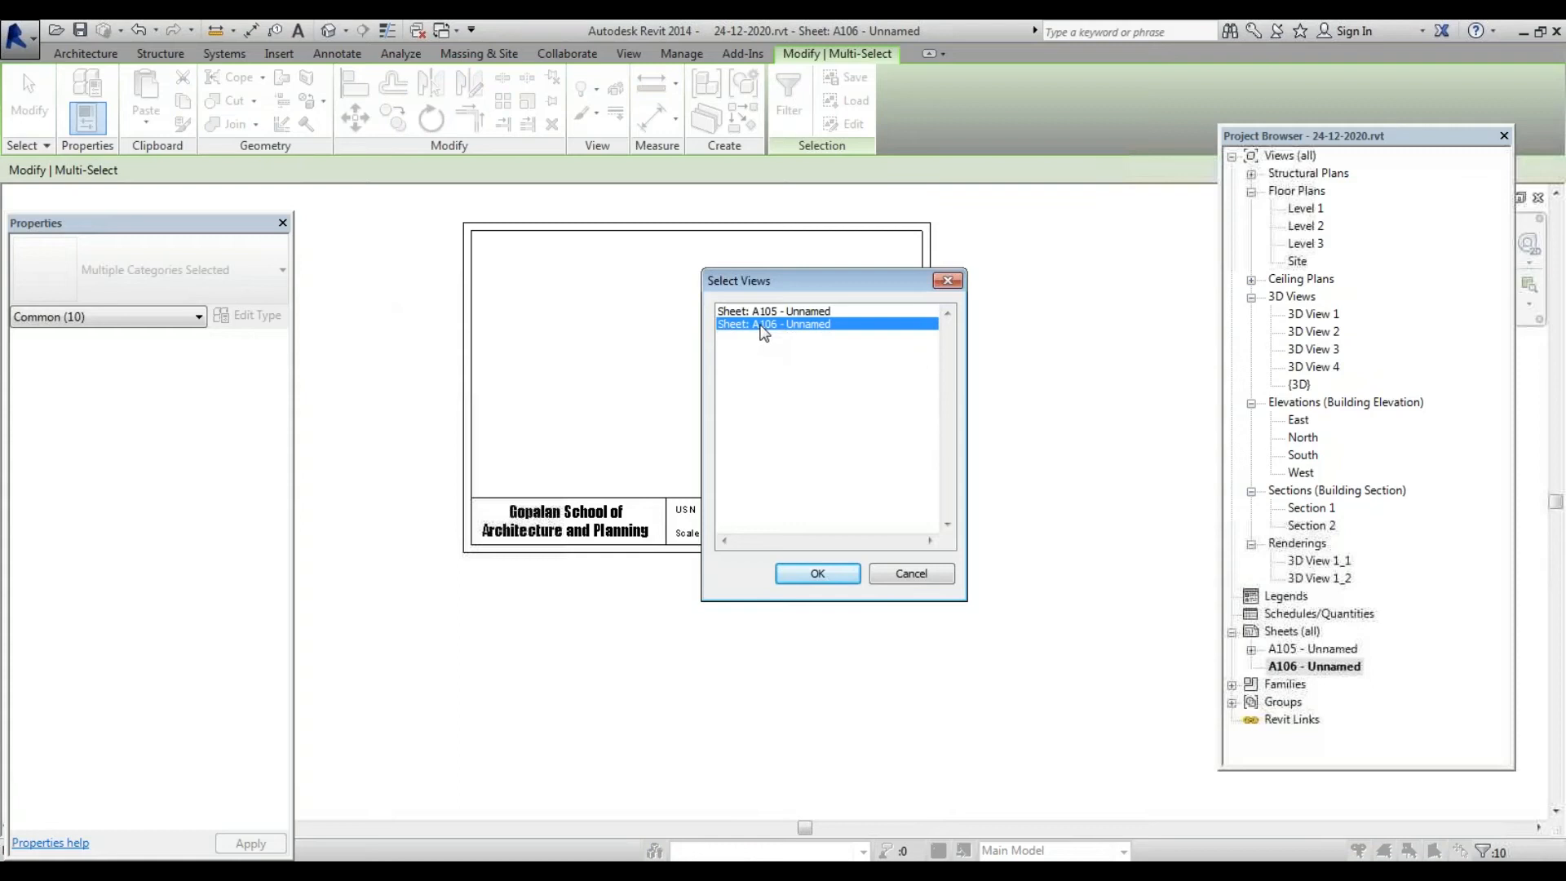
pyautogui.click(817, 575)
pyautogui.scroll(3, 776, 569)
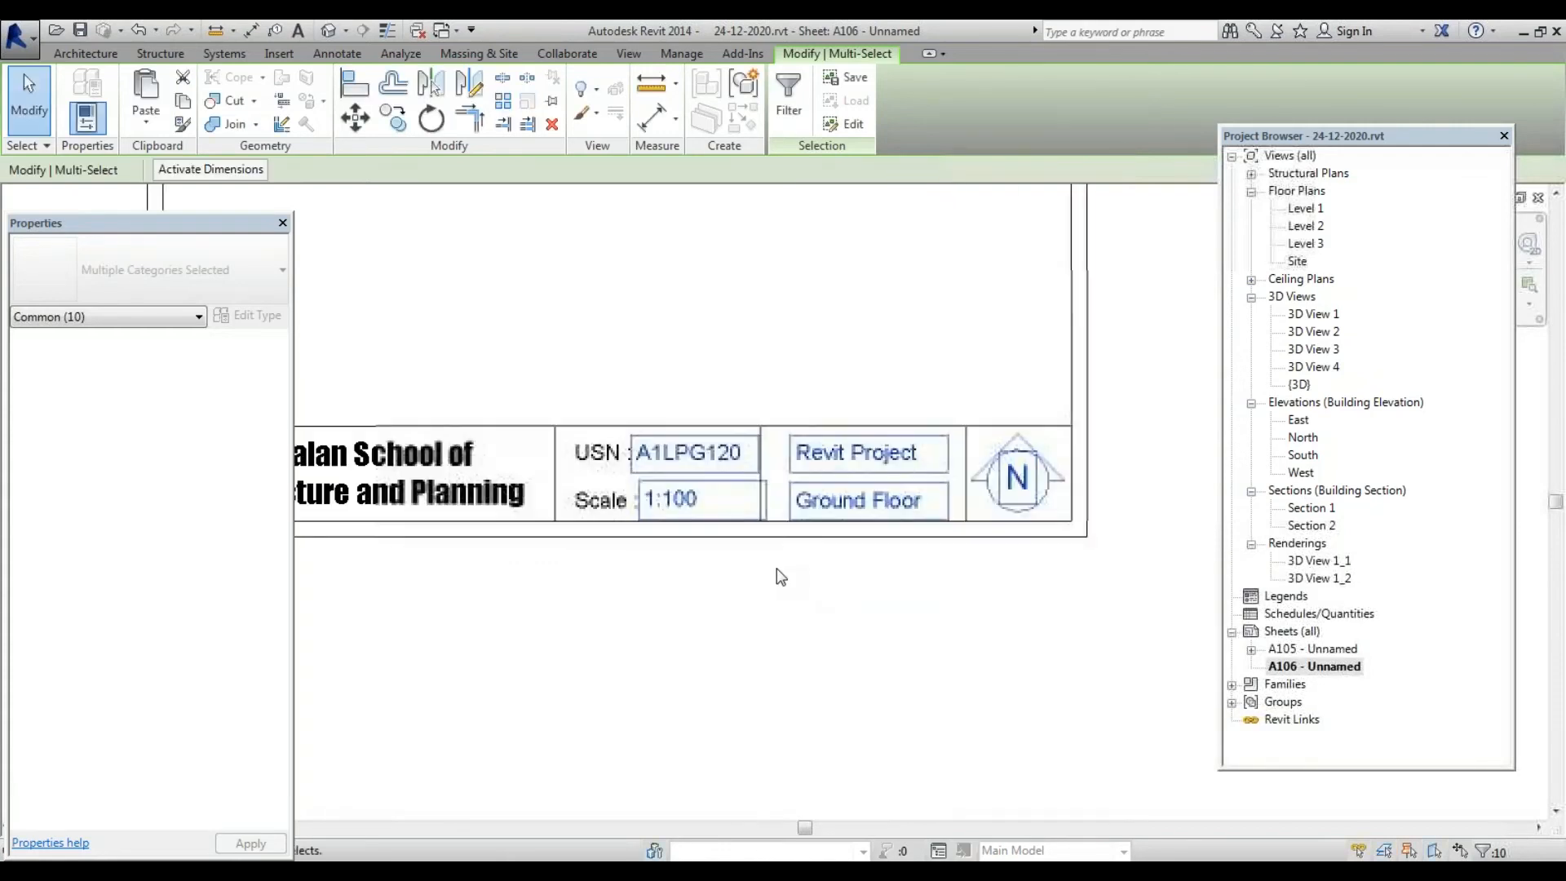
pyautogui.click(781, 575)
# Edit the pasted Ground Floor note on A106 to read First Floor
pyautogui.scroll(2, 775, 547)
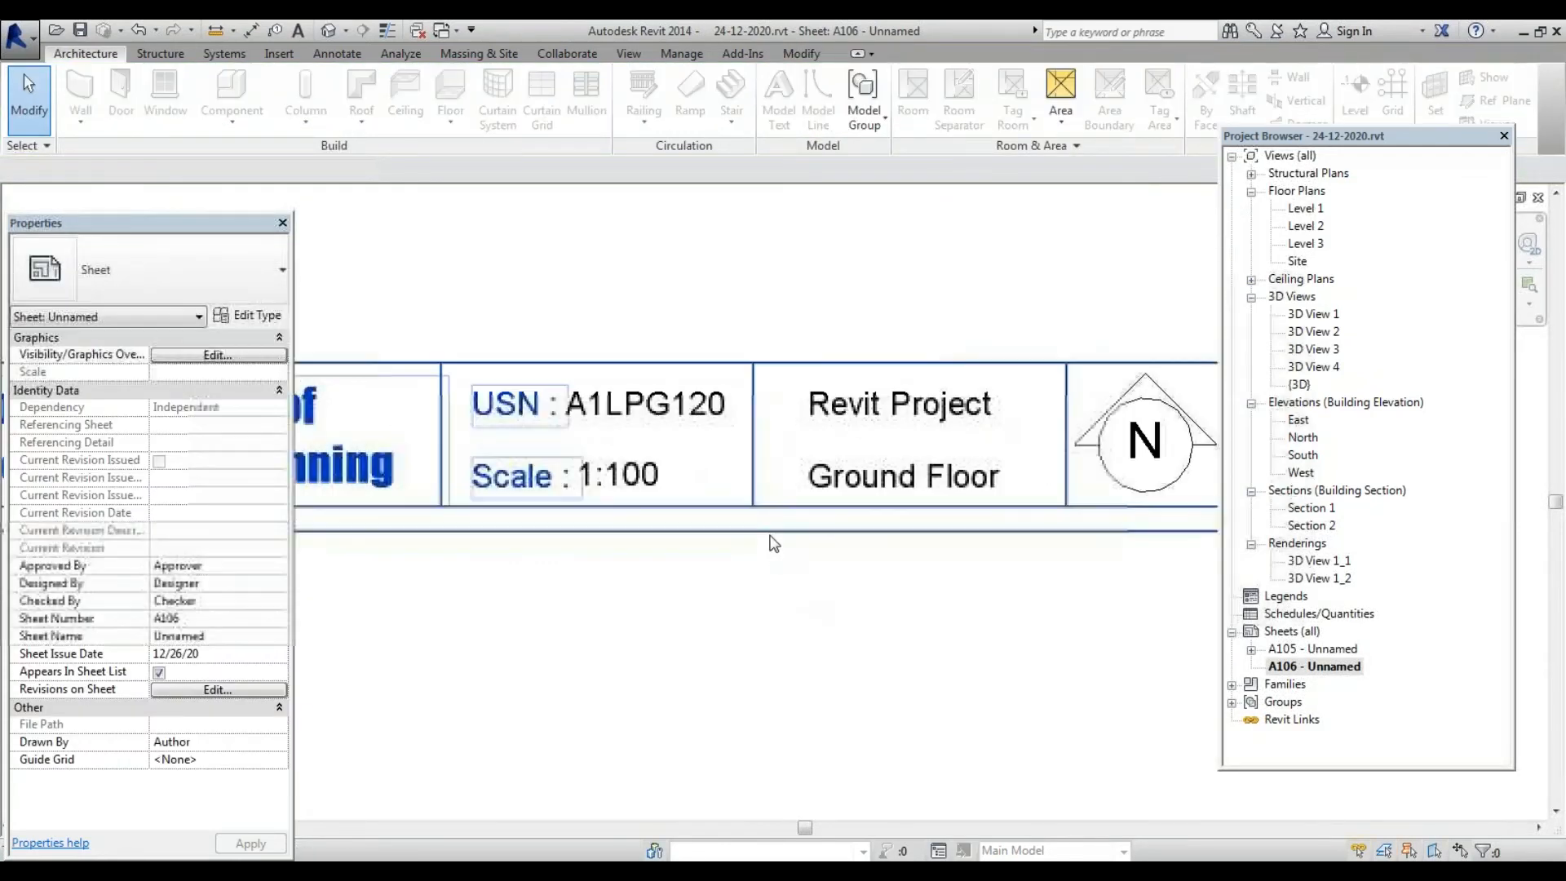
pyautogui.scroll(-2, 815, 571)
pyautogui.scroll(2, 775, 587)
pyautogui.click(847, 526)
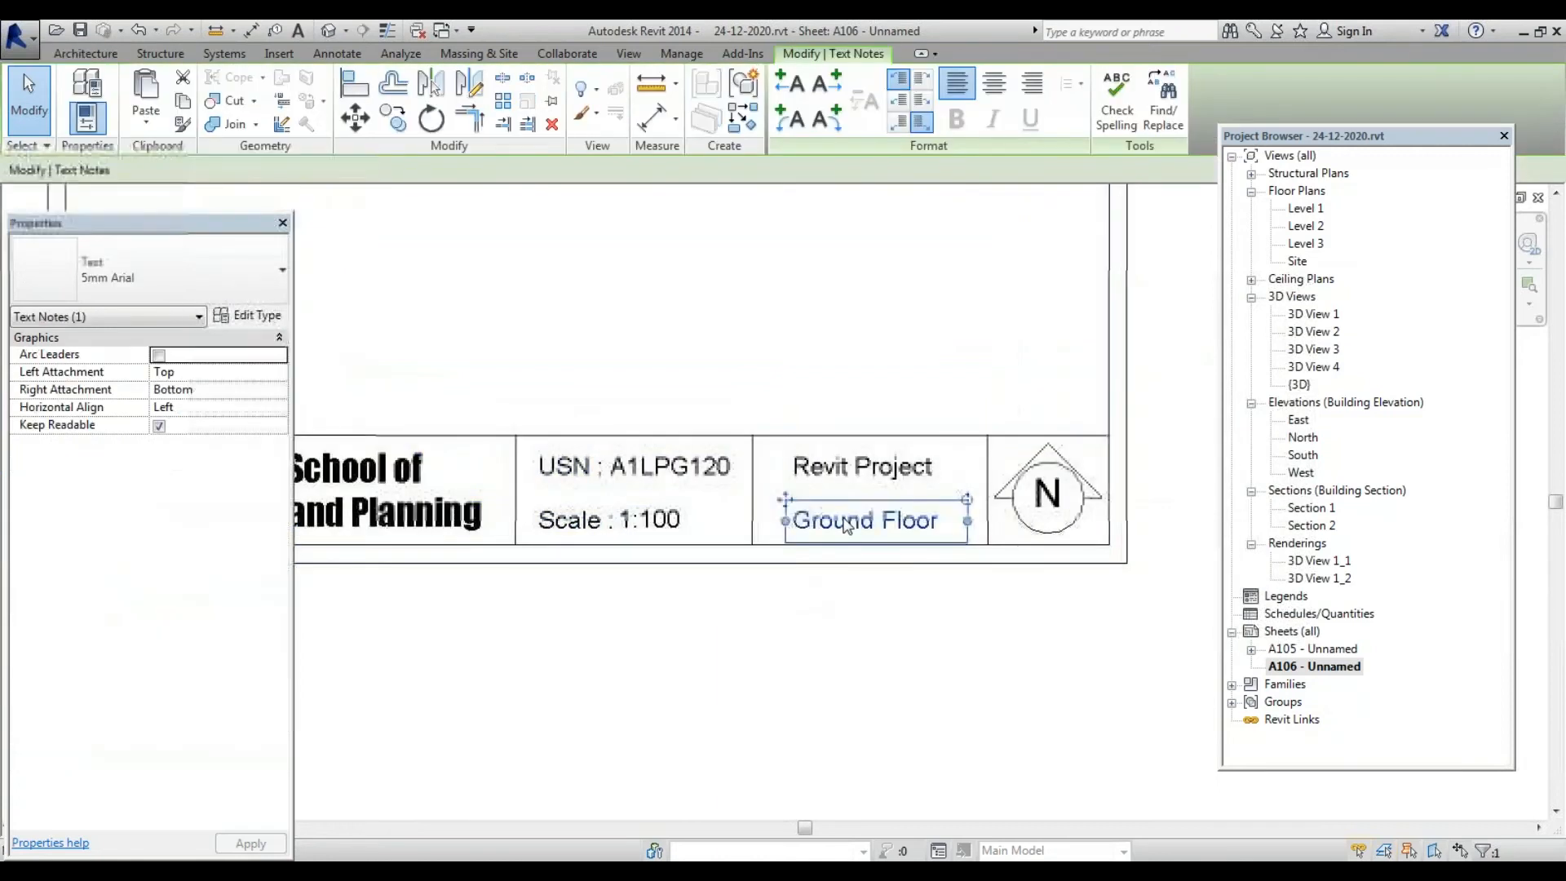
pyautogui.click(846, 526)
pyautogui.moveTo(882, 522); pyautogui.dragTo(621, 520)
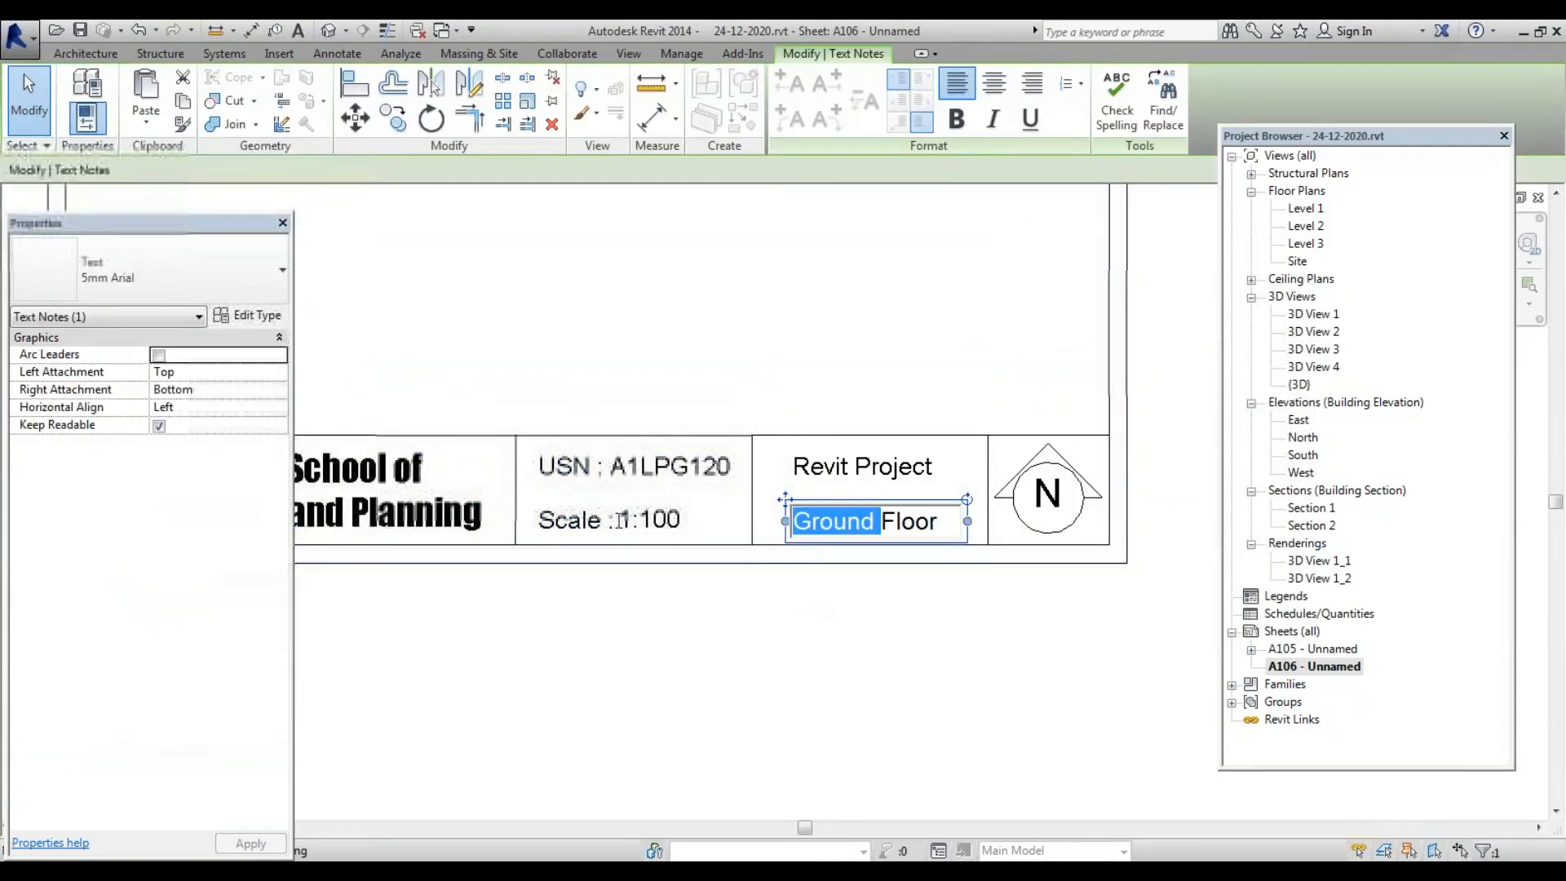
pyautogui.write('First')
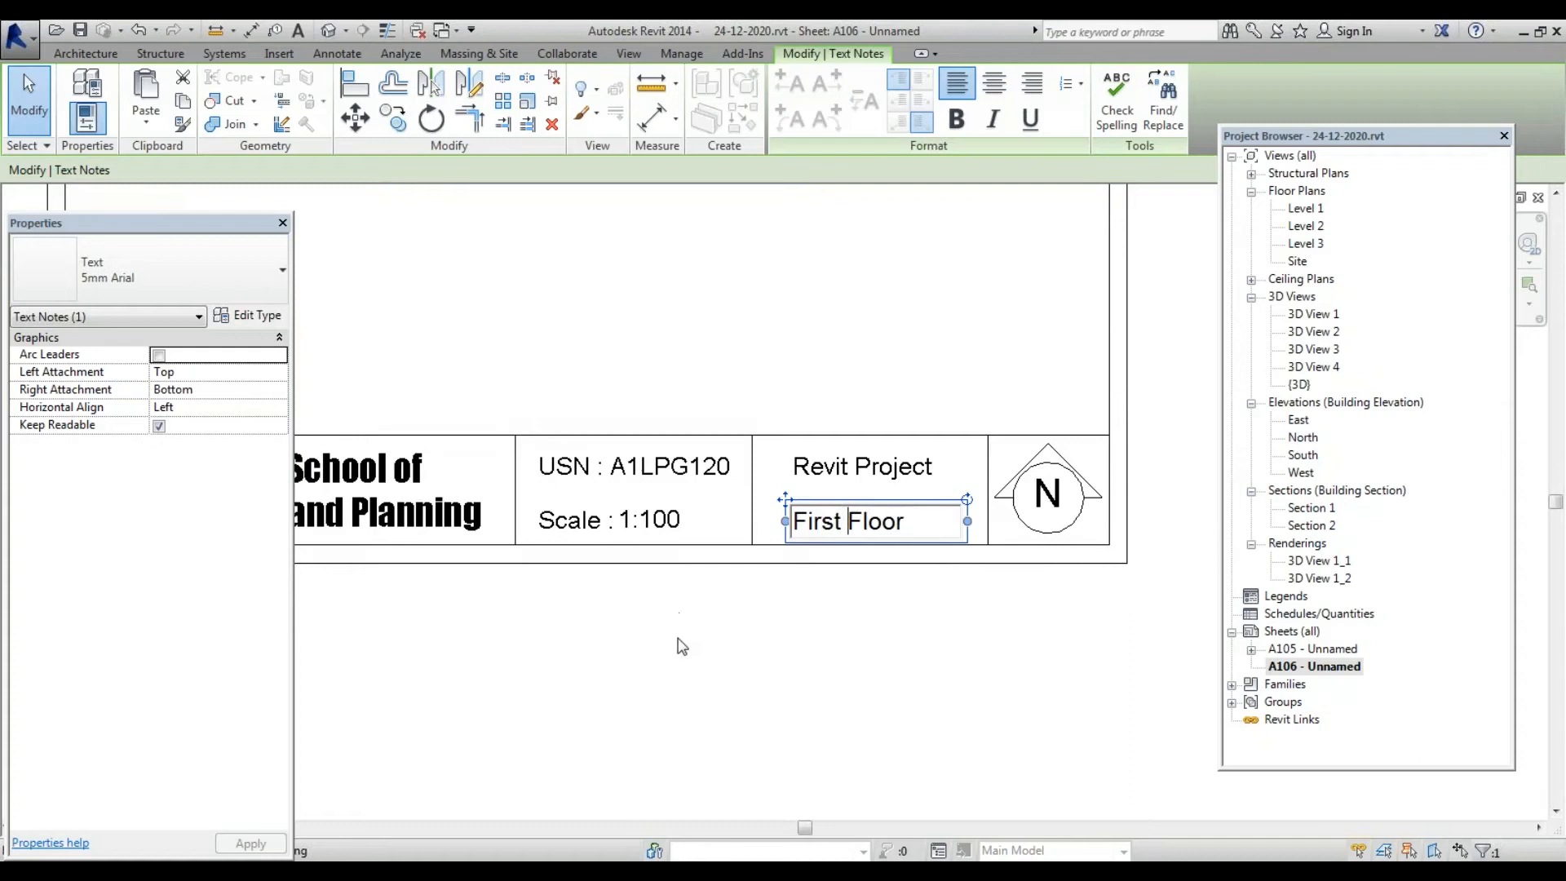
pyautogui.hotkey('ctrl', 'a')
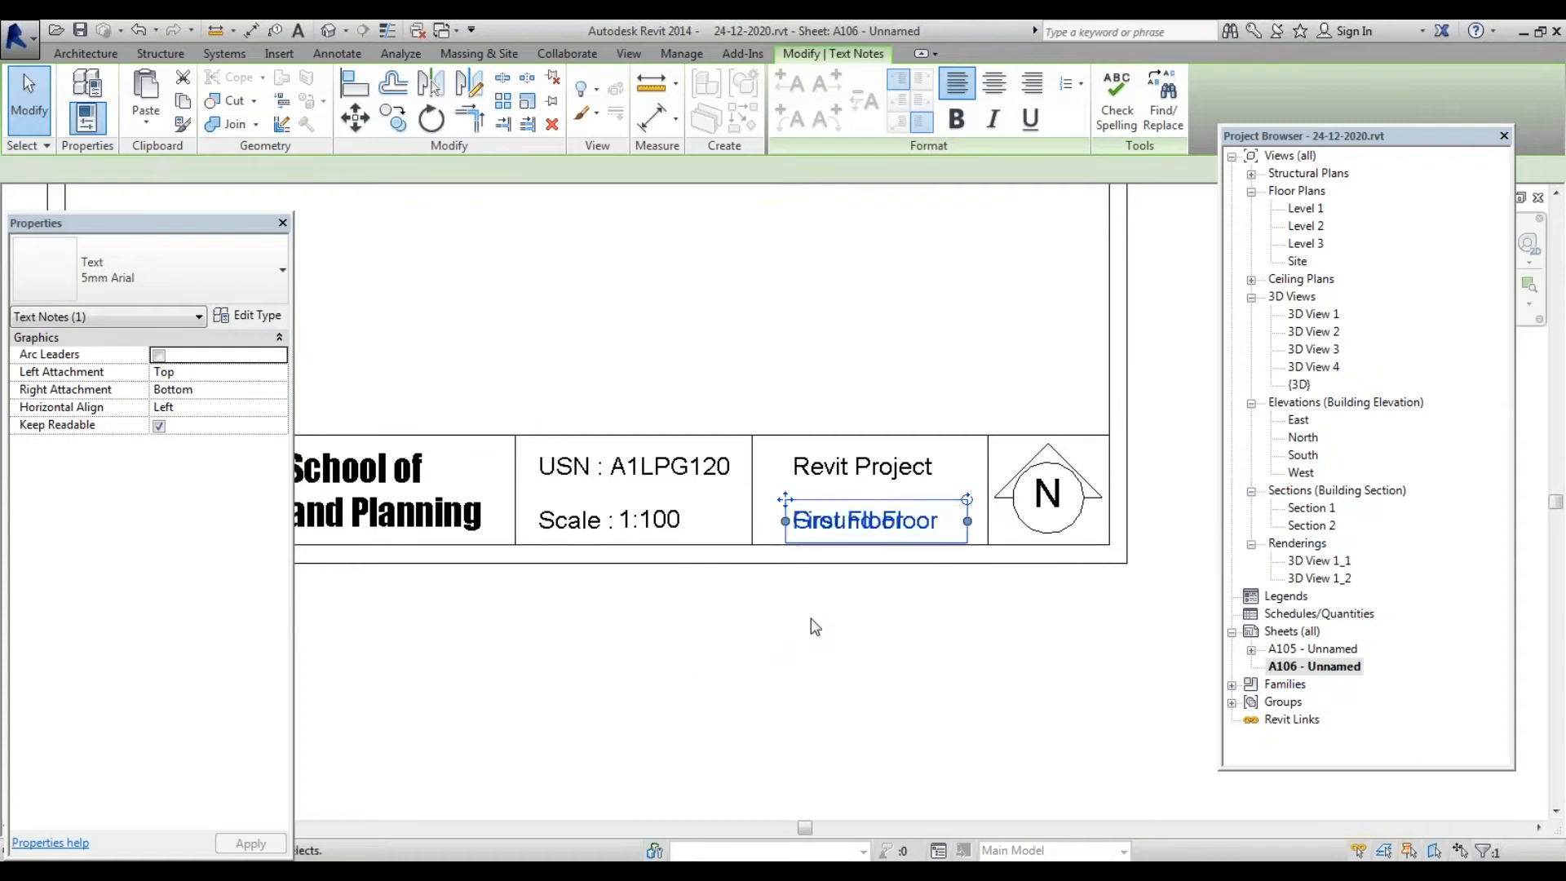
pyautogui.scroll(-6, 812, 620)
pyautogui.press('Escape')
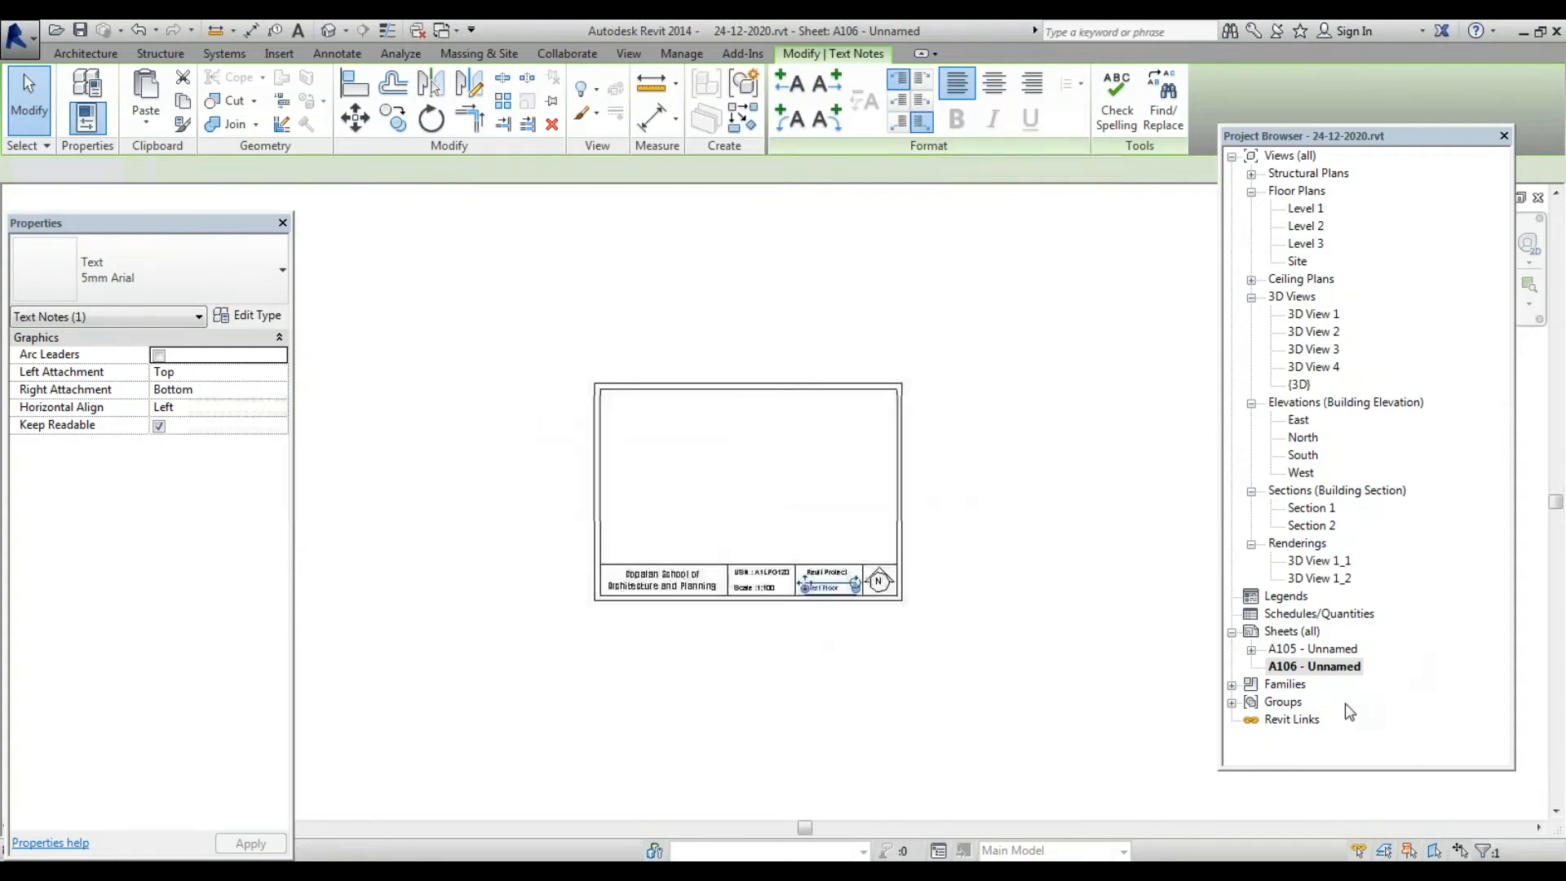
pyautogui.press('Escape')
# Place the Level 2 floor plan as a viewport on sheet A106
pyautogui.click(1304, 227)
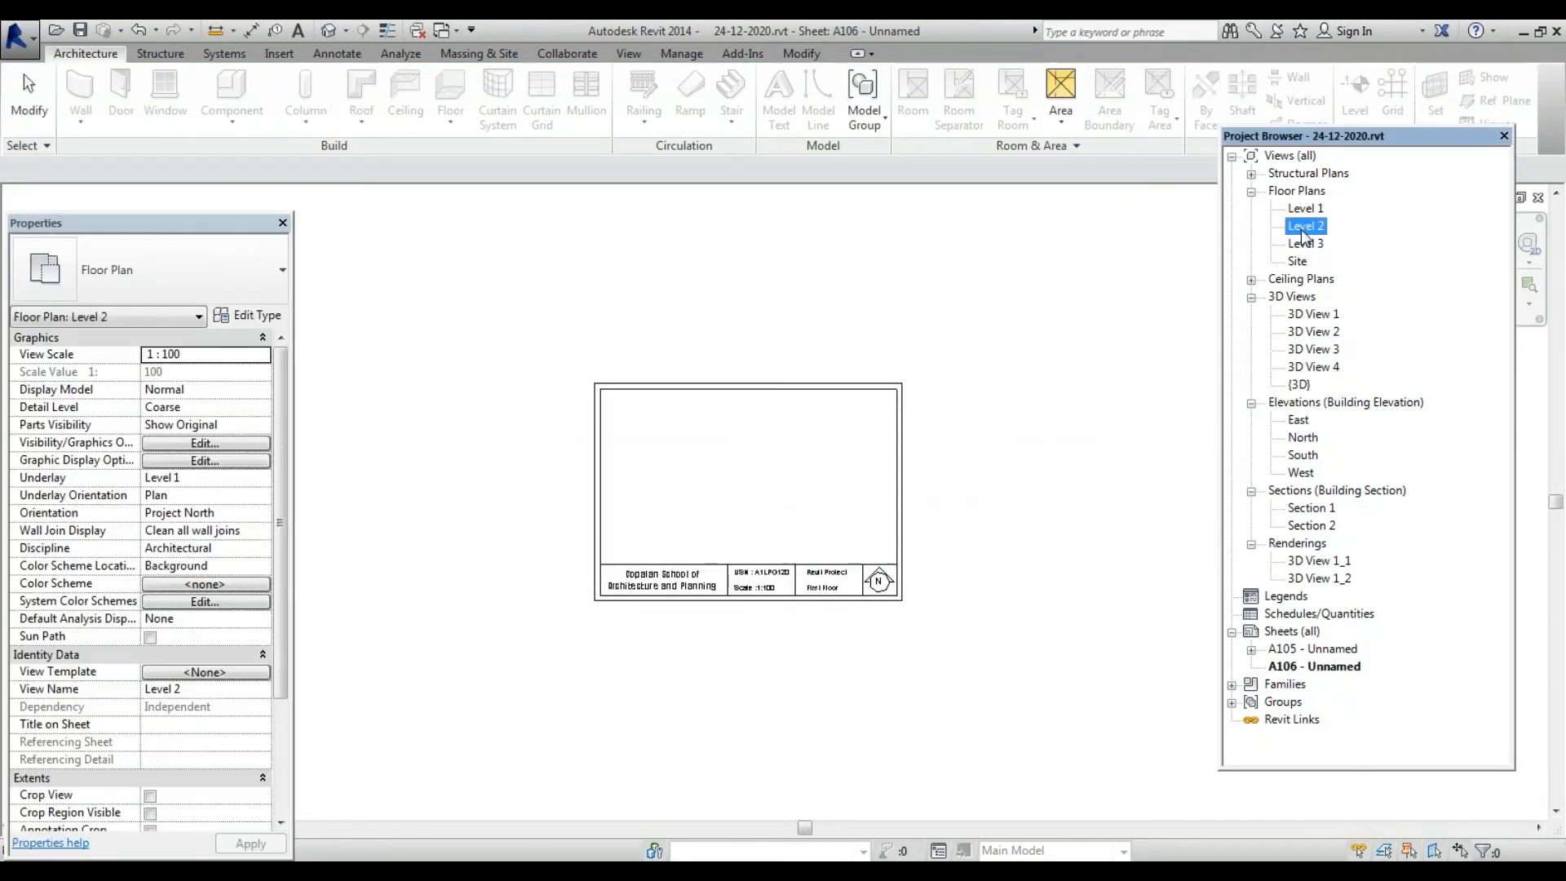
pyautogui.doubleClick(1303, 227)
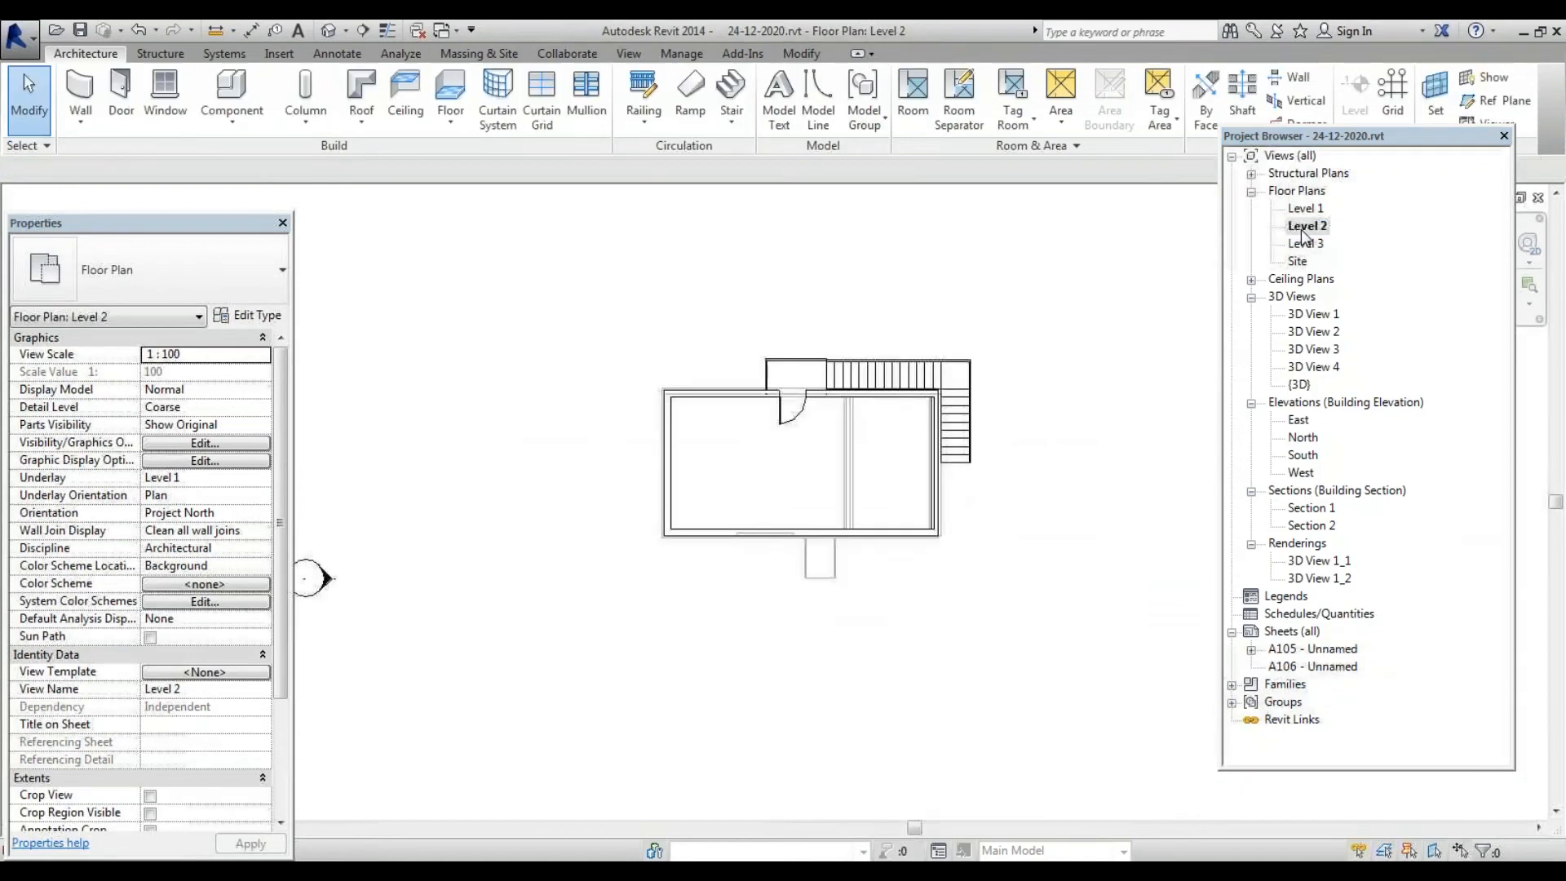
pyautogui.doubleClick(1272, 664)
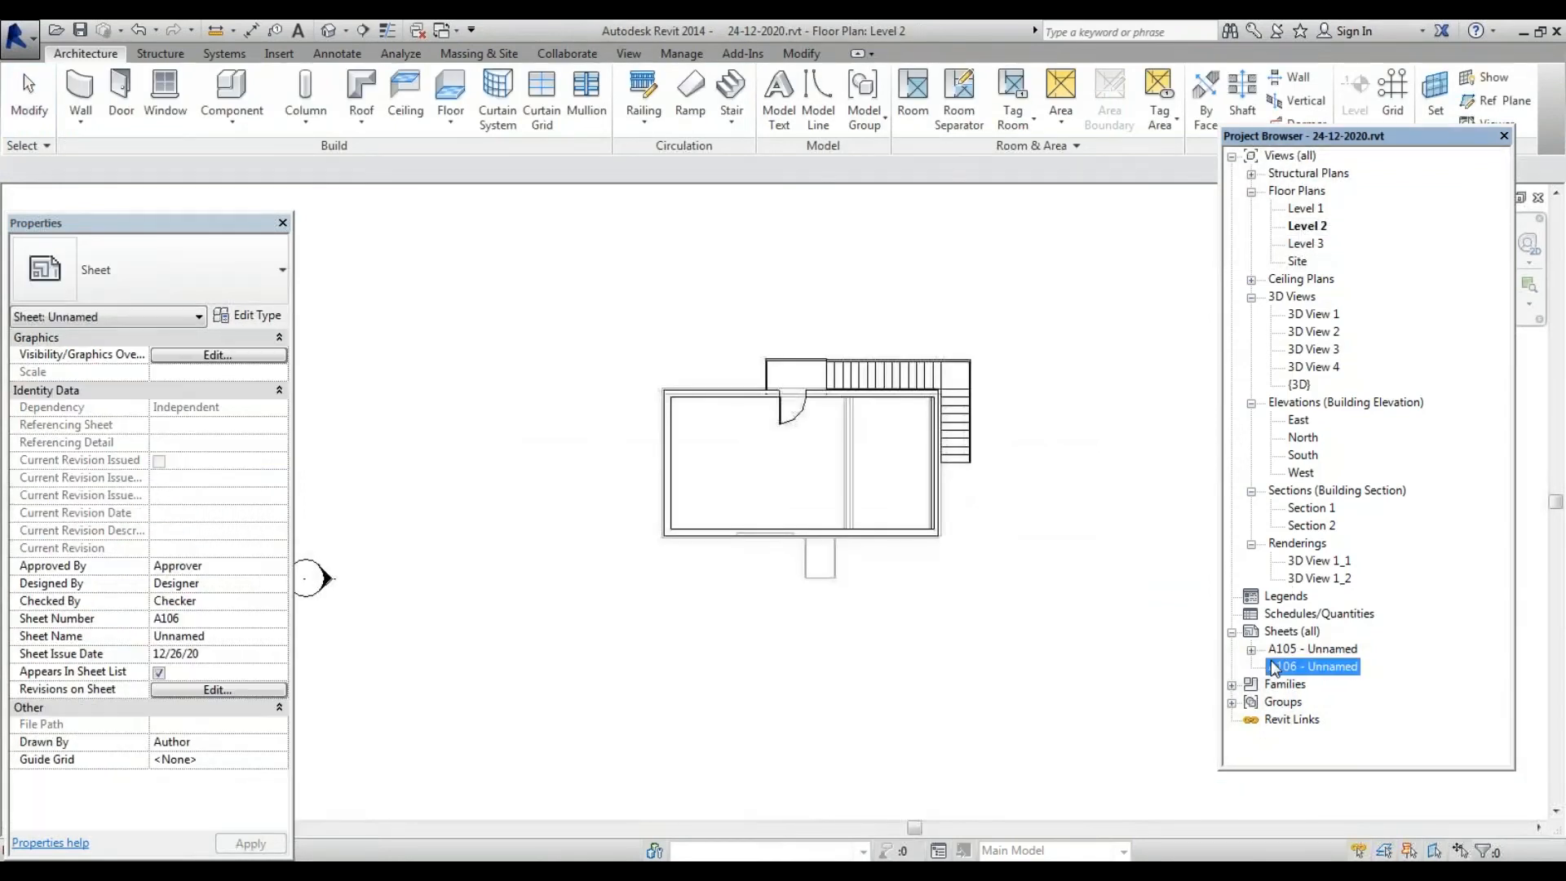
pyautogui.click(1303, 226)
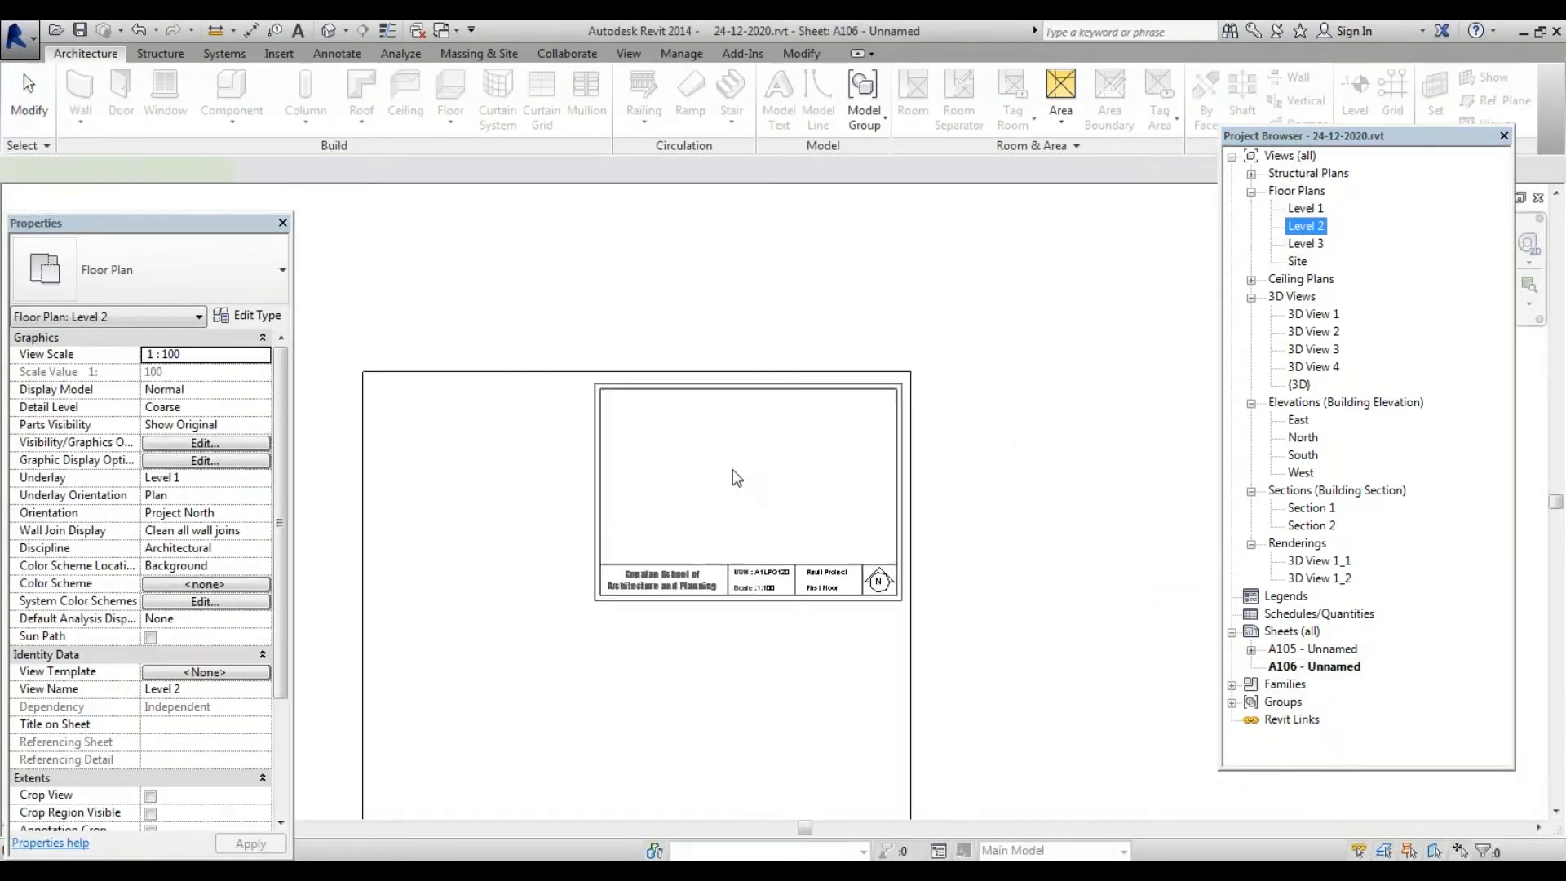
pyautogui.click(744, 475)
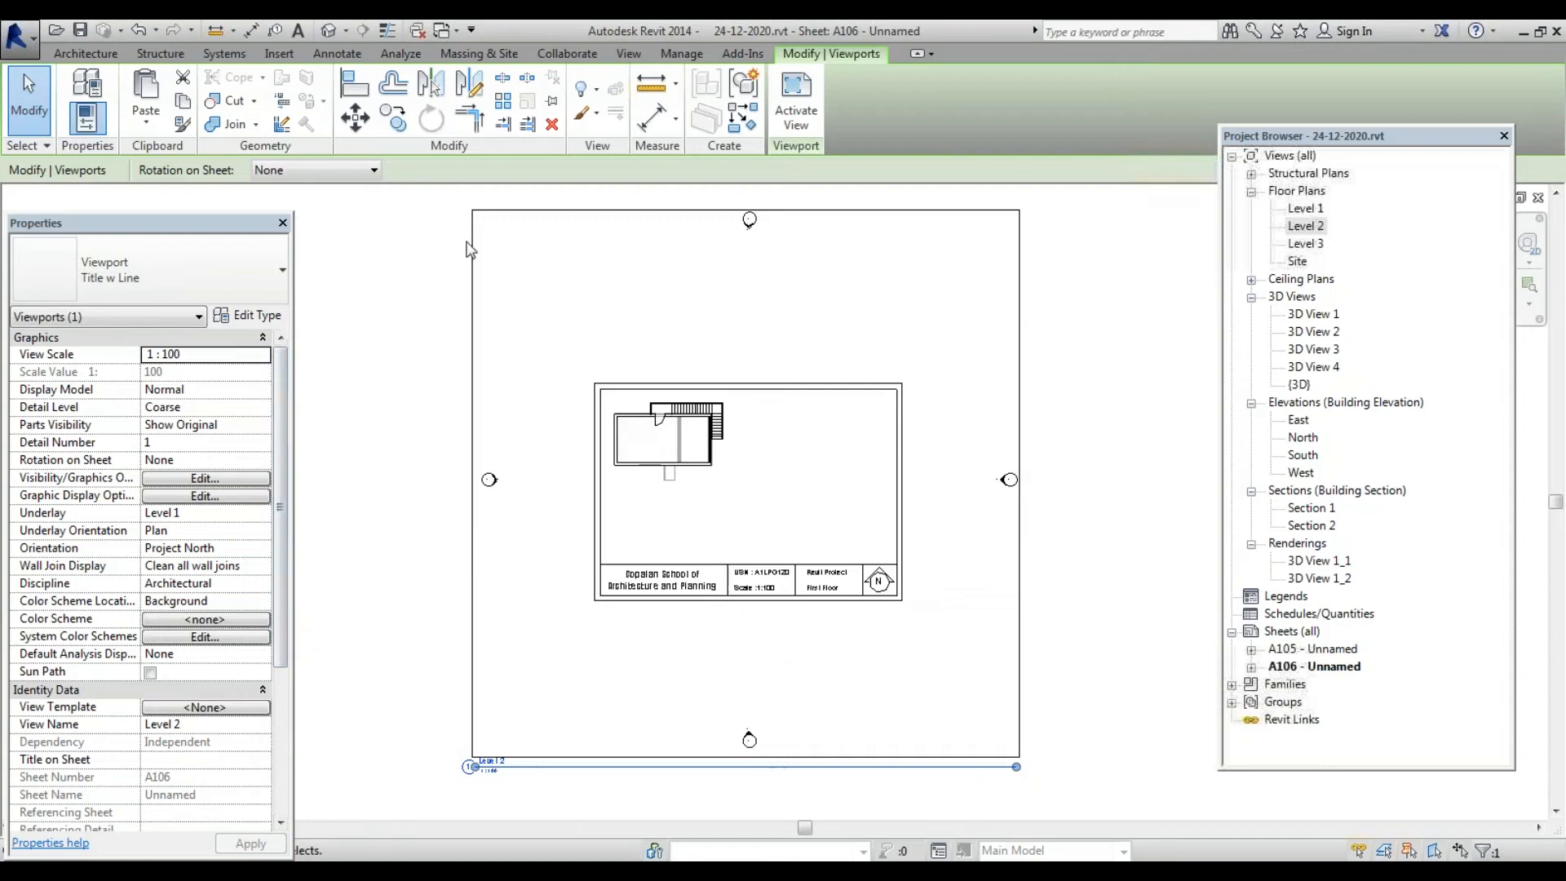
# Turn on Crop Region Visible and Annotation Crop for the Level 2 viewport
pyautogui.scroll(-5, 280, 461)
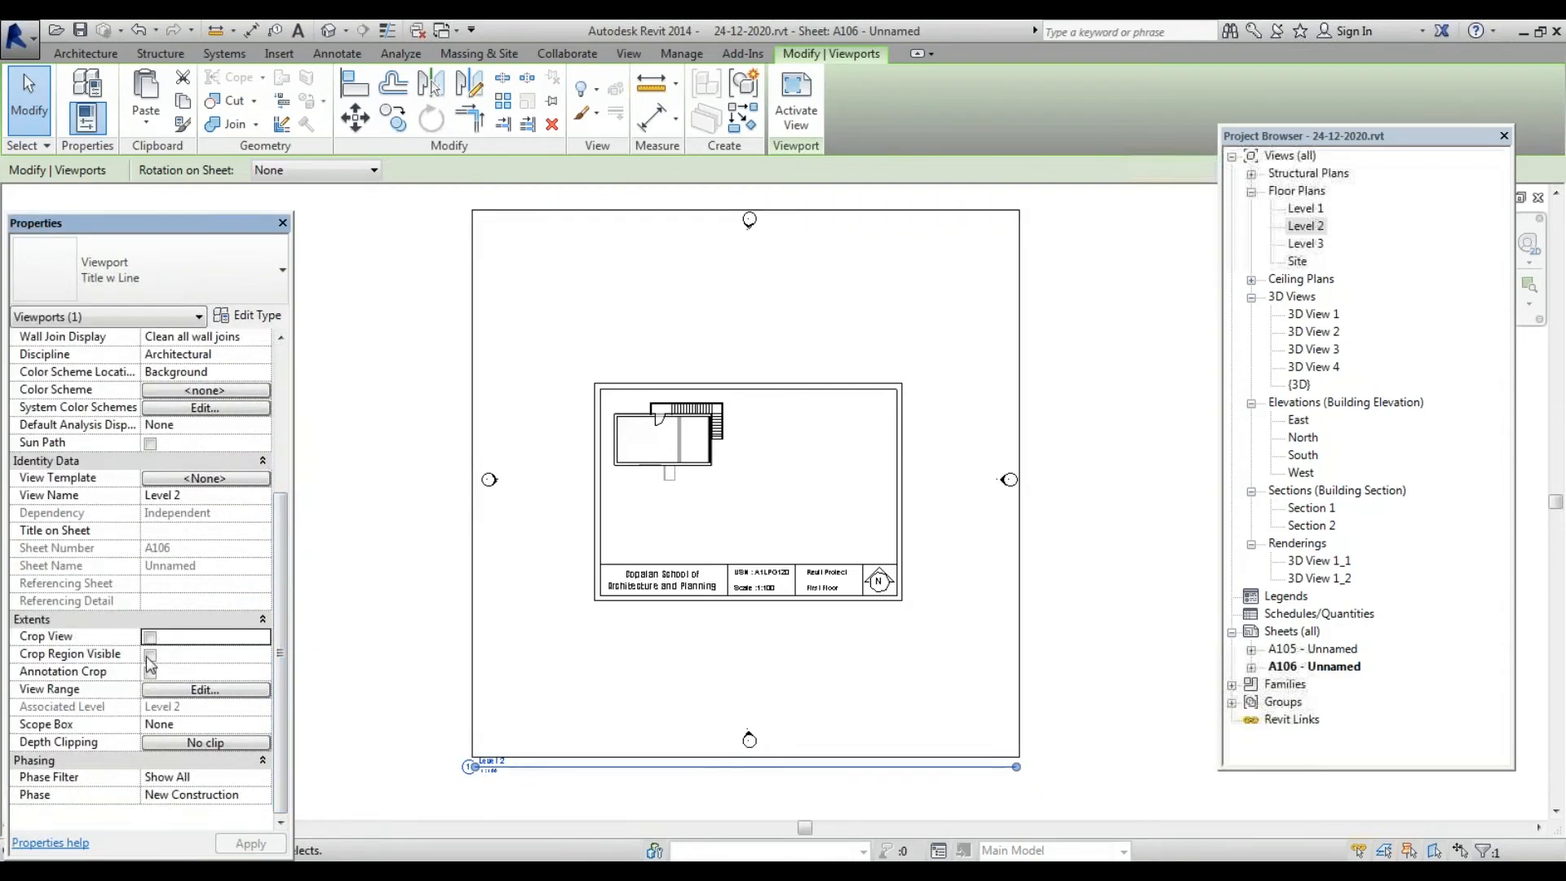
pyautogui.click(151, 654)
pyautogui.click(149, 672)
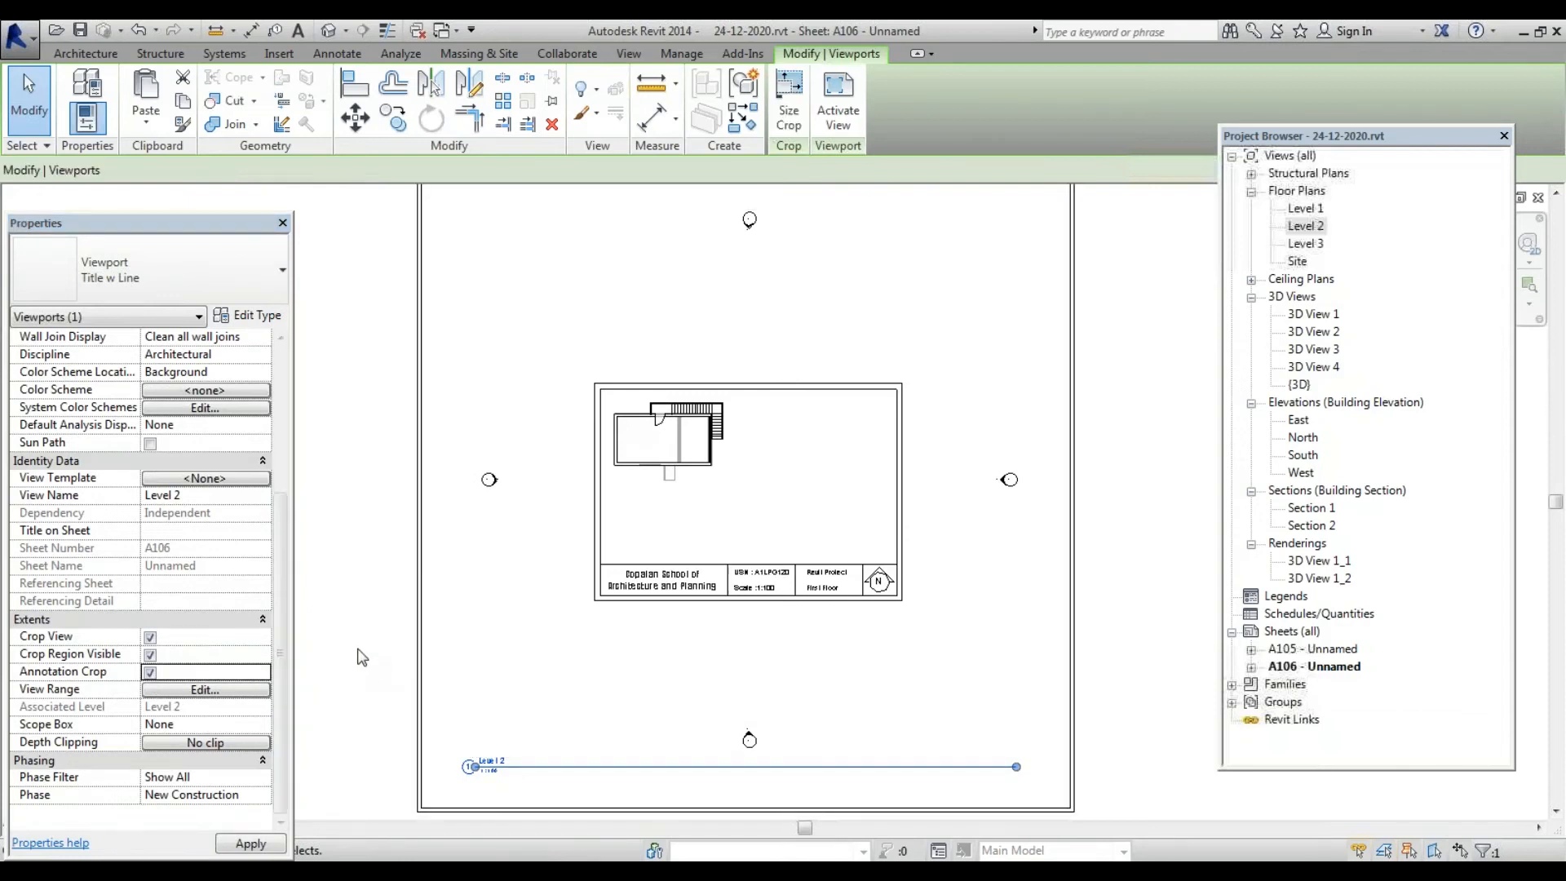
pyautogui.click(389, 632)
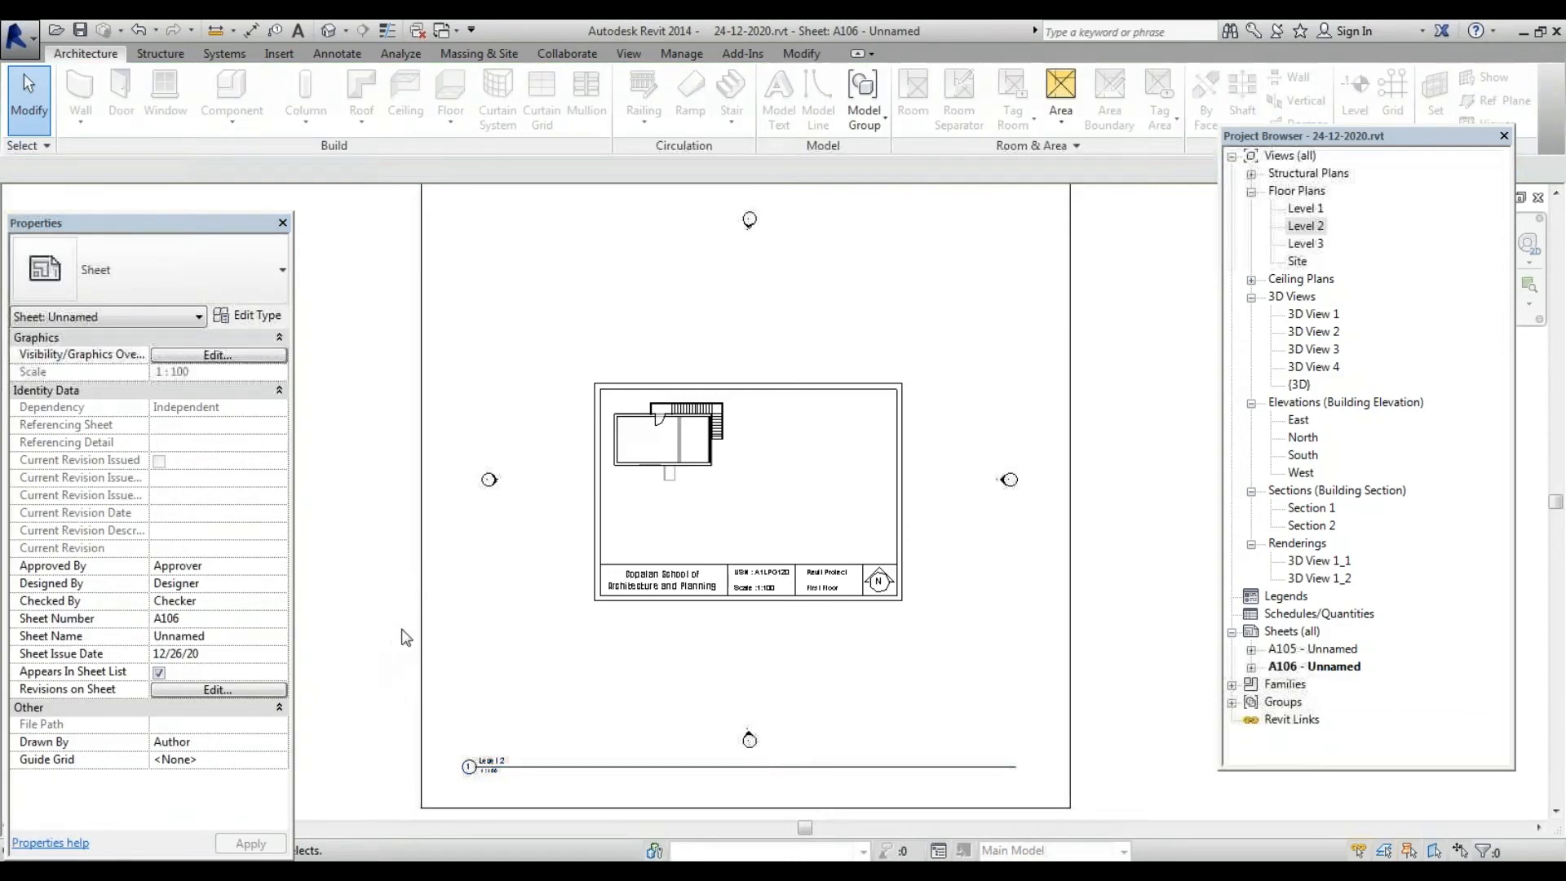
pyautogui.click(419, 633)
pyautogui.scroll(-2, 457, 608)
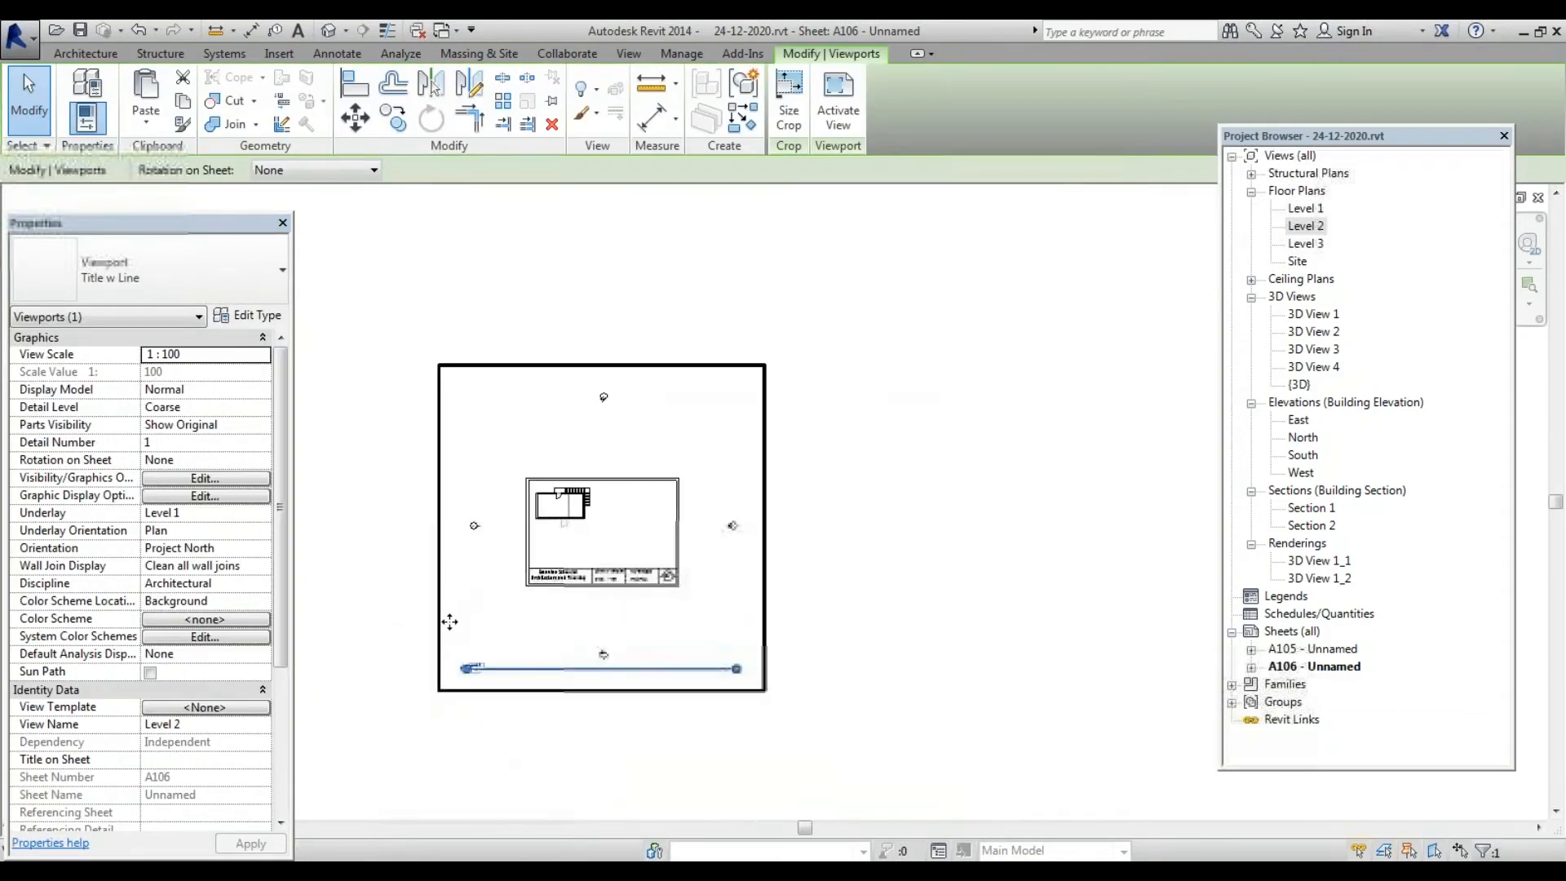
pyautogui.scroll(2, 424, 644)
pyautogui.scroll(2, 461, 652)
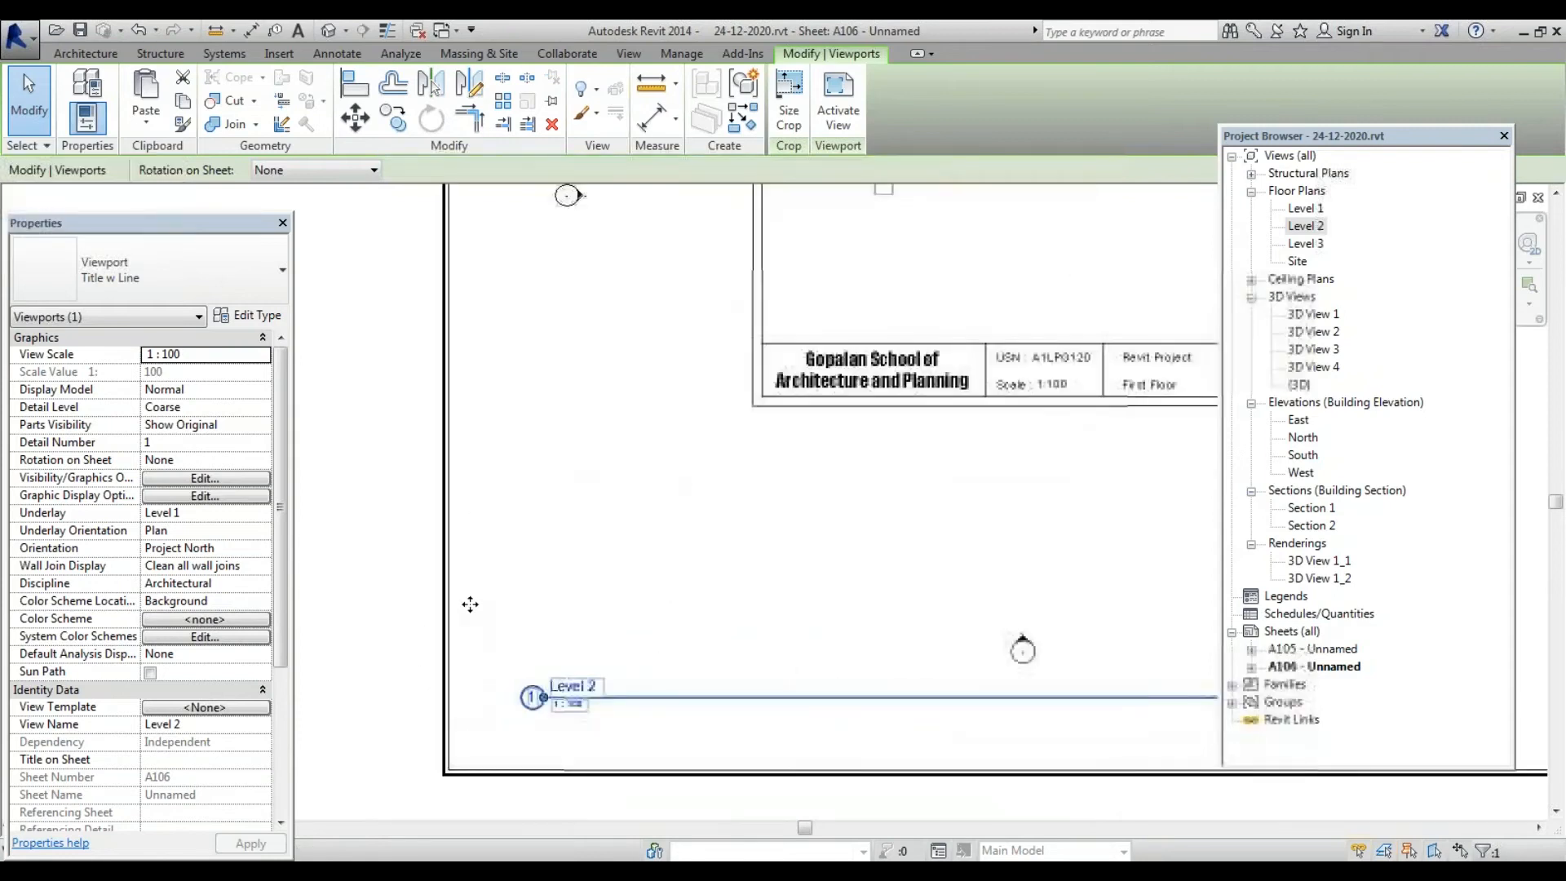
# Activate the Level 2 viewport, select its crop boundary, and set View Scale to 1 : 50
pyautogui.doubleClick(447, 491)
pyautogui.scroll(-3, 405, 535)
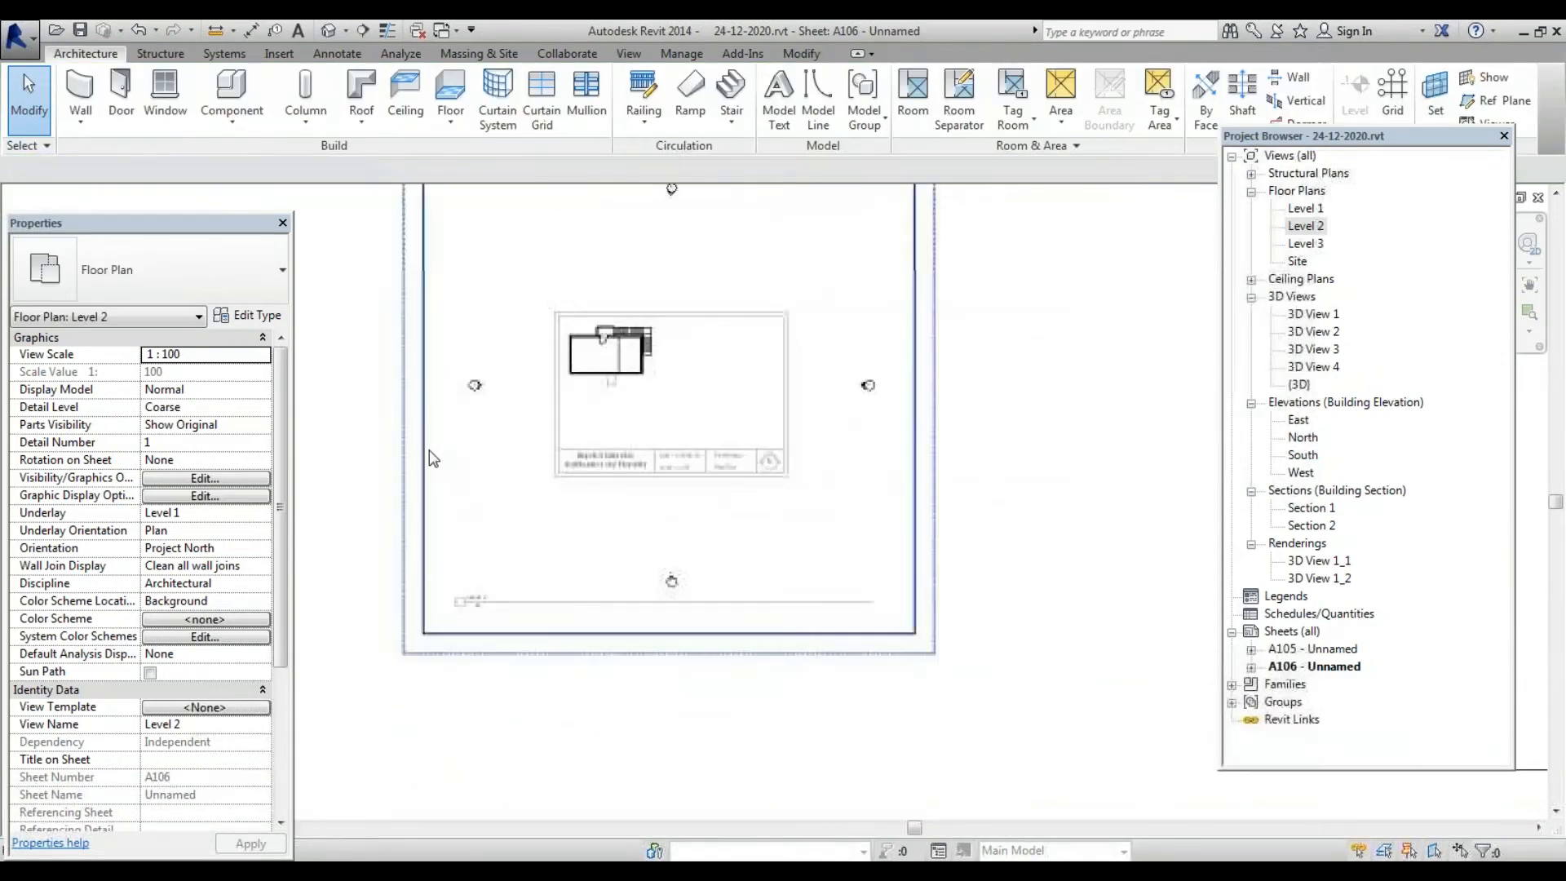
pyautogui.click(424, 460)
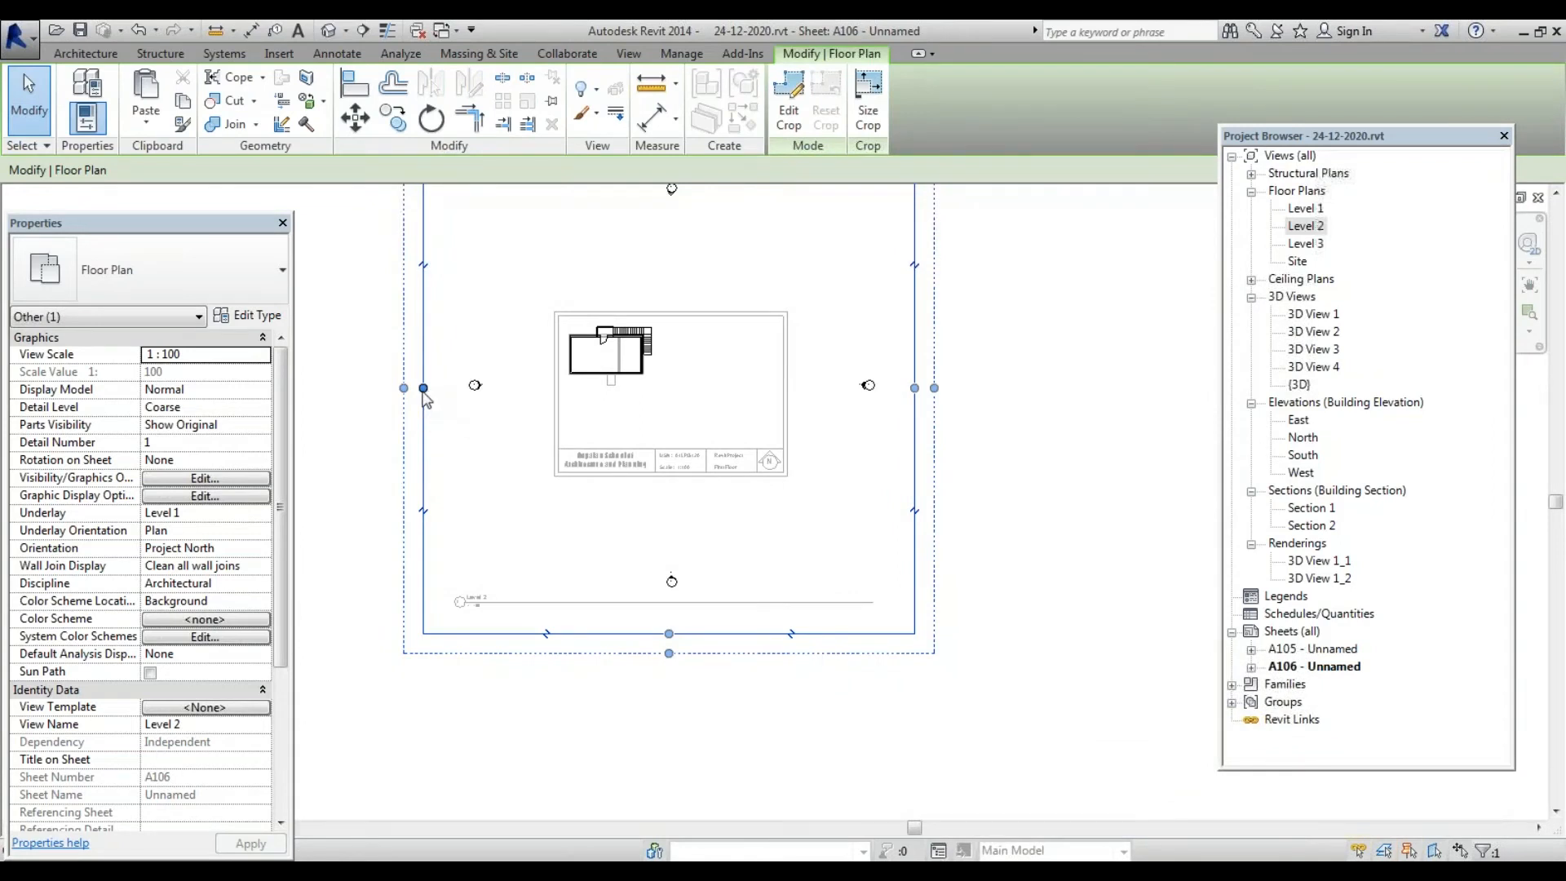
pyautogui.click(1015, 323)
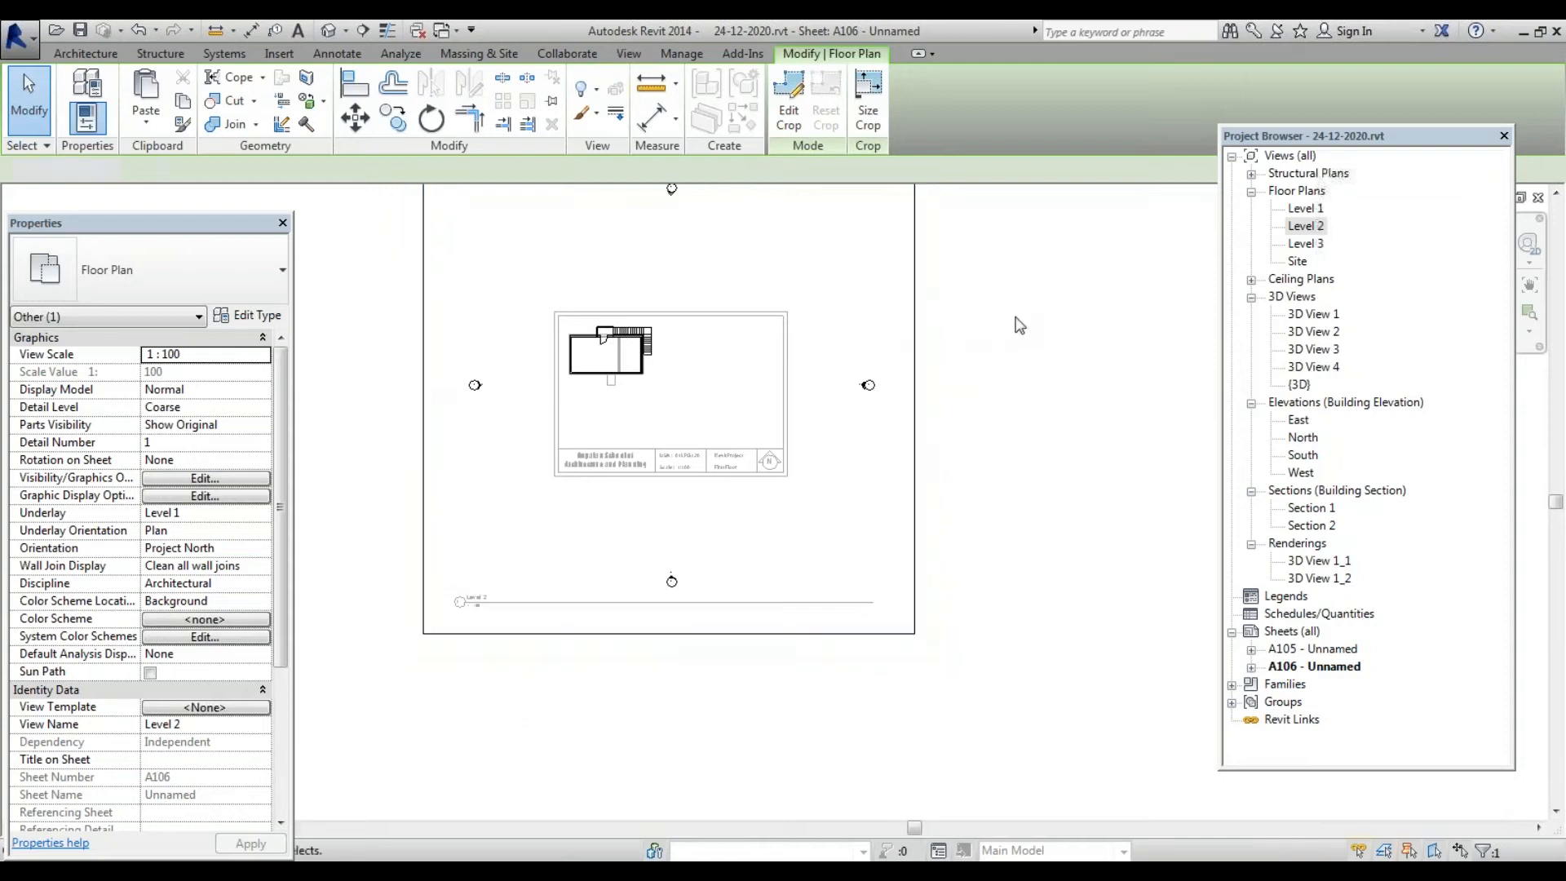
pyautogui.click(915, 425)
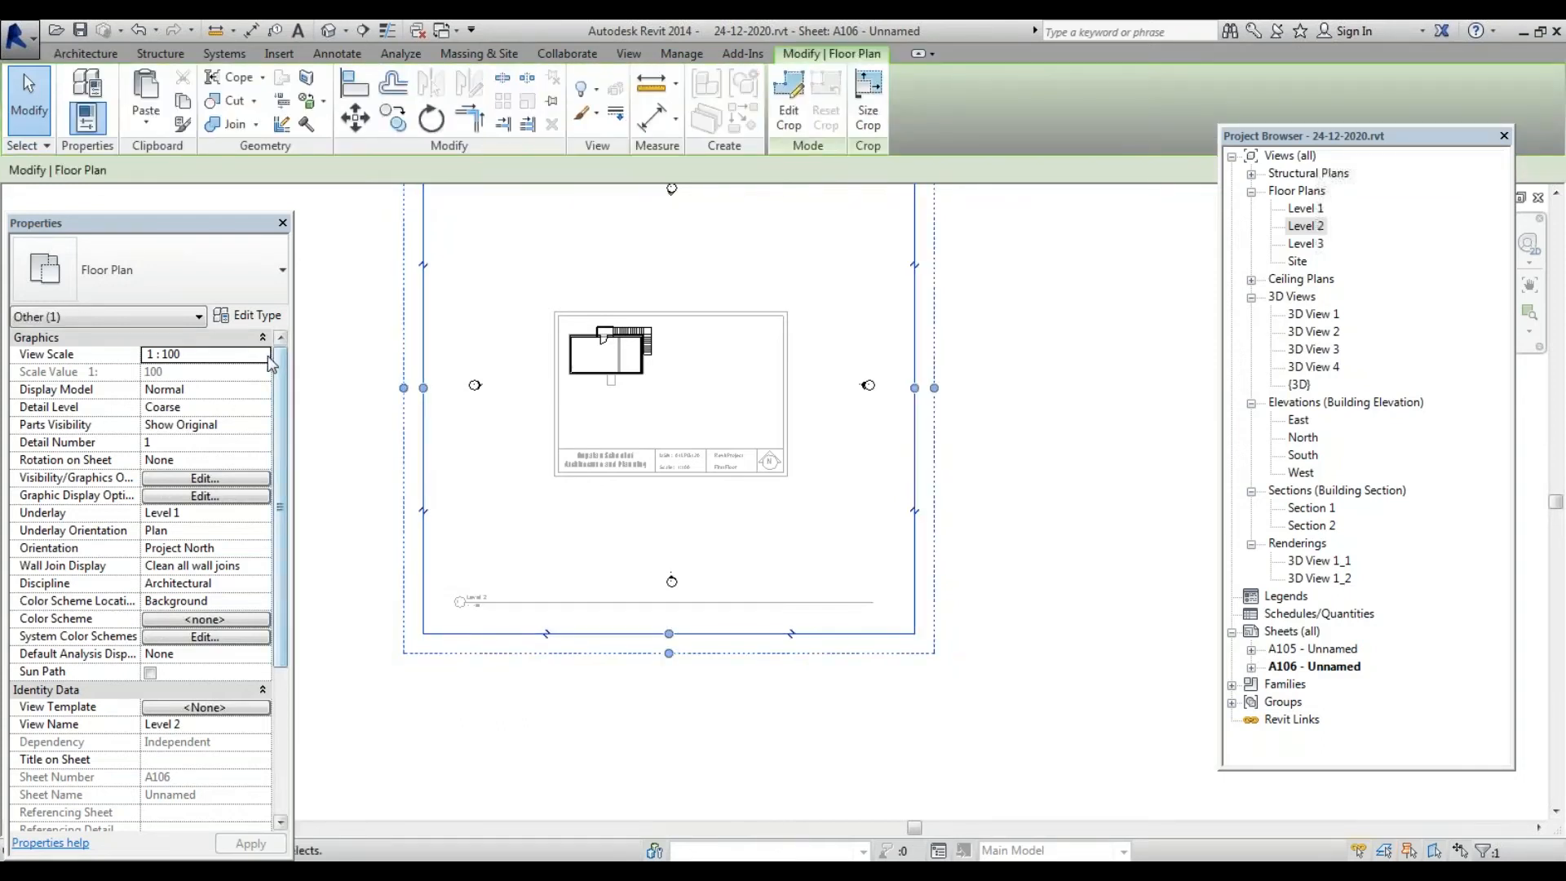
pyautogui.click(267, 356)
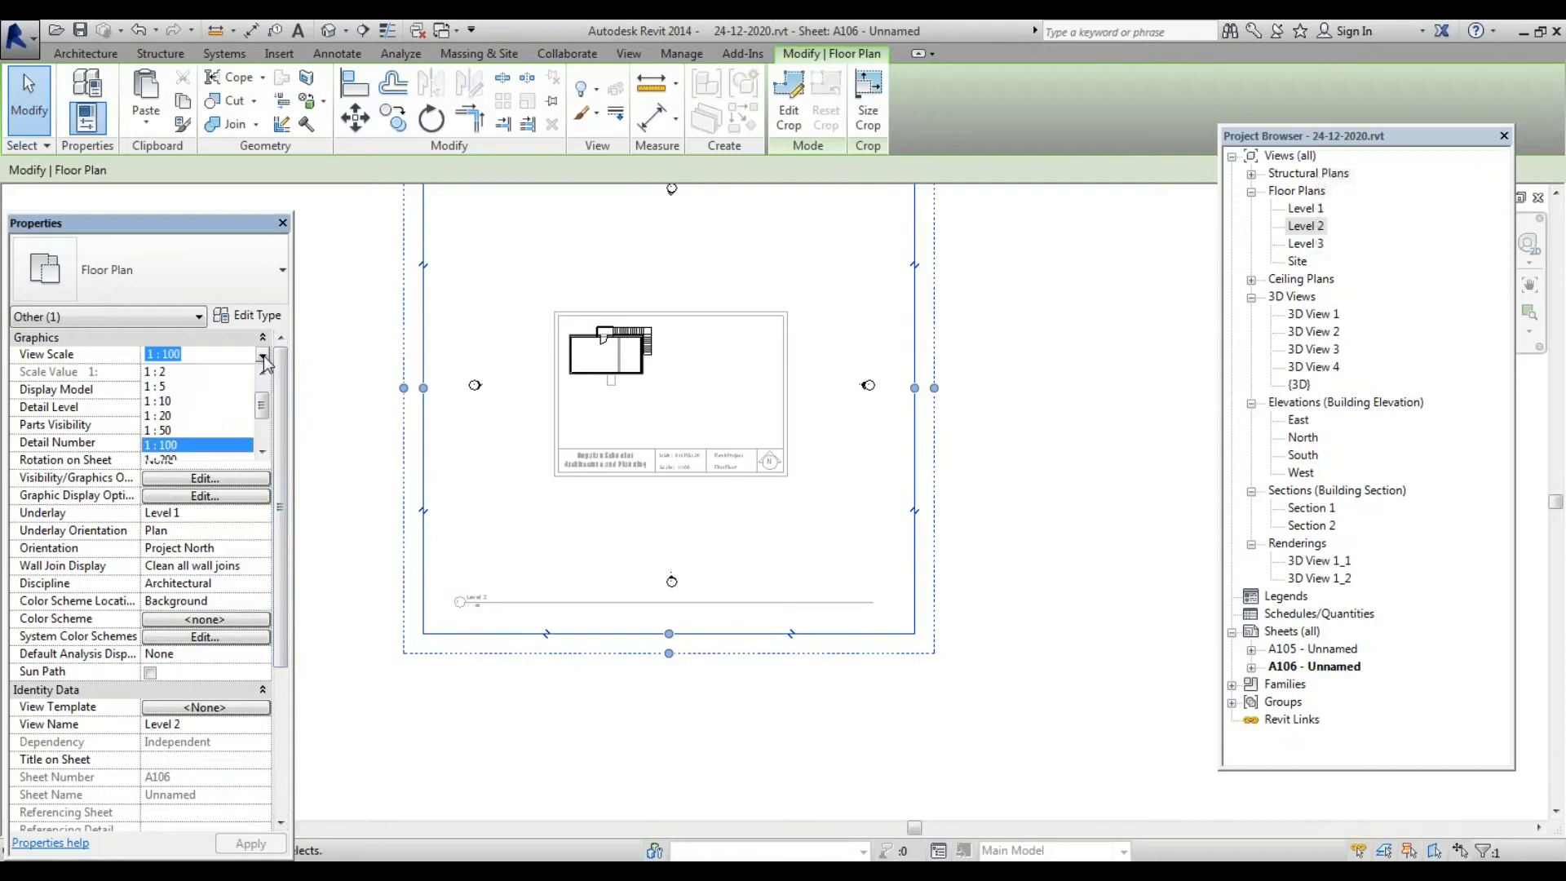
pyautogui.click(200, 430)
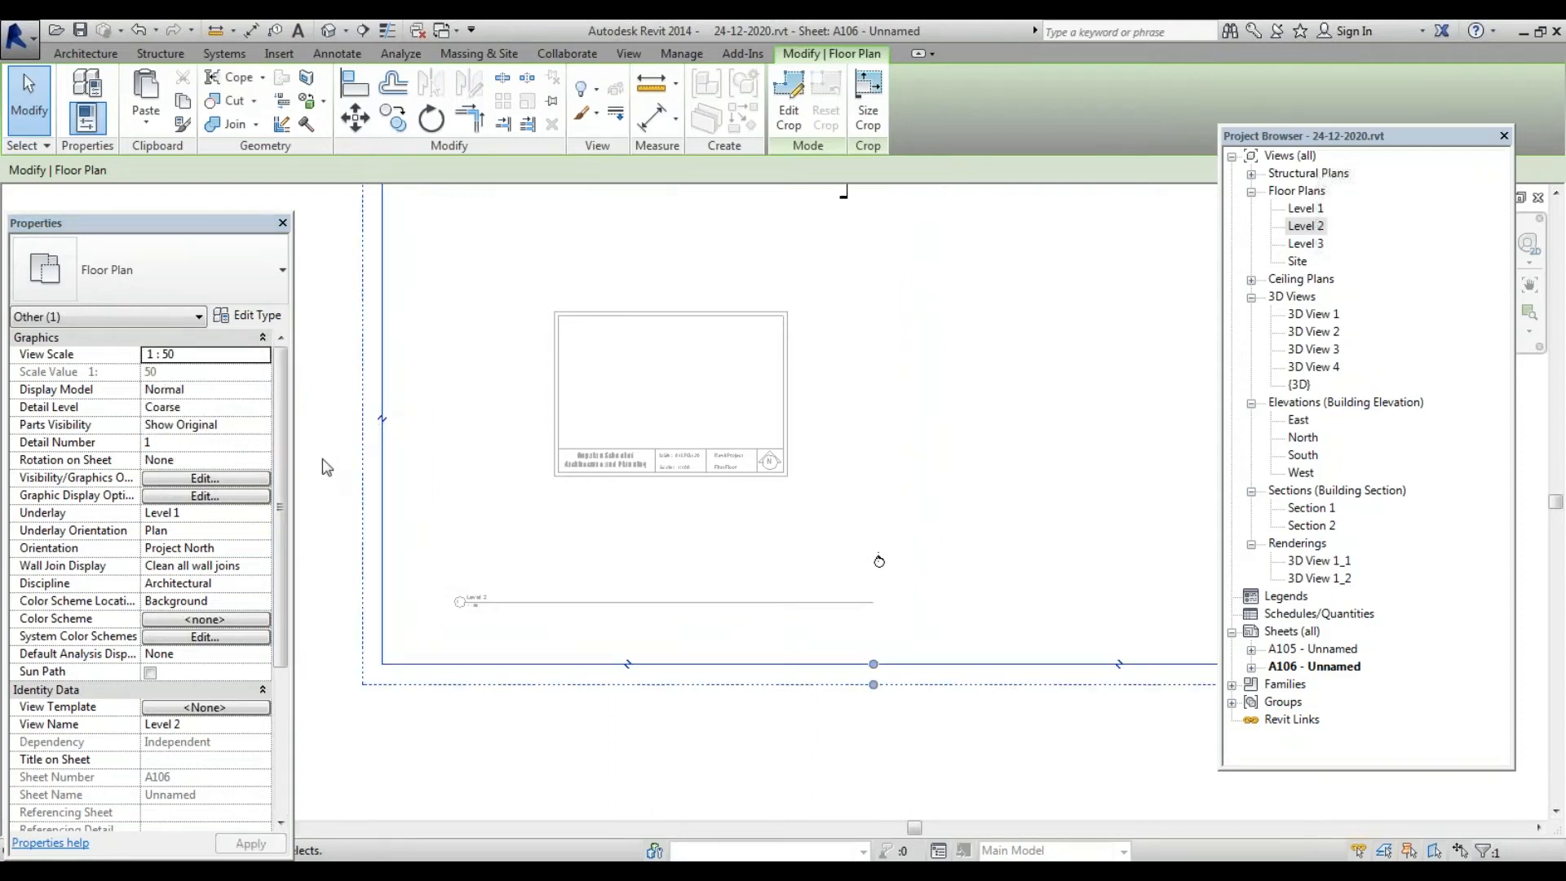
pyautogui.click(329, 435)
pyautogui.scroll(-2, 484, 491)
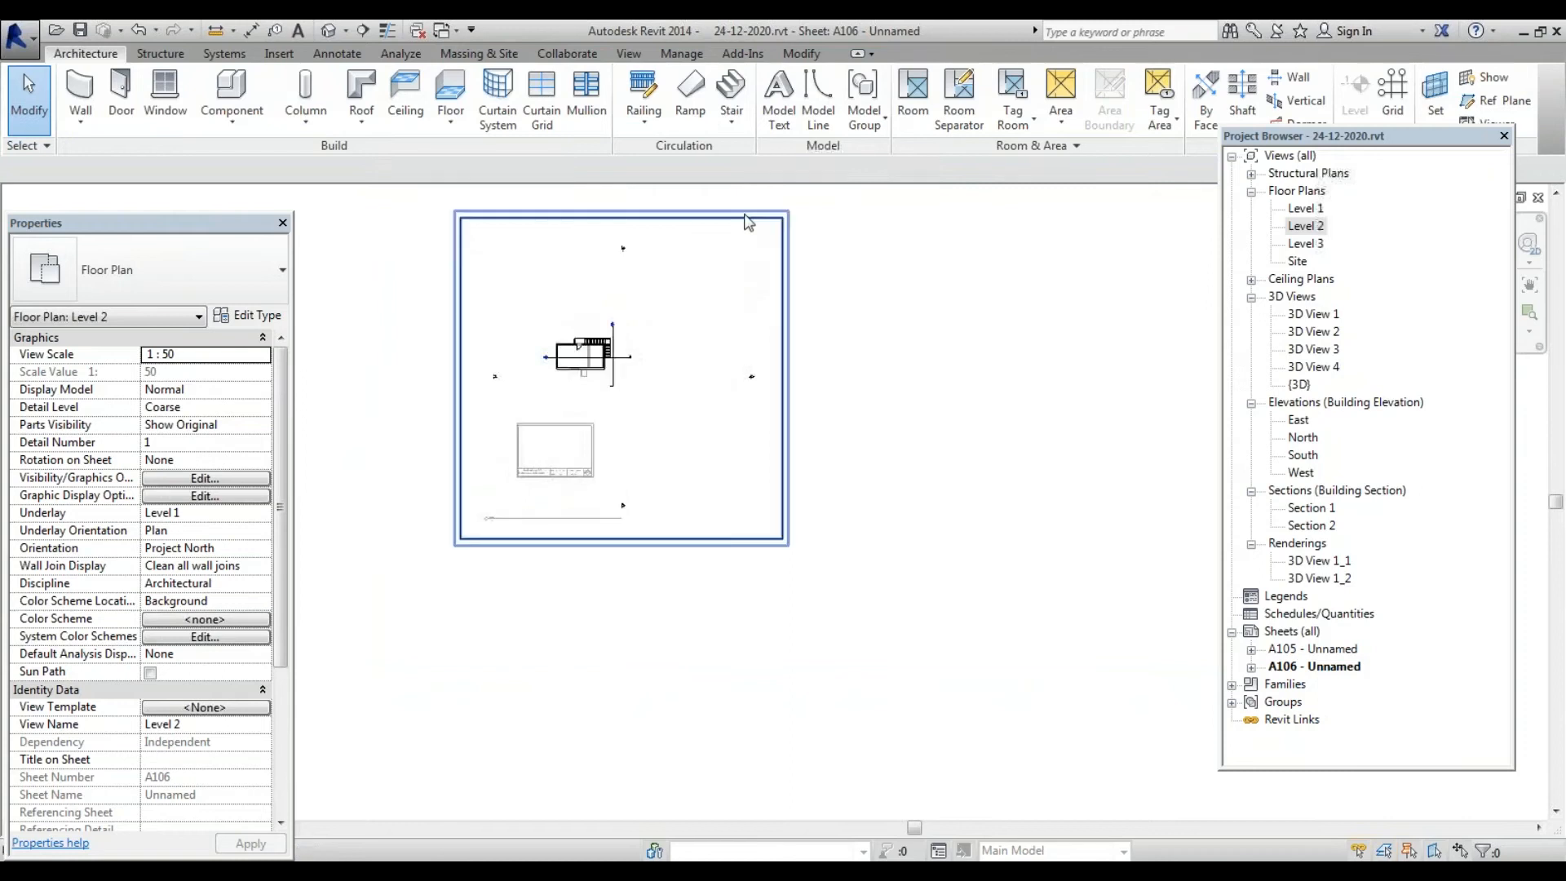
# Drag the Level 2 crop region's bottom, right and left edges inward to tighten it
pyautogui.moveTo(742, 220); pyautogui.dragTo(676, 211)
pyautogui.scroll(1, 635, 375)
pyautogui.scroll(2, 642, 353)
pyautogui.scroll(-3, 832, 309)
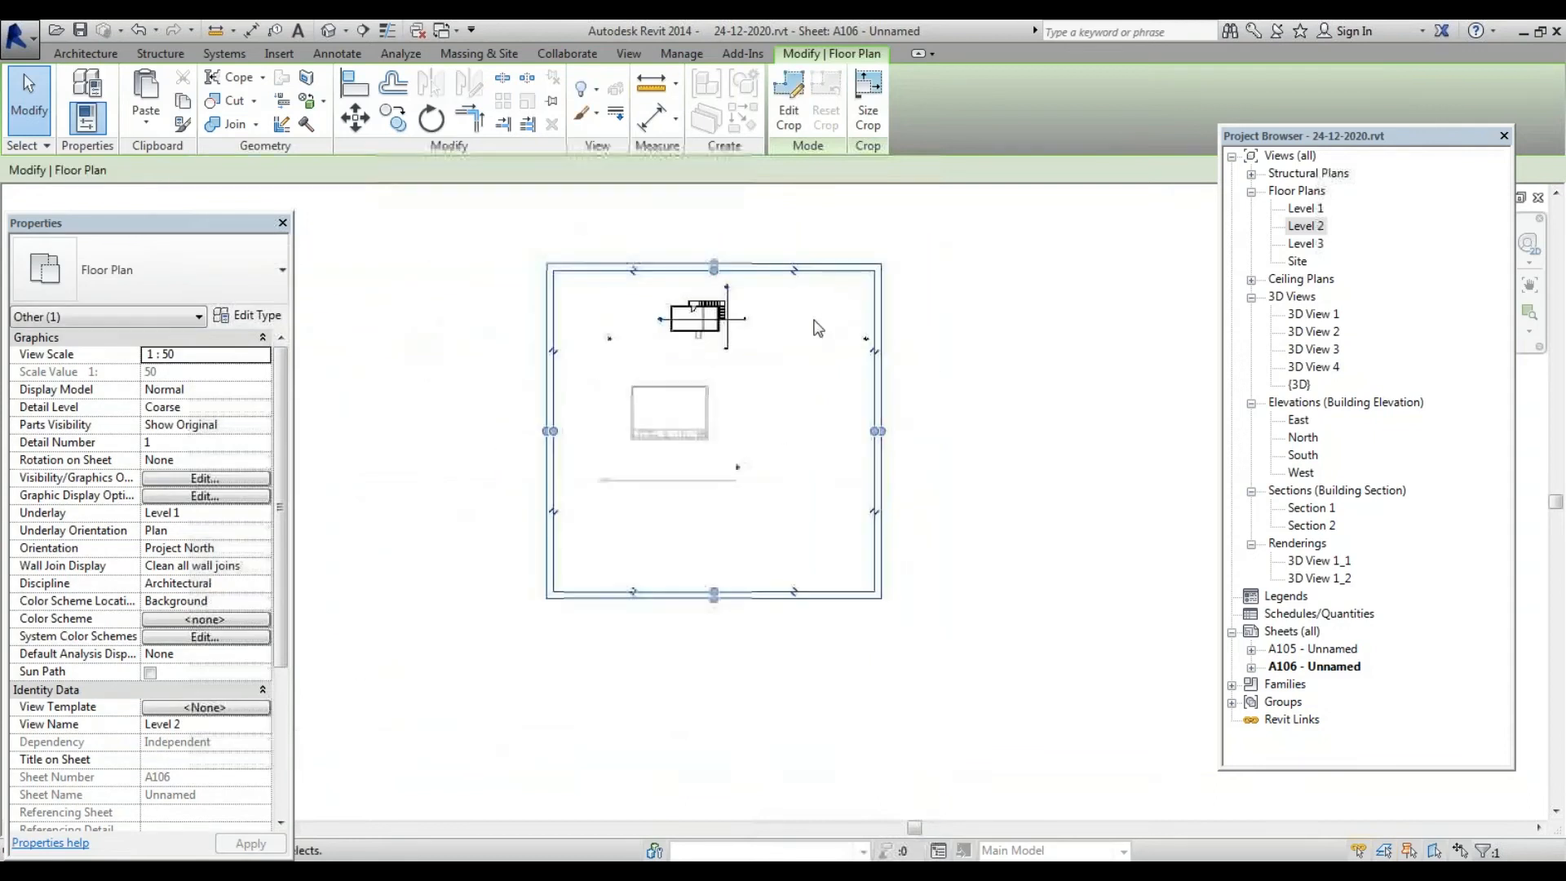
pyautogui.moveTo(729, 592); pyautogui.dragTo(715, 351)
pyautogui.moveTo(880, 320); pyautogui.dragTo(747, 320)
pyautogui.scroll(5, 706, 348)
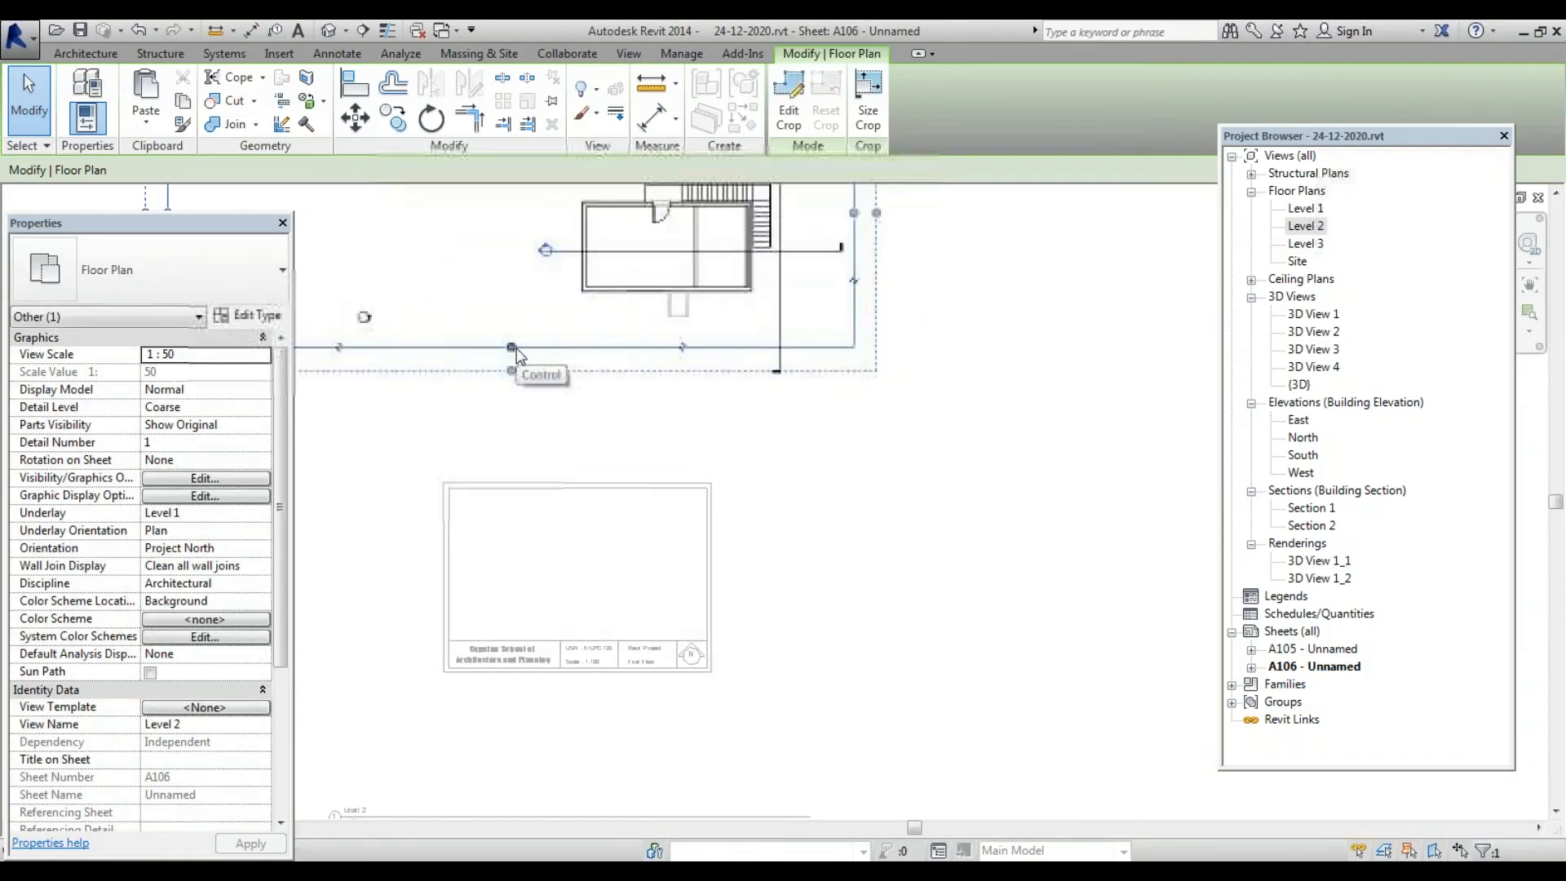
pyautogui.moveTo(512, 347)
pyautogui.mouseDown()
pyautogui.moveTo(512, 383)
pyautogui.moveTo(515, 329)
pyautogui.mouseUp()
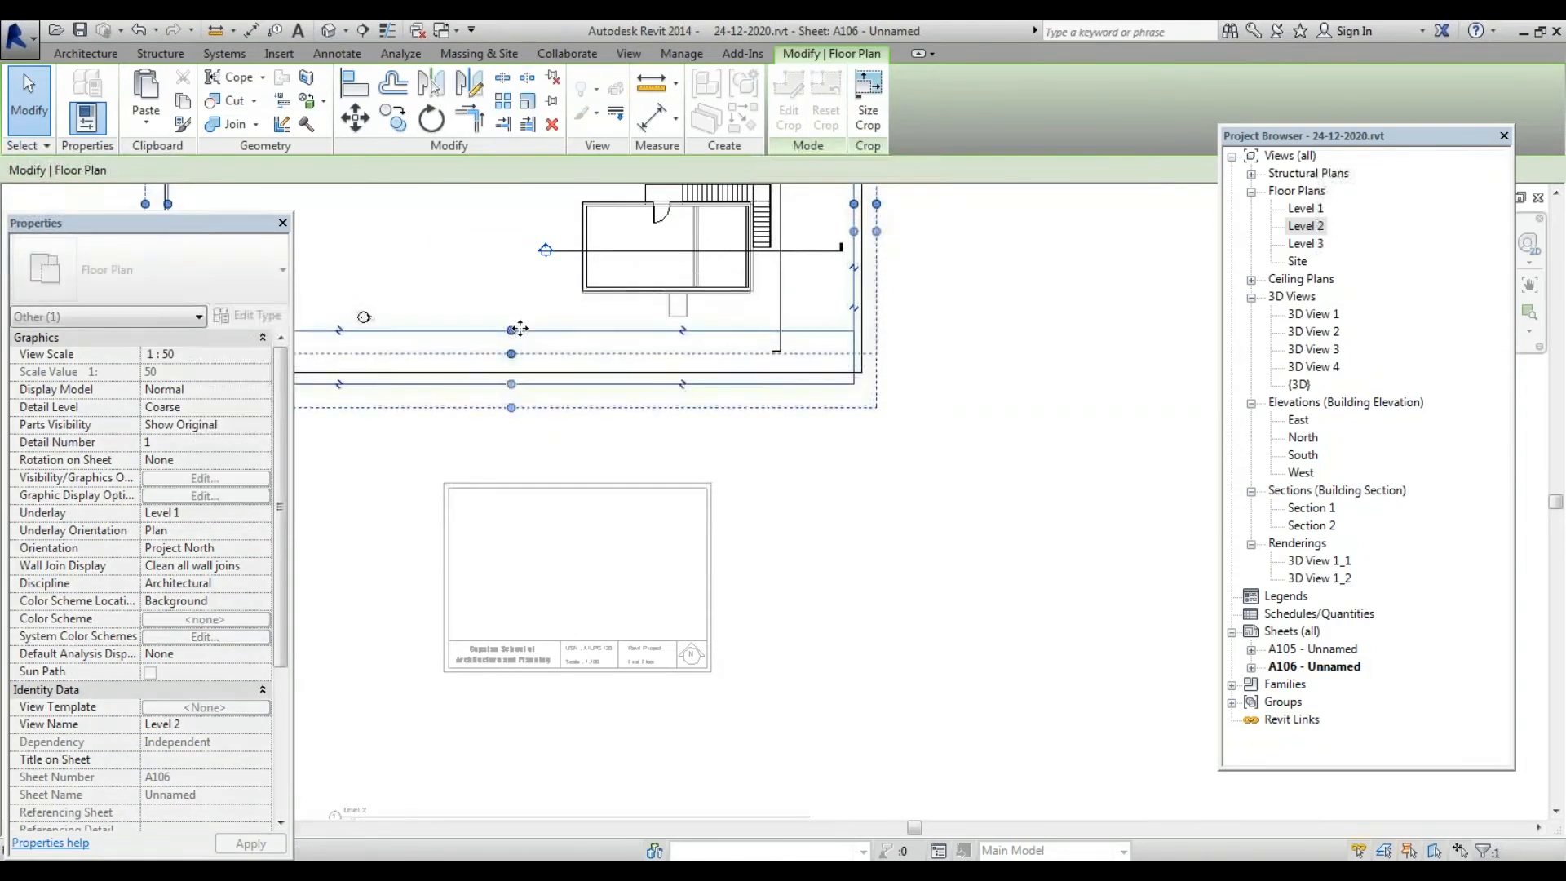
pyautogui.scroll(-3, 1129, 432)
pyautogui.moveTo(658, 327); pyautogui.dragTo(831, 327)
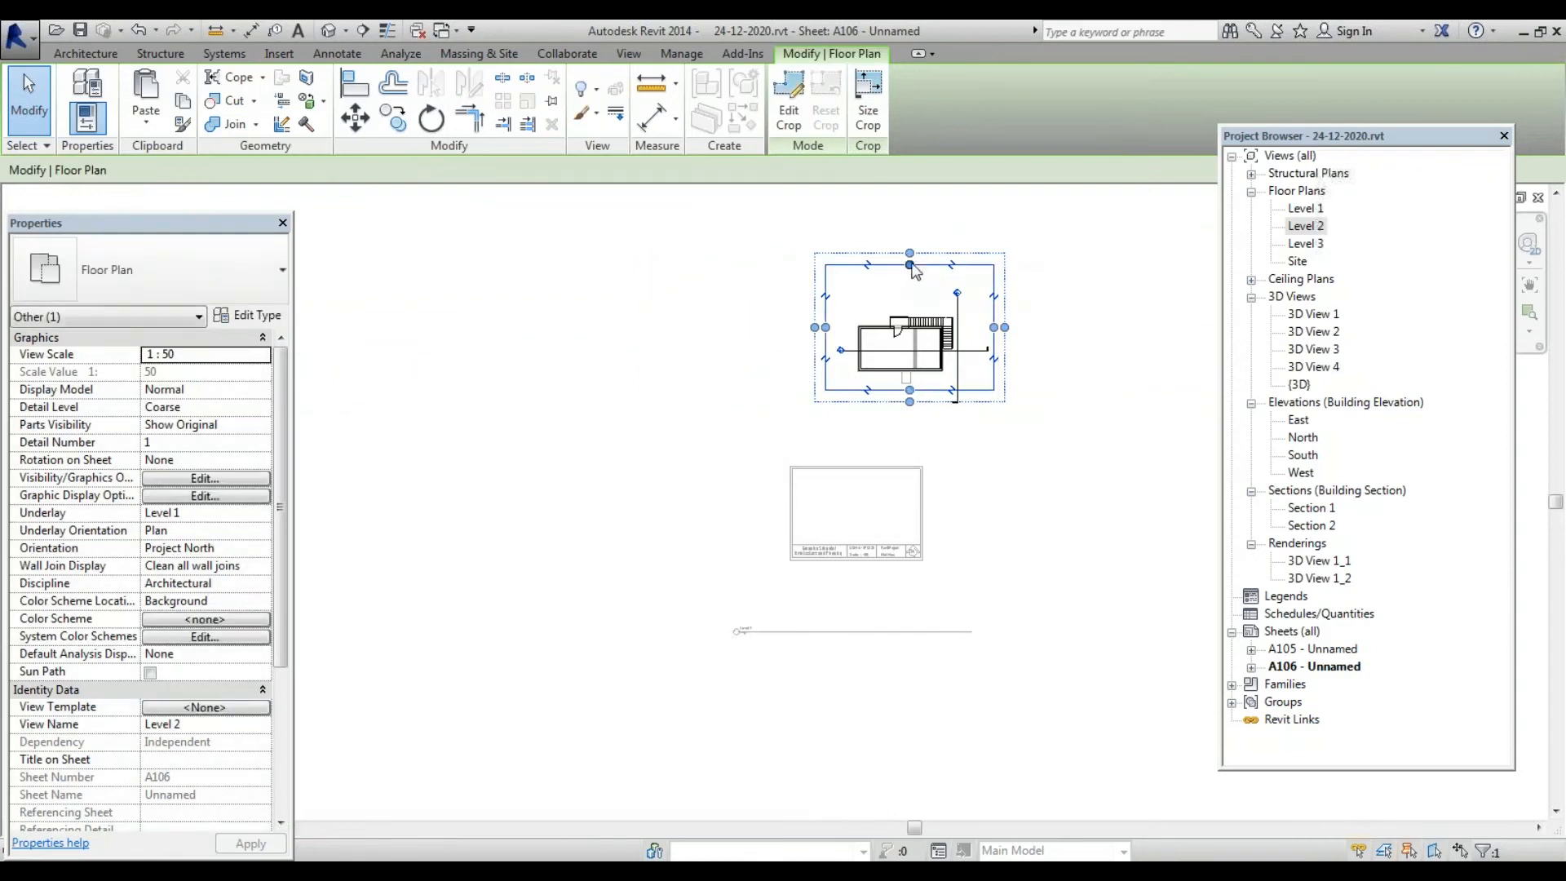
# Try moving the Level 2 plan down onto the title block, undoing each attempt
pyautogui.click(1112, 322)
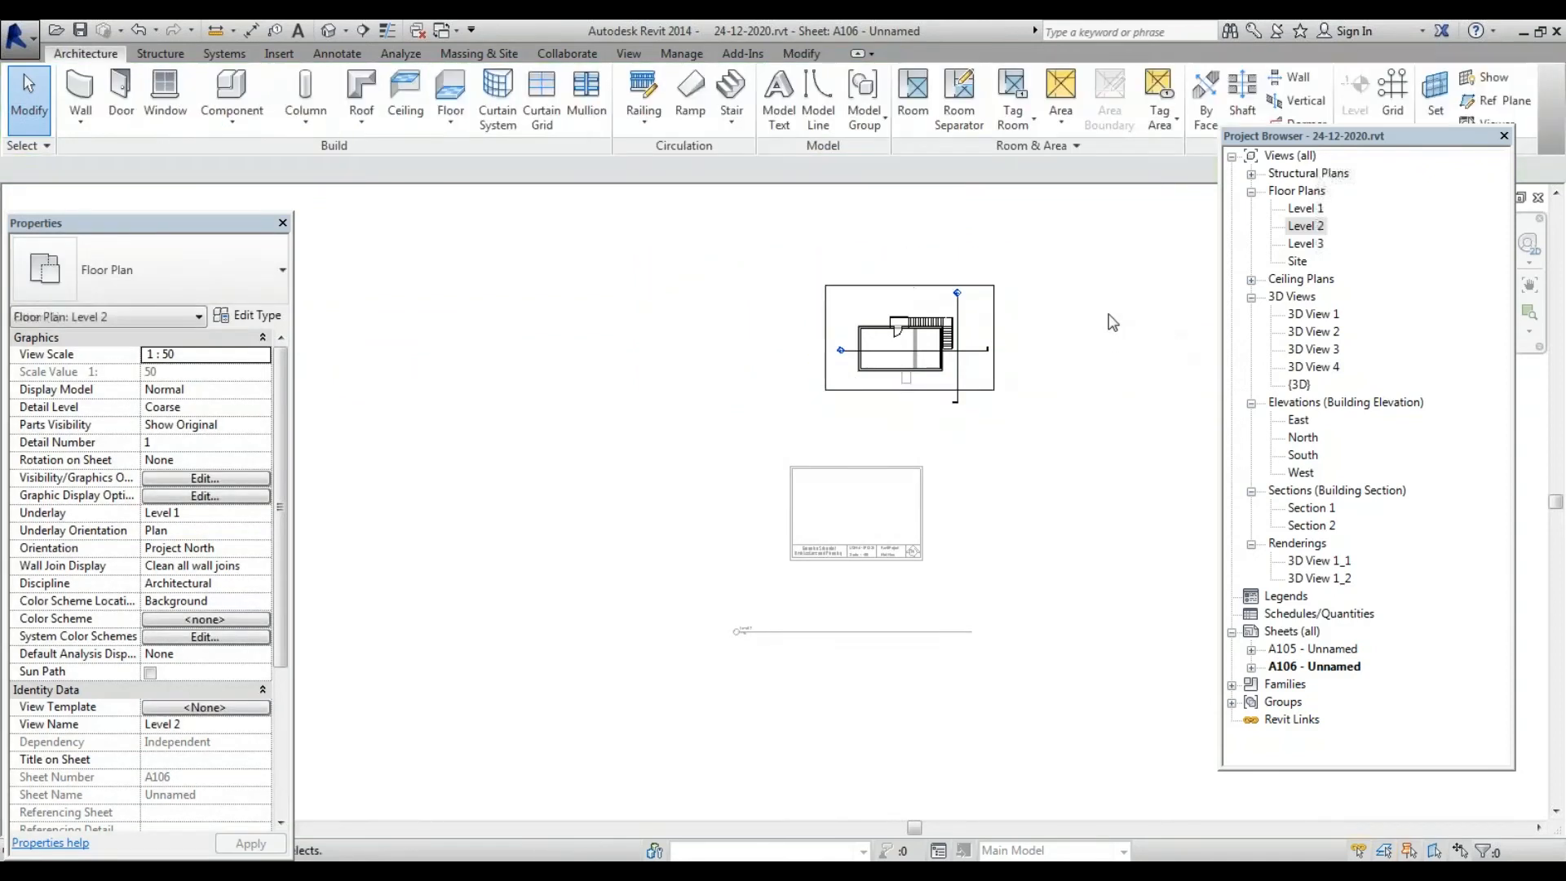
pyautogui.click(986, 296)
pyautogui.moveTo(986, 296); pyautogui.dragTo(931, 469)
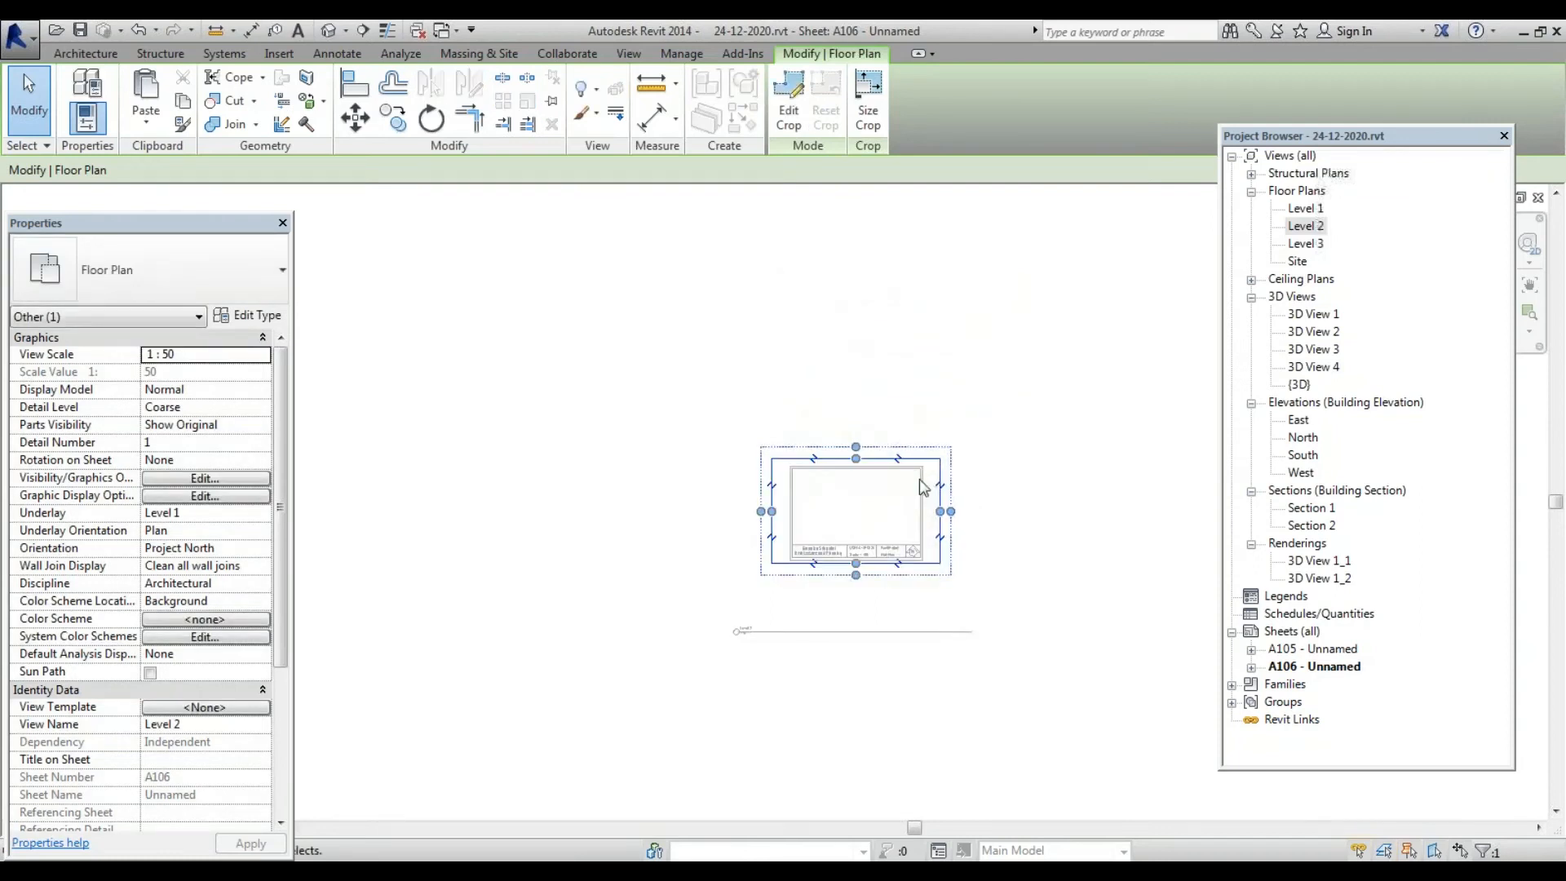
pyautogui.hotkey('ctrl', 'z')
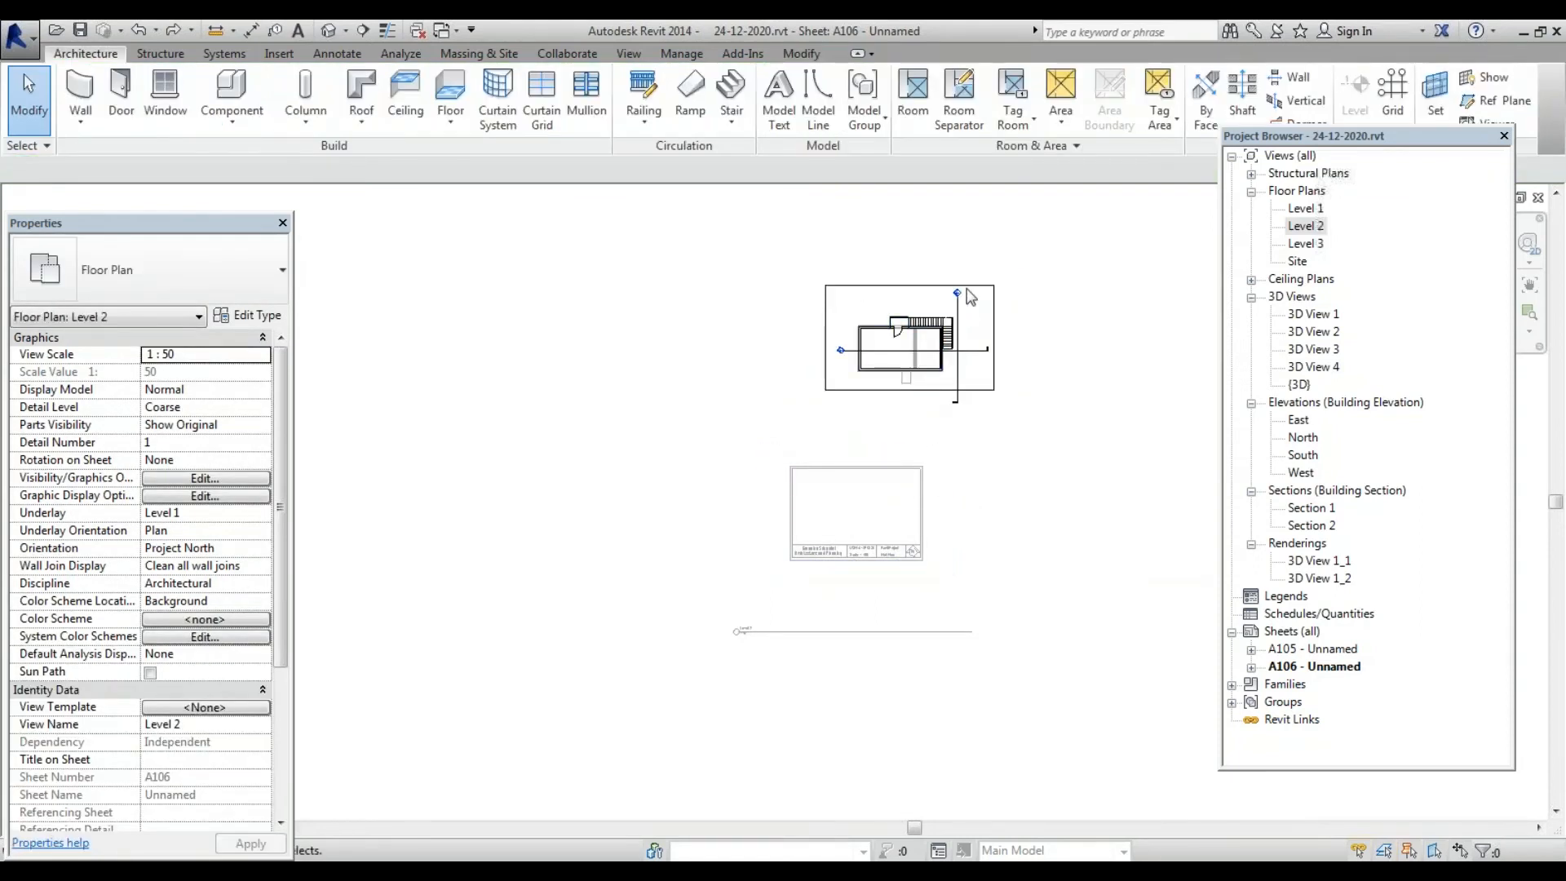
pyautogui.click(971, 294)
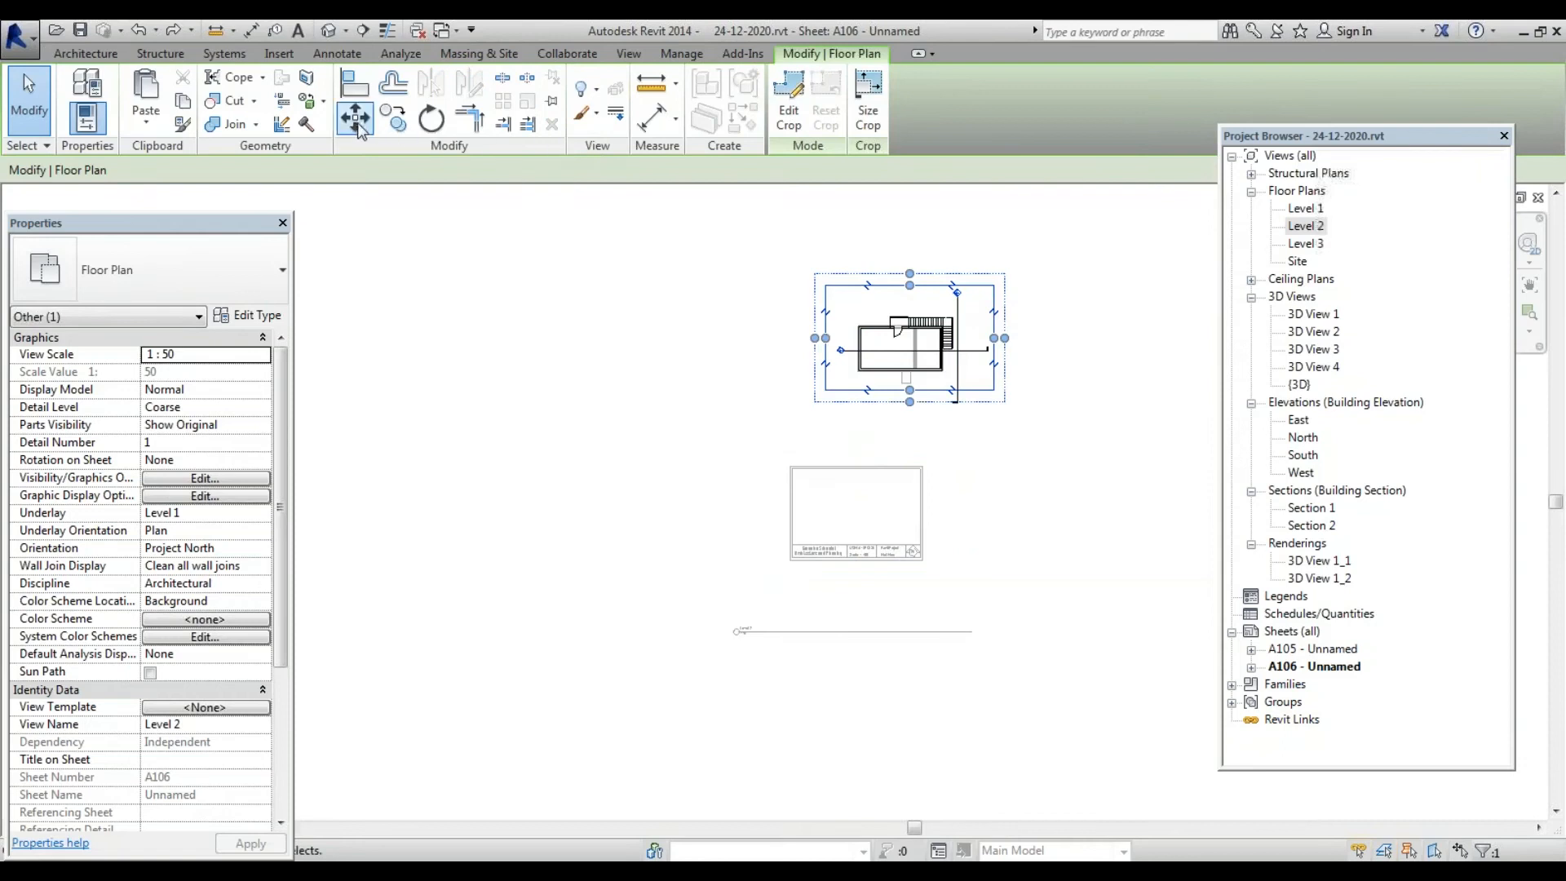
pyautogui.click(925, 365)
pyautogui.click(855, 538)
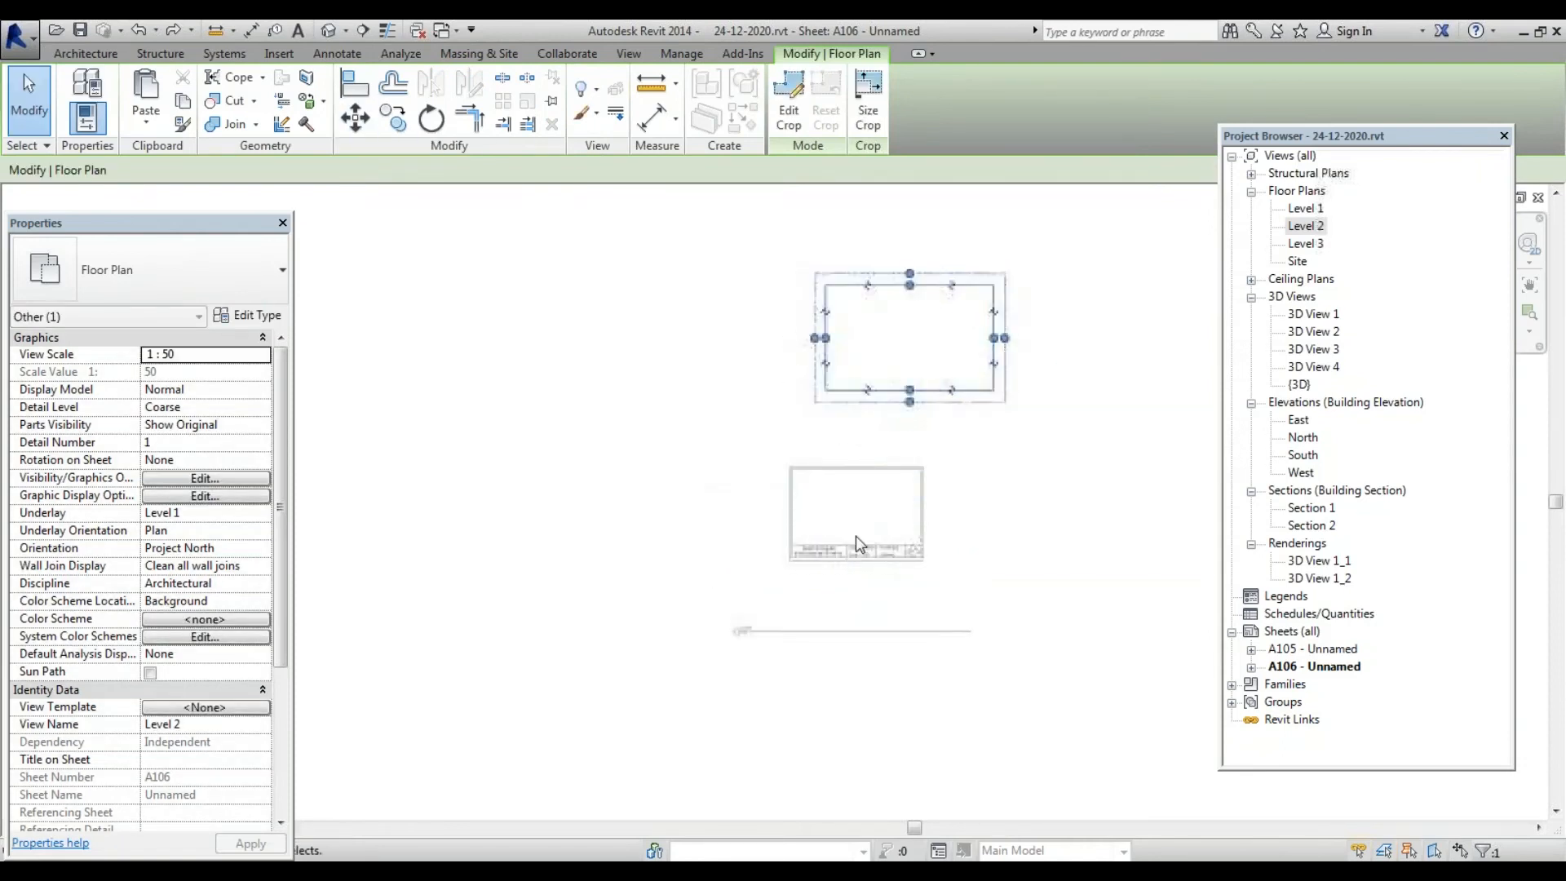
pyautogui.hotkey('ctrl', 'z')
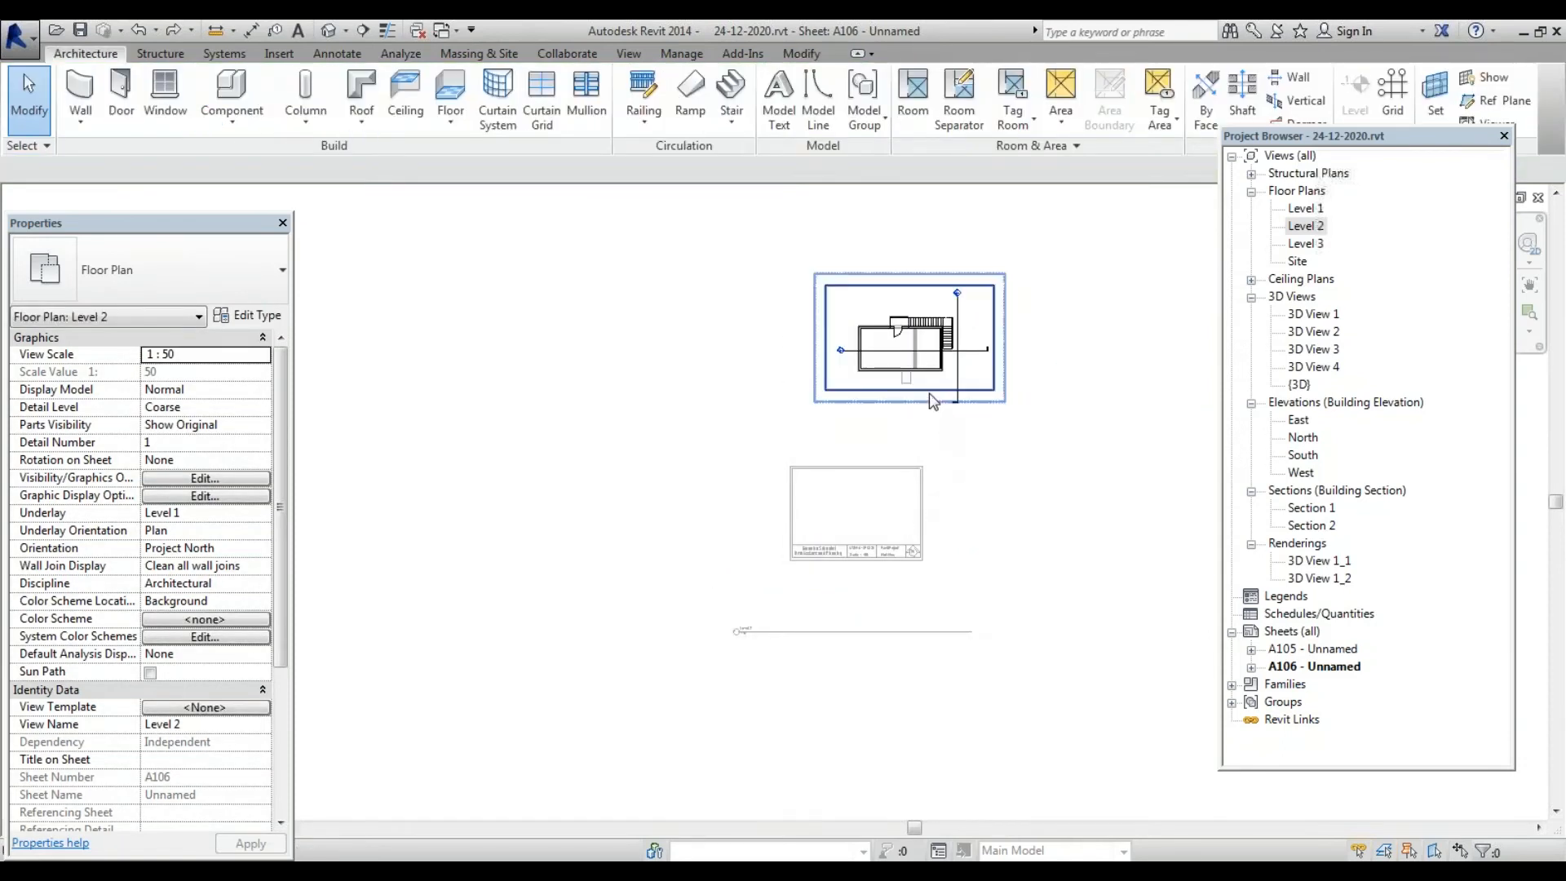
# Extend the crop region and annotation crop far downward, left, right and upward past the building
pyautogui.click(927, 391)
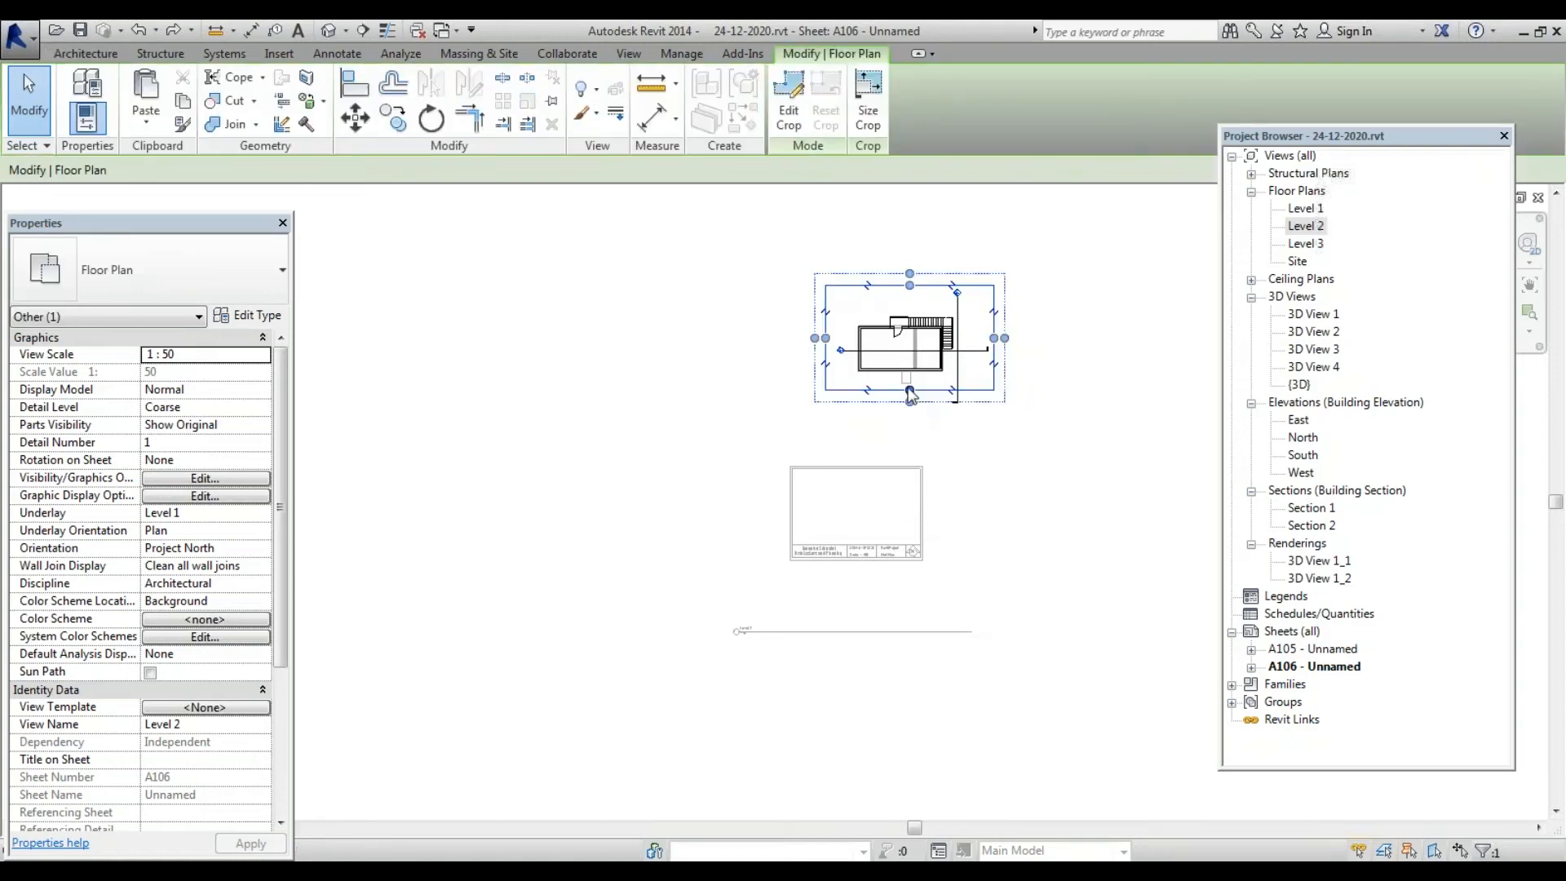
pyautogui.moveTo(909, 401); pyautogui.dragTo(909, 759)
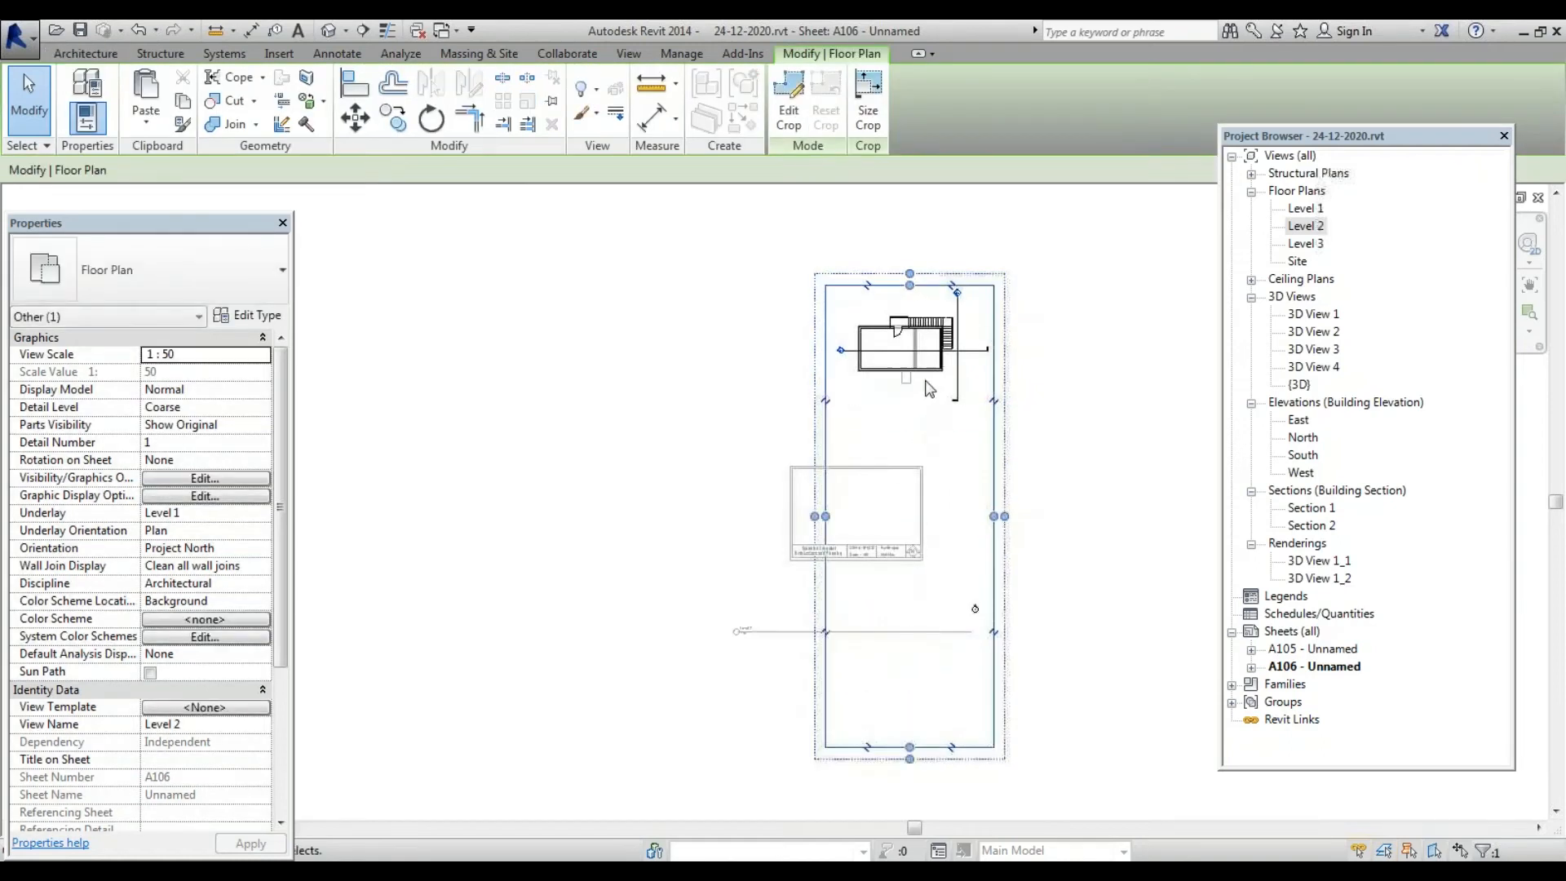
pyautogui.scroll(-3, 838, 375)
pyautogui.moveTo(826, 442); pyautogui.dragTo(677, 421)
pyautogui.scroll(3, 893, 326)
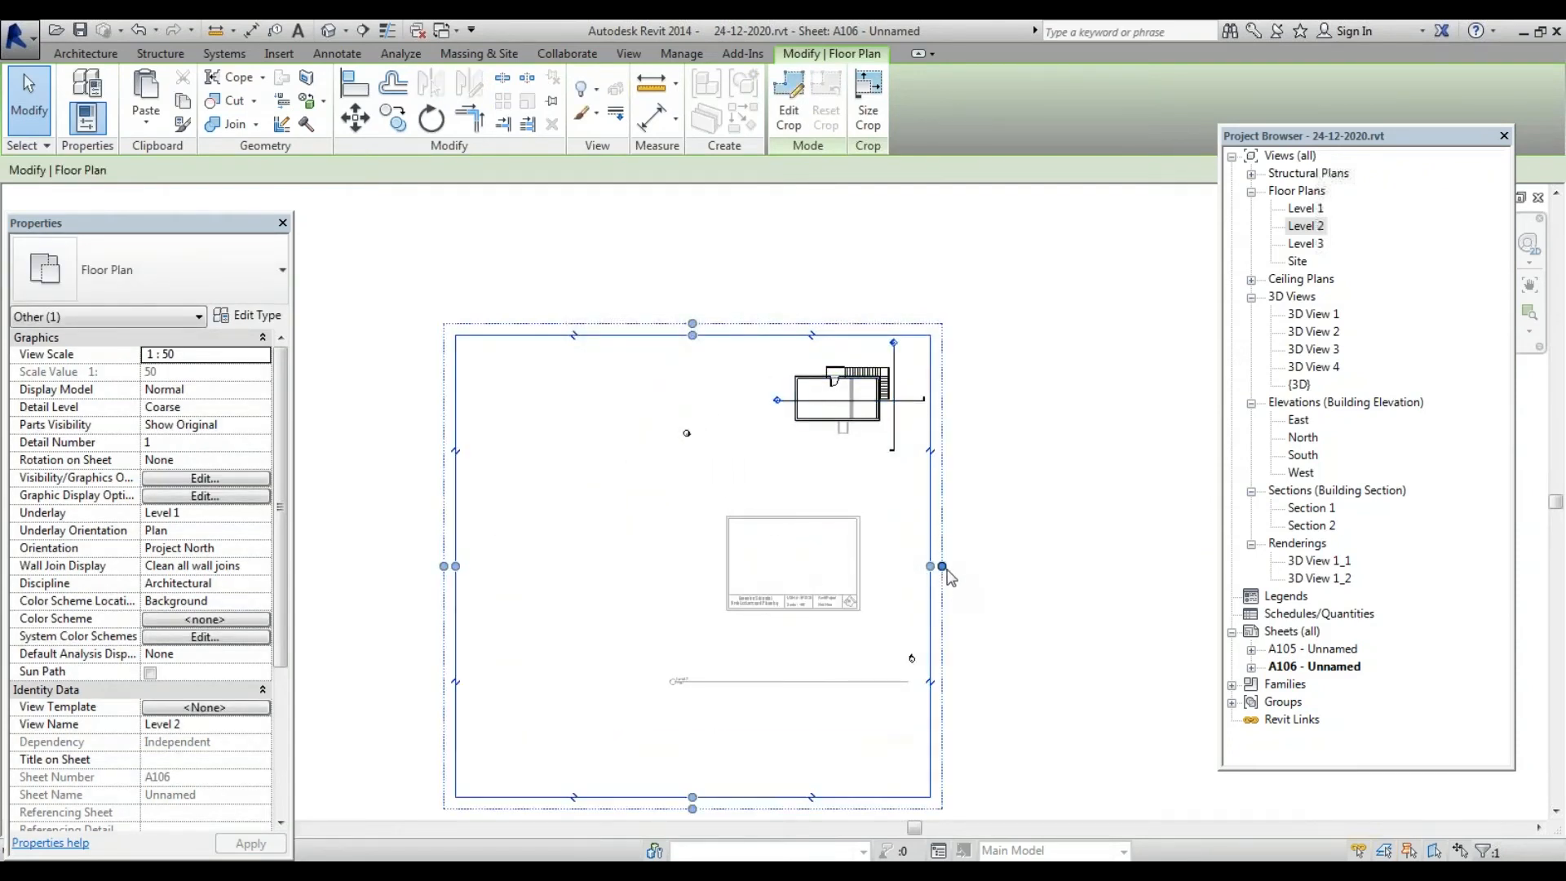
pyautogui.moveTo(942, 566); pyautogui.dragTo(1081, 566)
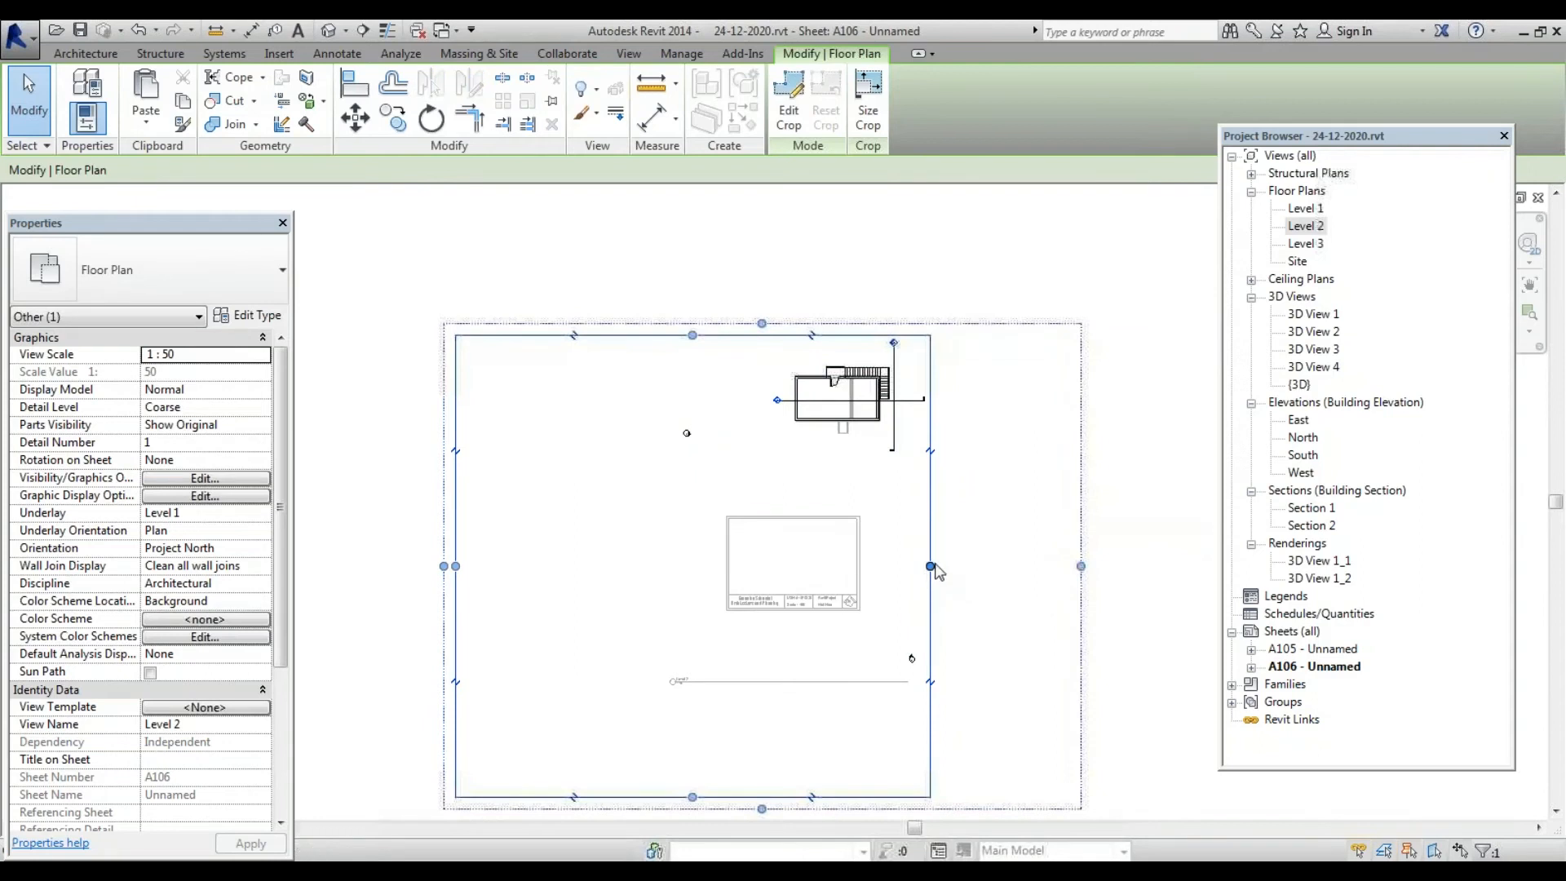
pyautogui.moveTo(930, 565); pyautogui.dragTo(1049, 566)
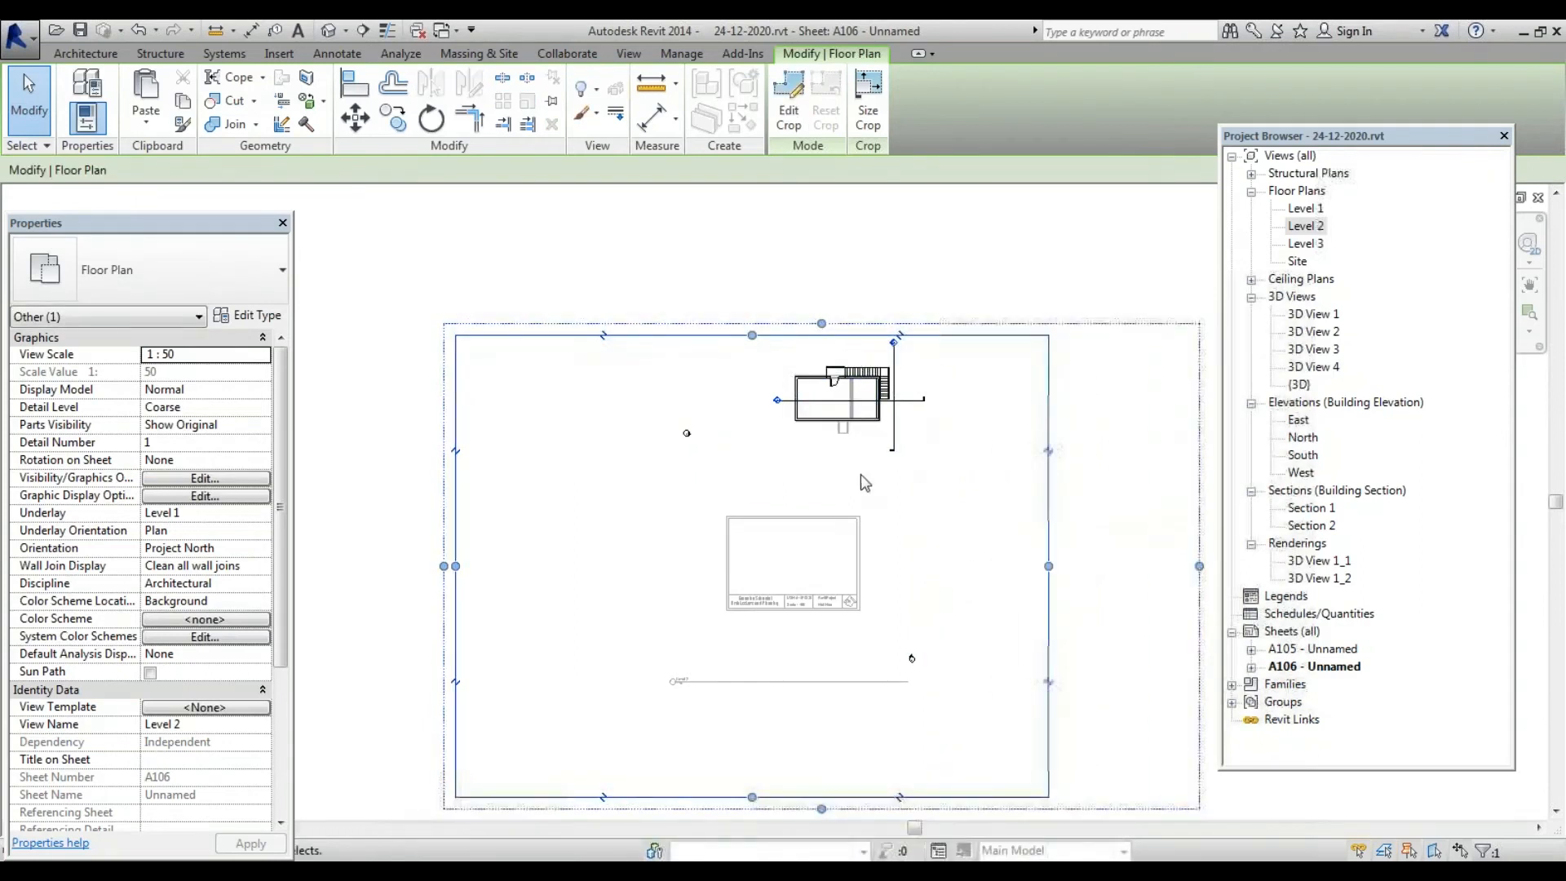
pyautogui.scroll(-1, 864, 483)
pyautogui.moveTo(827, 361); pyautogui.dragTo(827, 279)
pyautogui.moveTo(804, 369)
pyautogui.mouseDown()
pyautogui.moveTo(803, 296)
pyautogui.moveTo(973, 515)
pyautogui.mouseUp()
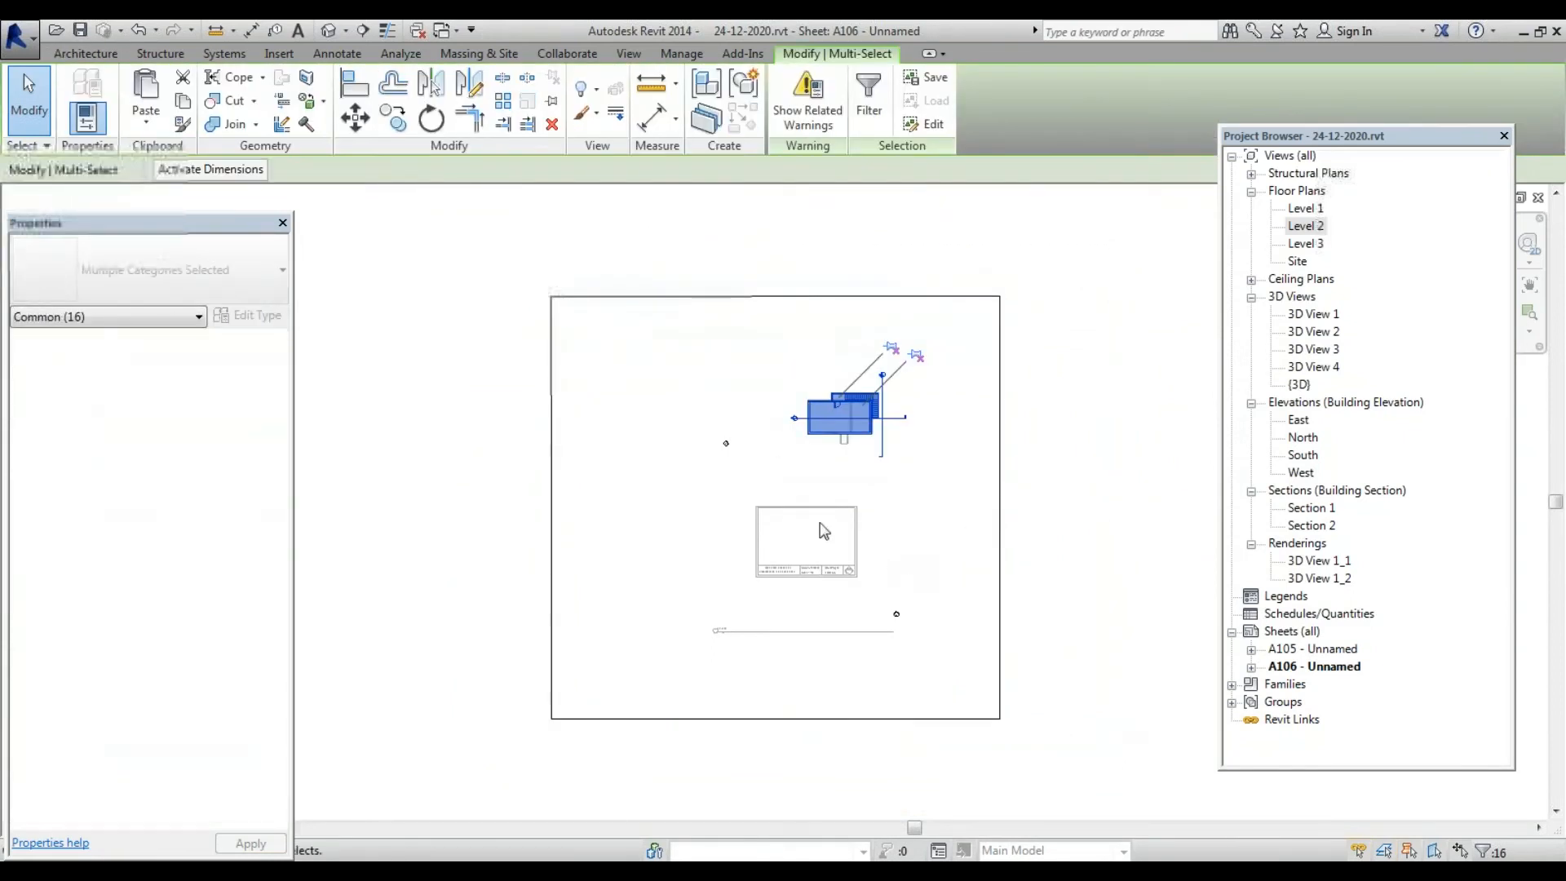
# Attempt to move the plan elements onto the title block, then cancel after the error
pyautogui.click(354, 117)
pyautogui.scroll(2, 799, 442)
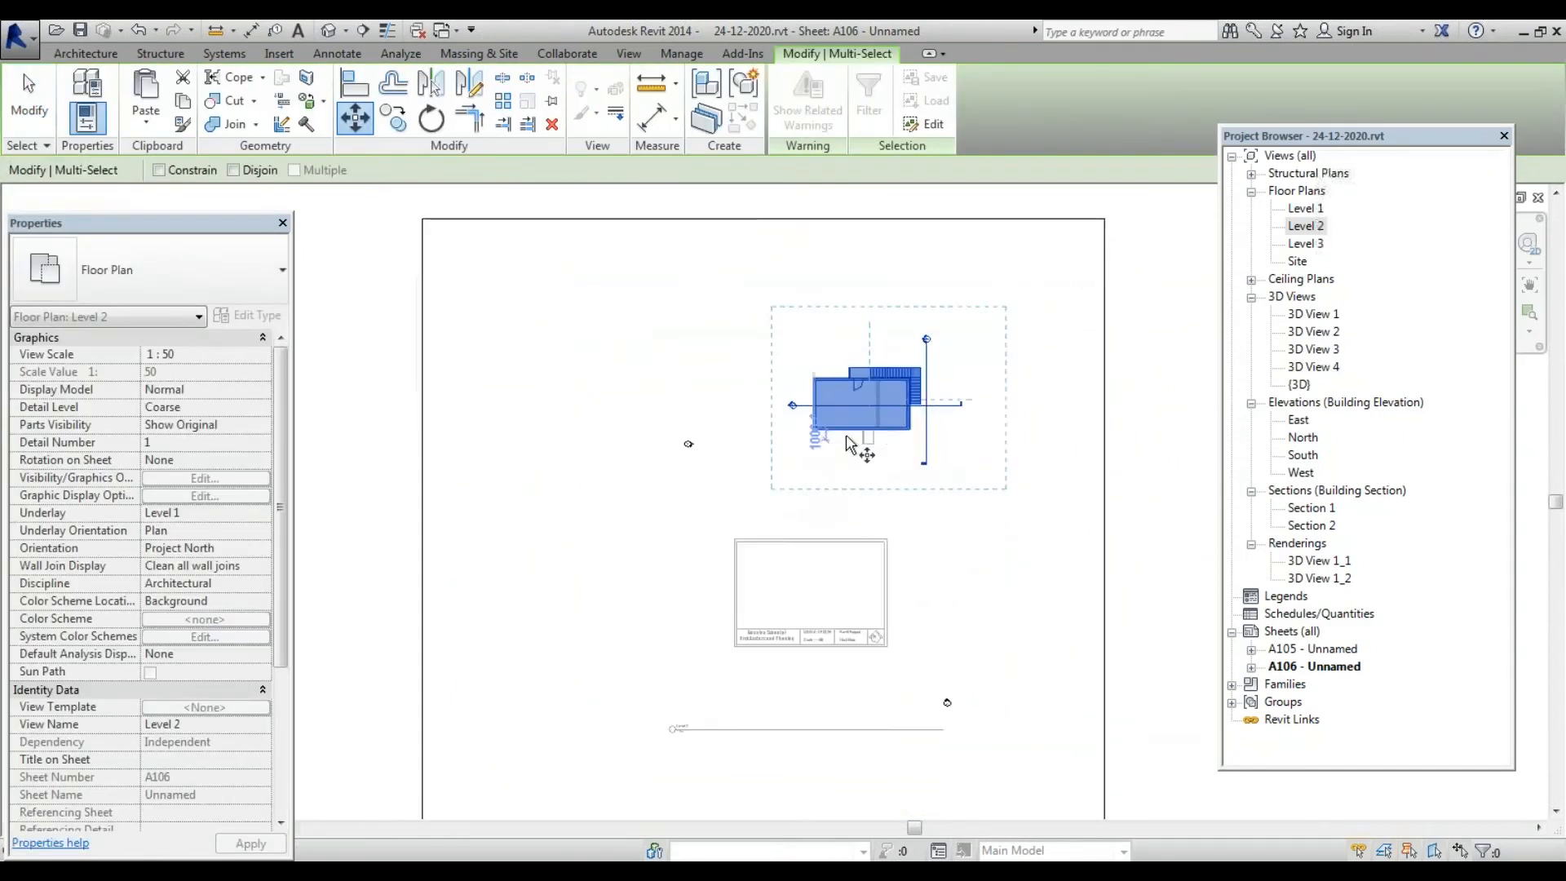
pyautogui.click(881, 402)
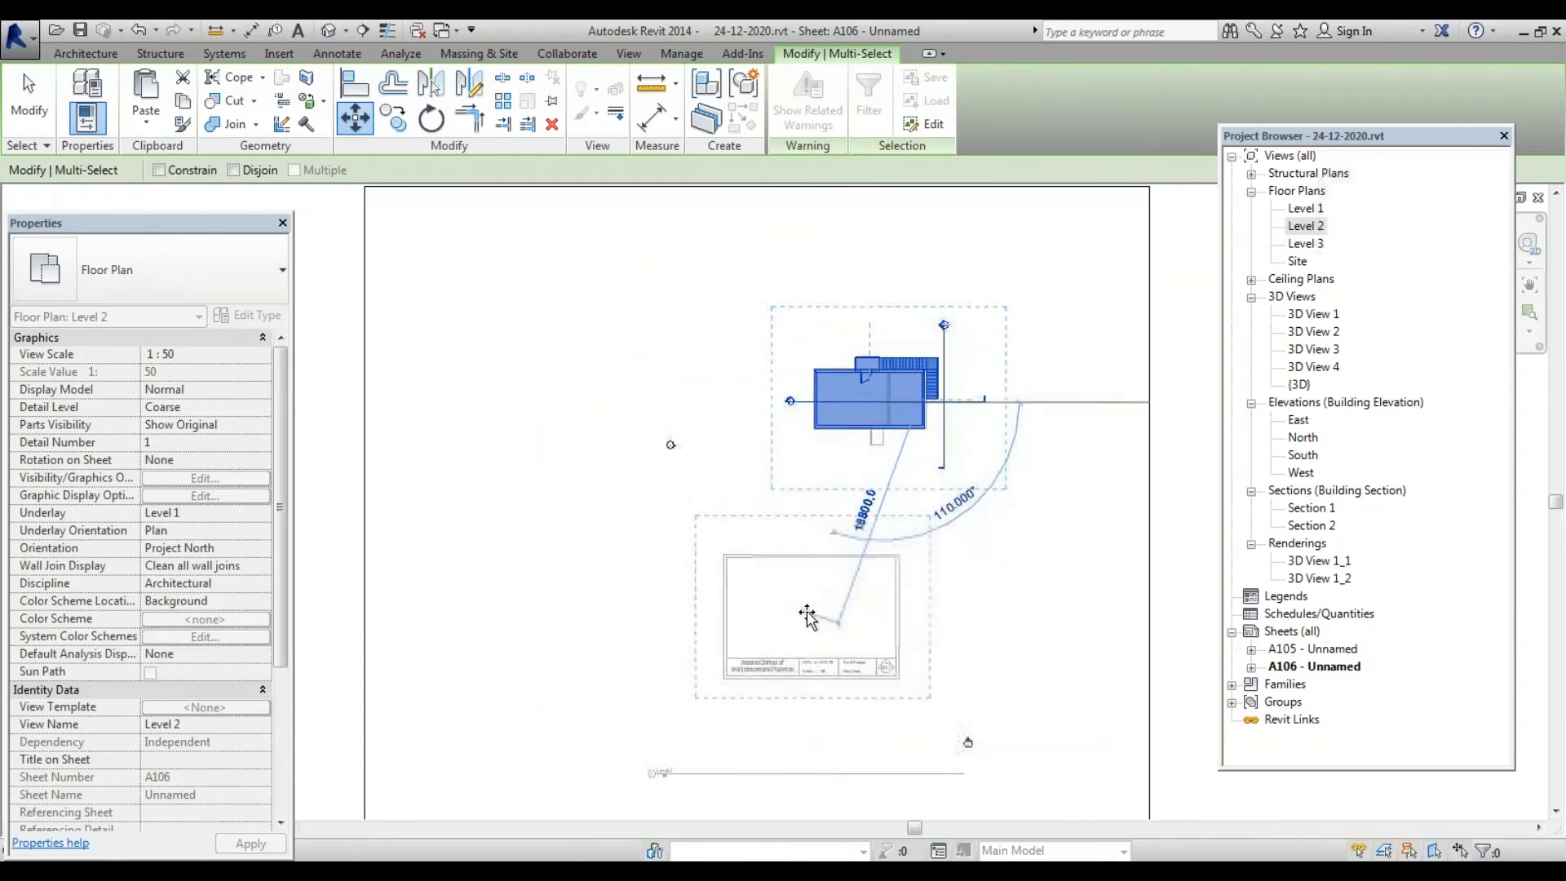
pyautogui.click(806, 610)
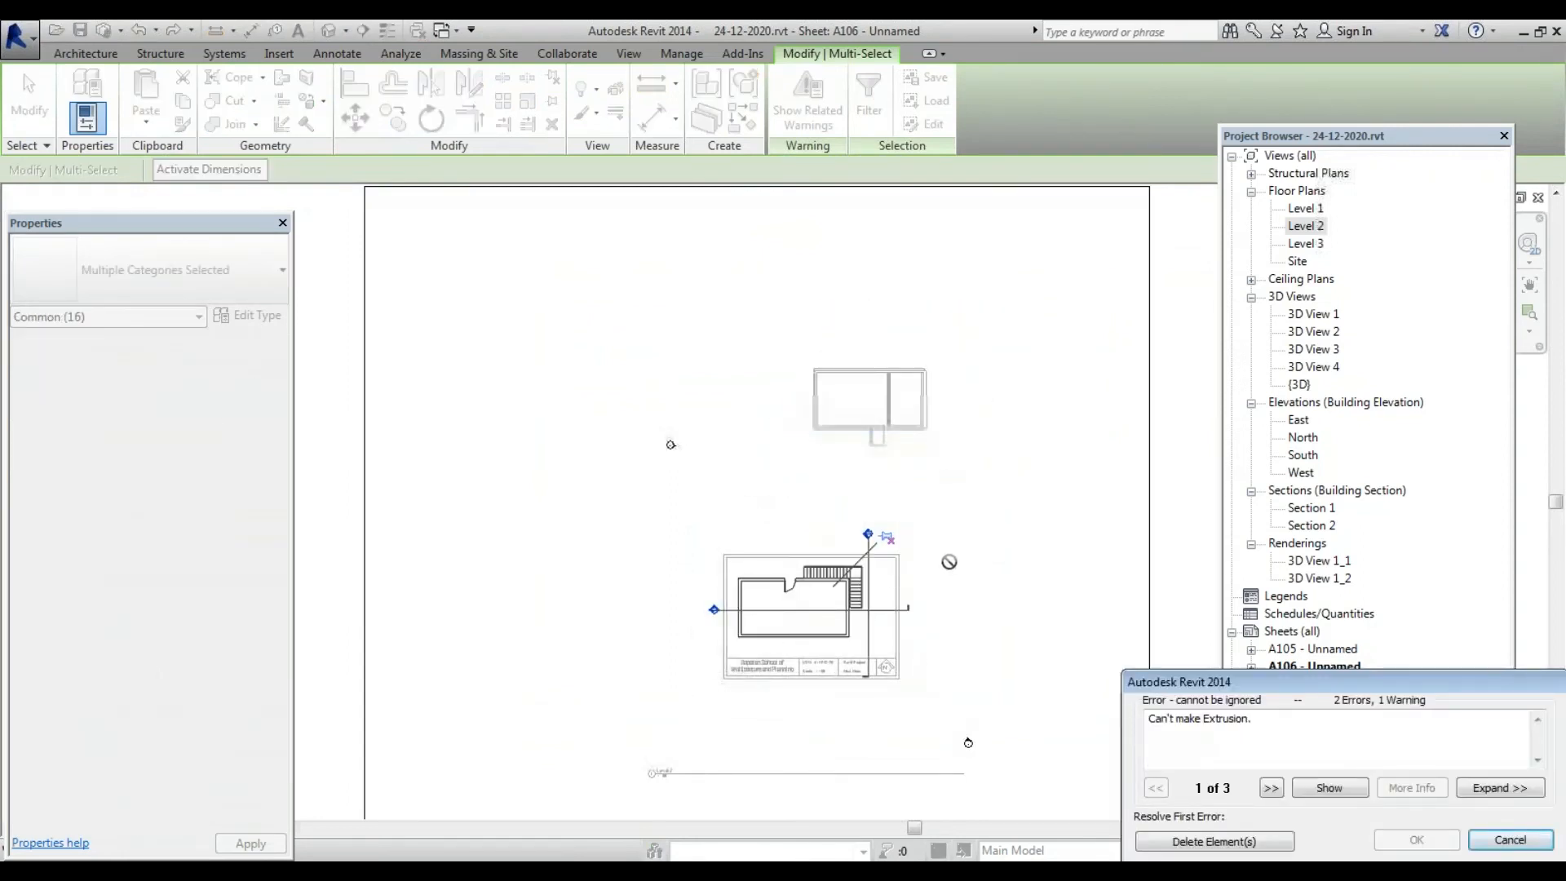
pyautogui.press('Escape')
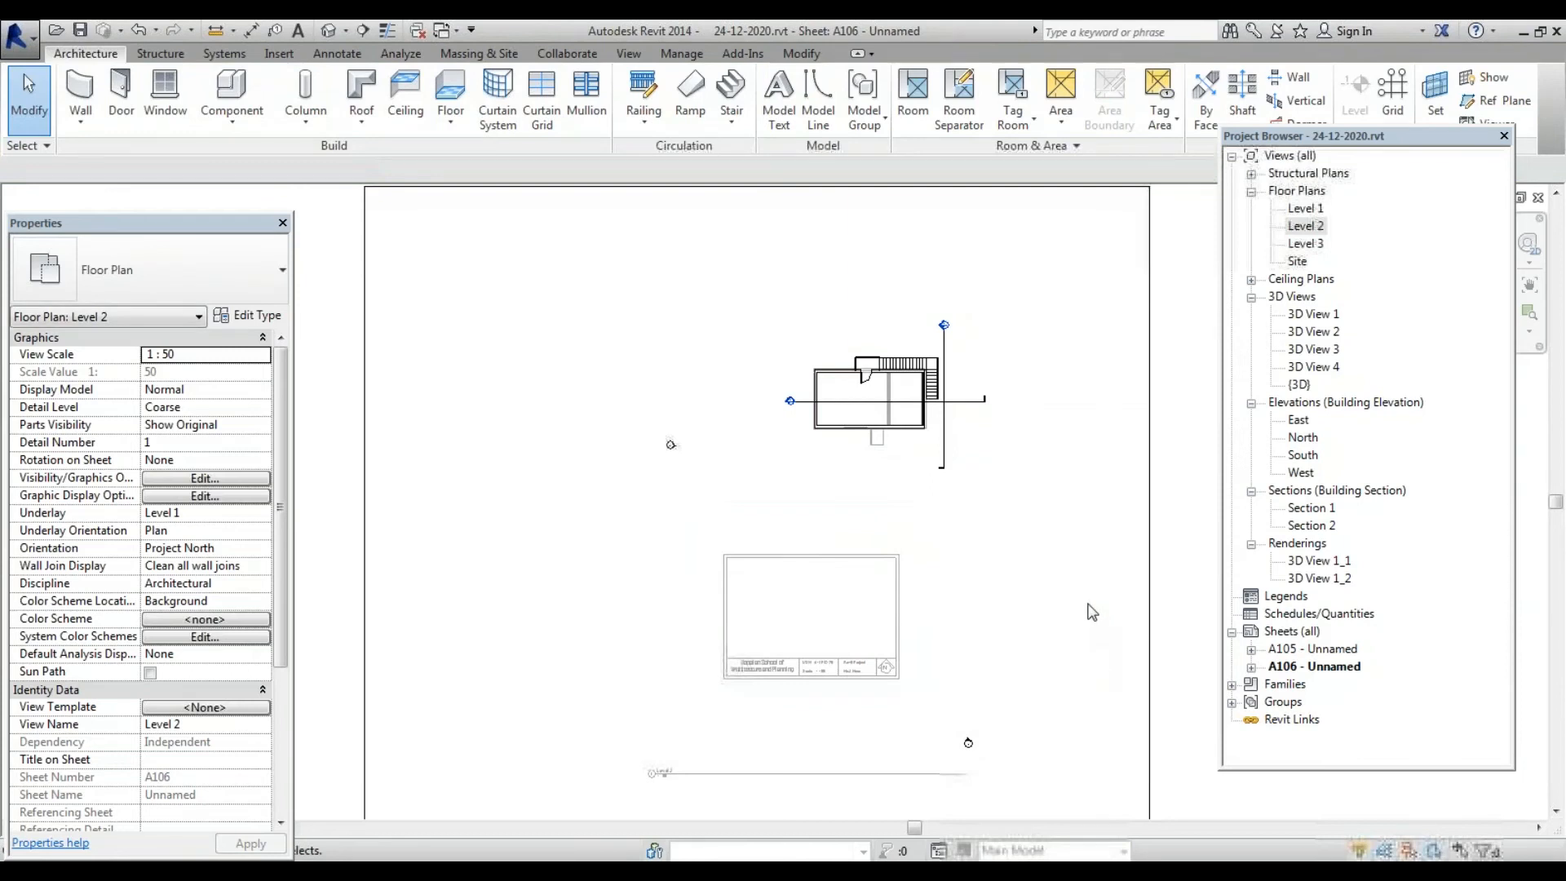
pyautogui.scroll(-3, 743, 433)
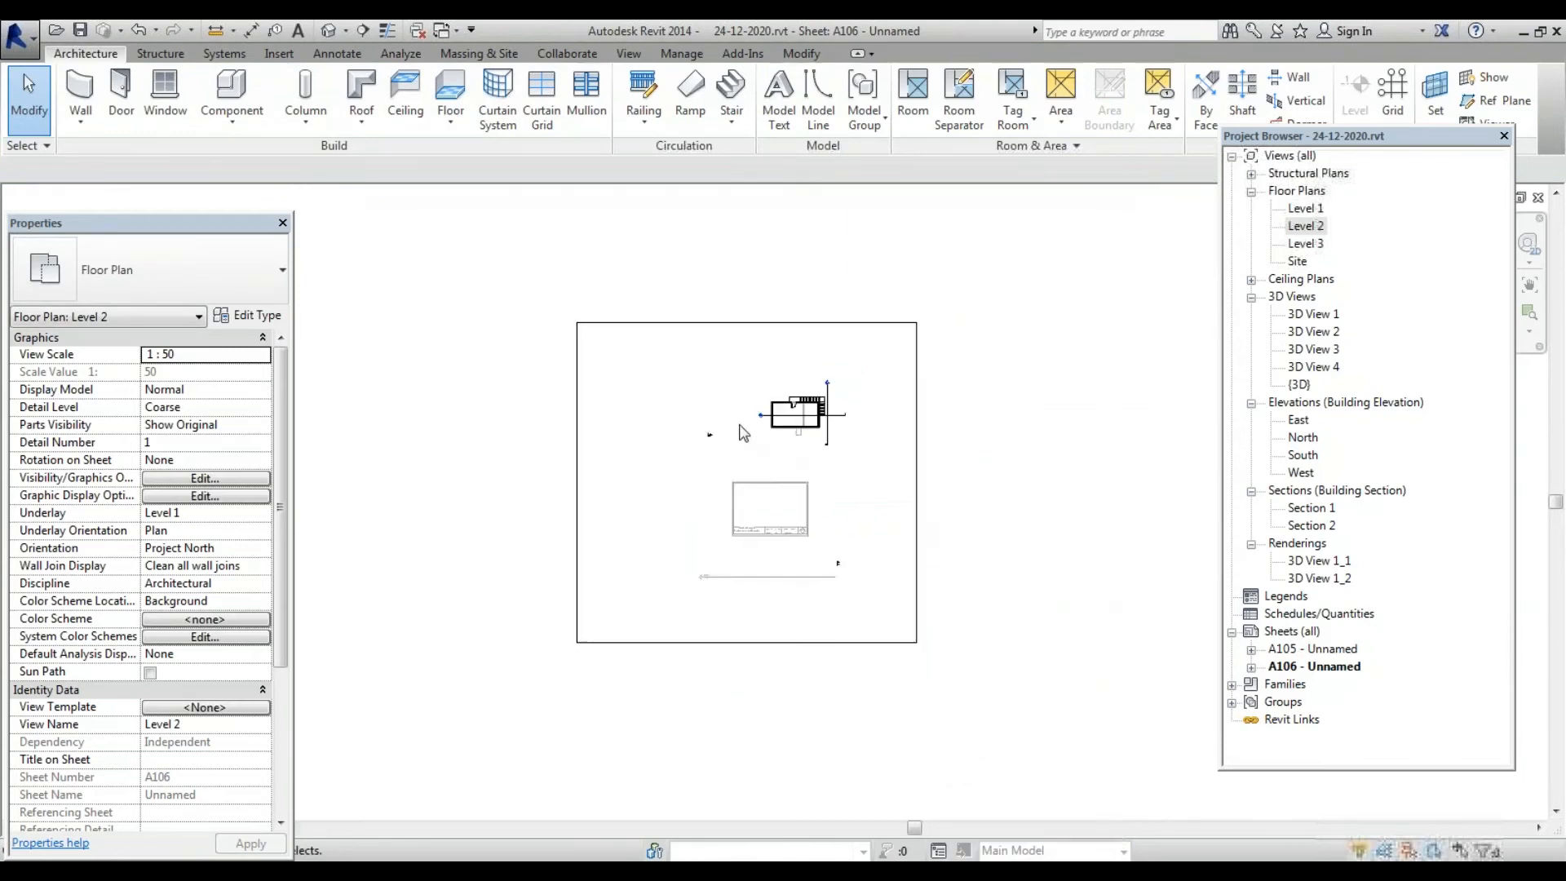
# Reselect the Level 2 viewport on sheet A106 by its border
pyautogui.click(874, 339)
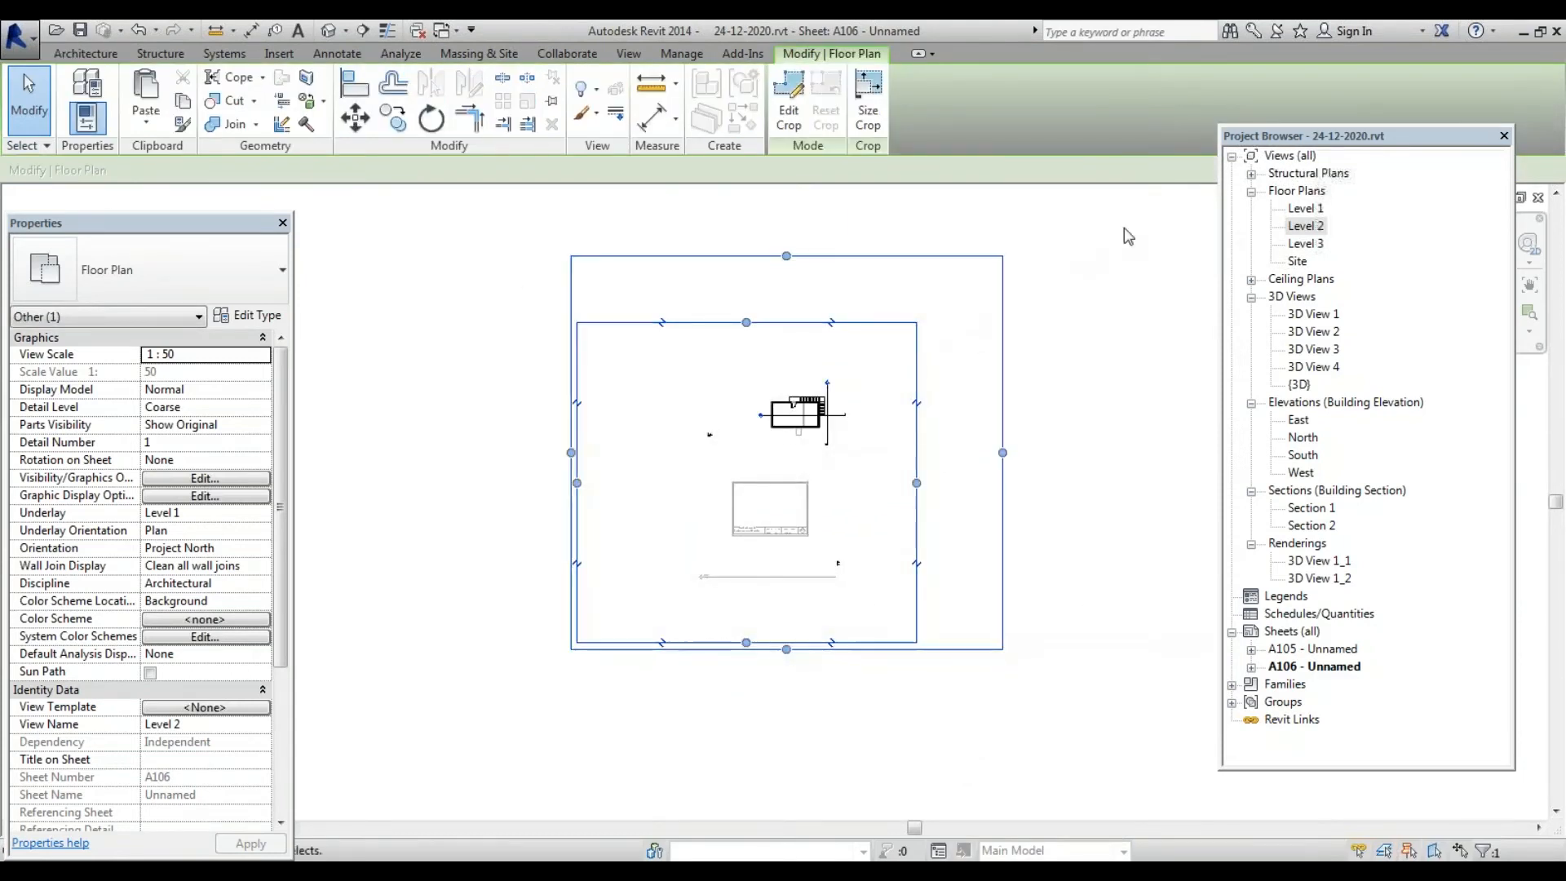
pyautogui.click(1332, 667)
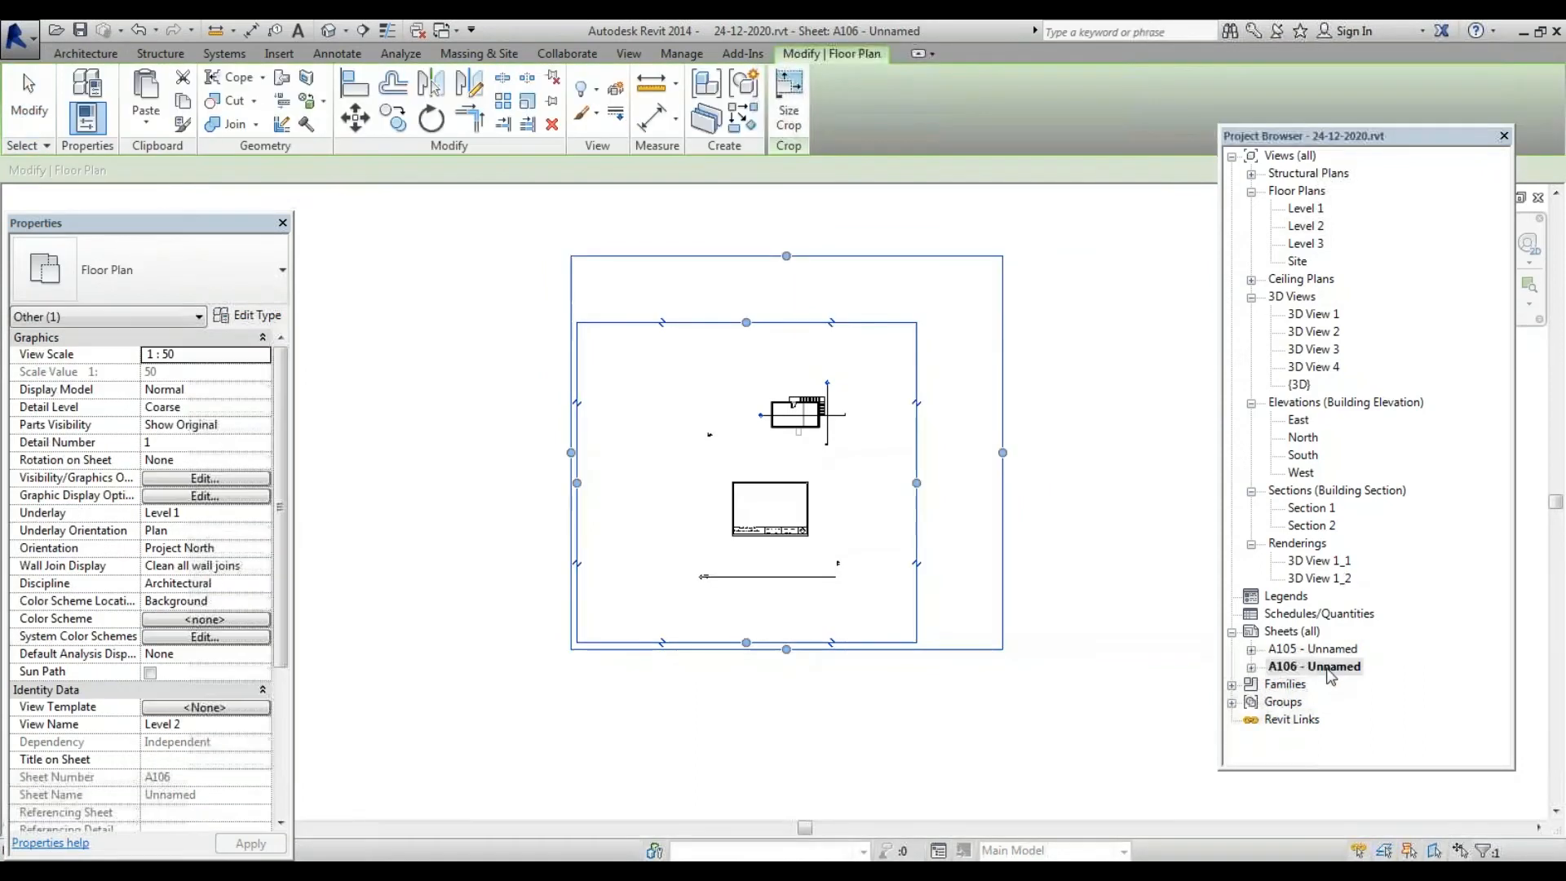
pyautogui.click(916, 479)
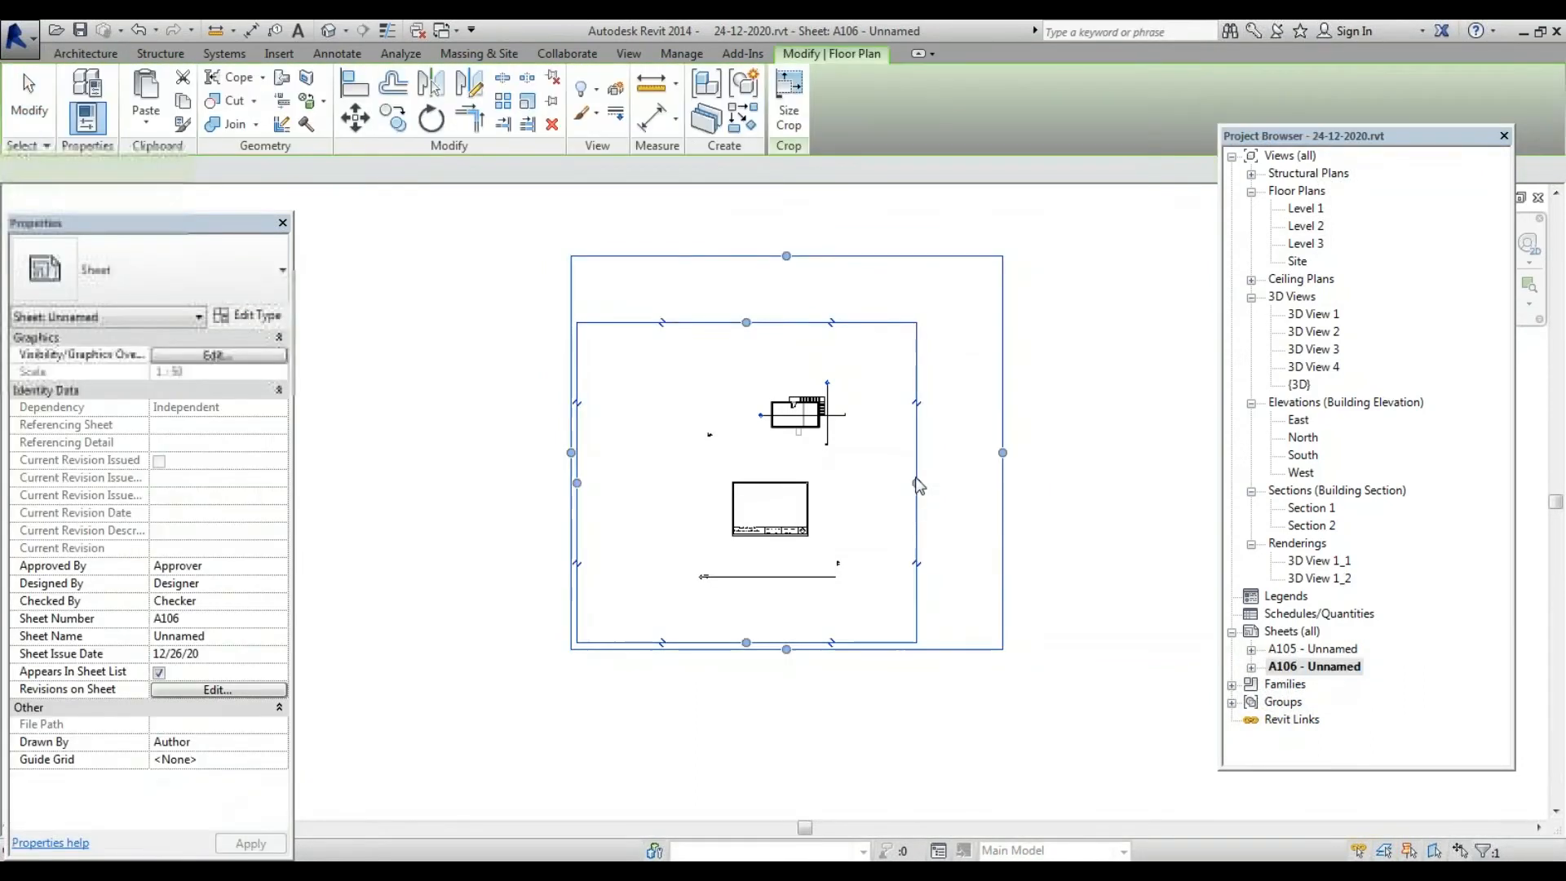
pyautogui.click(914, 256)
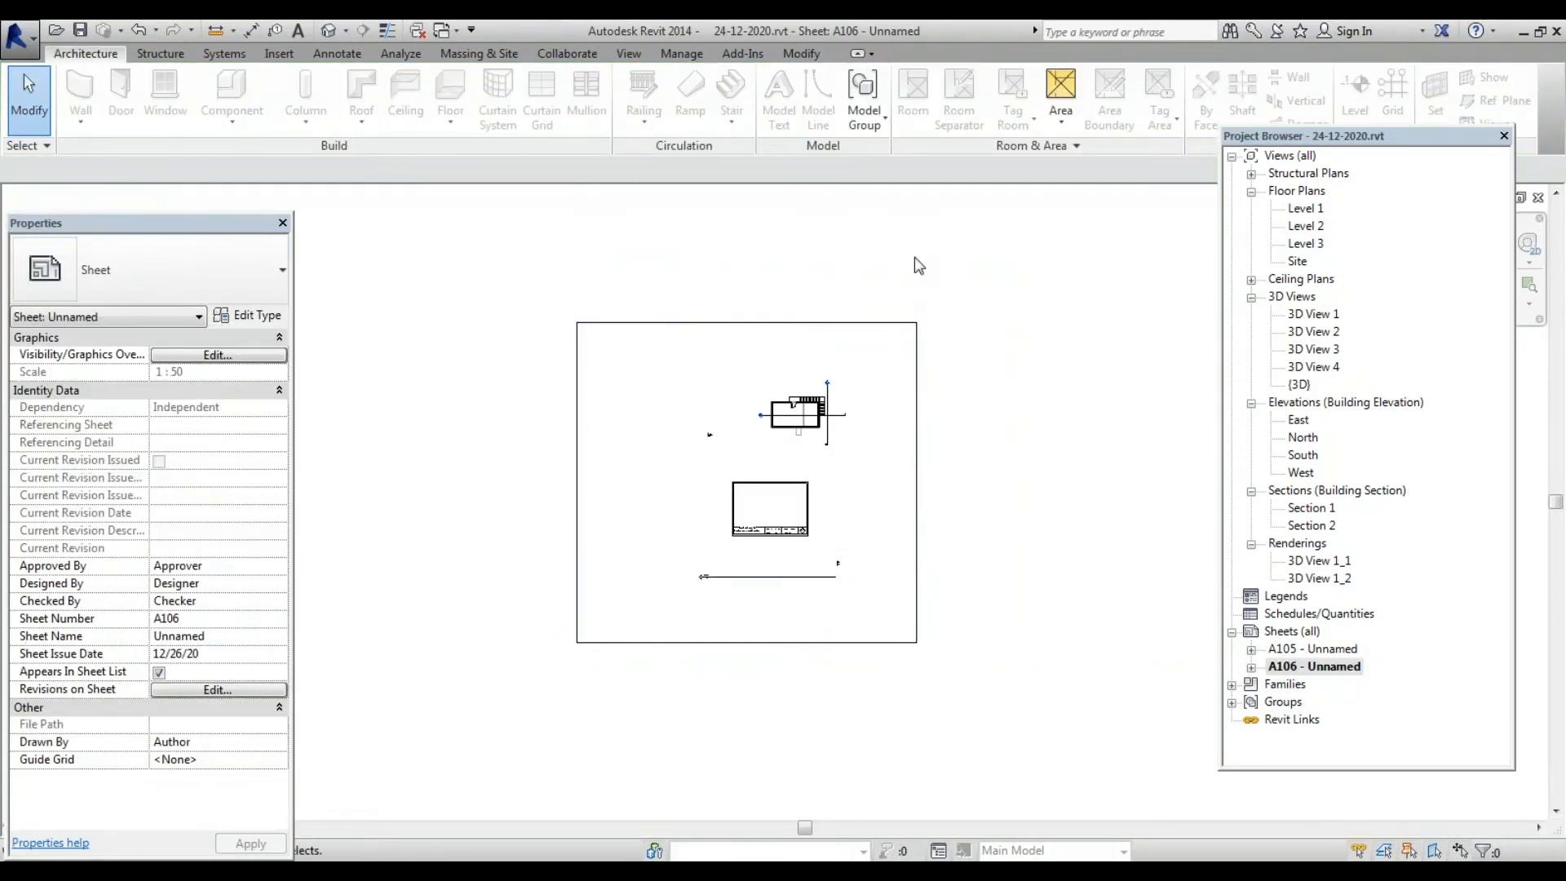
pyautogui.click(907, 325)
pyautogui.rightClick(905, 326)
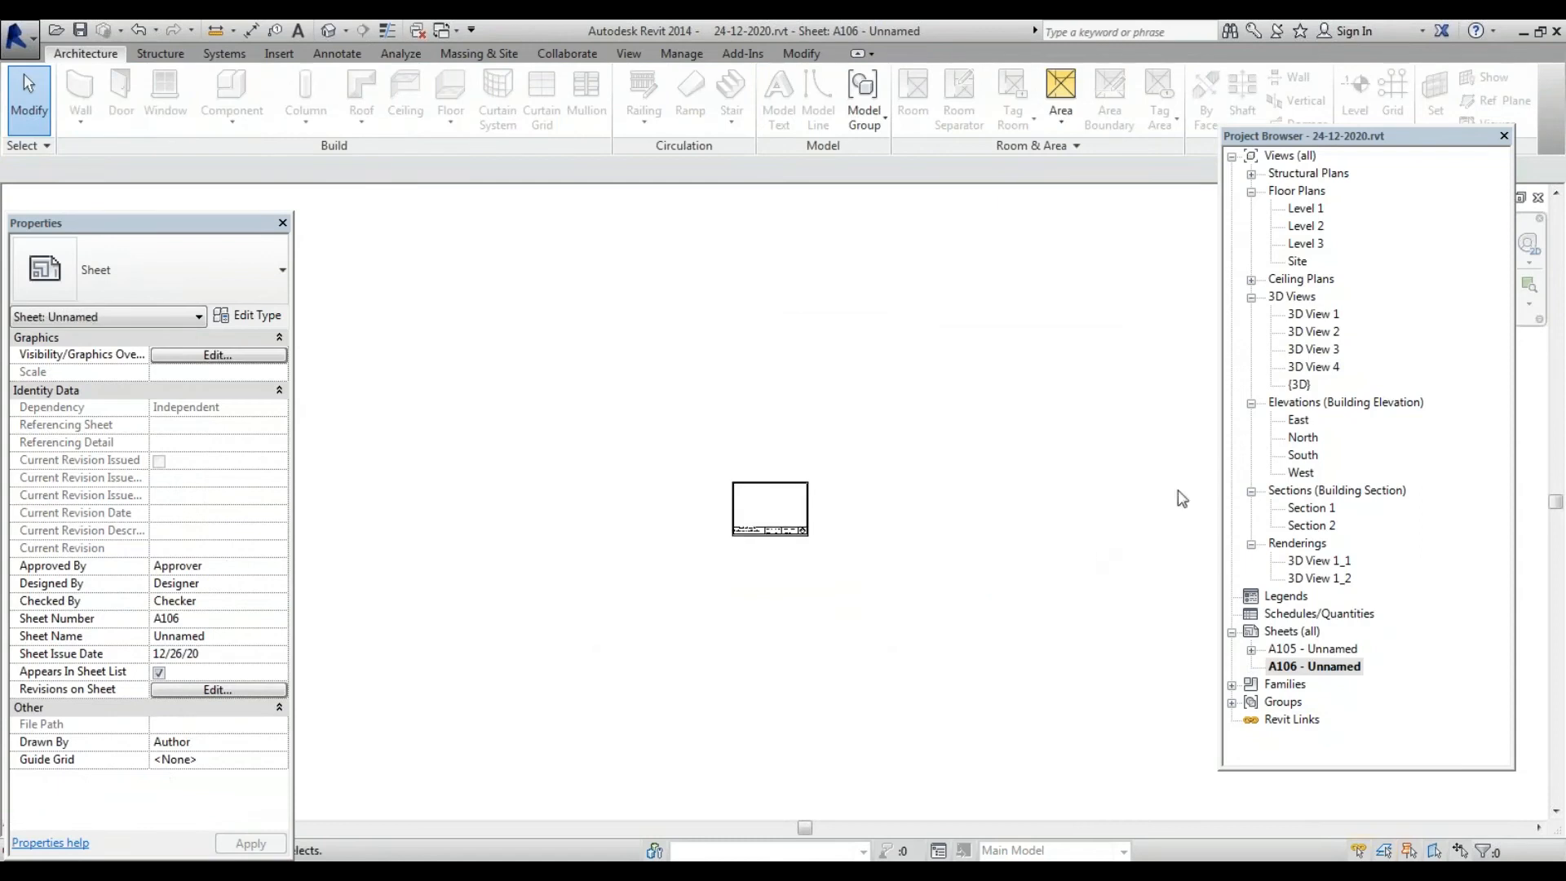
pyautogui.click(1309, 225)
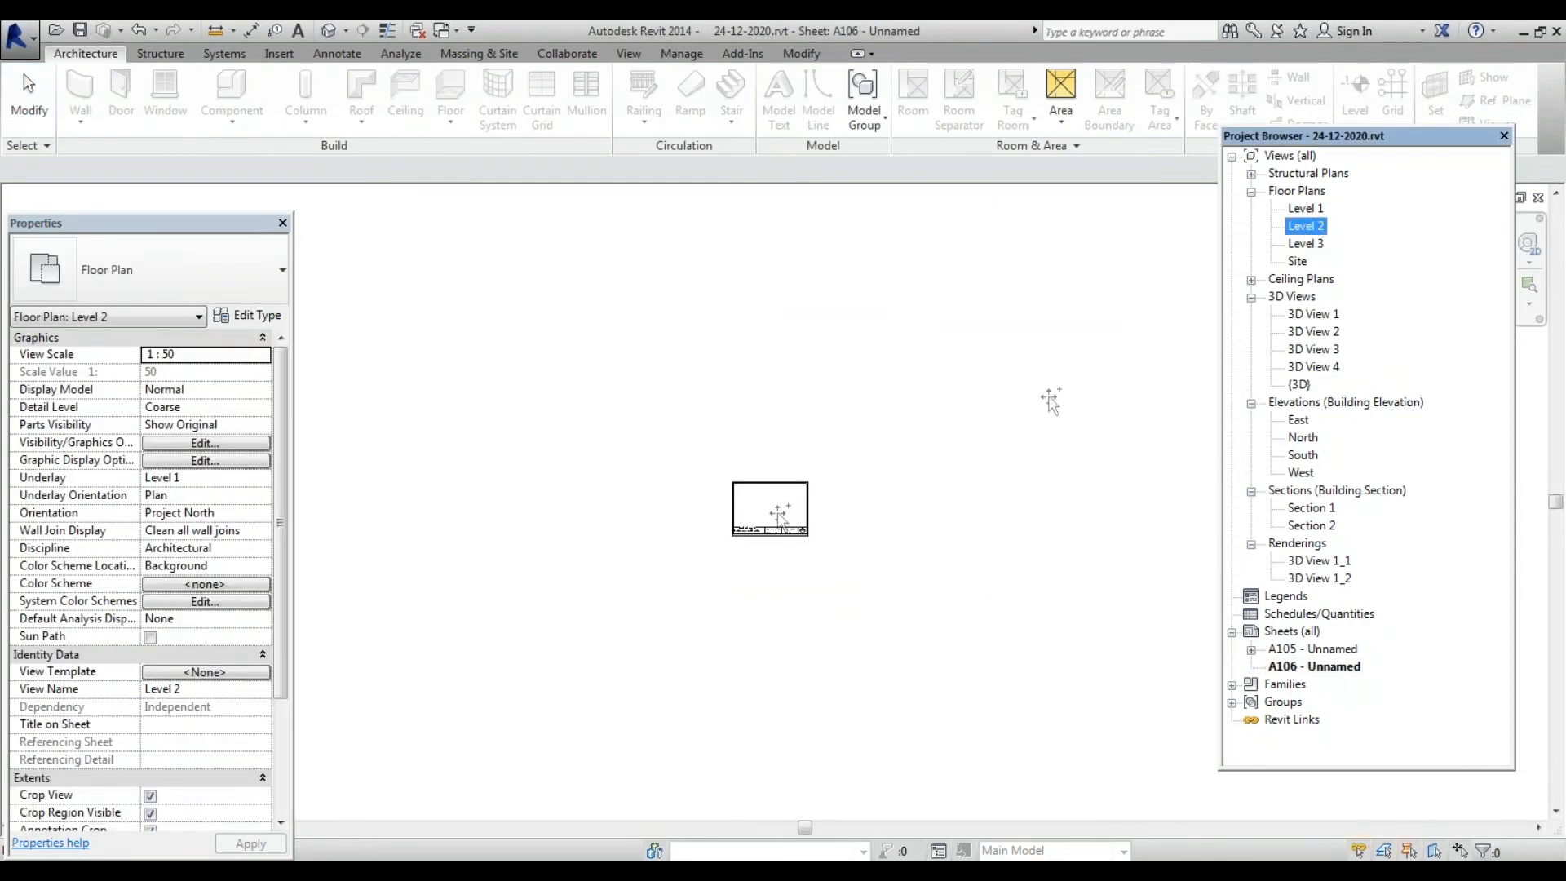
# Drag the Level 2 viewport down-left over the title block, nudge it up, and activate it
pyautogui.click(779, 515)
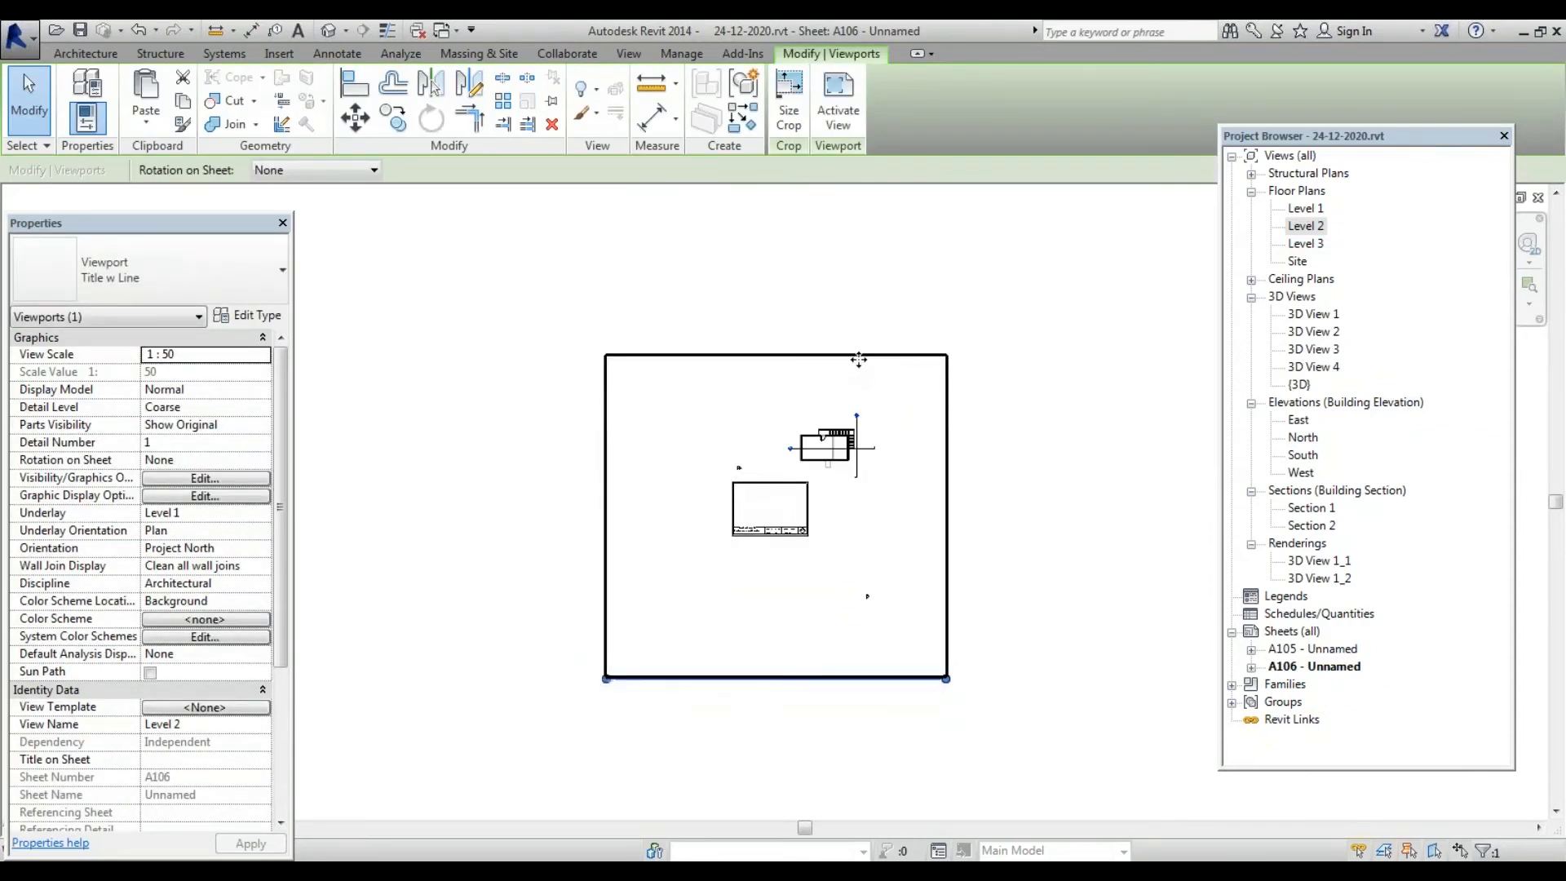
pyautogui.moveTo(858, 359); pyautogui.dragTo(814, 421)
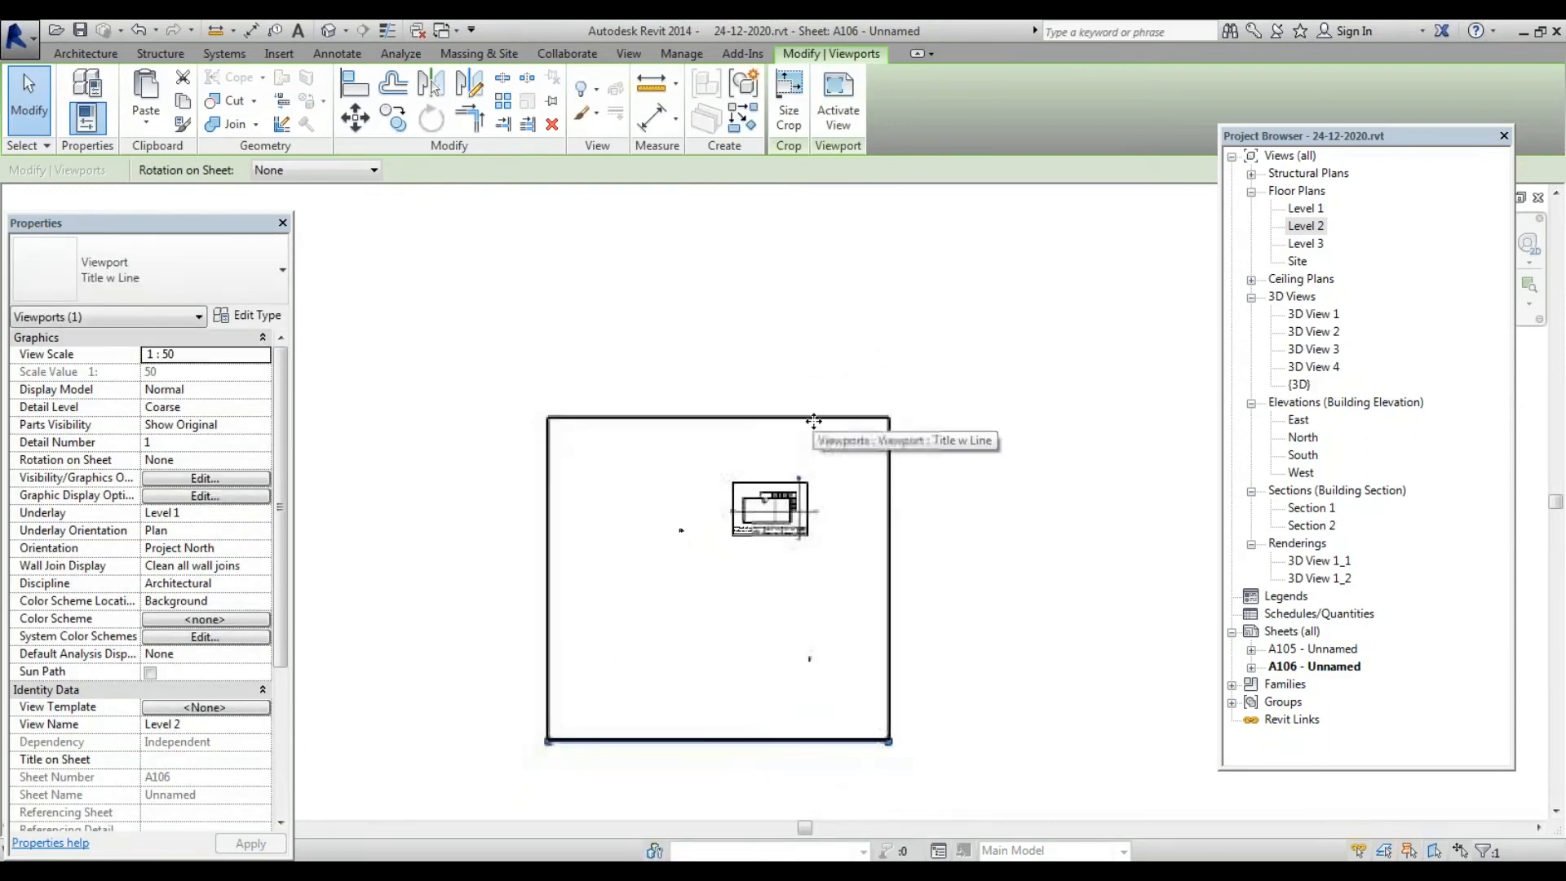
pyautogui.press('Up')
pyautogui.press('Up')
pyautogui.press('Up')
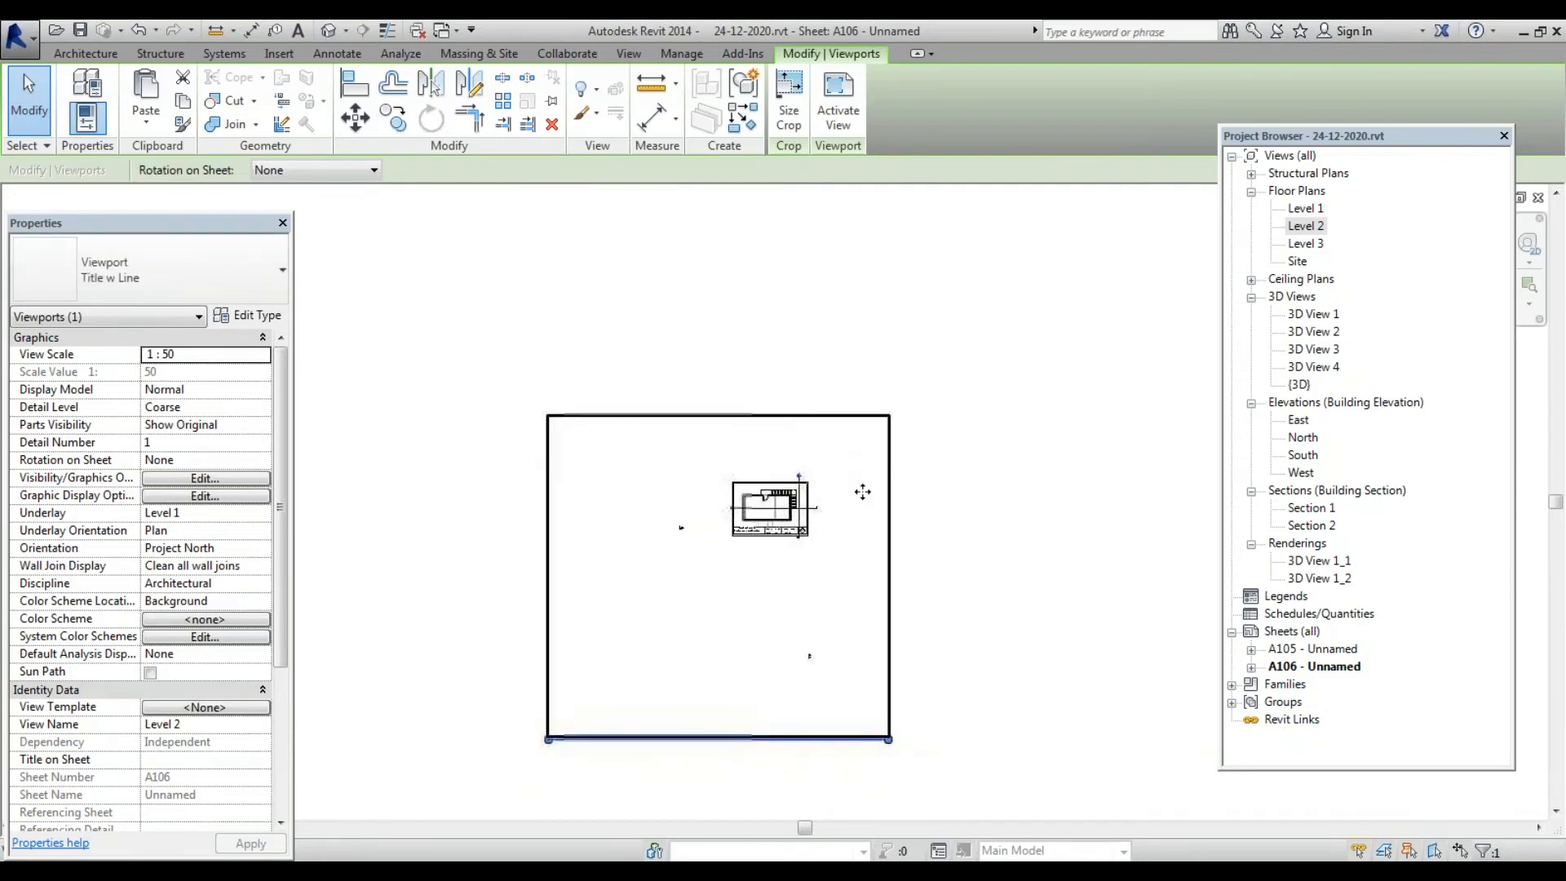
pyautogui.scroll(-3, 266, 679)
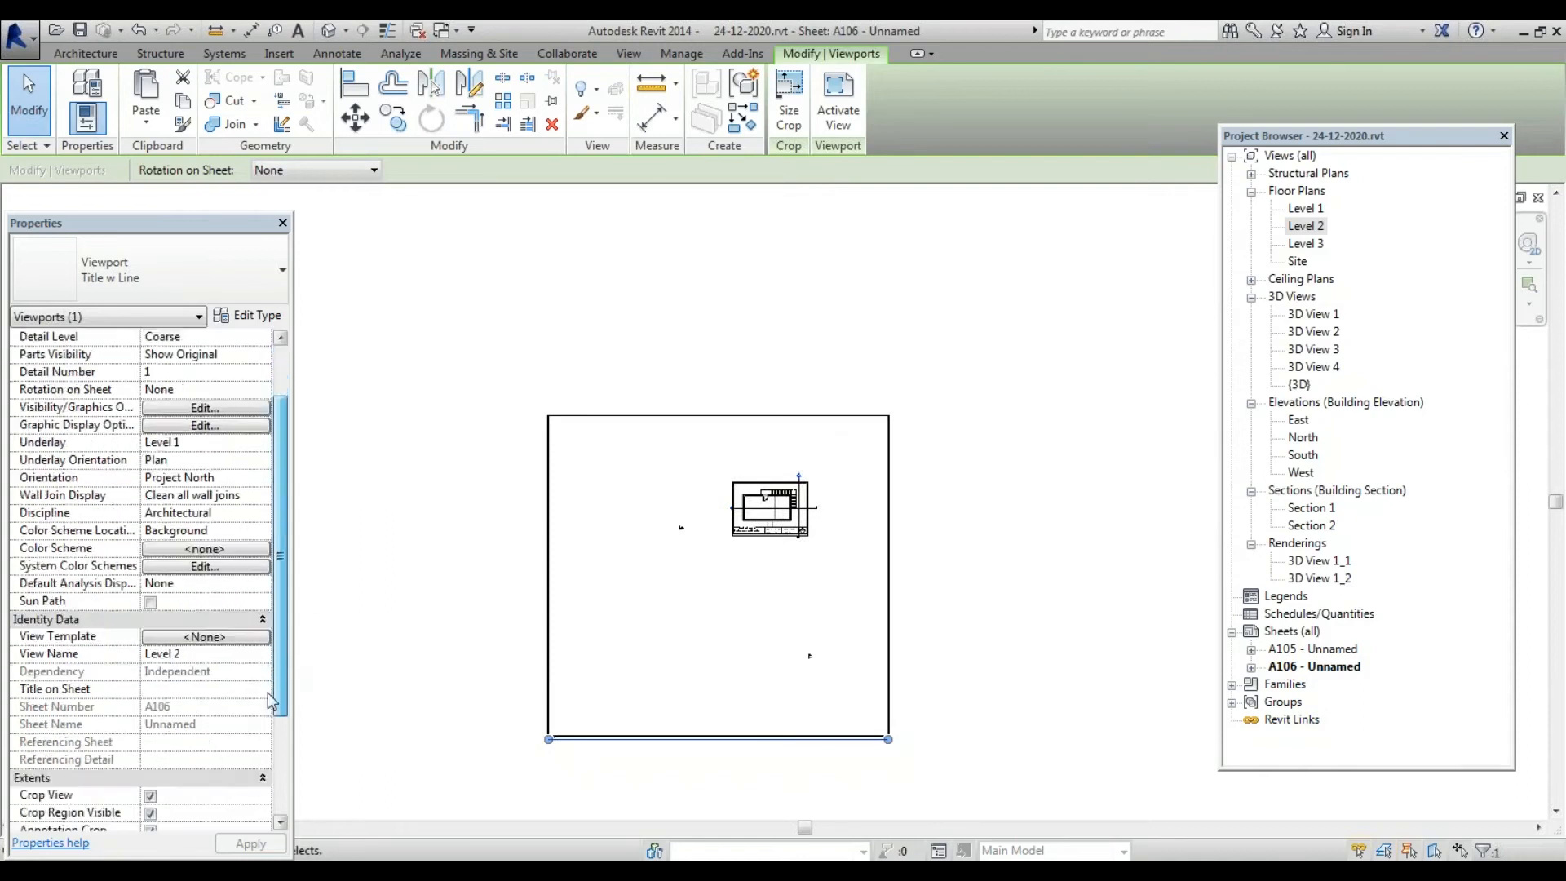
pyautogui.click(531, 622)
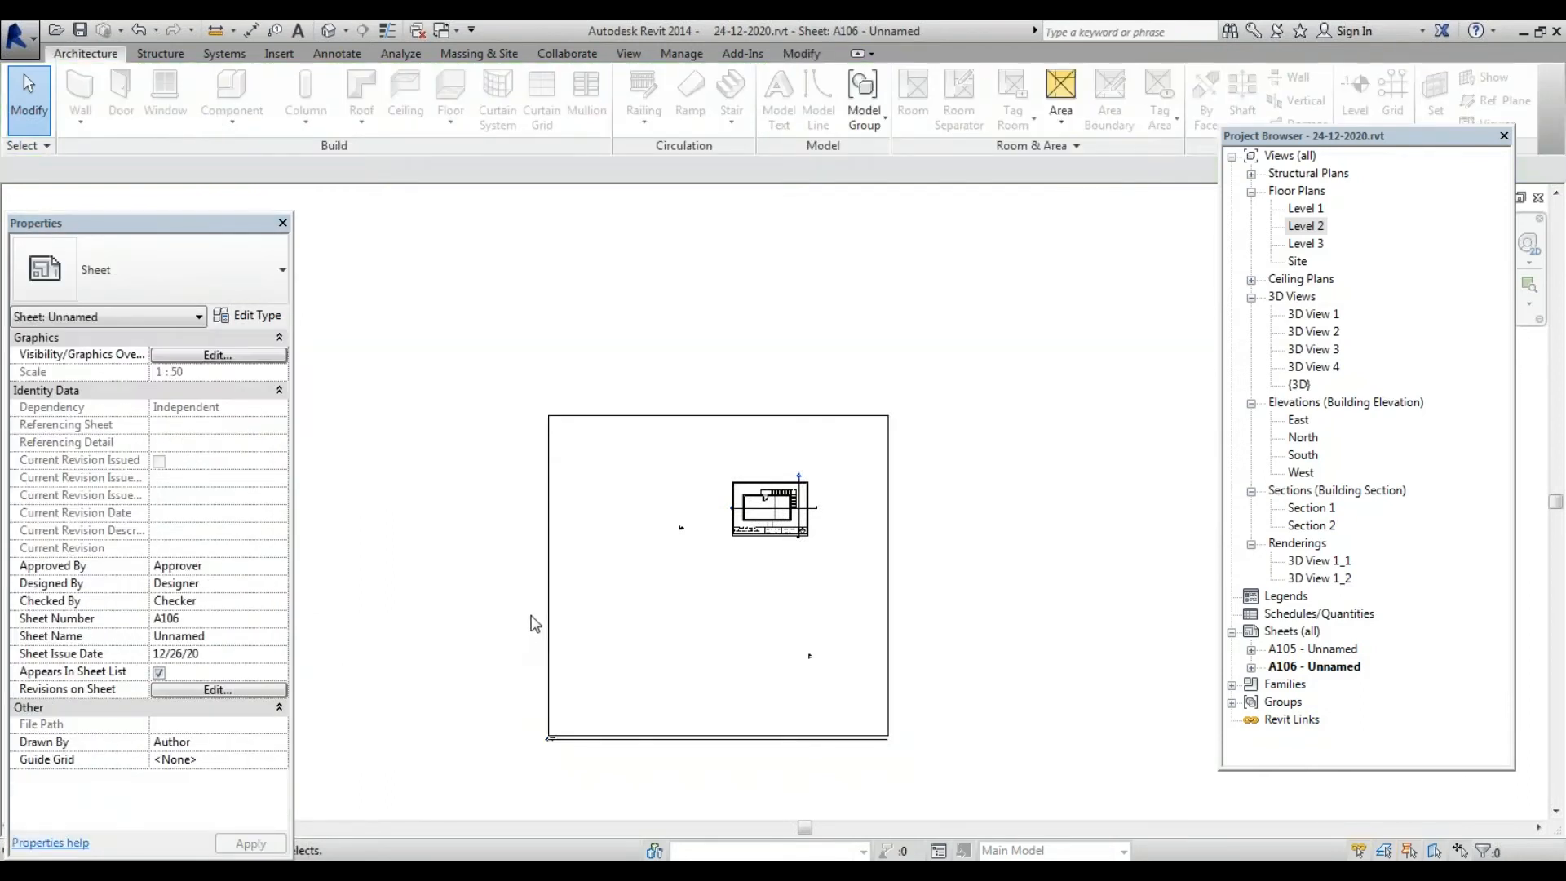
pyautogui.doubleClick(547, 599)
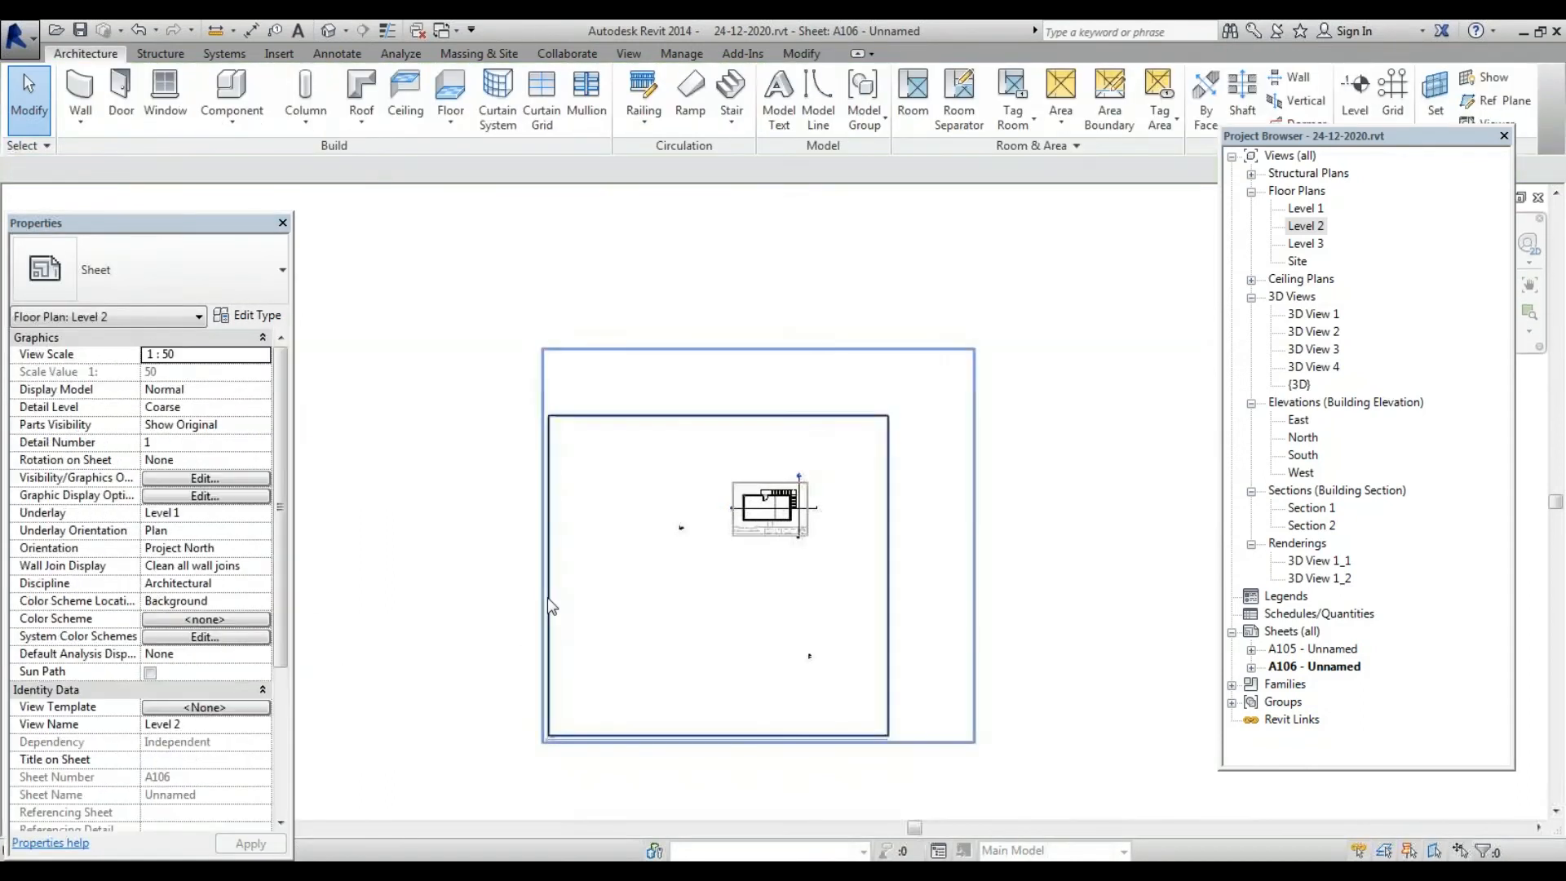
# Pull the Level 2 plan's crop region in from its left, right and top edges
pyautogui.click(547, 507)
pyautogui.moveTo(548, 576); pyautogui.dragTo(737, 575)
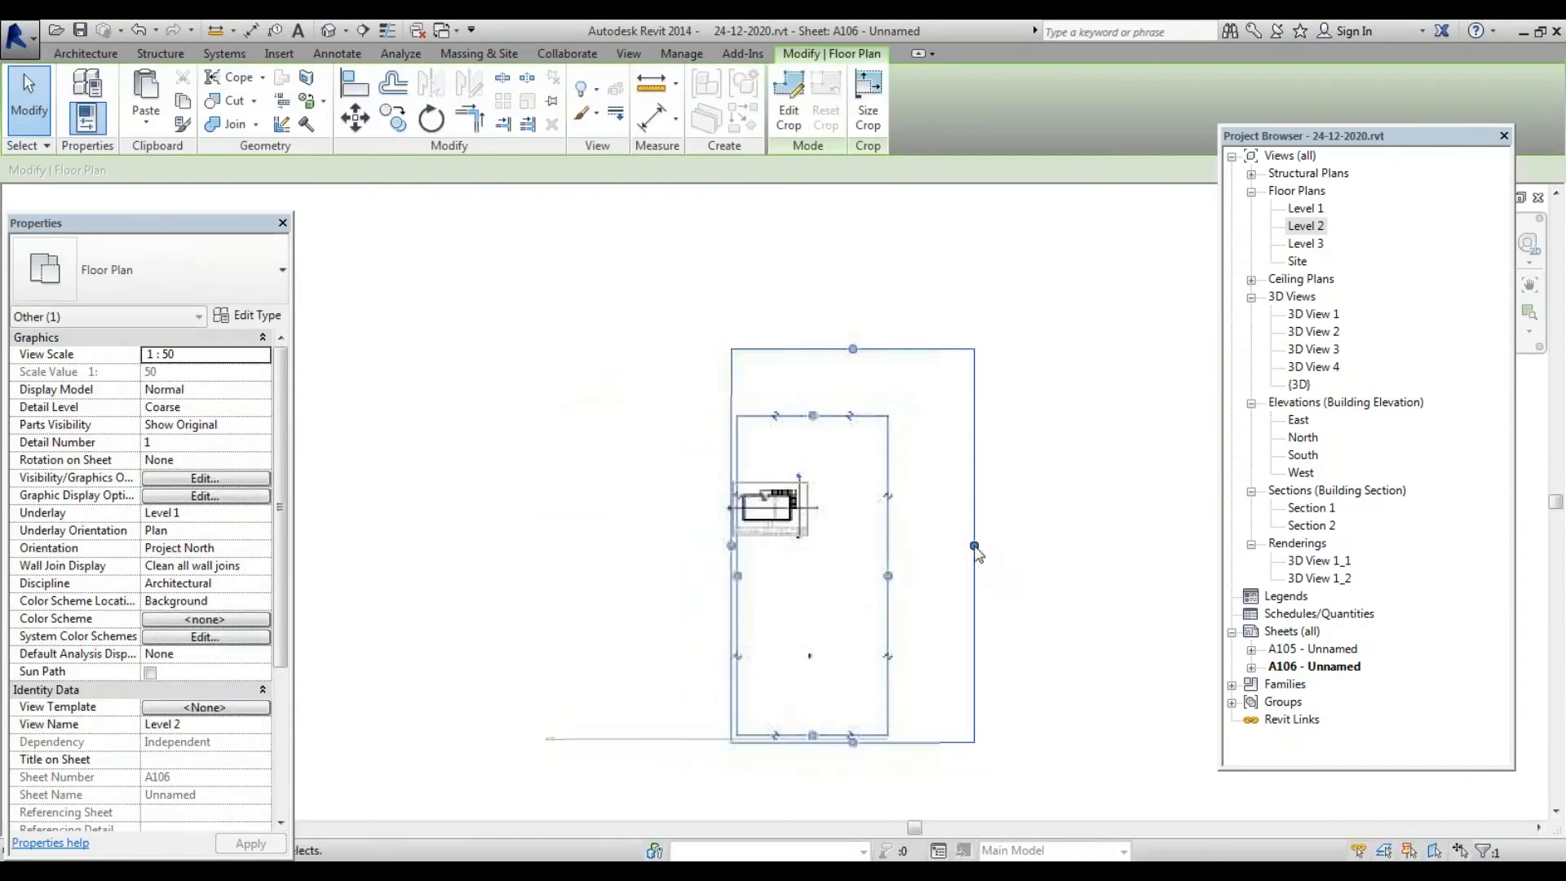
pyautogui.moveTo(889, 576); pyautogui.dragTo(809, 556)
pyautogui.scroll(3, 805, 524)
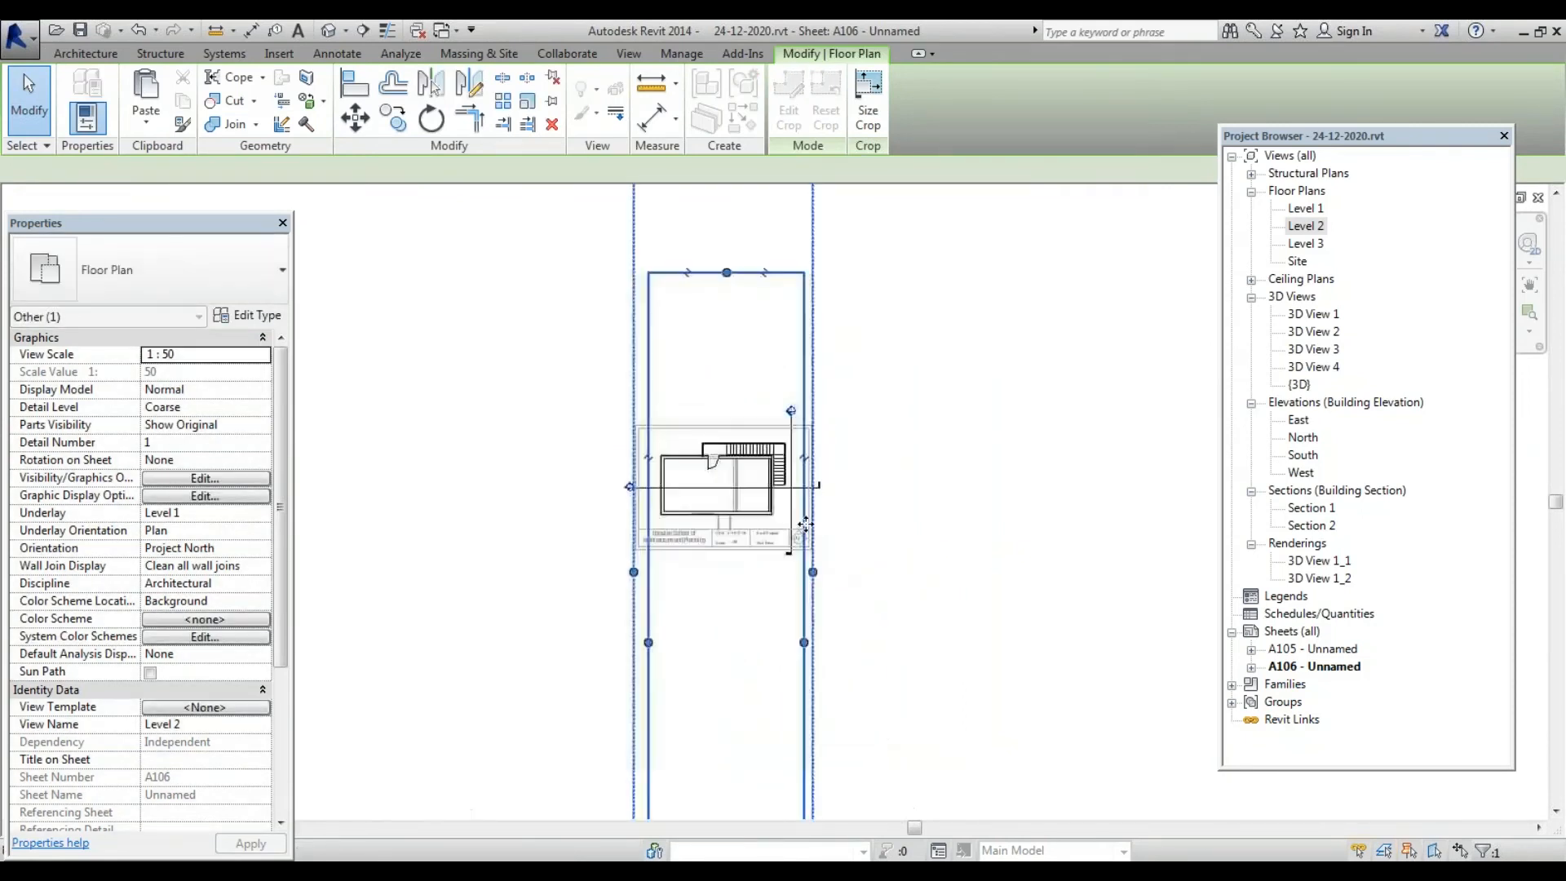
pyautogui.scroll(2, 787, 416)
pyautogui.moveTo(707, 232); pyautogui.dragTo(707, 445)
pyautogui.scroll(-2, 746, 501)
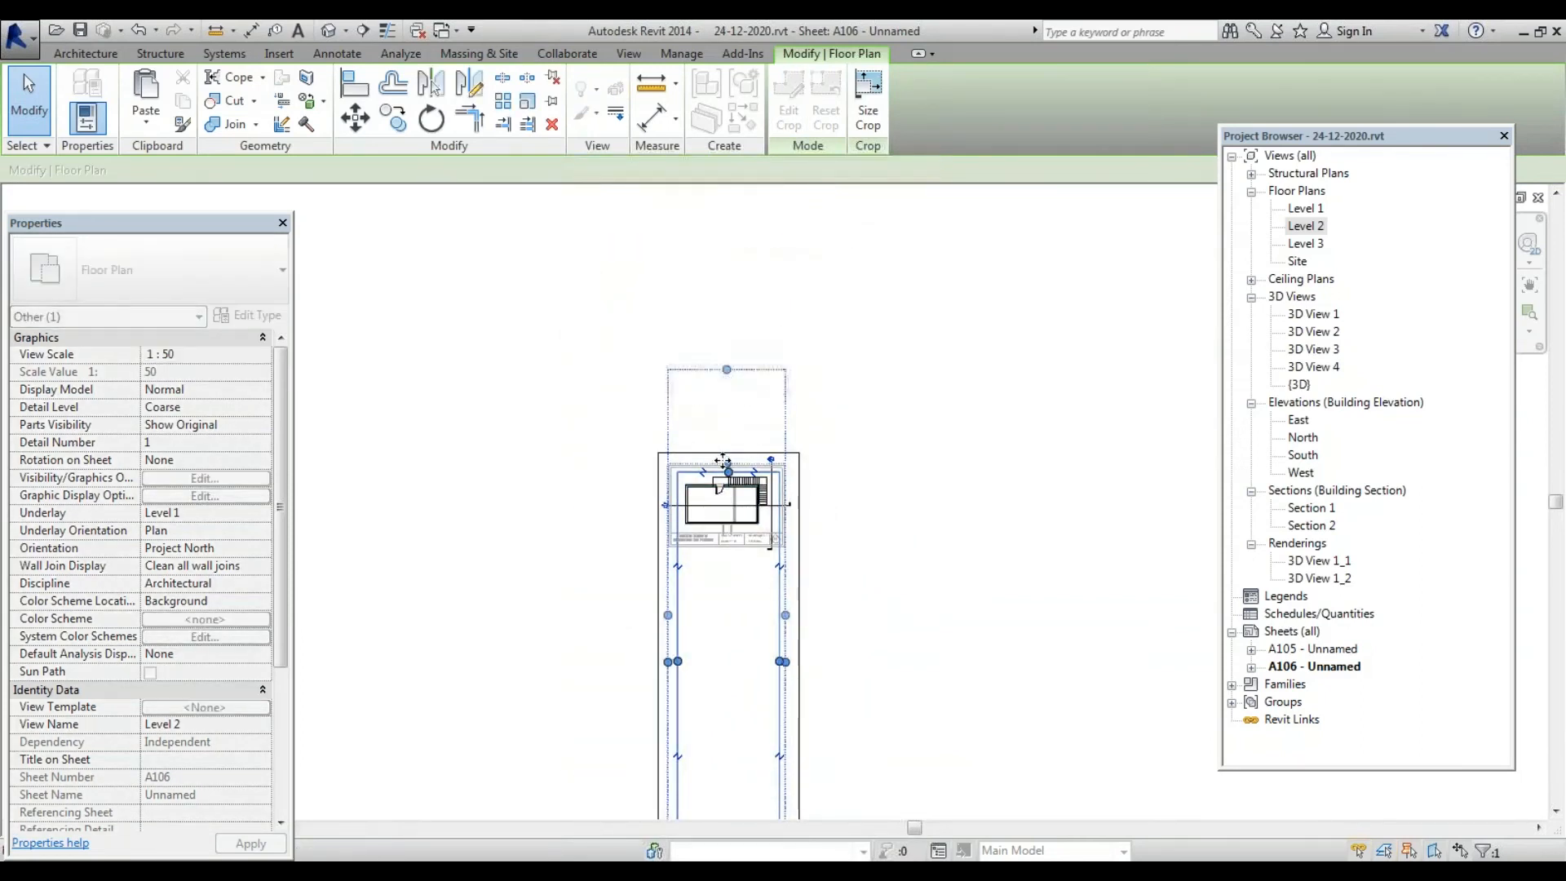
pyautogui.scroll(5, 727, 371)
pyautogui.moveTo(729, 434); pyautogui.dragTo(729, 453)
pyautogui.scroll(-3, 738, 413)
pyautogui.scroll(3, 599, 530)
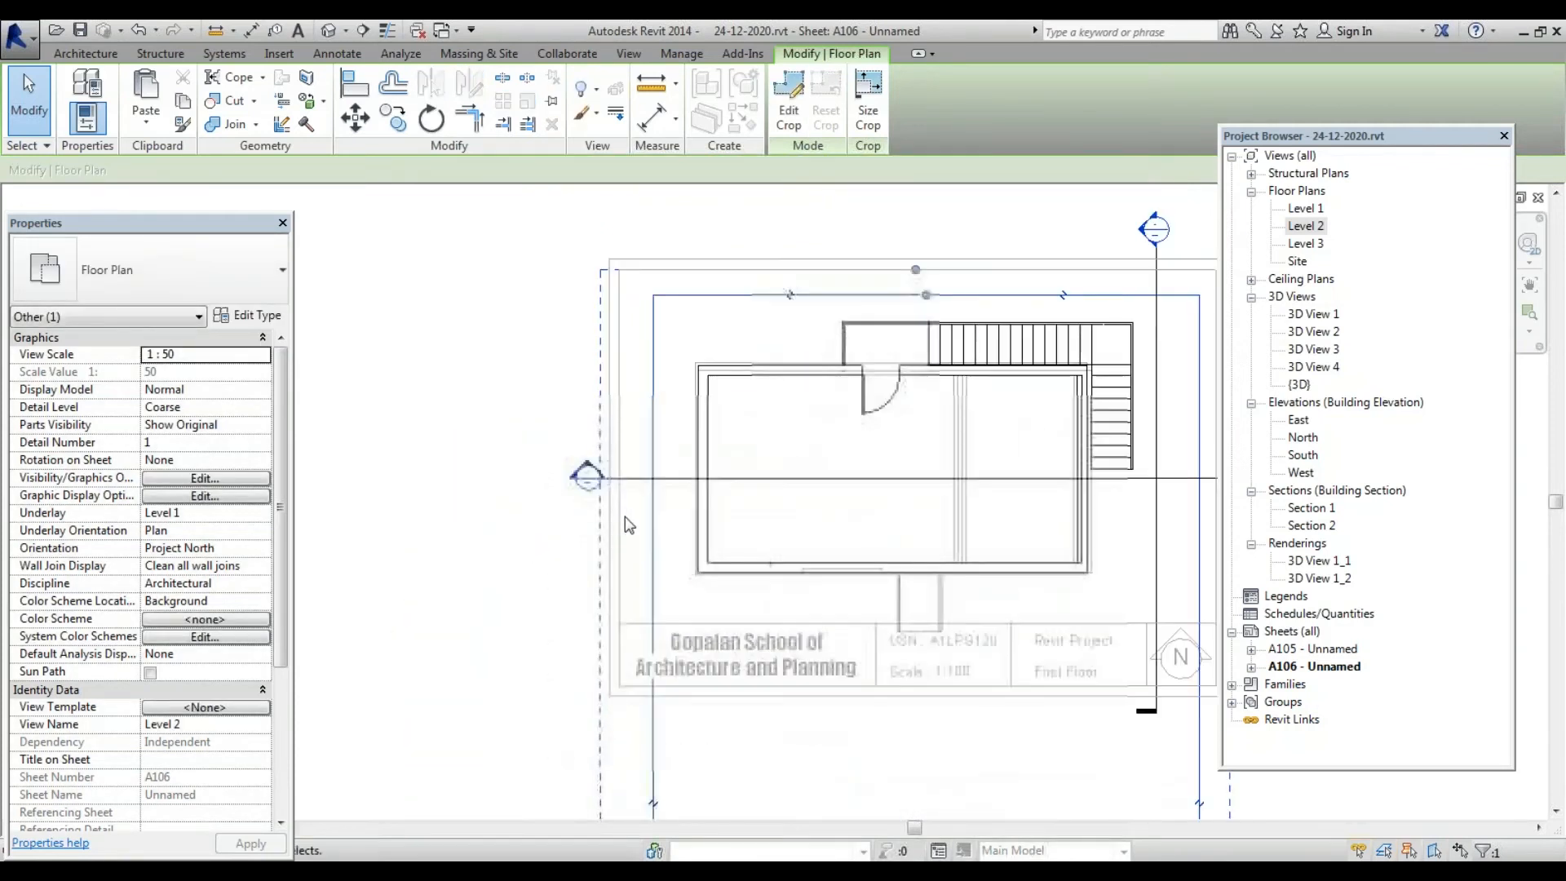
# Raise the crop region's bottom edge to sit just above the title-block text
pyautogui.click(636, 540)
pyautogui.scroll(-2, 587, 368)
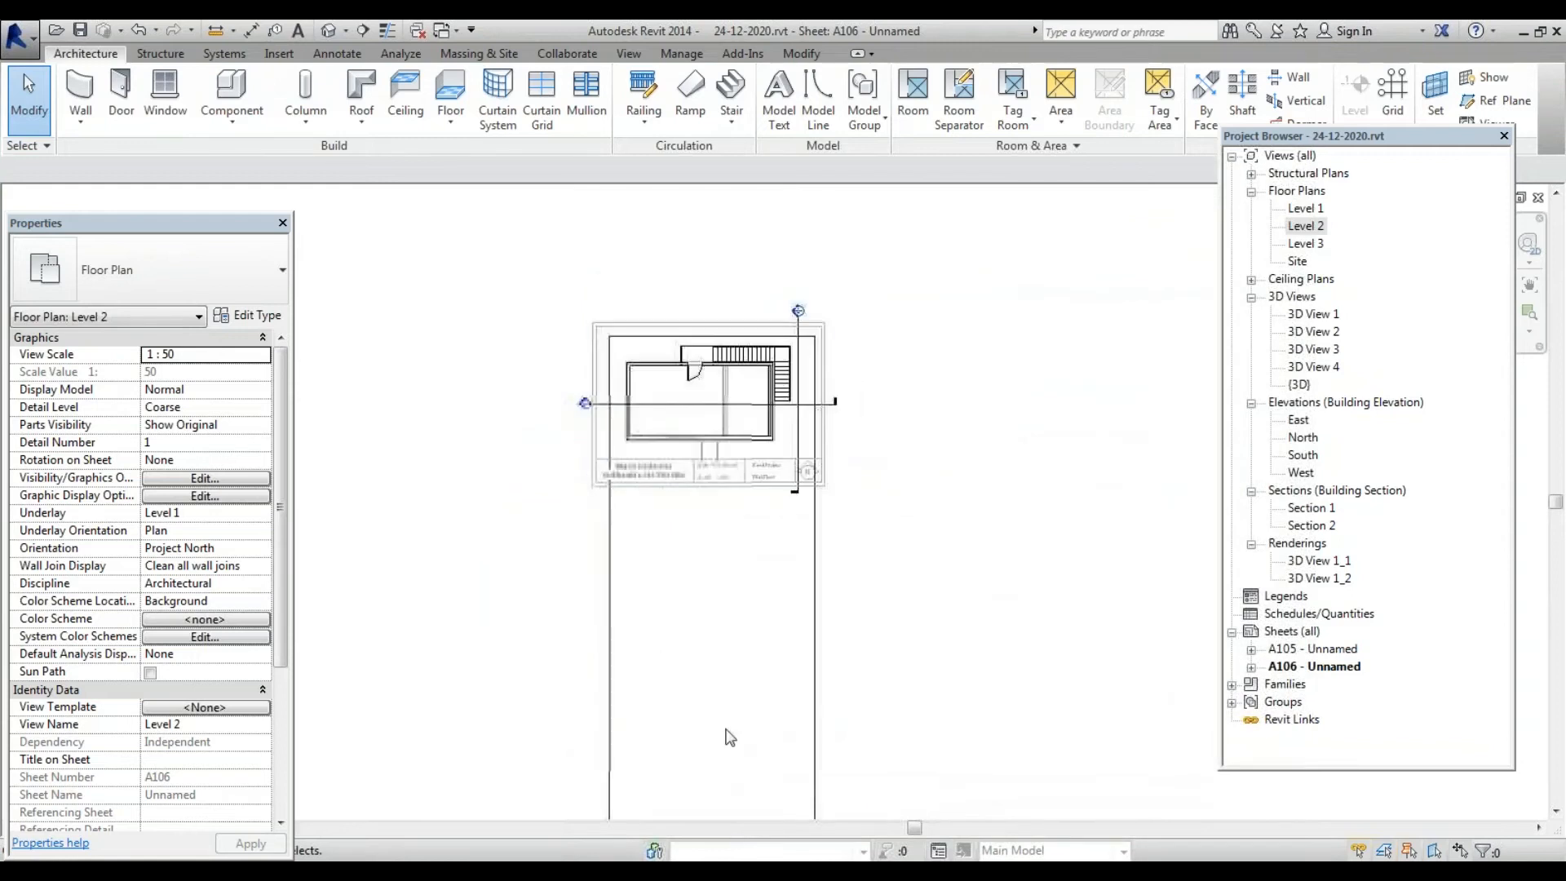
pyautogui.scroll(-3, 727, 473)
pyautogui.click(723, 746)
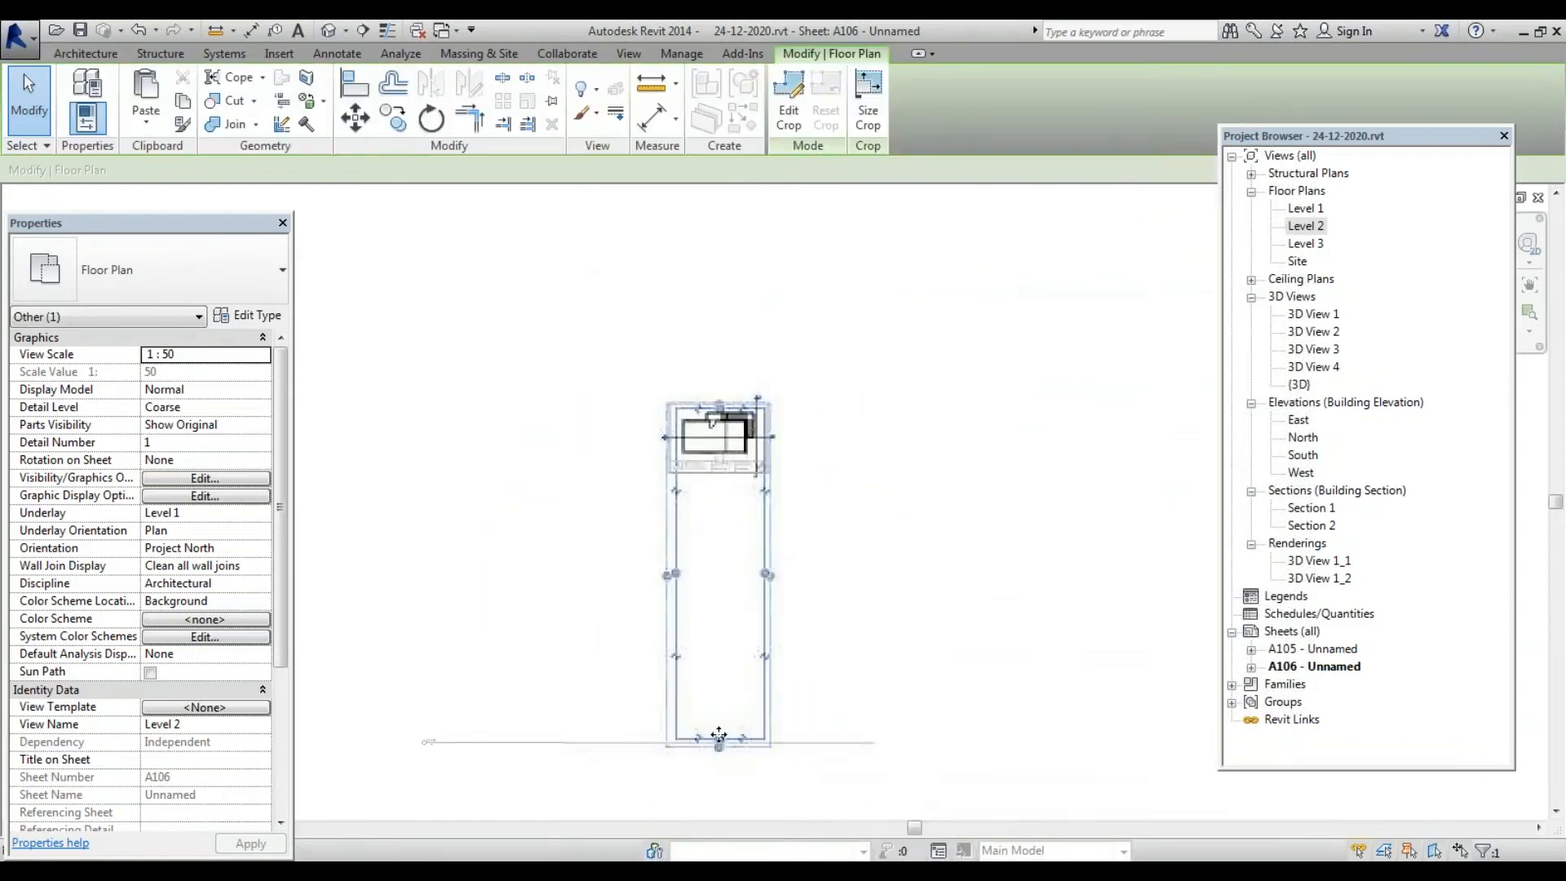
pyautogui.moveTo(718, 733); pyautogui.dragTo(718, 484)
pyautogui.scroll(4, 689, 465)
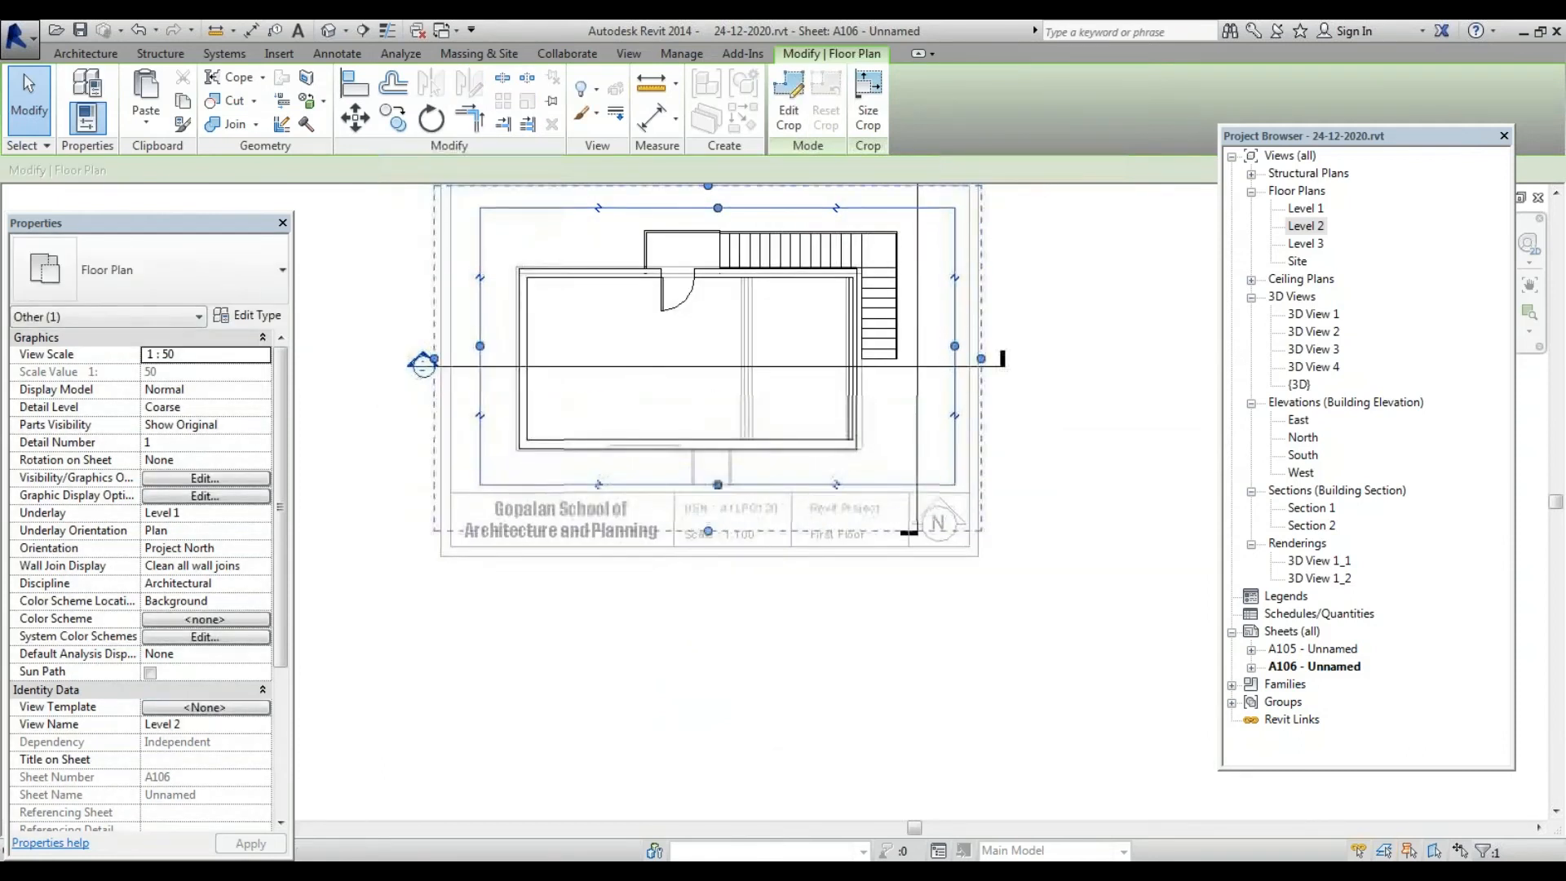
pyautogui.scroll(-1, 748, 470)
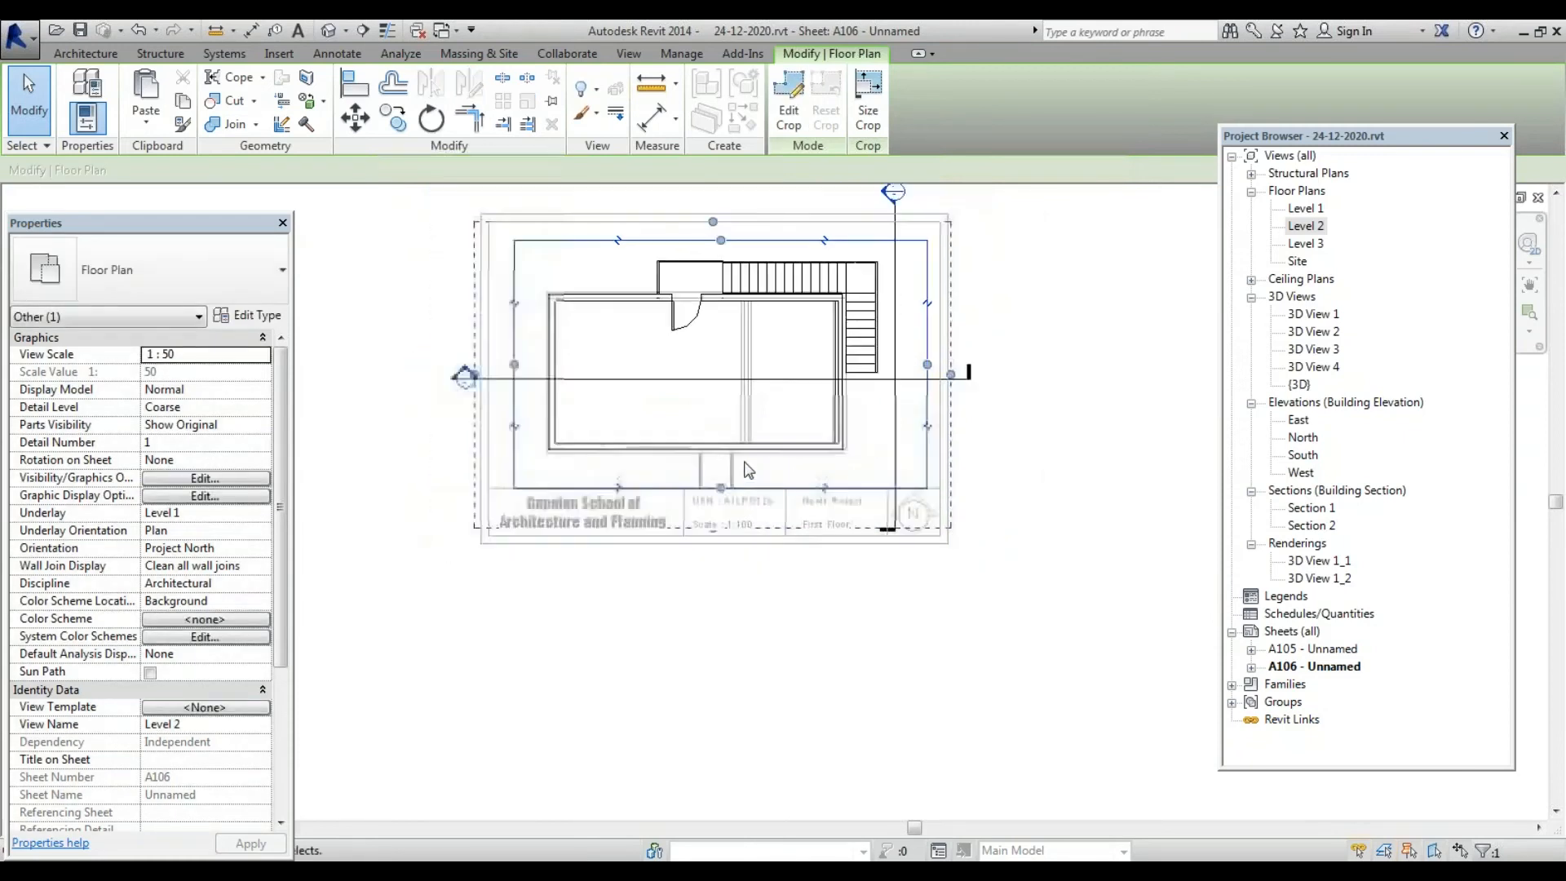
pyautogui.scroll(-2, 747, 471)
pyautogui.press('Escape')
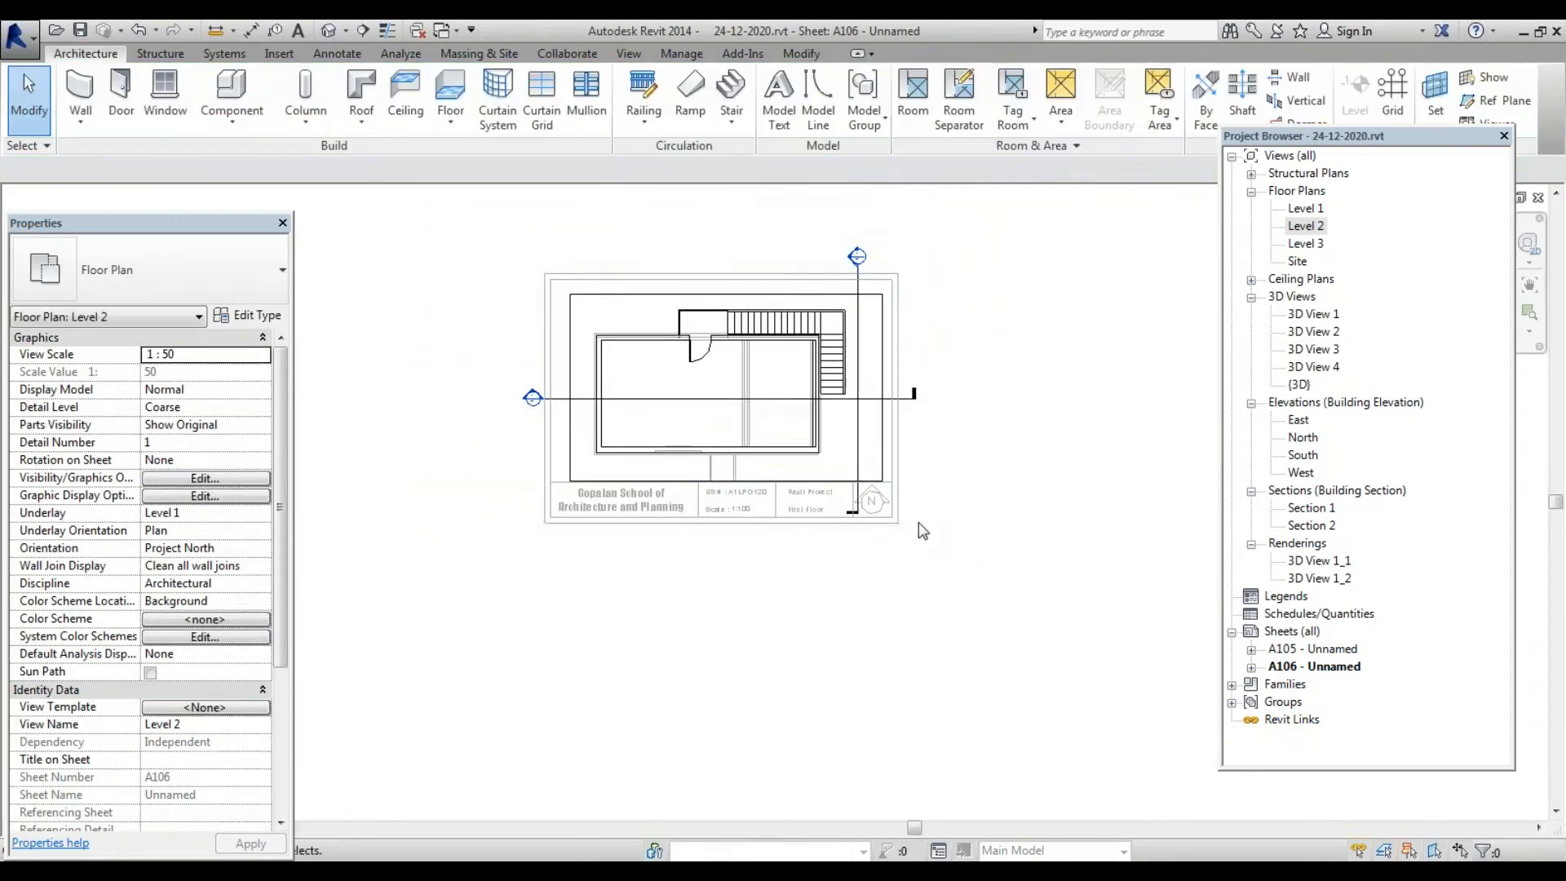
# Shorten Section 1 from both ends and reduce its view depth toward the plan
pyautogui.click(893, 398)
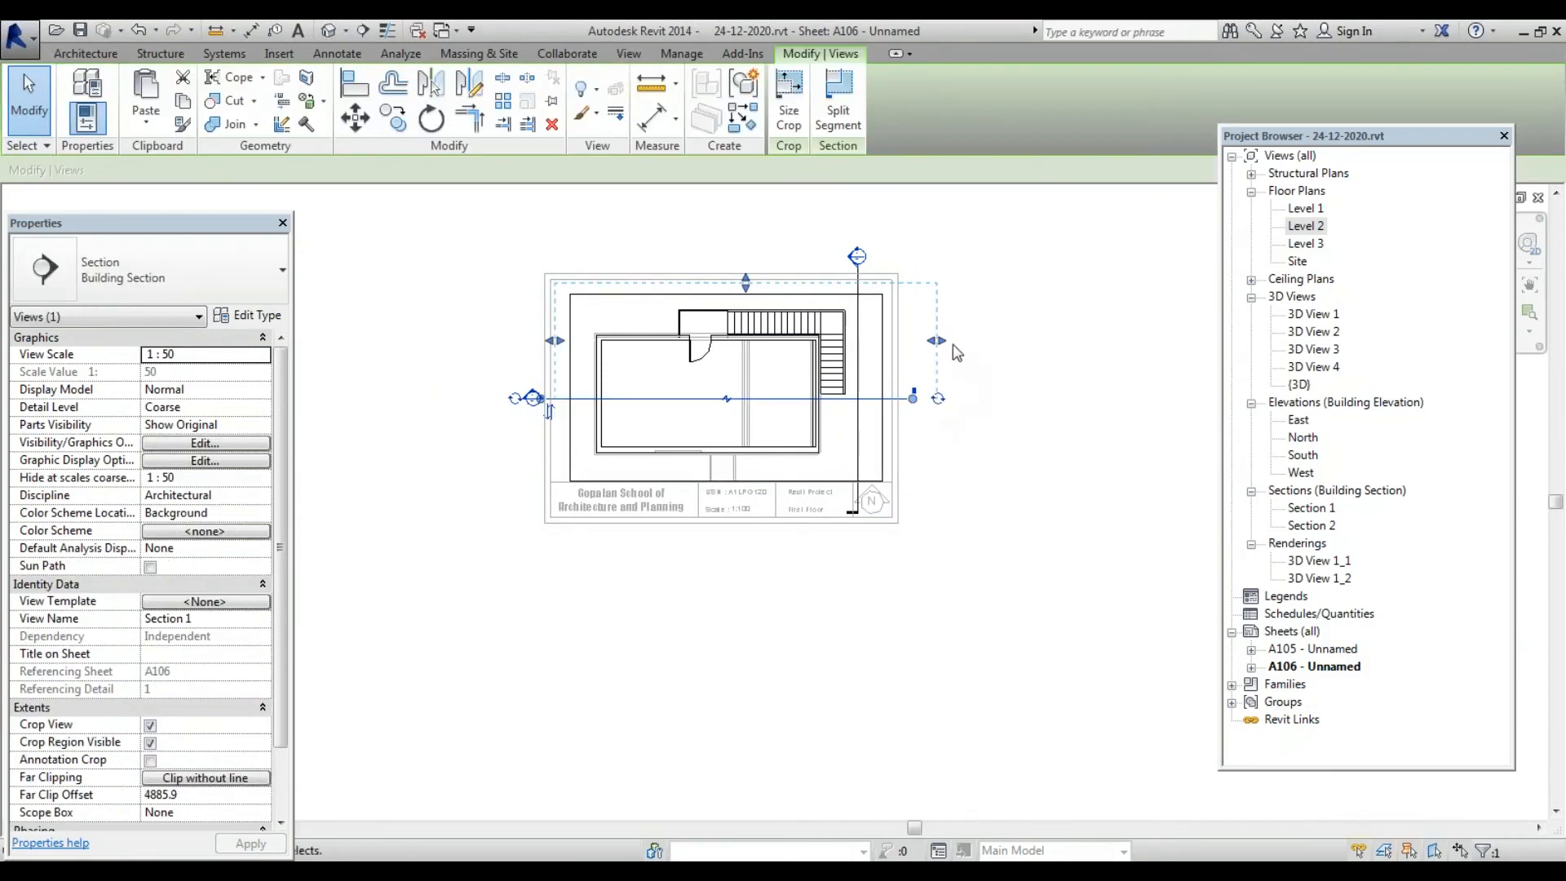
pyautogui.moveTo(941, 344); pyautogui.dragTo(871, 342)
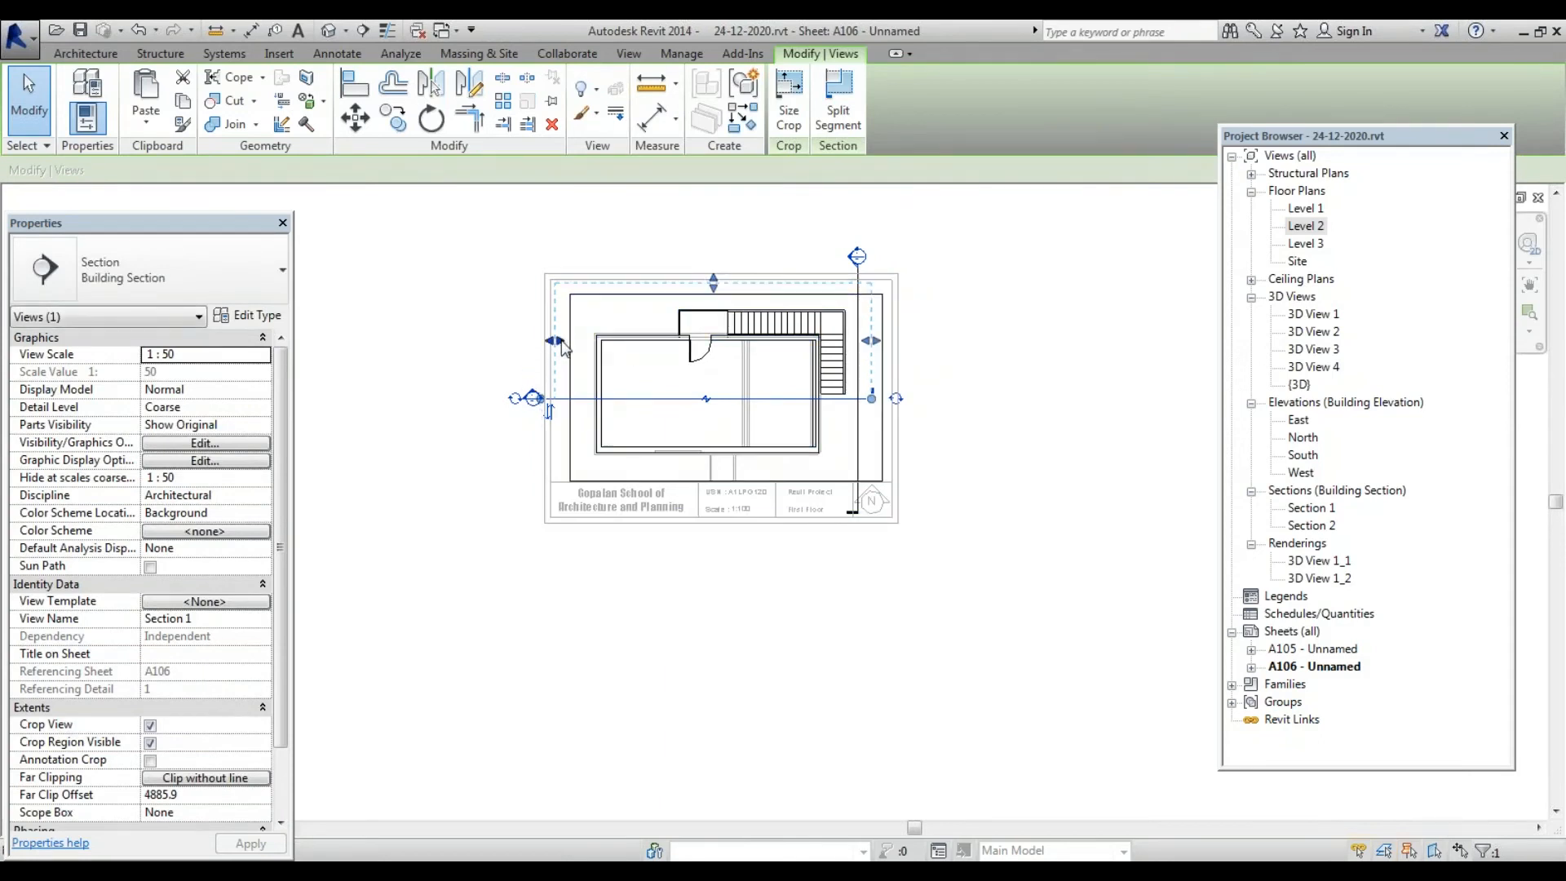
pyautogui.moveTo(562, 347)
pyautogui.mouseDown()
pyautogui.moveTo(602, 349)
pyautogui.moveTo(590, 355)
pyautogui.mouseUp()
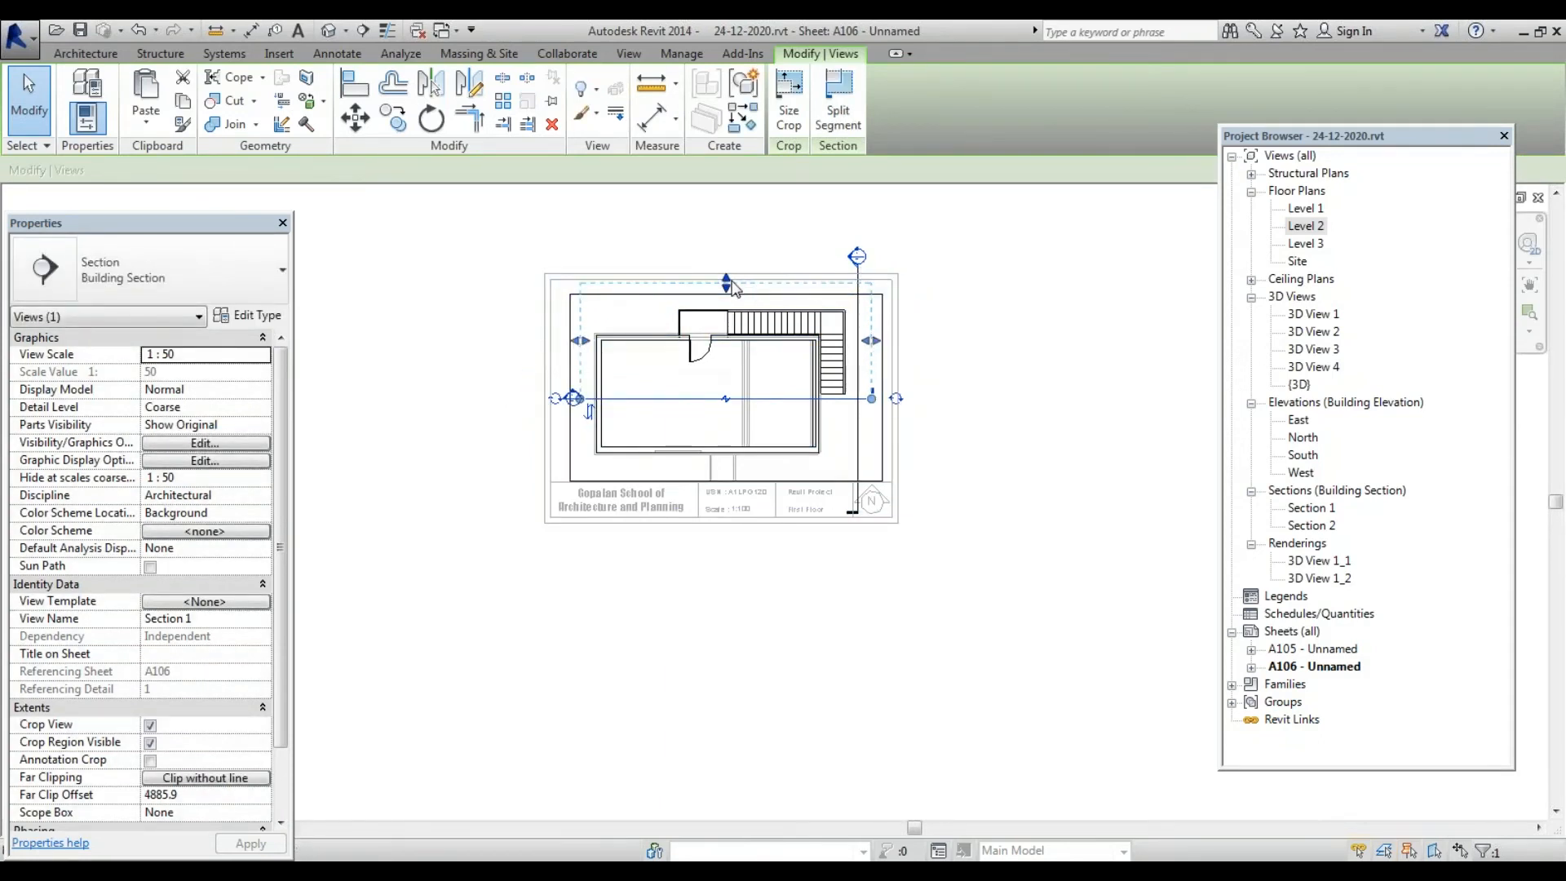
pyautogui.moveTo(729, 284); pyautogui.dragTo(726, 302)
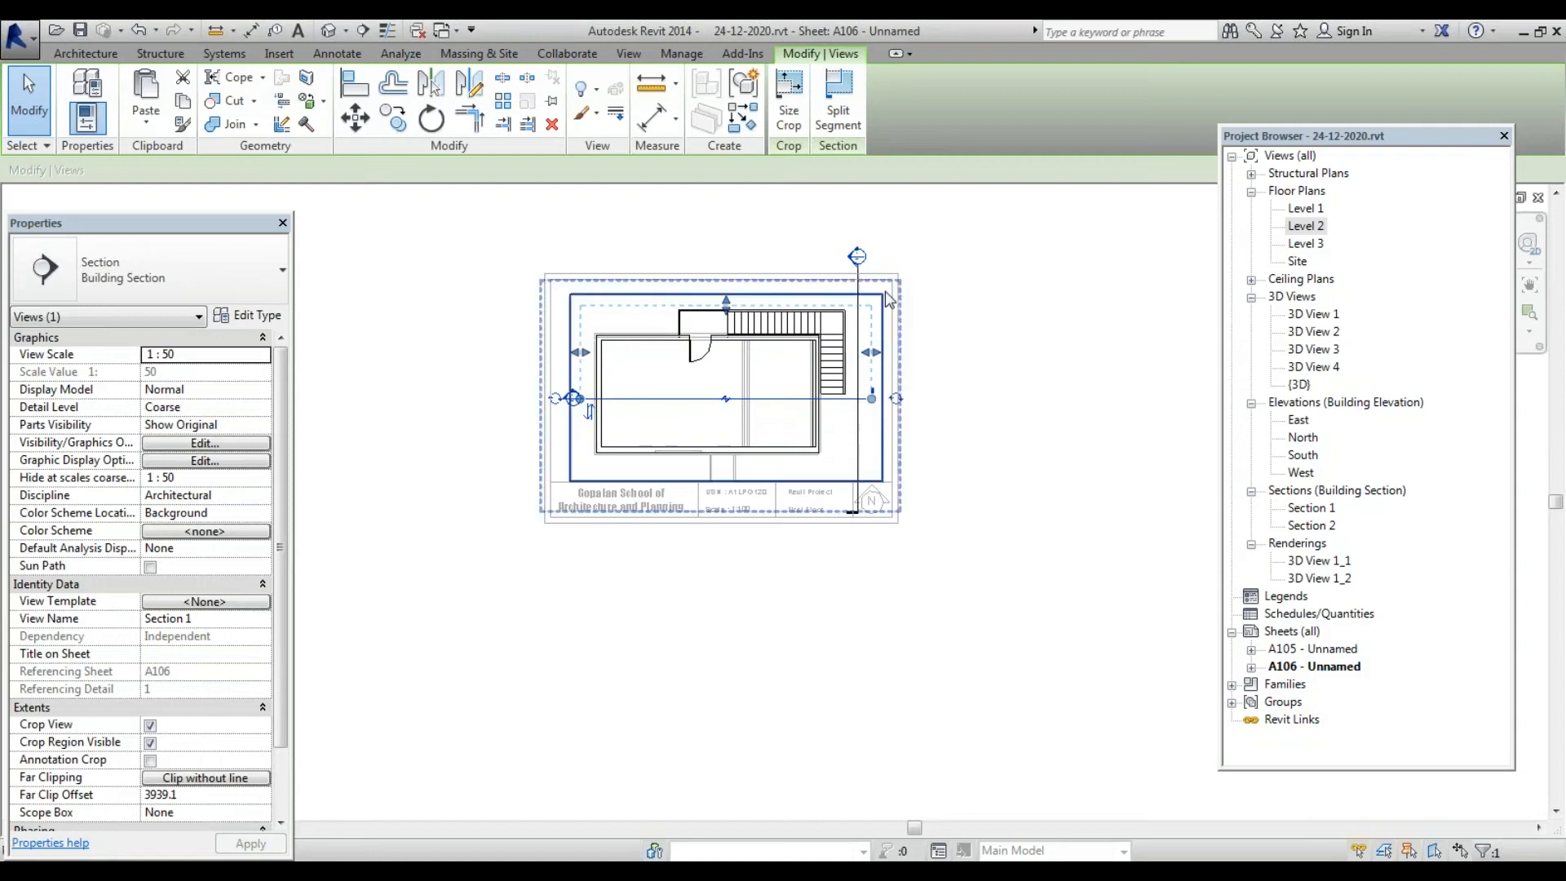
# Pull Section 2's top and bottom extents in so it stays within the plan
pyautogui.click(857, 287)
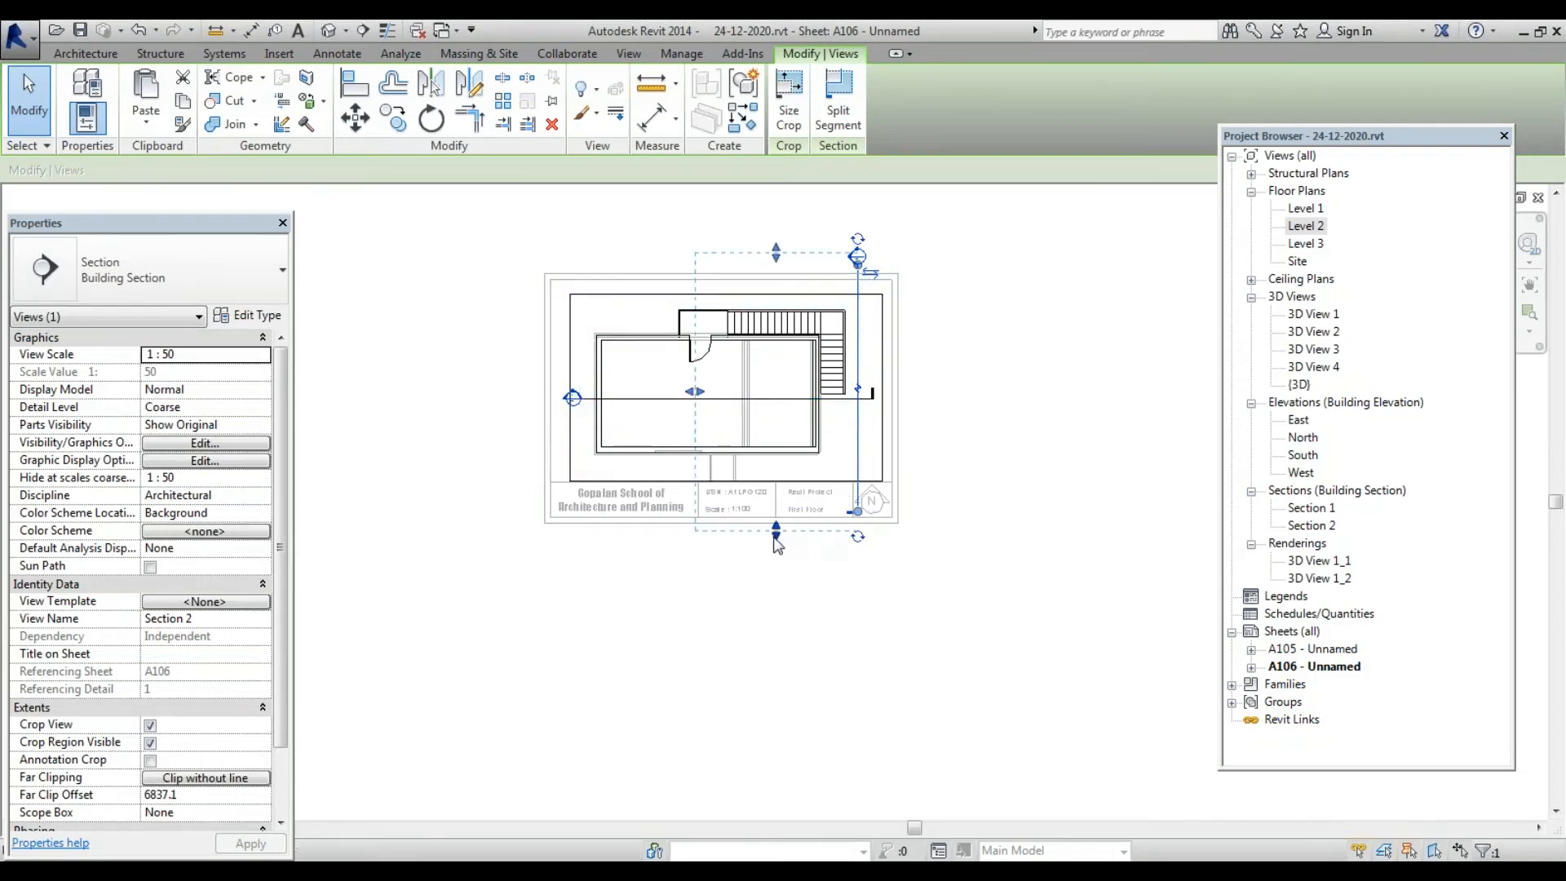
pyautogui.moveTo(775, 540); pyautogui.dragTo(779, 485)
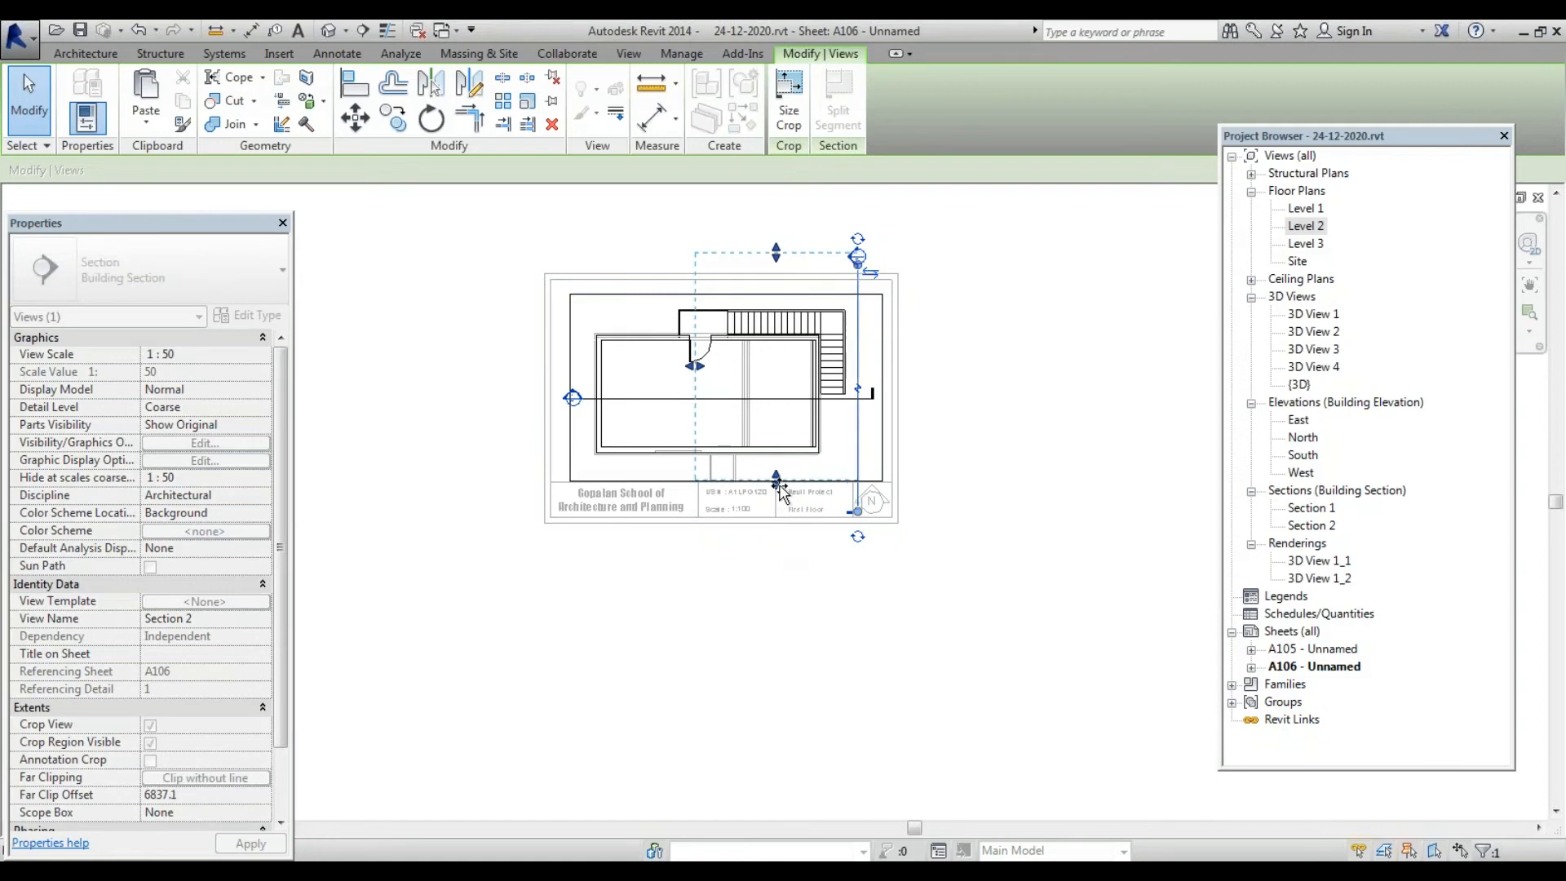
pyautogui.moveTo(777, 259); pyautogui.dragTo(777, 322)
pyautogui.scroll(4, 964, 321)
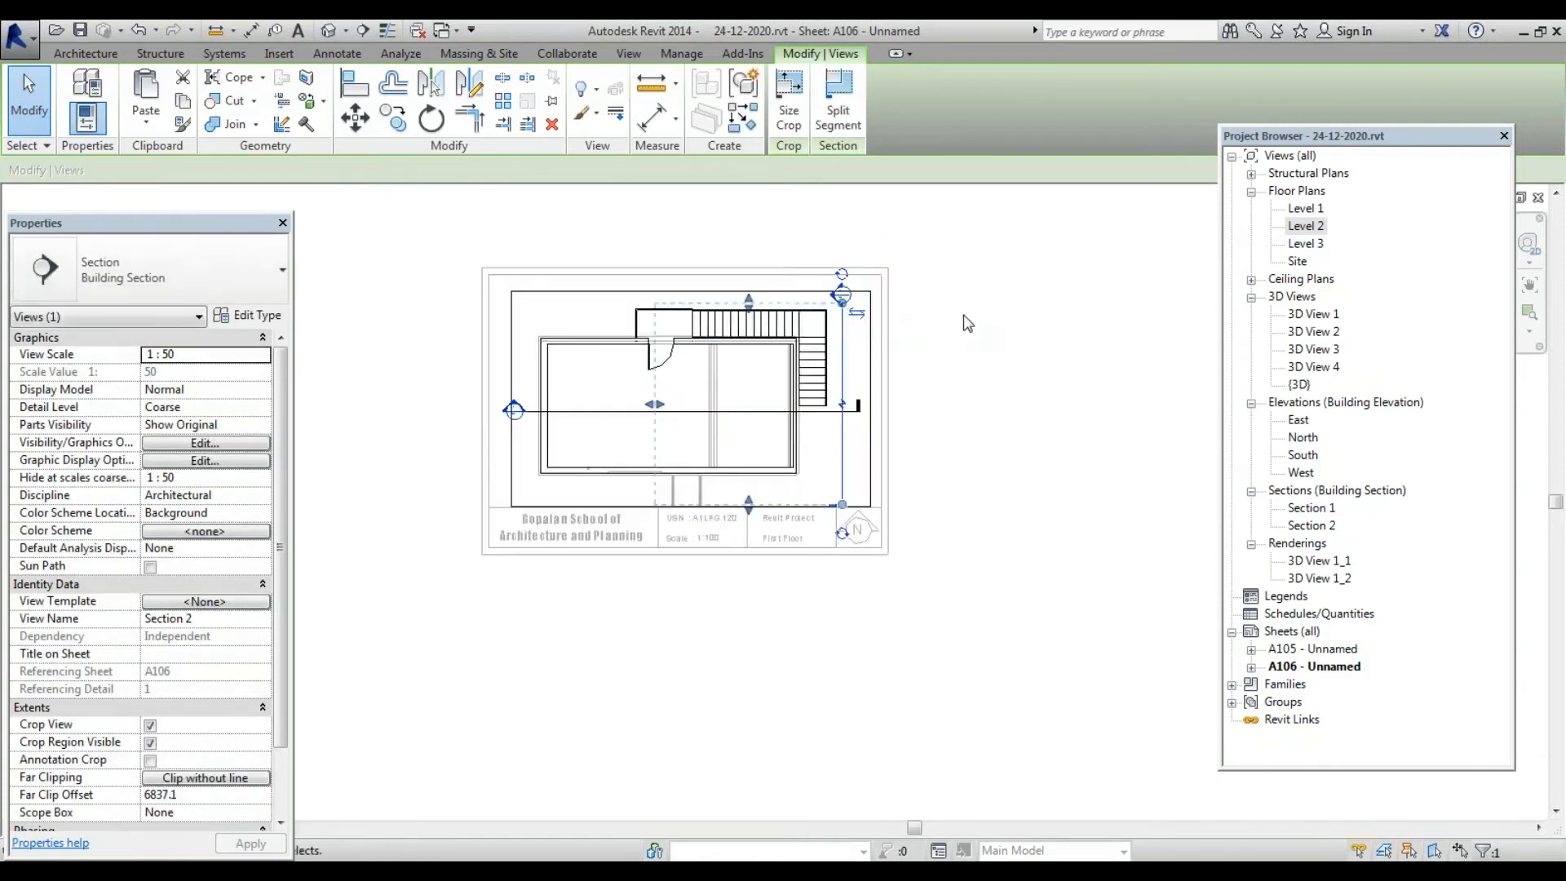
pyautogui.scroll(-3, 1062, 327)
pyautogui.click(682, 267)
pyautogui.scroll(2, 681, 265)
pyautogui.scroll(1, 683, 272)
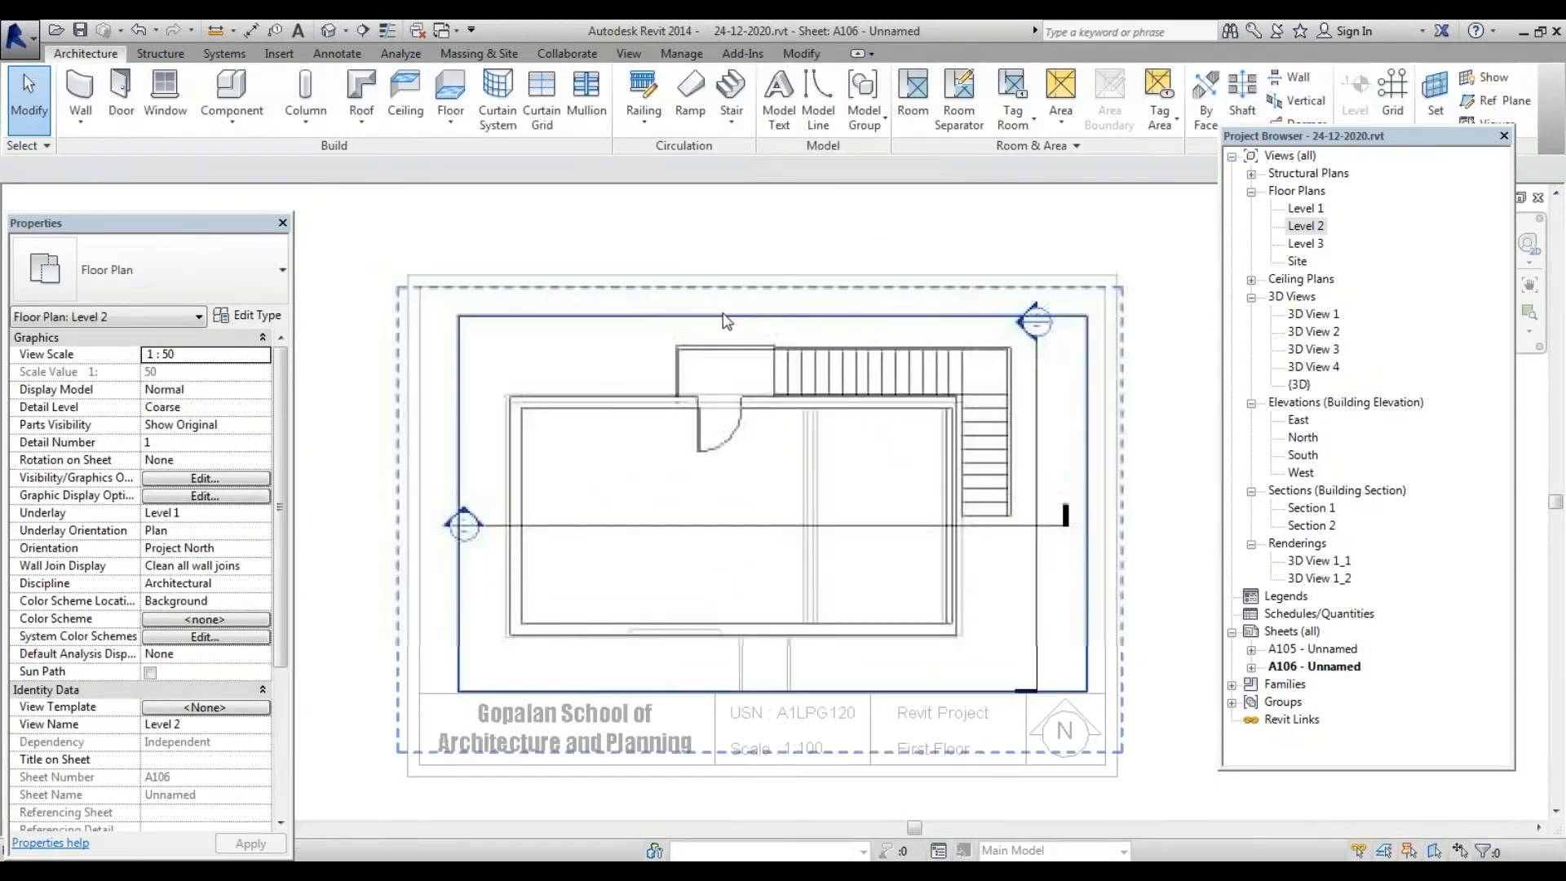
pyautogui.click(728, 316)
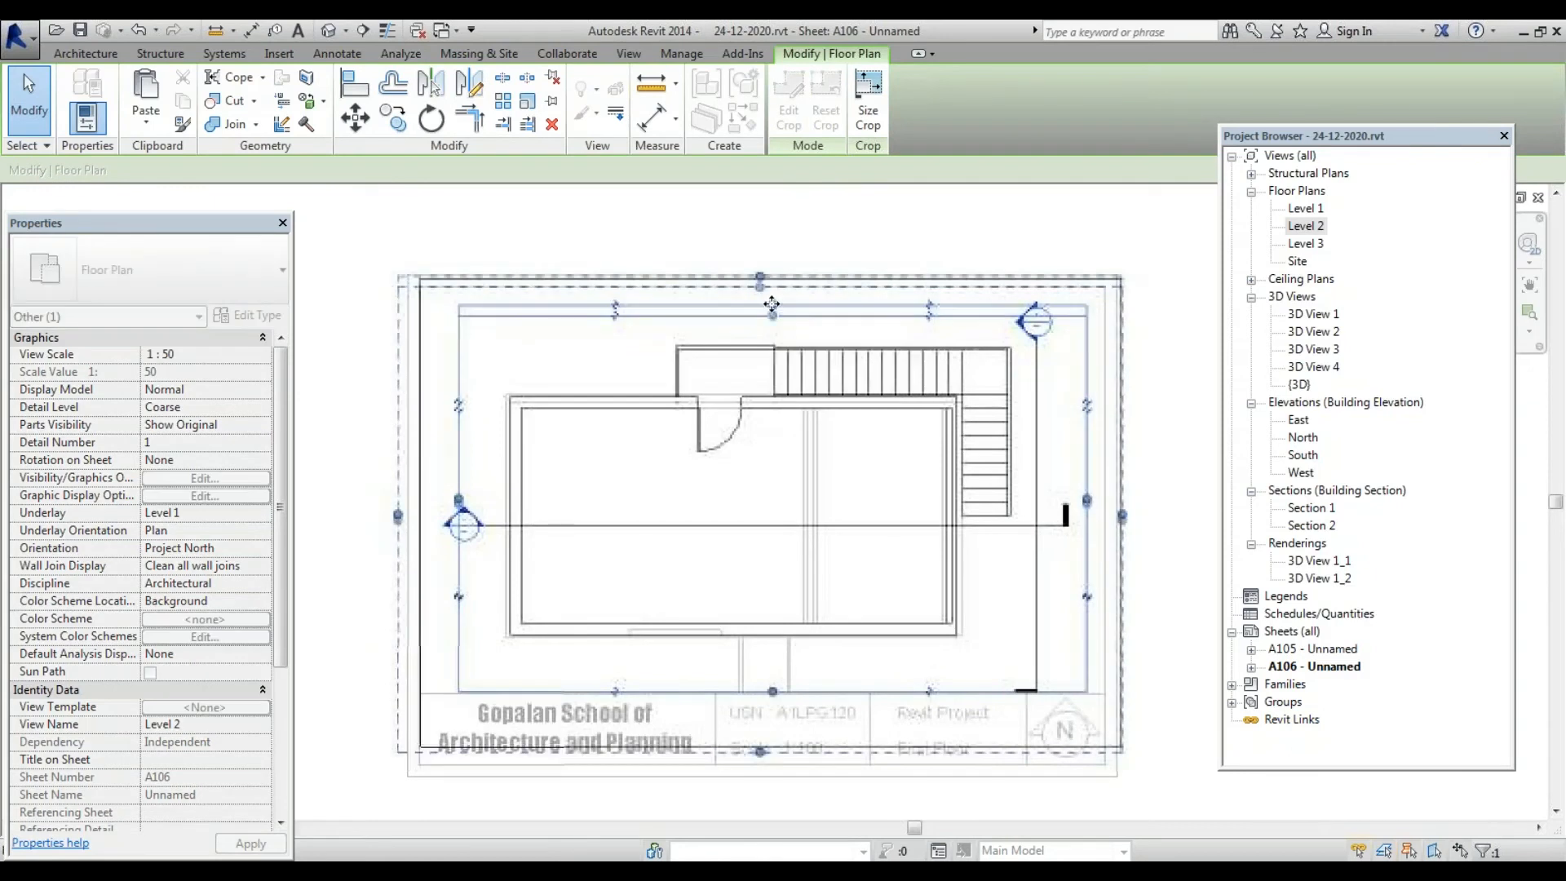
pyautogui.click(967, 219)
pyautogui.scroll(-3, 599, 279)
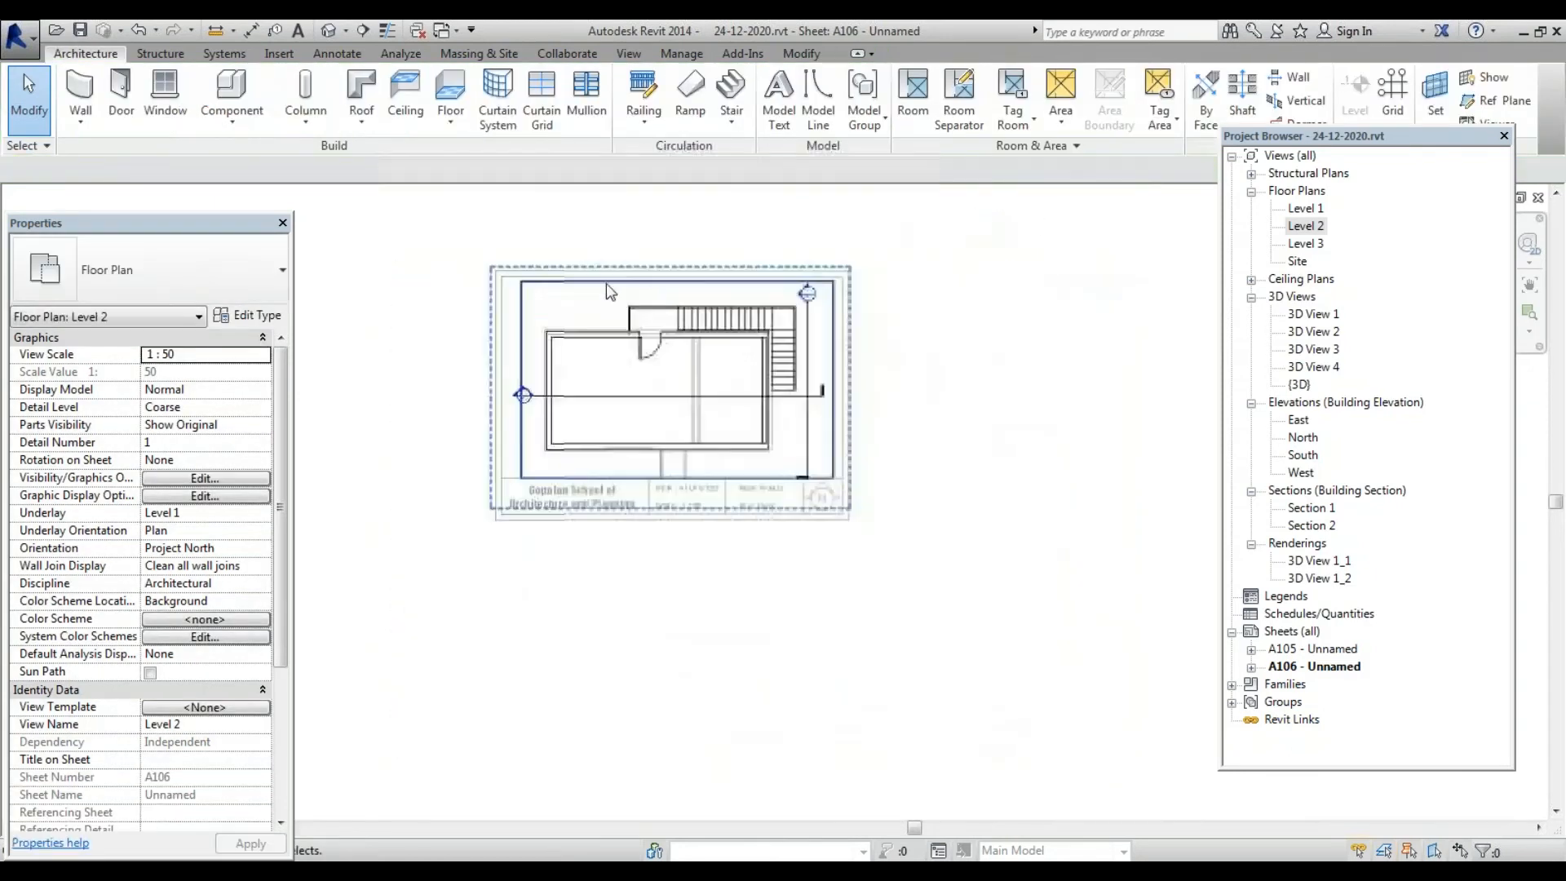
pyautogui.click(1297, 670)
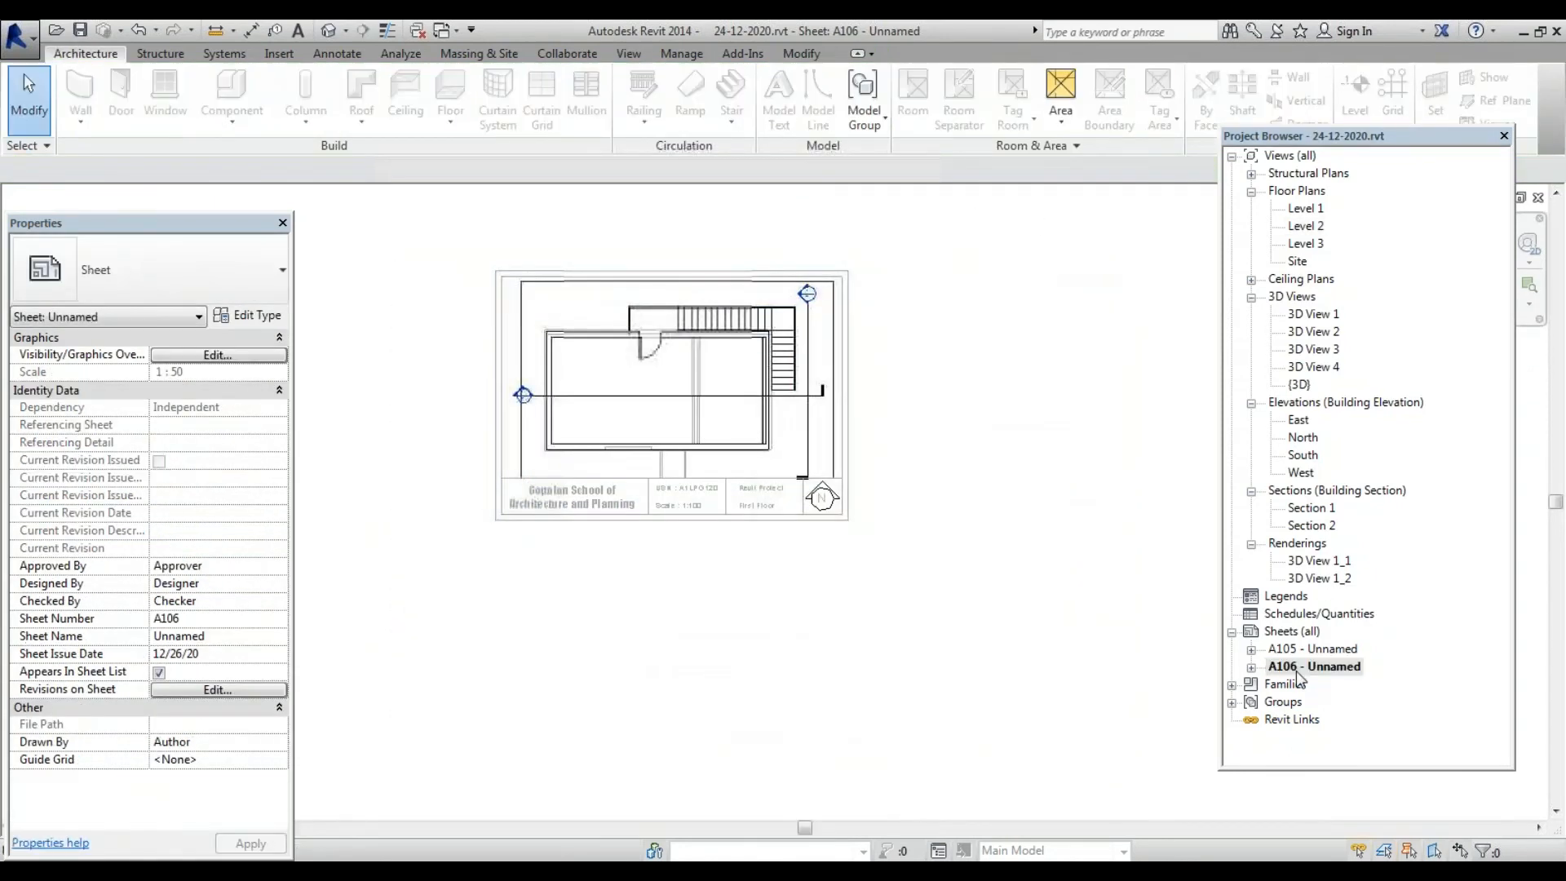
pyautogui.click(1252, 668)
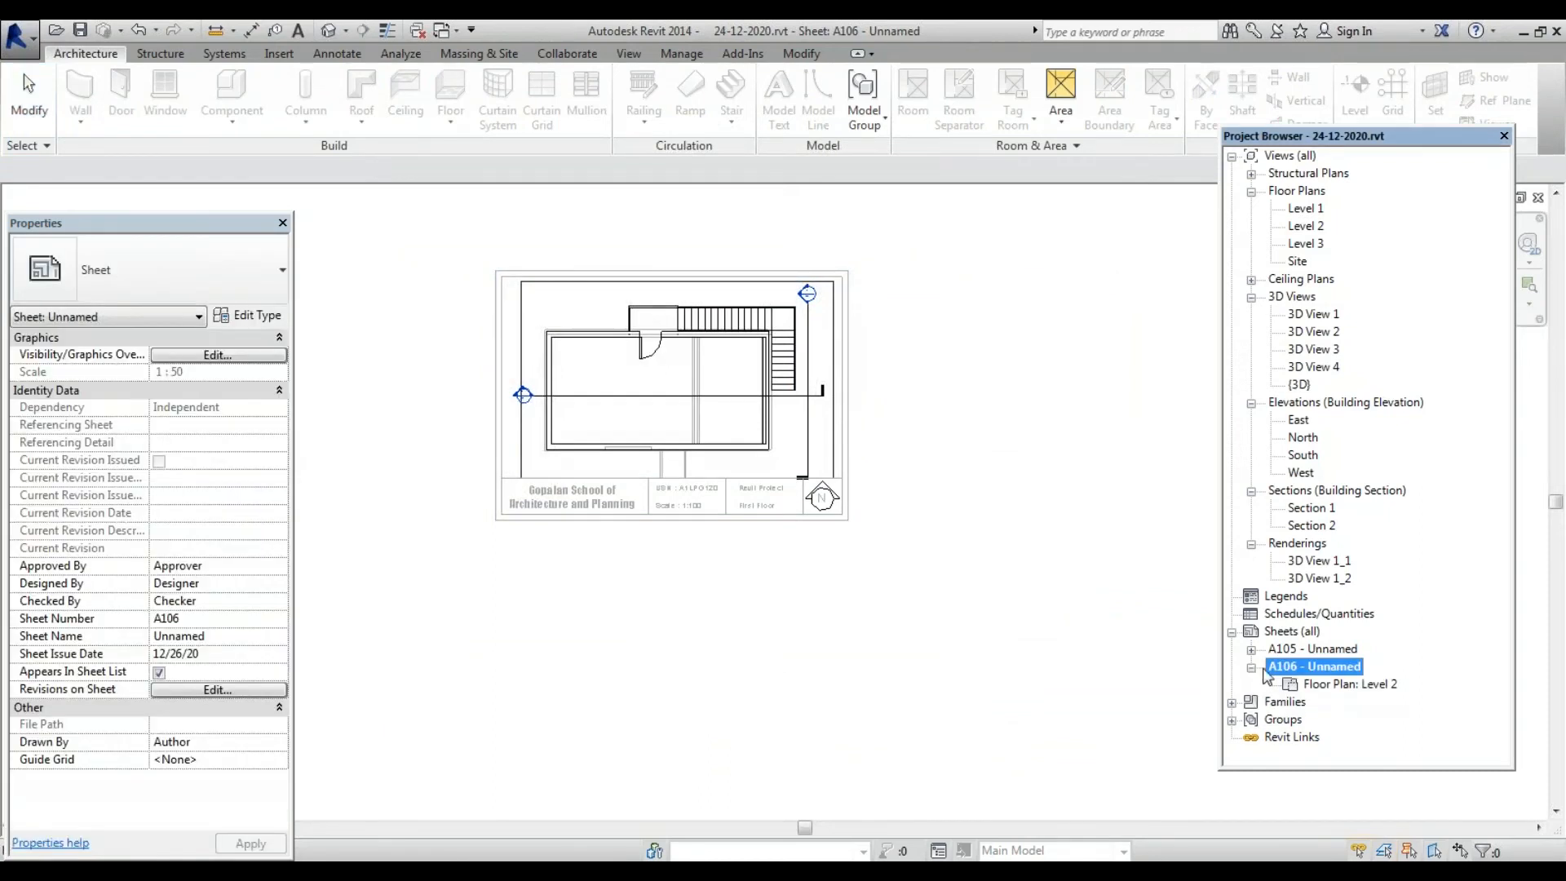
pyautogui.scroll(5, 768, 502)
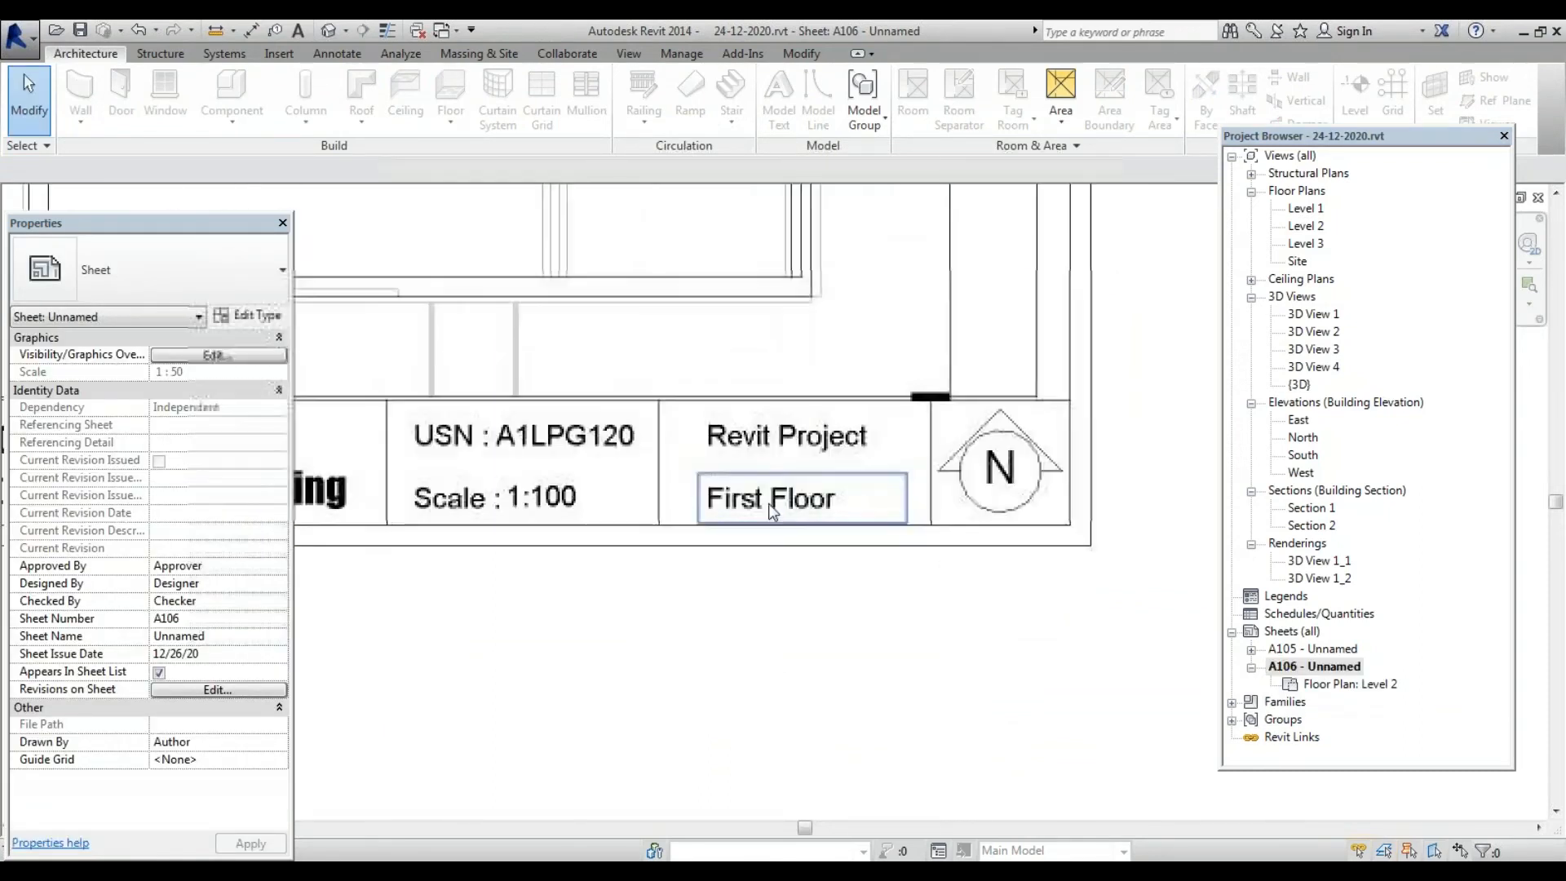
pyautogui.scroll(-2, 766, 521)
pyautogui.scroll(-3, 767, 523)
pyautogui.scroll(1, 771, 524)
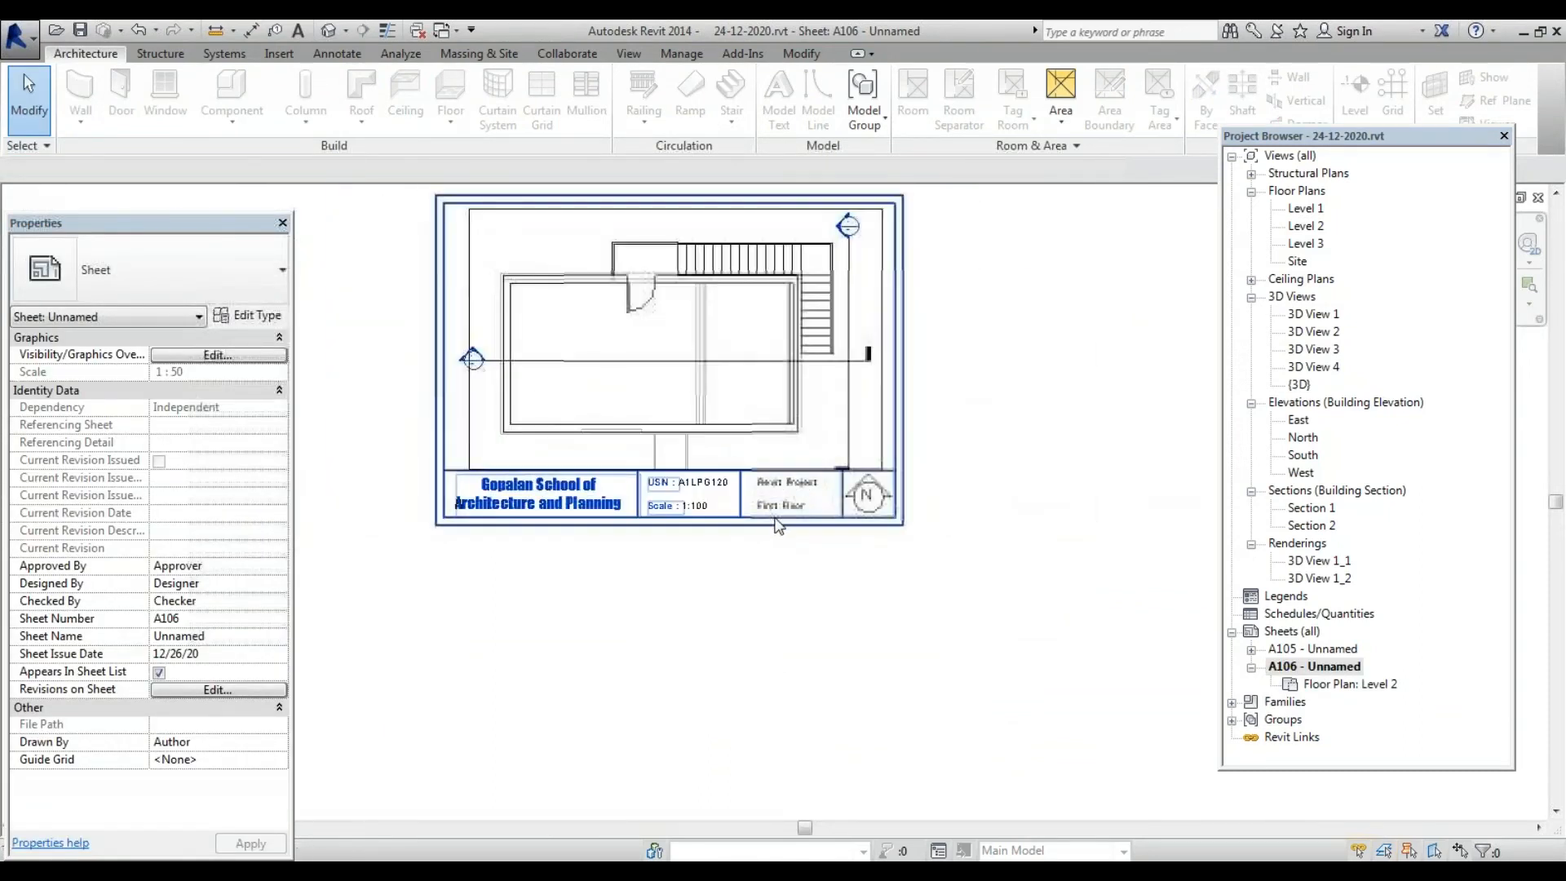
pyautogui.scroll(-2, 779, 526)
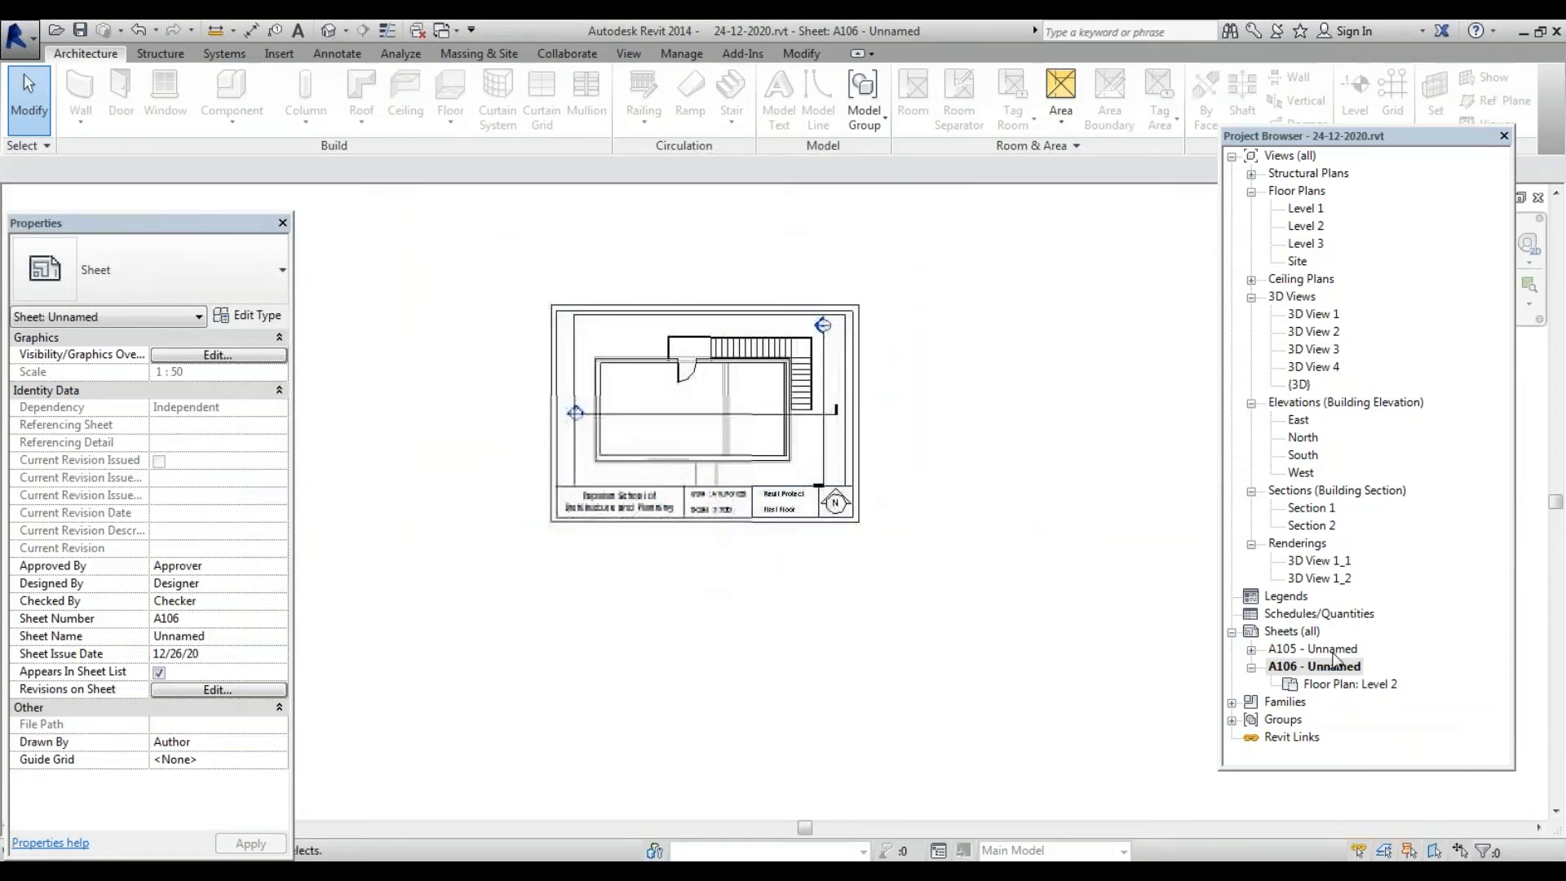
pyautogui.click(1252, 667)
pyautogui.rightClick(1318, 667)
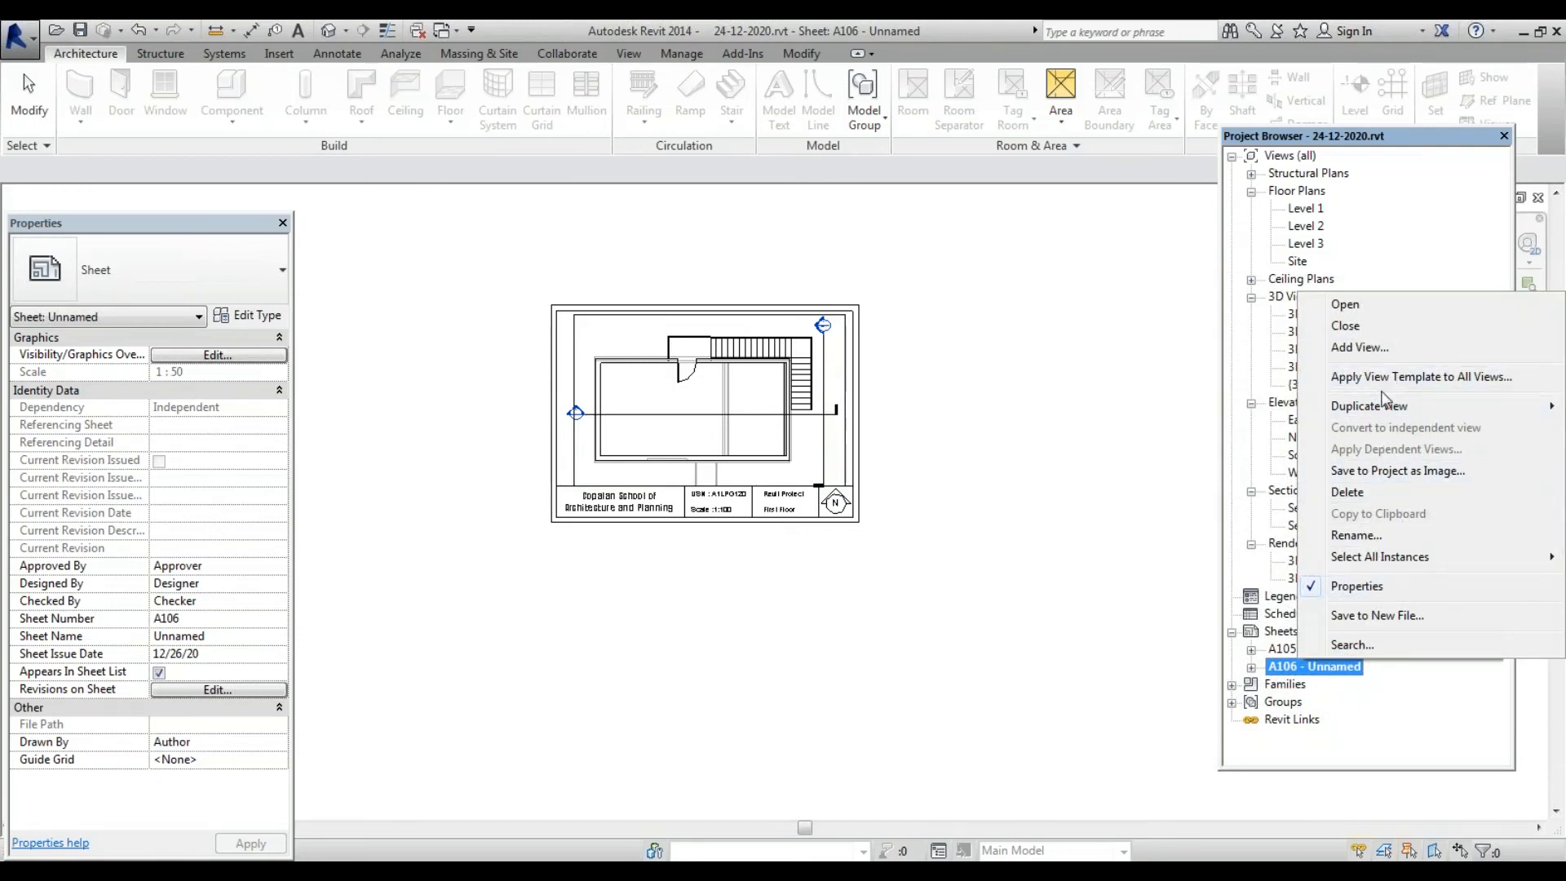
# Save the project and create new sheet A107 using the A3 metric title block
pyautogui.click(1266, 633)
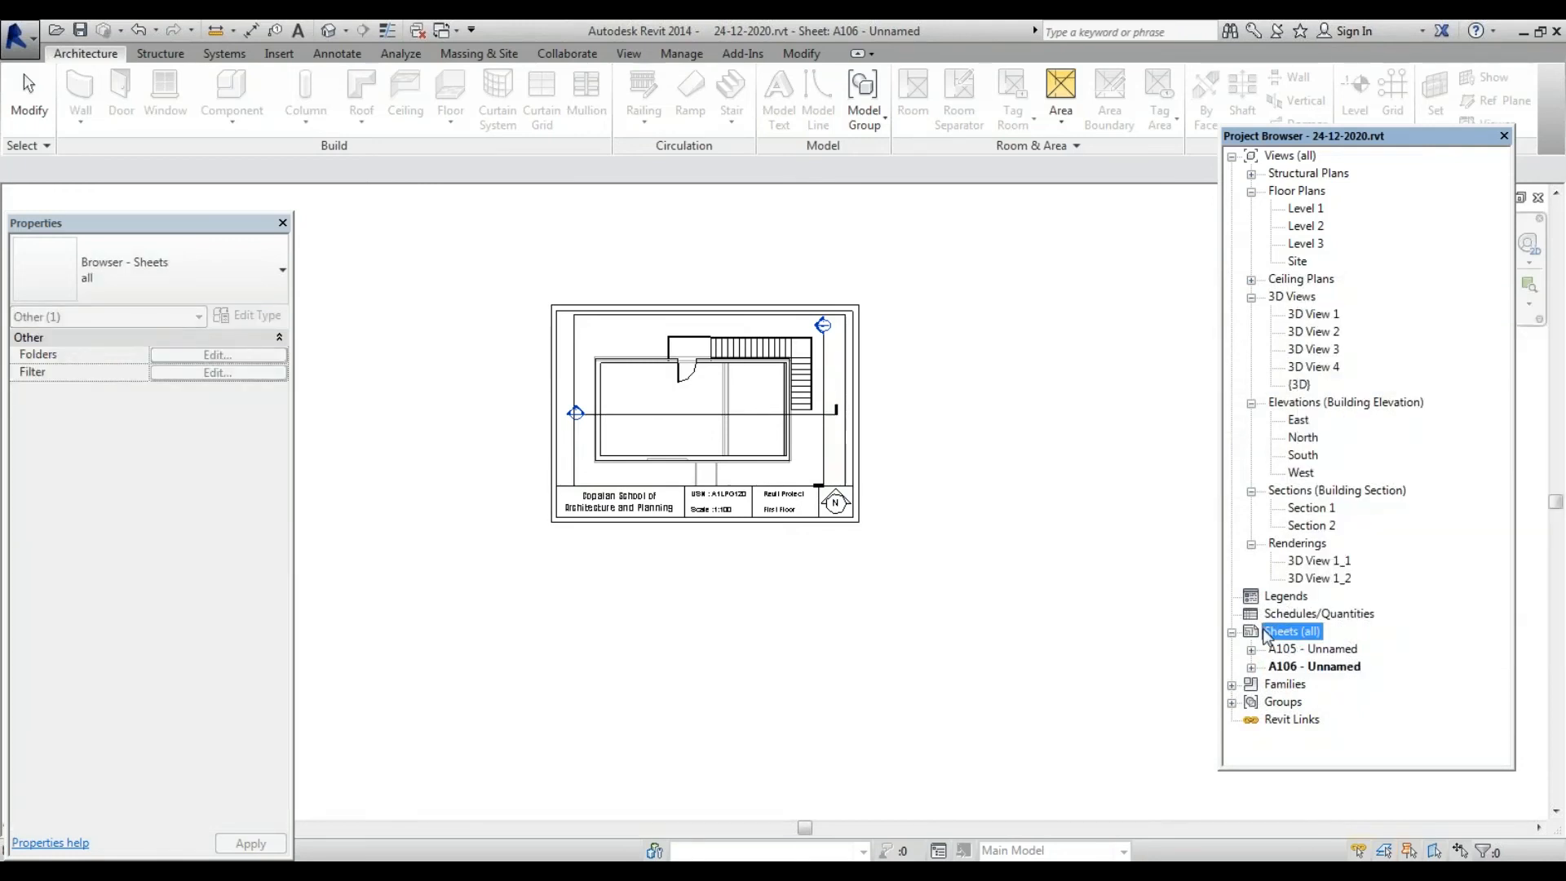
pyautogui.rightClick(1282, 636)
pyautogui.click(1311, 644)
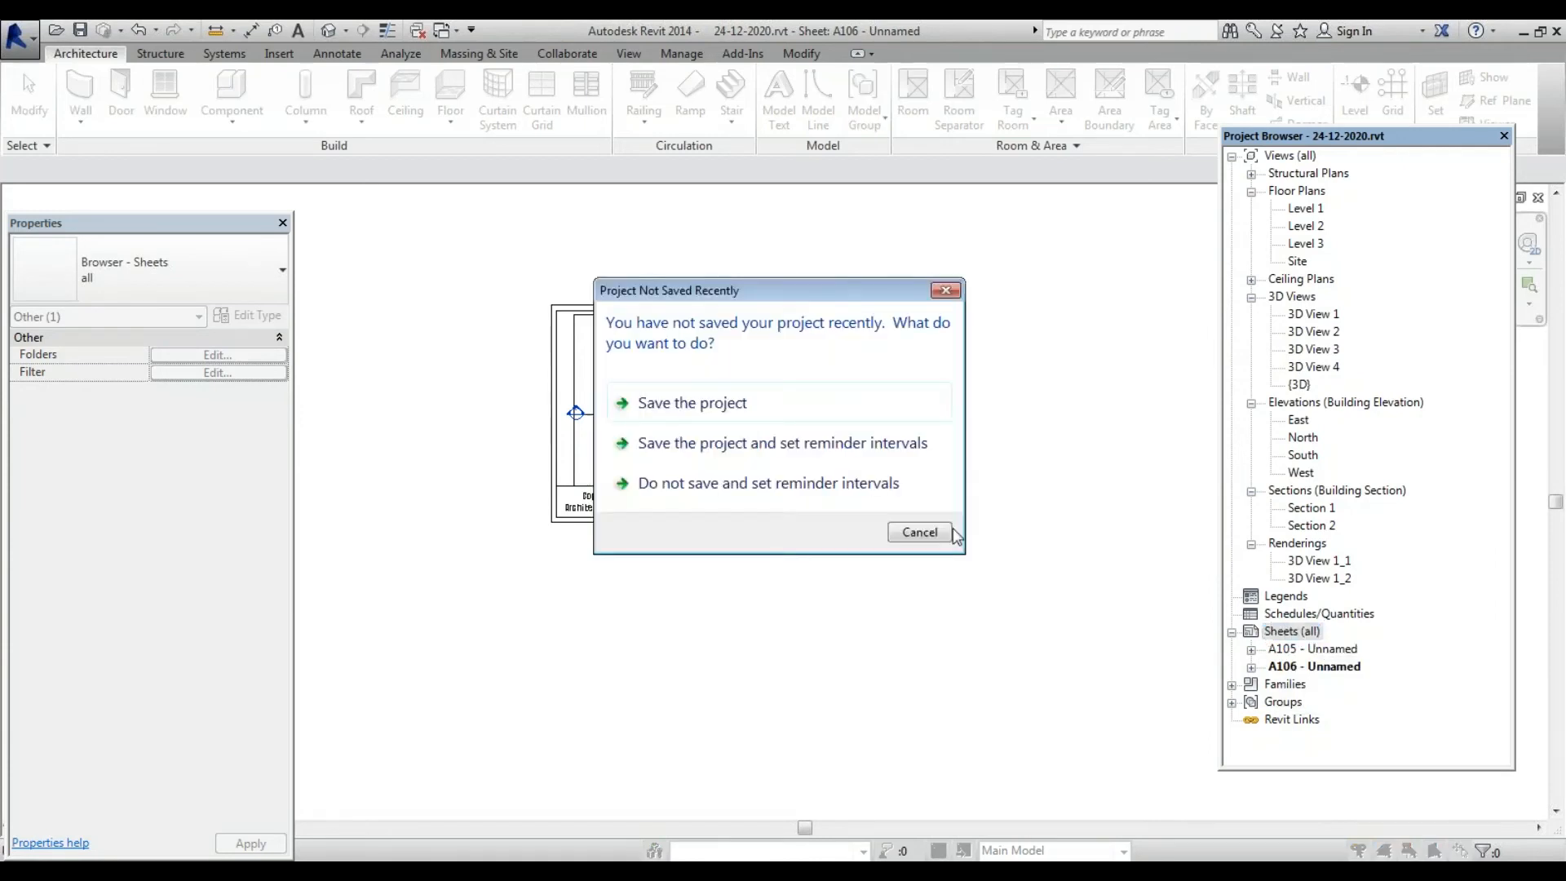
pyautogui.click(667, 406)
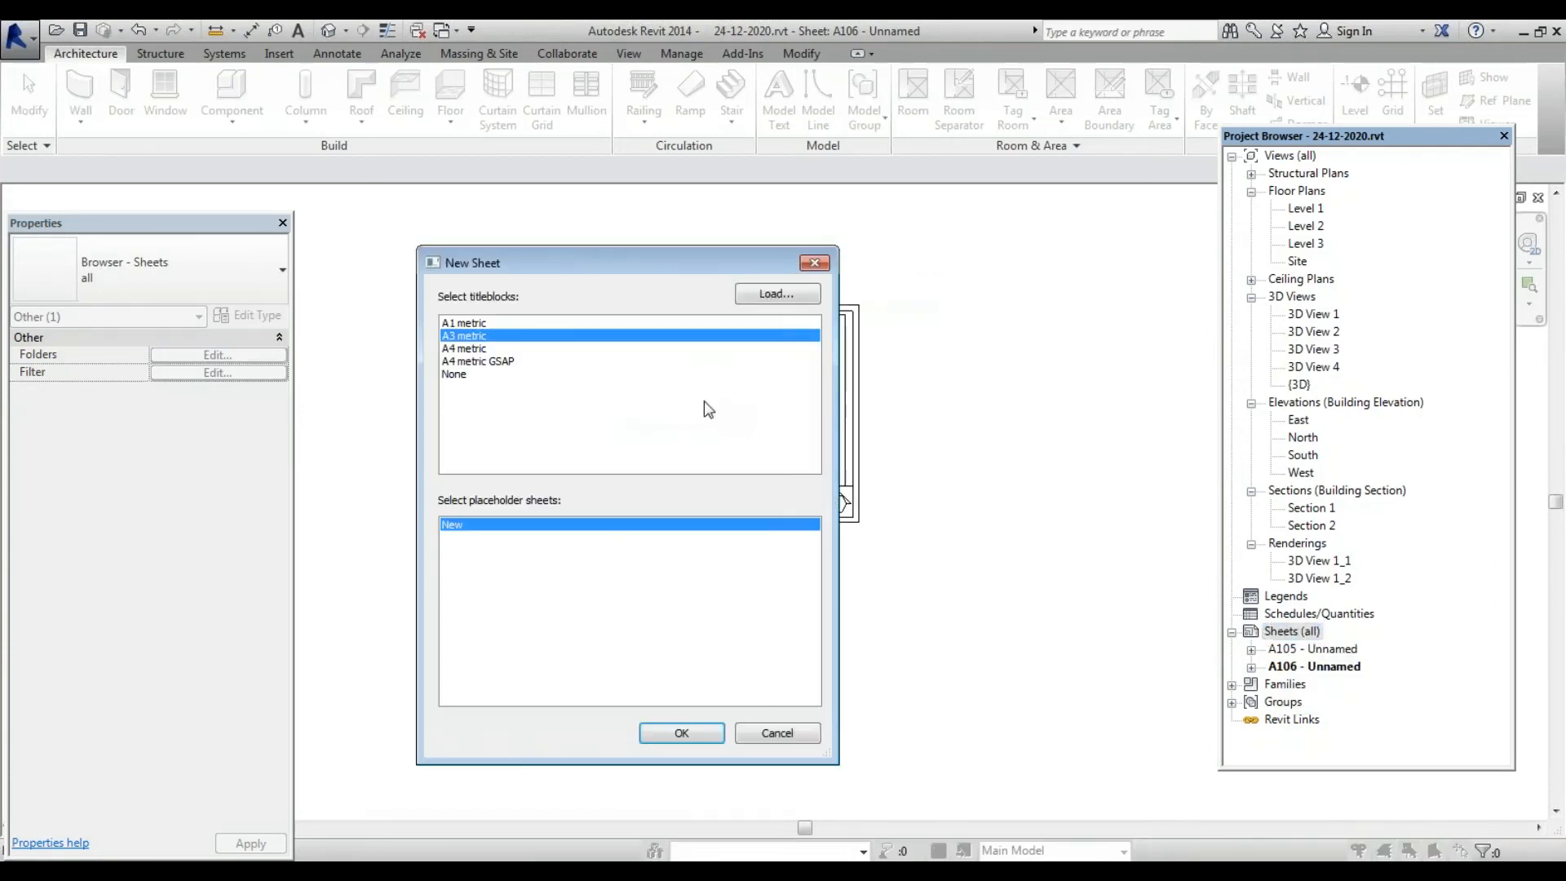
pyautogui.press('Return')
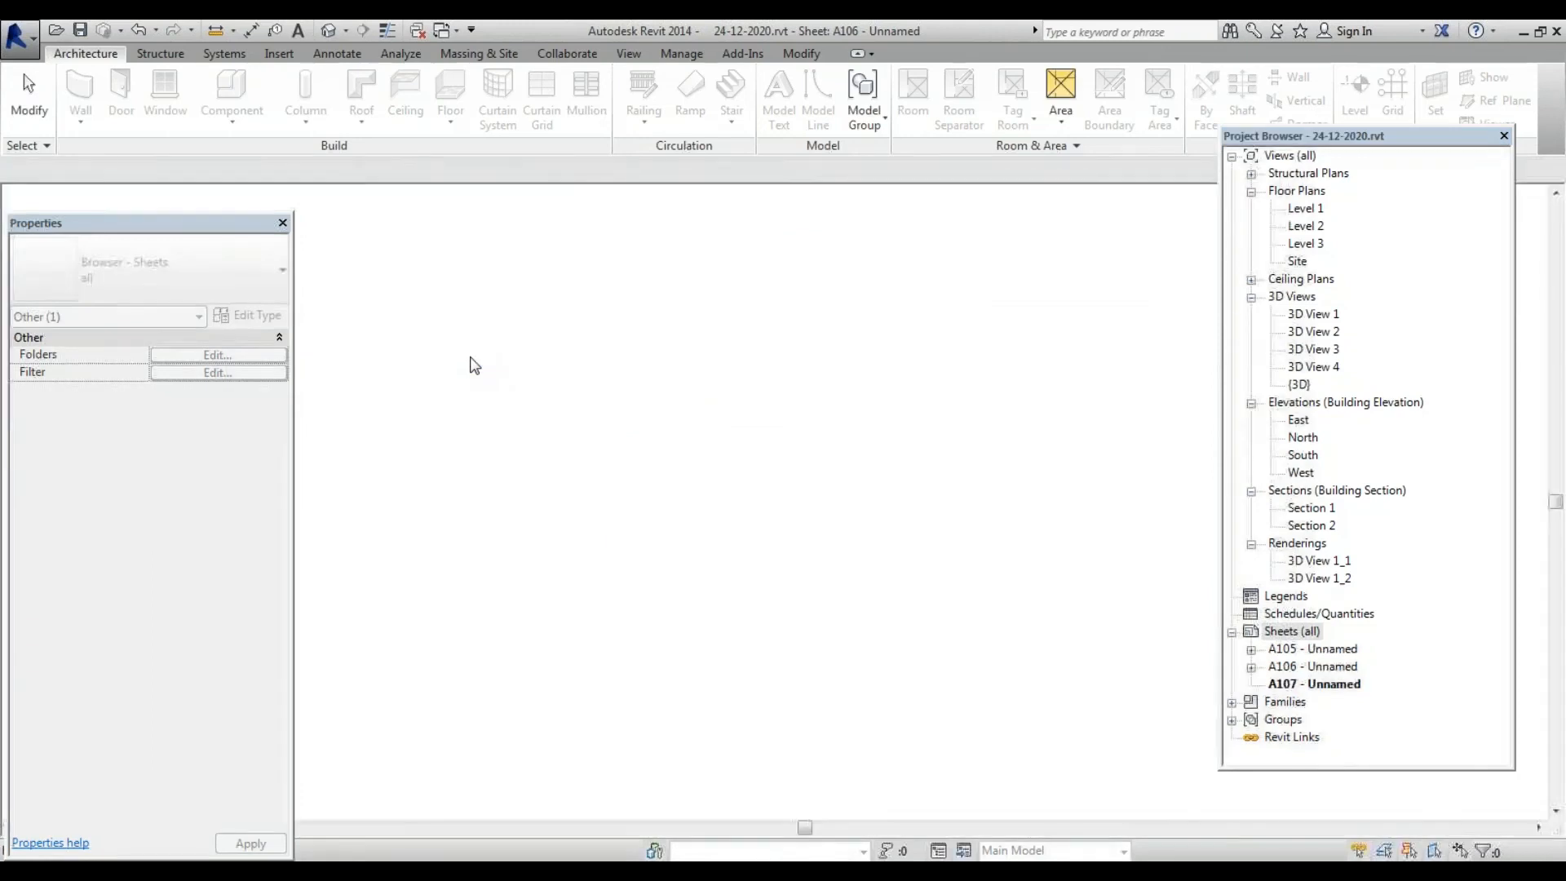
pyautogui.scroll(-4, 588, 409)
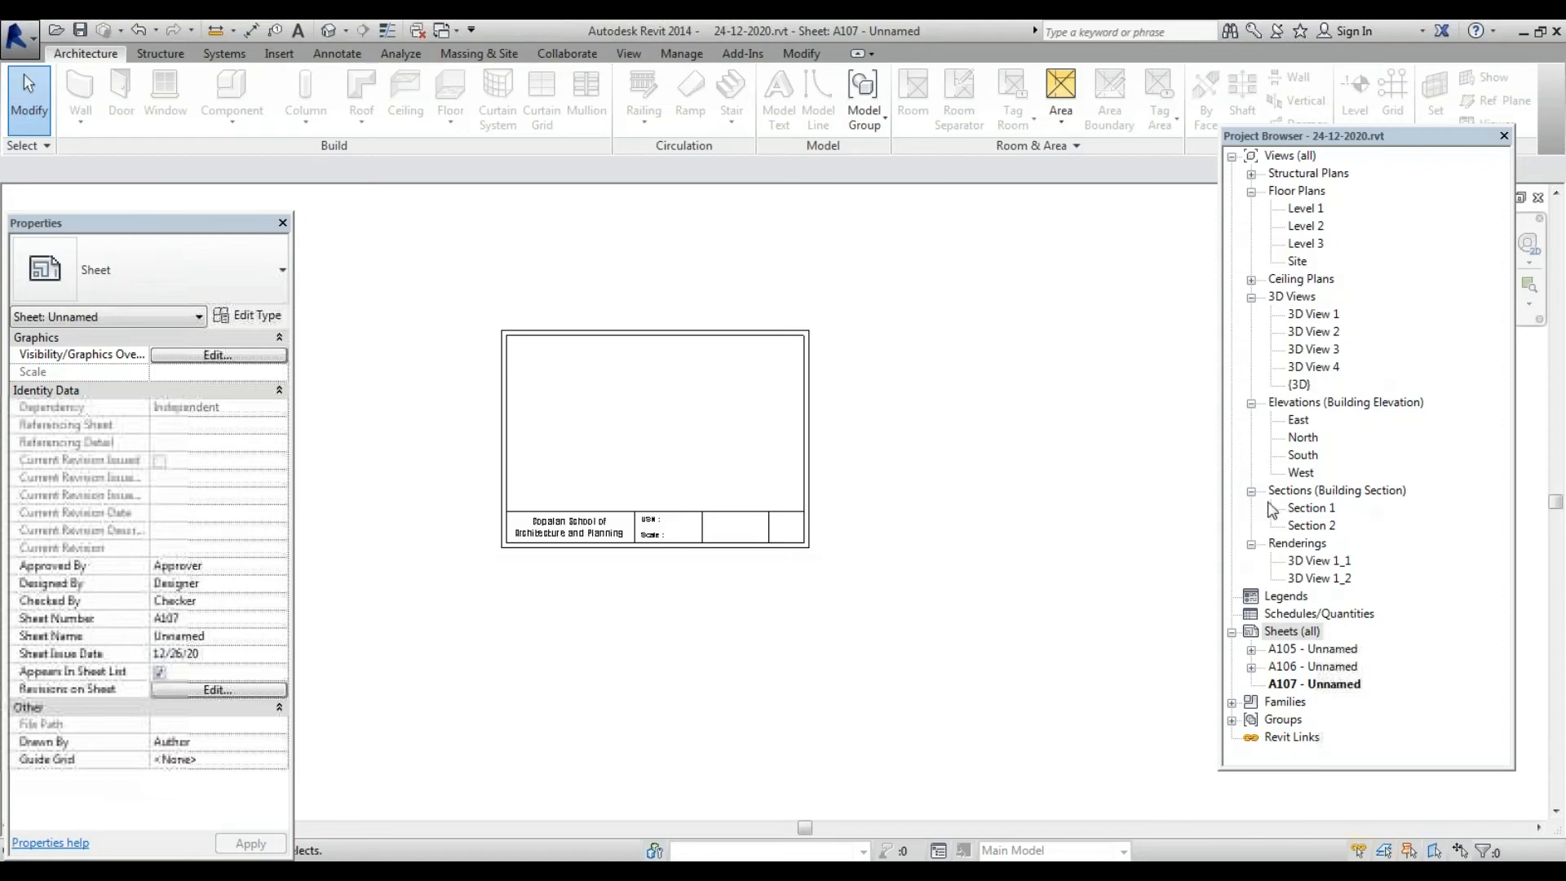
# Place the South elevation on sheet A107 and shift the viewport further right
pyautogui.click(1302, 455)
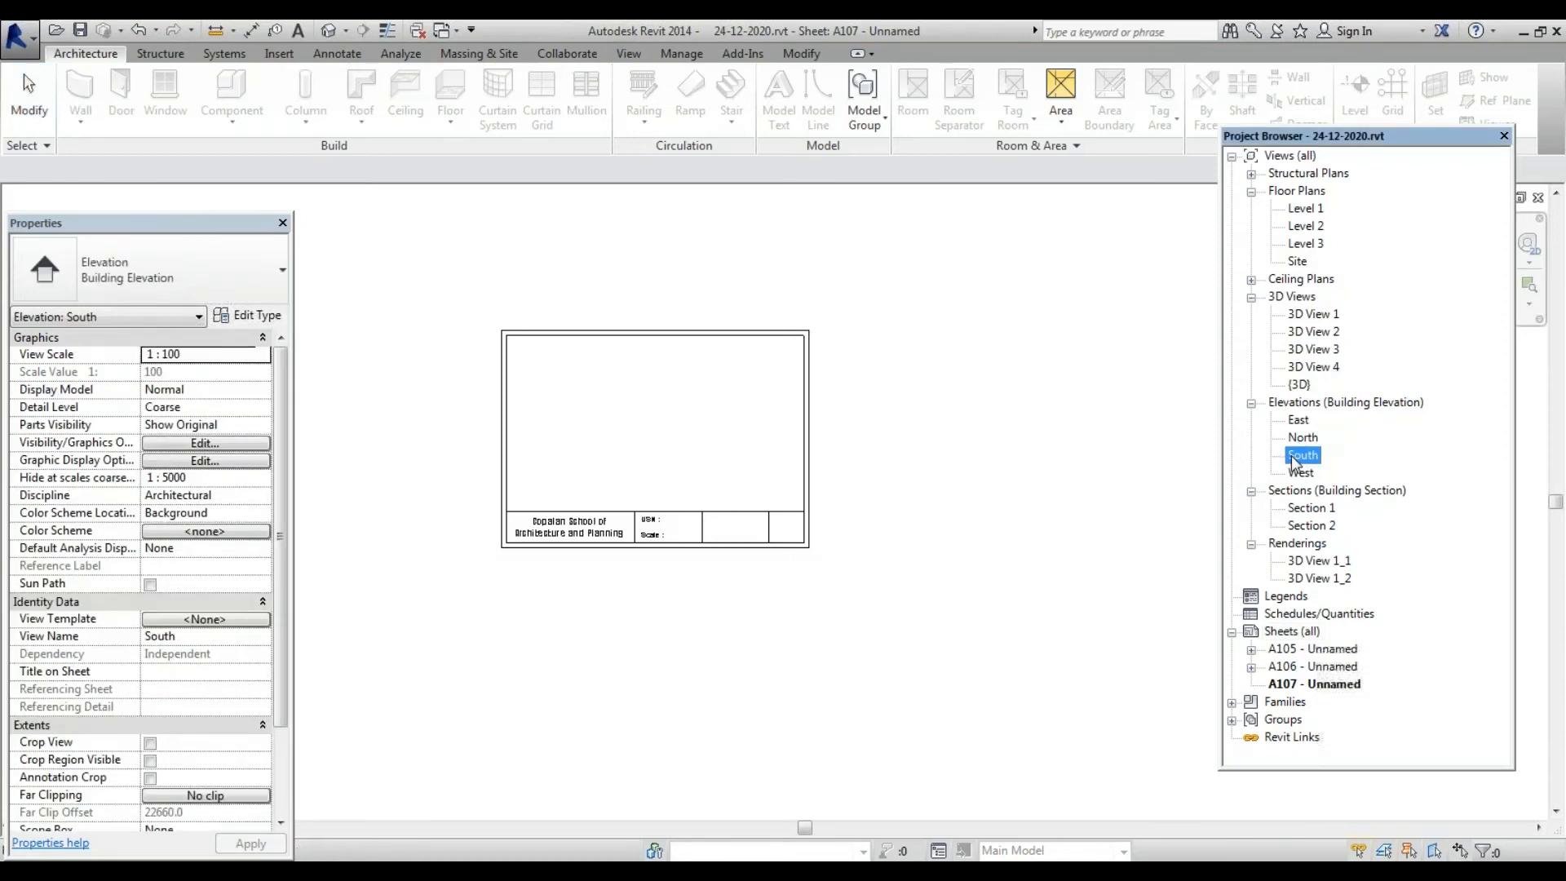
pyautogui.moveTo(1297, 457); pyautogui.dragTo(819, 440)
pyautogui.click(644, 433)
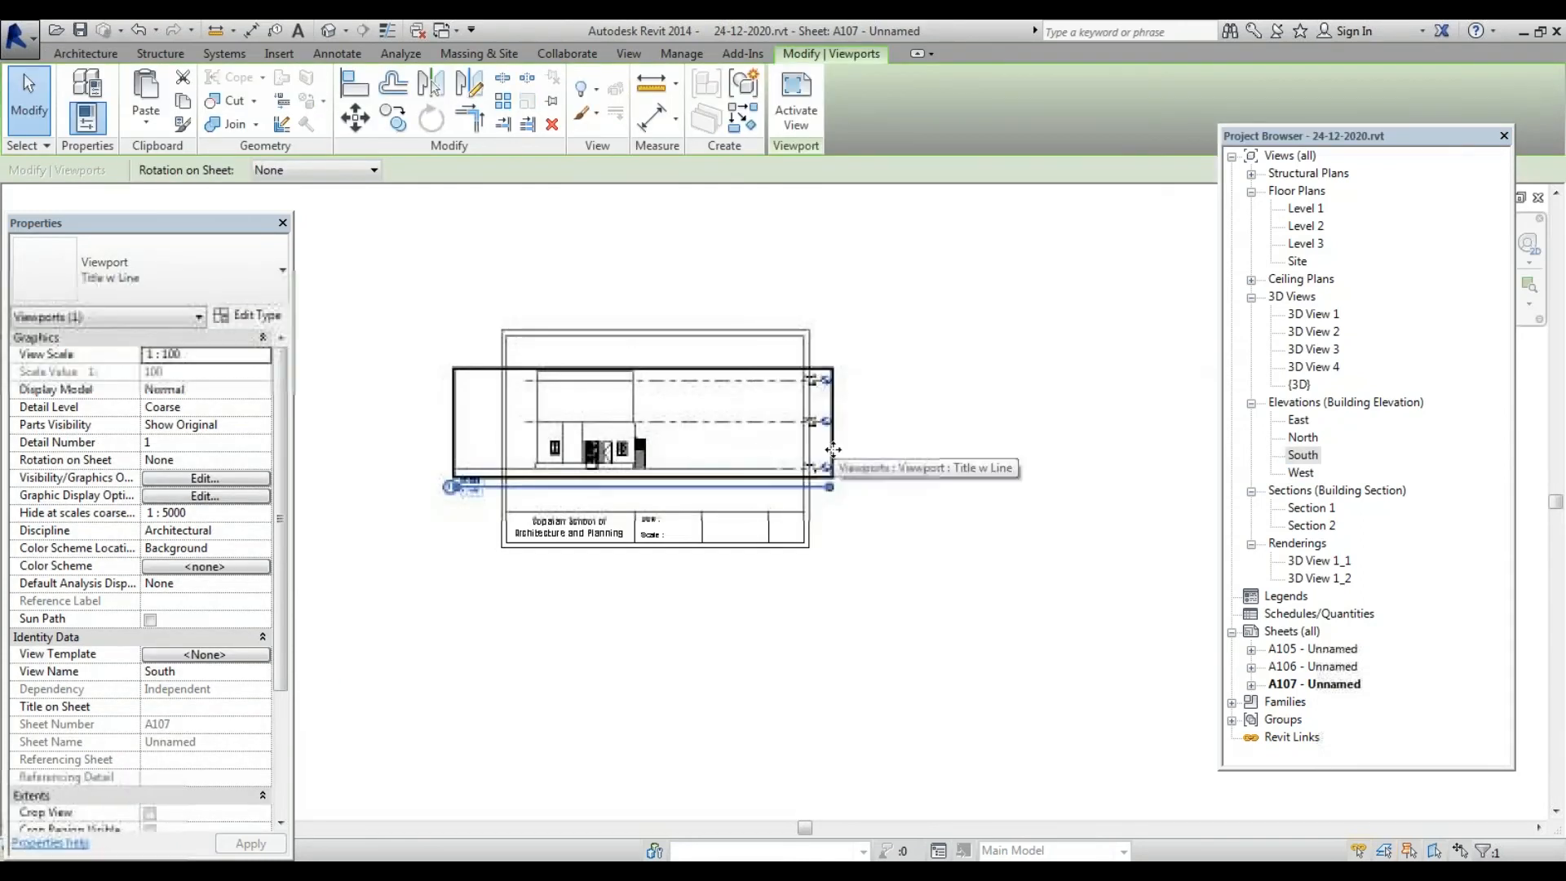
pyautogui.moveTo(717, 449); pyautogui.dragTo(786, 449)
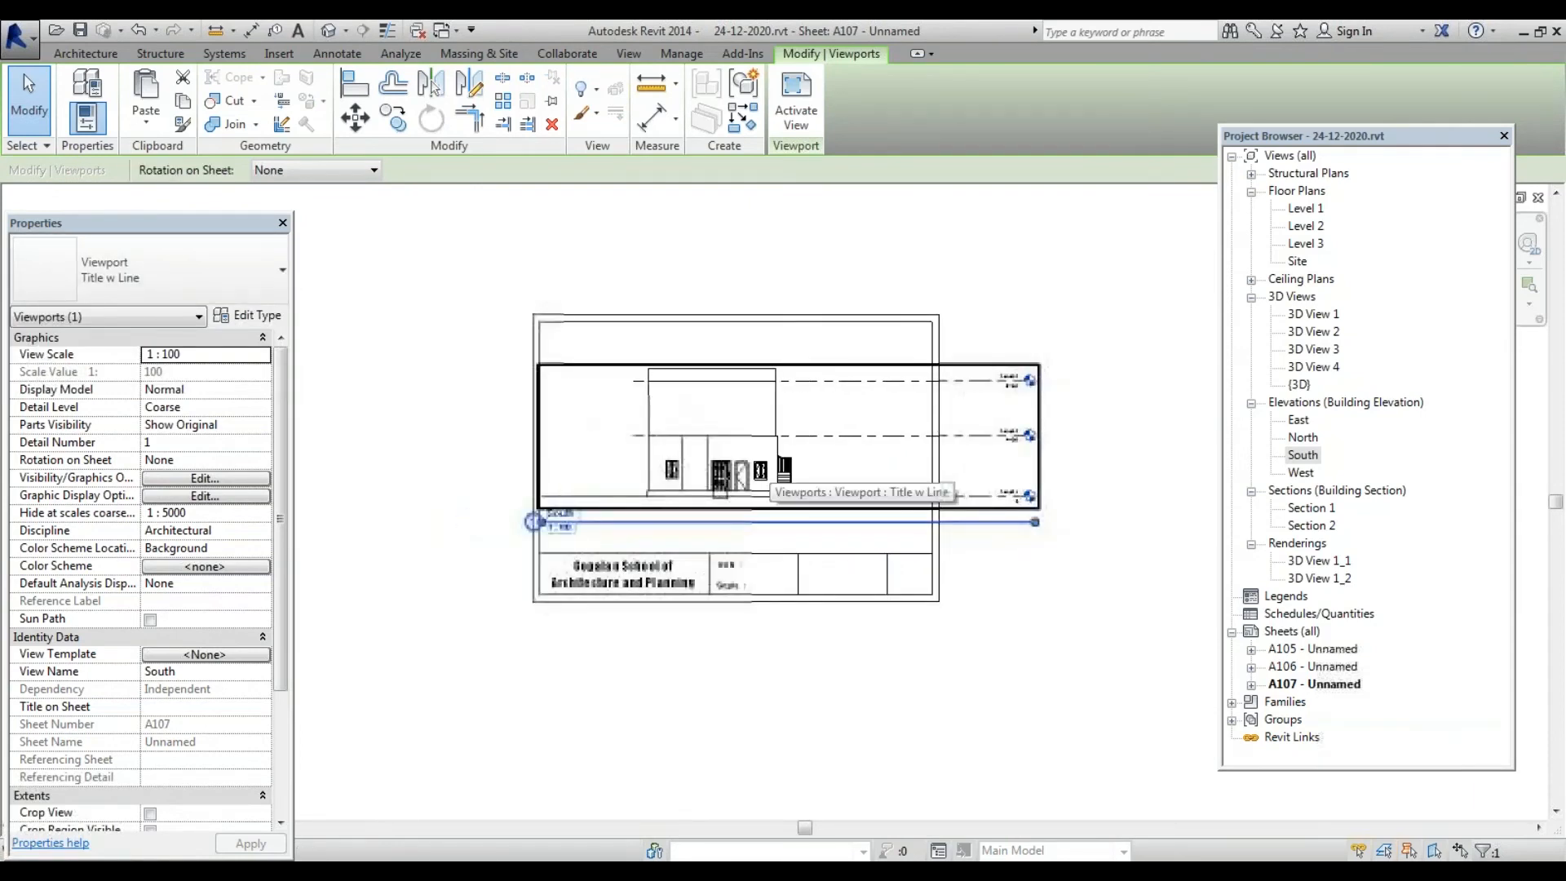
pyautogui.press('Right')
pyautogui.press('Right')
pyautogui.press('Right')
pyautogui.press('Right')
pyautogui.press('Left')
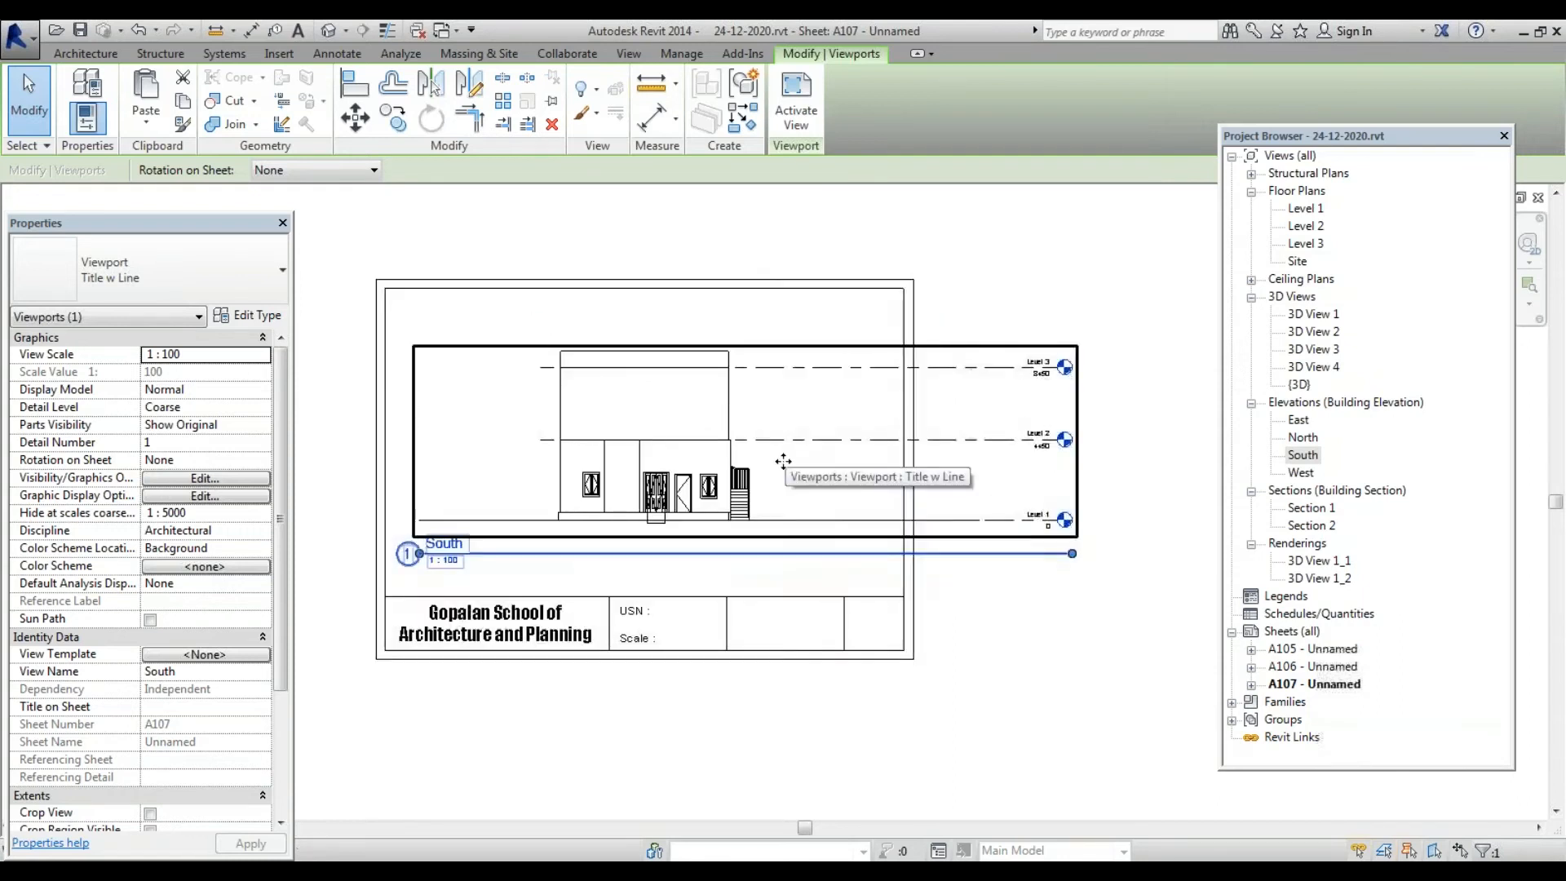
pyautogui.scroll(2, 1041, 389)
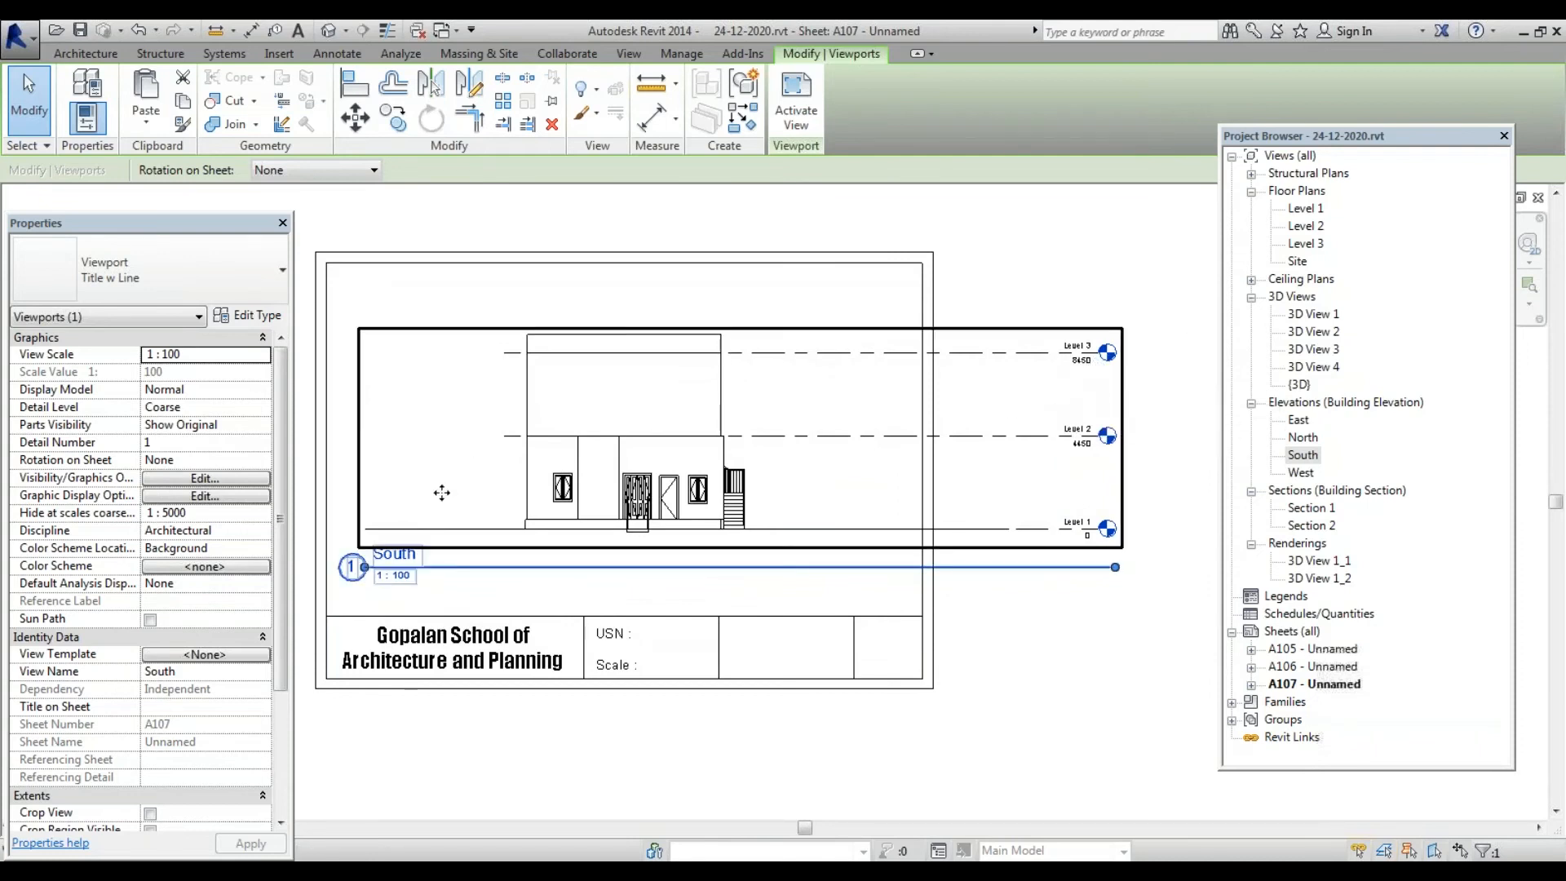
pyautogui.scroll(-2, 1002, 492)
pyautogui.click(1023, 599)
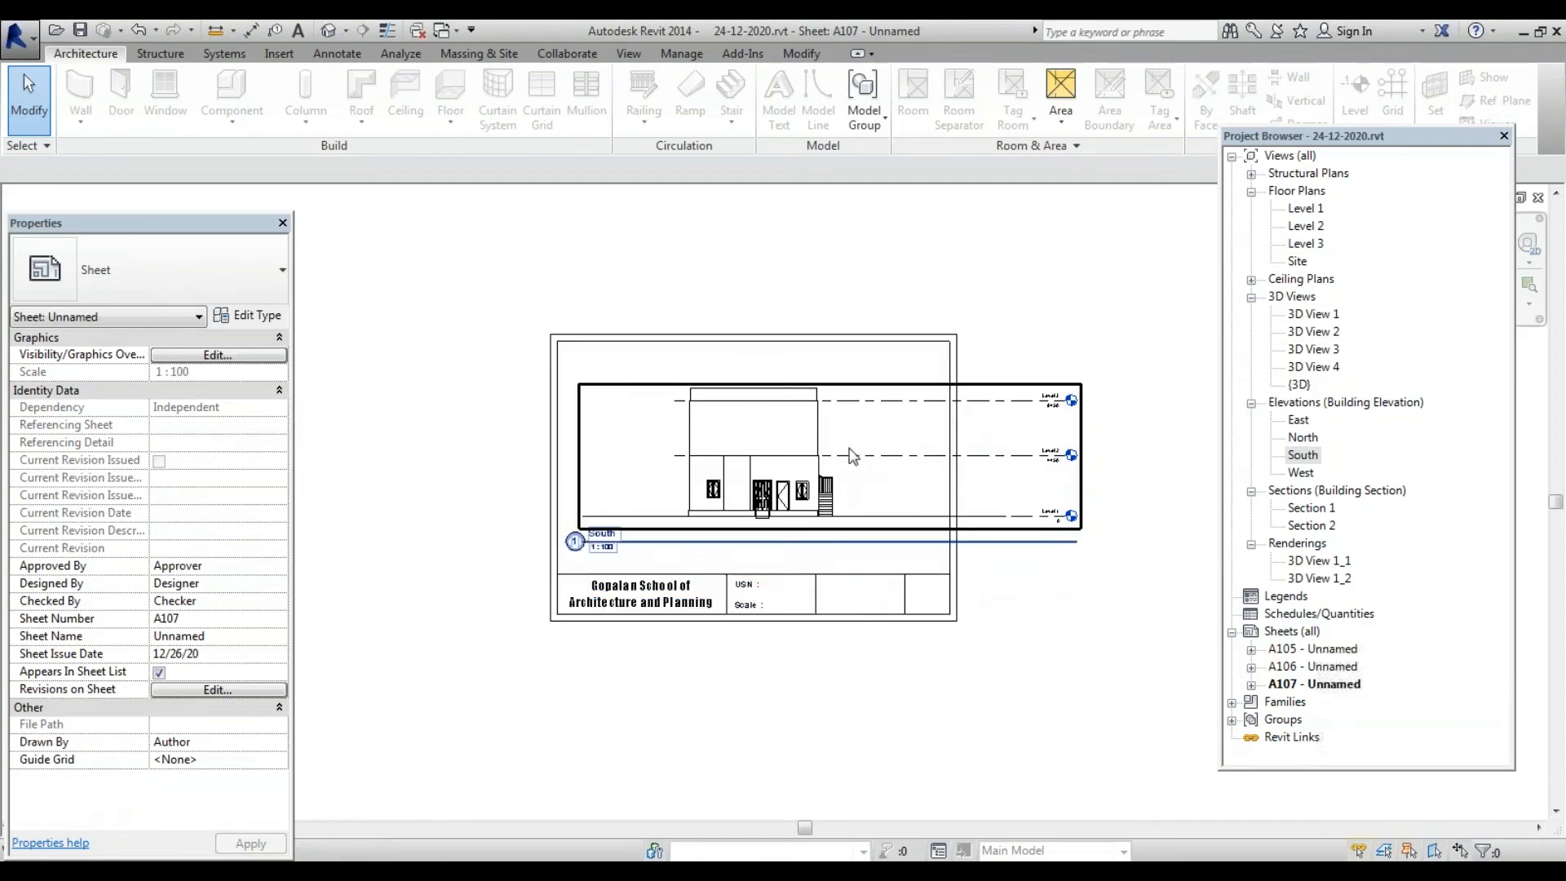
# Try a 1:50 view scale on the South viewport, then undo back to 1:100
pyautogui.click(1004, 392)
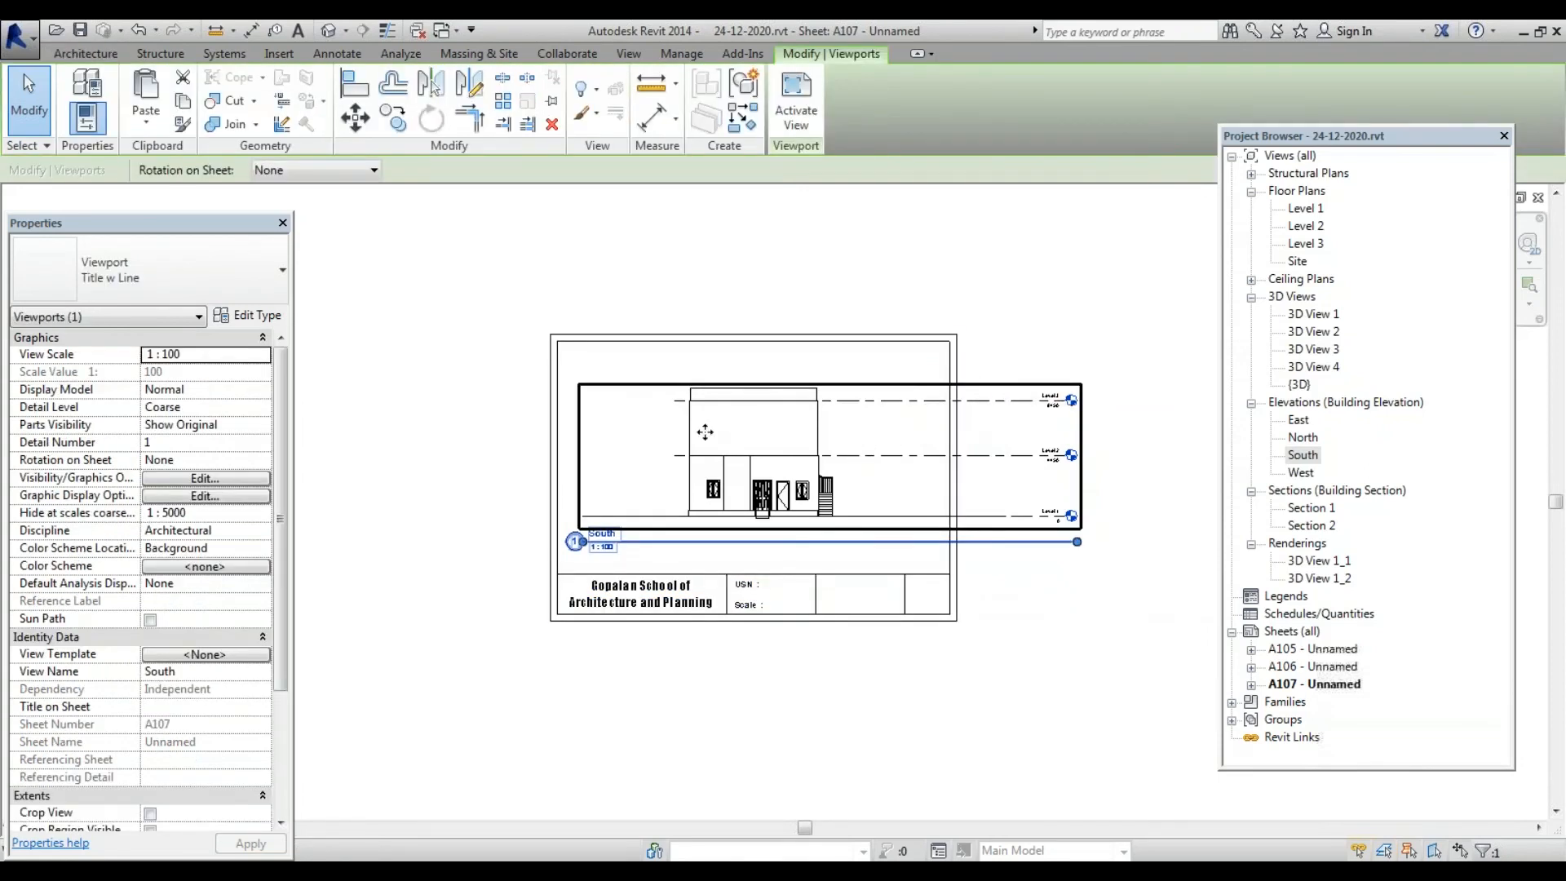
pyautogui.click(263, 357)
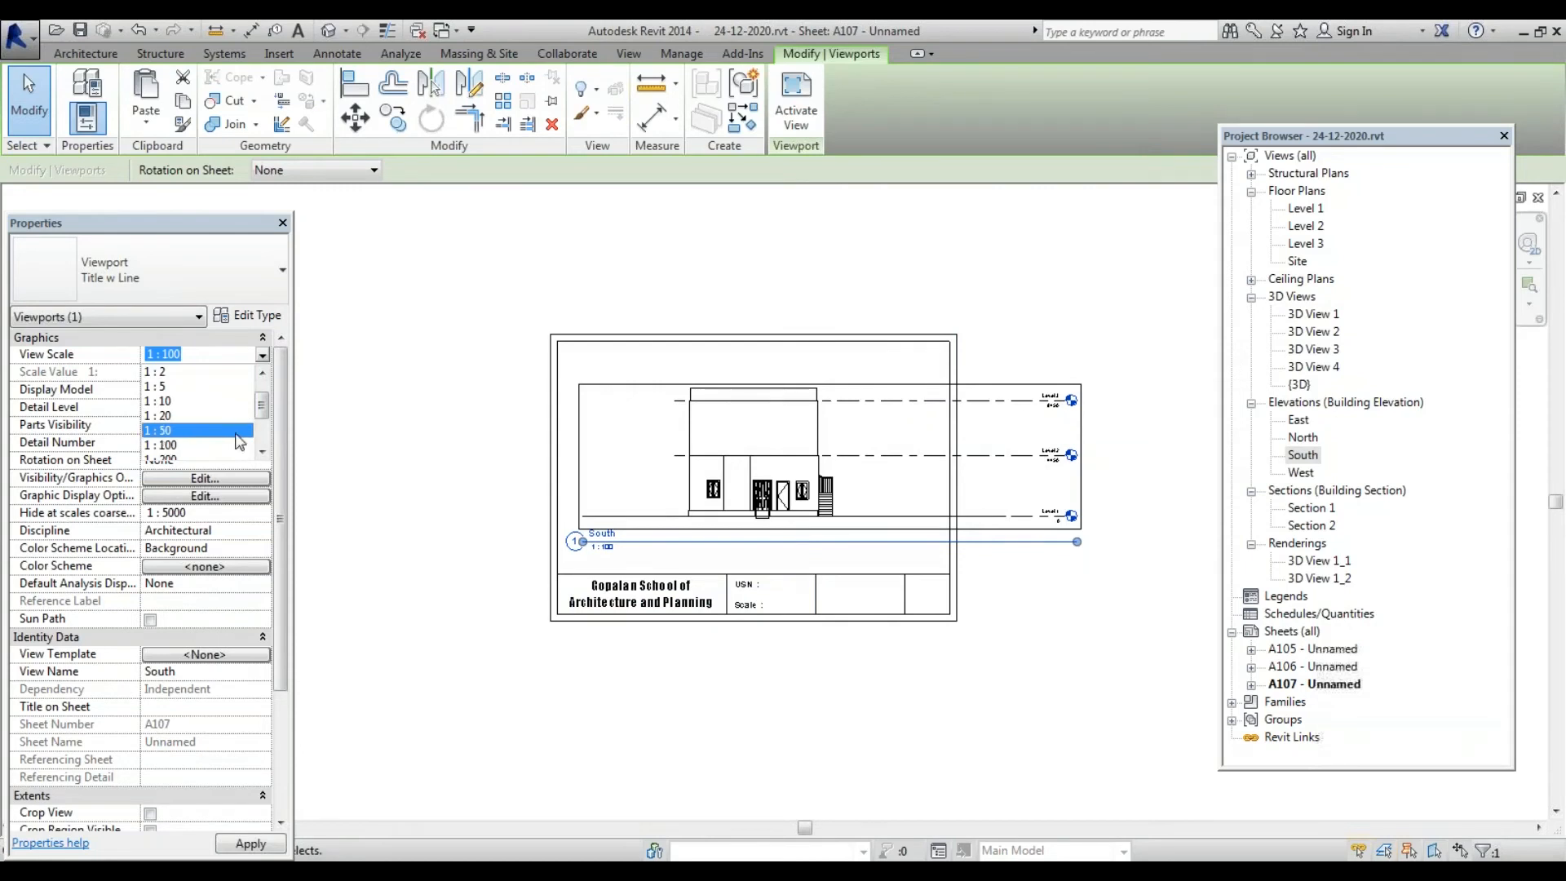
pyautogui.click(237, 430)
pyautogui.click(246, 844)
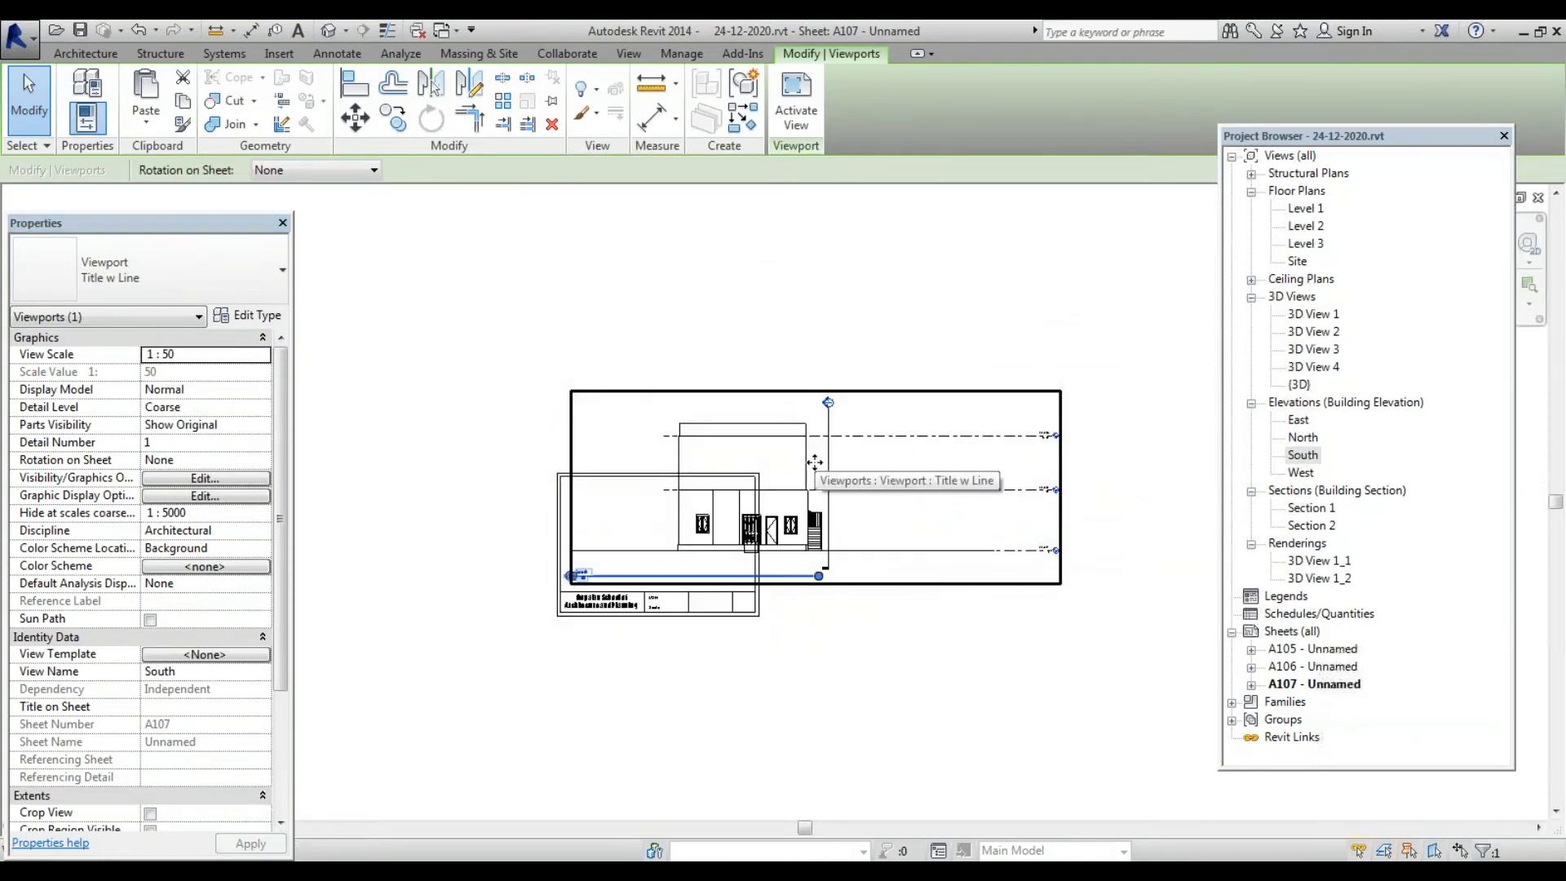
pyautogui.hotkey('ctrl', 'z')
pyautogui.scroll(1, 708, 546)
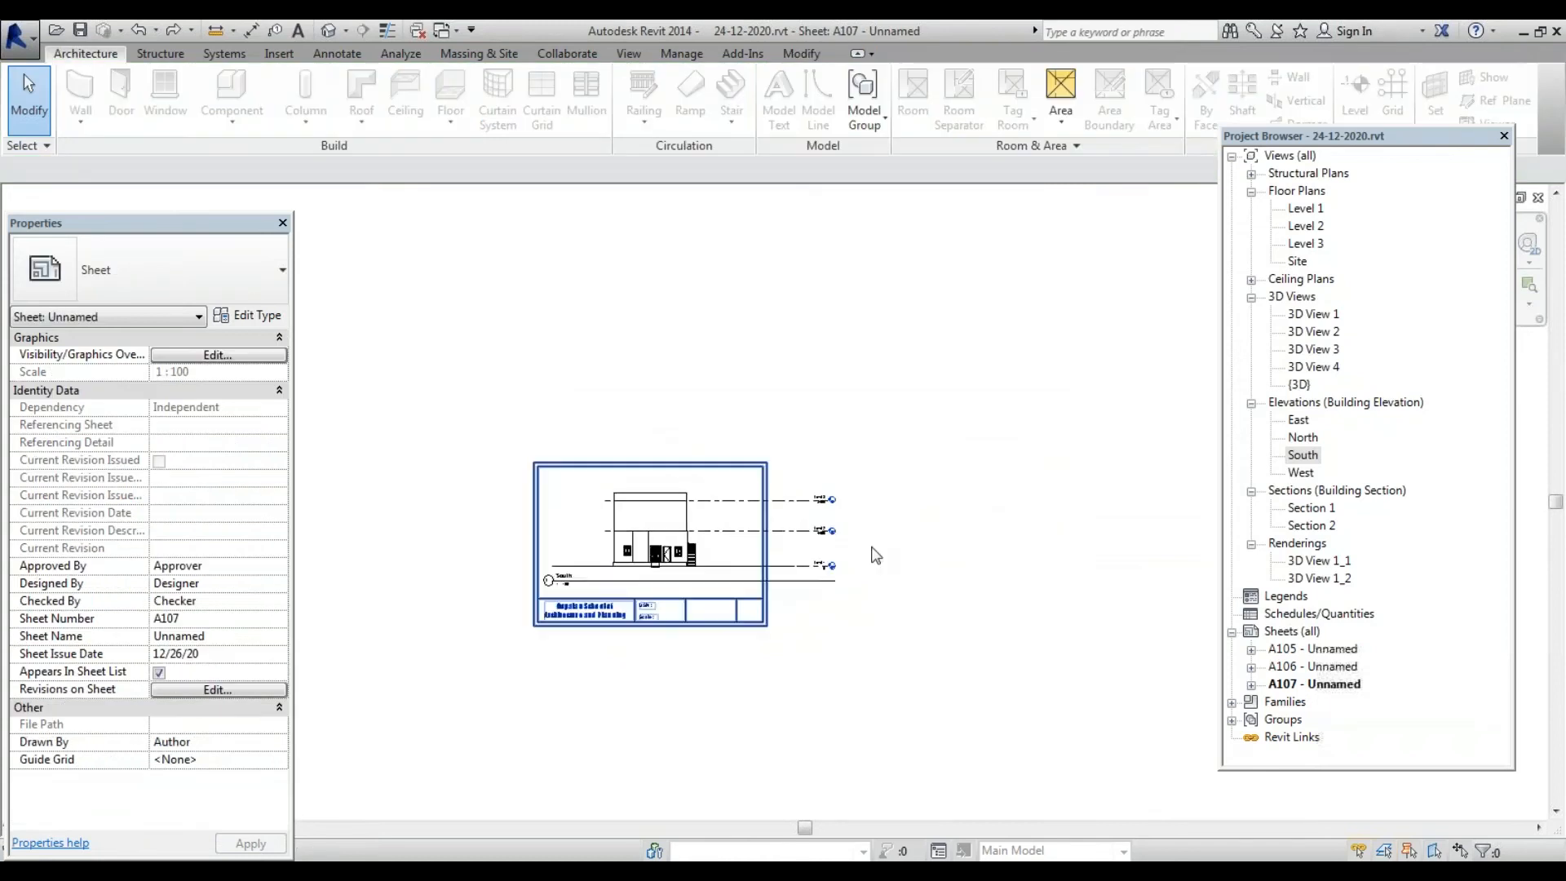
# In the South elevation, unlock Level 1's end and shorten it so its head sits near the building
pyautogui.doubleClick(1303, 455)
pyautogui.scroll(-2, 801, 441)
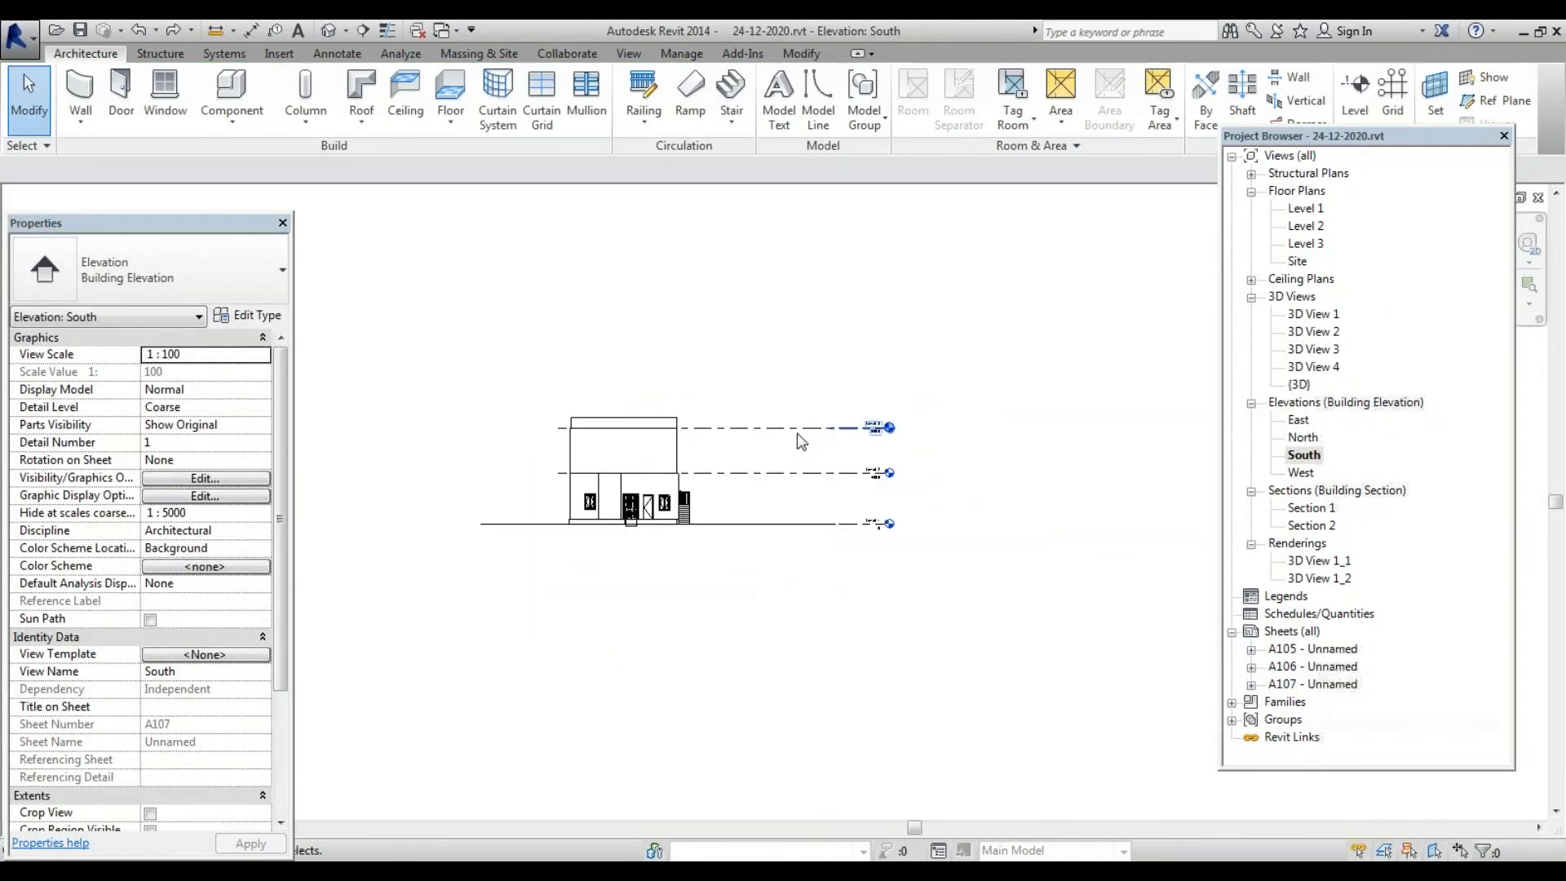
pyautogui.click(831, 427)
pyautogui.scroll(2, 874, 428)
pyautogui.click(1003, 536)
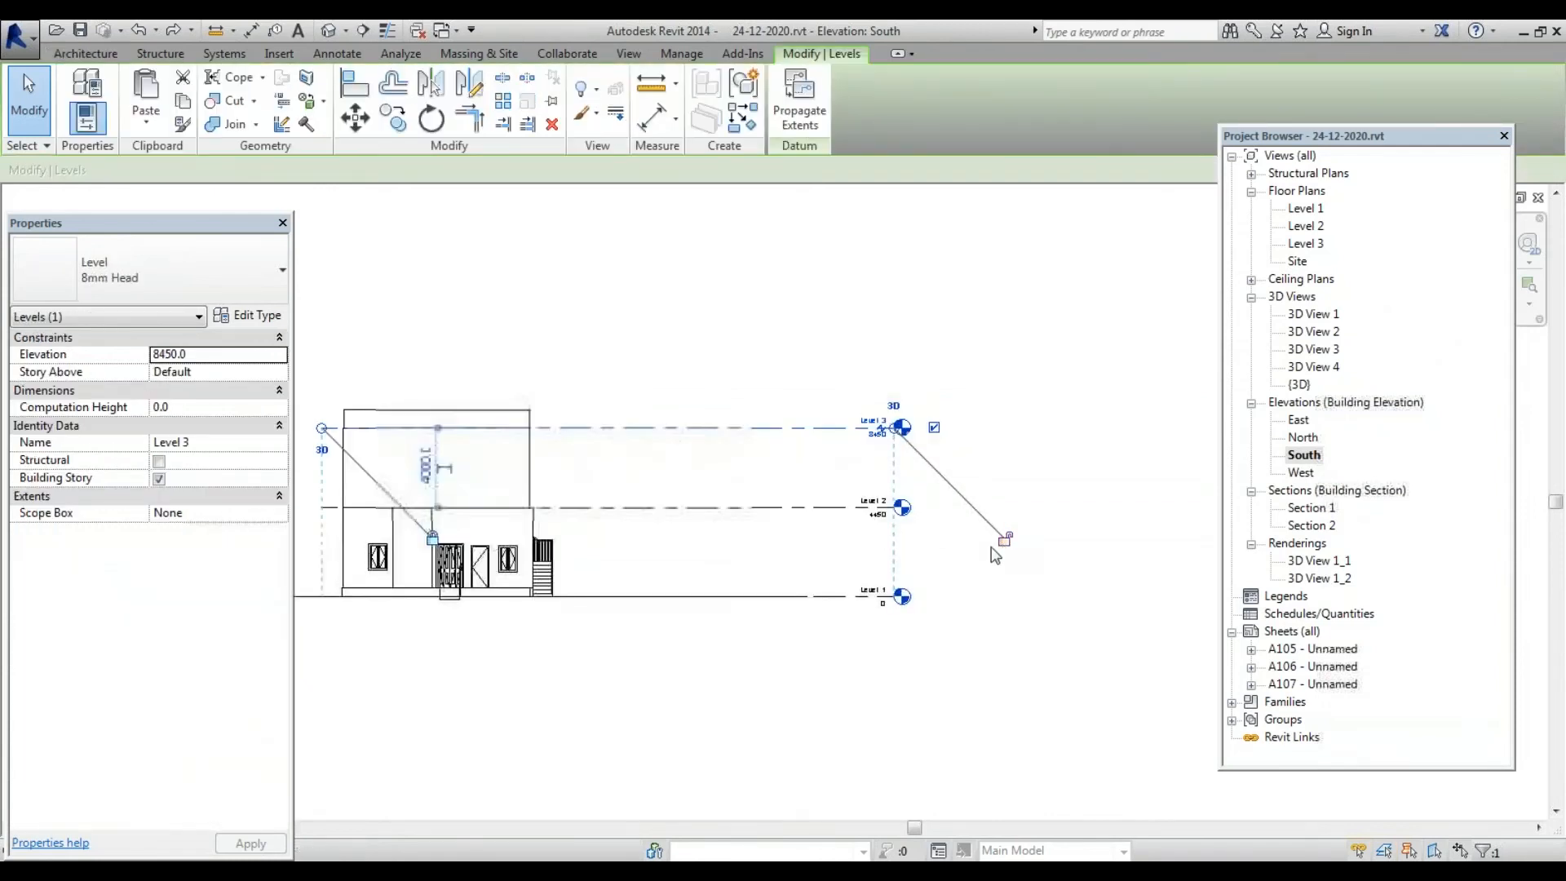
pyautogui.click(840, 508)
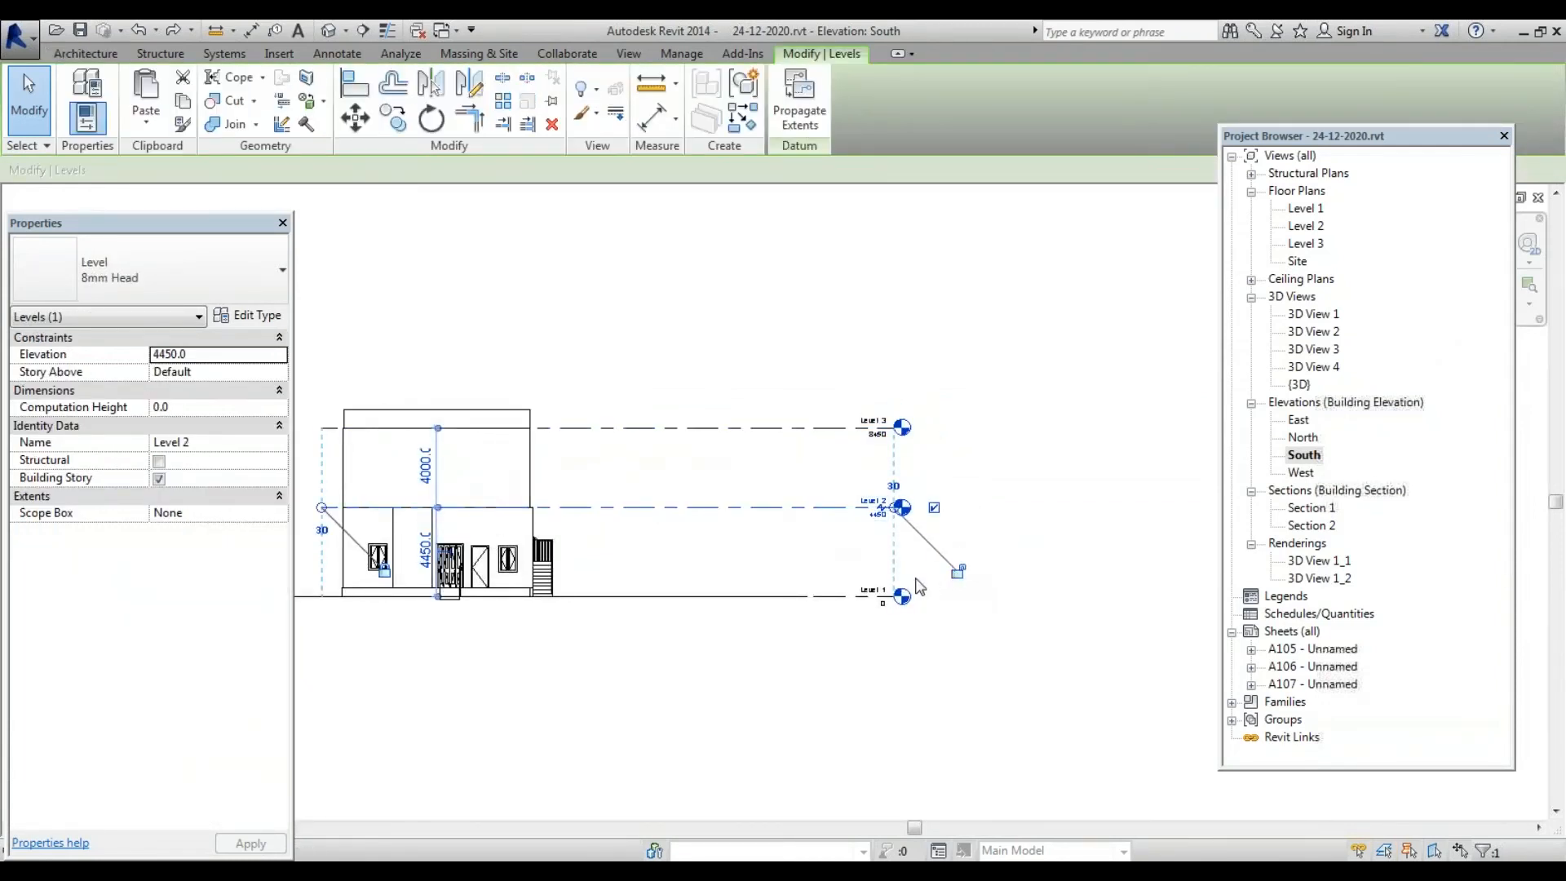
pyautogui.click(812, 597)
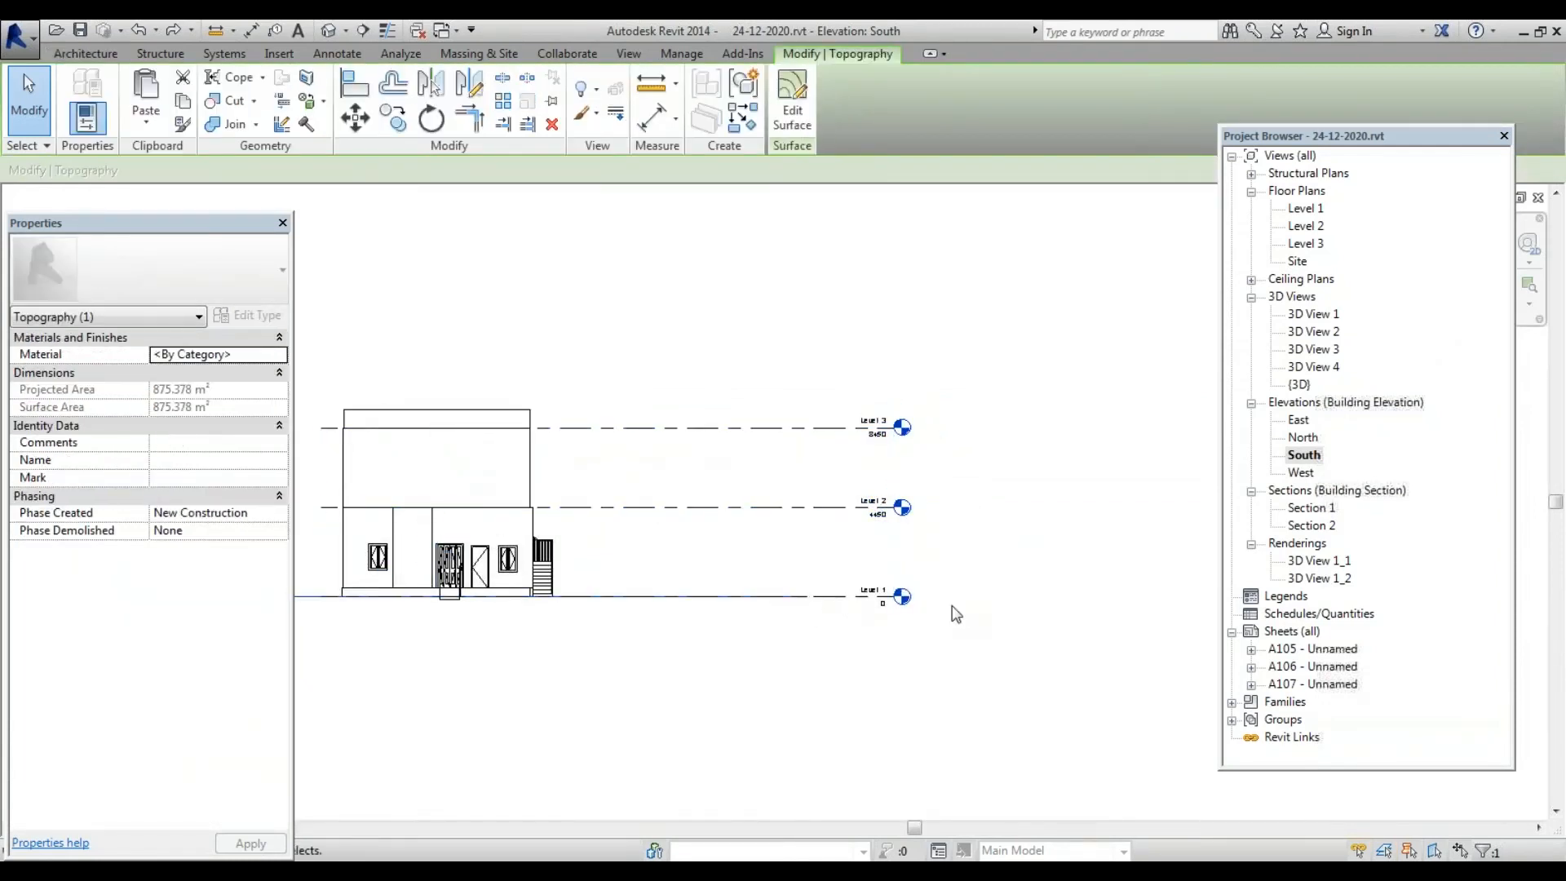
pyautogui.click(855, 598)
pyautogui.click(952, 659)
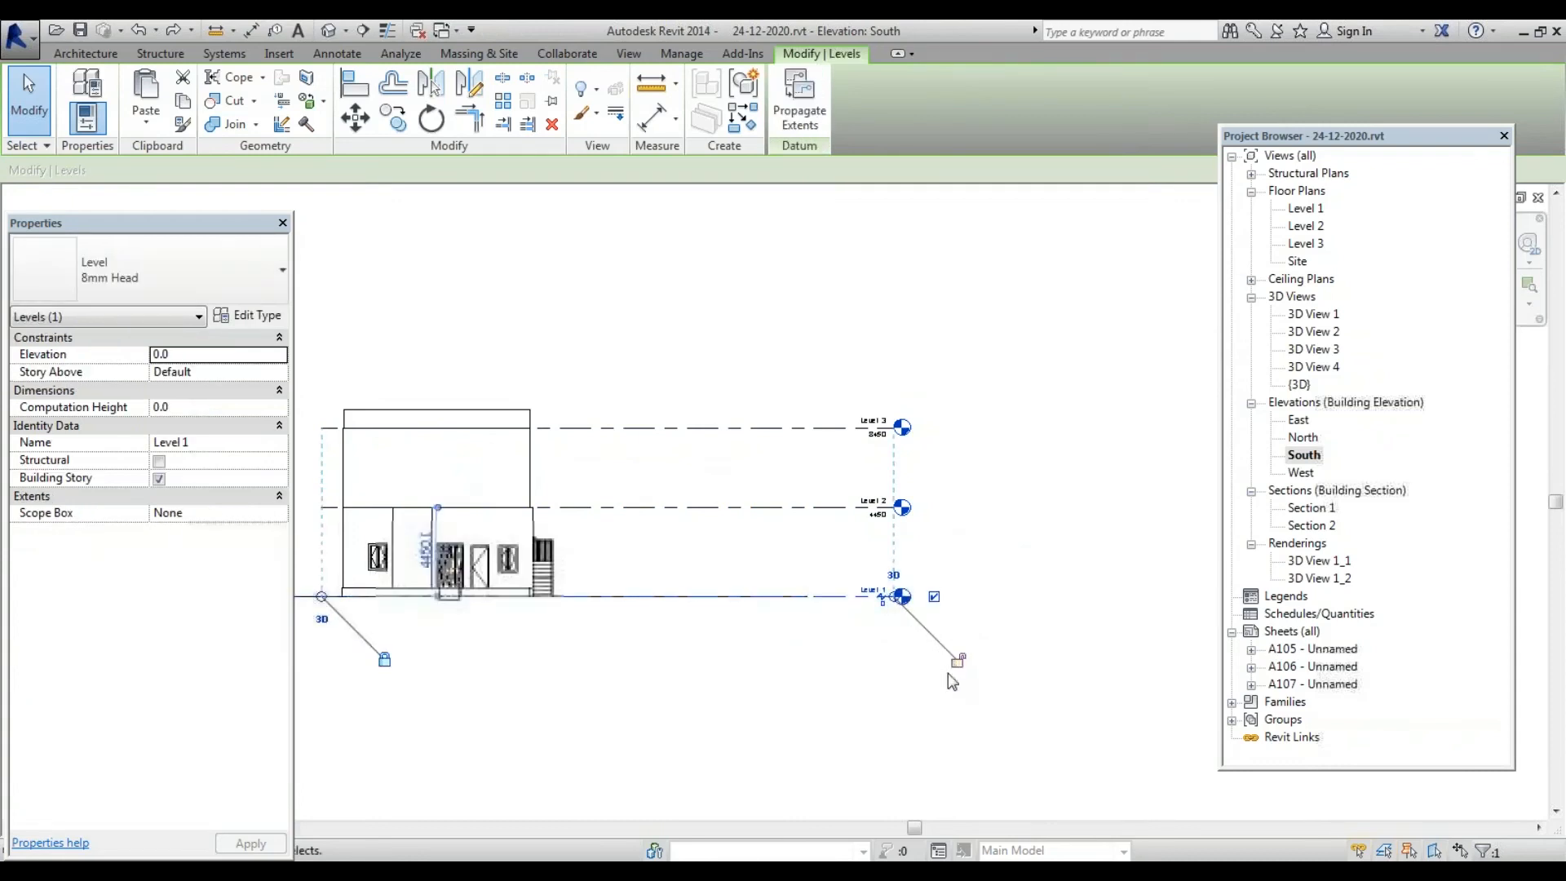
pyautogui.click(952, 681)
pyautogui.scroll(2, 879, 611)
pyautogui.click(922, 578)
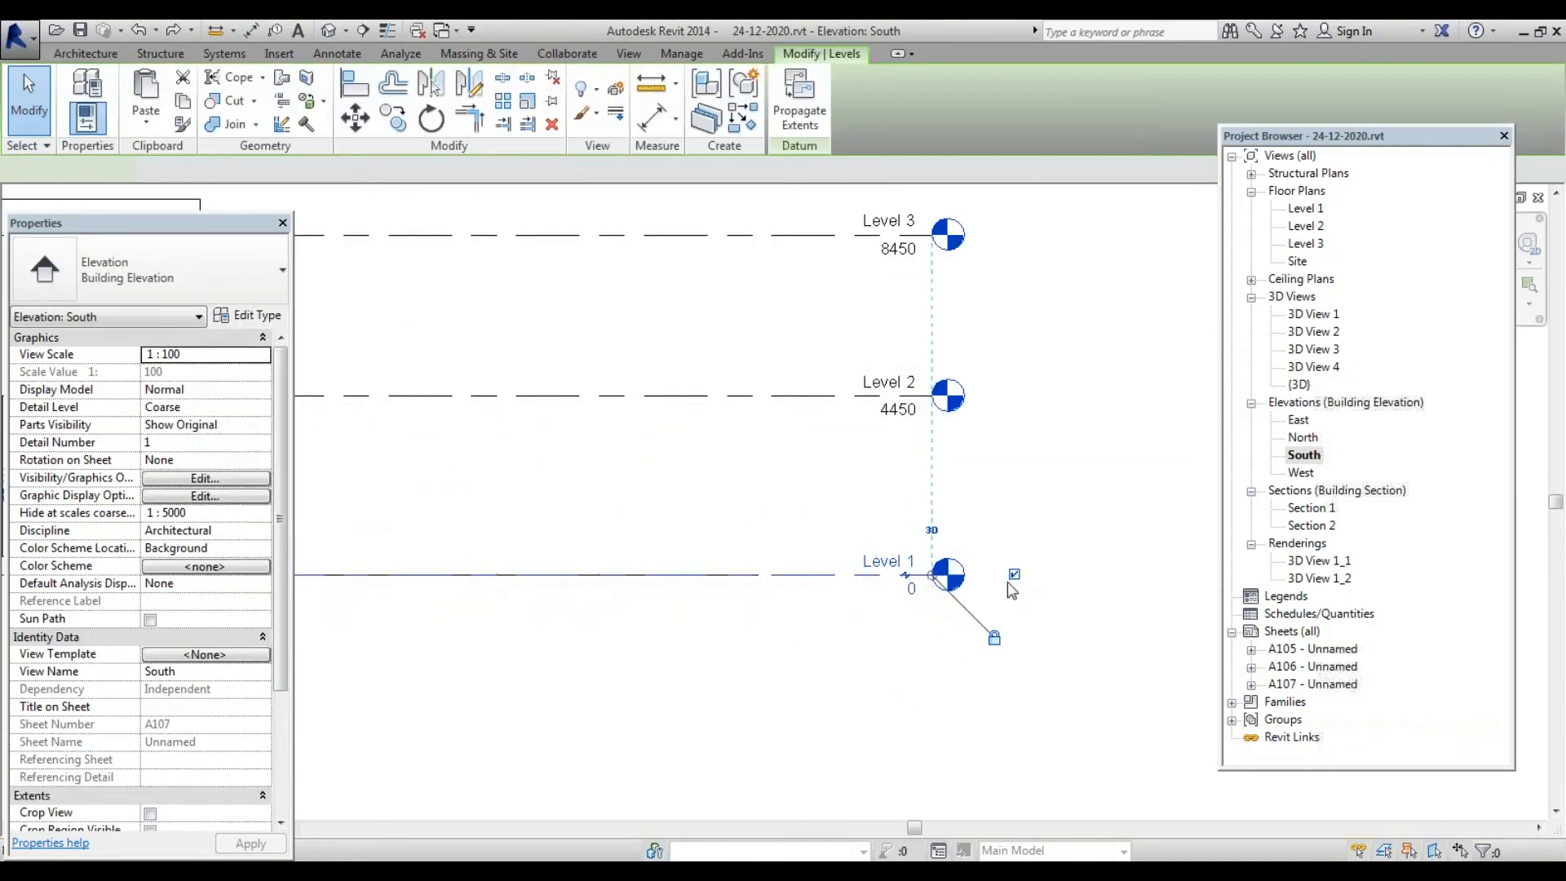
pyautogui.scroll(-3, 1011, 588)
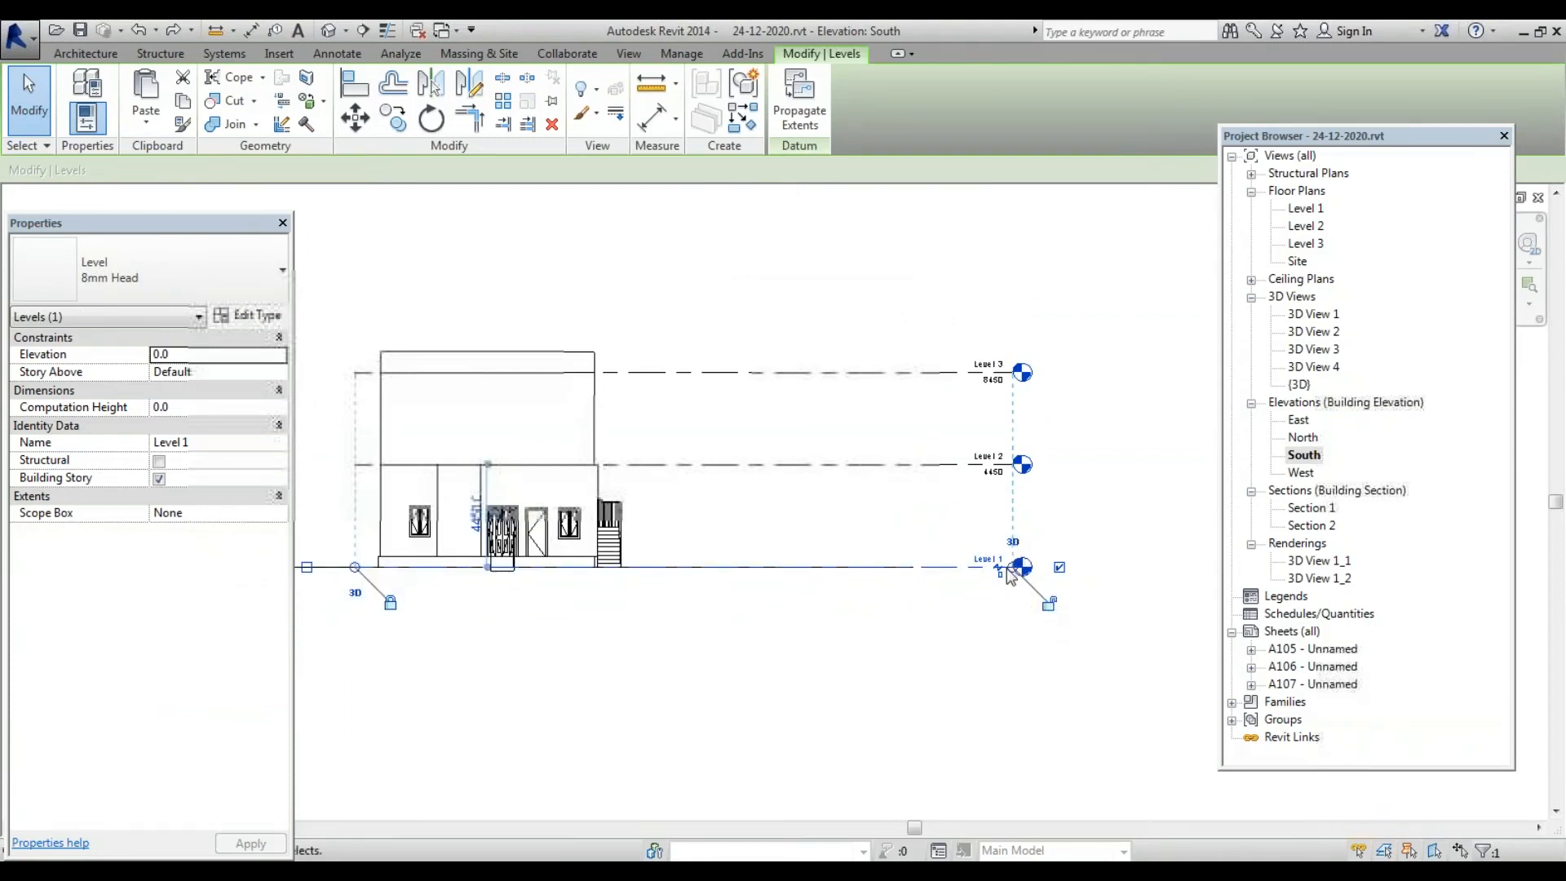
pyautogui.moveTo(1011, 569); pyautogui.dragTo(682, 568)
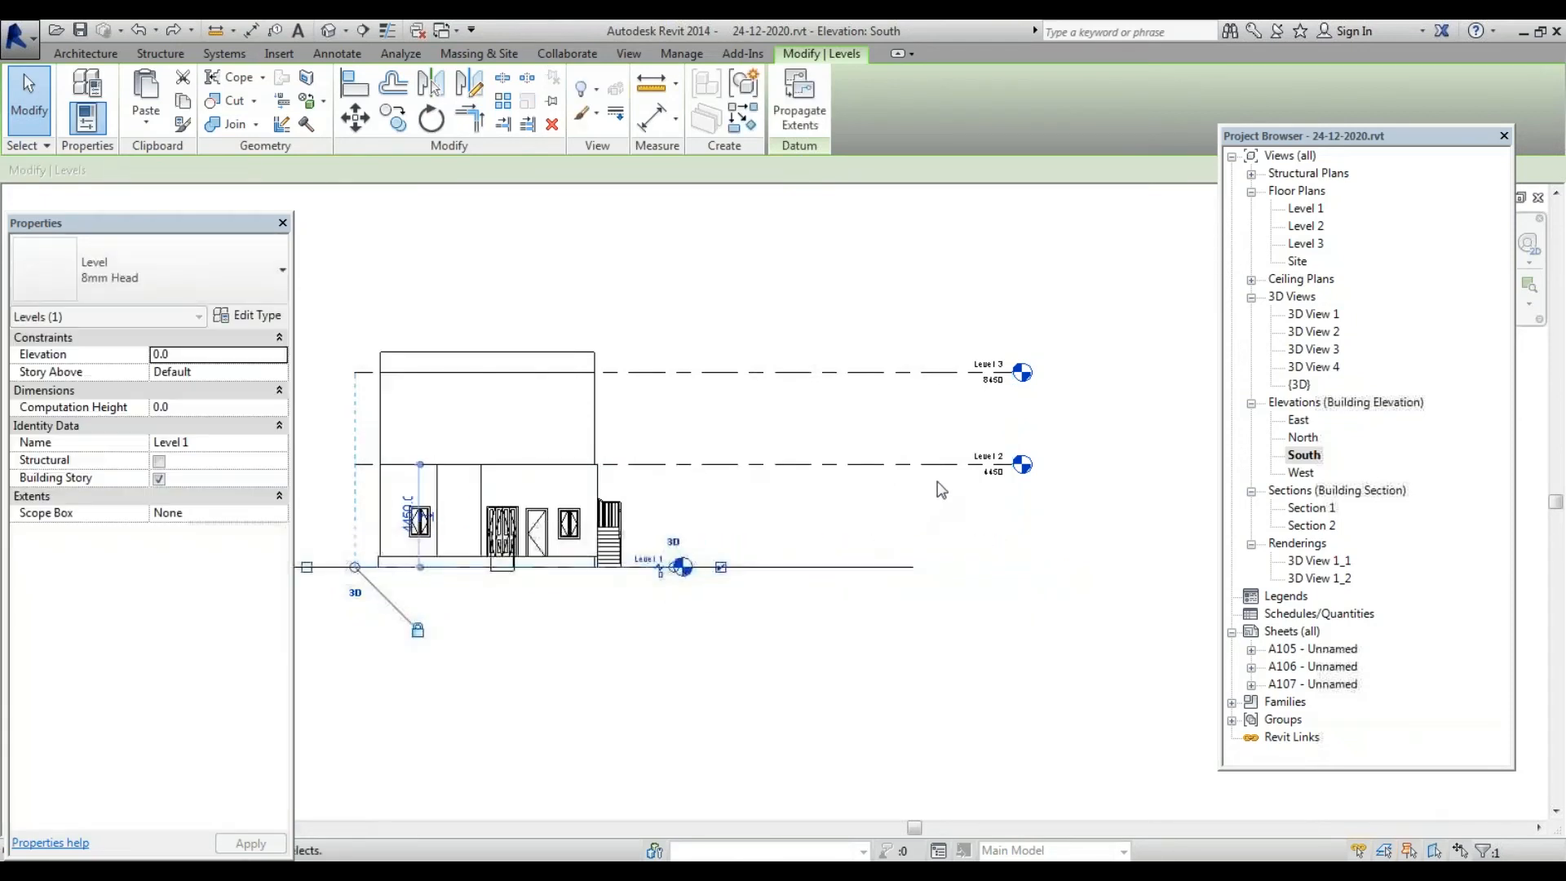
# Pull the Level 2 and Level 3 heads left to line up above Level 1's
pyautogui.click(938, 465)
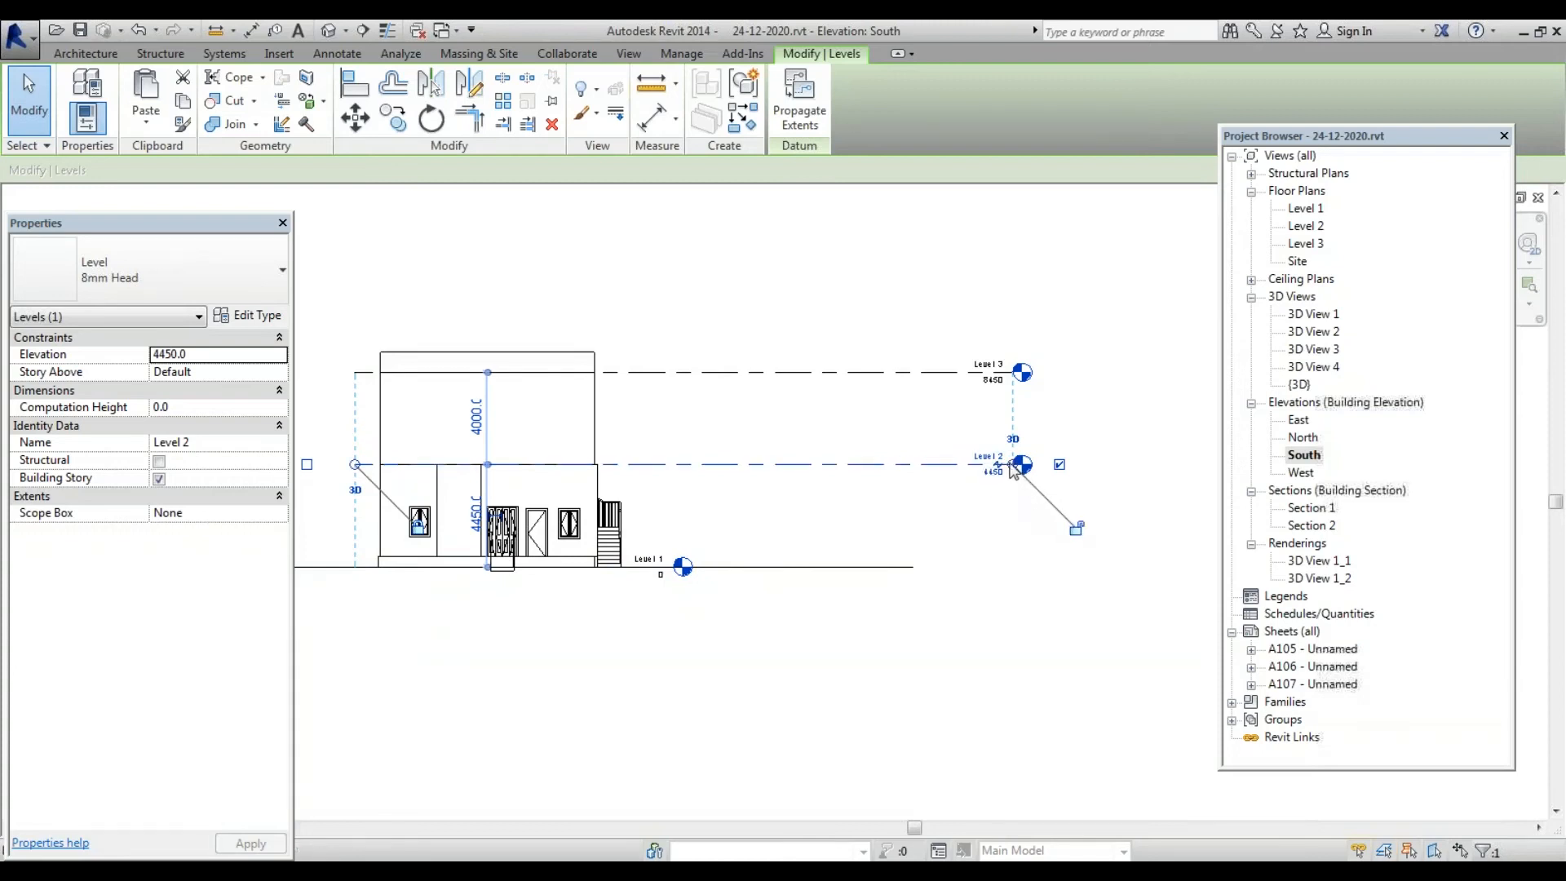
pyautogui.moveTo(1011, 465); pyautogui.dragTo(683, 548)
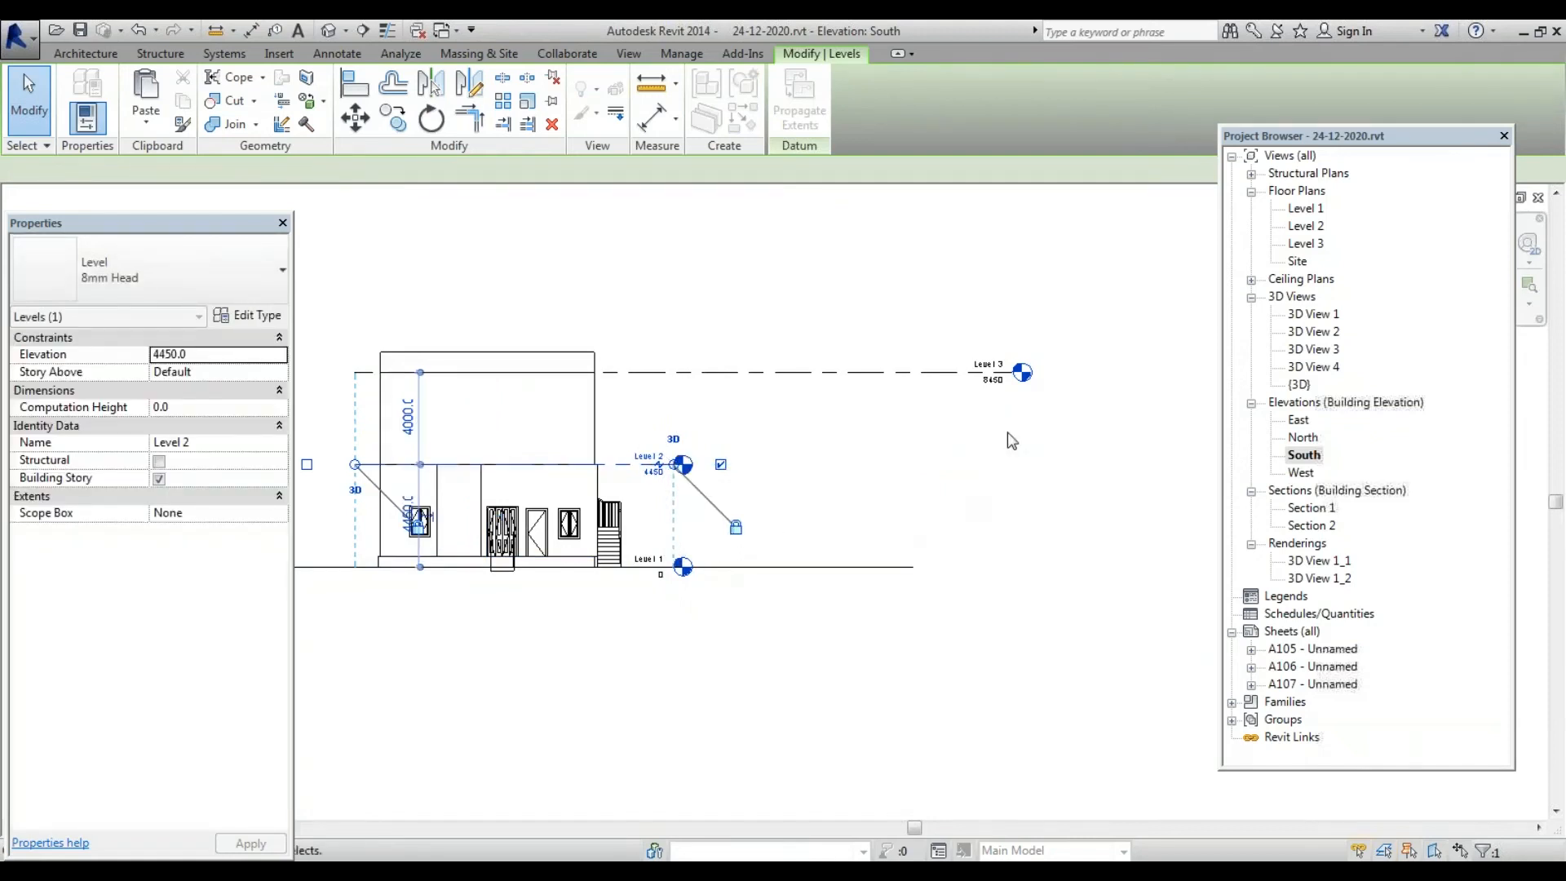
pyautogui.click(1008, 382)
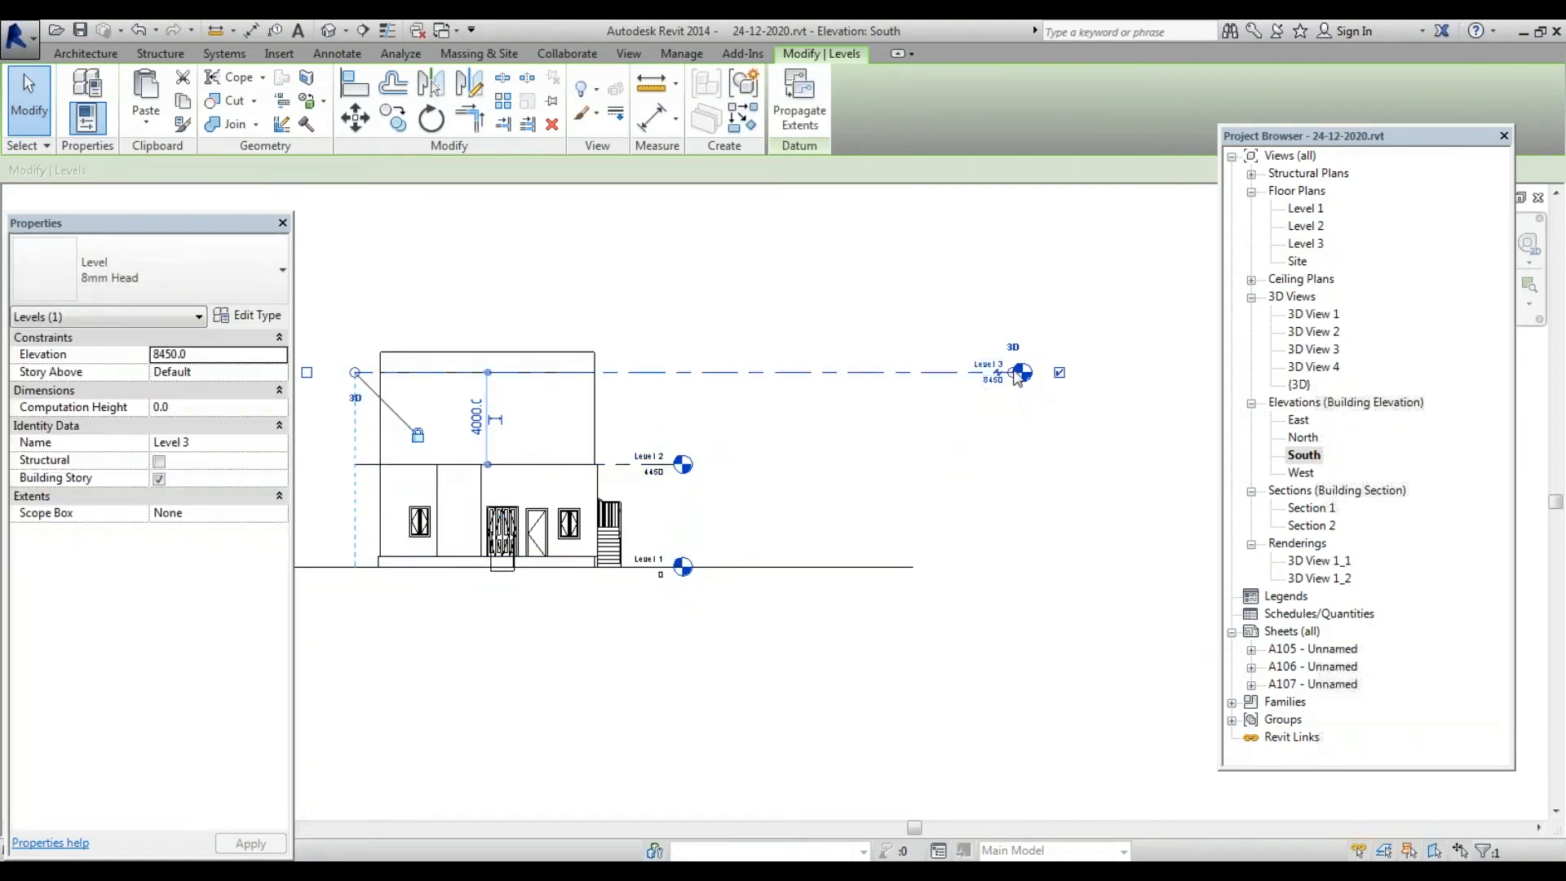
pyautogui.moveTo(1017, 376); pyautogui.dragTo(678, 429)
pyautogui.press('Escape')
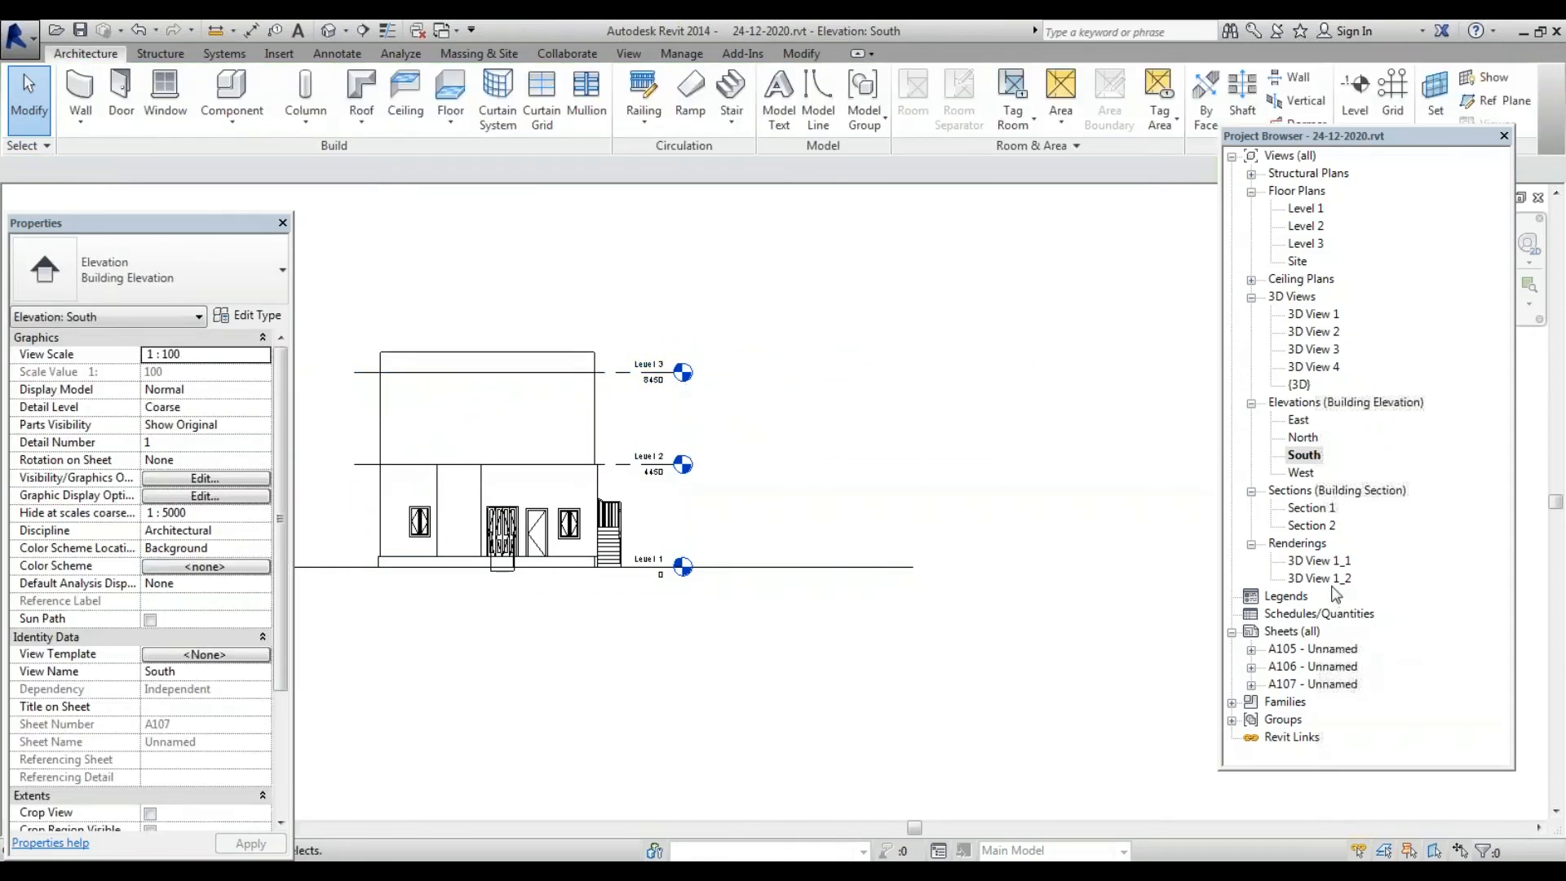
# On sheet A107, enable Crop View, Crop Region Visible and Annotation Crop for the South viewport
pyautogui.doubleClick(1331, 685)
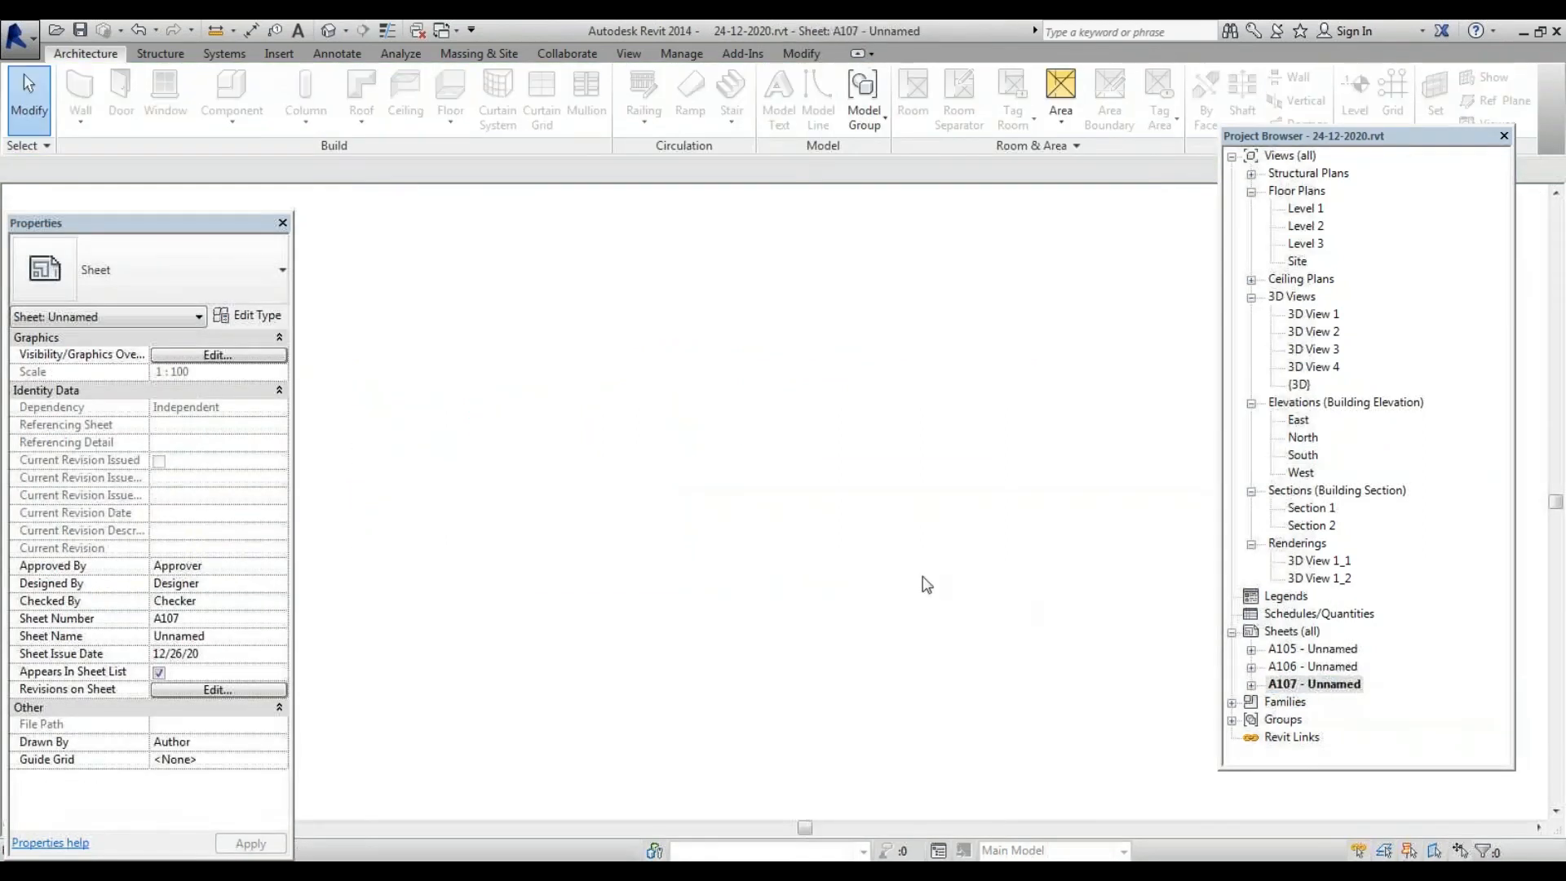
pyautogui.scroll(3, 797, 456)
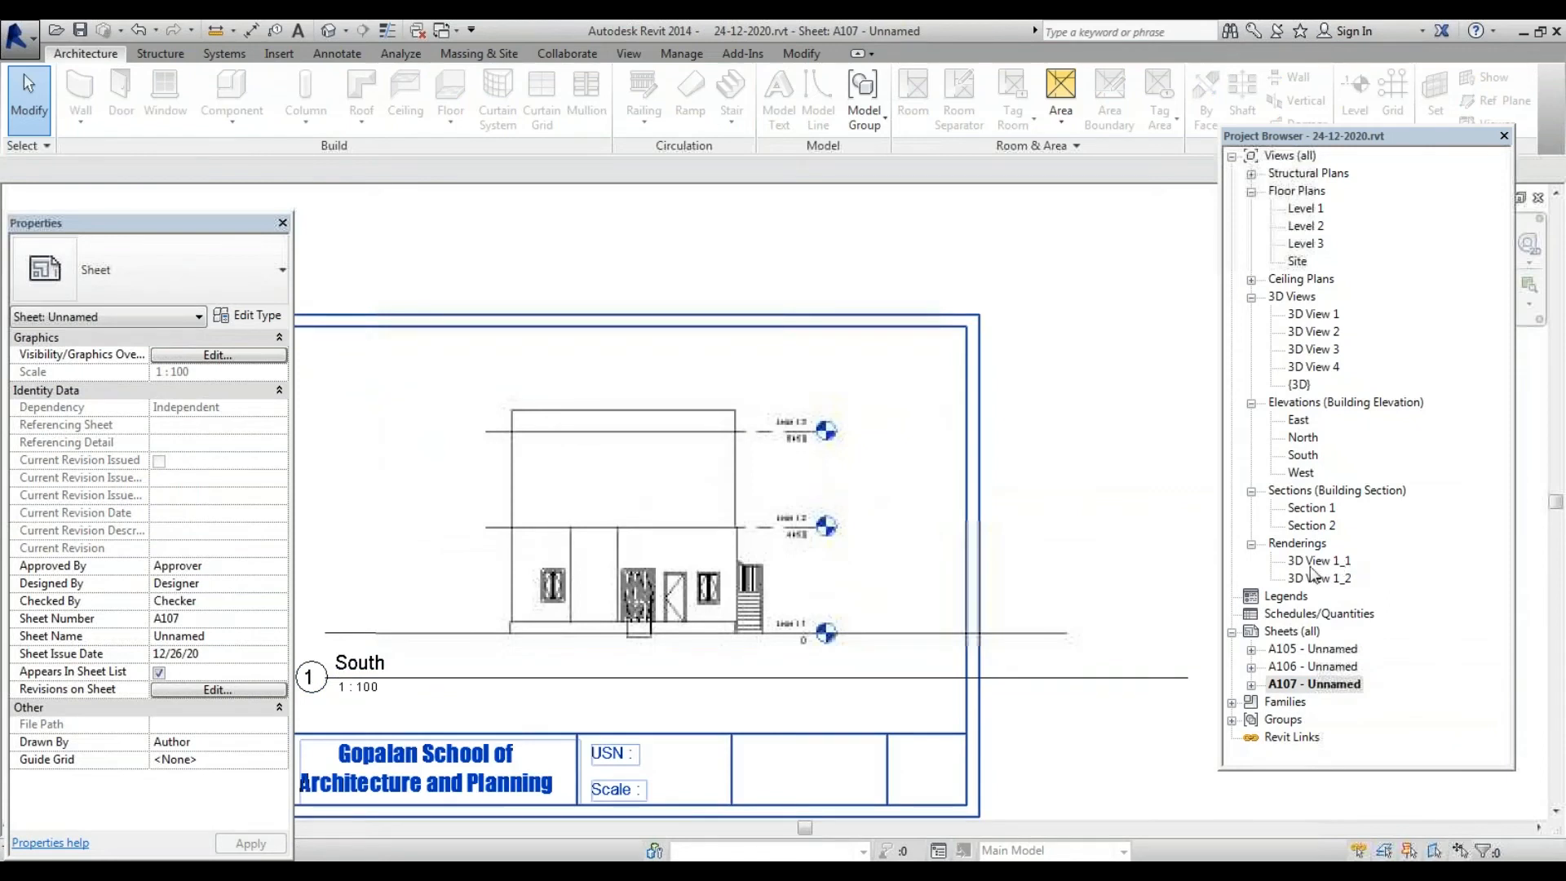
pyautogui.scroll(3, 771, 619)
pyautogui.scroll(-2, 818, 535)
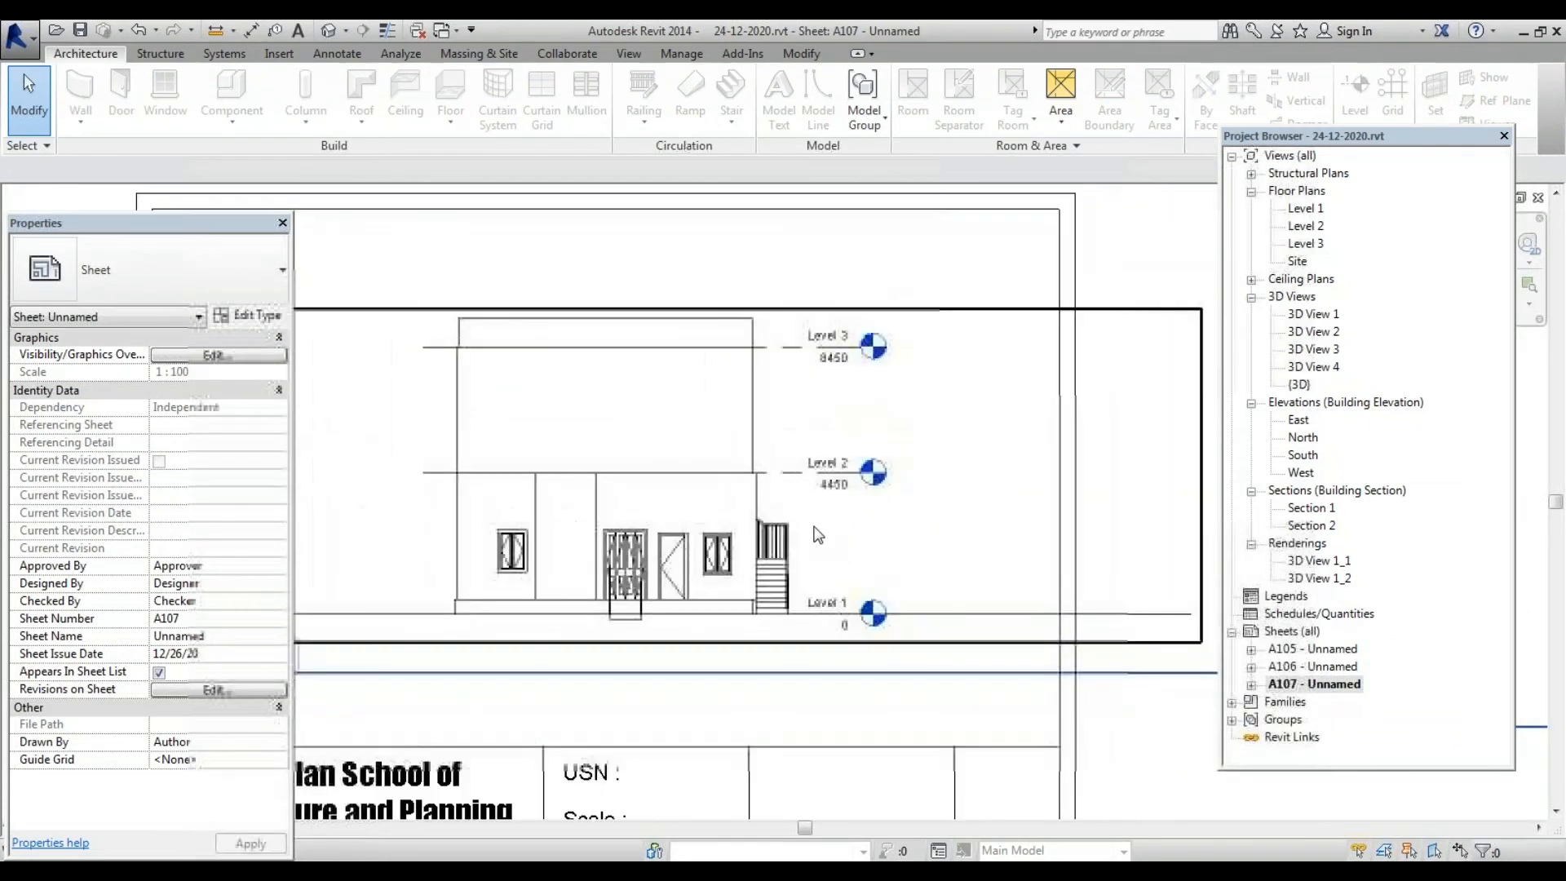
pyautogui.scroll(-2, 774, 500)
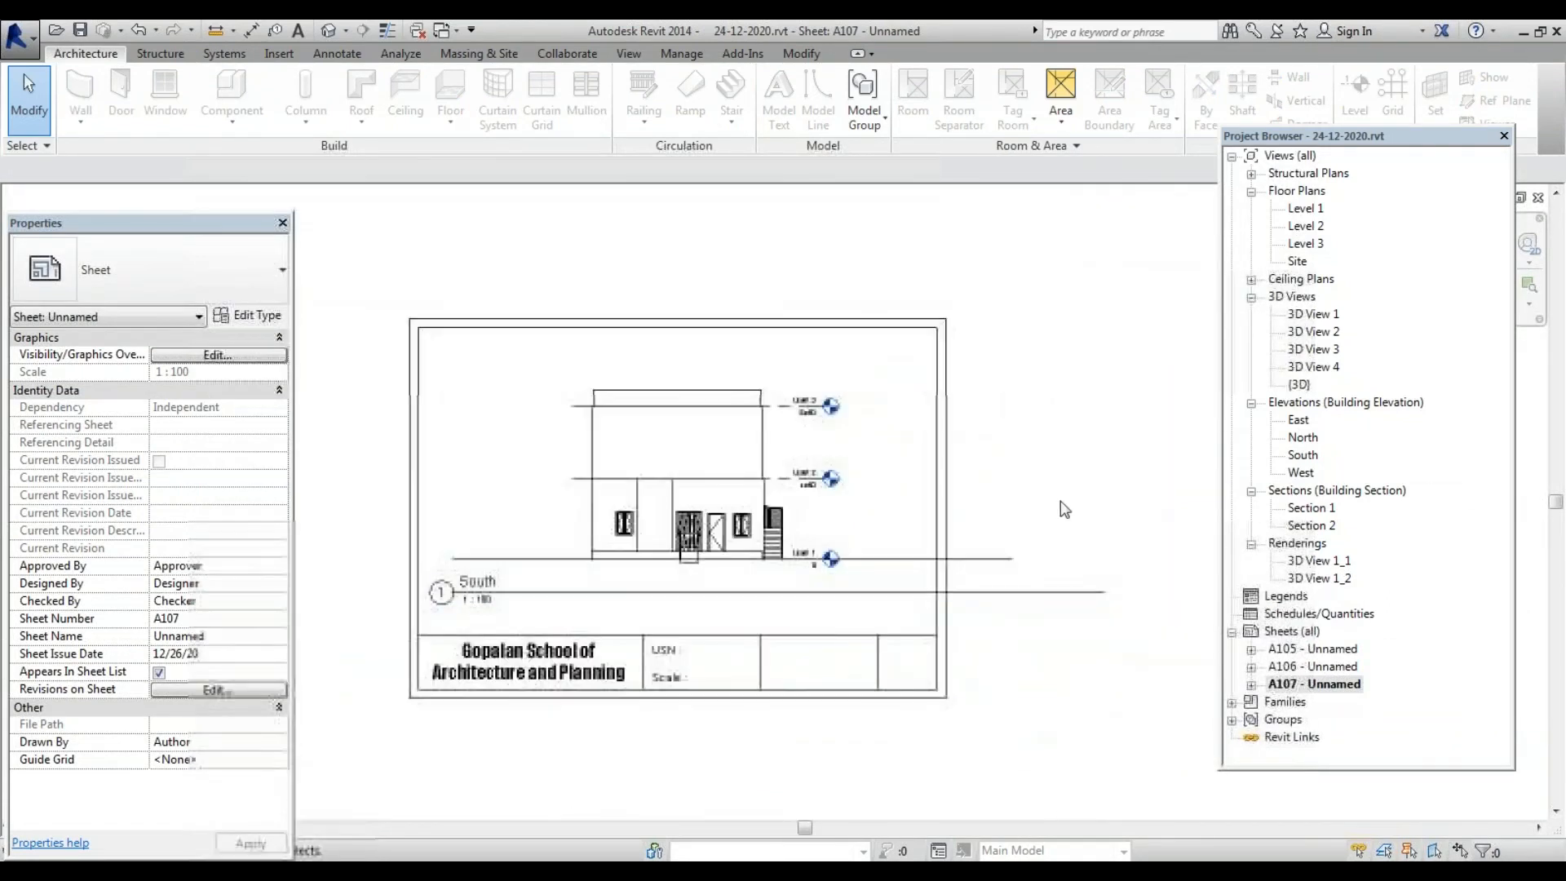
pyautogui.click(994, 571)
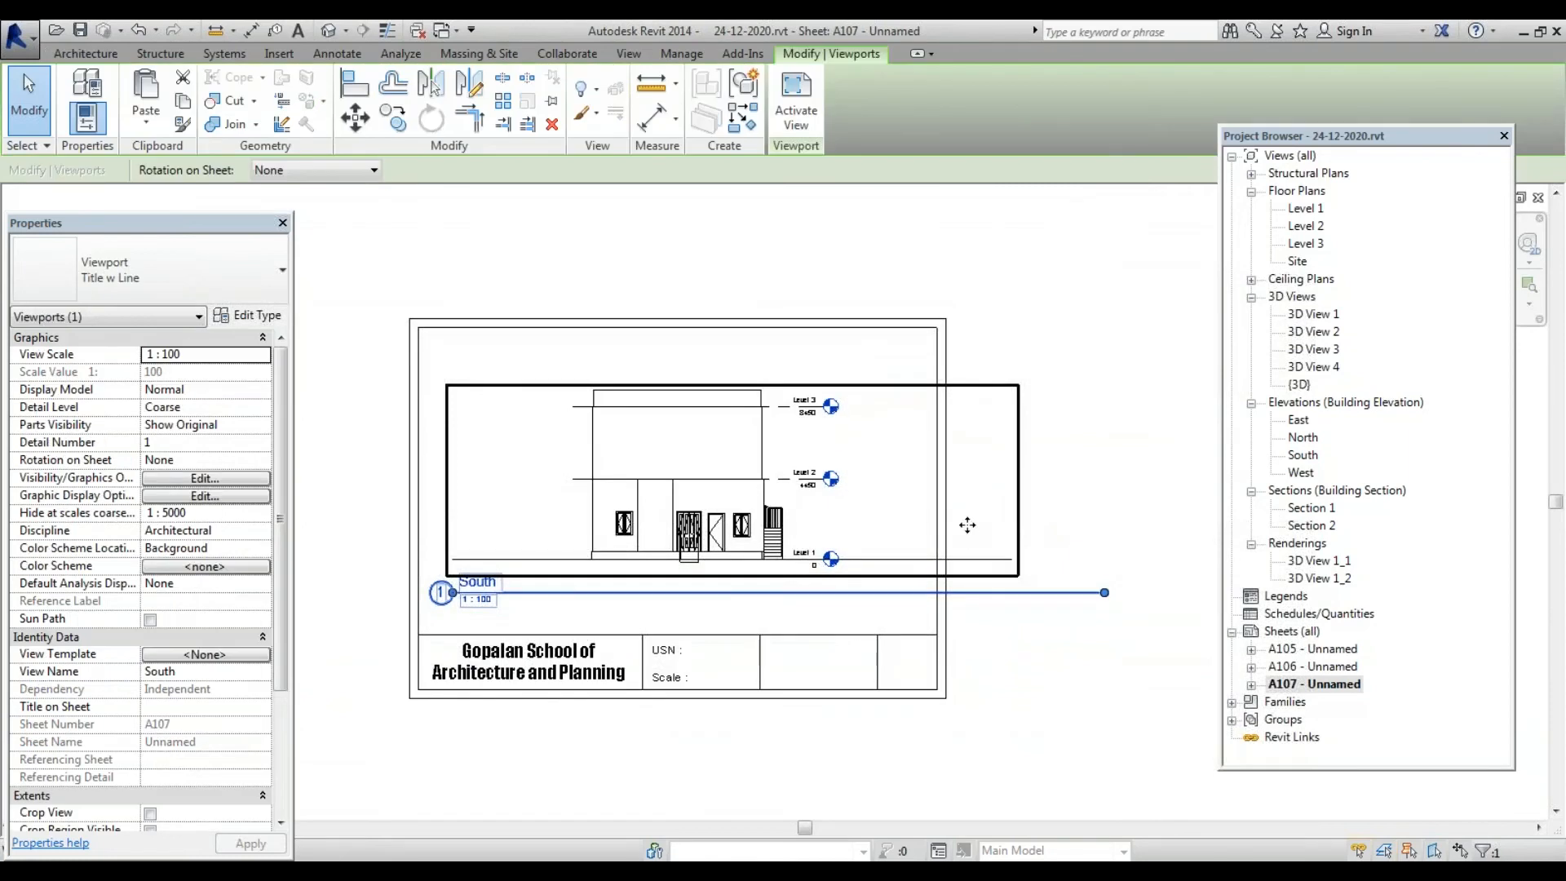
pyautogui.scroll(-3, 848, 487)
pyautogui.scroll(3, 840, 526)
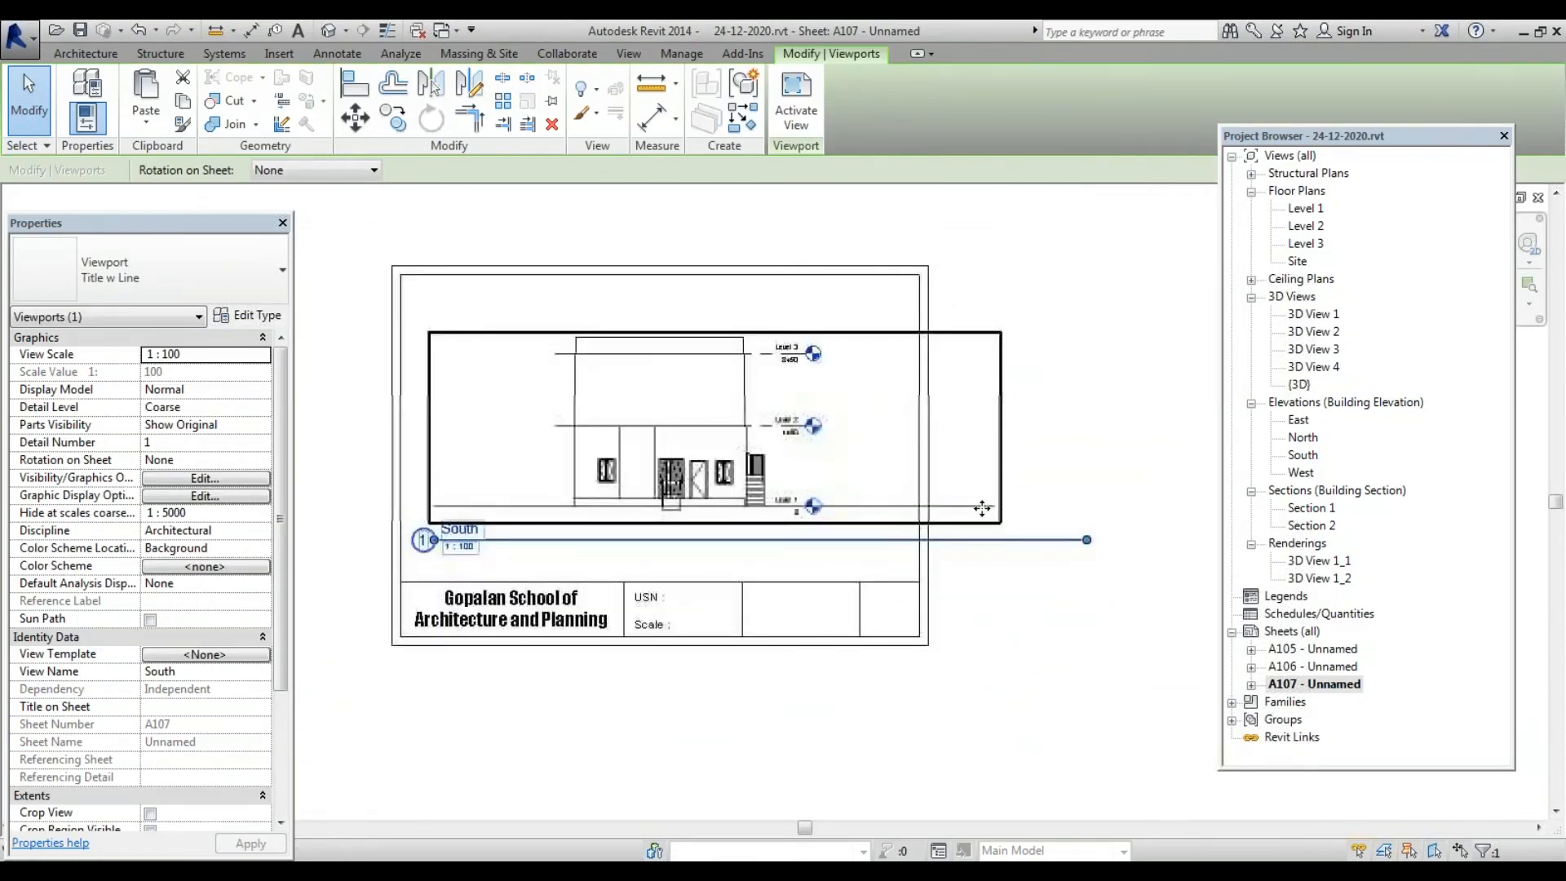
pyautogui.scroll(-1, 684, 493)
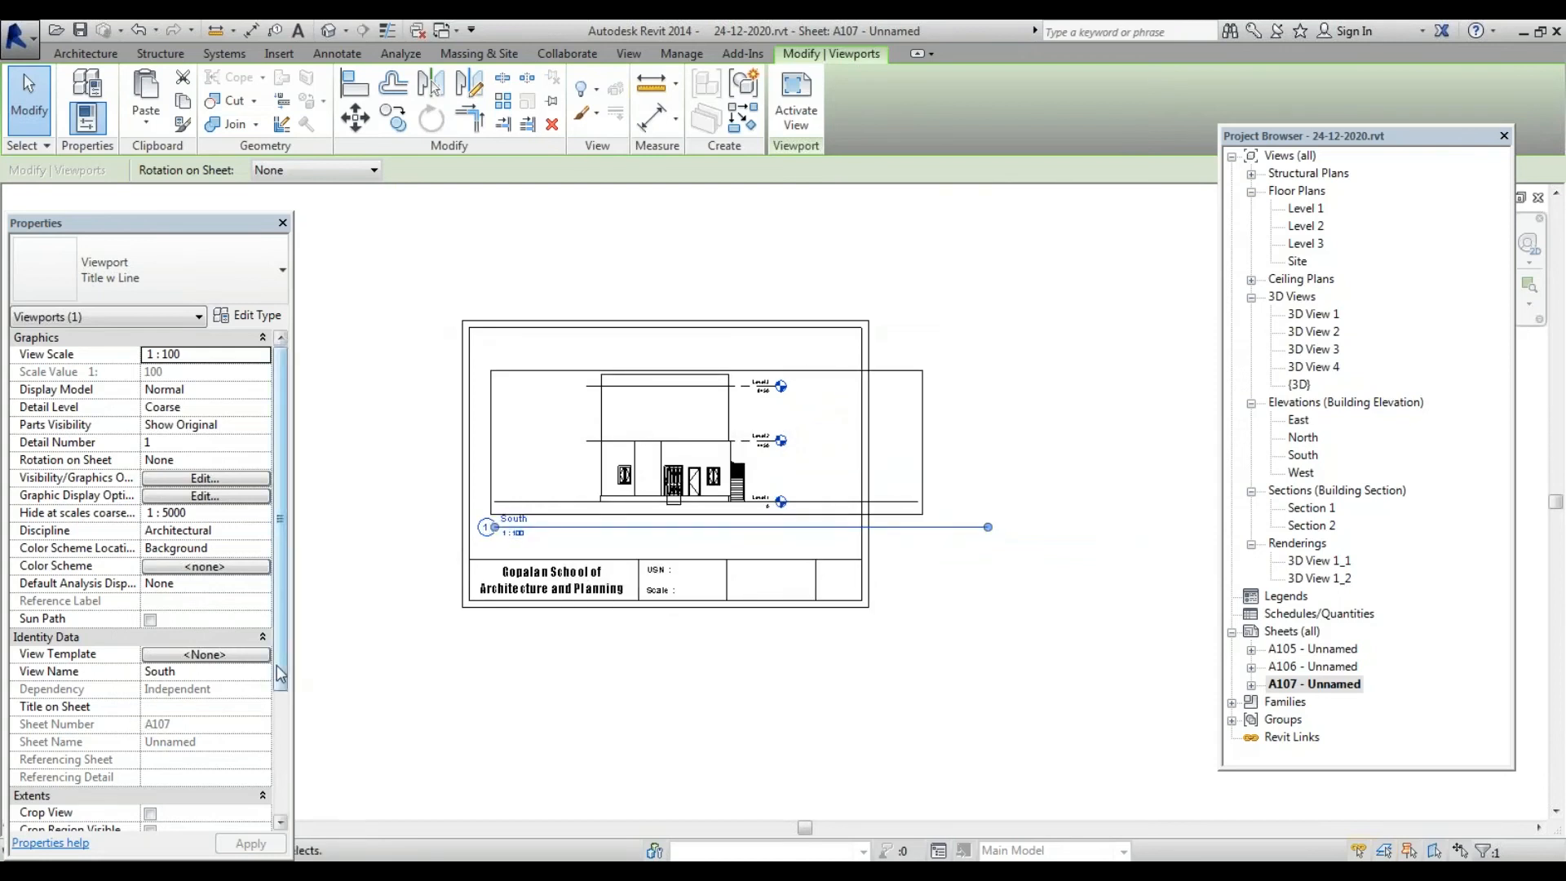
pyautogui.scroll(-3, 276, 675)
pyautogui.click(150, 672)
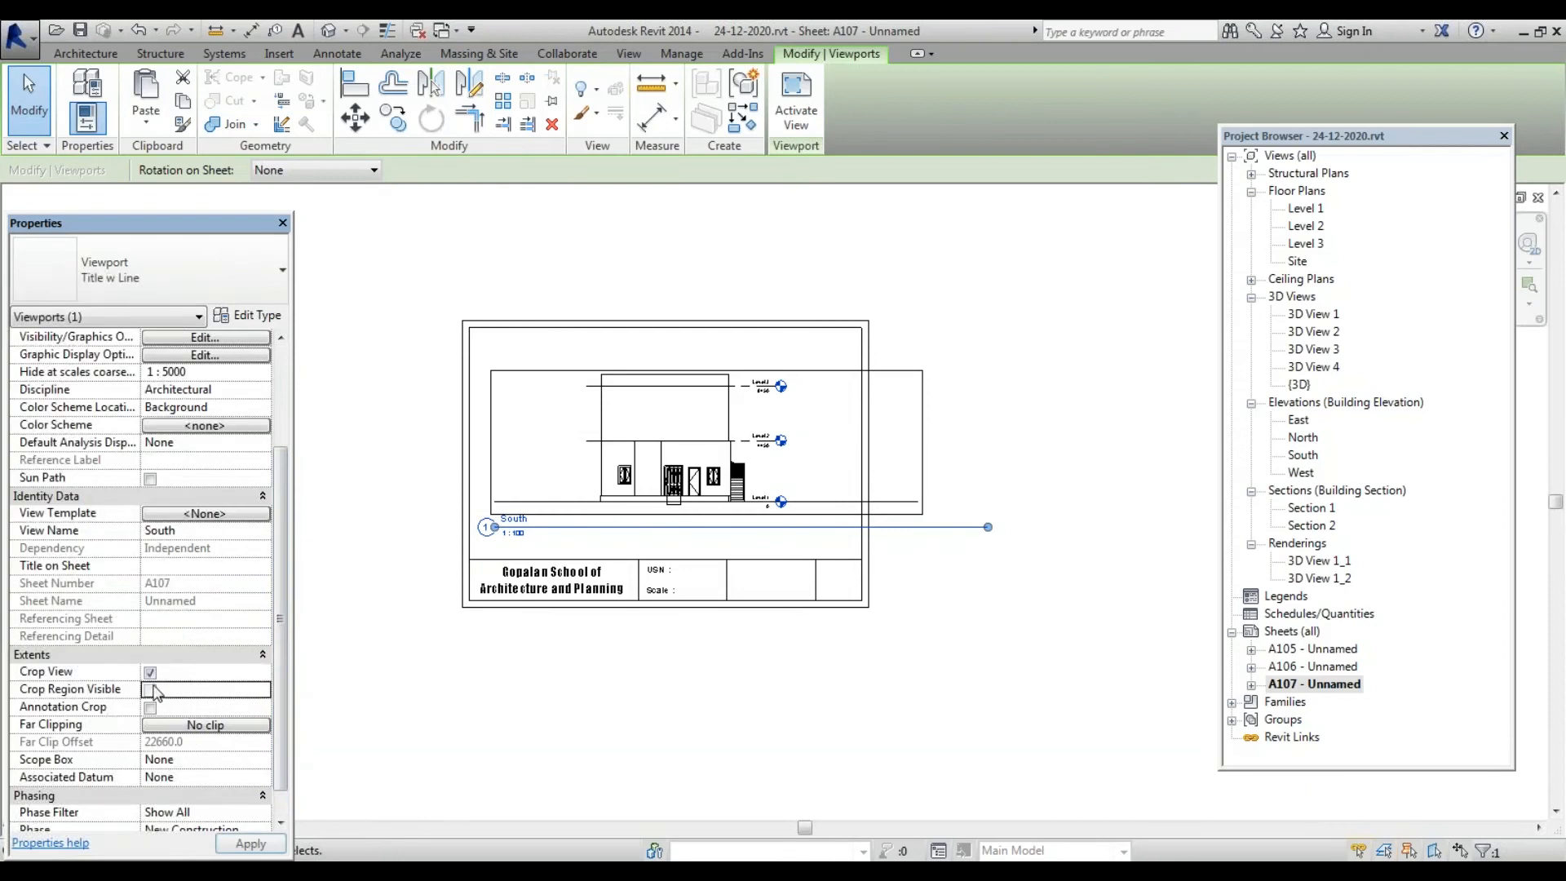
pyautogui.click(149, 690)
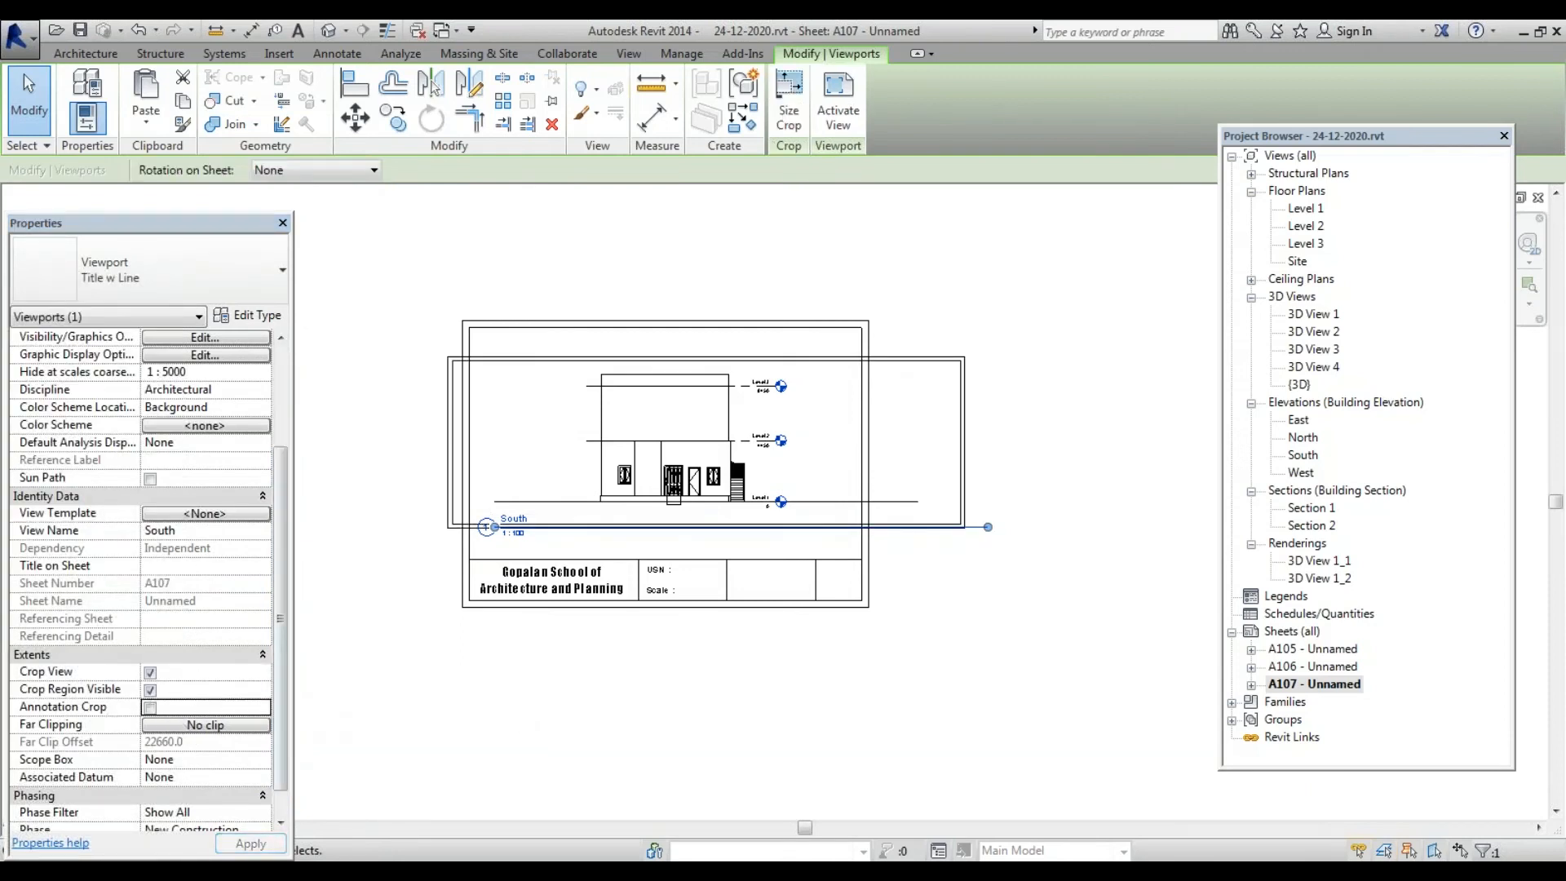
pyautogui.click(149, 707)
pyautogui.click(1001, 447)
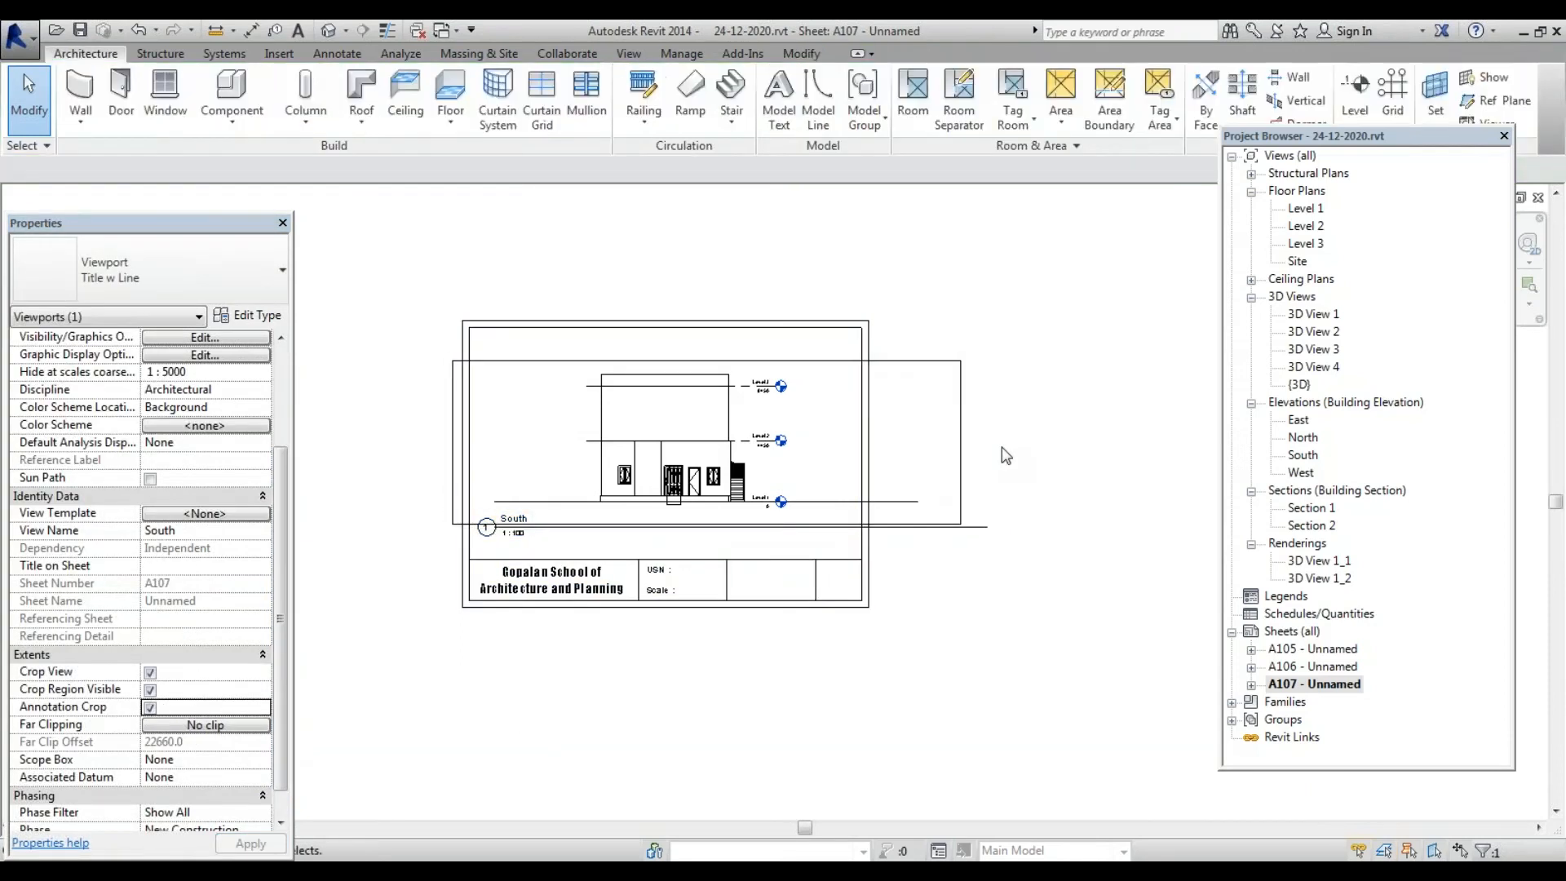
pyautogui.click(963, 450)
# Trim the South elevation's crop region in from the left and right toward the building
pyautogui.doubleClick(964, 451)
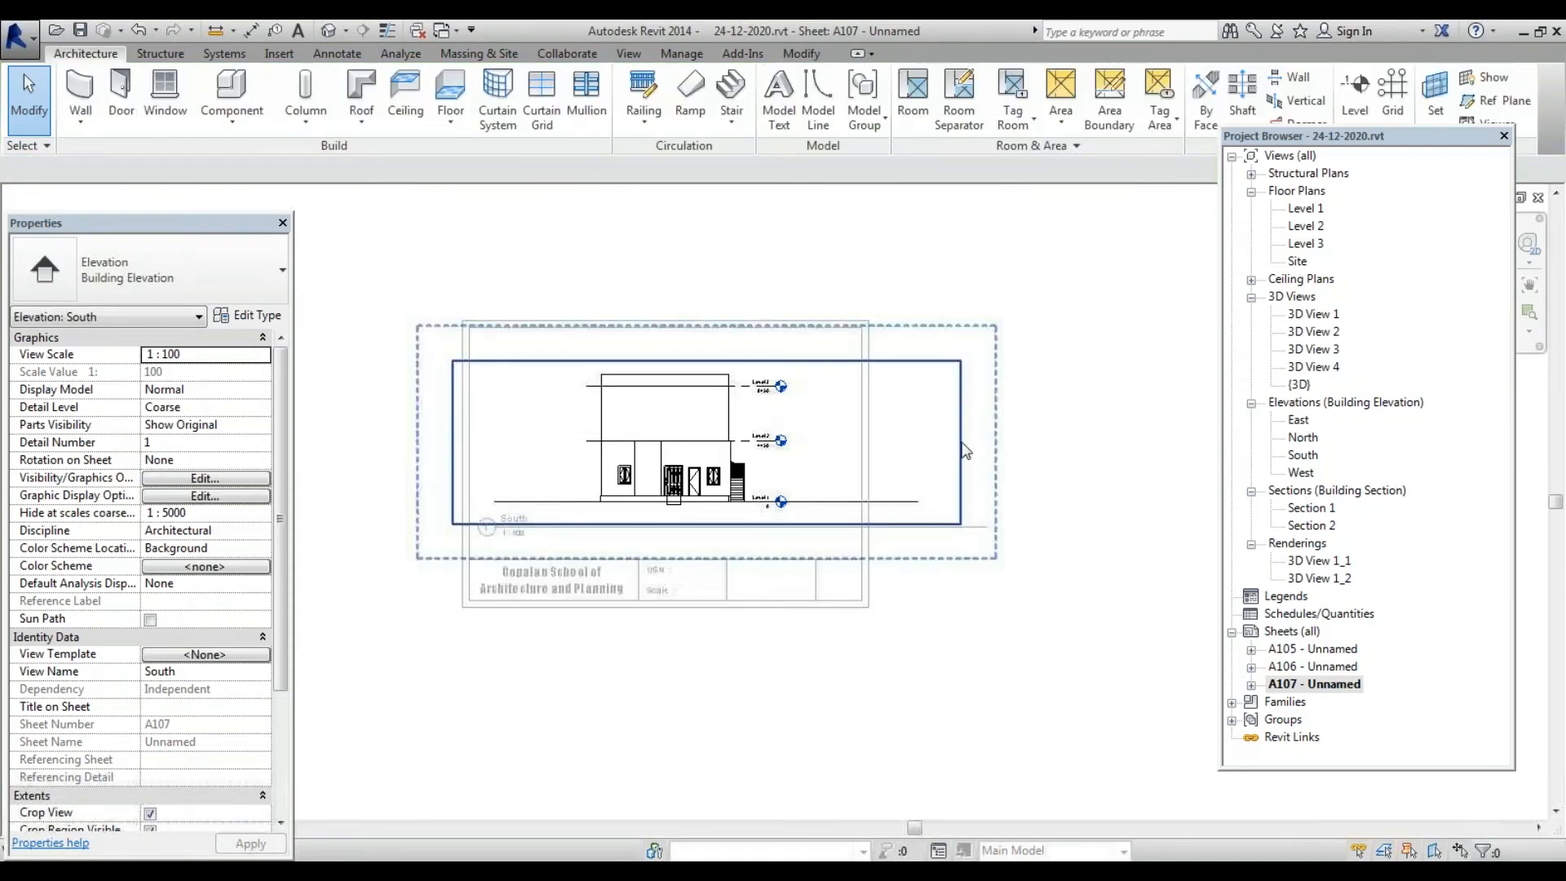
pyautogui.click(962, 440)
pyautogui.moveTo(962, 441); pyautogui.dragTo(818, 441)
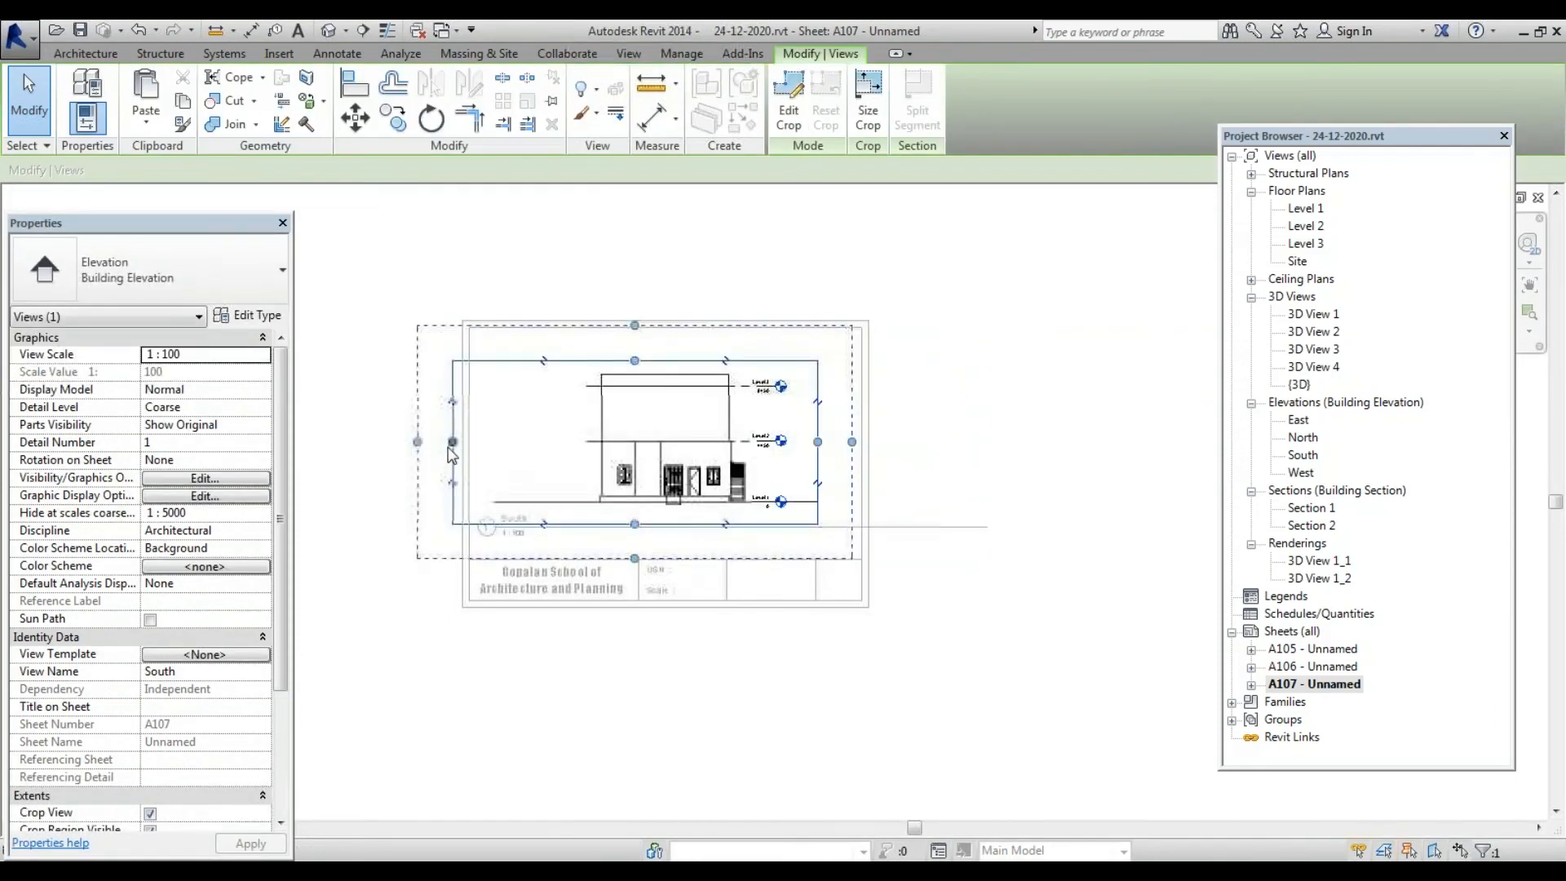
pyautogui.moveTo(450, 450); pyautogui.dragTo(501, 458)
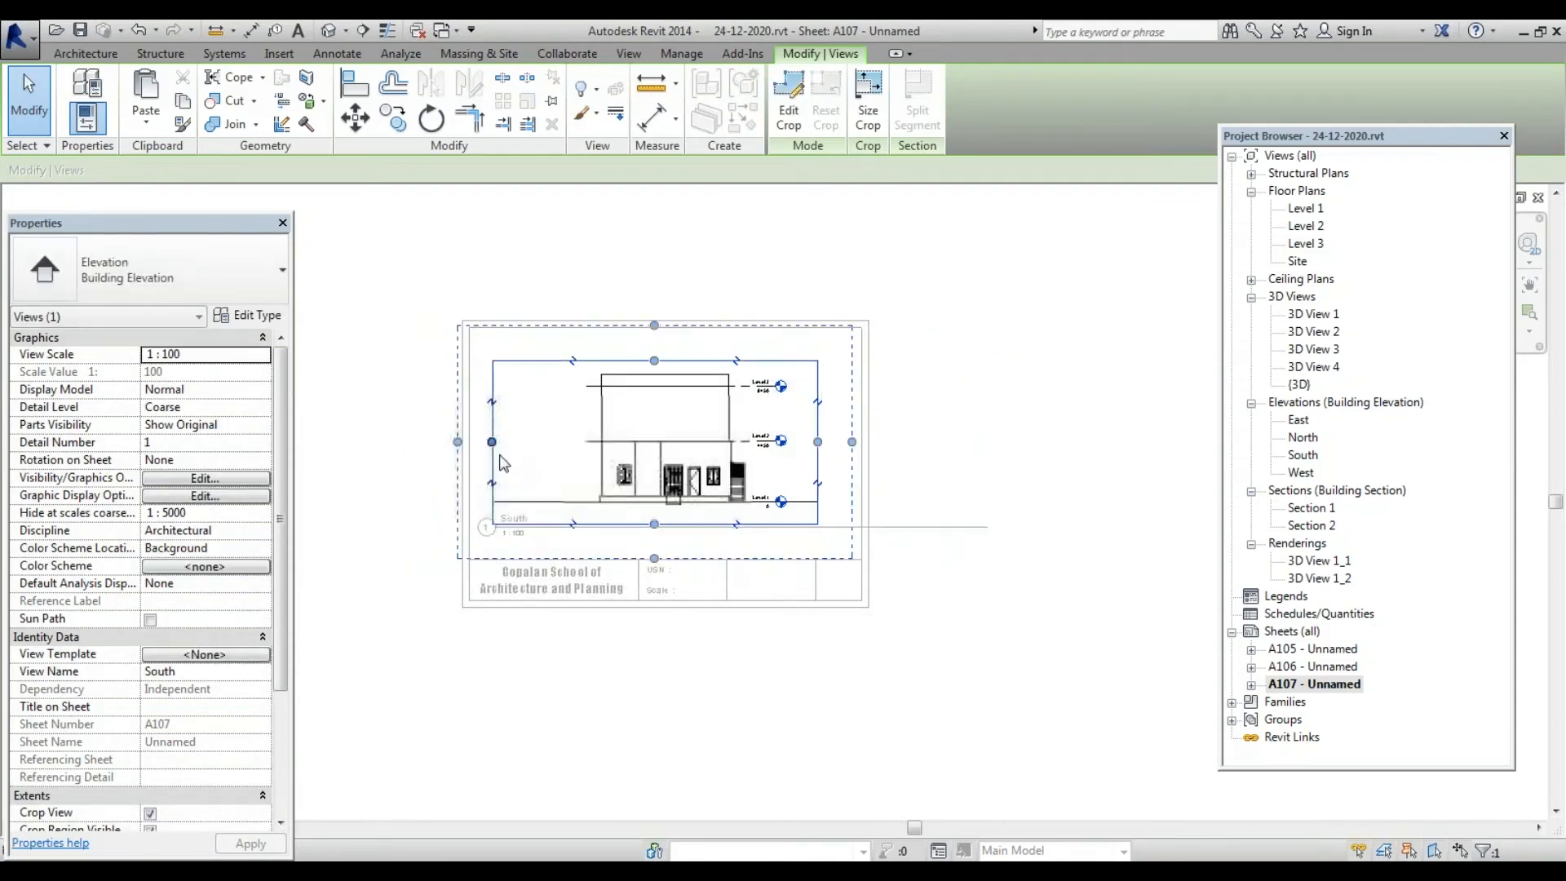
pyautogui.click(901, 316)
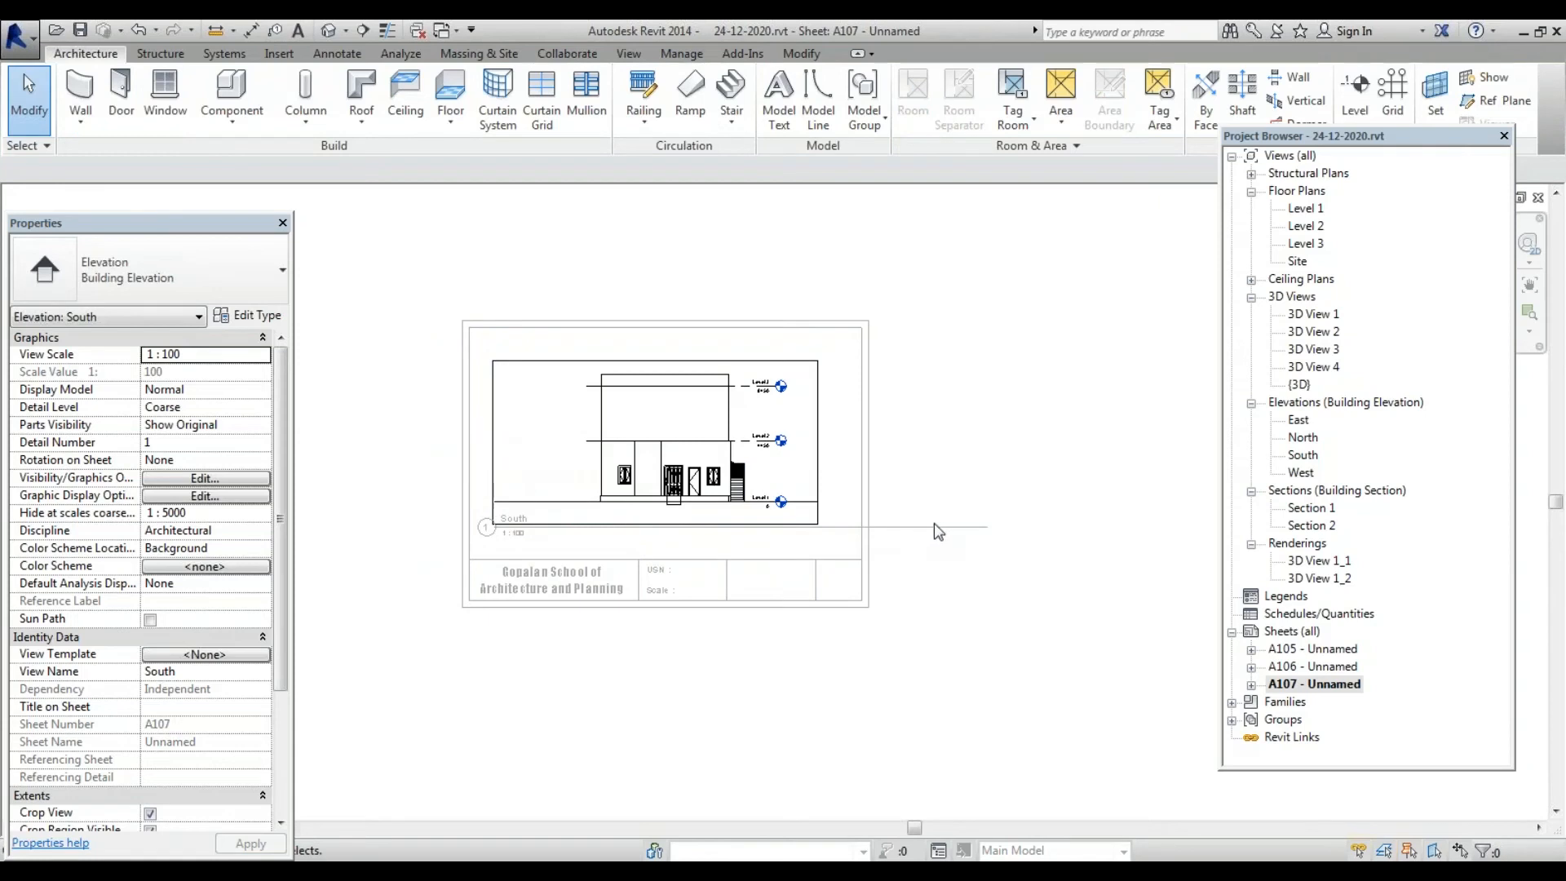
# Move the South view title lower on sheet A107, then switch to sheet A106
pyautogui.click(1340, 686)
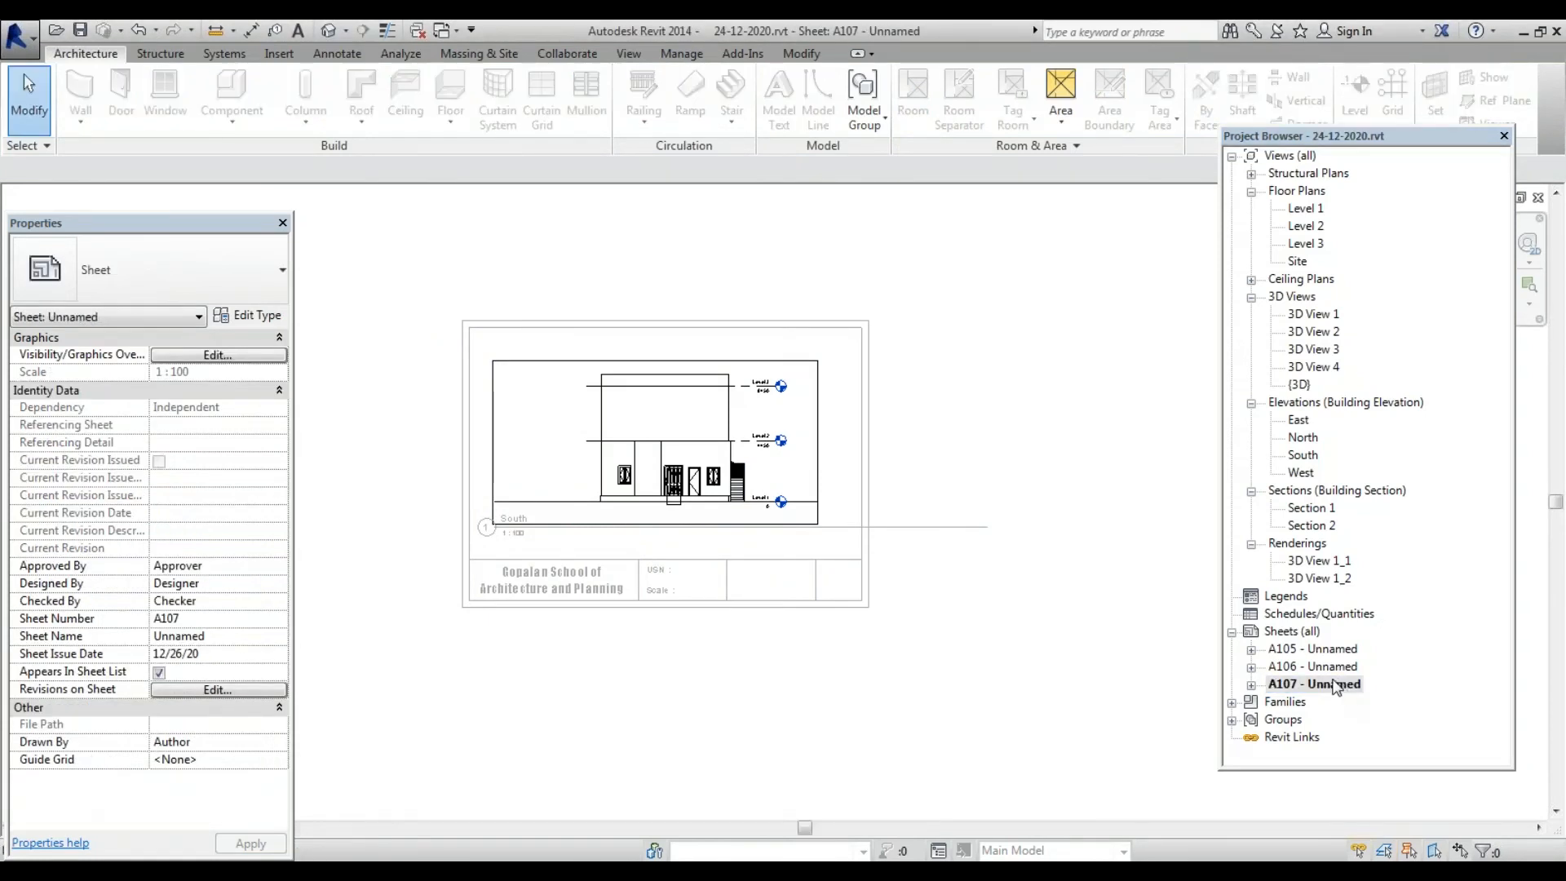
pyautogui.doubleClick(1341, 686)
pyautogui.scroll(3, 859, 536)
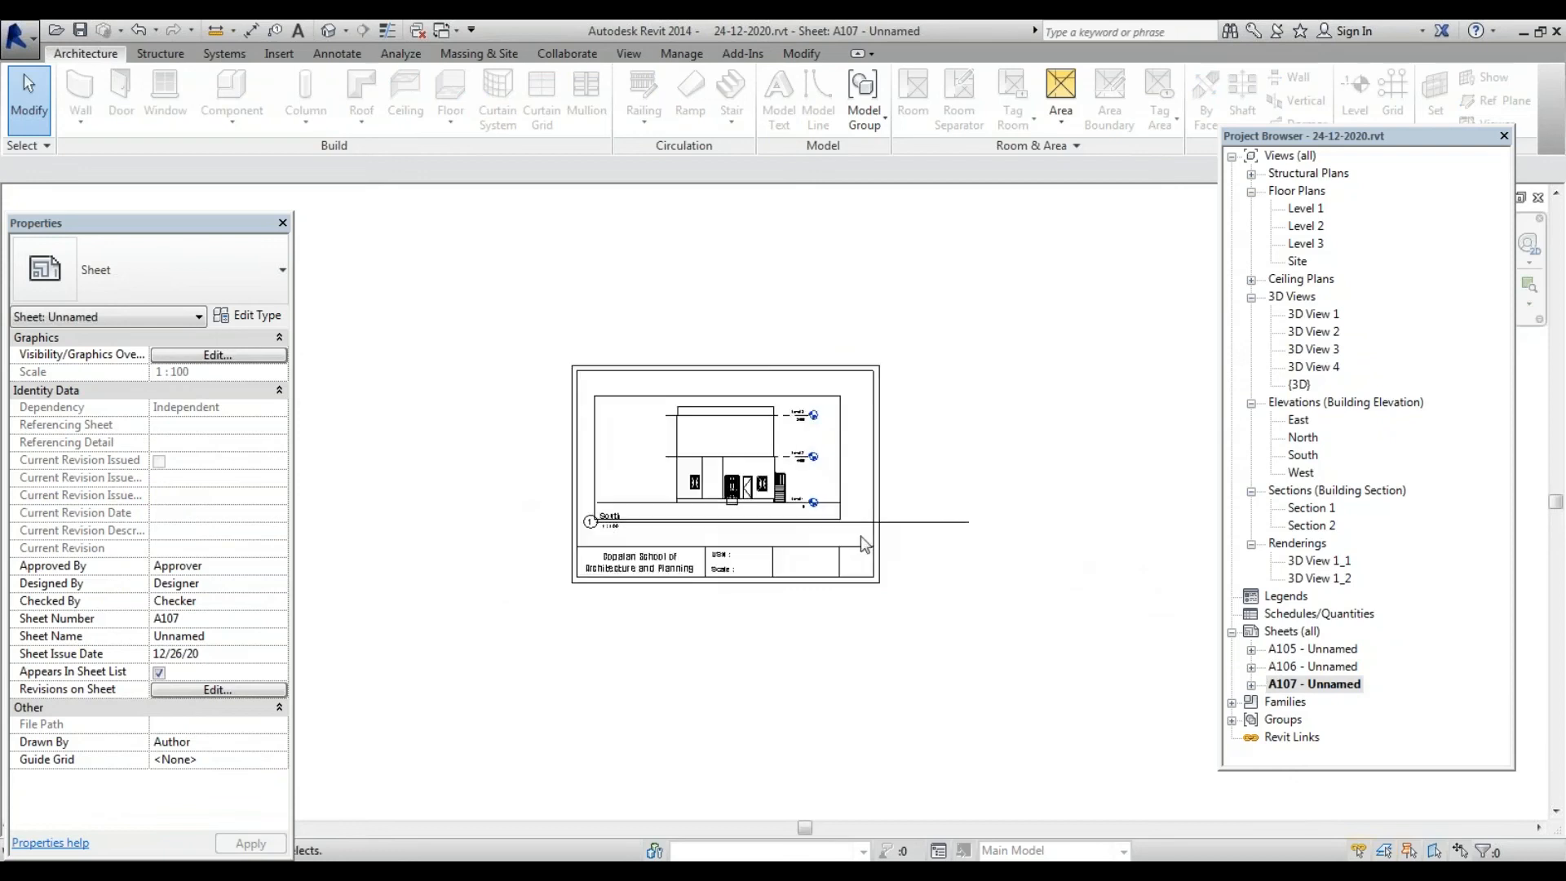
pyautogui.moveTo(901, 522); pyautogui.dragTo(897, 643)
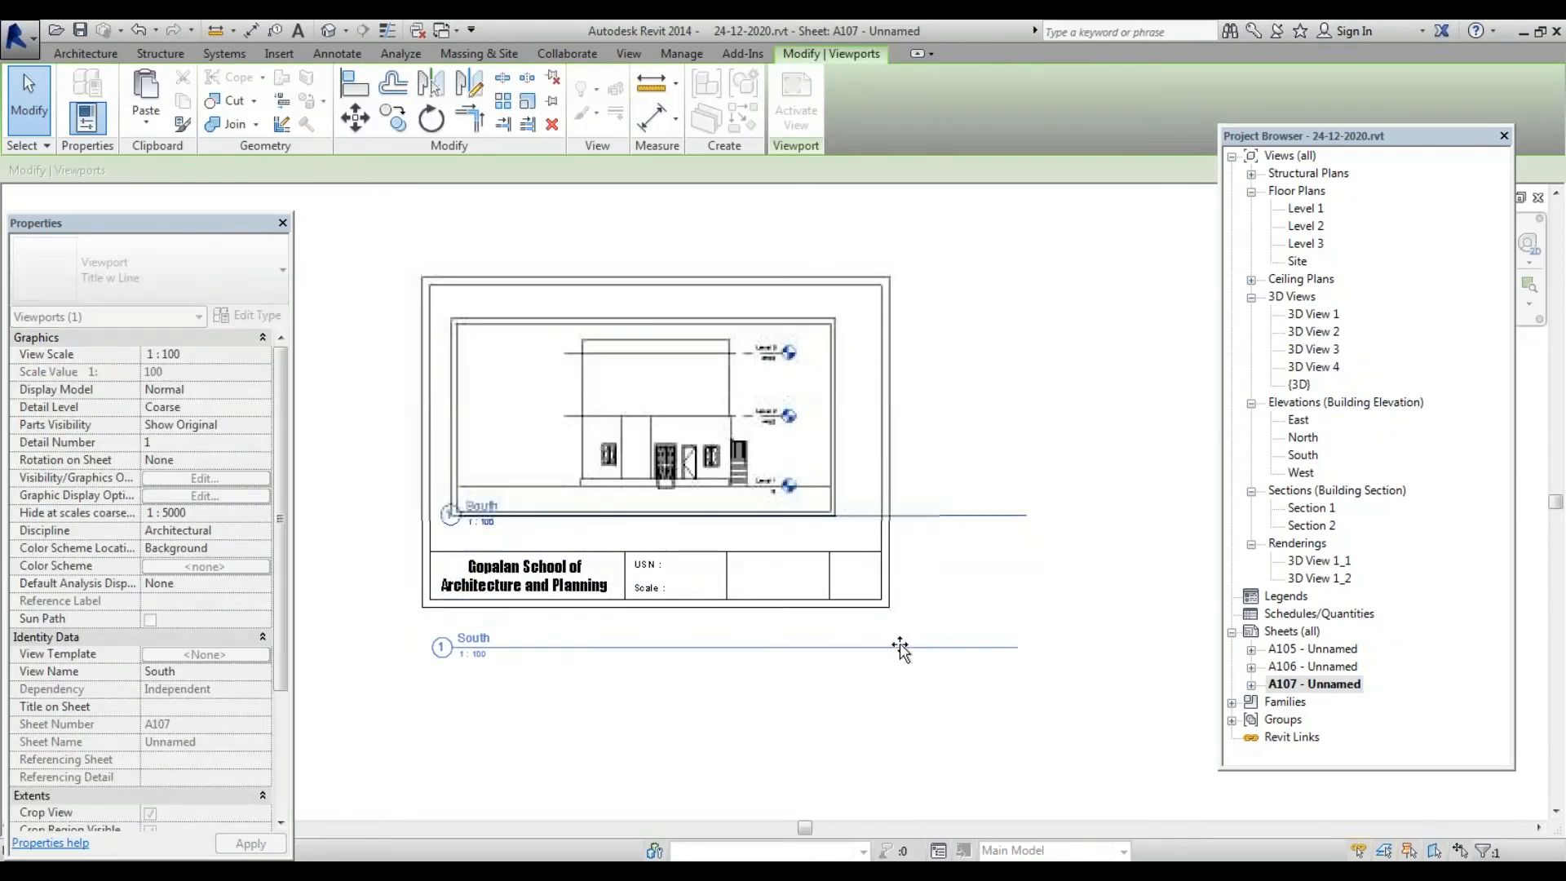
pyautogui.scroll(3, 599, 684)
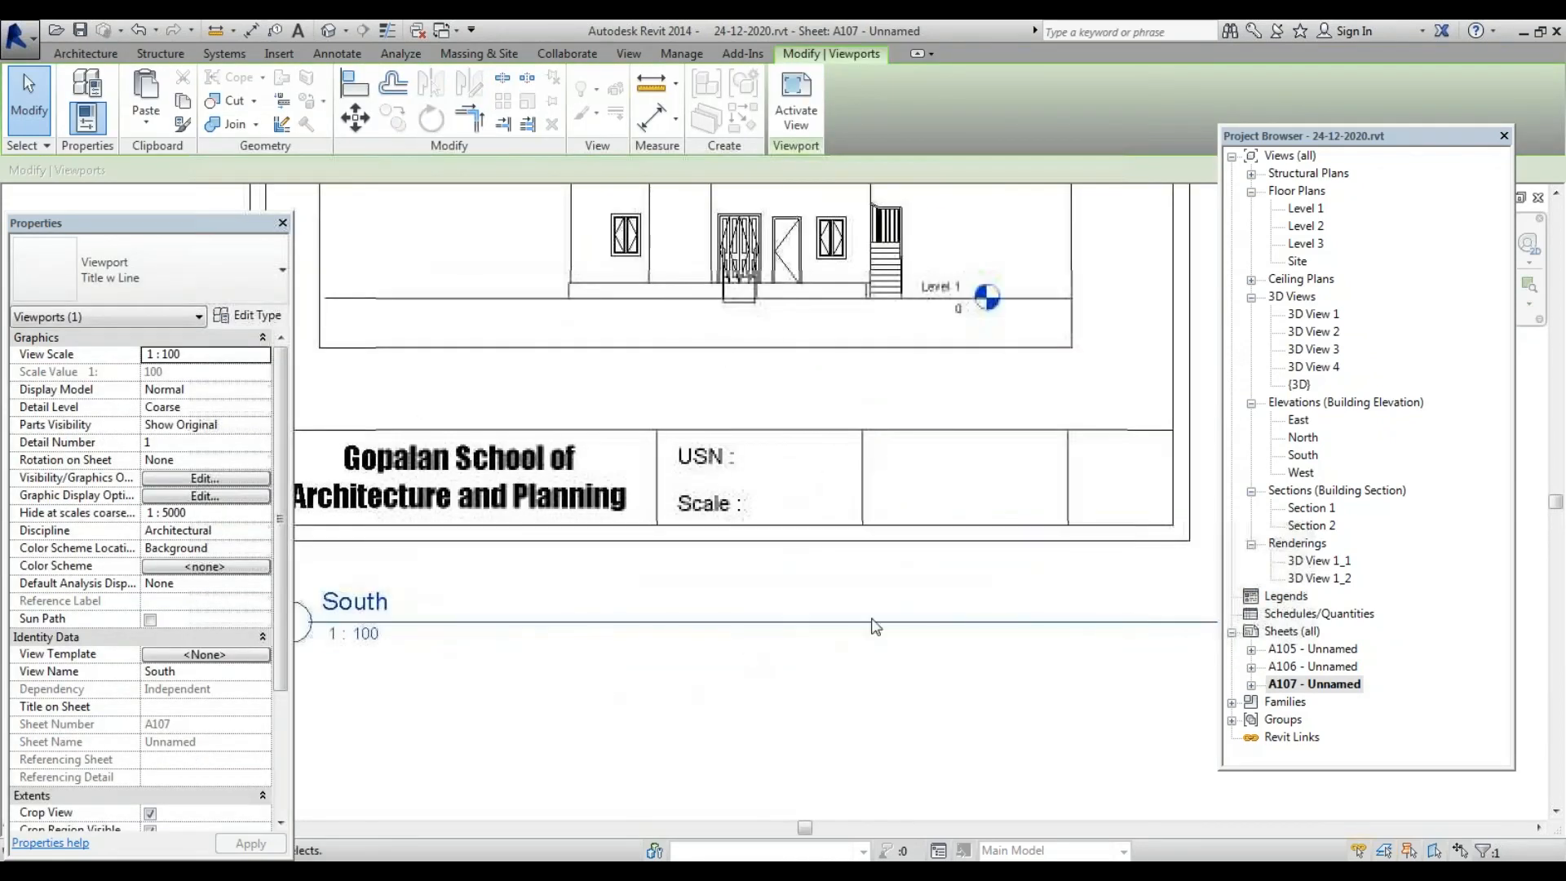
pyautogui.scroll(-3, 817, 619)
pyautogui.doubleClick(1315, 667)
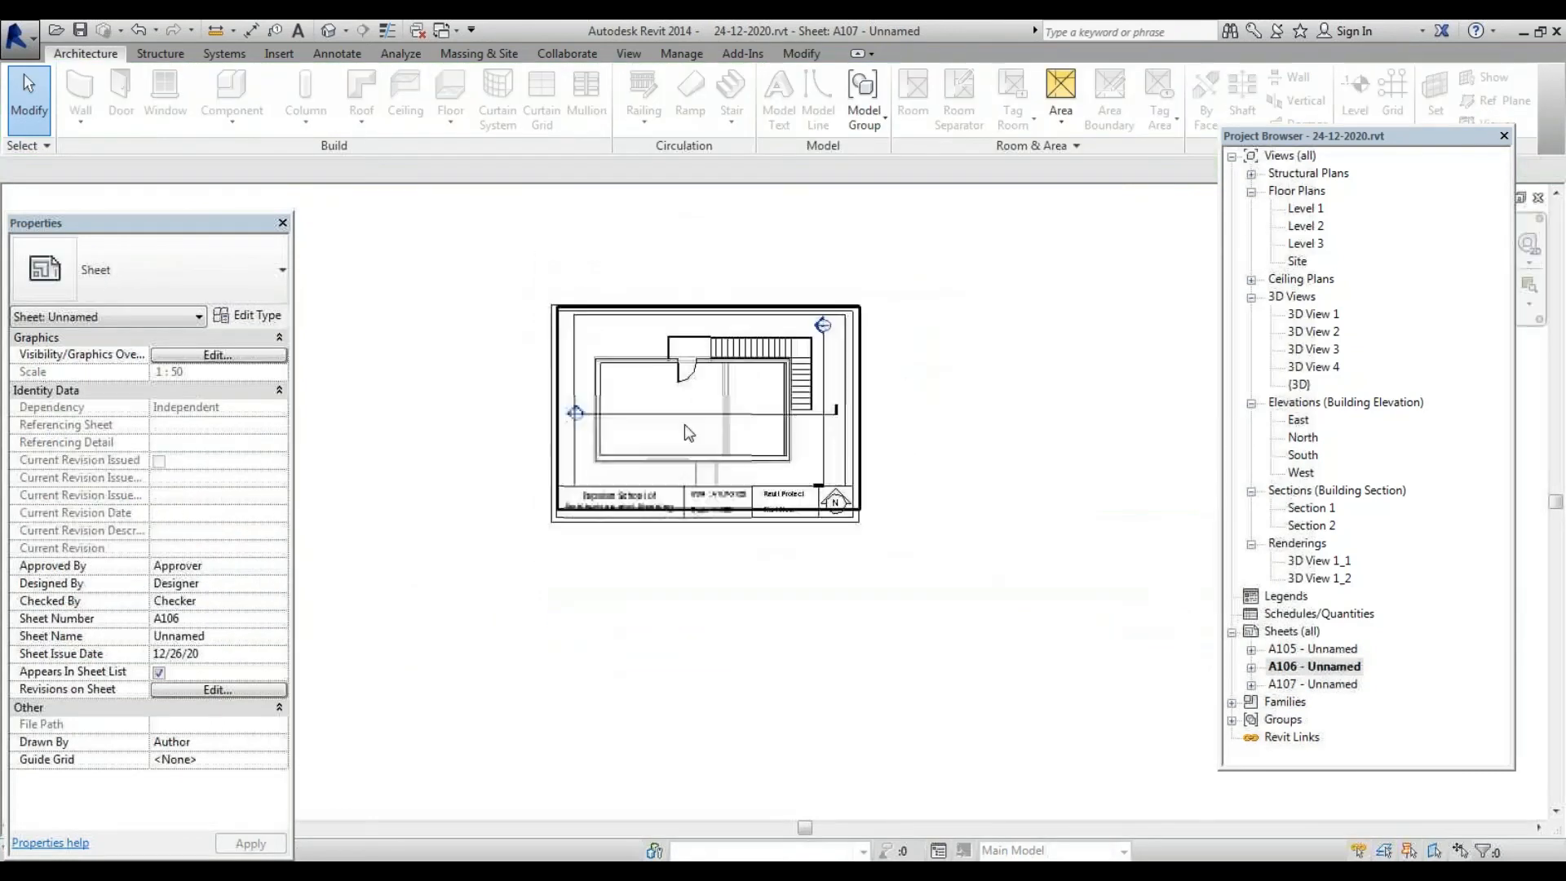
# Select A106's title-block notes: USN A1LPG120, scale 1:100, Revit Project and First Floor
pyautogui.scroll(-2, 688, 434)
pyautogui.scroll(3, 687, 438)
pyautogui.scroll(3, 687, 438)
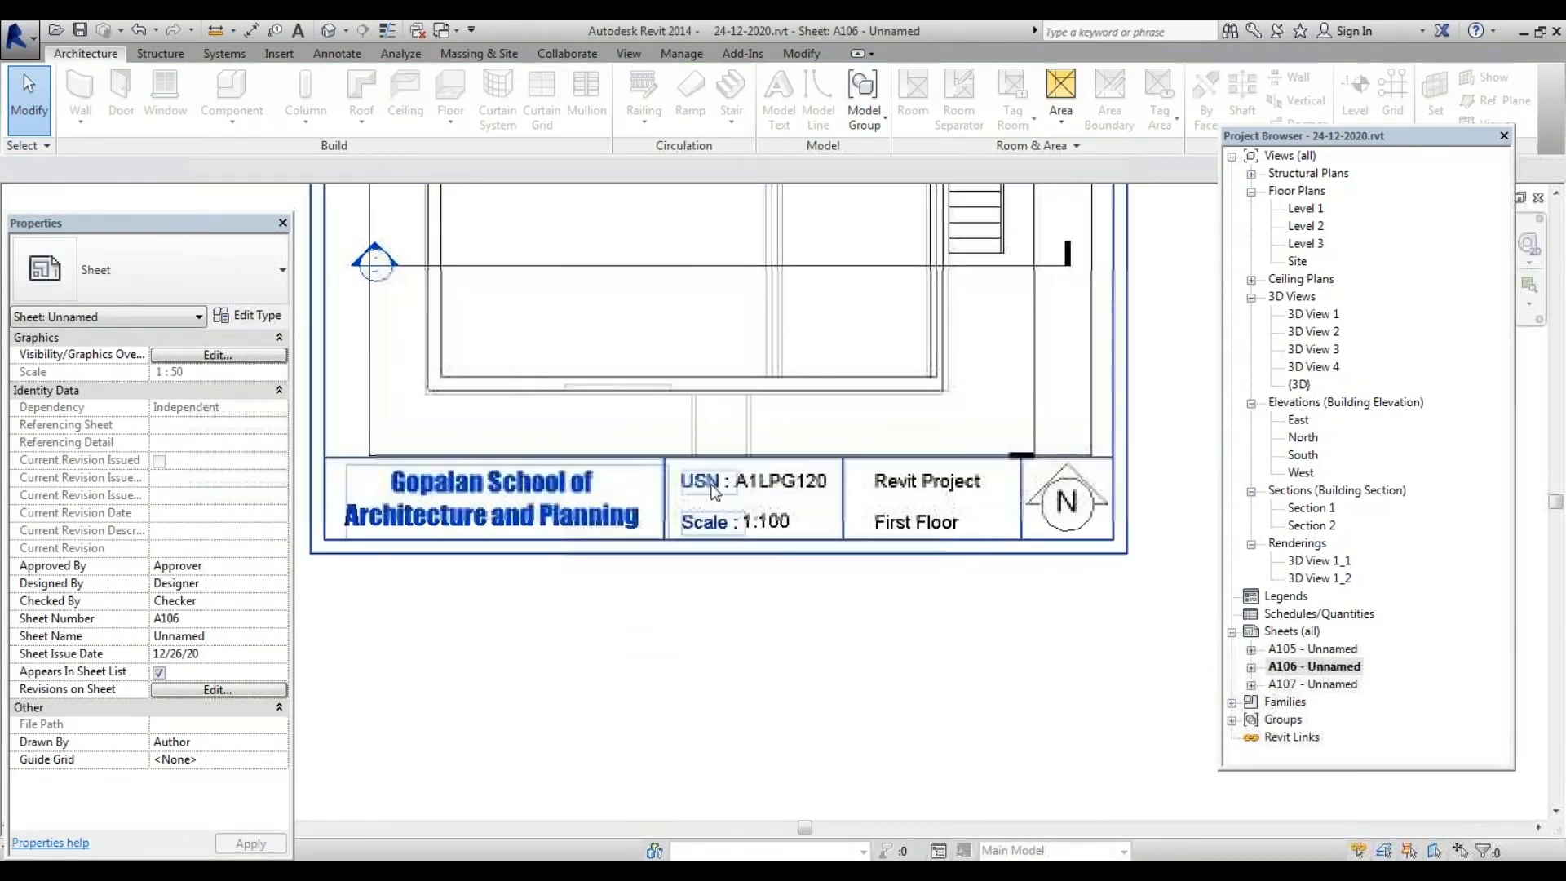
pyautogui.click(773, 486)
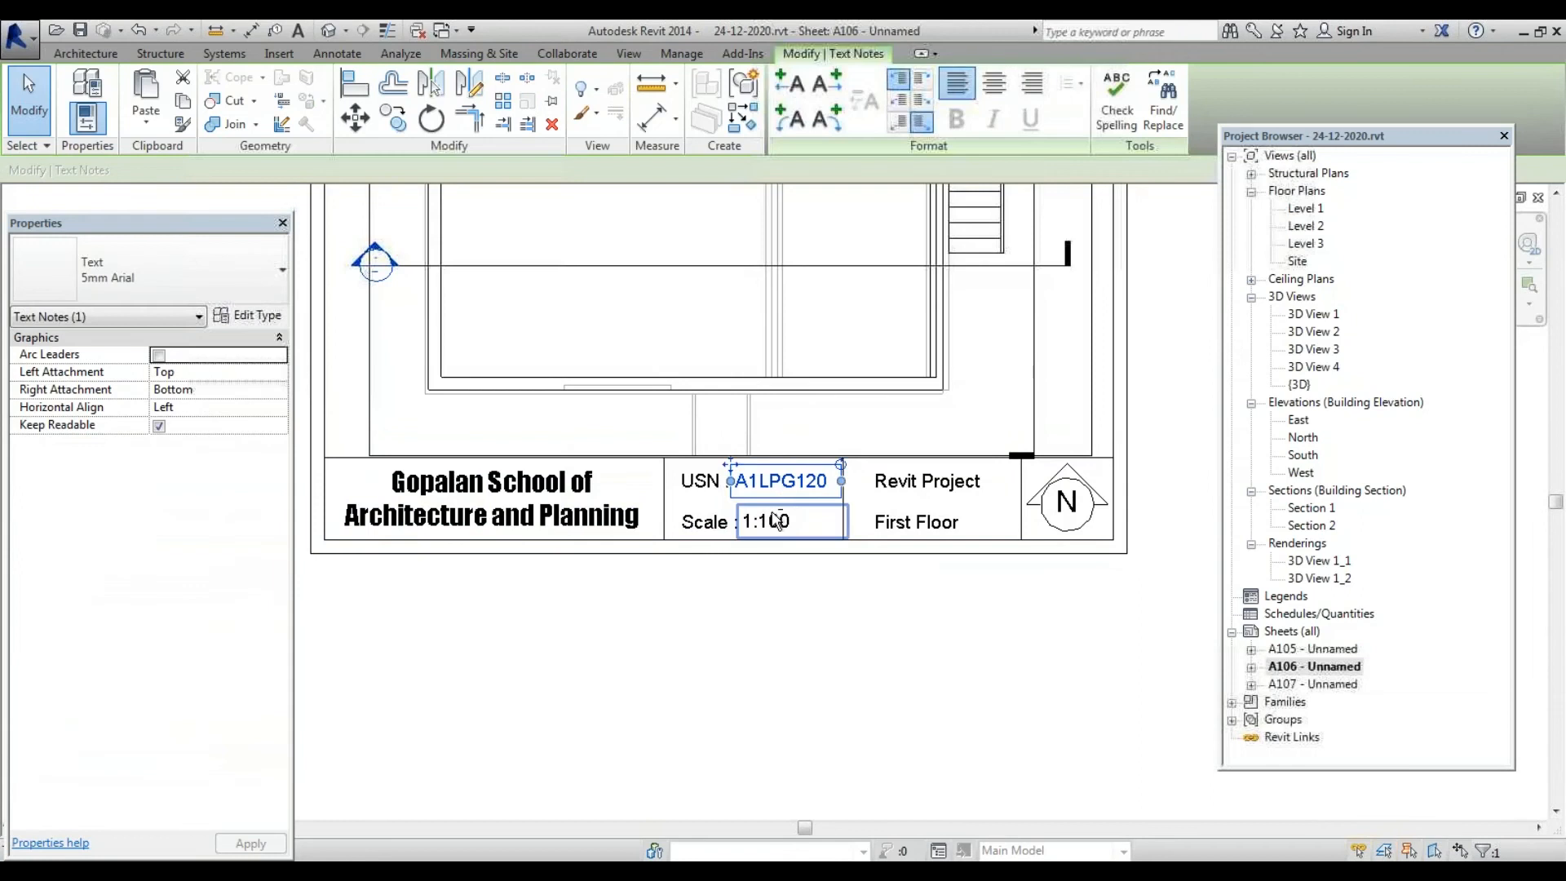
pyautogui.keyDown('ctrl'); pyautogui.click(774, 522); pyautogui.keyUp('ctrl')
pyautogui.keyDown('ctrl'); pyautogui.click(925, 481); pyautogui.keyUp('ctrl')
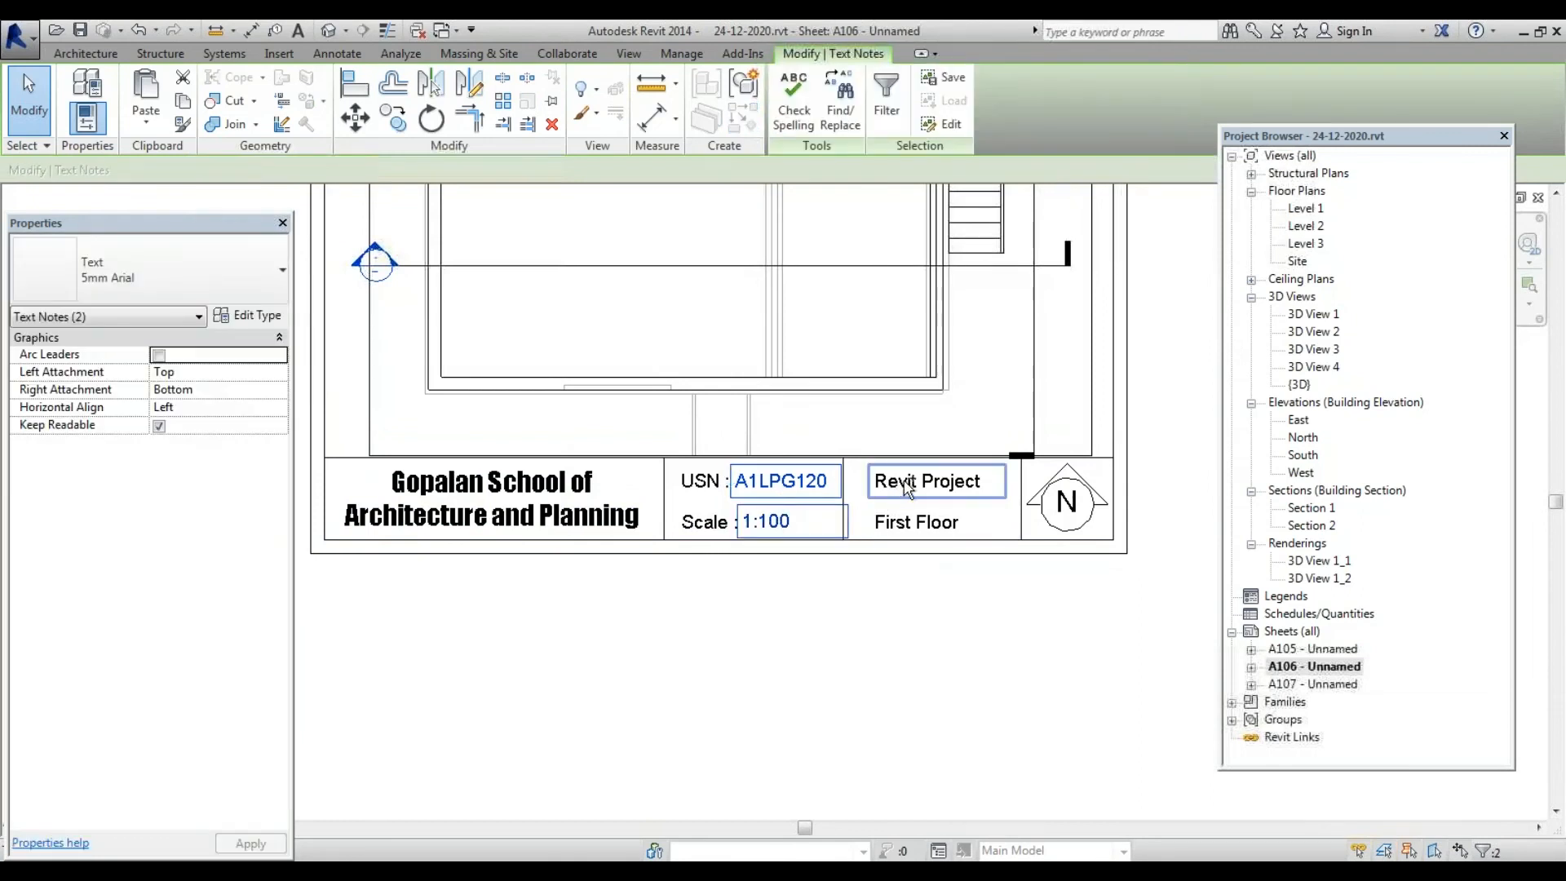
pyautogui.keyDown('ctrl'); pyautogui.click(915, 530); pyautogui.keyUp('ctrl')
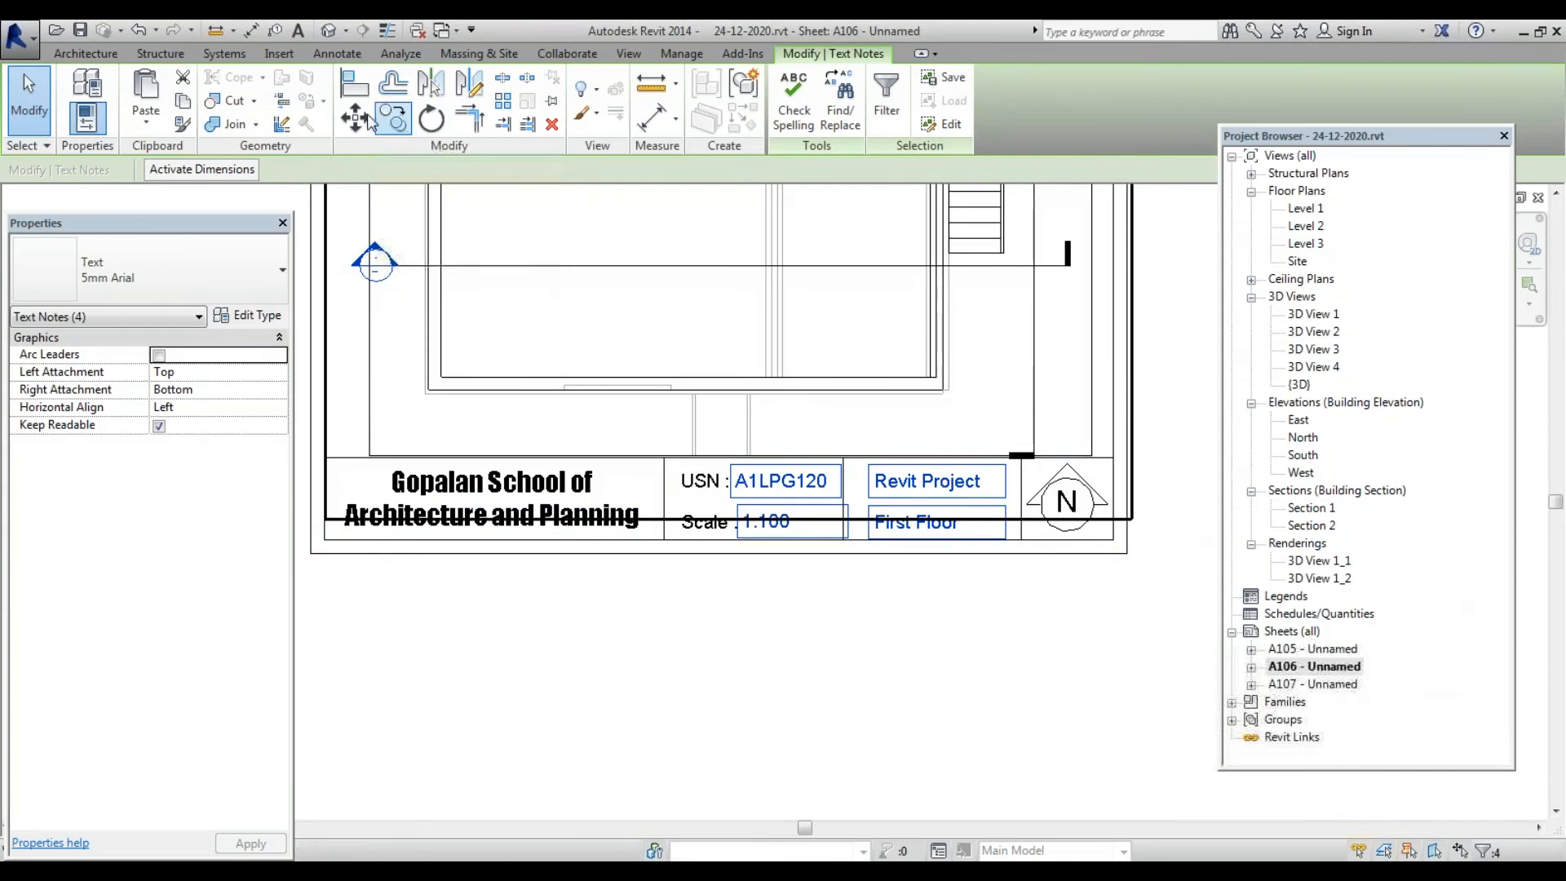
# Paste the notes onto sheet A107 aligned to their original positions
pyautogui.doubleClick(1347, 685)
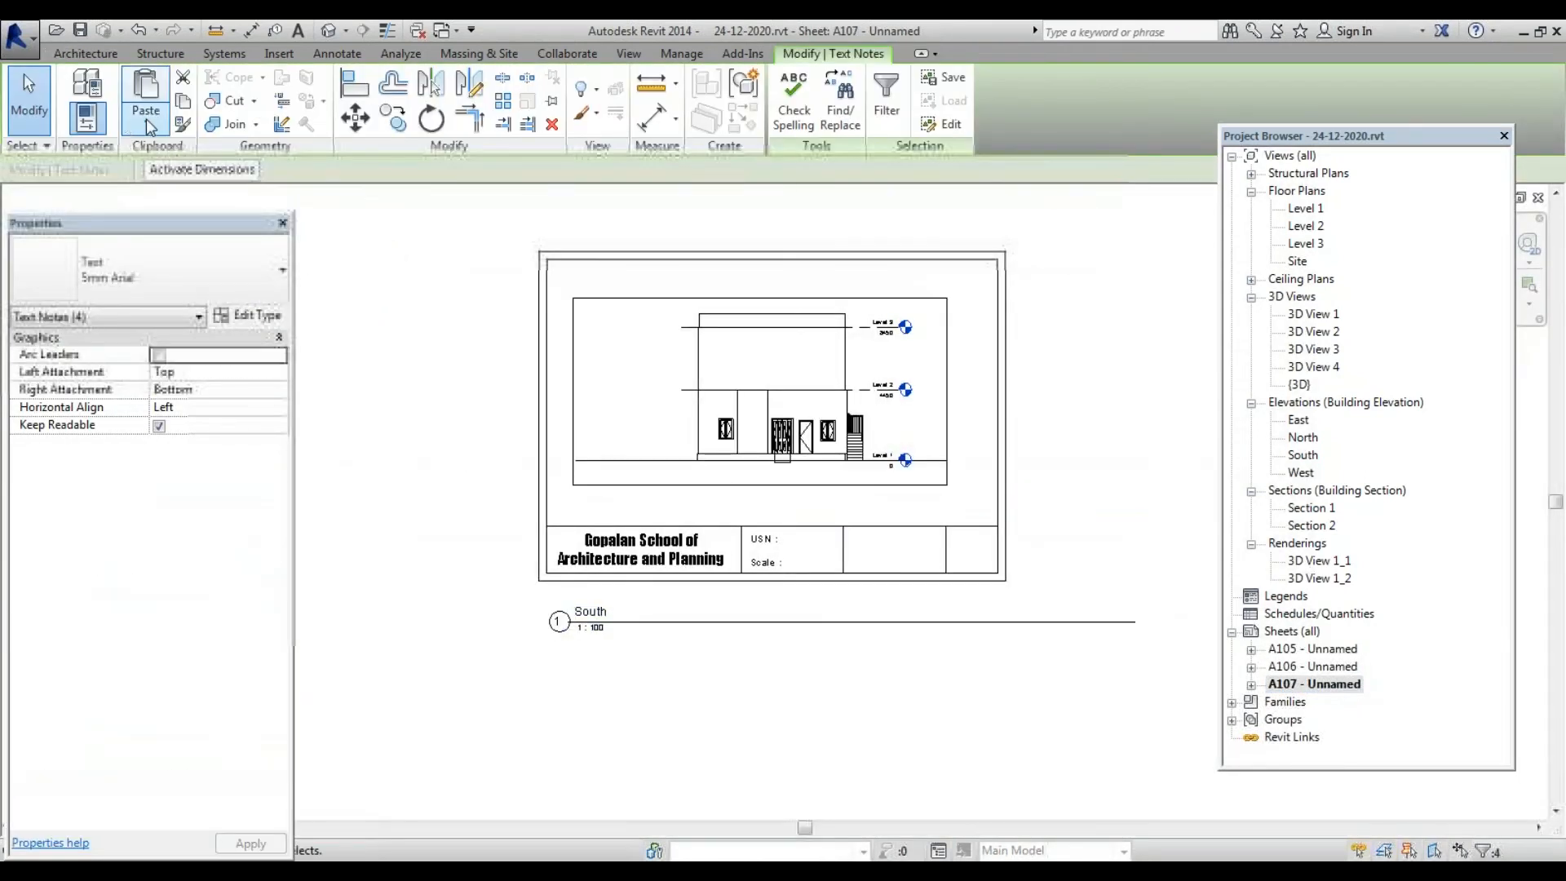
pyautogui.click(145, 119)
pyautogui.click(184, 228)
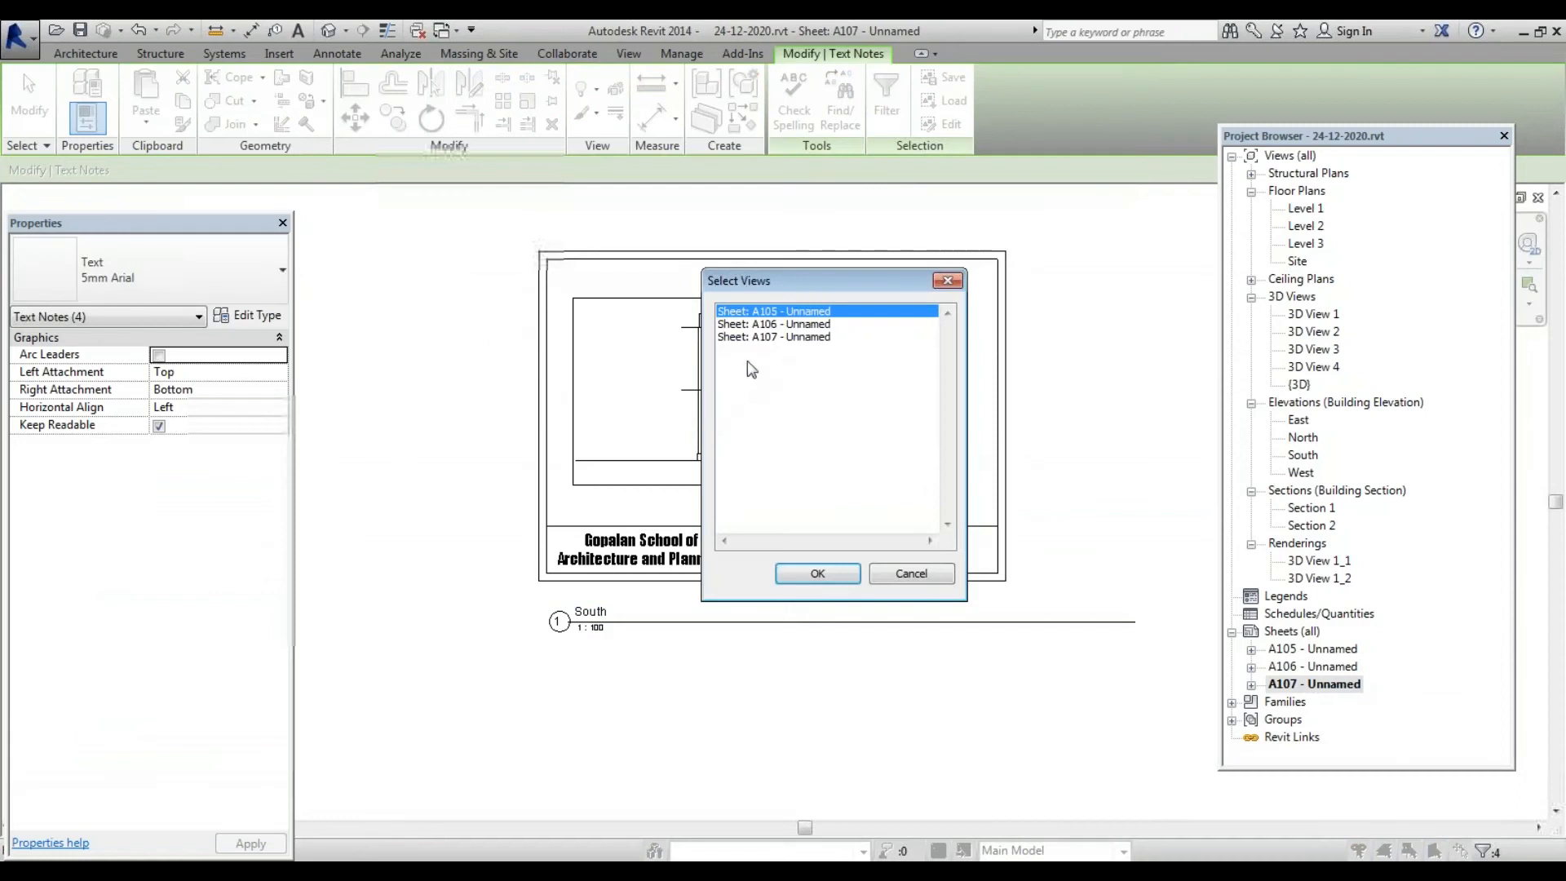
pyautogui.click(766, 336)
pyautogui.click(817, 573)
pyautogui.scroll(3, 804, 677)
pyautogui.press('Escape')
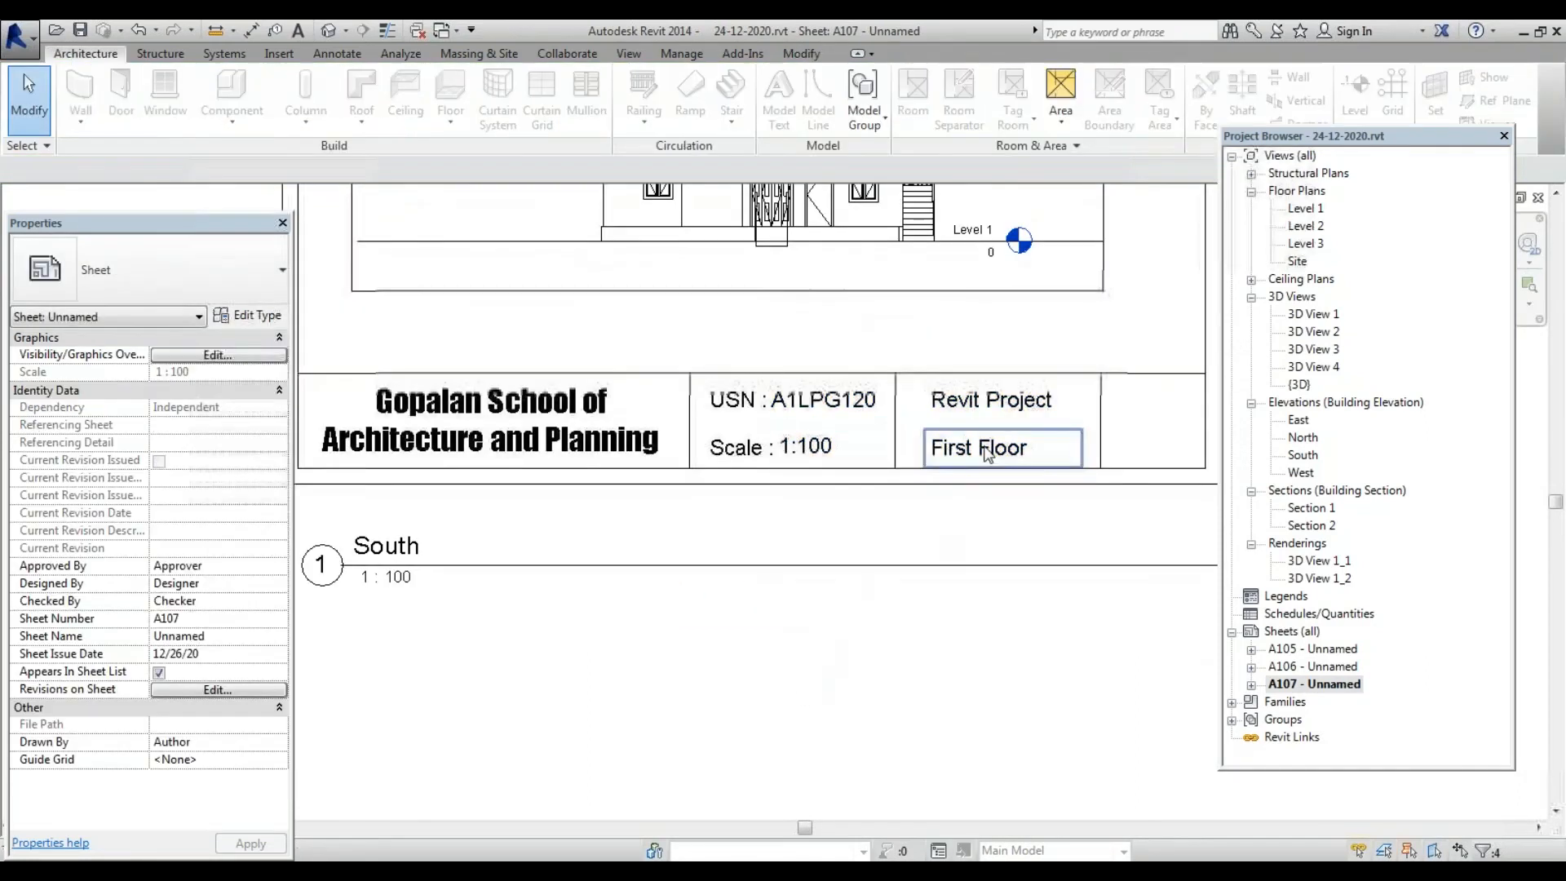
pyautogui.scroll(2, 987, 454)
# Change the pasted 'First Floor' note to 'South Elevation' and widen it to fit one line
pyautogui.click(979, 451)
pyautogui.moveTo(969, 453); pyautogui.dragTo(843, 456)
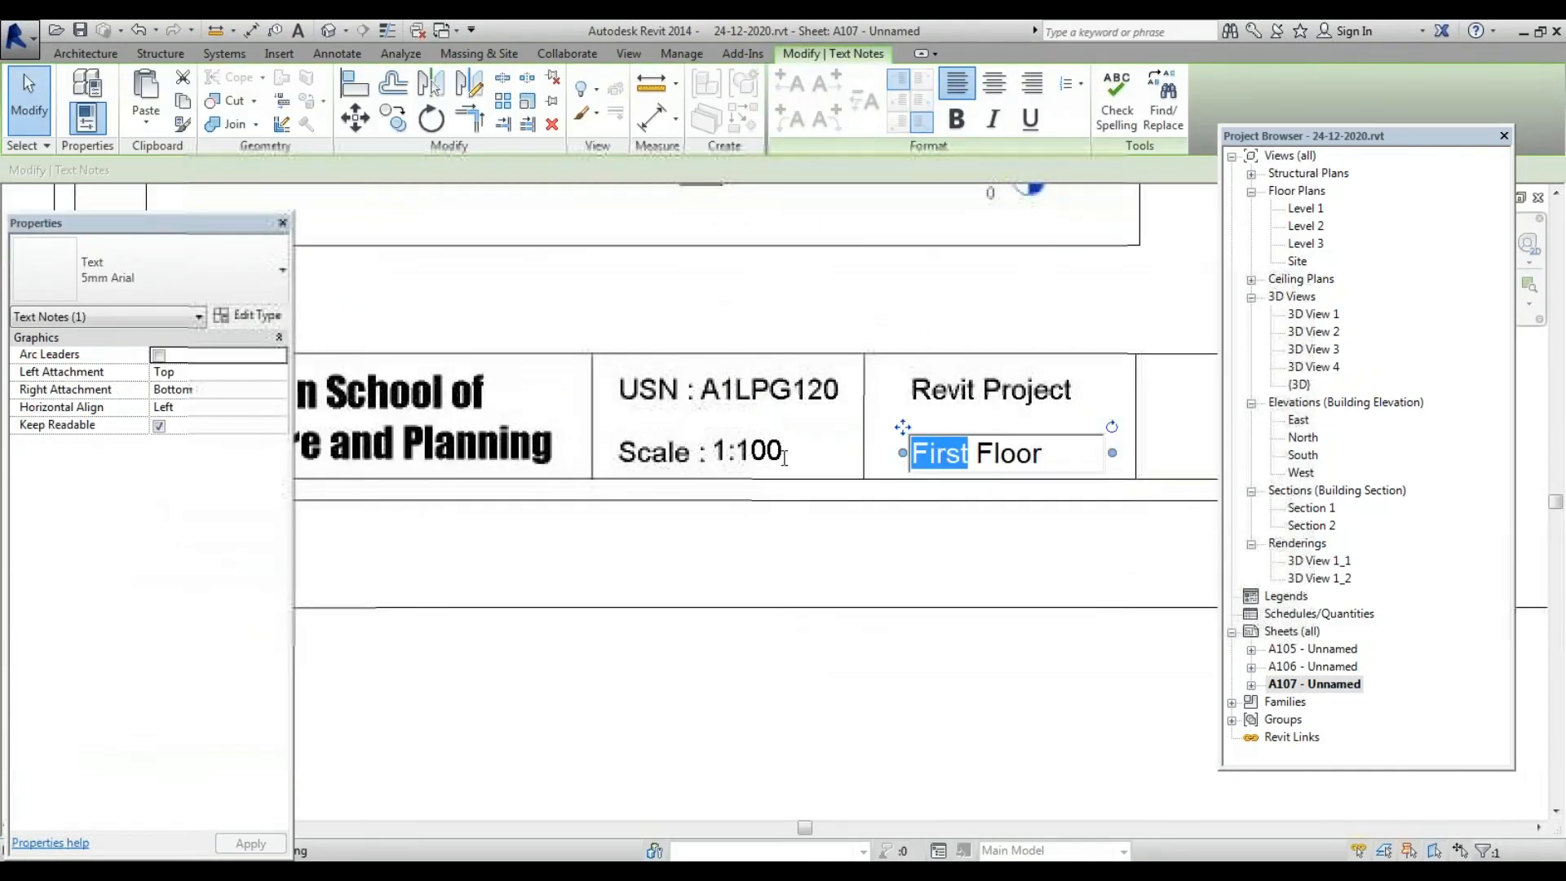
pyautogui.write('Sout')
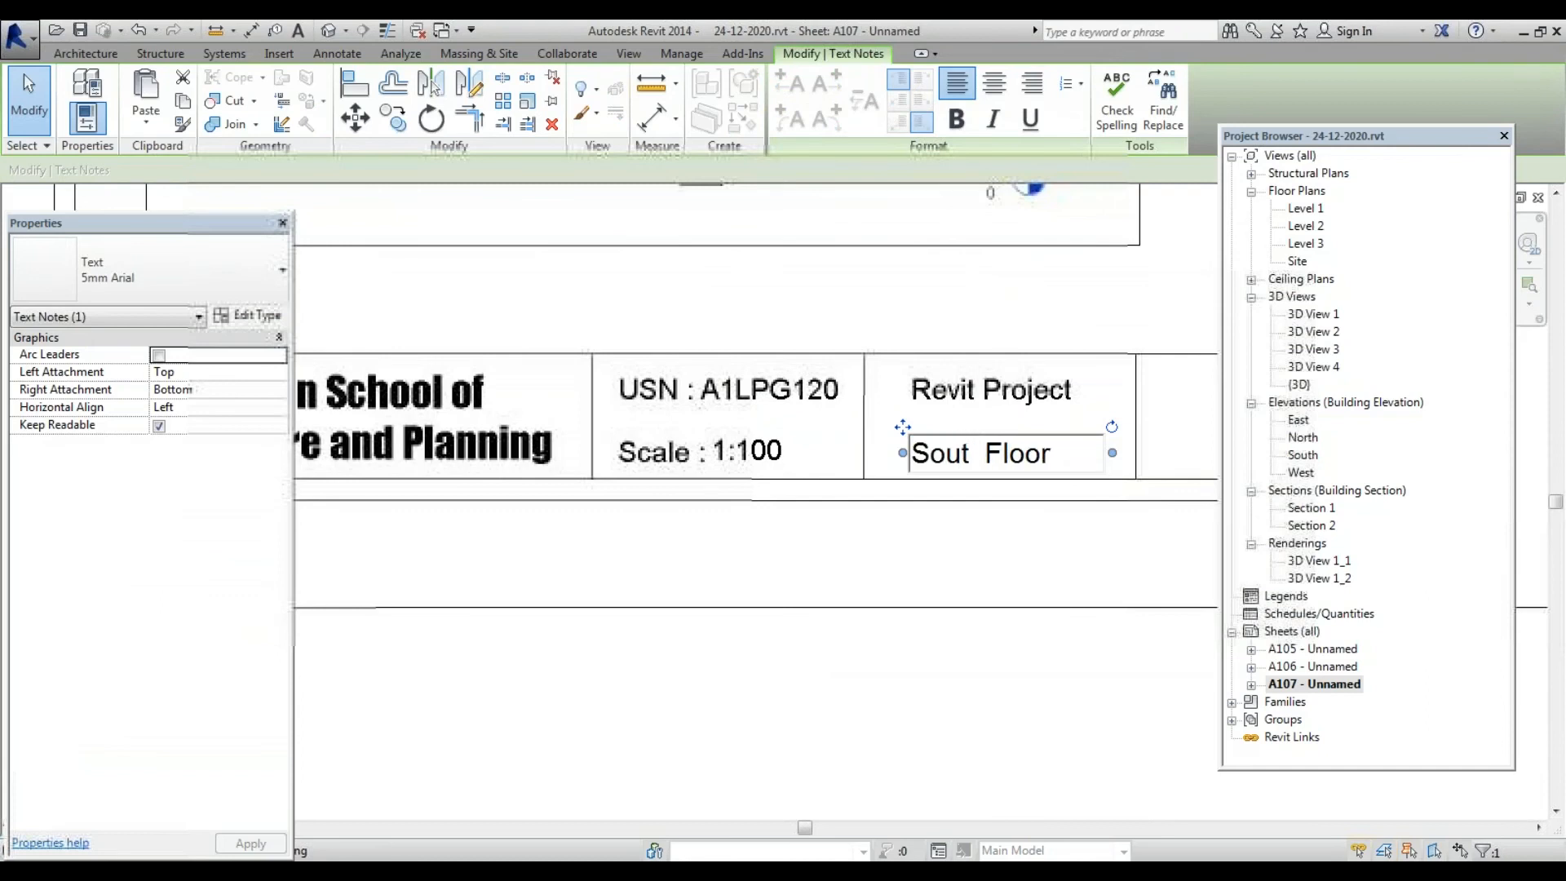
pyautogui.write('h Eleva')
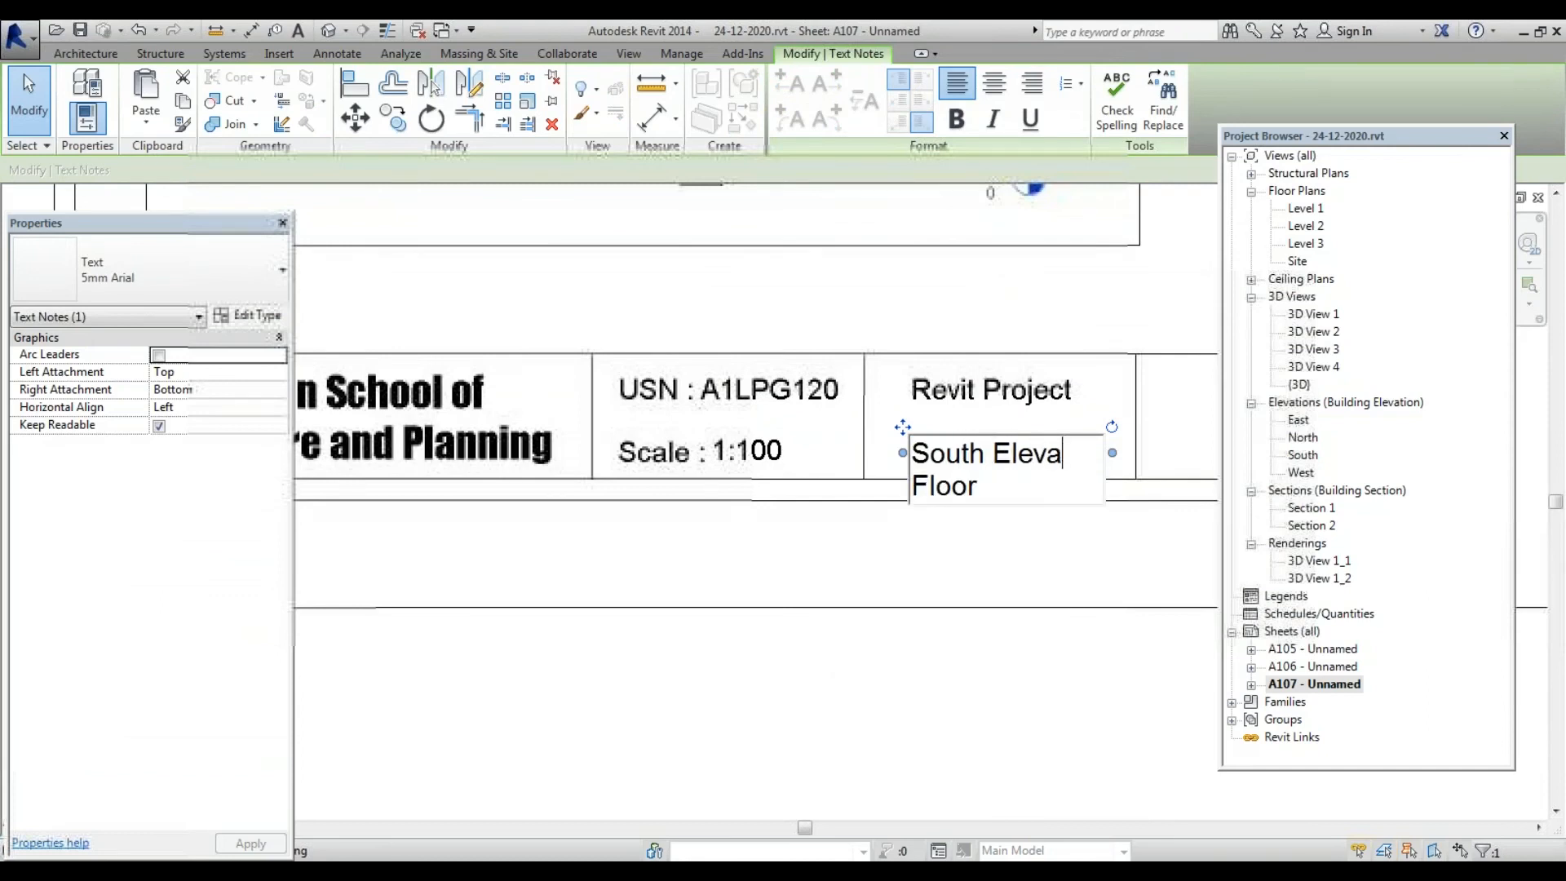
pyautogui.write('tion')
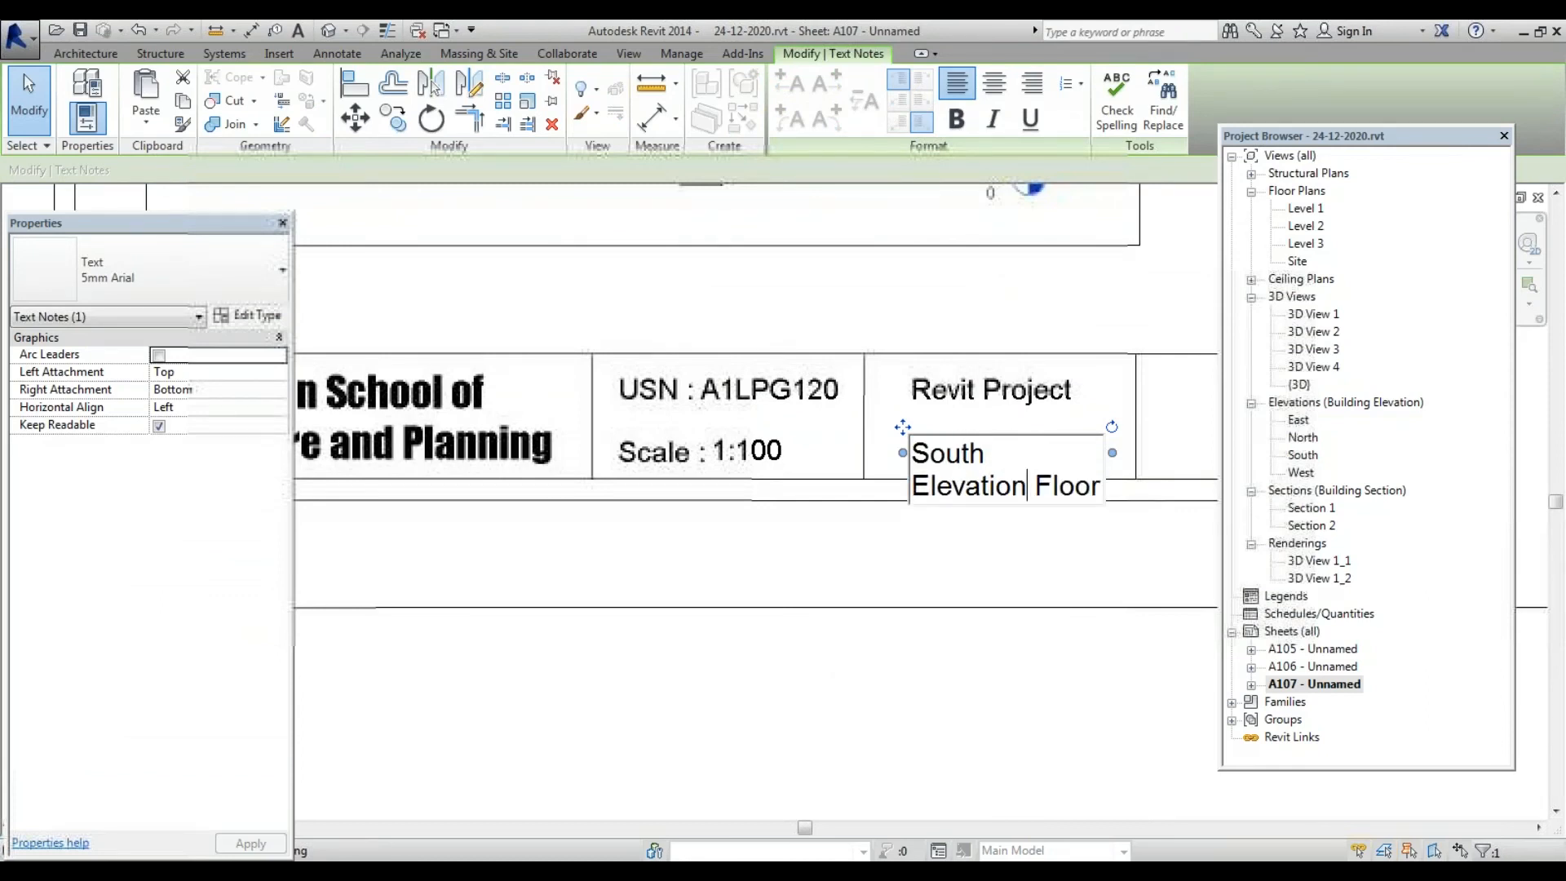
pyautogui.hotkey('shift', 'End')
pyautogui.press('Delete')
pyautogui.click(1117, 459)
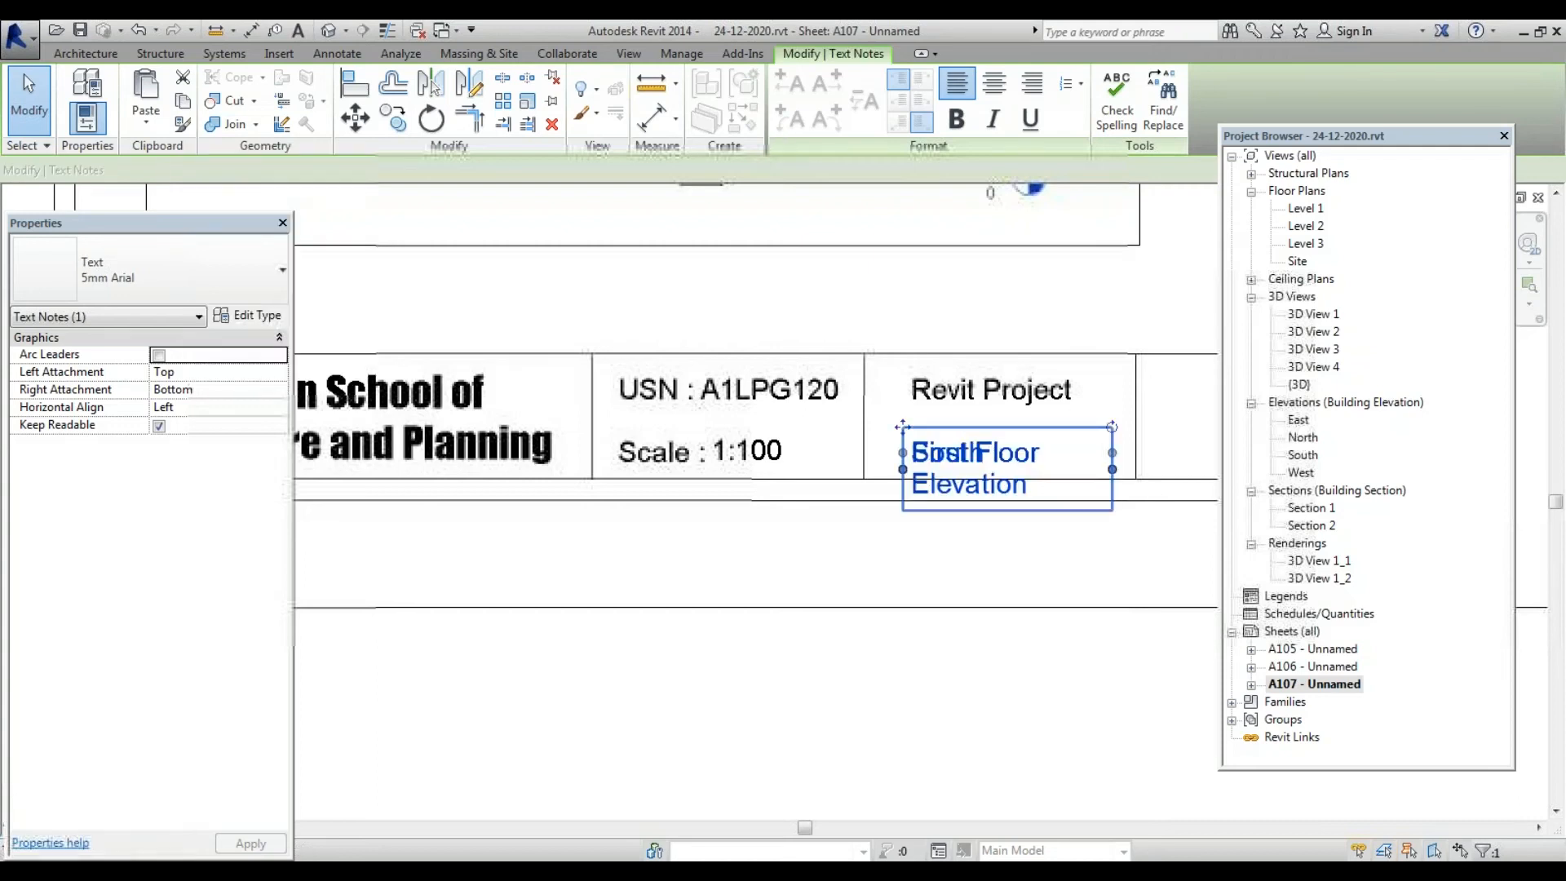
pyautogui.moveTo(1114, 478); pyautogui.dragTo(1130, 456)
pyautogui.click(1060, 563)
pyautogui.scroll(-3, 621, 509)
pyautogui.scroll(1, 652, 518)
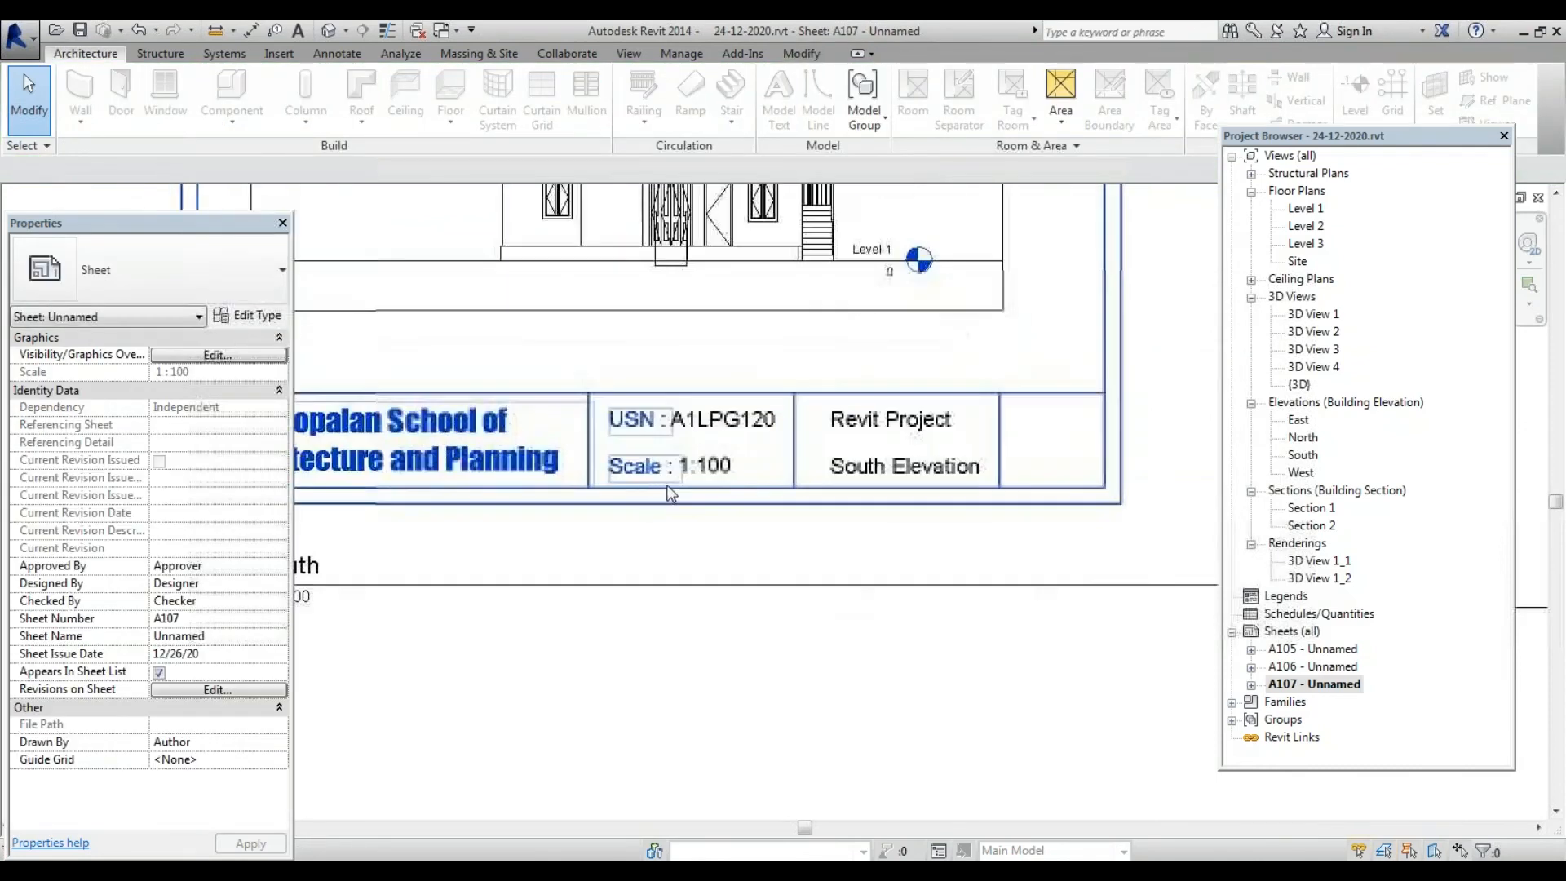
pyautogui.scroll(-1, 684, 526)
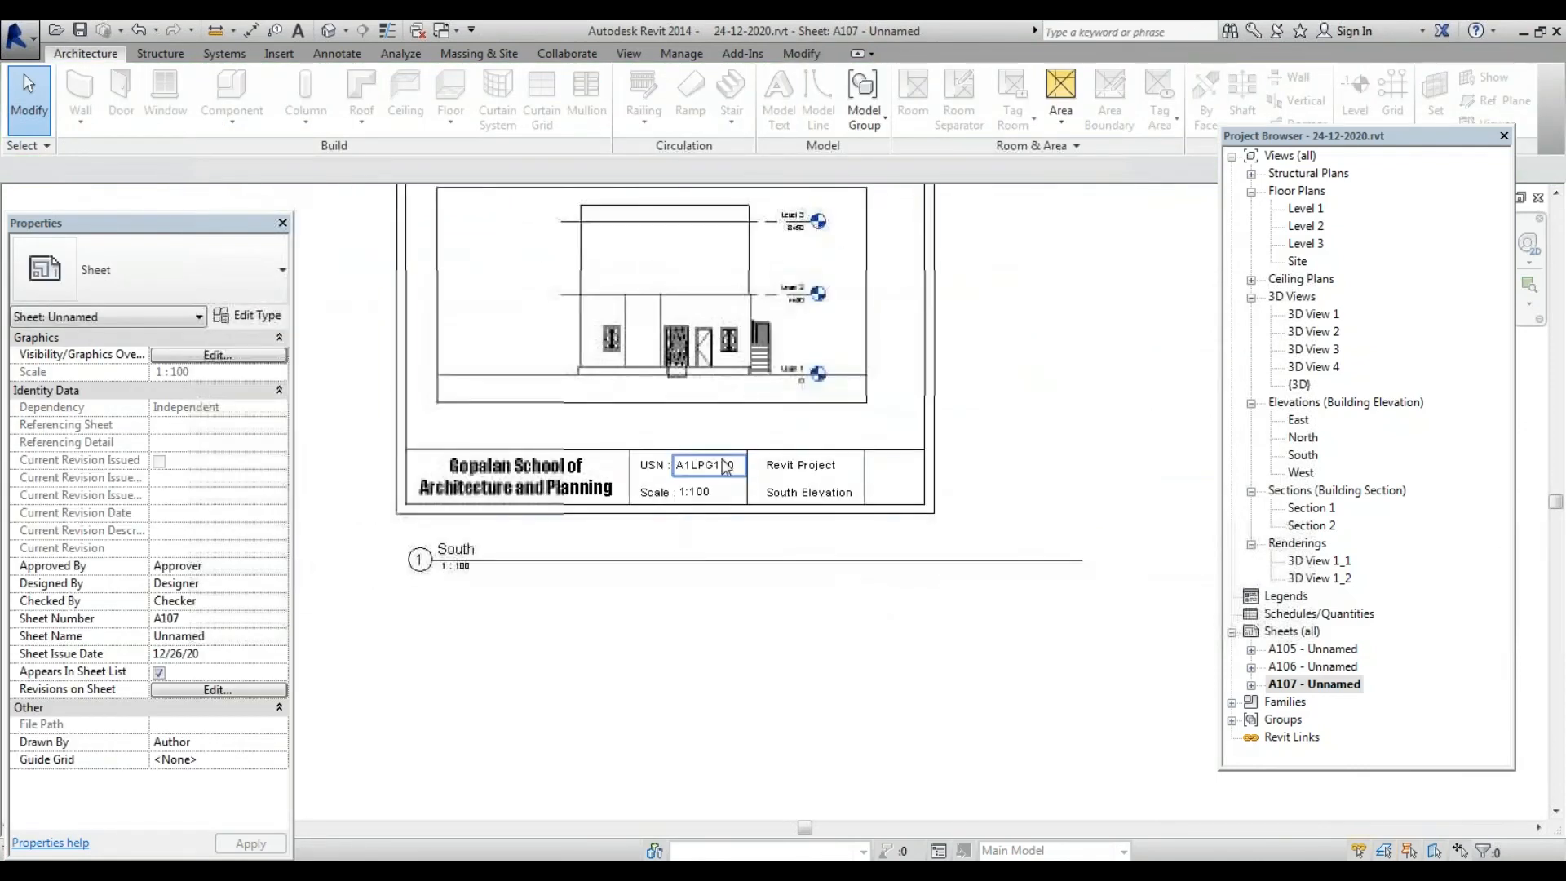
pyautogui.scroll(2, 859, 499)
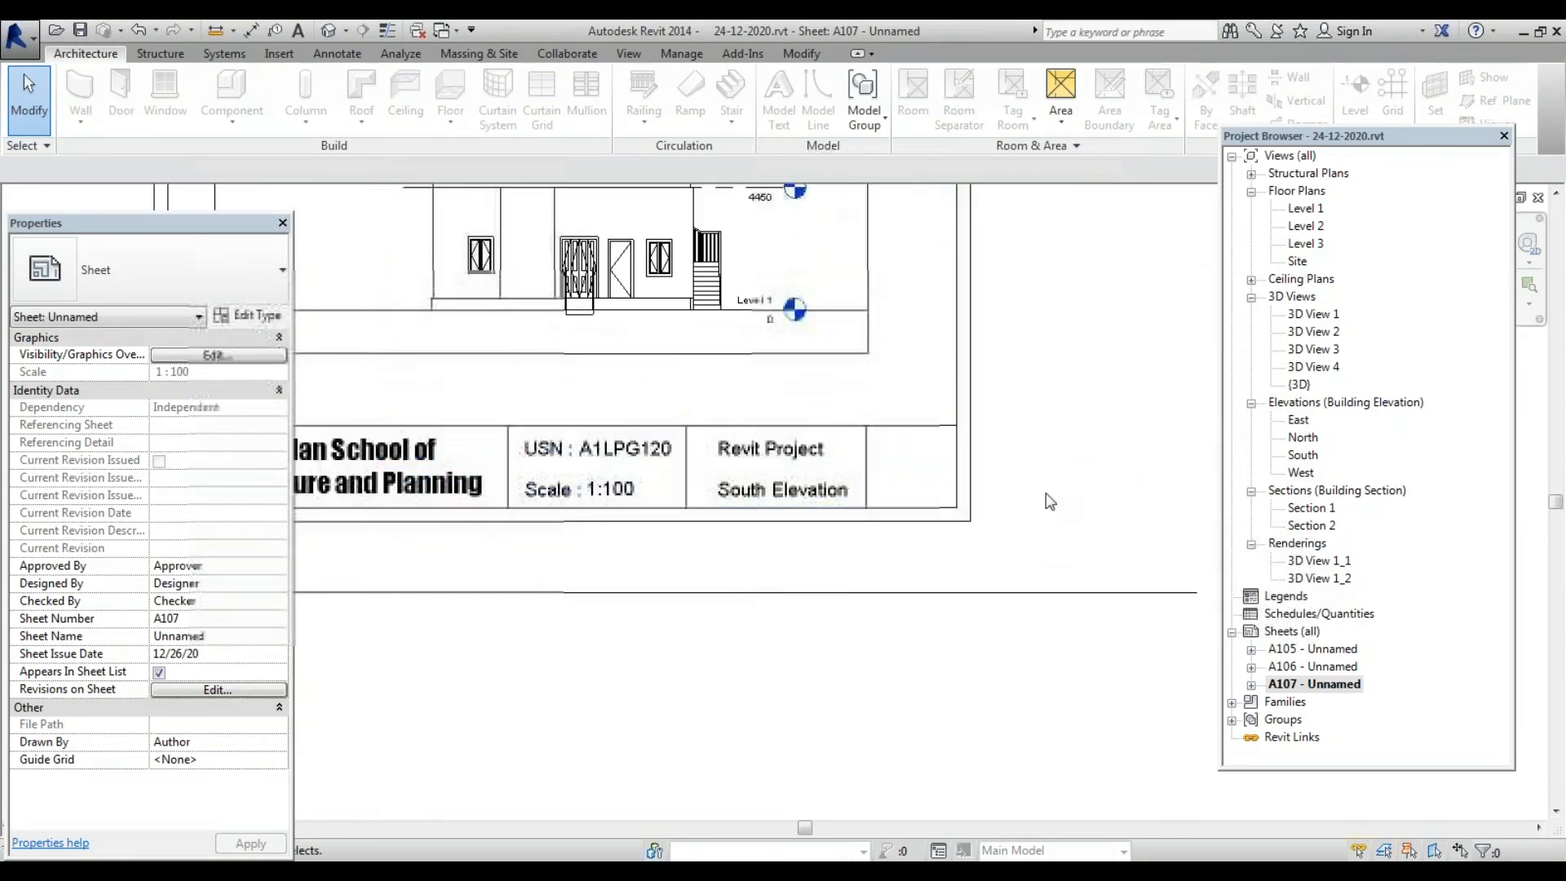
pyautogui.scroll(-3, 896, 544)
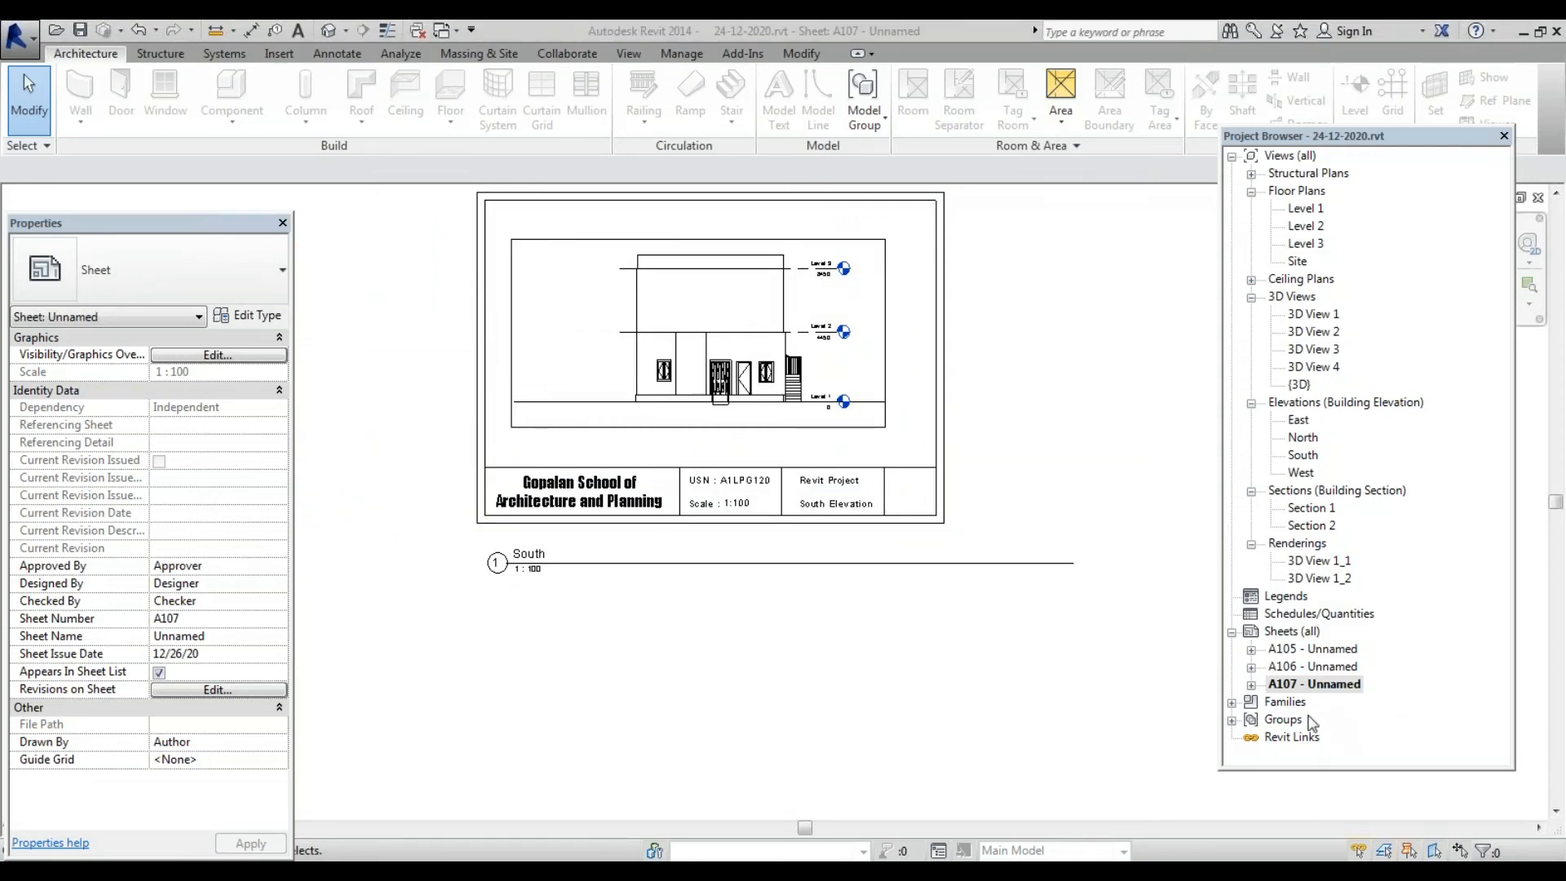
# Add new sheet A108 with the school title block and drop the Section 1 view onto it
pyautogui.rightClick(1291, 632)
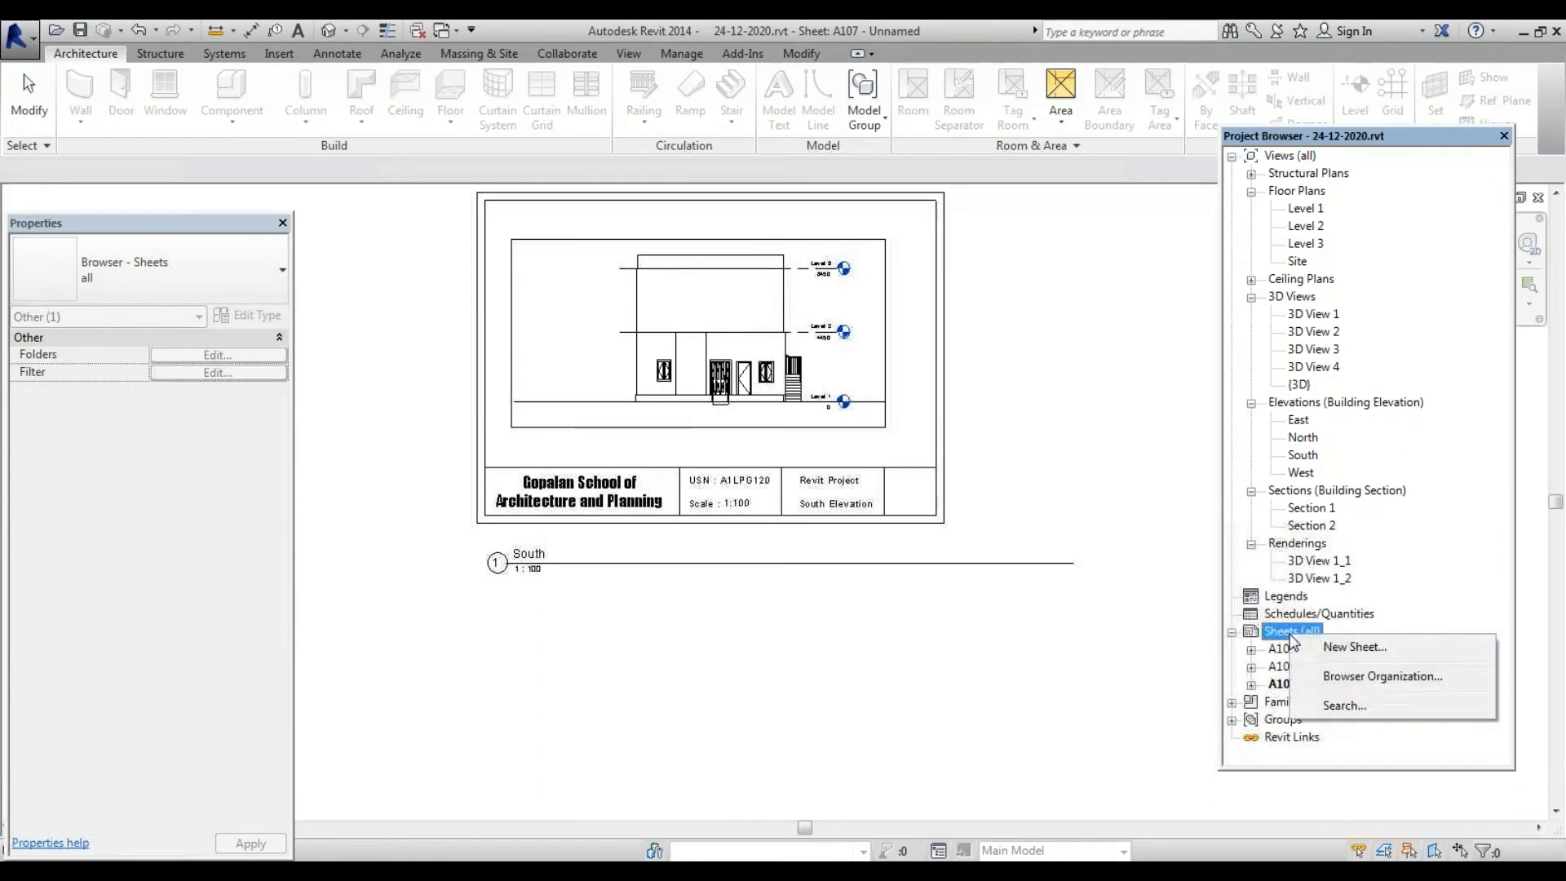
pyautogui.click(1350, 652)
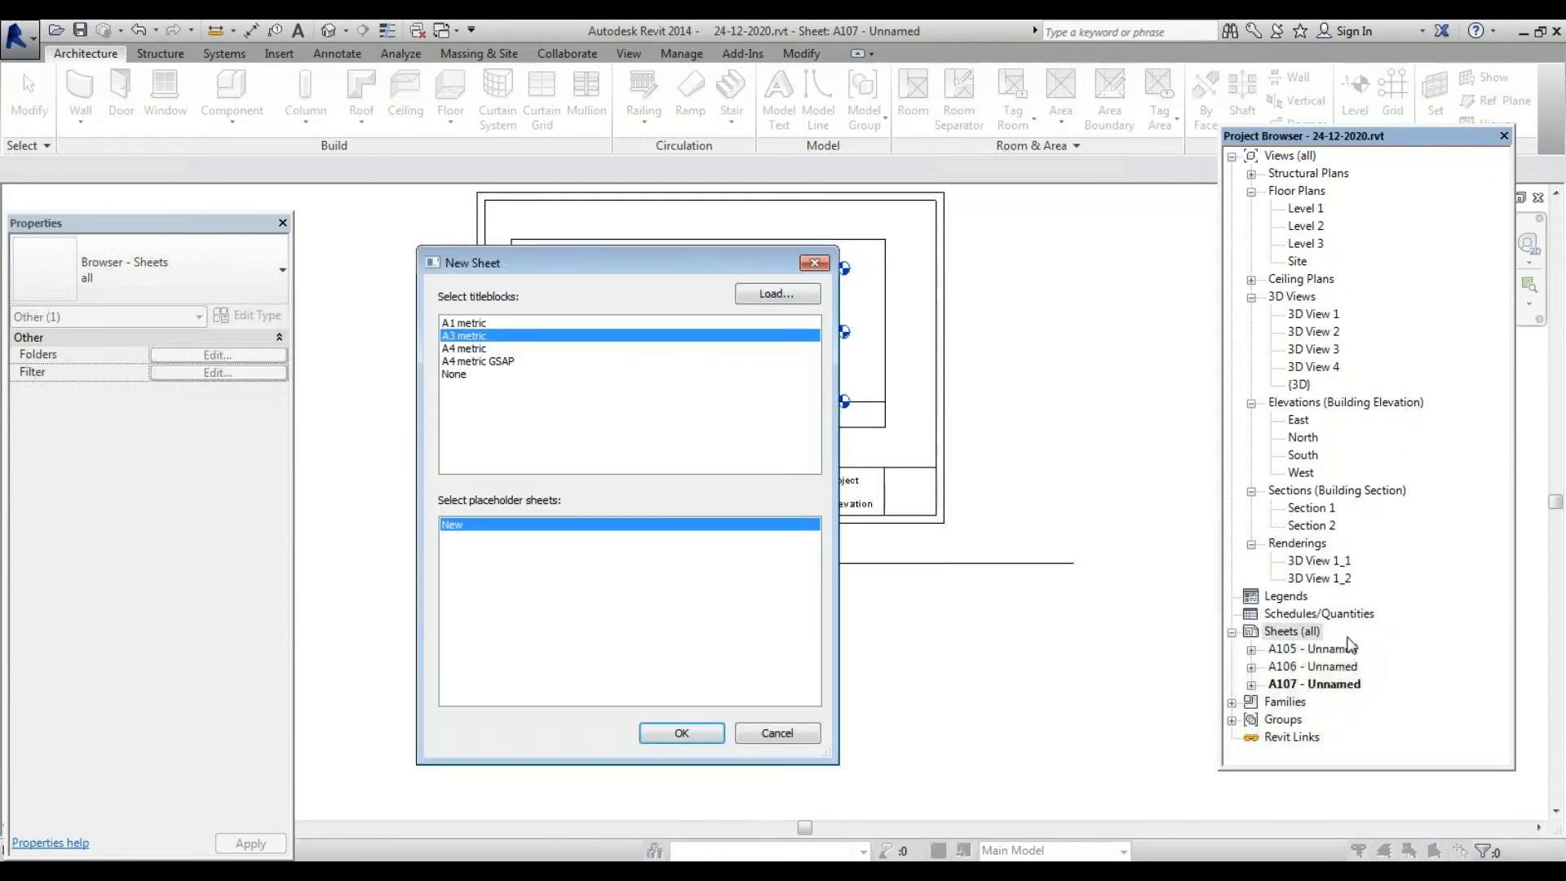
pyautogui.doubleClick(498, 361)
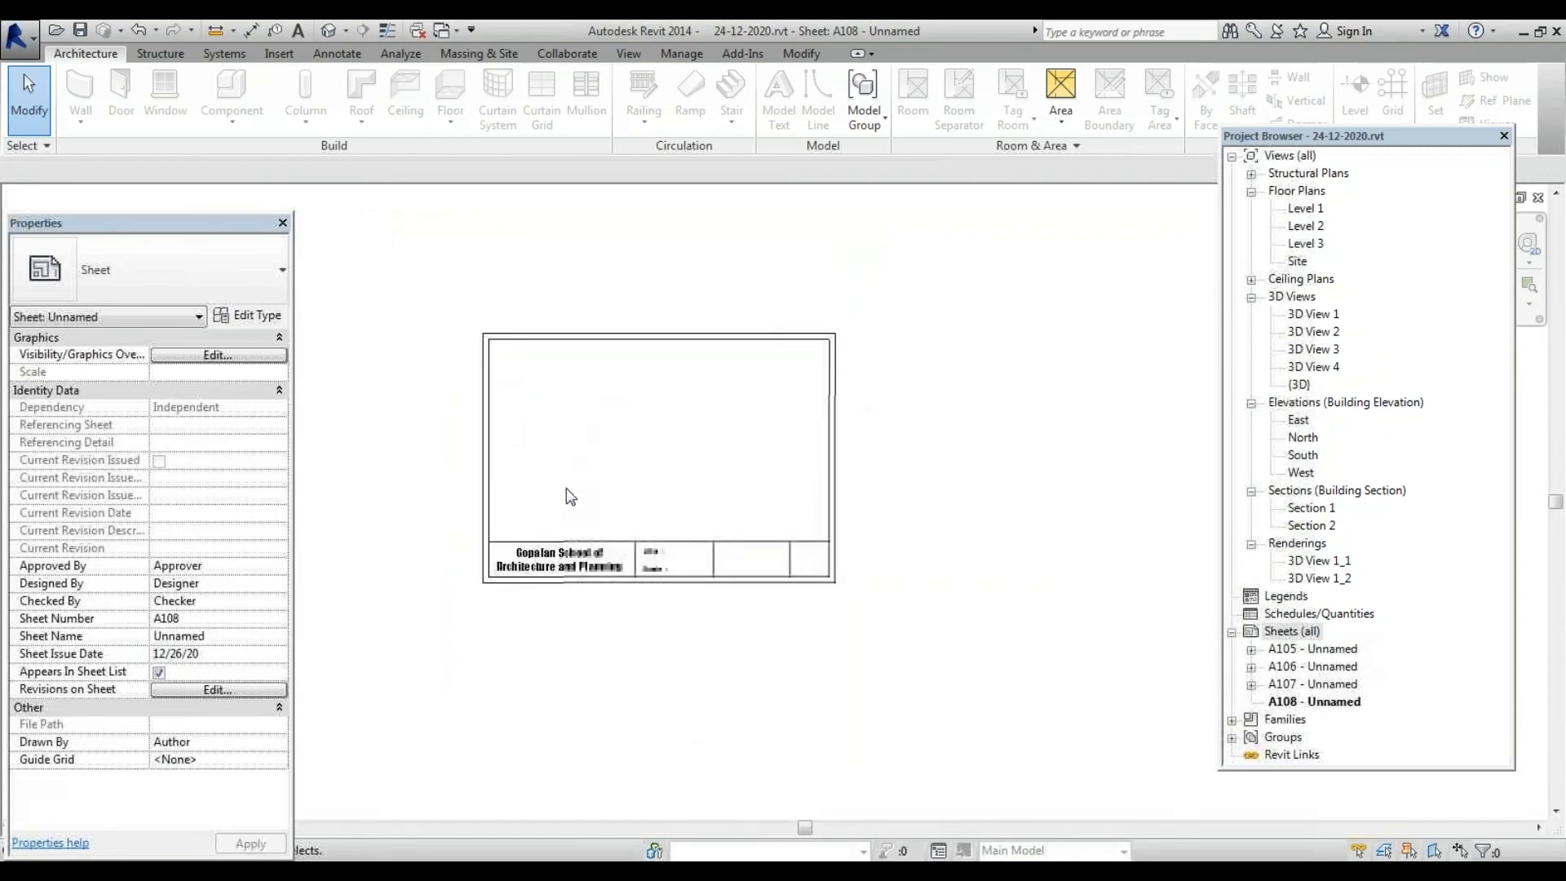
pyautogui.click(1322, 513)
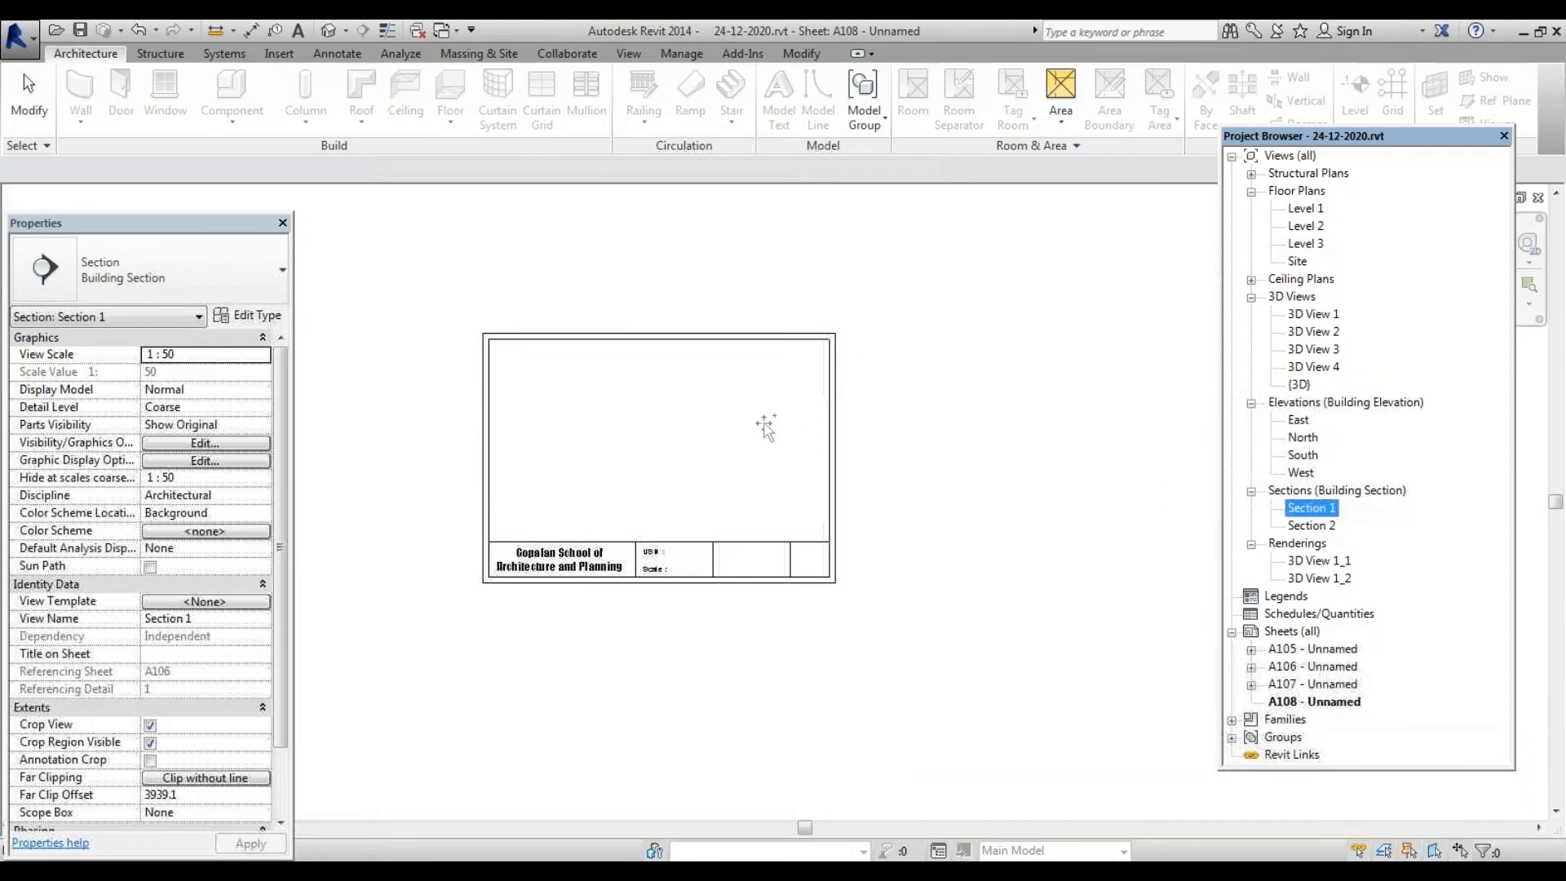
pyautogui.click(650, 448)
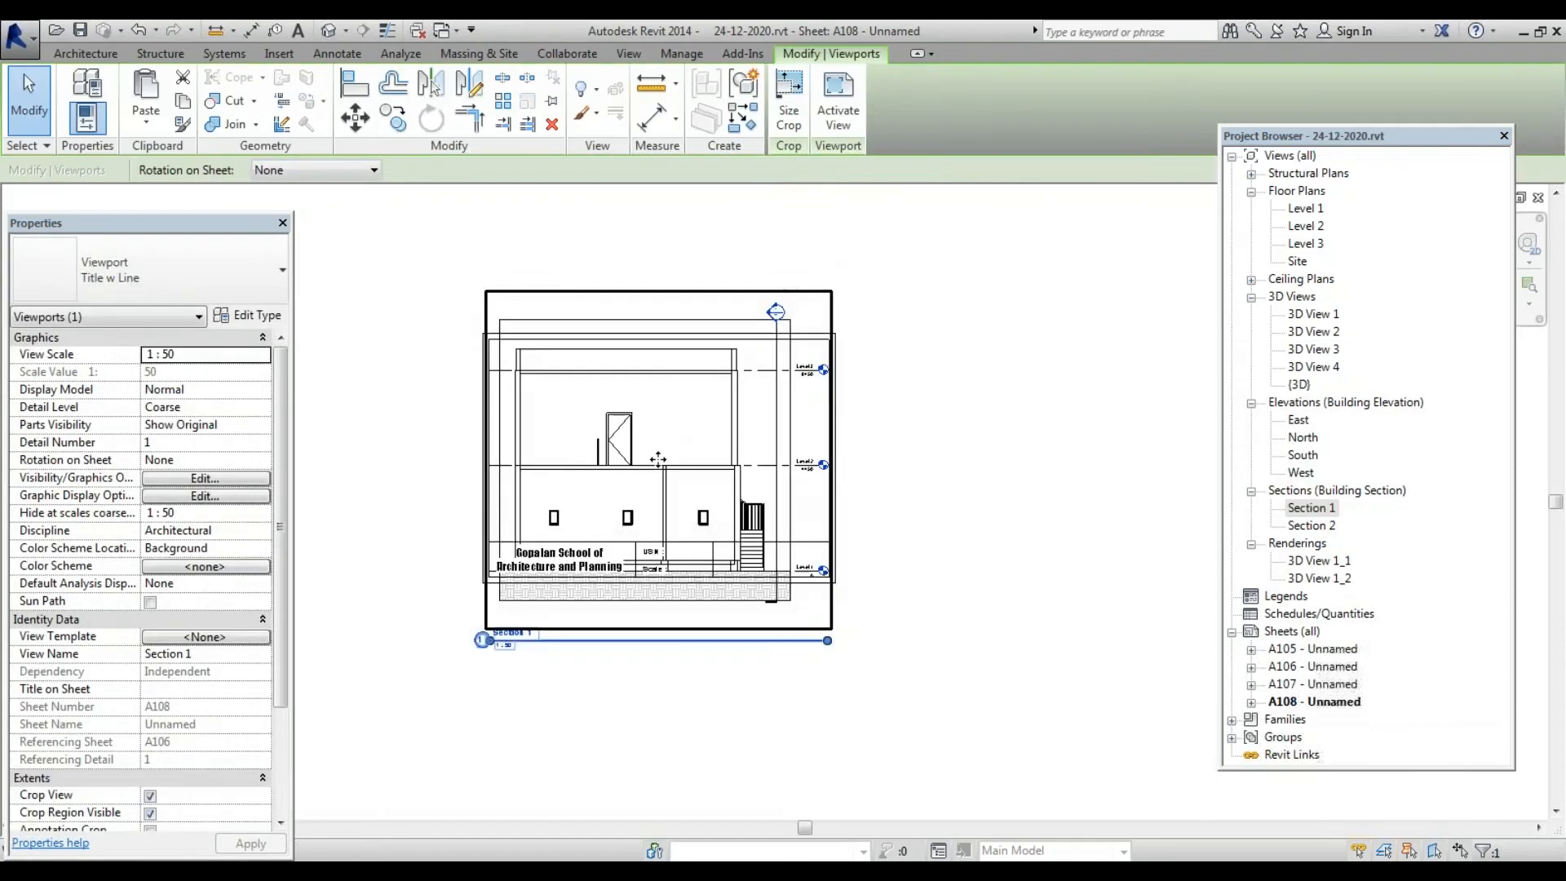
# Set the Section 1 viewport scale to 1:100 and move it up into the title block
pyautogui.click(259, 354)
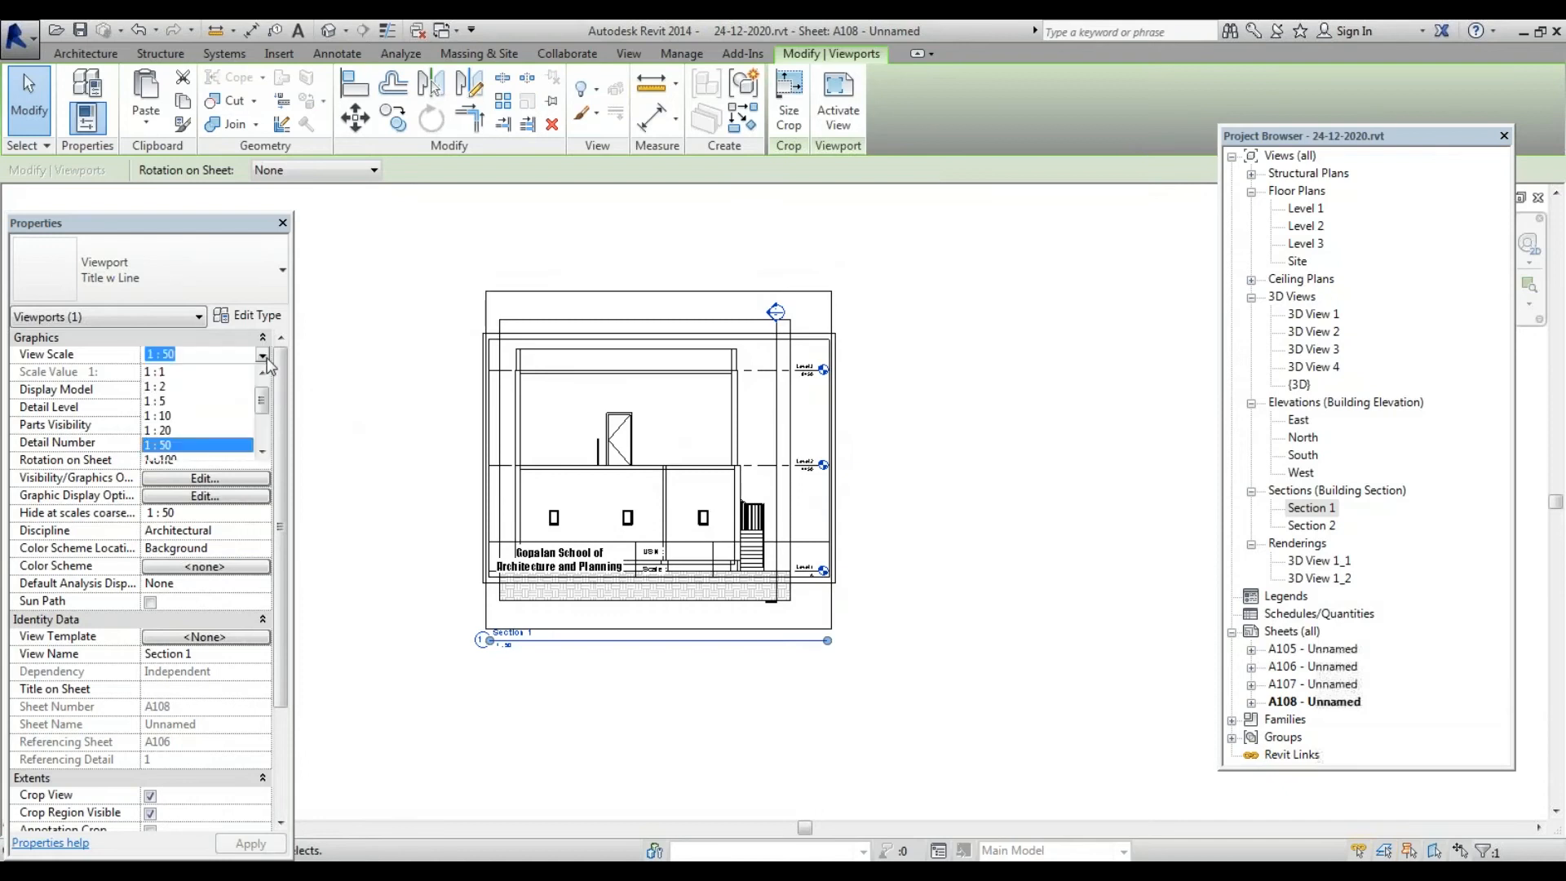
pyautogui.click(204, 459)
pyautogui.click(257, 842)
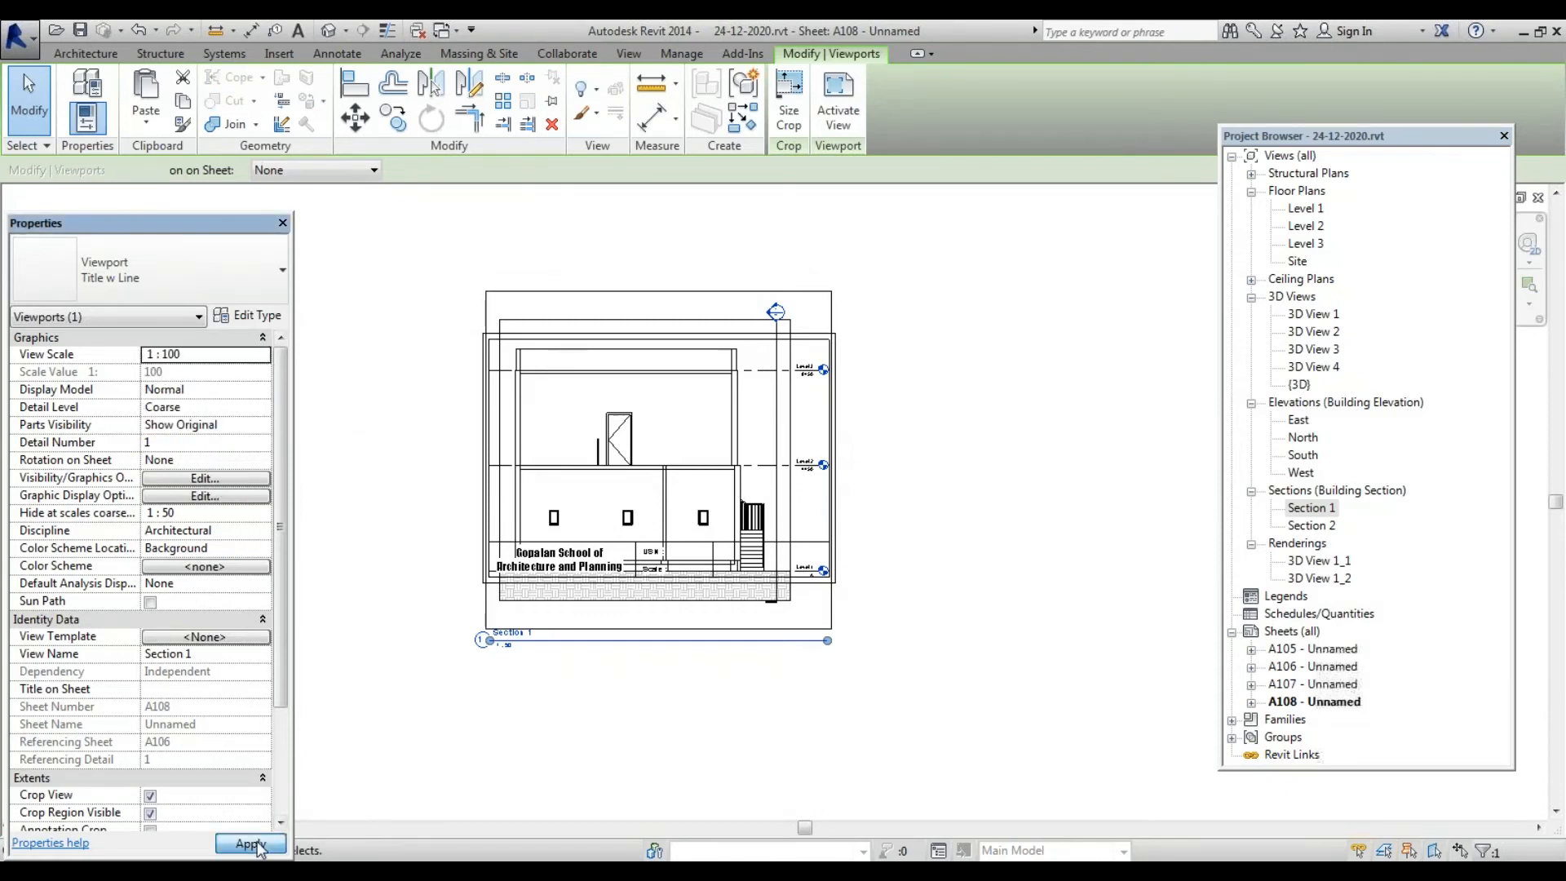
pyautogui.moveTo(589, 482); pyautogui.dragTo(676, 344)
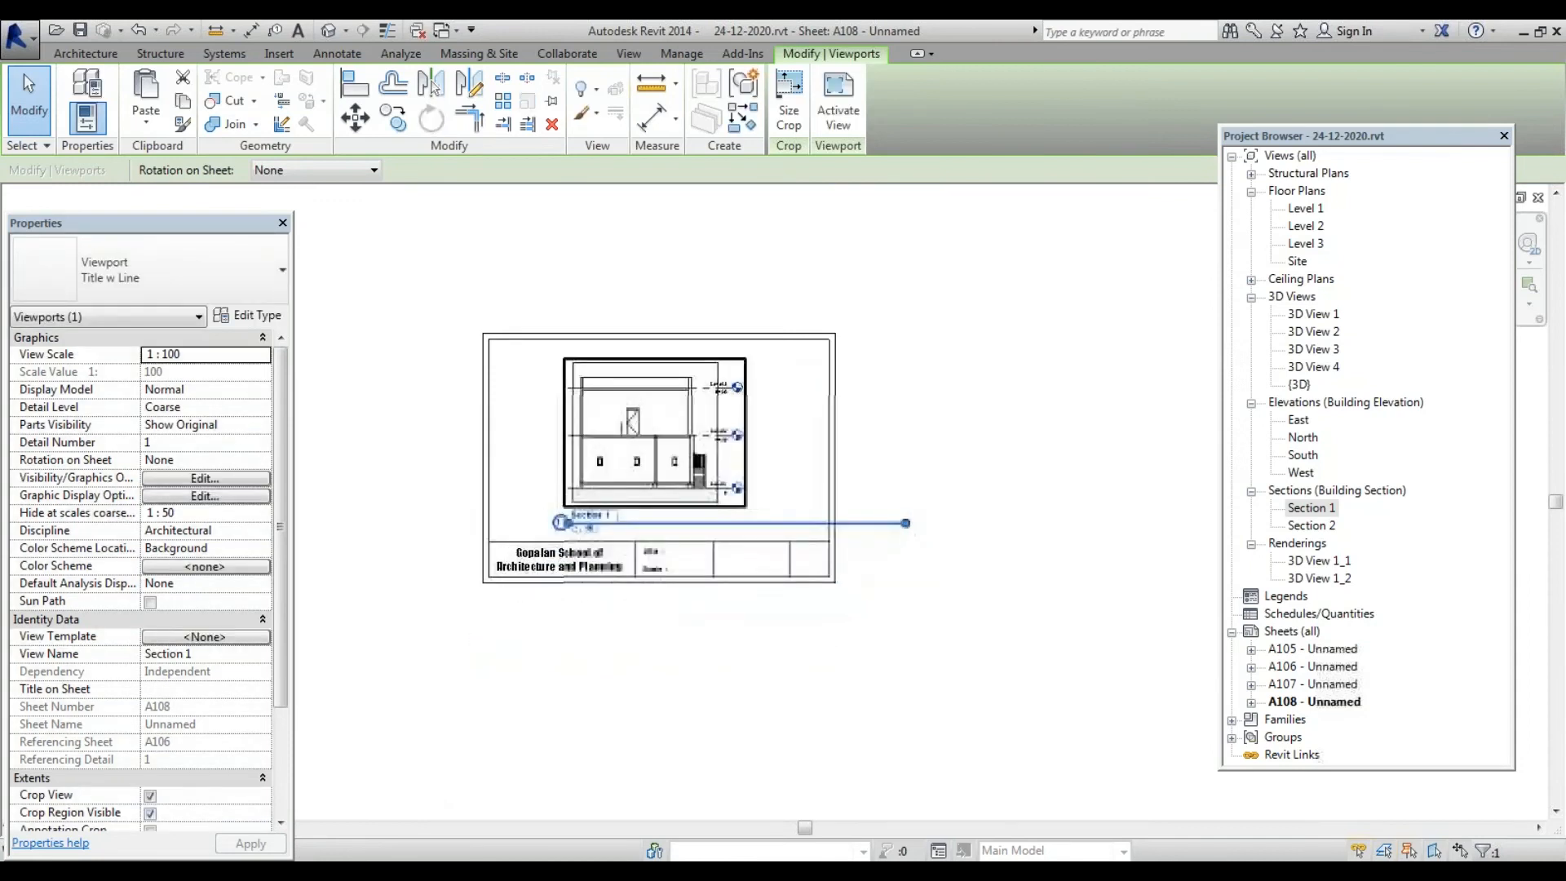
pyautogui.scroll(2, 405, 574)
pyautogui.scroll(-2, 409, 565)
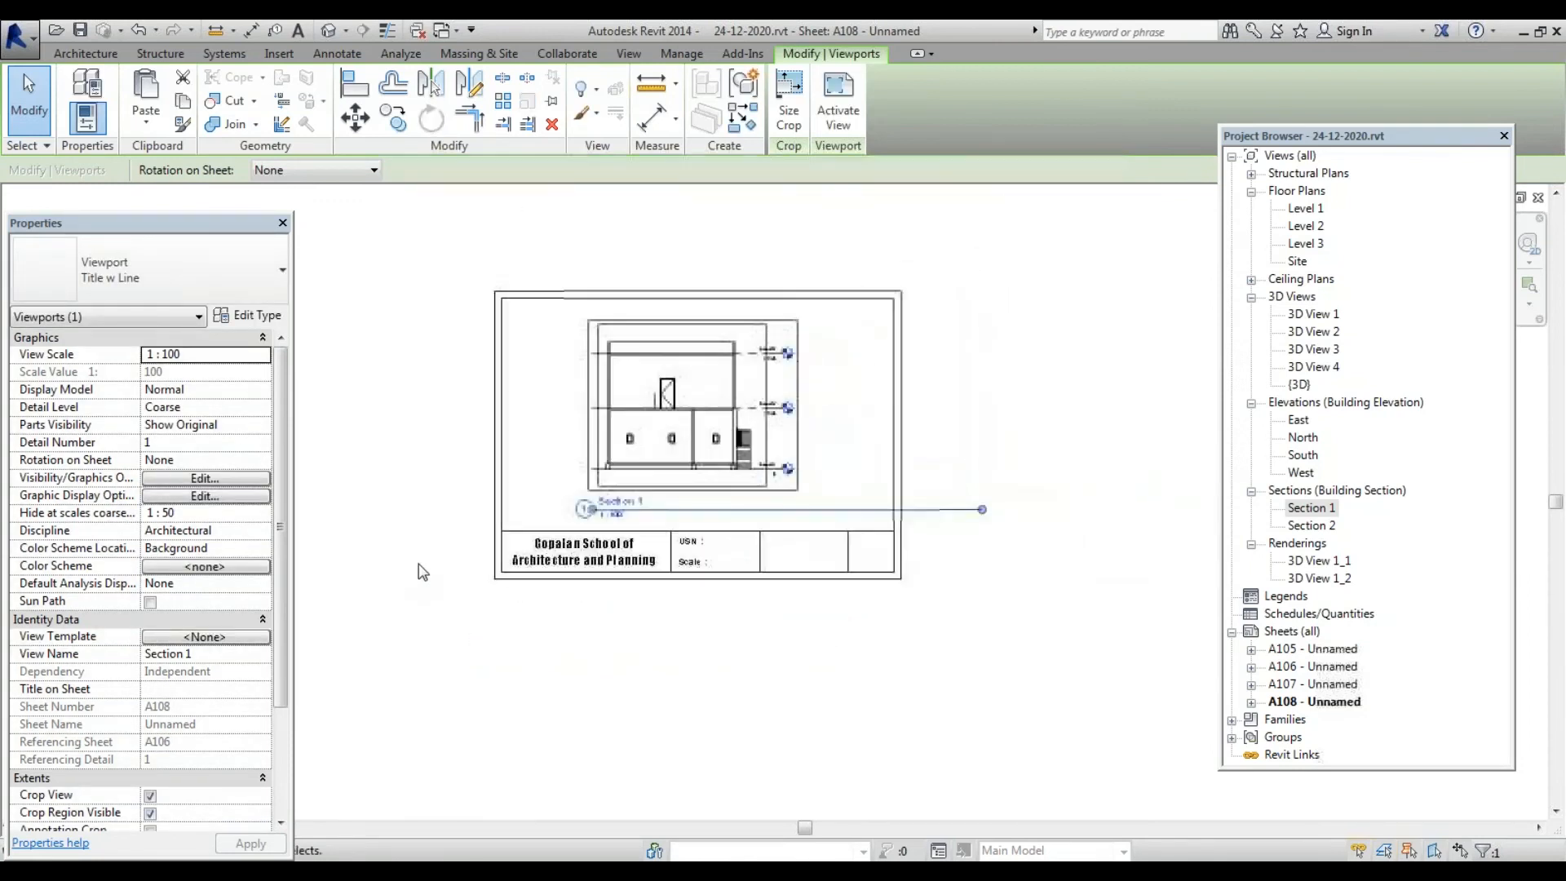
# Drop the viewport title below the sheet and nudge the Section 1 viewport slightly down
pyautogui.click(946, 638)
pyautogui.moveTo(942, 514); pyautogui.dragTo(849, 623)
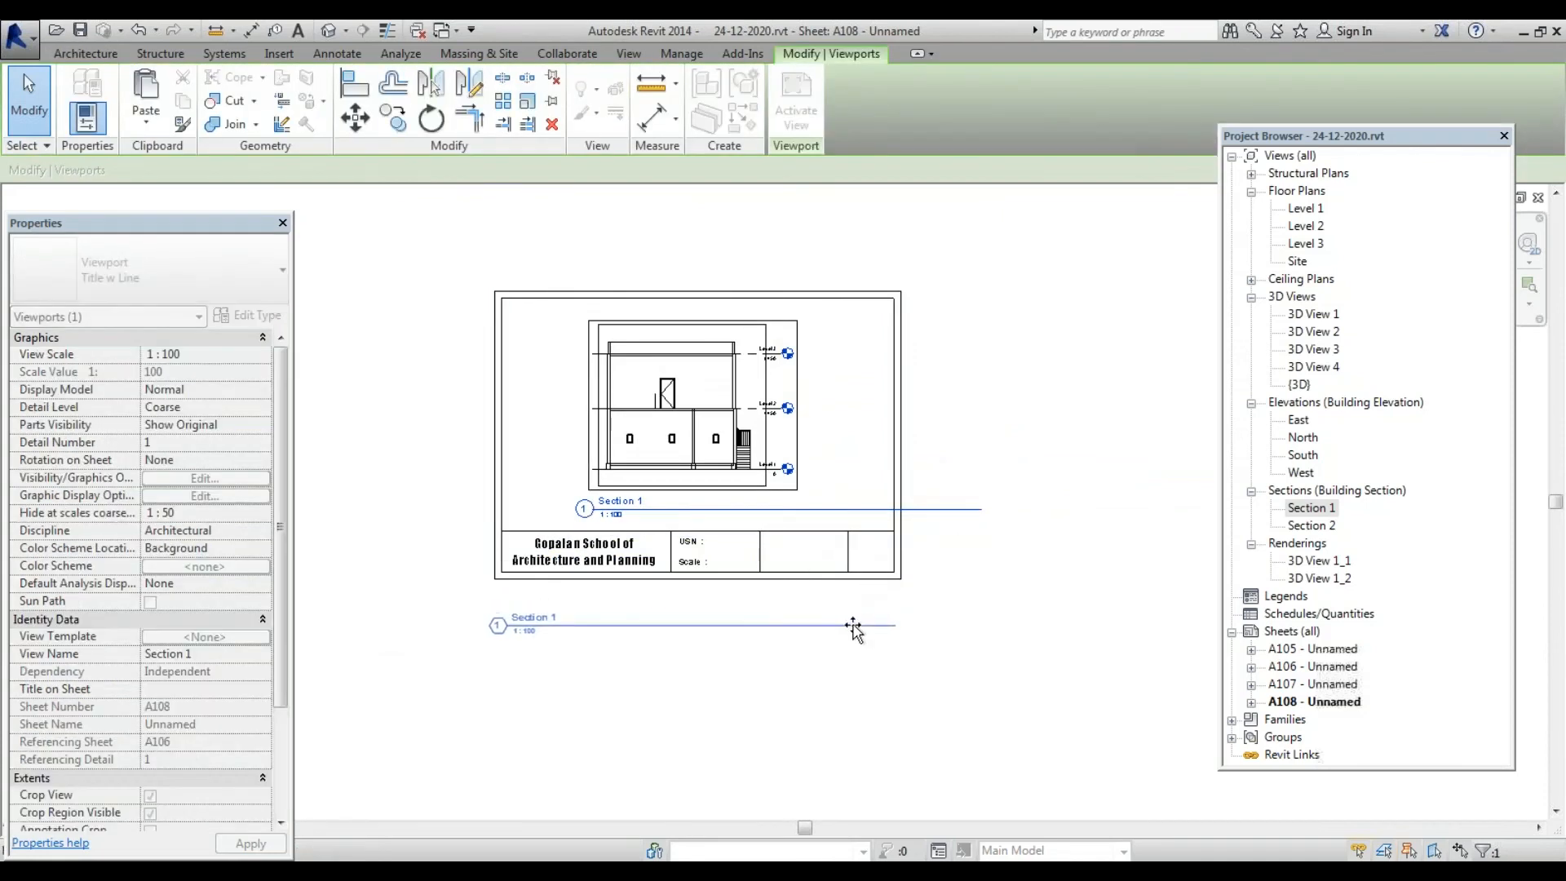
pyautogui.scroll(2, 615, 501)
pyautogui.scroll(-2, 615, 501)
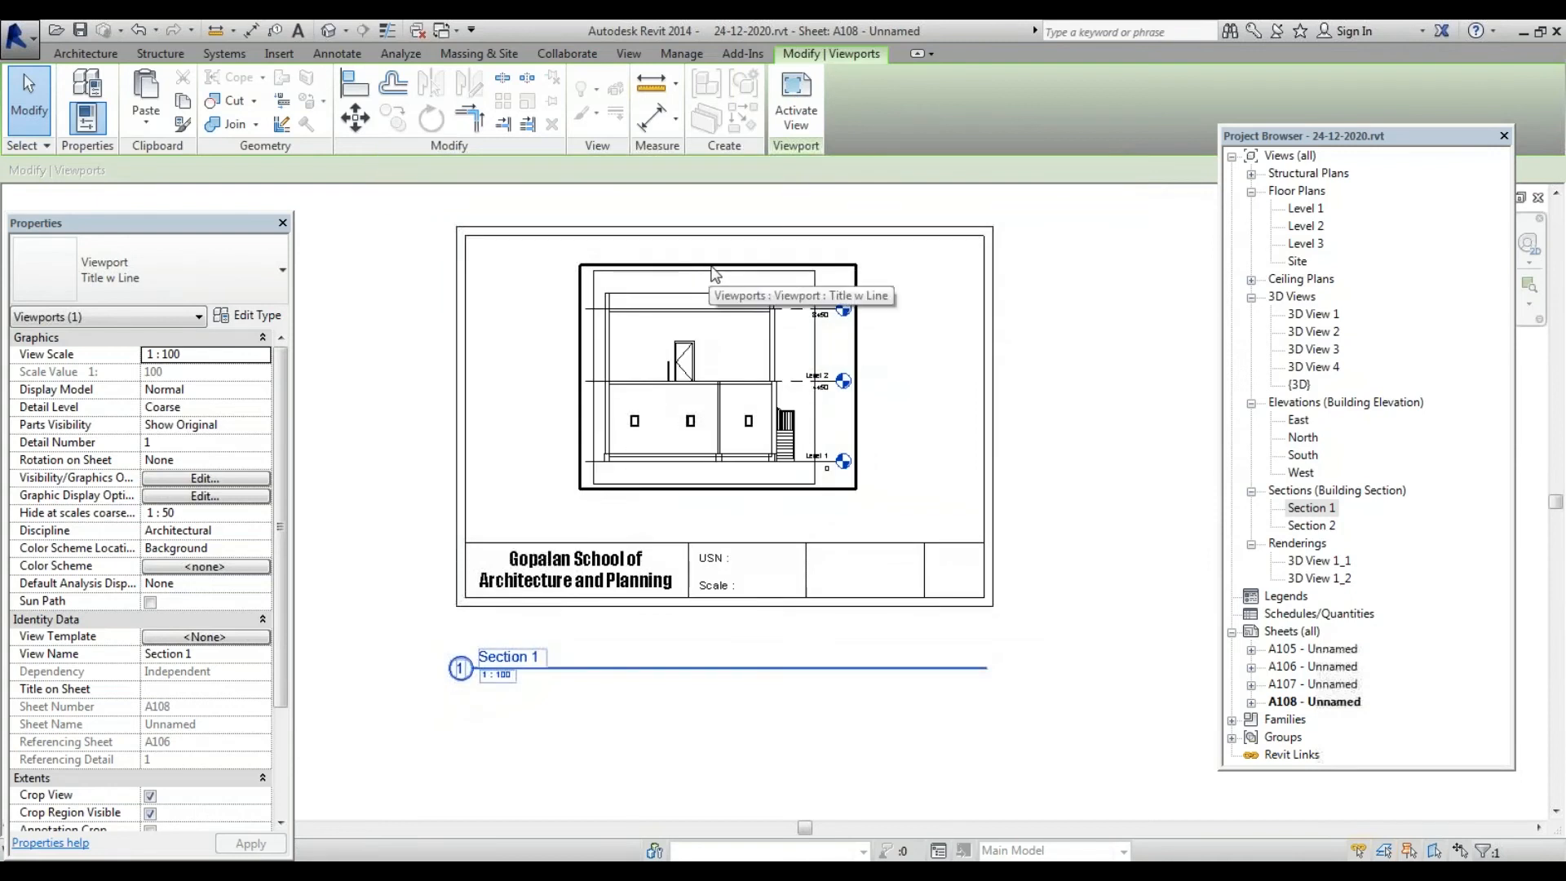
pyautogui.scroll(1, 1175, 473)
pyautogui.scroll(2, 1175, 473)
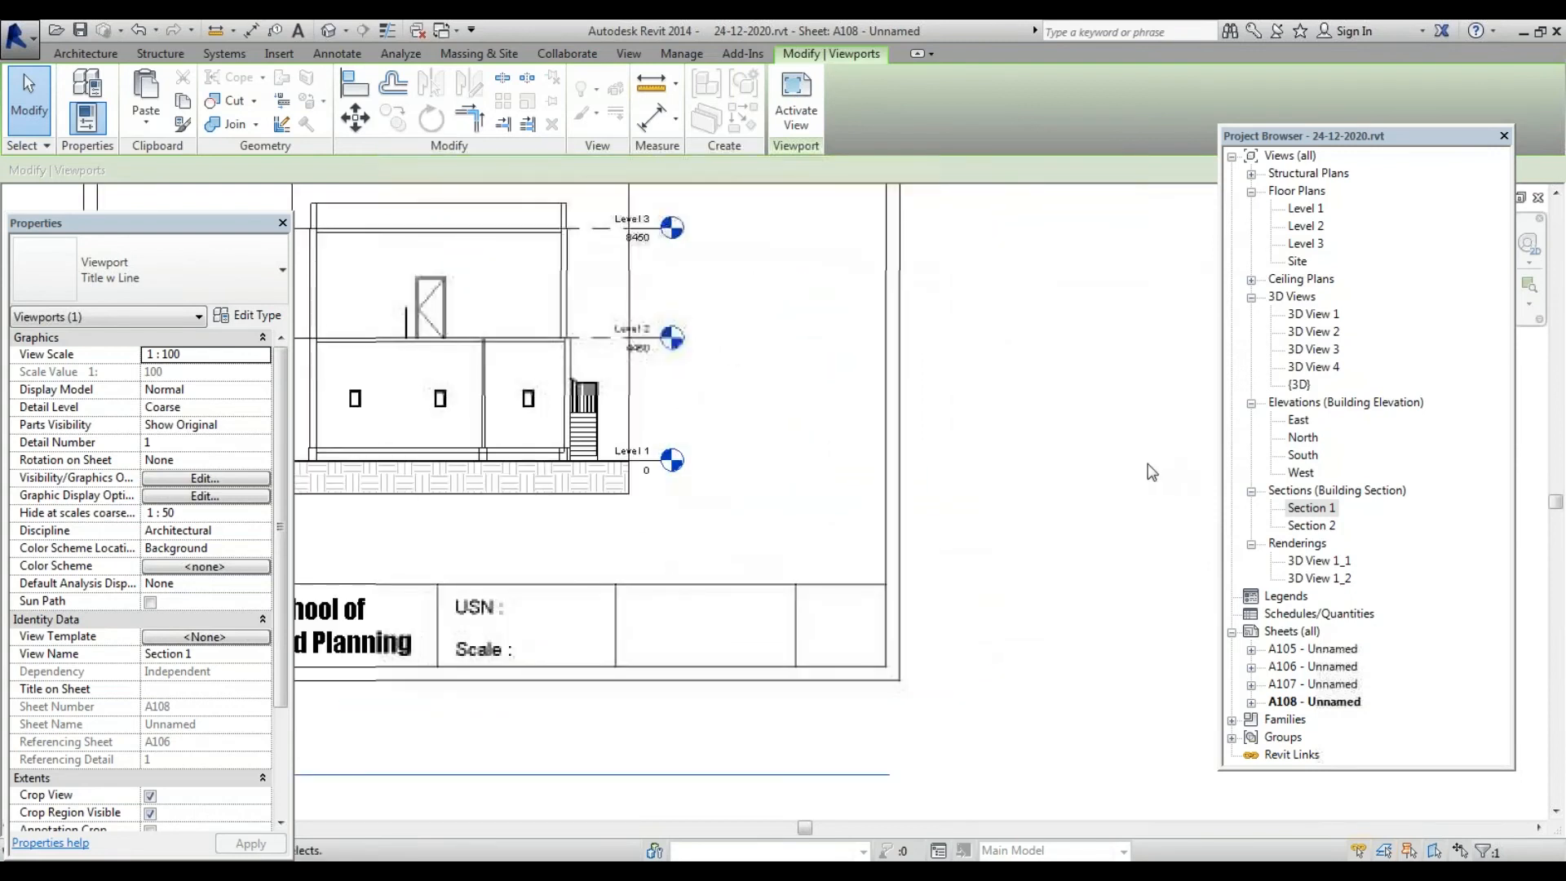
pyautogui.scroll(-3, 1150, 473)
pyautogui.click(809, 495)
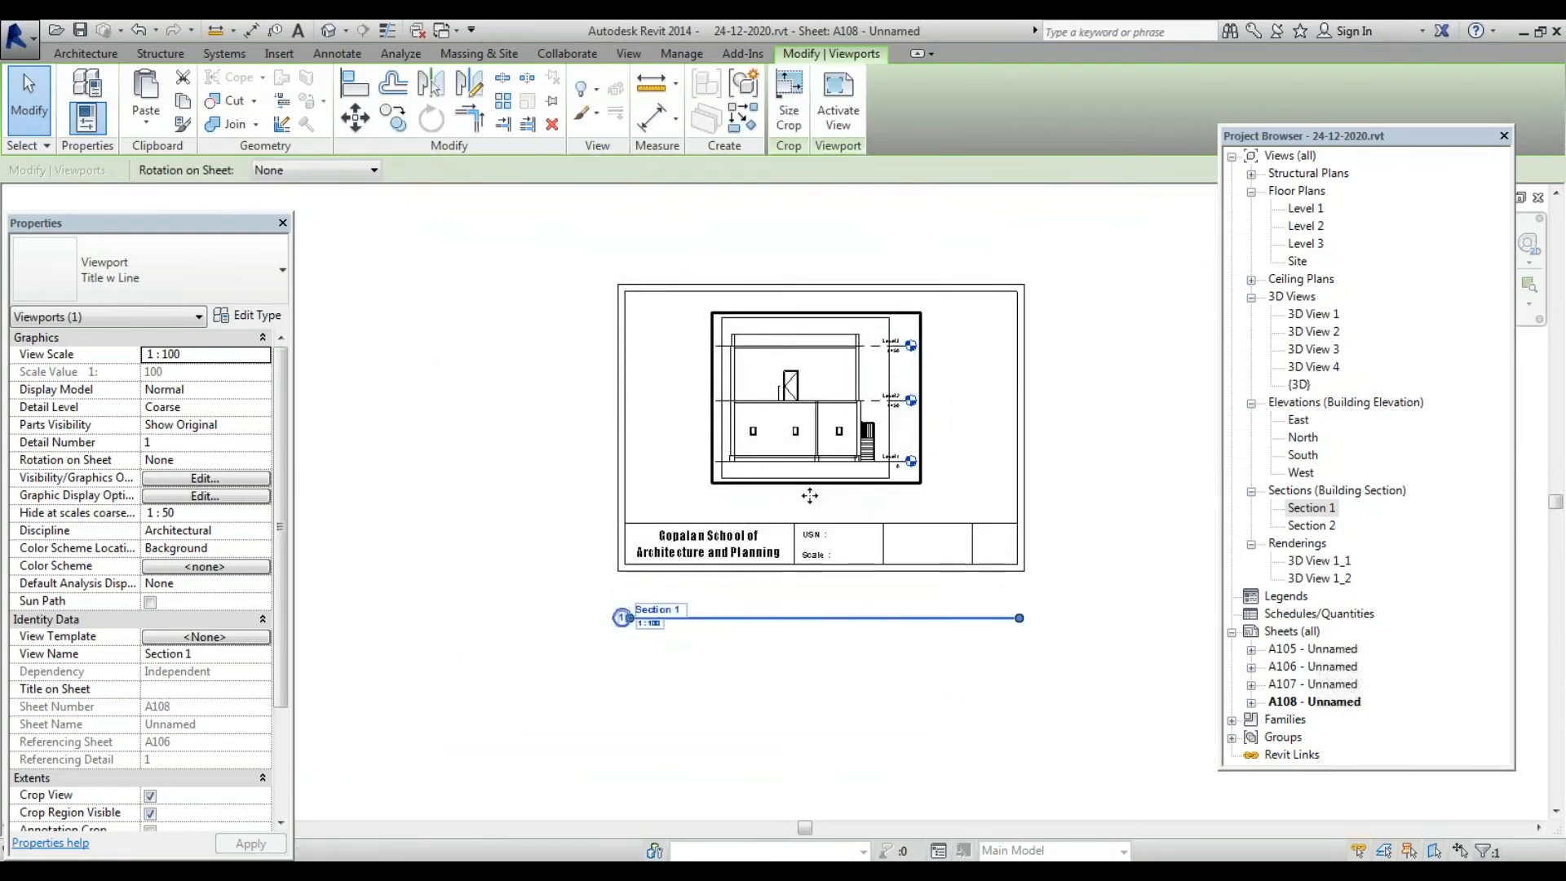
pyautogui.moveTo(808, 495); pyautogui.dragTo(809, 529)
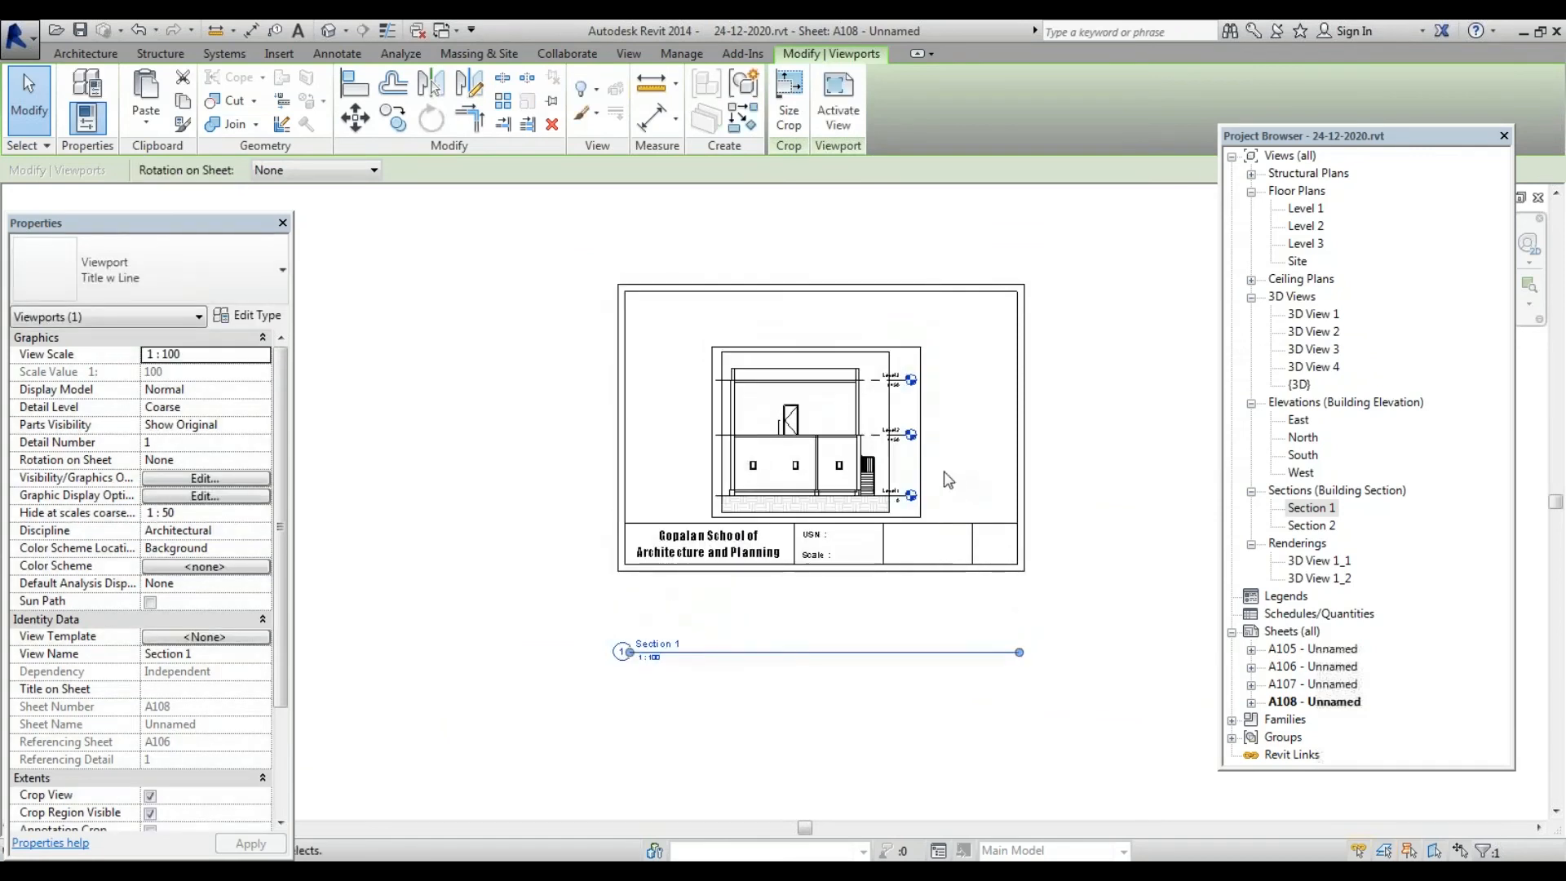
pyautogui.press('Escape')
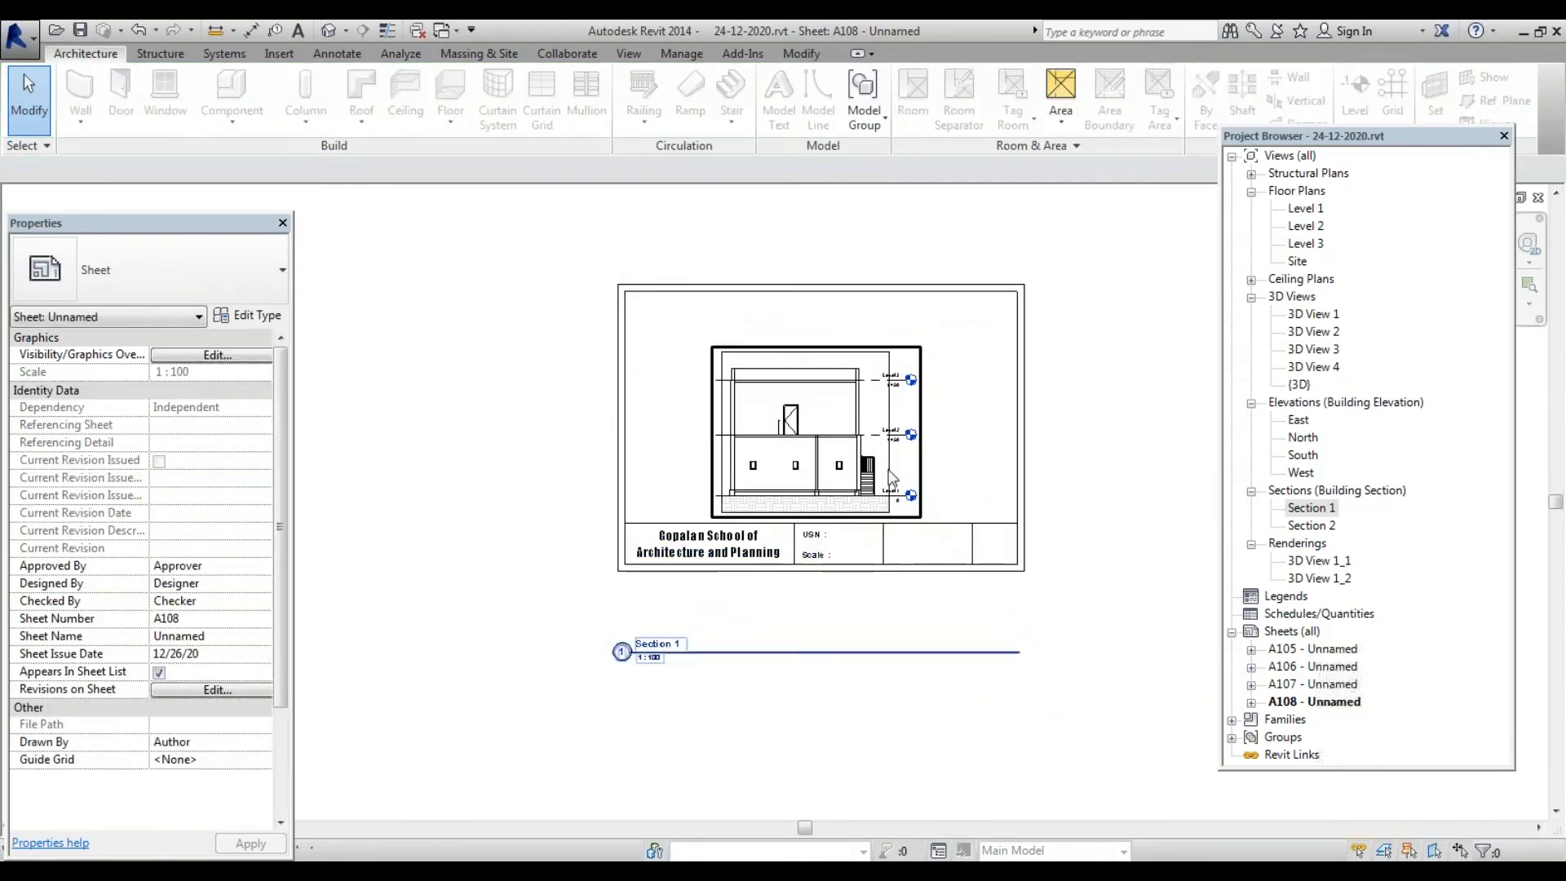
pyautogui.scroll(4, 809, 483)
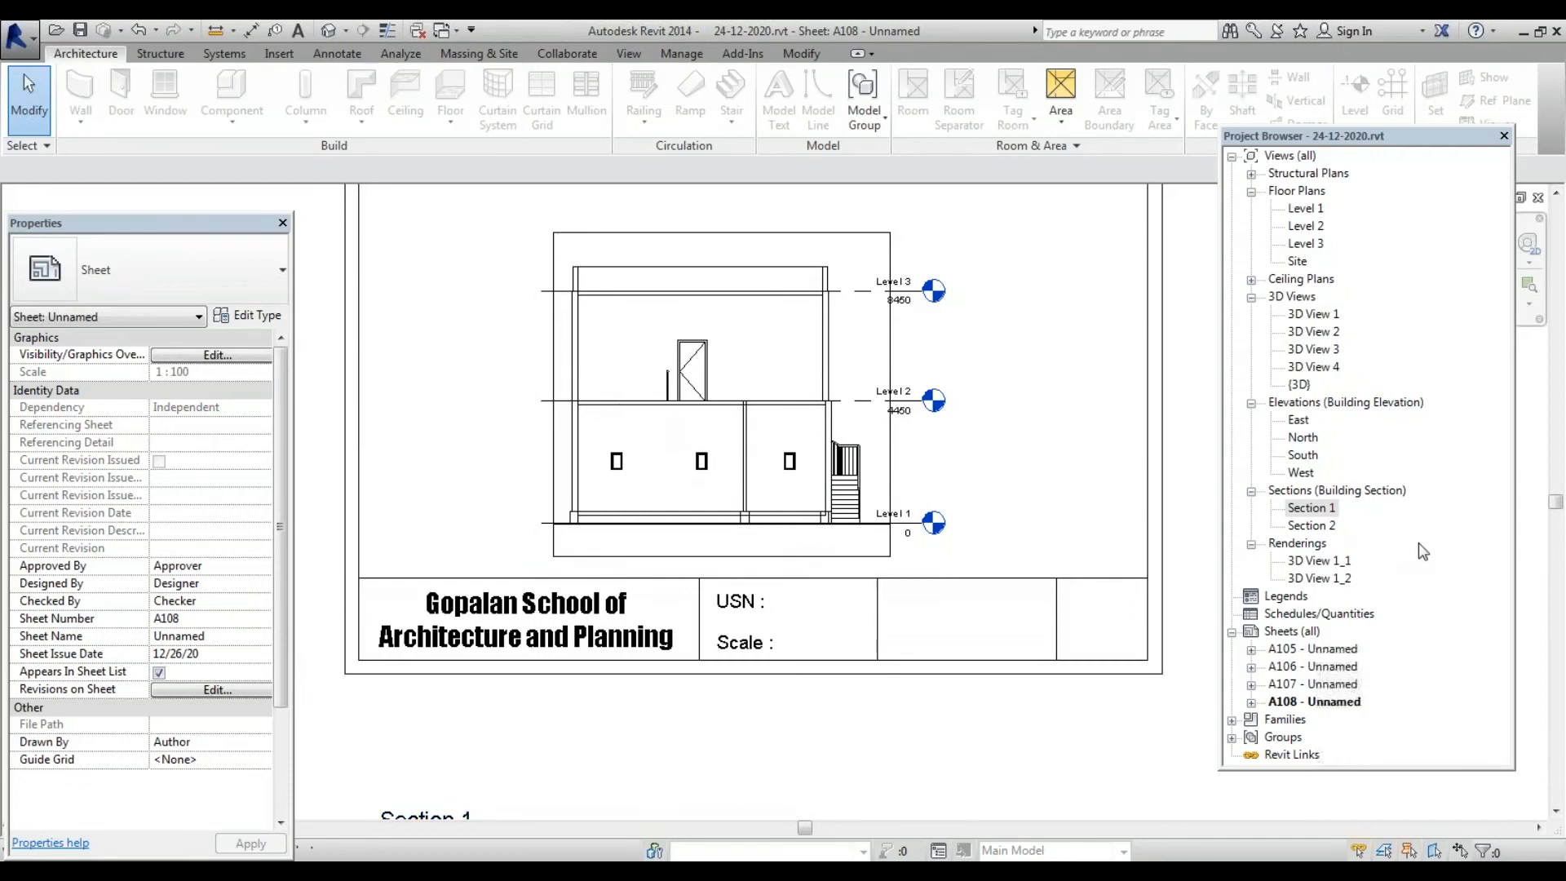
pyautogui.doubleClick(1310, 508)
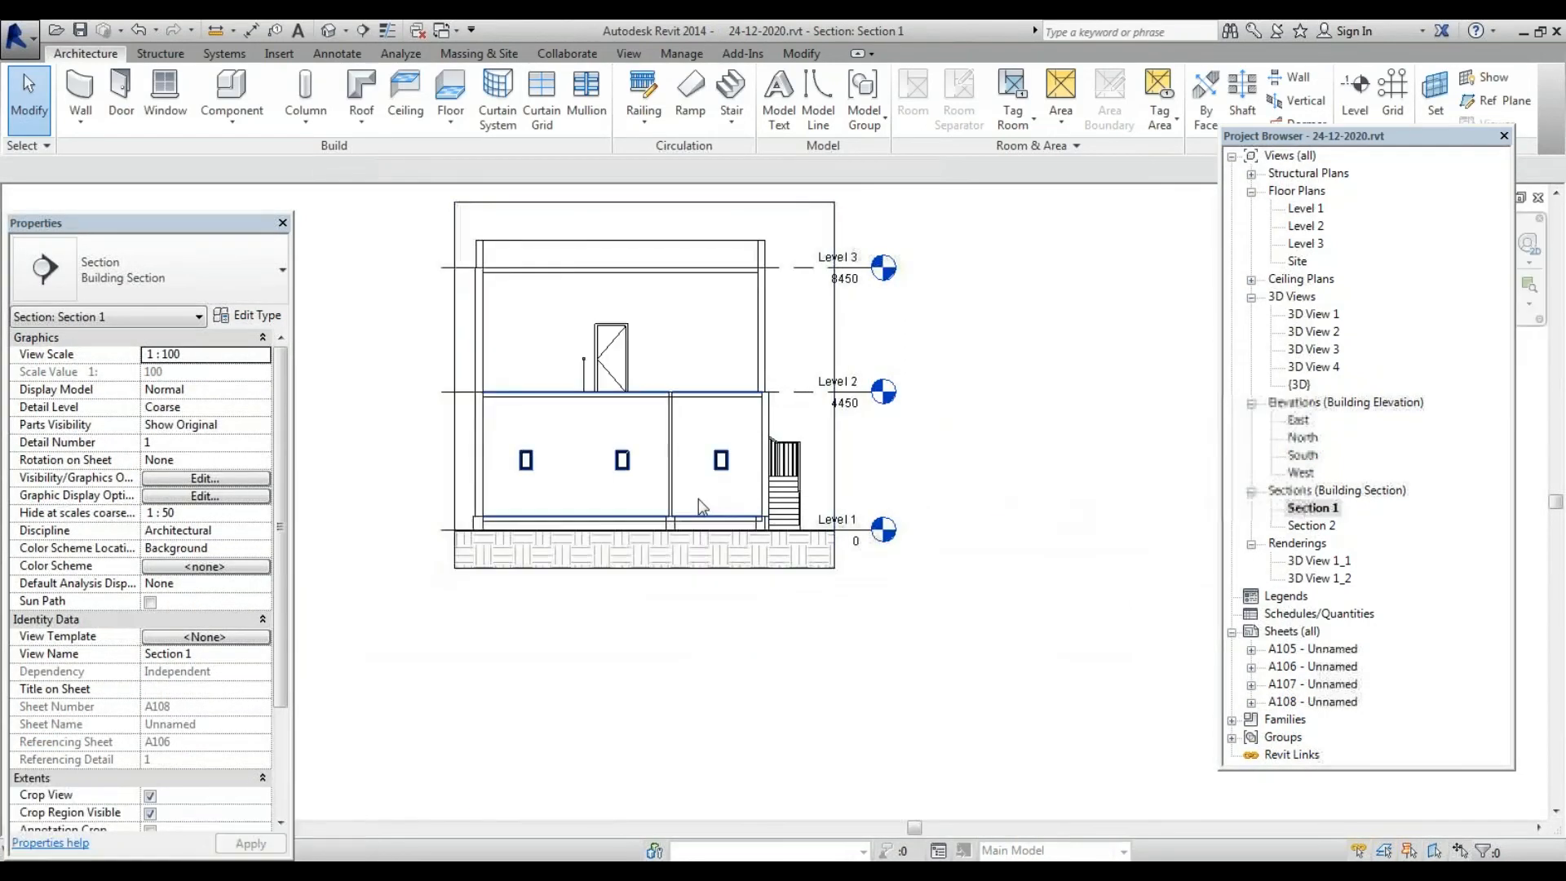
# Stretch Section 1's crop region right, left, down and up, then return to sheet A108
pyautogui.click(737, 537)
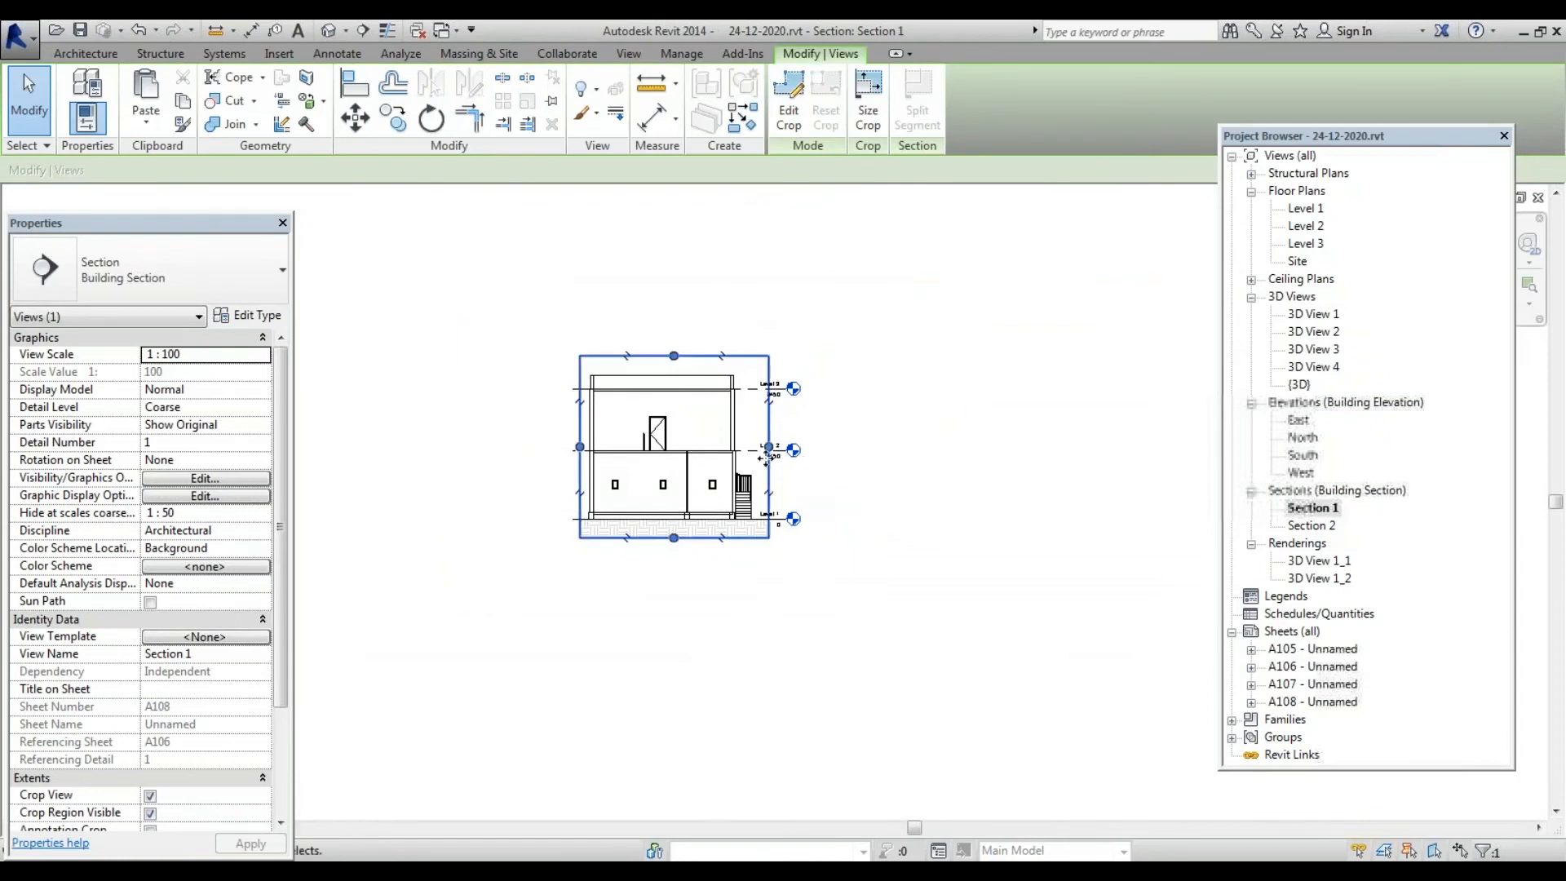
pyautogui.scroll(3, 763, 452)
pyautogui.moveTo(785, 440); pyautogui.dragTo(885, 439)
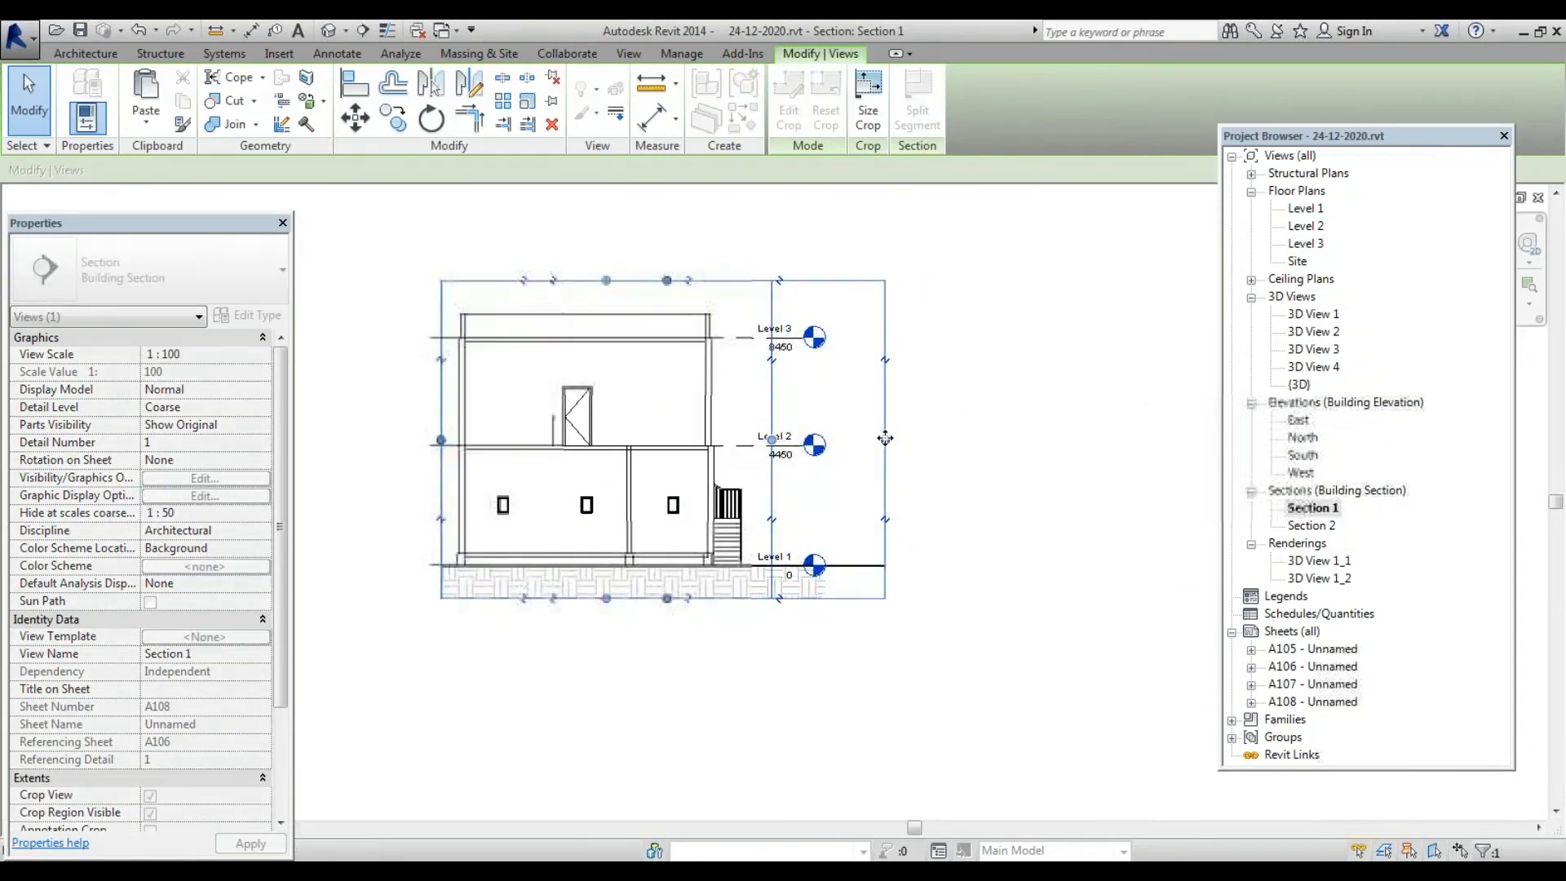
pyautogui.moveTo(441, 441); pyautogui.dragTo(406, 440)
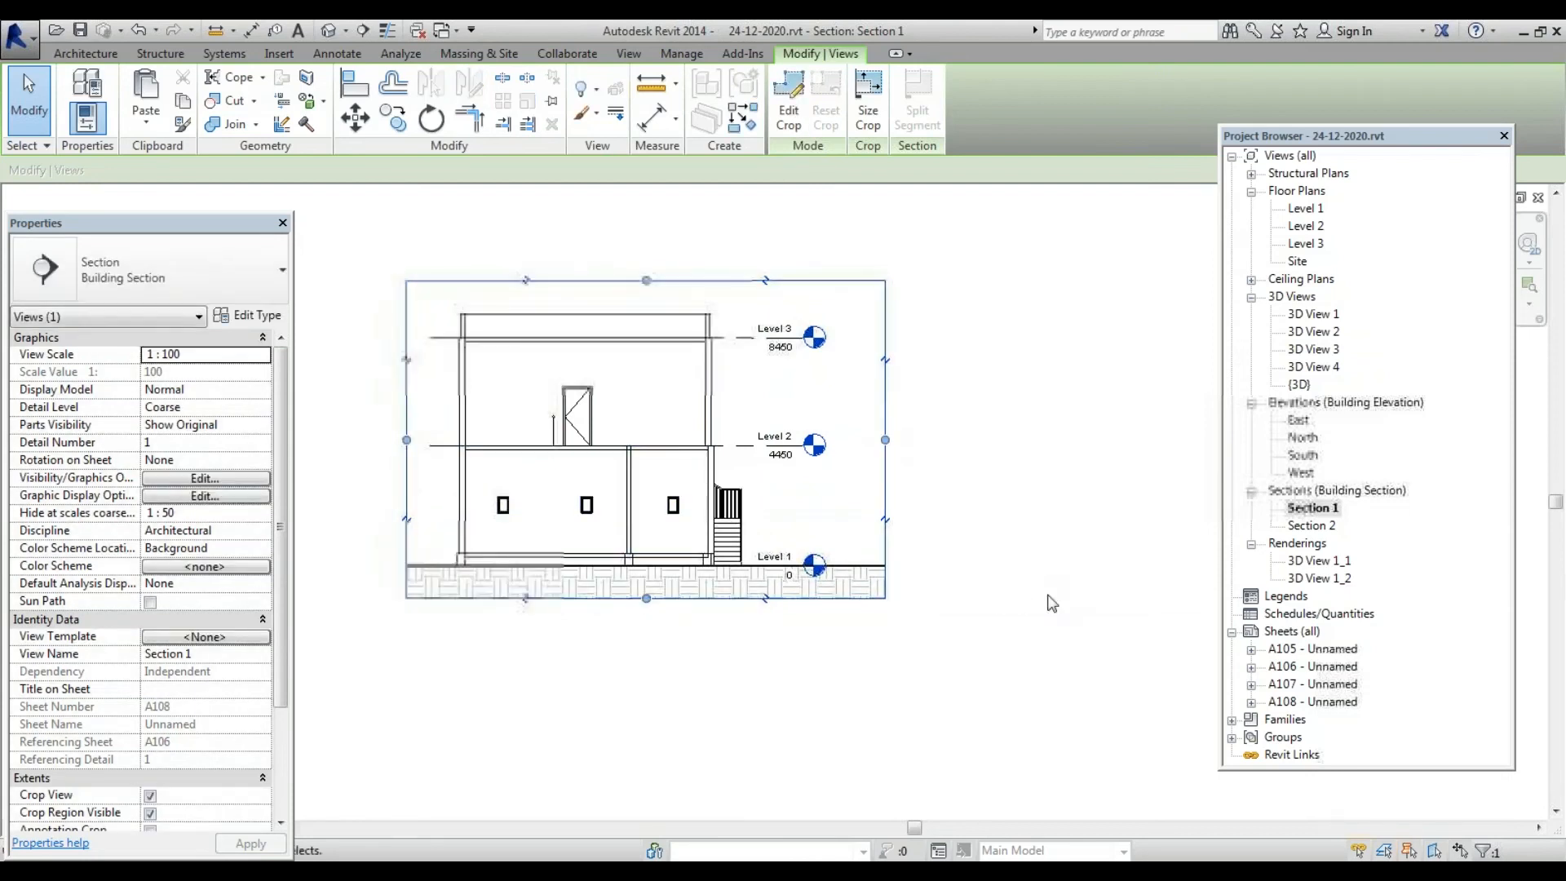
pyautogui.moveTo(646, 598); pyautogui.dragTo(648, 710)
pyautogui.press('z')
pyautogui.press('f')
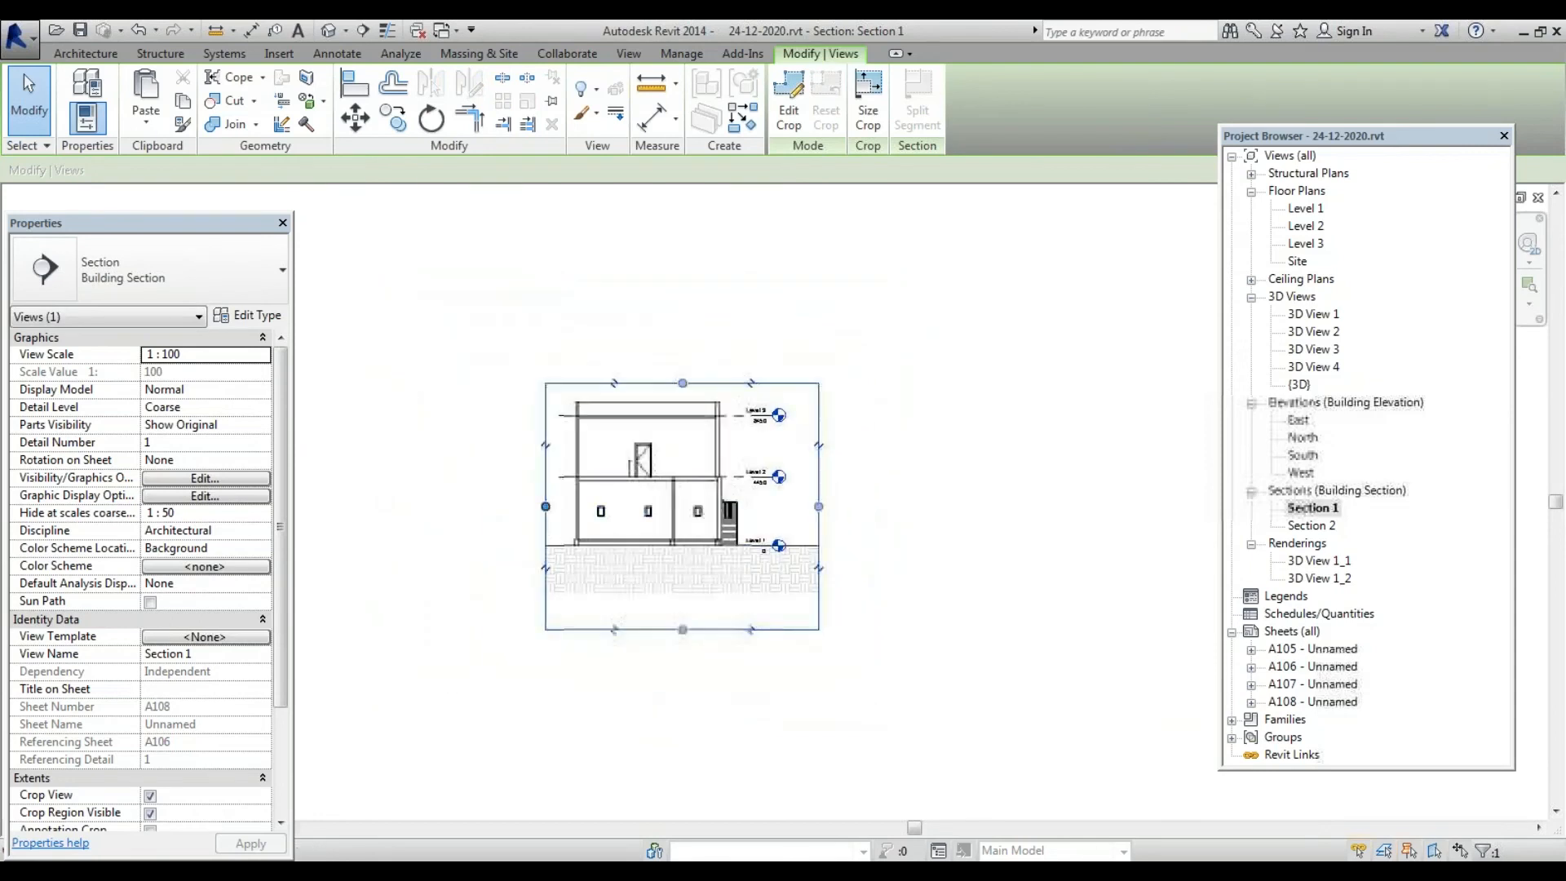
pyautogui.moveTo(546, 506); pyautogui.dragTo(504, 506)
pyautogui.moveTo(661, 383); pyautogui.dragTo(662, 322)
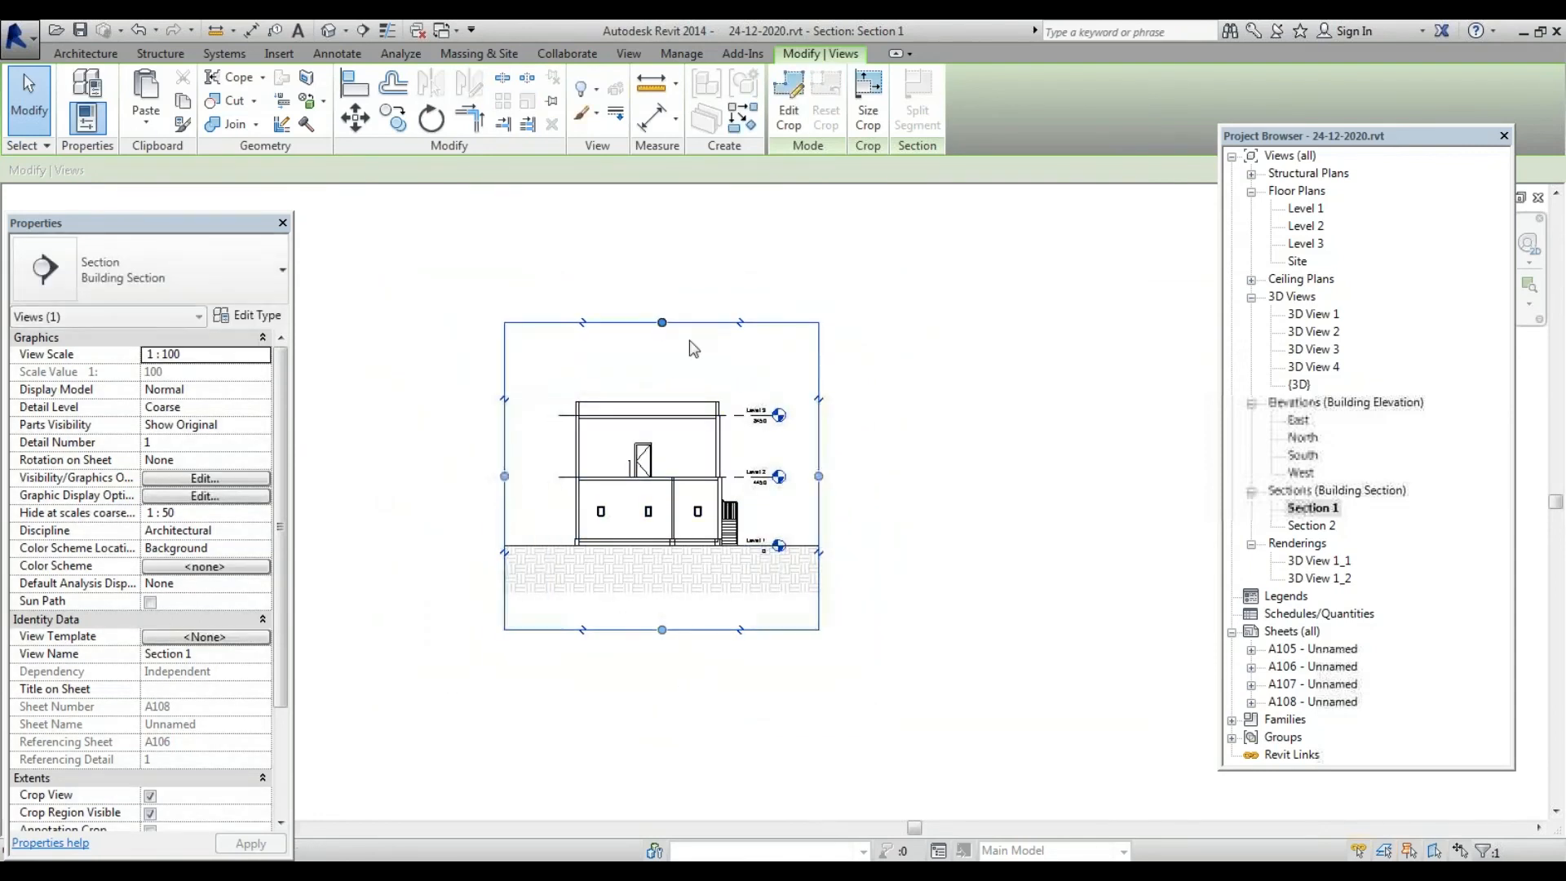
pyautogui.doubleClick(1329, 702)
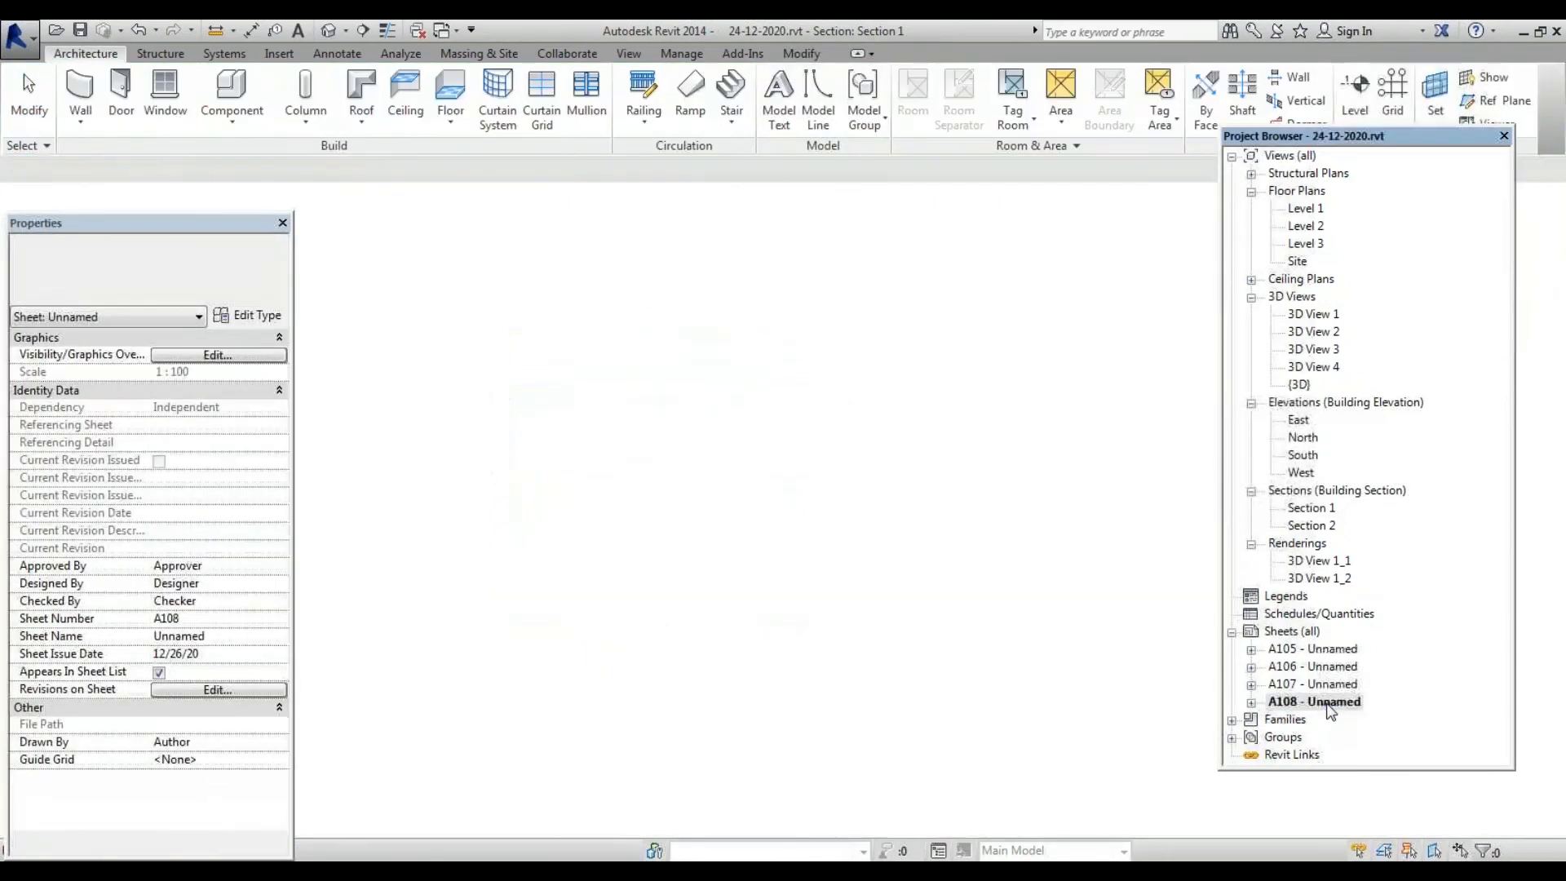
# Check the Section 1 viewport and its title on sheet A108 by selecting and clearing them
pyautogui.click(780, 534)
pyautogui.scroll(-1, 776, 526)
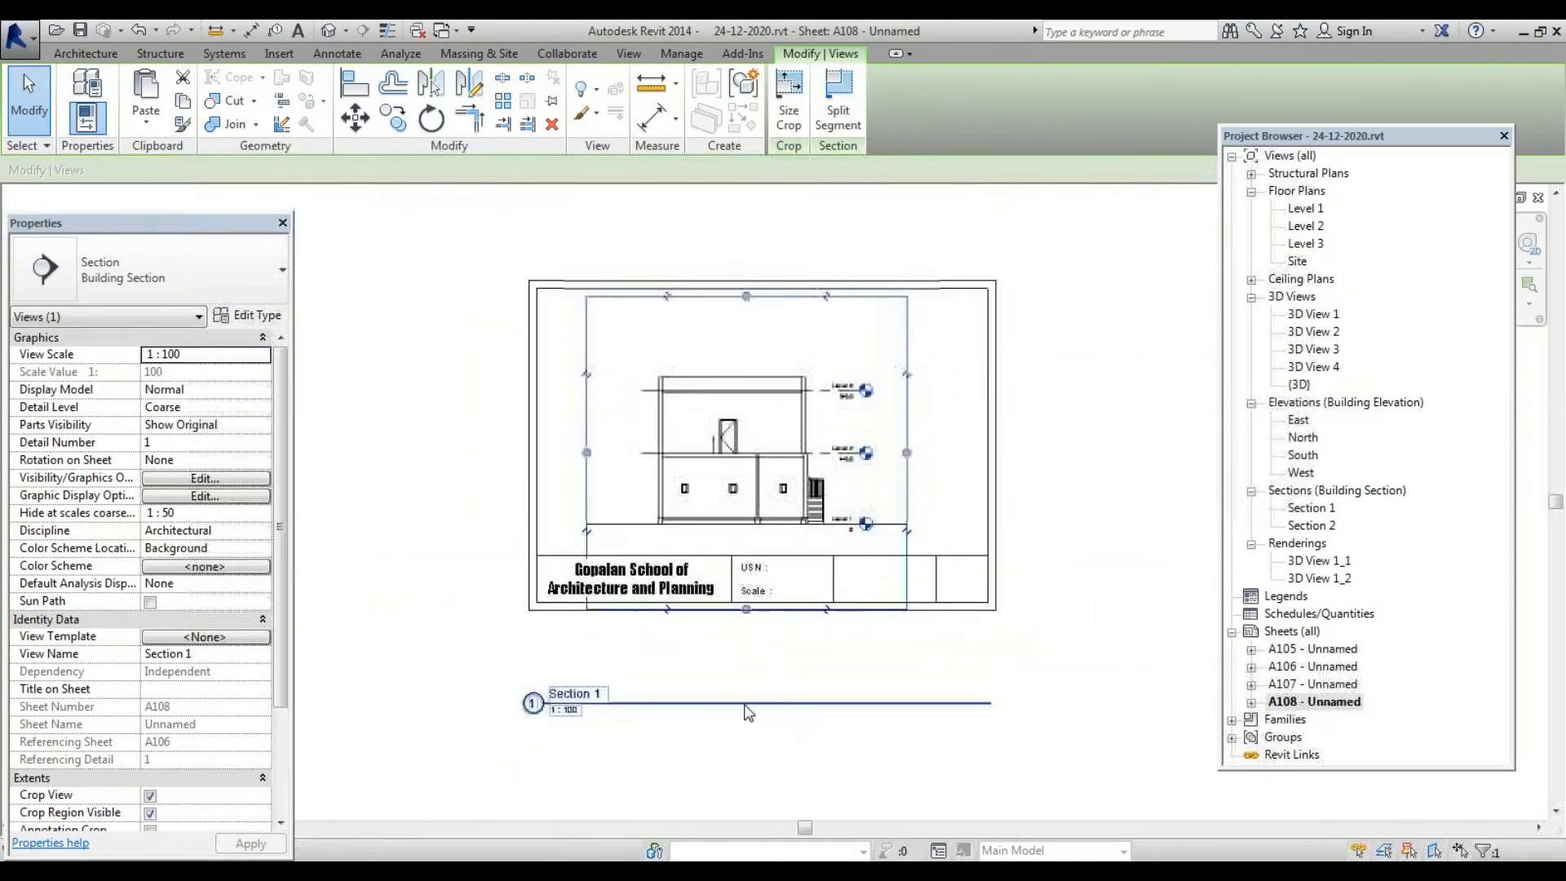
pyautogui.click(743, 703)
pyautogui.click(752, 654)
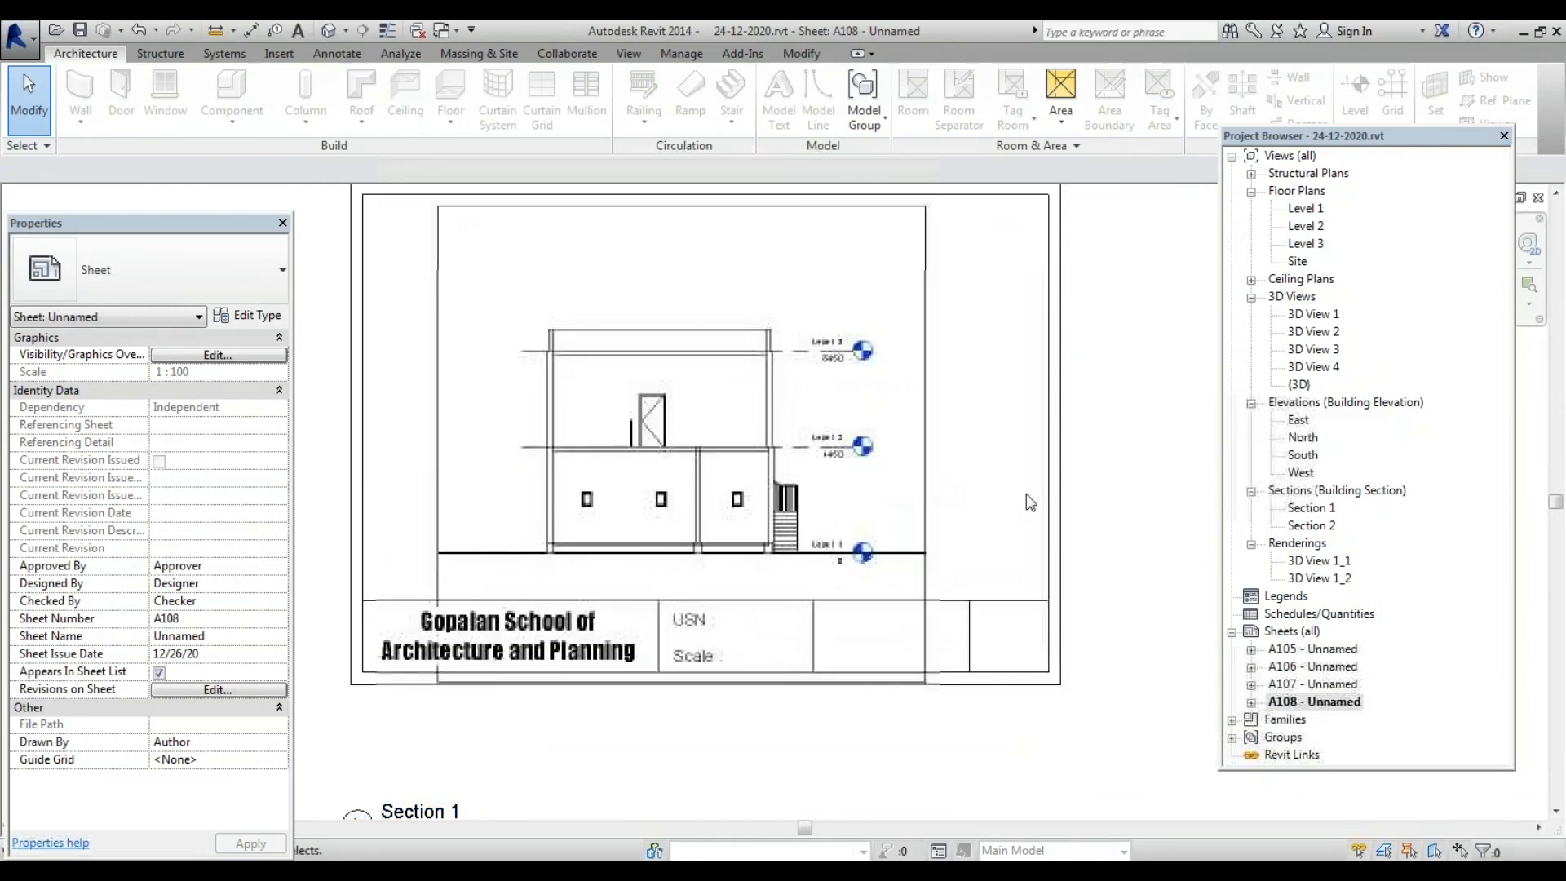
pyautogui.scroll(4, 807, 563)
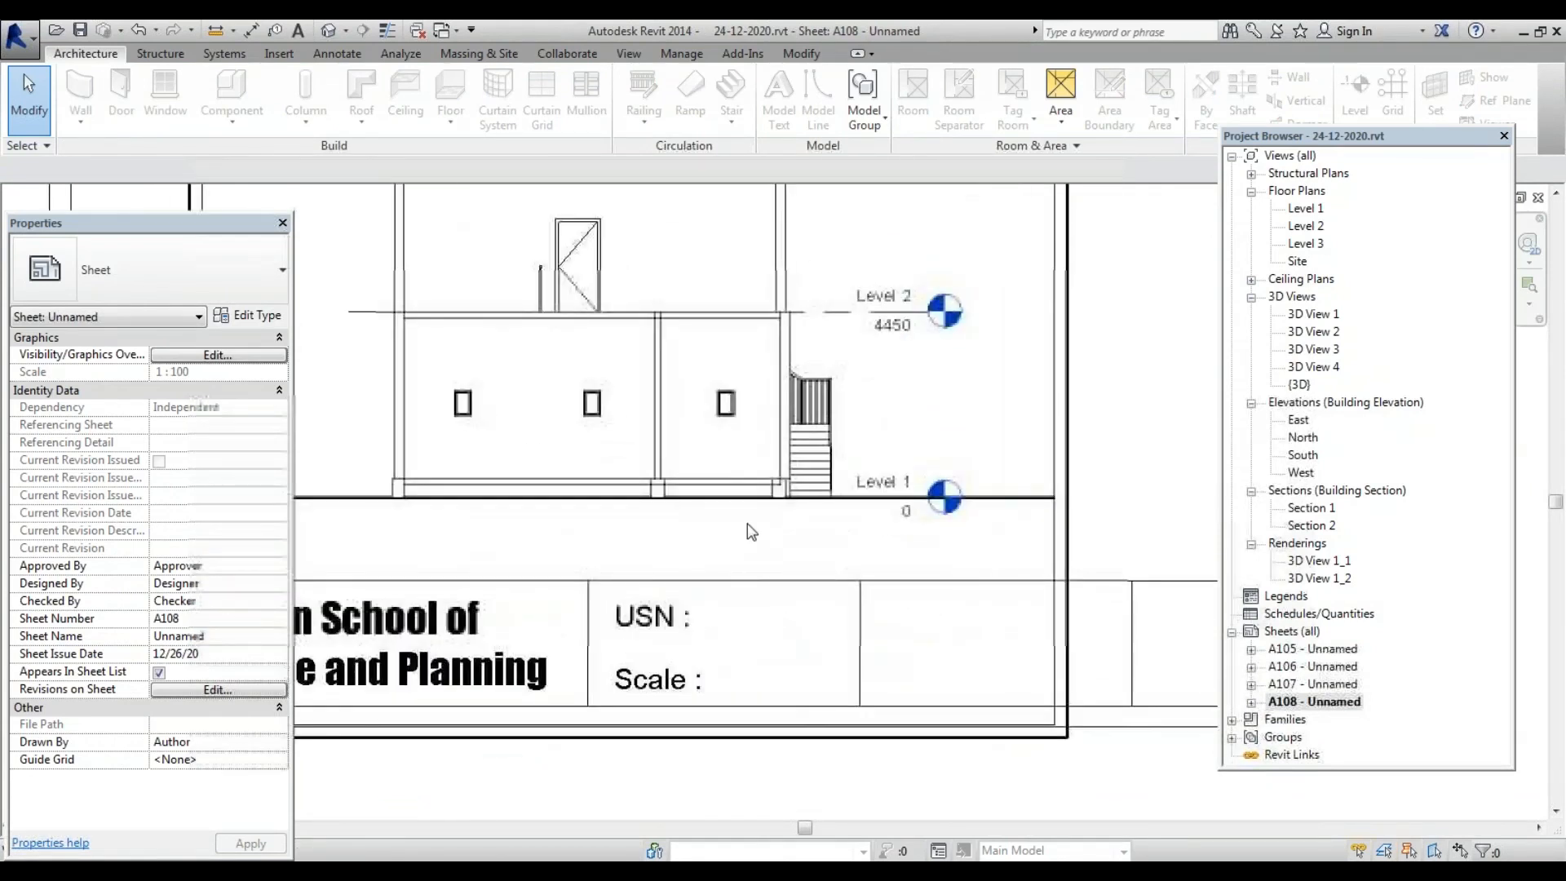
pyautogui.scroll(-3, 751, 531)
pyautogui.click(911, 359)
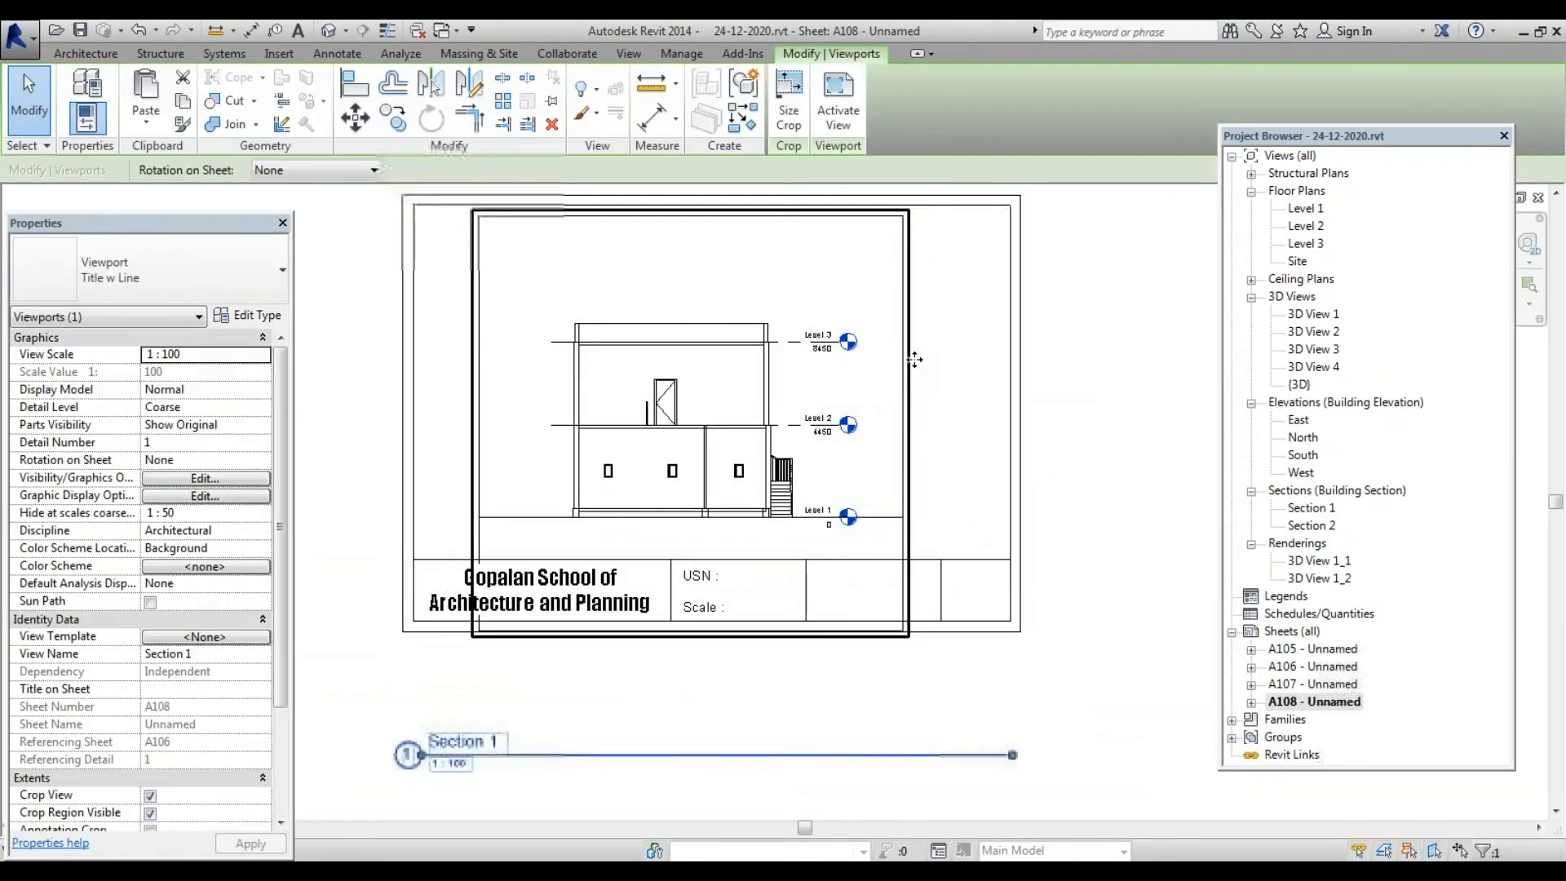
pyautogui.scroll(-1, 879, 379)
pyautogui.press('Escape')
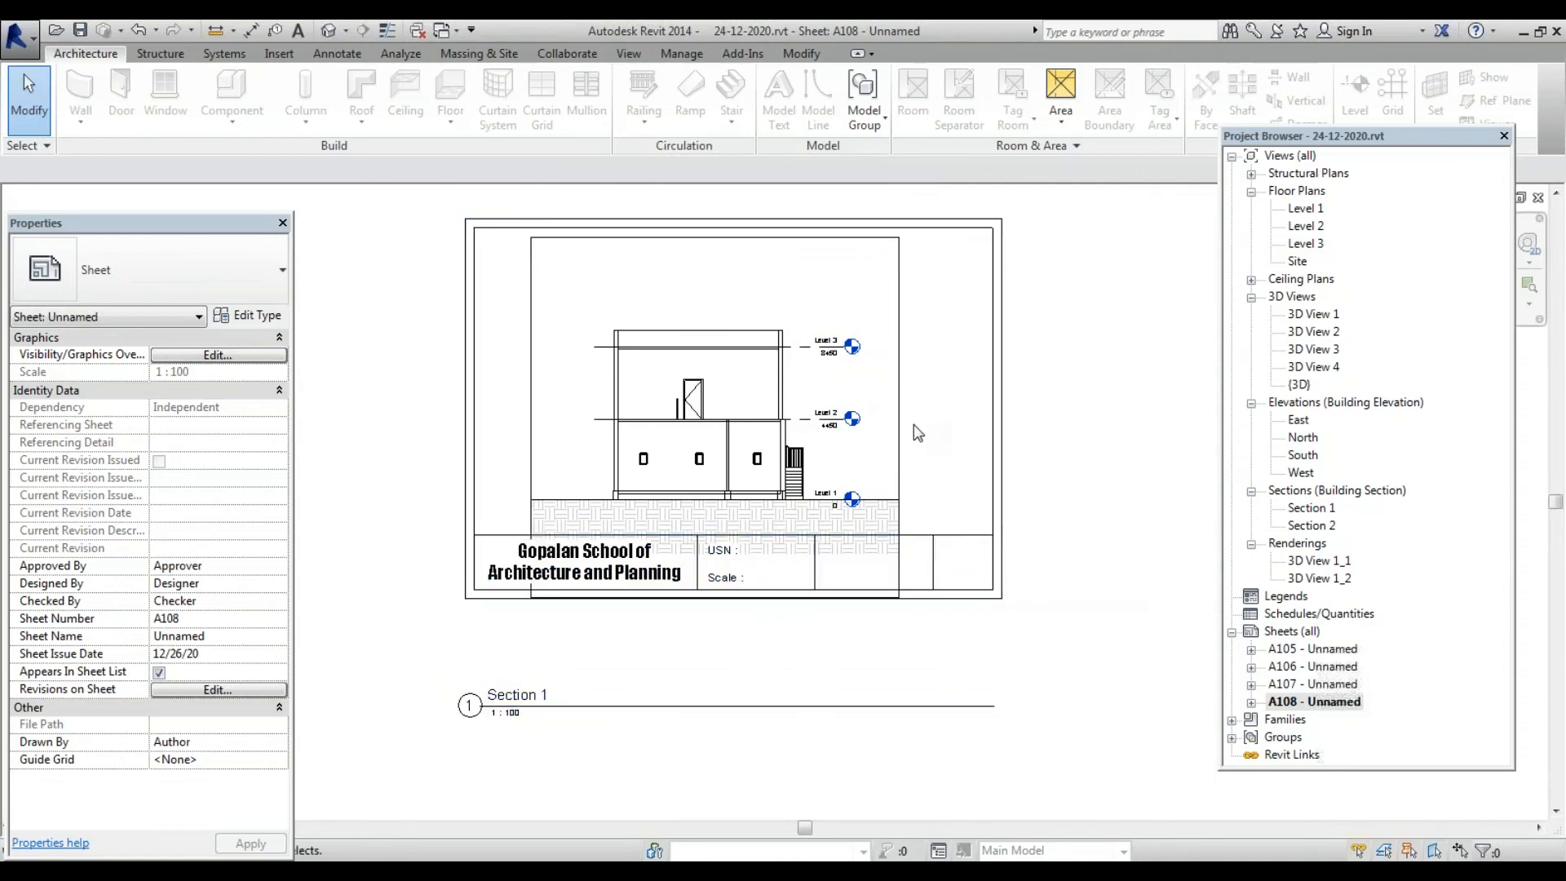
# Activate the viewport and pull the crop bottom above the title block, then open sheet A107
pyautogui.click(902, 433)
pyautogui.doubleClick(901, 433)
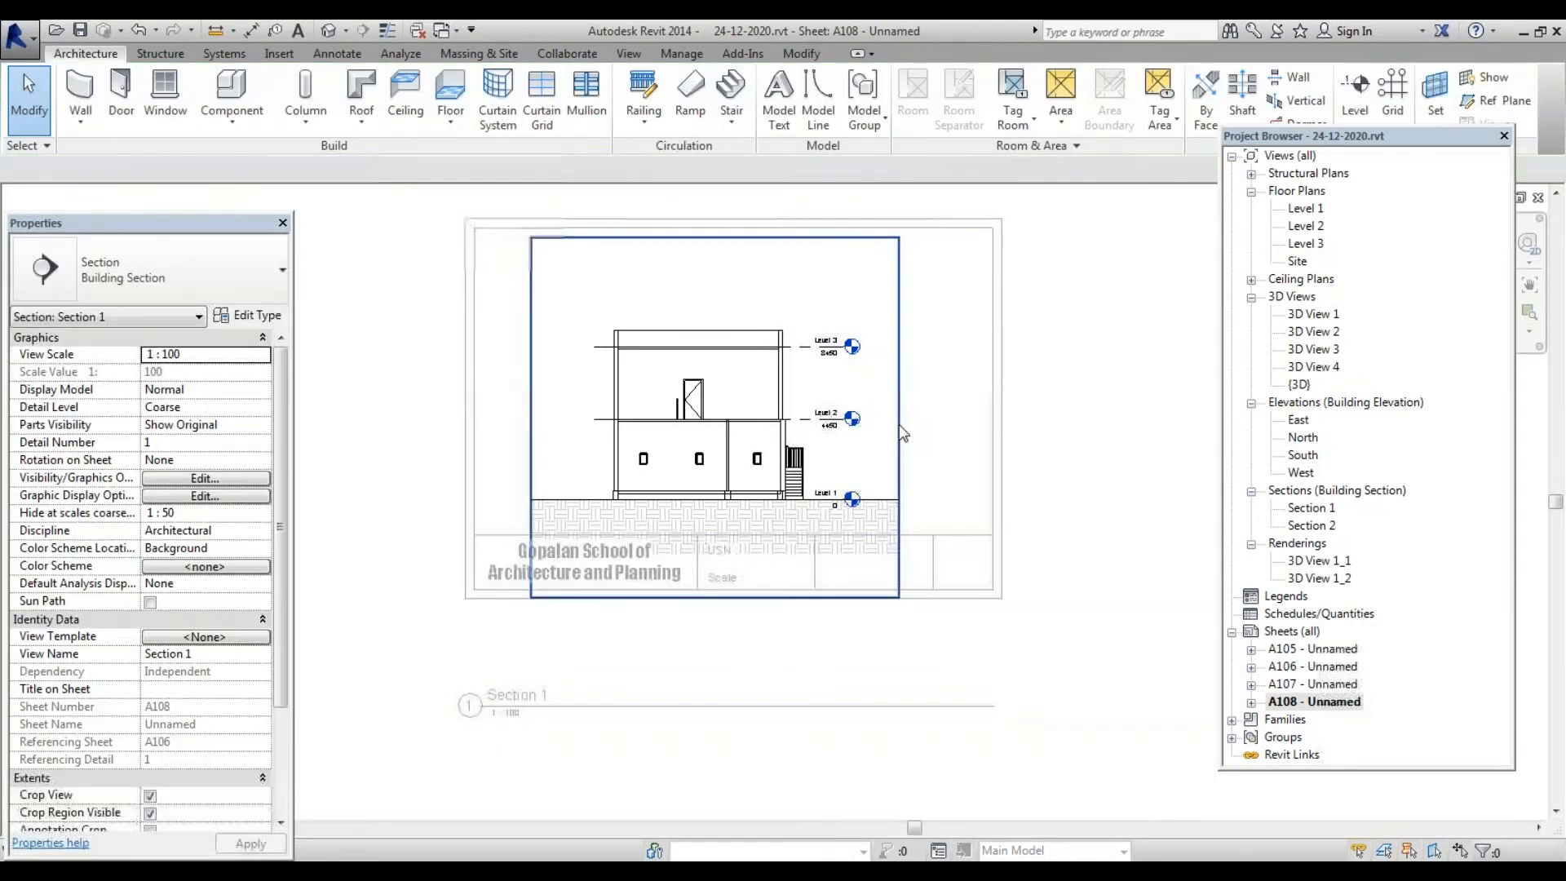
pyautogui.click(722, 597)
pyautogui.moveTo(715, 598); pyautogui.dragTo(727, 528)
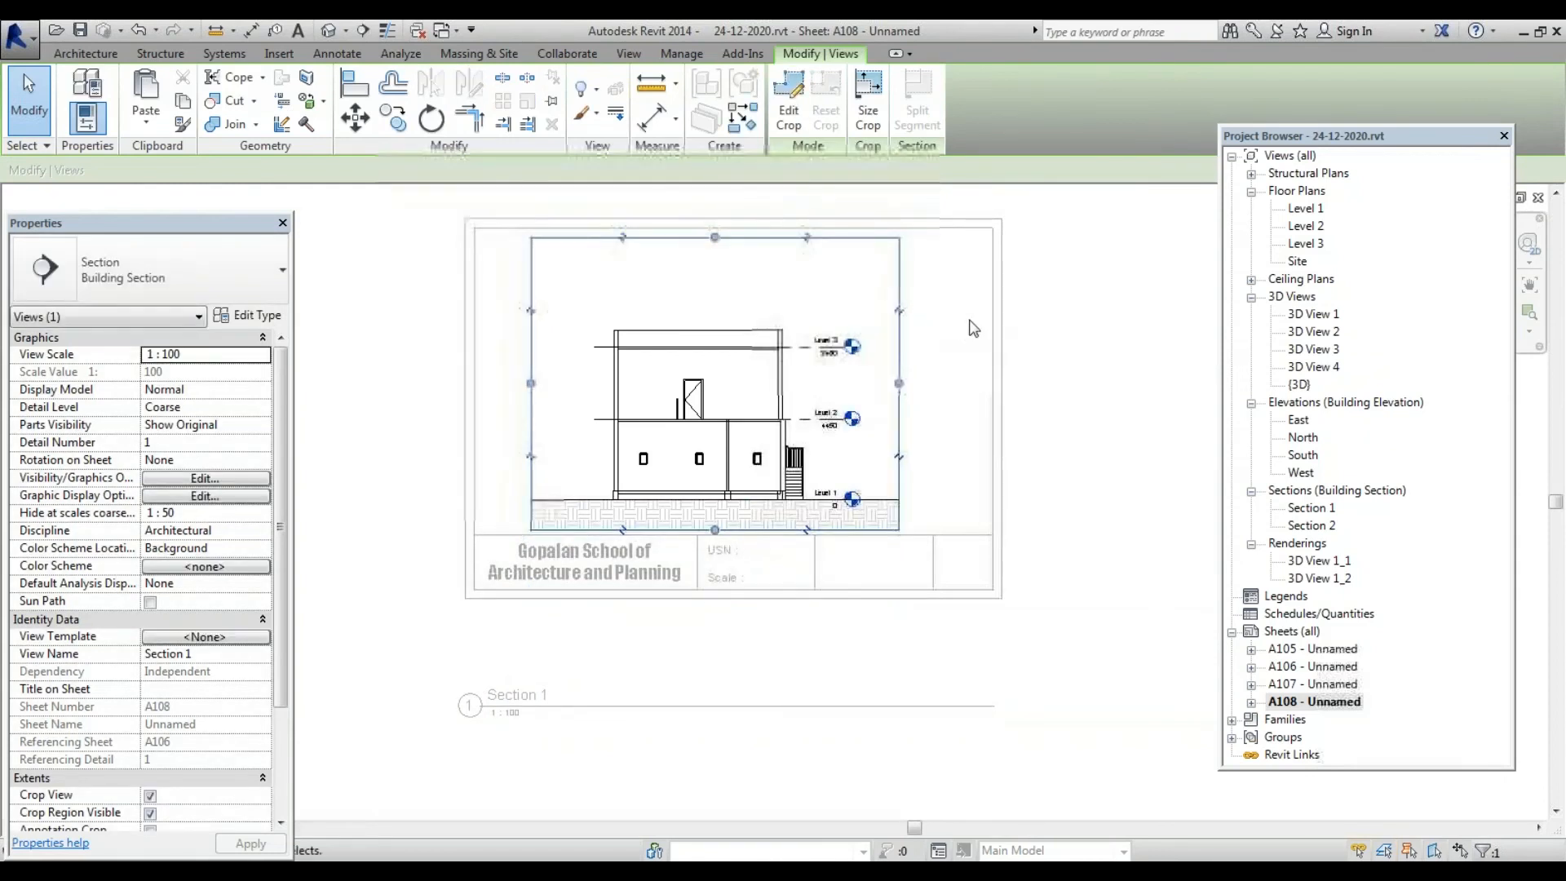
pyautogui.click(1113, 297)
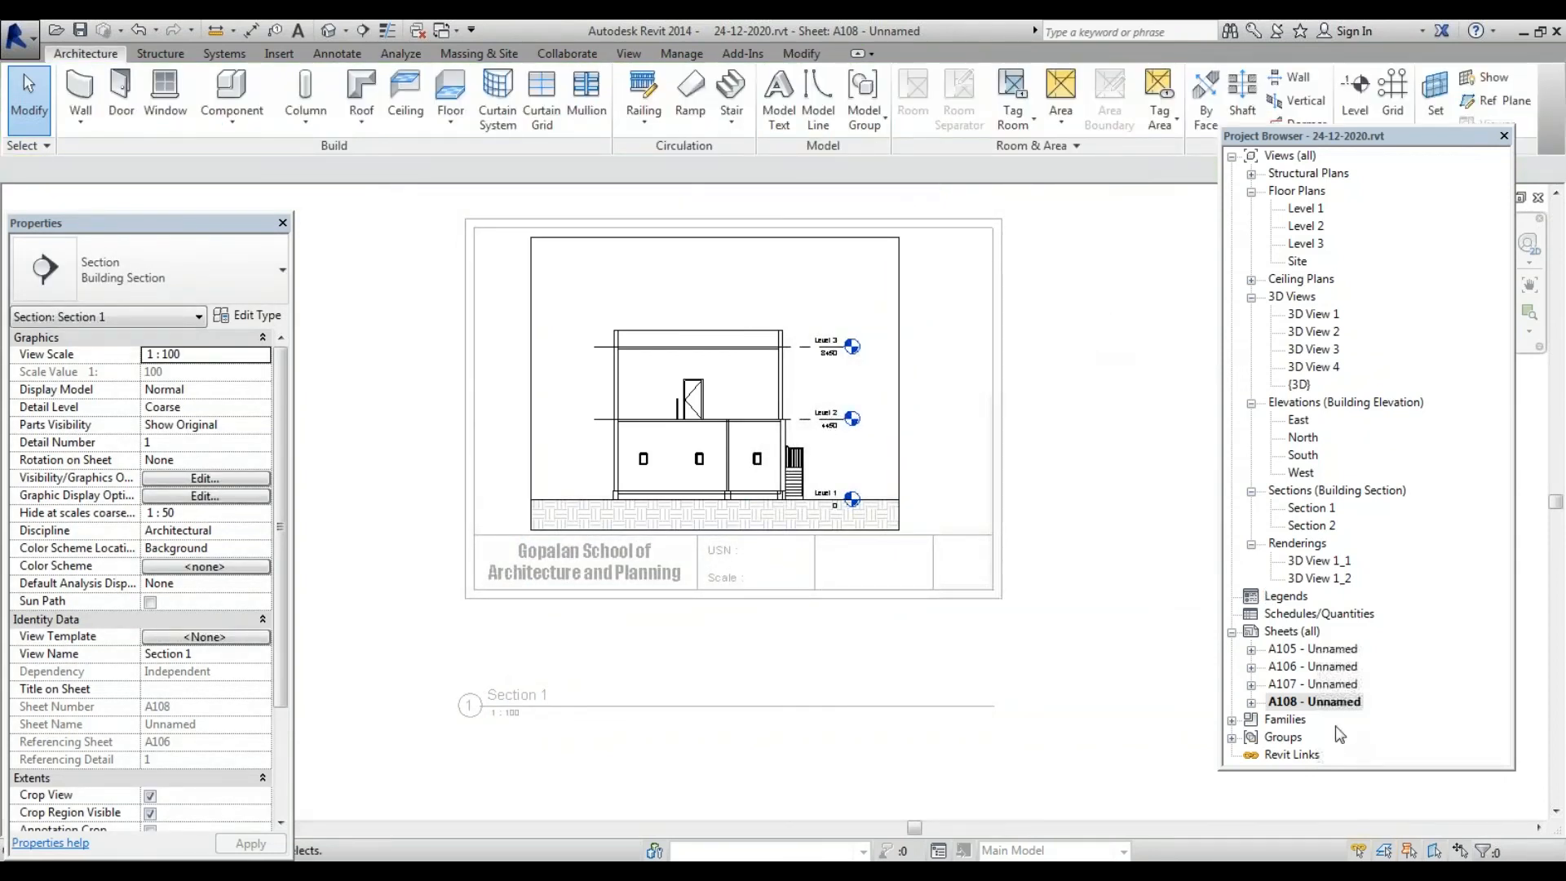
pyautogui.click(1332, 703)
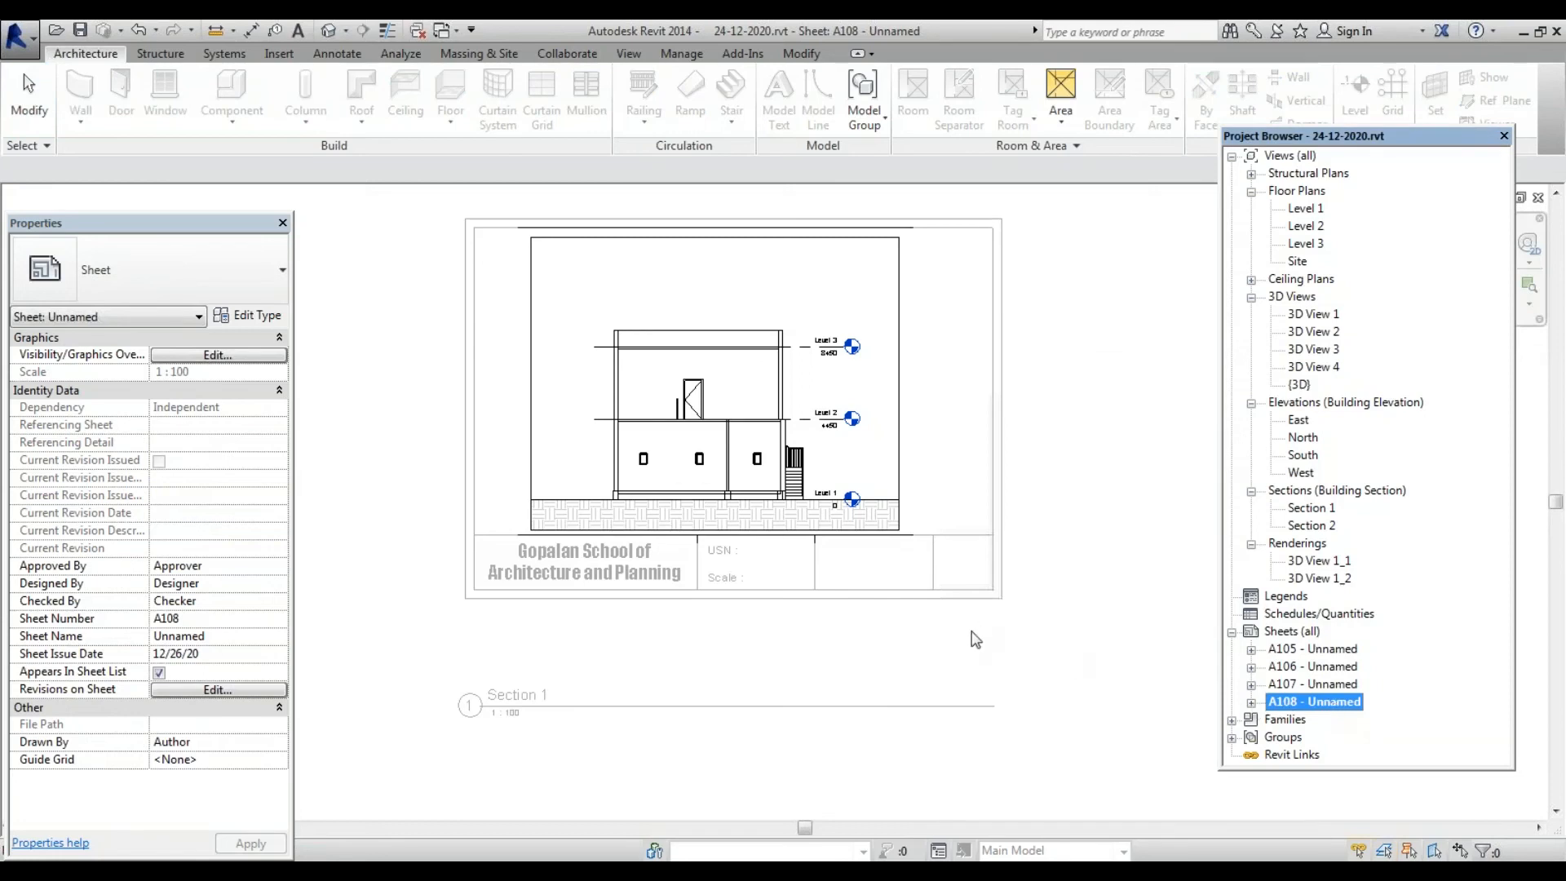
pyautogui.click(792, 630)
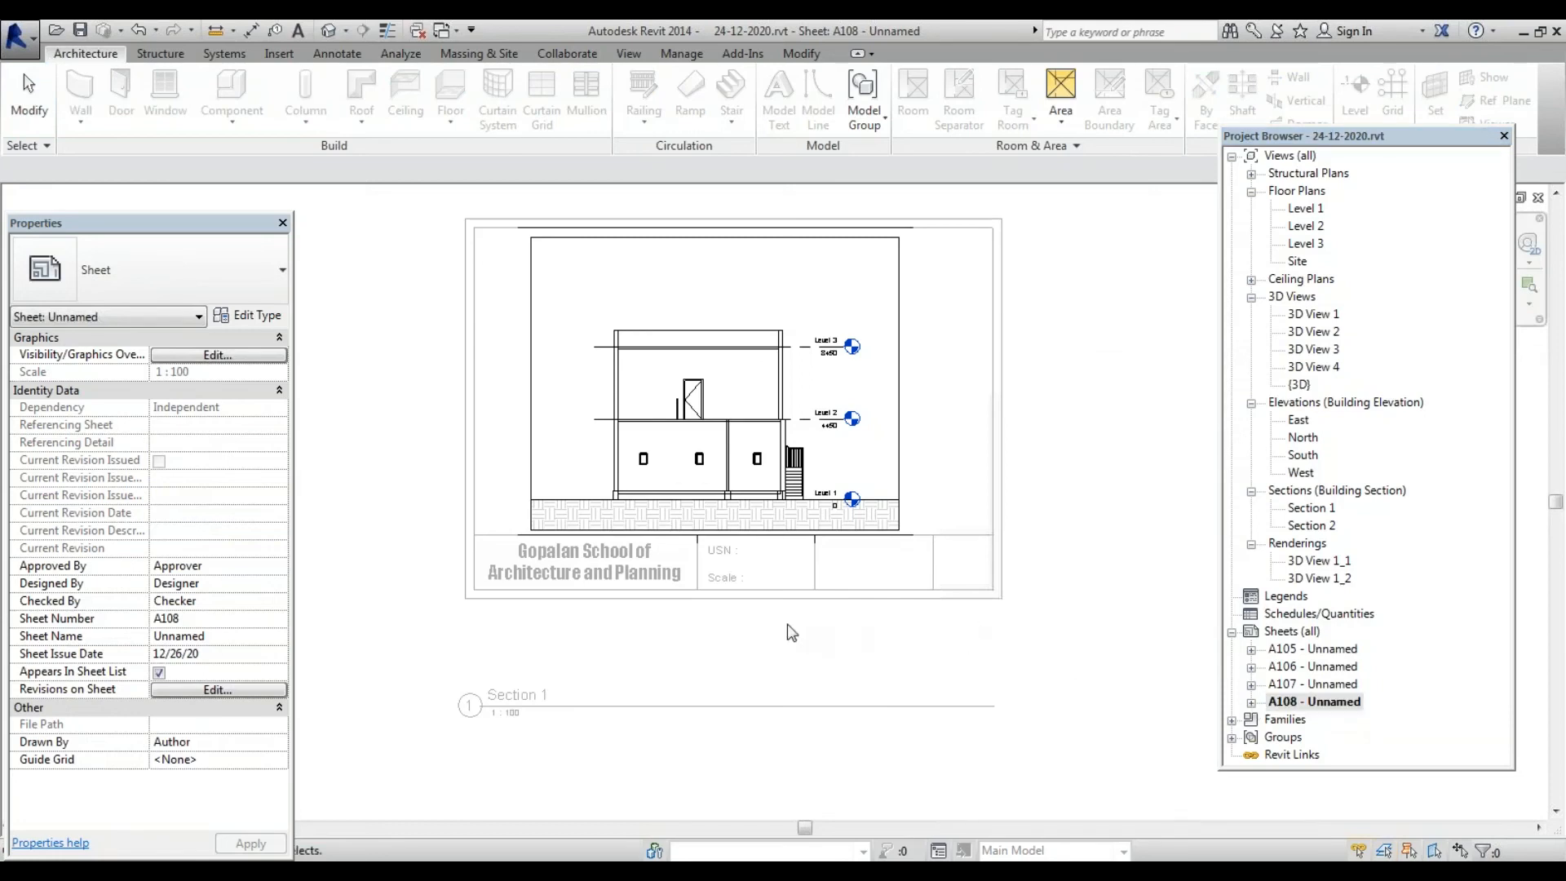
pyautogui.doubleClick(1318, 685)
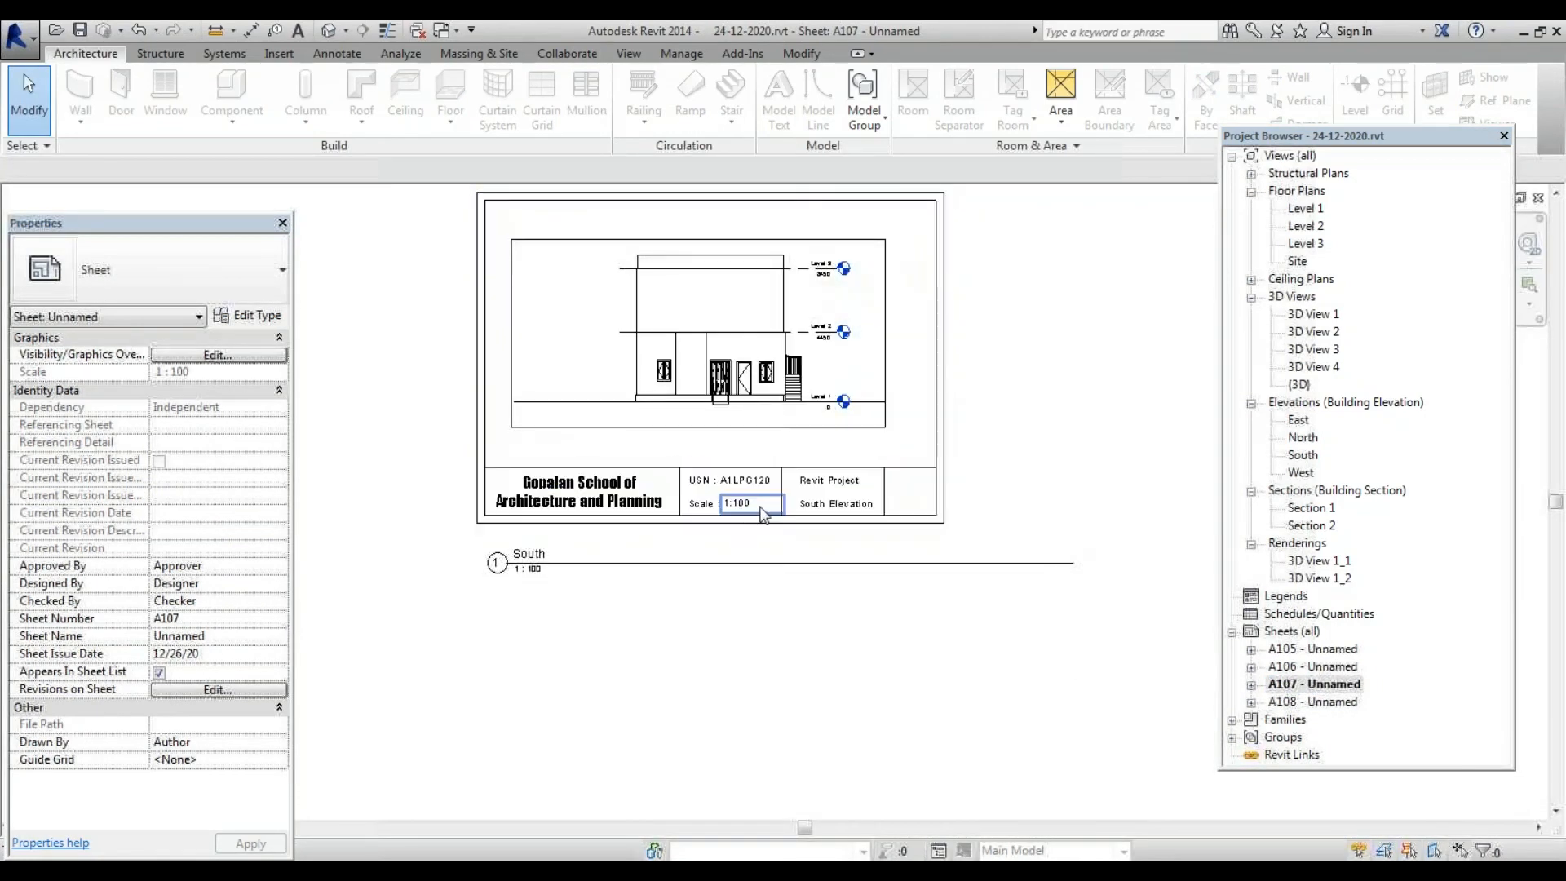
# Select the USN, Scale, Revit Project and South Elevation notes on A107, then open sheet A108
pyautogui.click(750, 480)
pyautogui.keyDown('ctrl'); pyautogui.click(744, 505); pyautogui.keyUp('ctrl')
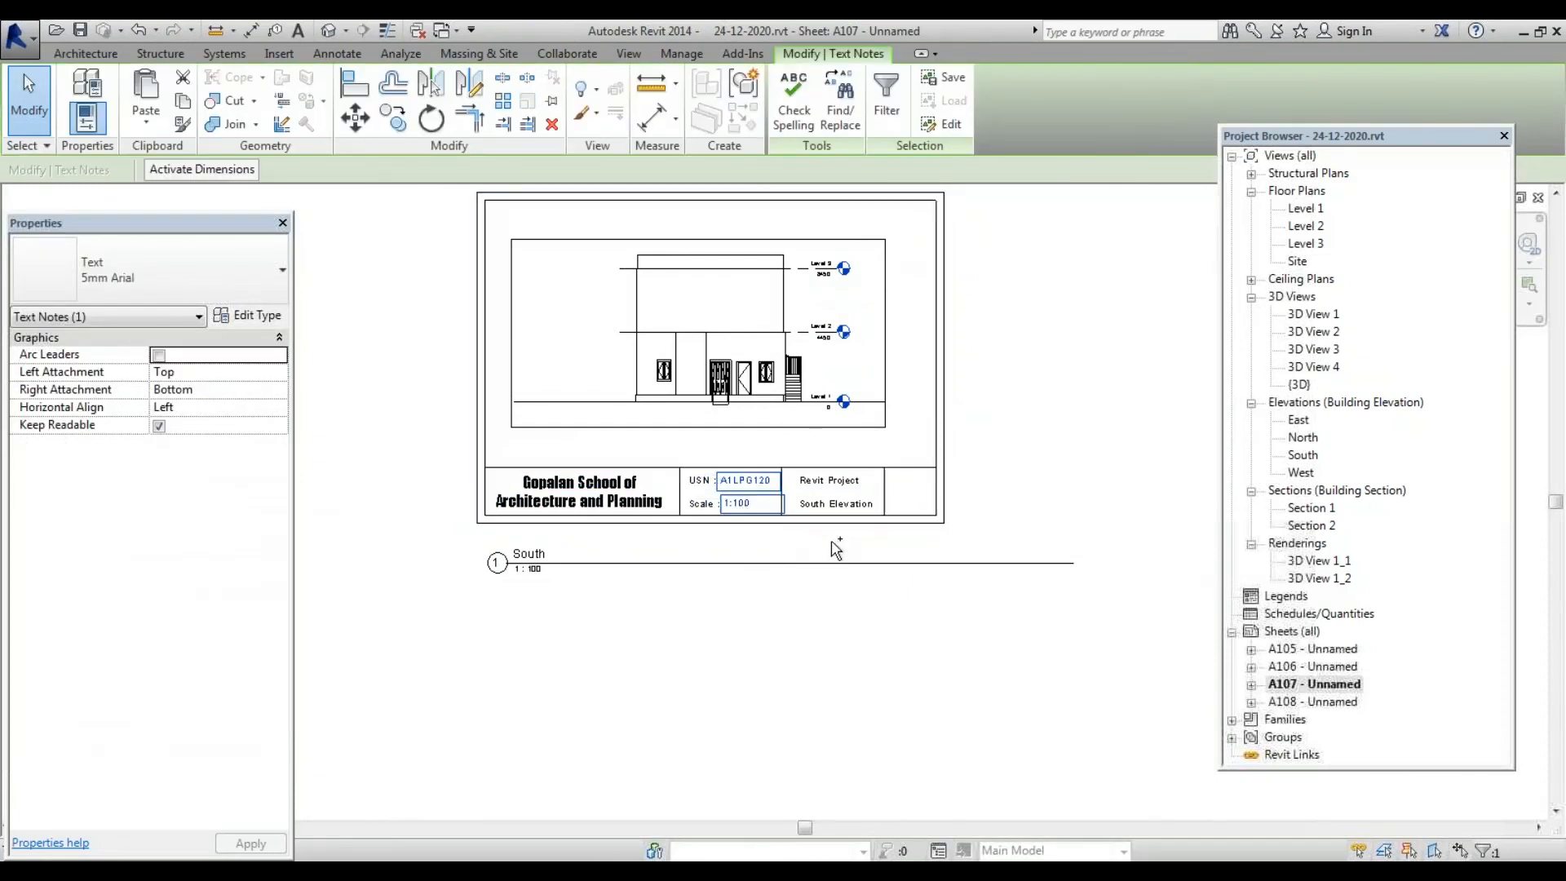
pyautogui.keyDown('ctrl'); pyautogui.click(835, 503); pyautogui.keyUp('ctrl')
pyautogui.keyDown('ctrl'); pyautogui.click(830, 480); pyautogui.keyUp('ctrl')
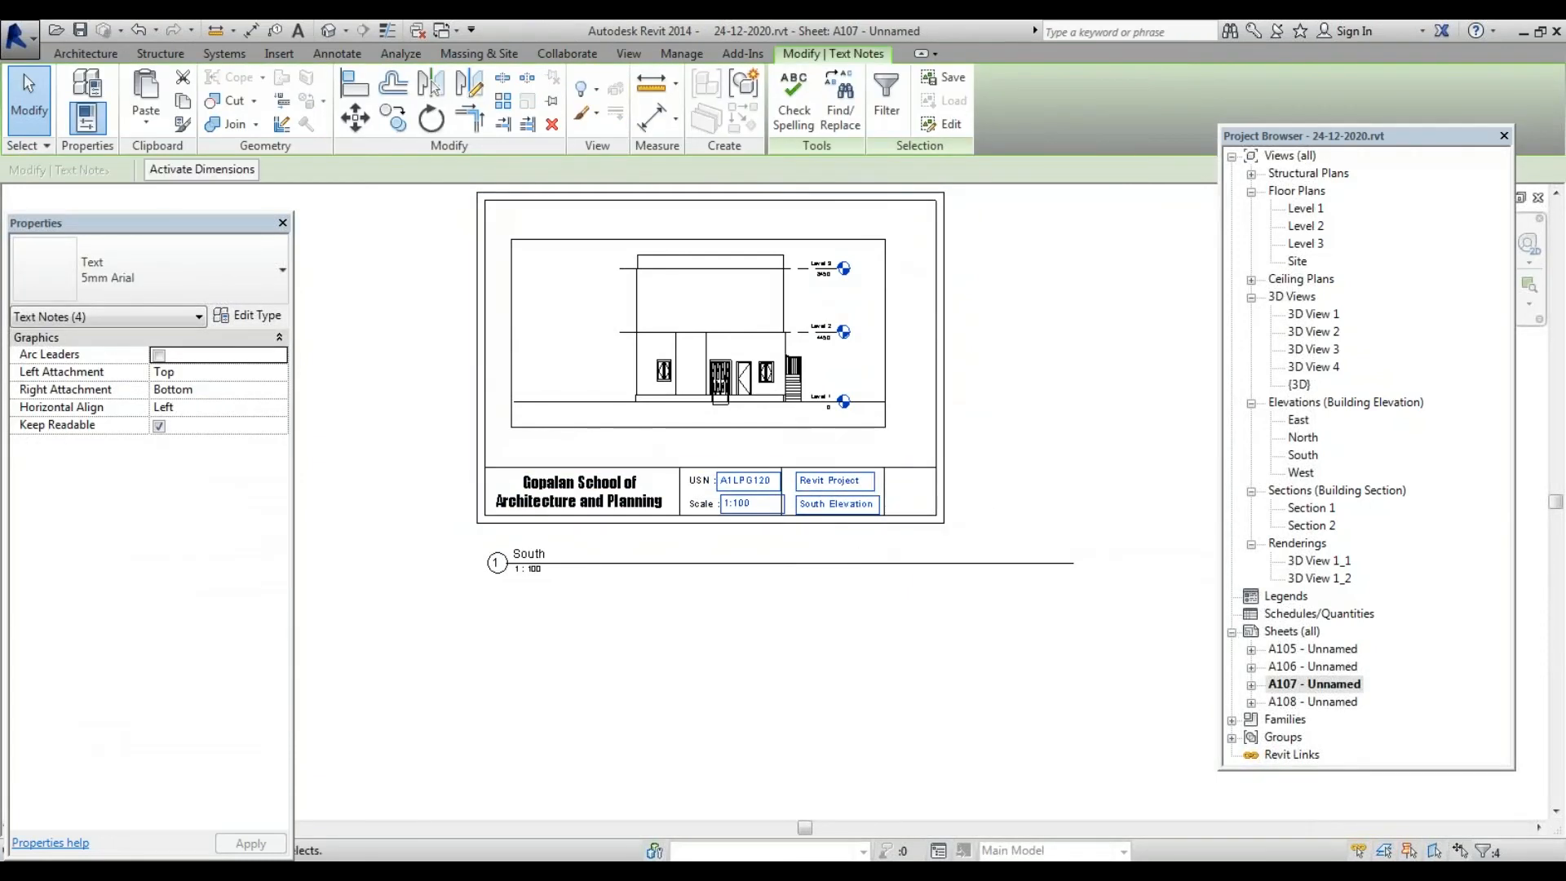
pyautogui.click(161, 109)
pyautogui.press('Escape')
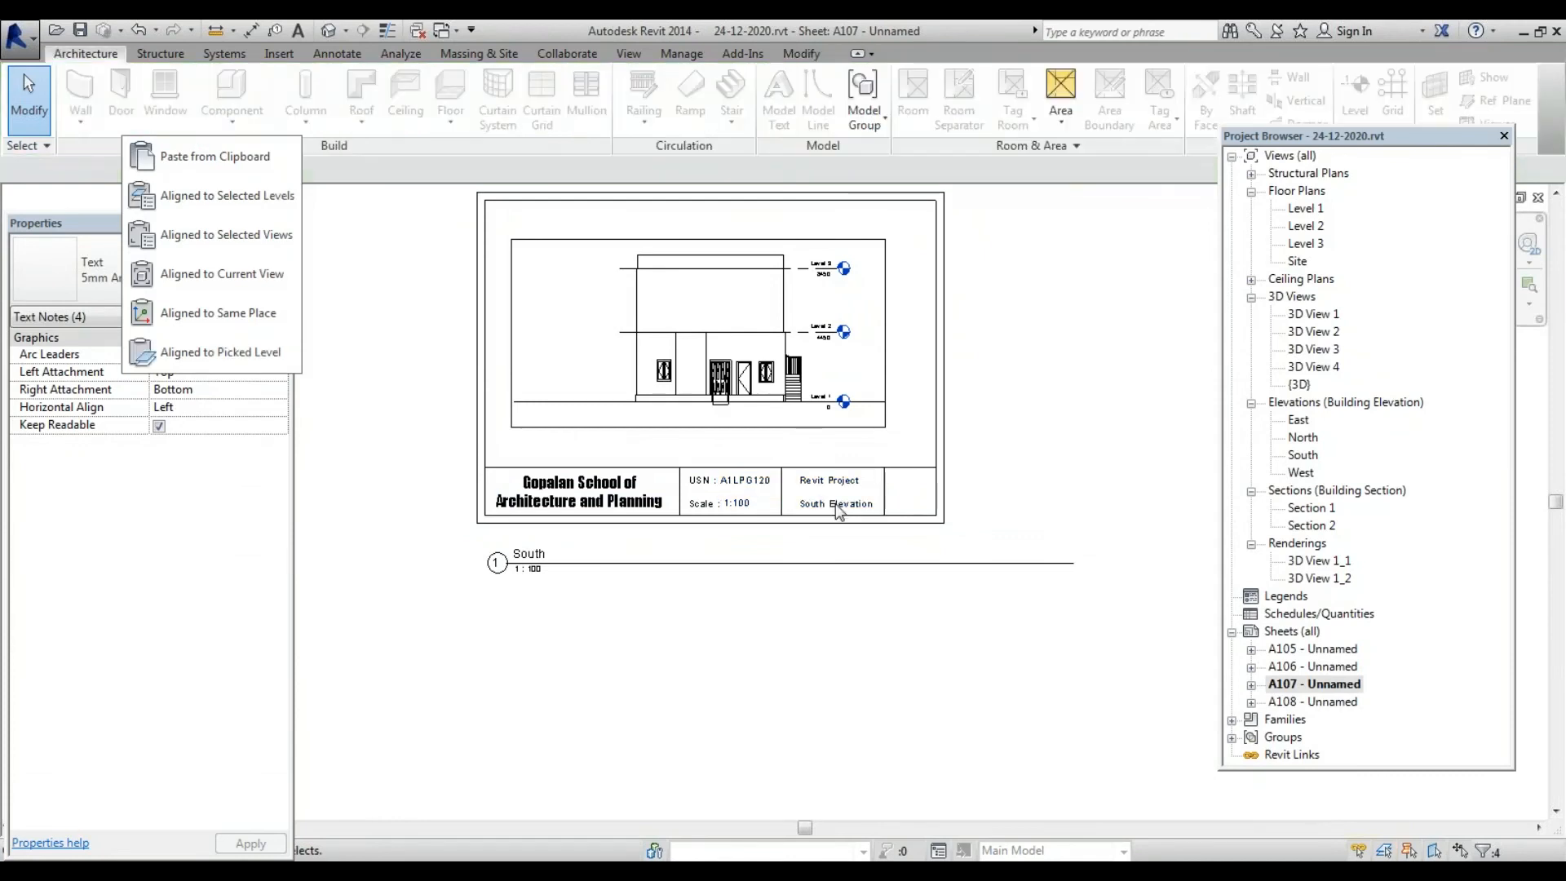
pyautogui.doubleClick(1313, 702)
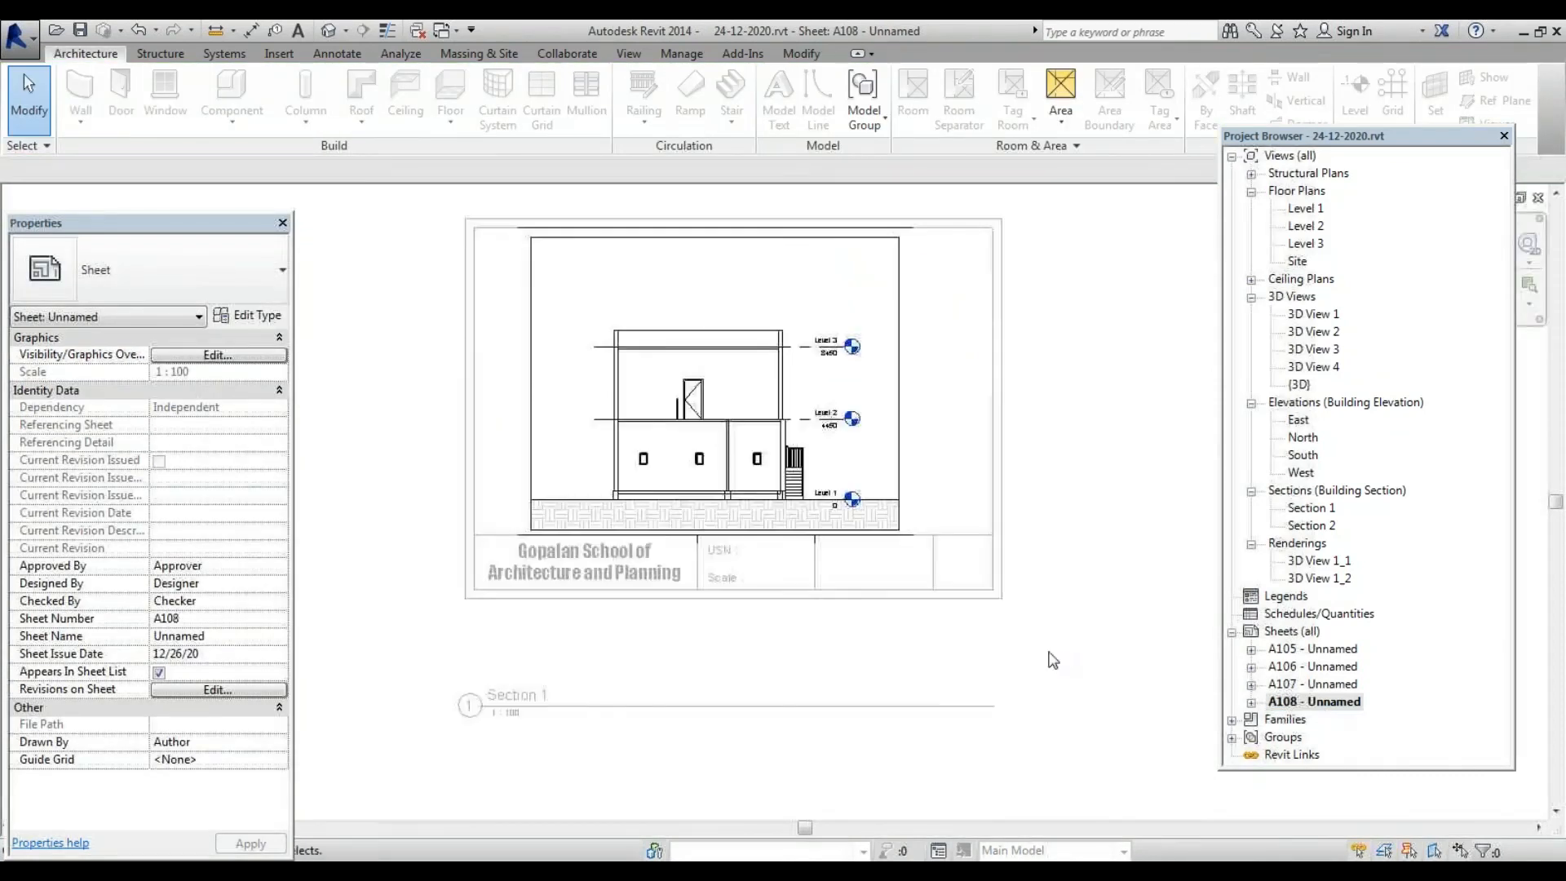
# Paste the copied notes onto A108's title block using Aligned to Selected Views
pyautogui.click(782, 571)
pyautogui.click(751, 650)
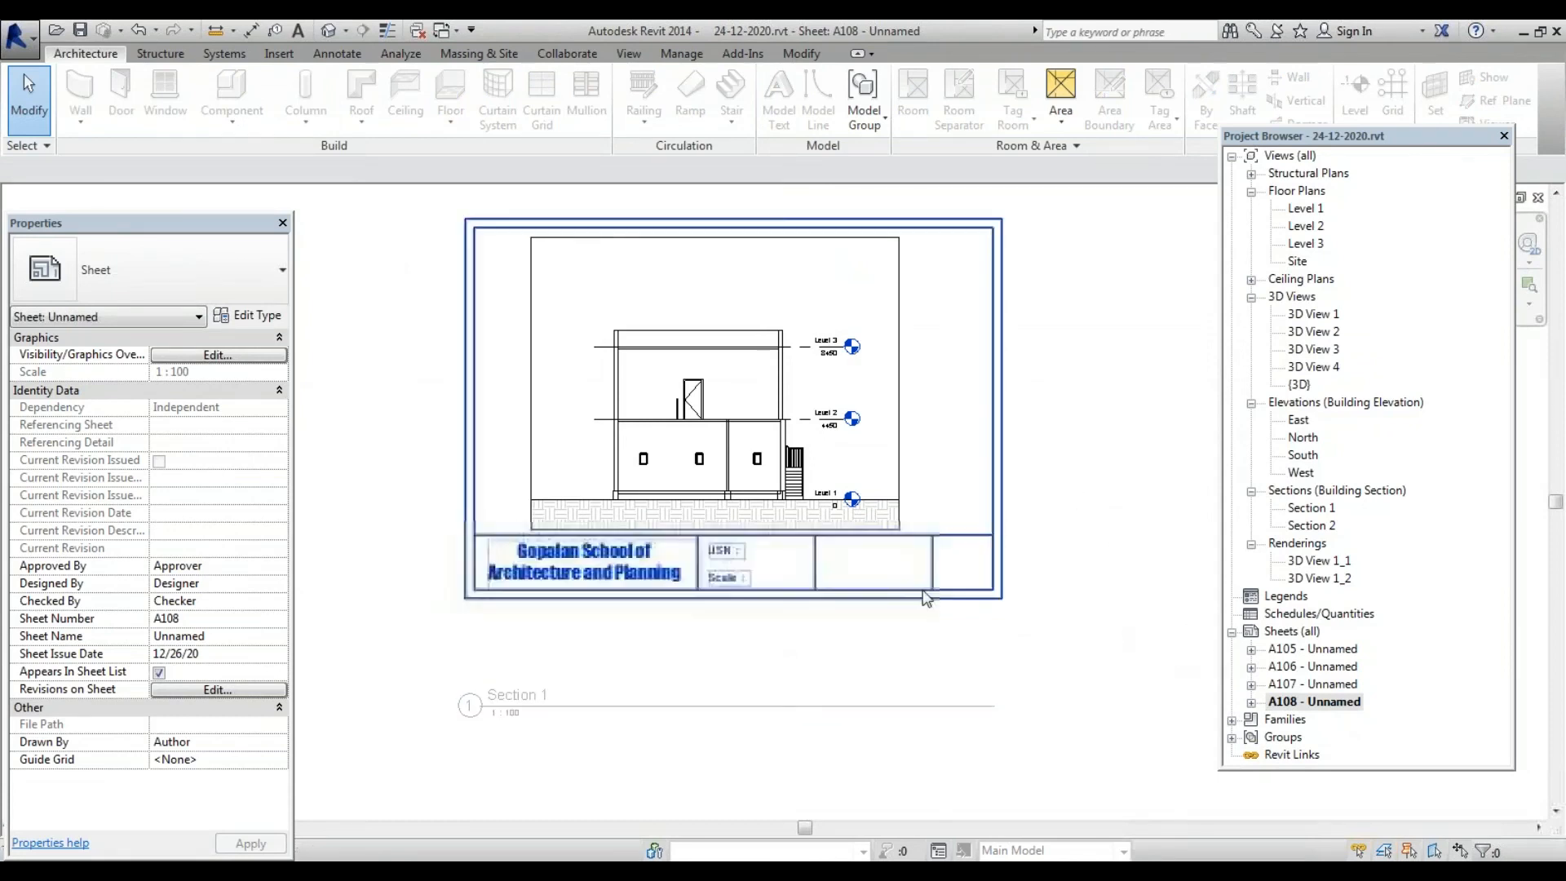
pyautogui.click(819, 573)
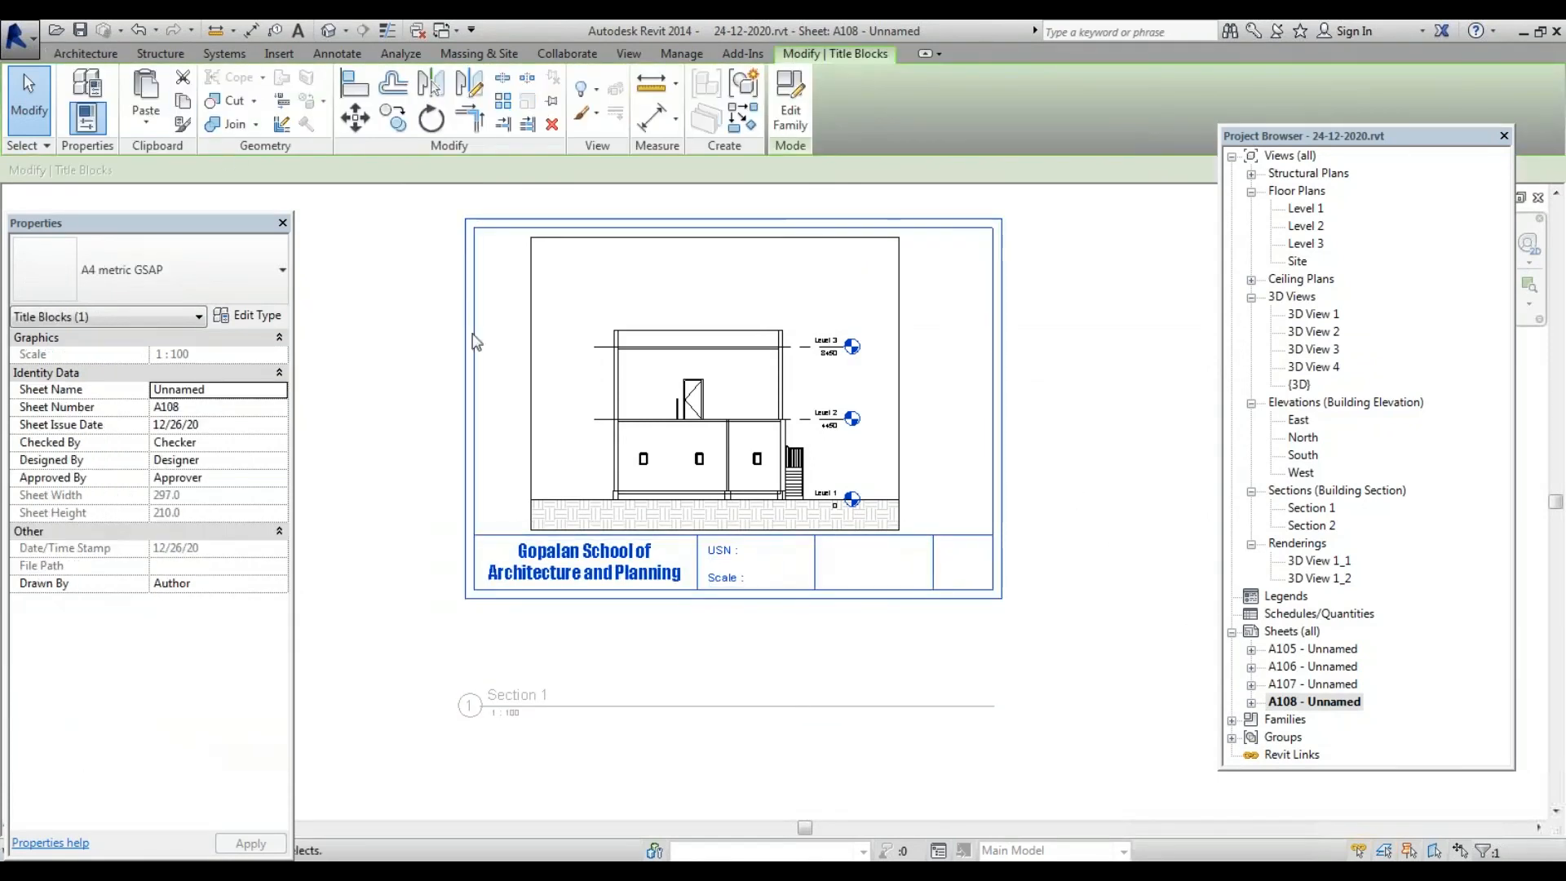
pyautogui.click(146, 122)
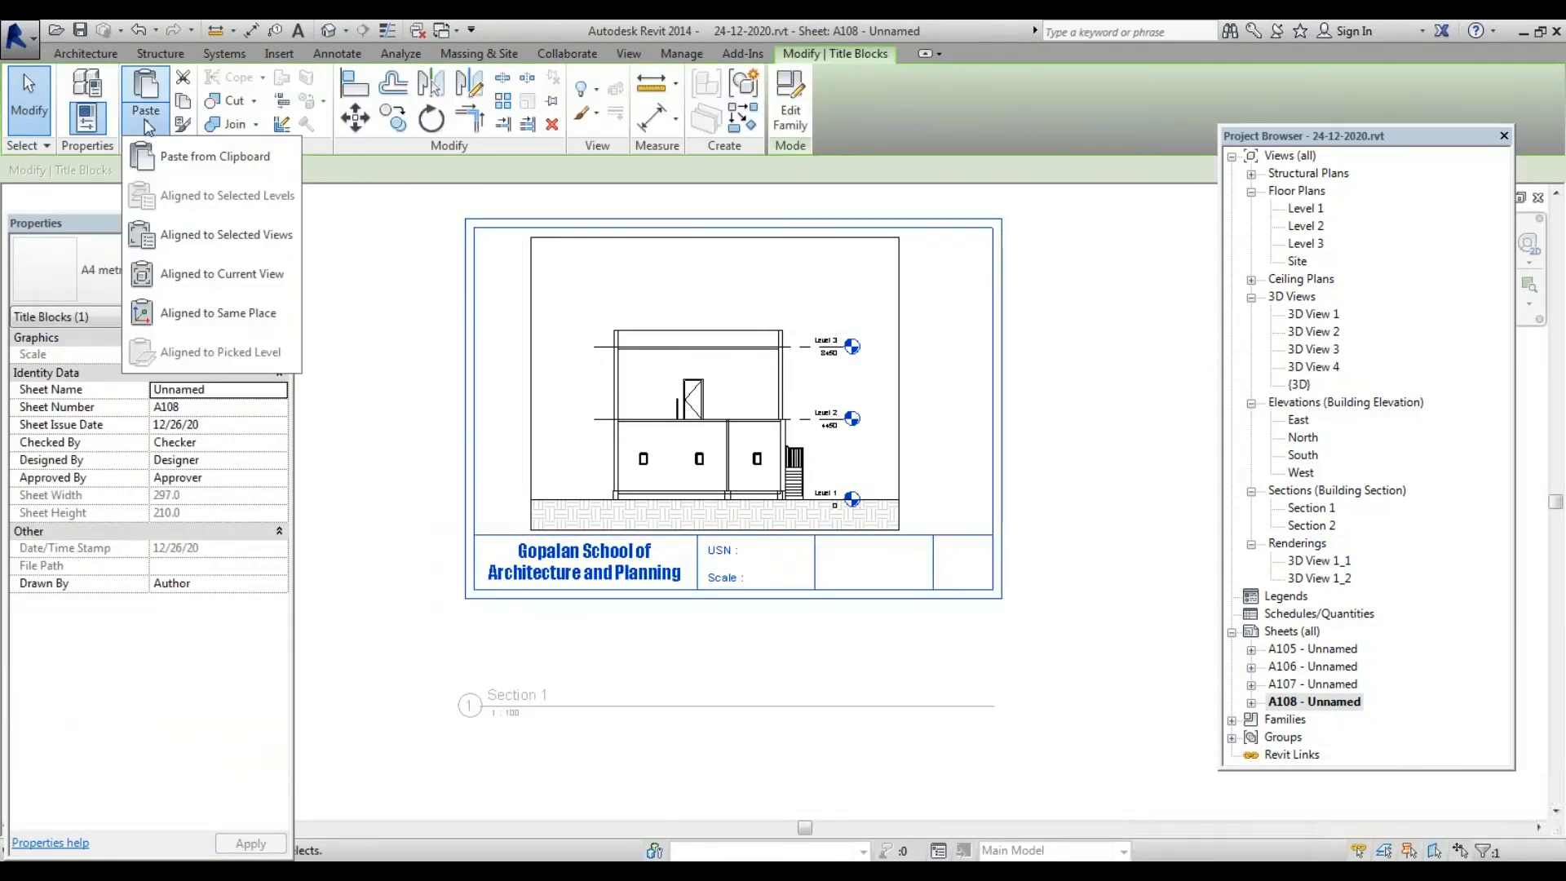
pyautogui.click(208, 244)
pyautogui.doubleClick(780, 350)
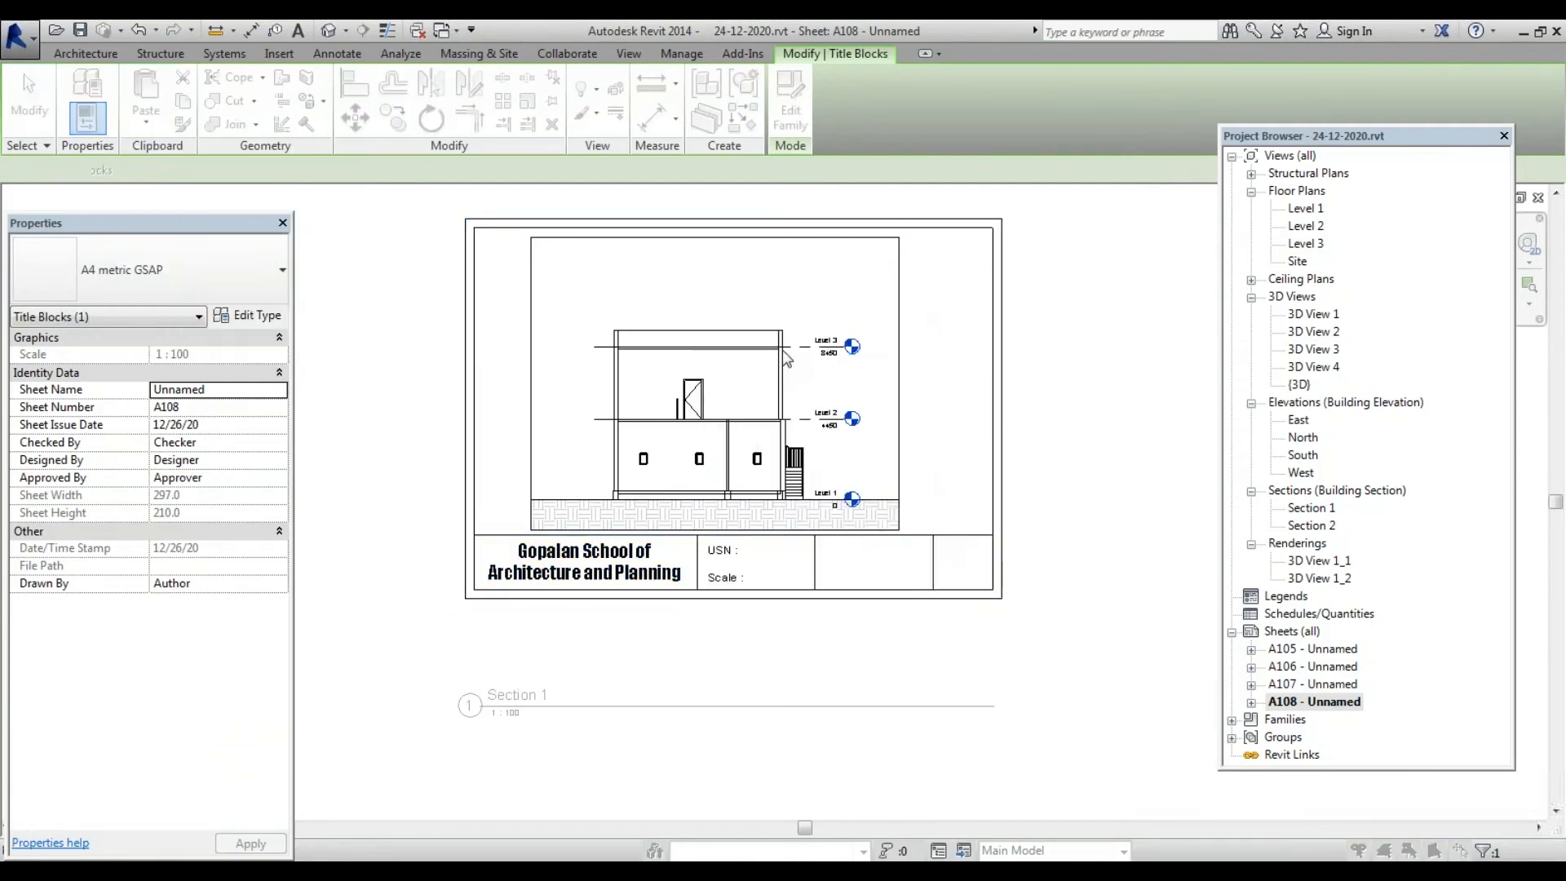
pyautogui.click(825, 633)
pyautogui.scroll(3, 825, 639)
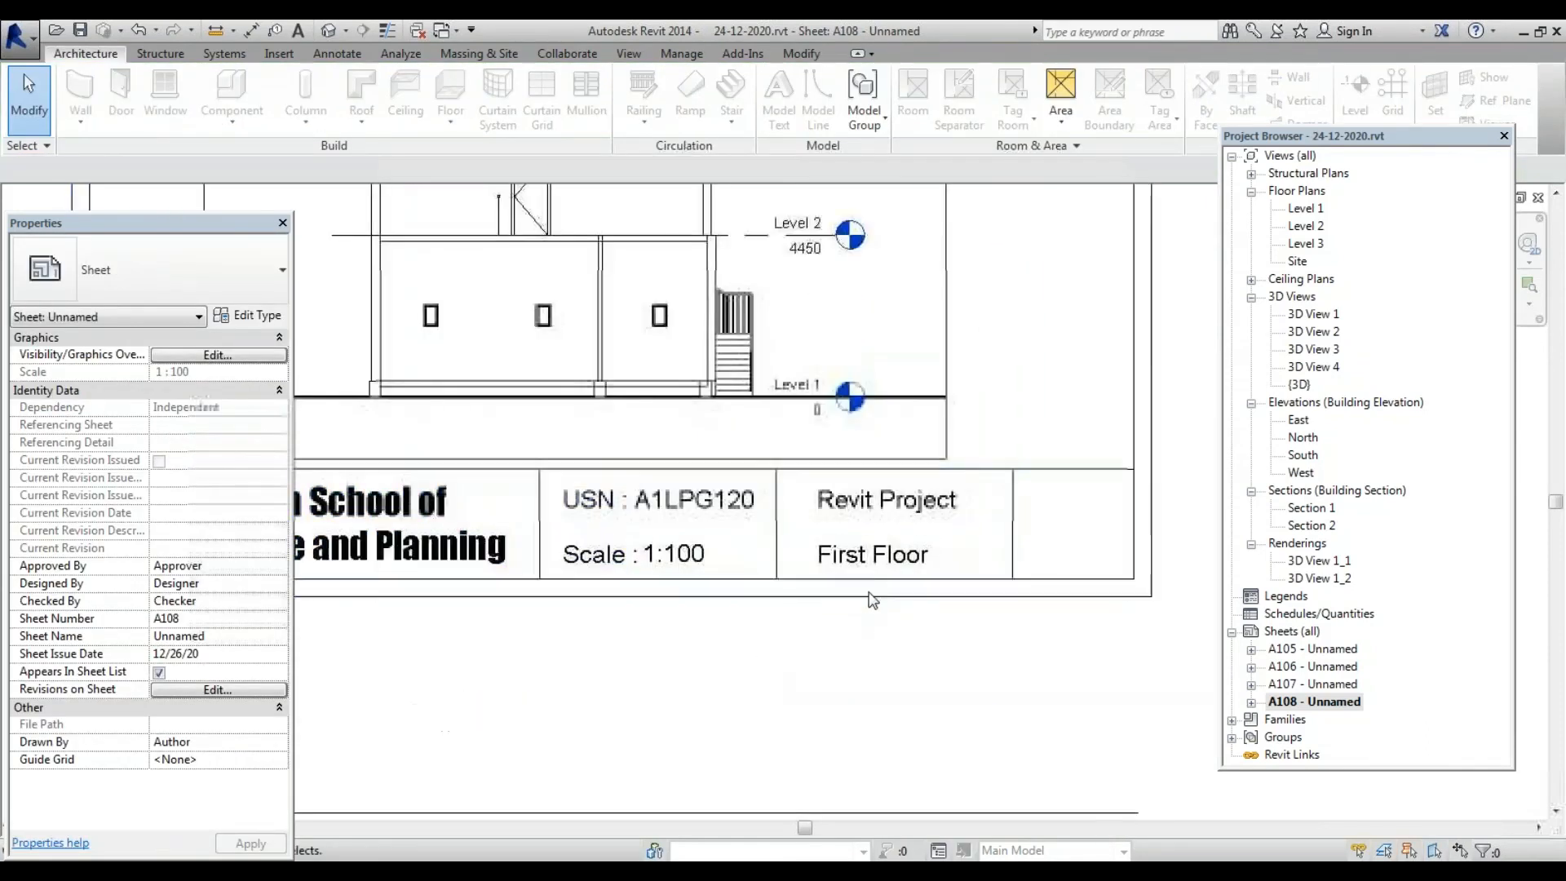
# Replace the First Floor note text with 'Section 01'
pyautogui.click(918, 561)
pyautogui.click(919, 561)
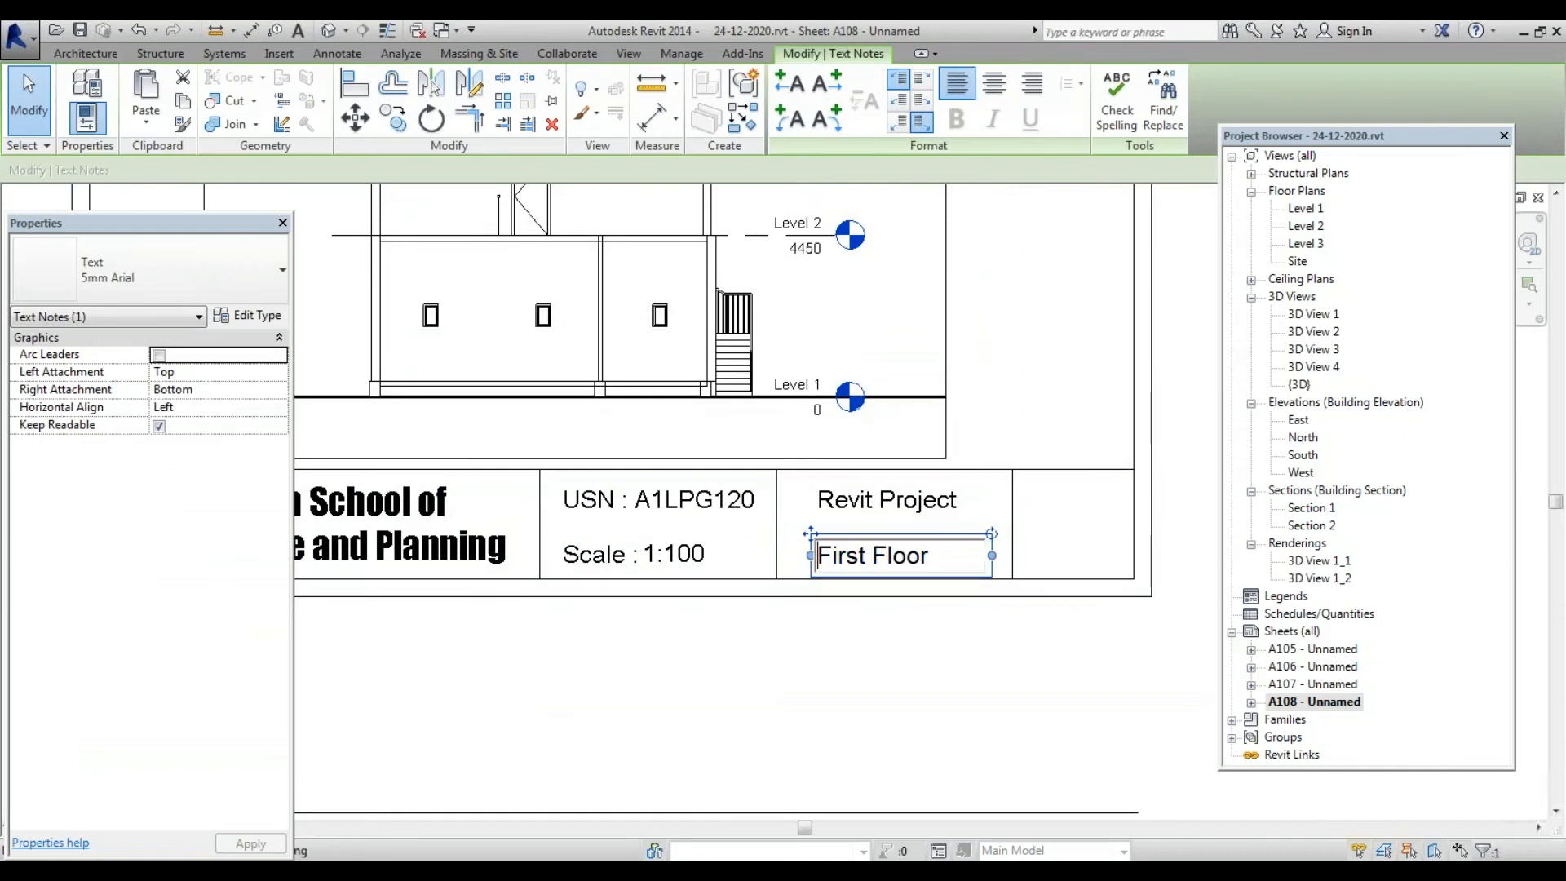
pyautogui.moveTo(943, 555); pyautogui.dragTo(613, 559)
pyautogui.write('Section 01')
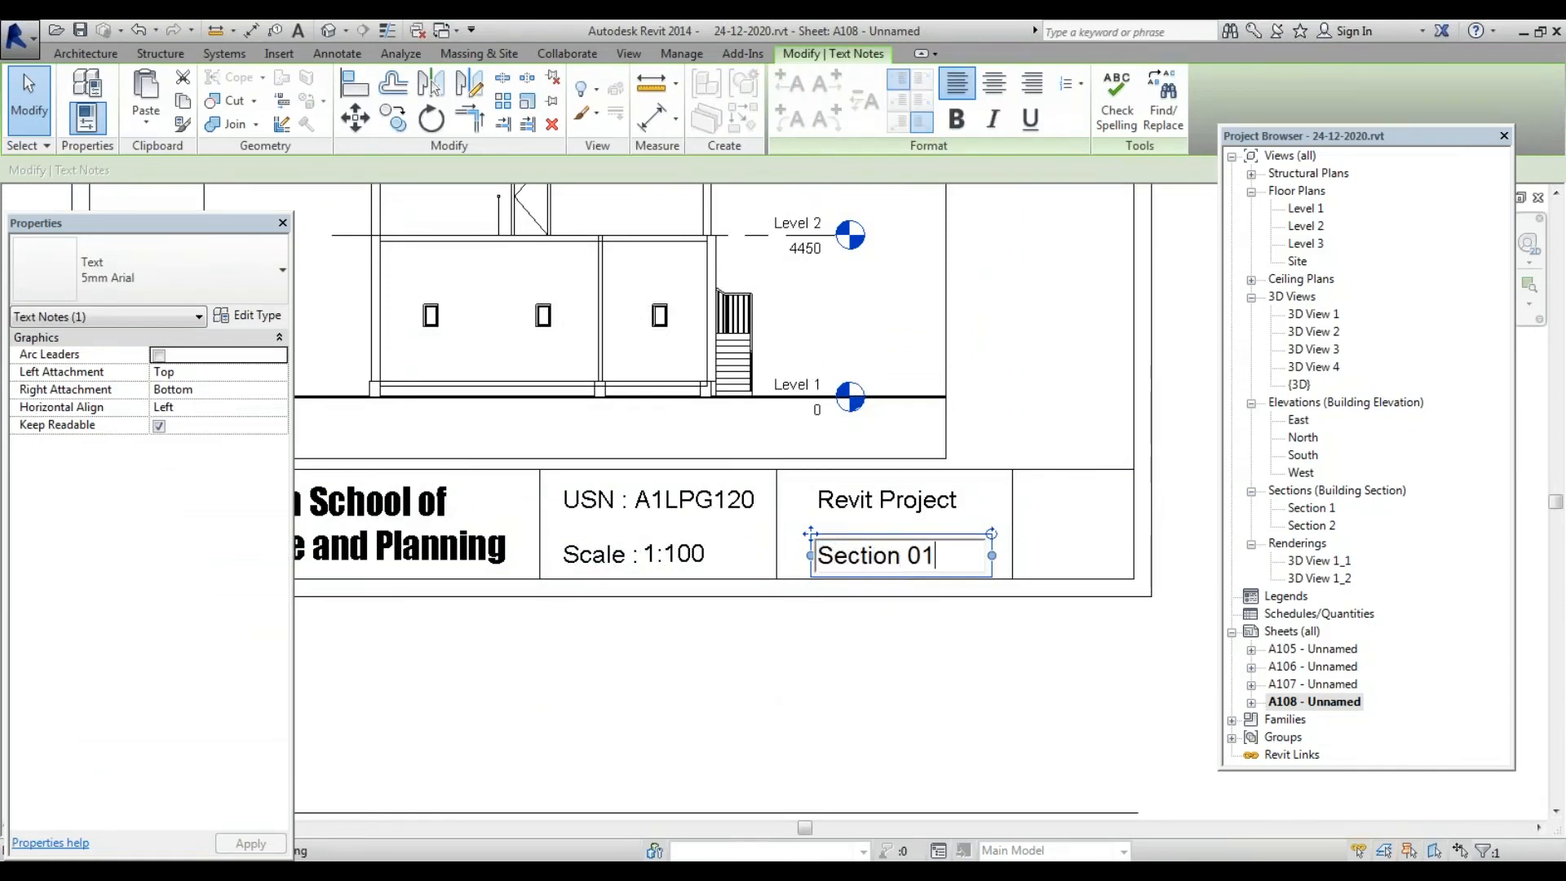
pyautogui.click(717, 645)
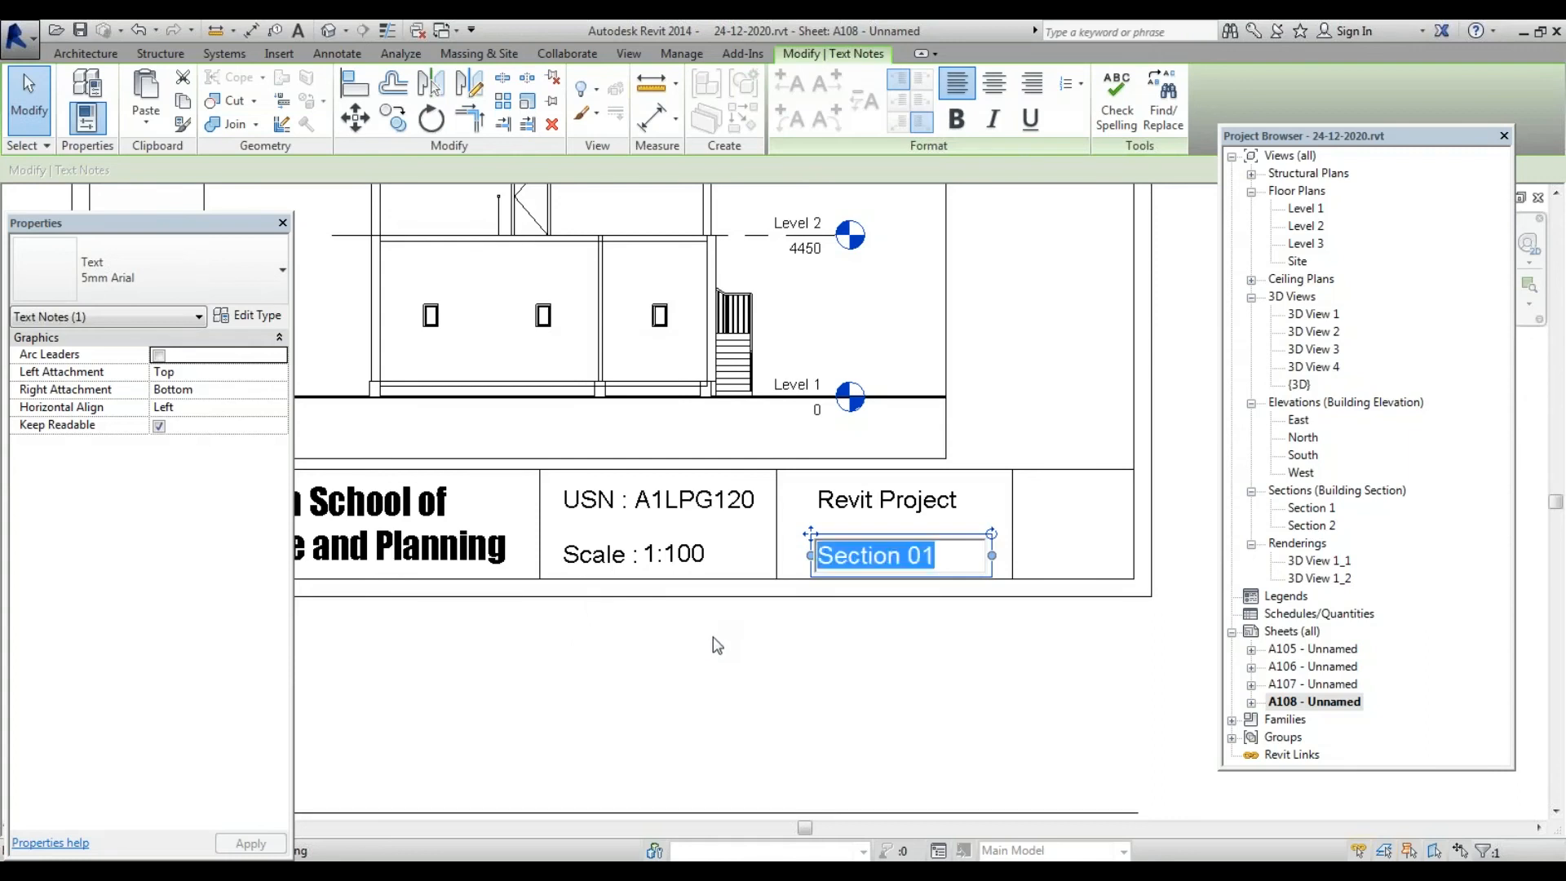
pyautogui.click(717, 645)
pyautogui.scroll(-3, 717, 645)
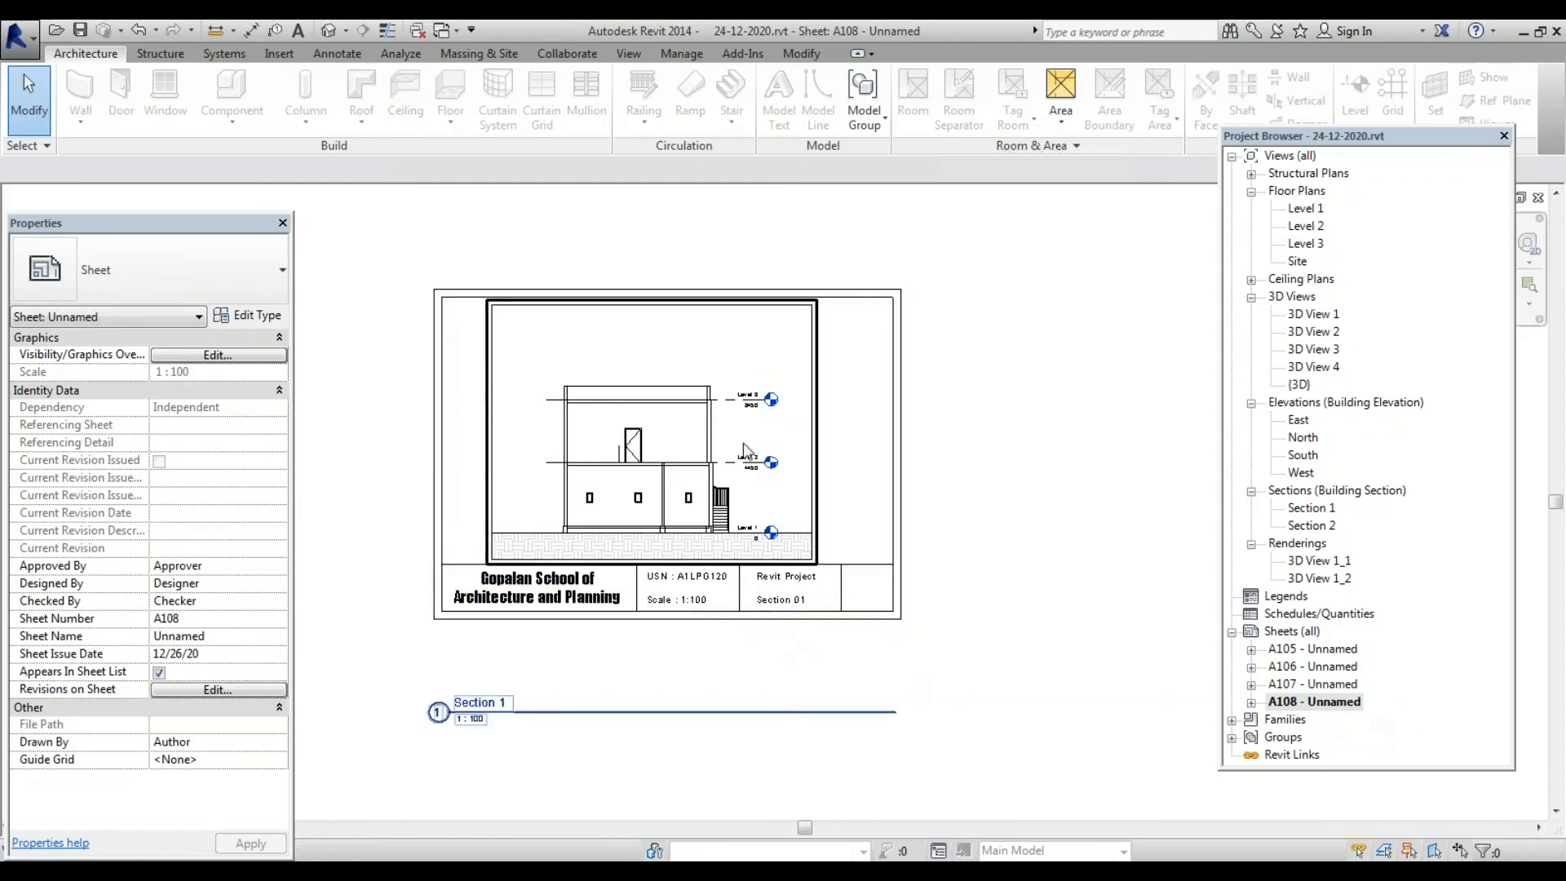
pyautogui.scroll(3, 747, 429)
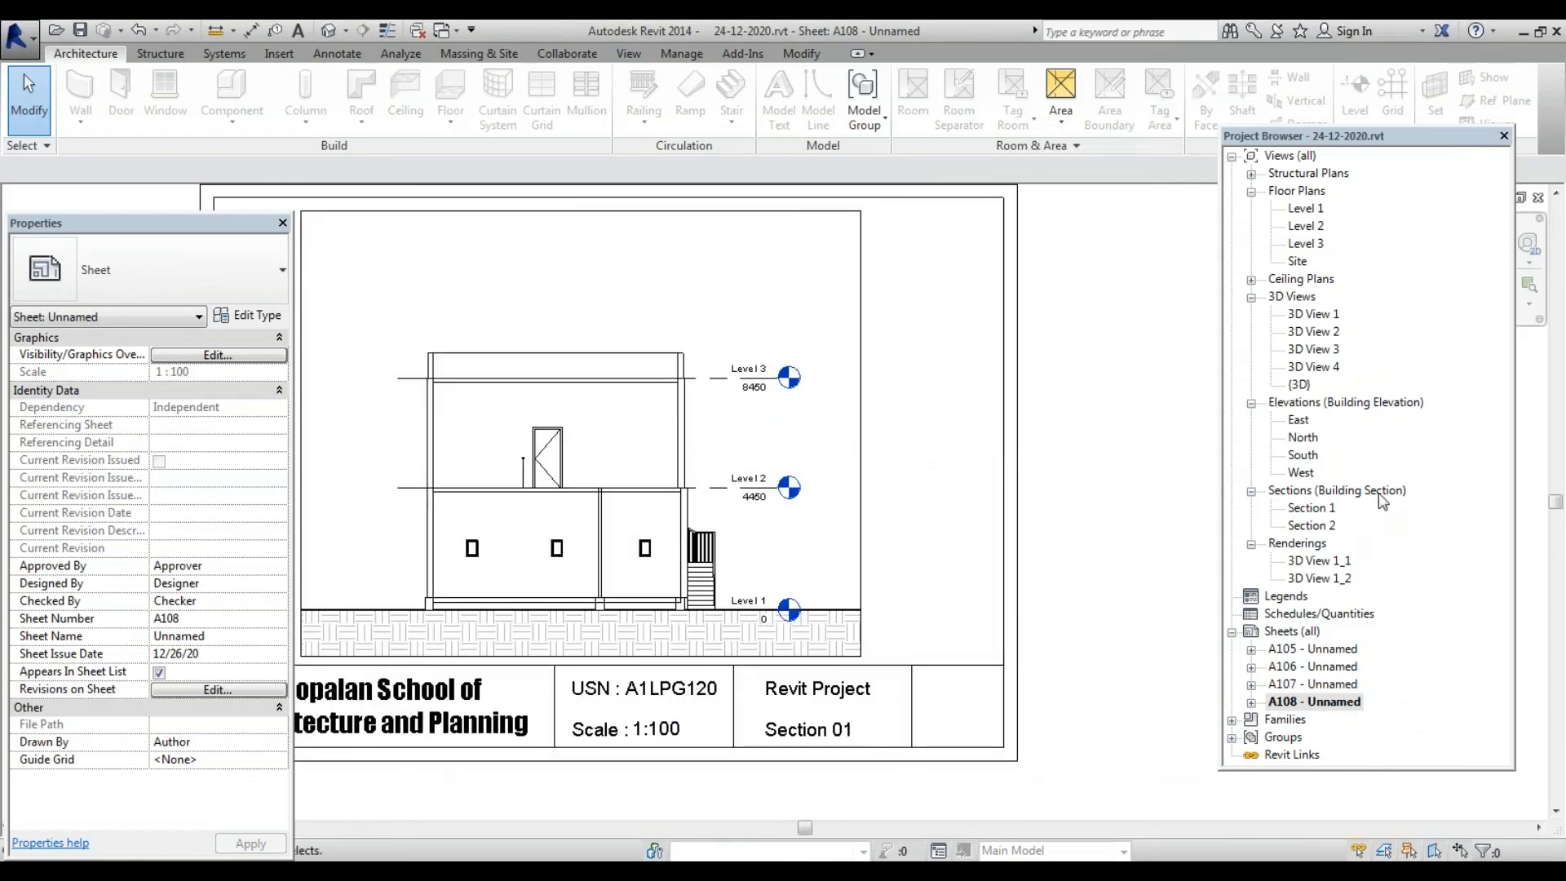
# Check the Section 1 view, return to sheet A108, and select the Sheets (all) group
pyautogui.doubleClick(1315, 508)
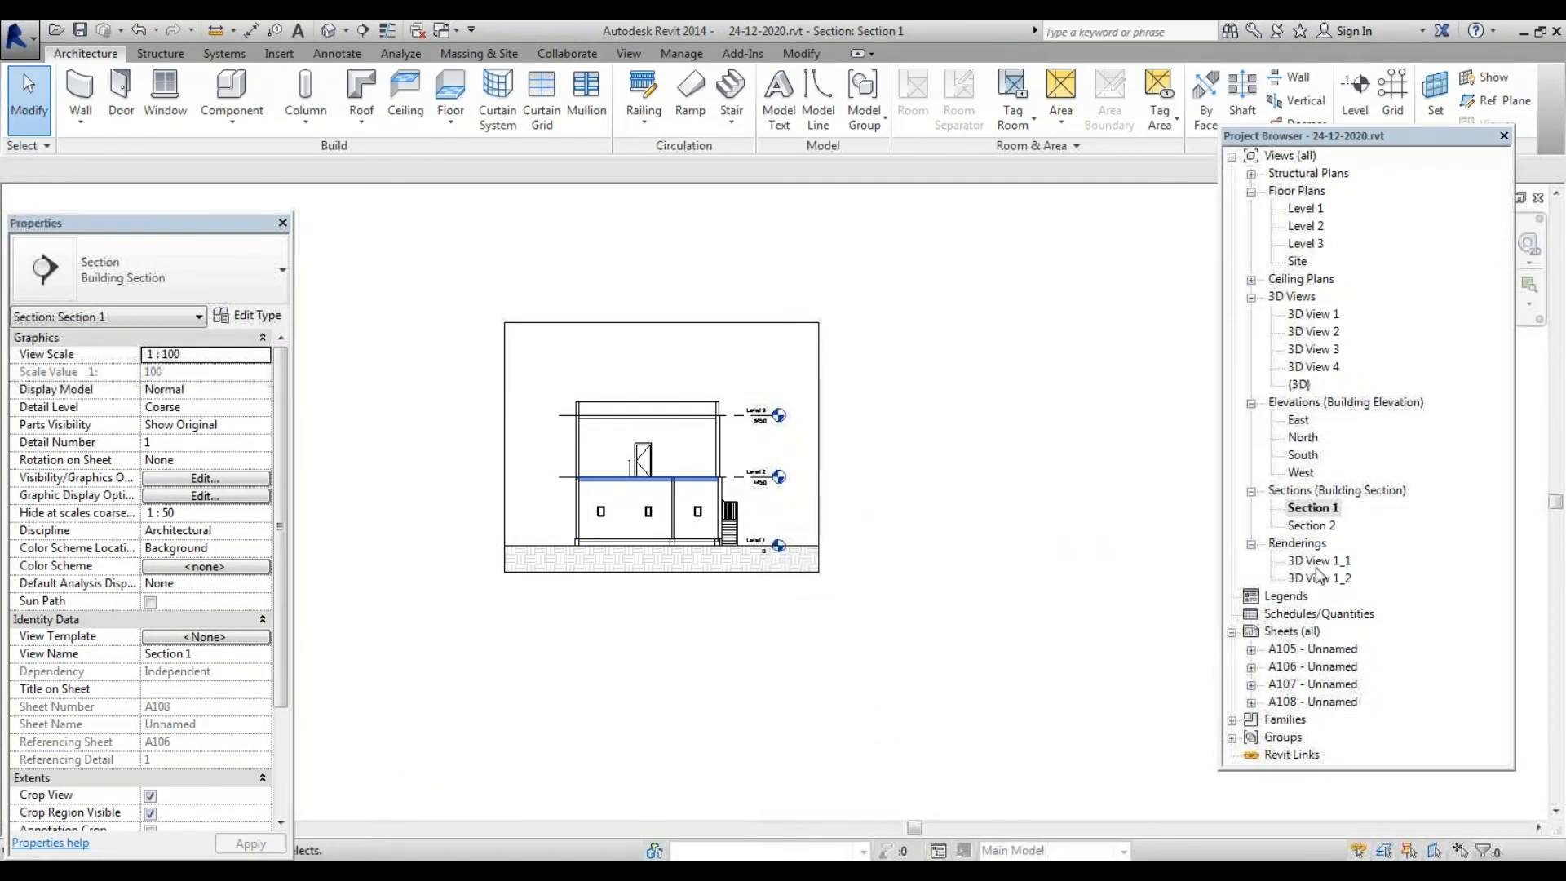
pyautogui.scroll(3, 606, 536)
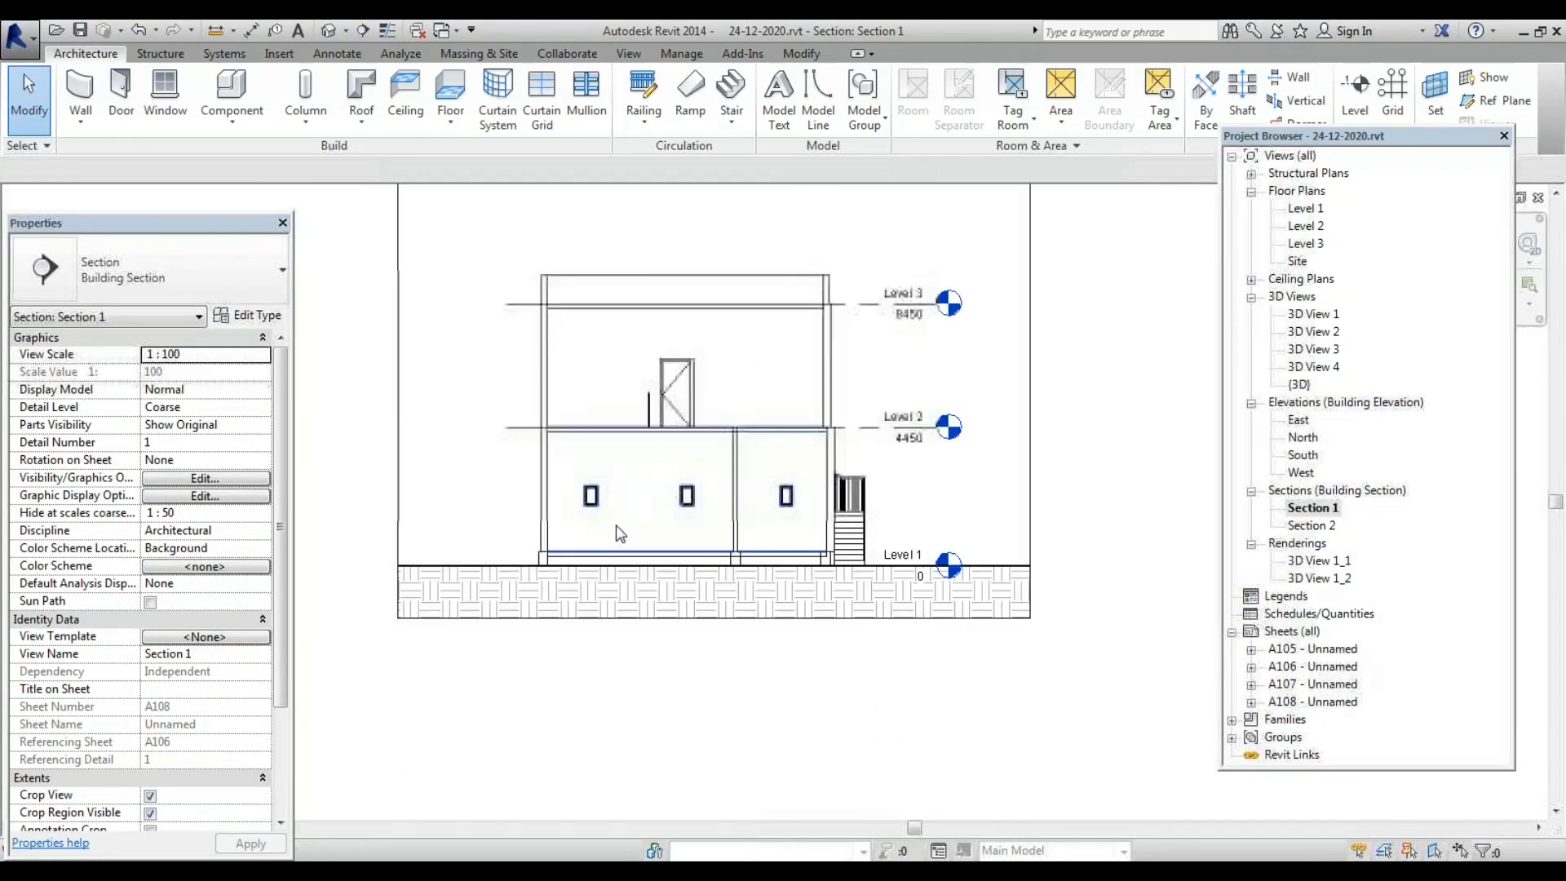
pyautogui.doubleClick(1315, 701)
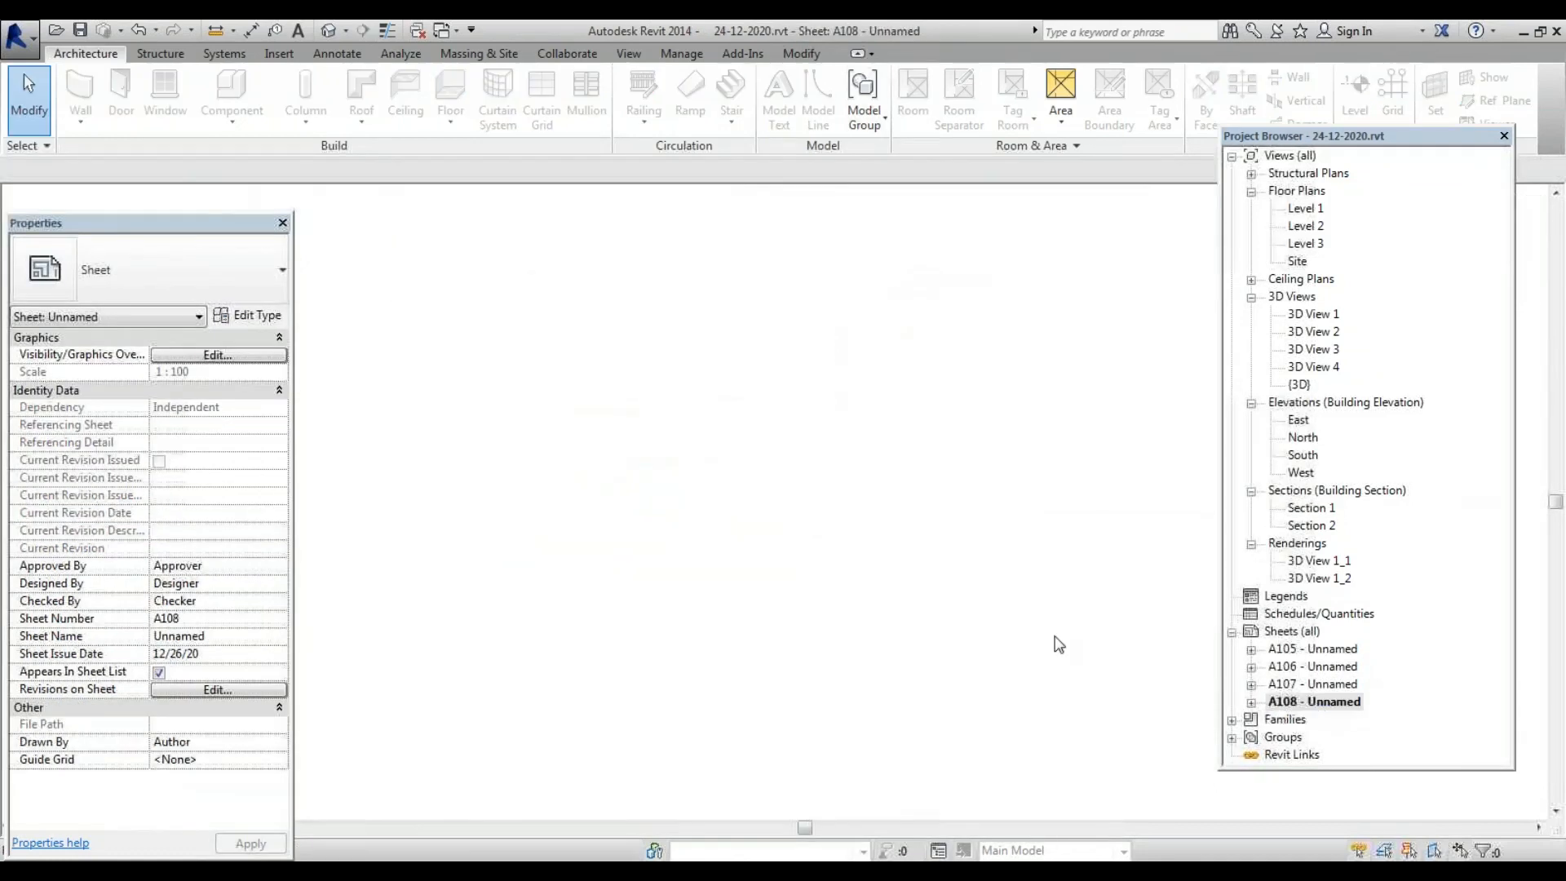
pyautogui.scroll(-3, 821, 530)
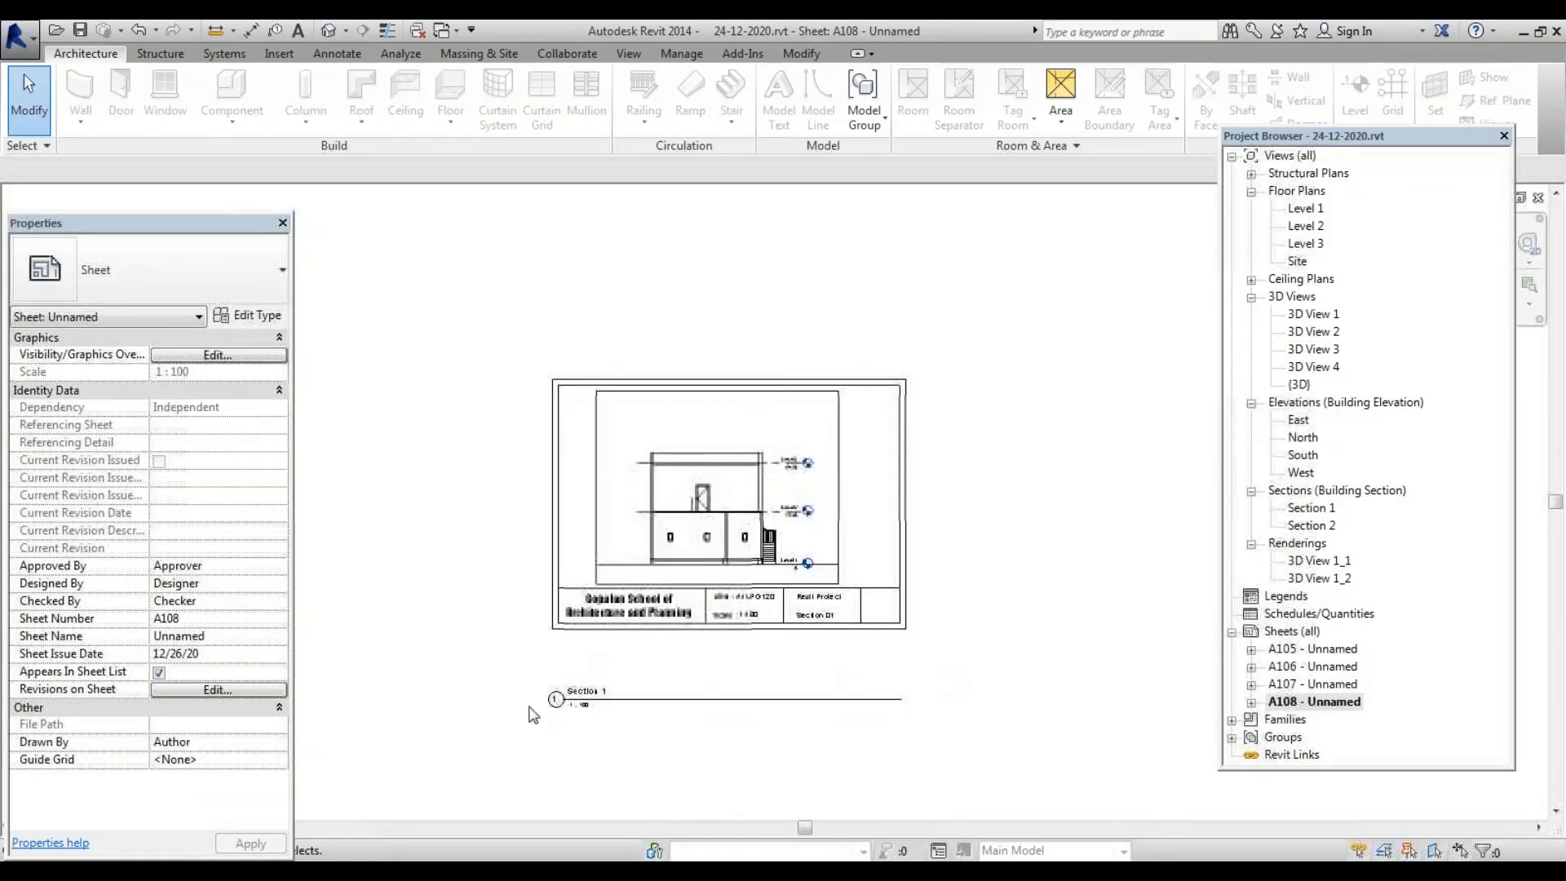
pyautogui.scroll(2, 531, 715)
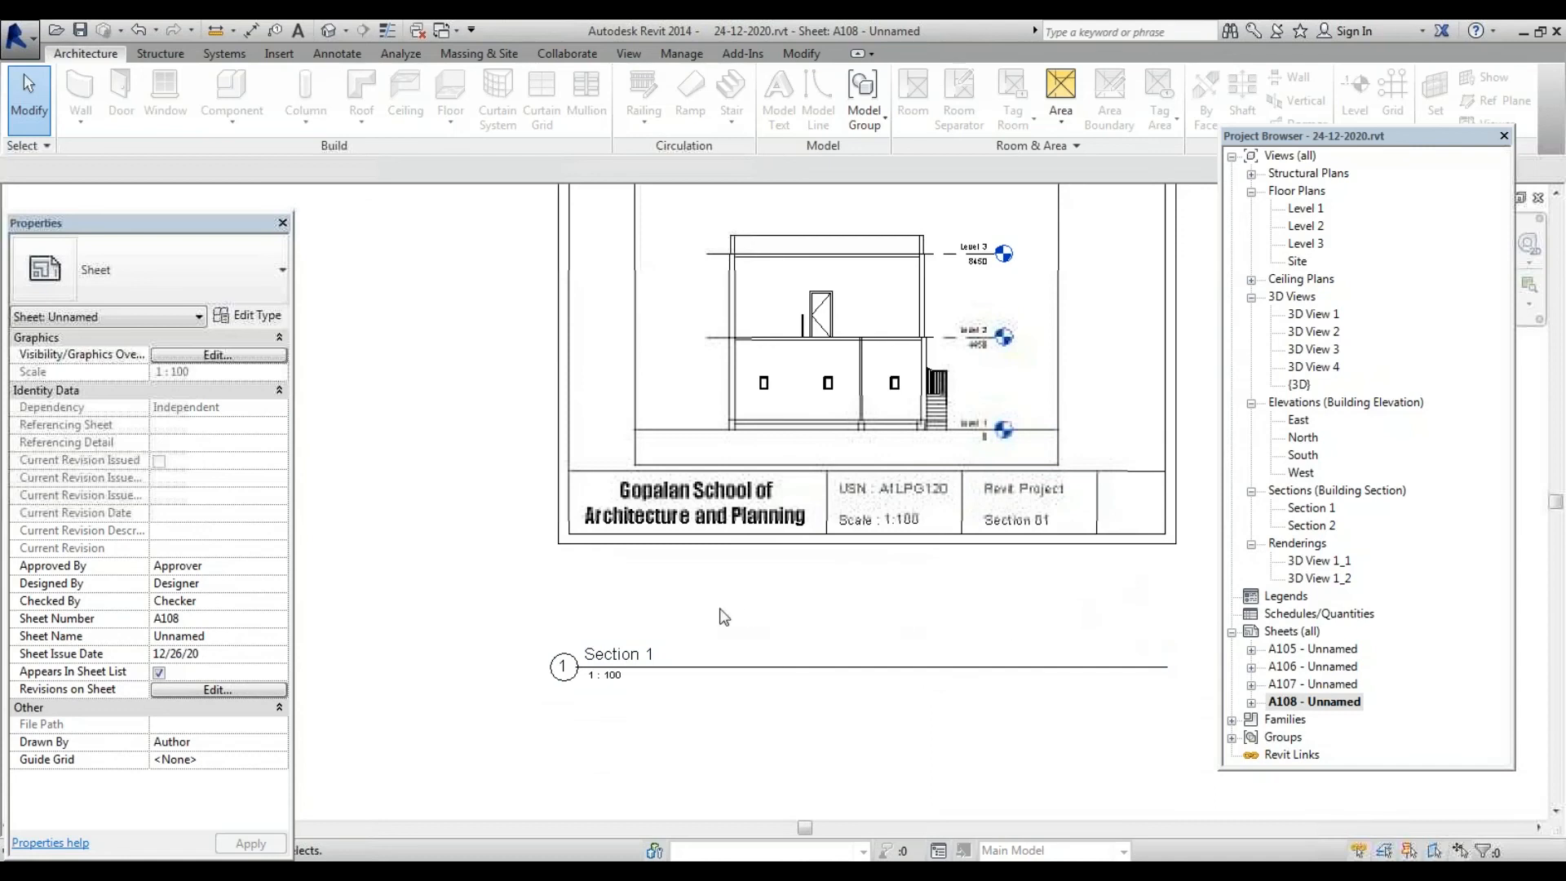
pyautogui.scroll(-2, 723, 616)
pyautogui.click(1291, 631)
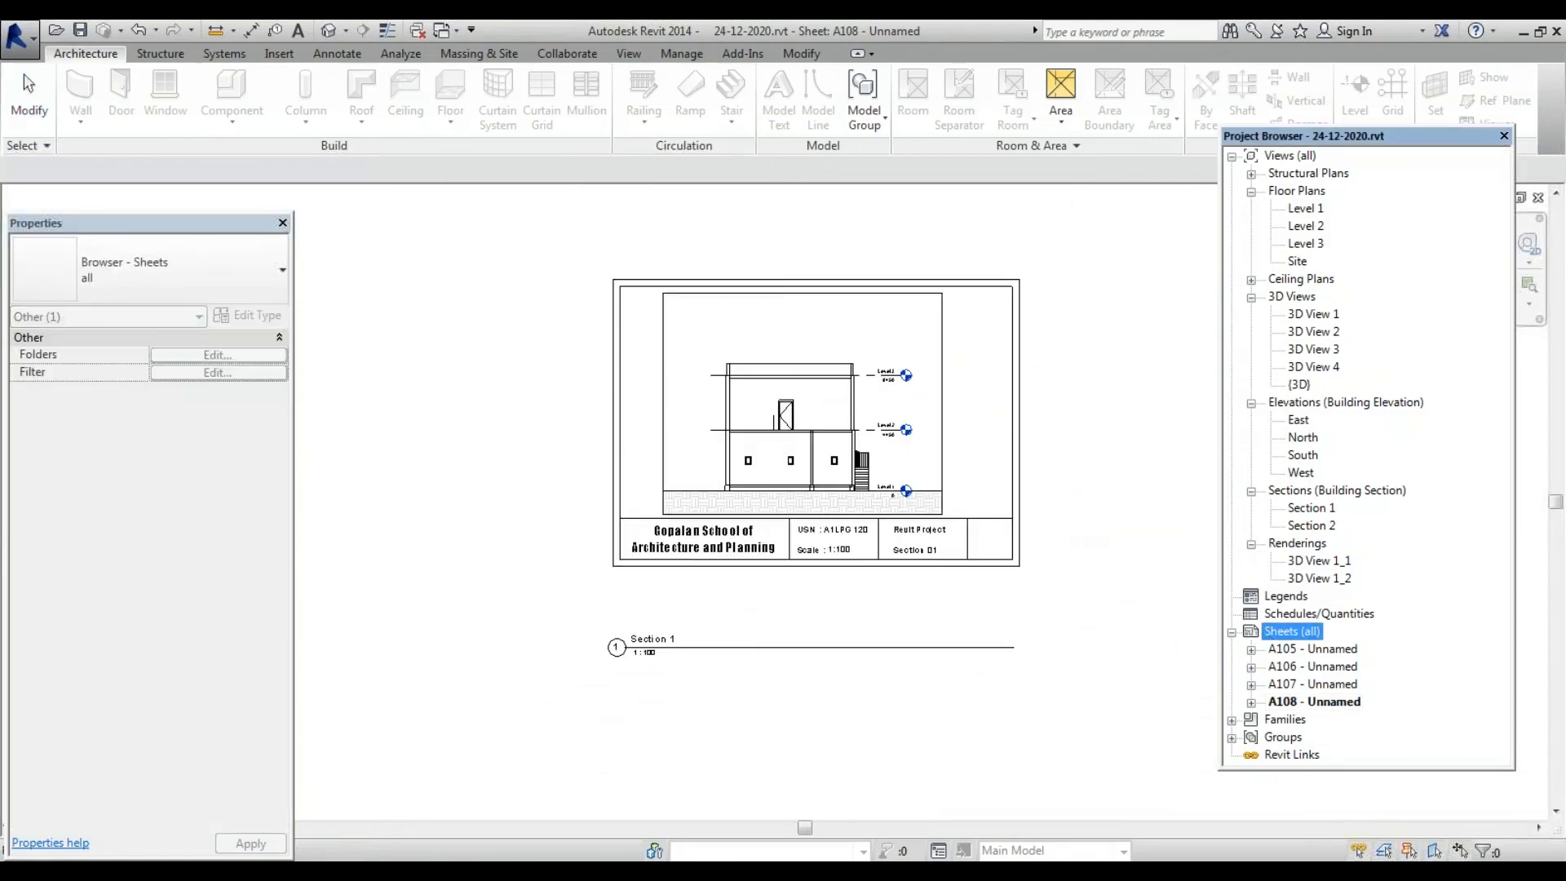
# Create new sheet A109 with the A4 metric GSAP title block
pyautogui.rightClick(1272, 636)
pyautogui.click(1329, 647)
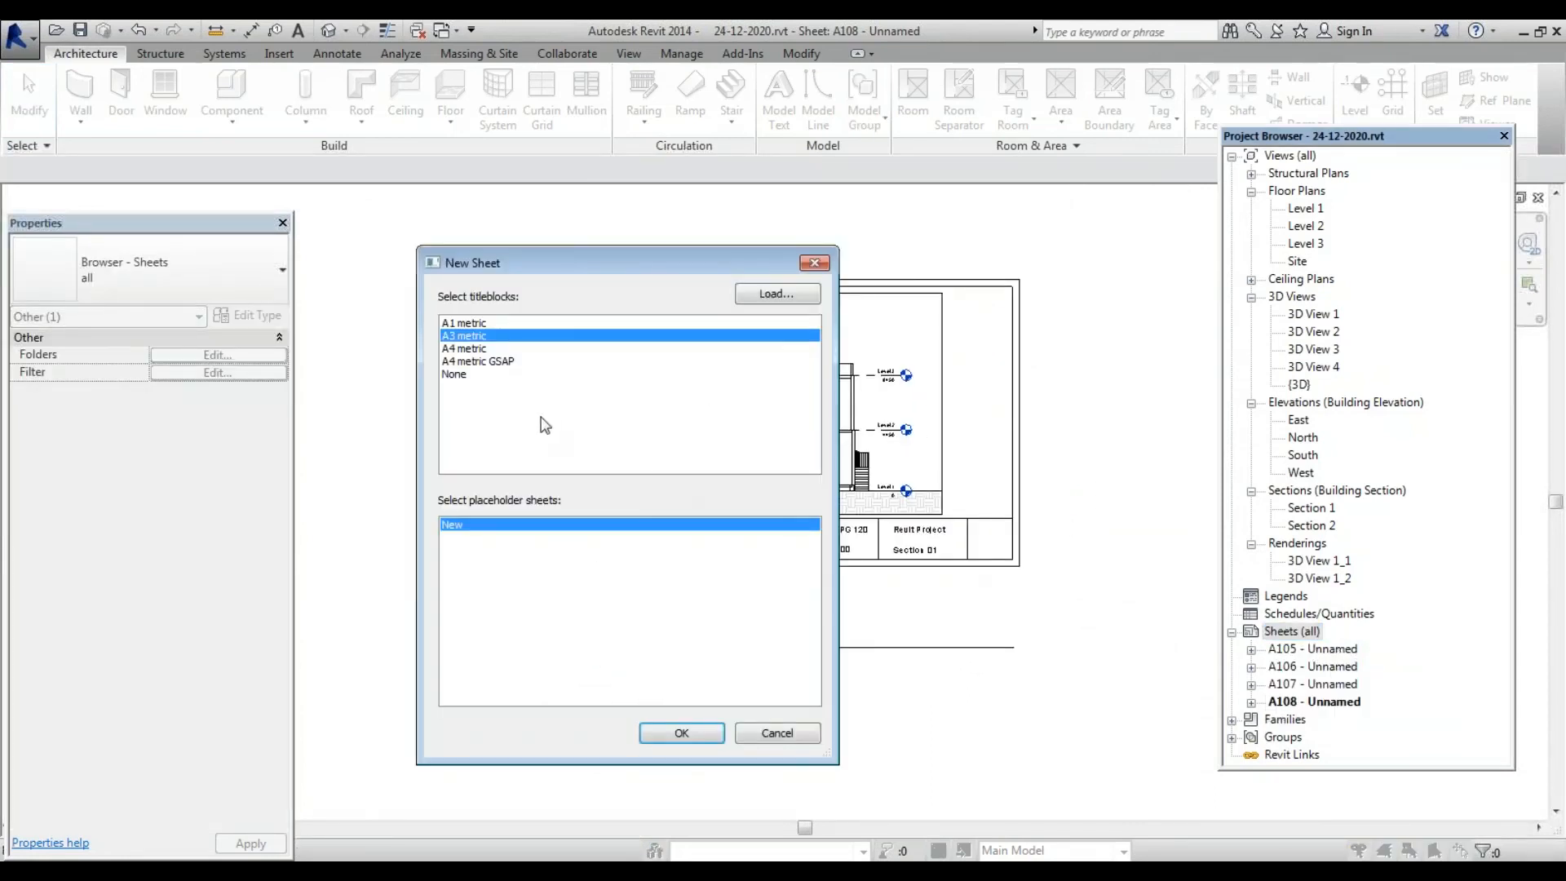
pyautogui.click(481, 362)
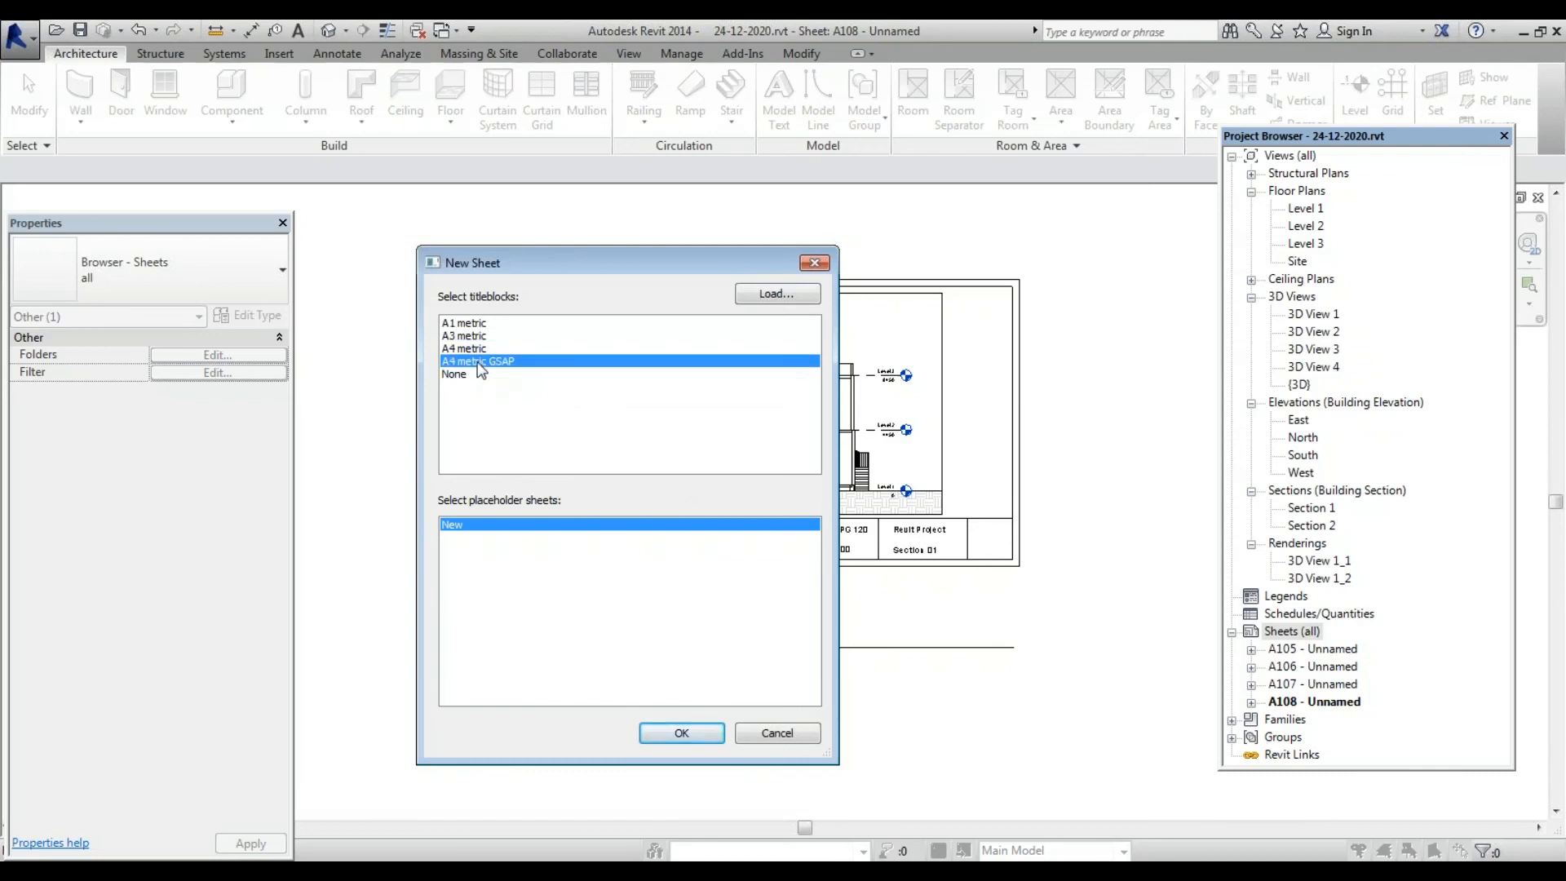
pyautogui.click(683, 735)
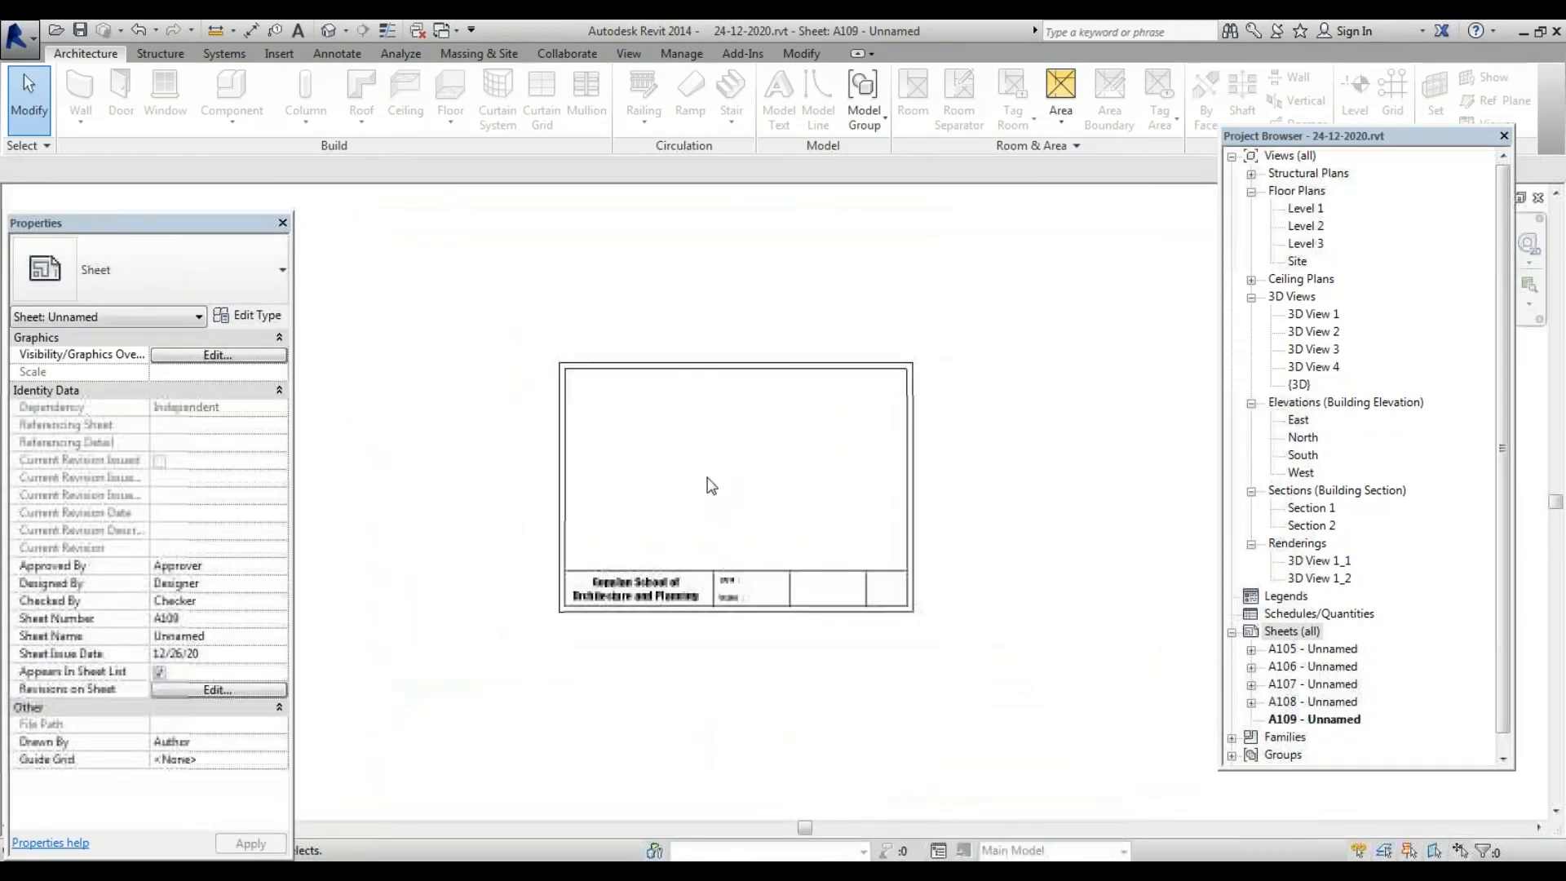
# Place Section 2 on A109 at 1:100 scale and position it above the title block
pyautogui.click(1312, 525)
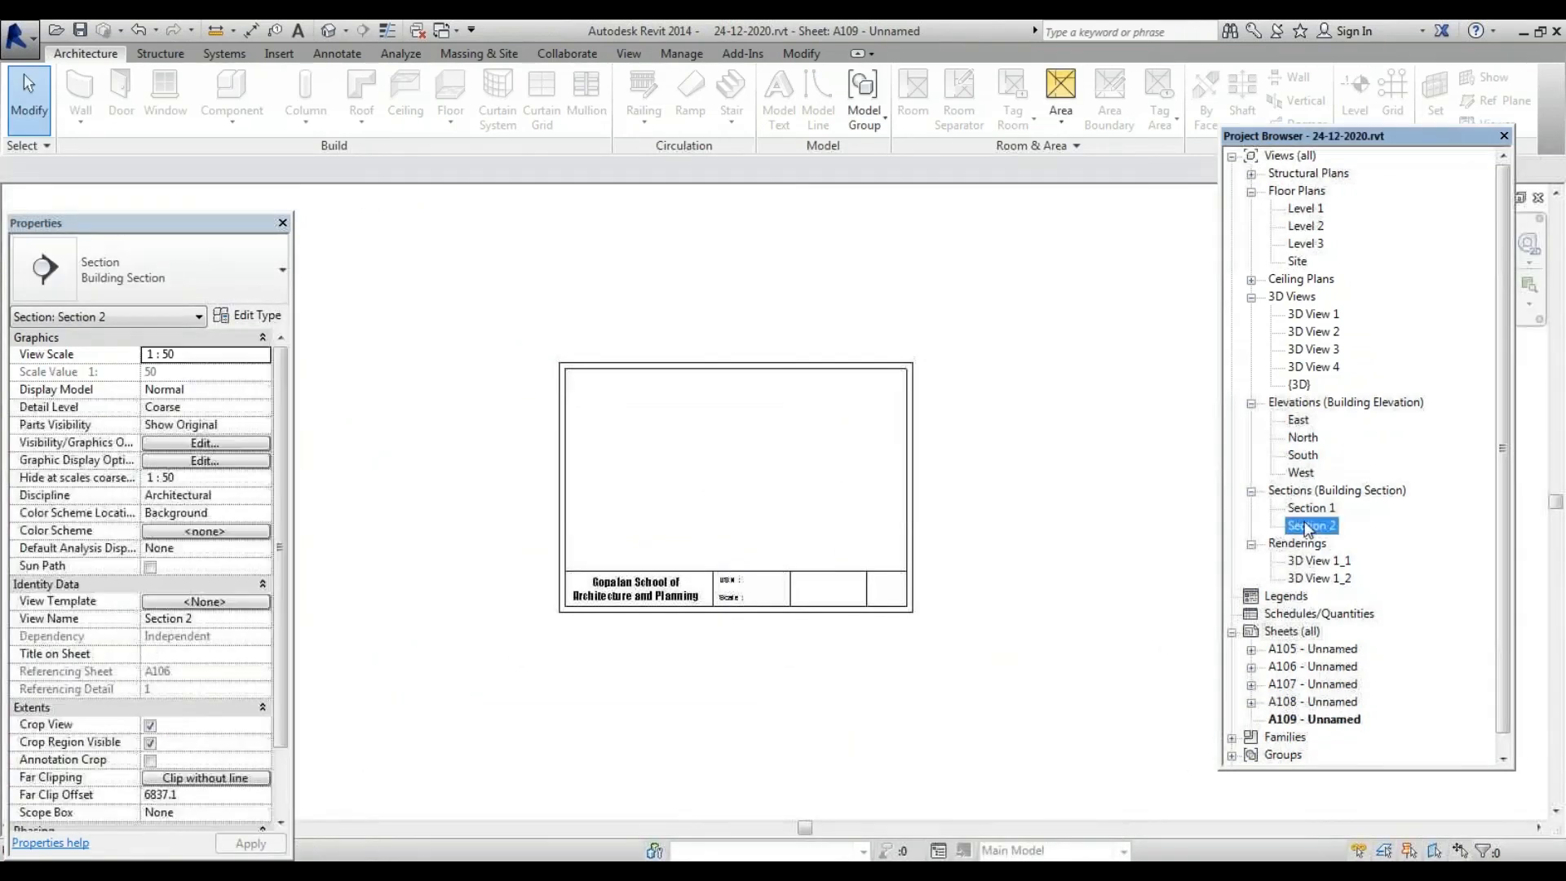
pyautogui.moveTo(1311, 525); pyautogui.dragTo(746, 504)
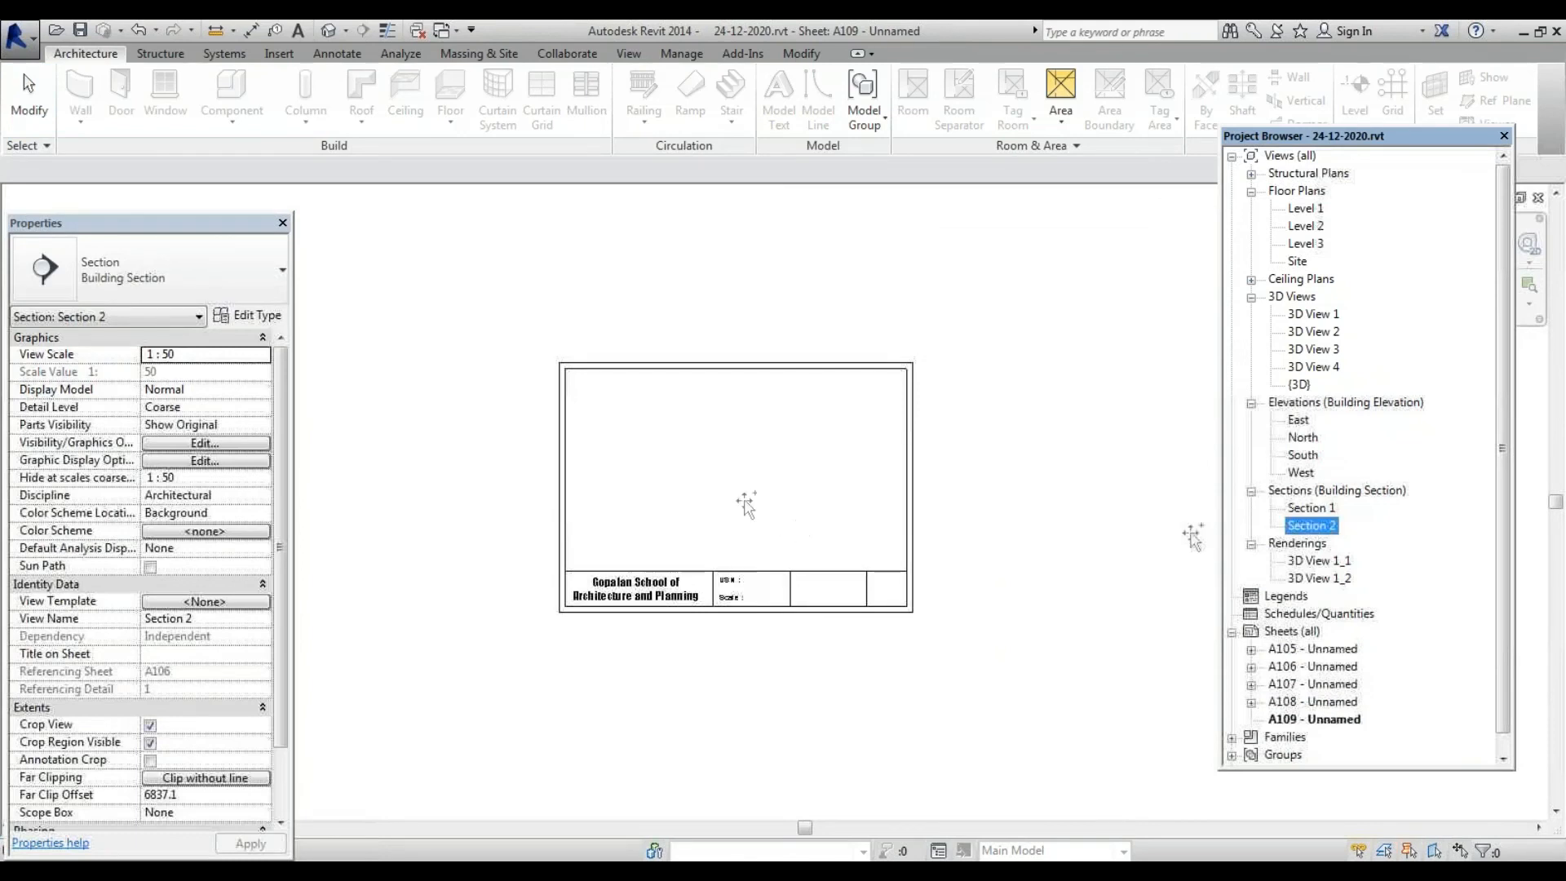
pyautogui.click(719, 462)
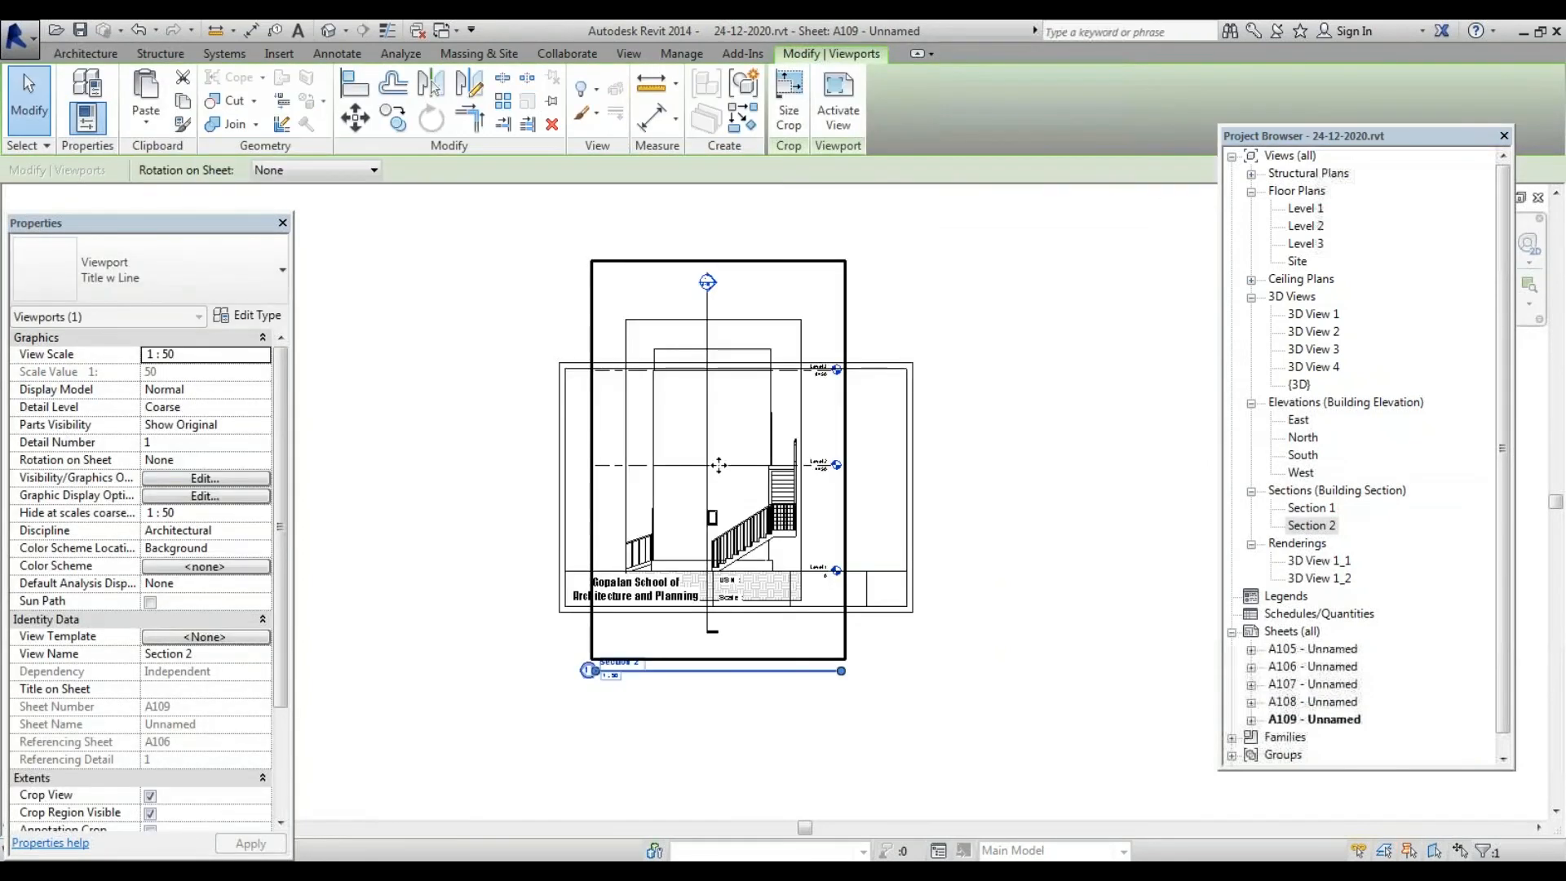
pyautogui.click(261, 355)
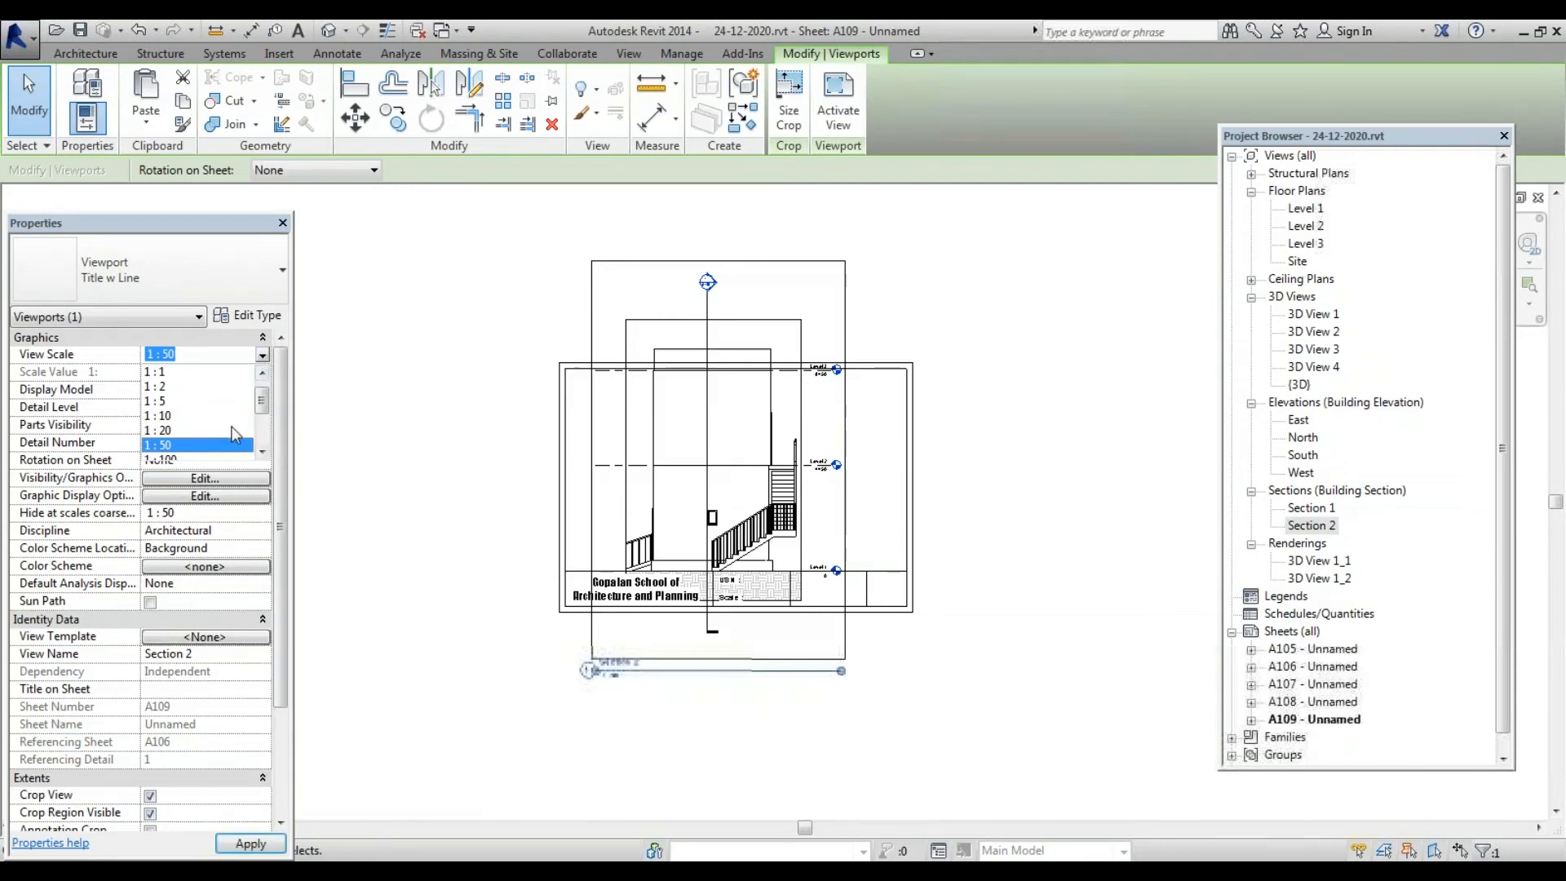
pyautogui.scroll(-2, 208, 440)
pyautogui.click(198, 372)
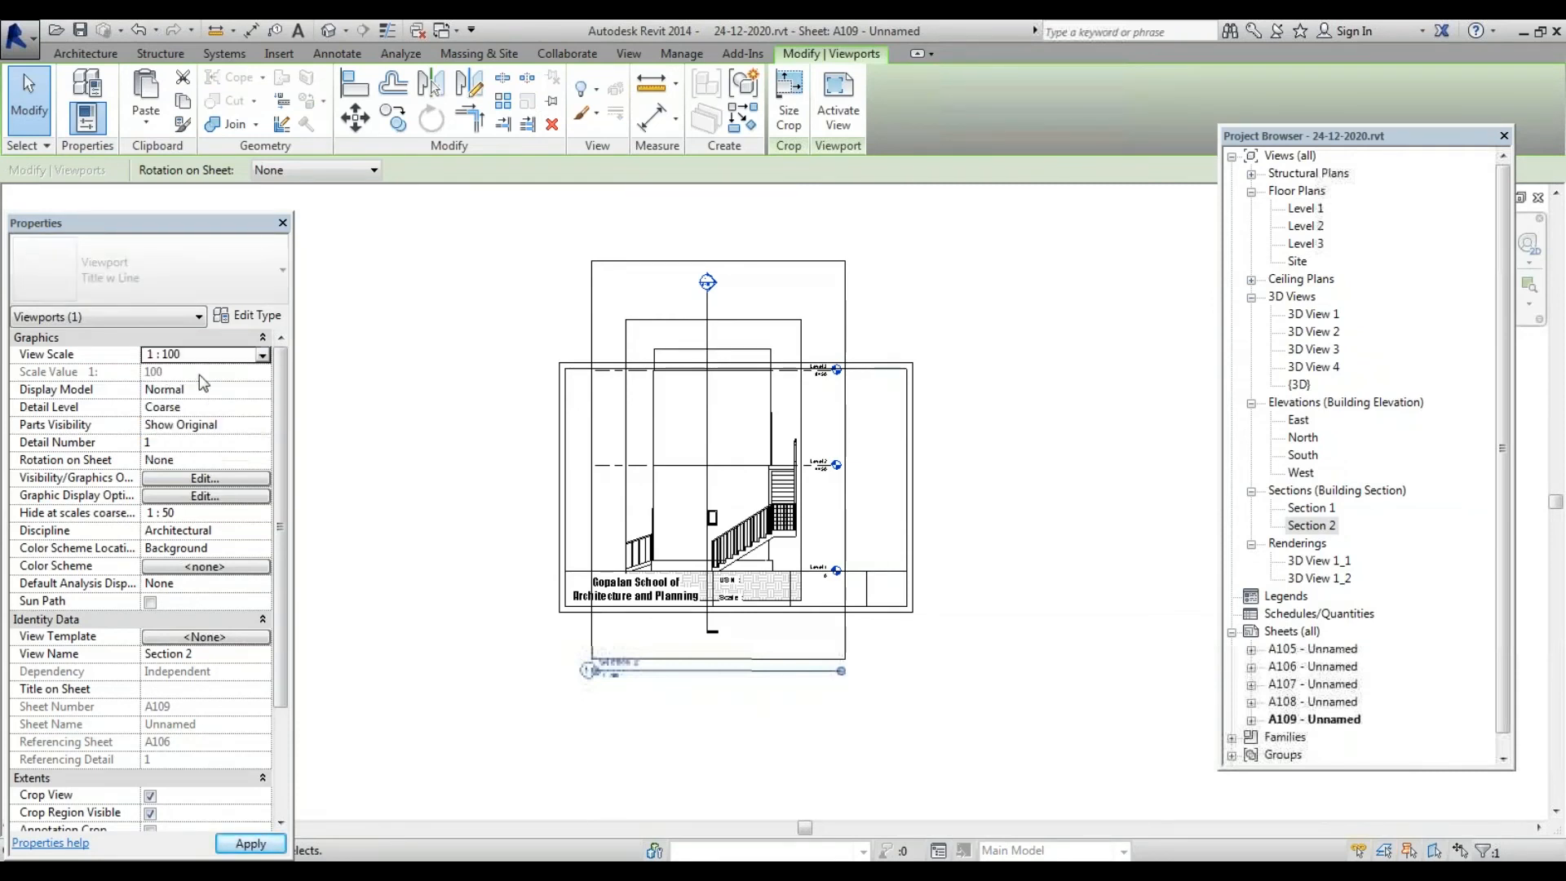
pyautogui.click(251, 844)
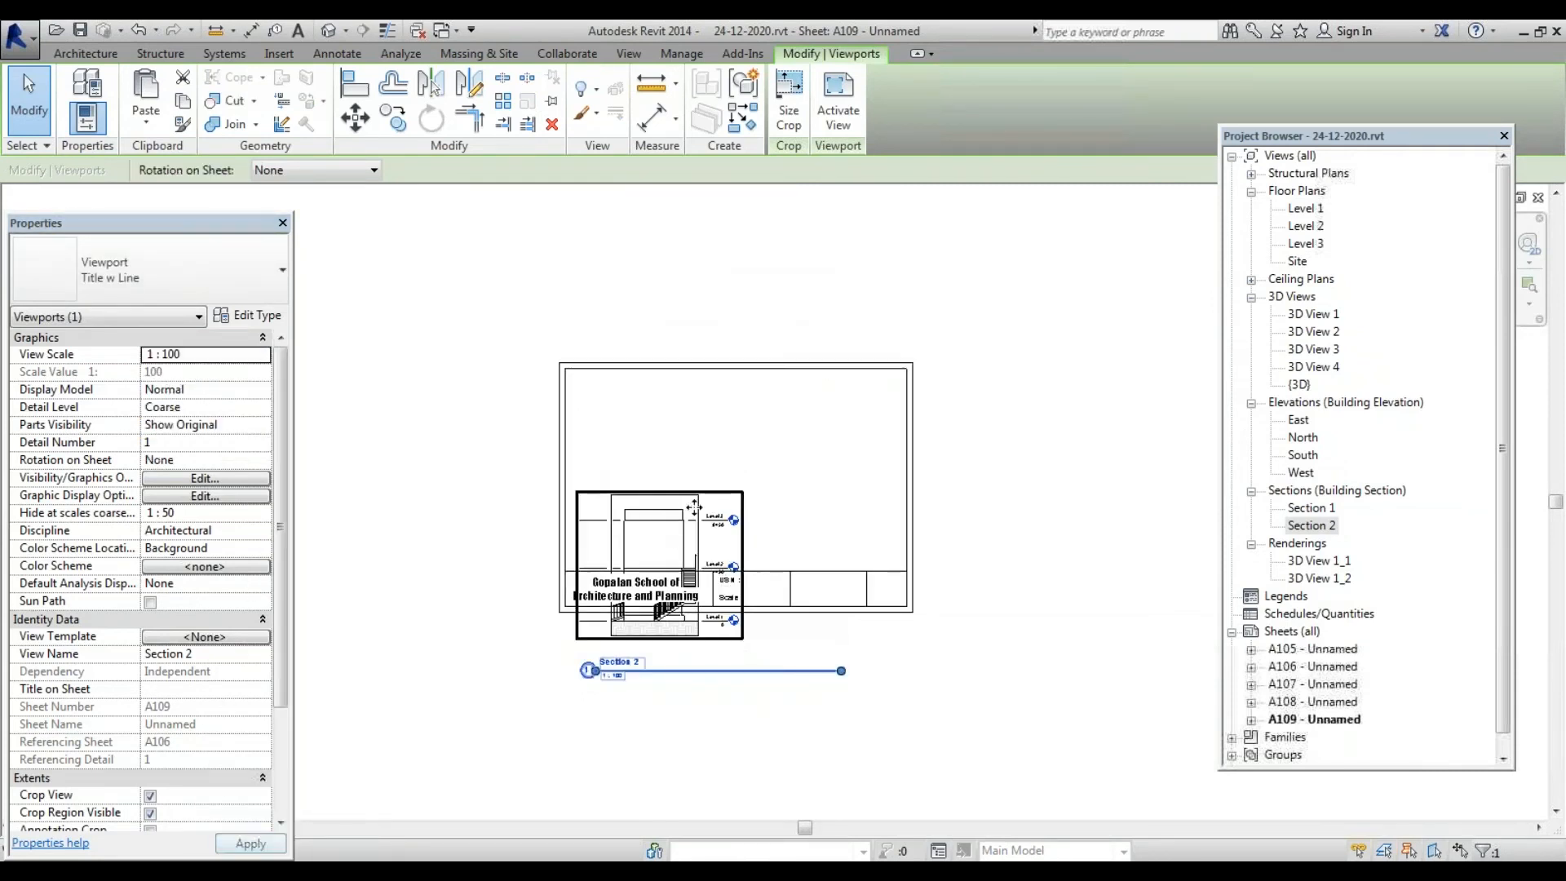
pyautogui.moveTo(780, 414)
pyautogui.mouseDown()
pyautogui.moveTo(795, 393)
pyautogui.moveTo(775, 436)
pyautogui.mouseUp()
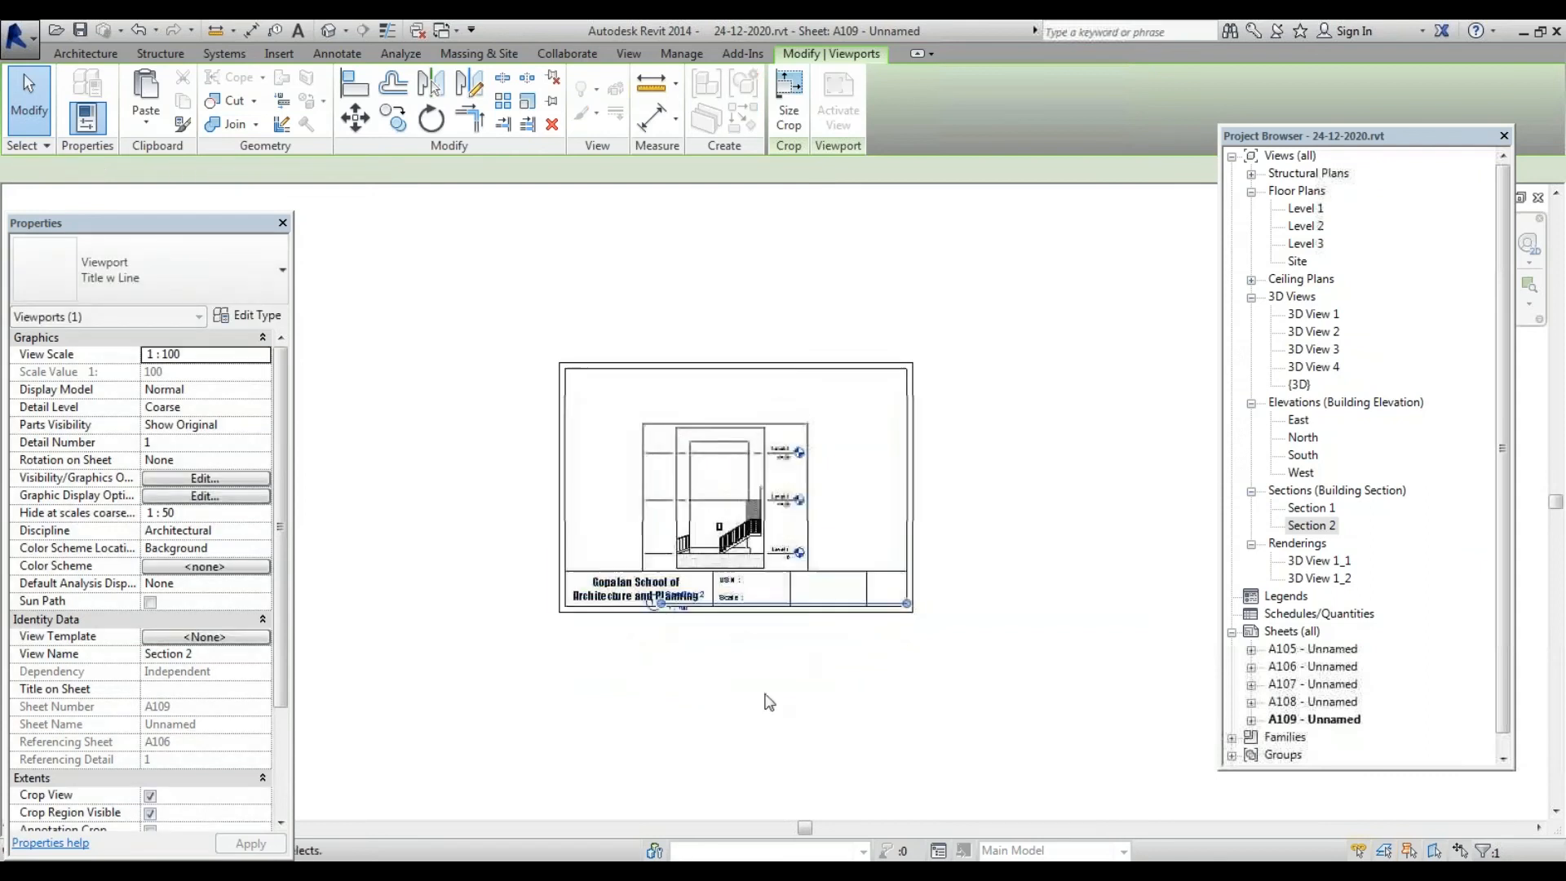
# Nudge the Section 2 viewport and move its label below the title block
pyautogui.scroll(2, 667, 718)
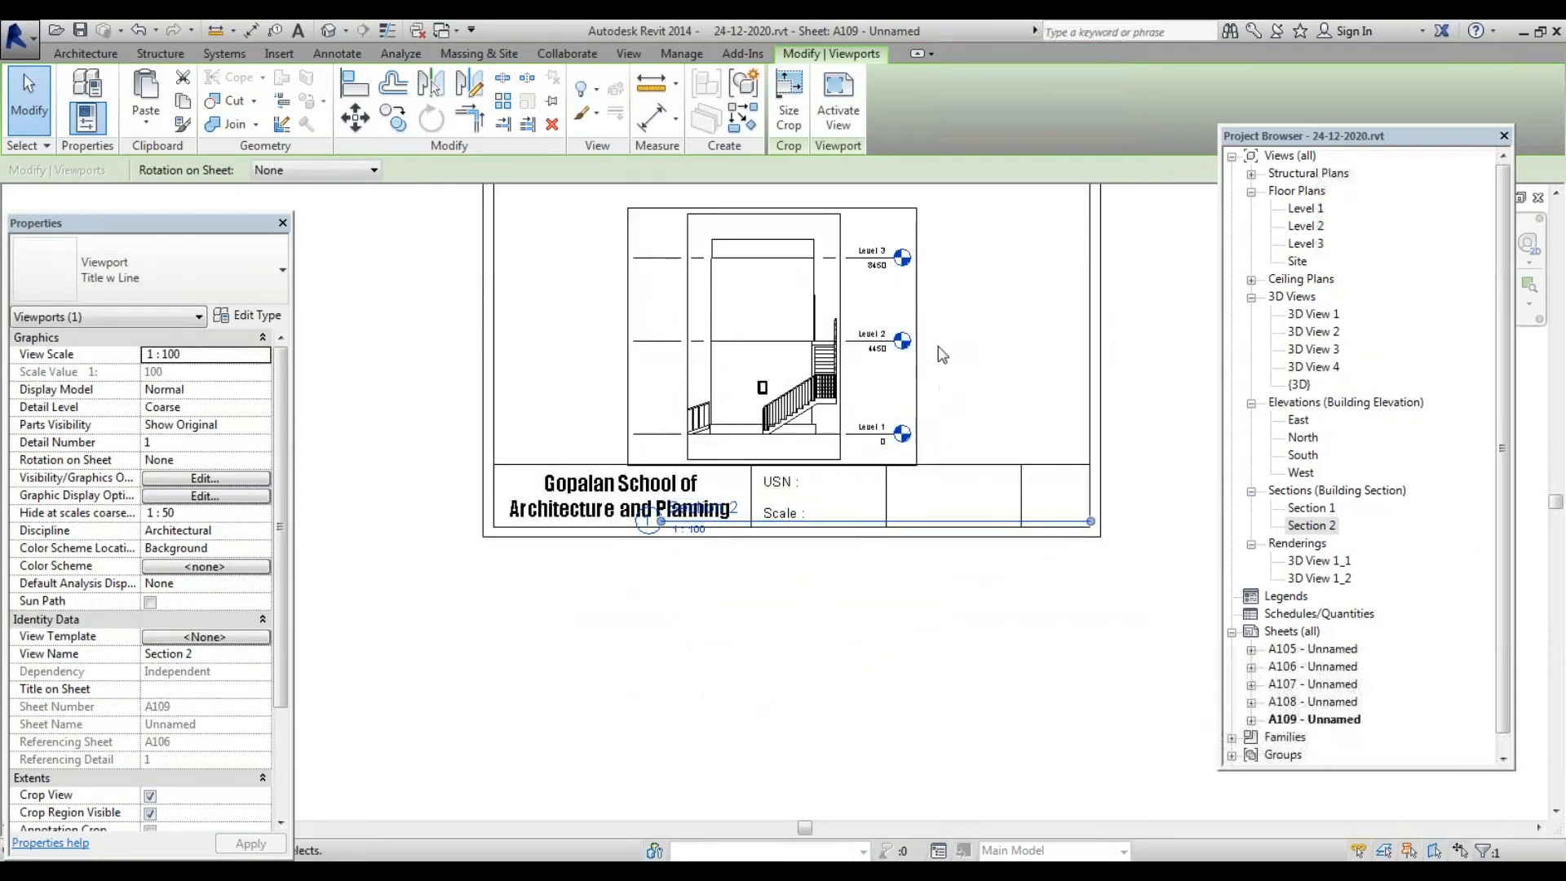
pyautogui.press('Down')
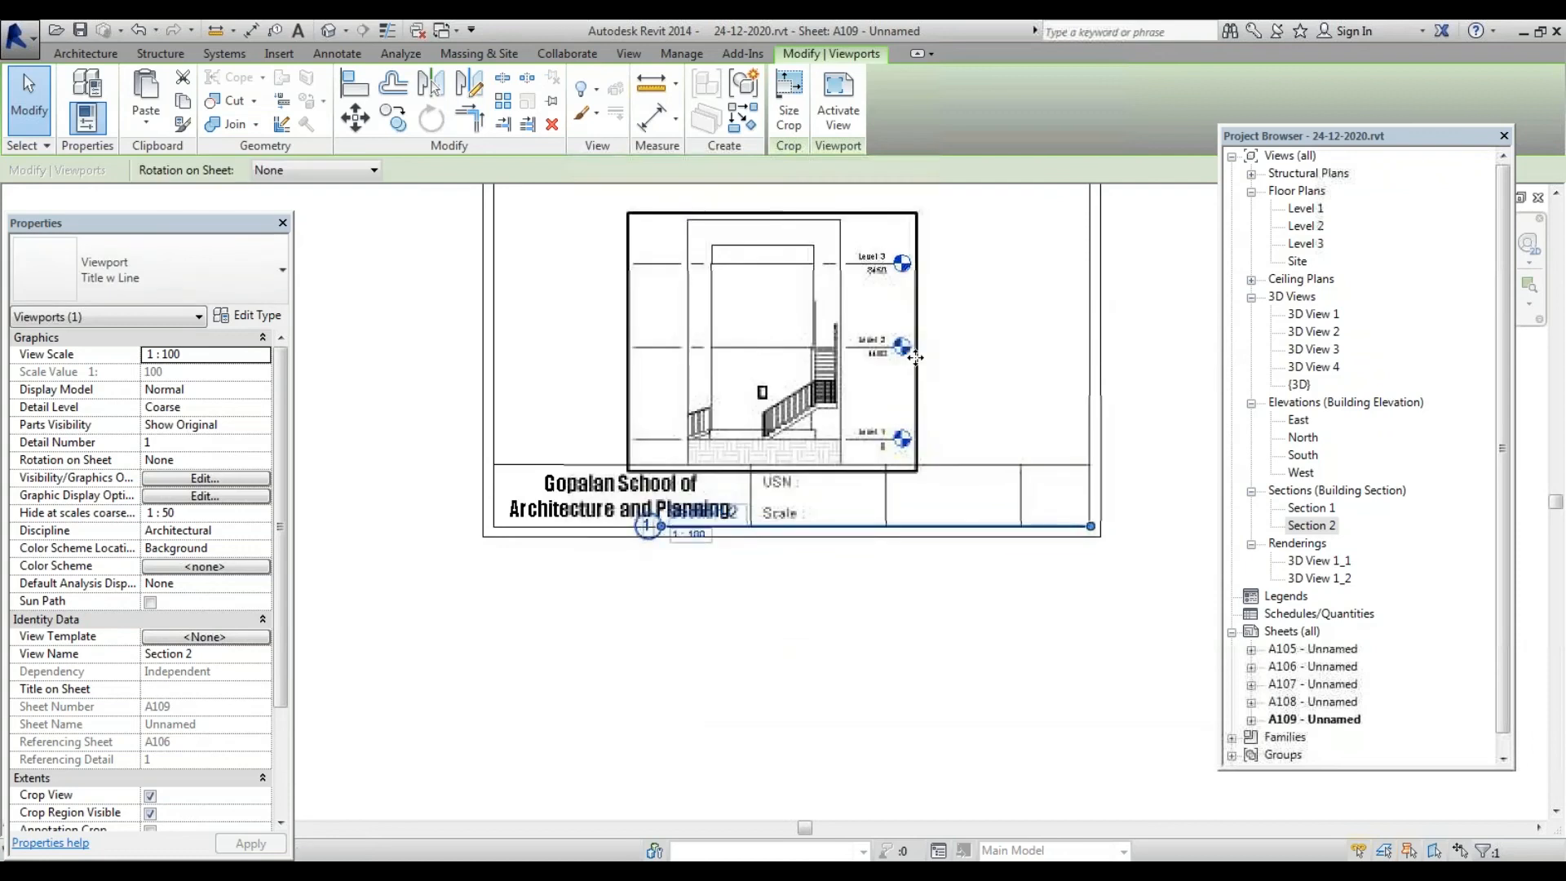
pyautogui.click(810, 658)
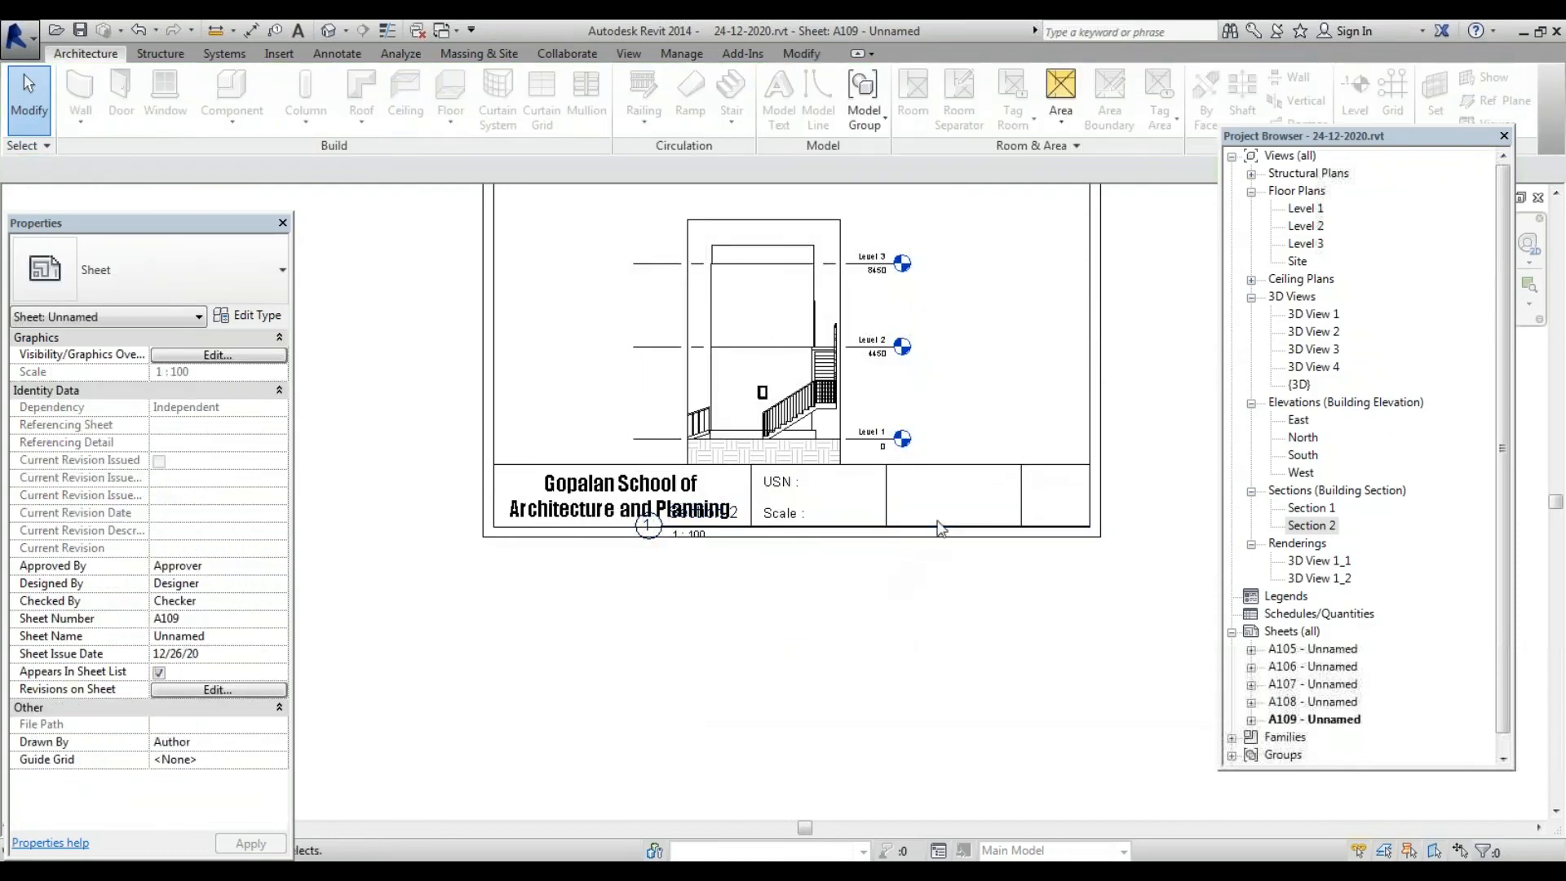
pyautogui.click(751, 527)
pyautogui.moveTo(751, 527); pyautogui.dragTo(656, 659)
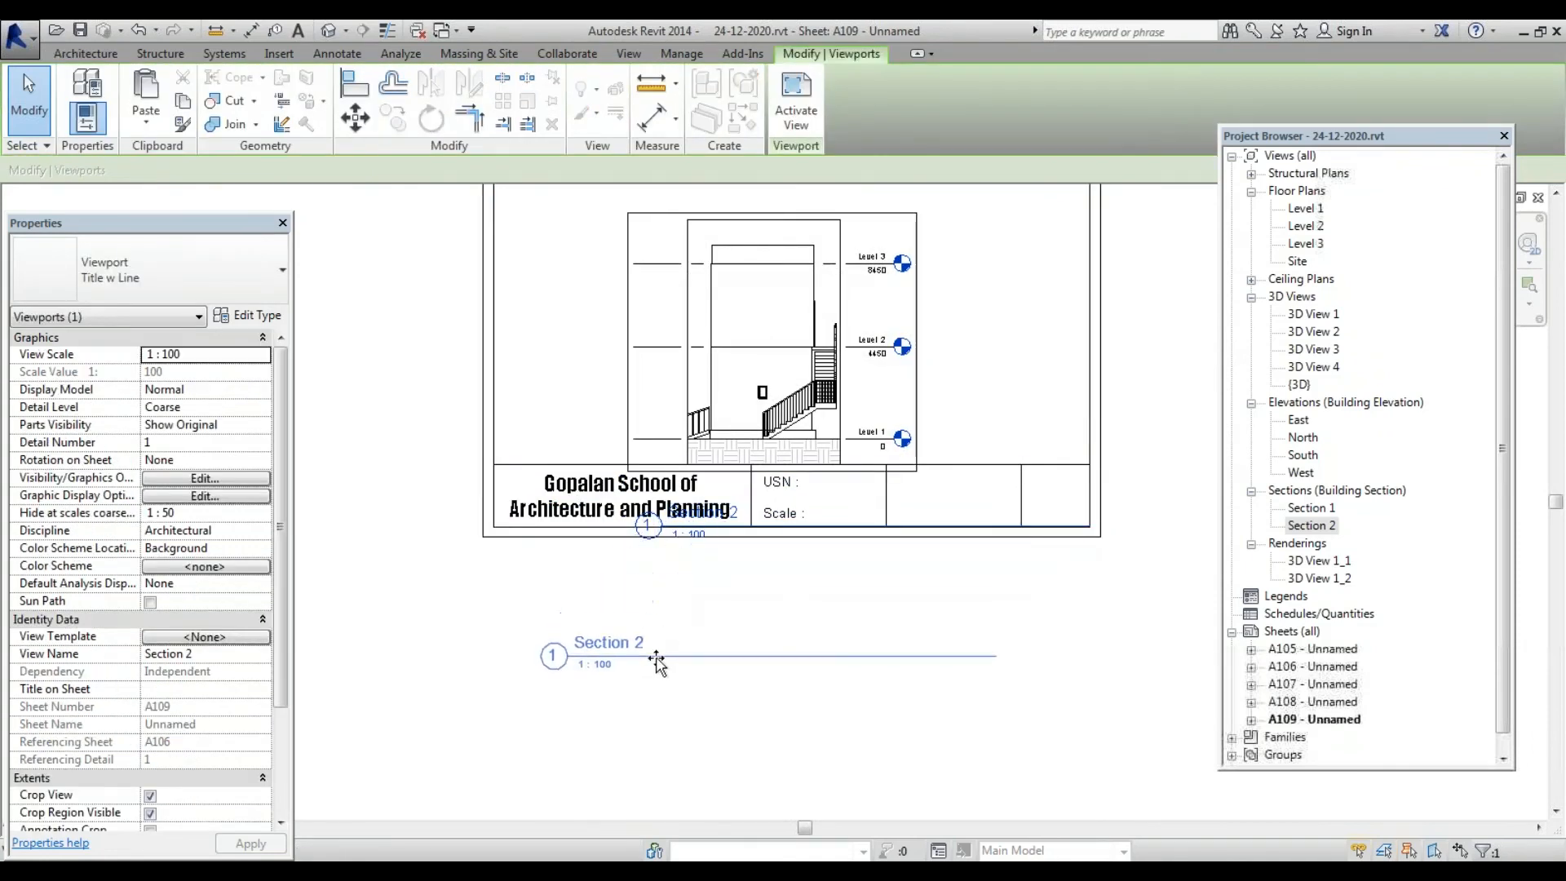
pyautogui.scroll(-3, 769, 613)
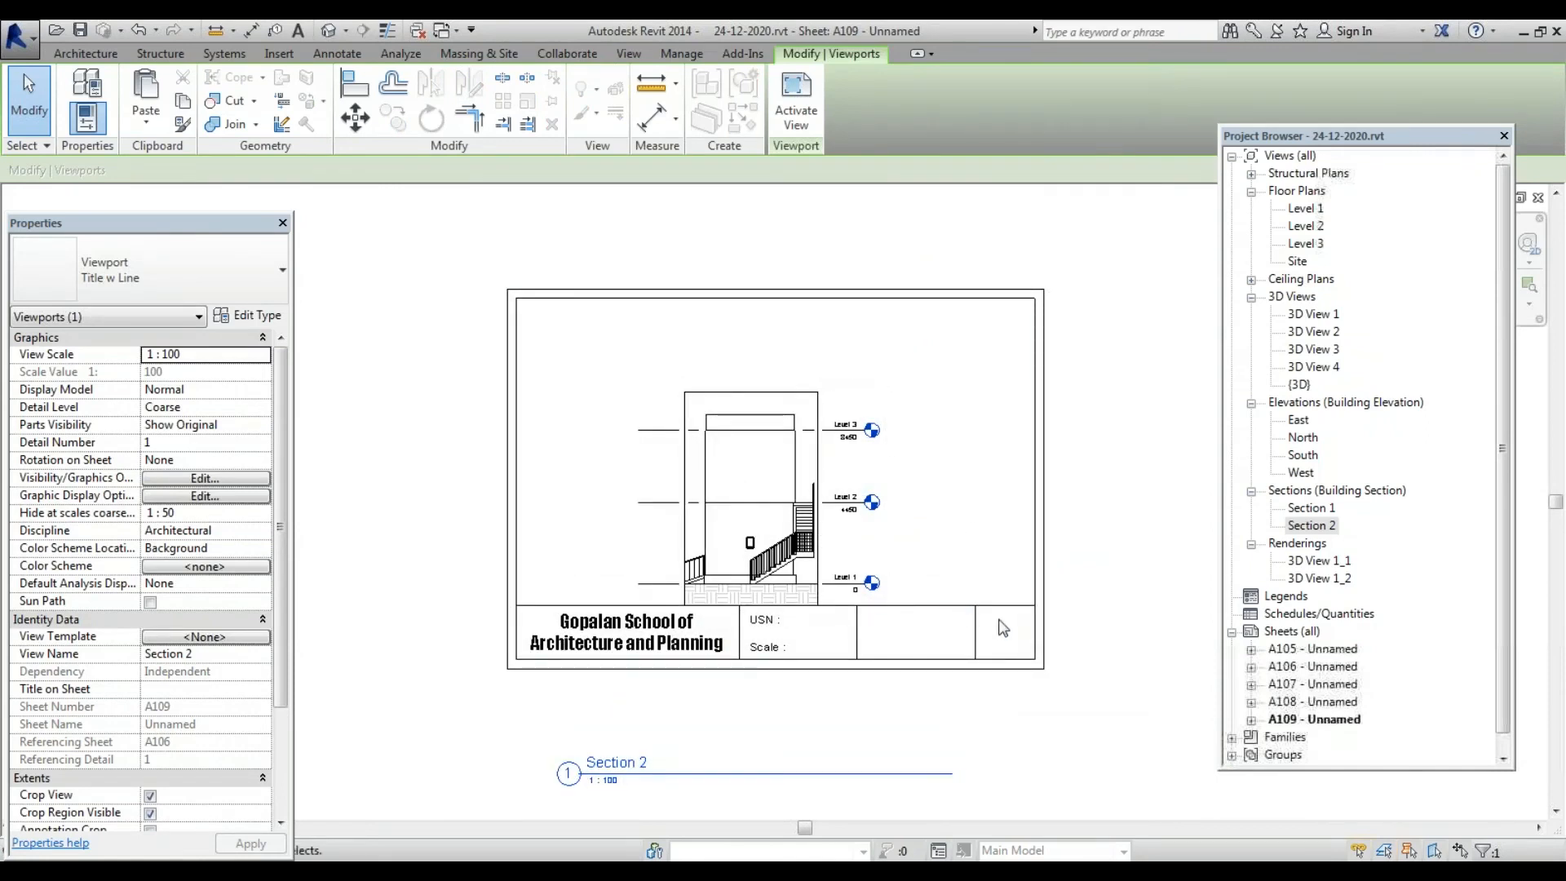
# Widen Section 2's crop region on both sides and extend its bottom down, then reopen A109
pyautogui.doubleClick(1336, 528)
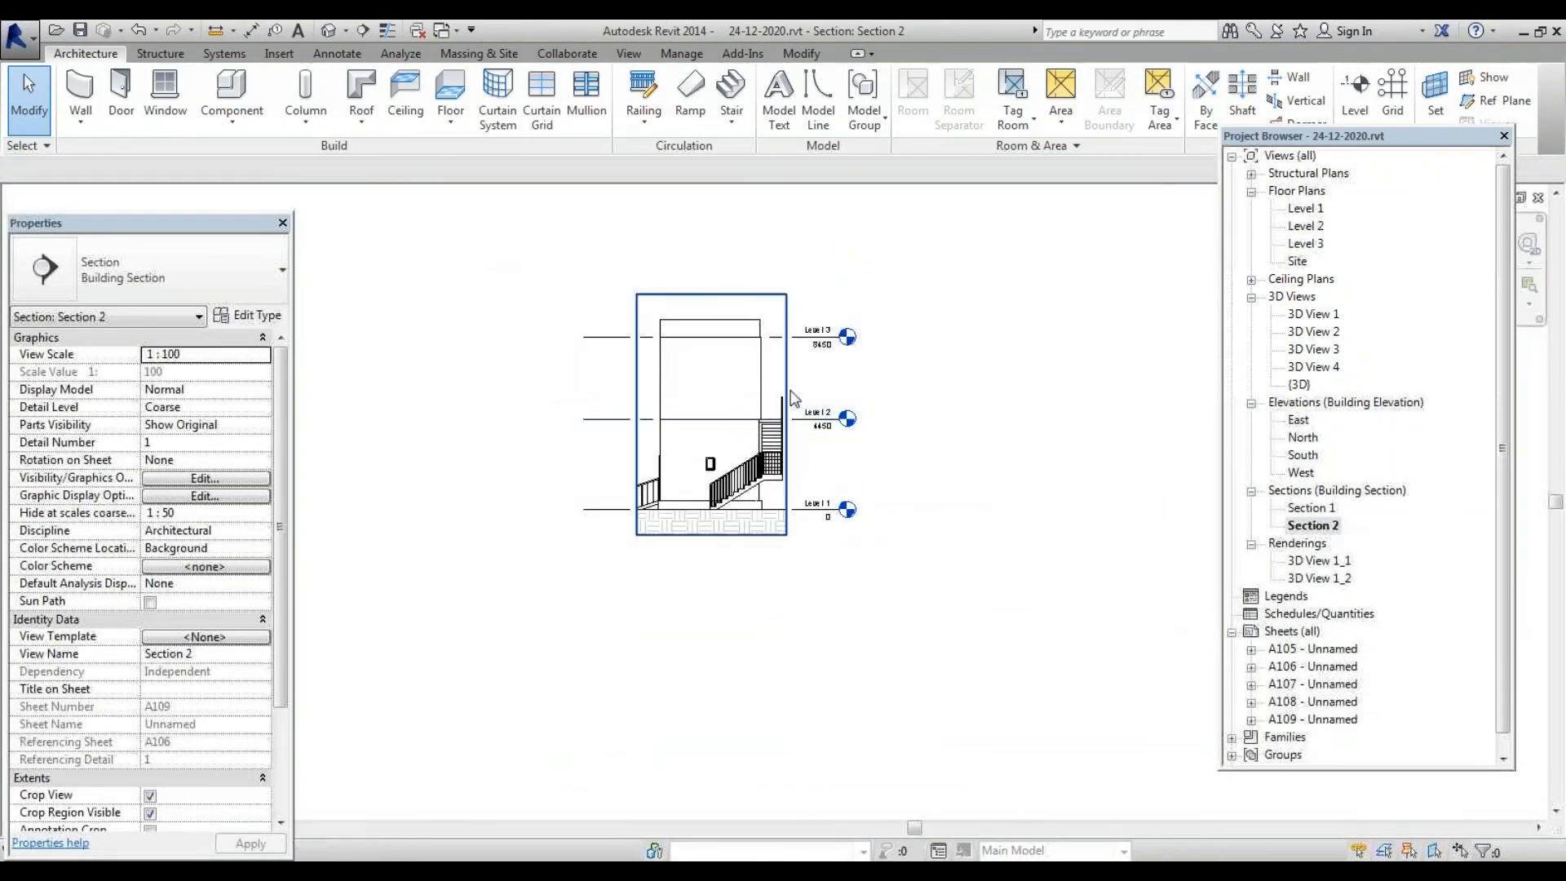
pyautogui.click(787, 412)
pyautogui.moveTo(839, 411); pyautogui.dragTo(901, 413)
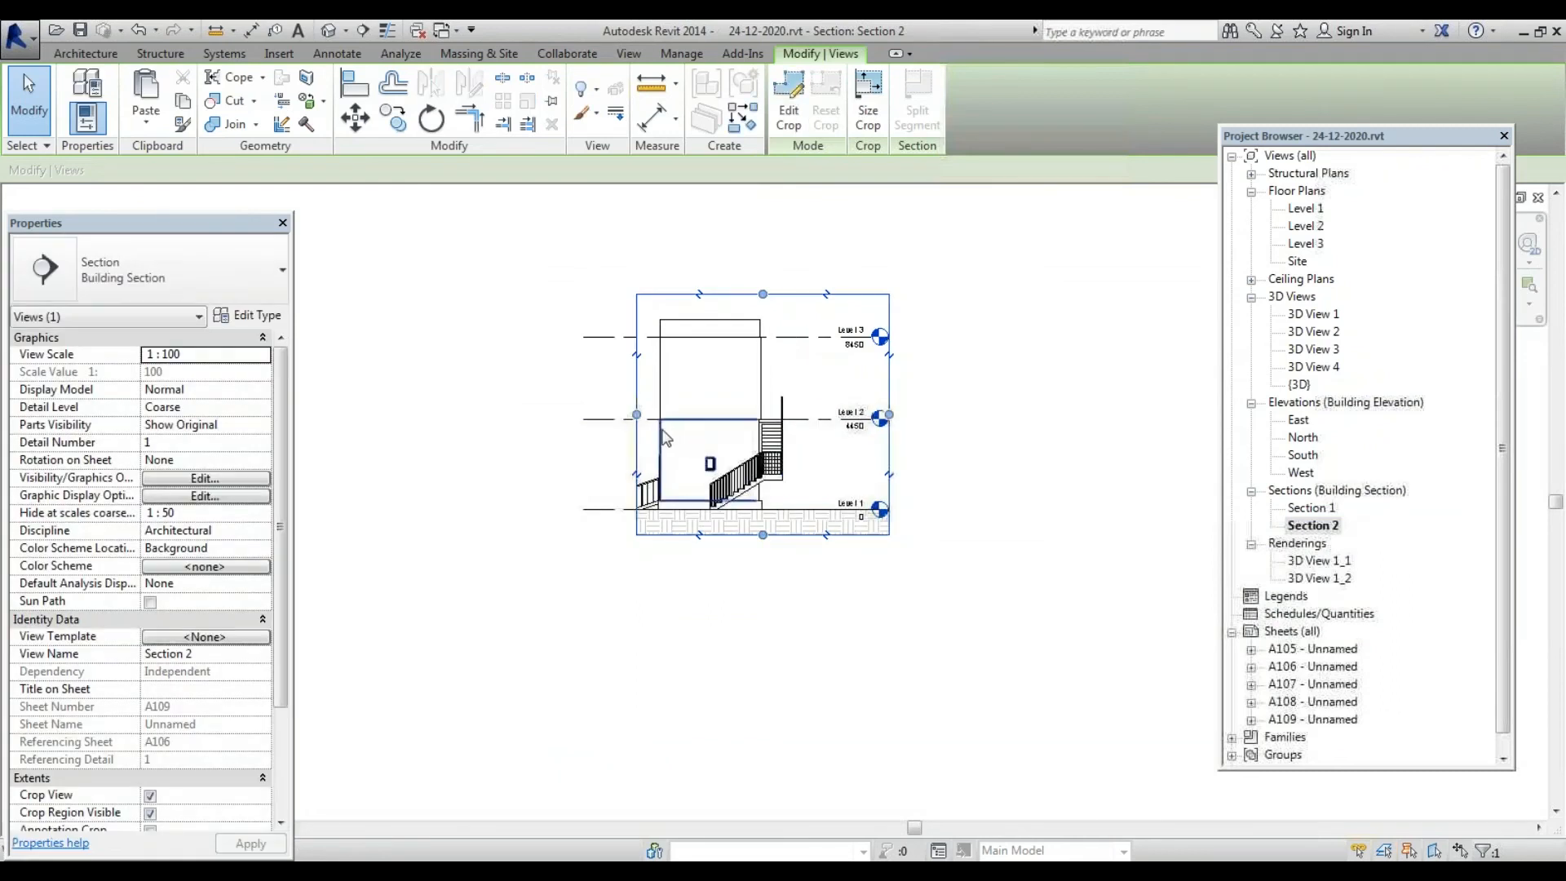
pyautogui.moveTo(636, 415); pyautogui.dragTo(573, 415)
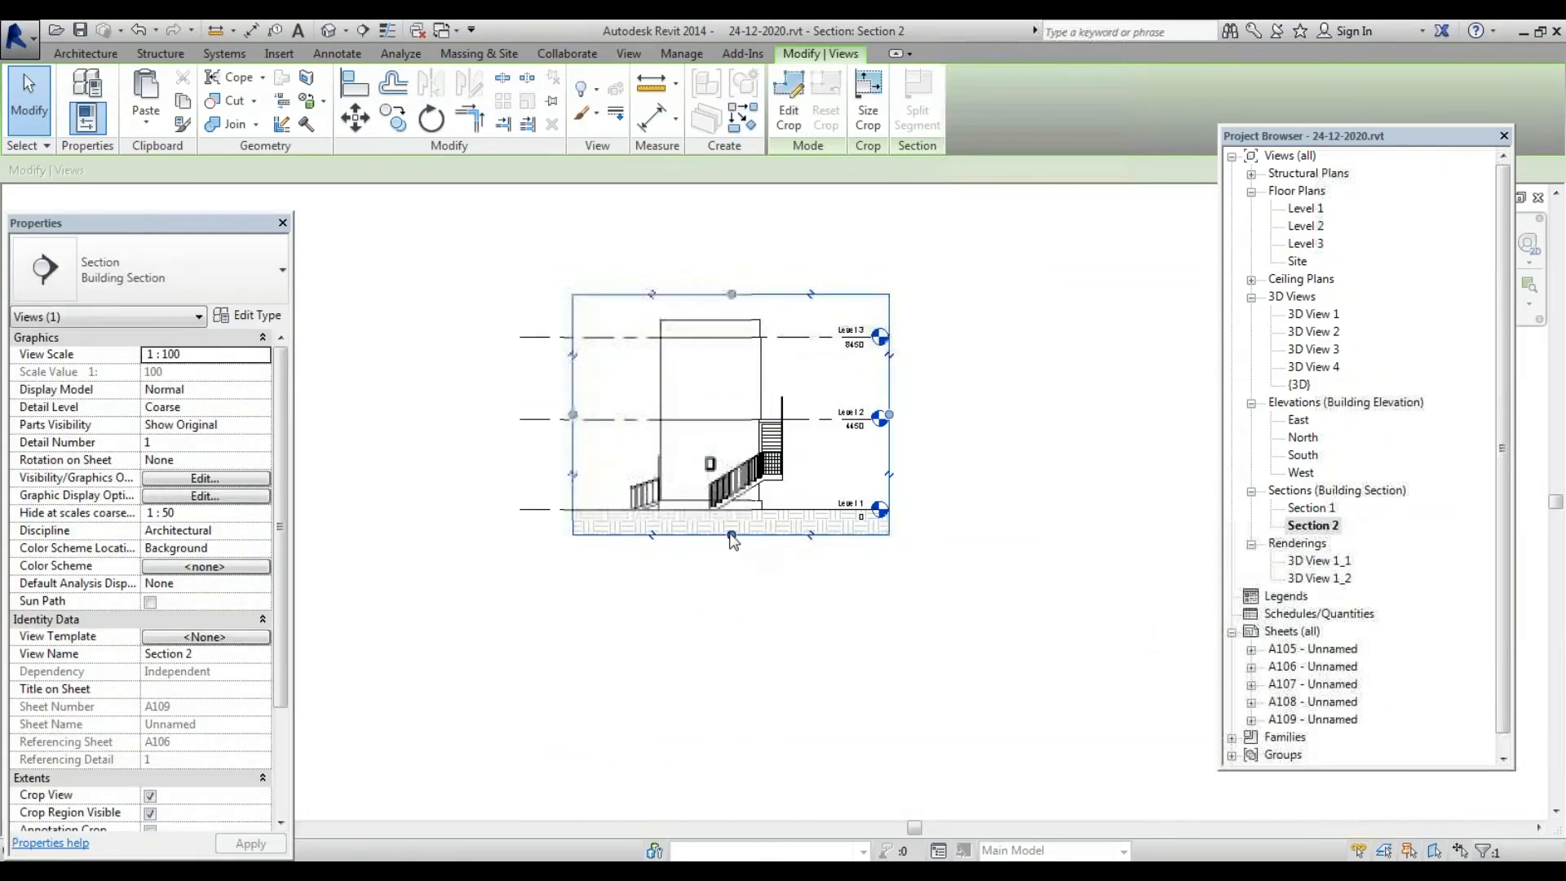
pyautogui.moveTo(730, 535); pyautogui.dragTo(731, 575)
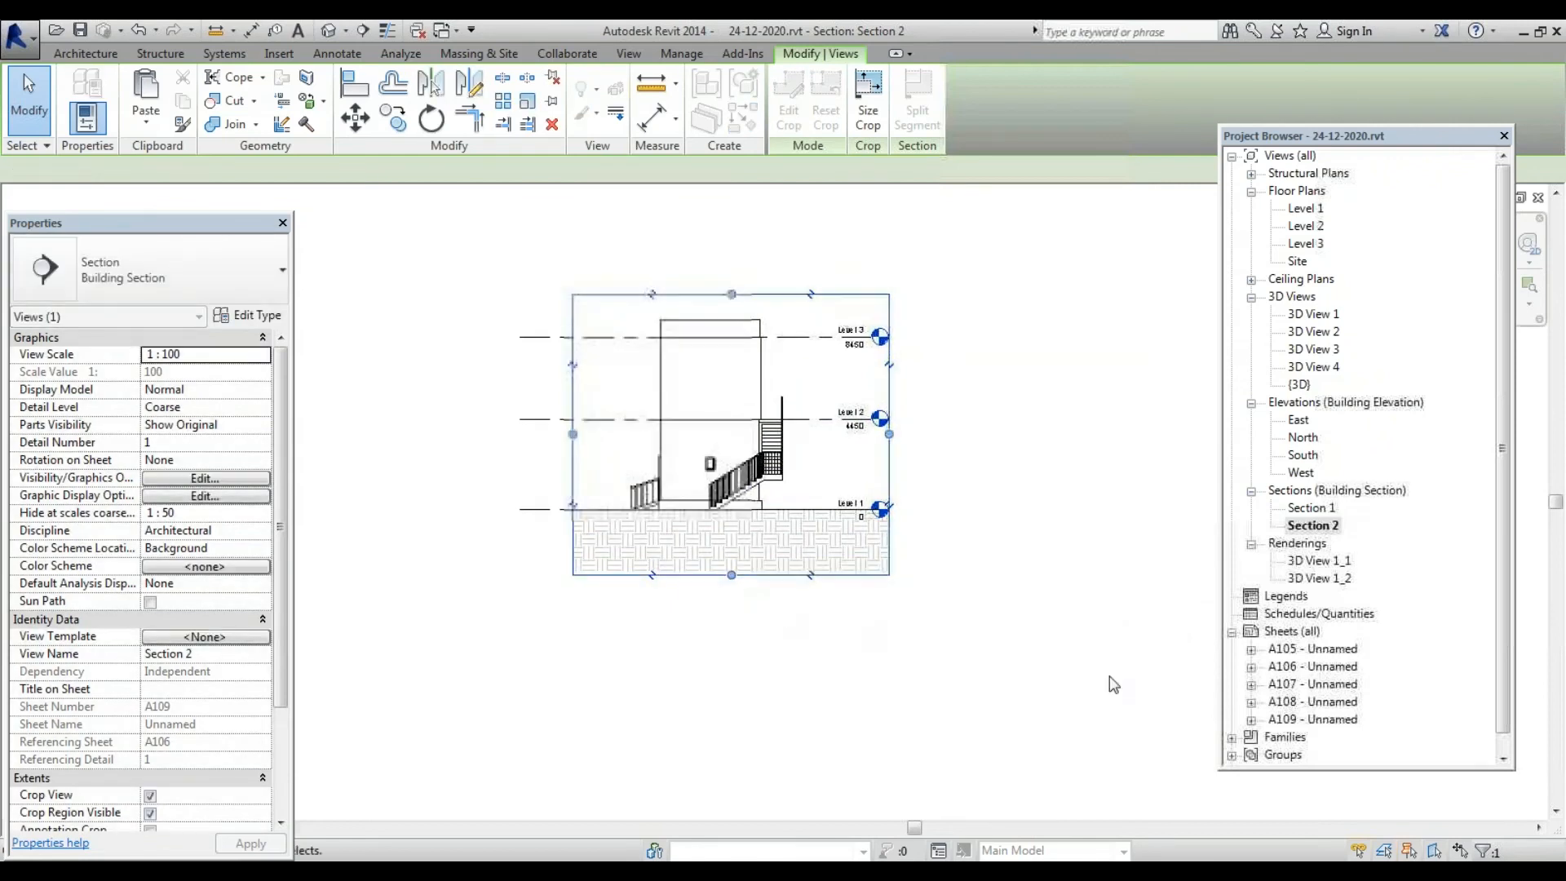
pyautogui.doubleClick(1315, 719)
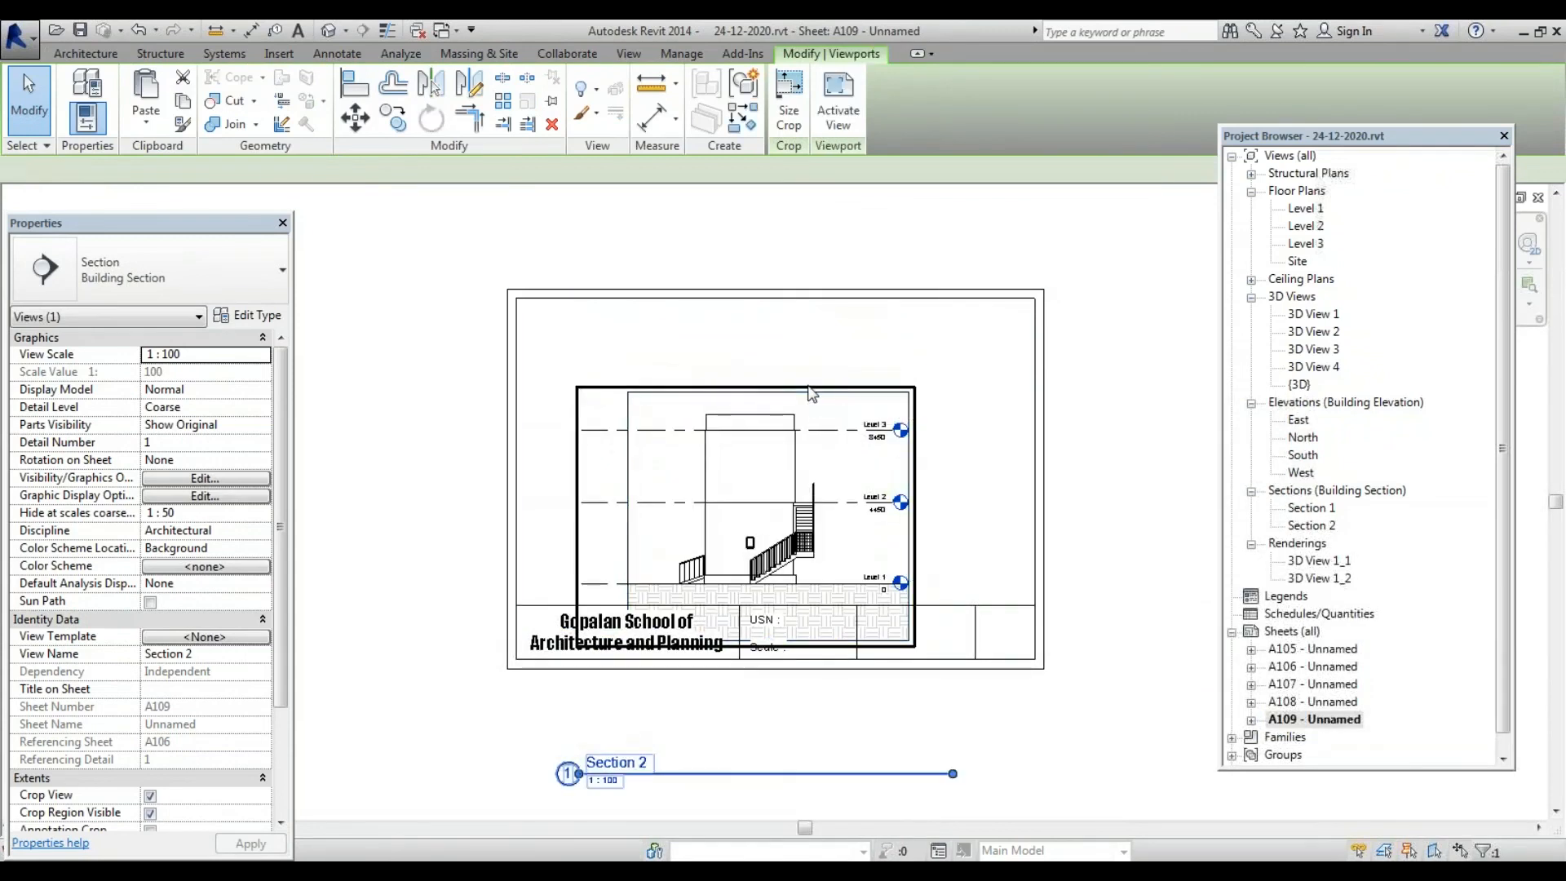
# Move the Section 2 viewport up on sheet A109 and activate it
pyautogui.click(810, 393)
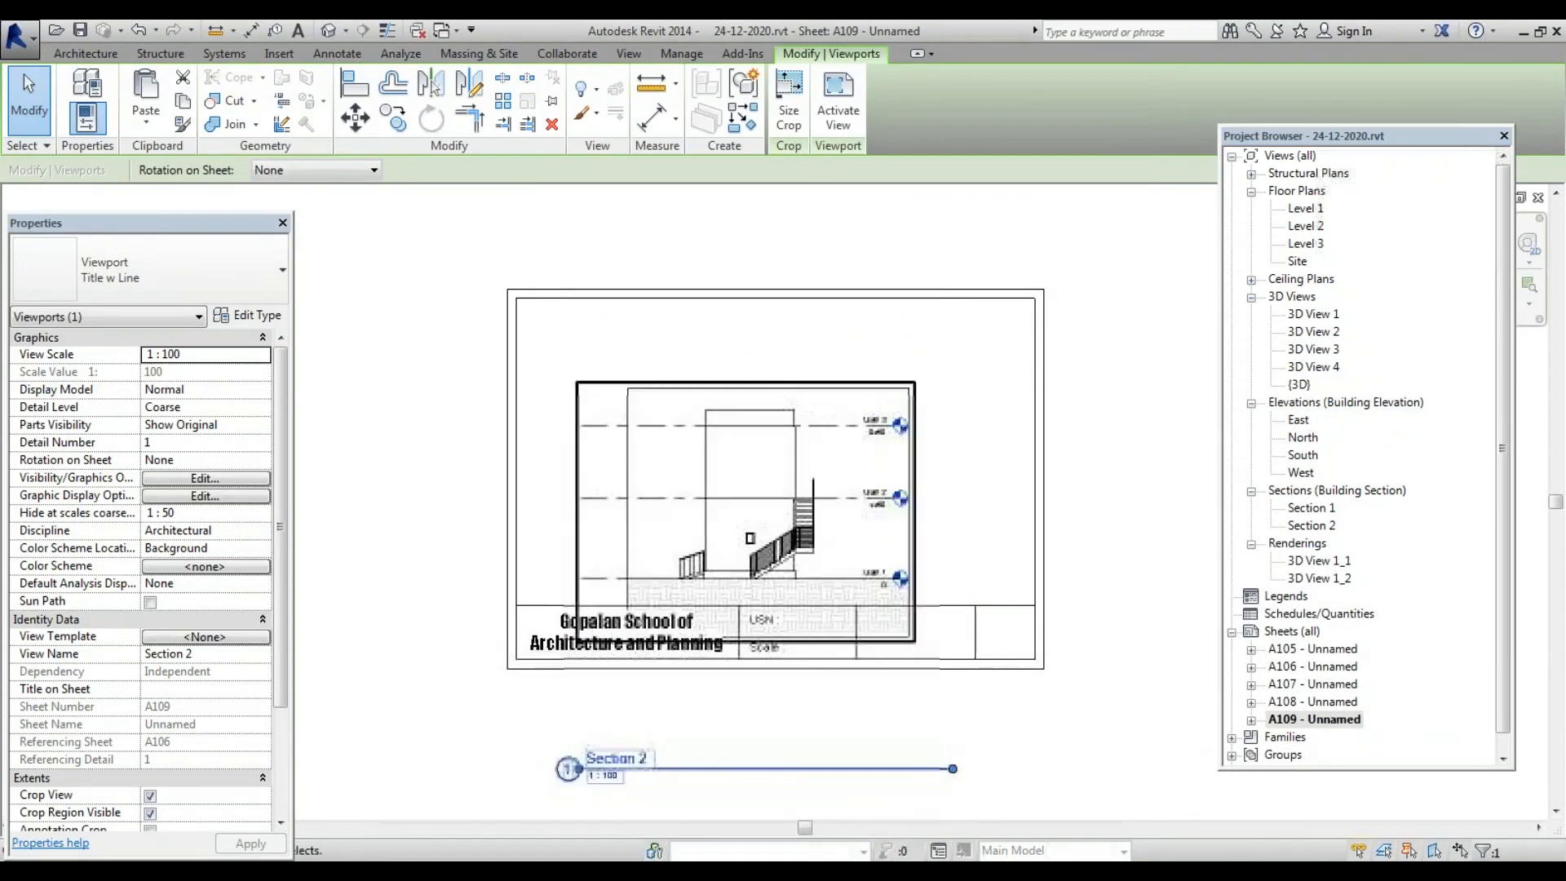
pyautogui.moveTo(810, 393); pyautogui.dragTo(809, 359)
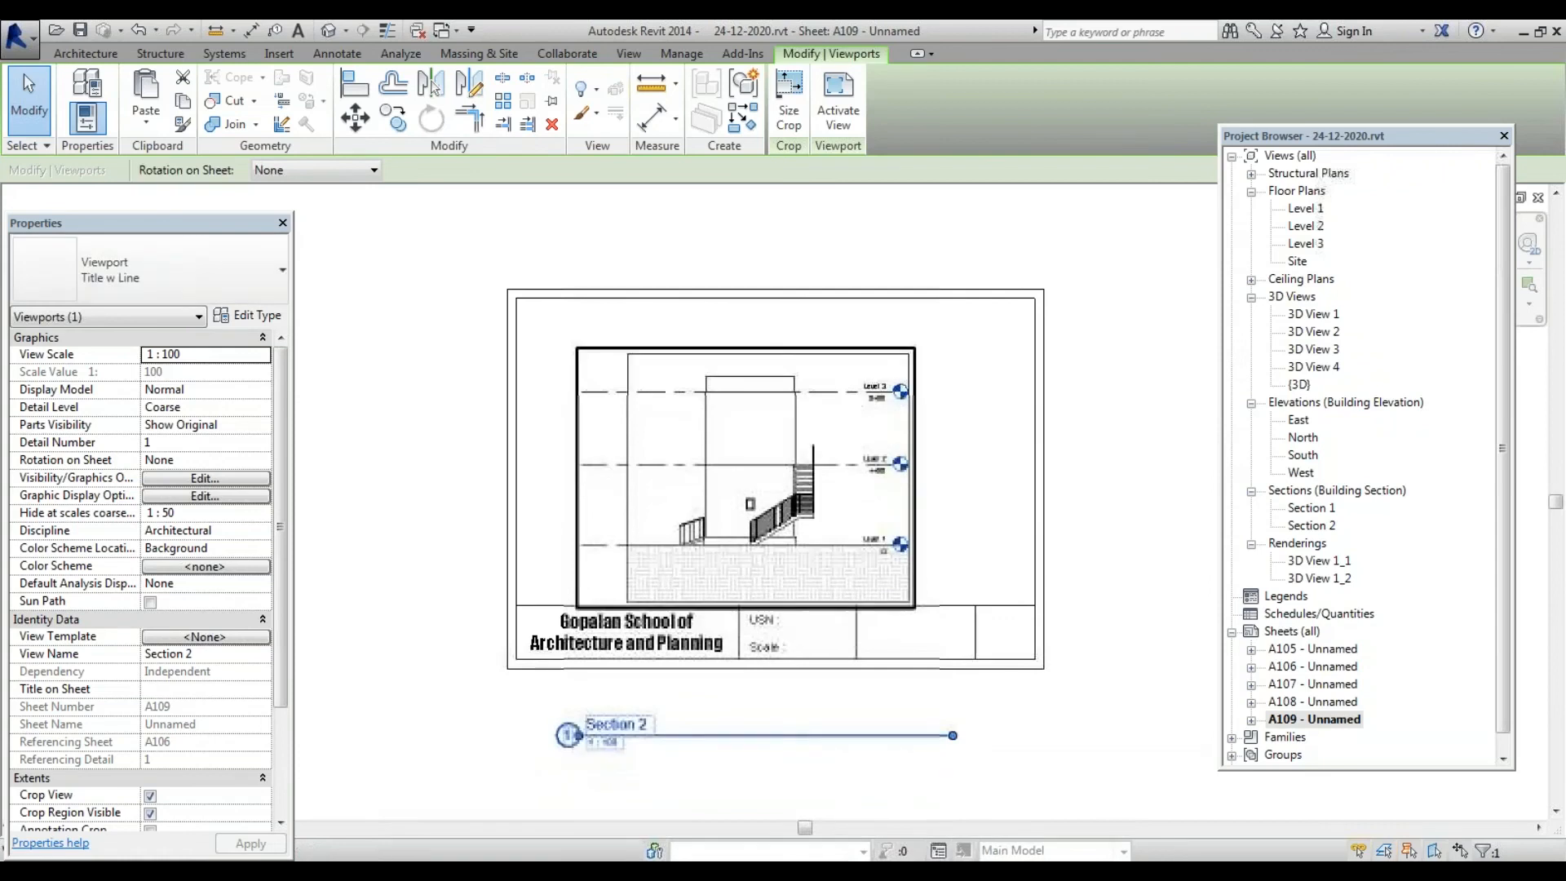
pyautogui.click(1148, 415)
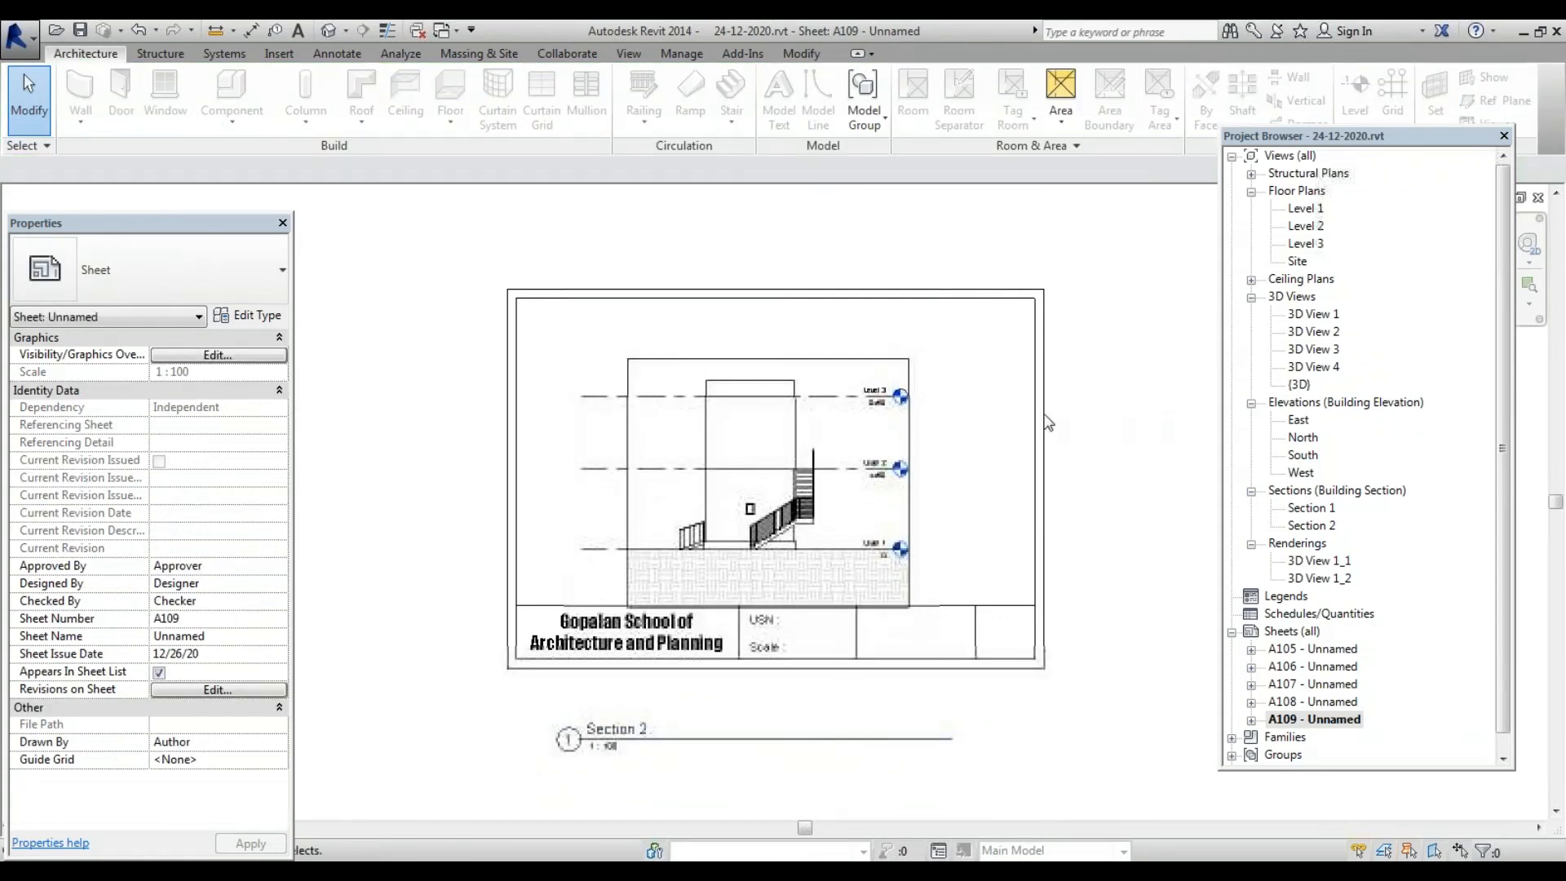
pyautogui.click(900, 369)
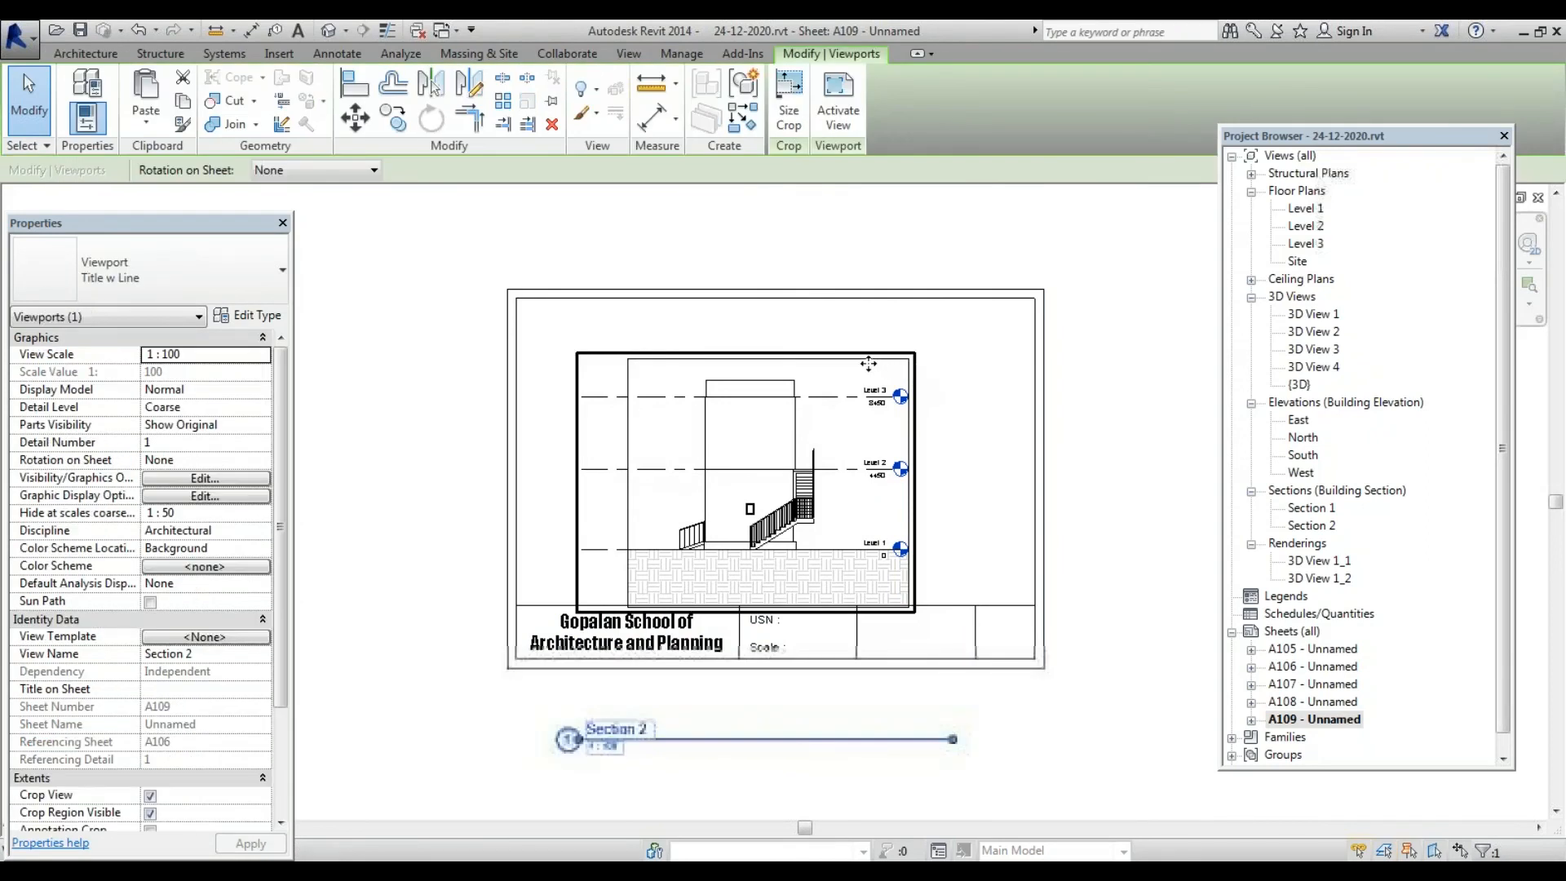
pyautogui.doubleClick(868, 363)
# Trim the crop bottom and stretch the crop sideways across nearly the full sheet width
pyautogui.click(909, 455)
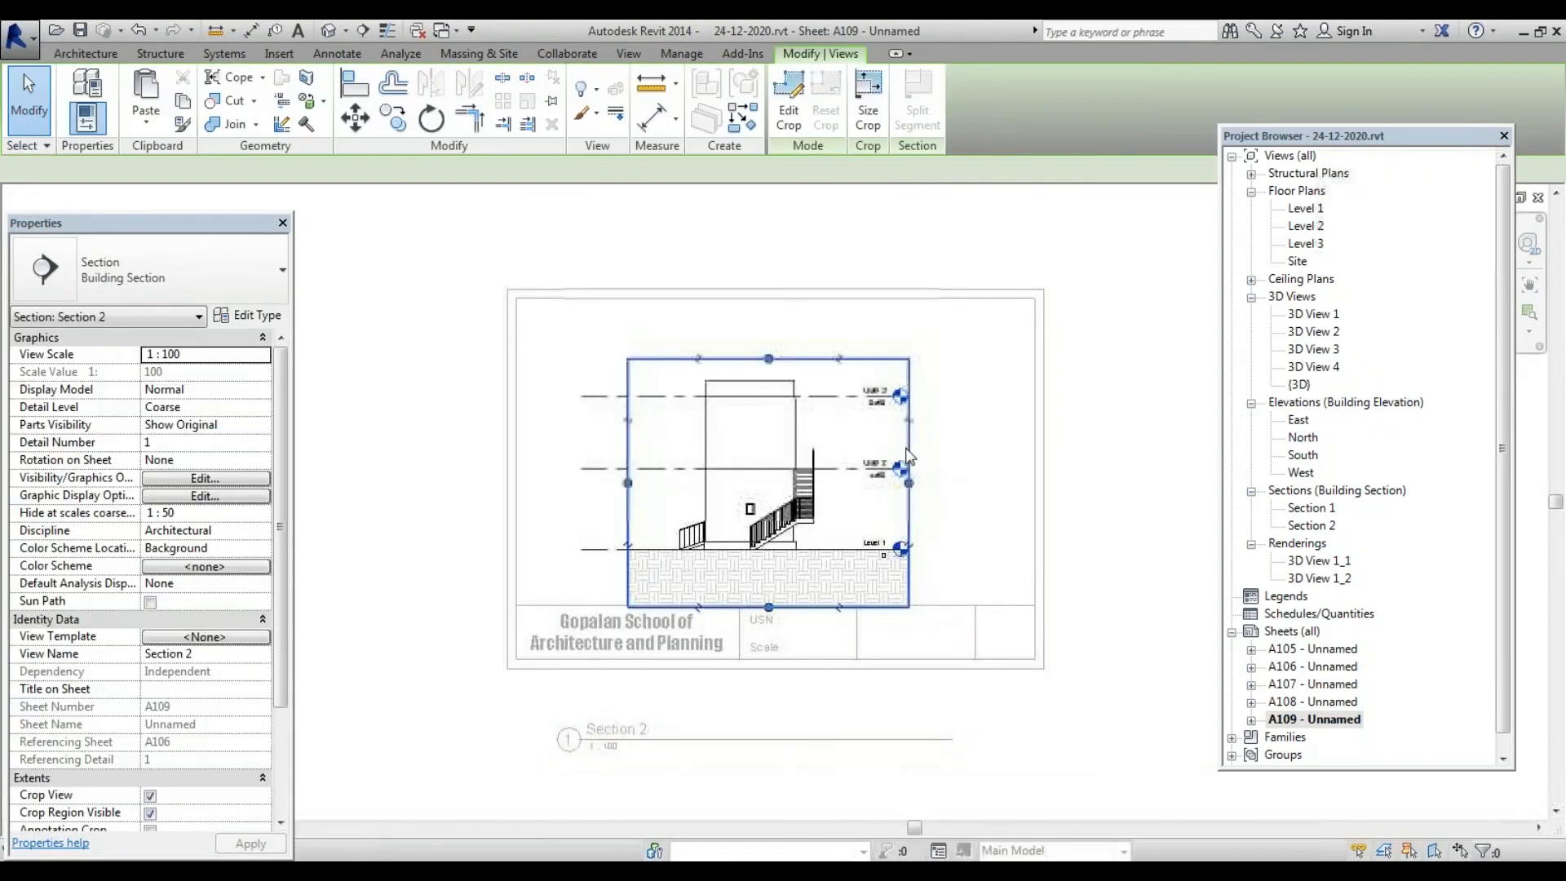
pyautogui.moveTo(768, 608); pyautogui.dragTo(768, 603)
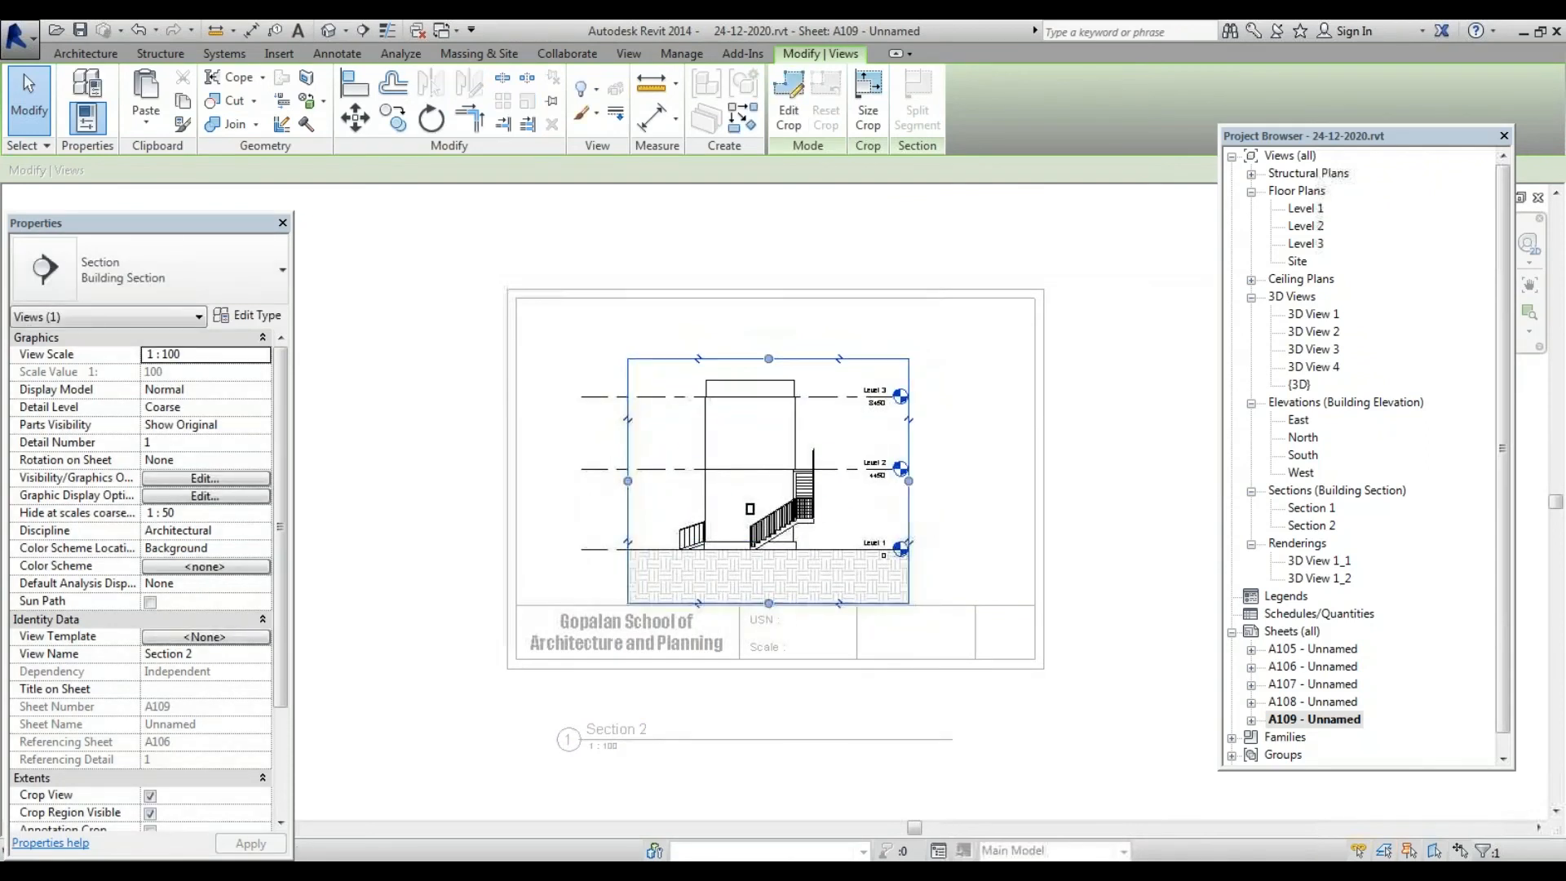
pyautogui.moveTo(909, 481); pyautogui.dragTo(927, 482)
pyautogui.click(1120, 477)
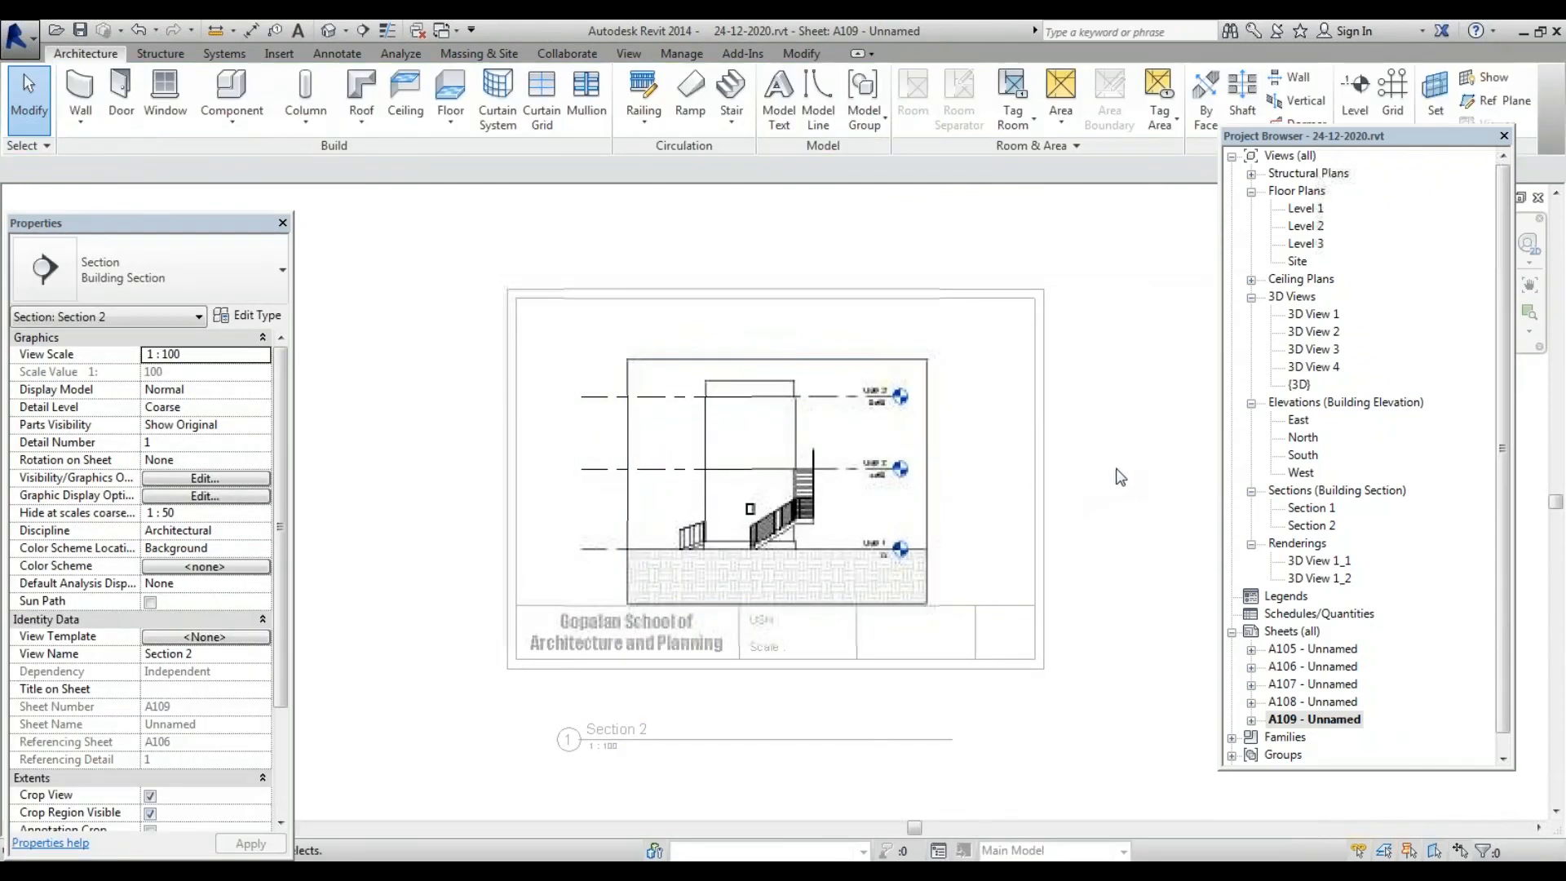
pyautogui.doubleClick(925, 469)
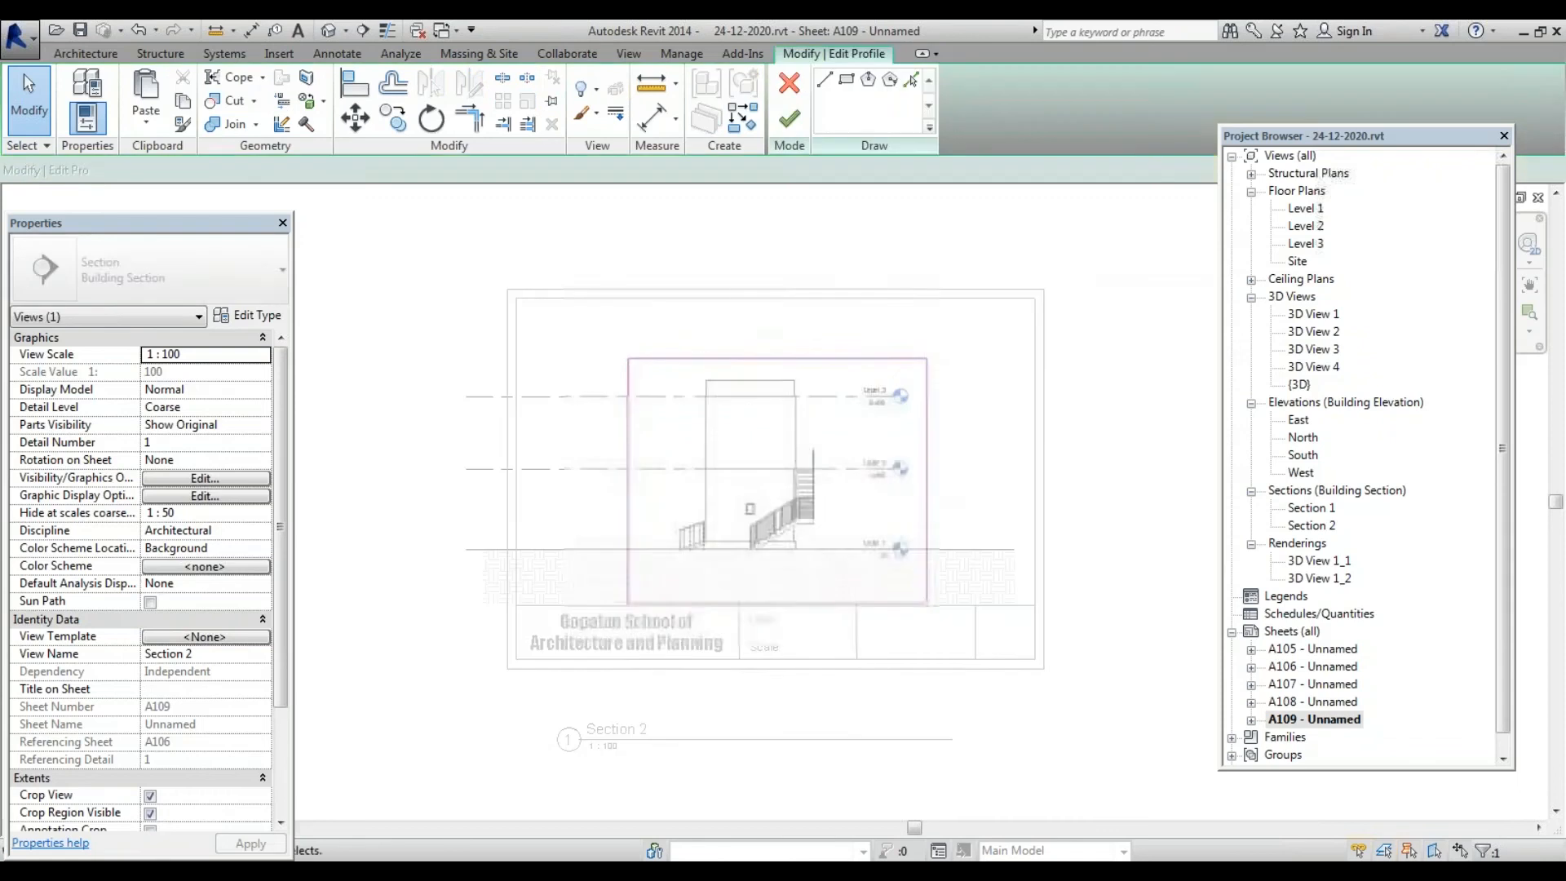
pyautogui.click(789, 118)
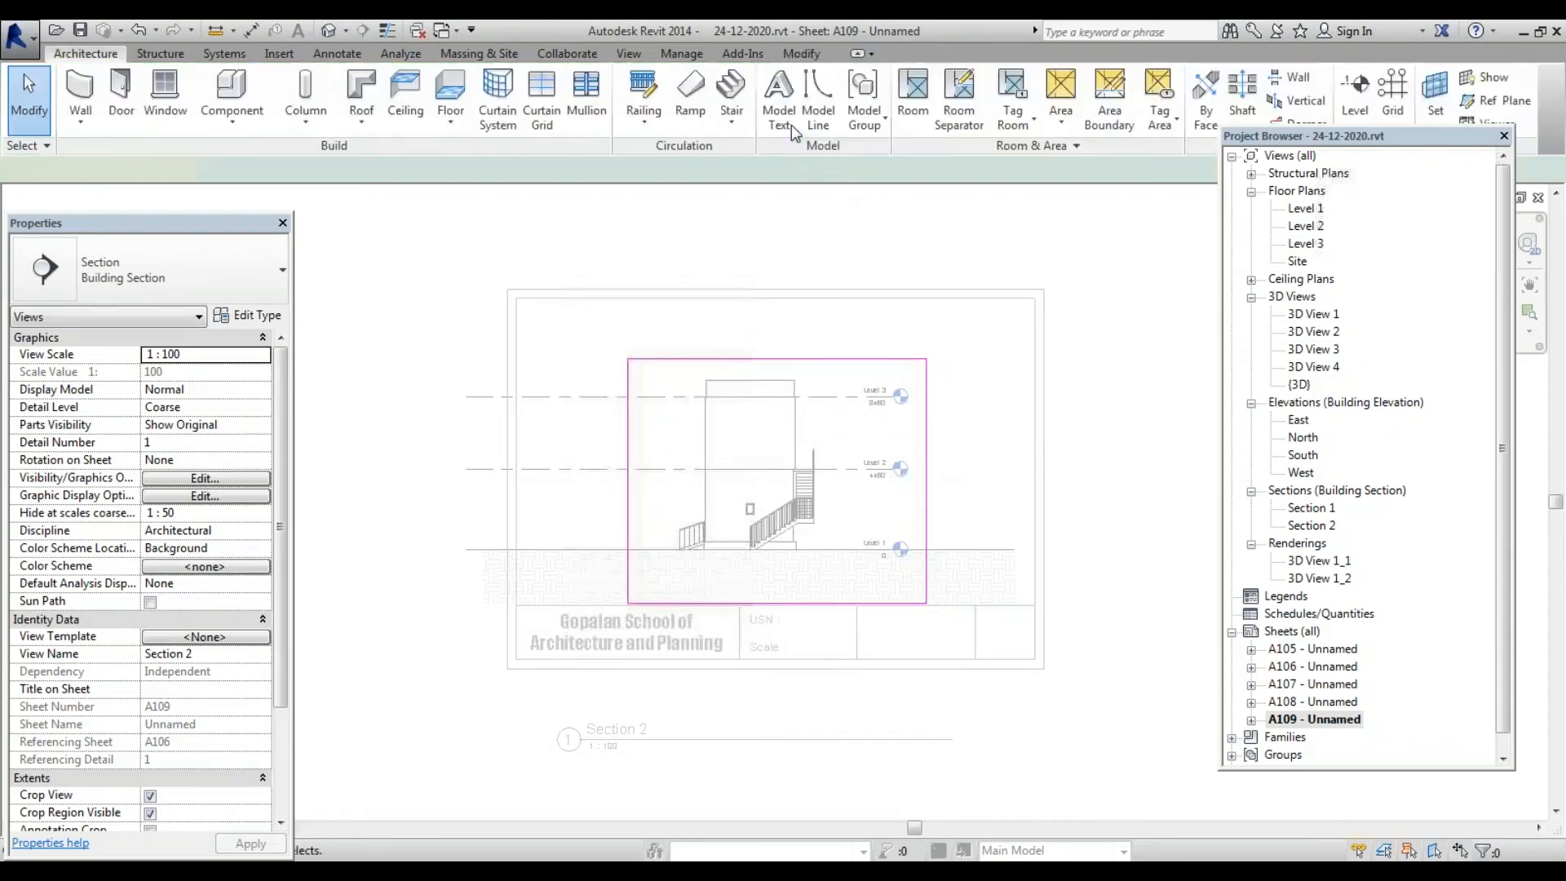
pyautogui.moveTo(1022, 497); pyautogui.dragTo(1028, 497)
pyautogui.moveTo(628, 481); pyautogui.dragTo(518, 481)
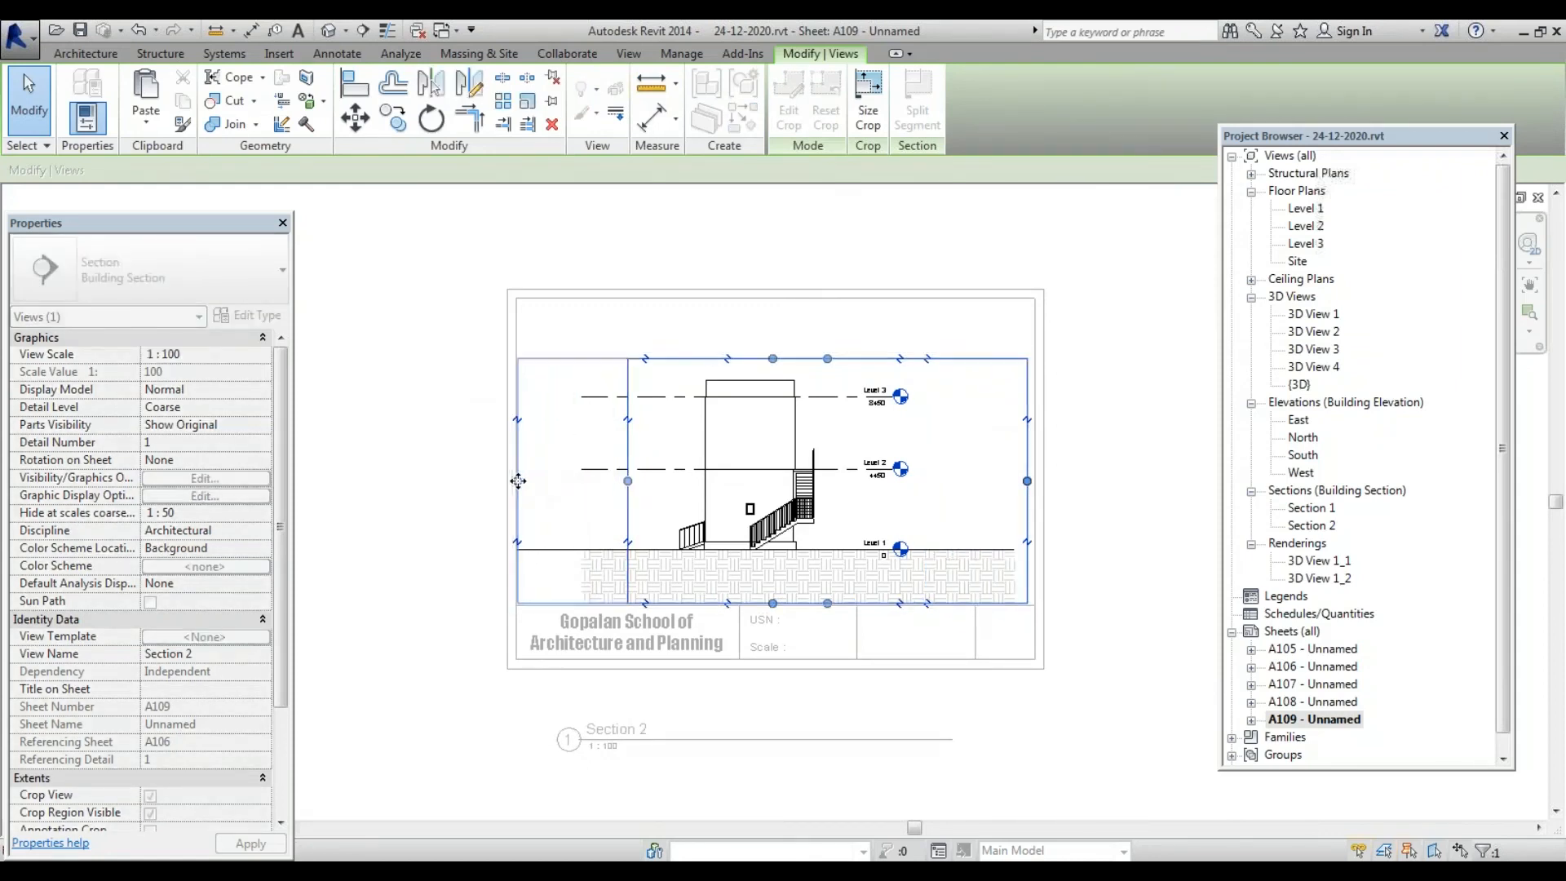
pyautogui.click(1233, 455)
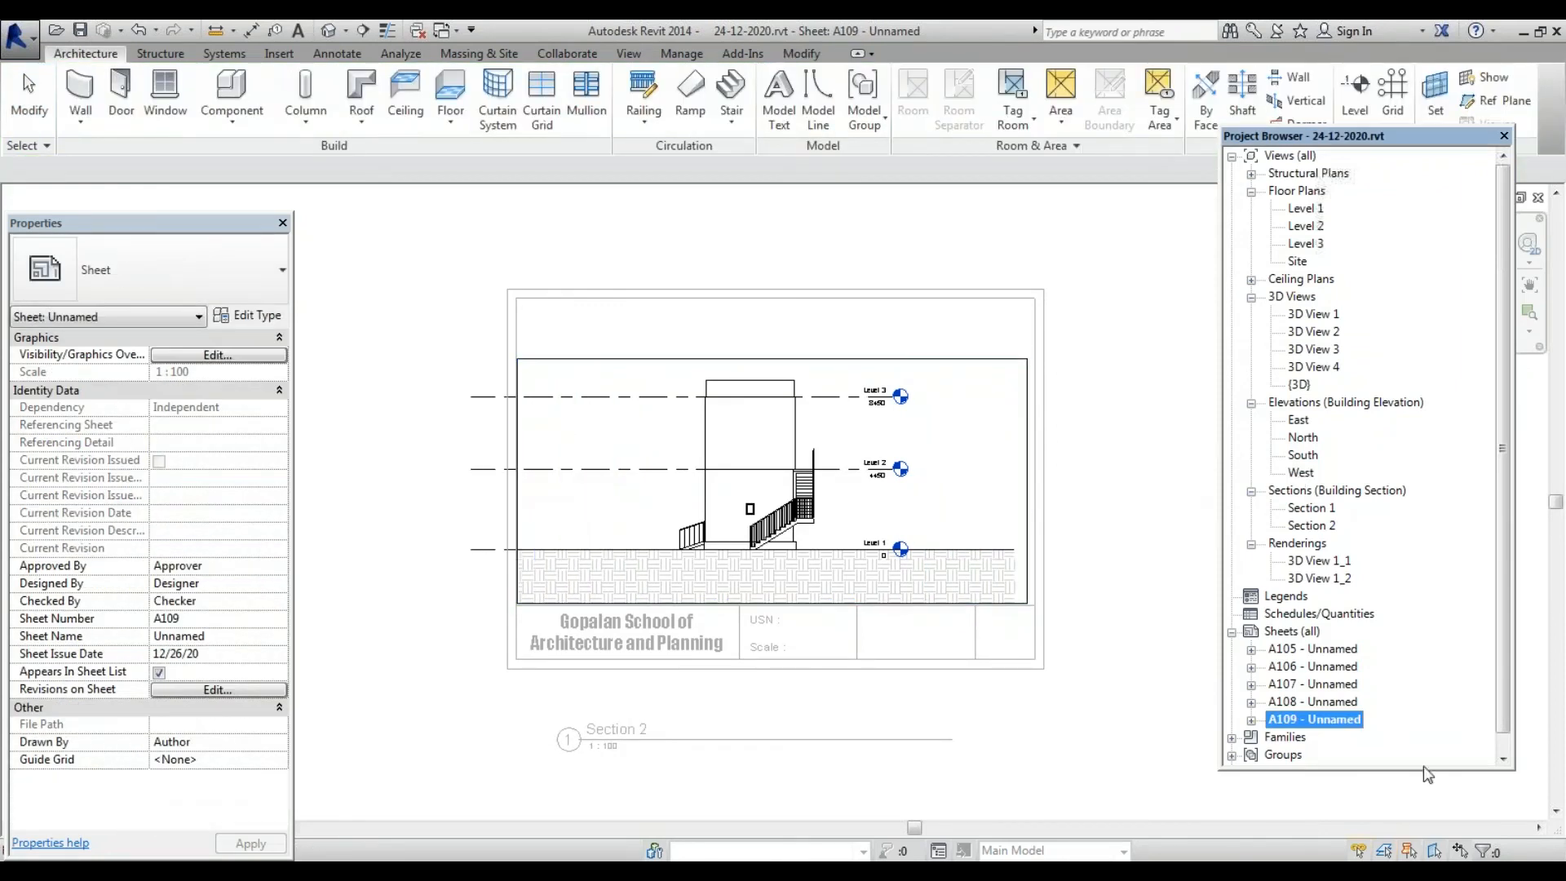
pyautogui.doubleClick(1345, 722)
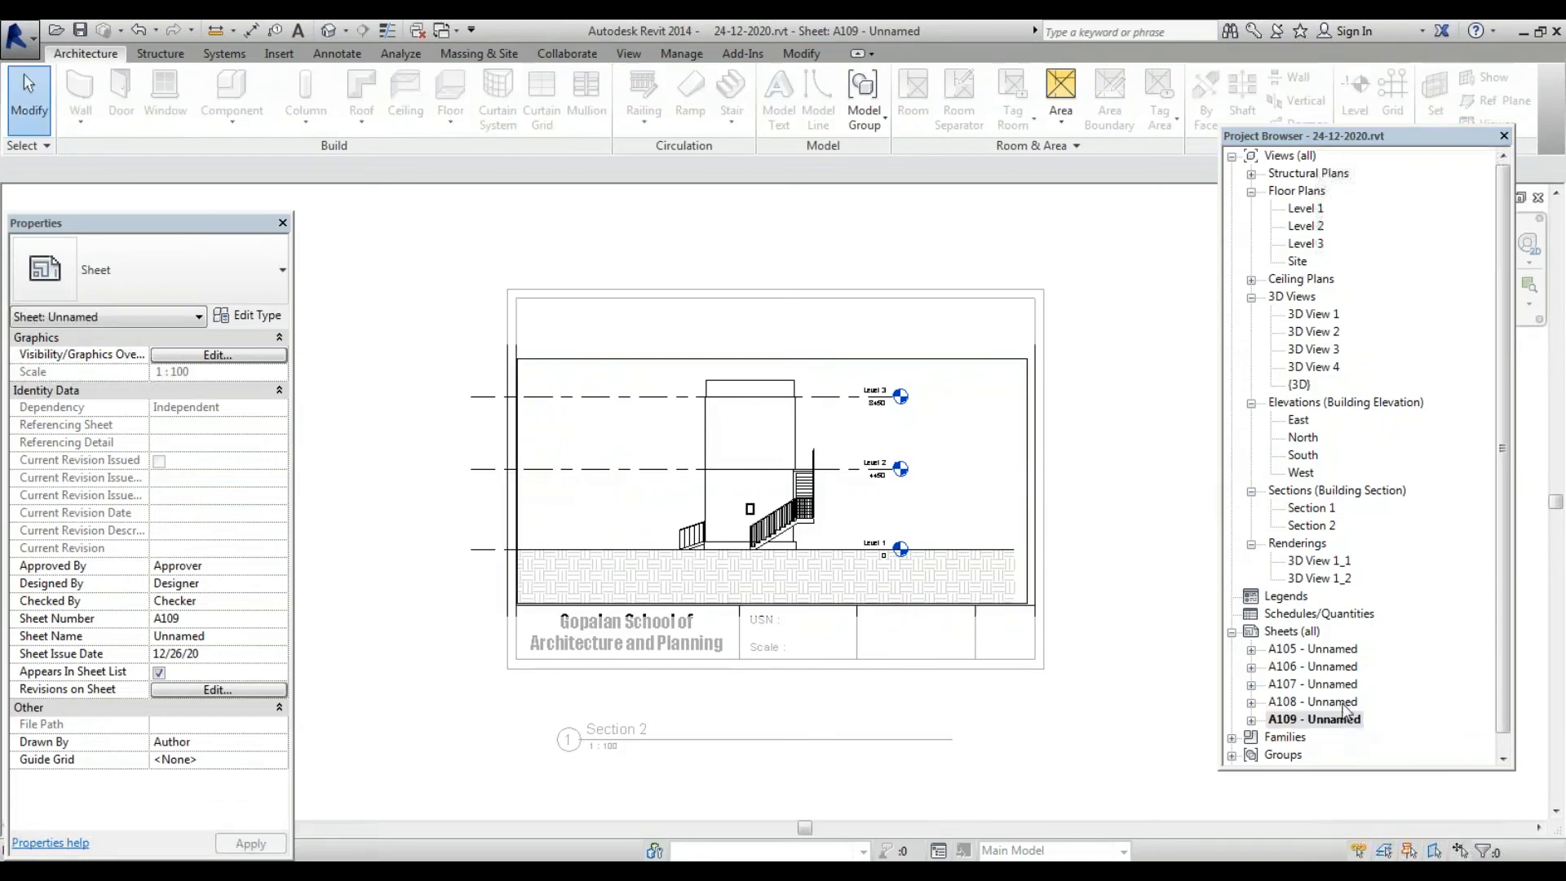
pyautogui.doubleClick(1342, 703)
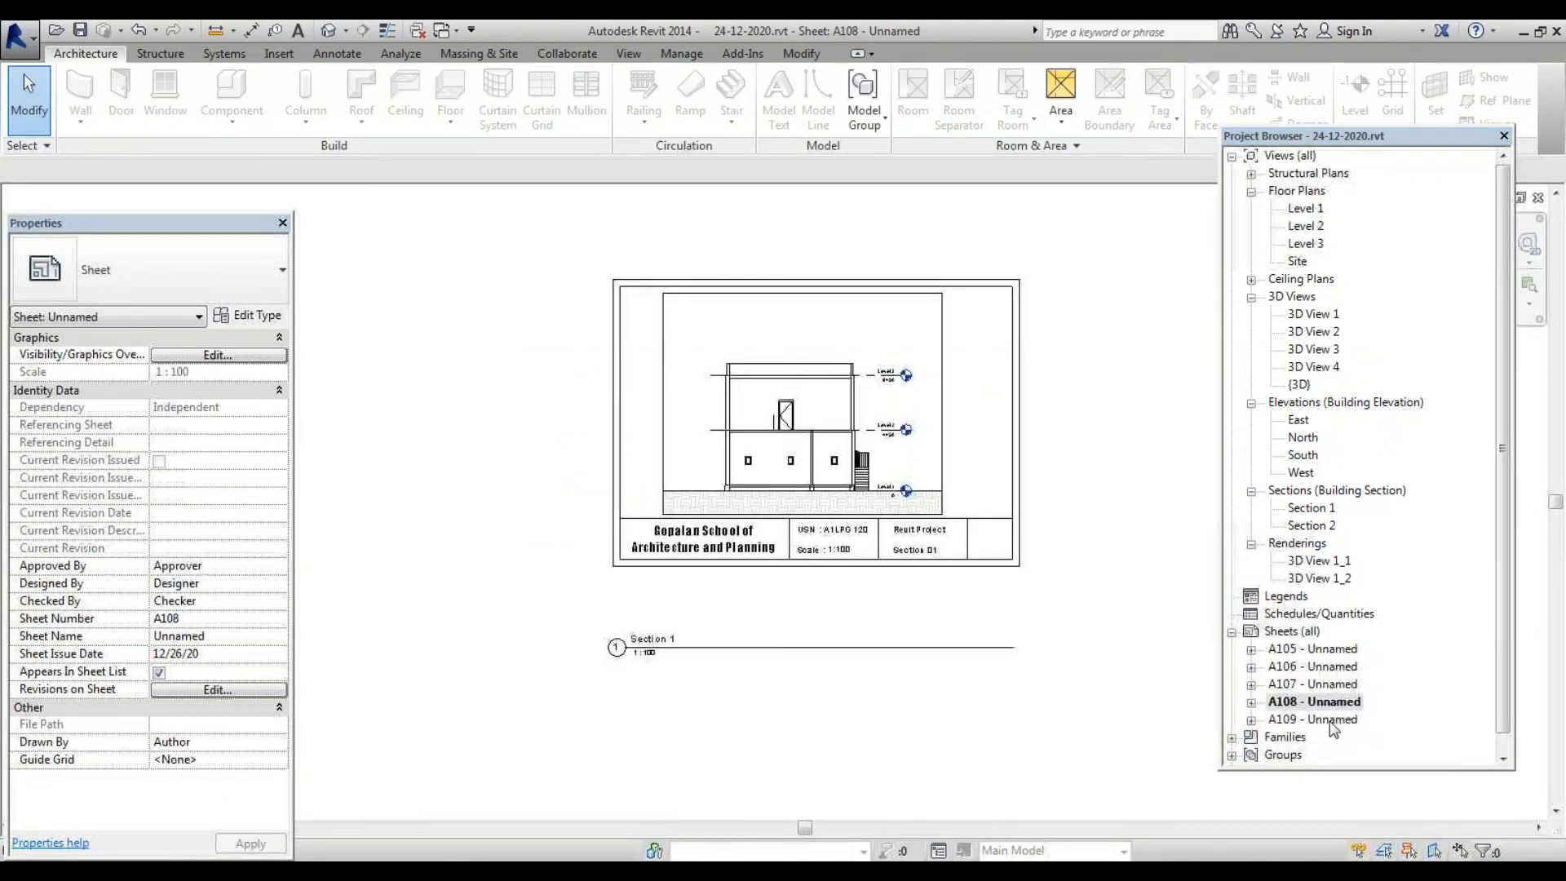
pyautogui.doubleClick(1334, 720)
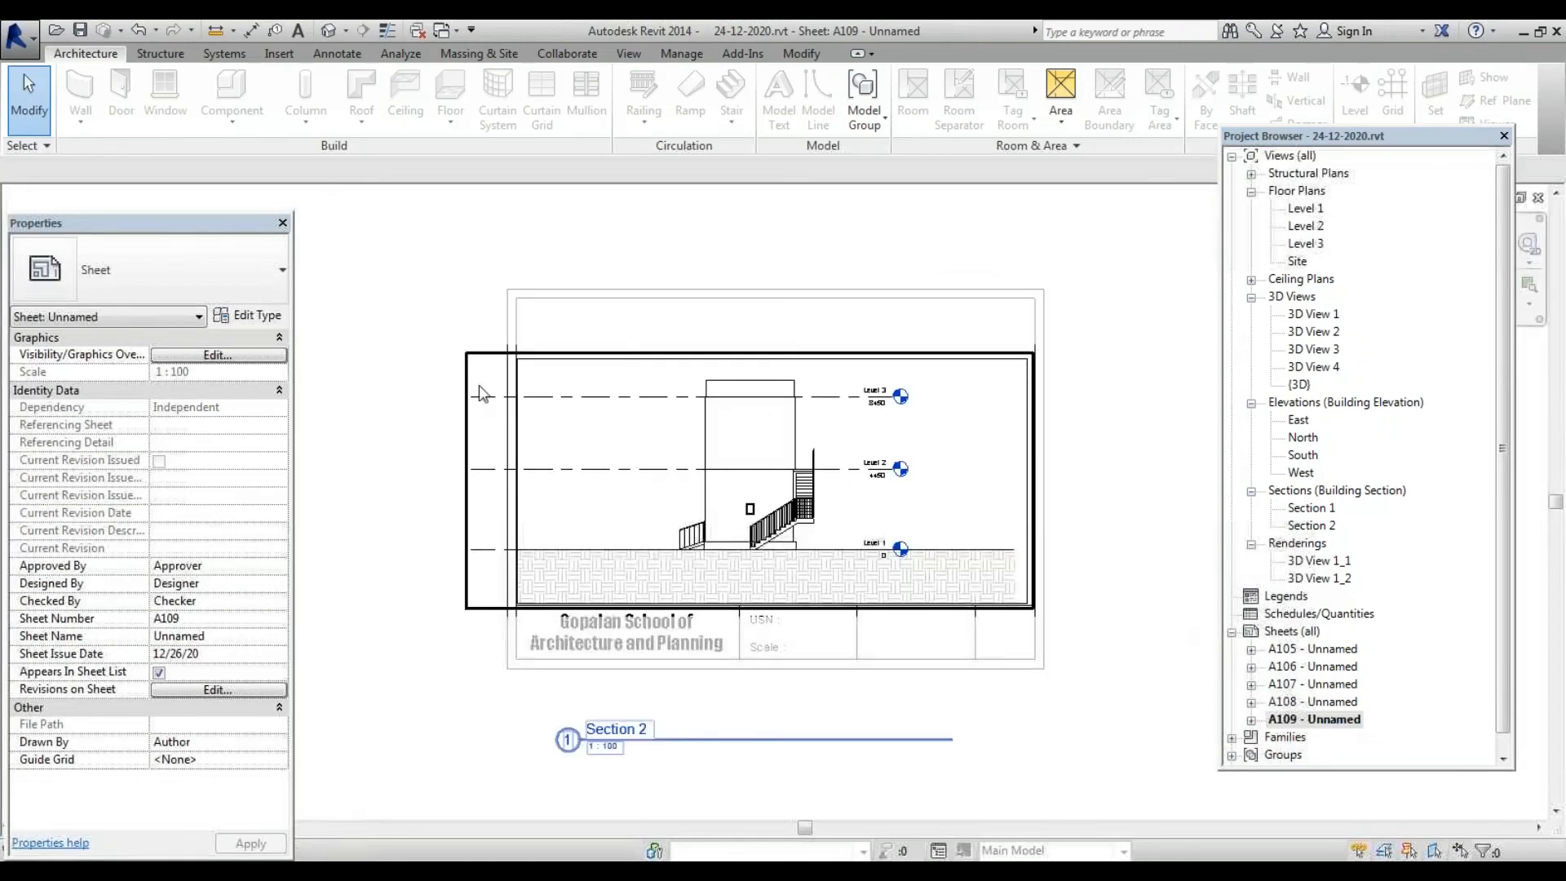
# Paste the USN, Scale 1:100, Revit Project and First Floor notes onto A109's title block
pyautogui.click(514, 662)
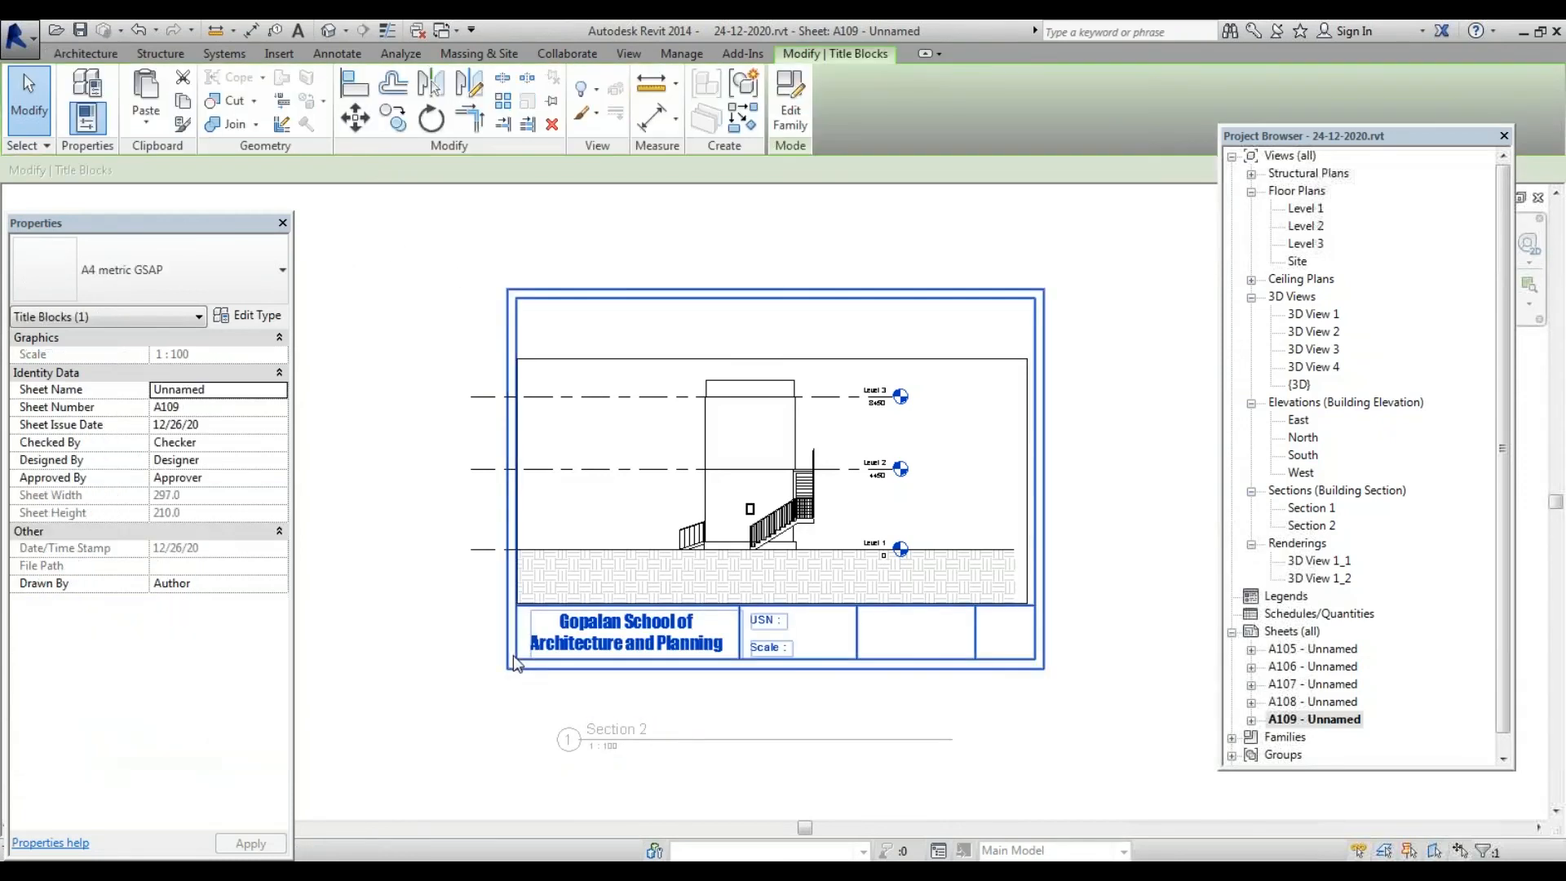
pyautogui.click(147, 129)
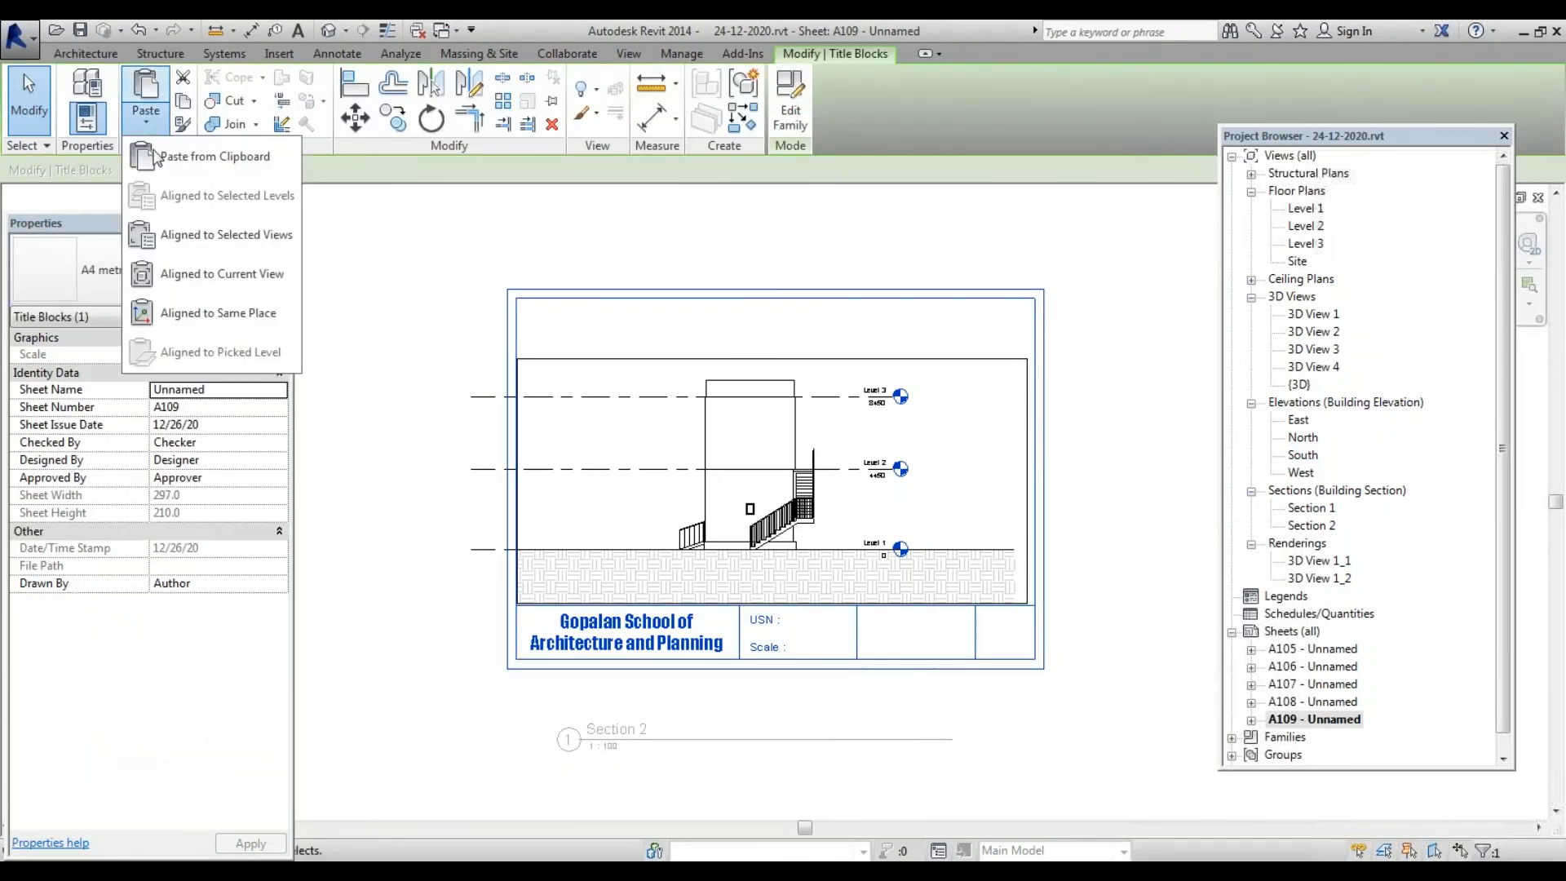
pyautogui.click(203, 232)
pyautogui.click(759, 362)
pyautogui.click(817, 574)
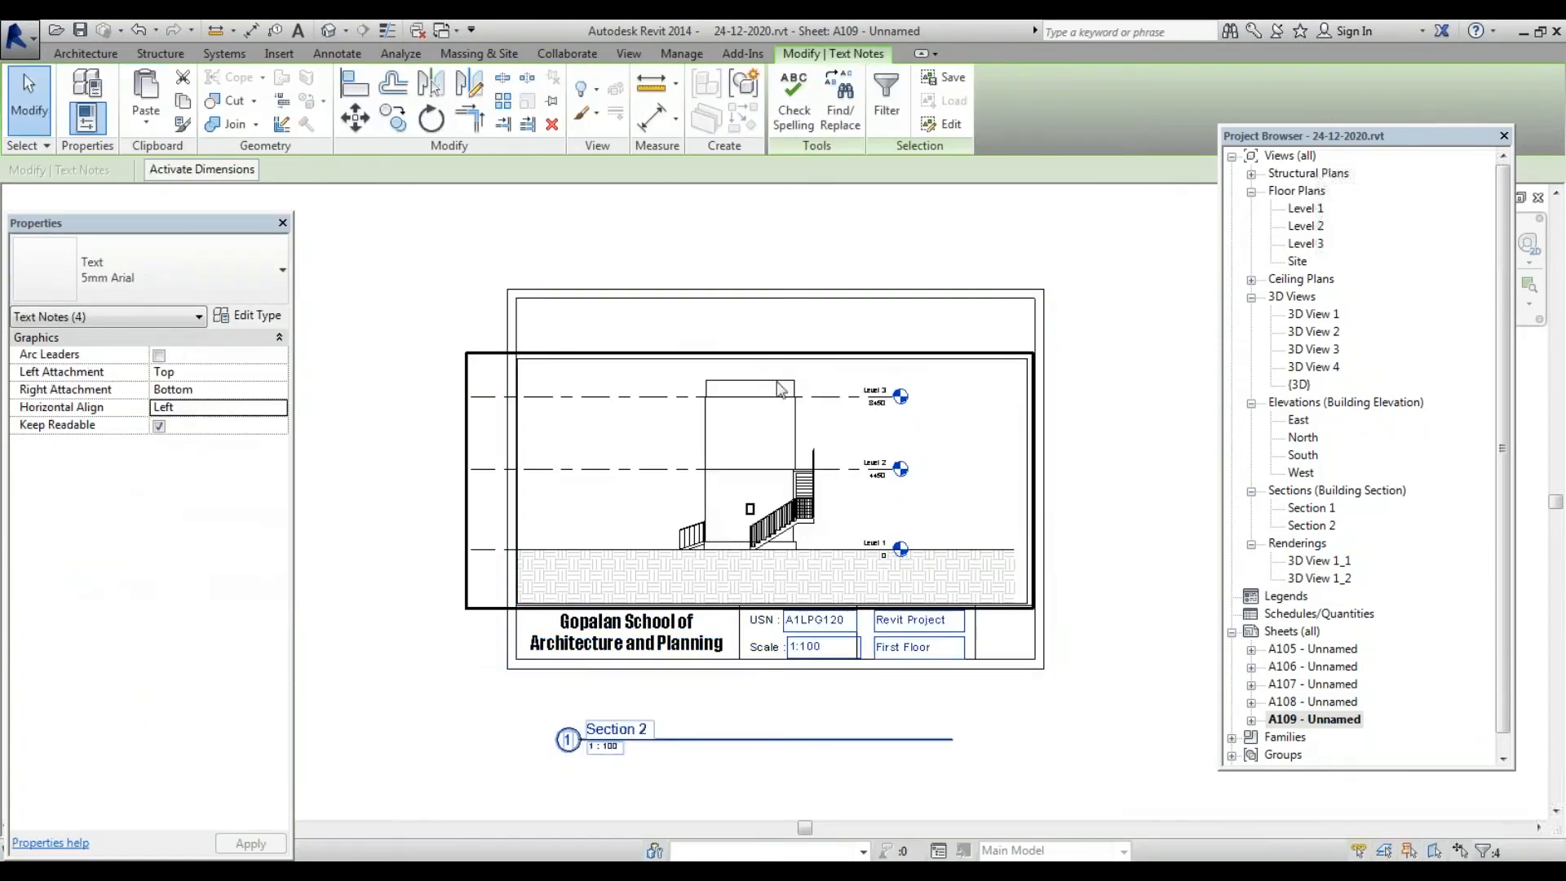
pyautogui.click(900, 489)
pyautogui.scroll(3, 1029, 665)
pyautogui.scroll(2, 734, 632)
# Change the floor note to 'Section 02' and compare A109 with sheet A108
pyautogui.click(864, 649)
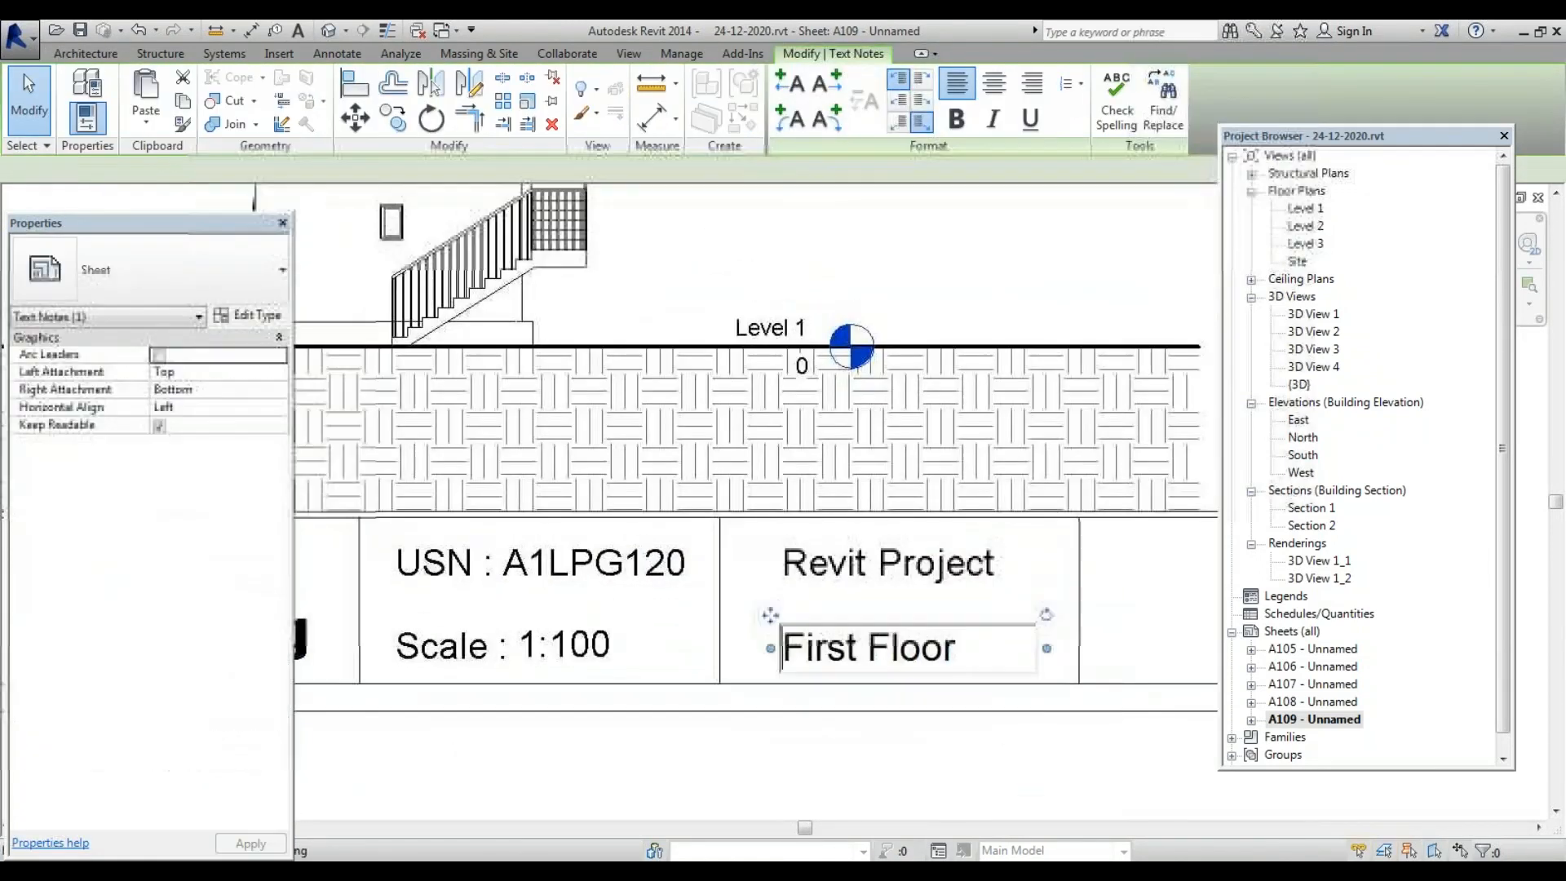
pyautogui.click(905, 649)
pyautogui.write('Se')
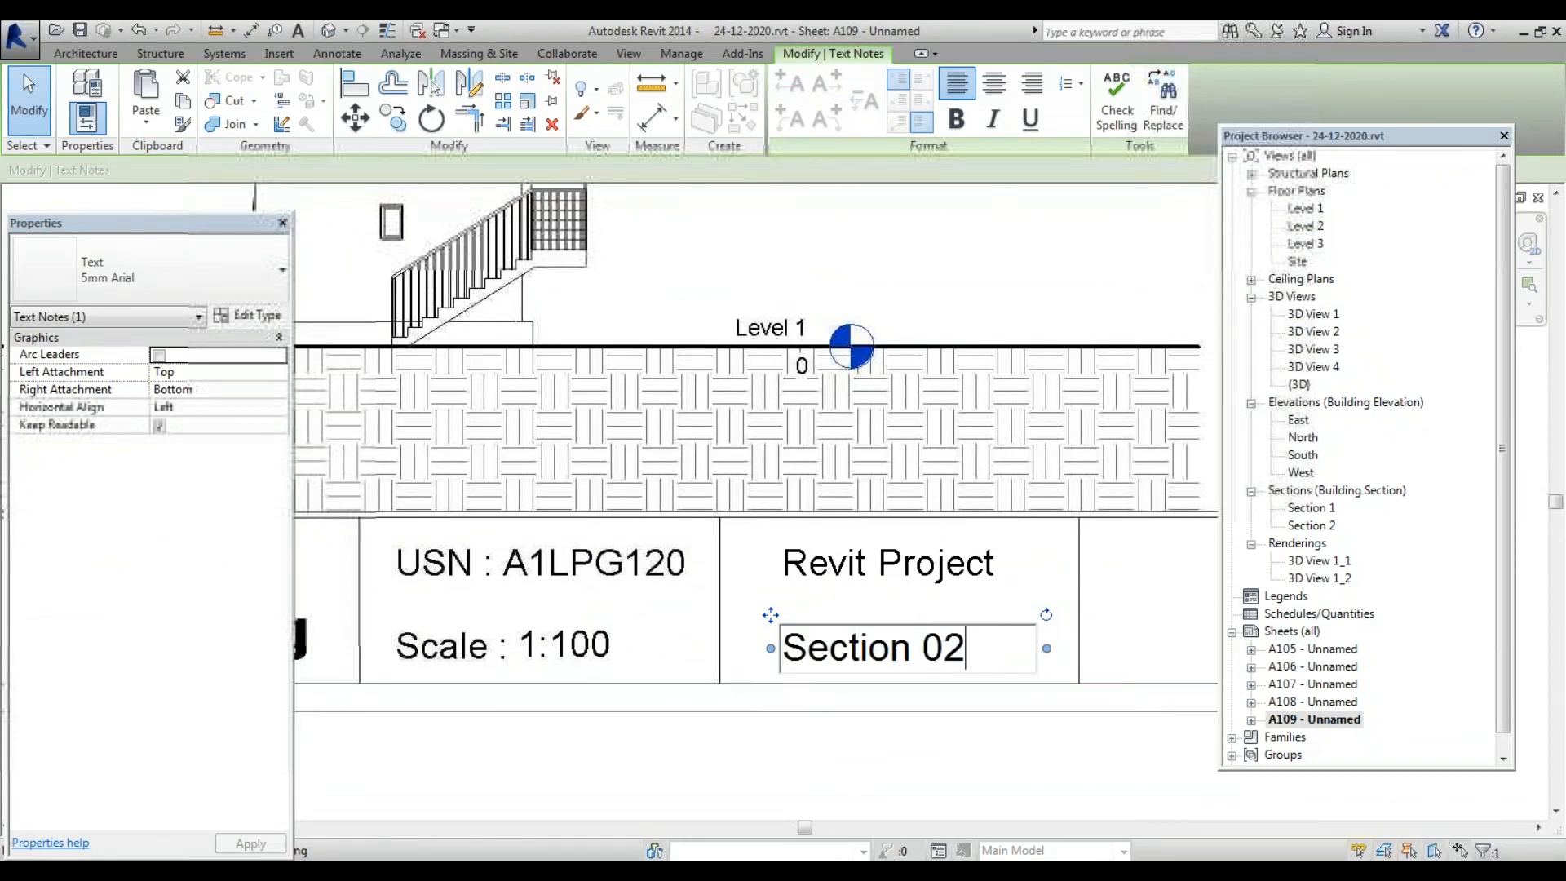
pyautogui.write('ction 02')
pyautogui.press('Return')
pyautogui.click(981, 780)
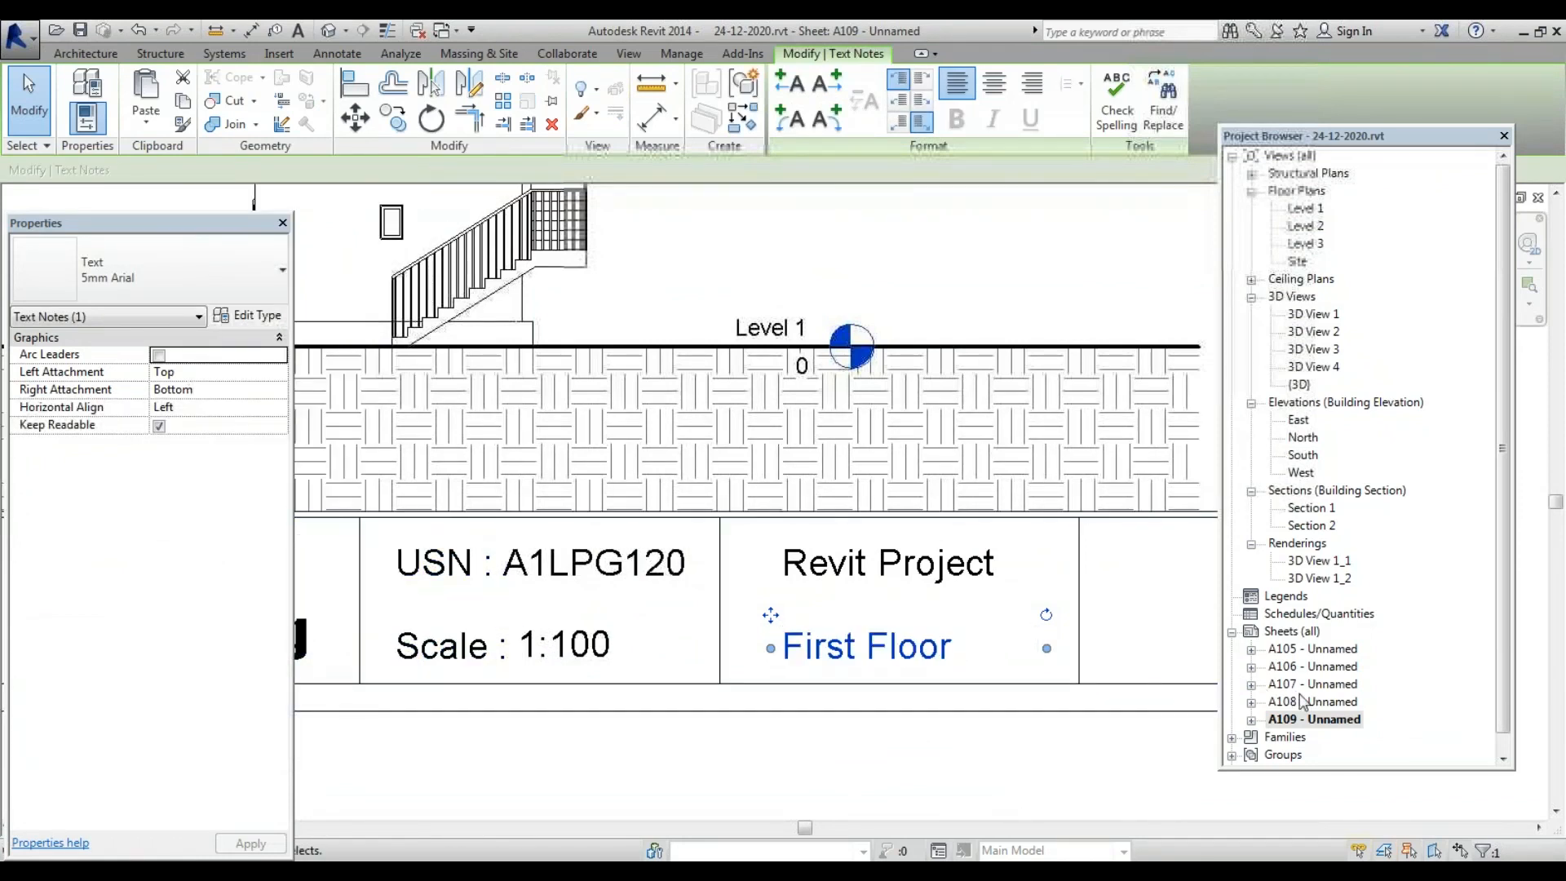
pyautogui.doubleClick(1302, 701)
pyautogui.scroll(3, 1060, 603)
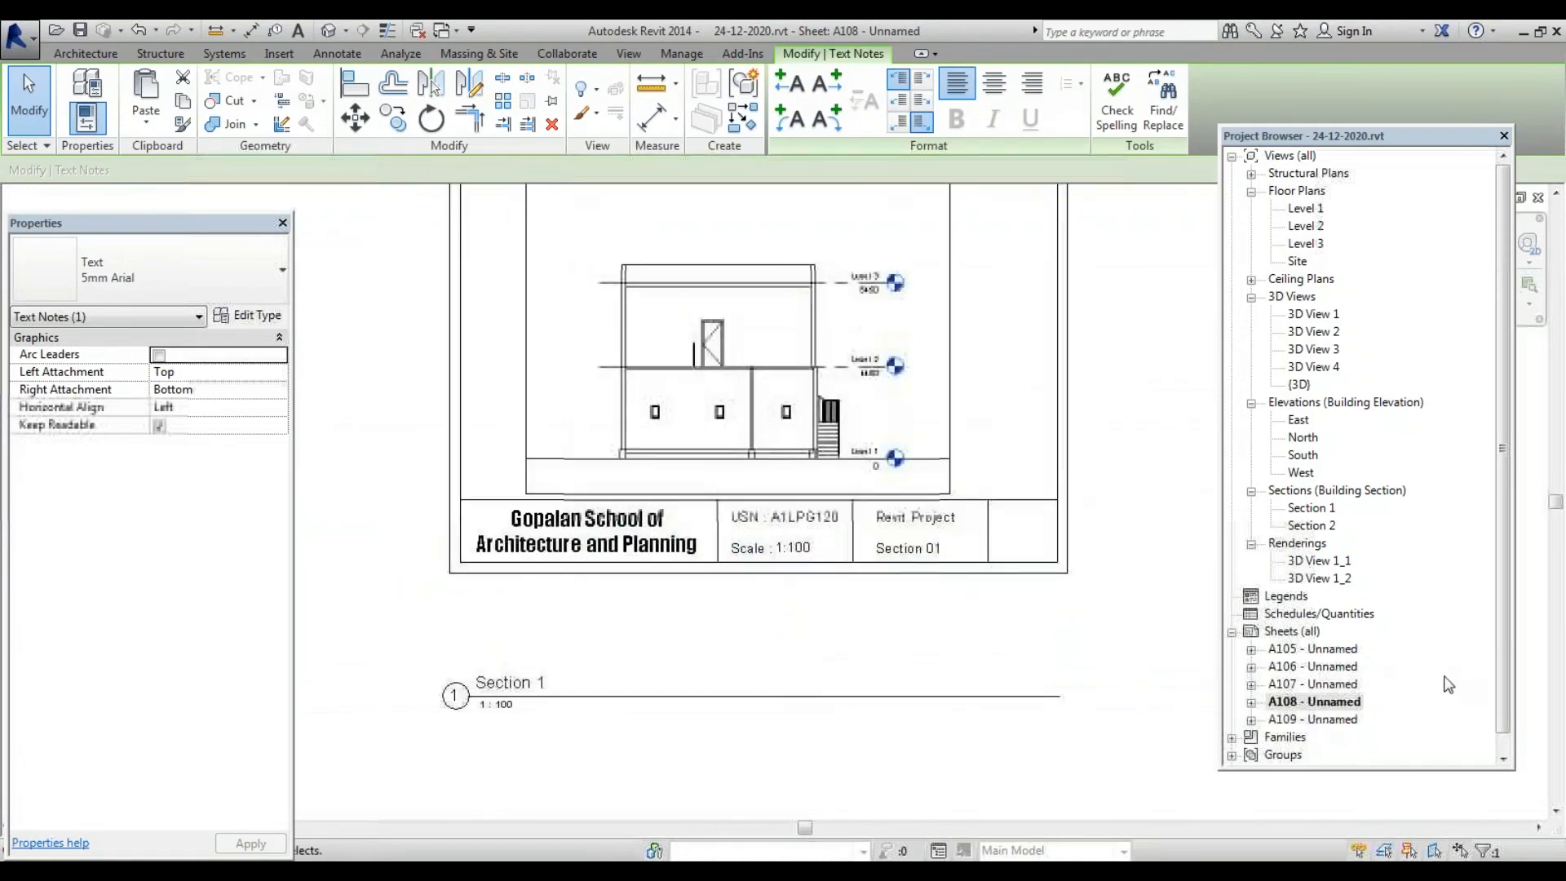
pyautogui.doubleClick(1315, 727)
pyautogui.scroll(-5, 815, 534)
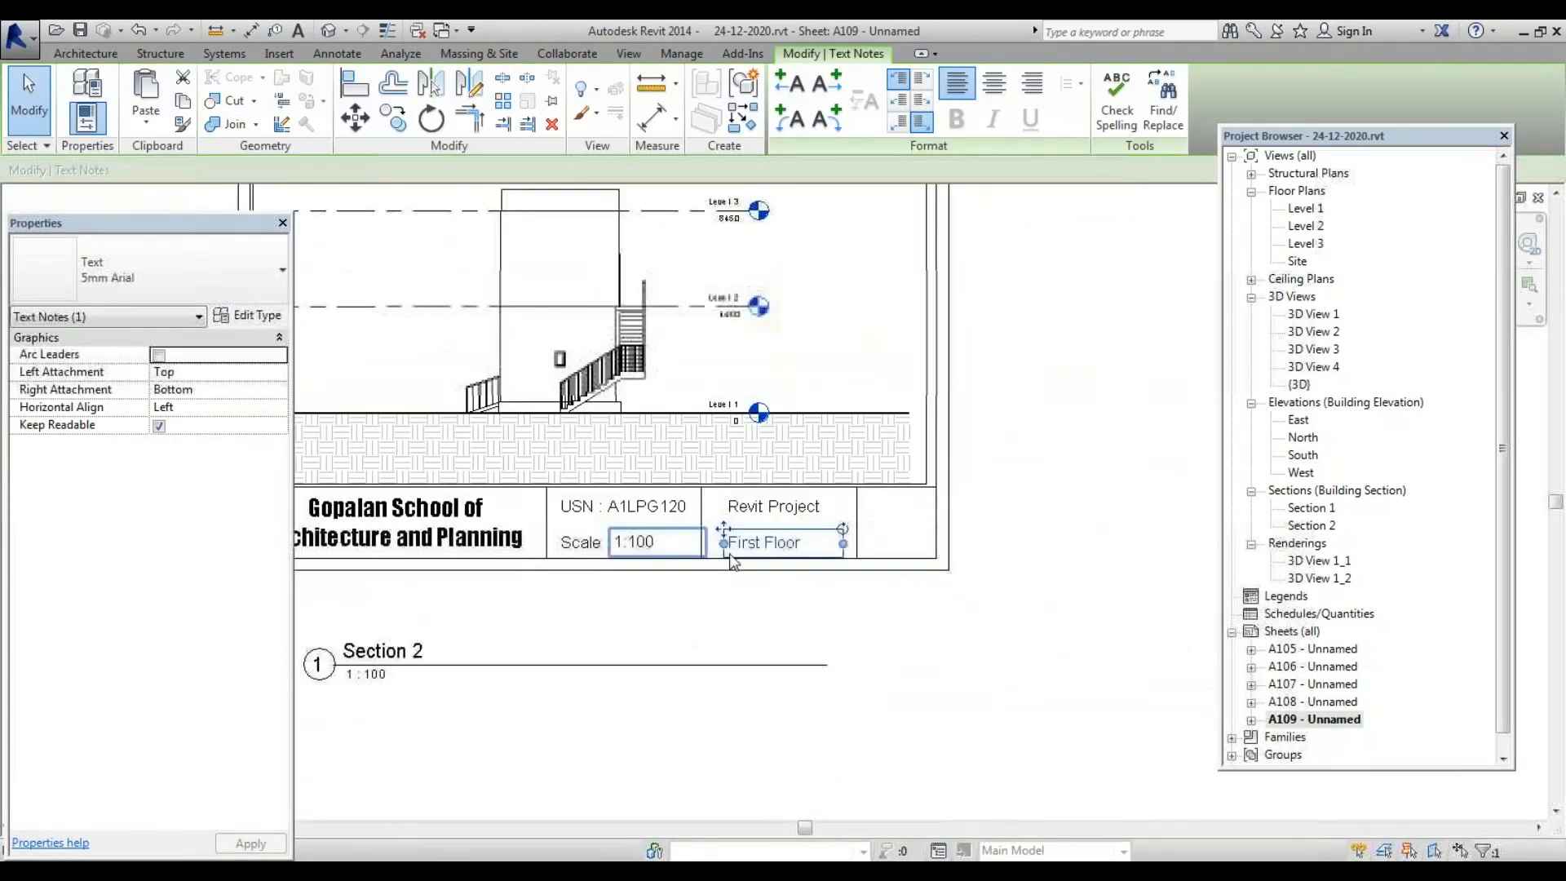
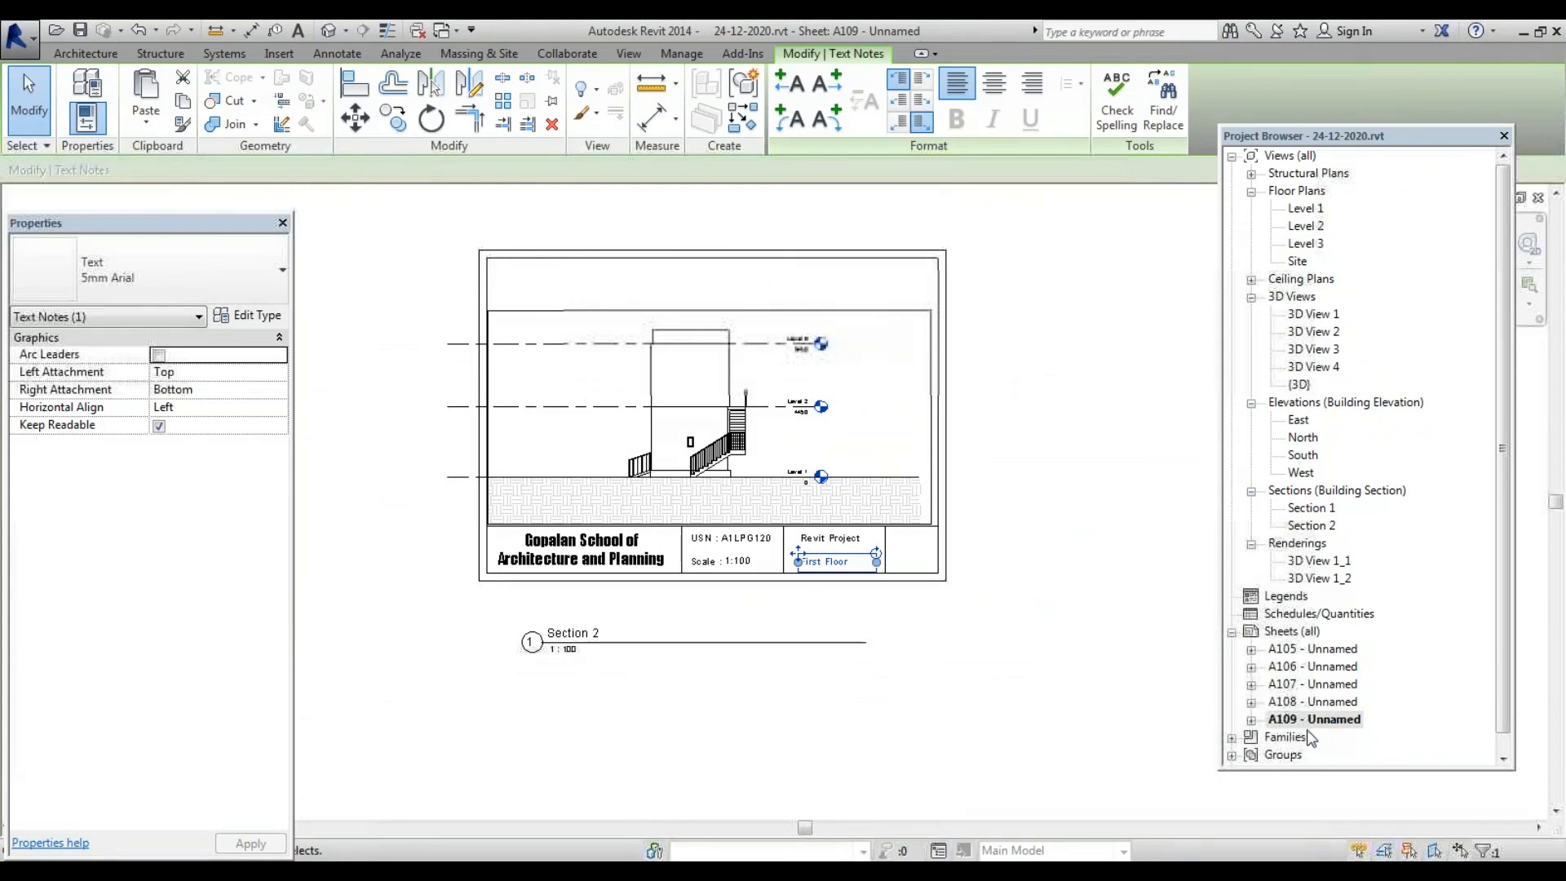
# Create a new sheet A110 using the A3 metric school title block
pyautogui.rightClick(1307, 633)
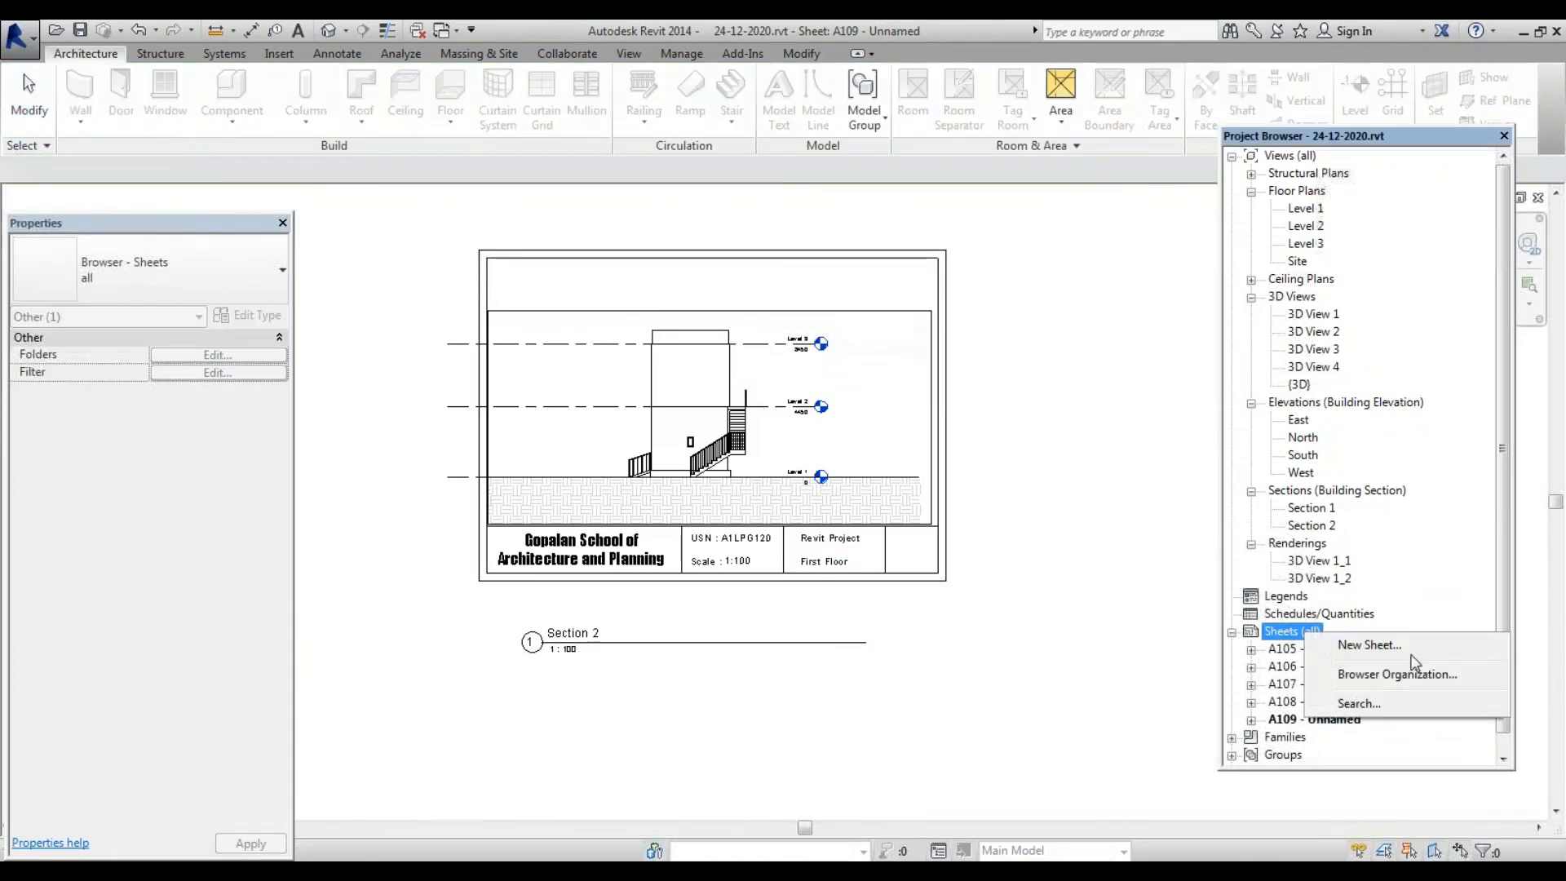
pyautogui.click(1386, 646)
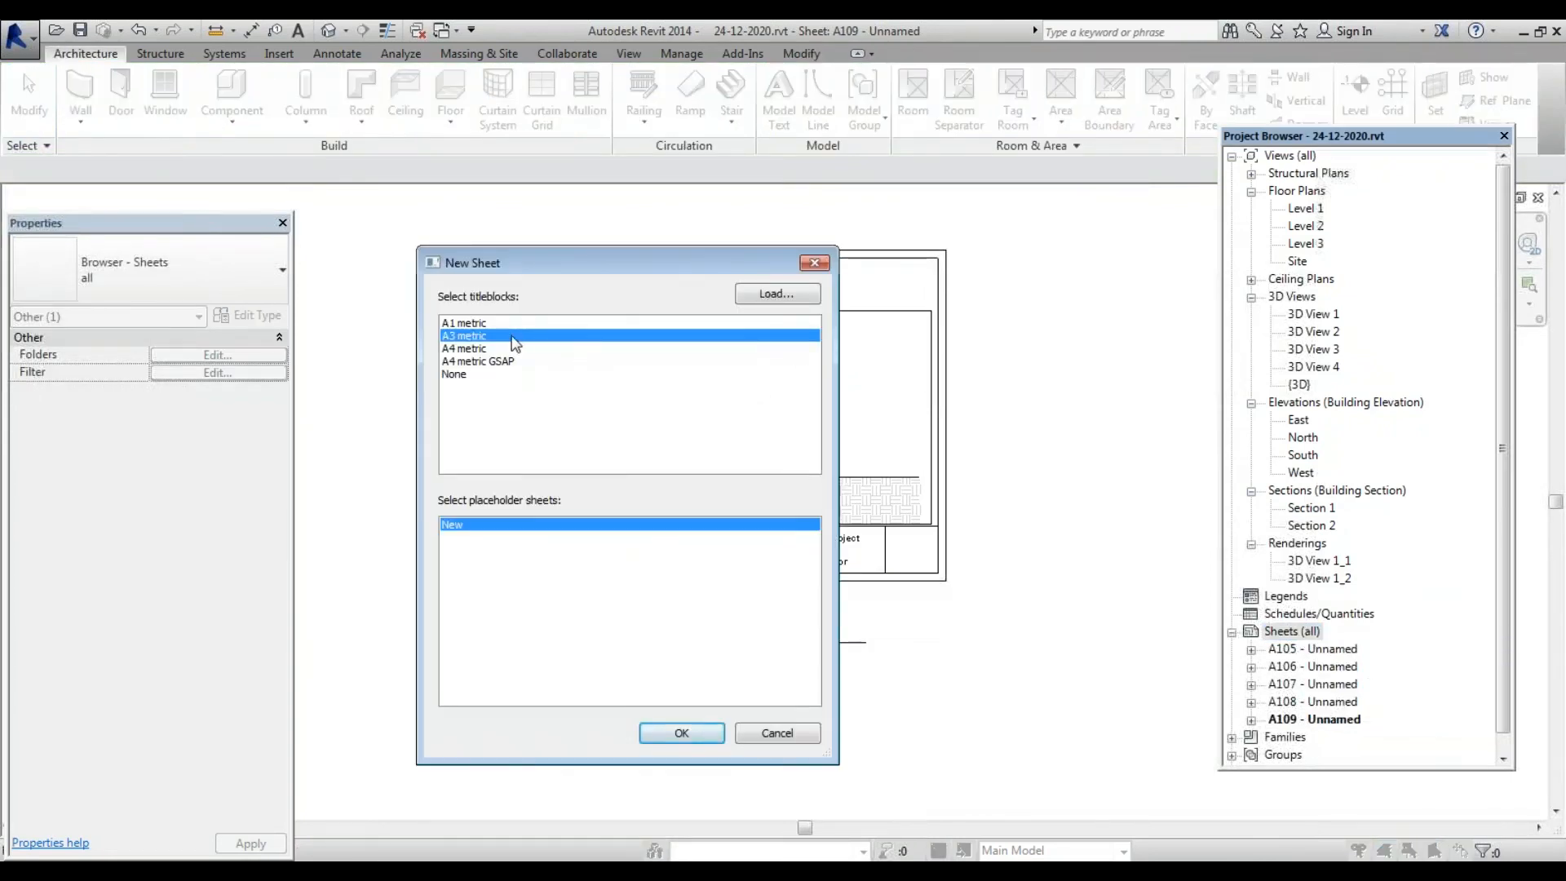
pyautogui.doubleClick(498, 359)
# Preview the 3D View 1_1 and 1_2 renderings, then return to sheet A110
pyautogui.scroll(-5, 587, 430)
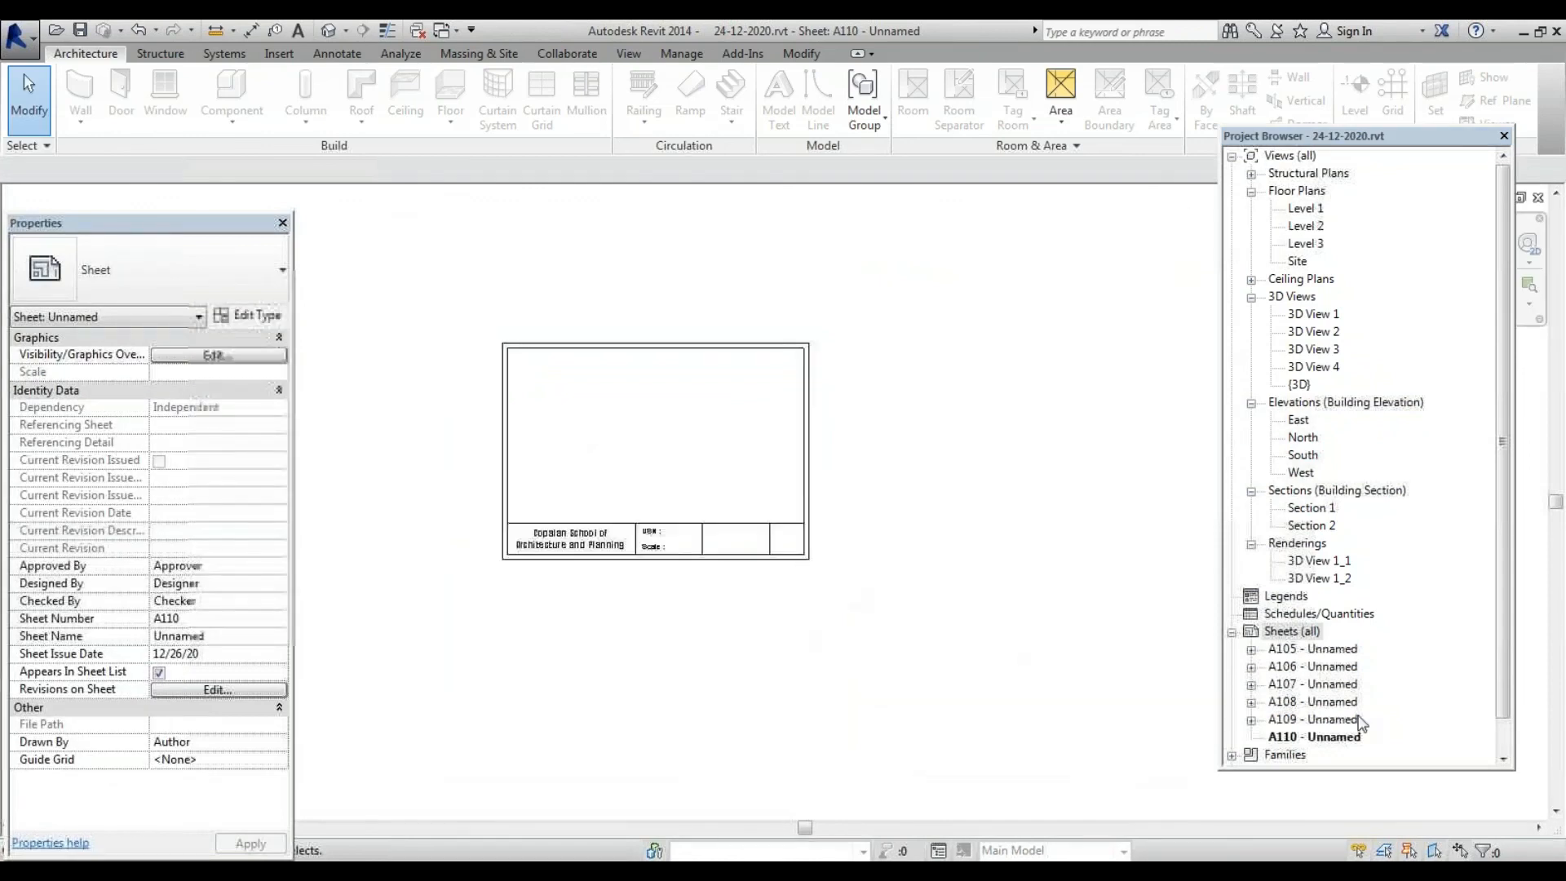
pyautogui.click(1325, 564)
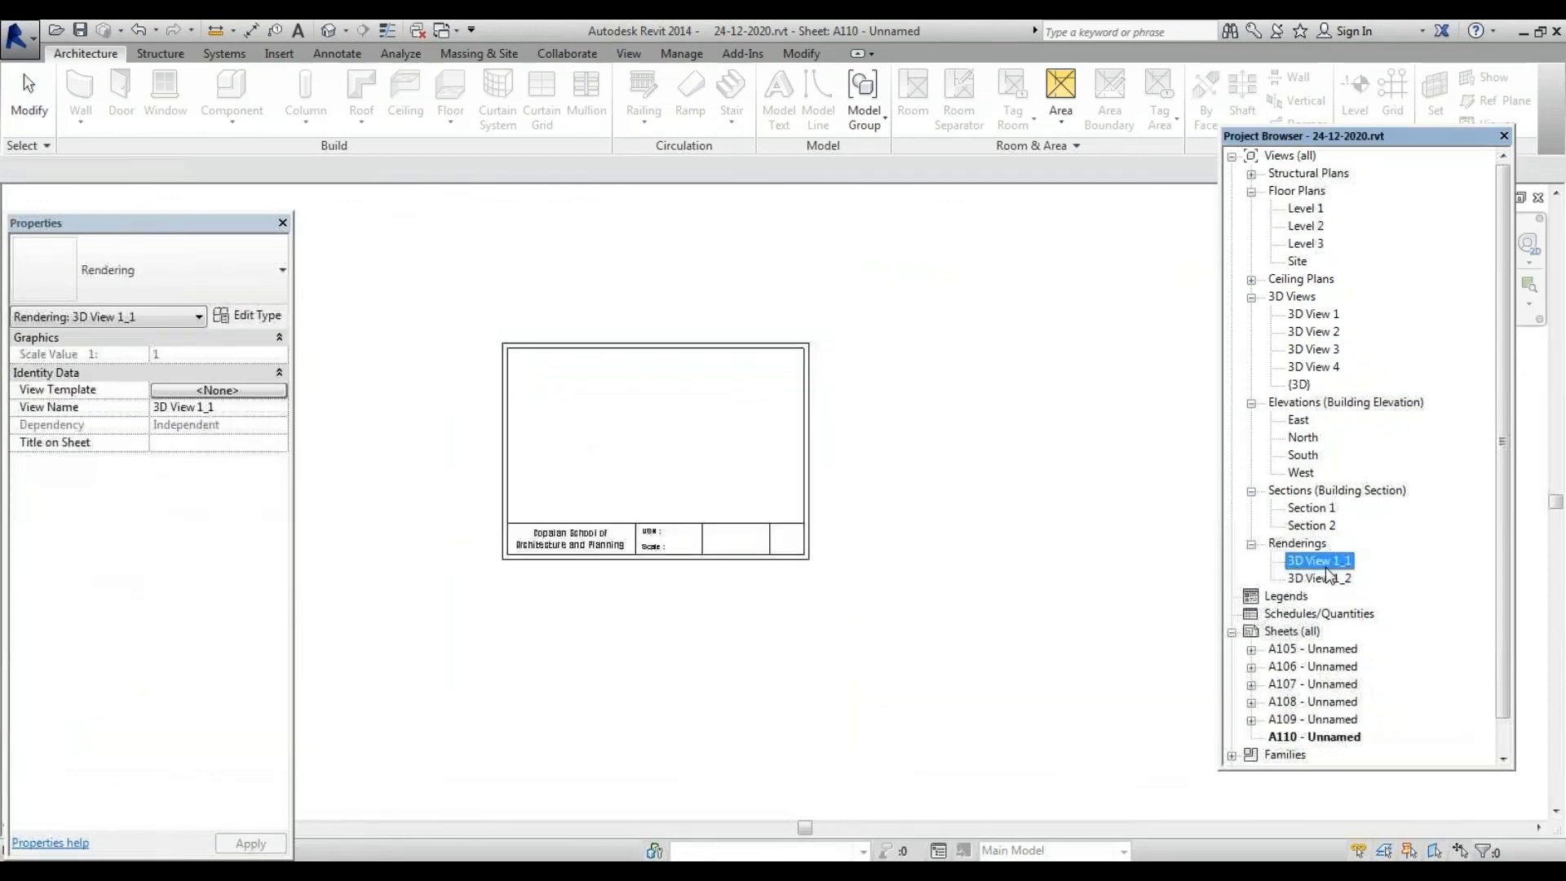
pyautogui.doubleClick(1325, 566)
pyautogui.doubleClick(1330, 577)
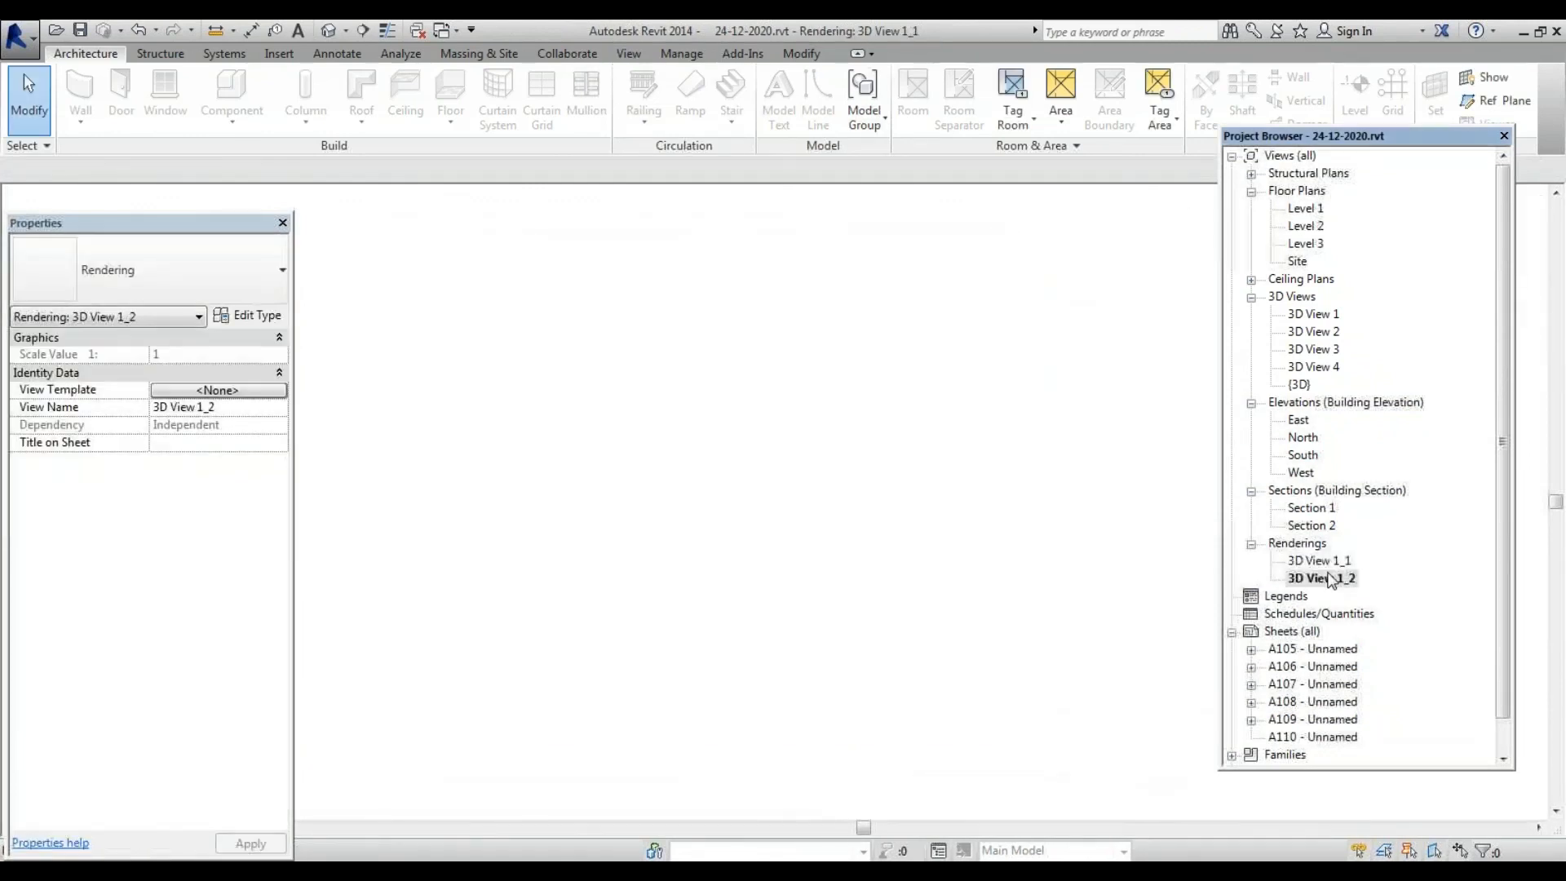
pyautogui.doubleClick(1331, 562)
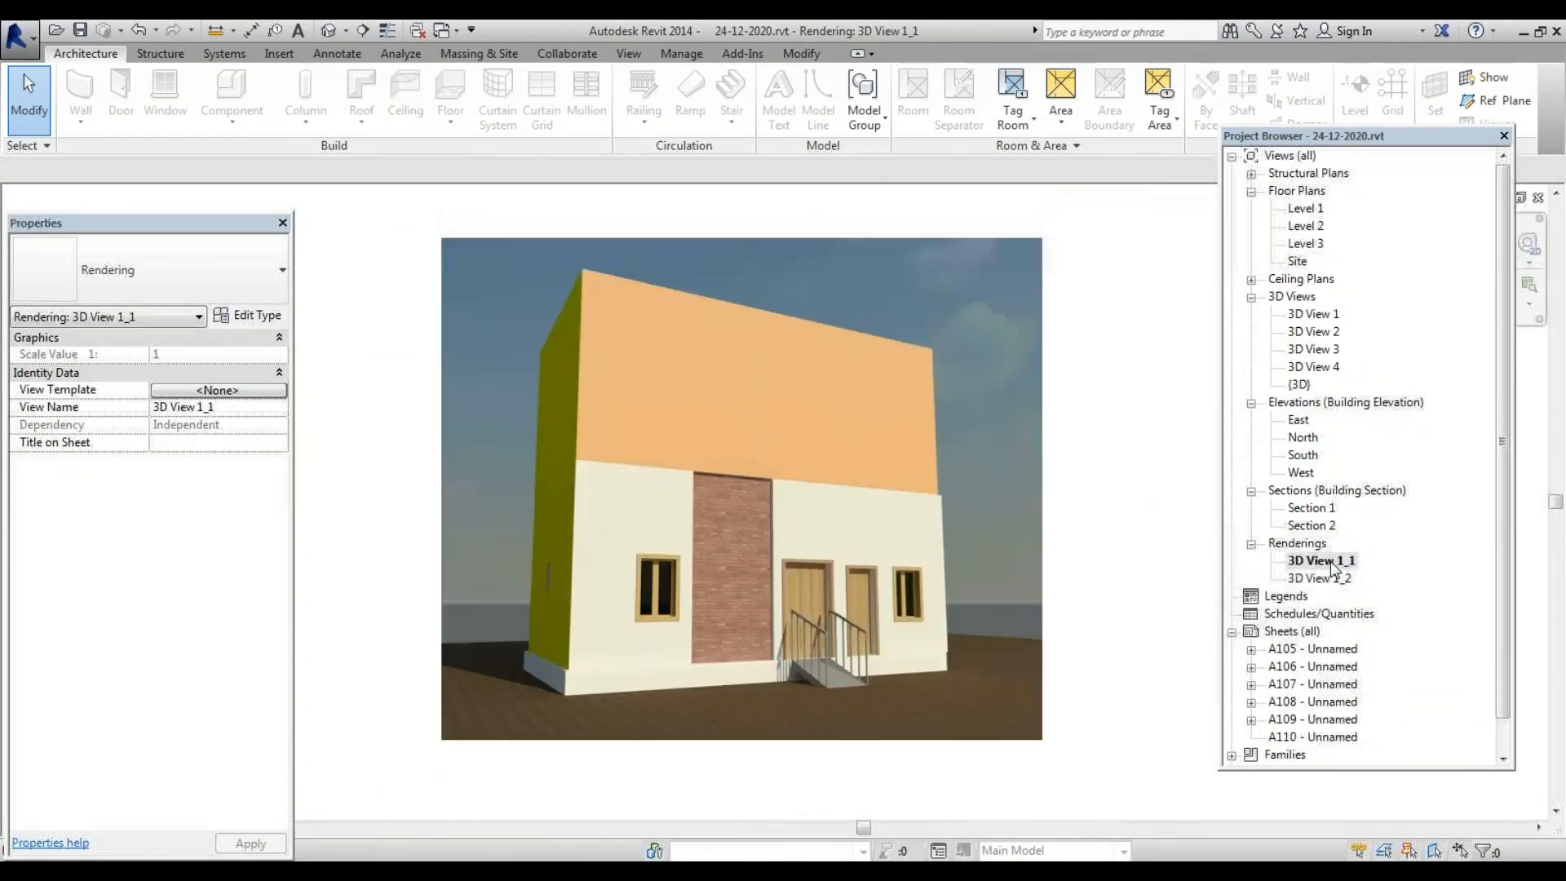
pyautogui.doubleClick(1344, 739)
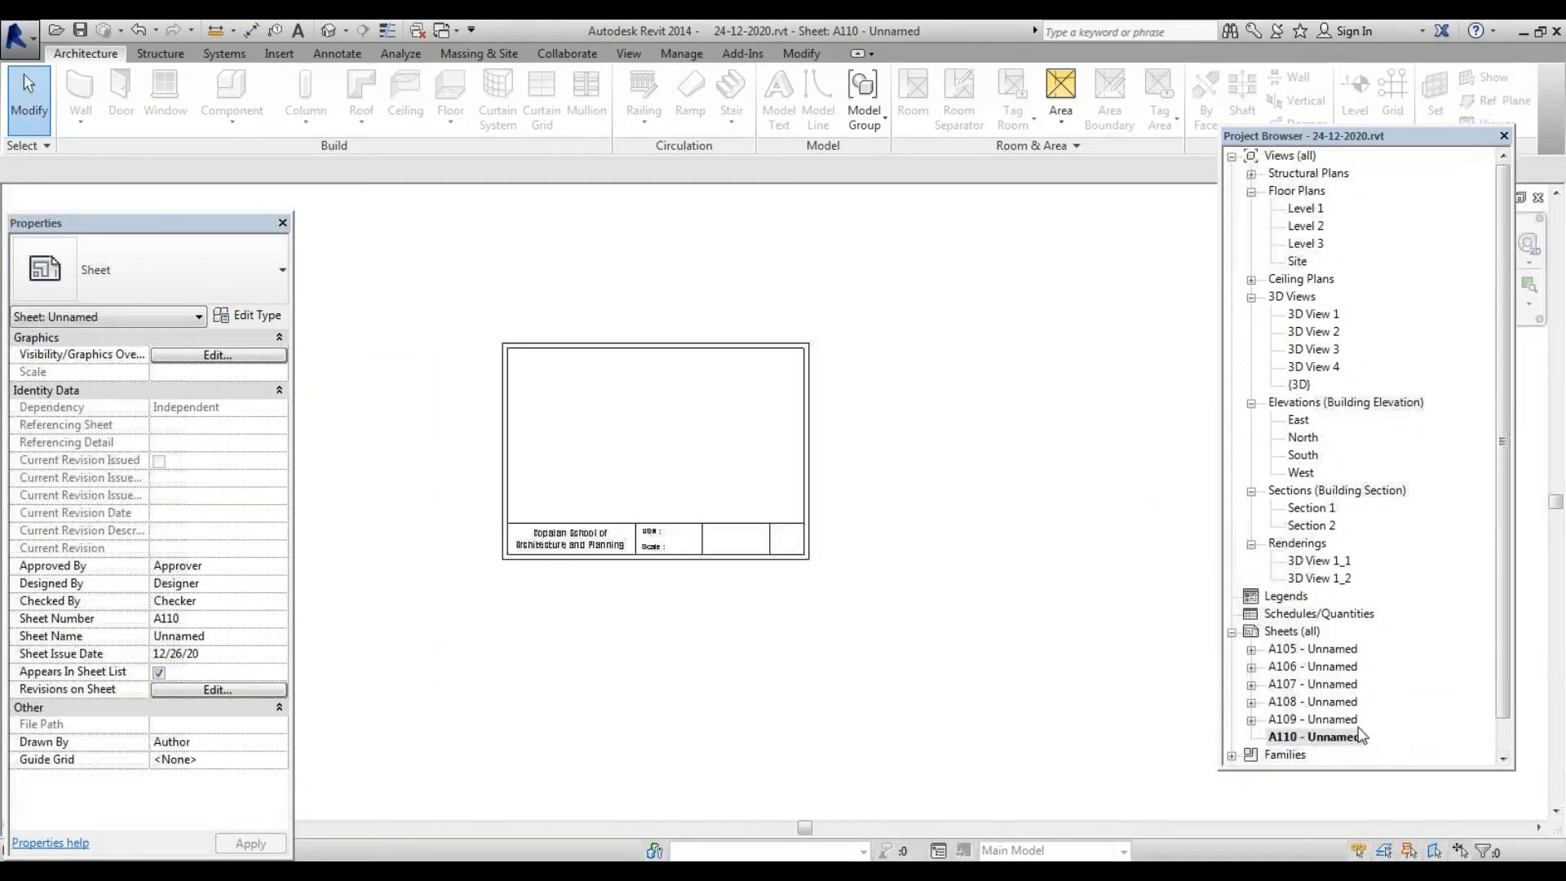
# Place the 3D View 1_1 rendering onto sheet A110
pyautogui.moveTo(1332, 566); pyautogui.dragTo(683, 441)
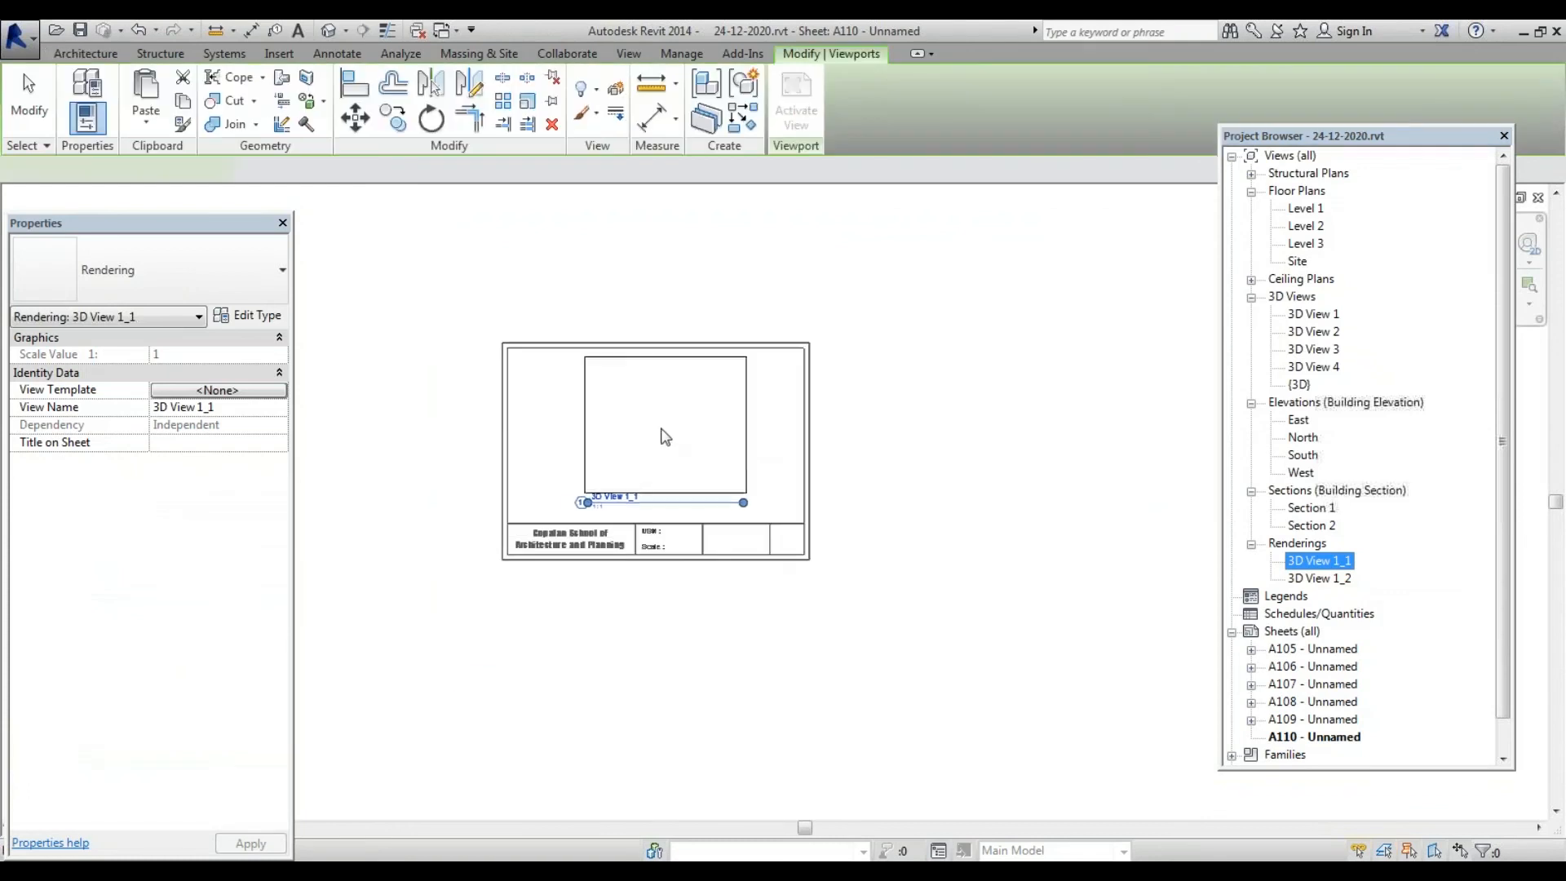
pyautogui.click(649, 437)
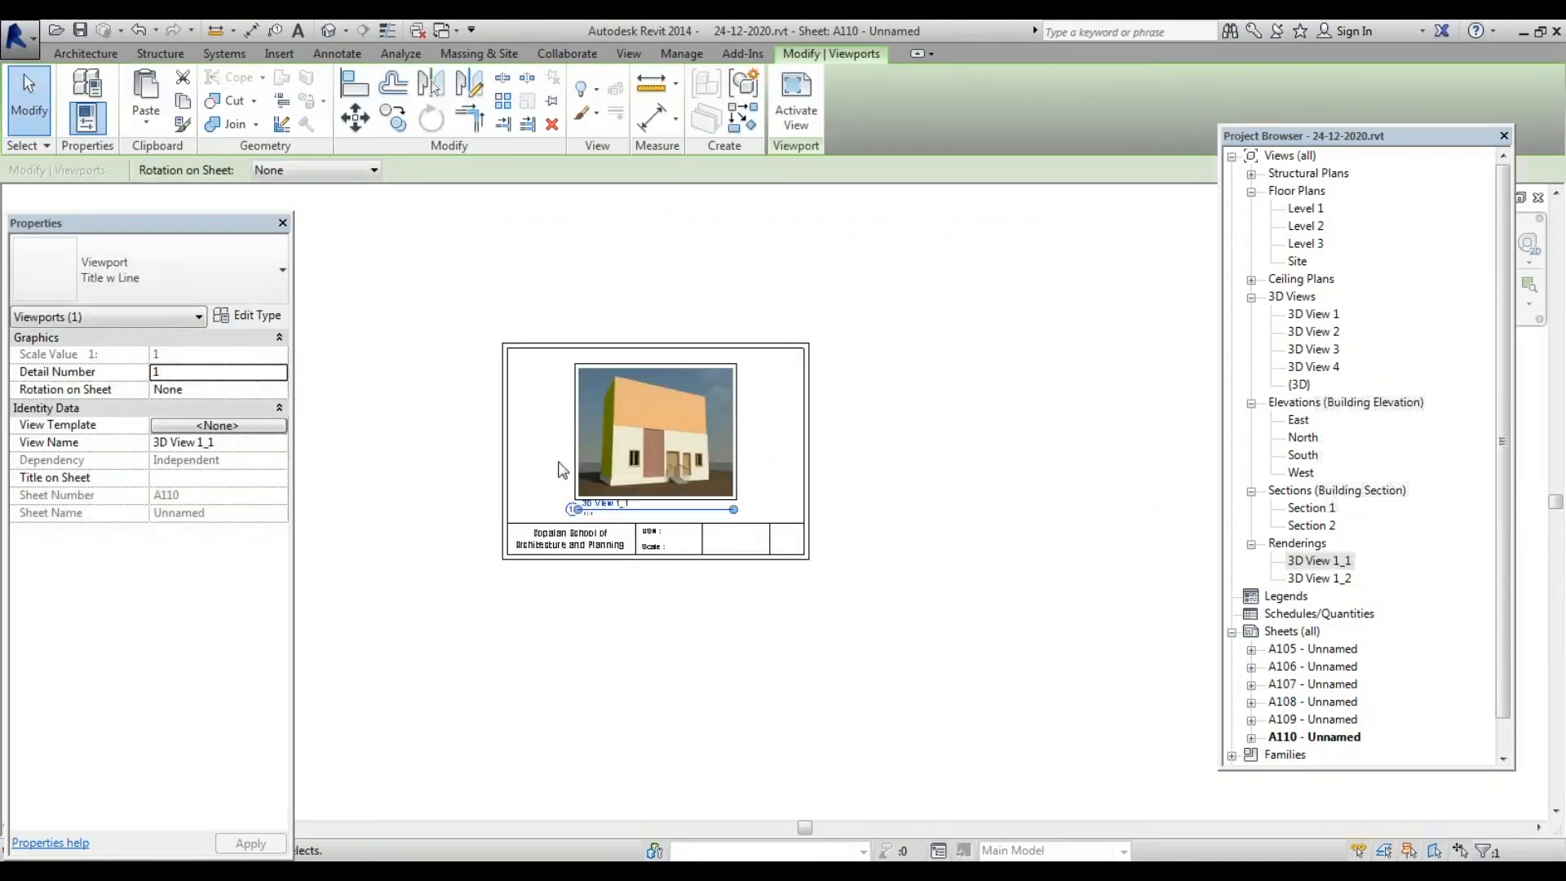
pyautogui.scroll(2, 571, 509)
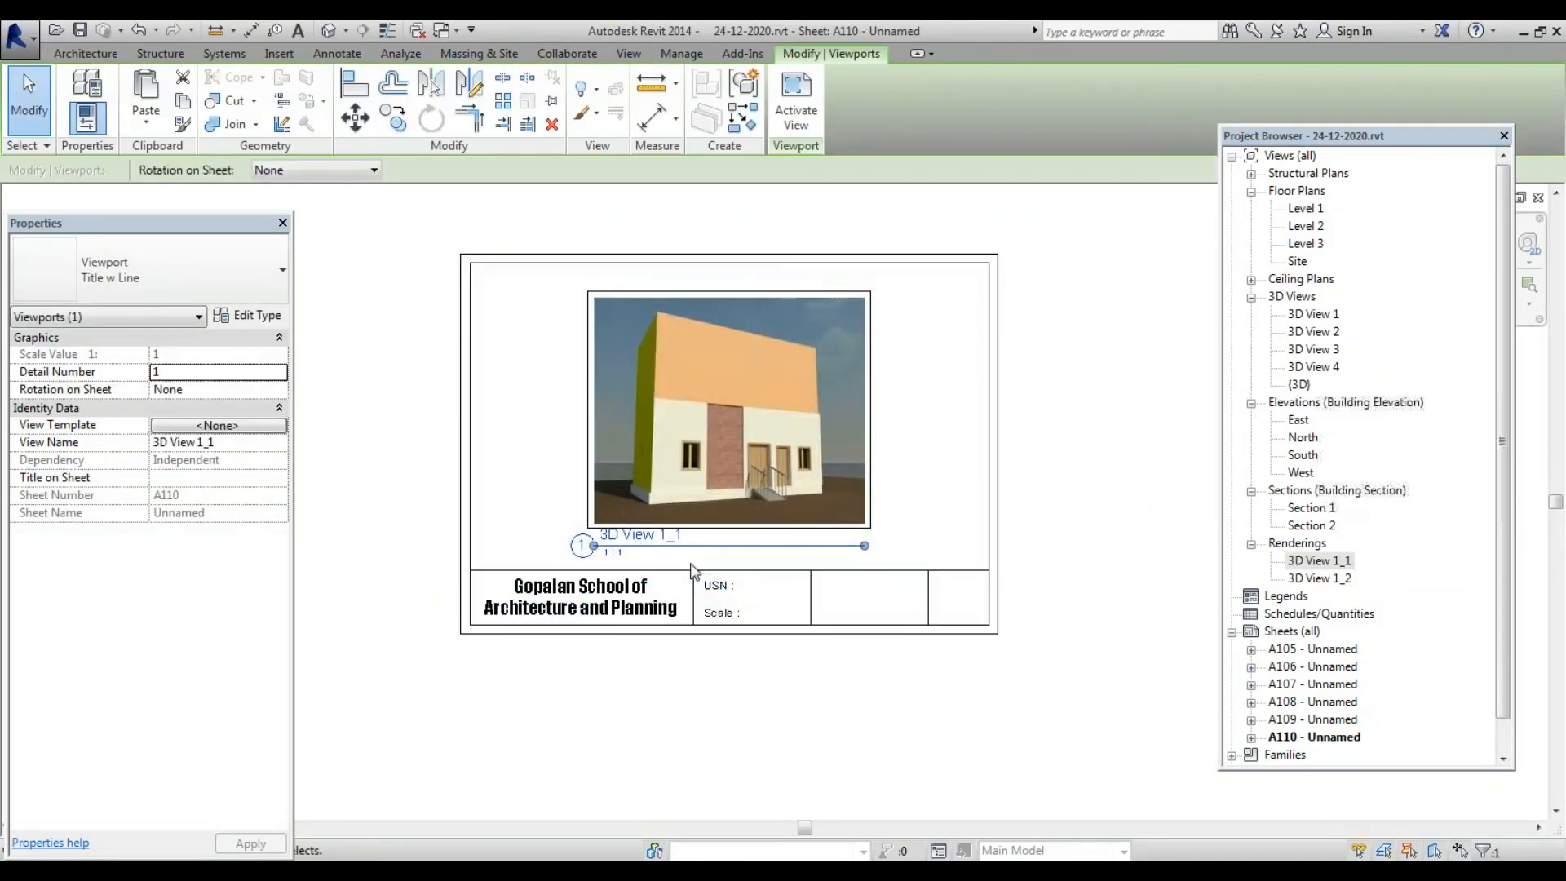
# Move the rendering's viewport title down below the sheet border
pyautogui.moveTo(709, 544)
pyautogui.mouseDown()
pyautogui.moveTo(717, 709)
pyautogui.moveTo(712, 546)
pyautogui.mouseUp()
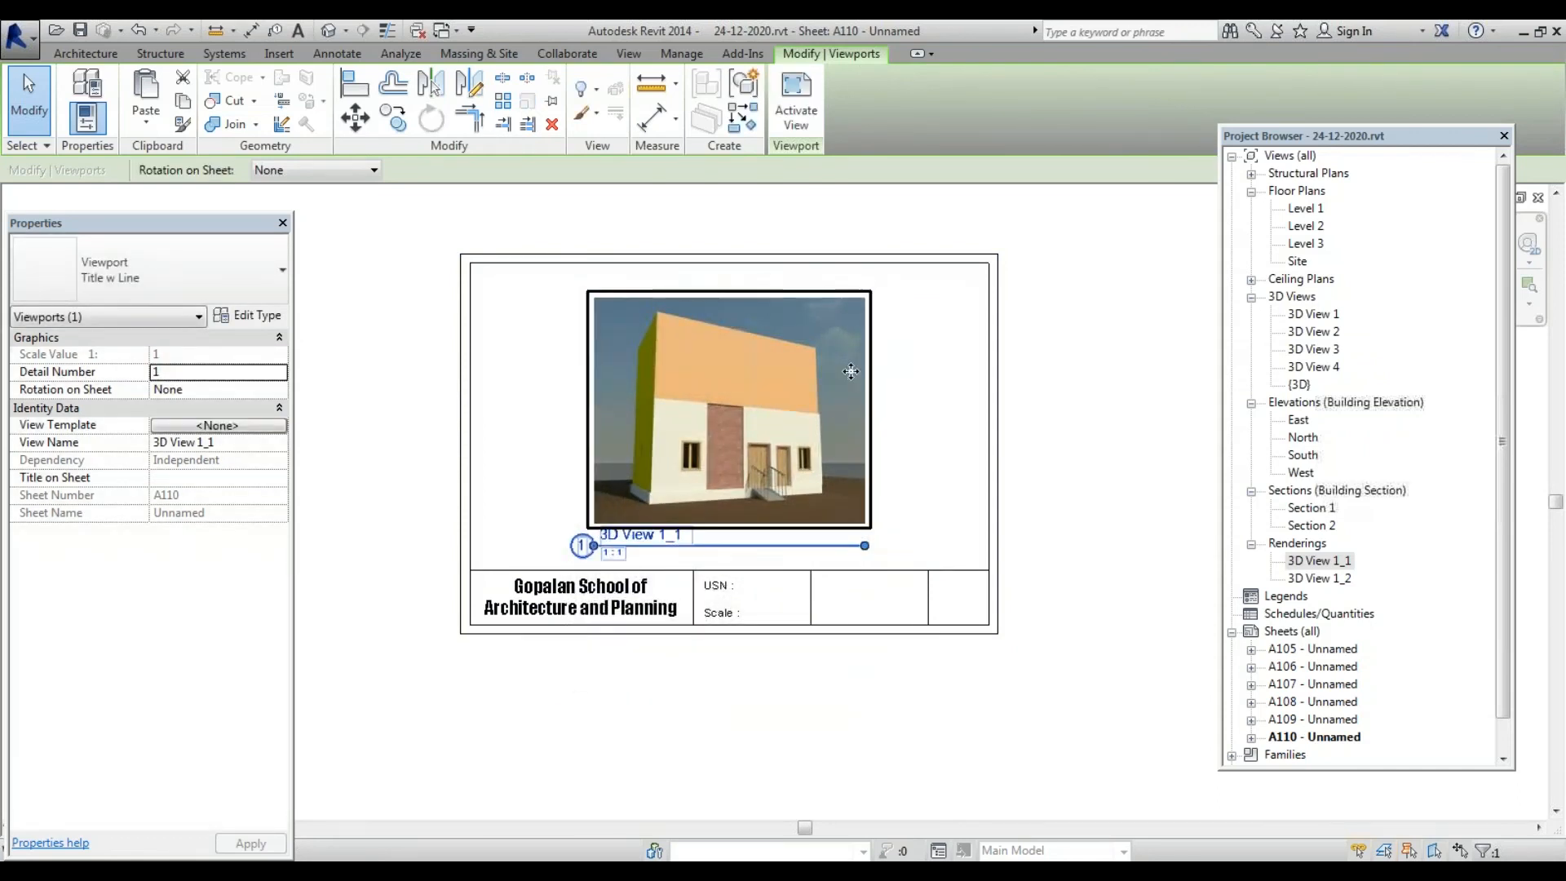
pyautogui.click(935, 369)
pyautogui.click(865, 367)
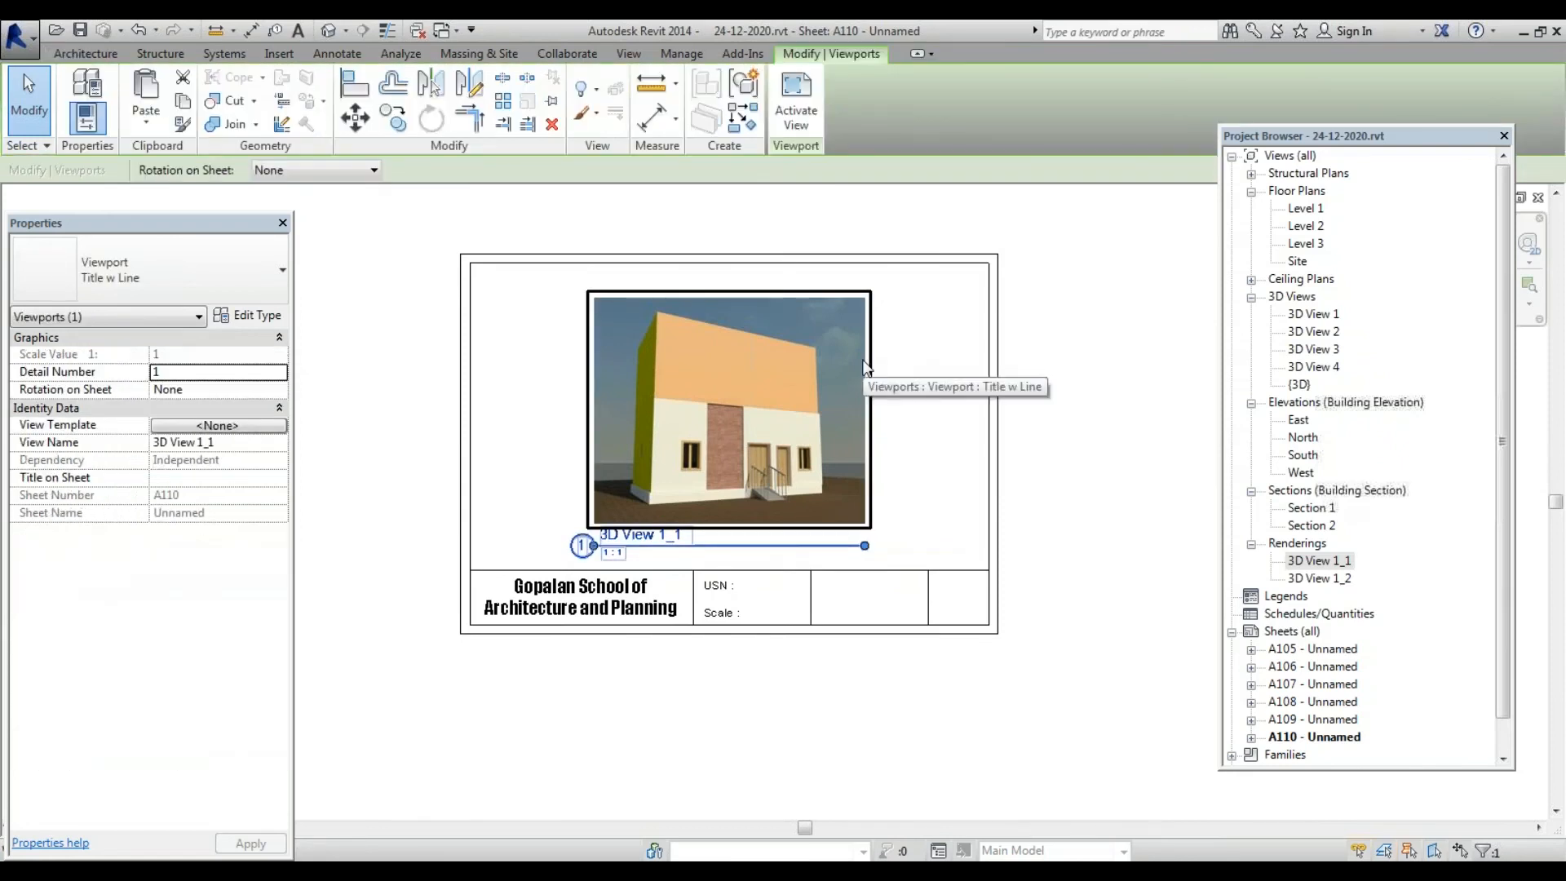
pyautogui.click(1219, 440)
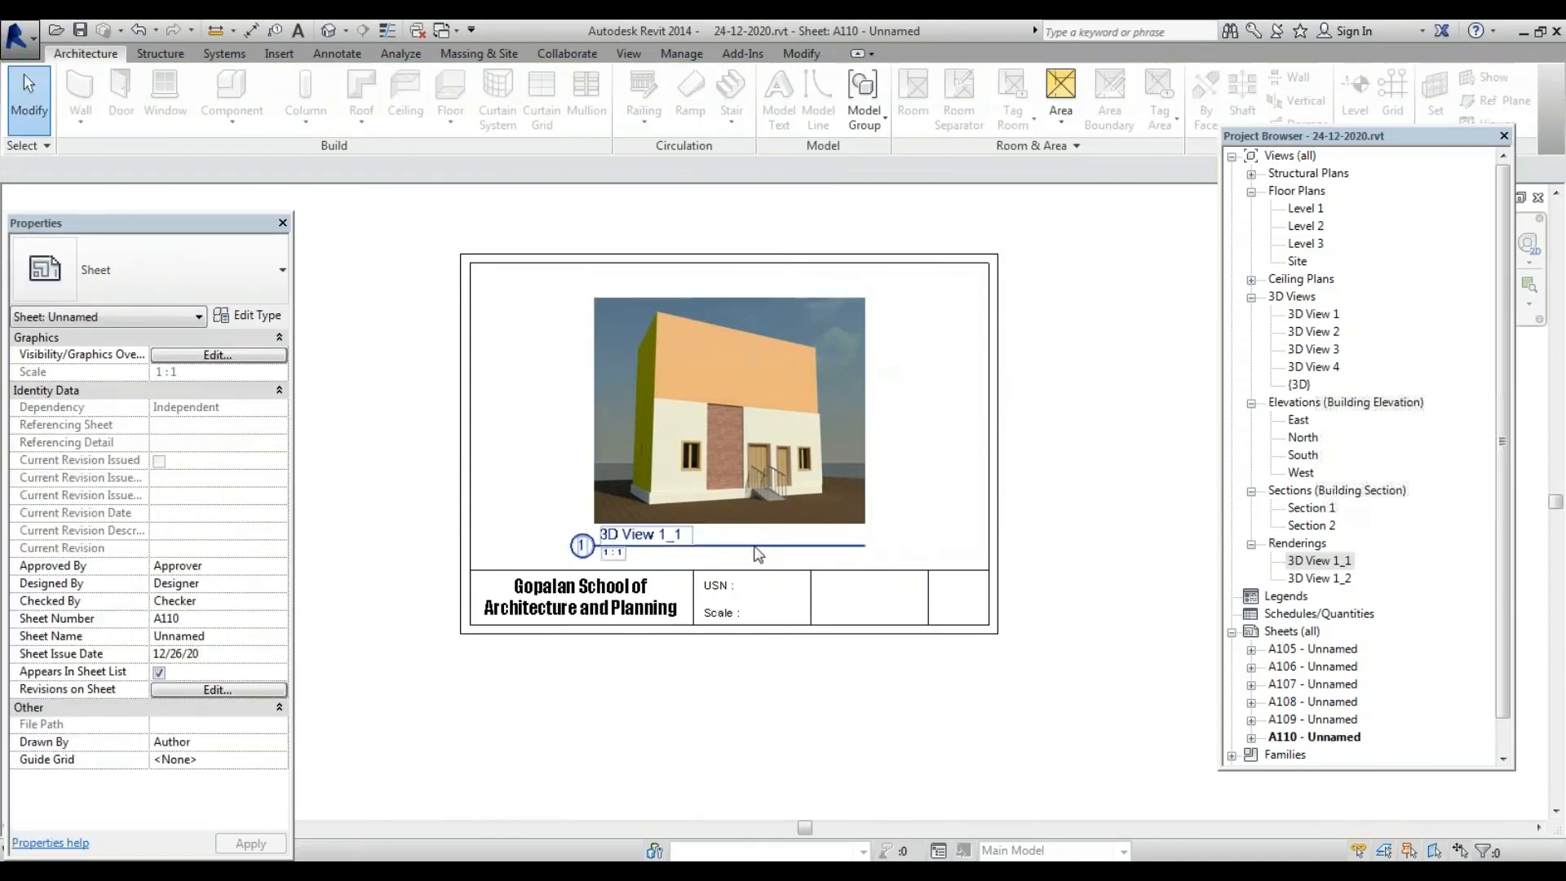
pyautogui.moveTo(759, 554); pyautogui.dragTo(743, 717)
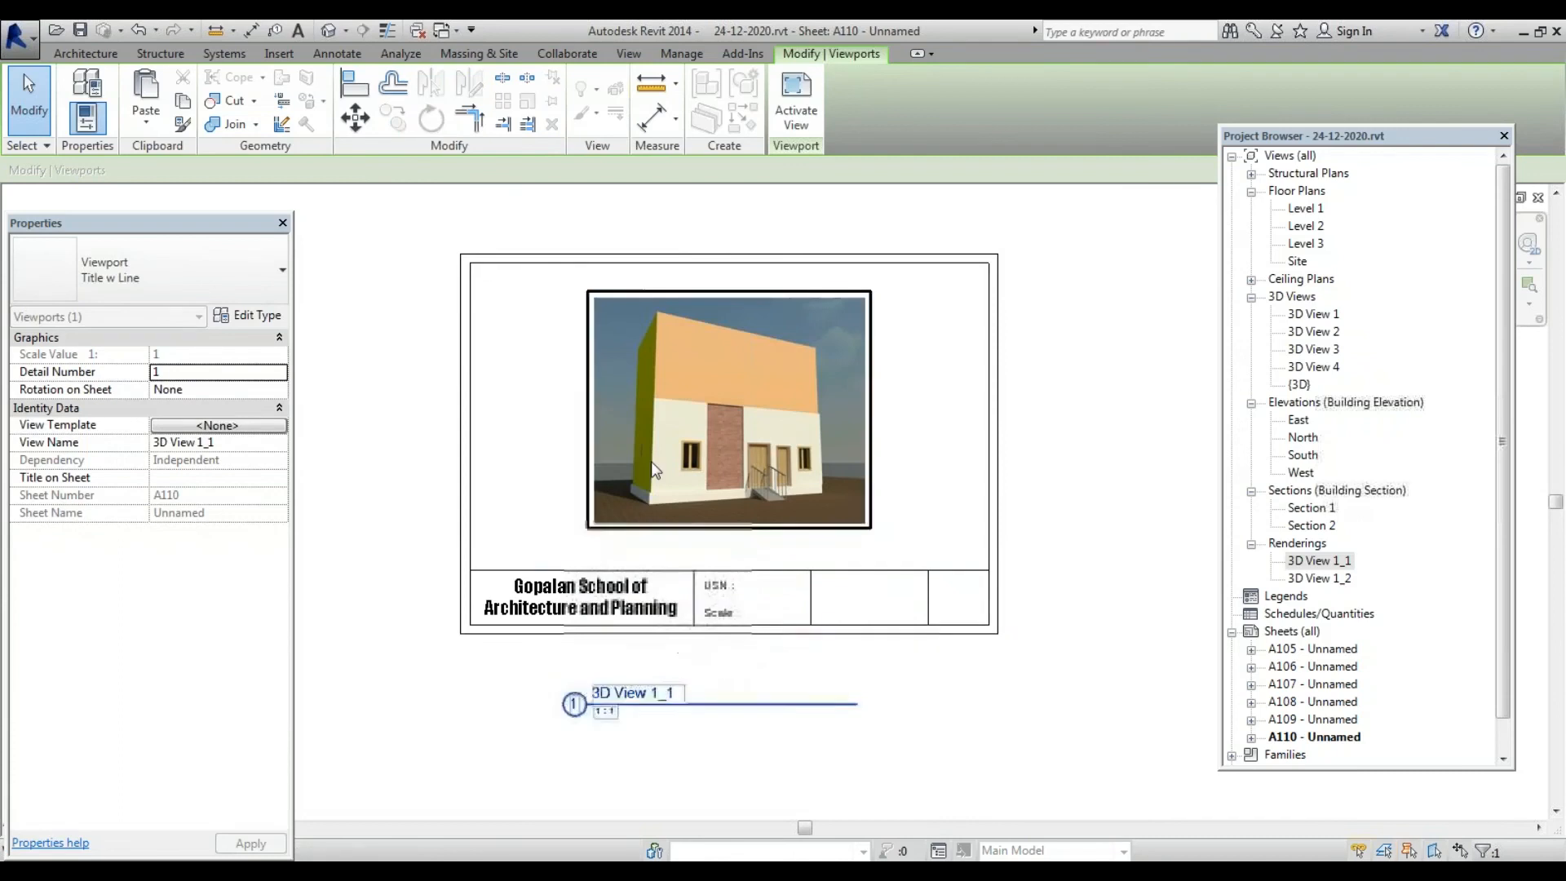
pyautogui.scroll(2, 651, 460)
pyautogui.scroll(-3, 650, 460)
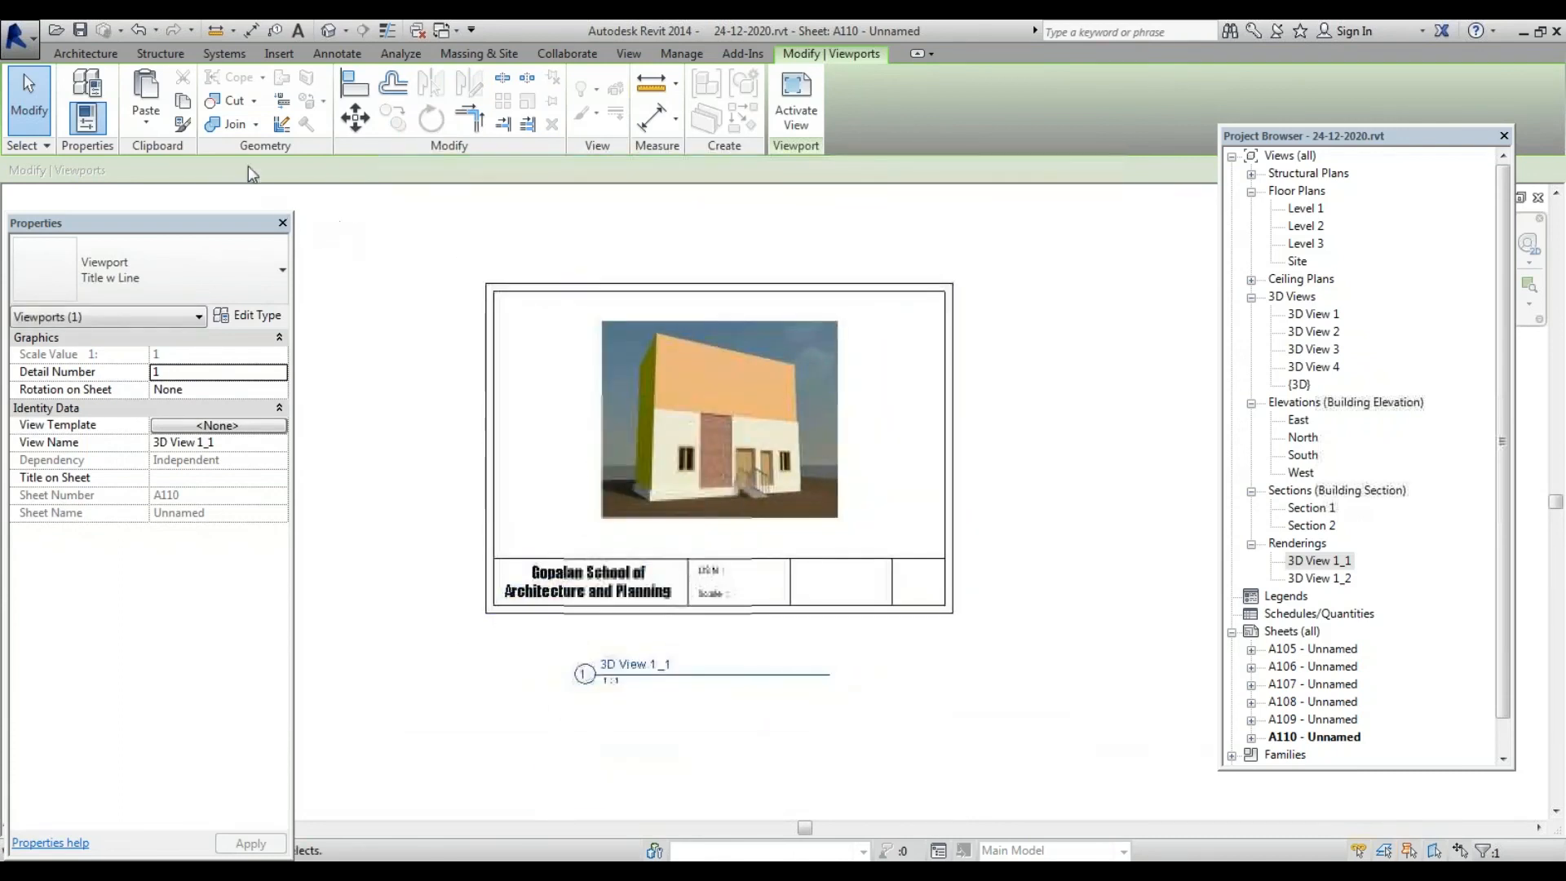
# Paste the copied title-block notes onto sheet A110, aligned to the other sheets
pyautogui.click(146, 122)
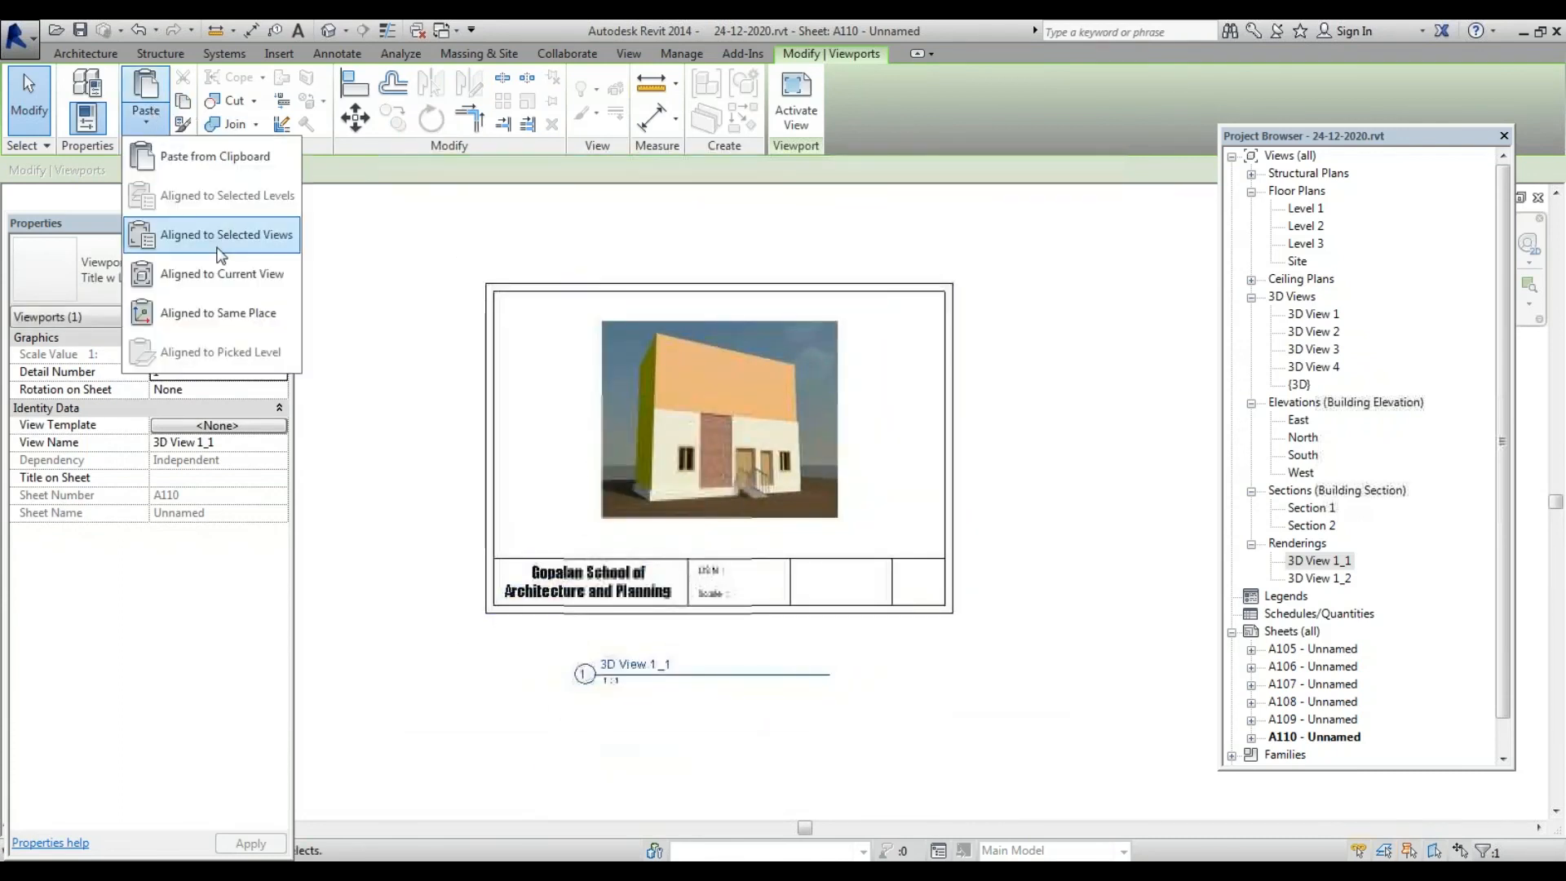
pyautogui.click(218, 238)
pyautogui.doubleClick(800, 375)
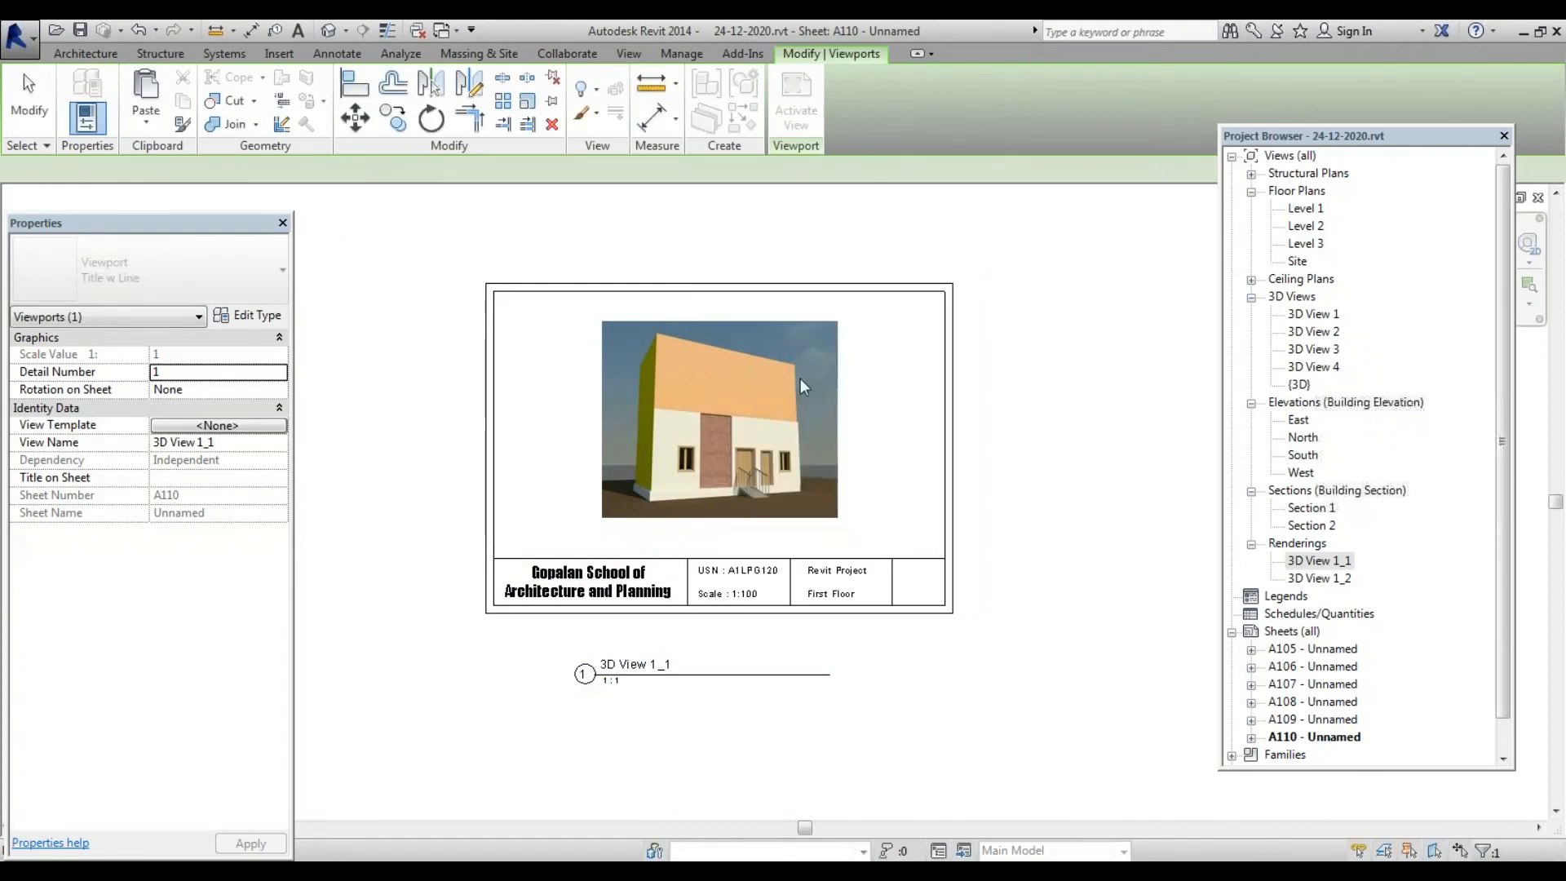
pyautogui.scroll(2, 802, 620)
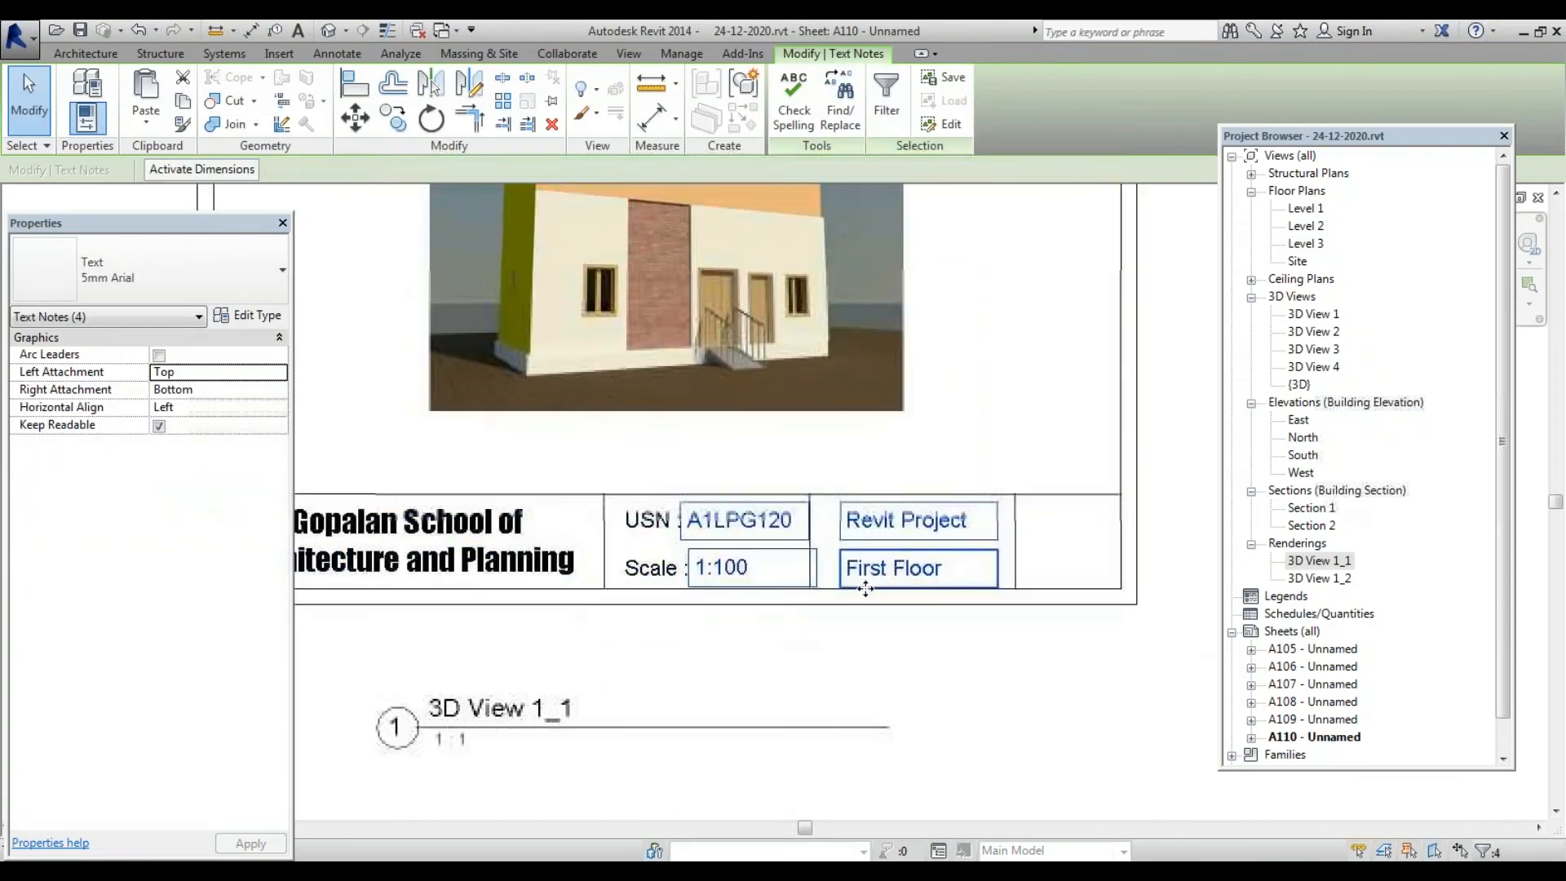
pyautogui.scroll(-3, 865, 587)
pyautogui.scroll(3, 906, 570)
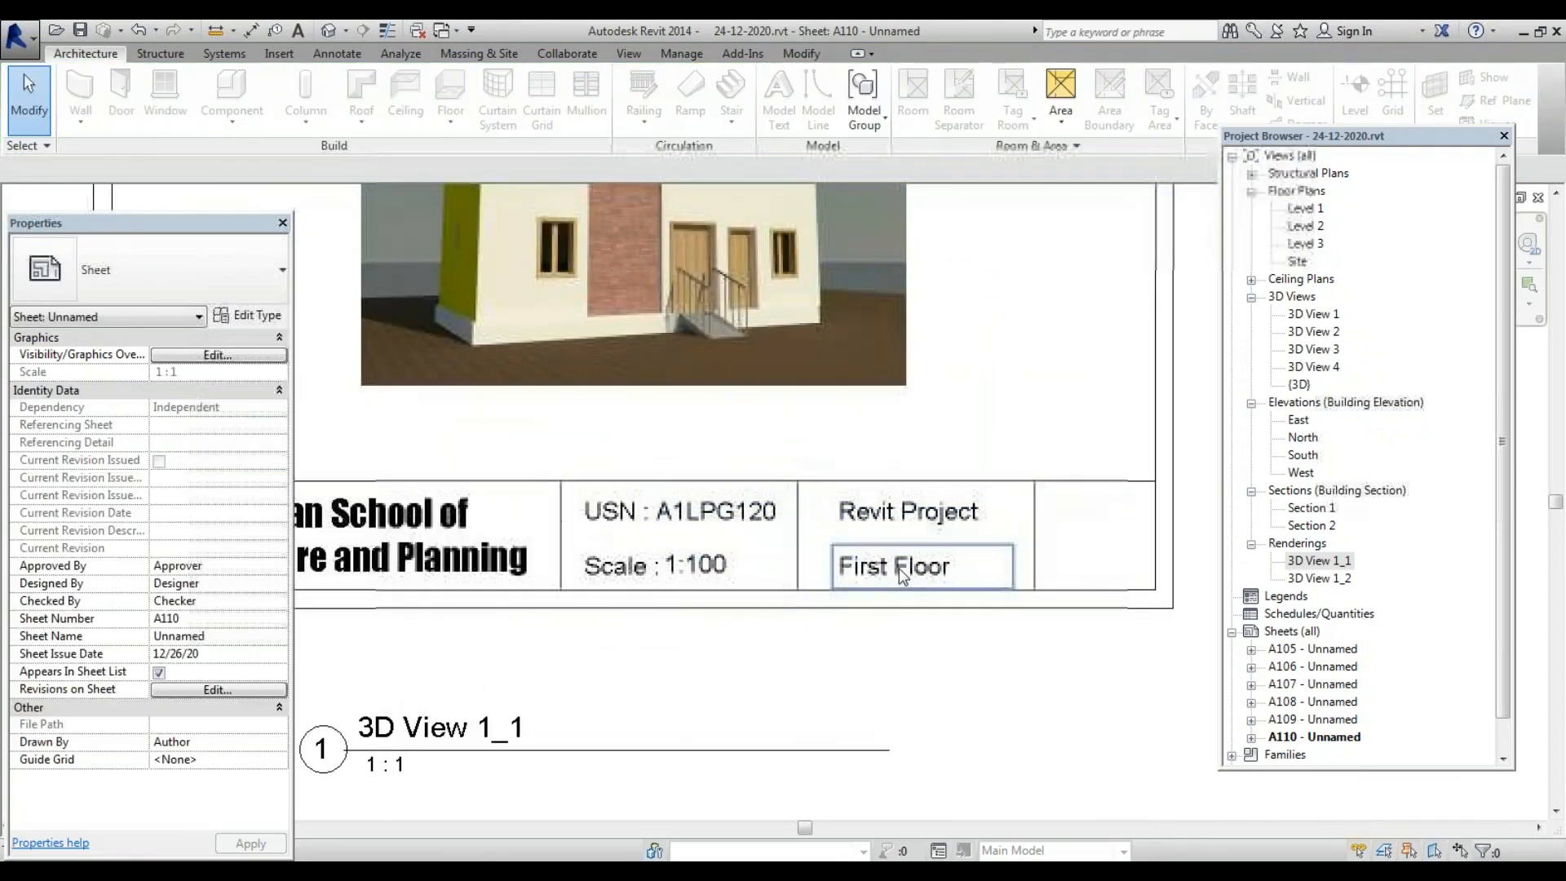
# Change the First Floor note on A110 to '3D Rendering'
pyautogui.doubleClick(899, 567)
pyautogui.moveTo(941, 567); pyautogui.dragTo(653, 590)
pyautogui.press('BackSpace')
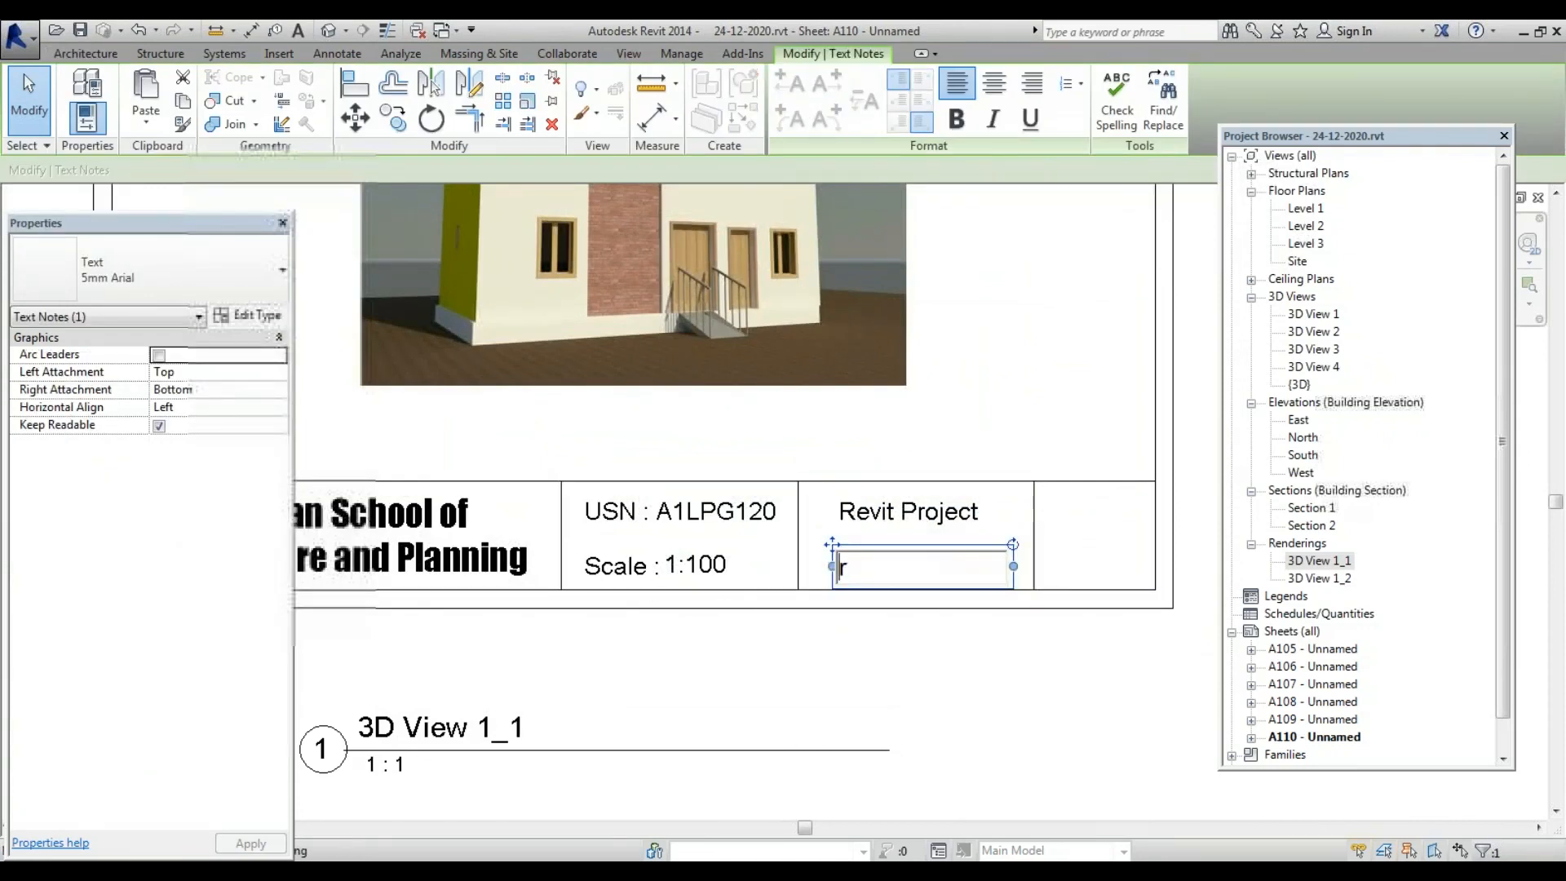
pyautogui.write('3D rendering')
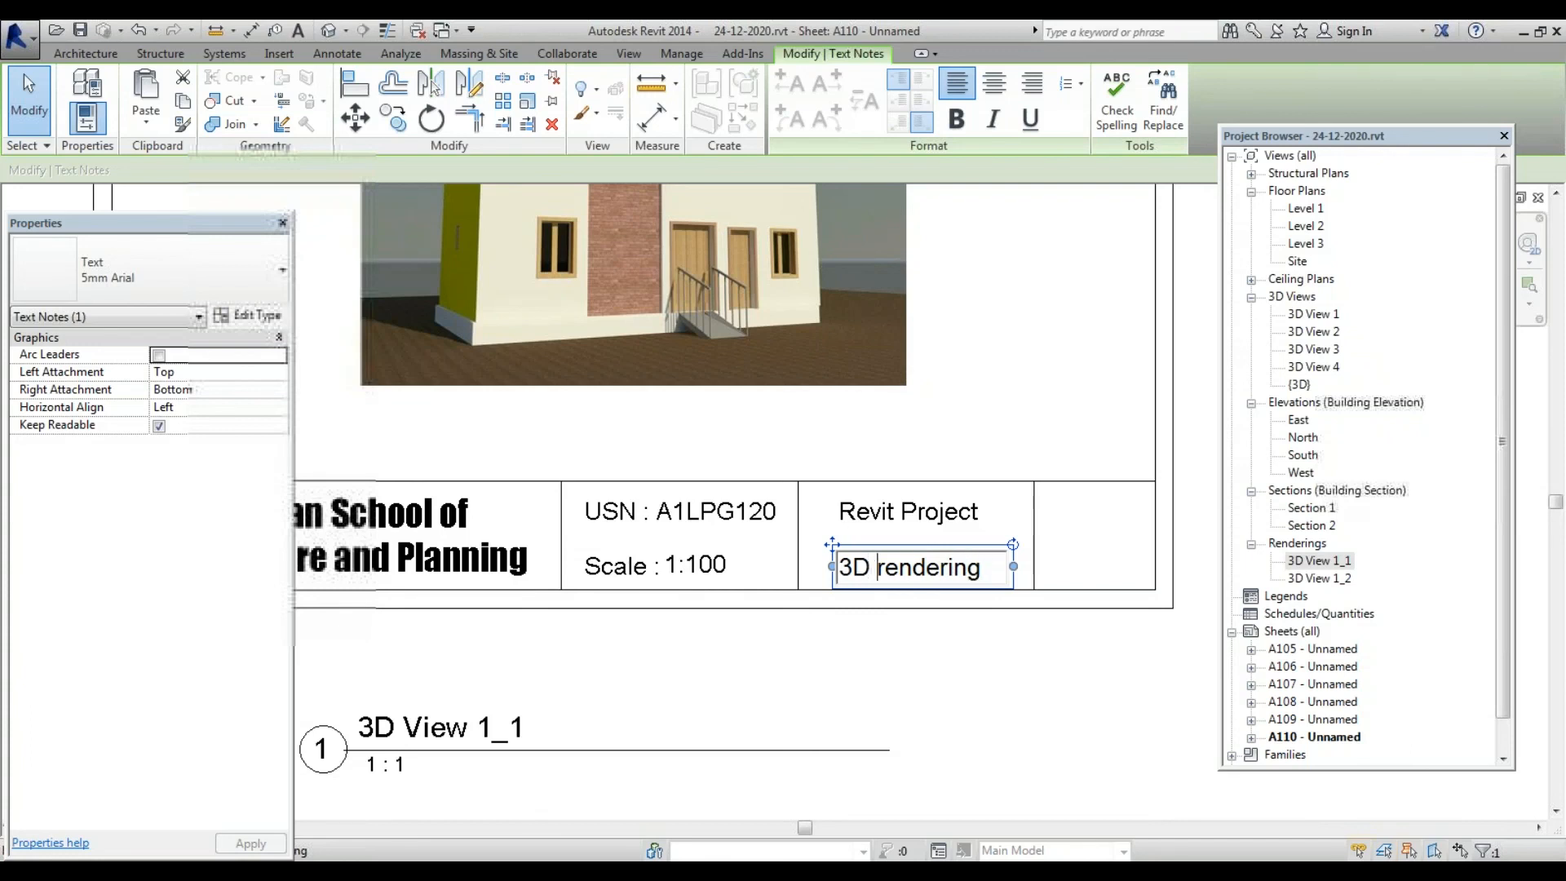
pyautogui.press('Delete')
pyautogui.write('R')
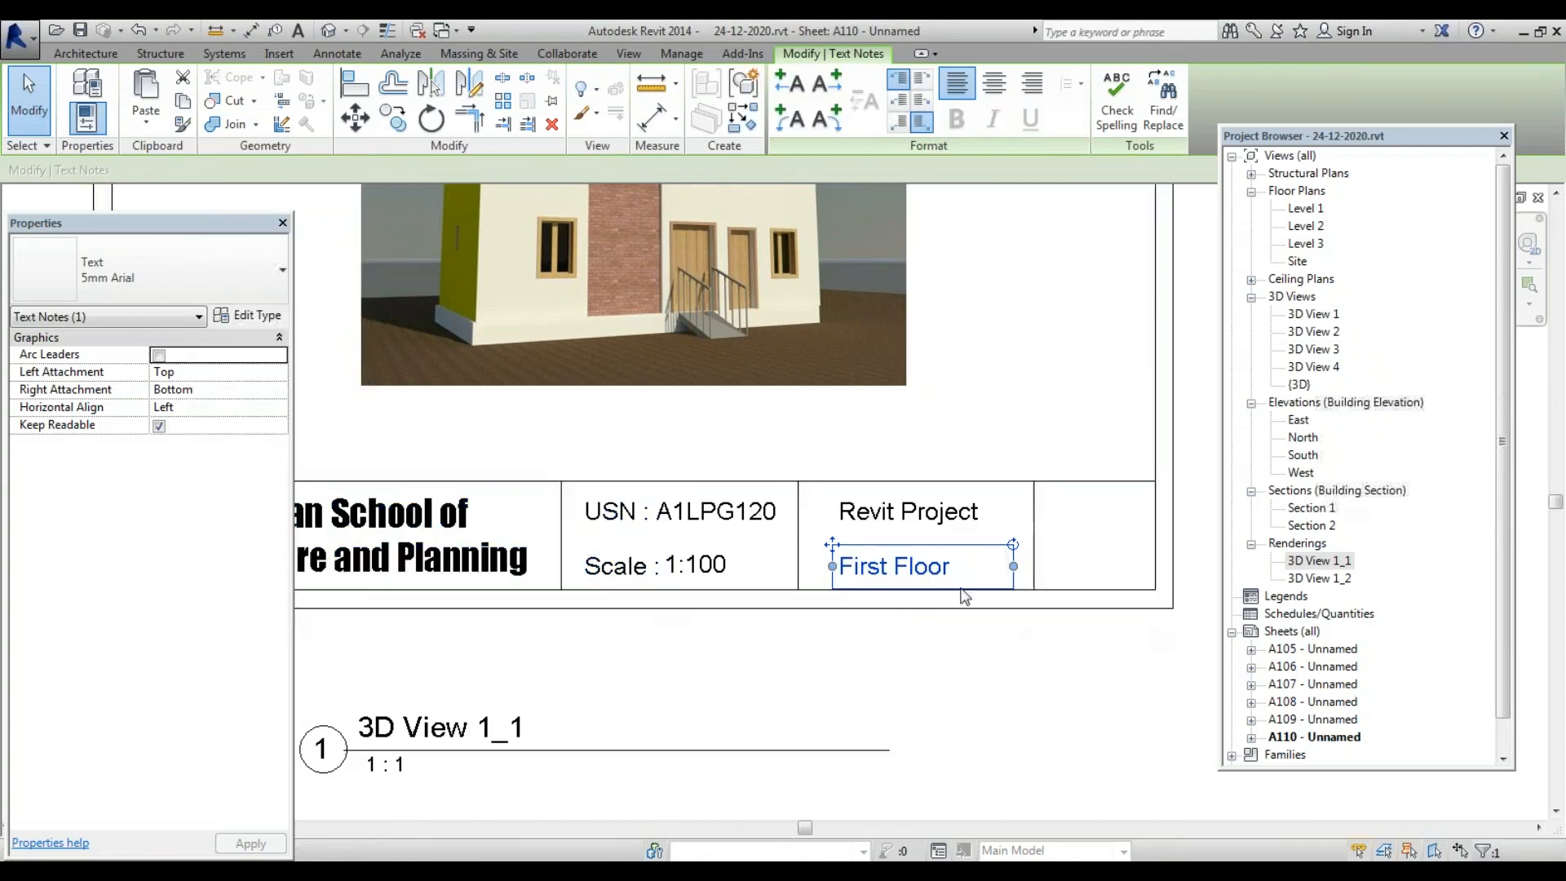
pyautogui.click(946, 564)
pyautogui.moveTo(950, 567); pyautogui.dragTo(663, 582)
pyautogui.write('3')
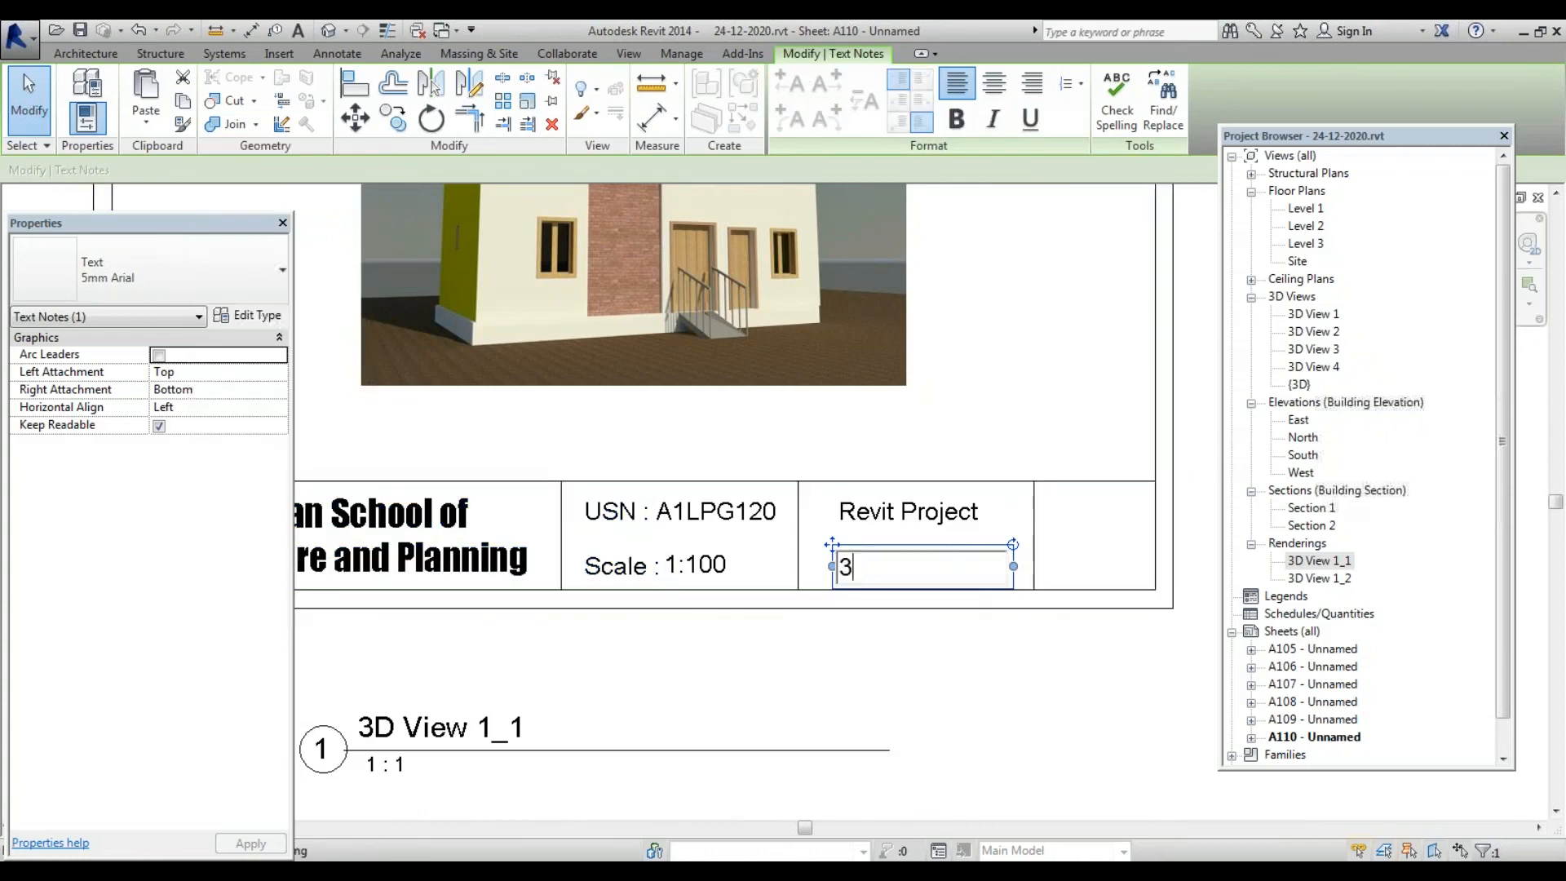
pyautogui.write('D Rendering')
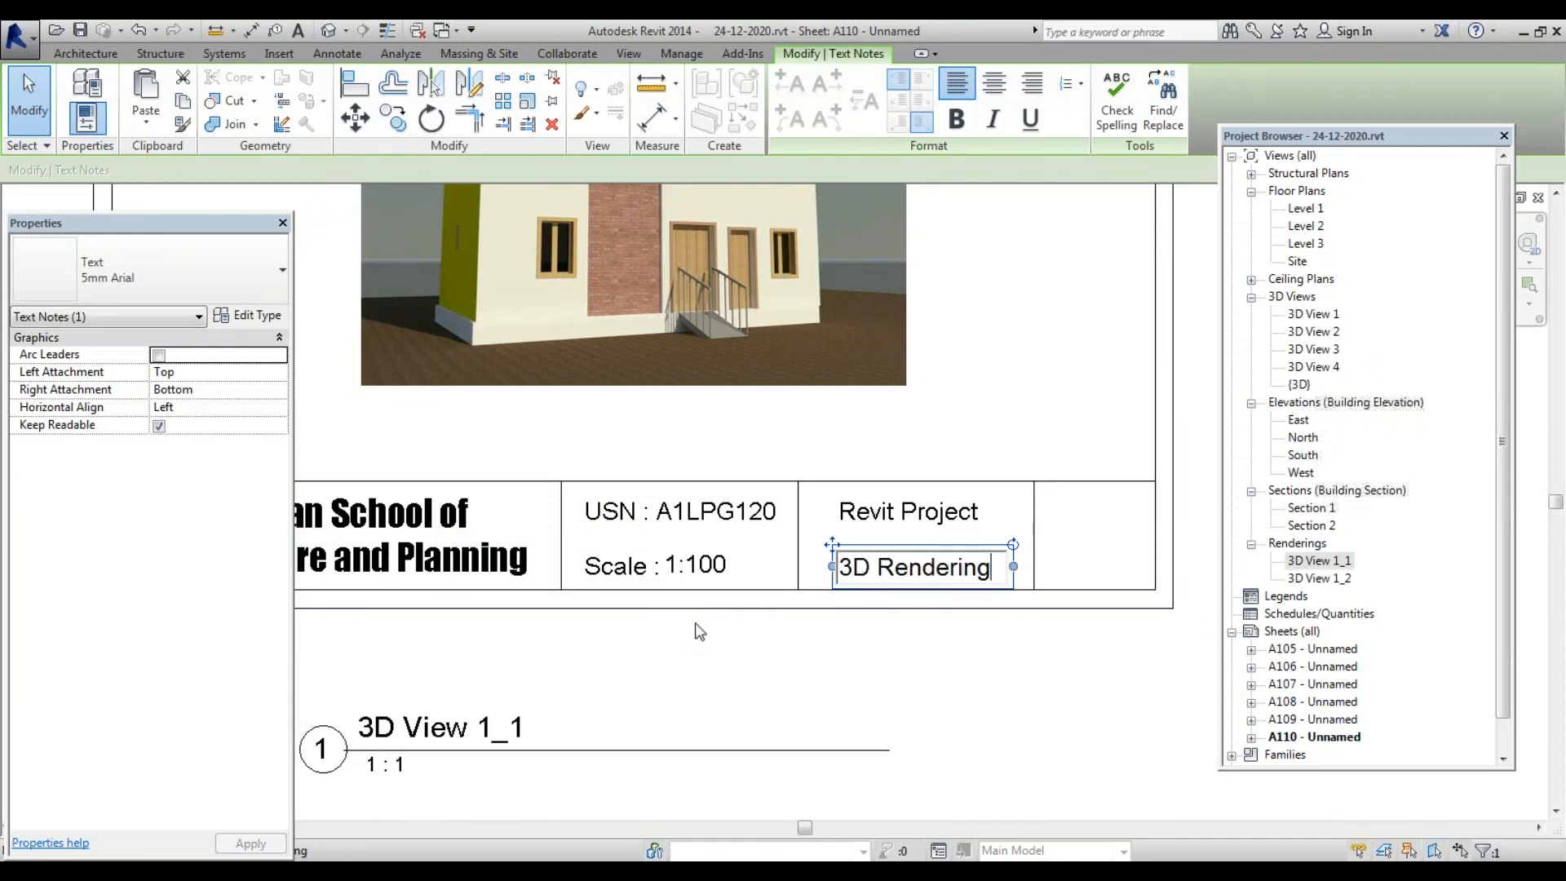
pyautogui.click(694, 659)
pyautogui.scroll(-3, 790, 587)
pyautogui.scroll(-2, 787, 589)
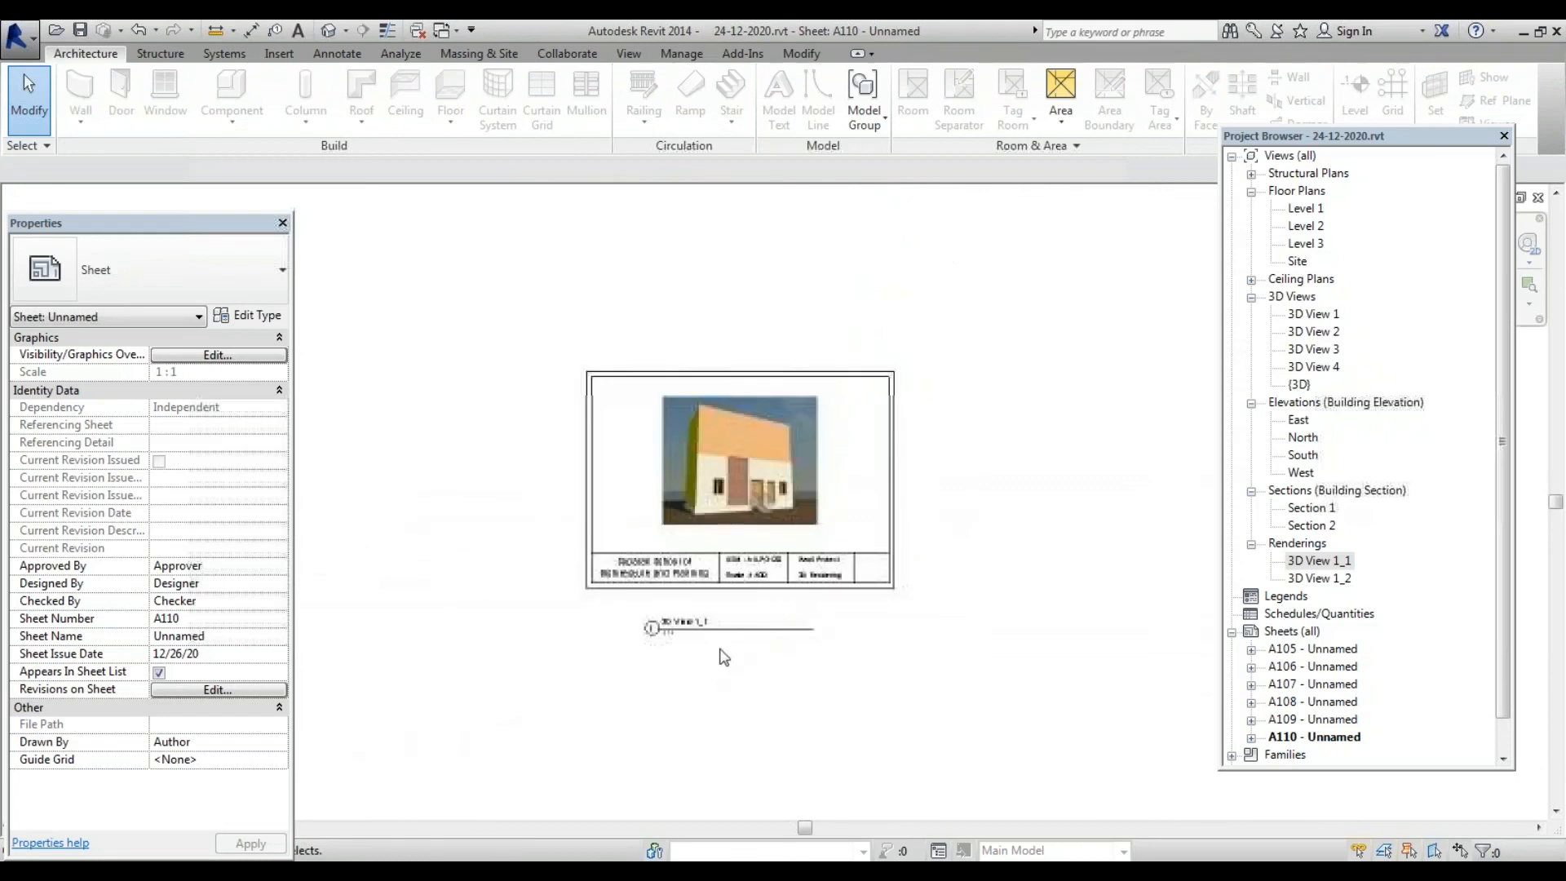
pyautogui.click(1337, 649)
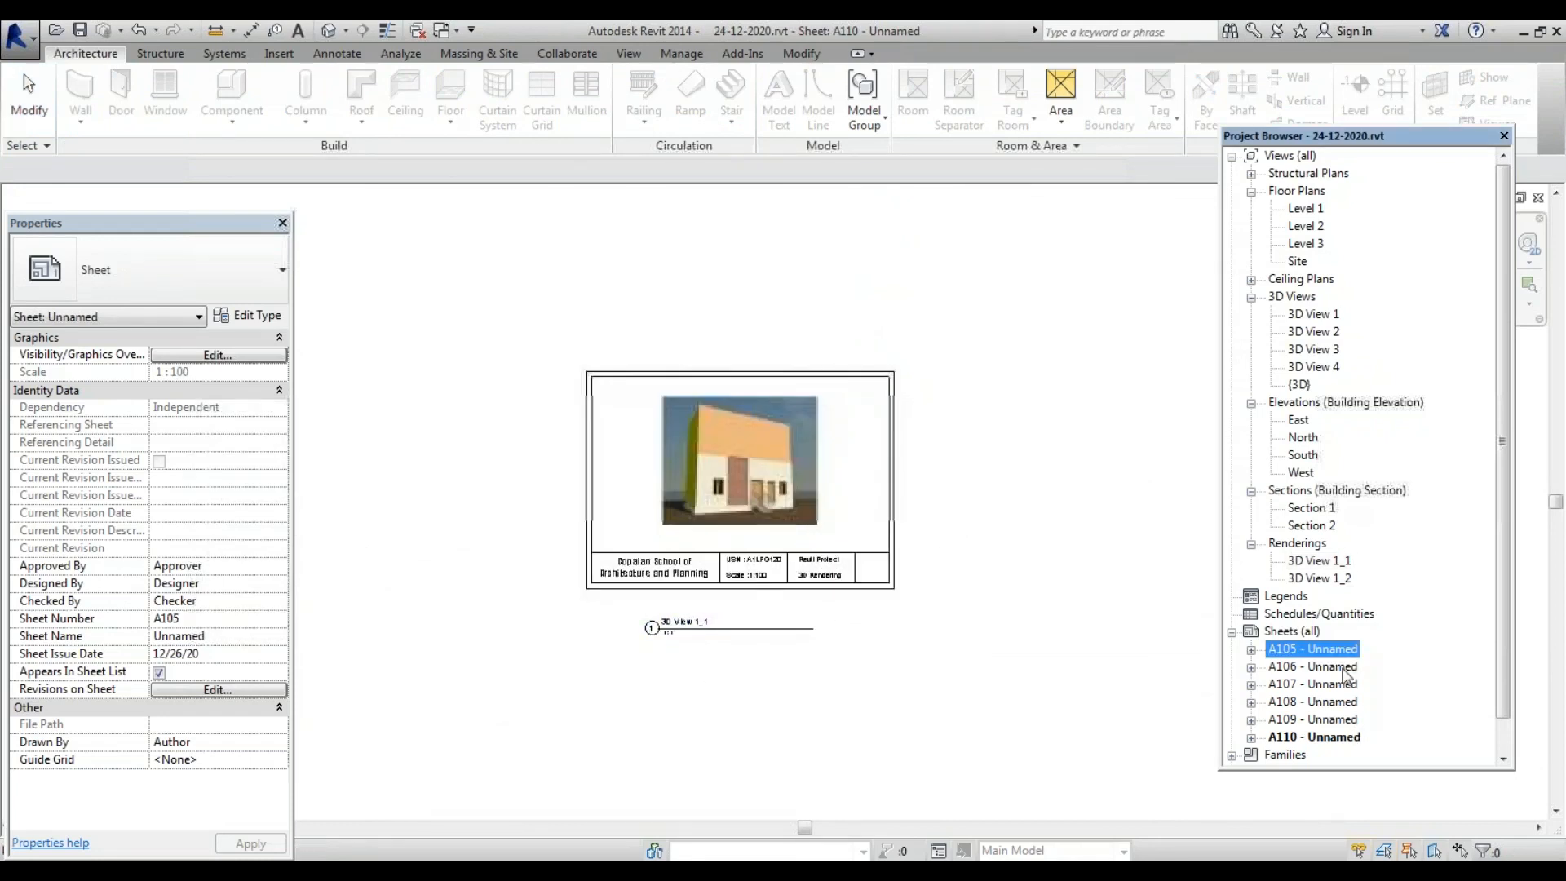
pyautogui.doubleClick(1334, 649)
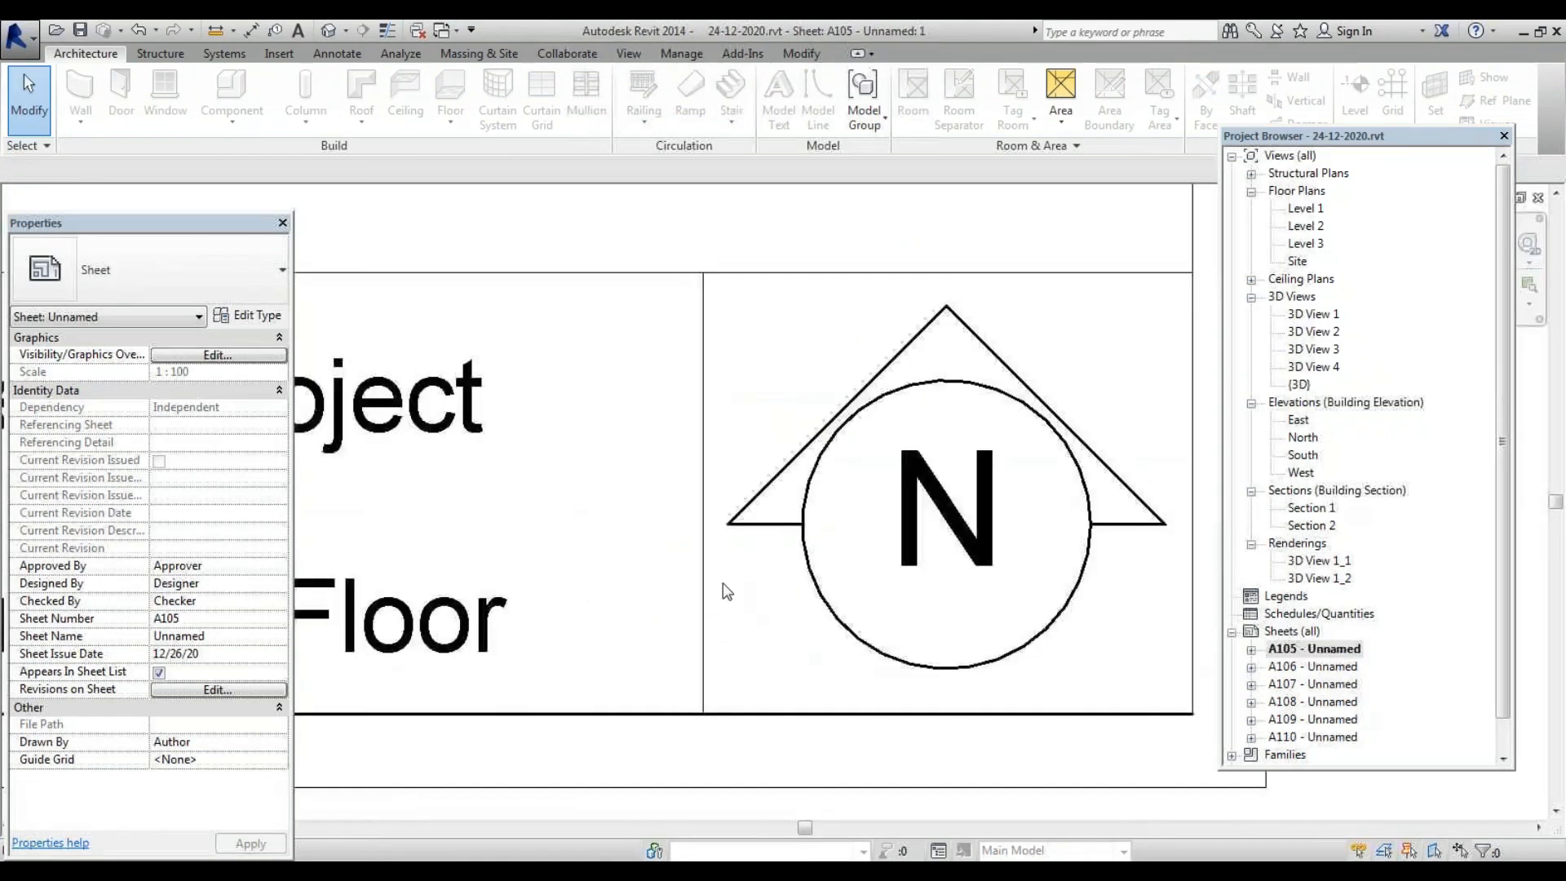
pyautogui.scroll(-6, 723, 587)
pyautogui.scroll(2, 530, 388)
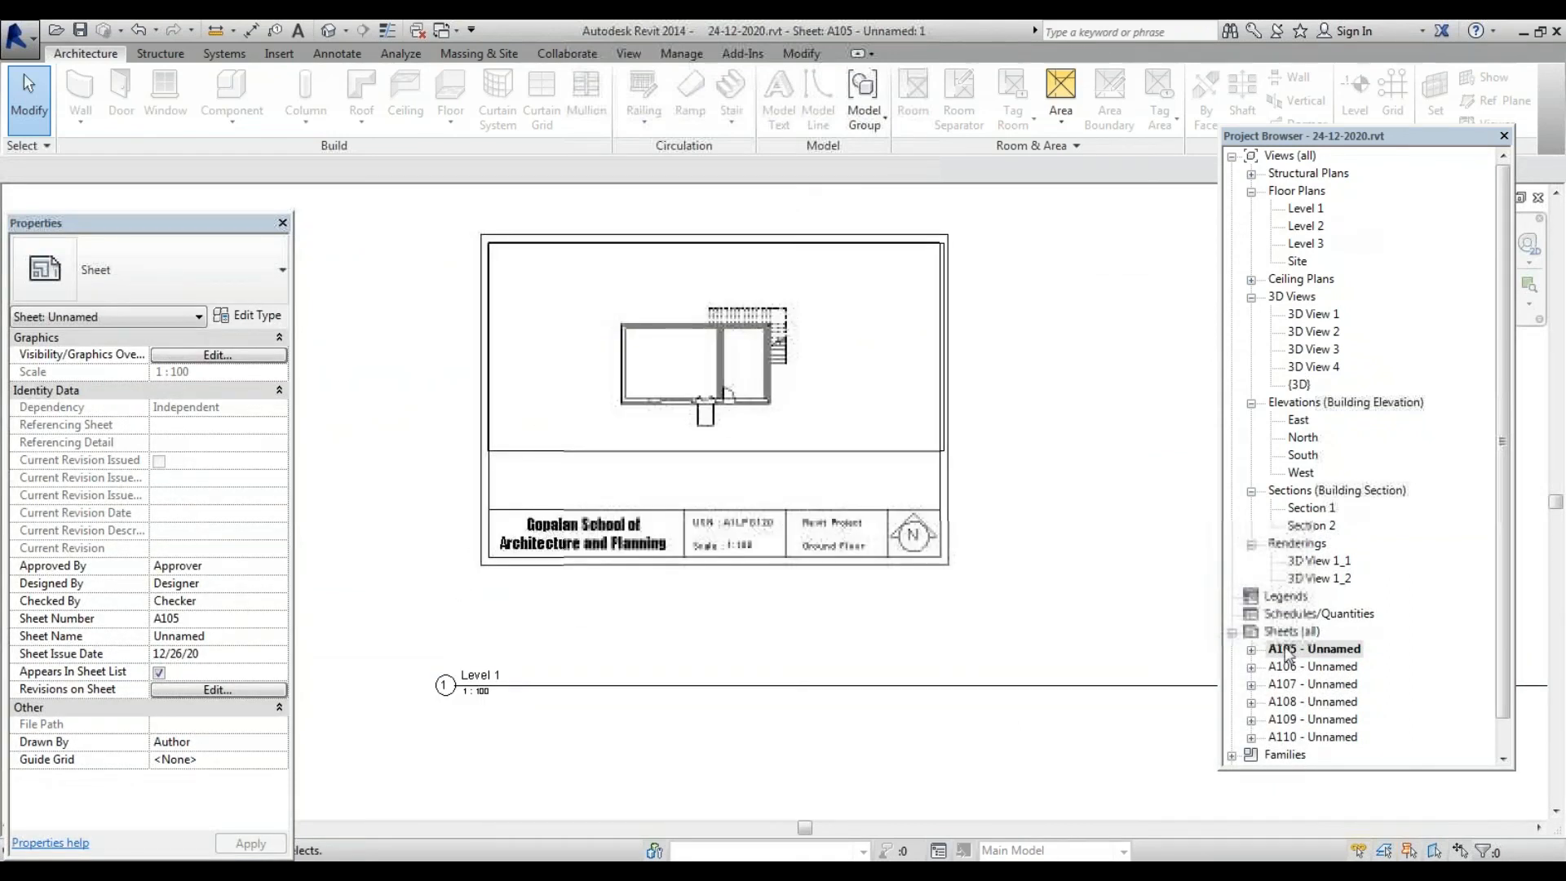
pyautogui.doubleClick(1305, 666)
pyautogui.scroll(-3, 870, 487)
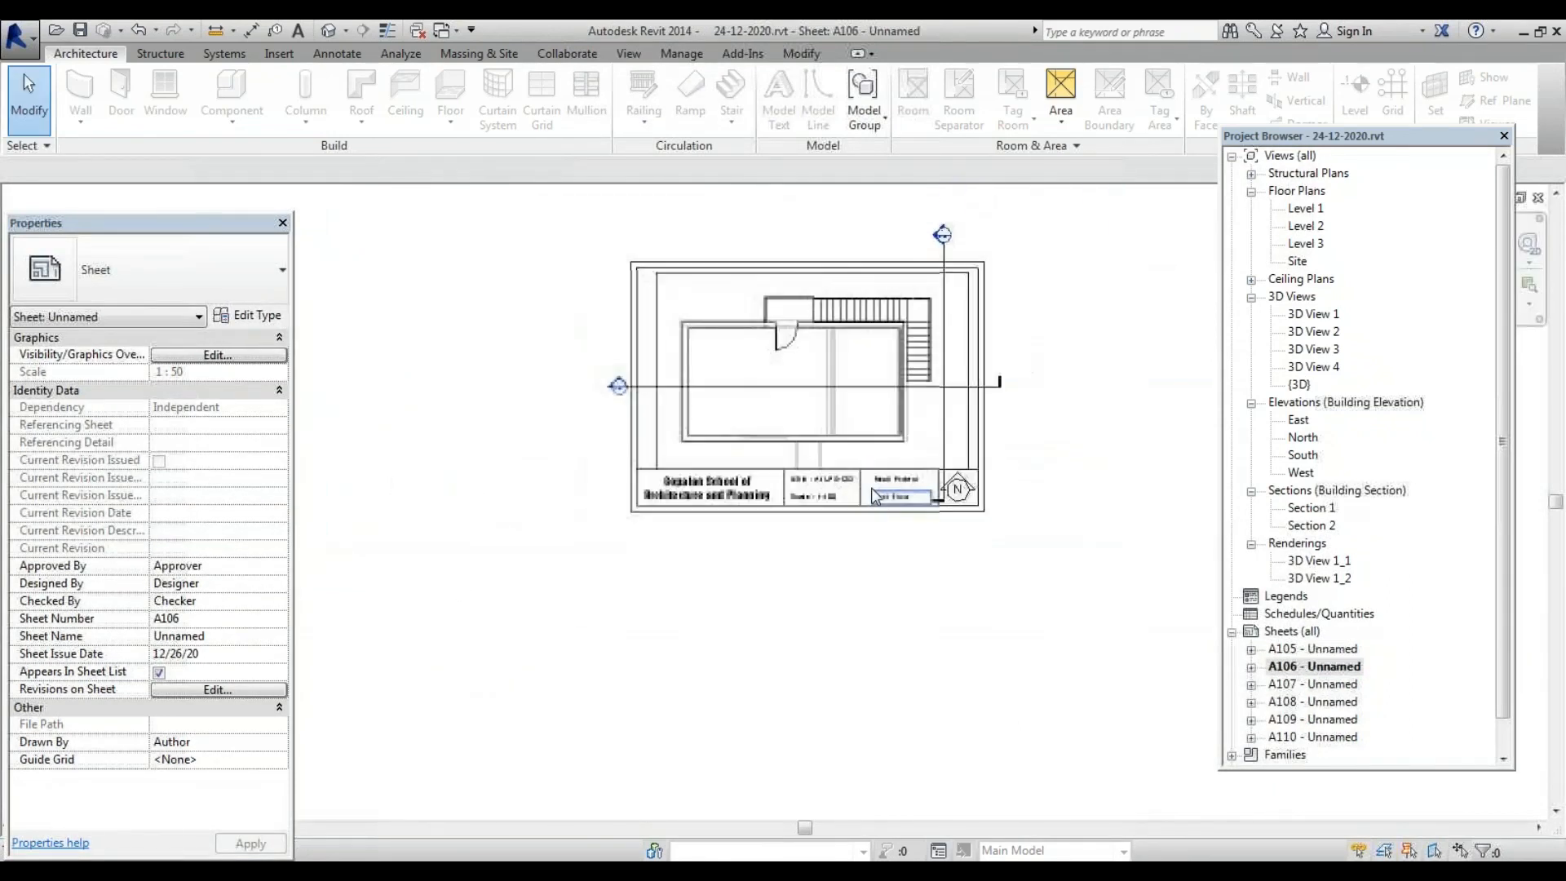
pyautogui.scroll(2, 821, 246)
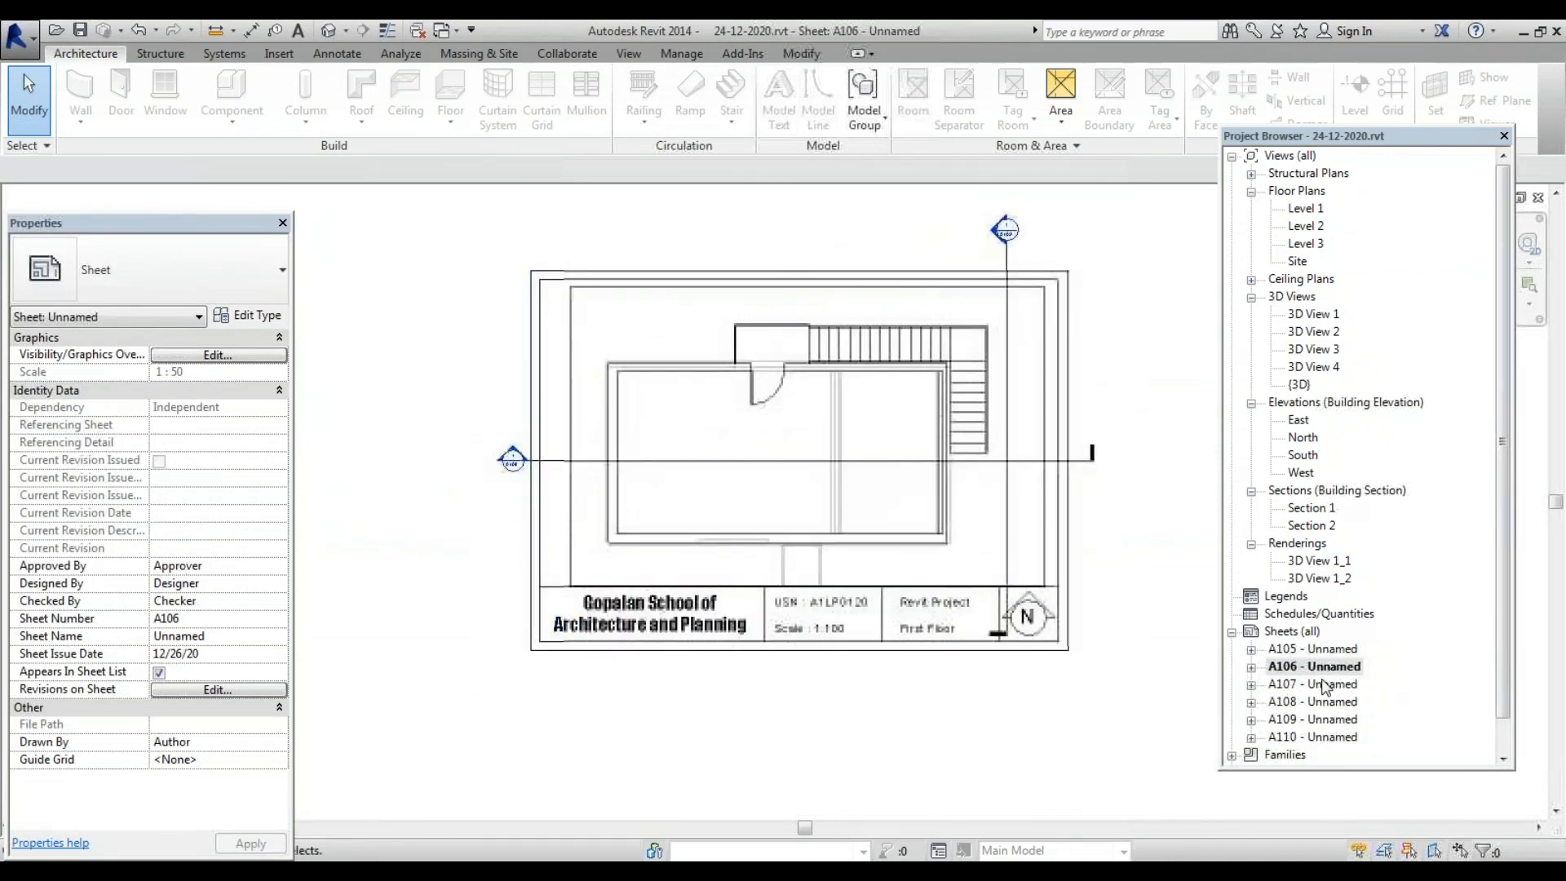
pyautogui.doubleClick(1321, 684)
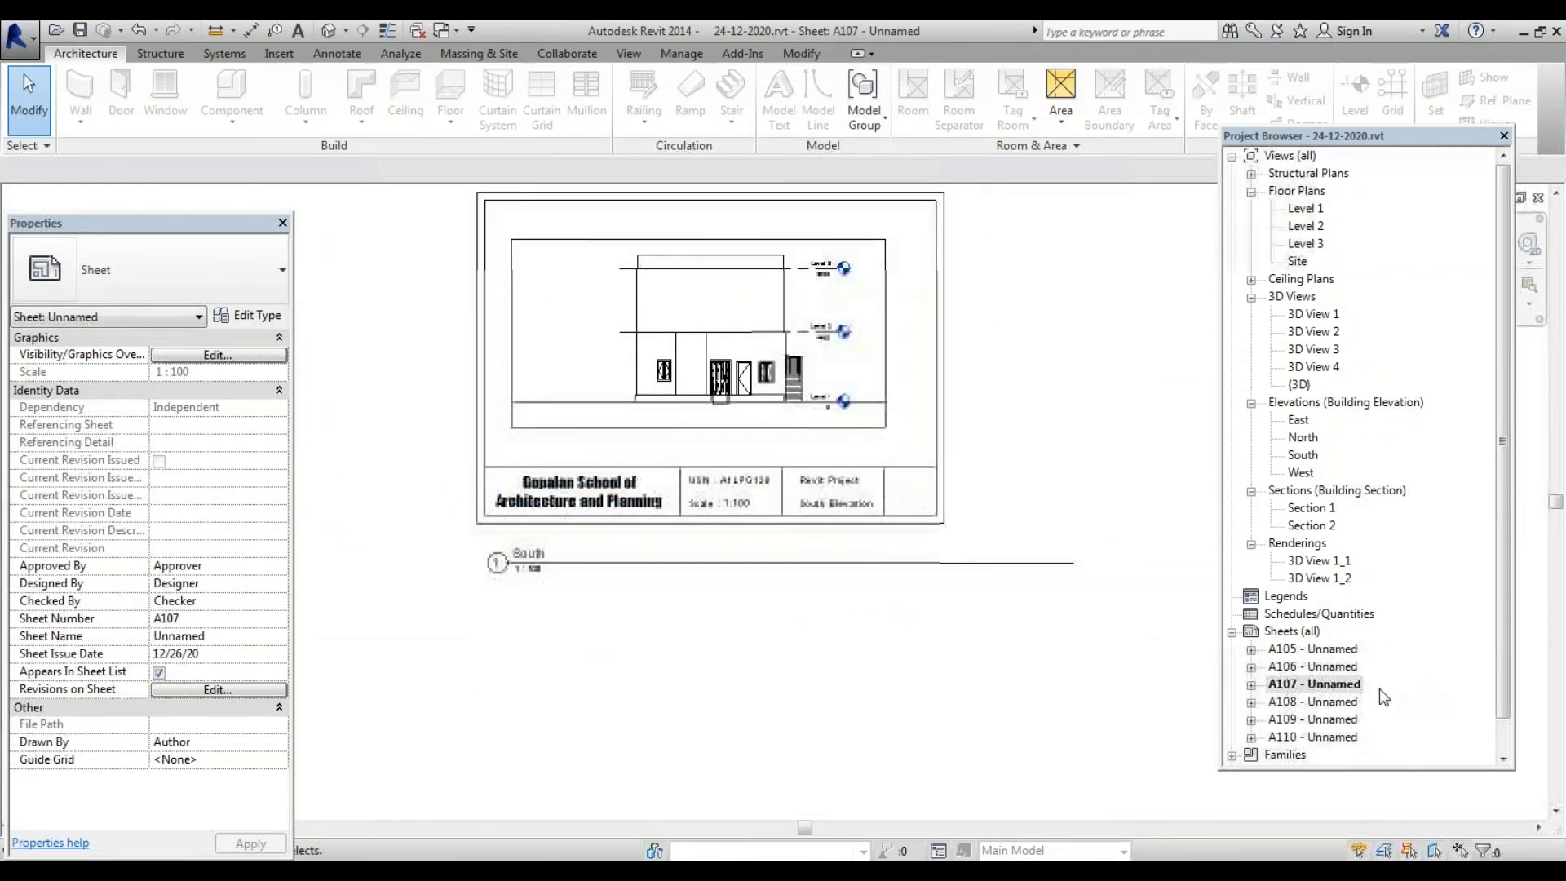
pyautogui.doubleClick(1344, 704)
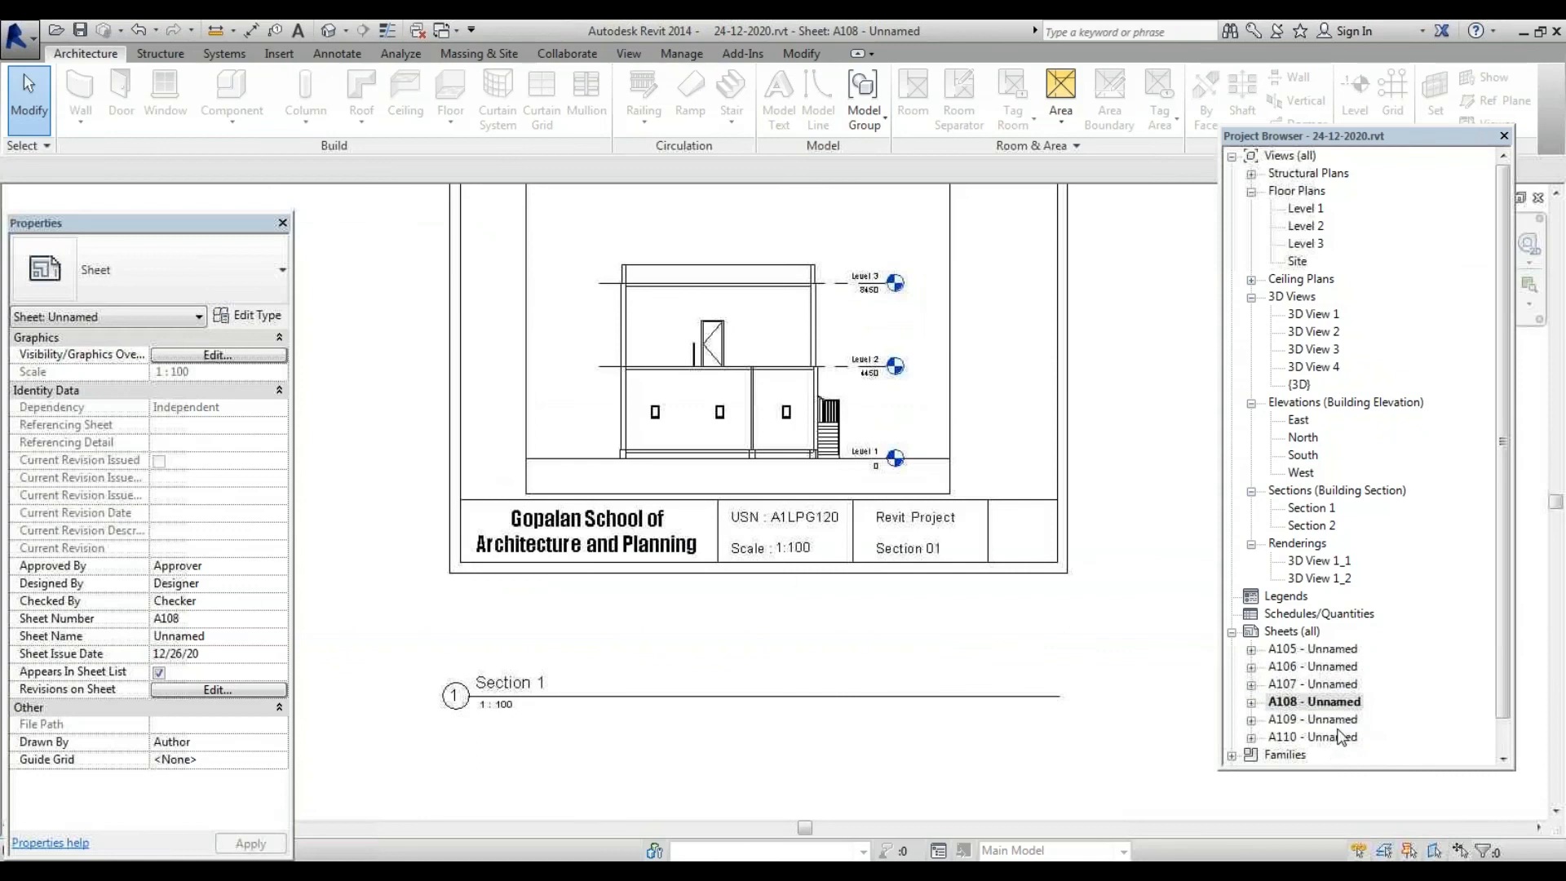
pyautogui.doubleClick(1337, 721)
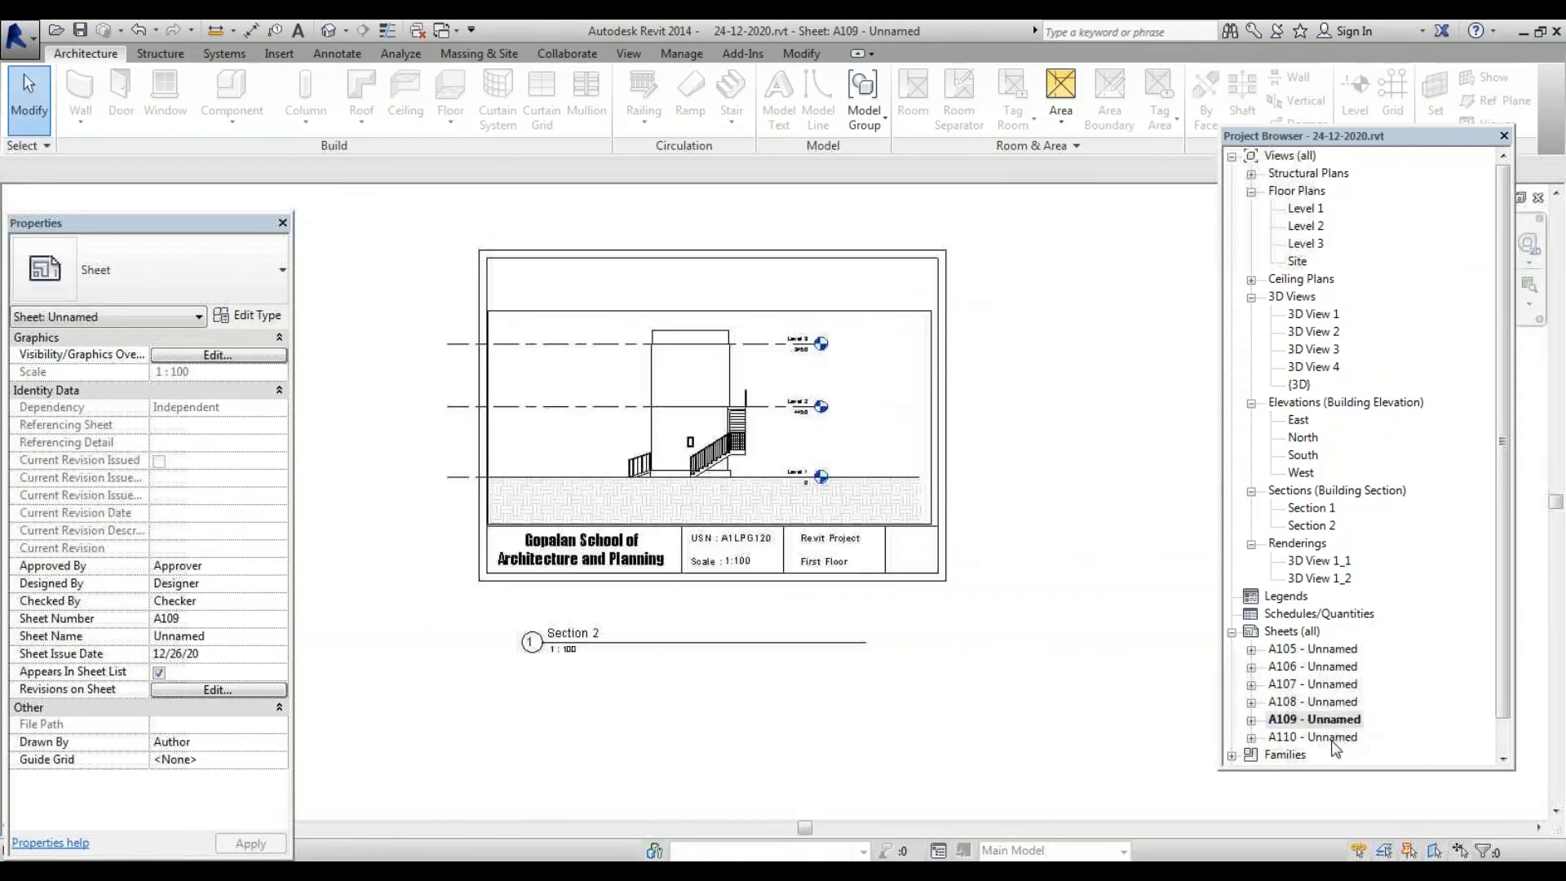
pyautogui.doubleClick(1332, 738)
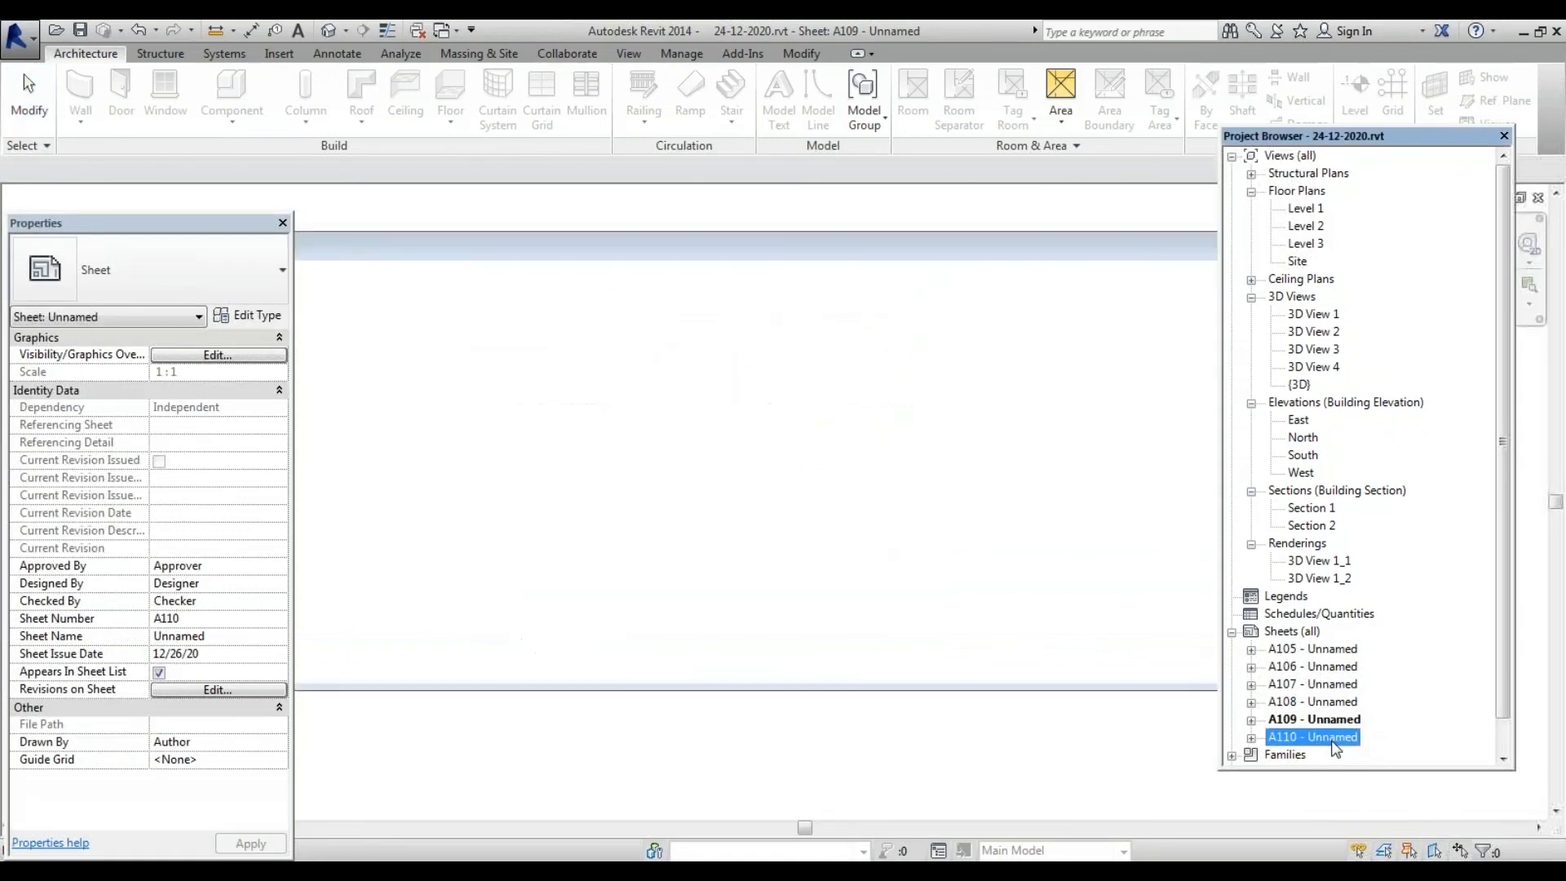
pyautogui.doubleClick(1334, 651)
pyautogui.click(1329, 668)
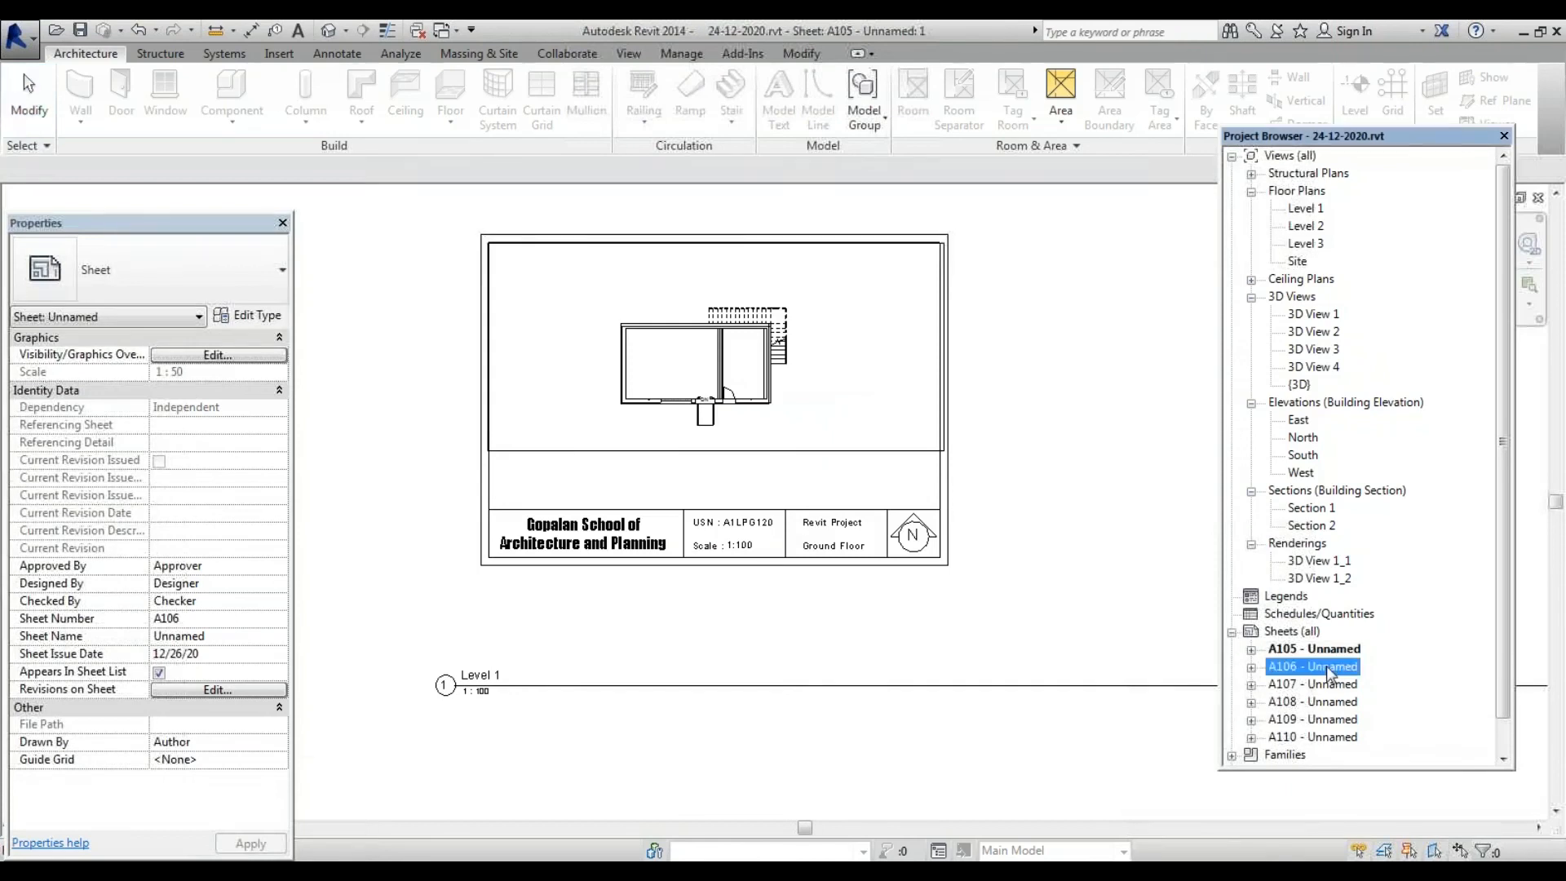
pyautogui.doubleClick(1328, 669)
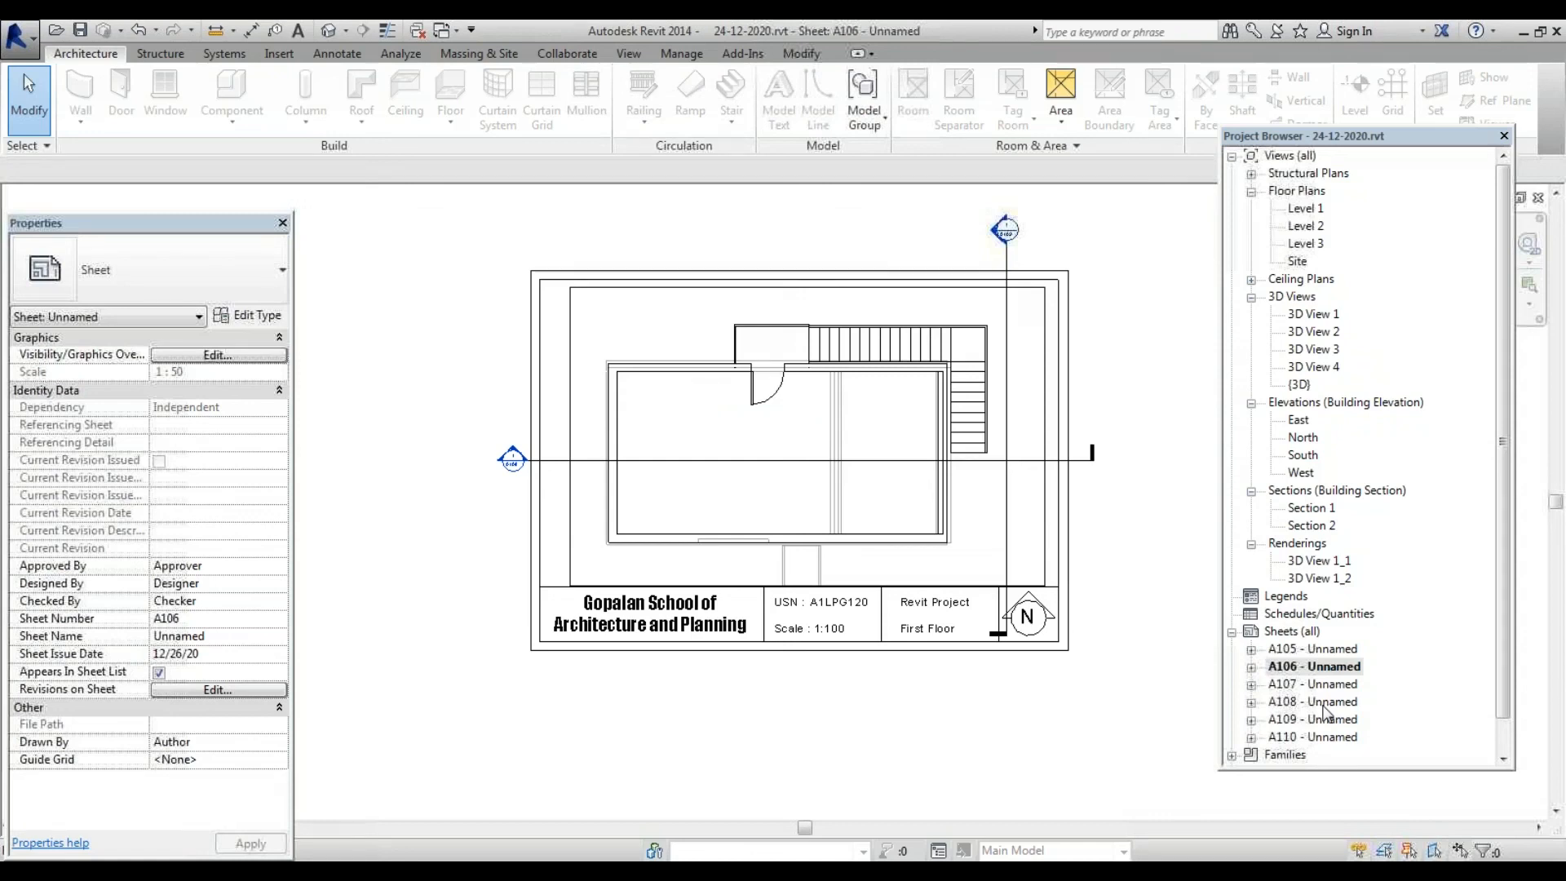
pyautogui.doubleClick(1336, 649)
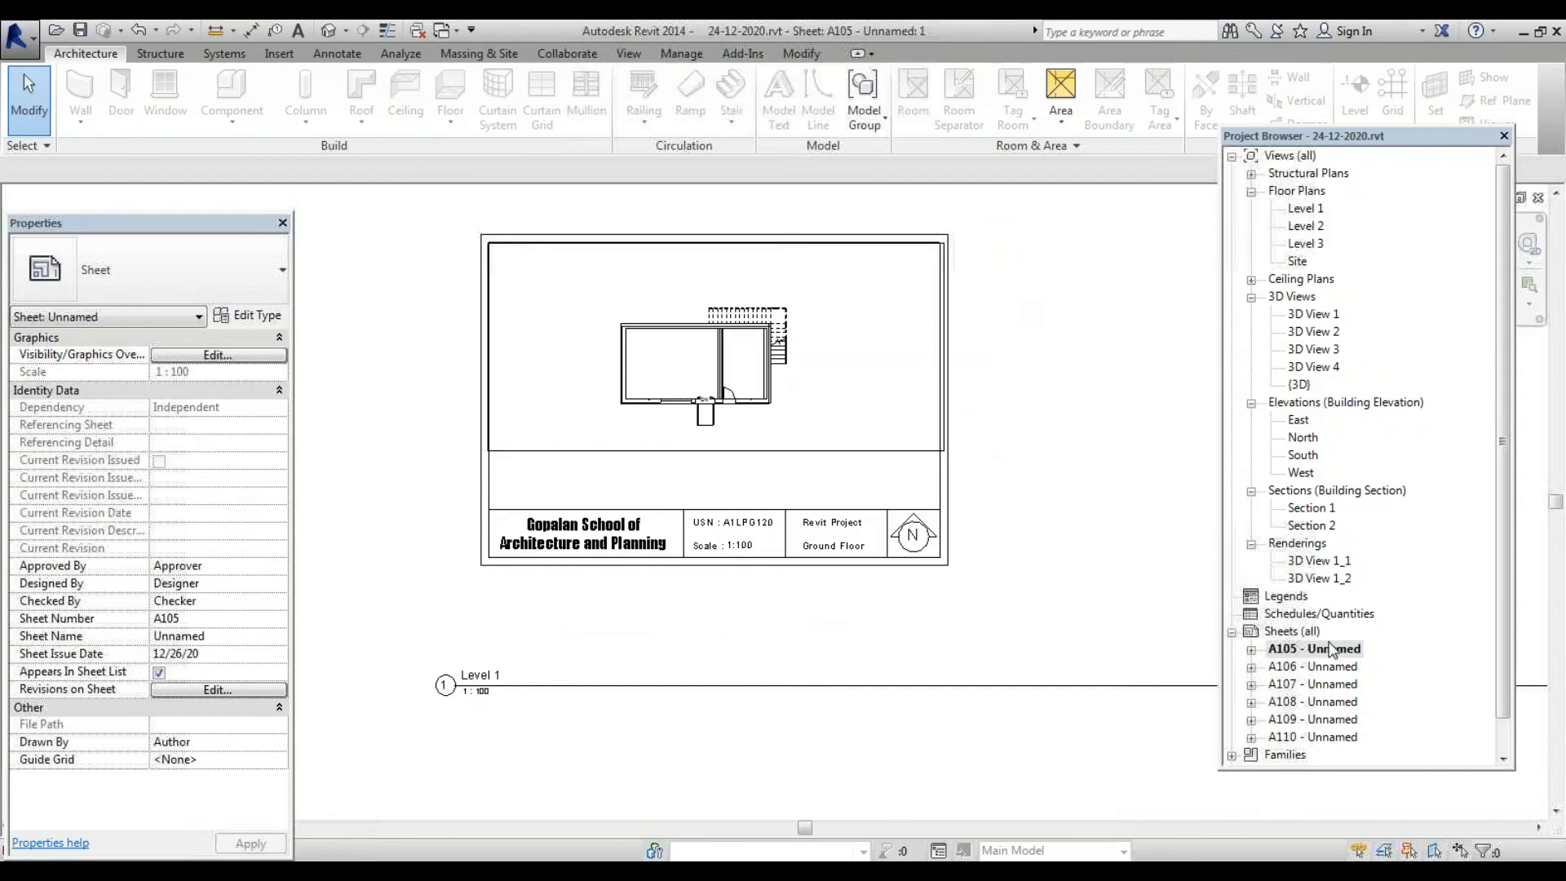
# Print sheets A105 through A110 to Adobe PDF as separate files
pyautogui.hotkey('ctrl', 'p')
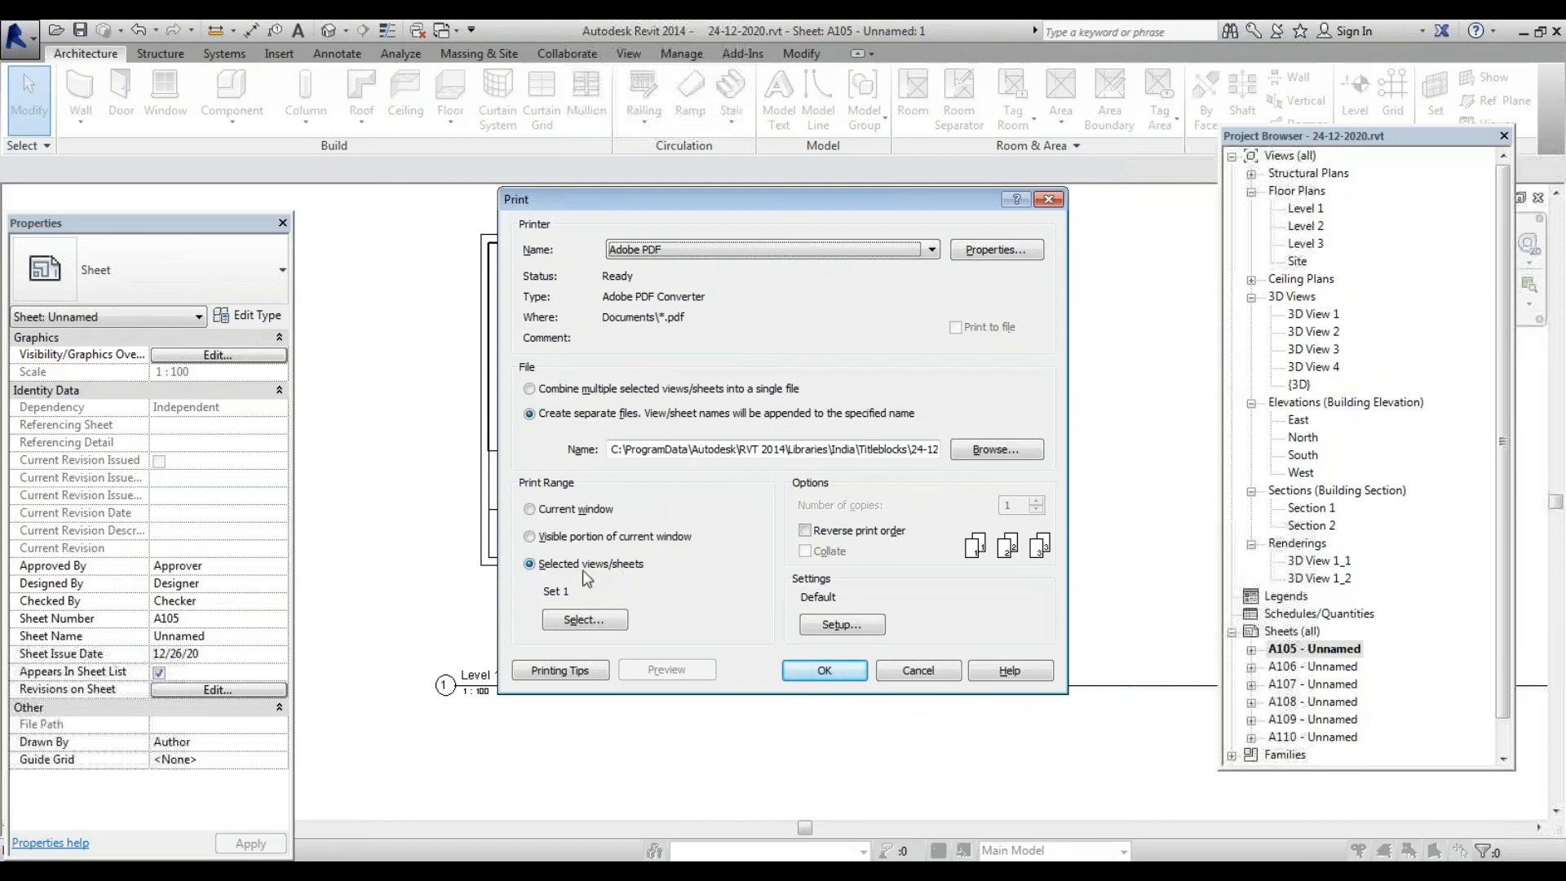
pyautogui.click(583, 620)
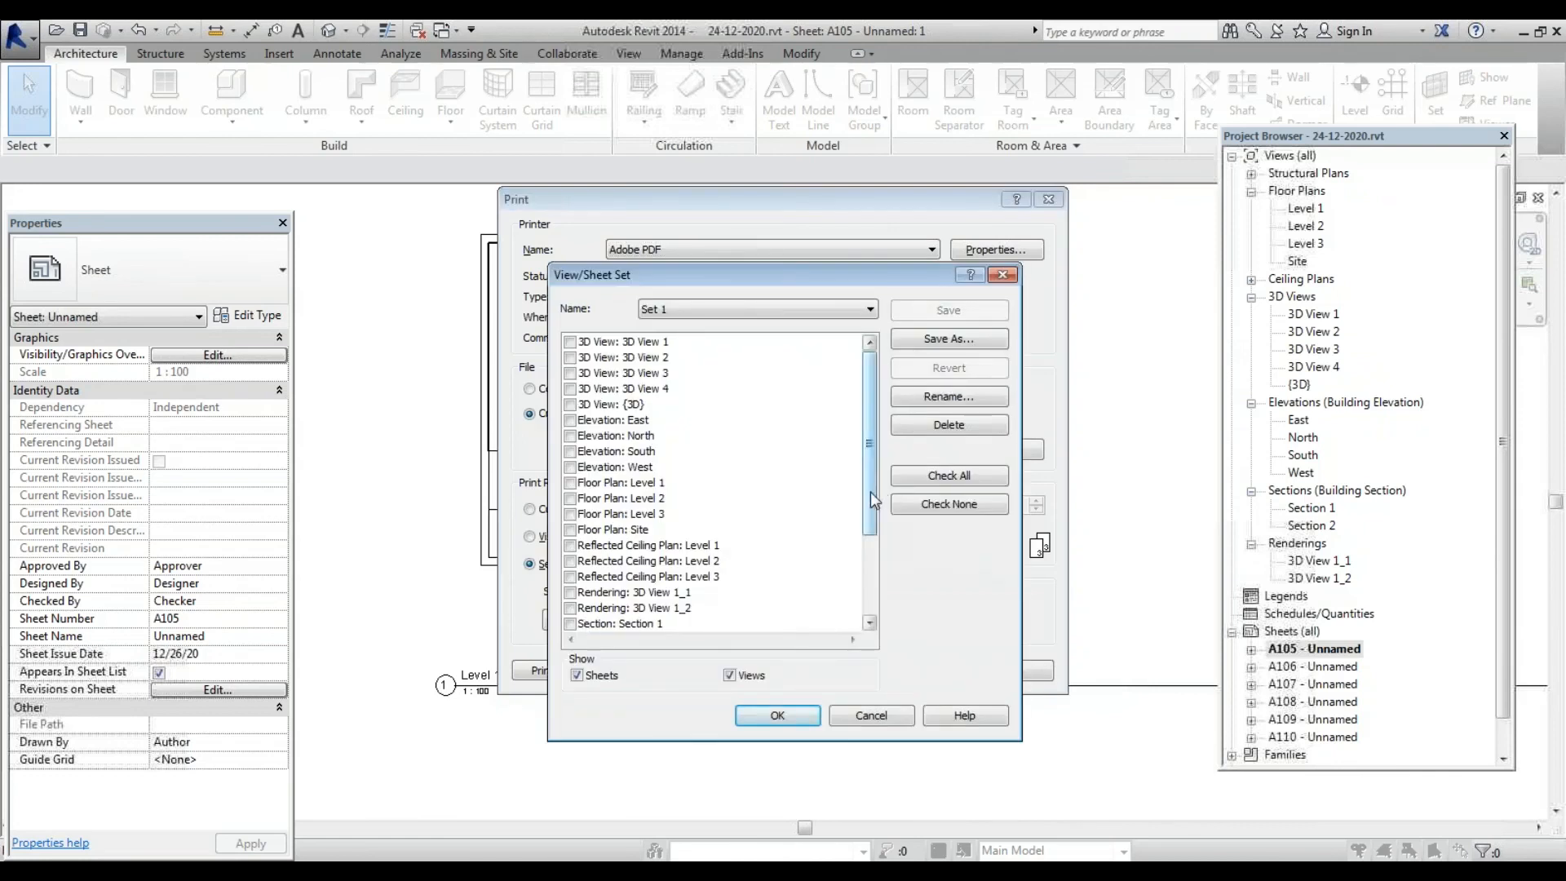
pyautogui.moveTo(872, 499); pyautogui.dragTo(873, 577)
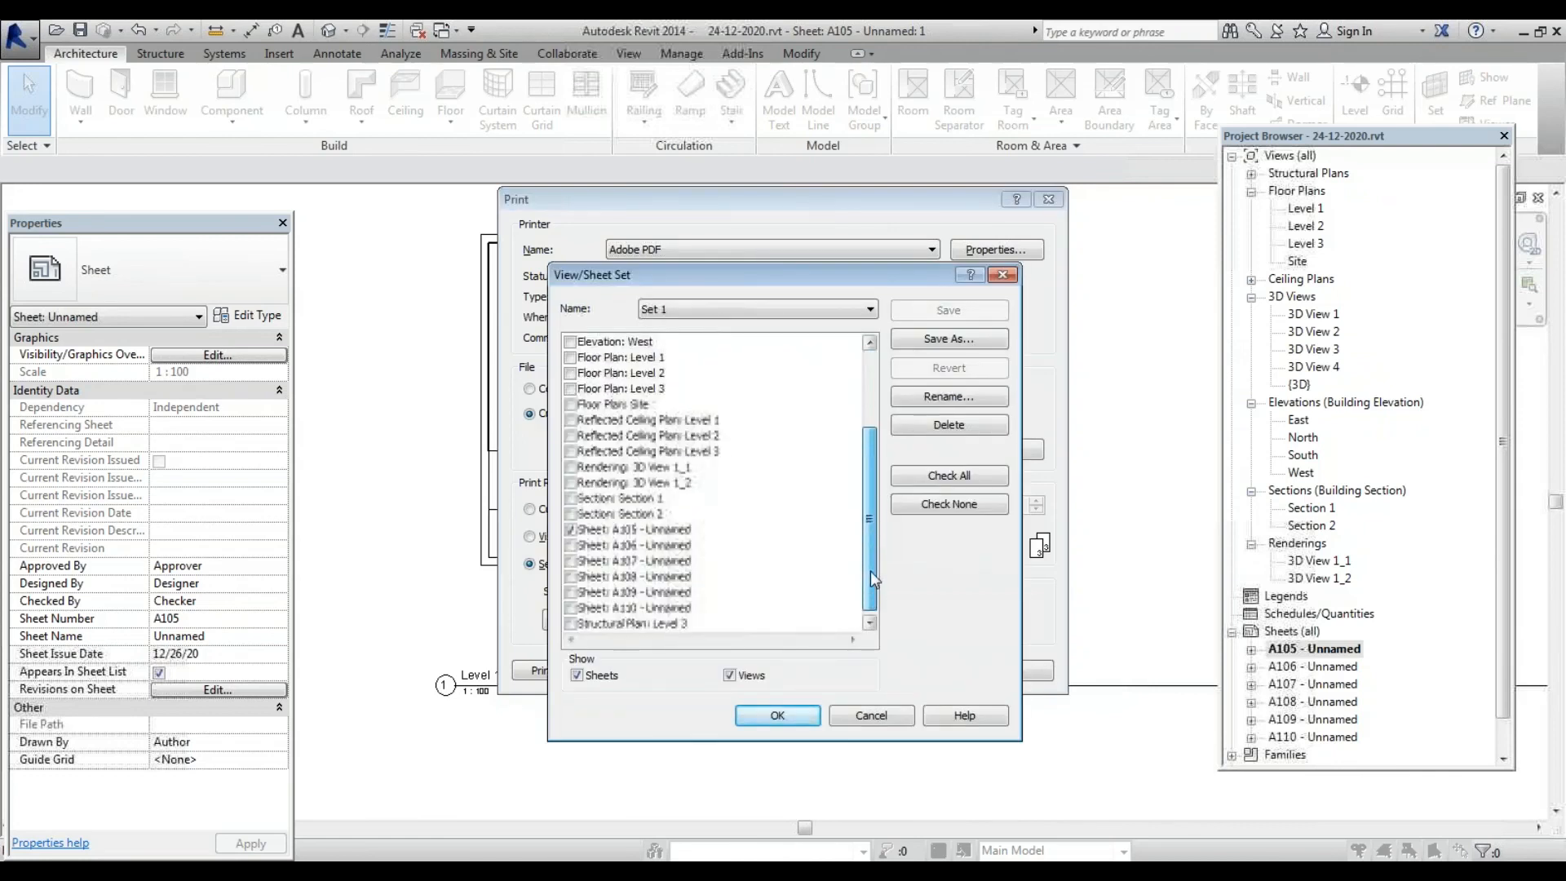
pyautogui.click(571, 545)
pyautogui.click(571, 560)
pyautogui.click(571, 576)
pyautogui.click(571, 591)
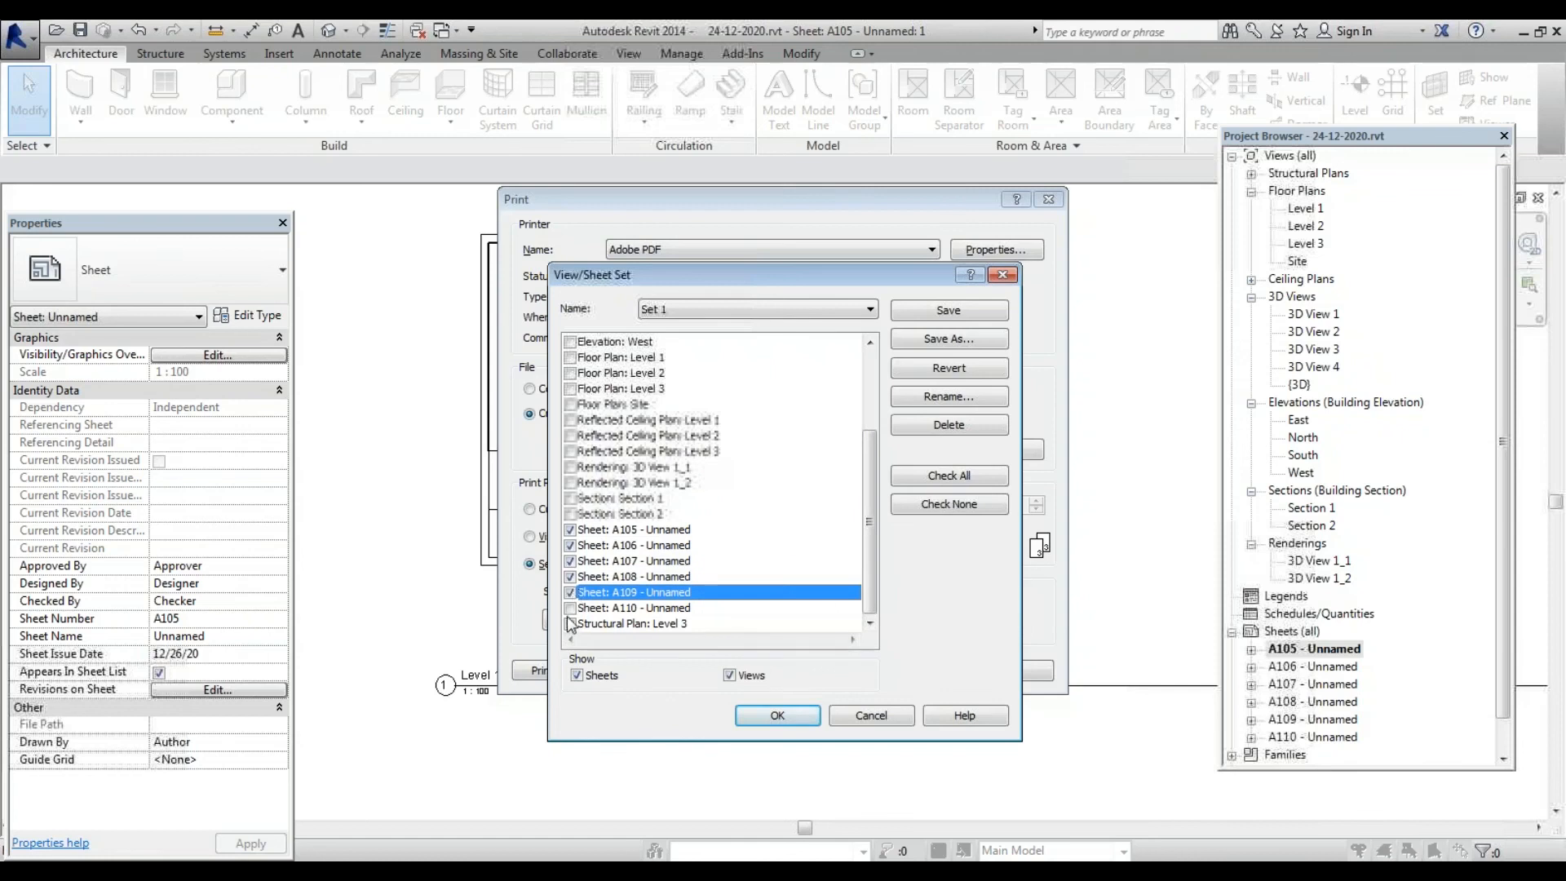
pyautogui.click(570, 607)
pyautogui.click(794, 717)
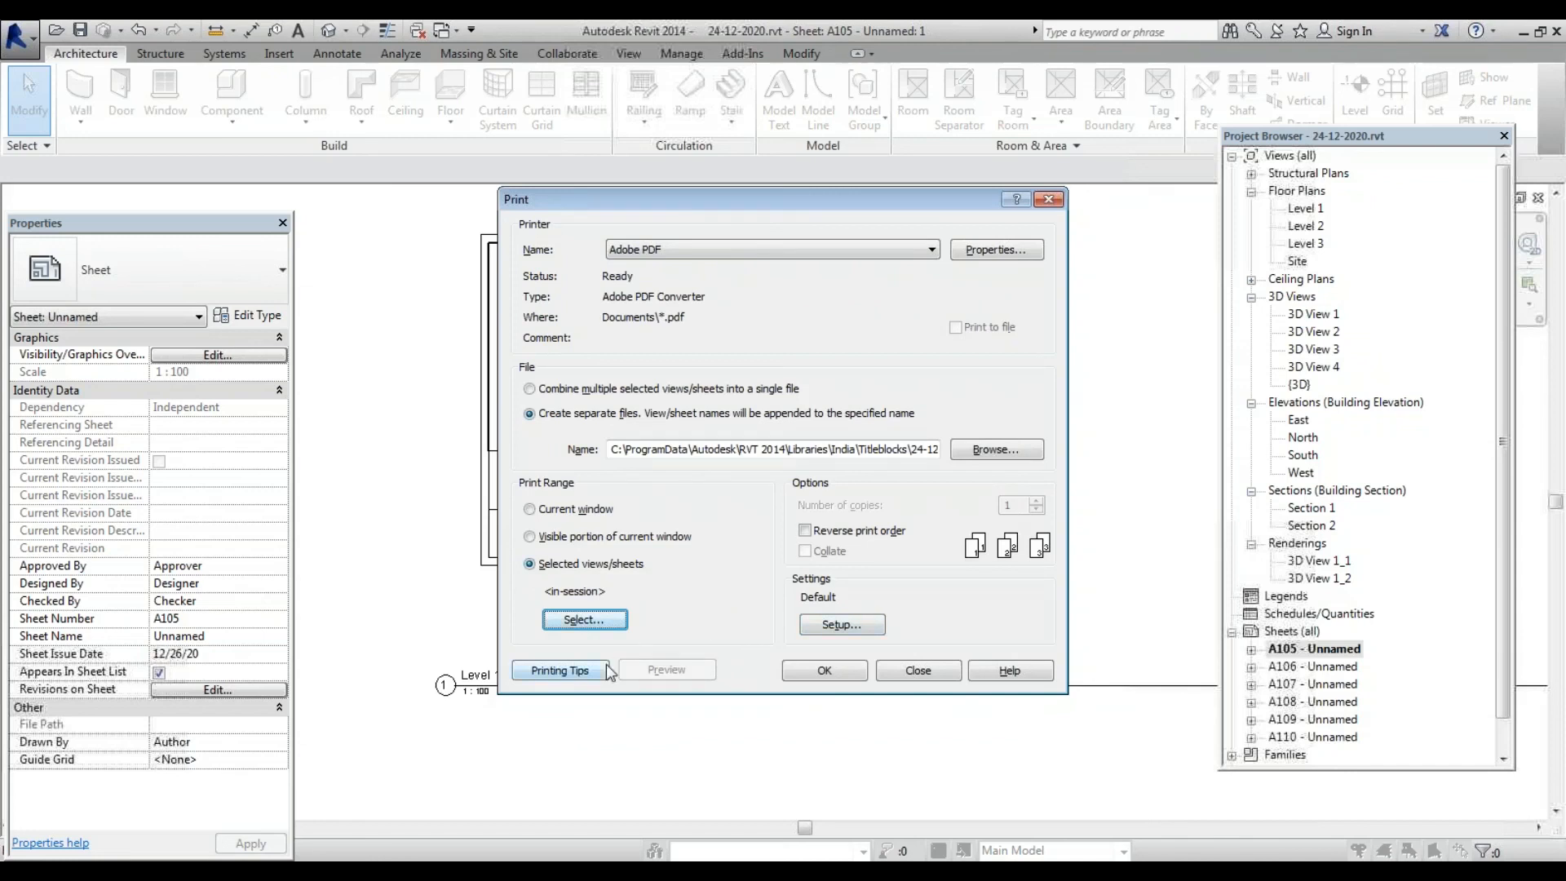
pyautogui.click(831, 670)
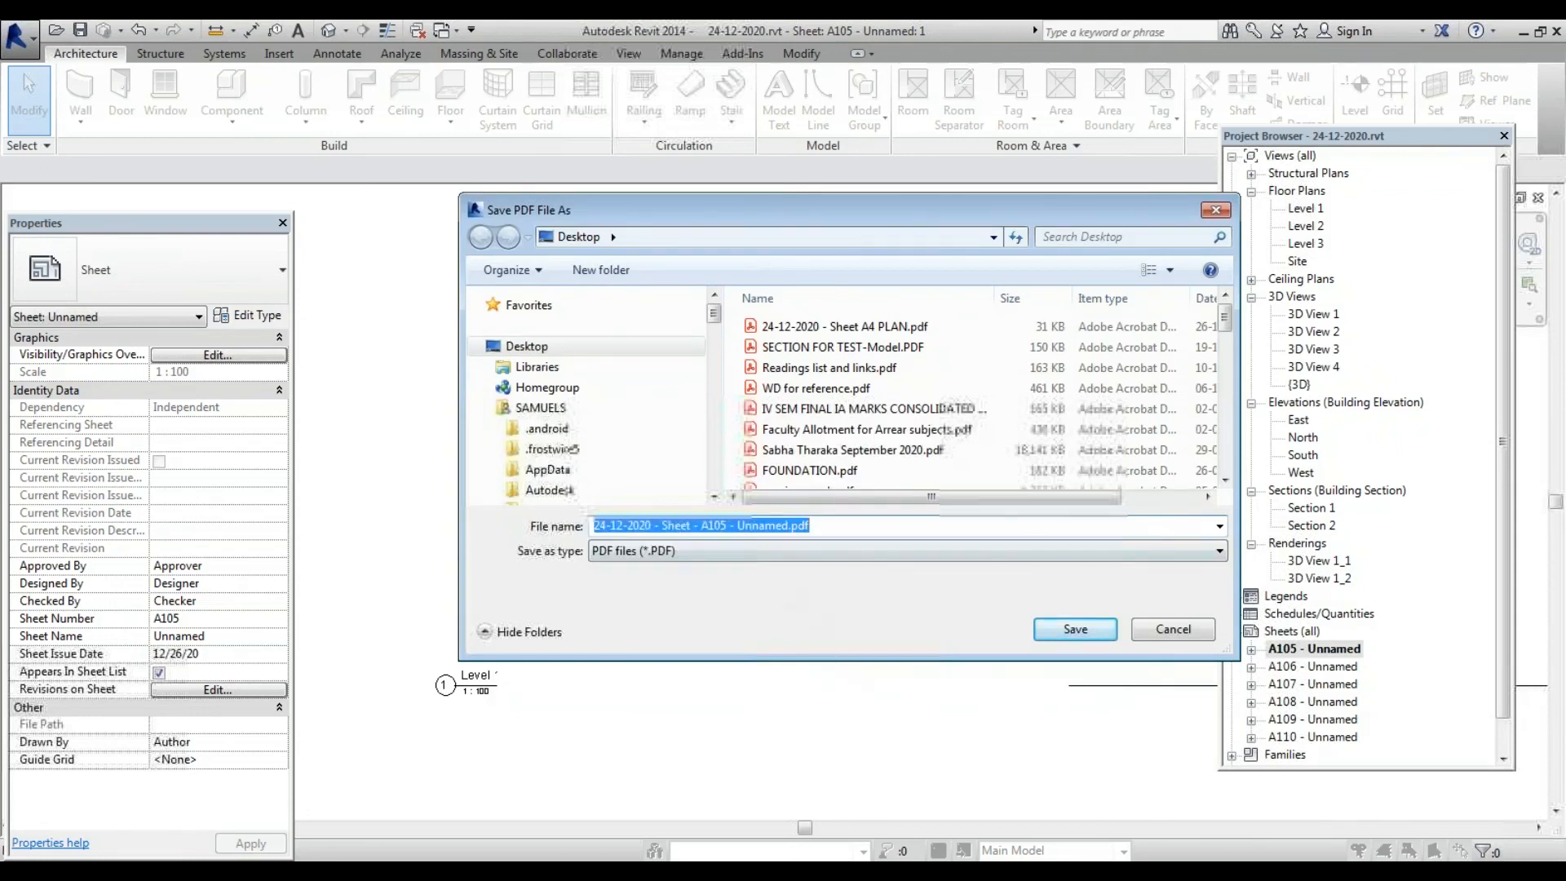
# Save the A105 PDF to the Desktop, declining to replace it on the repeat prompt
pyautogui.click(1068, 629)
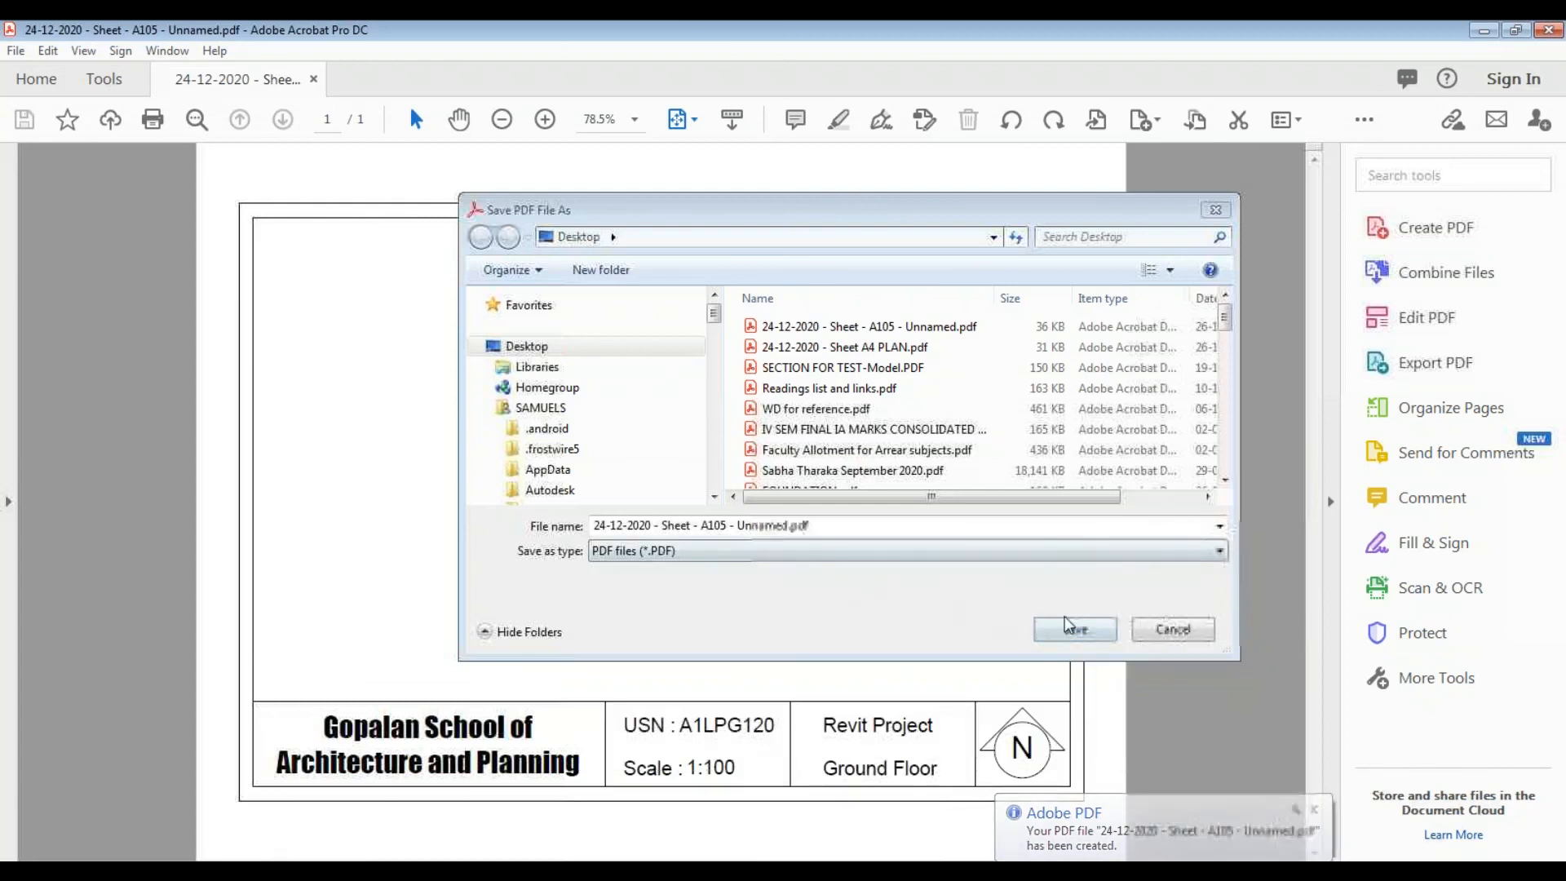
pyautogui.click(1072, 622)
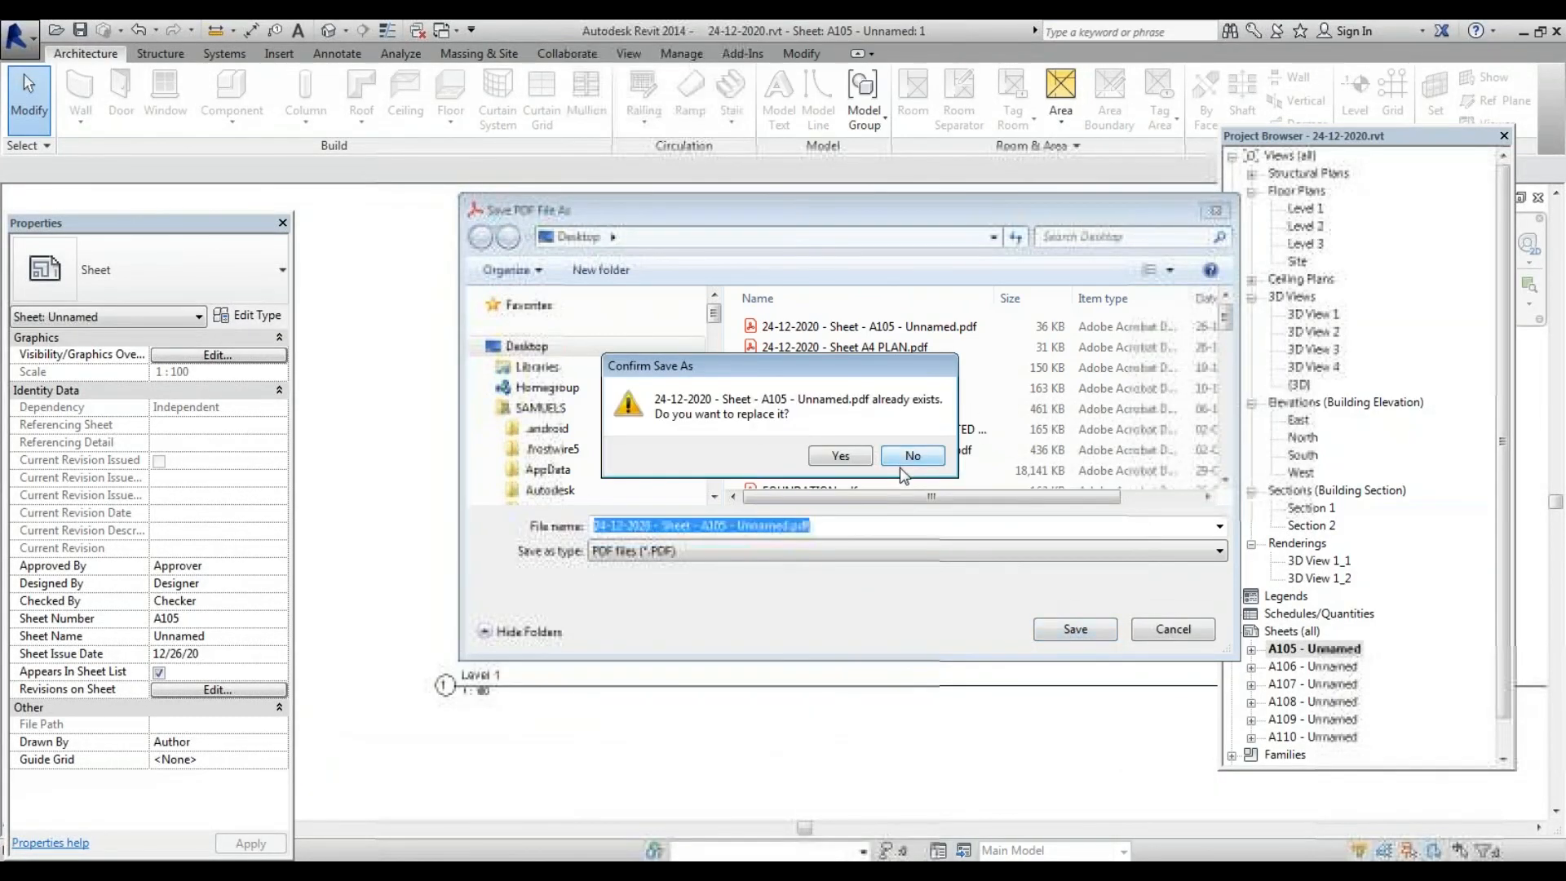
pyautogui.click(912, 456)
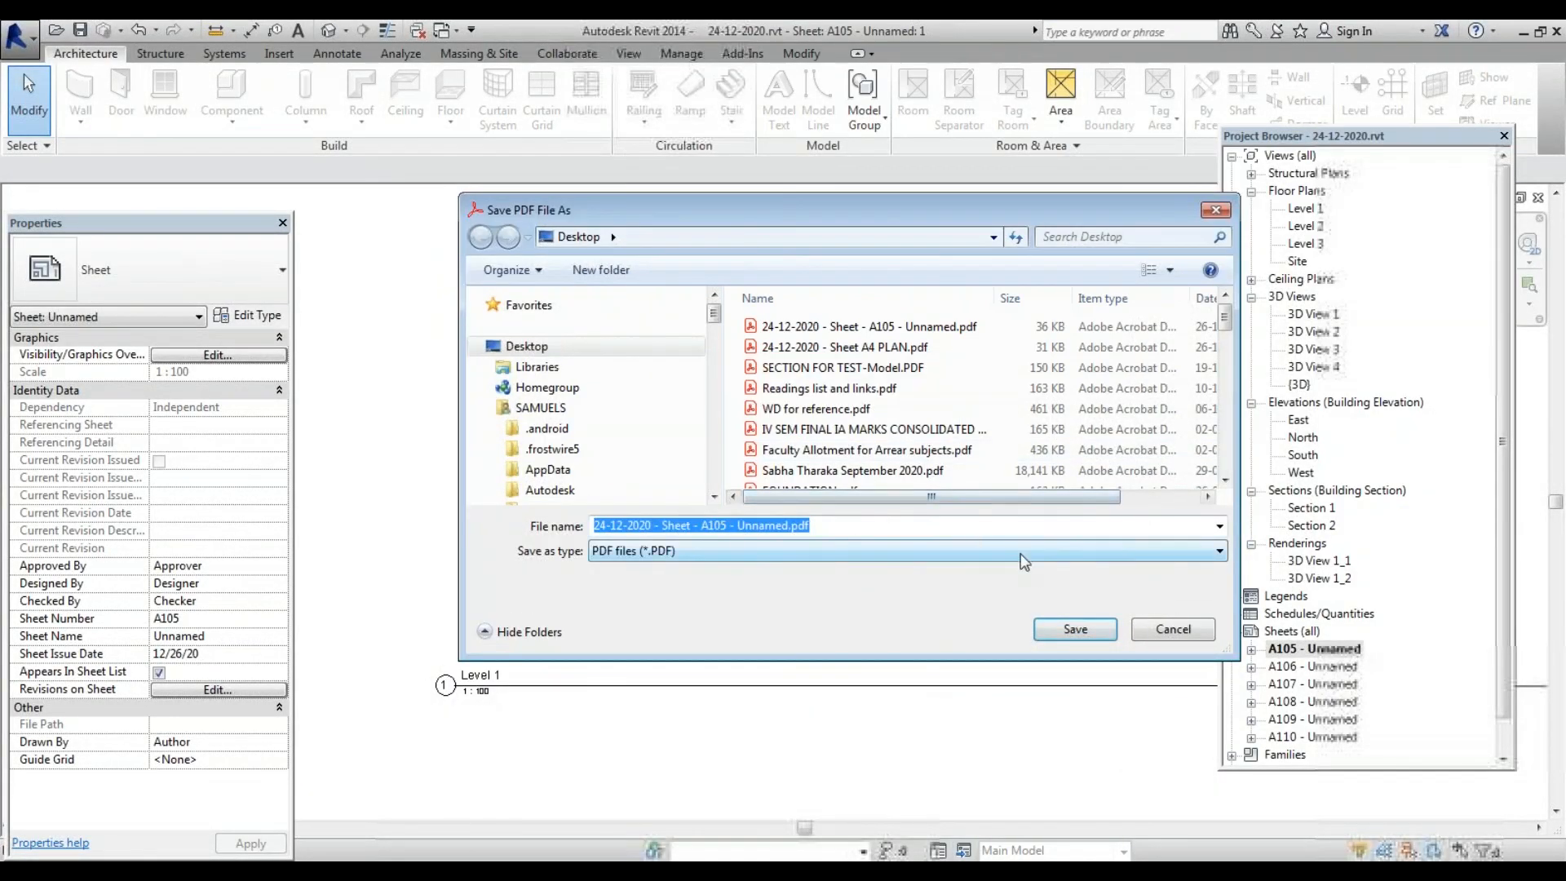
pyautogui.click(1171, 630)
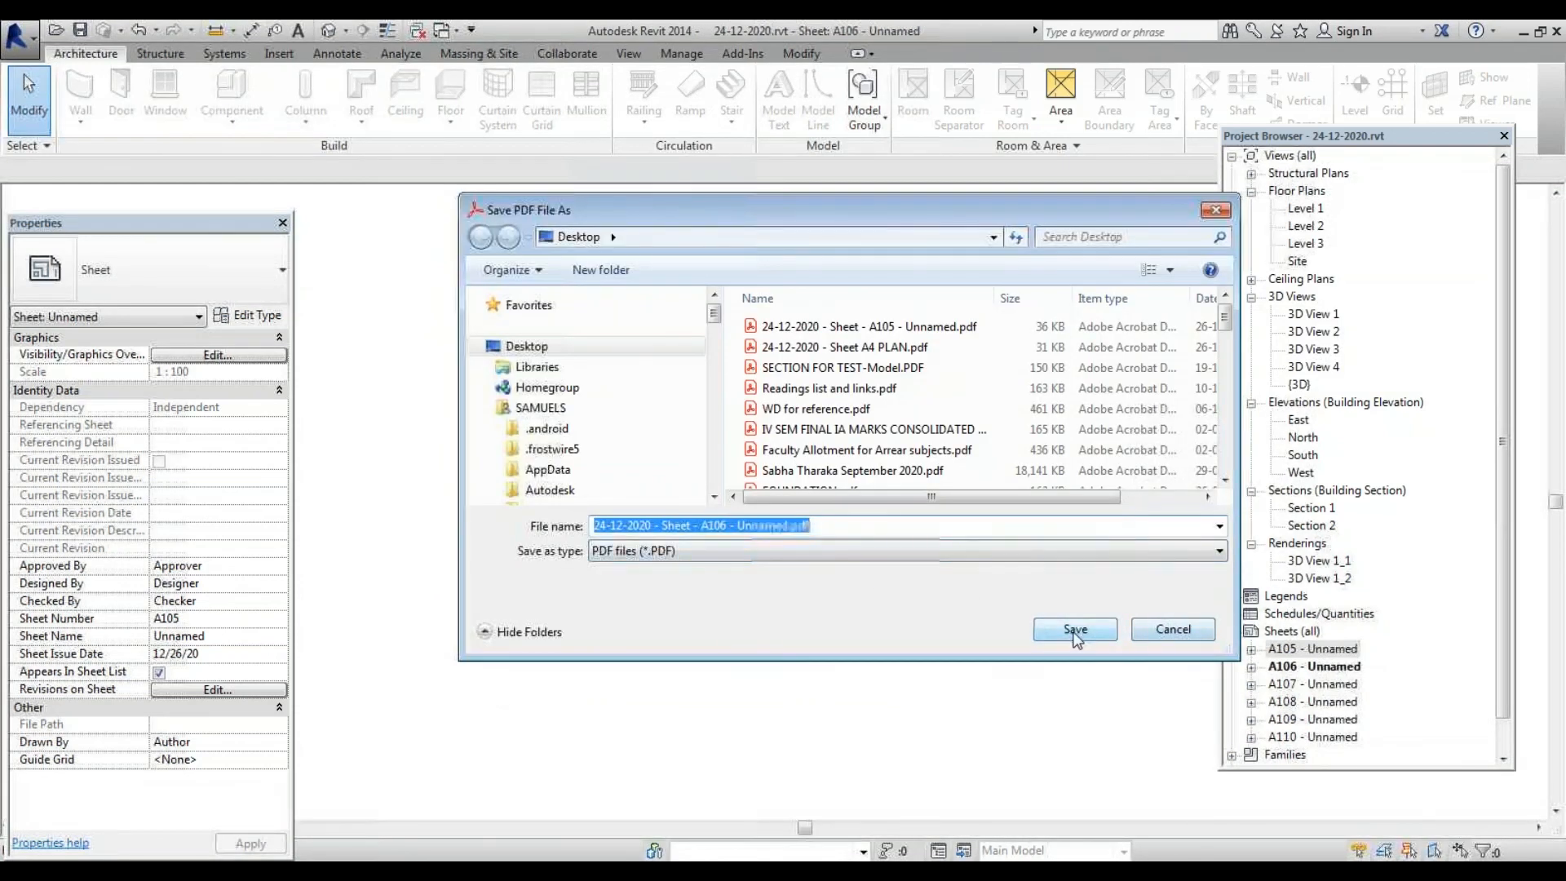
# Save the A106, A107, A108 and A109 PDFs to the Desktop
pyautogui.click(1063, 632)
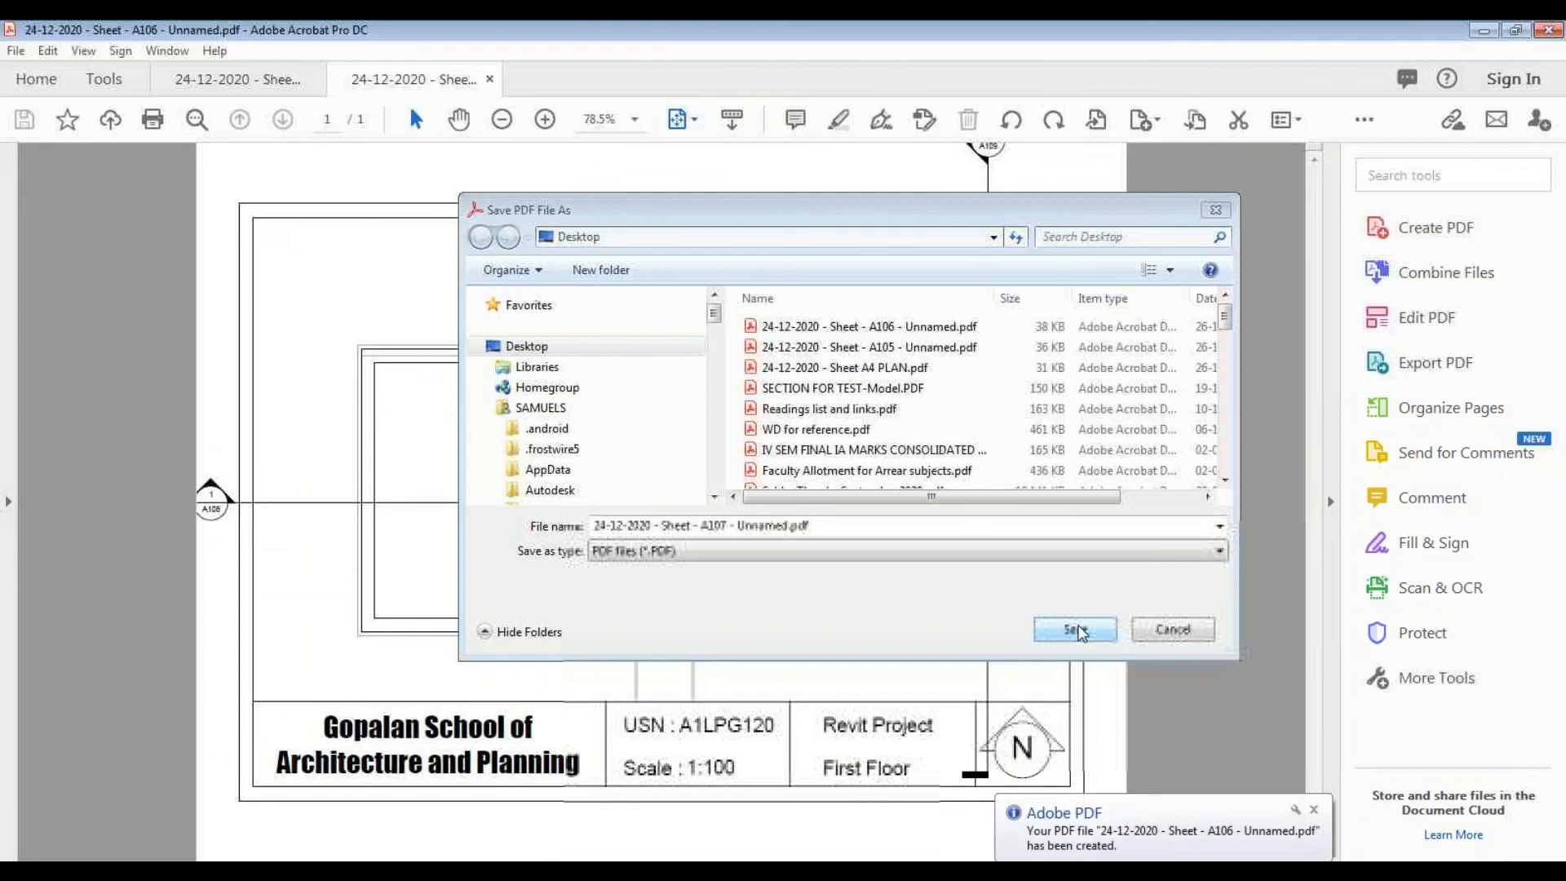
pyautogui.click(1077, 630)
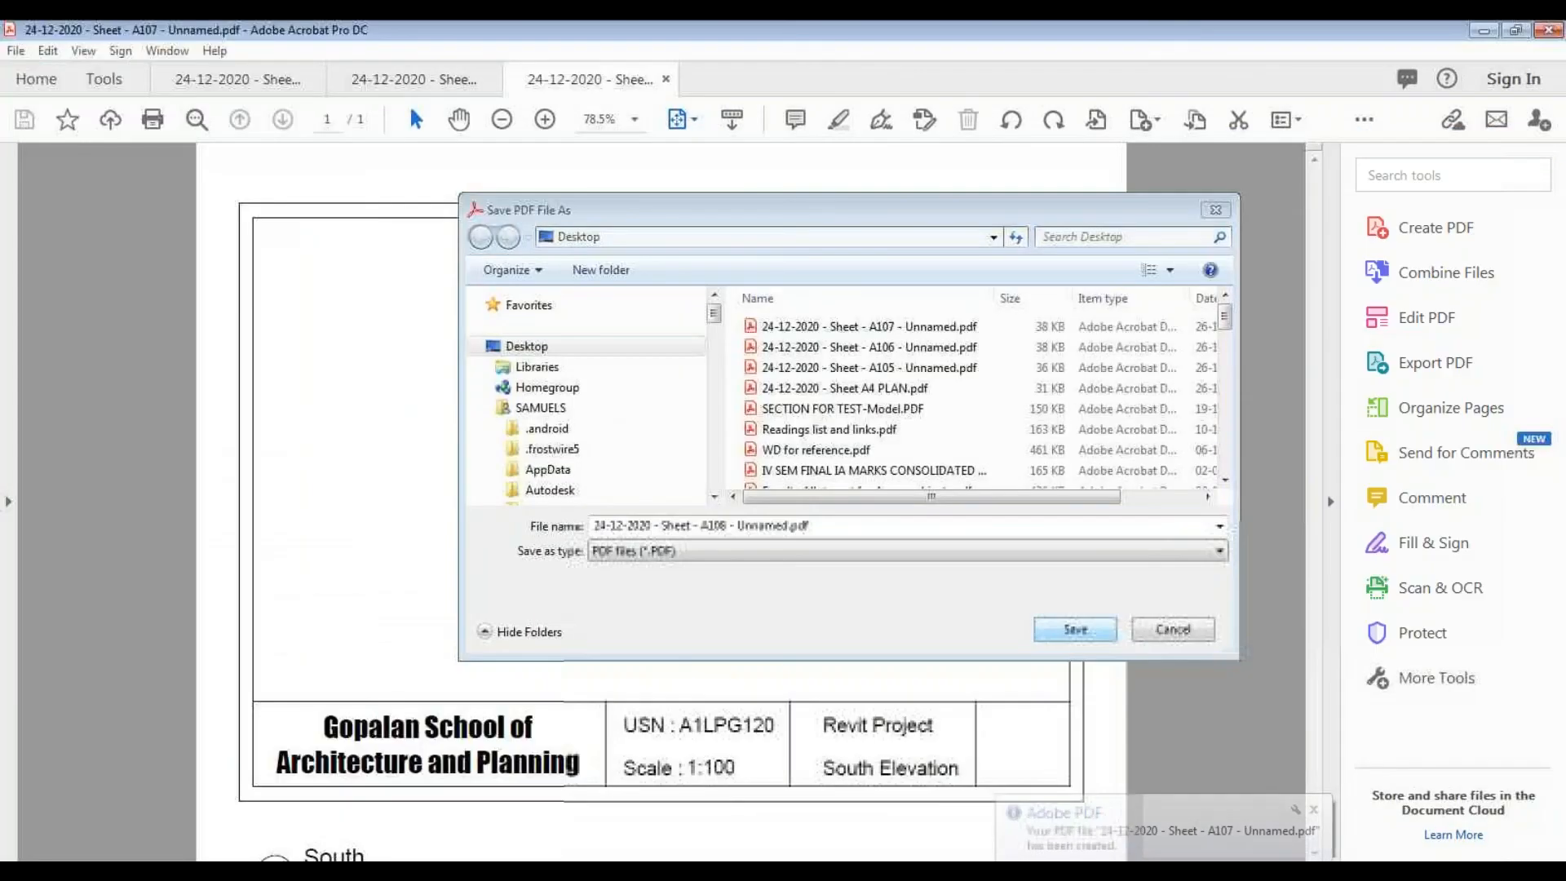
pyautogui.click(1078, 630)
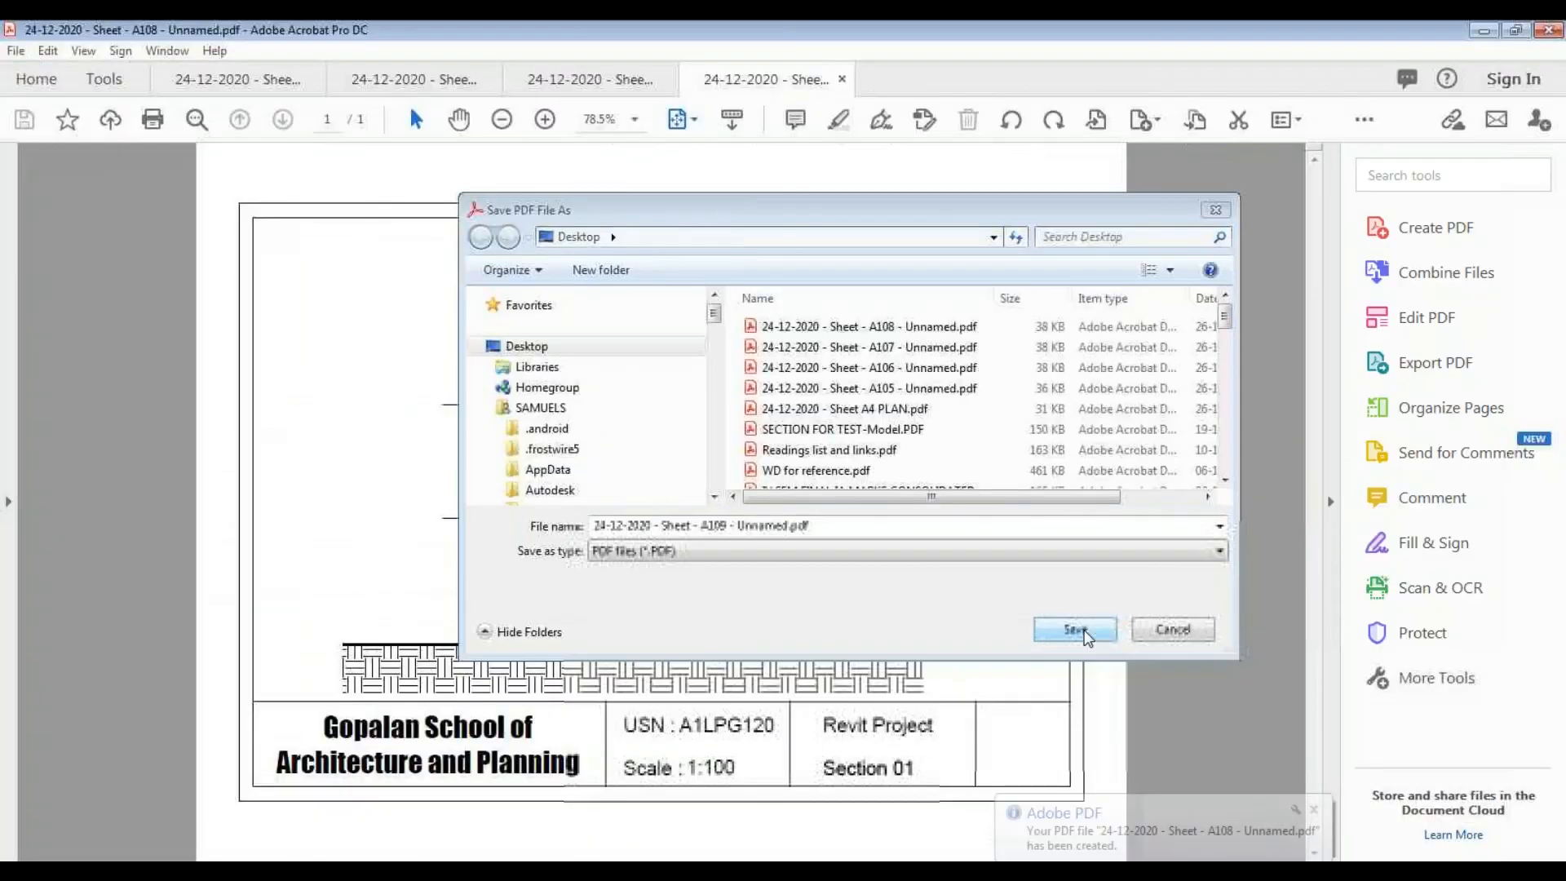
pyautogui.click(1076, 629)
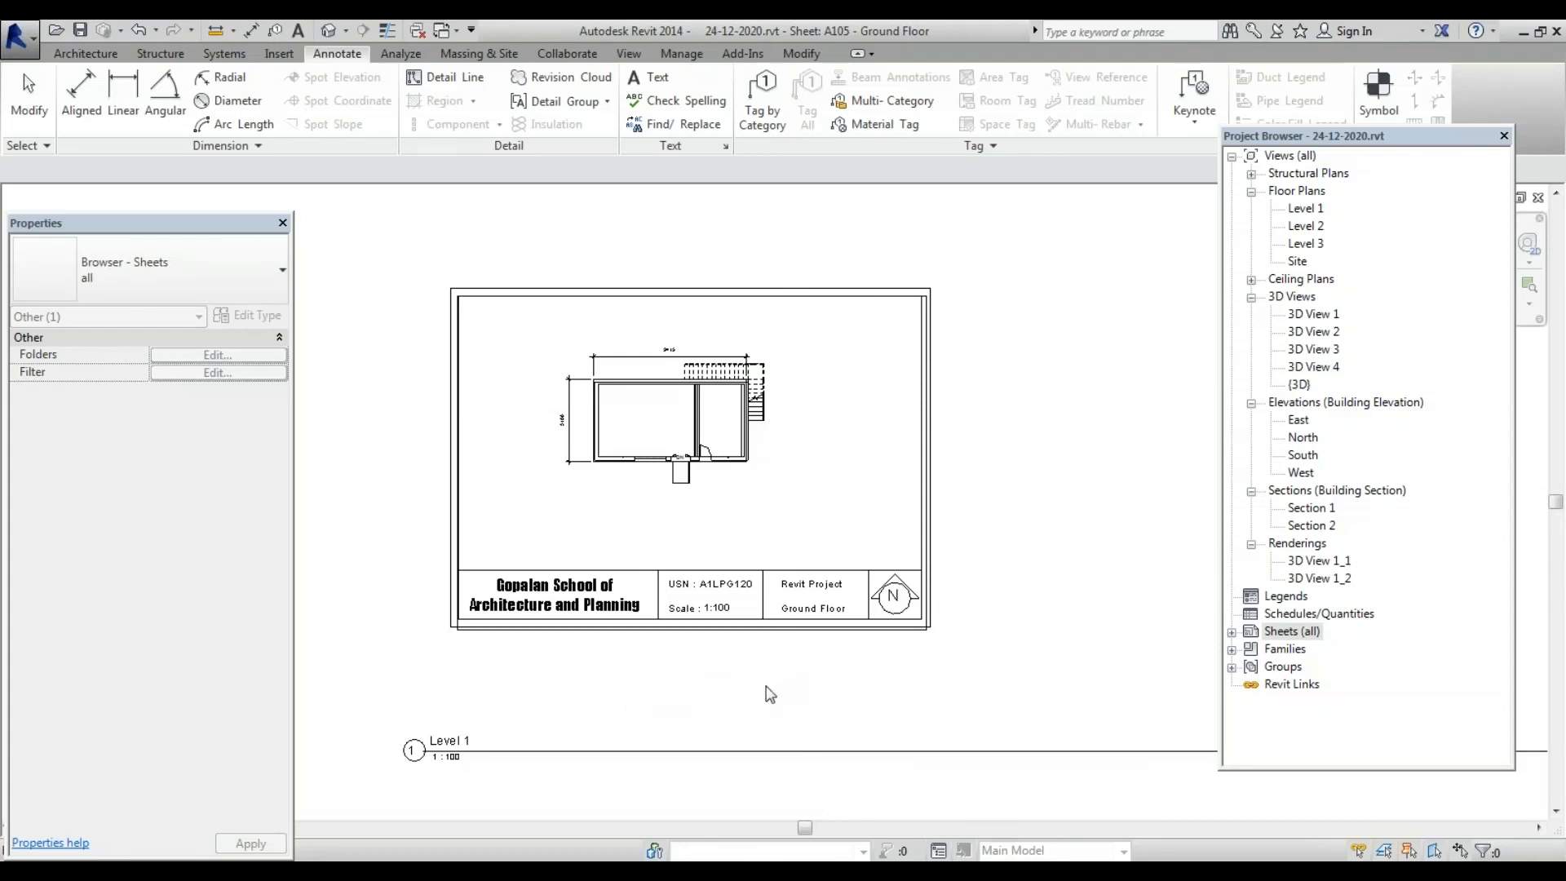
# Expand Sheets (all) to show A105 Ground Floor through A110 3D Rendering, raising the Project Browser
pyautogui.click(1295, 632)
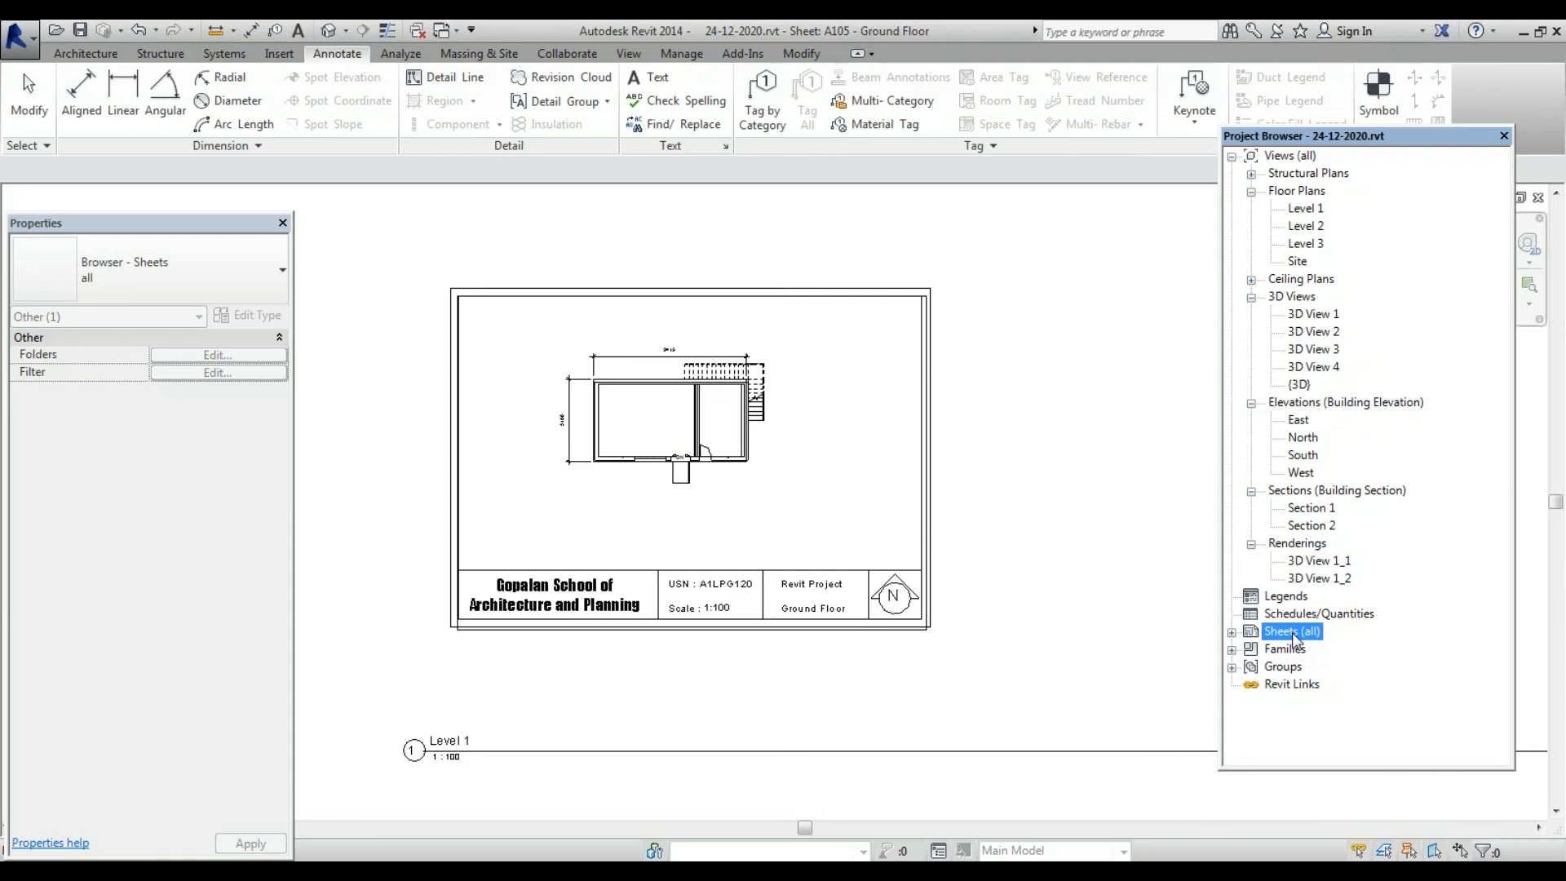
pyautogui.click(1232, 632)
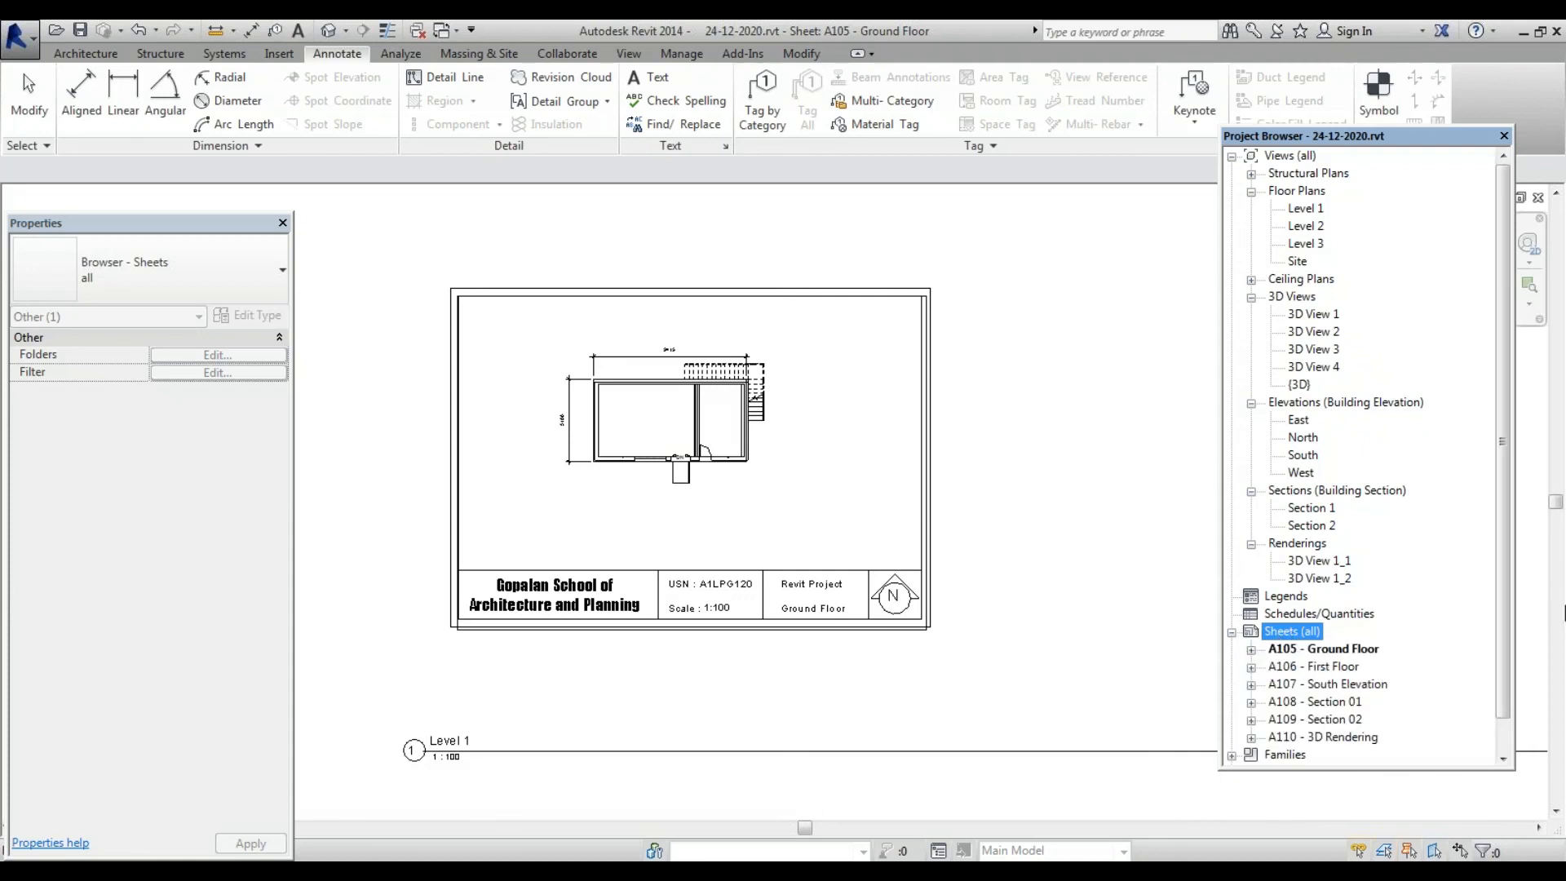
pyautogui.scroll(-1, 1510, 689)
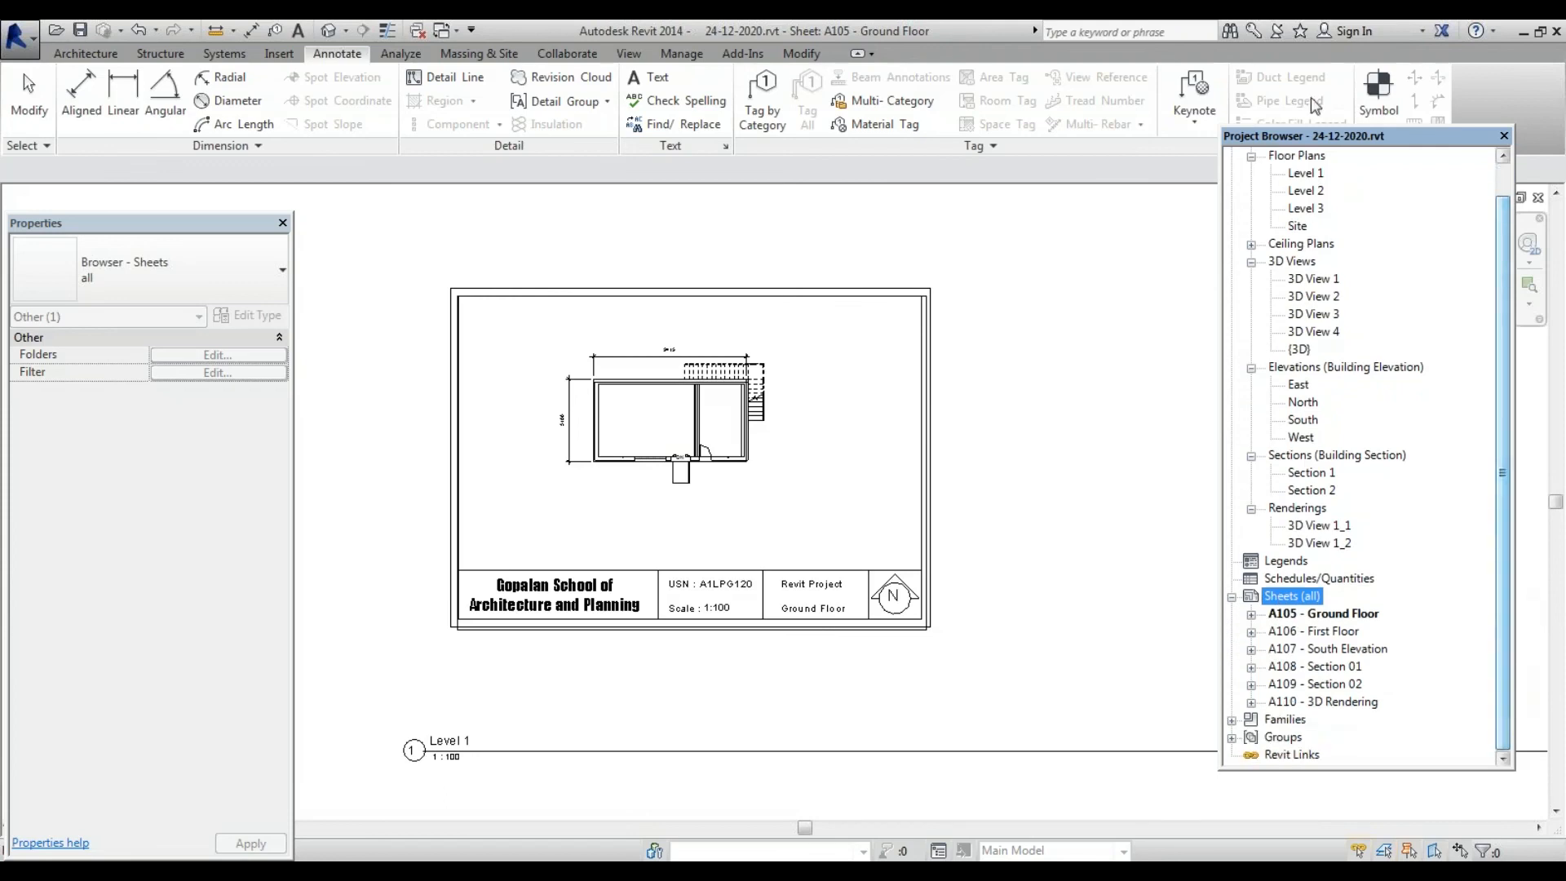
pyautogui.moveTo(1358, 141); pyautogui.dragTo(1347, 91)
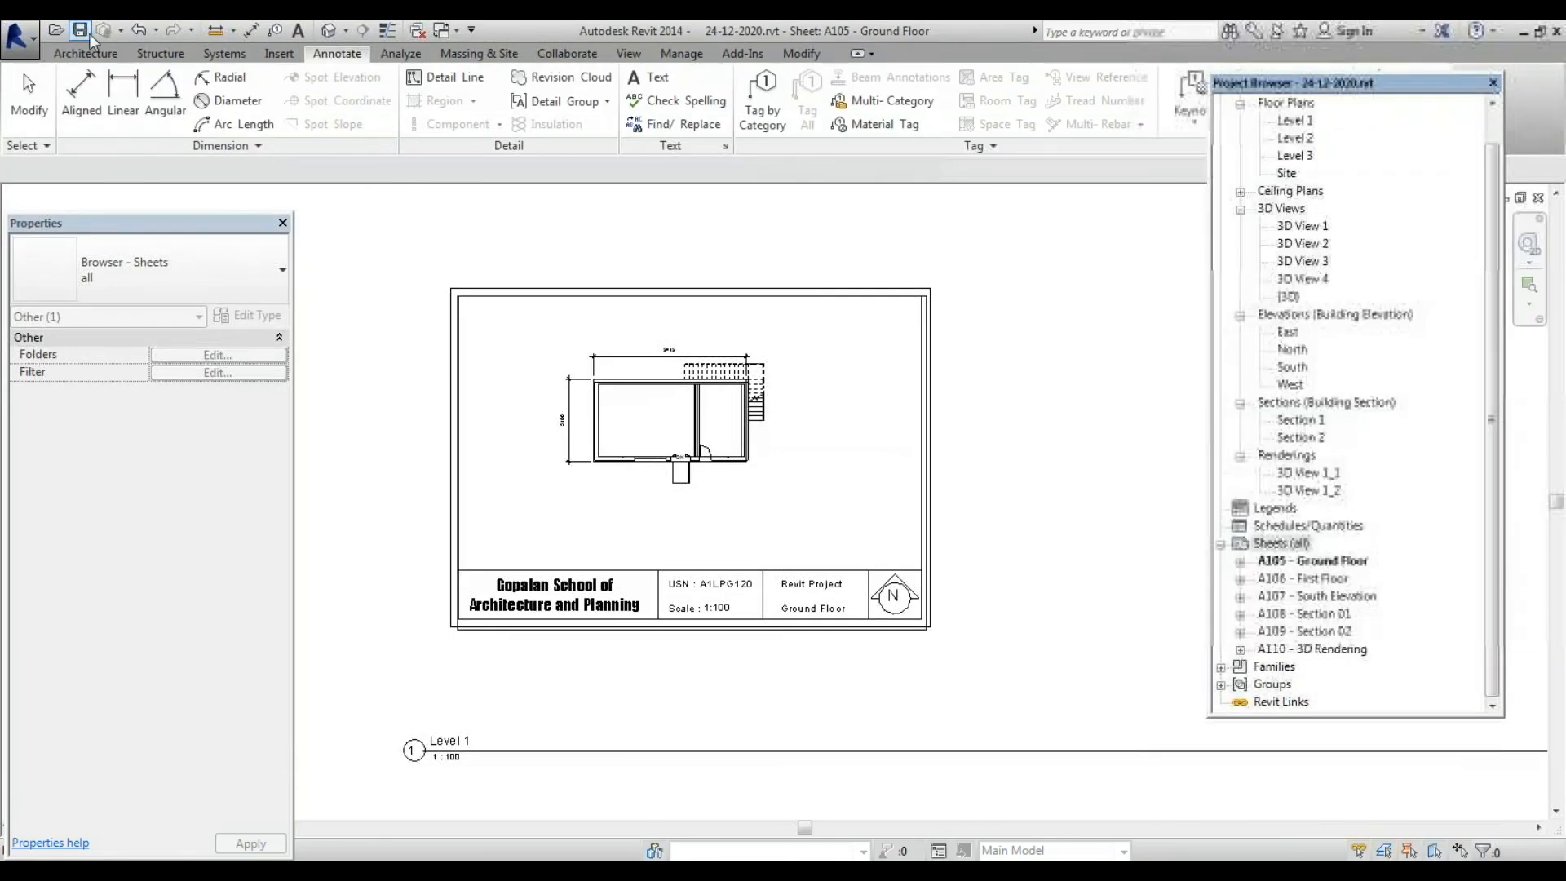
# Open Print from the application menu and select sheets A105 through A110 as the print range
pyautogui.click(32, 52)
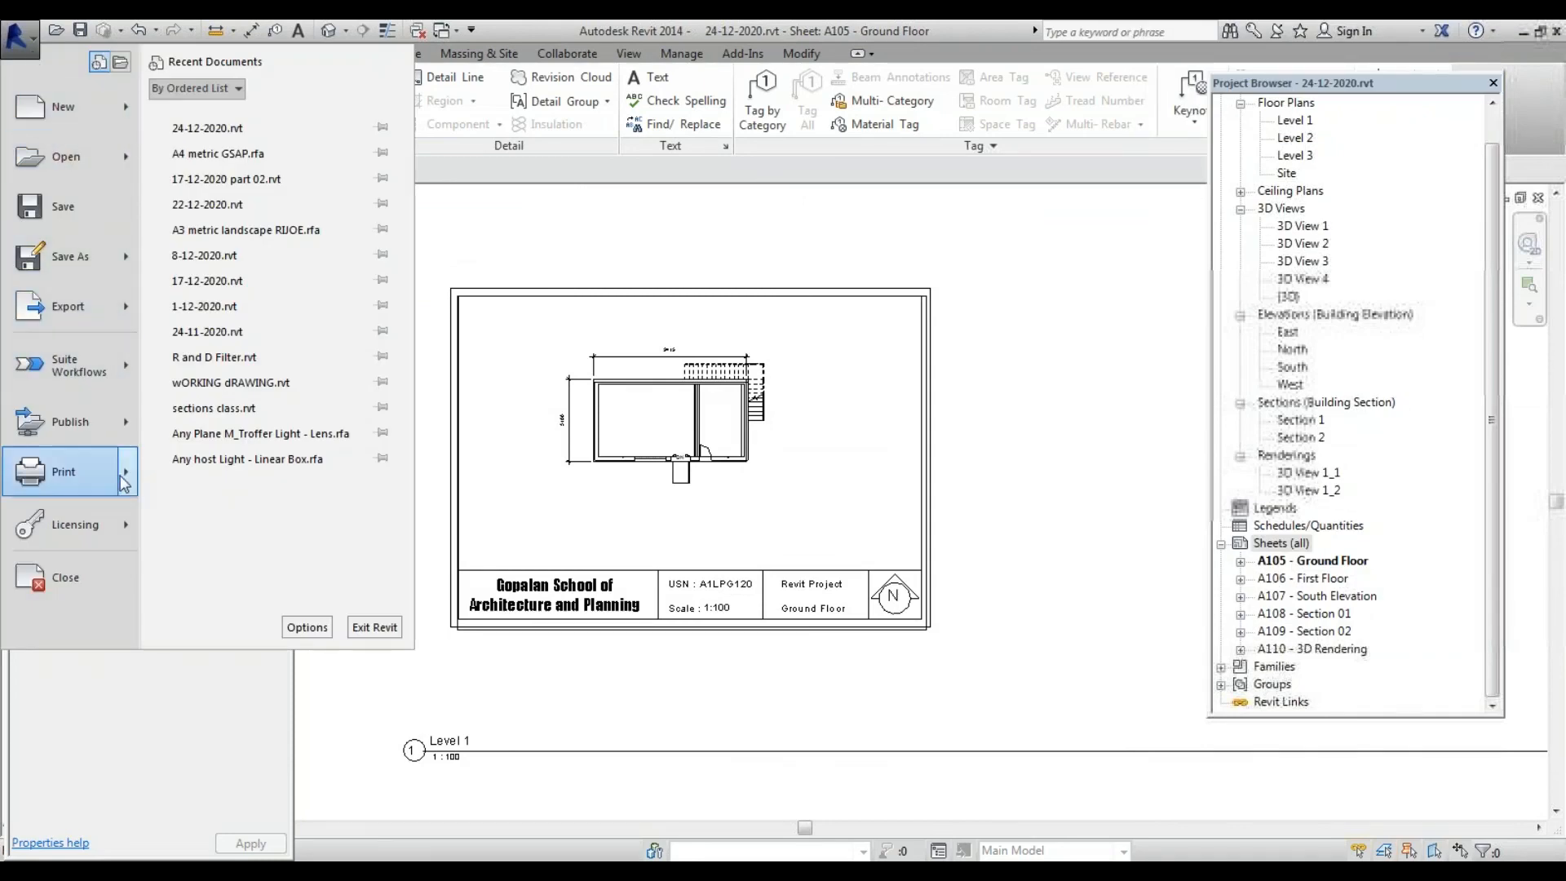
pyautogui.moveTo(121, 477)
pyautogui.click(209, 163)
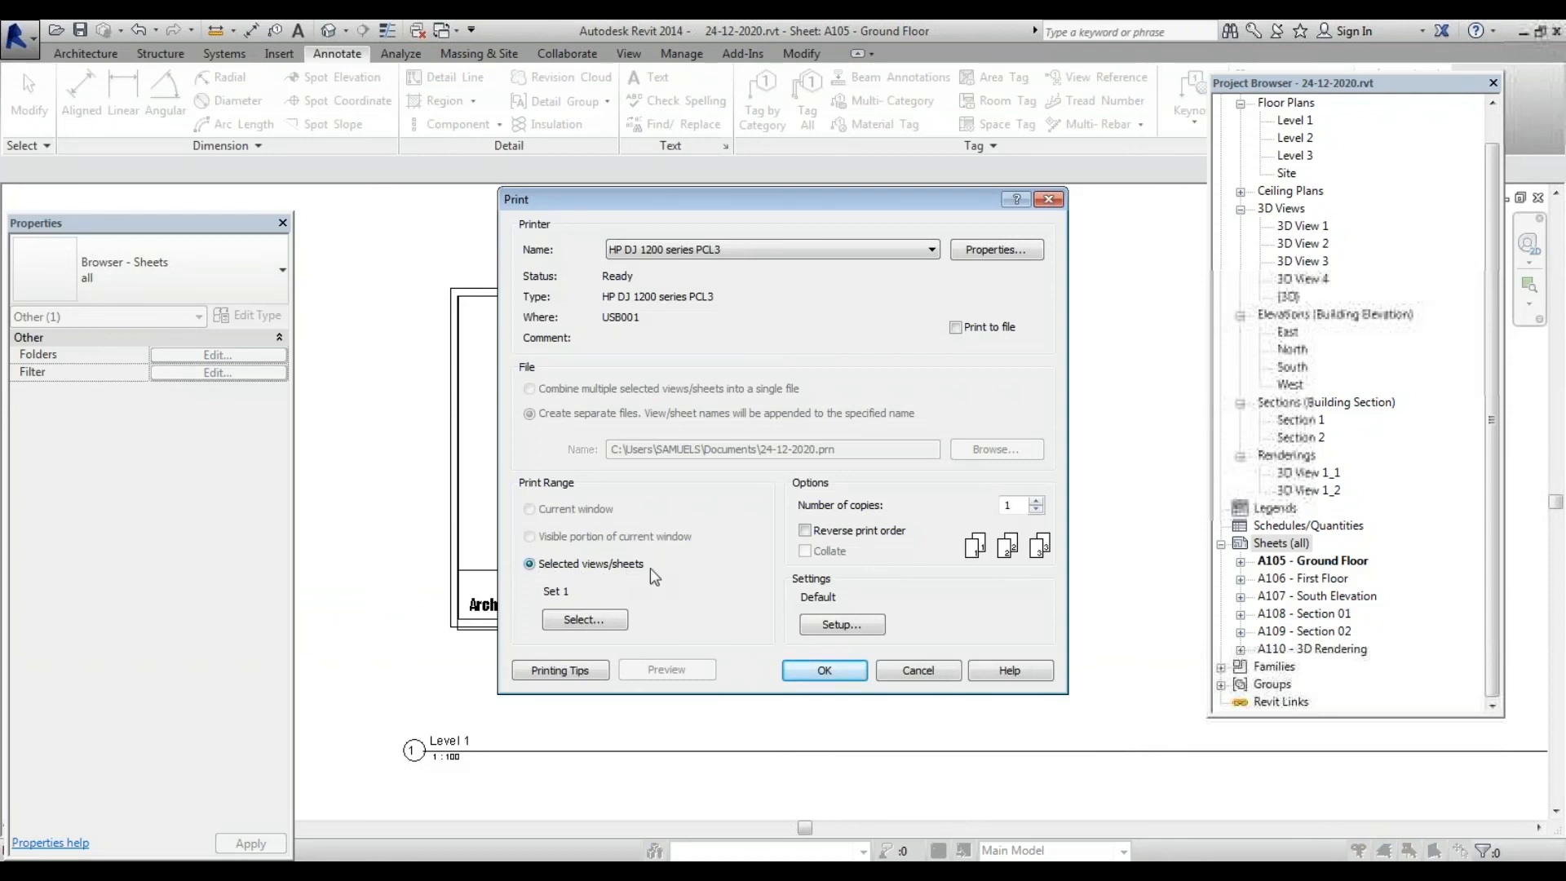
pyautogui.click(588, 622)
pyautogui.click(871, 594)
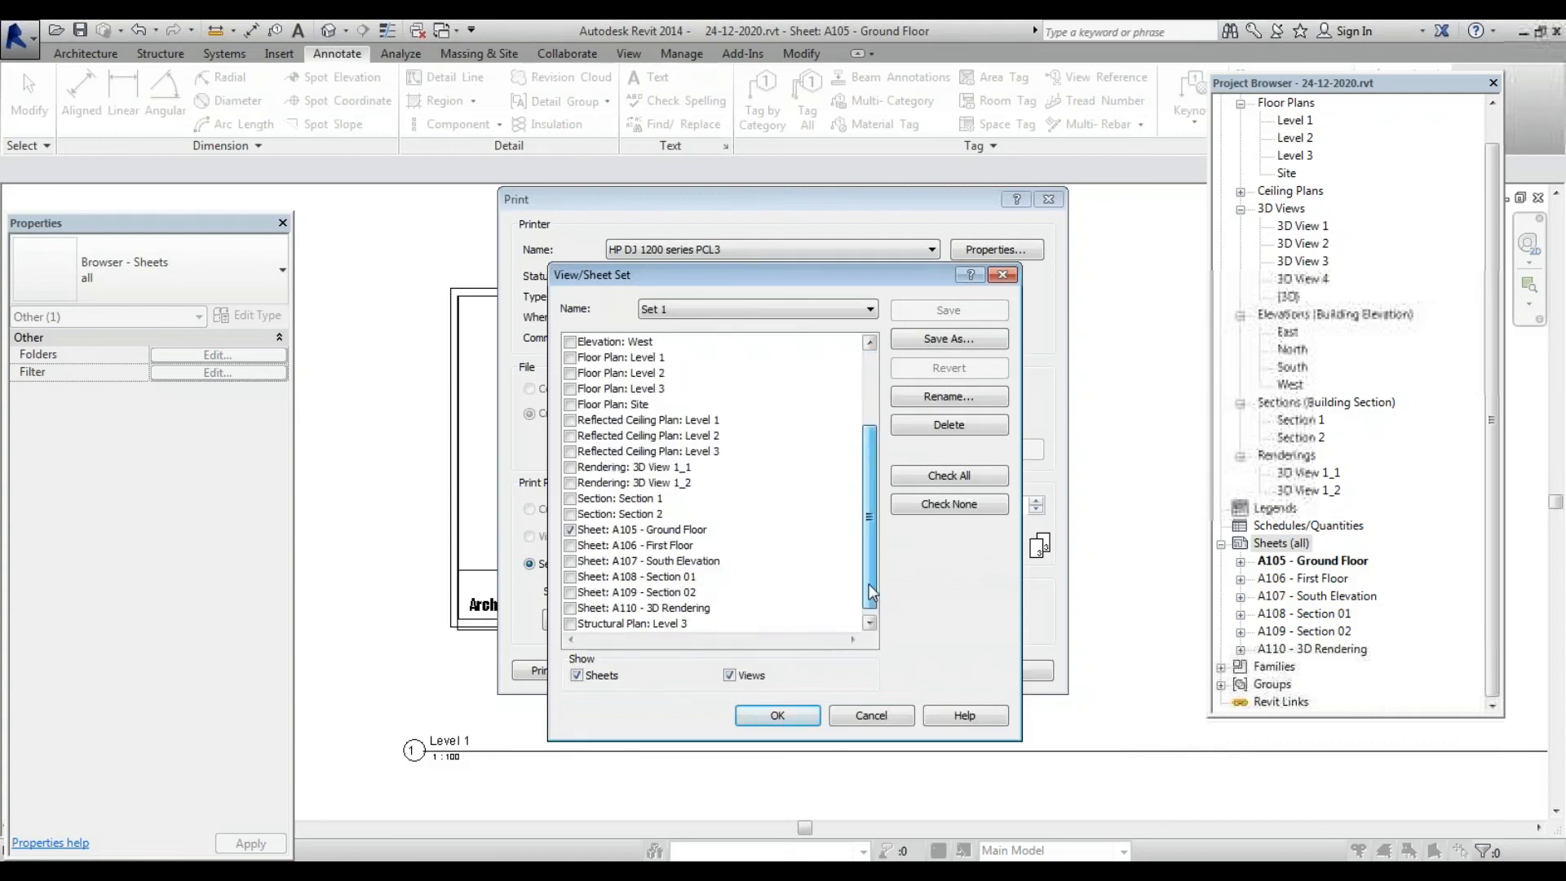
pyautogui.click(570, 544)
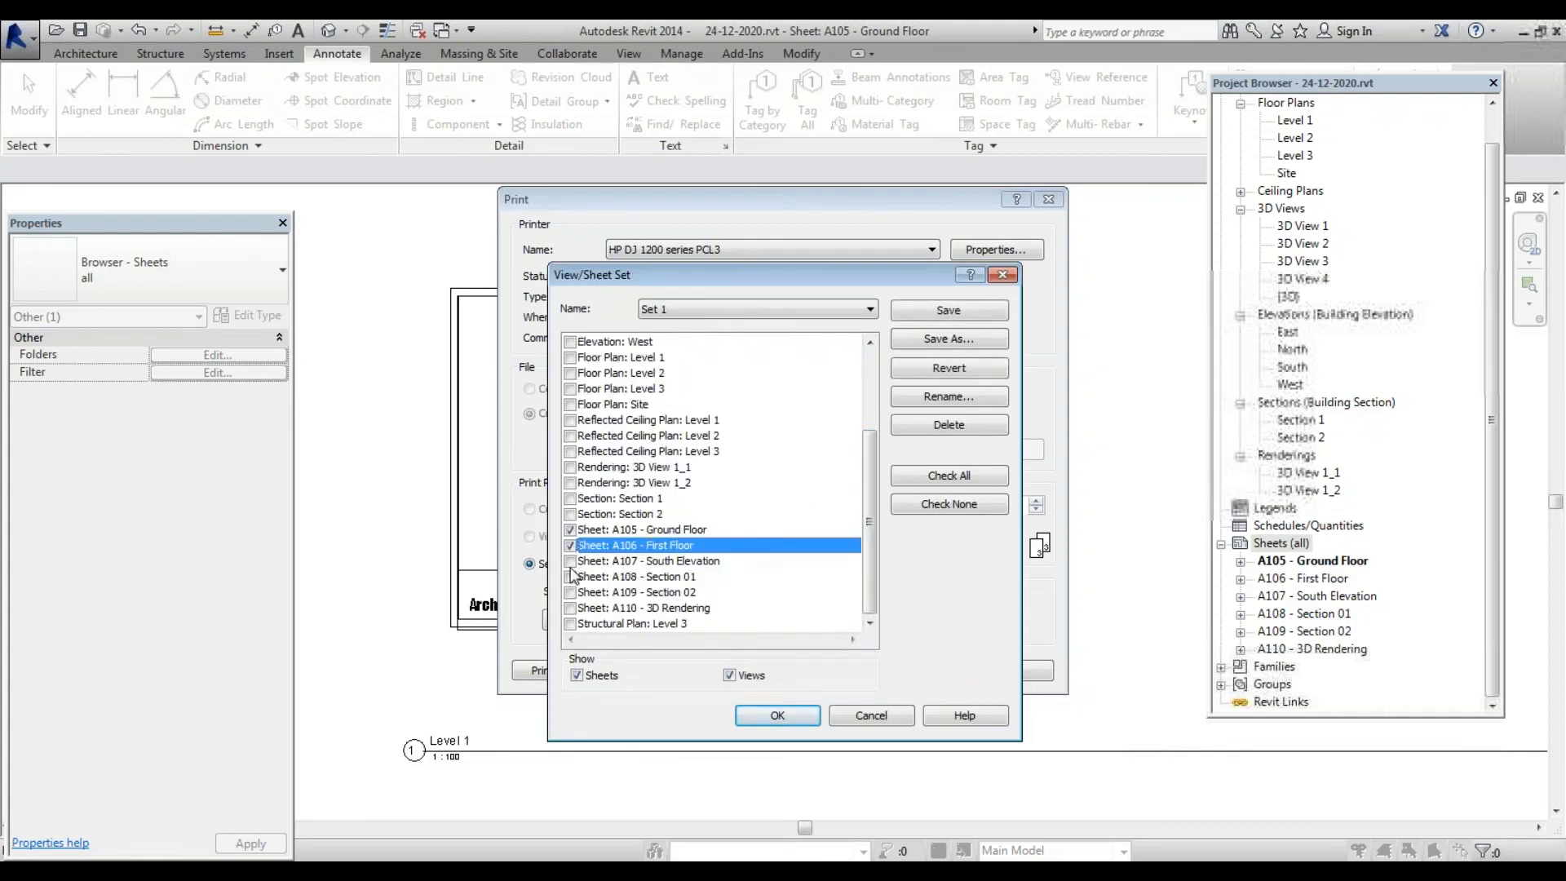
pyautogui.click(570, 560)
pyautogui.click(570, 575)
pyautogui.click(570, 592)
pyautogui.click(569, 607)
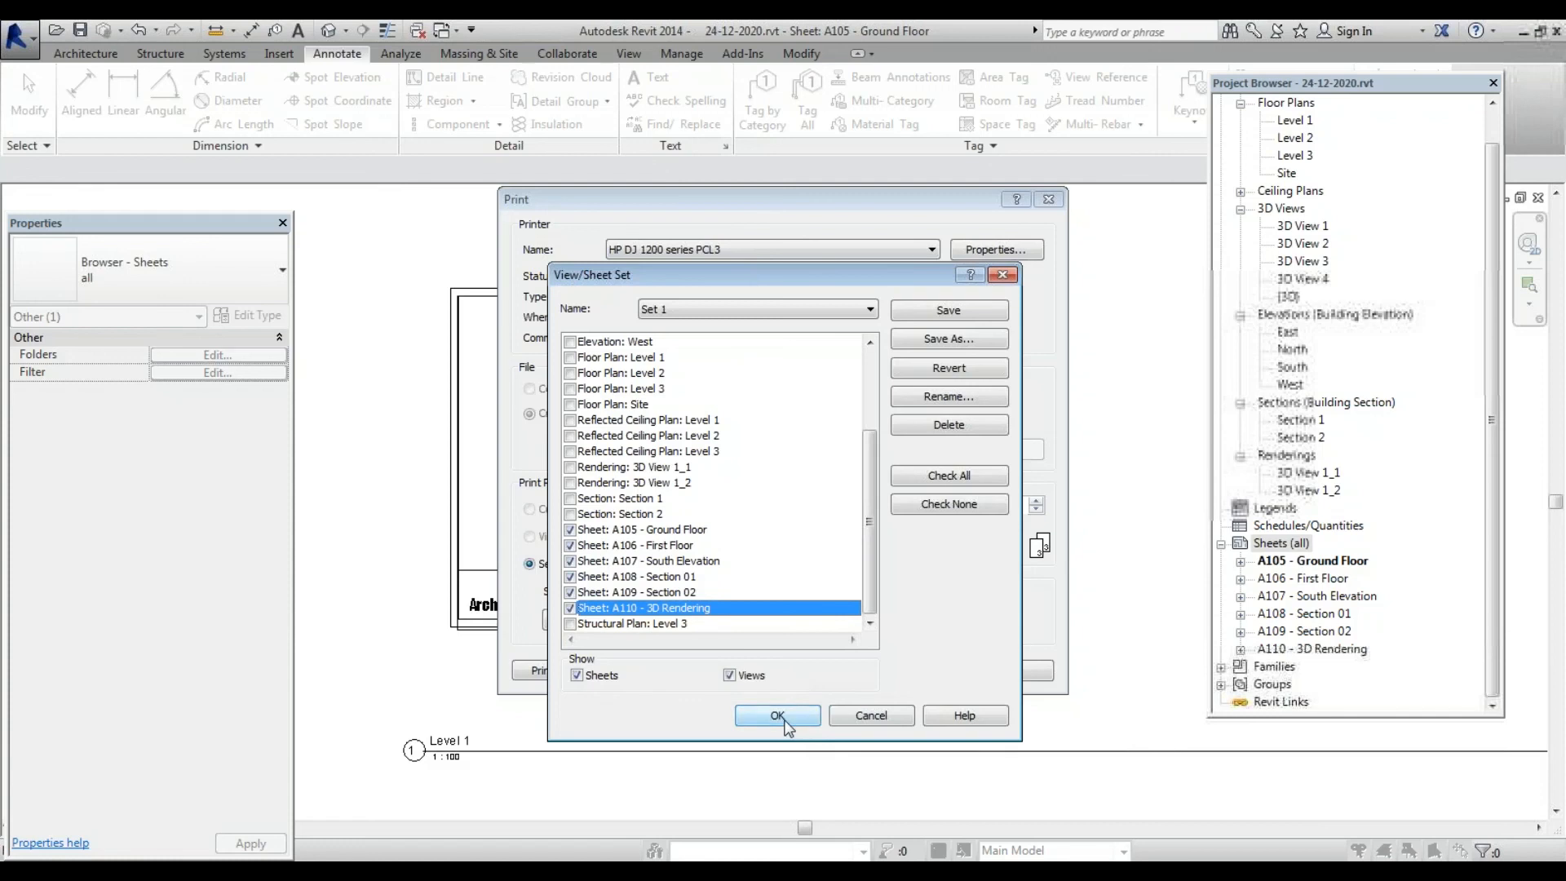
pyautogui.click(777, 716)
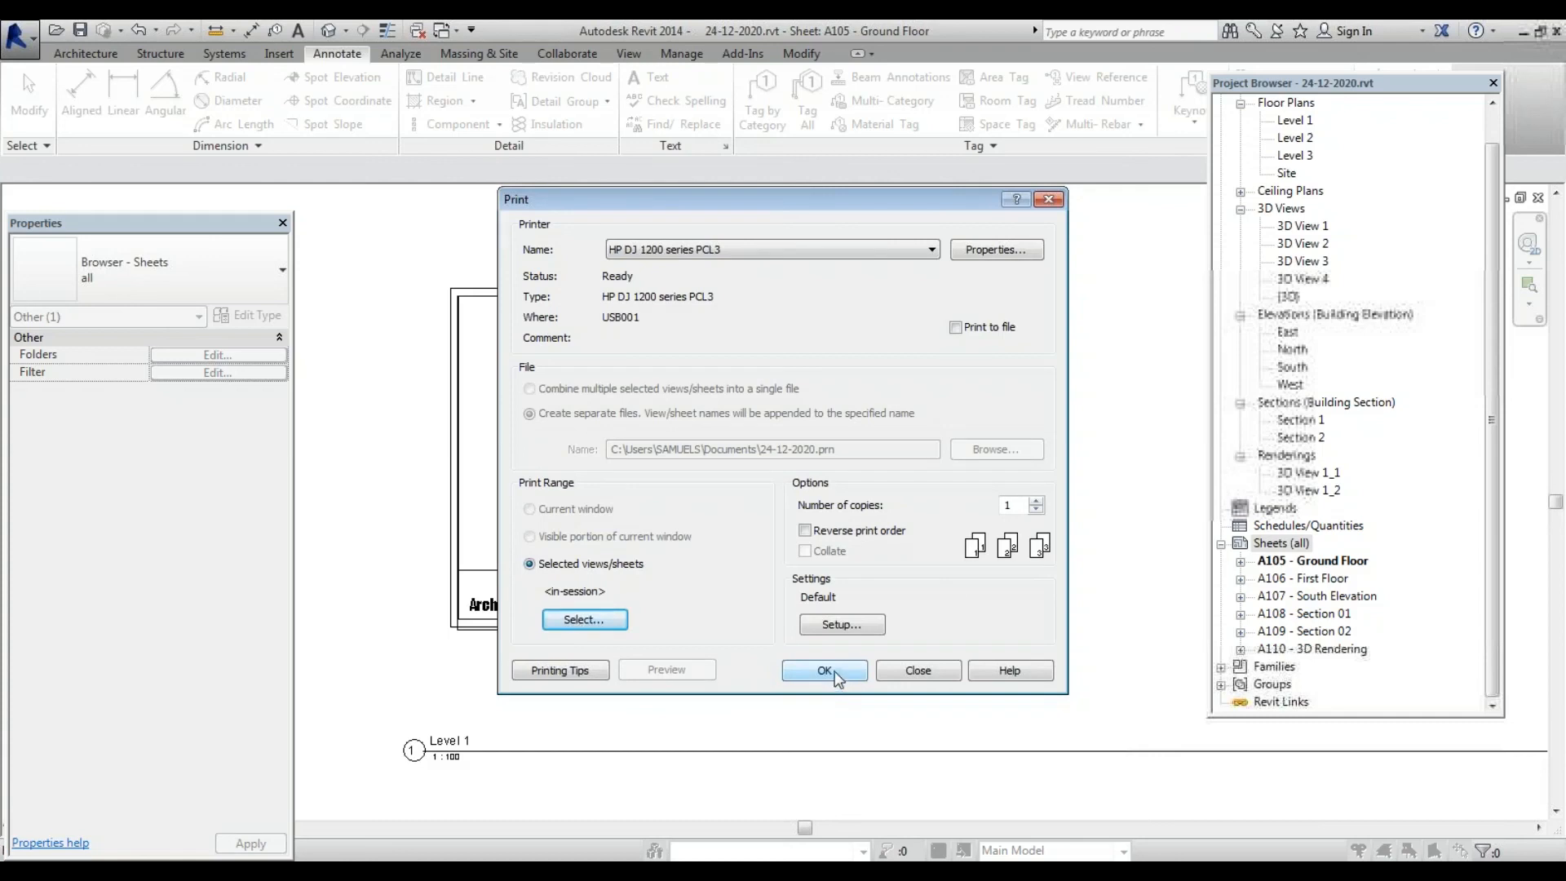
# Switch the printer from the HP plotter to Adobe PDF
pyautogui.click(866, 259)
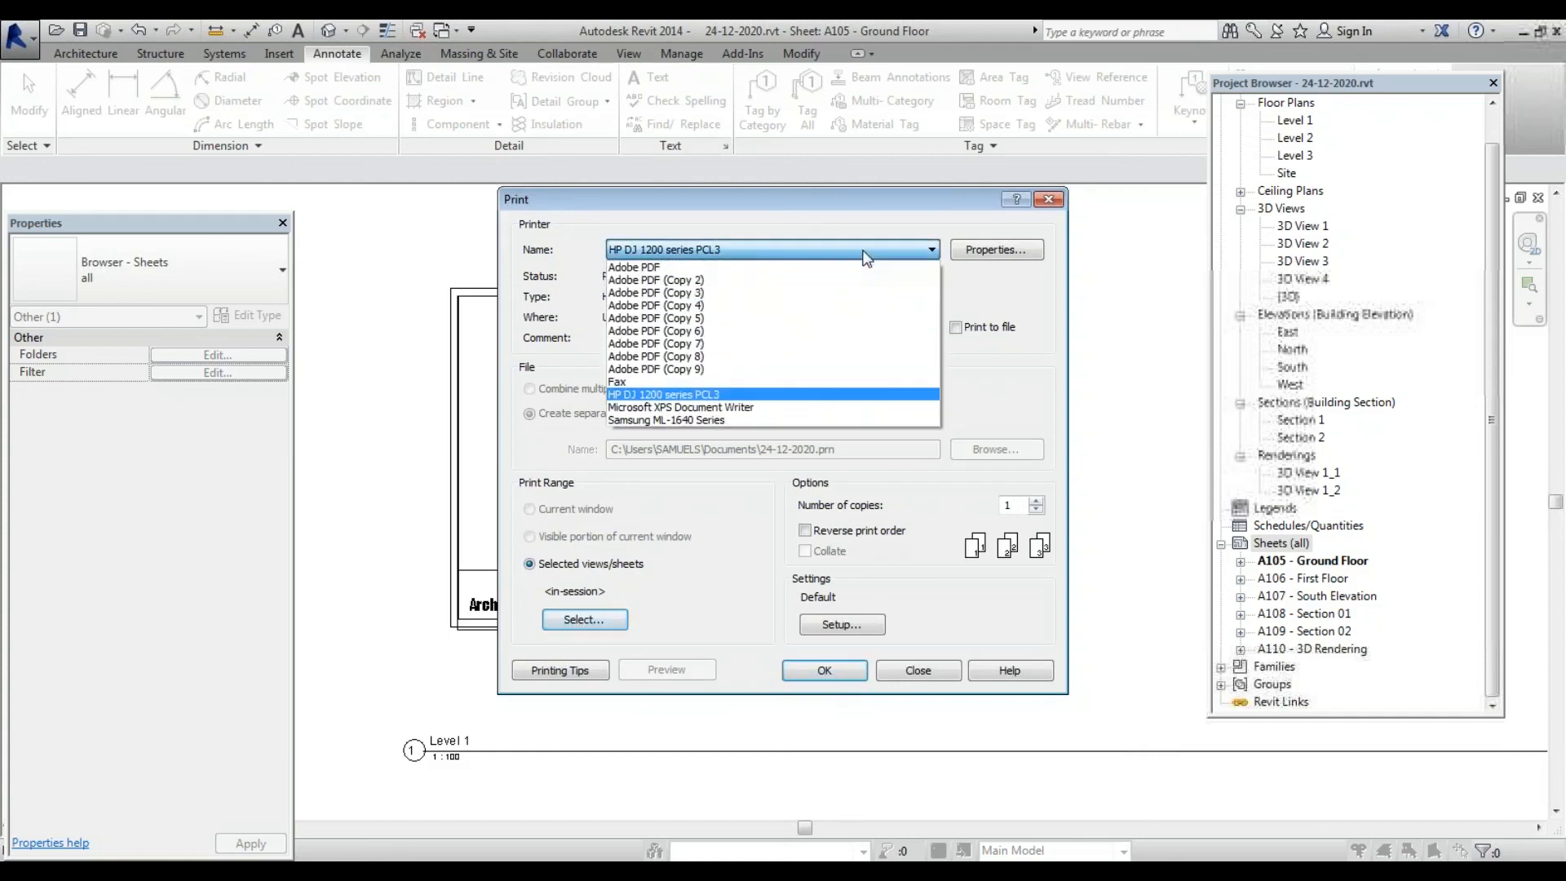
pyautogui.click(810, 262)
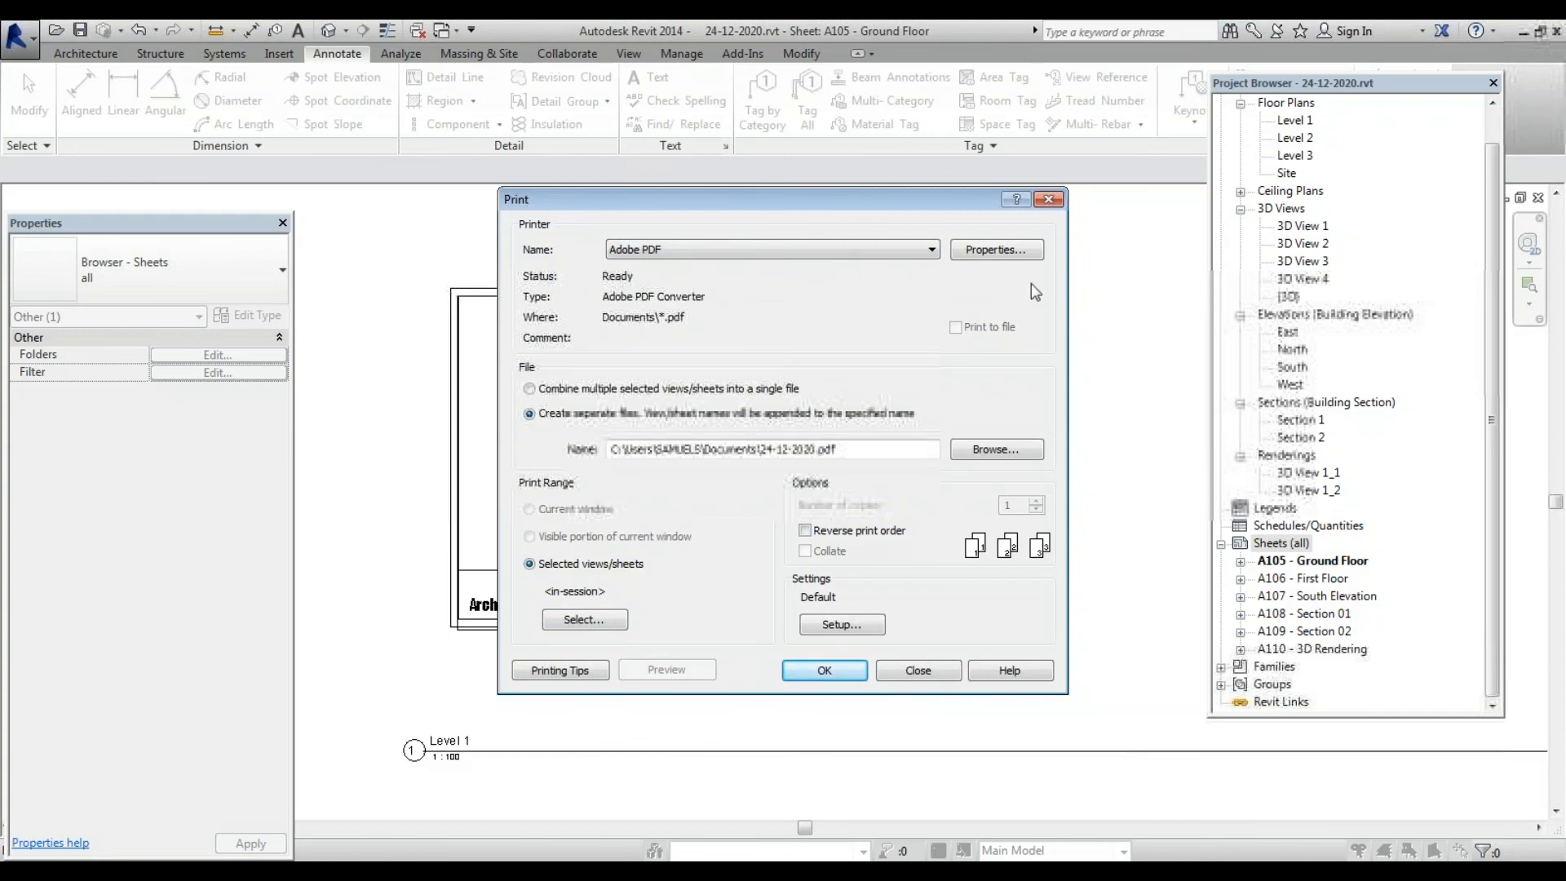
pyautogui.click(925, 253)
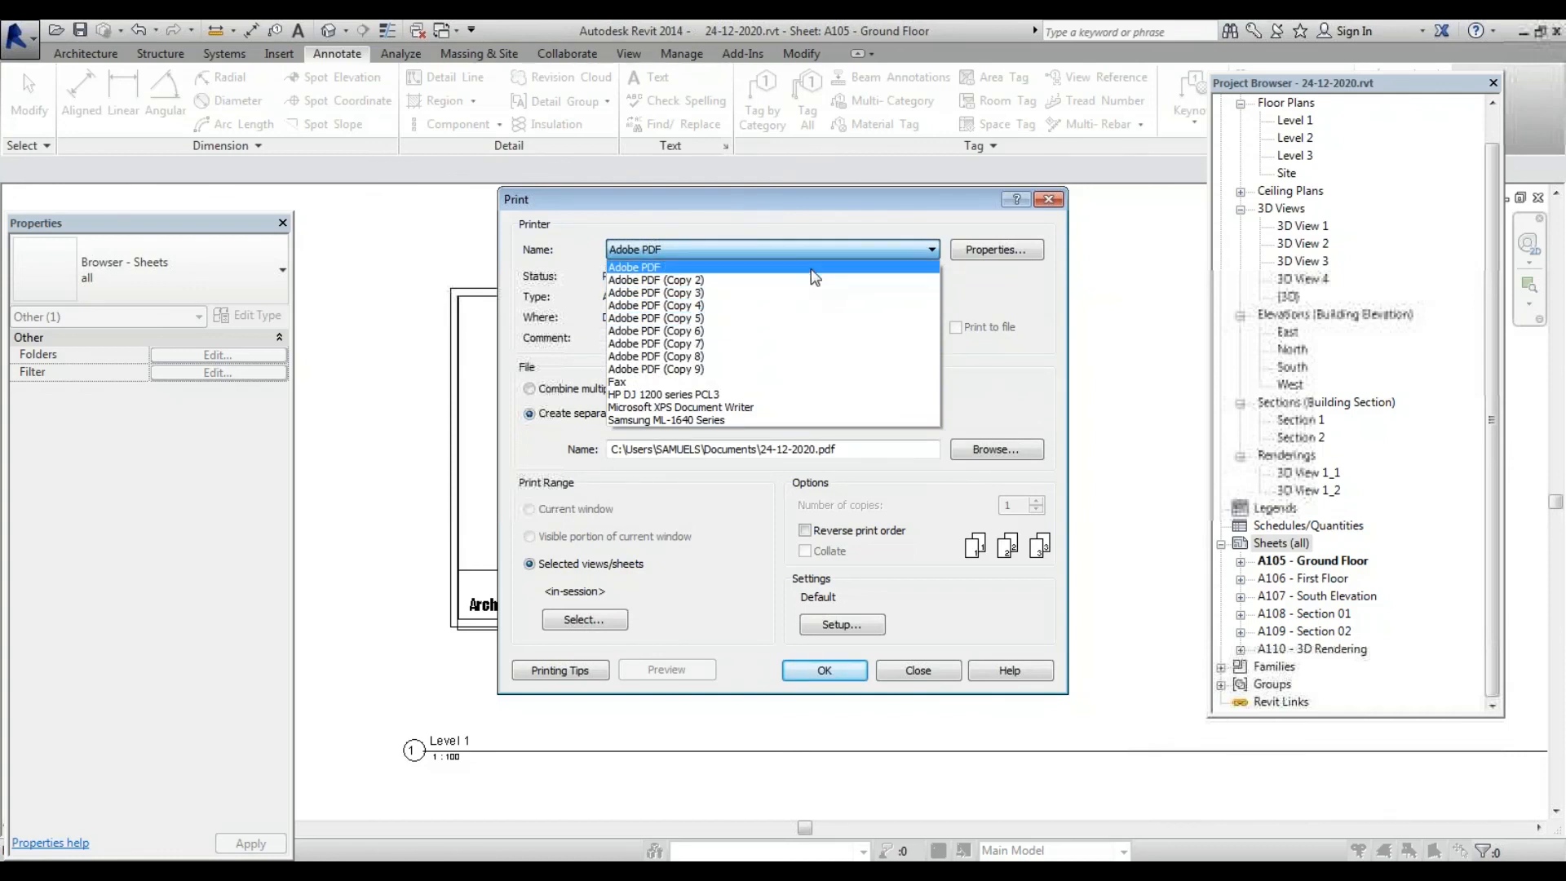
# Keep Adobe PDF and combine sheets A105–A110 into a single file, rechecking the sheet selection
pyautogui.click(810, 268)
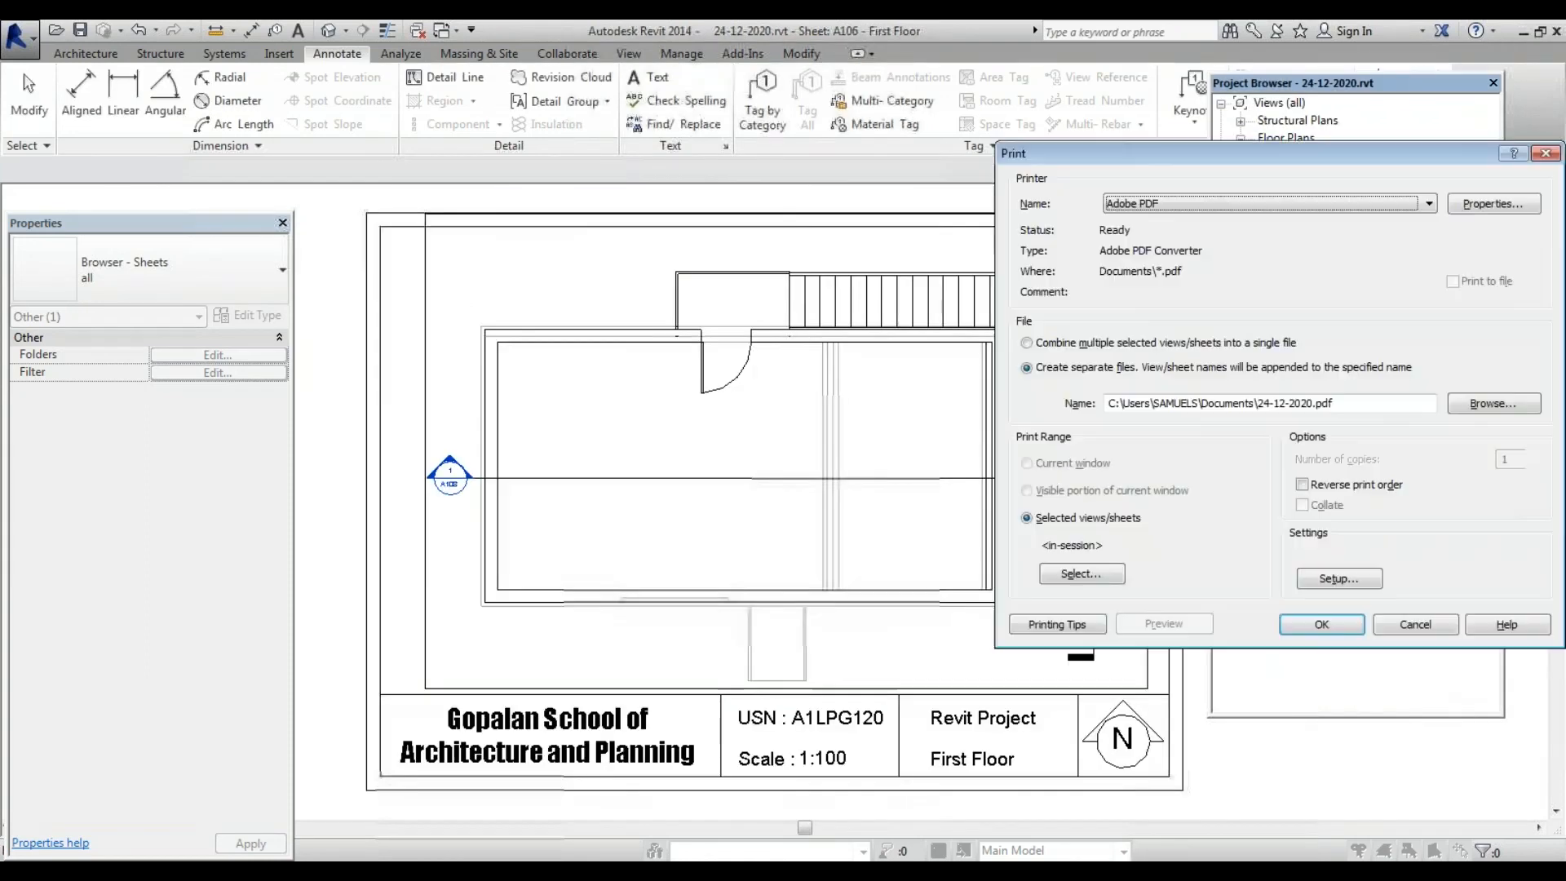
pyautogui.moveTo(1284, 167); pyautogui.dragTo(722, 159)
pyautogui.click(520, 565)
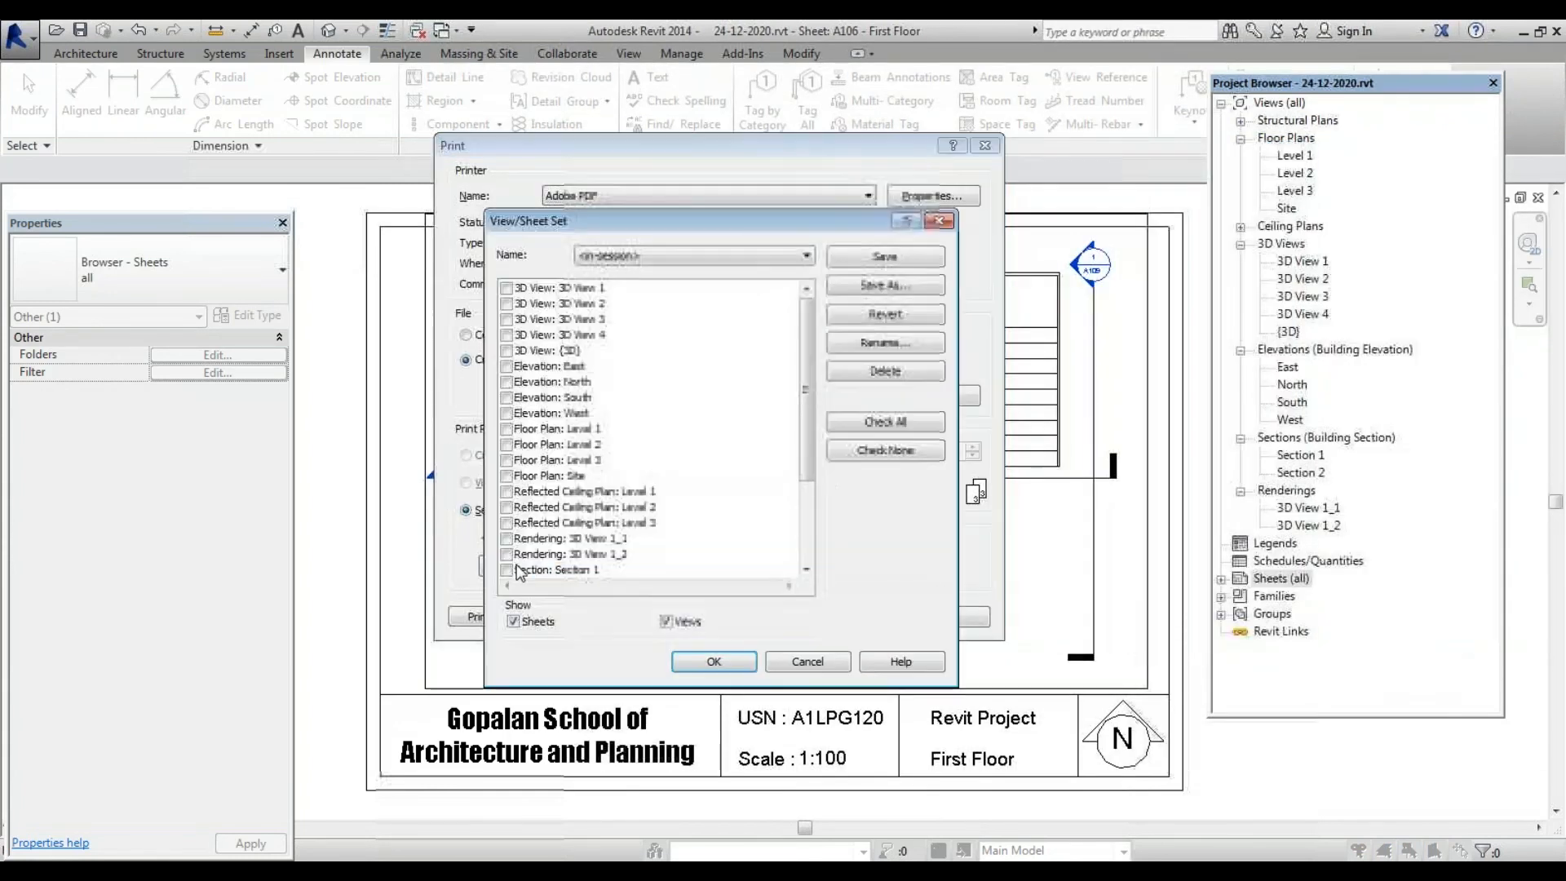
pyautogui.click(710, 660)
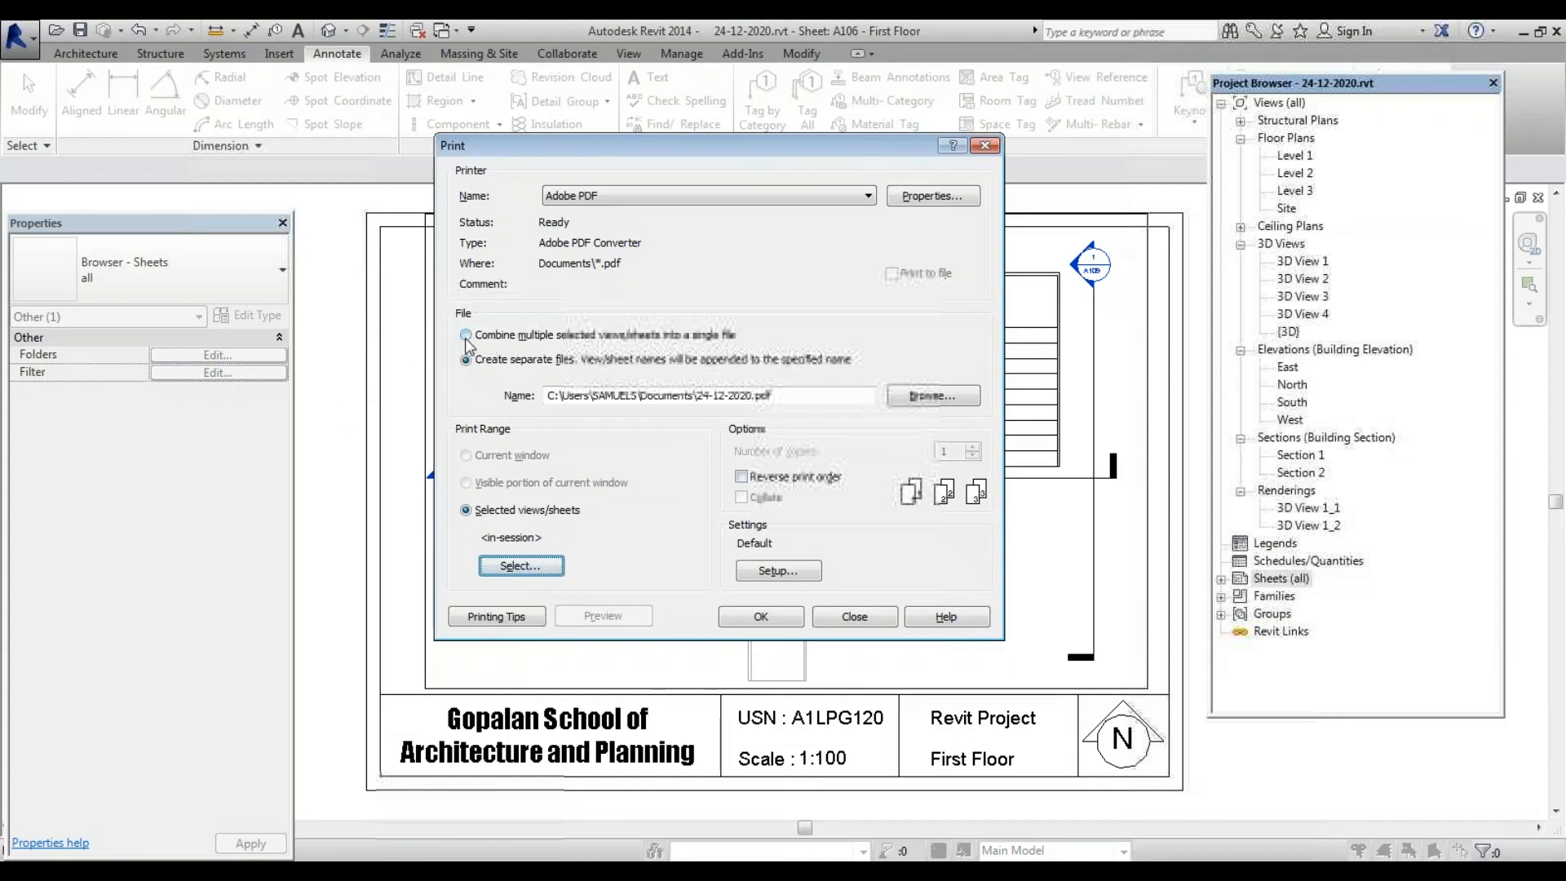
pyautogui.click(468, 337)
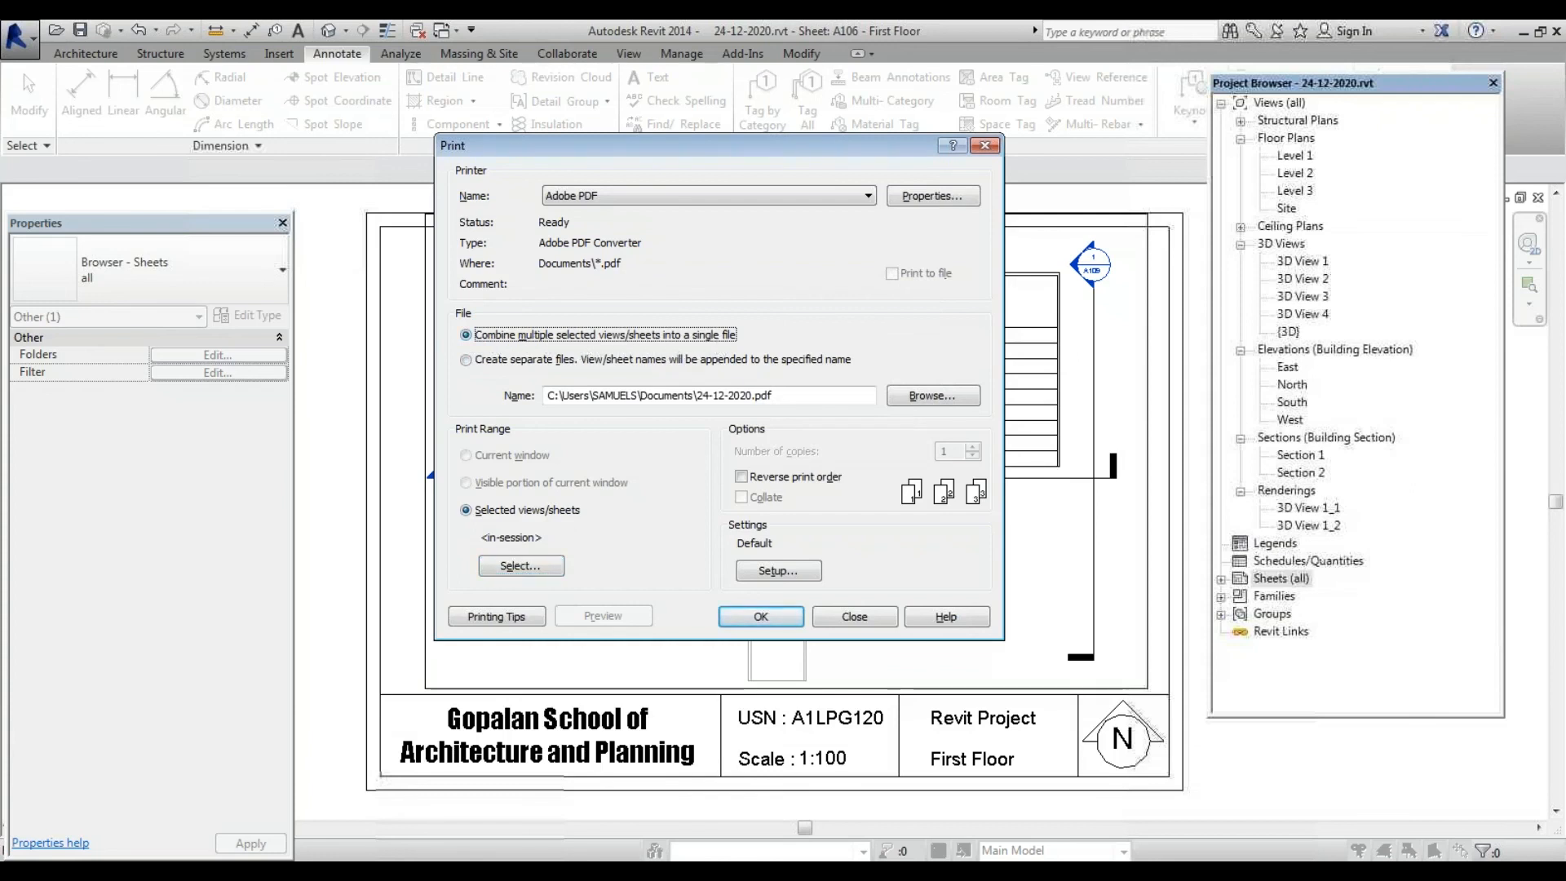
pyautogui.click(518, 565)
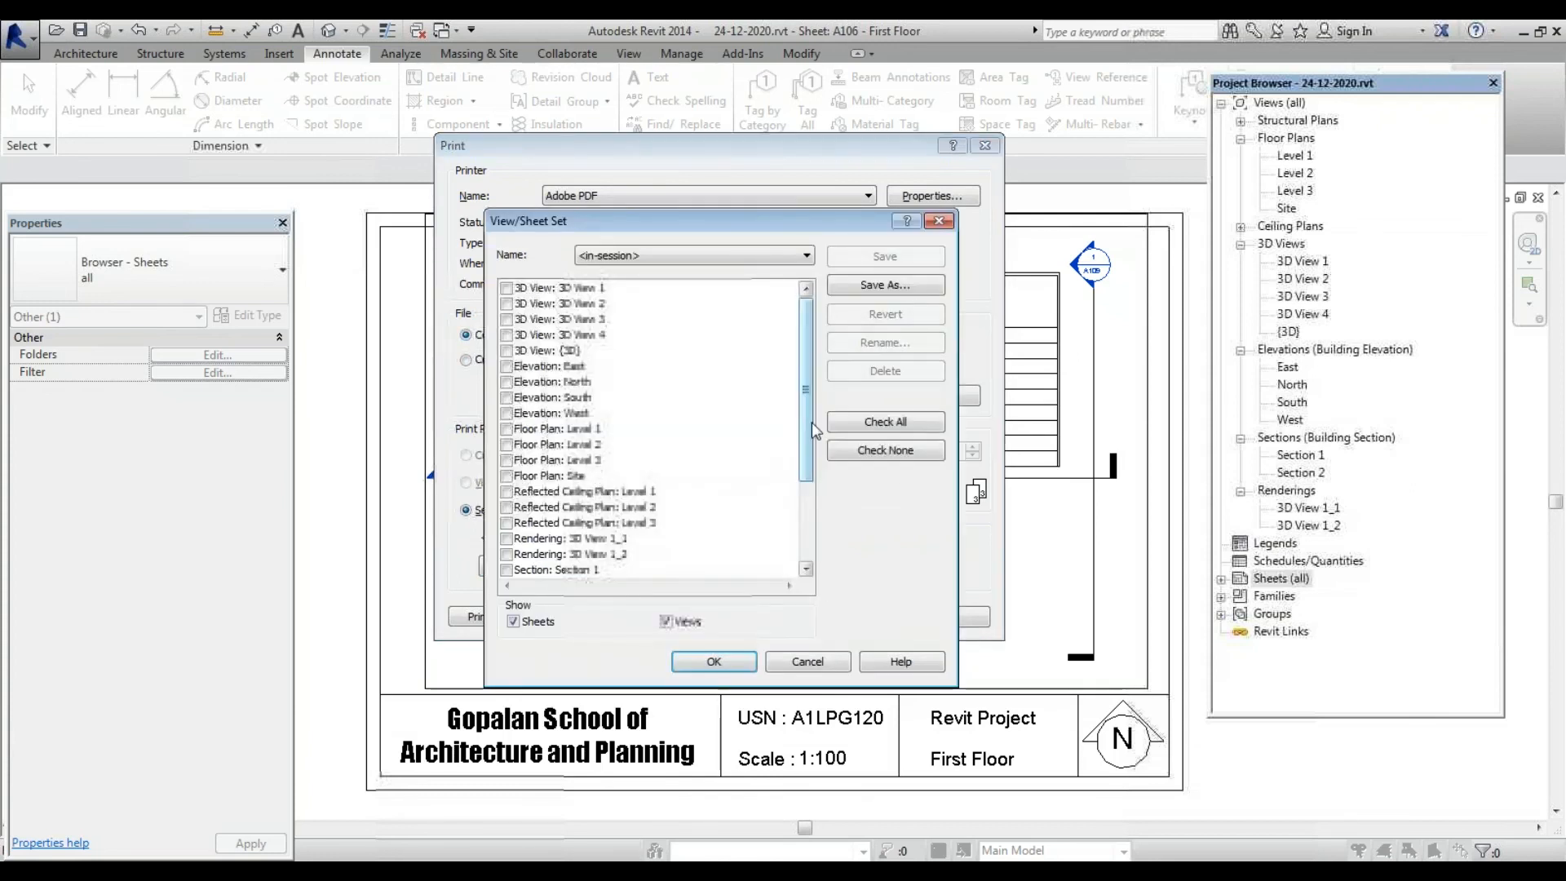
pyautogui.moveTo(810, 460); pyautogui.dragTo(808, 579)
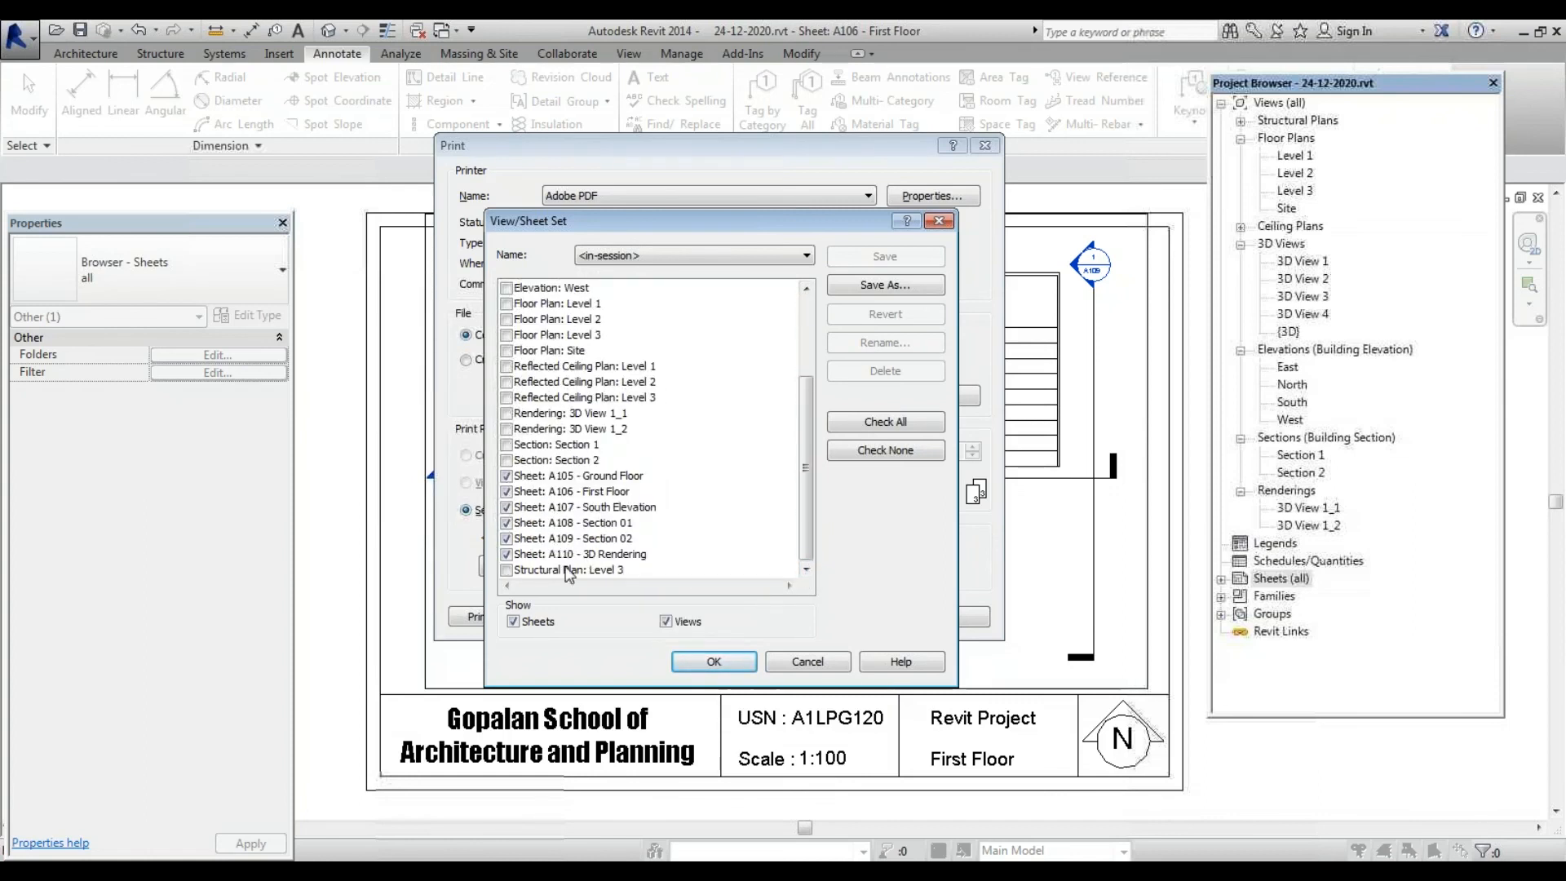
pyautogui.click(707, 662)
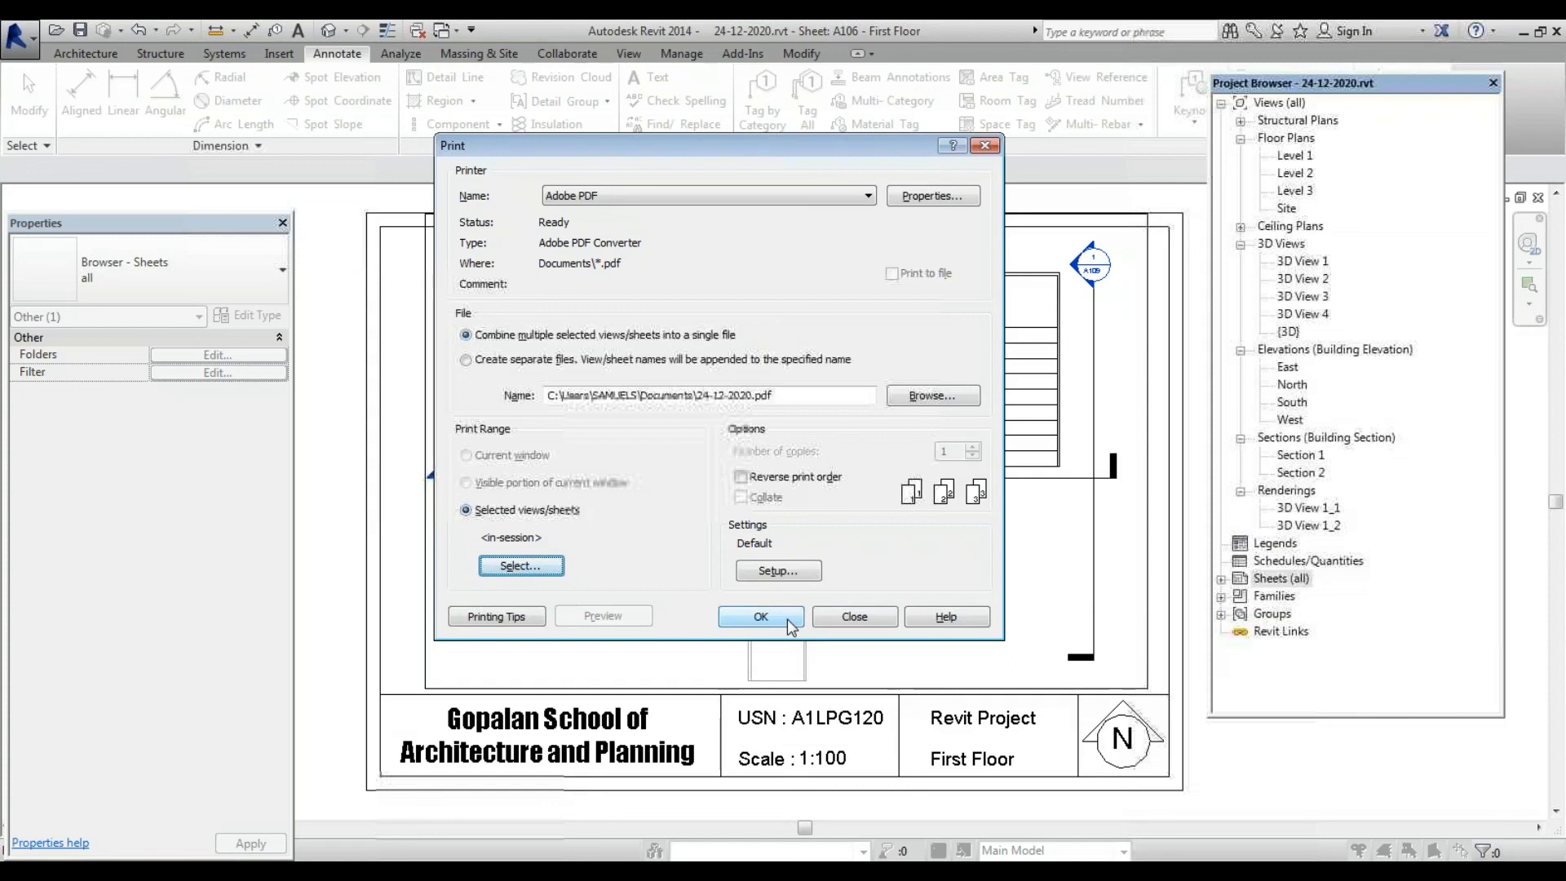
# Print the combined sheets as 24-12-2020.pdf on the Desktop, replacing the existing file
pyautogui.click(789, 624)
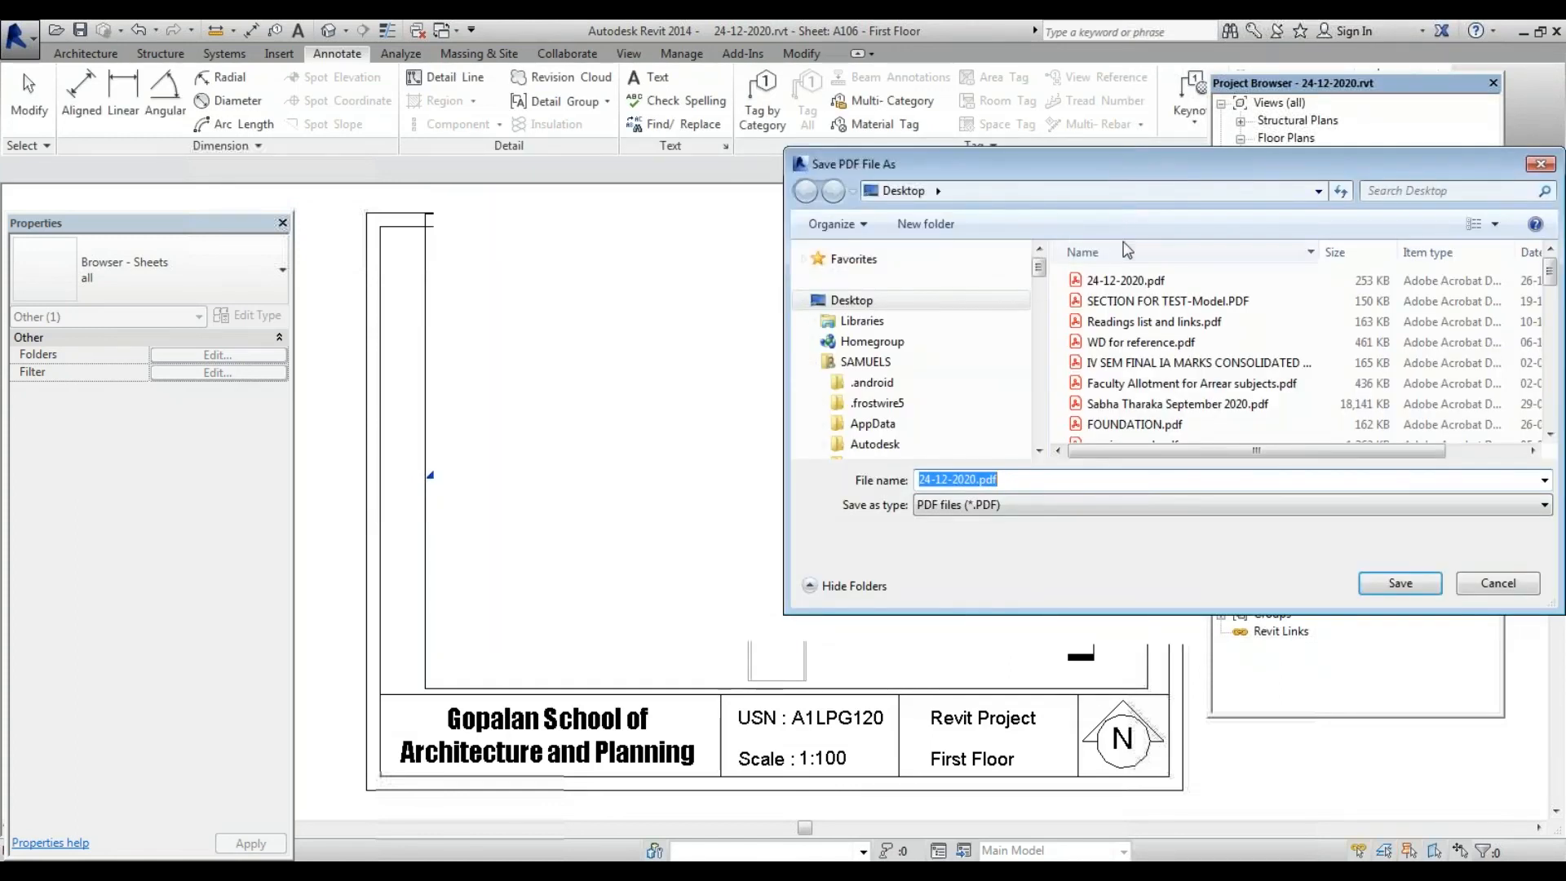
pyautogui.click(1125, 280)
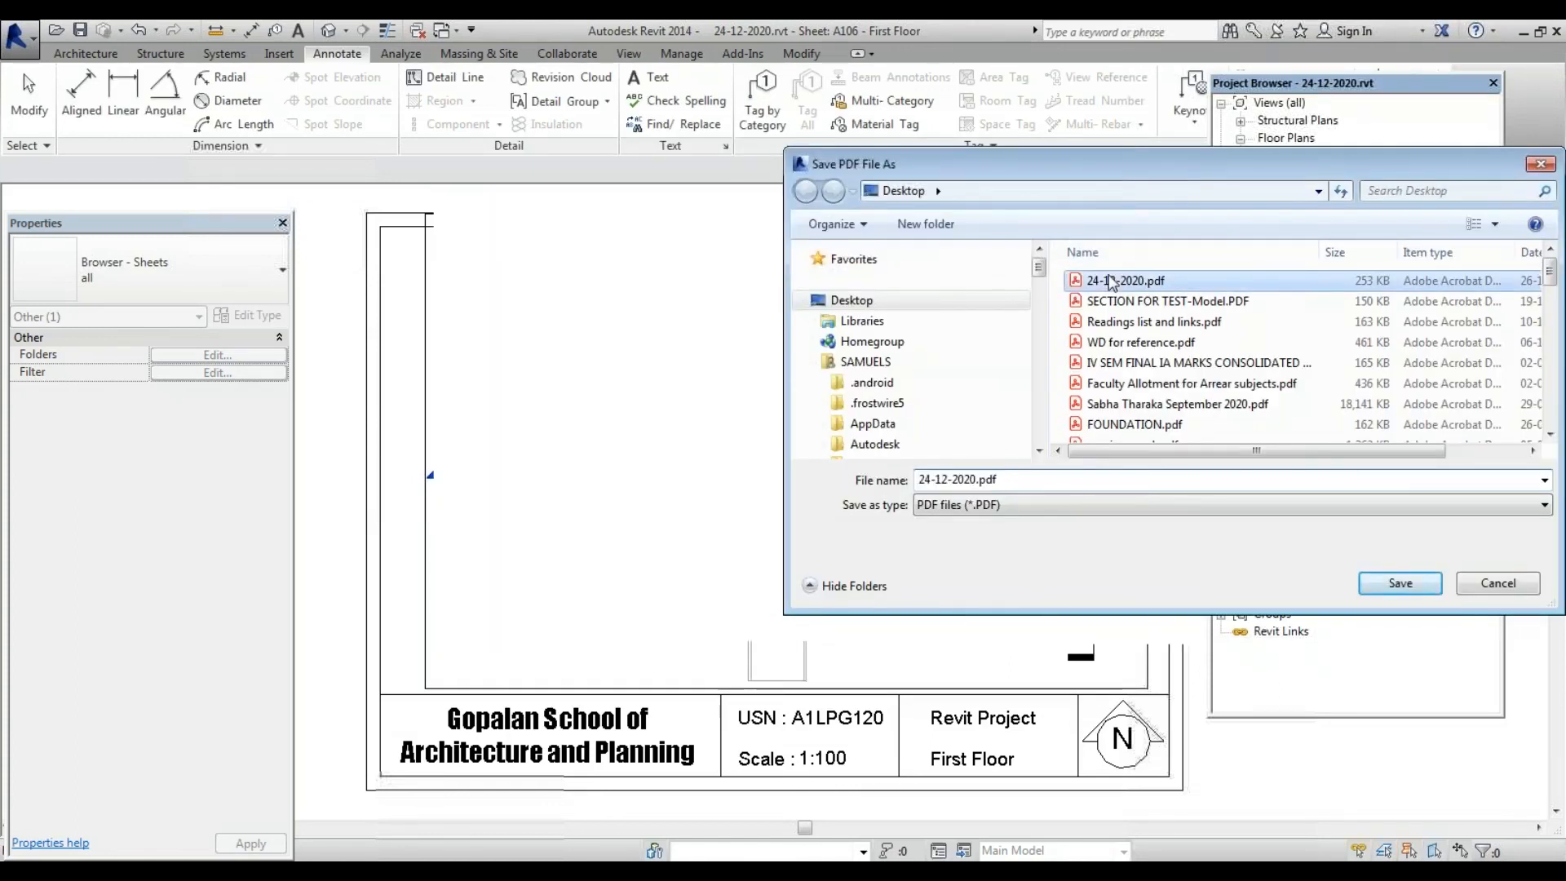
pyautogui.click(1384, 582)
pyautogui.click(840, 462)
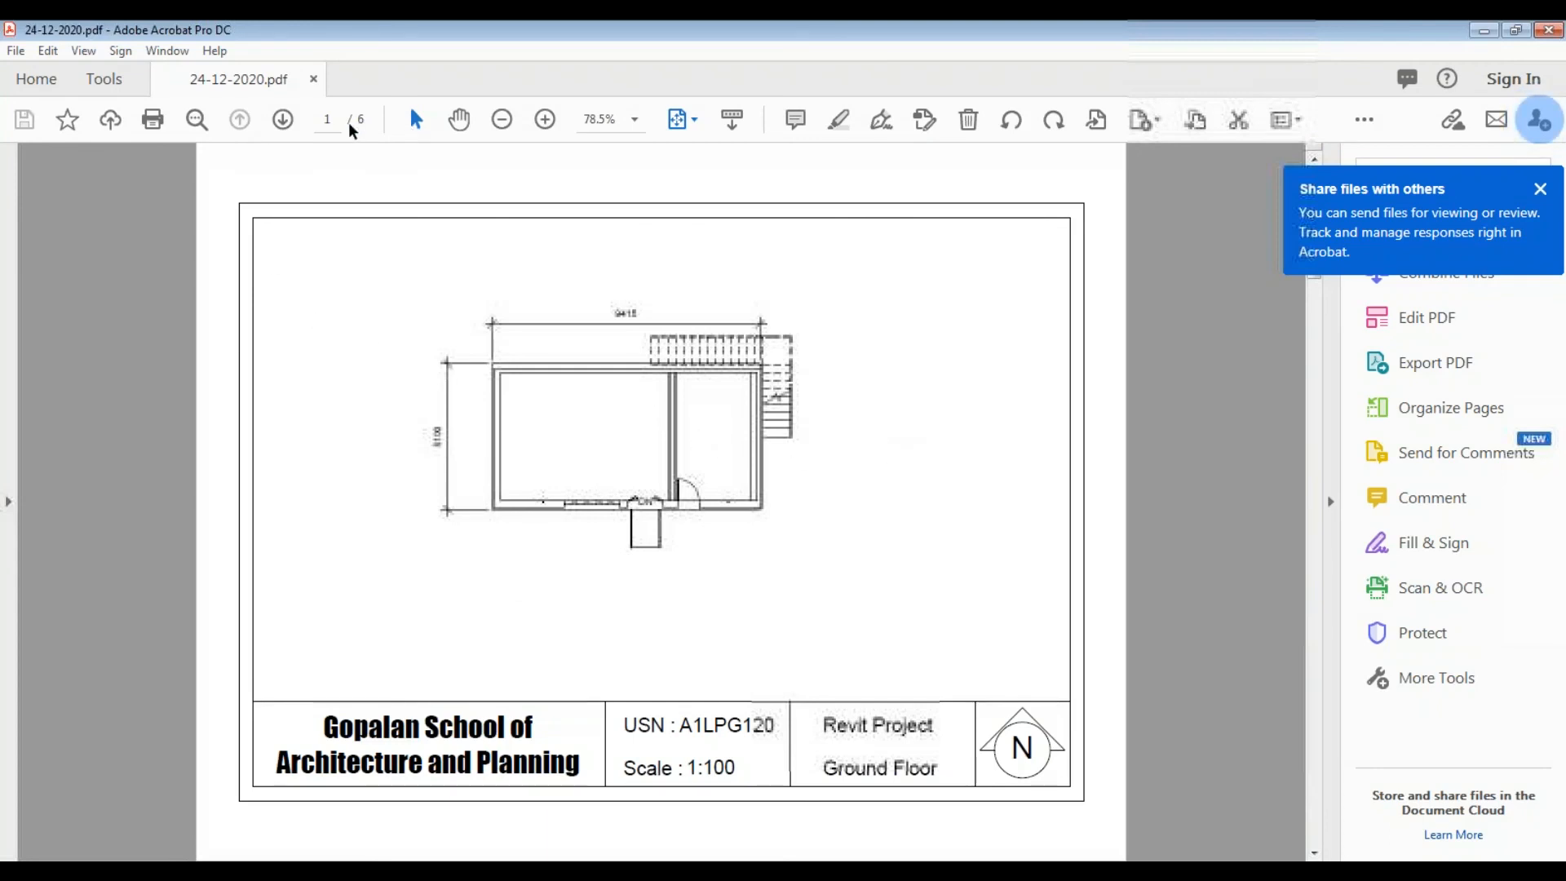
pyautogui.click(327, 120)
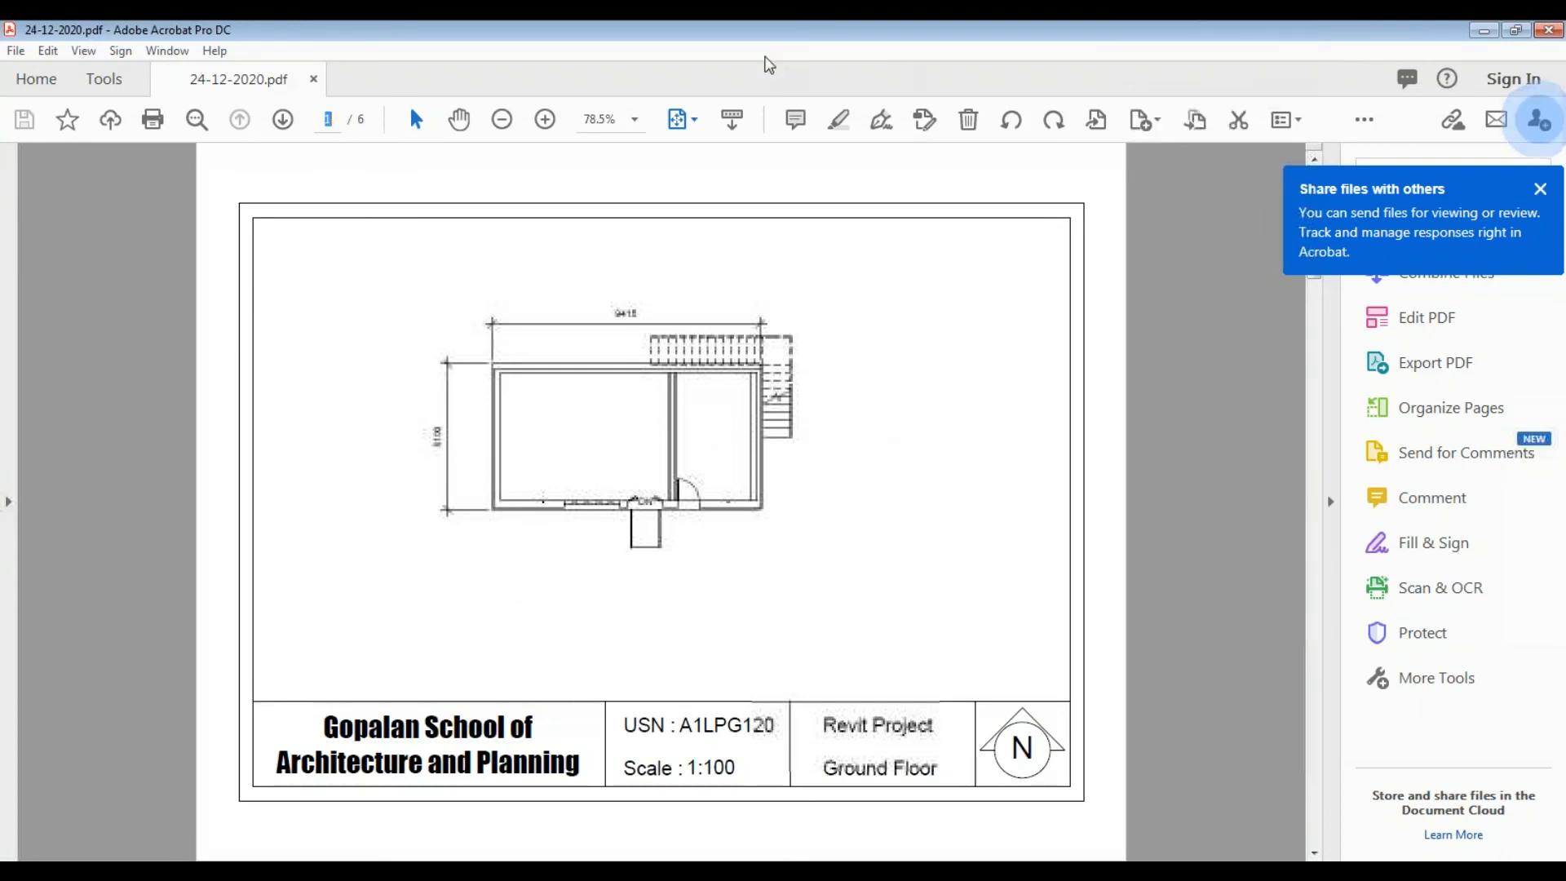
pyautogui.click(749, 36)
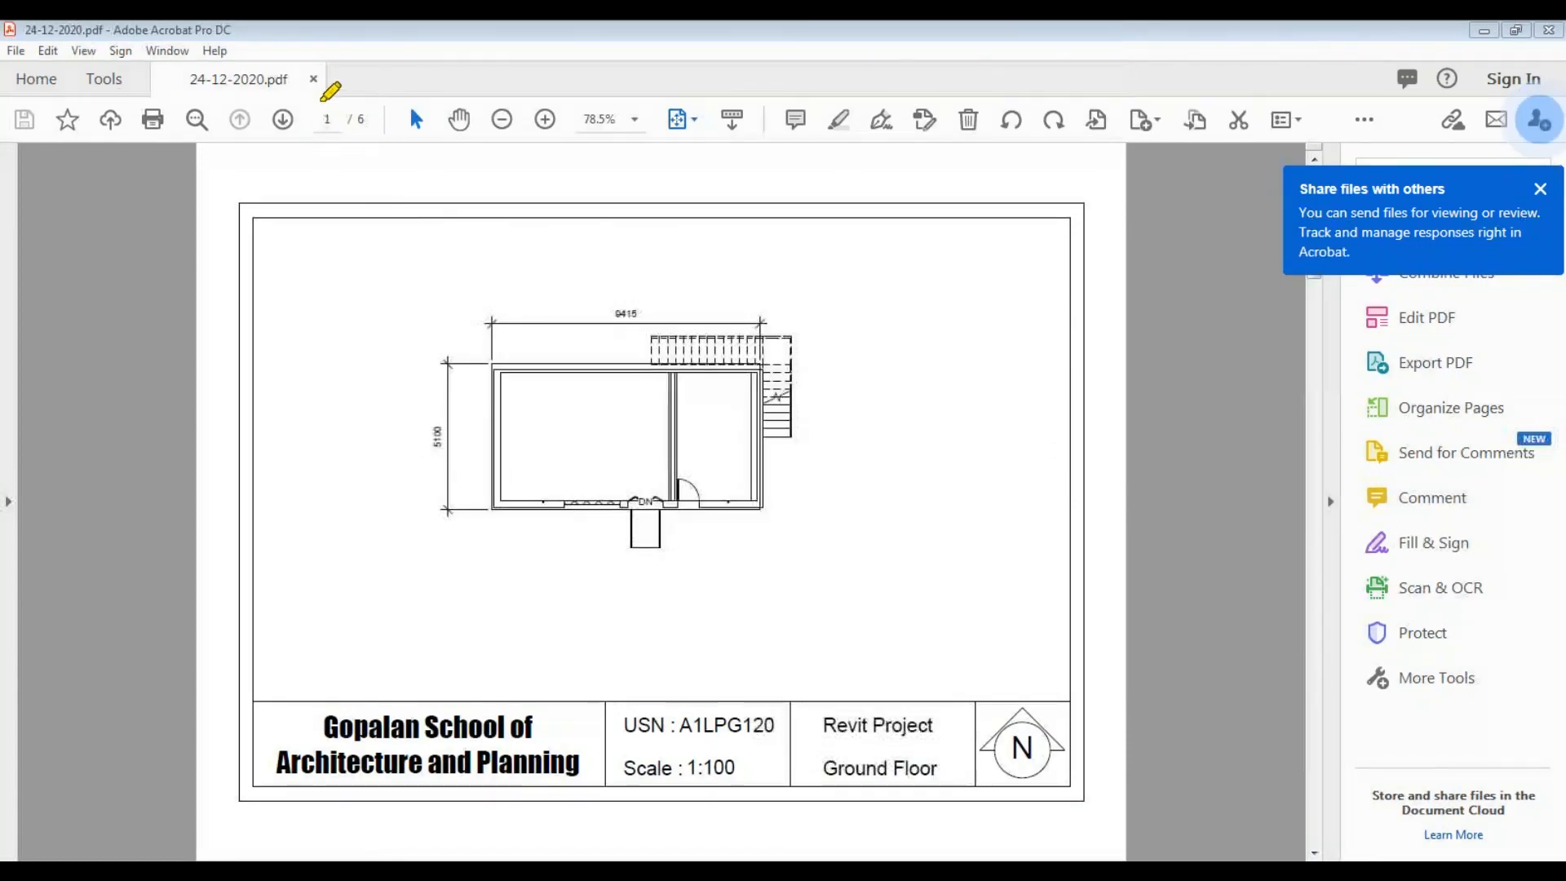
pyautogui.moveTo(321, 104)
pyautogui.mouseDown()
pyautogui.moveTo(345, 139)
pyautogui.moveTo(380, 99)
pyautogui.moveTo(326, 129)
pyautogui.mouseUp()
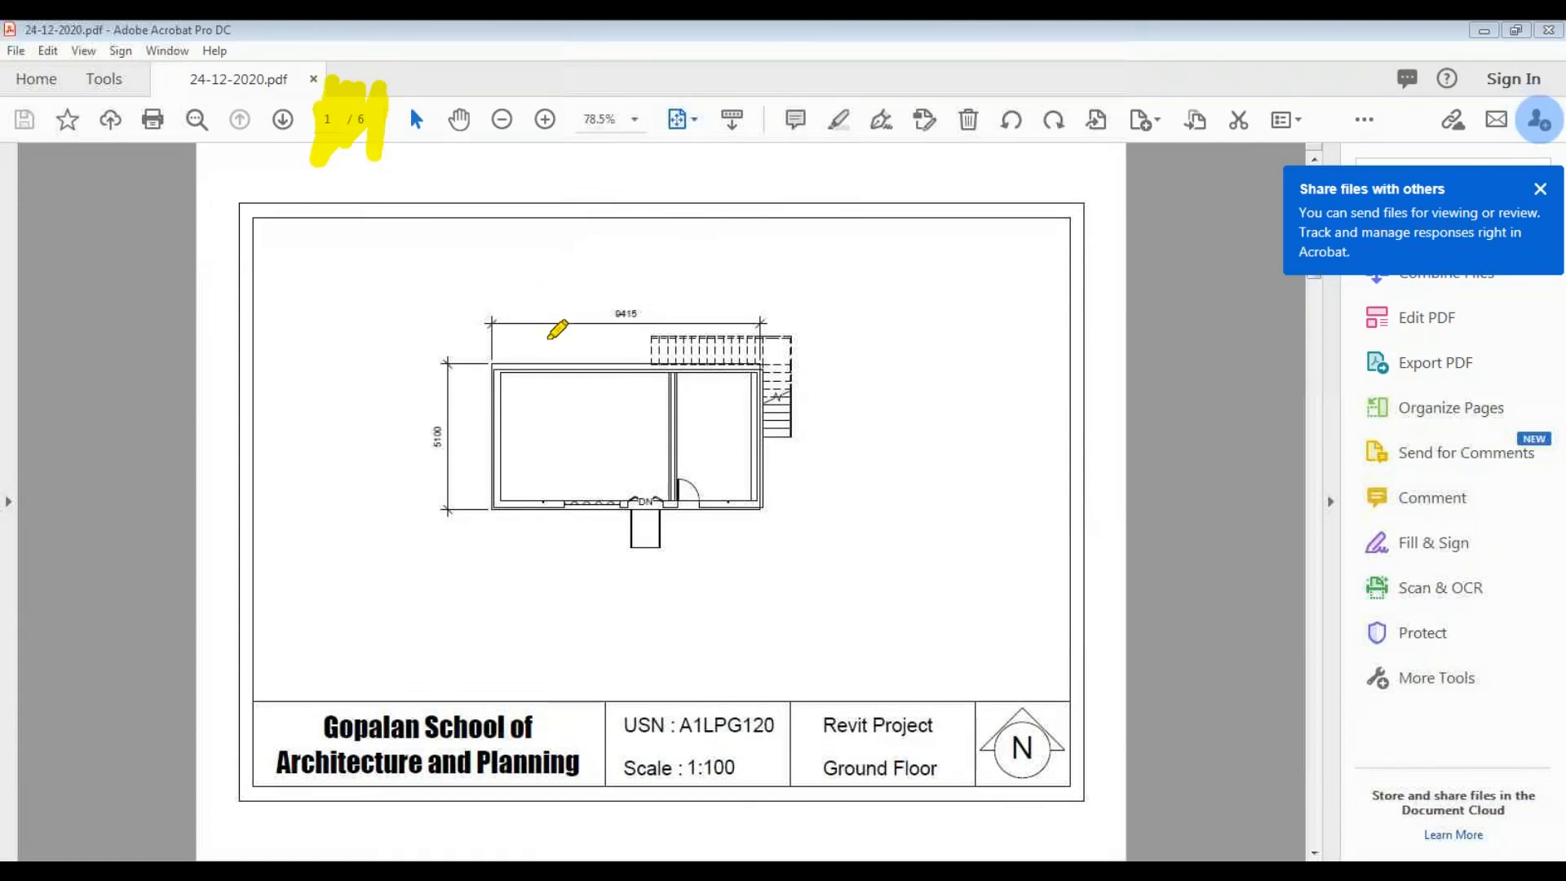
pyautogui.press('Escape')
pyautogui.scroll(-2, 627, 324)
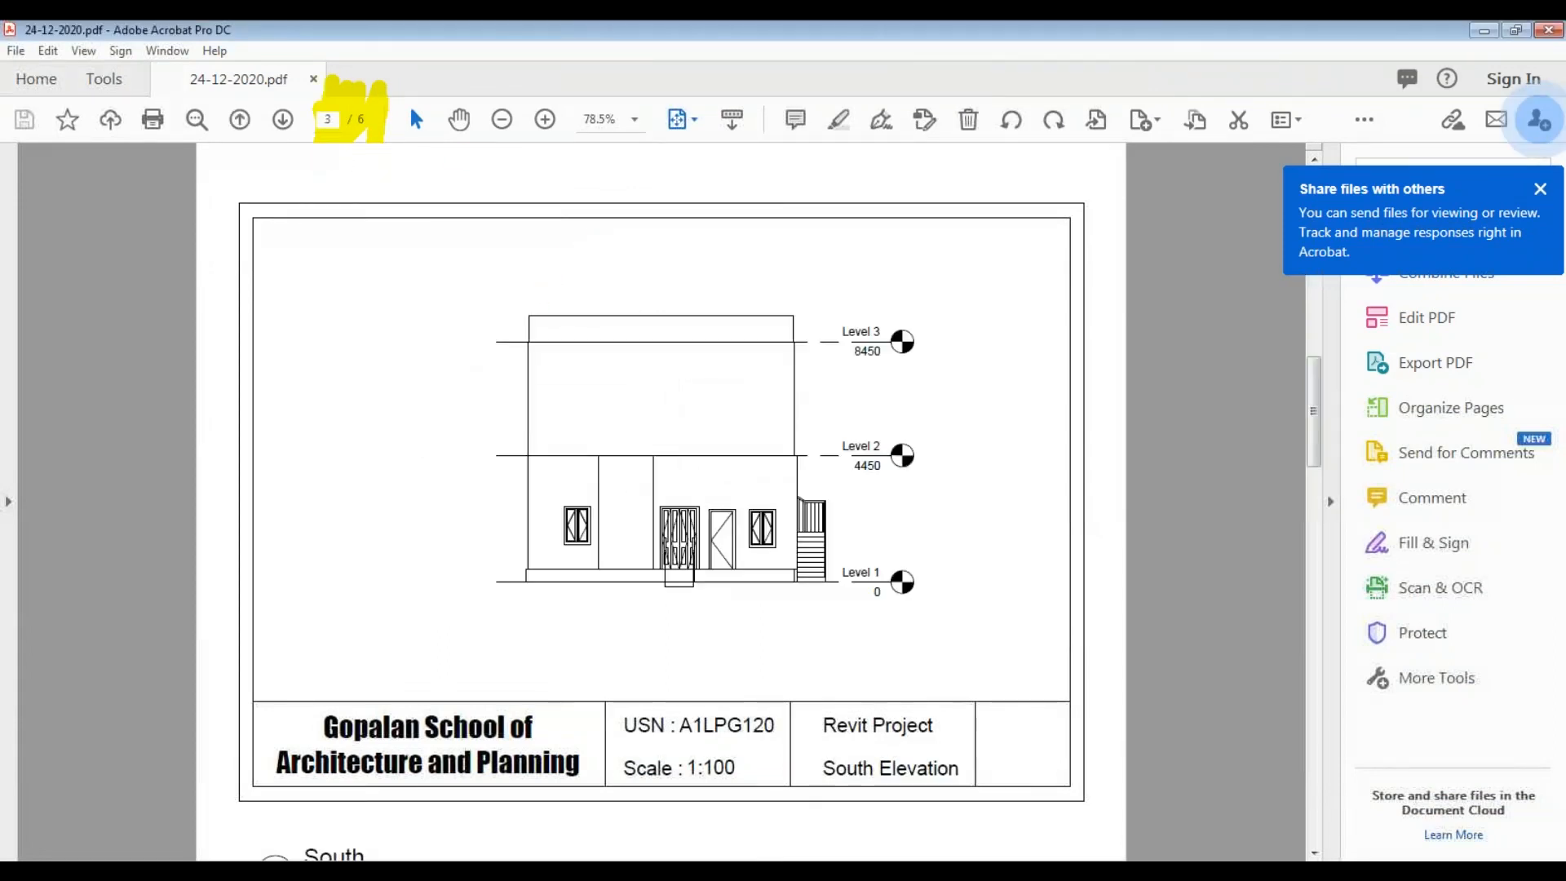
pyautogui.scroll(2, 626, 324)
pyautogui.scroll(-1, 626, 325)
pyautogui.scroll(-1, 626, 325)
pyautogui.scroll(-1, 626, 325)
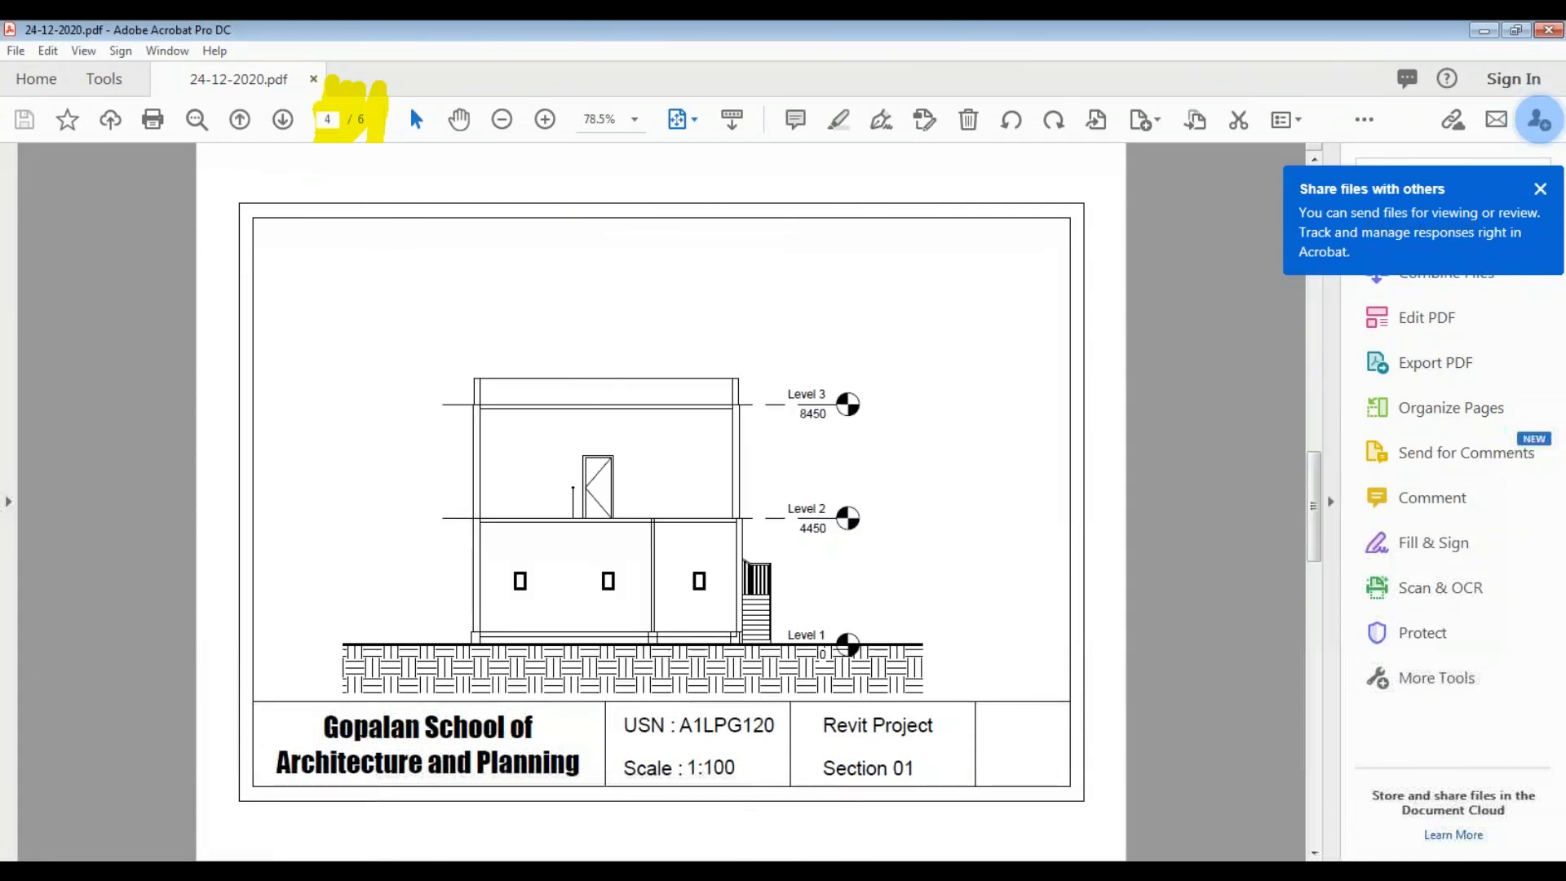
pyautogui.scroll(-2, 626, 325)
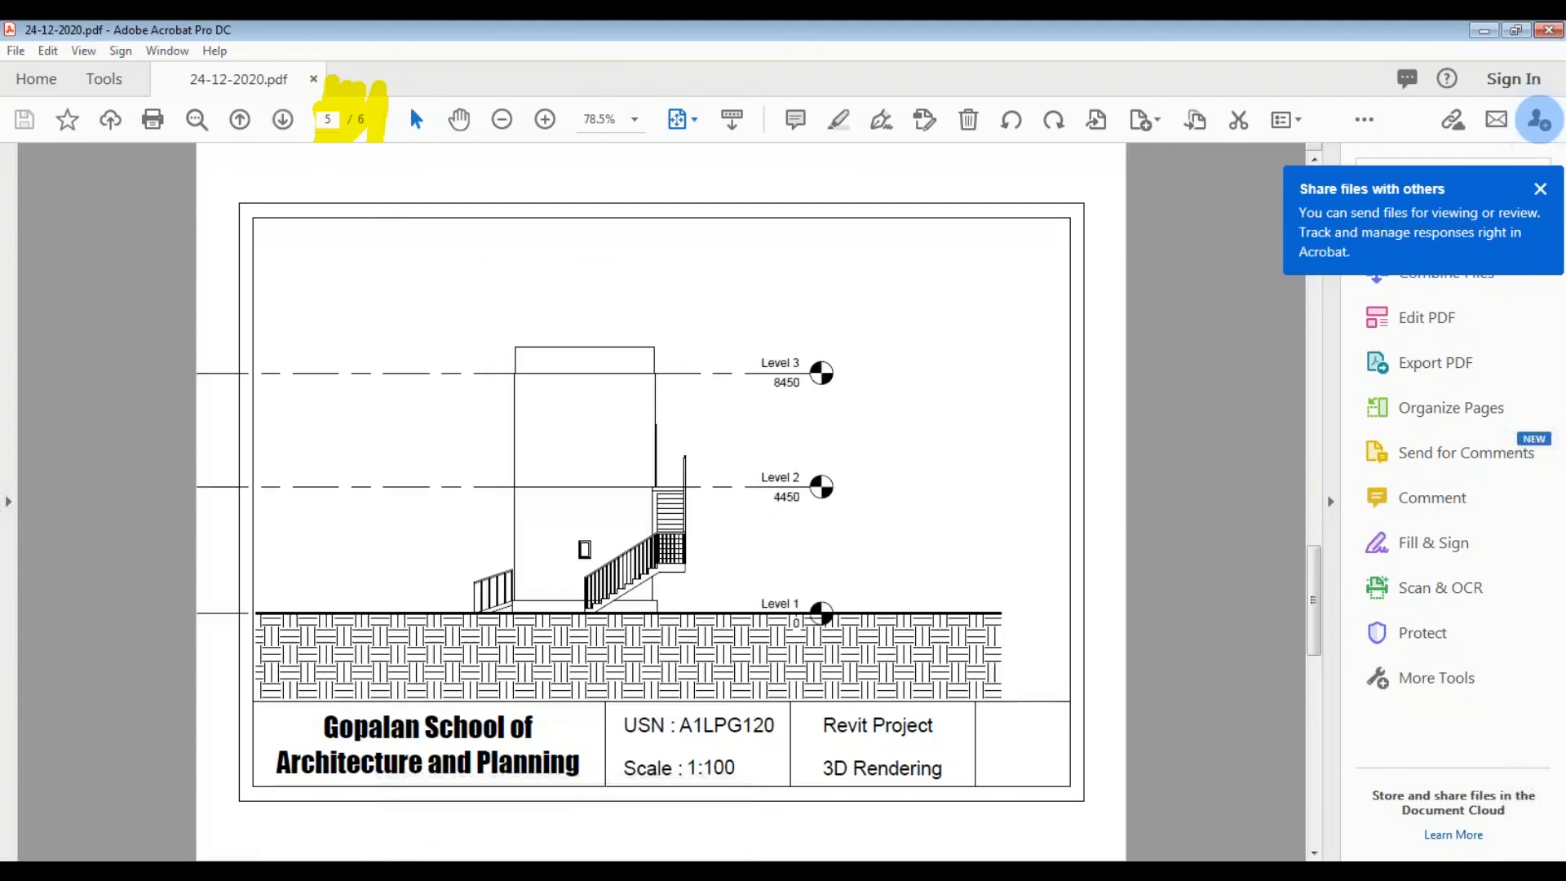
pyautogui.scroll(1, 626, 324)
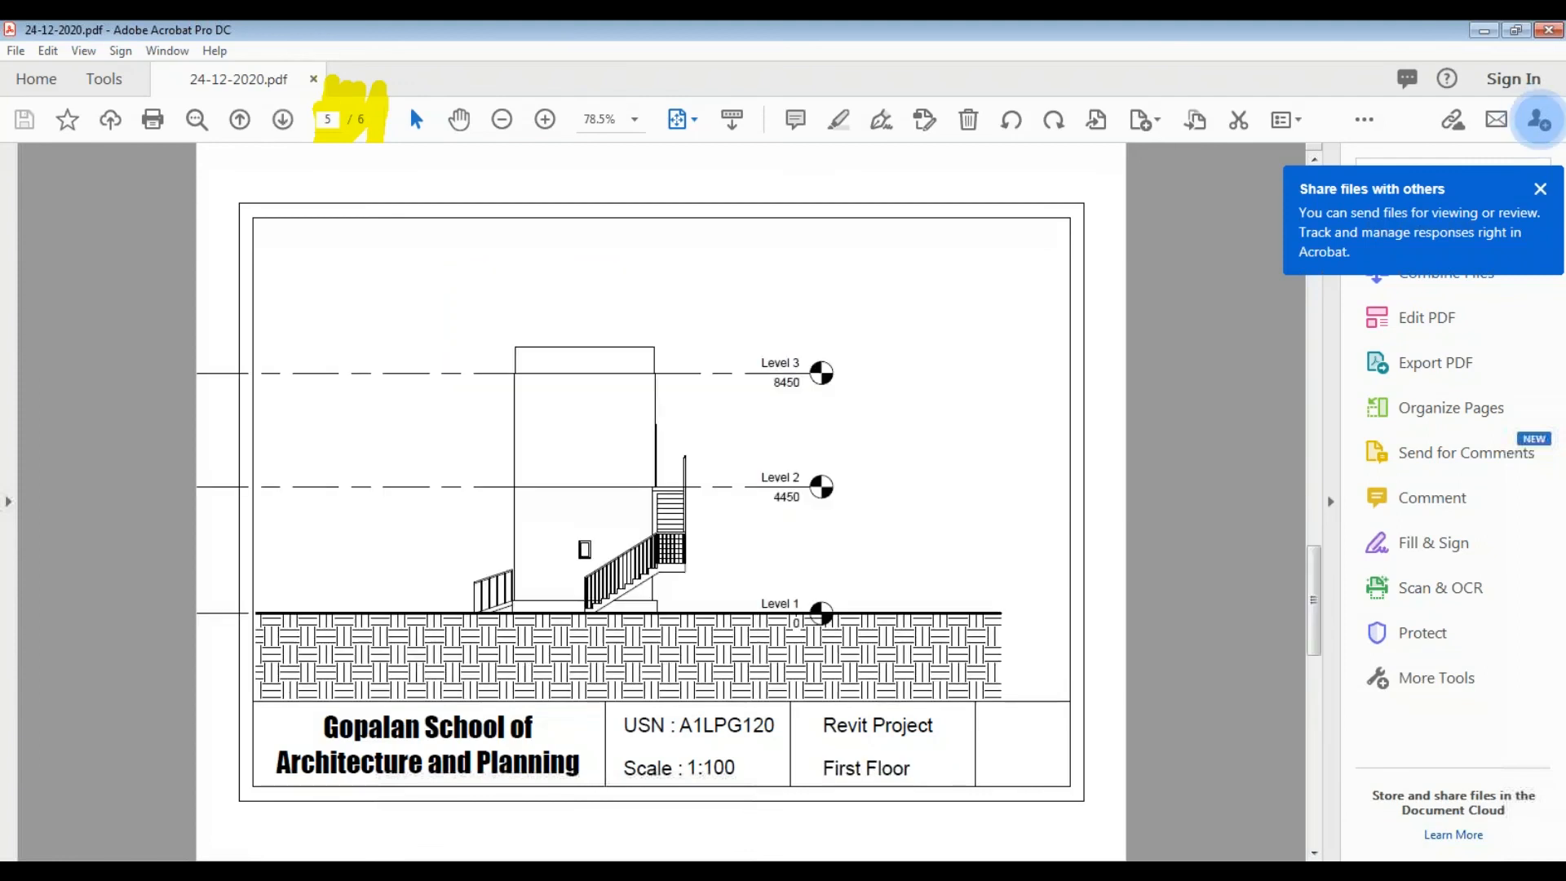
pyautogui.scroll(4, 626, 325)
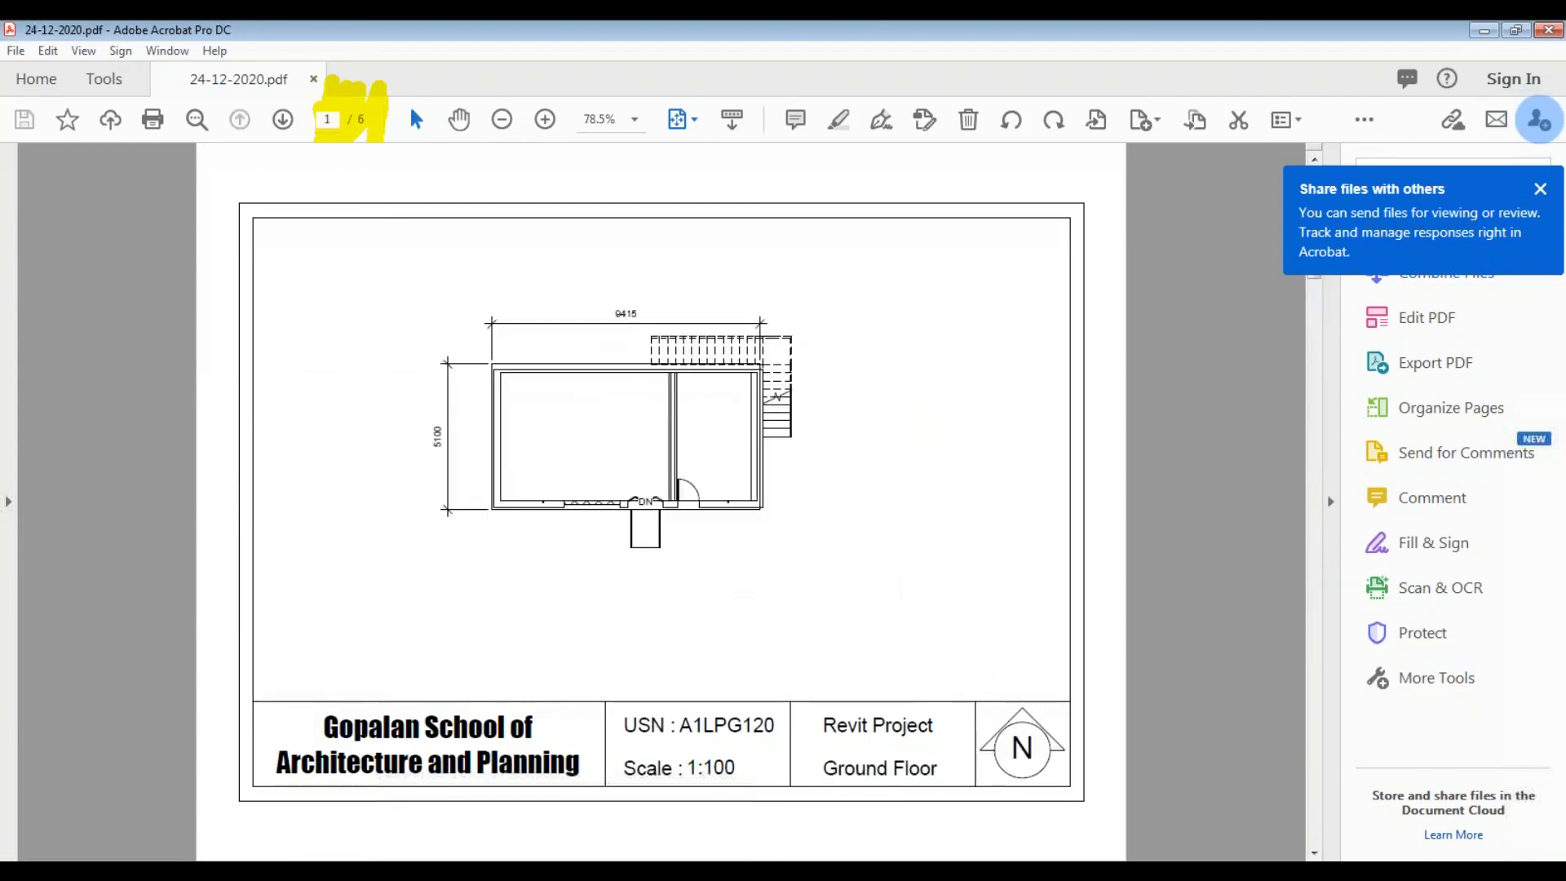